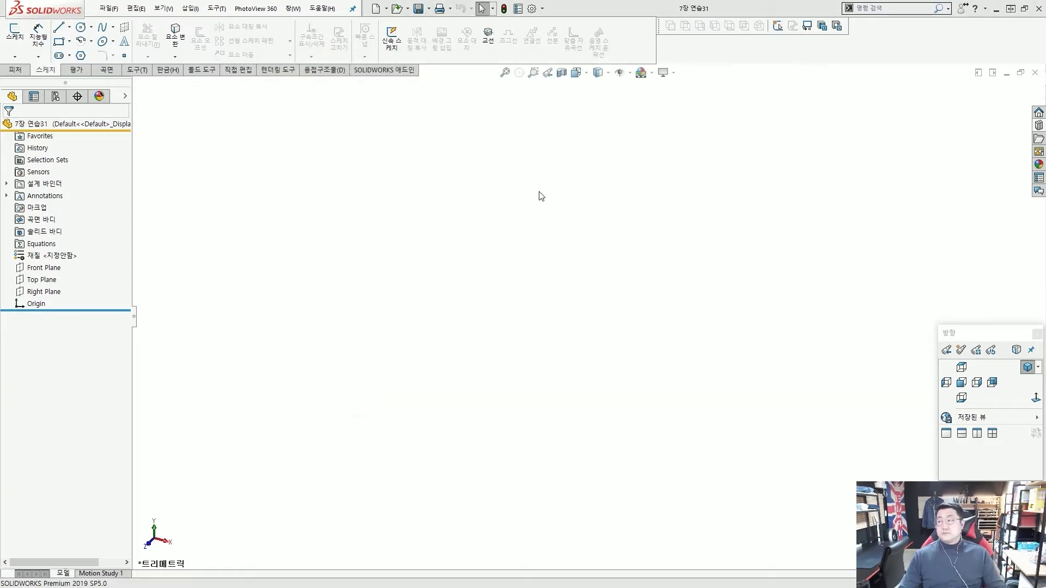
# - Open a sketch on the Front Plane and draw a vertical centerline upward from the origin
pyautogui.click(47, 268)
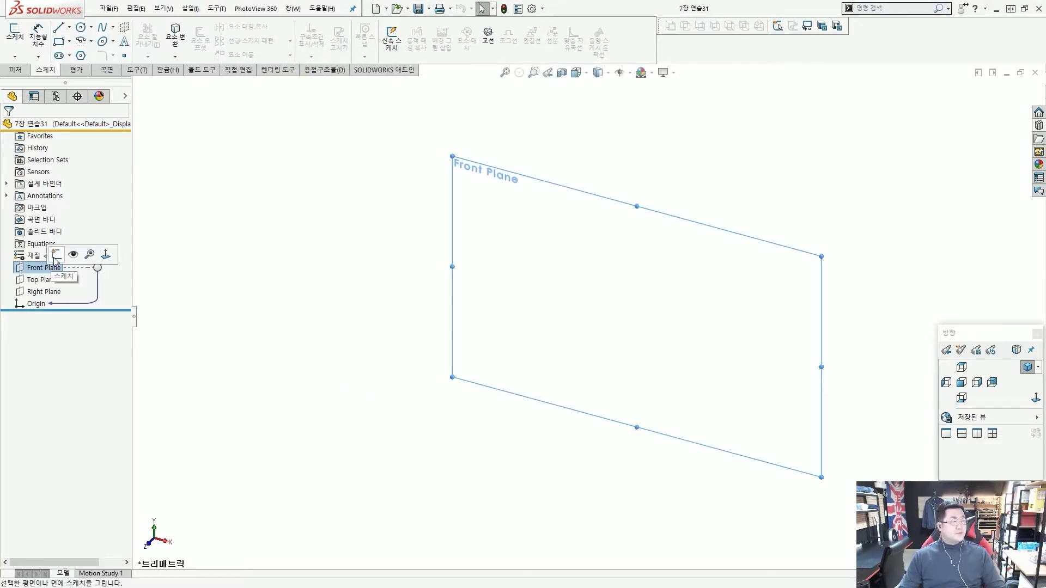
pyautogui.click(55, 255)
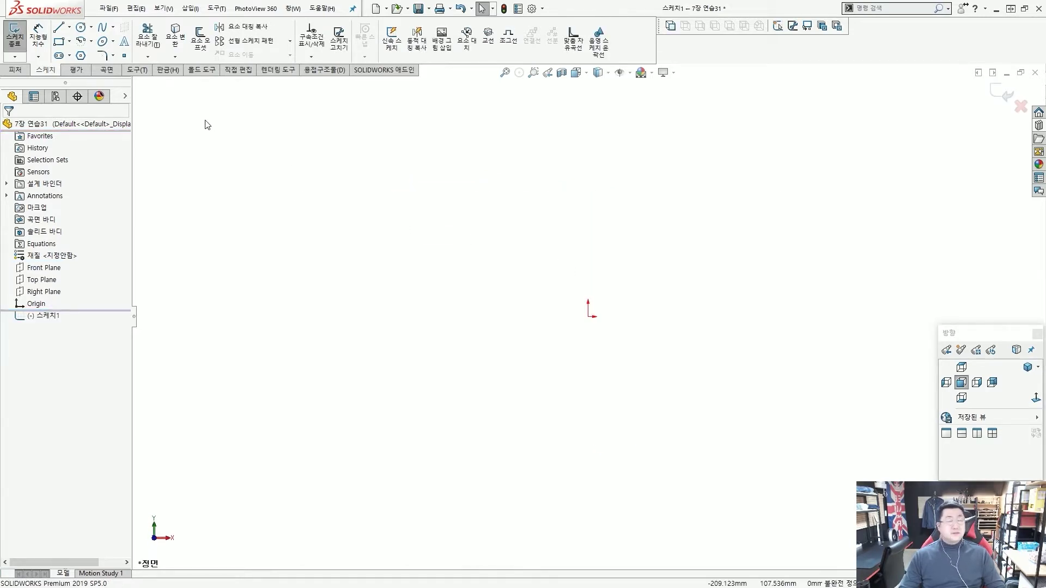
pyautogui.click(70, 29)
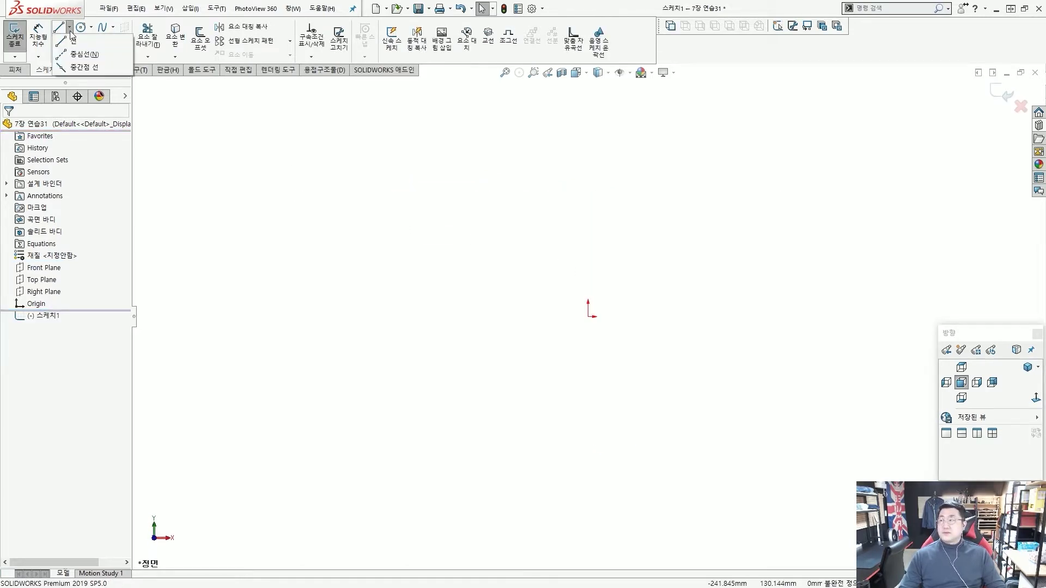
pyautogui.click(67, 41)
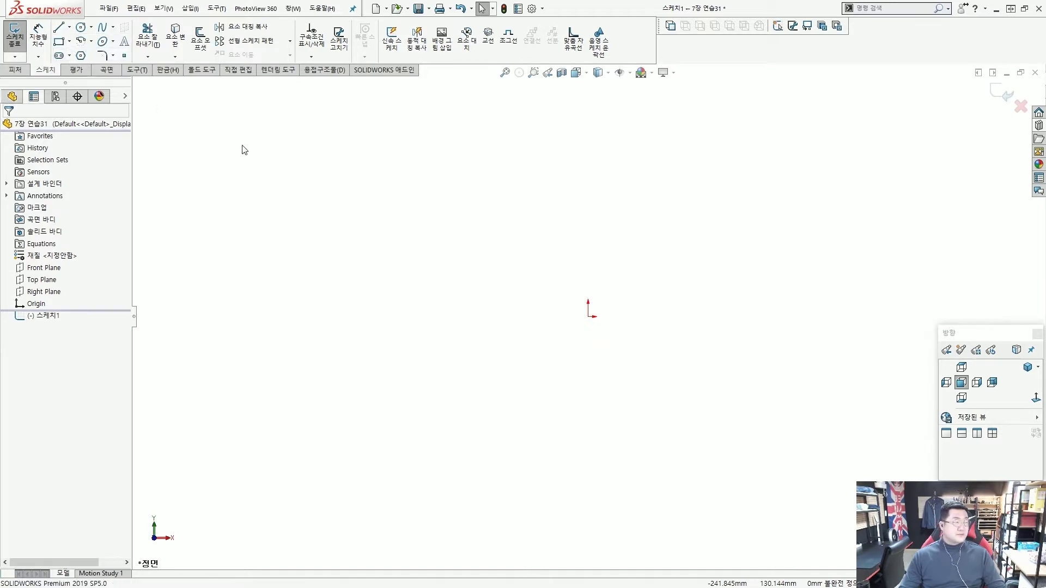
pyautogui.click(588, 317)
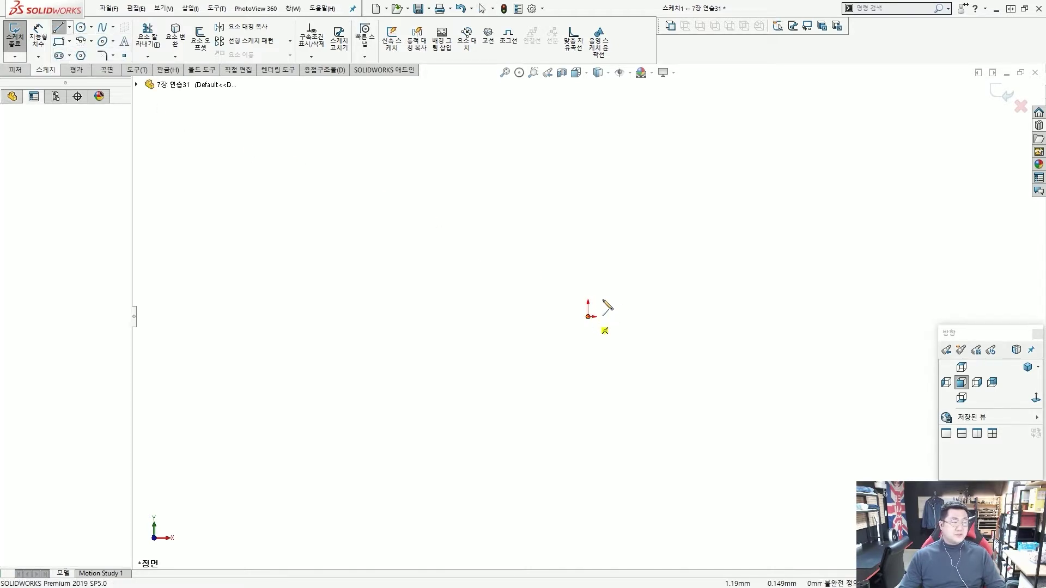
pyautogui.click(588, 256)
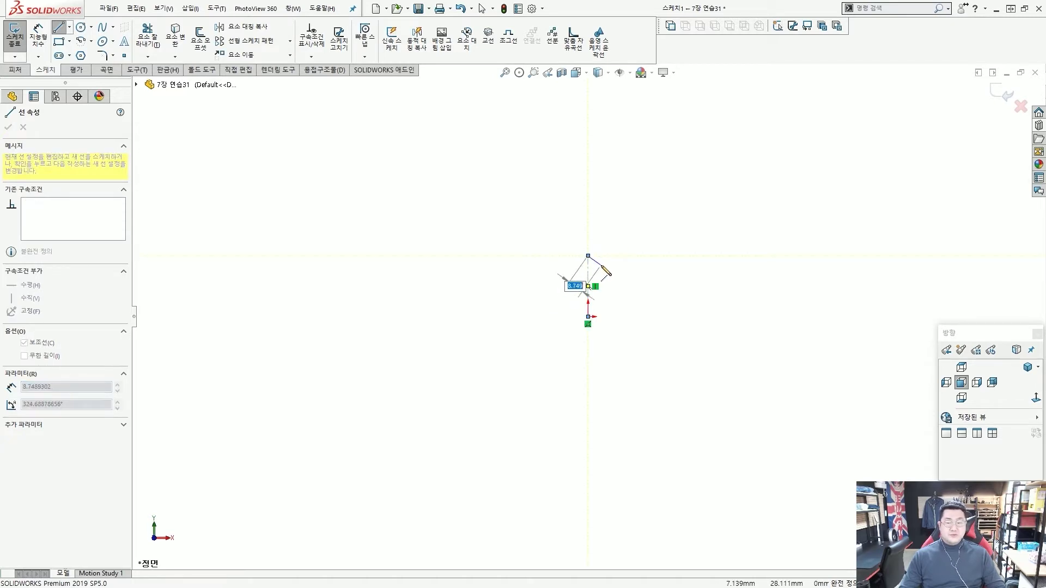
pyautogui.press('Escape')
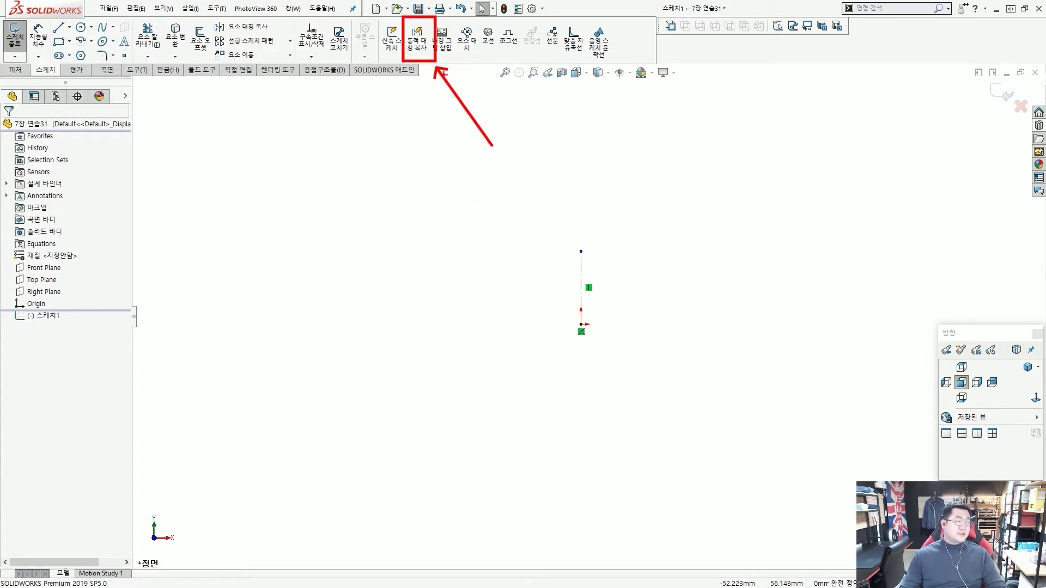
# - Mirror about the centerline while drawing a short inner leg, a top edge and a long outer leg
pyautogui.click(416, 39)
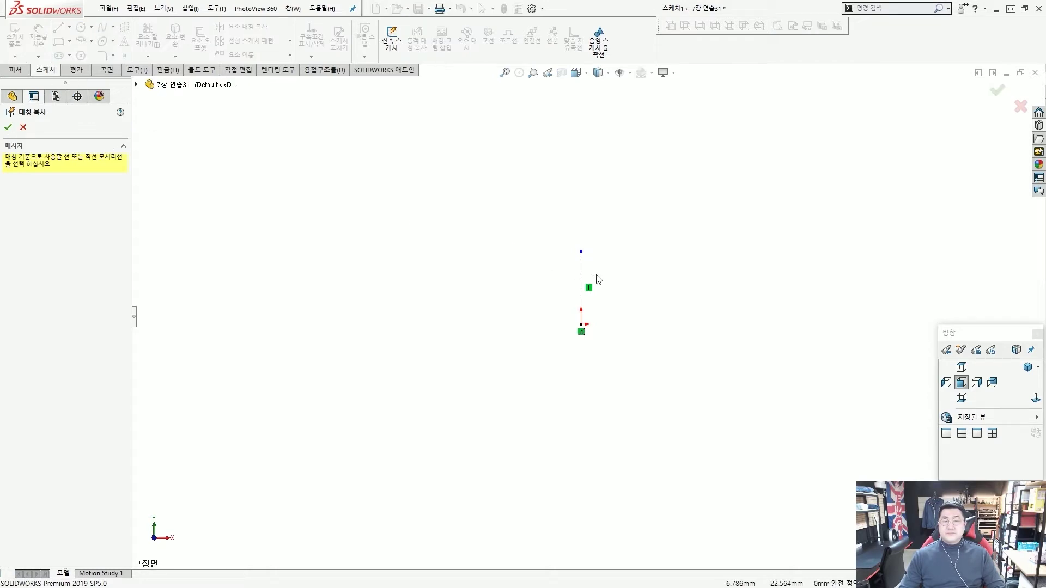
pyautogui.click(581, 265)
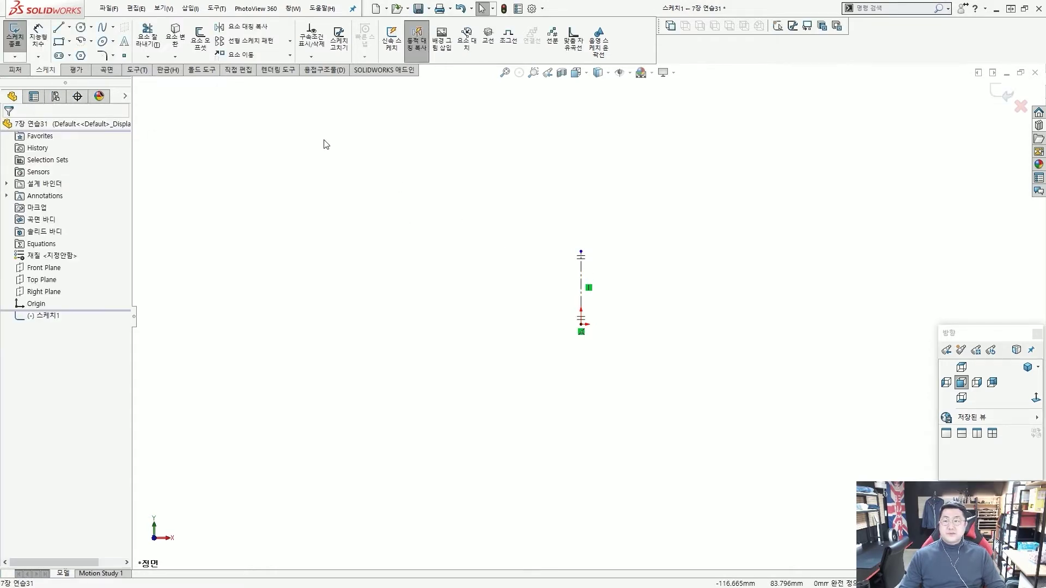
pyautogui.click(58, 29)
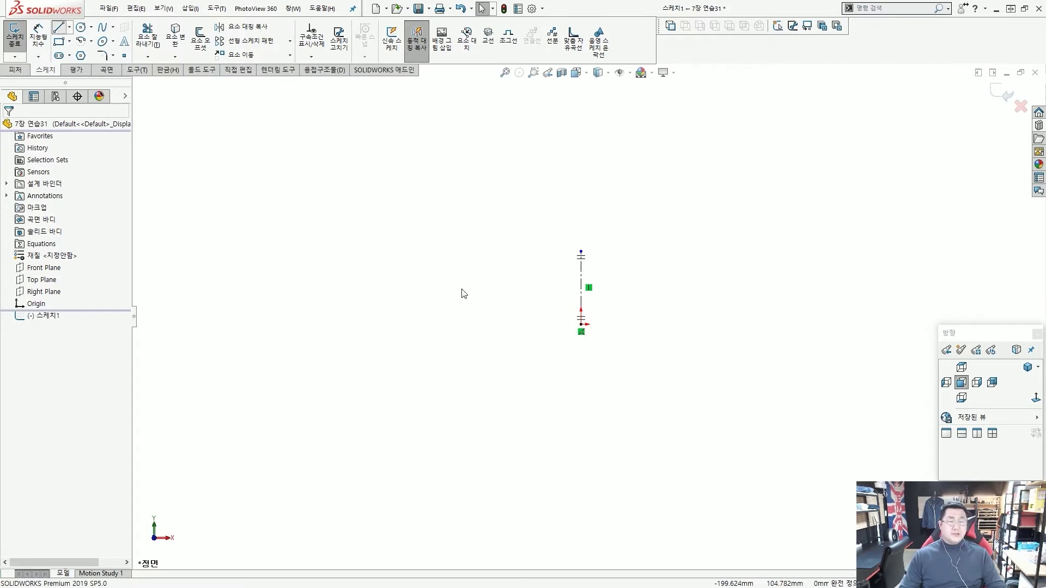
pyautogui.click(526, 311)
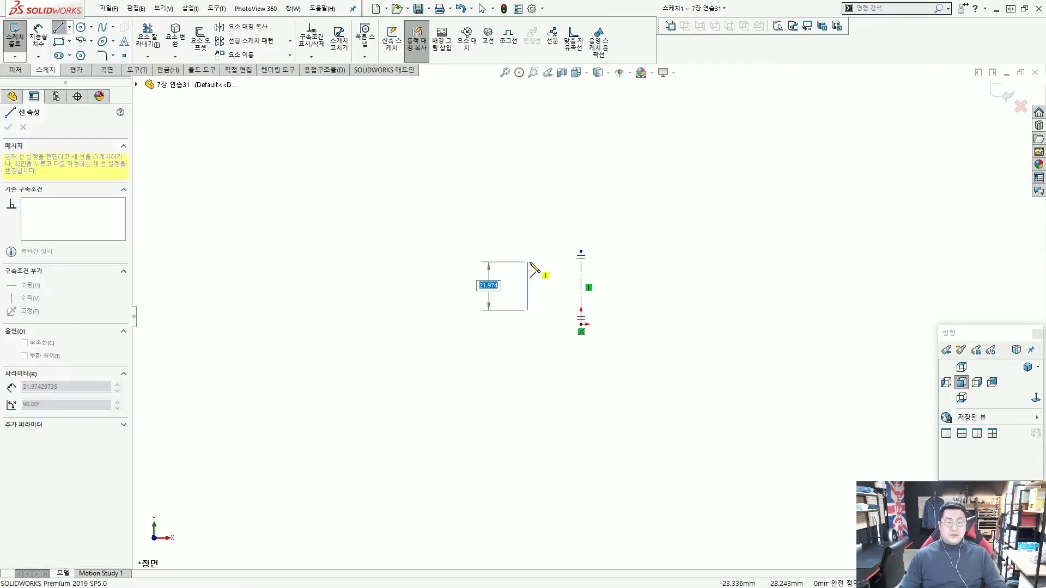
pyautogui.click(526, 262)
pyautogui.click(474, 262)
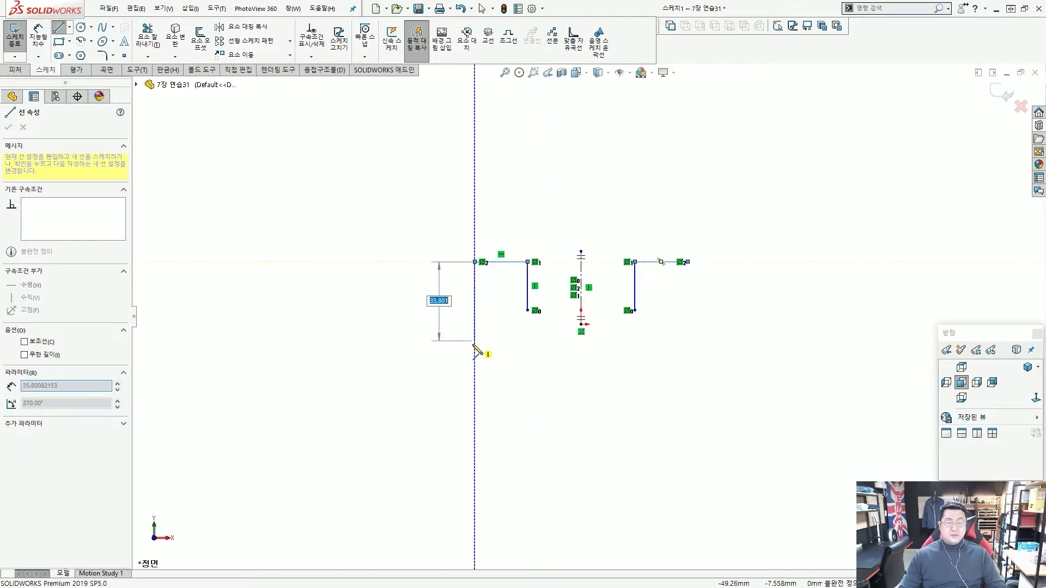
pyautogui.click(474, 356)
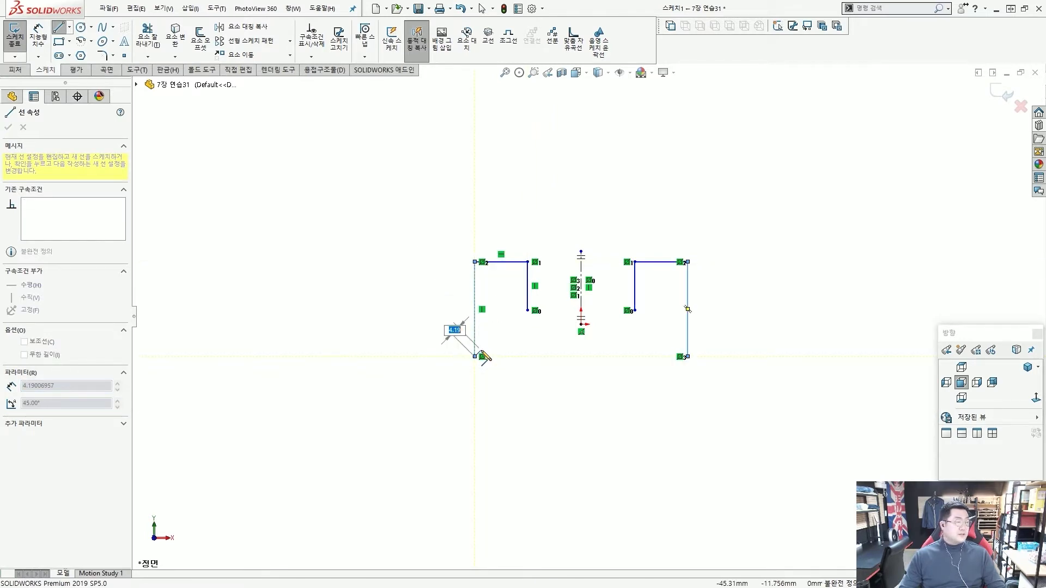
pyautogui.press('Escape')
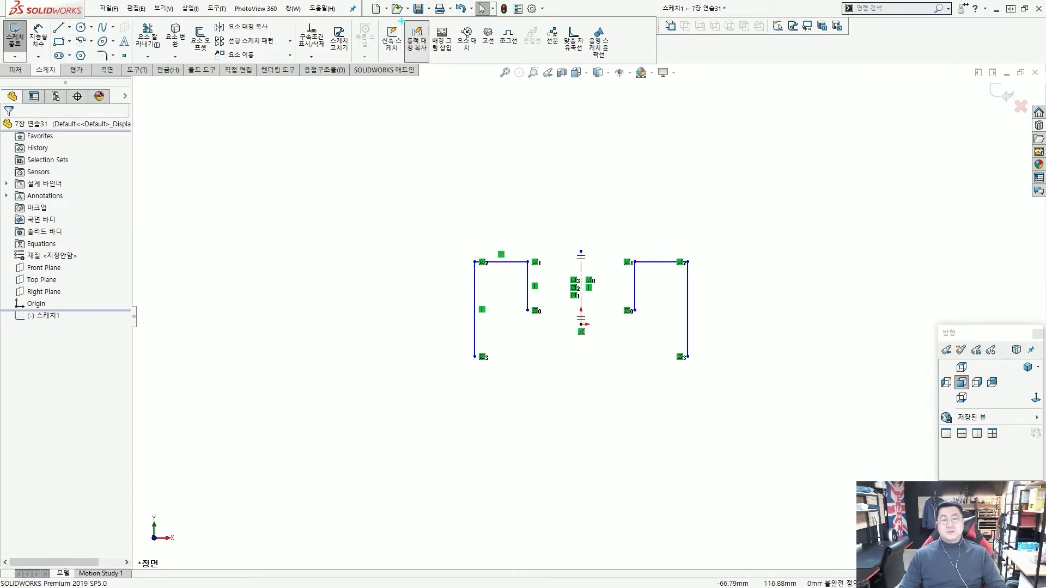
pyautogui.click(418, 41)
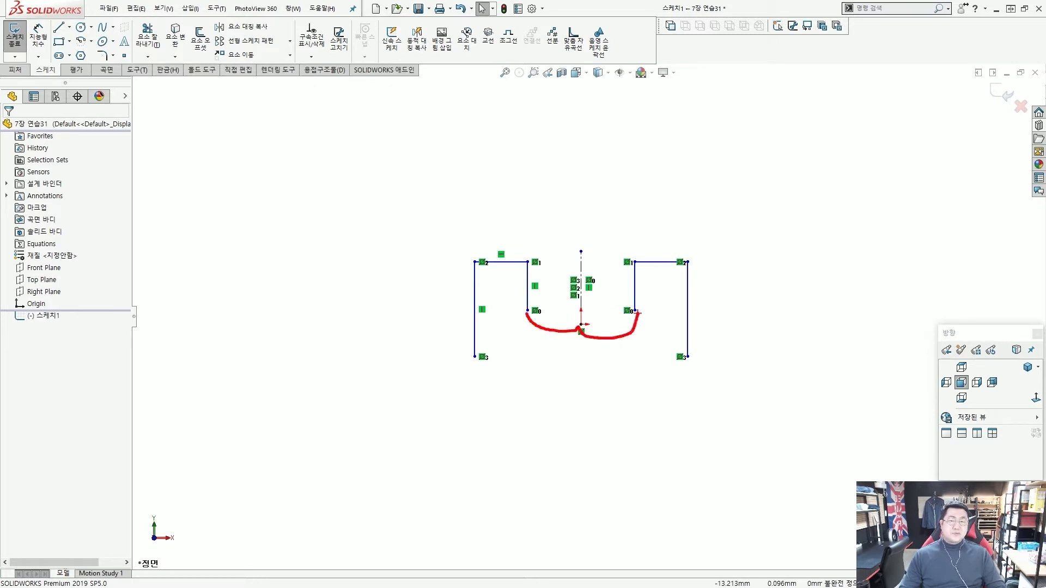
pyautogui.press('Escape')
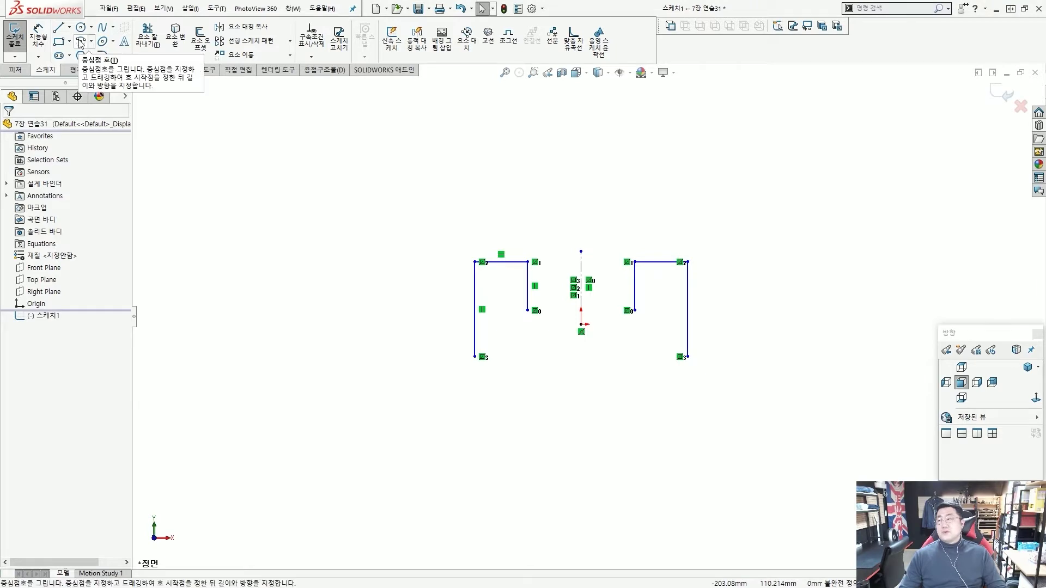
# - Join the two inner leg ends with a tangent arc
pyautogui.click(81, 42)
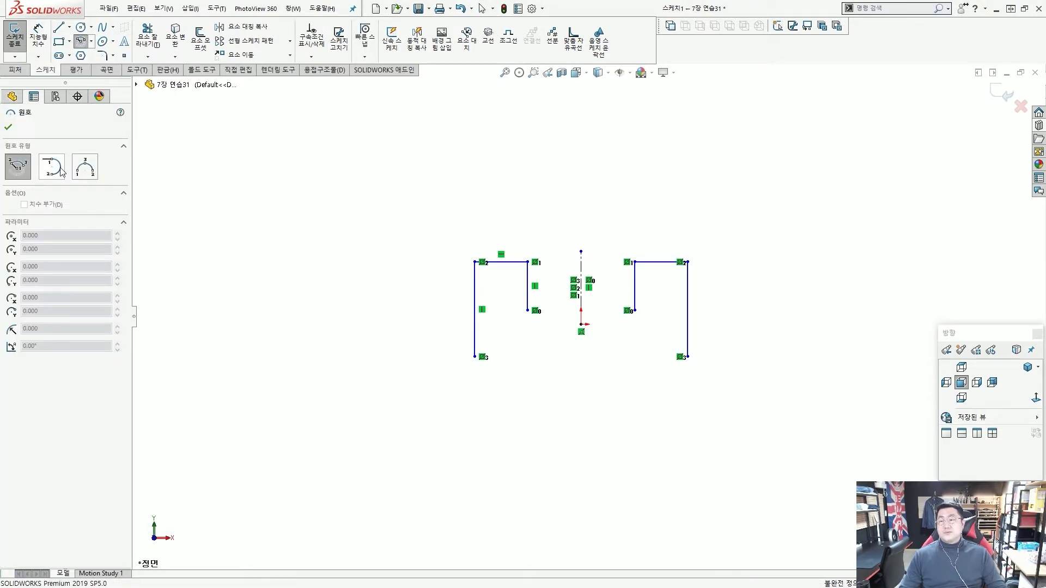
pyautogui.click(52, 171)
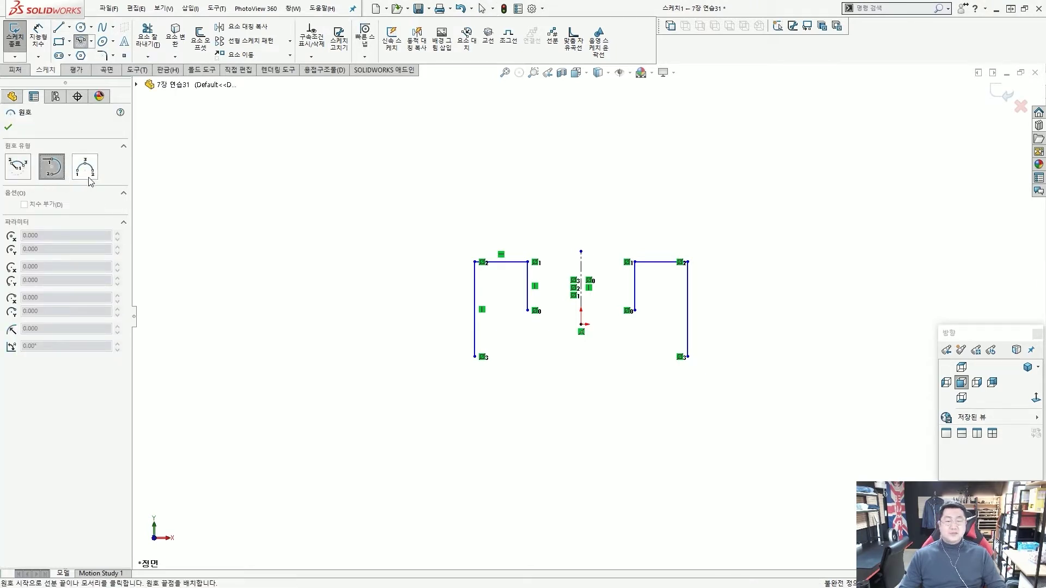
pyautogui.scroll(-3, 541, 401)
pyautogui.click(528, 265)
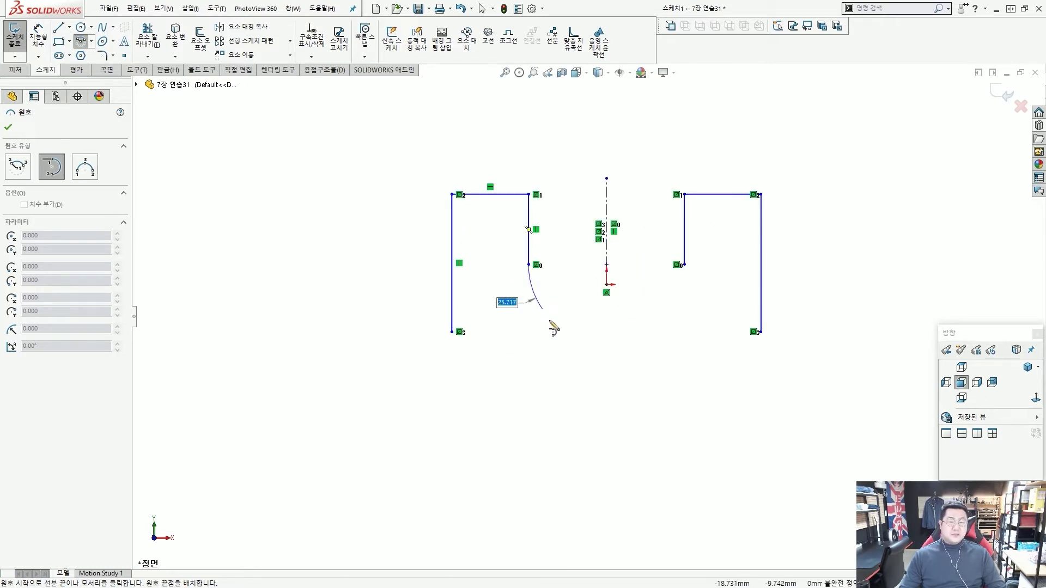
pyautogui.click(685, 269)
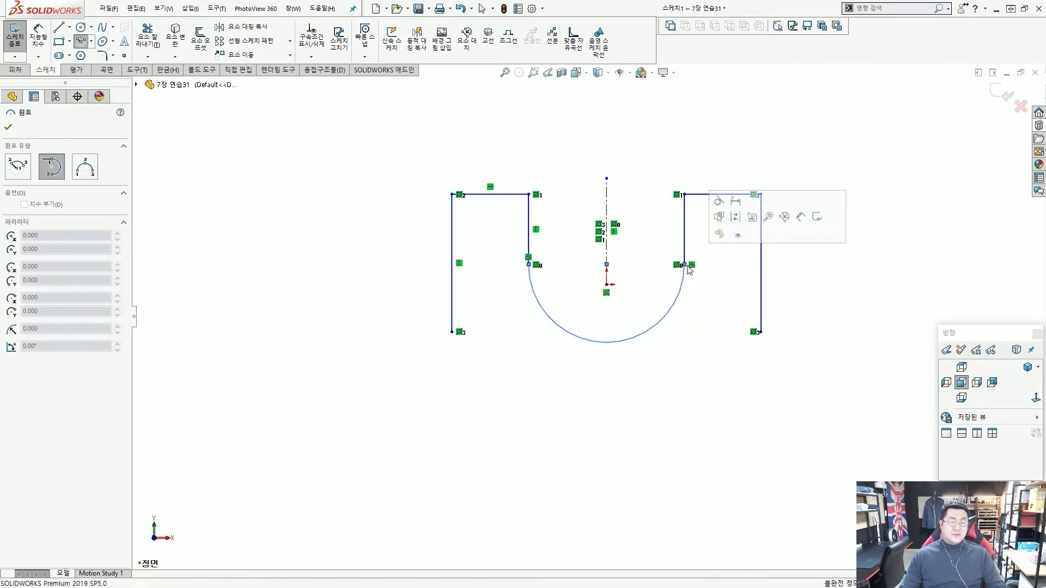
pyautogui.press('Escape')
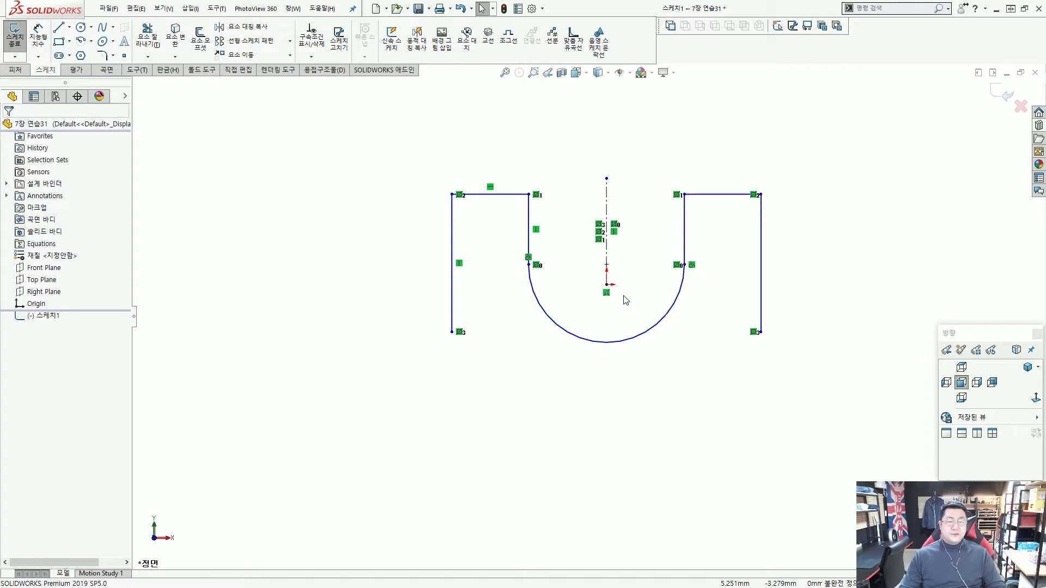
# - Connect the outer leg ends with a tangent arc, closing the U profile
pyautogui.press('a')
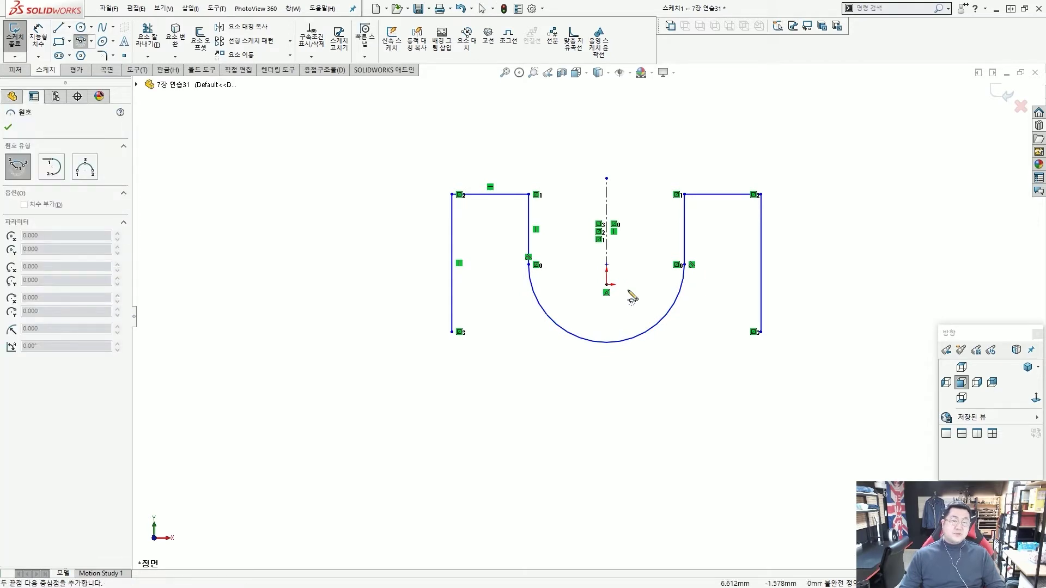
pyautogui.click(451, 332)
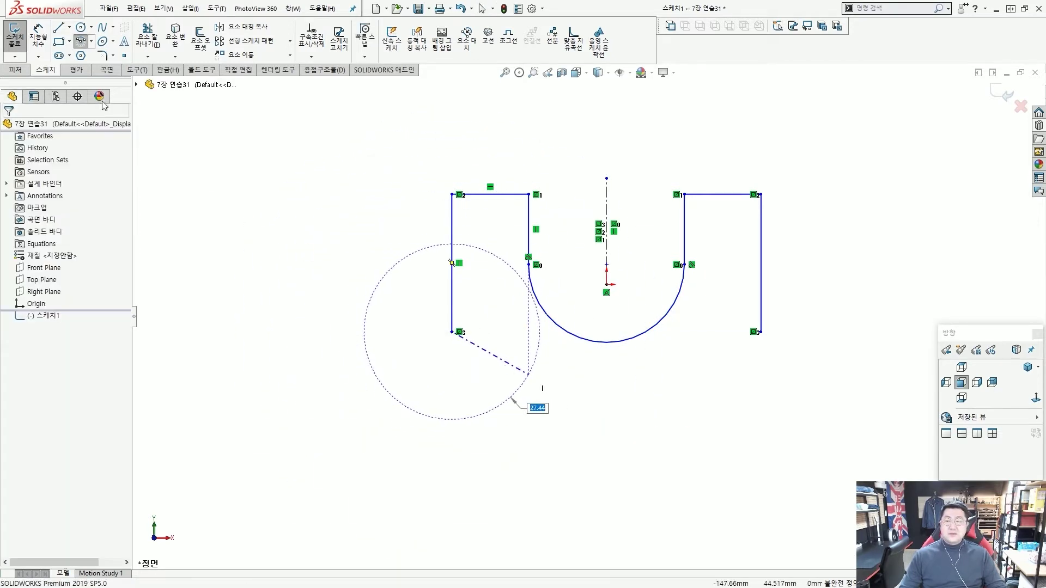
pyautogui.press('Escape')
pyautogui.click(81, 41)
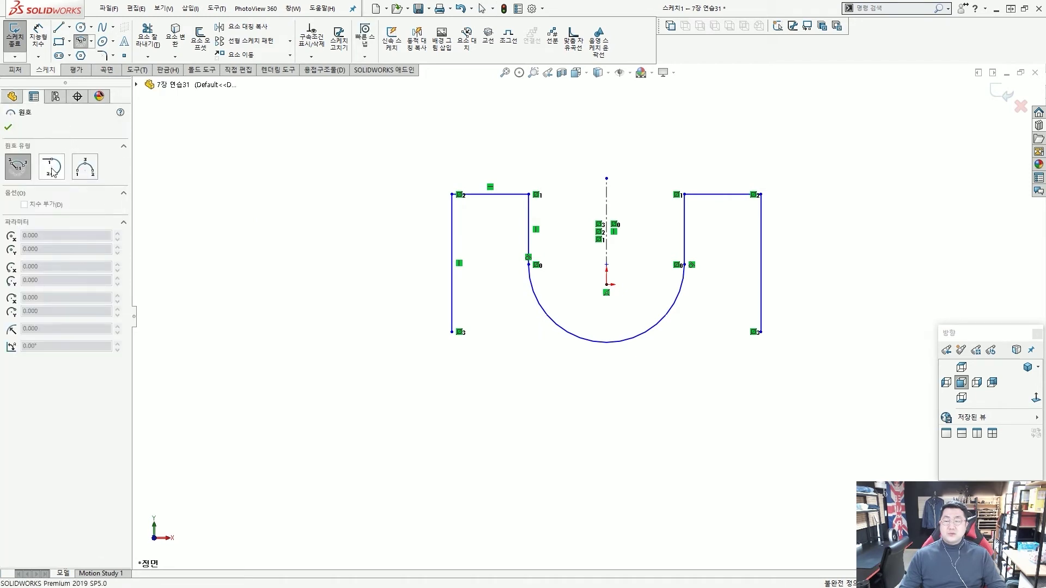
pyautogui.click(53, 172)
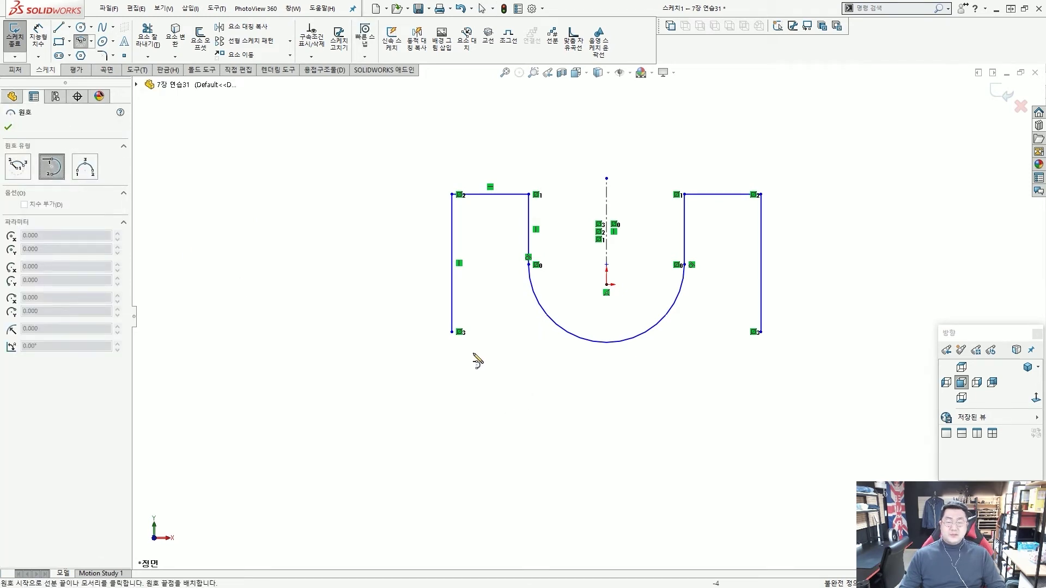
pyautogui.click(452, 332)
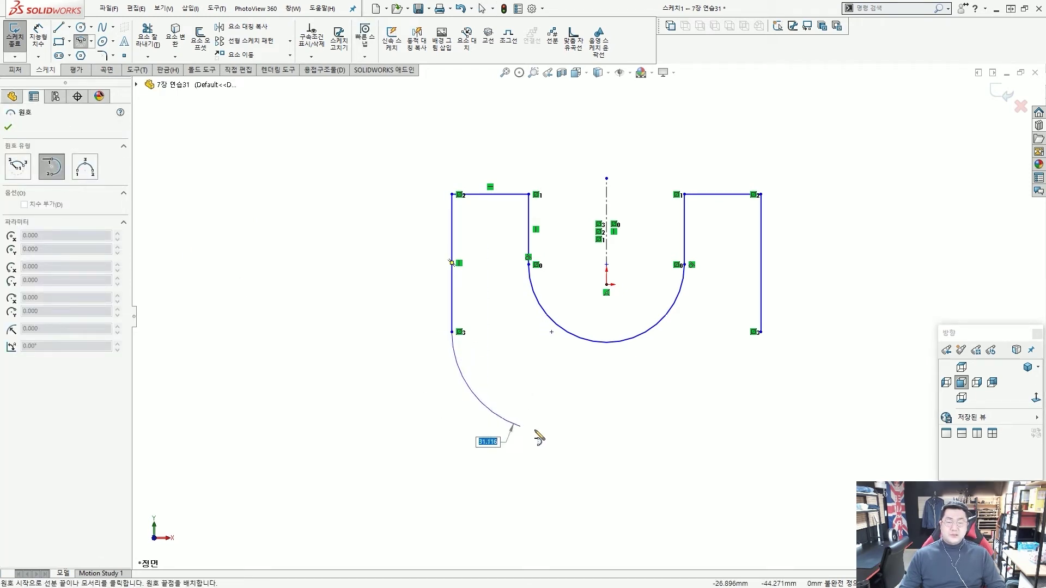
pyautogui.click(761, 333)
pyautogui.press('Escape')
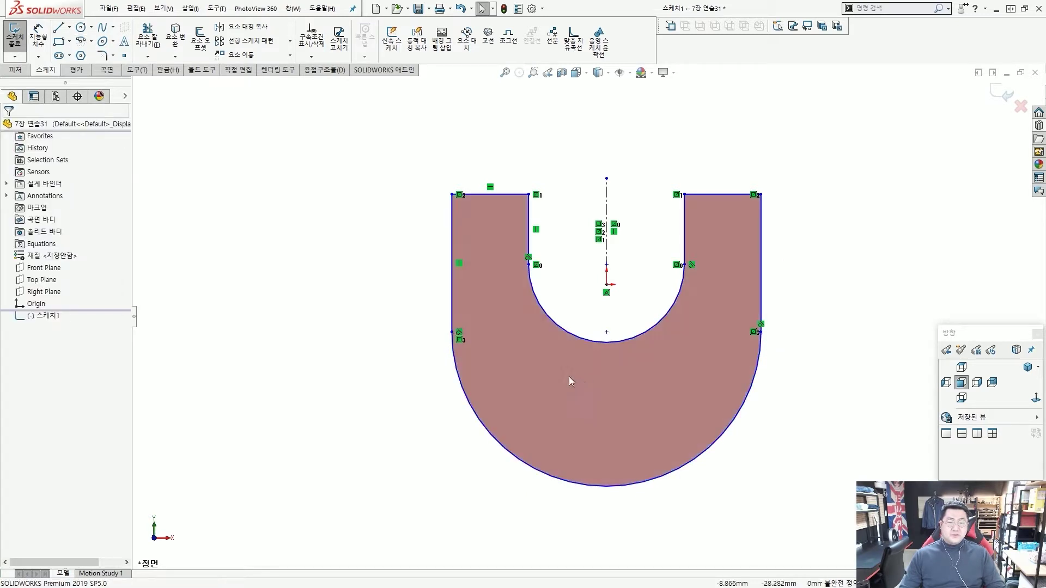
# - Snap the outer arc's centre onto the inner arc and pull the inner arc downward
pyautogui.moveTo(603, 346); pyautogui.dragTo(619, 458)
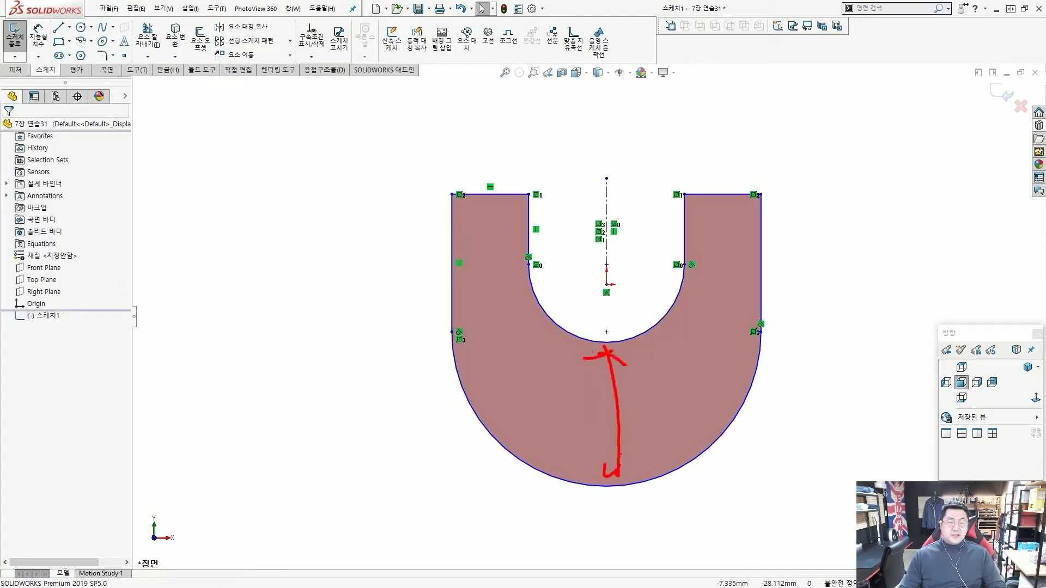
pyautogui.press('Escape')
pyautogui.scroll(-1, 617, 335)
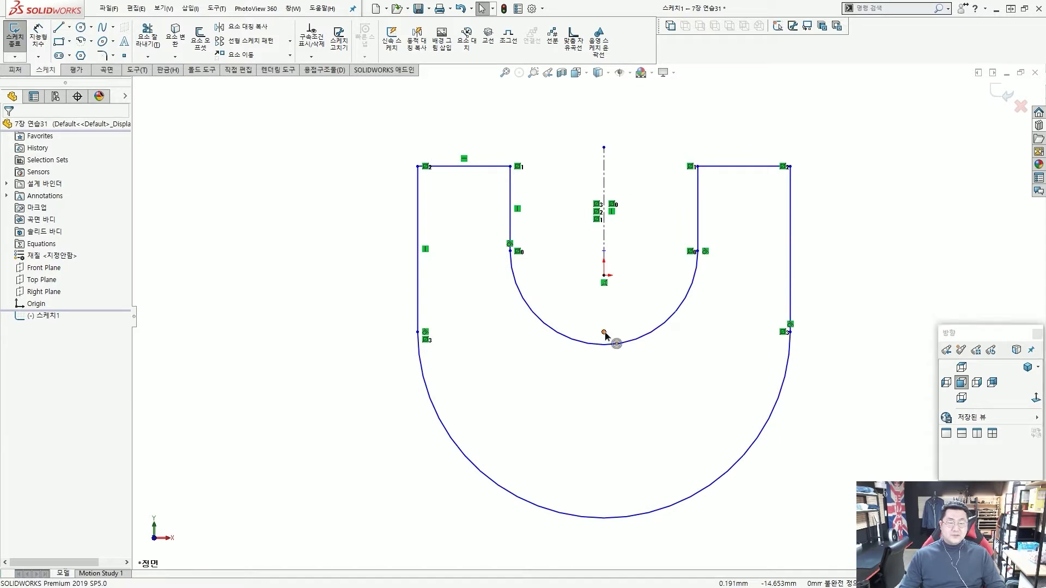
pyautogui.moveTo(604, 333); pyautogui.dragTo(604, 346)
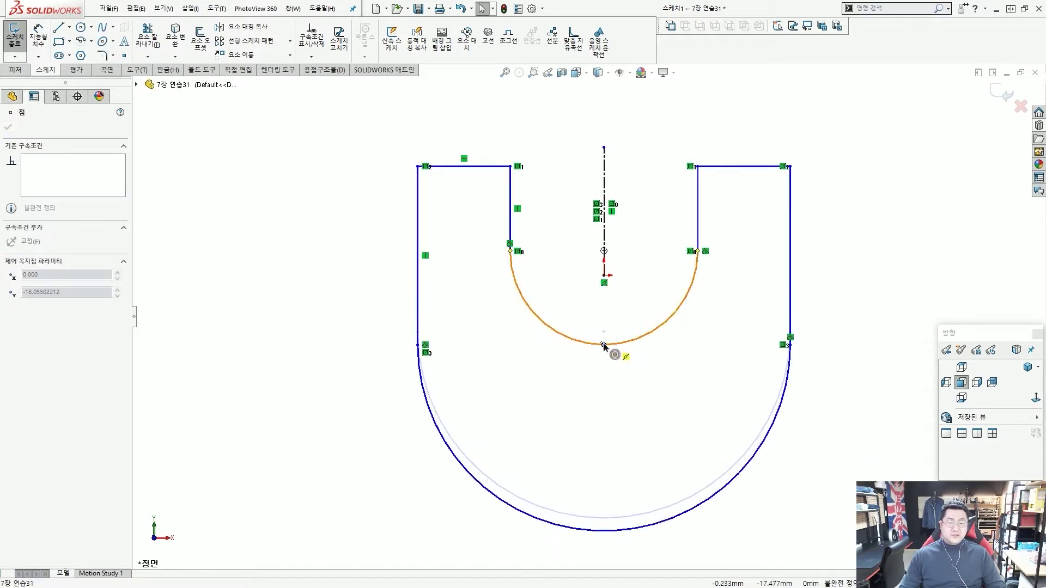
pyautogui.moveTo(603, 346); pyautogui.dragTo(604, 345)
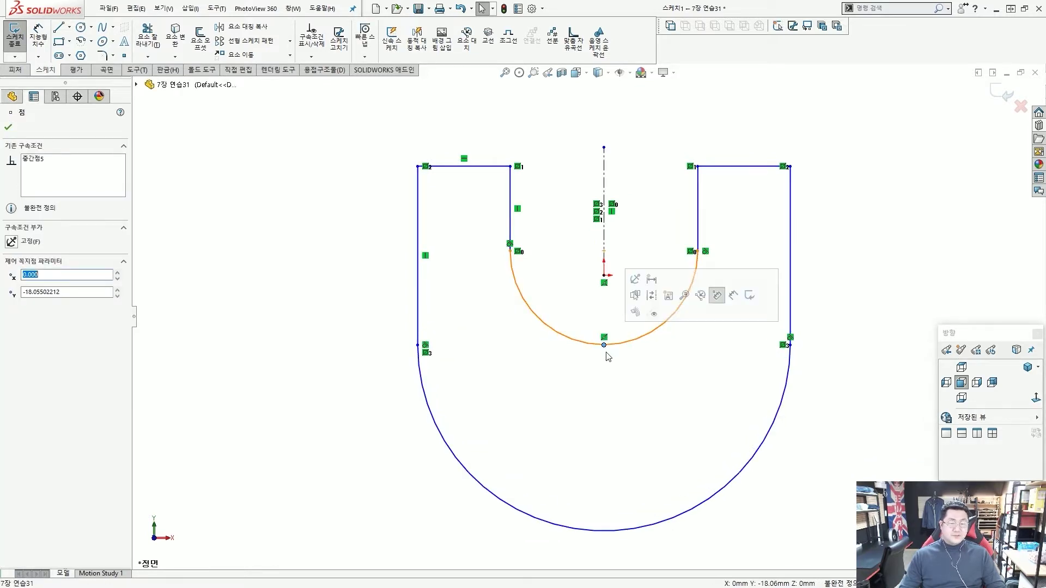
pyautogui.click(632, 401)
pyautogui.scroll(1, 624, 390)
pyautogui.scroll(-1, 623, 389)
pyautogui.hotkey('ctrl', '2')
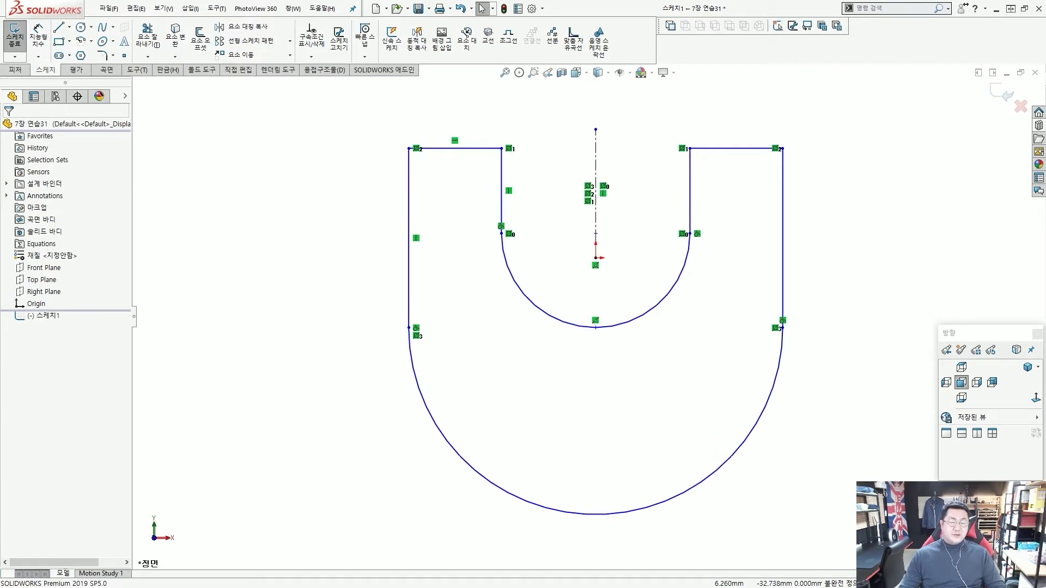
pyautogui.moveTo(698, 507); pyautogui.dragTo(599, 342)
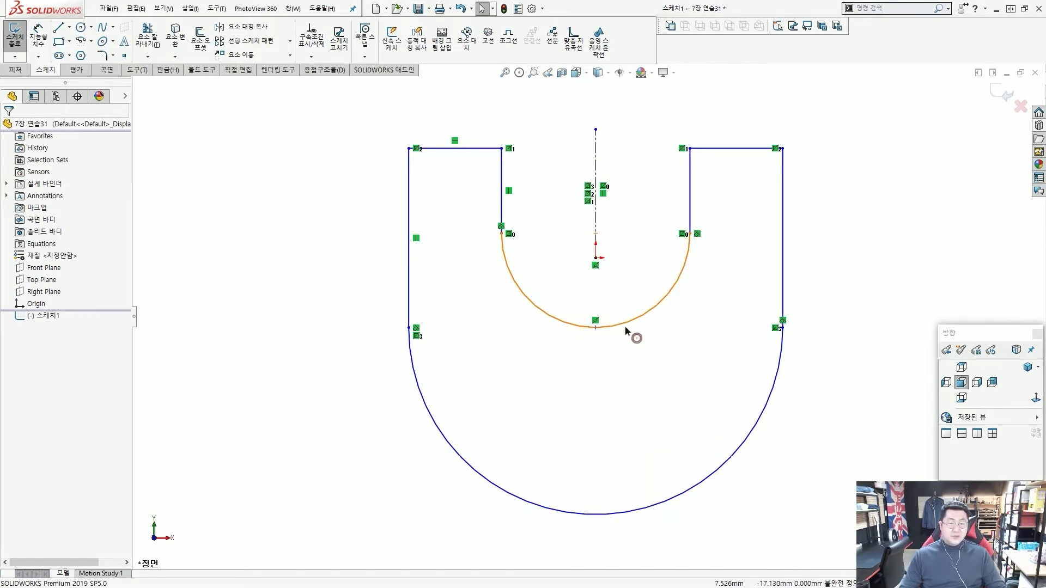
pyautogui.moveTo(625, 326); pyautogui.dragTo(624, 372)
pyautogui.hotkey('ctrl', '2')
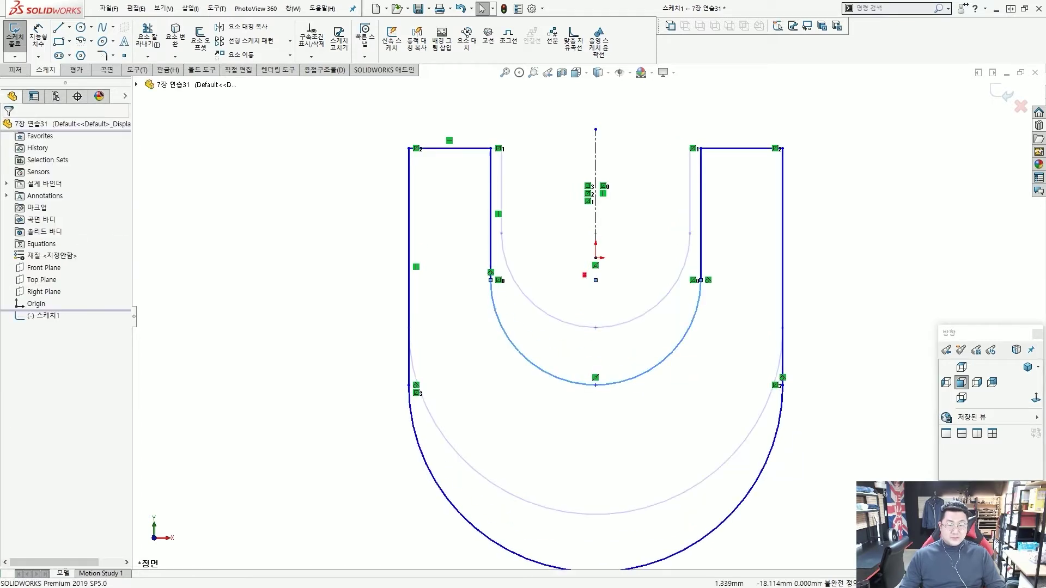
# - Lengthen the slot sides and drag the inner arc's centre point onto the origin
pyautogui.keyDown('ctrl'); pyautogui.moveTo(583, 275); pyautogui.dragTo(614, 295); pyautogui.keyUp('ctrl')
pyautogui.keyDown('ctrl'); pyautogui.keyDown('shift'); pyautogui.moveTo(610, 283); pyautogui.dragTo(632, 315); pyautogui.keyUp('shift'); pyautogui.keyUp('ctrl')
pyautogui.press('Escape')
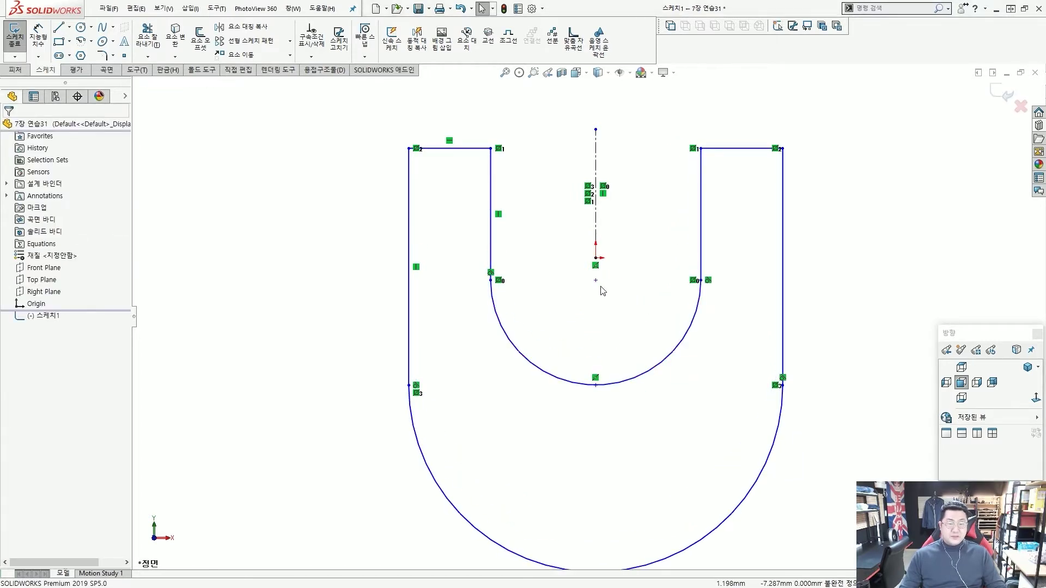
pyautogui.moveTo(596, 280)
pyautogui.mouseDown()
pyautogui.moveTo(598, 194)
pyautogui.moveTo(597, 292)
pyautogui.mouseUp()
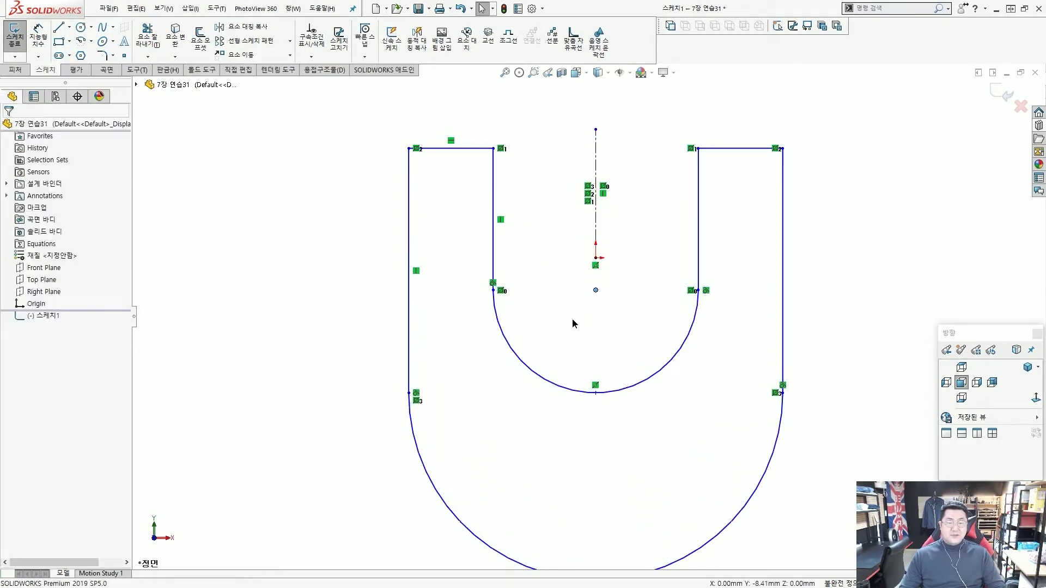
pyautogui.scroll(3, 608, 370)
pyautogui.scroll(-2, 611, 376)
pyautogui.moveTo(569, 353); pyautogui.dragTo(583, 387)
pyautogui.click(574, 335)
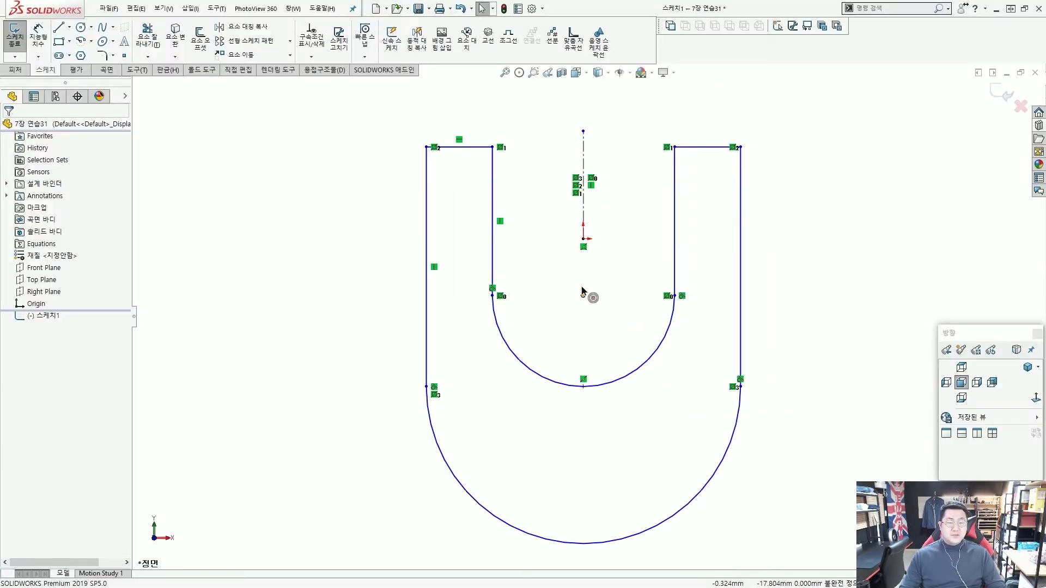
pyautogui.moveTo(584, 295); pyautogui.dragTo(581, 240)
pyautogui.scroll(1, 570, 264)
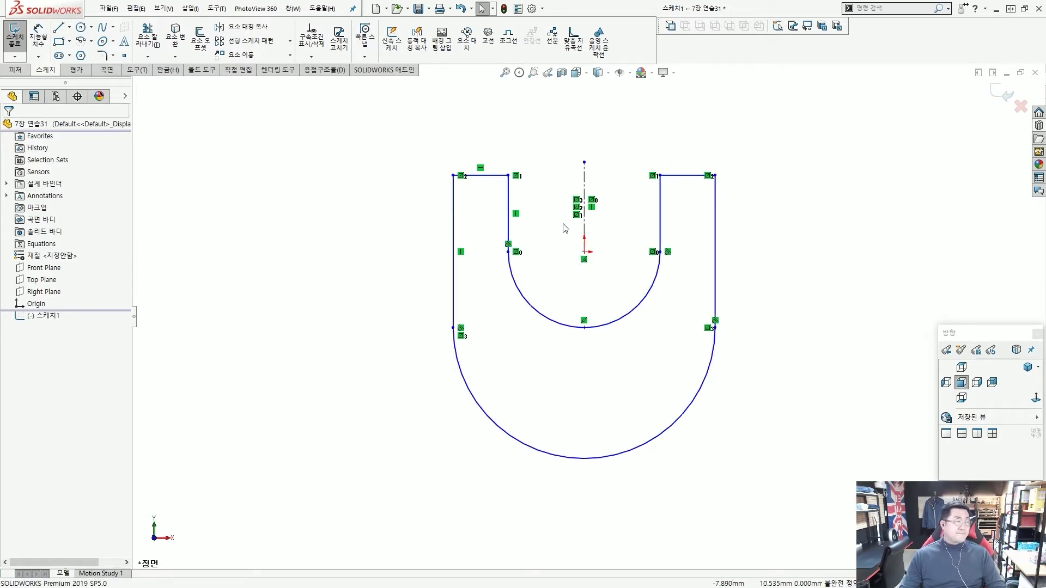
pyautogui.scroll(-1, 564, 216)
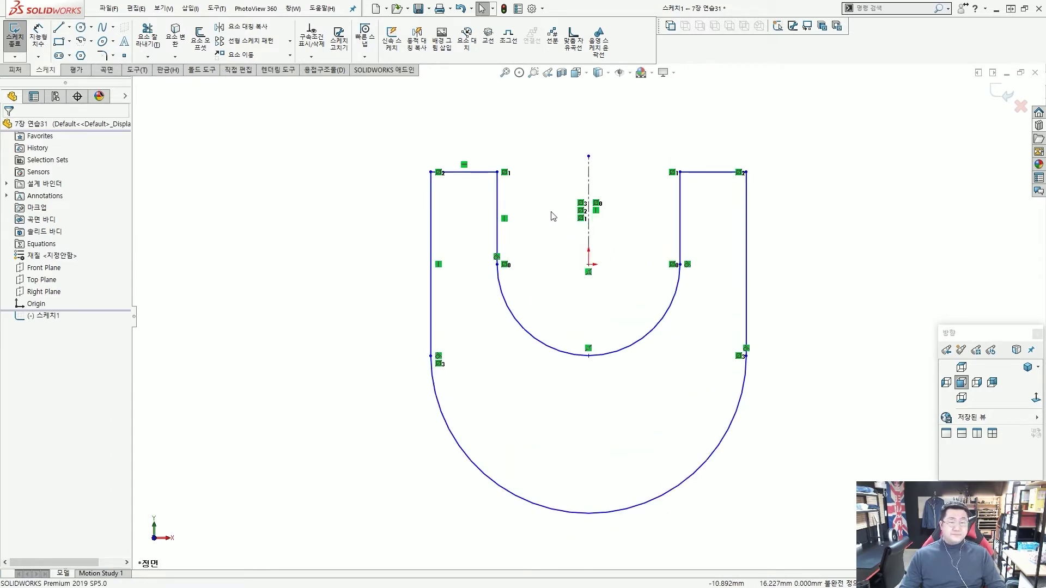
# - Dimension the inner arc radius to 25 and the outer arc radius to 50
pyautogui.click(40, 38)
pyautogui.scroll(2, 625, 343)
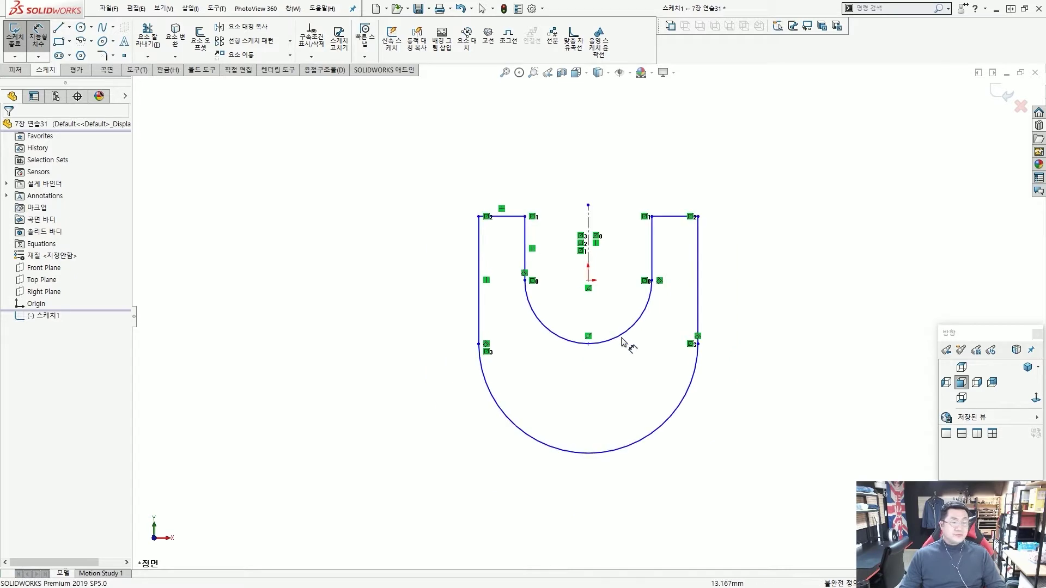
pyautogui.scroll(-1, 631, 338)
pyautogui.click(631, 330)
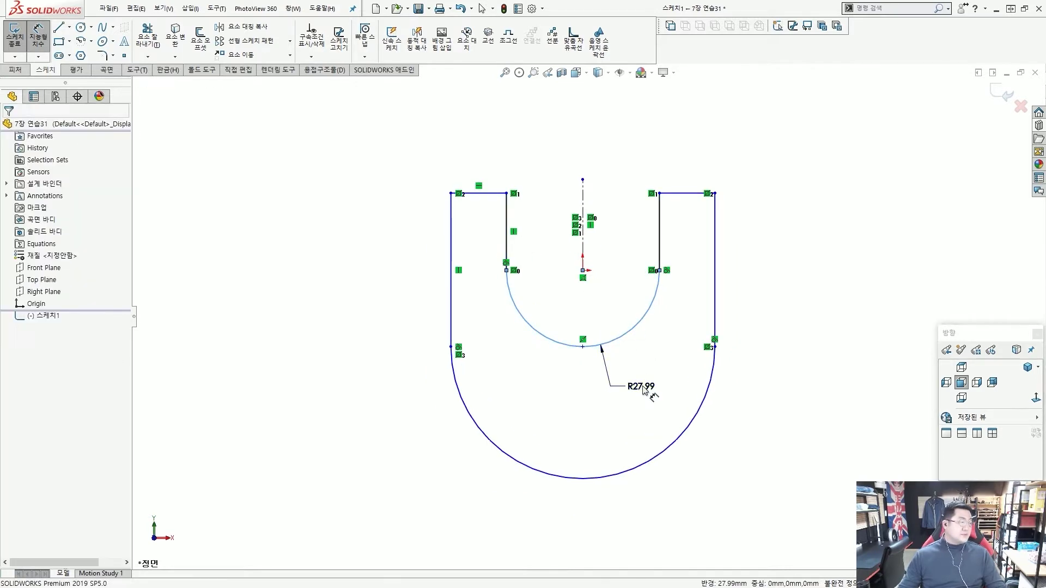
pyautogui.click(642, 390)
pyautogui.write('25')
pyautogui.press('Return')
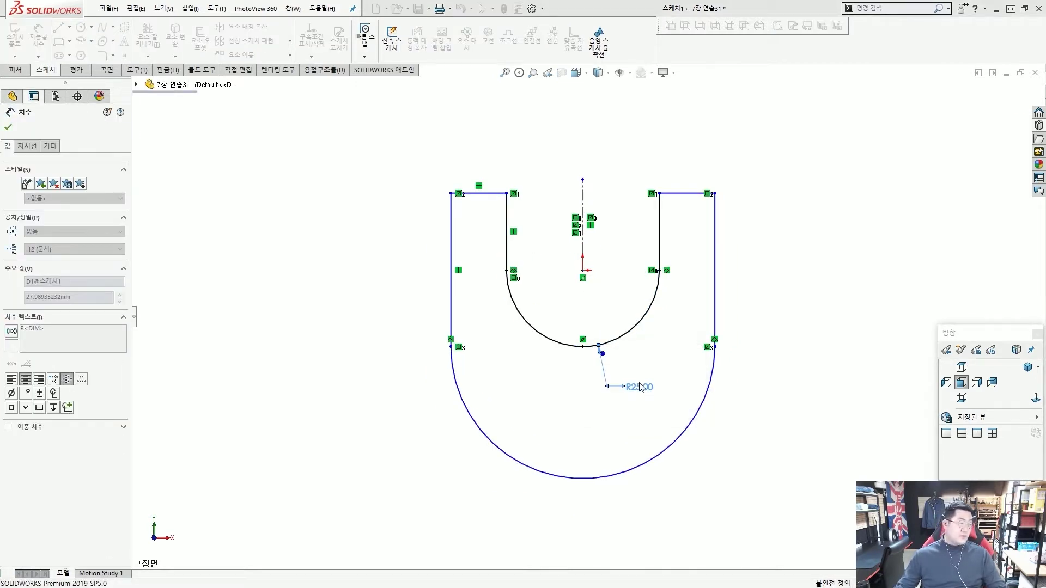
pyautogui.click(710, 479)
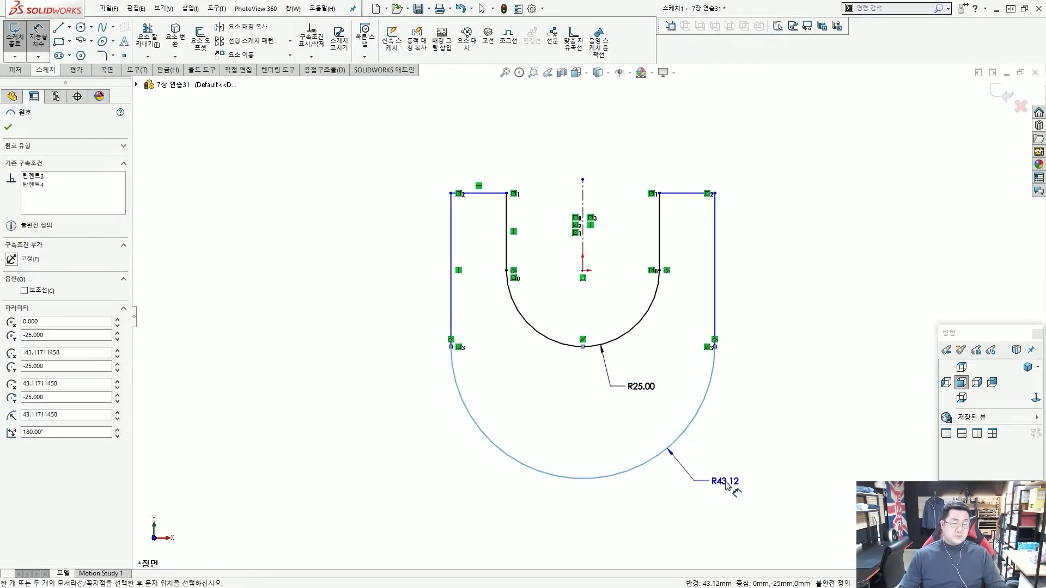
pyautogui.click(727, 482)
pyautogui.write('50')
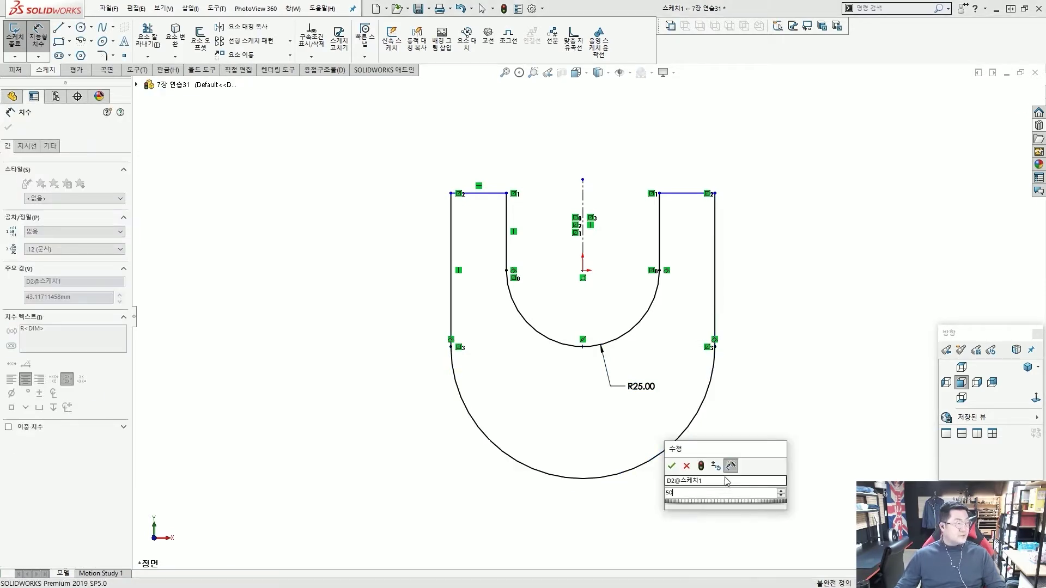
pyautogui.press('Return')
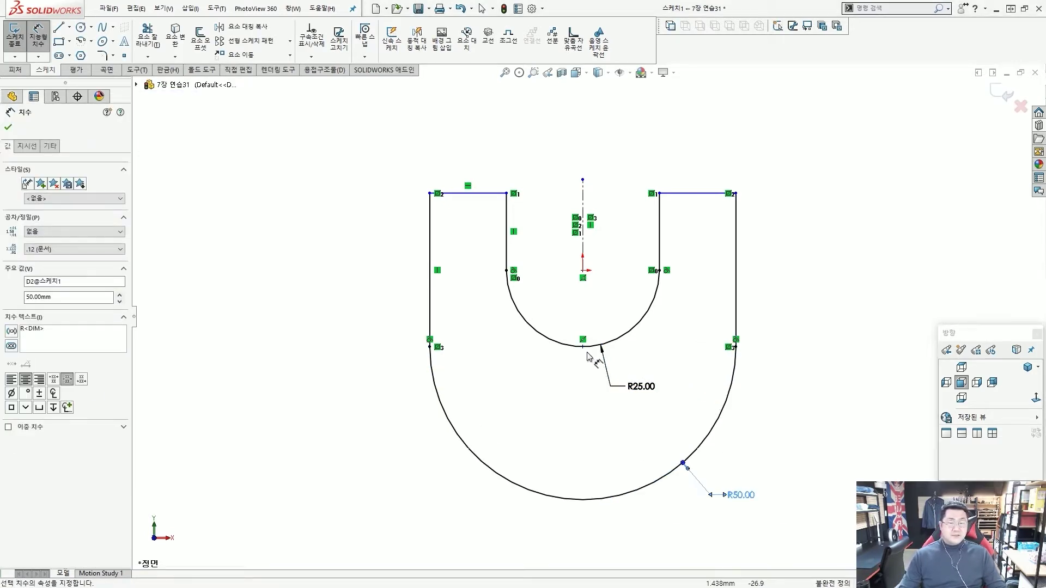
# - Add a 40 vertical dimension from the inner arc's bottom point to the top edge
pyautogui.click(583, 346)
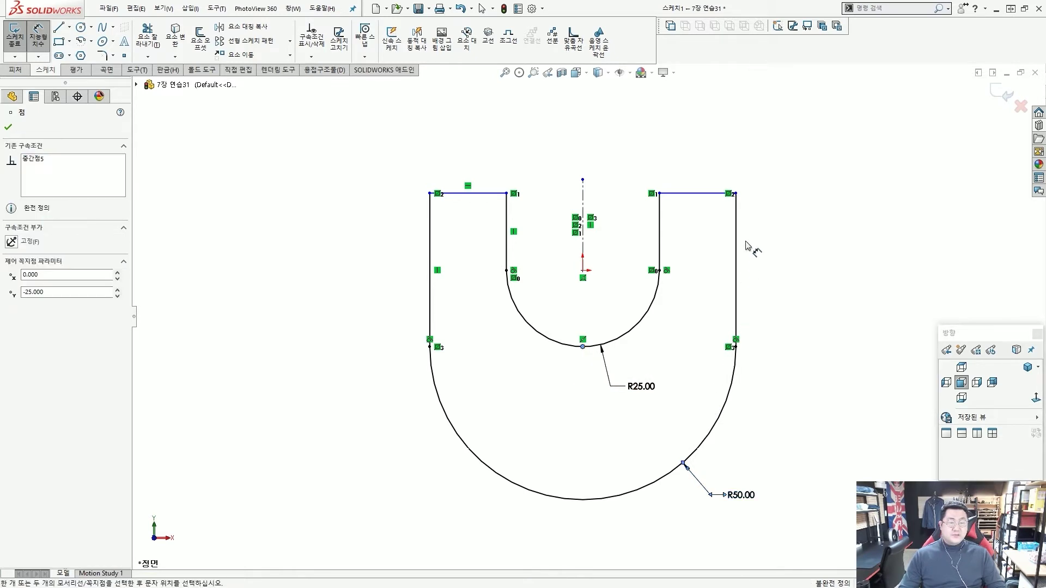
pyautogui.click(846, 252)
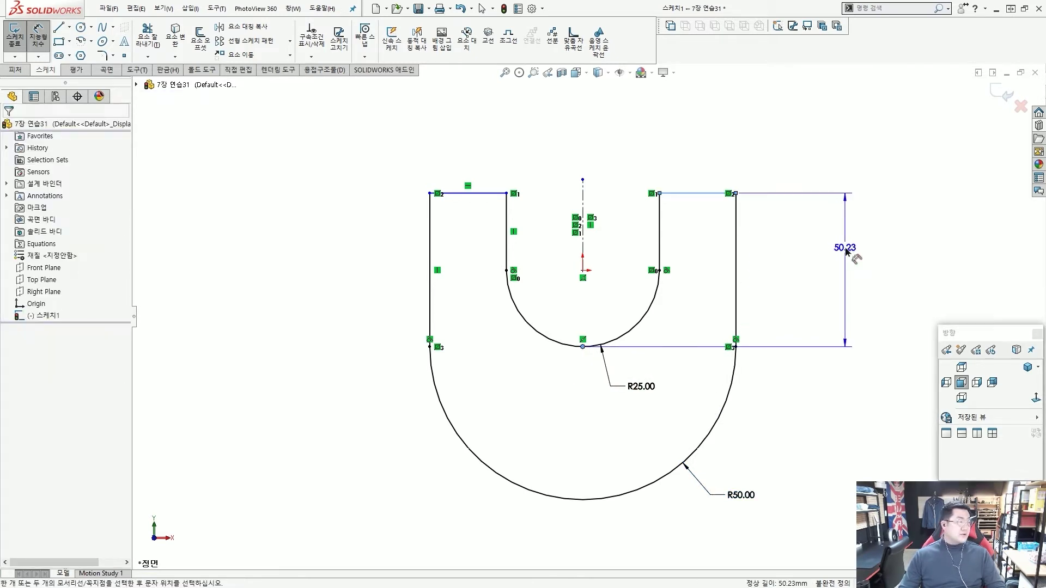
pyautogui.write('40')
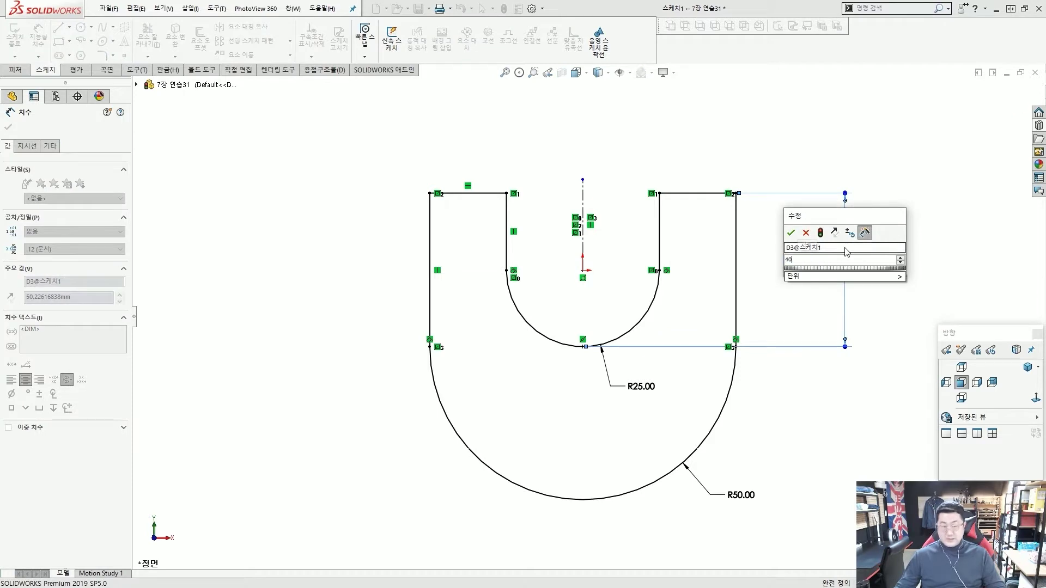
pyautogui.press('Return')
pyautogui.press('Escape')
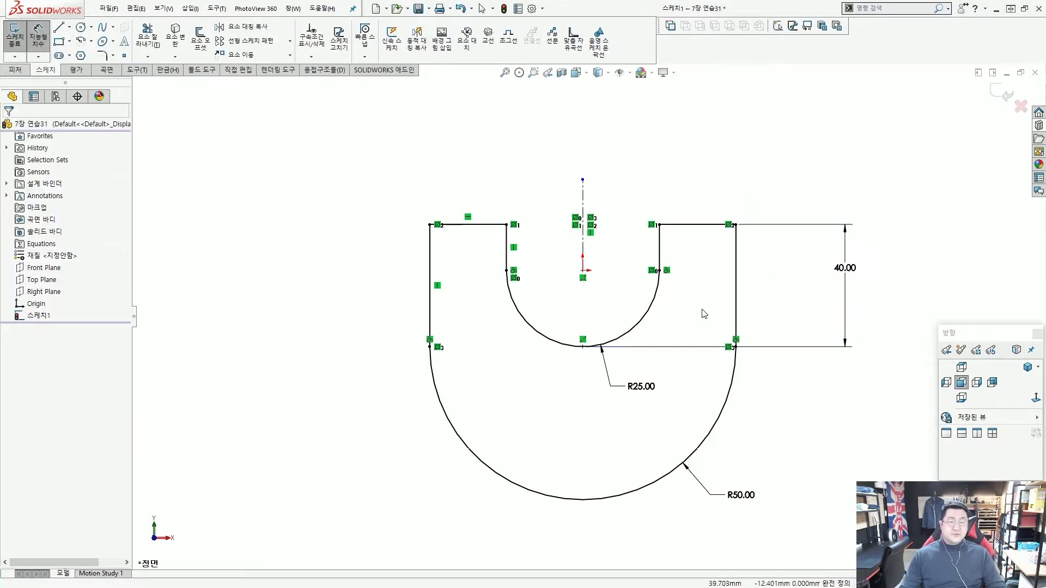
pyautogui.scroll(2, 657, 329)
pyautogui.scroll(-2, 609, 349)
pyautogui.scroll(-1, 584, 362)
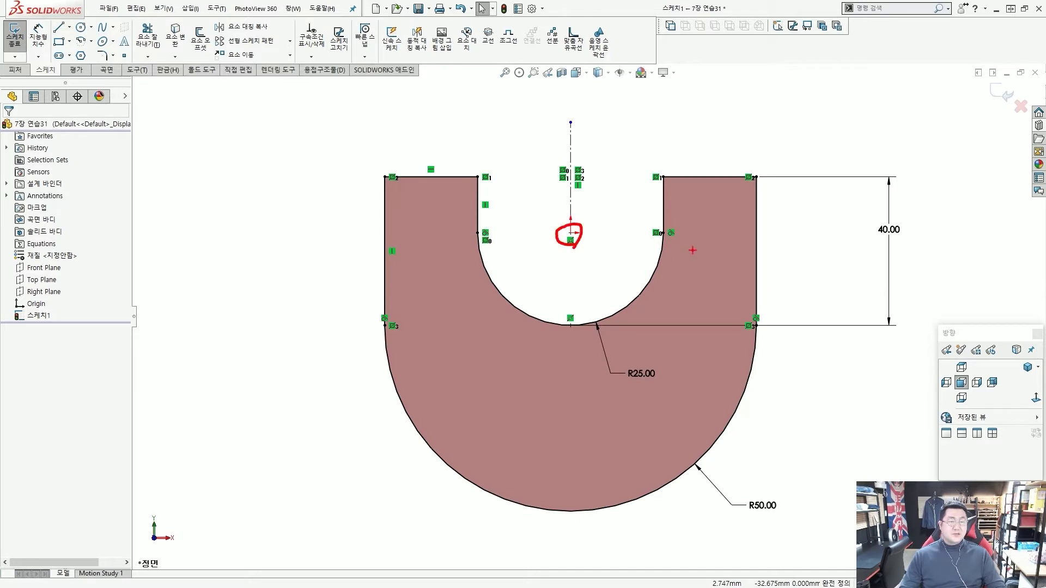
pyautogui.moveTo(404, 175); pyautogui.dragTo(481, 178)
pyautogui.moveTo(676, 176); pyautogui.dragTo(741, 185)
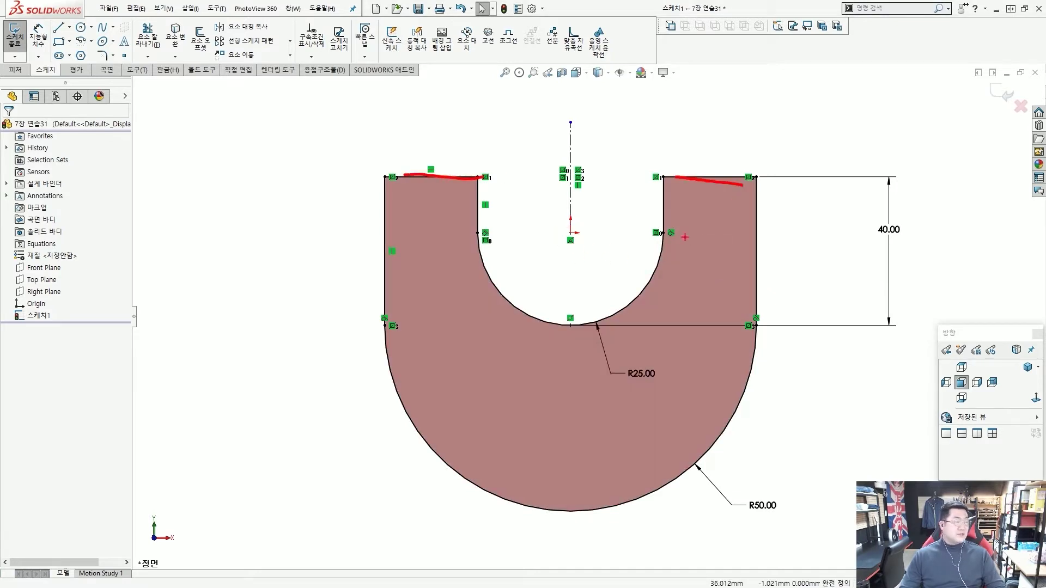
pyautogui.press('Escape')
pyautogui.scroll(1, 680, 239)
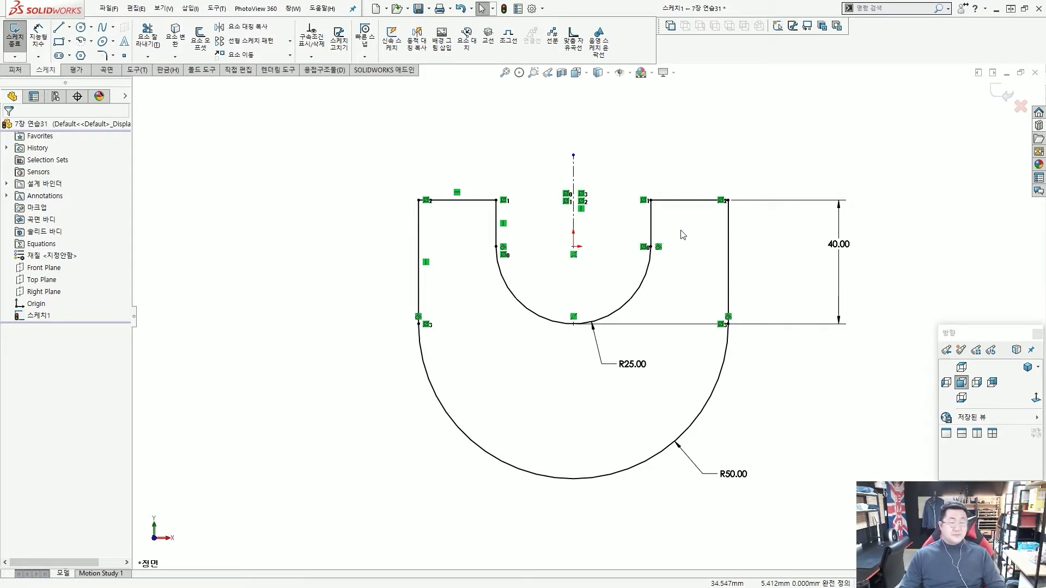
pyautogui.scroll(3, 635, 296)
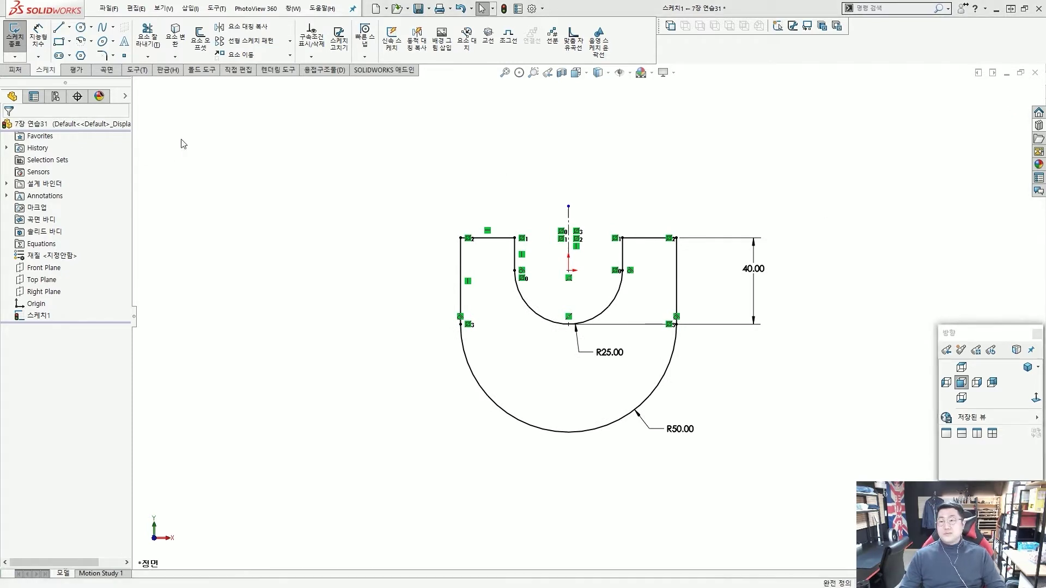
# - Extrude the U sketch 100 mm with a Mid Plane end condition
pyautogui.click(15, 69)
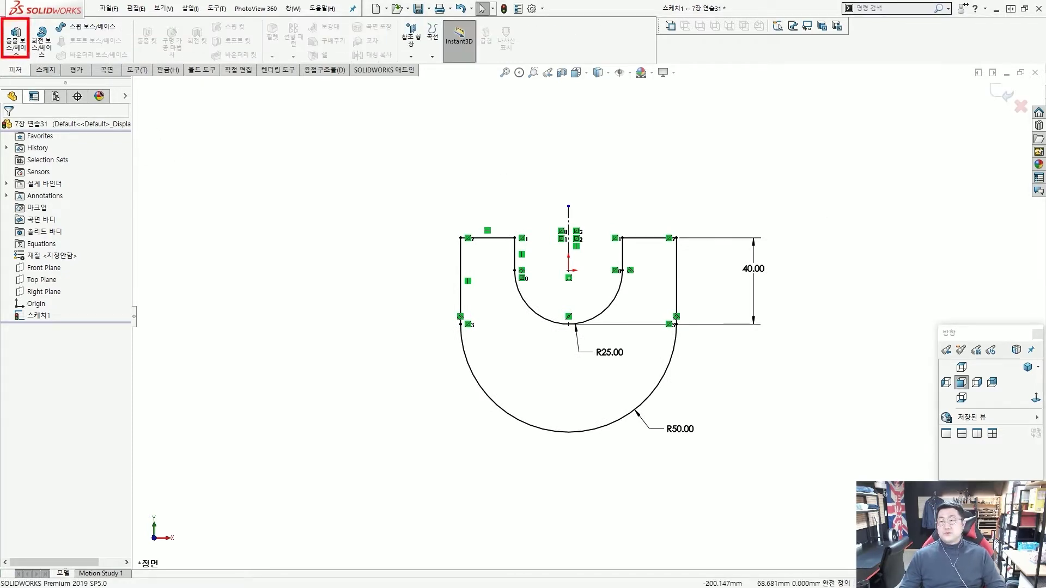
pyautogui.click(16, 38)
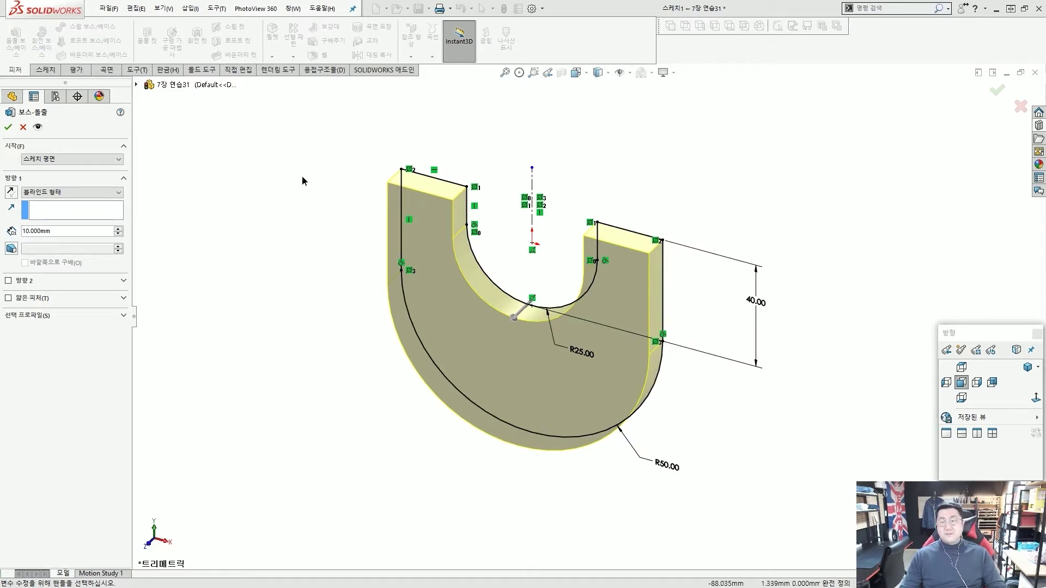
pyautogui.click(74, 194)
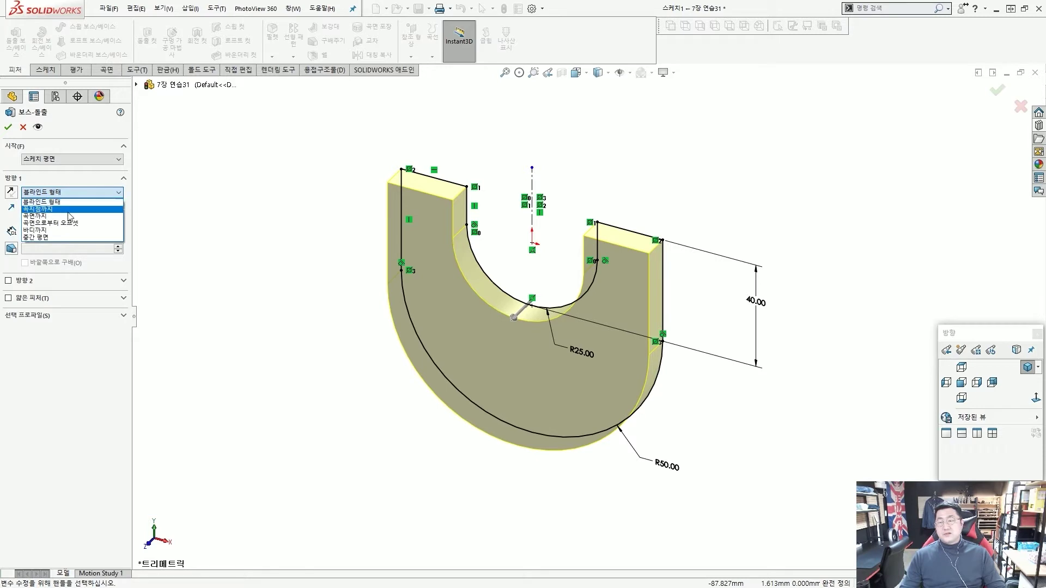
pyautogui.click(60, 238)
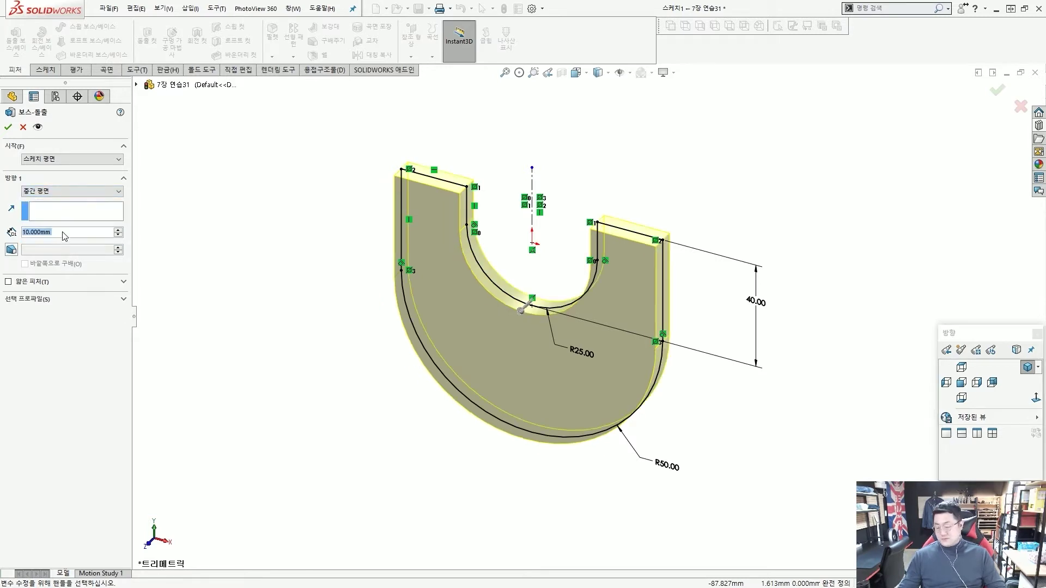
pyautogui.write('100')
pyautogui.press('Return')
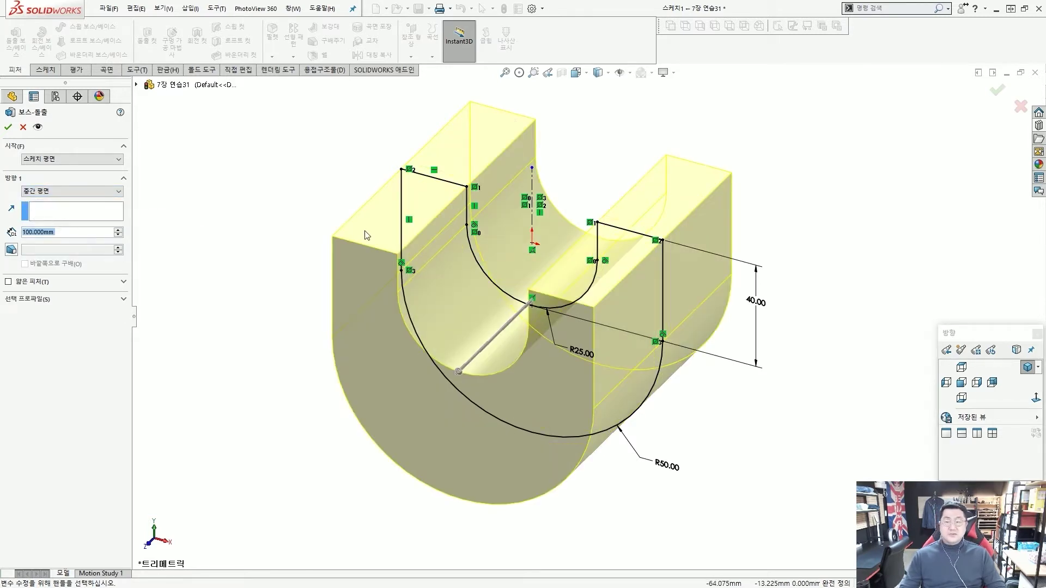
pyautogui.click(8, 128)
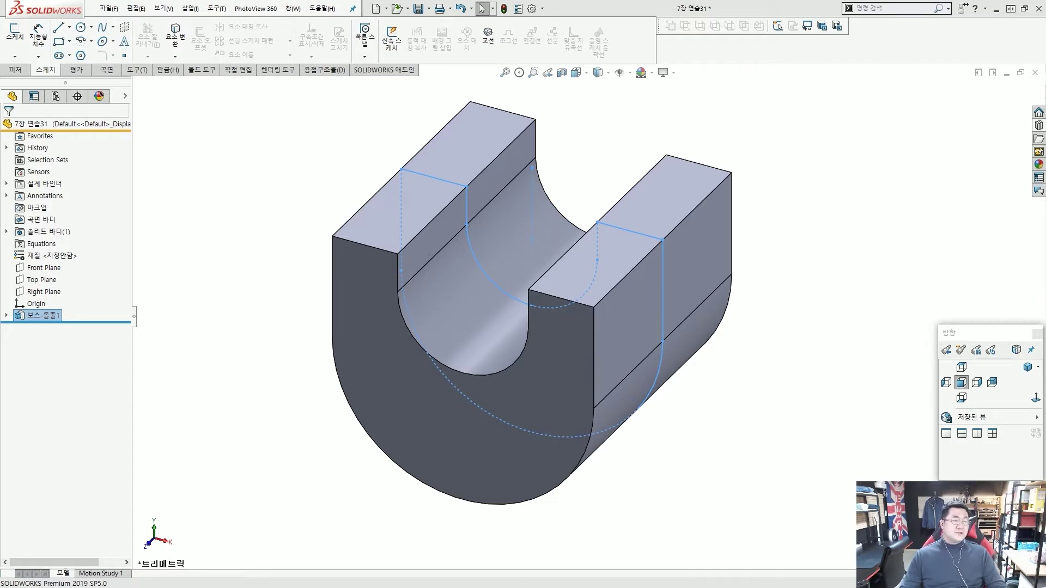
# - Deselect Boss-Extrude1 and bring up the Features tools
pyautogui.moveTo(65, 322)
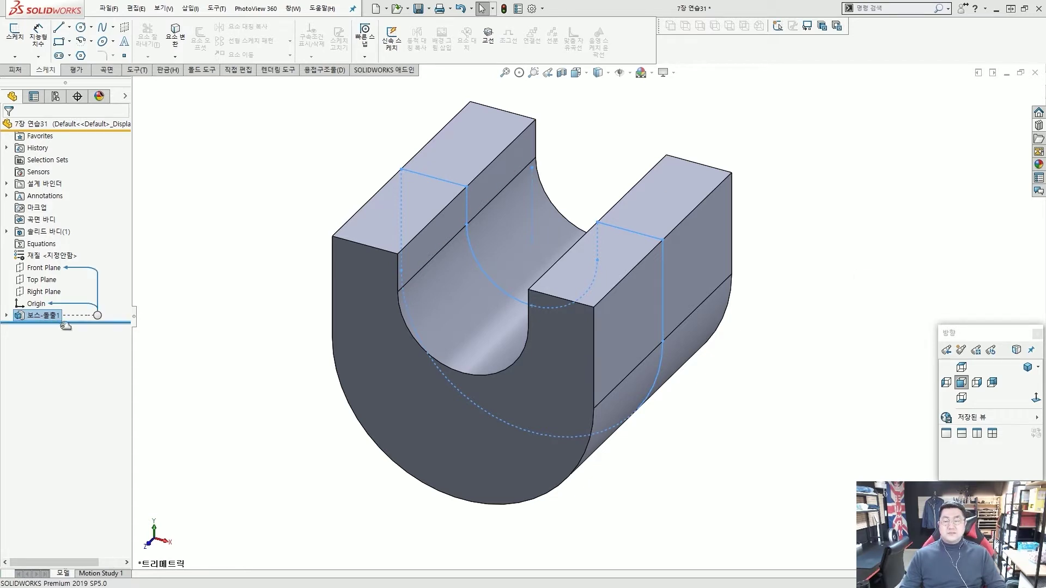
pyautogui.click(269, 310)
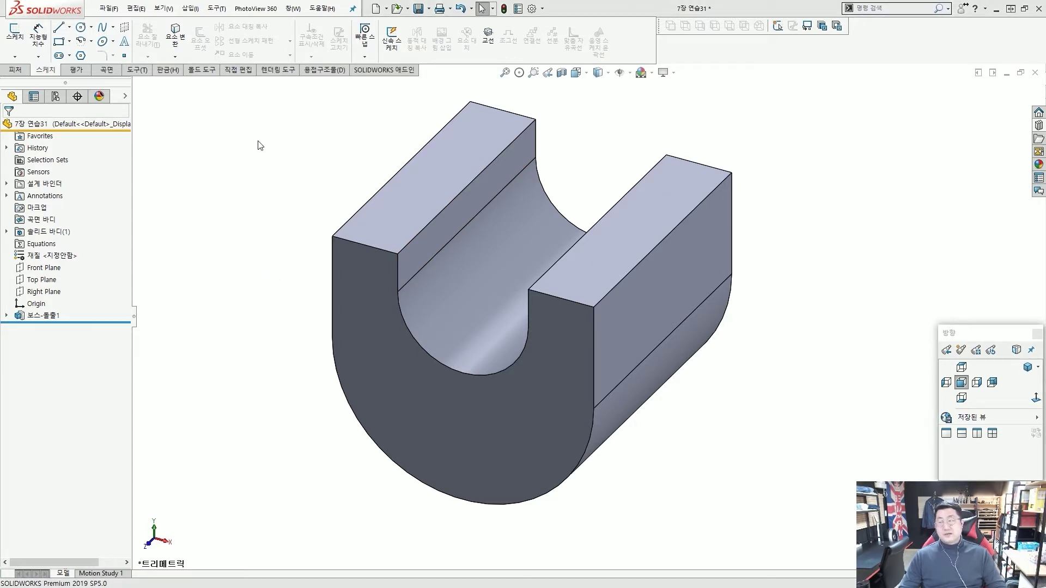
pyautogui.click(16, 69)
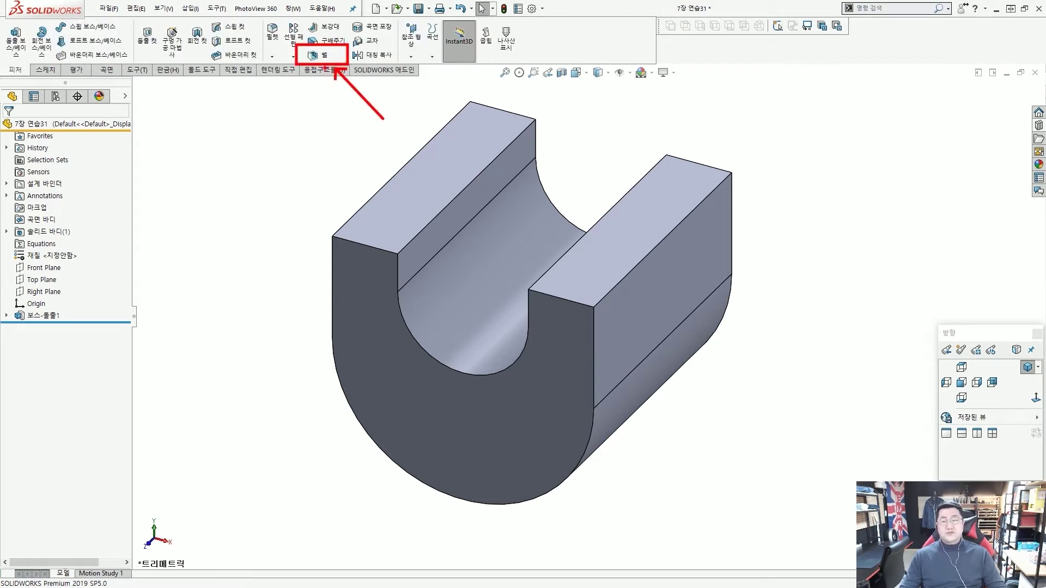
# - Shell the block to 8 mm, removing both wall tops, both inner side faces and the curved face
pyautogui.click(324, 57)
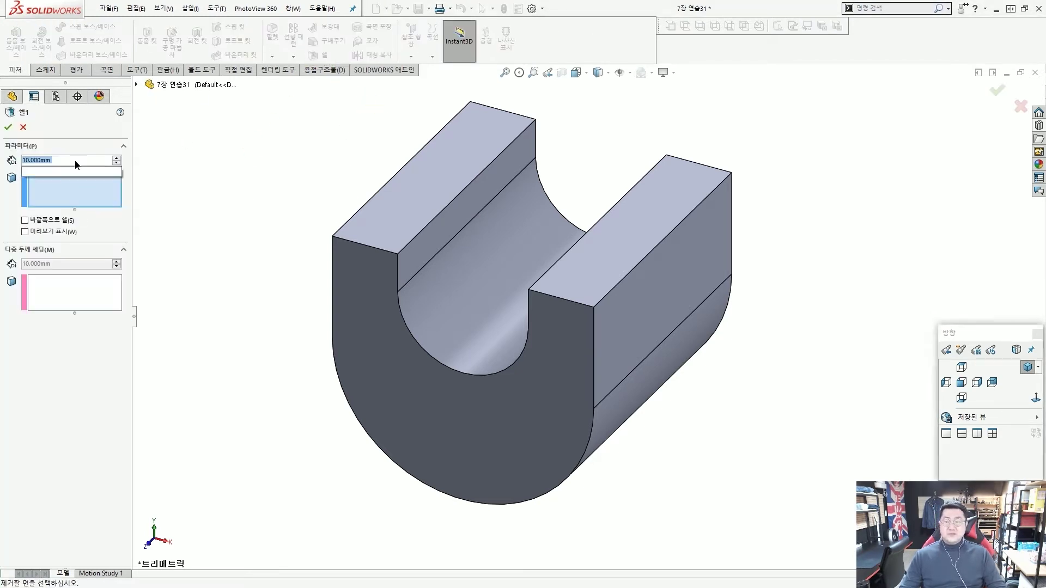
pyautogui.write('8')
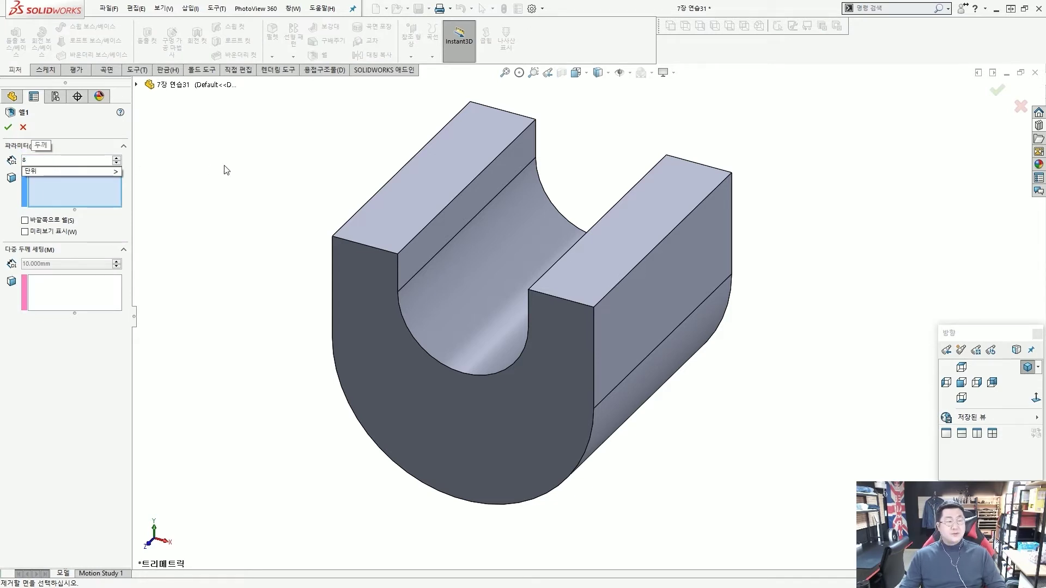
pyautogui.press('Return')
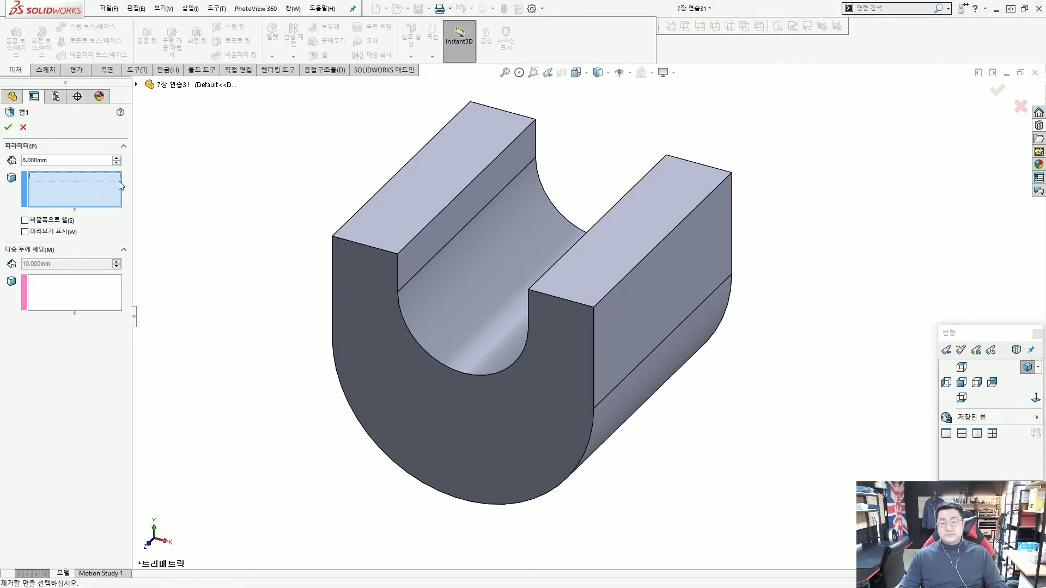
pyautogui.click(455, 174)
pyautogui.click(478, 207)
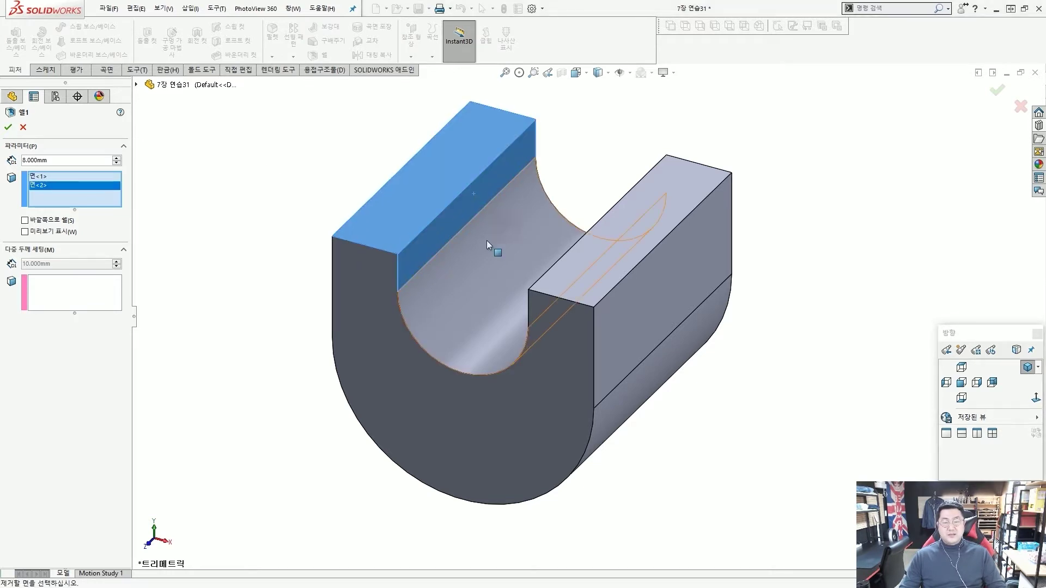
pyautogui.click(495, 251)
pyautogui.moveTo(498, 254); pyautogui.dragTo(564, 272, button='middle')
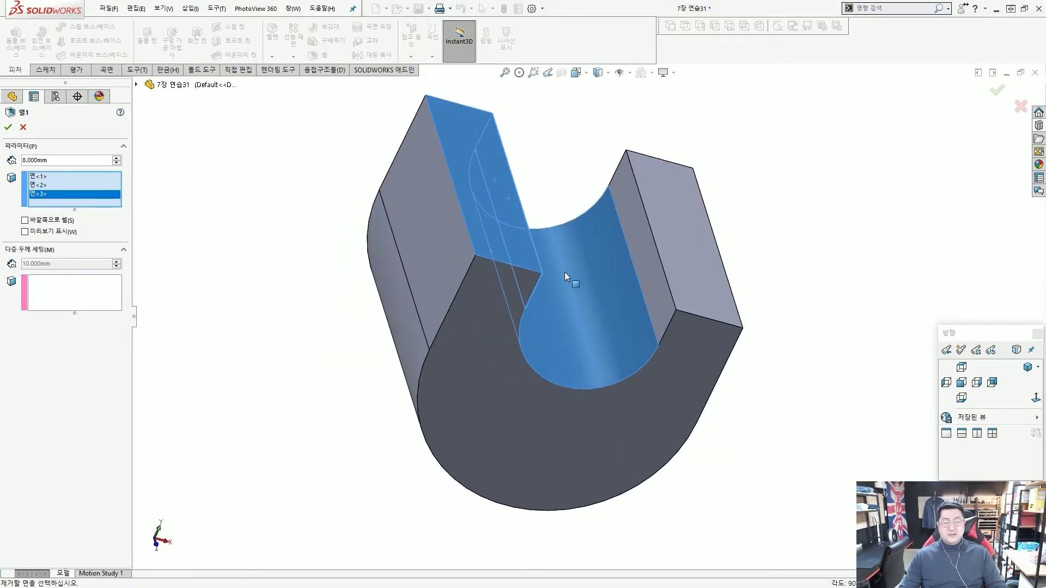
pyautogui.click(649, 254)
pyautogui.click(669, 261)
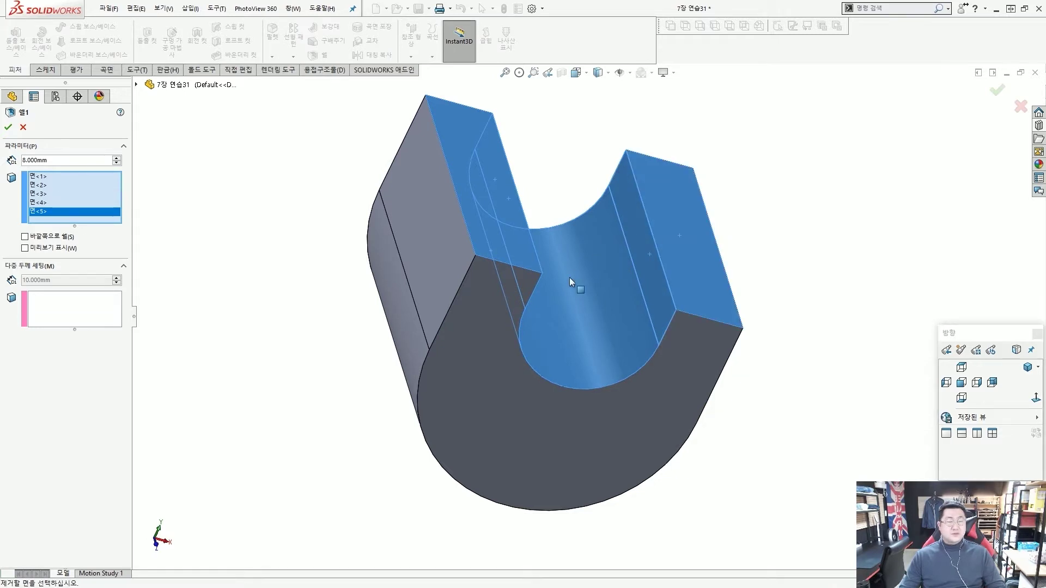
pyautogui.moveTo(569, 278); pyautogui.dragTo(505, 269, button='middle')
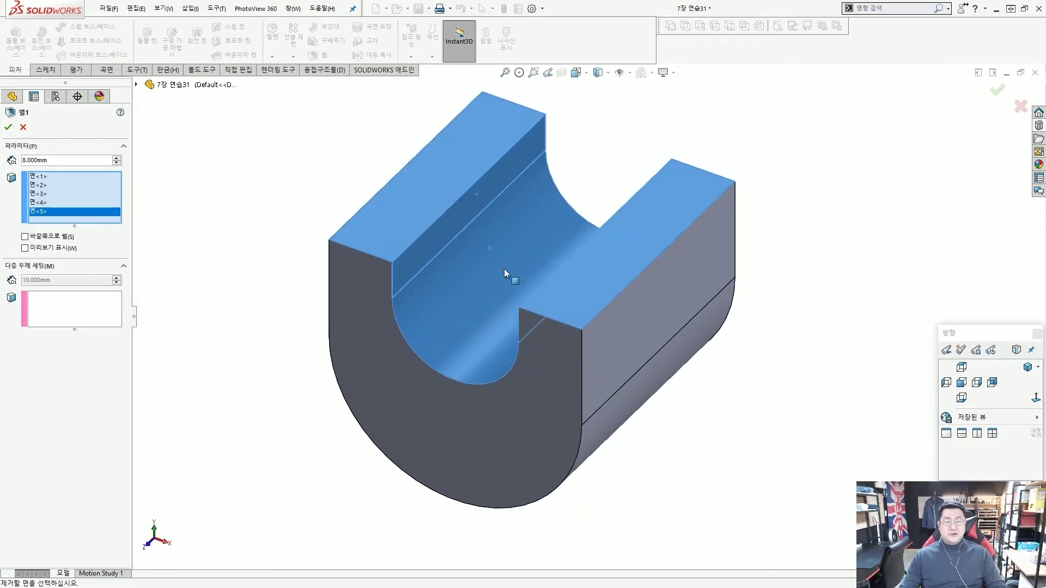
pyautogui.click(8, 128)
pyautogui.moveTo(313, 161); pyautogui.dragTo(389, 205, button='middle')
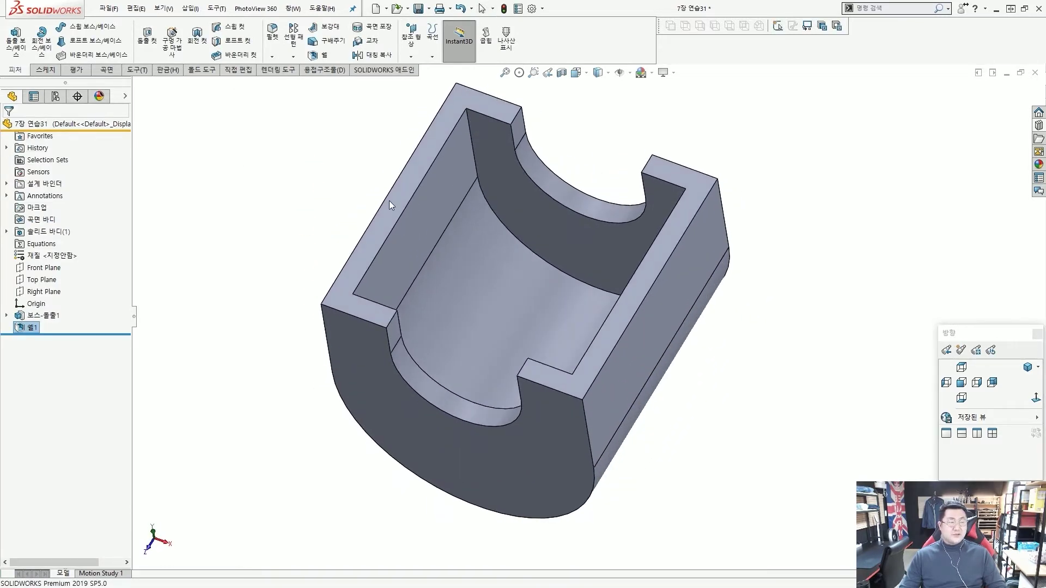
pyautogui.click(306, 173)
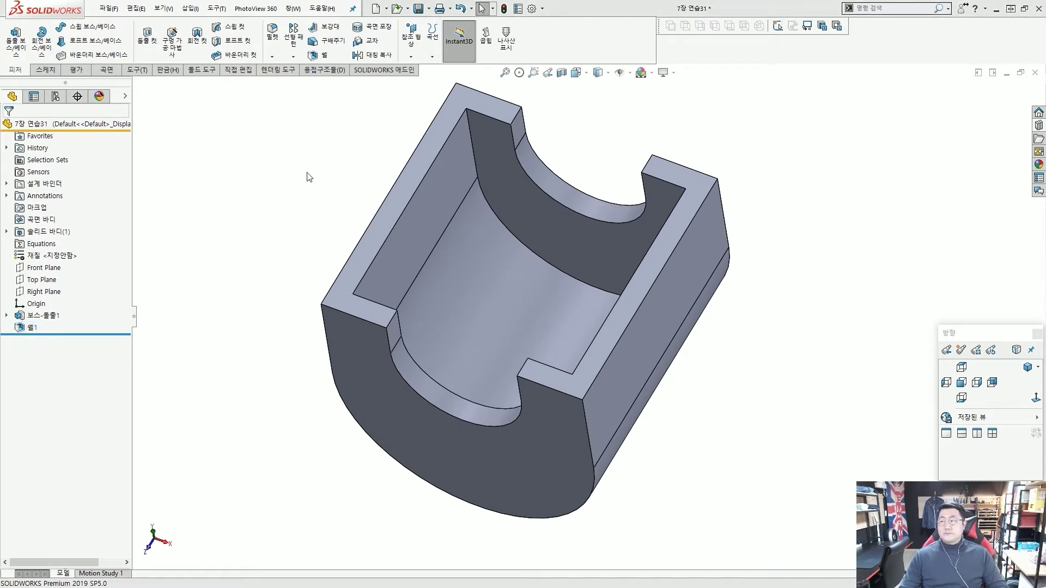
# - Open Sketch2 on the left wall's top face and adjust the view of the part
pyautogui.click(351, 283)
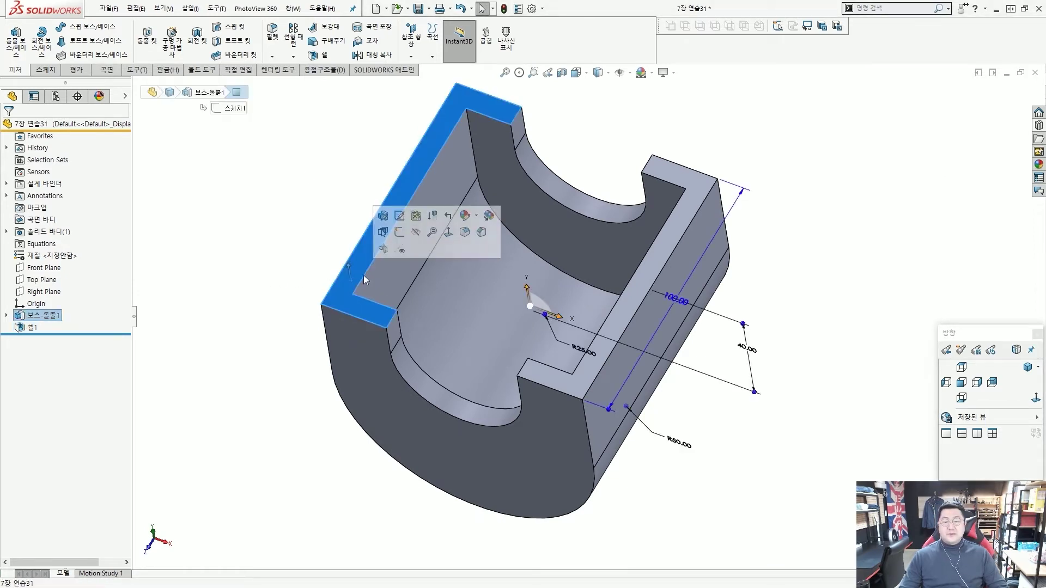
pyautogui.click(399, 233)
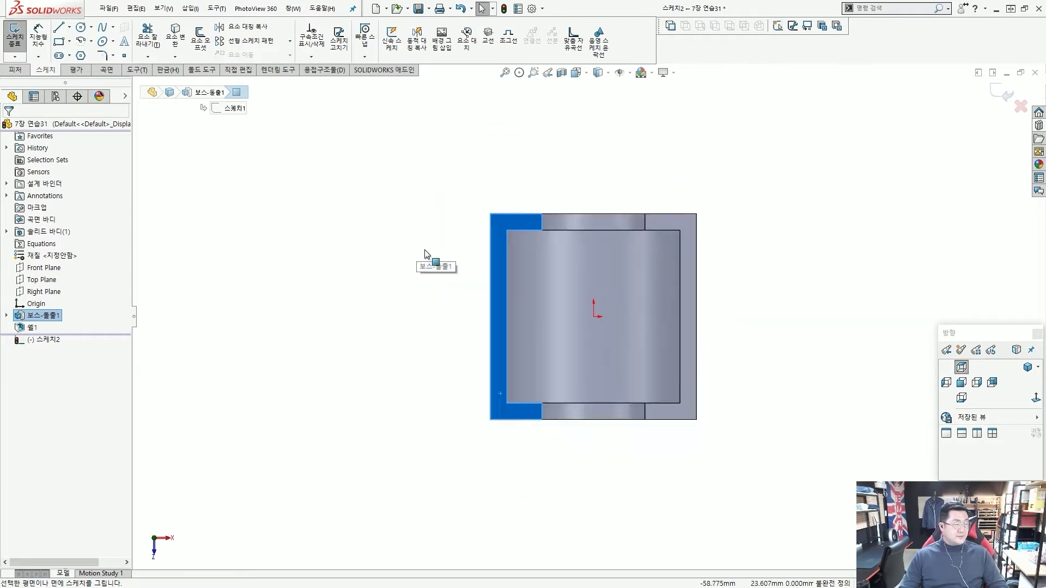
pyautogui.scroll(3, 427, 252)
pyautogui.scroll(-5, 486, 393)
pyautogui.click(645, 390)
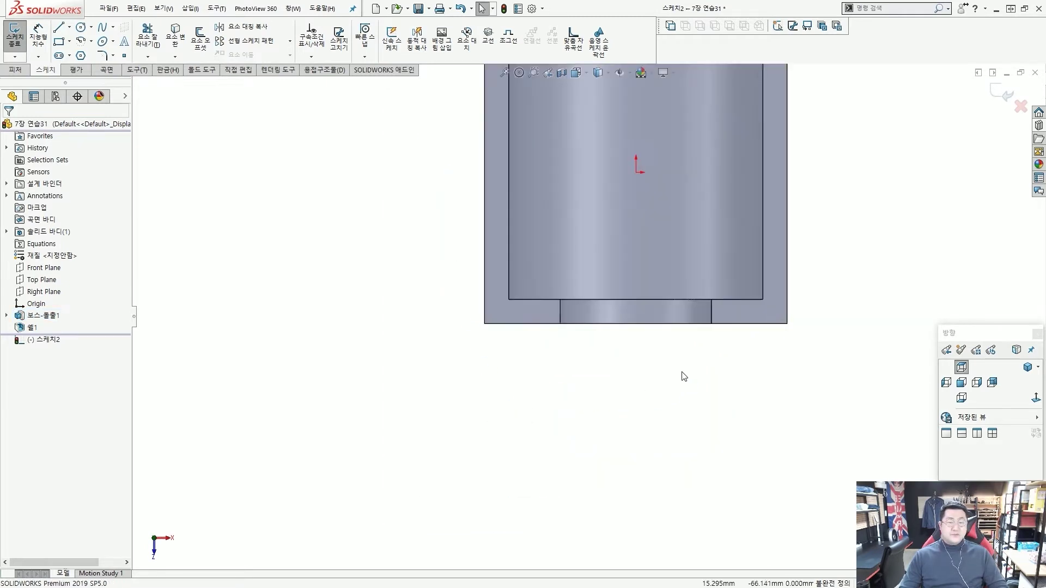
pyautogui.scroll(1, 400, 182)
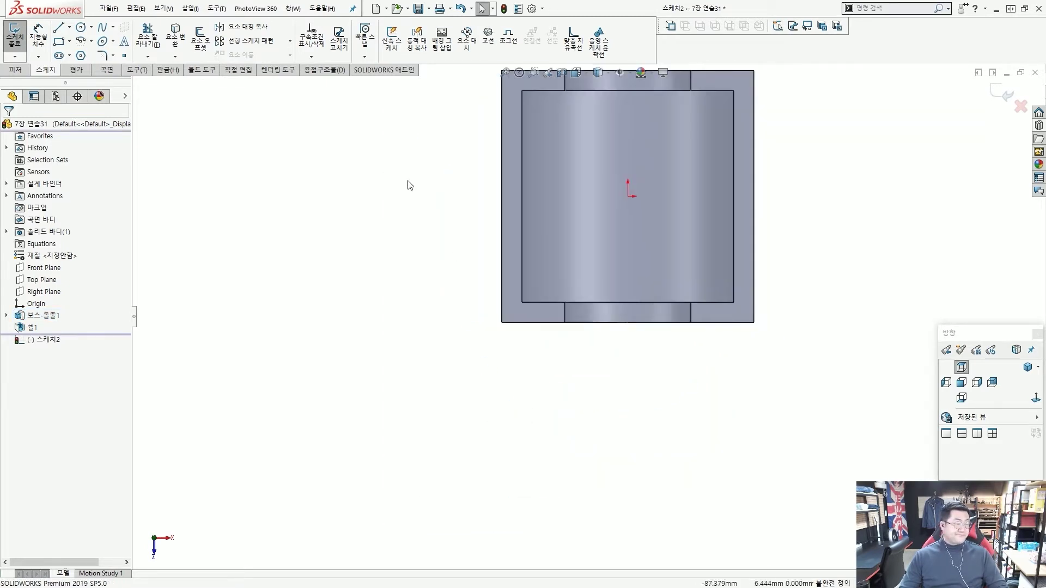
pyautogui.scroll(1, 572, 194)
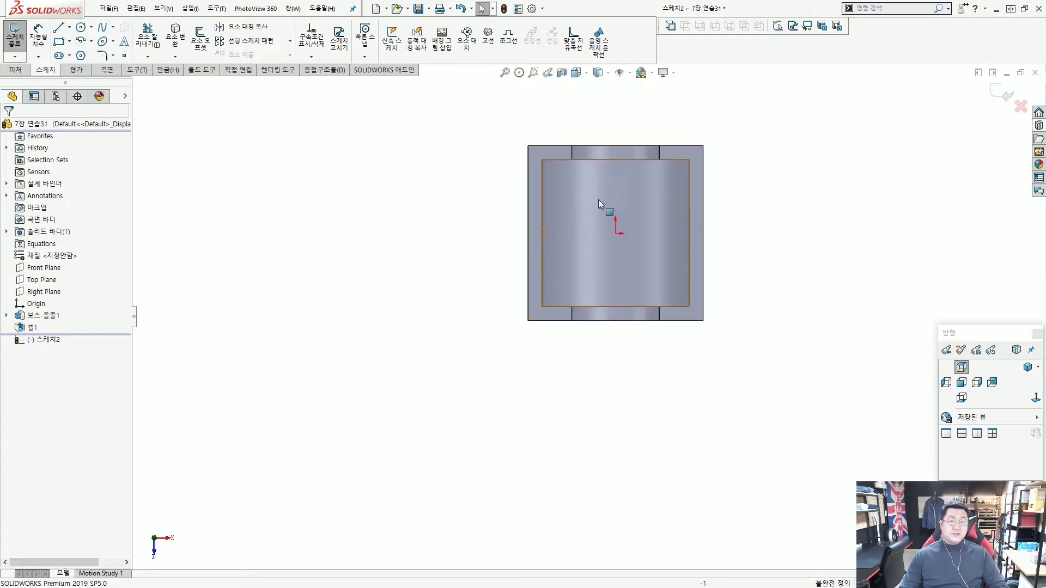
pyautogui.scroll(-2, 598, 199)
pyautogui.click(488, 175)
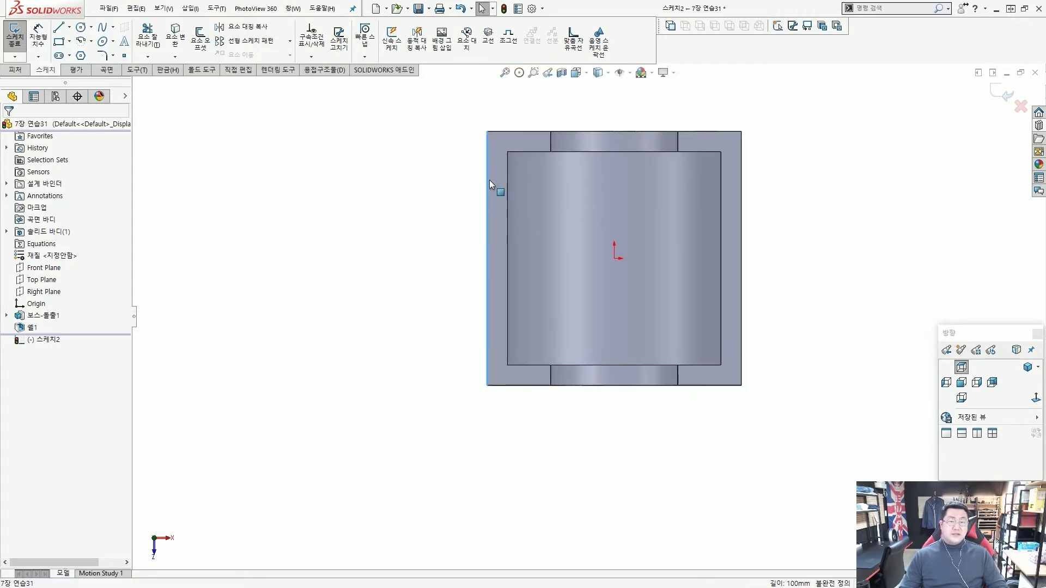
pyautogui.click(520, 421)
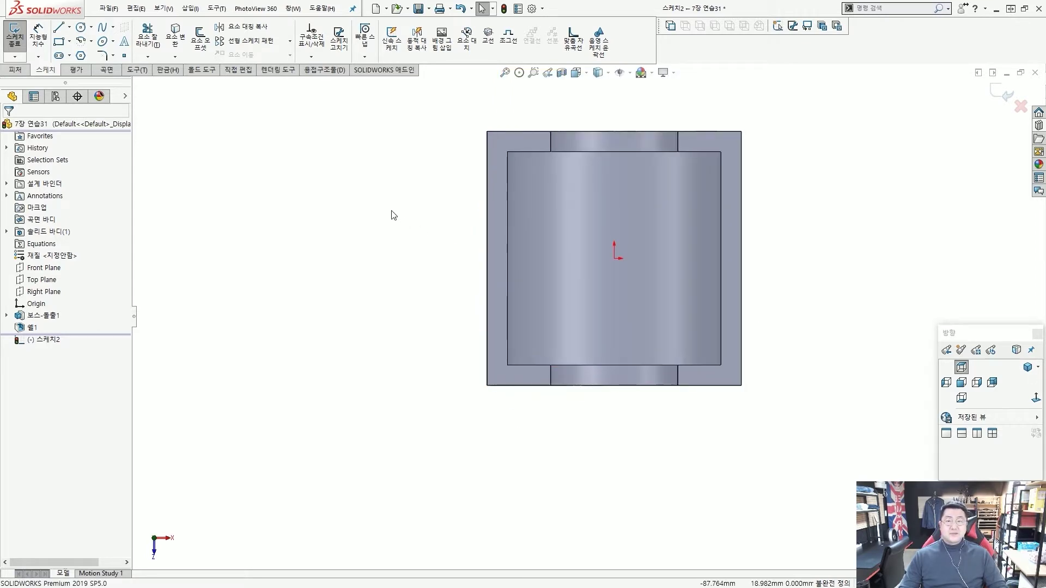
# - Convert the left vertical edge into a sketch line and drag its end down below the part
pyautogui.click(175, 38)
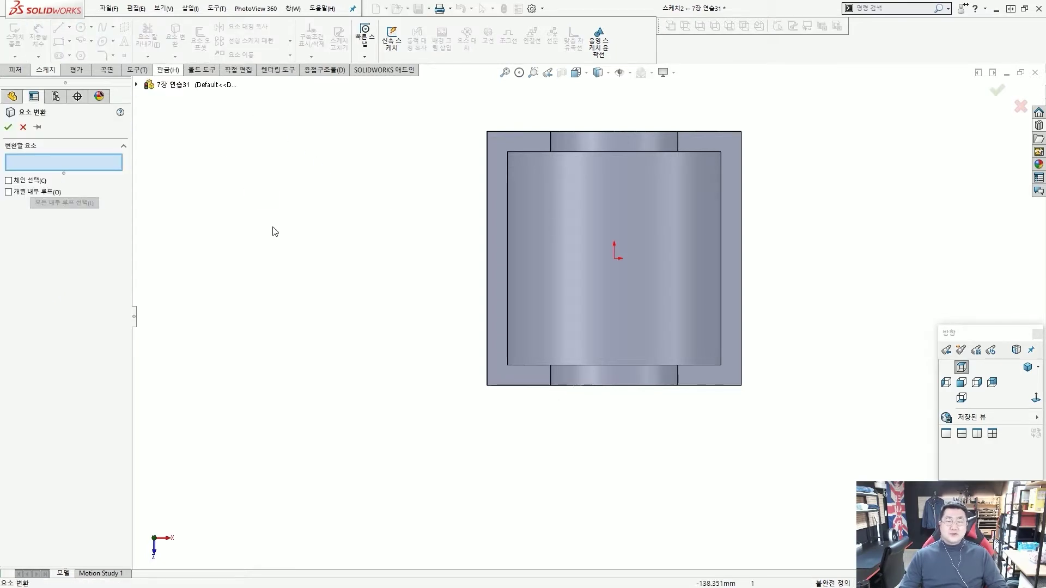
pyautogui.click(487, 304)
pyautogui.rightClick(486, 304)
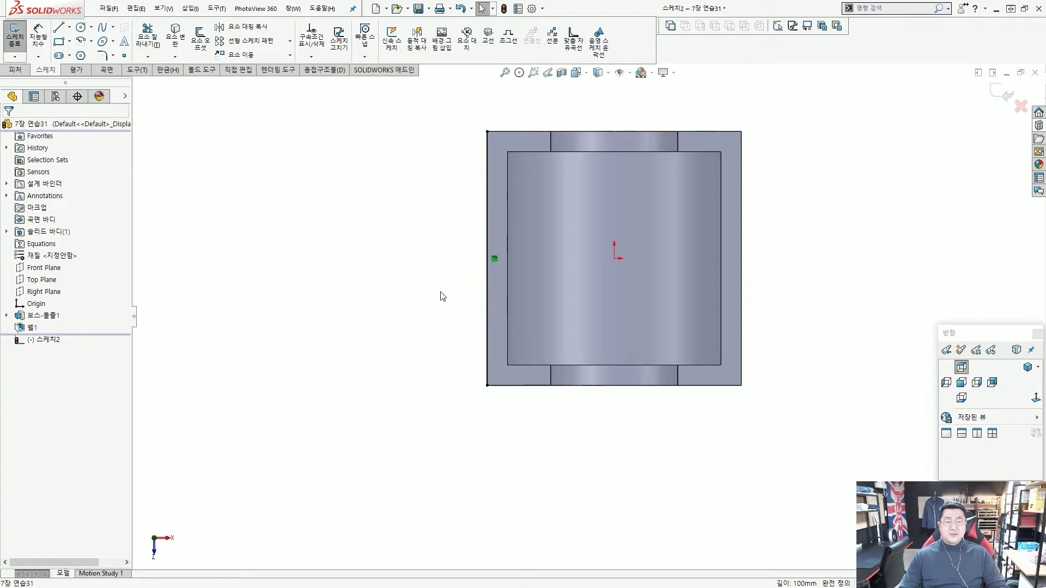
pyautogui.keyDown('ctrl'); pyautogui.keyDown('shift'); pyautogui.moveTo(434, 170); pyautogui.dragTo(469, 133); pyautogui.keyUp('shift'); pyautogui.keyUp('ctrl')
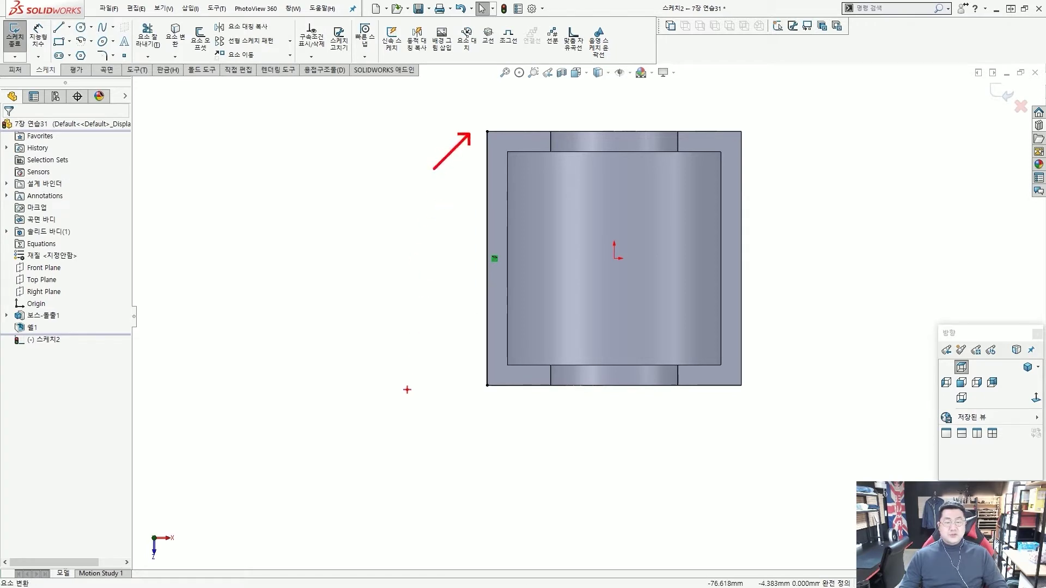
pyautogui.keyDown('ctrl'); pyautogui.keyDown('shift'); pyautogui.moveTo(407, 391); pyautogui.dragTo(448, 366); pyautogui.keyUp('shift'); pyautogui.keyUp('ctrl')
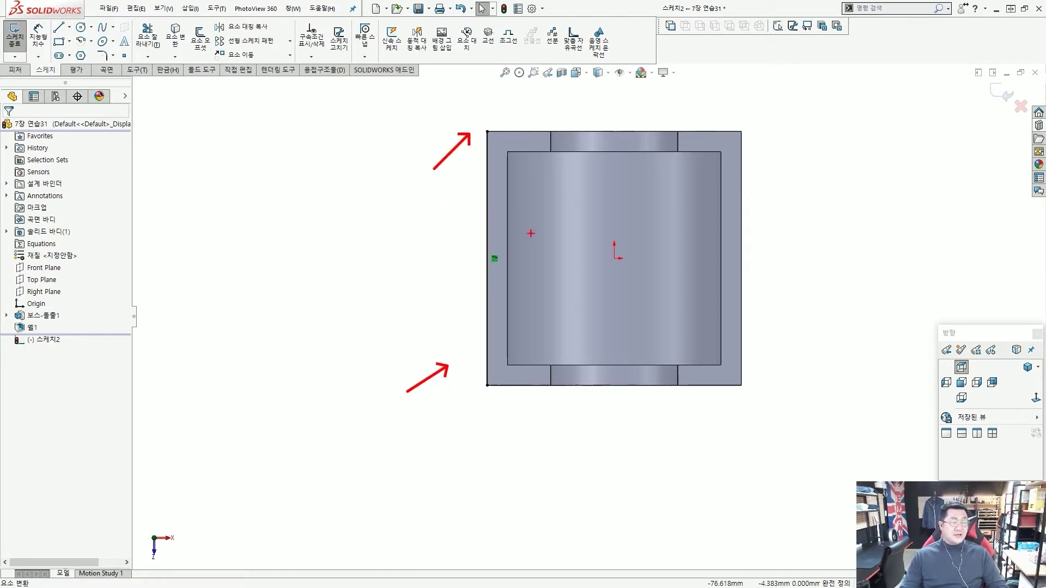
pyautogui.press('Escape')
pyautogui.moveTo(487, 132); pyautogui.dragTo(504, 472)
pyautogui.scroll(-2, 503, 465)
pyautogui.click(505, 428)
pyautogui.hotkey('ctrl', '2')
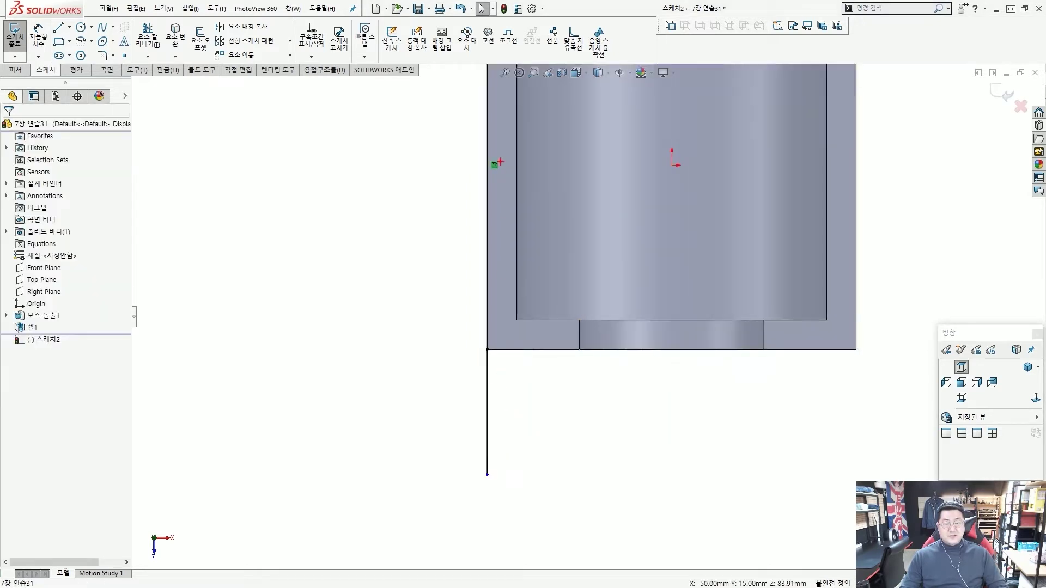
pyautogui.moveTo(469, 171)
pyautogui.mouseDown()
pyautogui.moveTo(472, 329)
pyautogui.moveTo(495, 355)
pyautogui.mouseUp()
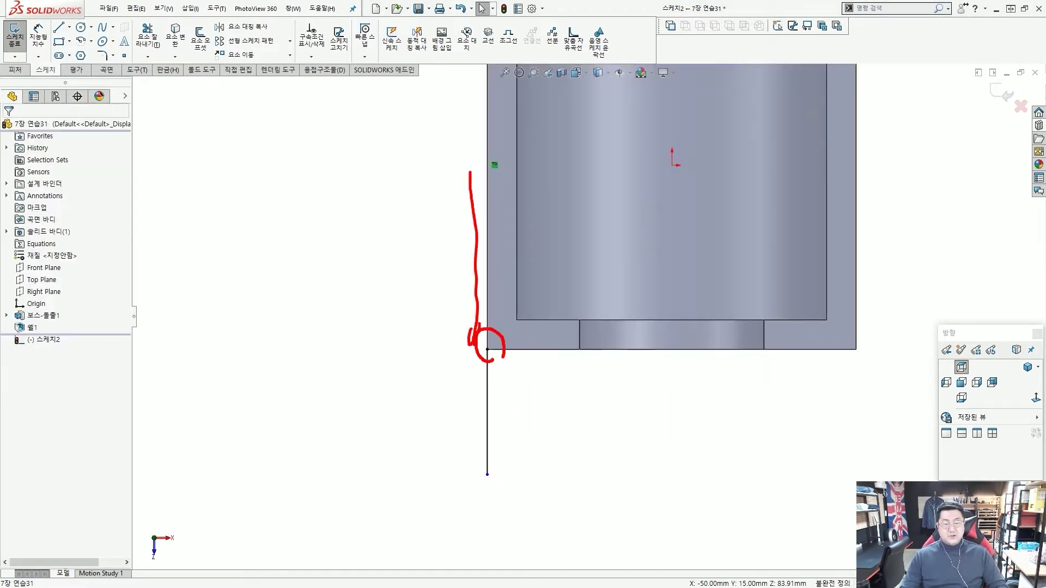
pyautogui.press('Escape')
pyautogui.click(487, 474)
pyautogui.moveTo(487, 474)
pyautogui.mouseDown()
pyautogui.moveTo(496, 493)
pyautogui.moveTo(499, 474)
pyautogui.mouseUp()
pyautogui.click(520, 471)
pyautogui.scroll(2, 556, 356)
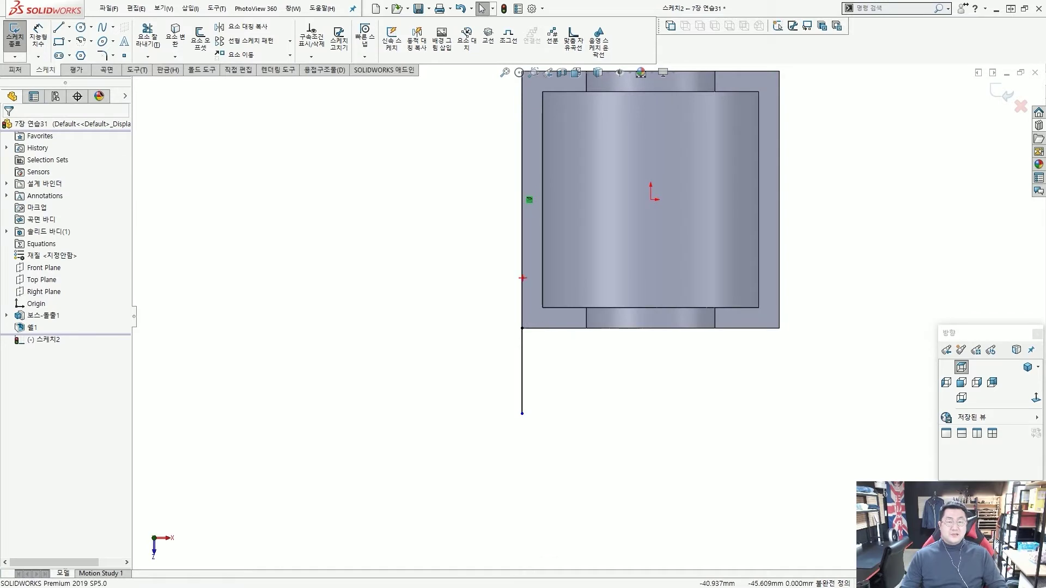
pyautogui.moveTo(556, 334); pyautogui.dragTo(572, 342)
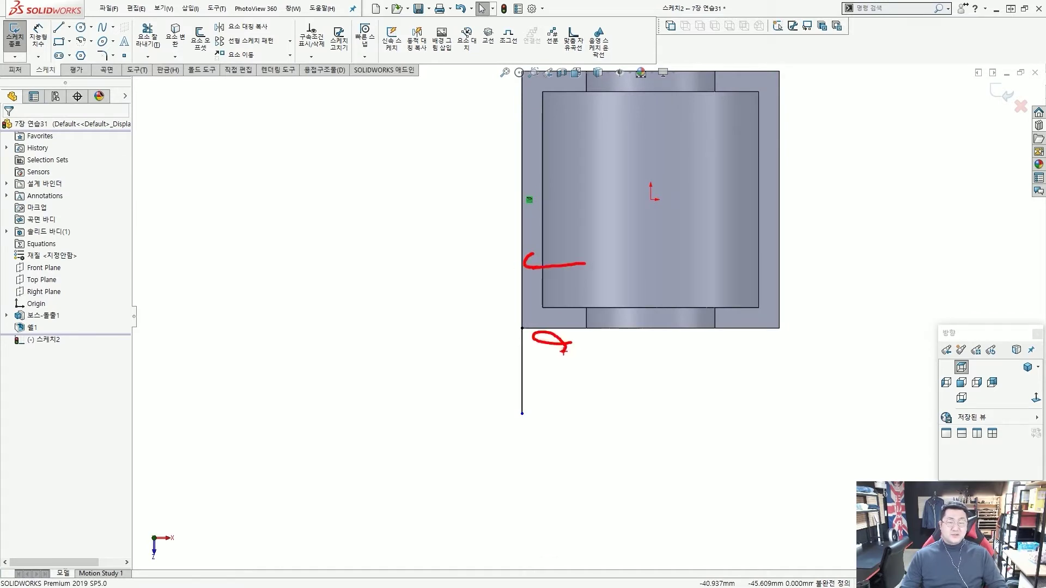
pyautogui.scroll(1, 563, 353)
pyautogui.press('Escape')
pyautogui.scroll(-1, 531, 351)
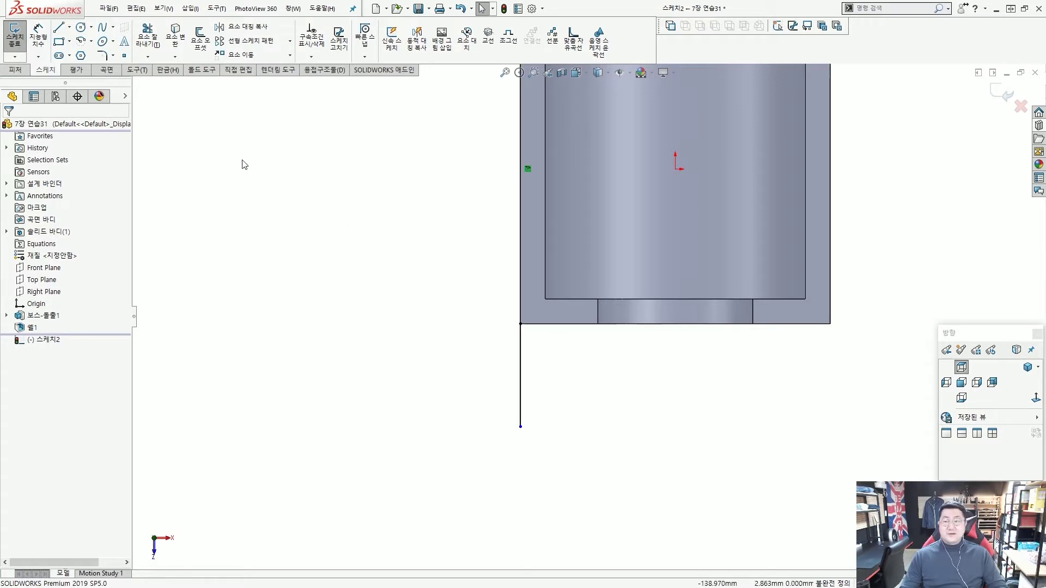
# - Convert the second vertical edge and pull its line down as the tab's other side
pyautogui.click(175, 47)
pyautogui.click(598, 313)
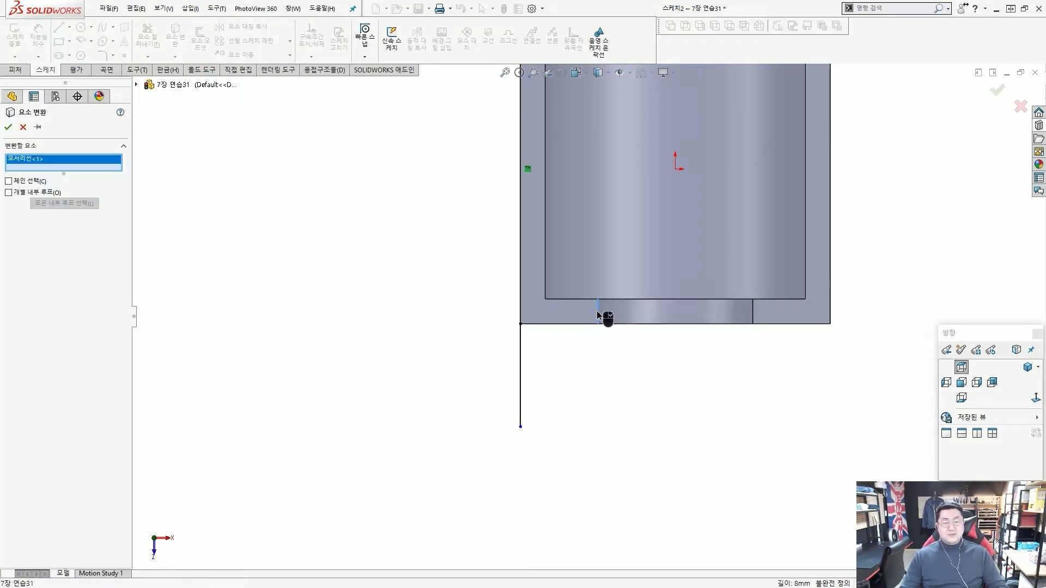
pyautogui.rightClick(596, 311)
pyautogui.scroll(-2, 597, 312)
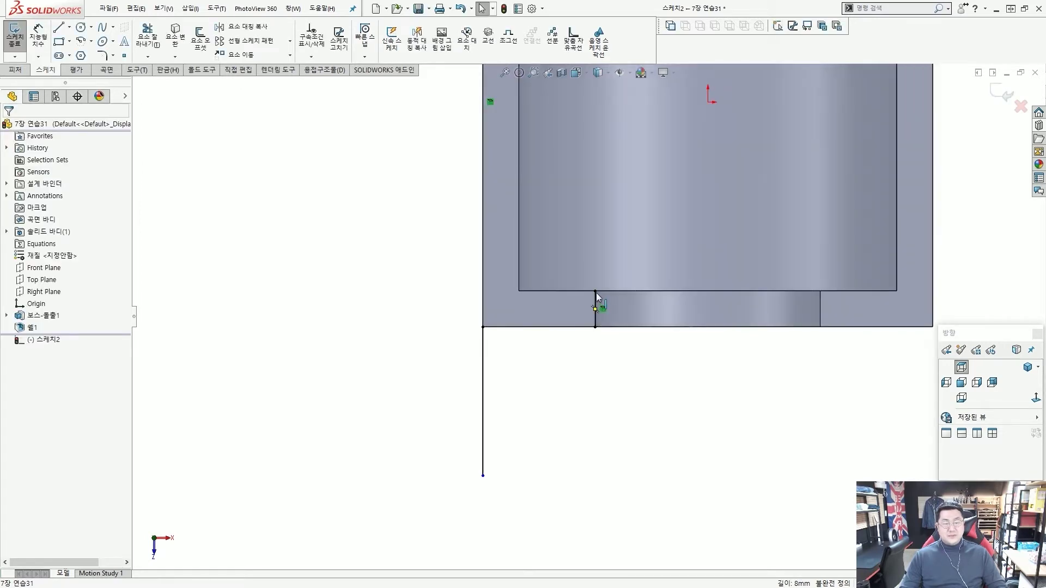
pyautogui.moveTo(595, 299); pyautogui.dragTo(608, 484)
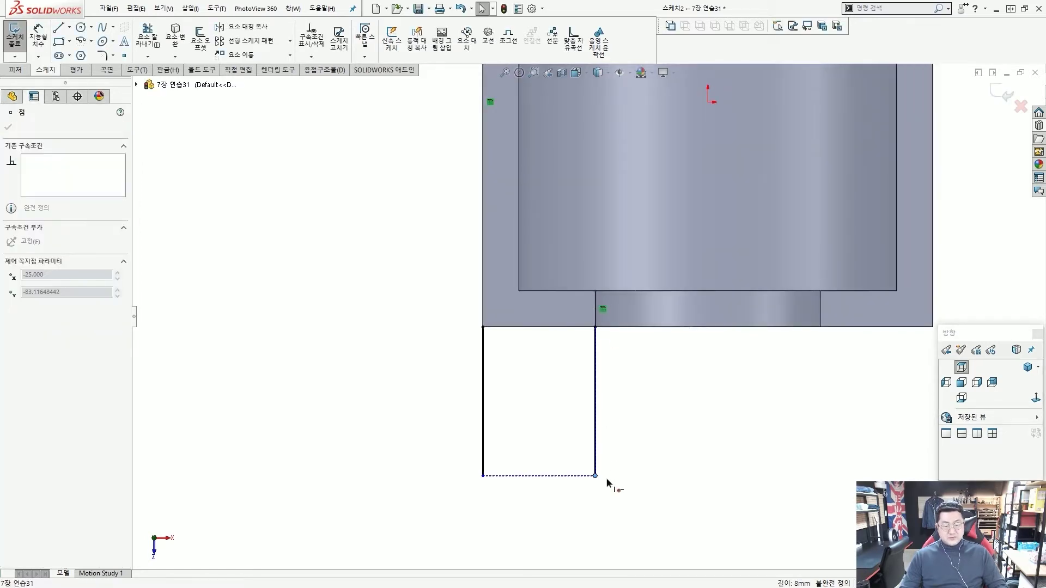
pyautogui.click(638, 481)
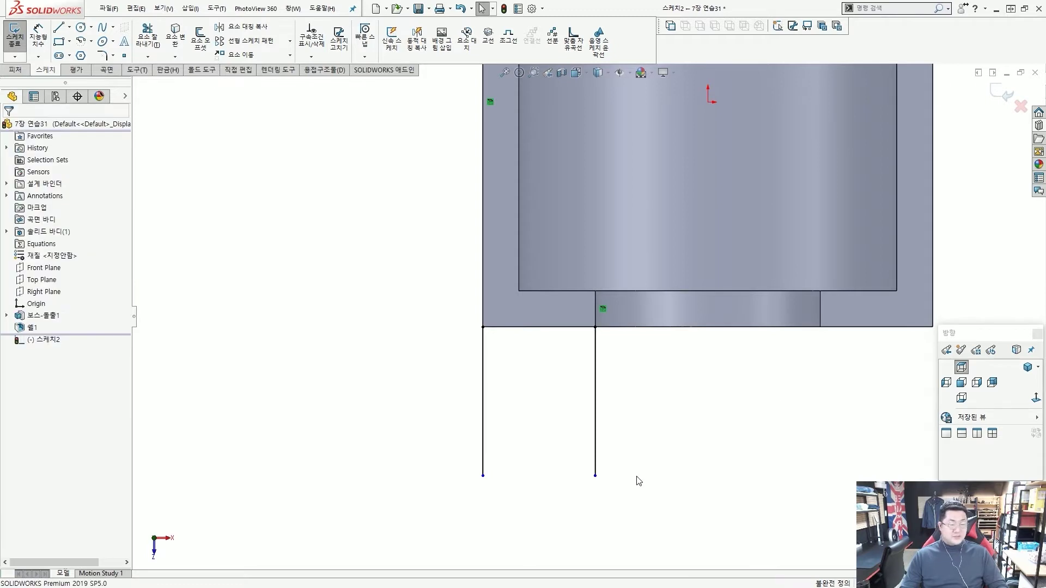
pyautogui.scroll(2, 624, 443)
pyautogui.scroll(-3, 623, 444)
pyautogui.scroll(2, 606, 424)
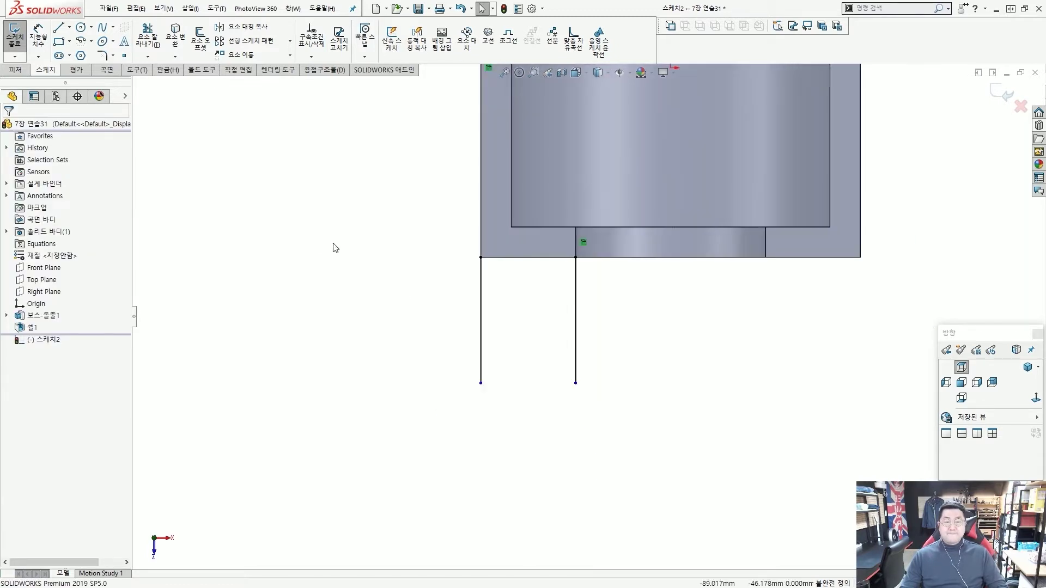
# - Draw a tangent semicircular arc of about 12.5 joining the bottom ends of the two tab lines
pyautogui.click(76, 43)
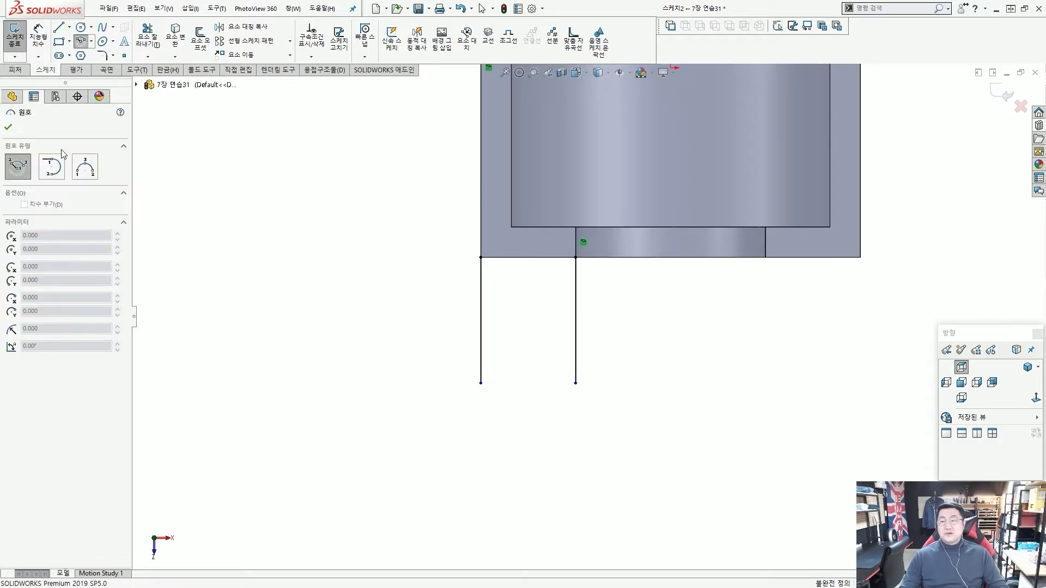
pyautogui.click(53, 171)
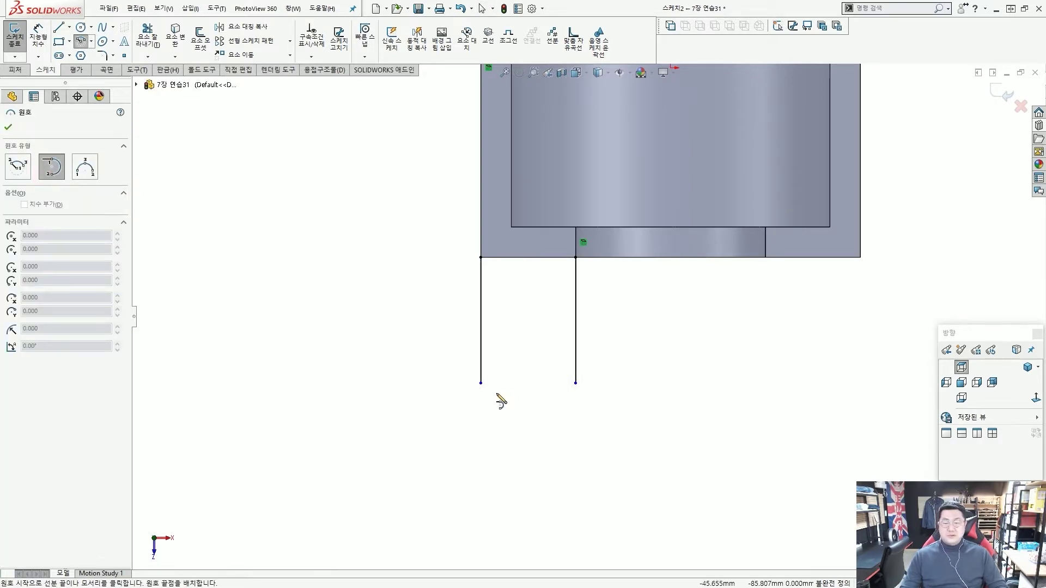
pyautogui.click(480, 383)
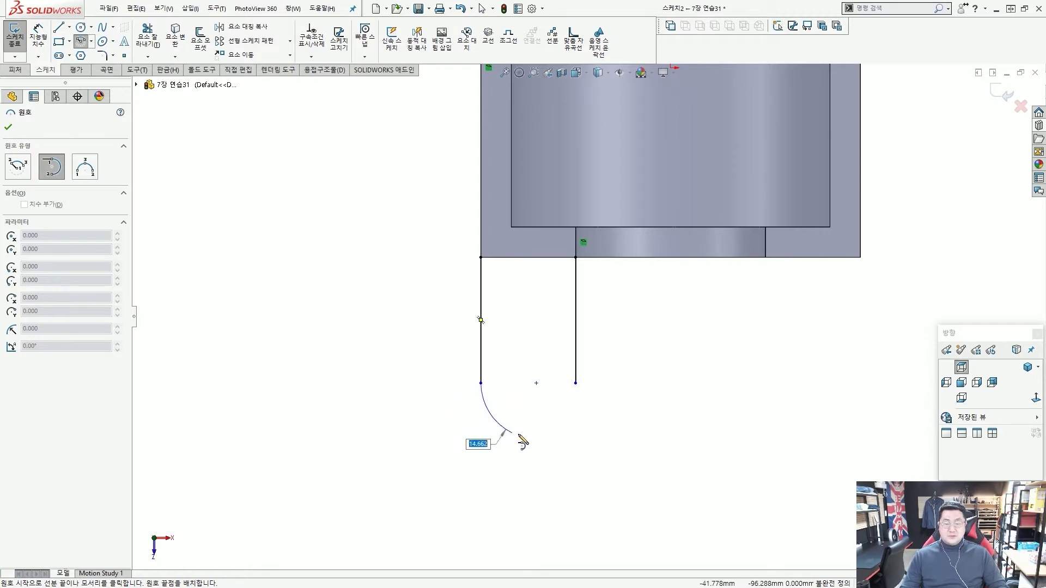
pyautogui.click(576, 383)
# - Dimension the tab arc's centre 70 mm vertically below the origin
pyautogui.press('Escape')
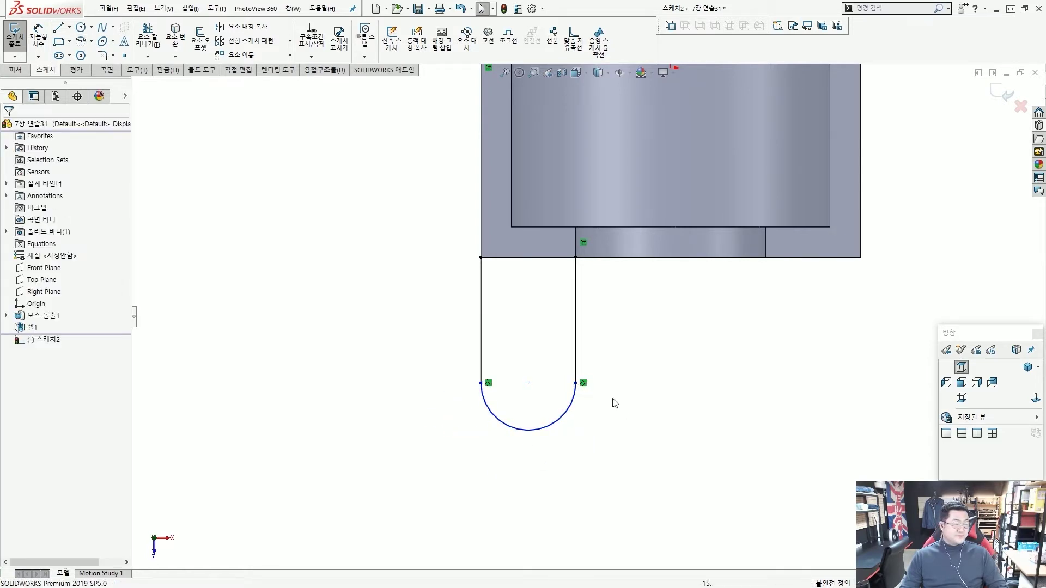
pyautogui.moveTo(532, 367)
pyautogui.mouseDown()
pyautogui.moveTo(534, 402)
pyautogui.moveTo(533, 363)
pyautogui.mouseUp()
pyautogui.click(369, 336)
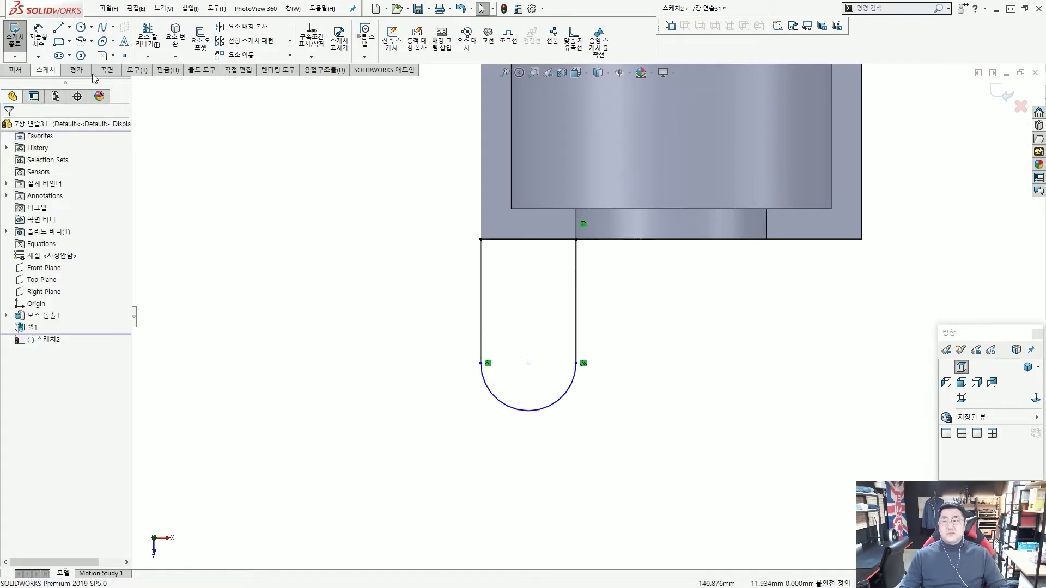
pyautogui.click(43, 47)
pyautogui.scroll(4, 425, 304)
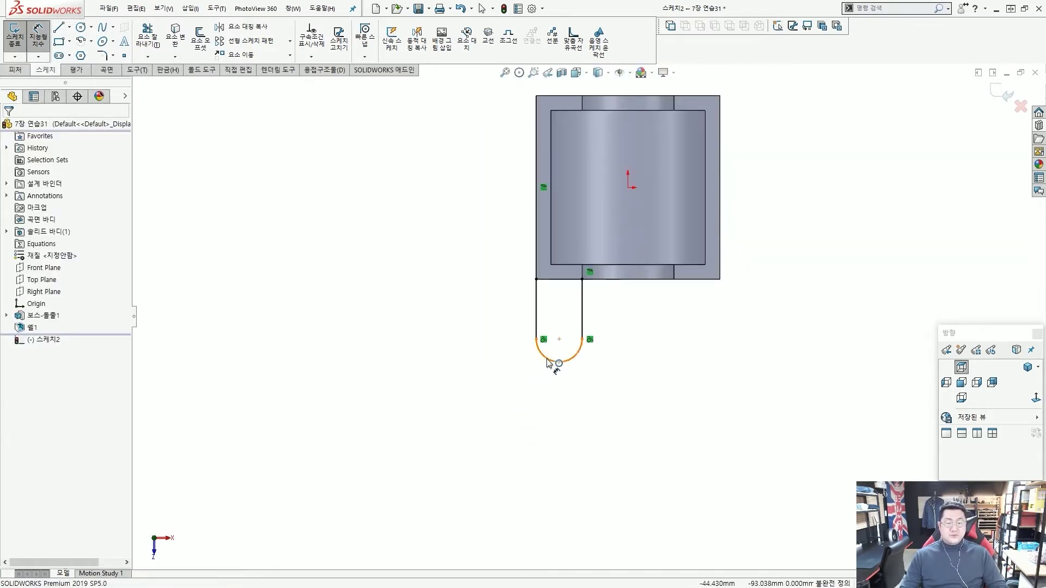
pyautogui.click(549, 363)
pyautogui.click(628, 188)
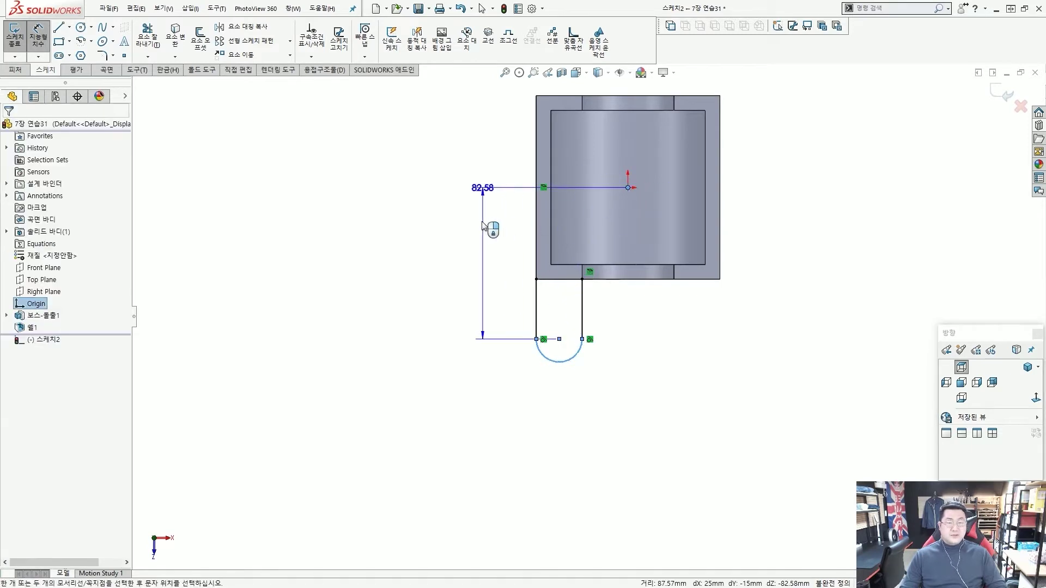
pyautogui.click(485, 226)
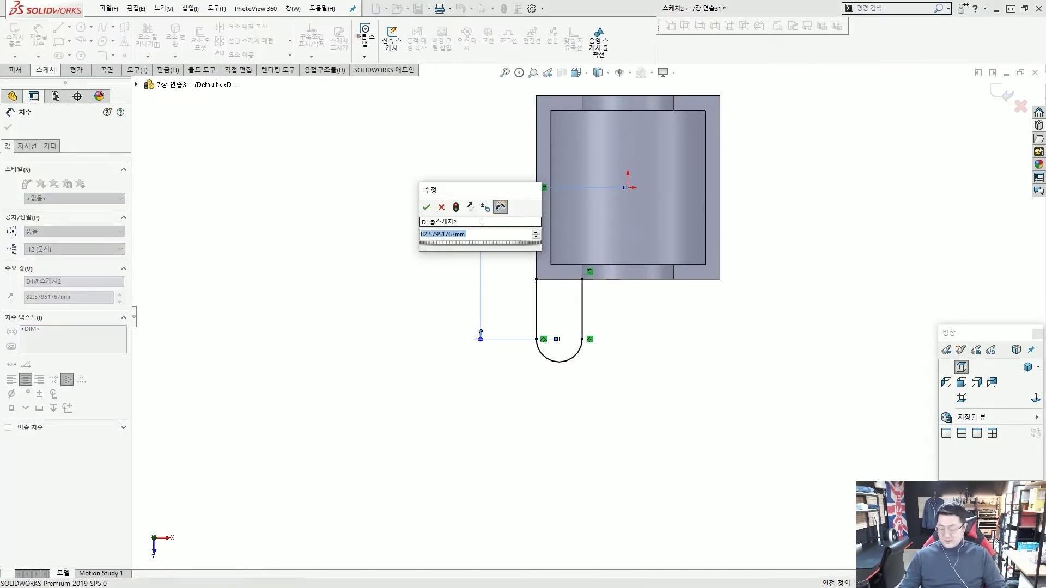
pyautogui.write('70')
pyautogui.press('Return')
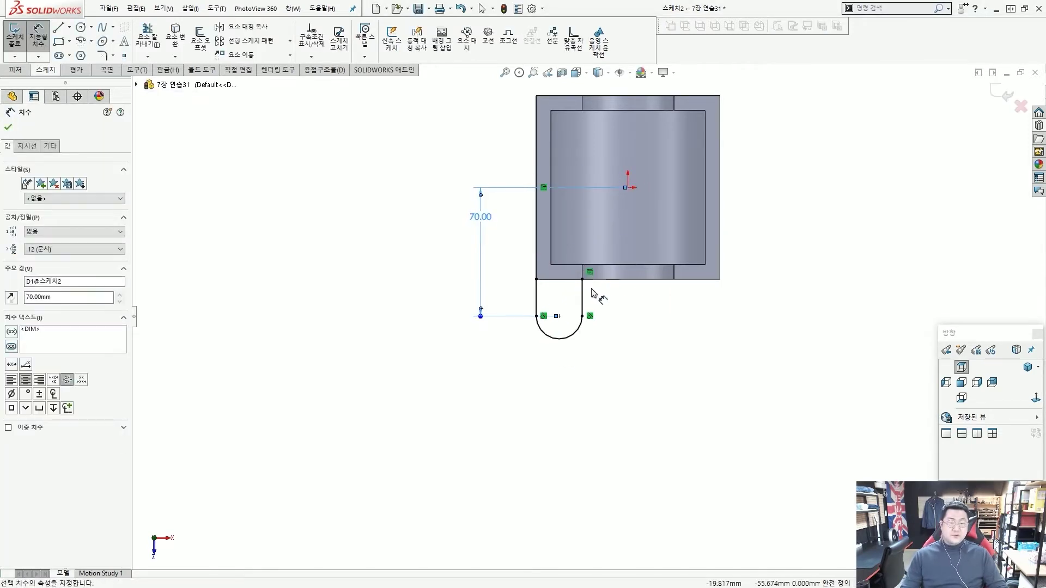
# - Start Convert Entities to bring a model edge into the sketch
pyautogui.press('Escape')
pyautogui.scroll(-3, 582, 284)
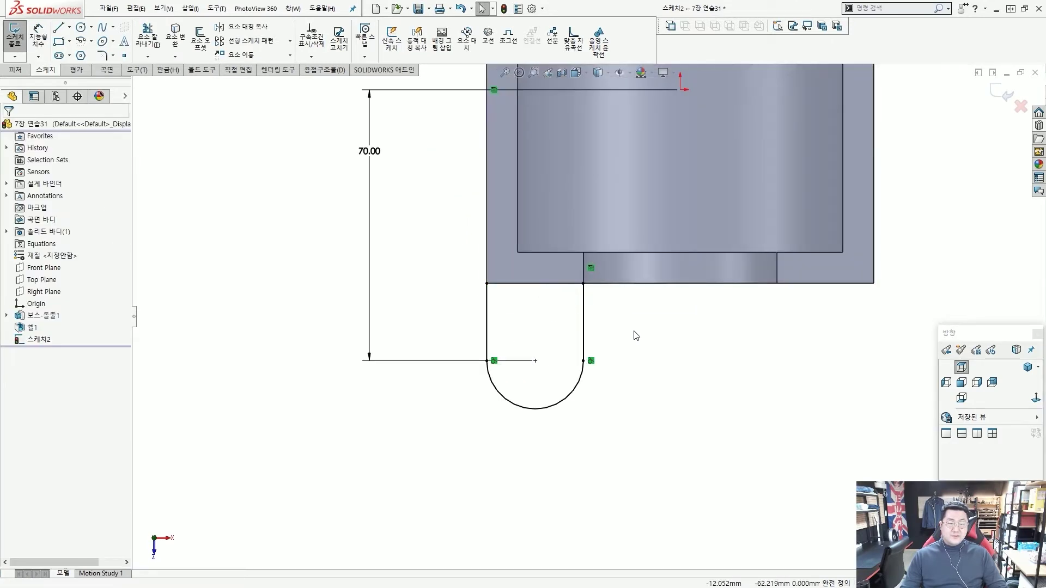
pyautogui.scroll(-3, 618, 316)
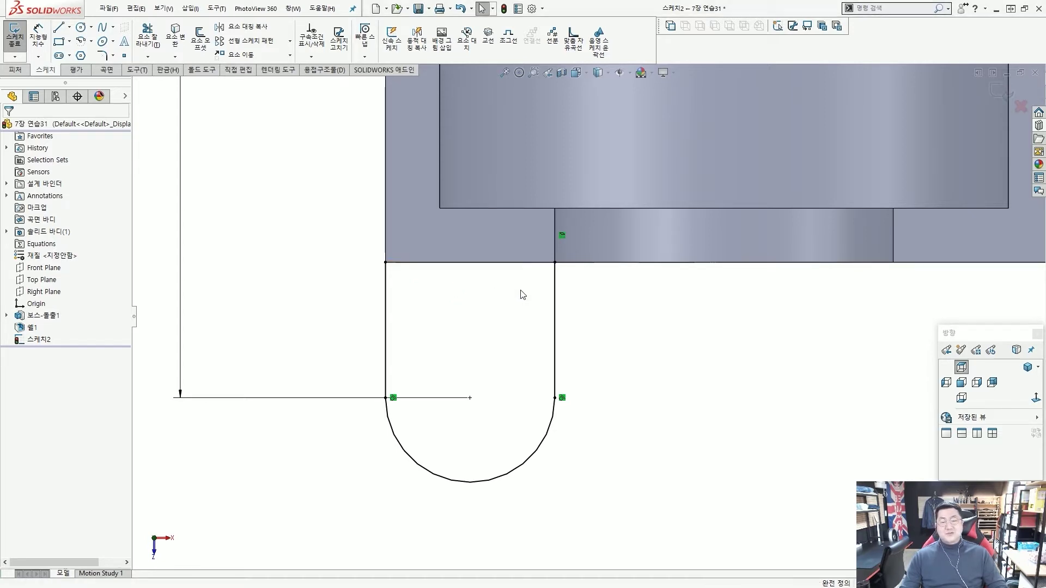
pyautogui.scroll(2, 169, 103)
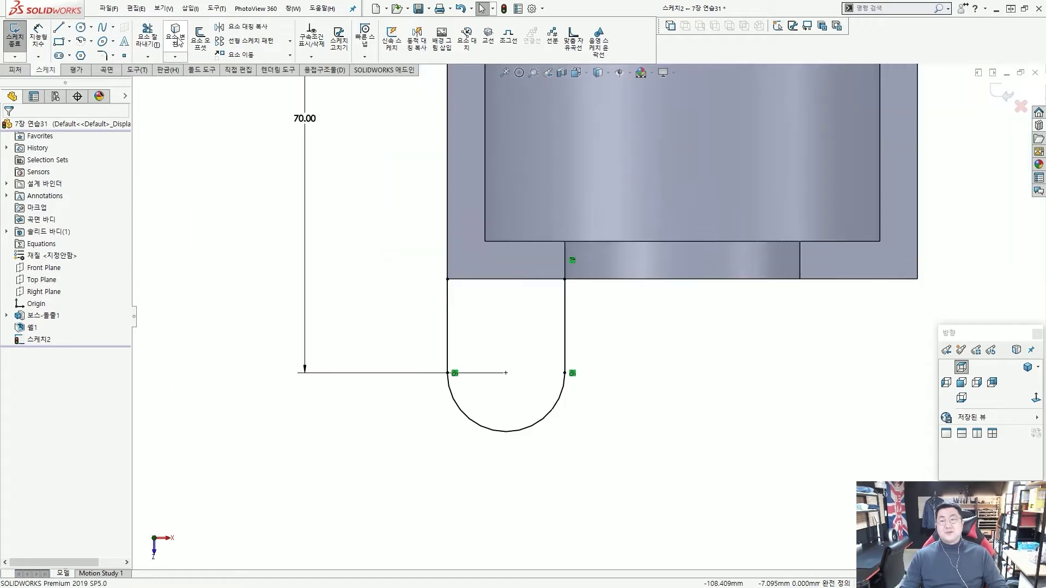
pyautogui.click(177, 36)
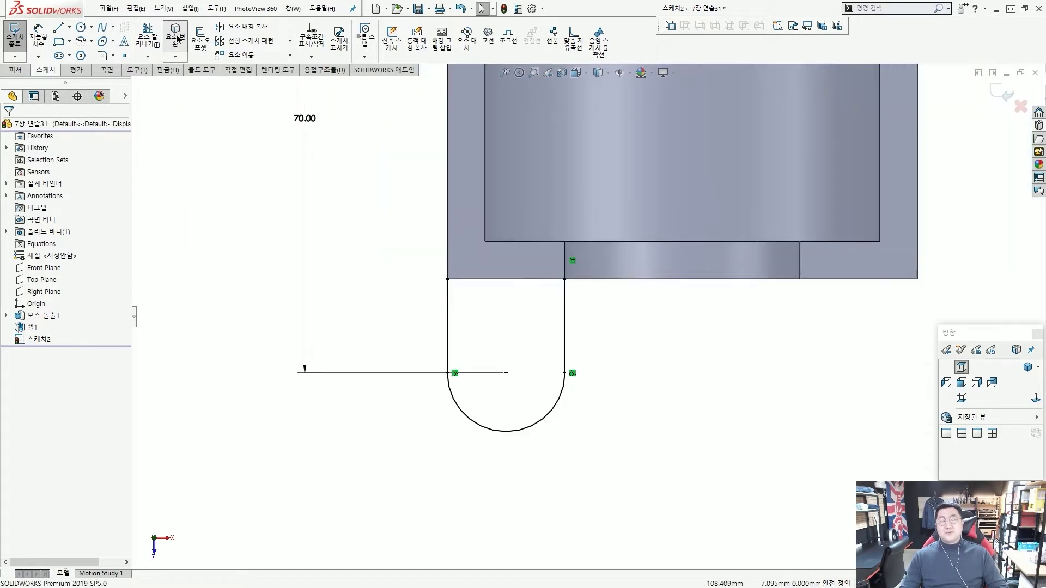
# - Convert the bracket's bottom edge into the sketch to close the tab profile
pyautogui.click(488, 284)
pyautogui.rightClick(487, 284)
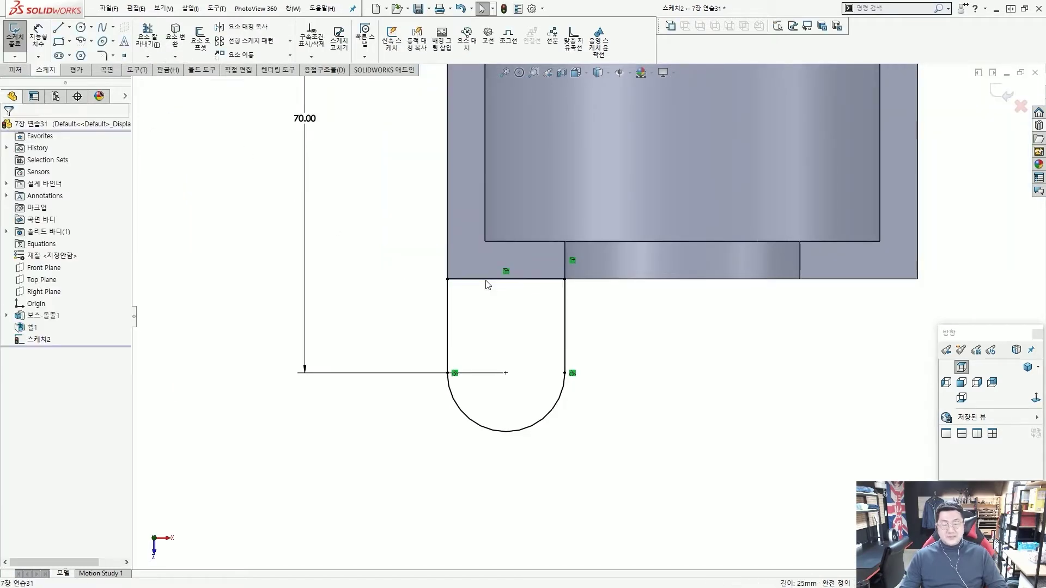
pyautogui.moveTo(461, 262); pyautogui.dragTo(382, 218, button='right')
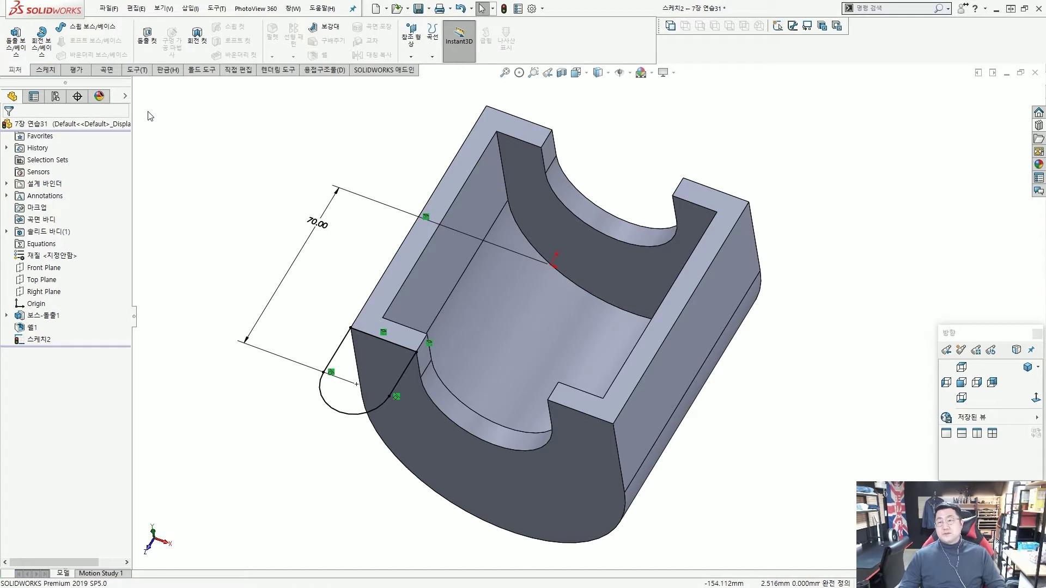
# - Extrude the tab sketch 8 mm in the reversed direction to form a mounting lug
pyautogui.click(16, 44)
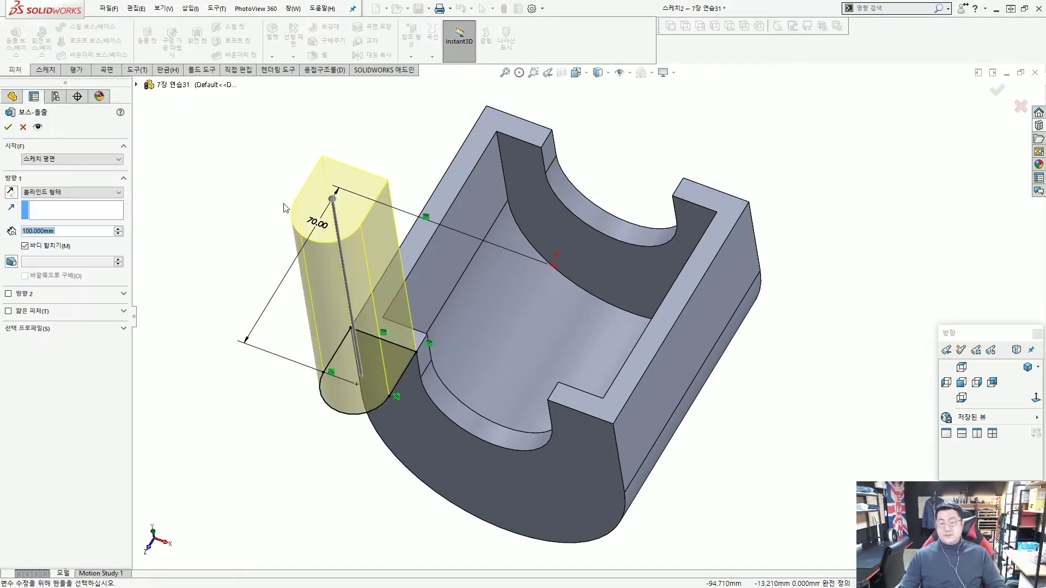
pyautogui.write('8')
pyautogui.press('Return')
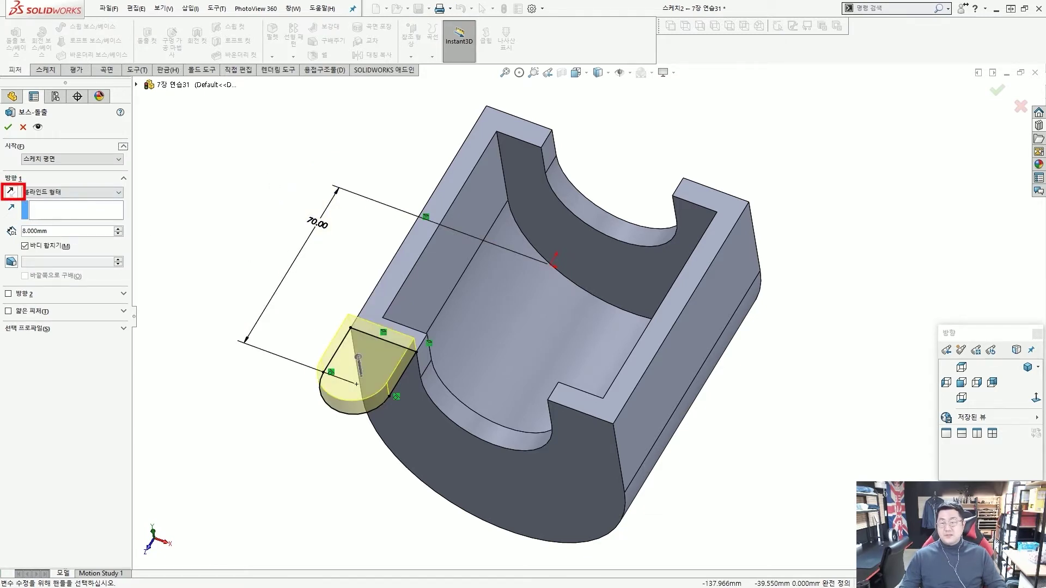
pyautogui.click(10, 191)
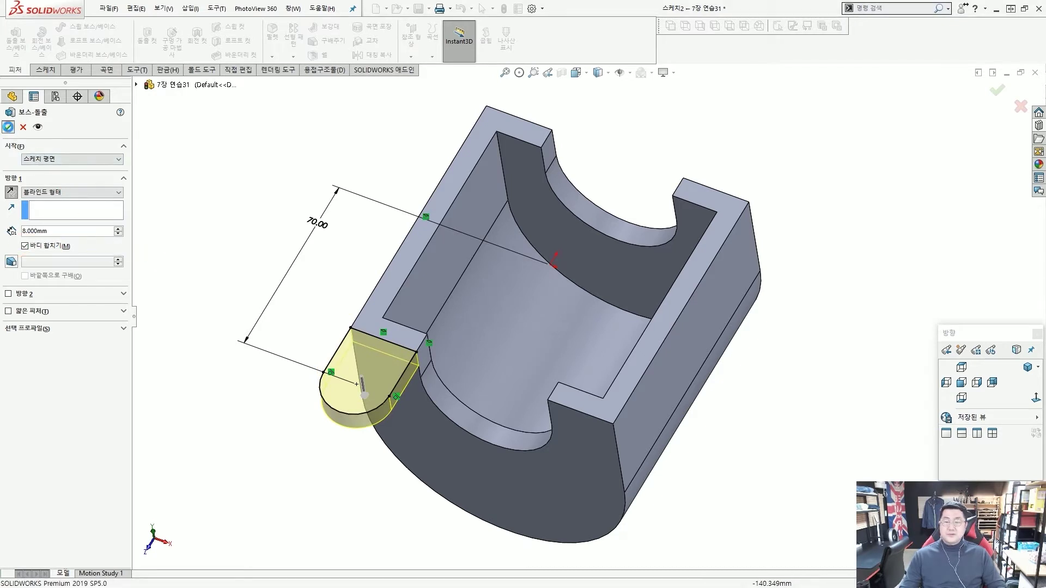
pyautogui.click(9, 127)
pyautogui.click(281, 224)
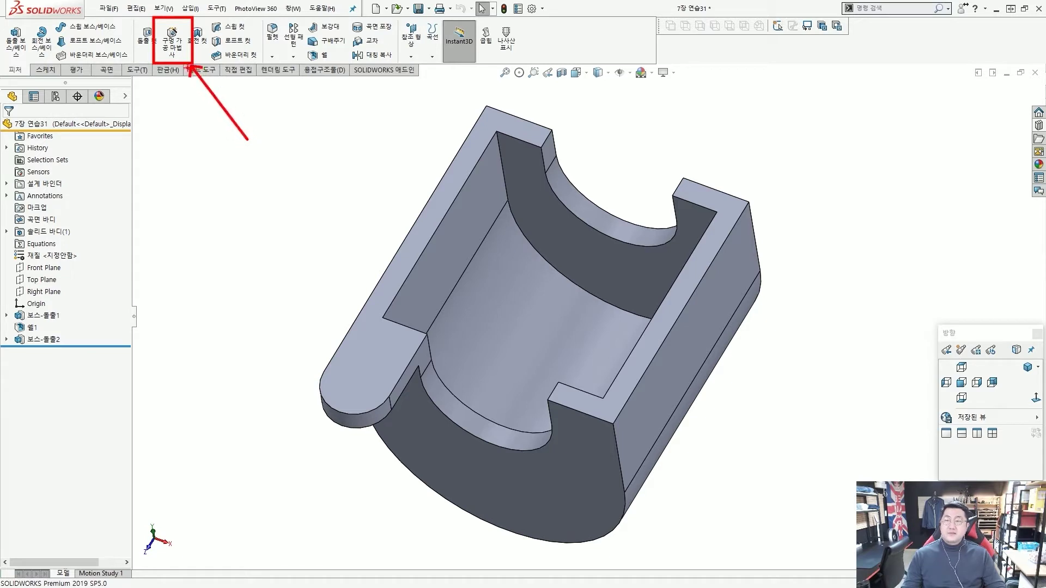
# - Configure a Hole Wizard drill-size (드릴 크기) hole, Ø12.0, through all (관통)
pyautogui.click(174, 46)
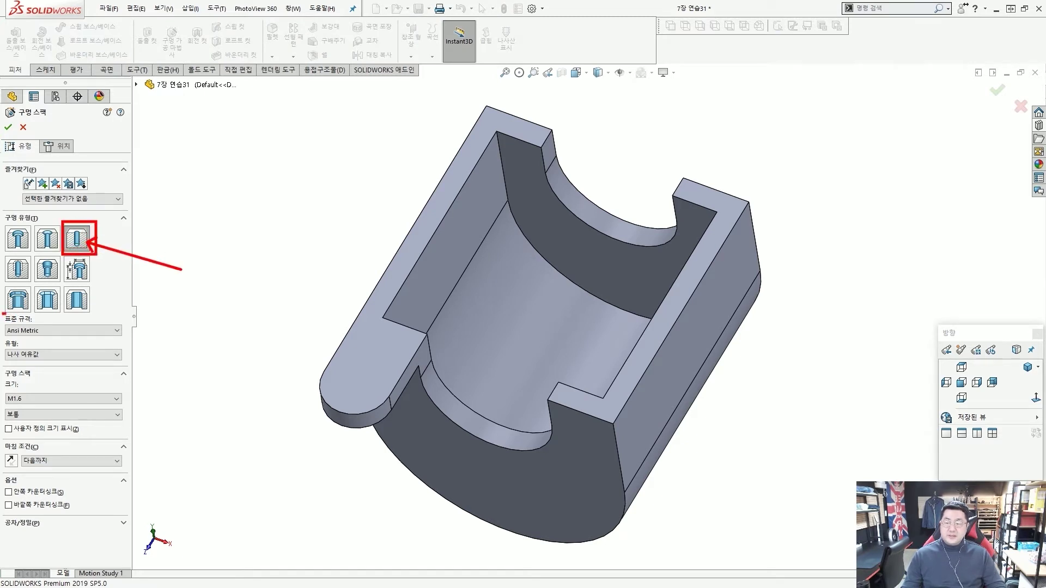
pyautogui.click(73, 354)
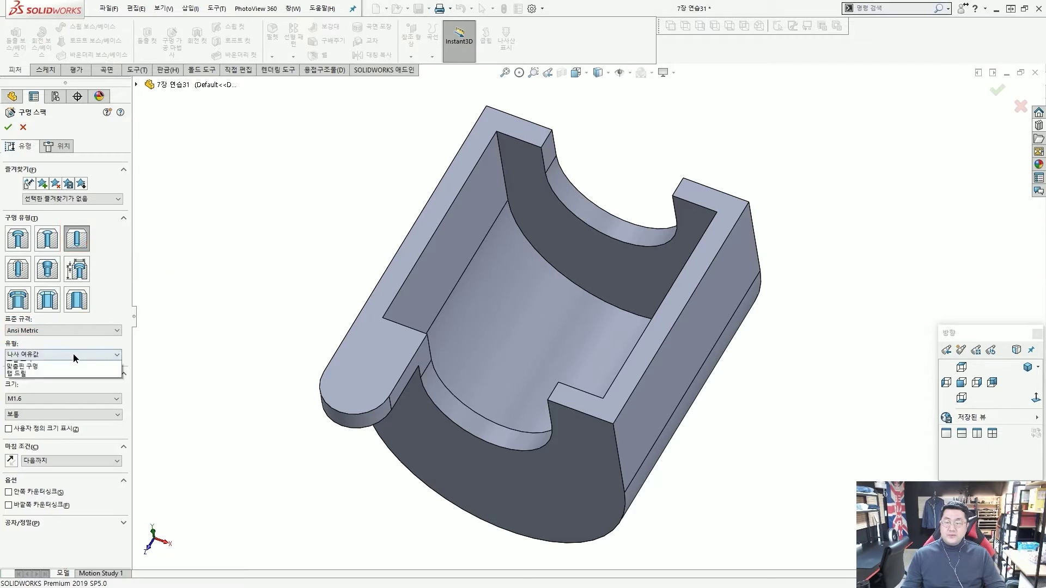
pyautogui.click(66, 378)
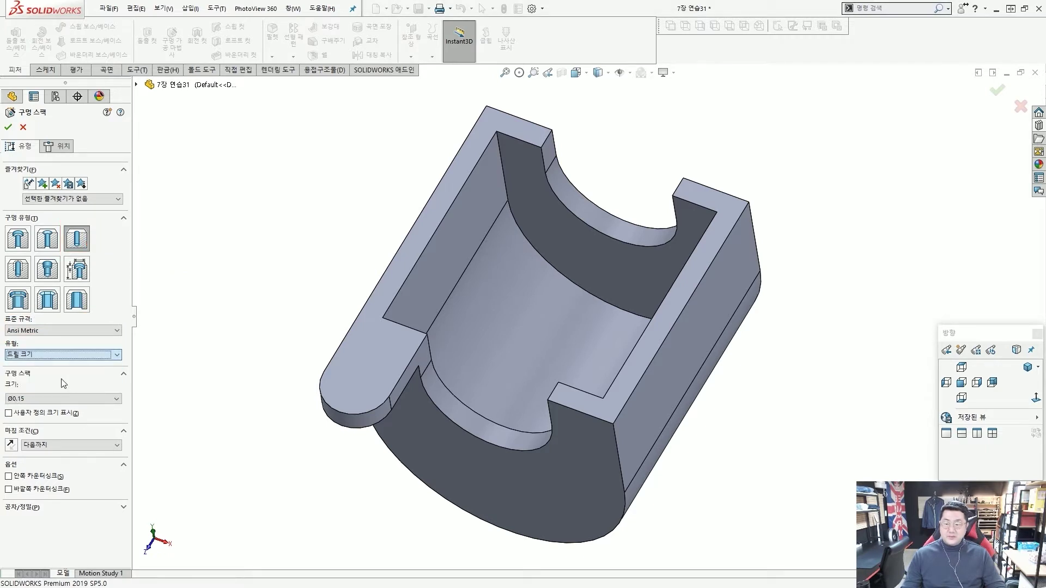
pyautogui.click(116, 398)
pyautogui.moveTo(122, 420); pyautogui.dragTo(119, 484)
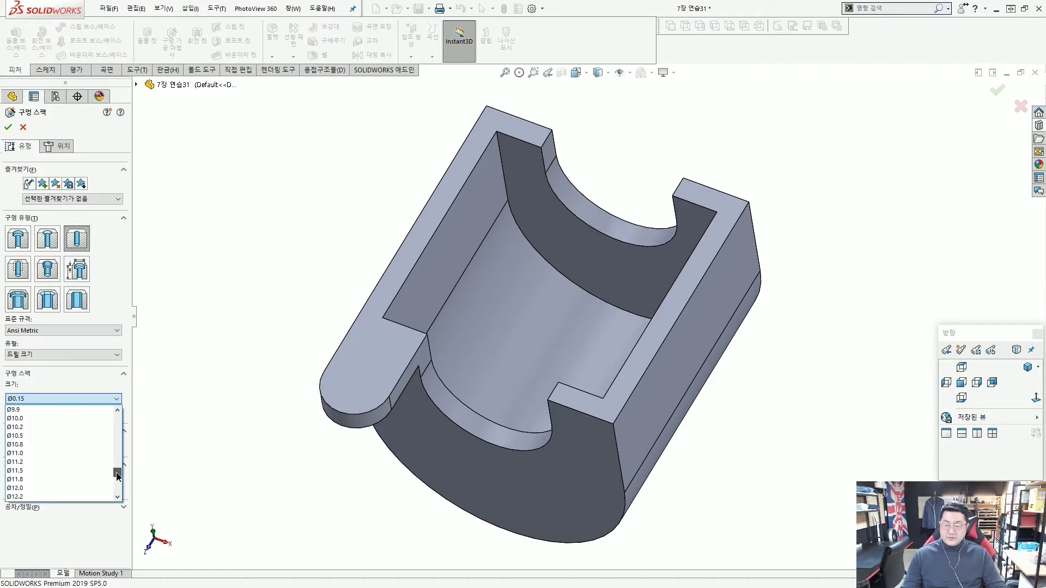
pyautogui.click(66, 453)
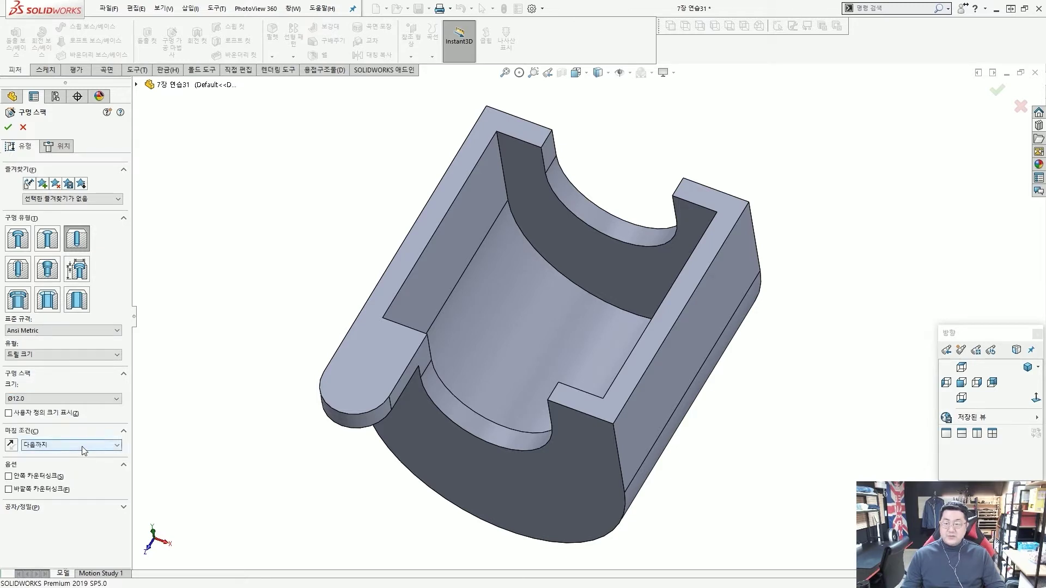
pyautogui.click(82, 447)
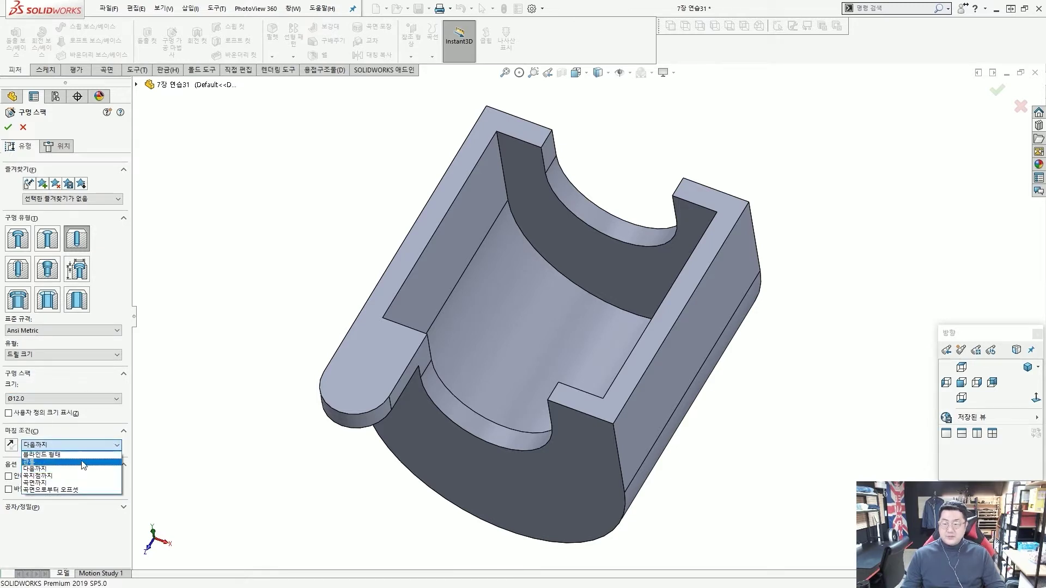
pyautogui.click(83, 462)
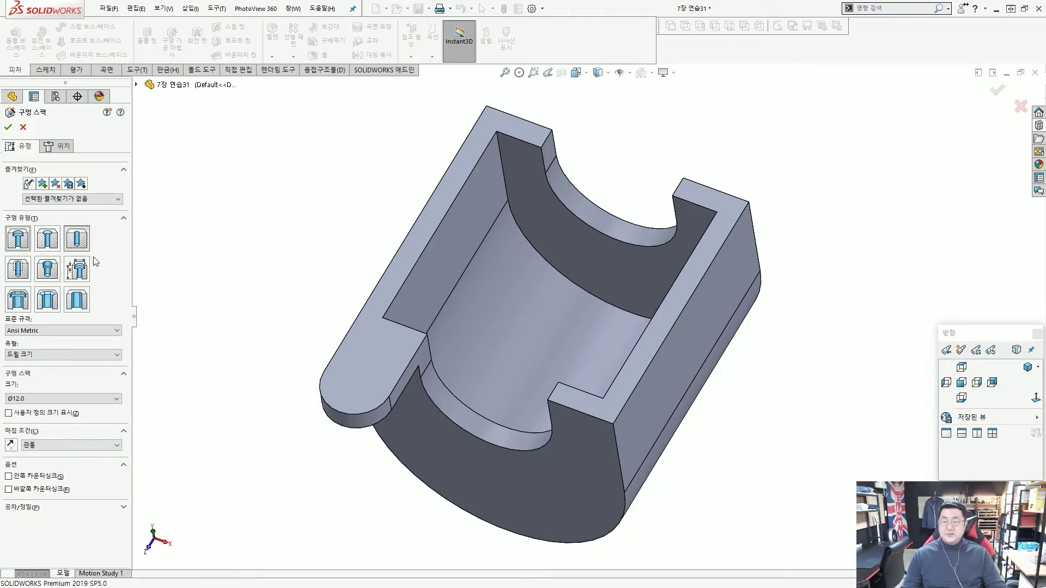
pyautogui.click(63, 147)
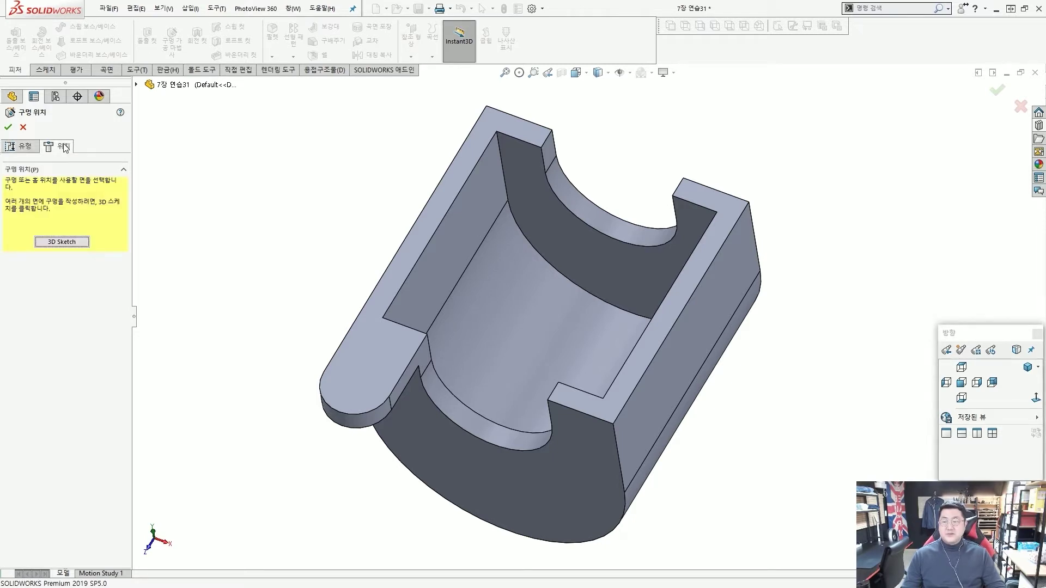
# - Place the Ø12.0 hole at the tab arc's centre, create it, and view isometric
pyautogui.click(371, 340)
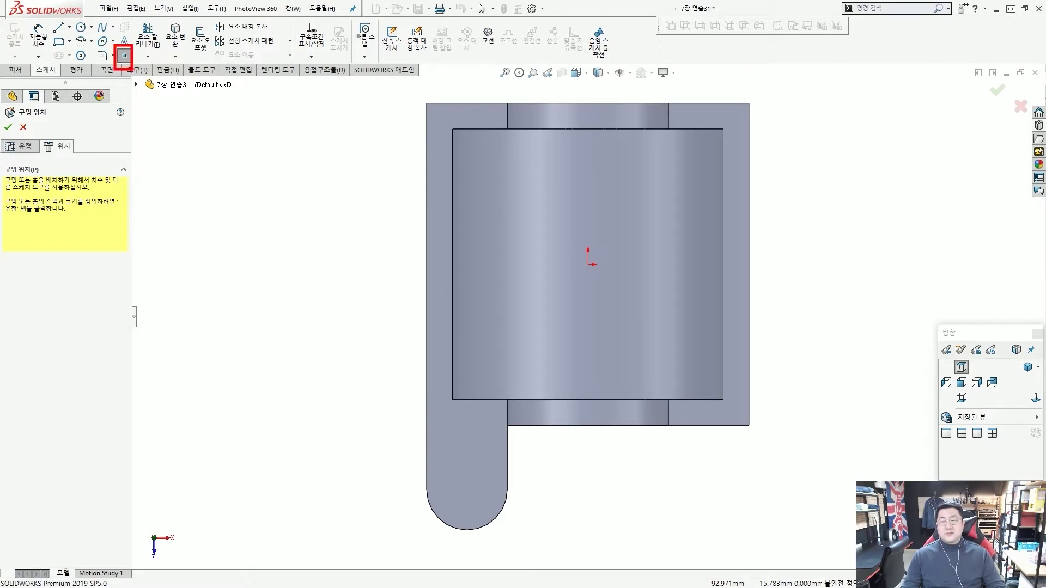
pyautogui.scroll(-2, 446, 527)
pyautogui.scroll(-1, 450, 524)
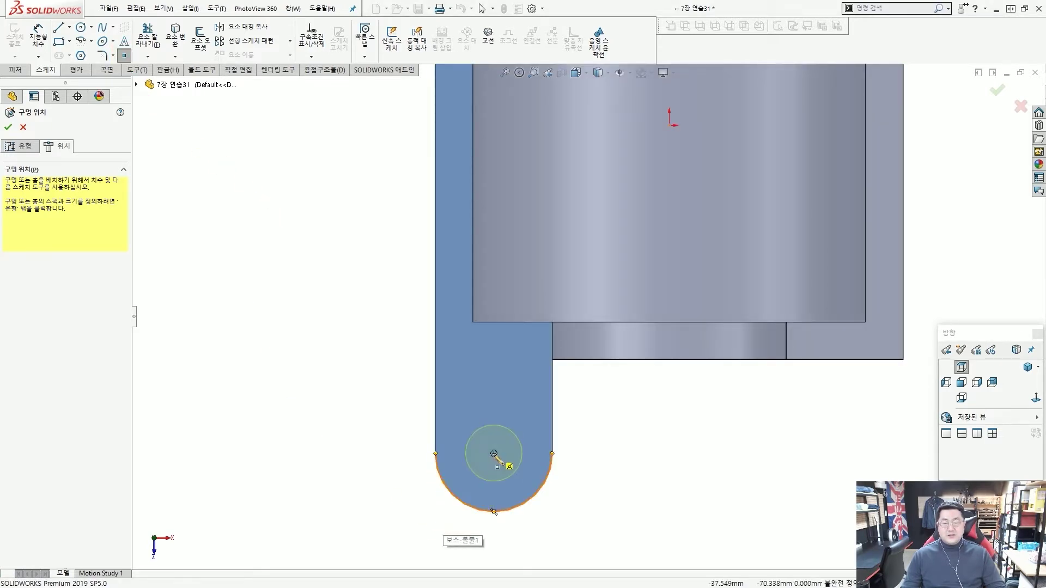
pyautogui.click(494, 453)
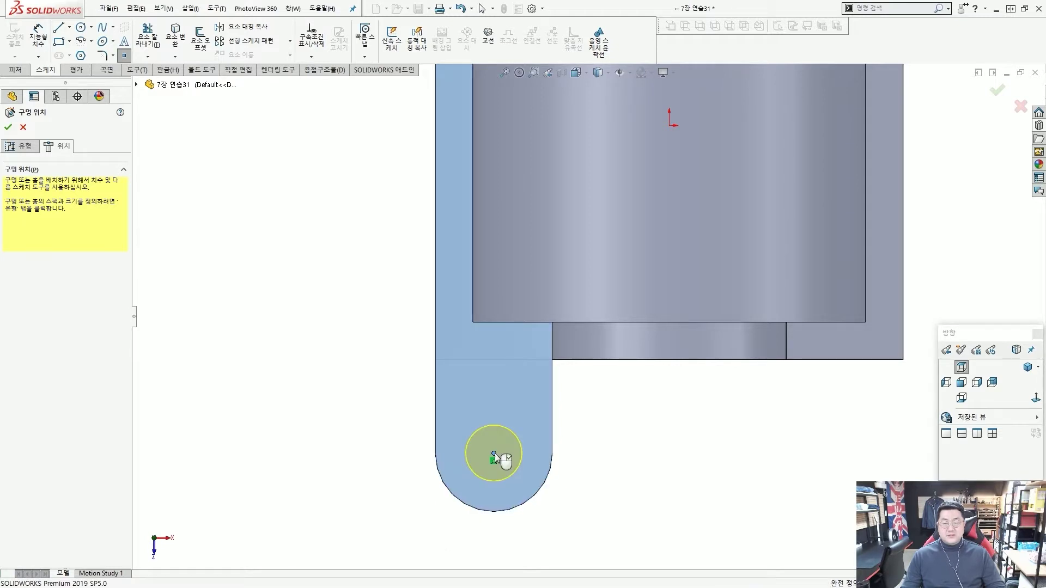
pyautogui.press('Return')
pyautogui.press('f')
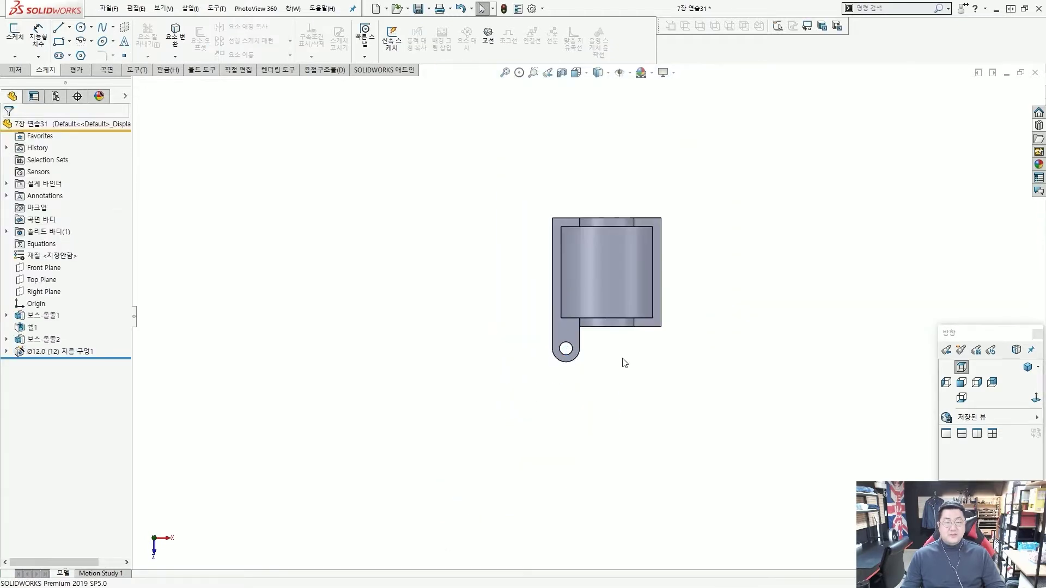
pyautogui.hotkey('ctrl', '7')
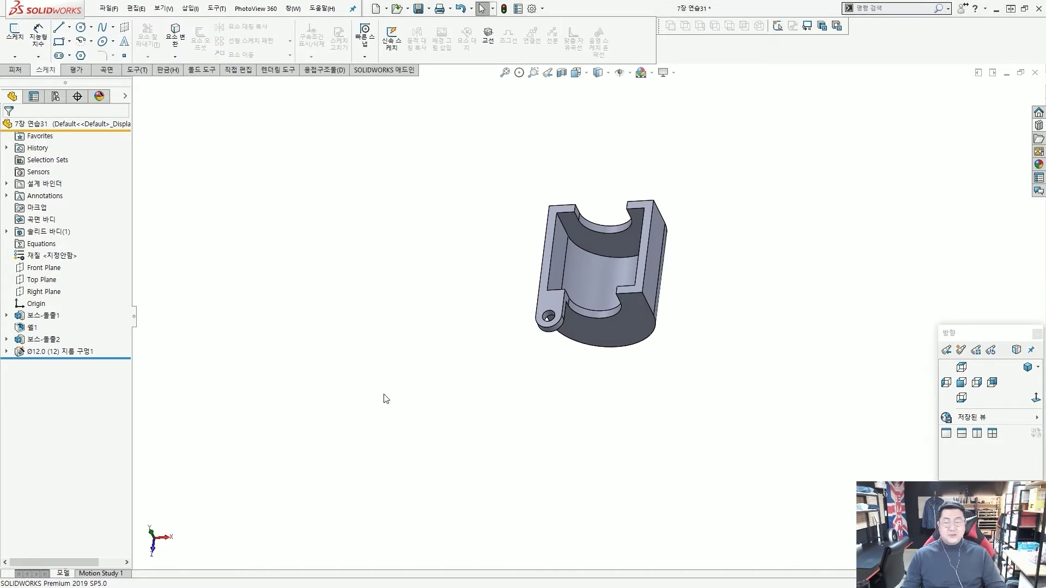
# - Make the Front Plane and Right Plane visible on the model
pyautogui.click(126, 96)
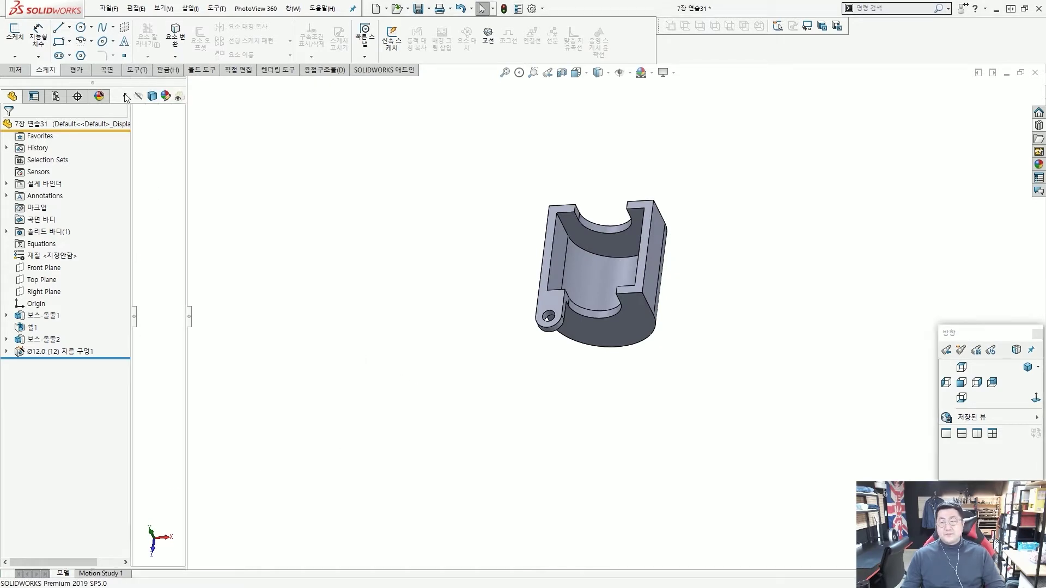
pyautogui.click(40, 268)
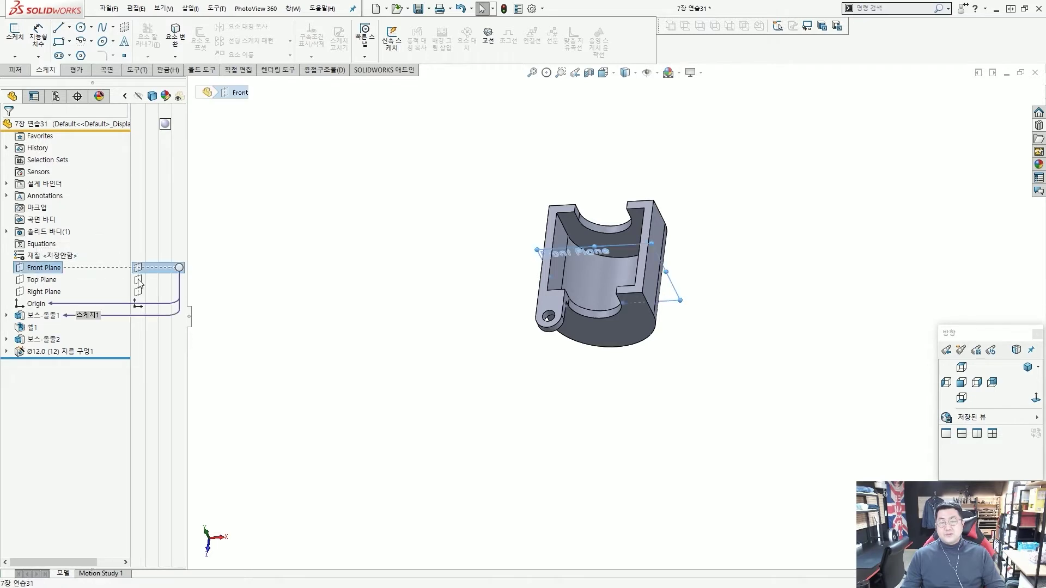
pyautogui.click(338, 258)
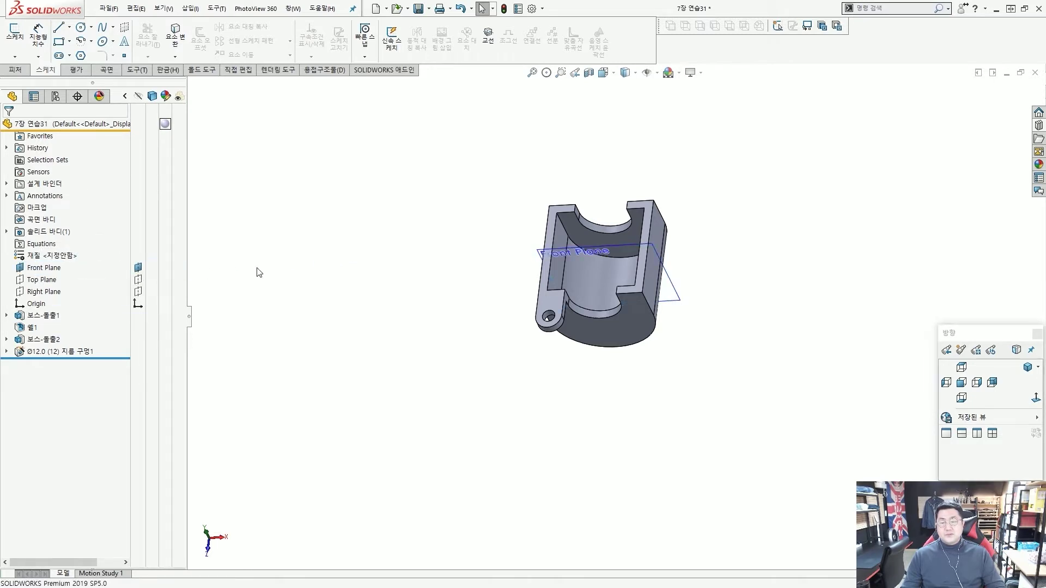
pyautogui.click(138, 293)
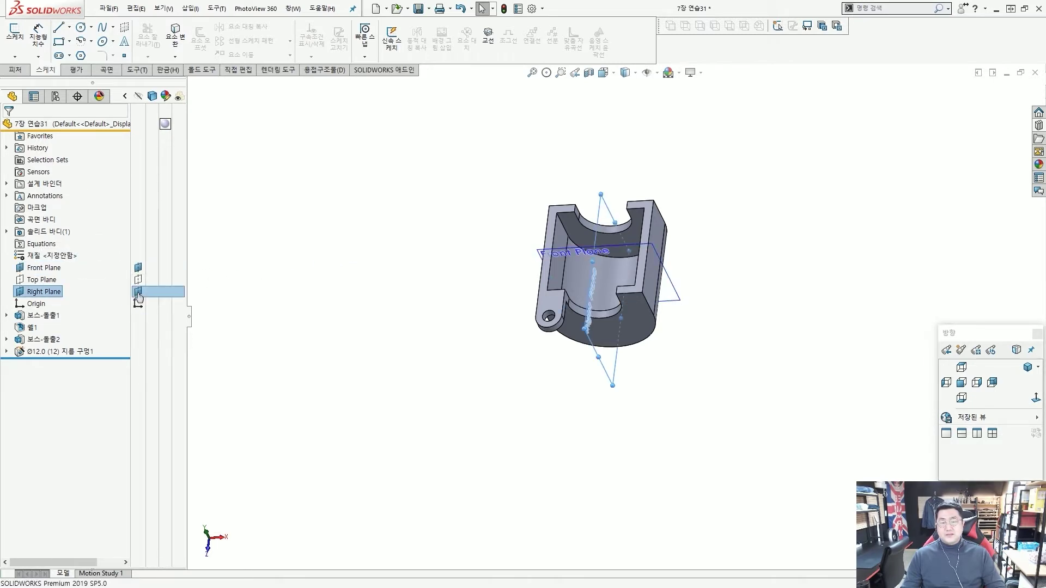
# - Open the Linear Pattern dropdown on the Features tab
pyautogui.scroll(-3, 641, 287)
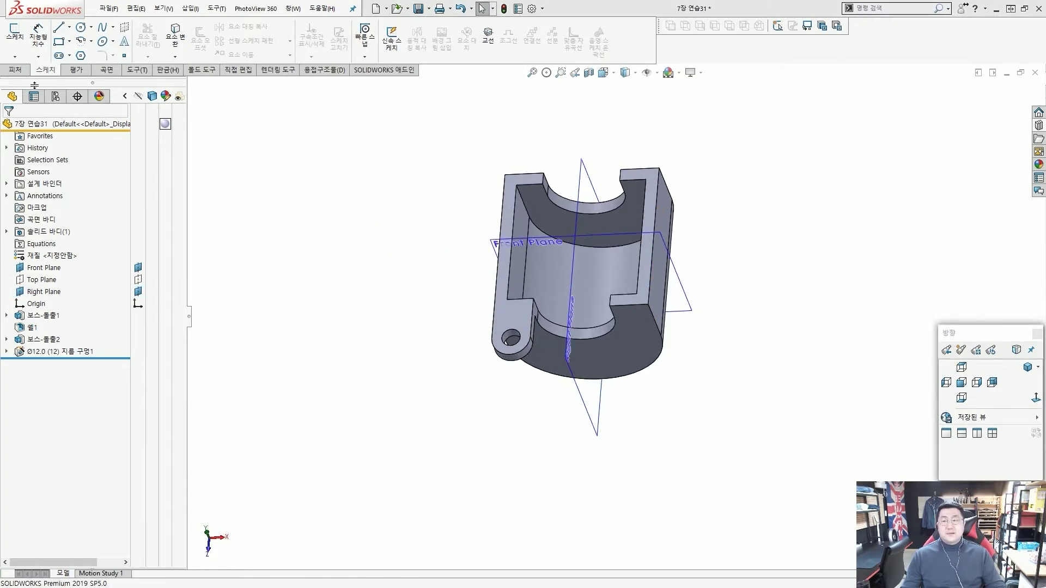
pyautogui.click(7, 73)
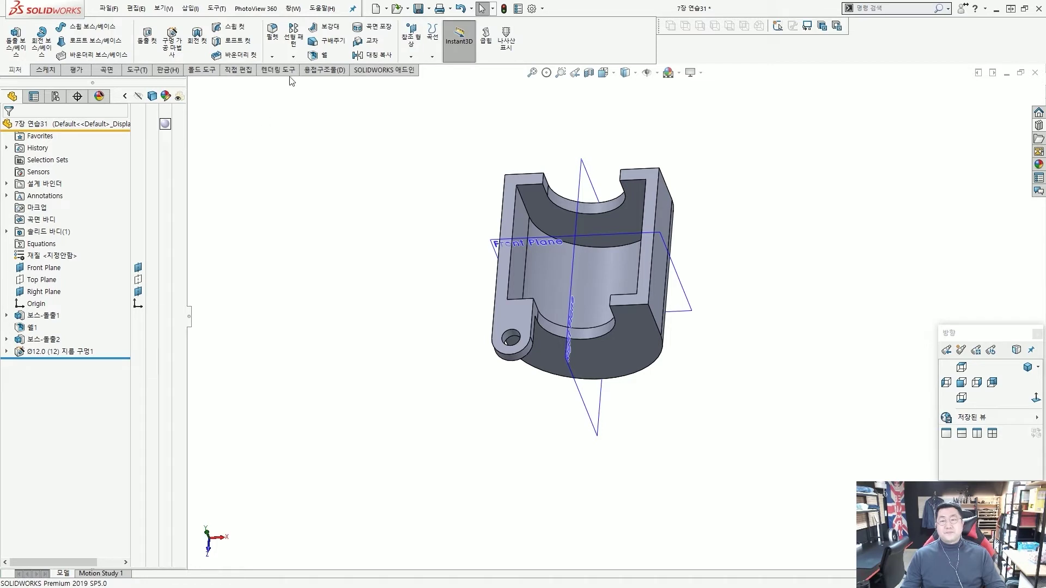
pyautogui.click(294, 56)
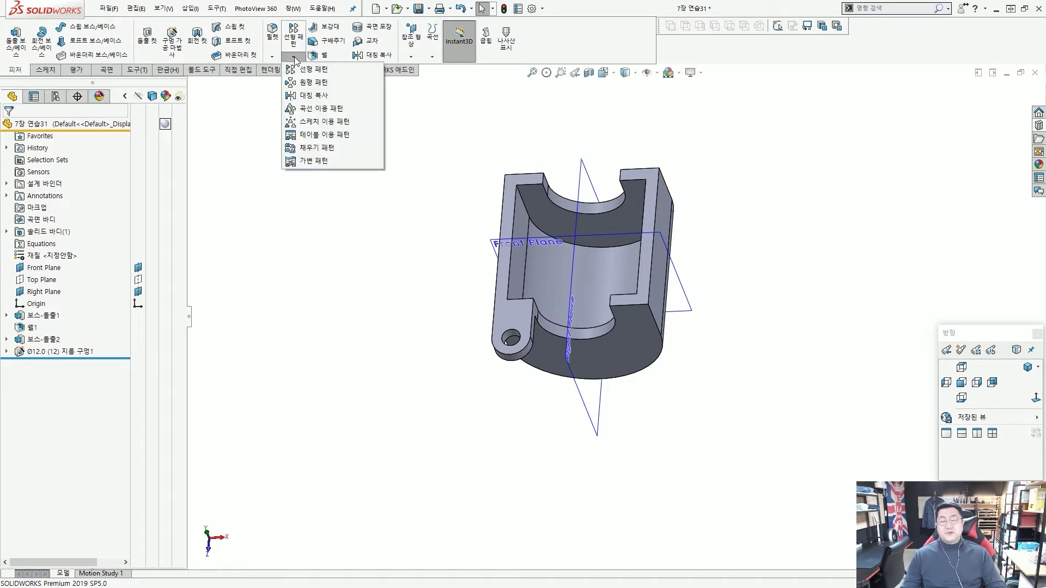
# - Start a Mirror feature with the Right Plane as the mirror plane
pyautogui.click(304, 97)
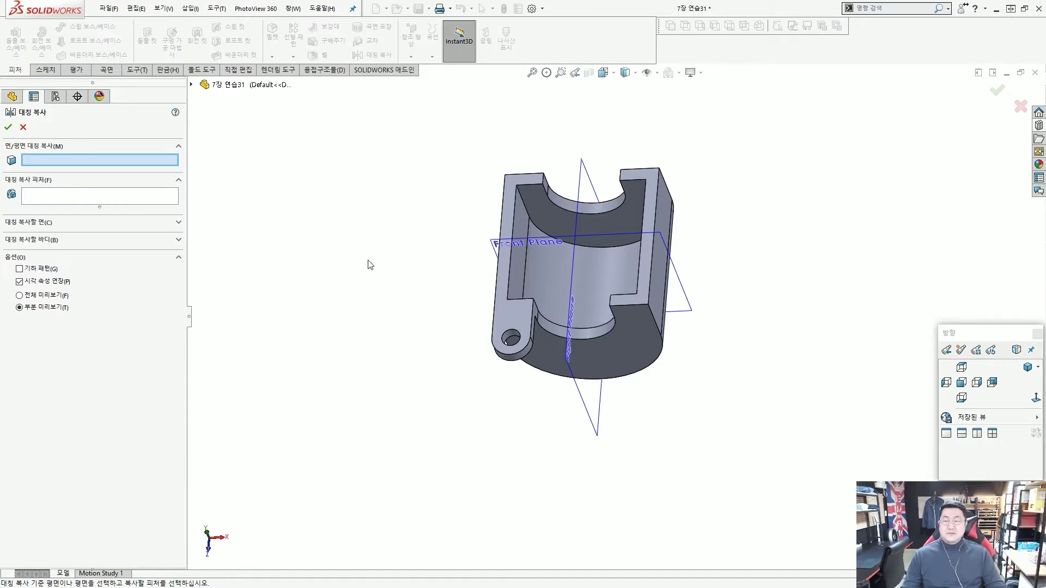
pyautogui.click(588, 417)
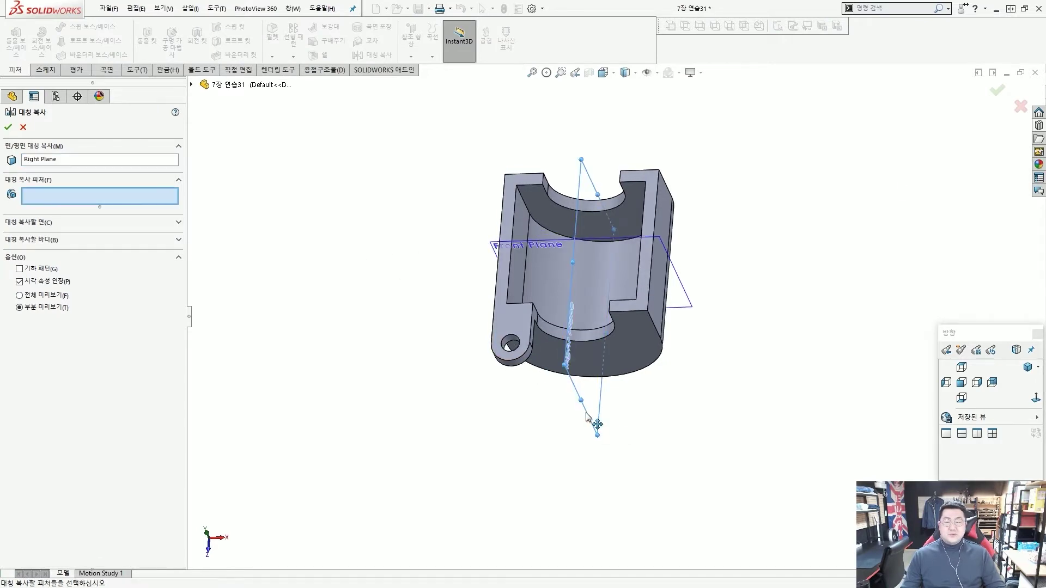
pyautogui.moveTo(595, 420); pyautogui.dragTo(536, 354, button='middle')
pyautogui.scroll(-2, 537, 357)
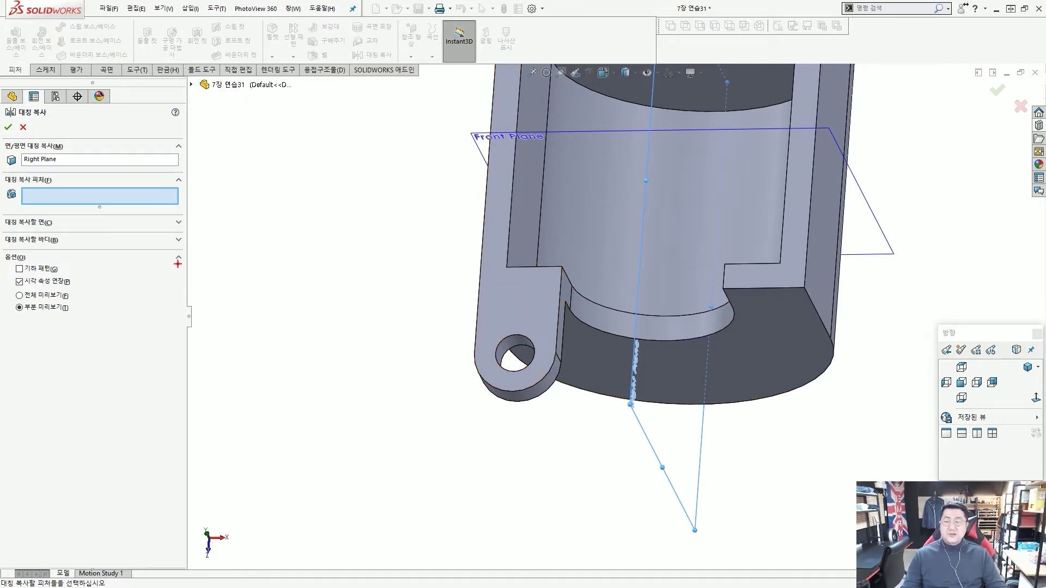
pyautogui.moveTo(2, 172); pyautogui.dragTo(188, 212)
pyautogui.moveTo(304, 216); pyautogui.dragTo(197, 200)
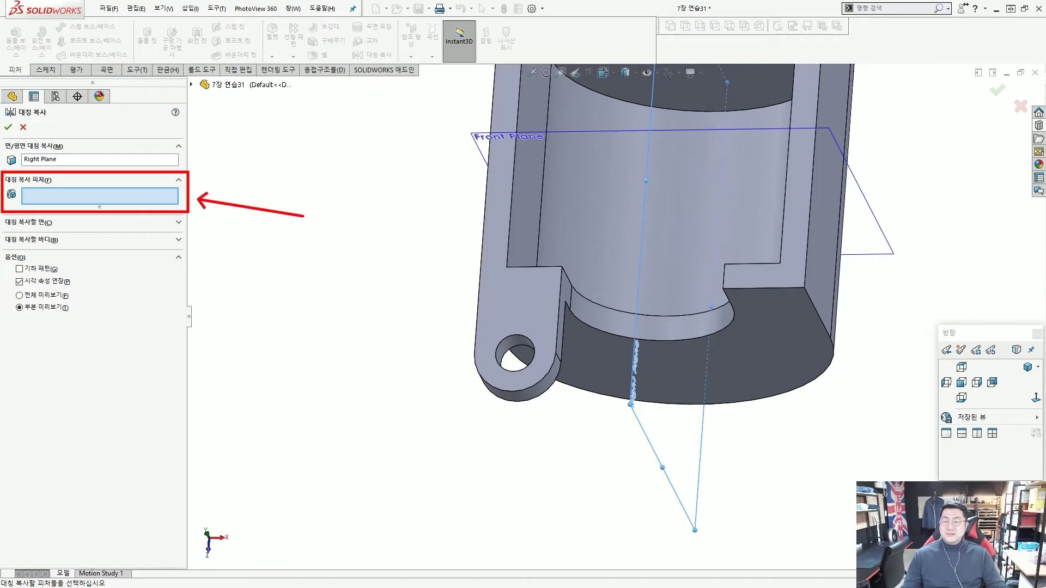
pyautogui.press('Escape')
pyautogui.scroll(-3, 518, 354)
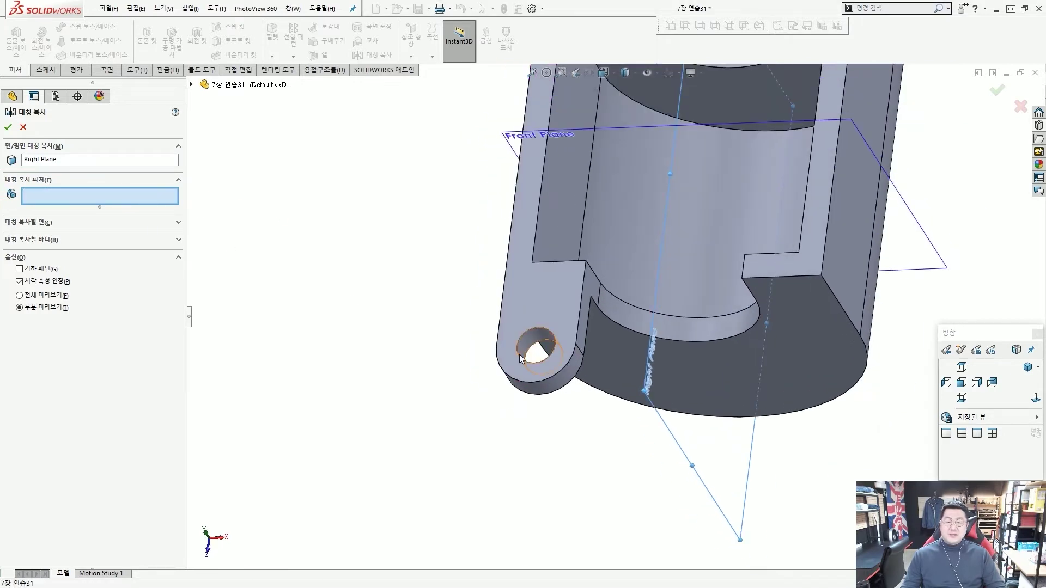
pyautogui.scroll(-2, 572, 348)
# - Pick the first boss extrusion as a mirror feature, then orbit to find the tab hole
pyautogui.click(593, 331)
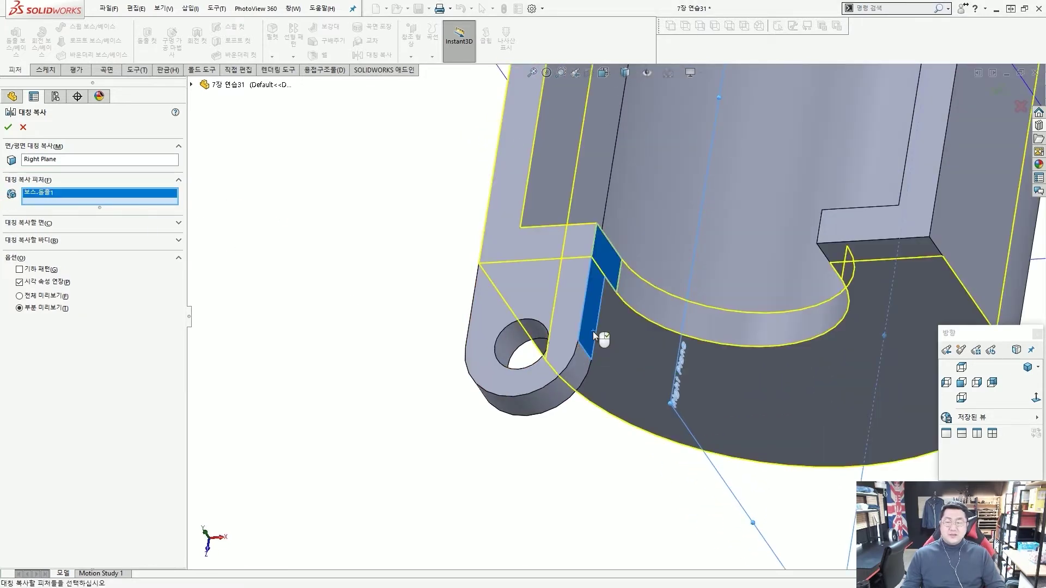
pyautogui.moveTo(545, 332)
pyautogui.mouseDown(button='middle')
pyautogui.moveTo(550, 343)
pyautogui.moveTo(555, 330)
pyautogui.mouseUp(button='middle')
pyautogui.scroll(5, 609, 311)
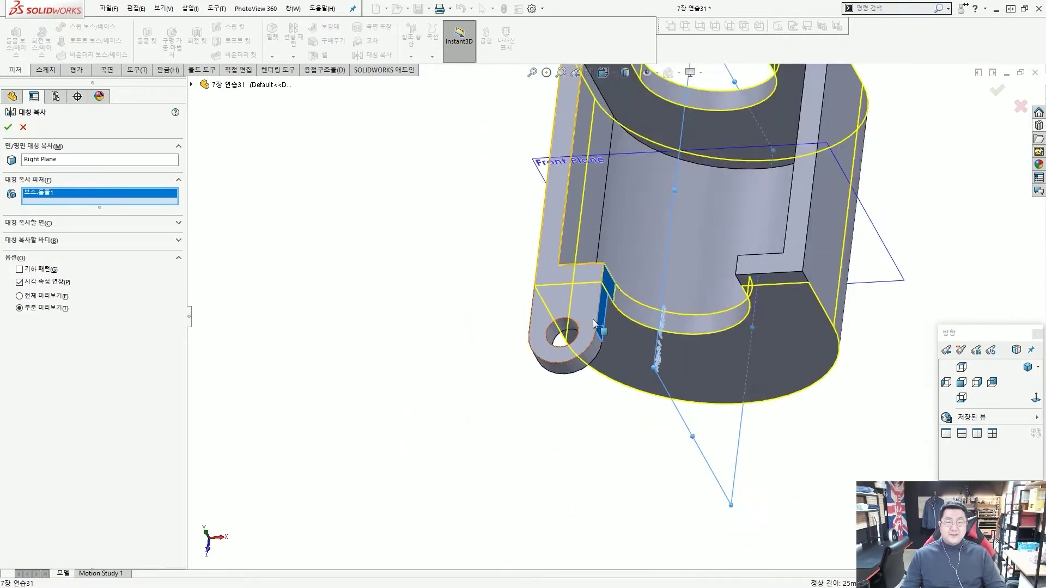
pyautogui.scroll(-1, 629, 295)
pyautogui.moveTo(643, 226)
pyautogui.mouseDown()
pyautogui.moveTo(567, 191)
pyautogui.moveTo(672, 204)
pyautogui.moveTo(615, 216)
pyautogui.mouseUp()
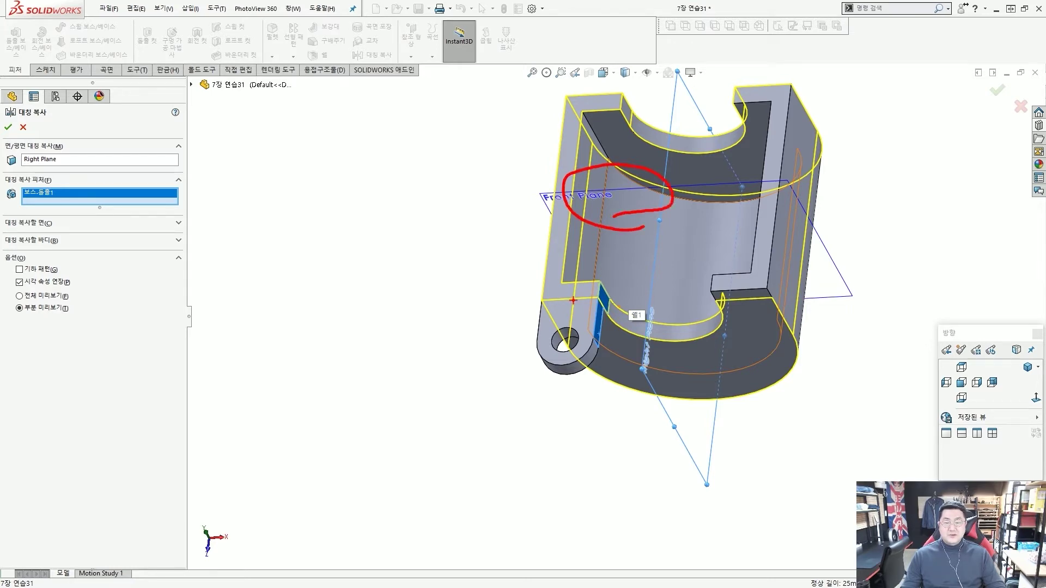
pyautogui.press('Escape')
pyautogui.scroll(-3, 583, 316)
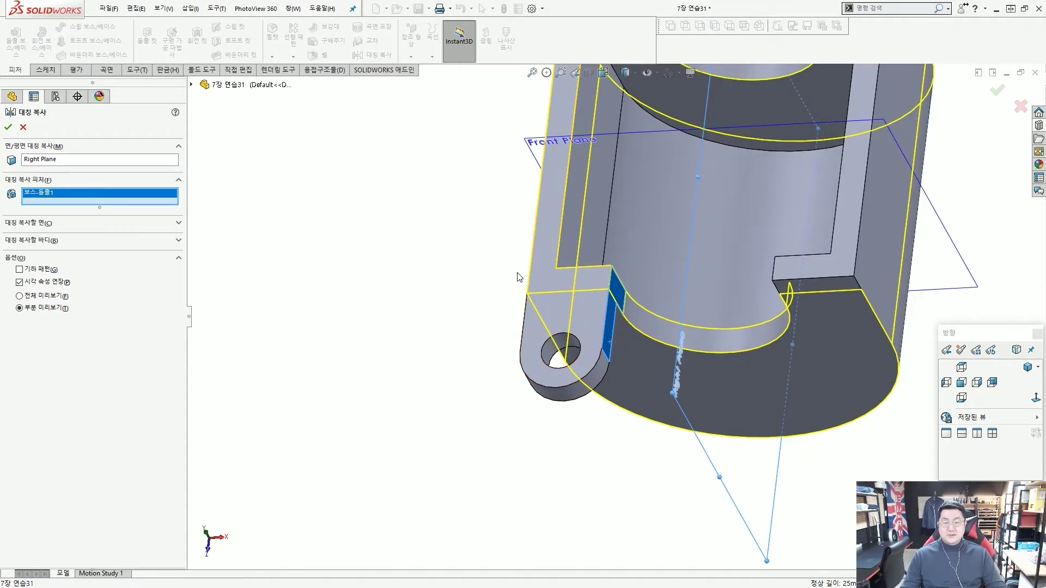
pyautogui.moveTo(519, 277); pyautogui.dragTo(631, 335, button='middle')
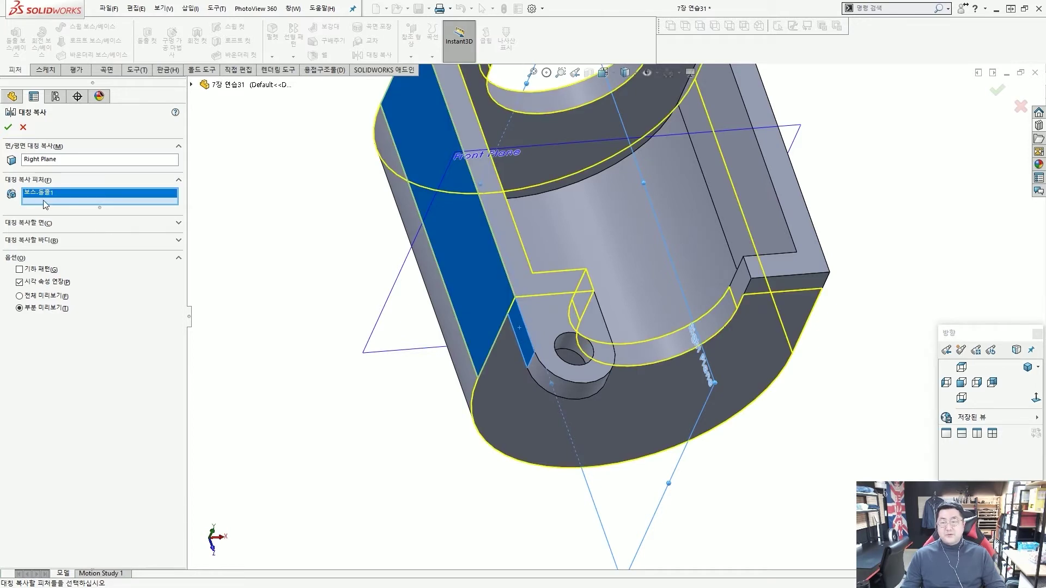
# - Replace the first boss extrusion with the tab's extrusion in the features to mirror
pyautogui.click(404, 334)
pyautogui.click(574, 388)
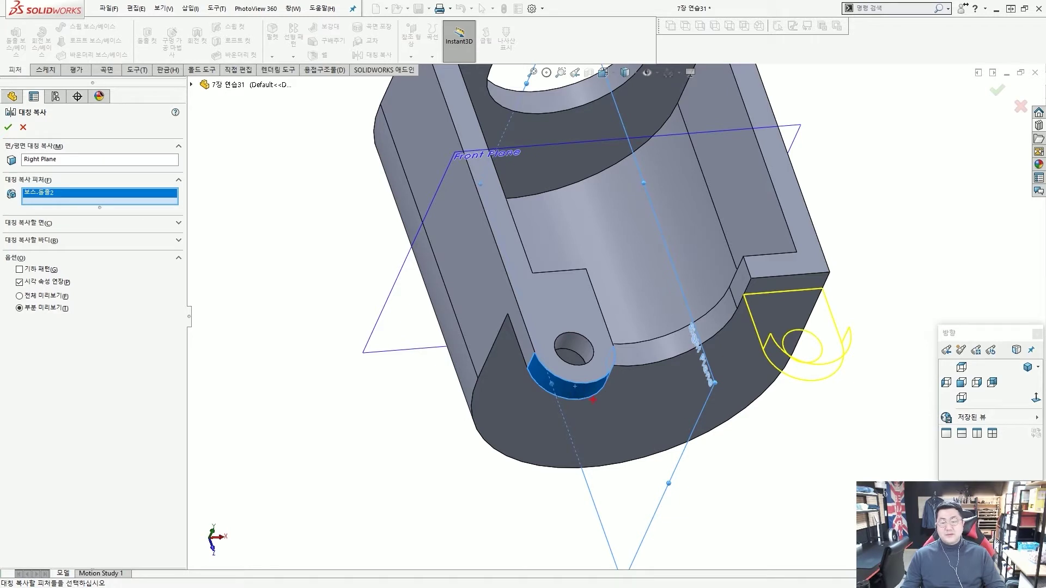
pyautogui.moveTo(593, 401); pyautogui.dragTo(598, 384)
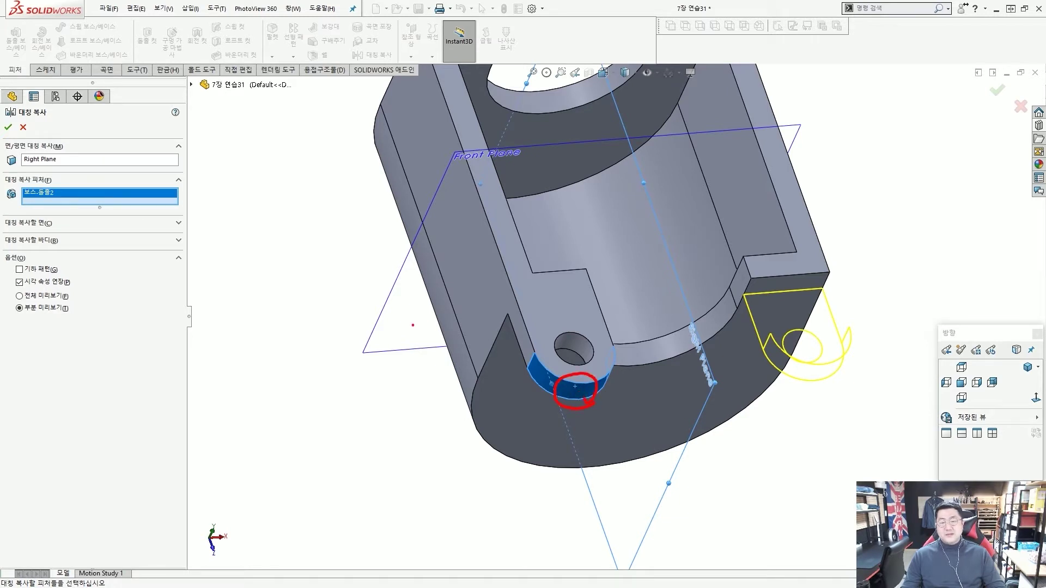
pyautogui.moveTo(413, 325); pyautogui.dragTo(465, 276)
pyautogui.moveTo(8, 180); pyautogui.dragTo(181, 214)
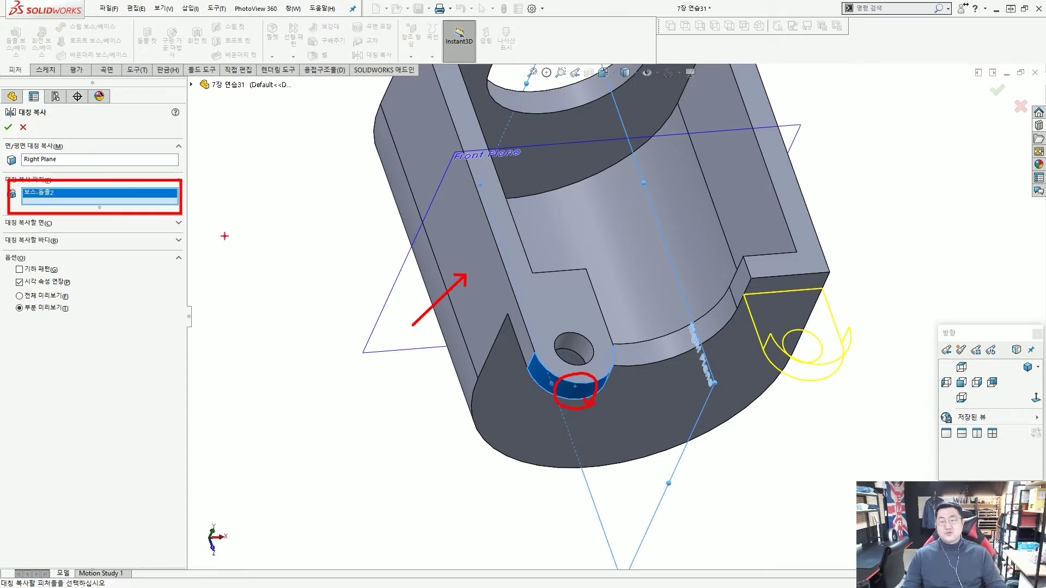
pyautogui.moveTo(249, 240); pyautogui.dragTo(200, 223)
pyautogui.press('Escape')
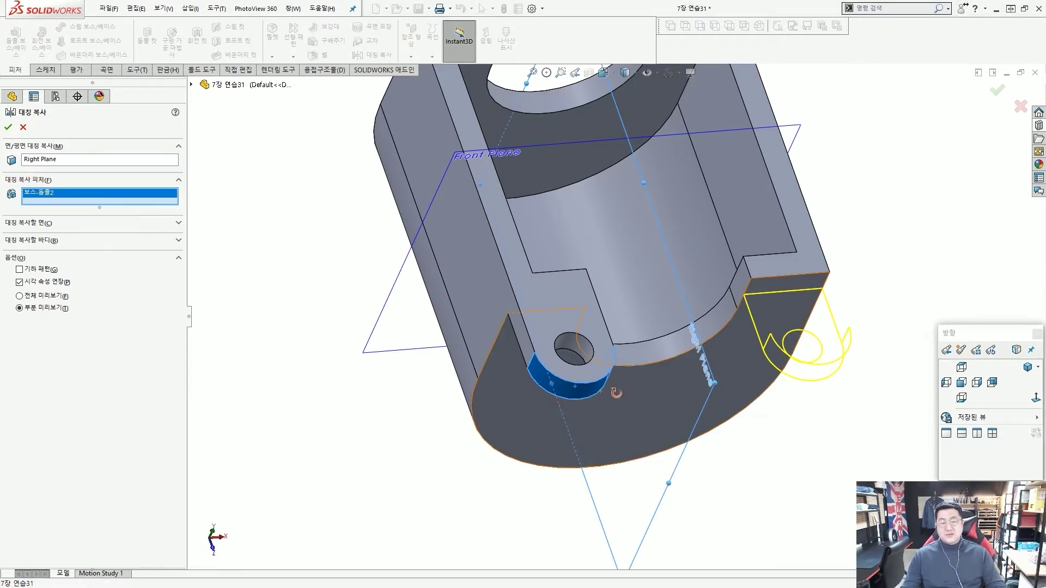
pyautogui.moveTo(616, 392); pyautogui.dragTo(562, 369, button='middle')
pyautogui.moveTo(482, 328); pyautogui.dragTo(491, 333, button='middle')
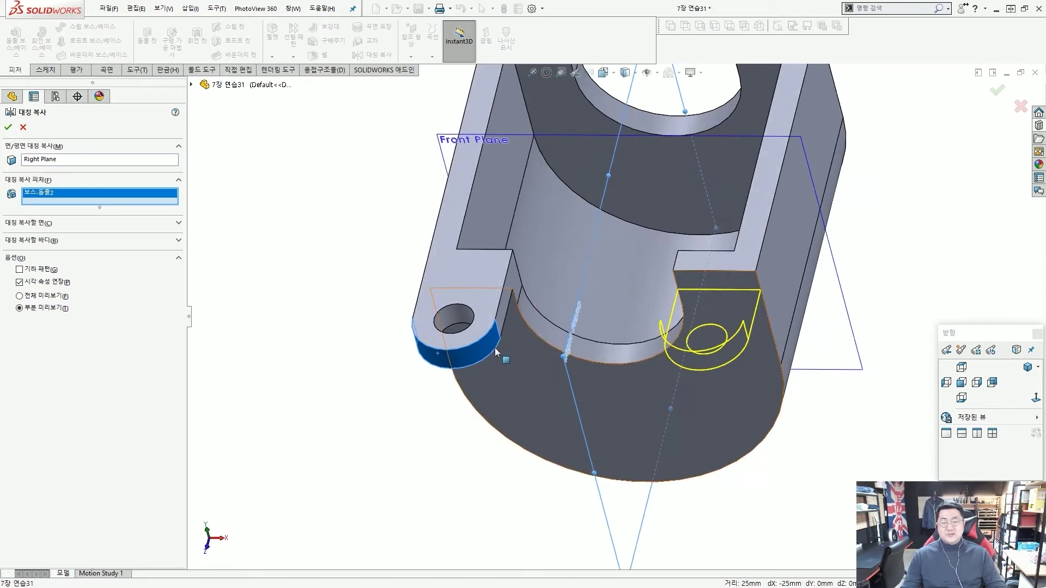
pyautogui.moveTo(473, 366)
pyautogui.mouseDown()
pyautogui.moveTo(463, 329)
pyautogui.moveTo(130, 205)
pyautogui.moveTo(145, 210)
pyautogui.mouseUp()
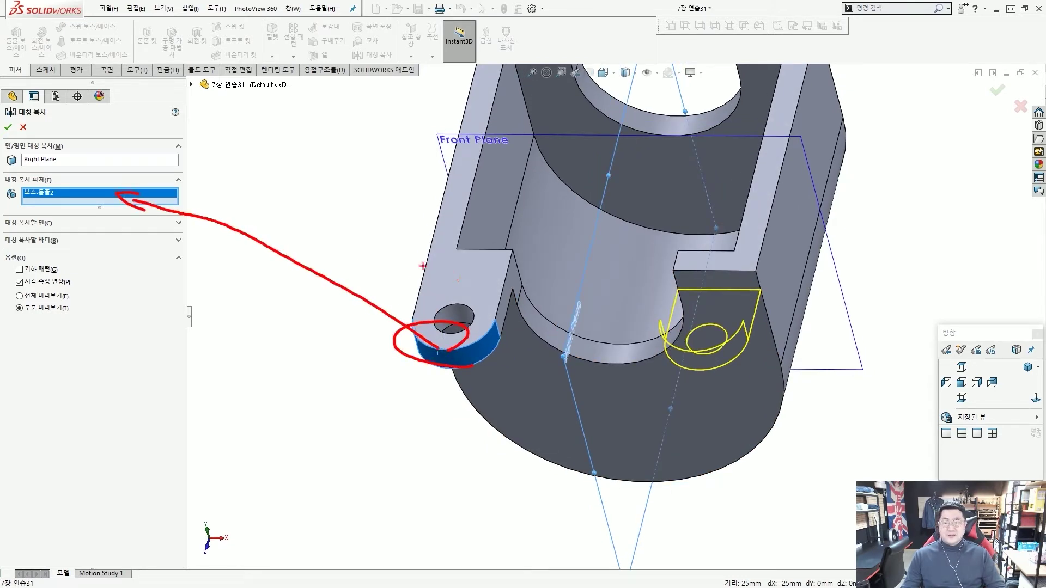
pyautogui.press('Escape')
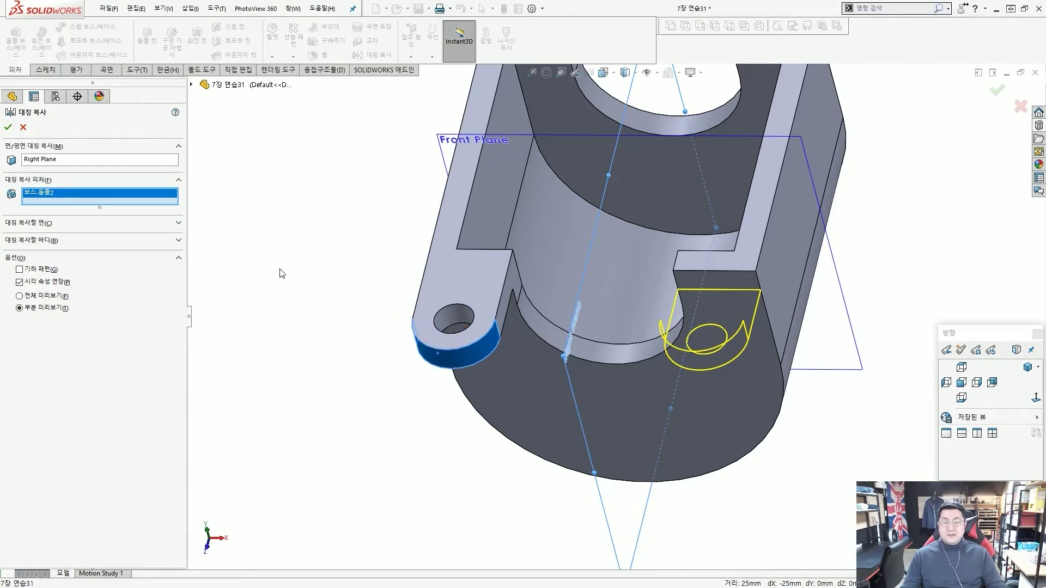
pyautogui.scroll(-3, 474, 335)
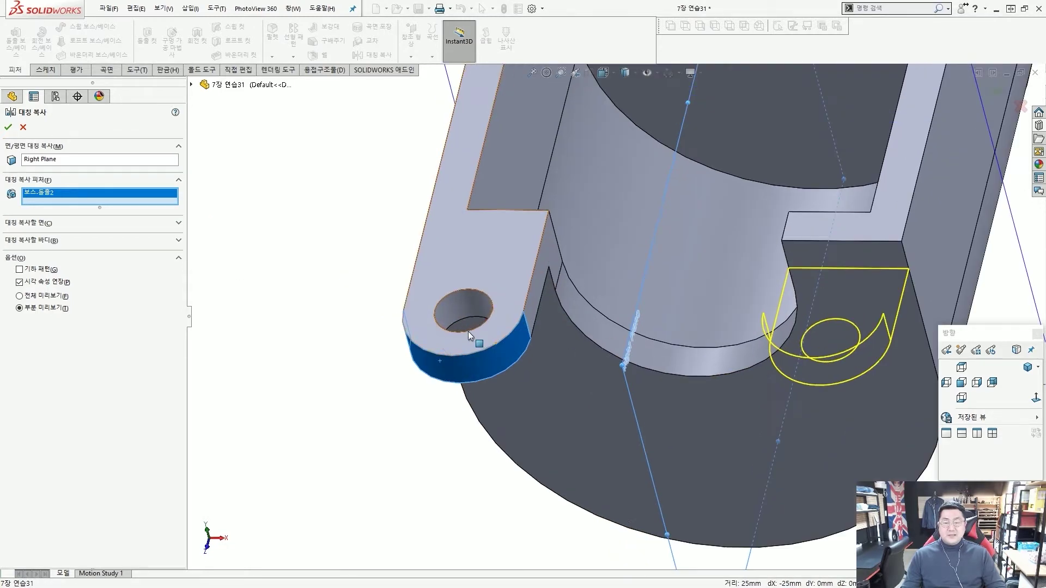
# - Add the Ø12.0 hole to the mirror features and confirm Mirror1
pyautogui.click(459, 302)
pyautogui.scroll(3, 459, 302)
pyautogui.moveTo(459, 305)
pyautogui.mouseDown(button='middle')
pyautogui.moveTo(452, 341)
pyautogui.moveTo(450, 296)
pyautogui.mouseUp(button='middle')
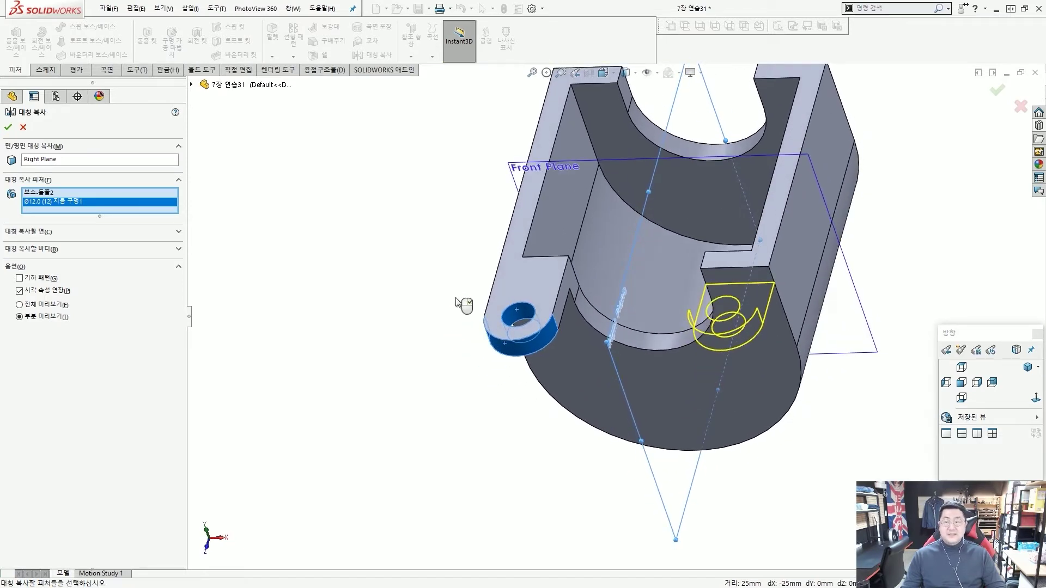
pyautogui.click(9, 128)
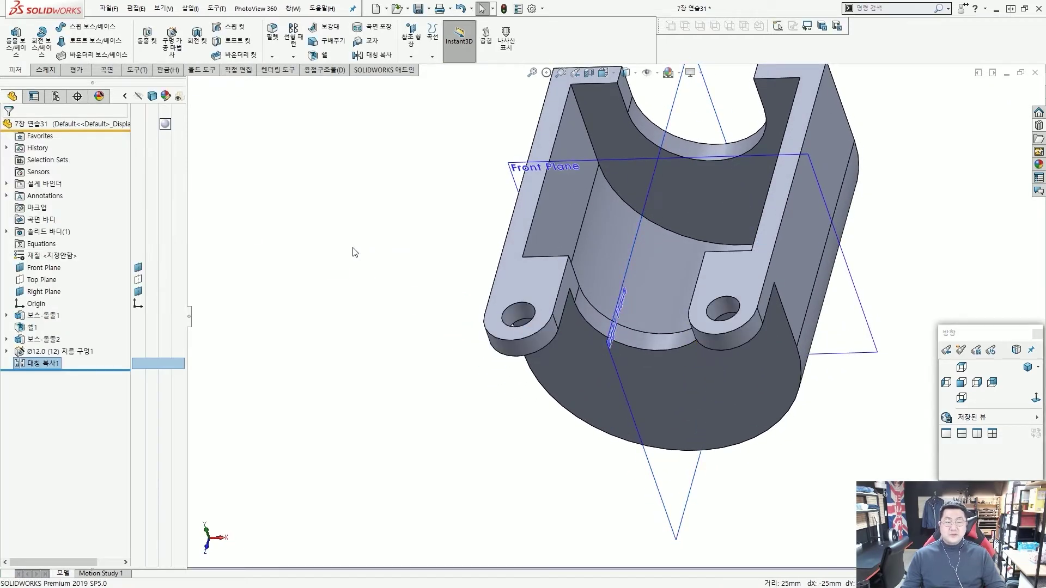
# - Hide the Right Plane and open the Linear Pattern dropdown
pyautogui.moveTo(626, 226); pyautogui.dragTo(574, 247, button='middle')
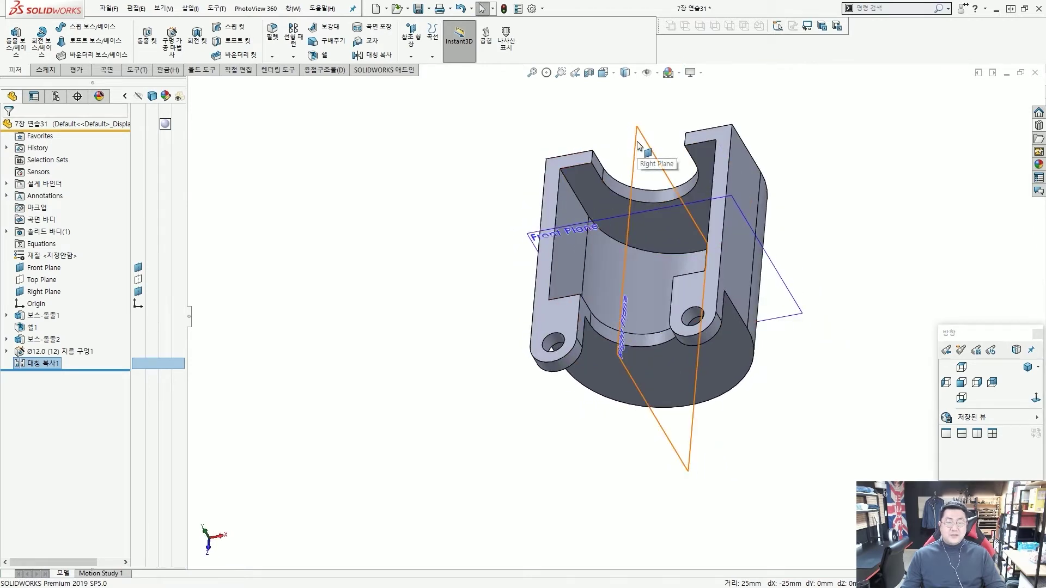
pyautogui.click(652, 157)
pyautogui.click(701, 93)
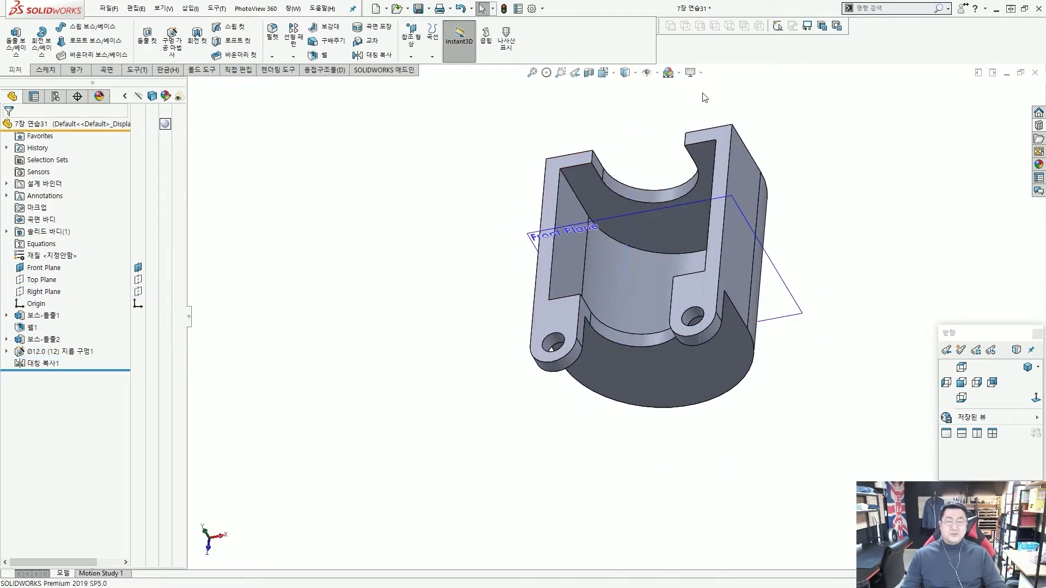
pyautogui.click(293, 57)
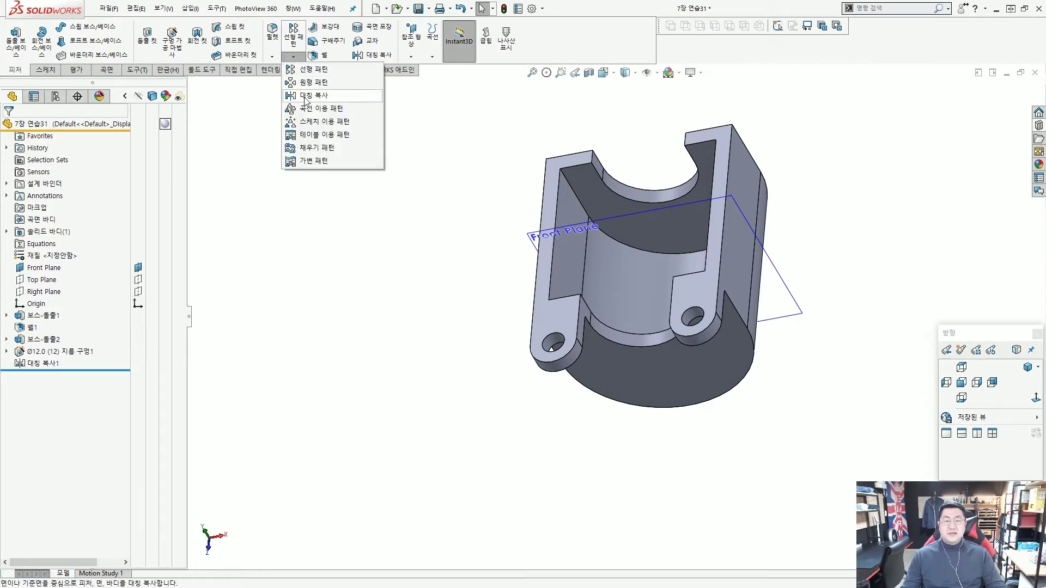
# - Start a new Mirror feature using the Front Plane as the mirror plane
pyautogui.click(306, 98)
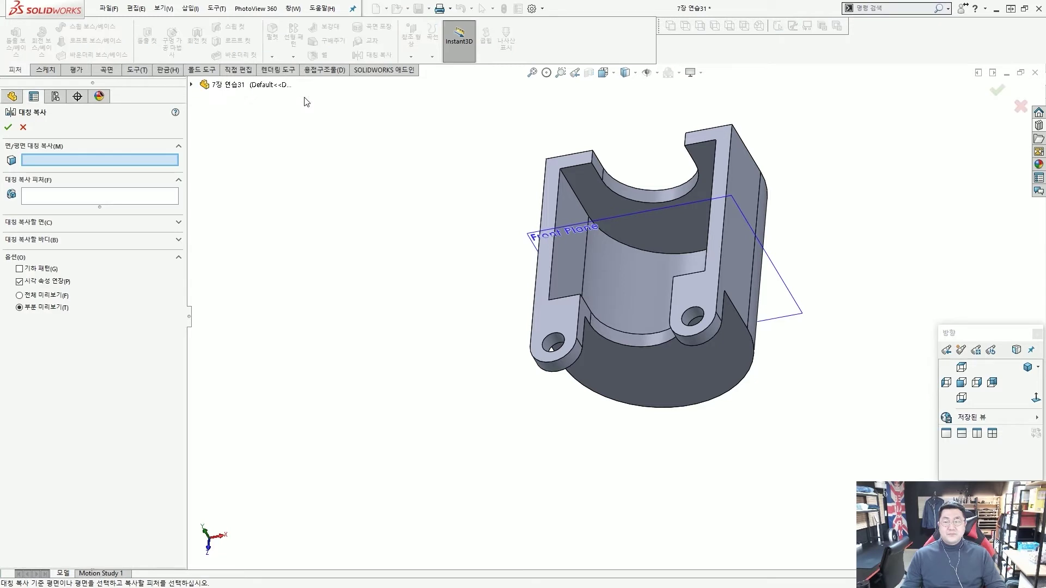
pyautogui.click(529, 234)
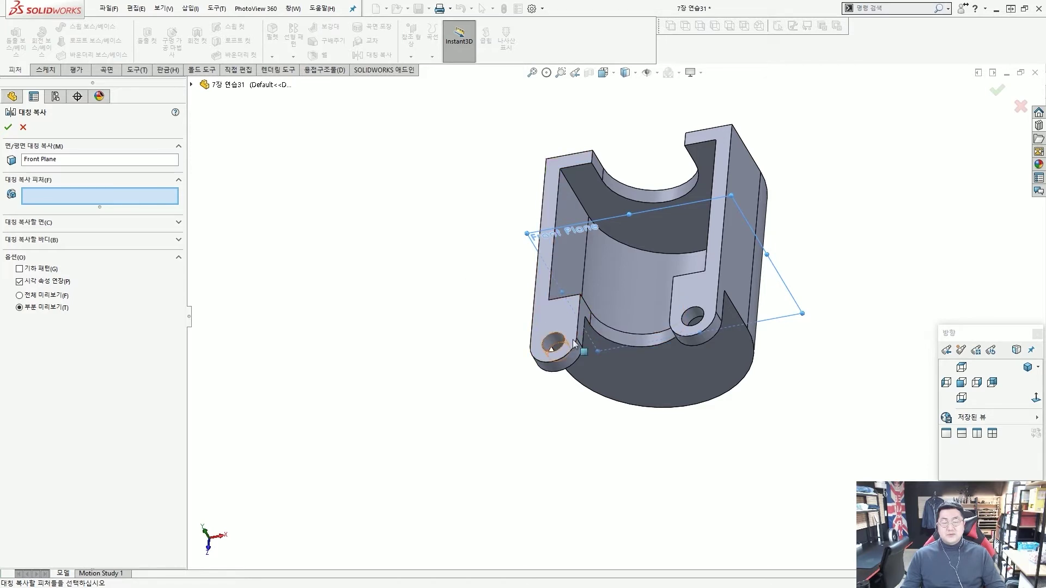
pyautogui.scroll(-3, 671, 333)
pyautogui.scroll(3, 632, 321)
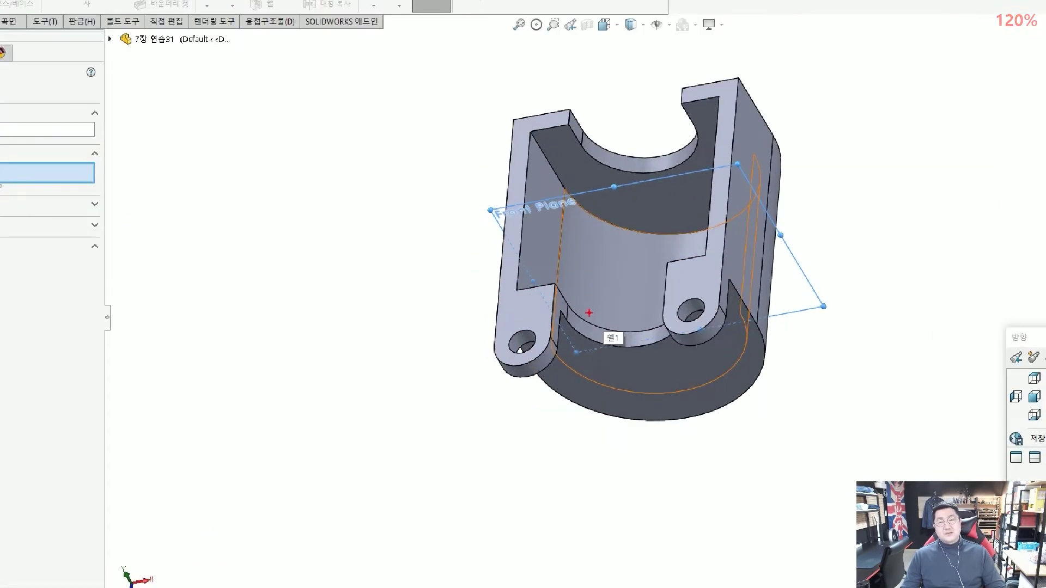
pyautogui.moveTo(531, 321); pyautogui.dragTo(547, 350)
pyautogui.moveTo(700, 301); pyautogui.dragTo(675, 312)
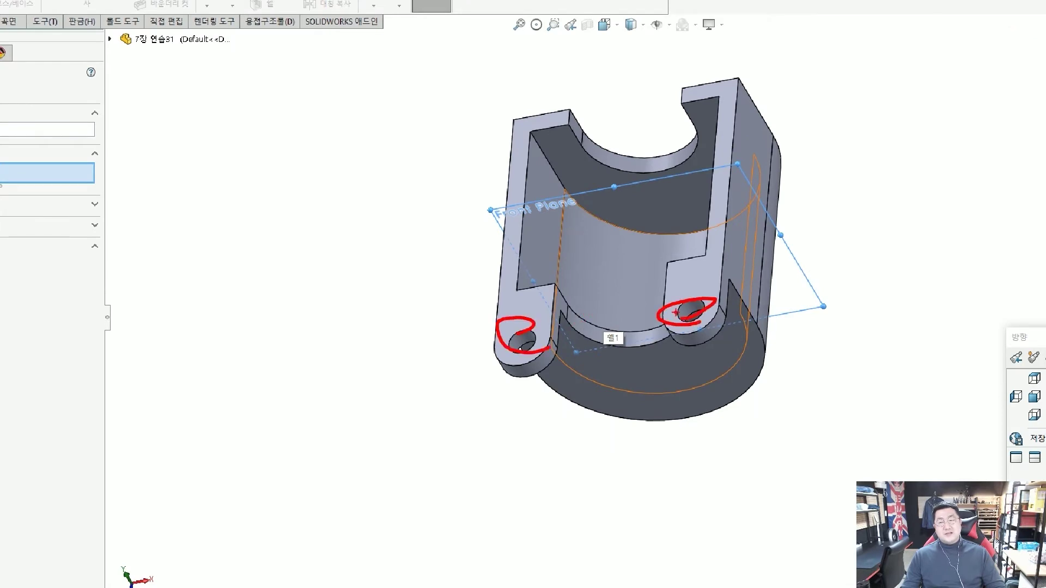
pyautogui.press('Escape')
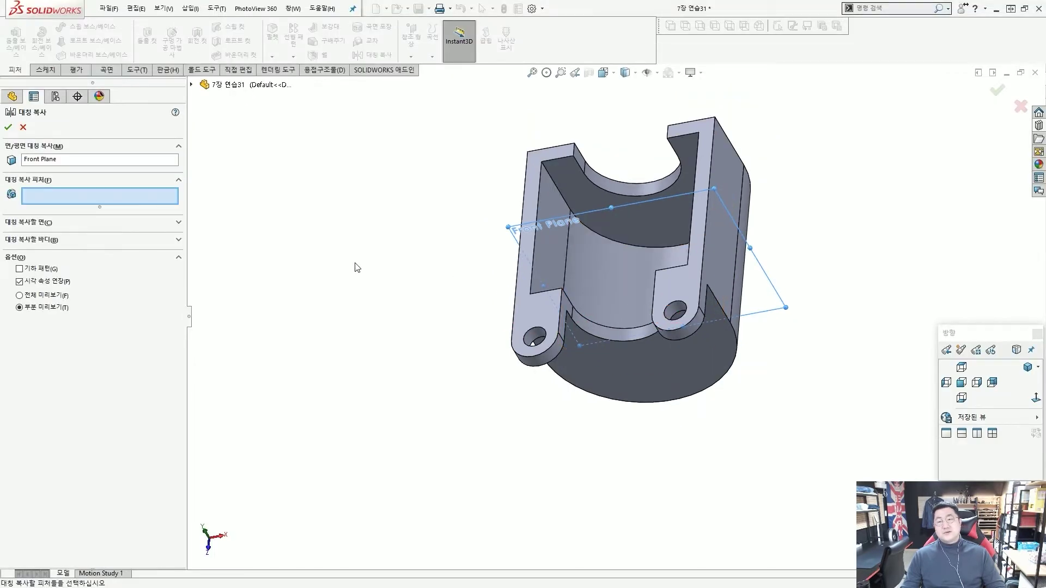
# - Select Mirror1 (대칭 복사1) as the feature to mirror and confirm Mirror2
pyautogui.click(193, 85)
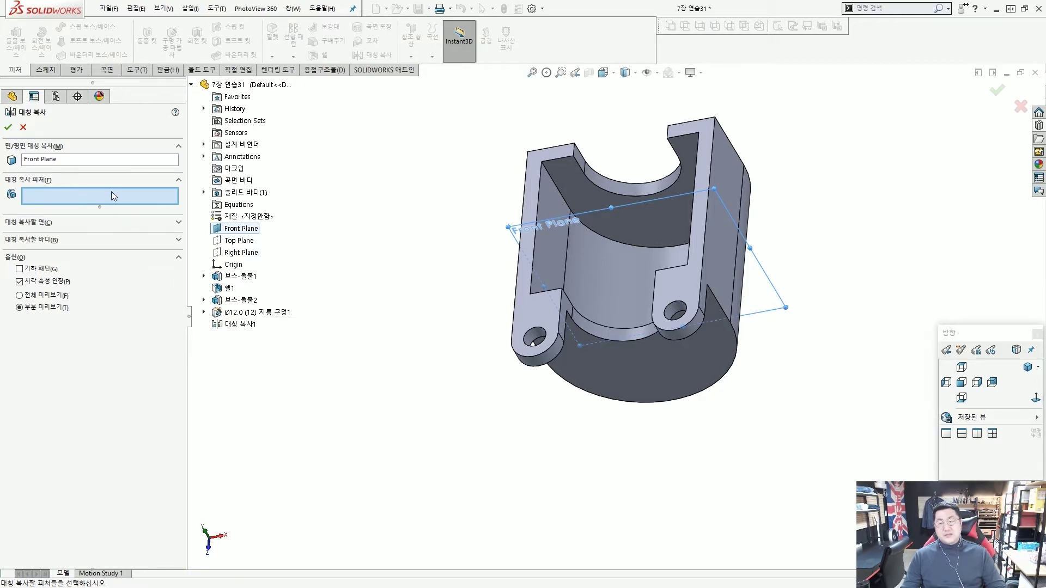
pyautogui.click(234, 324)
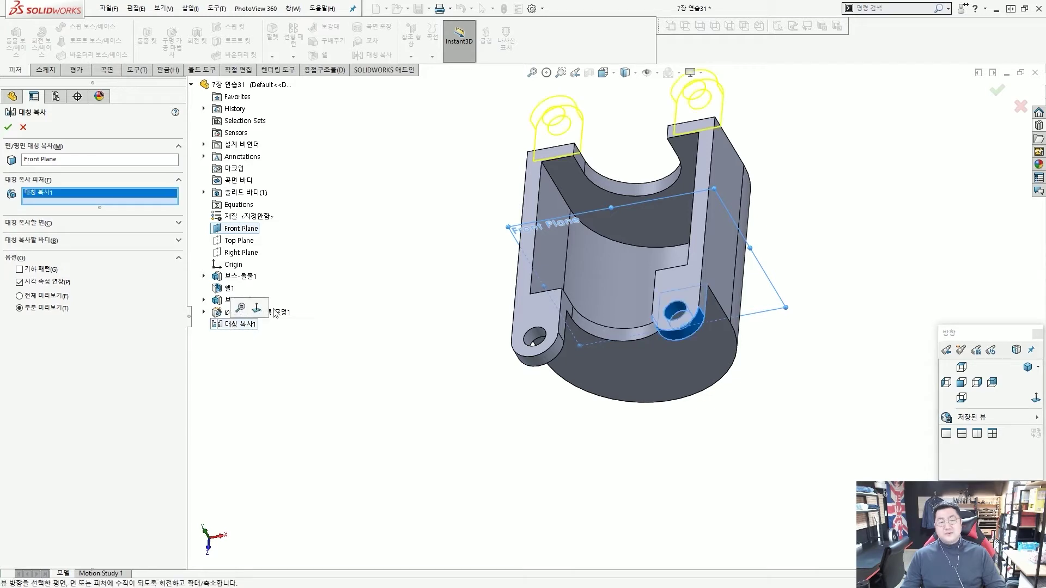
pyautogui.click(8, 127)
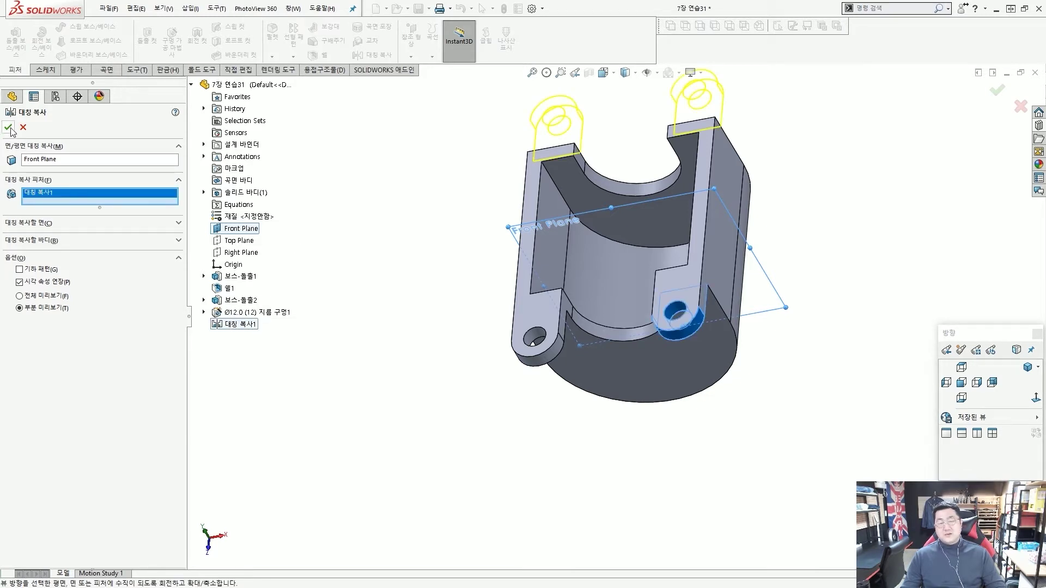
pyautogui.click(397, 159)
pyautogui.moveTo(396, 160); pyautogui.dragTo(405, 264, button='middle')
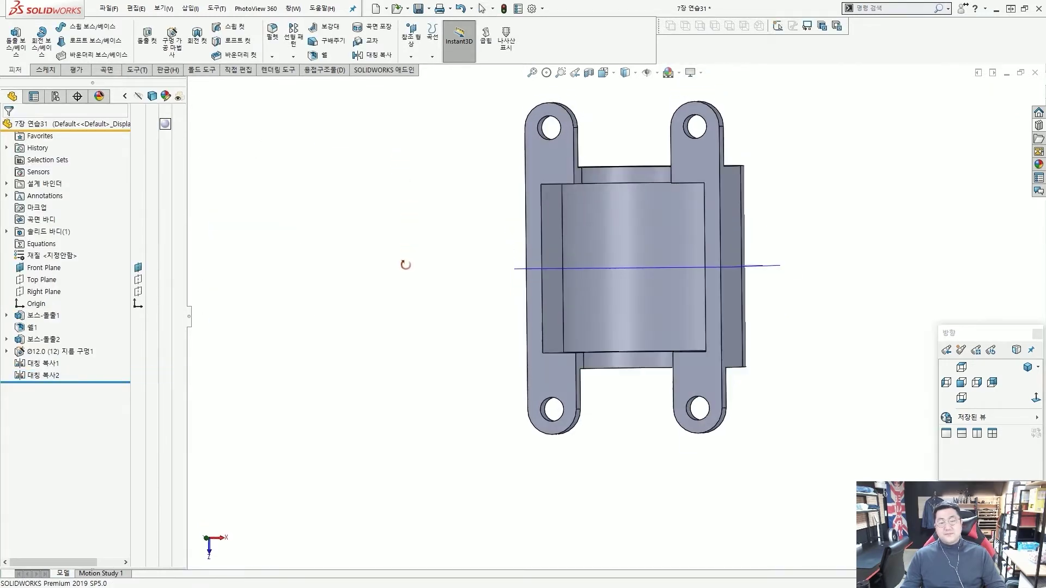
# - Hide the Front Plane from its context toolbar
pyautogui.moveTo(606, 318); pyautogui.dragTo(397, 364, button='middle')
pyautogui.scroll(-2, 714, 273)
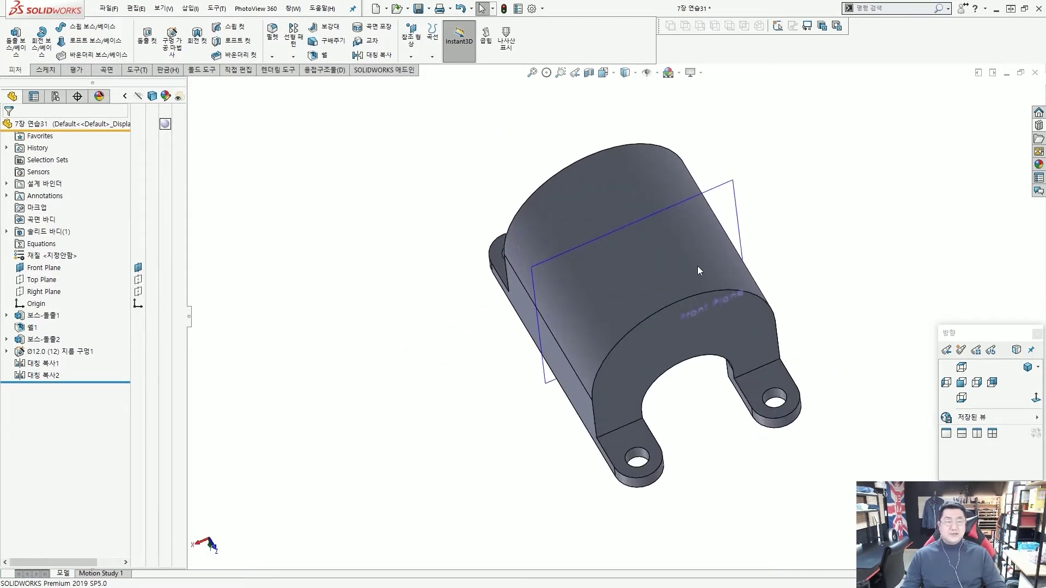
pyautogui.moveTo(699, 314); pyautogui.dragTo(713, 272, button='middle')
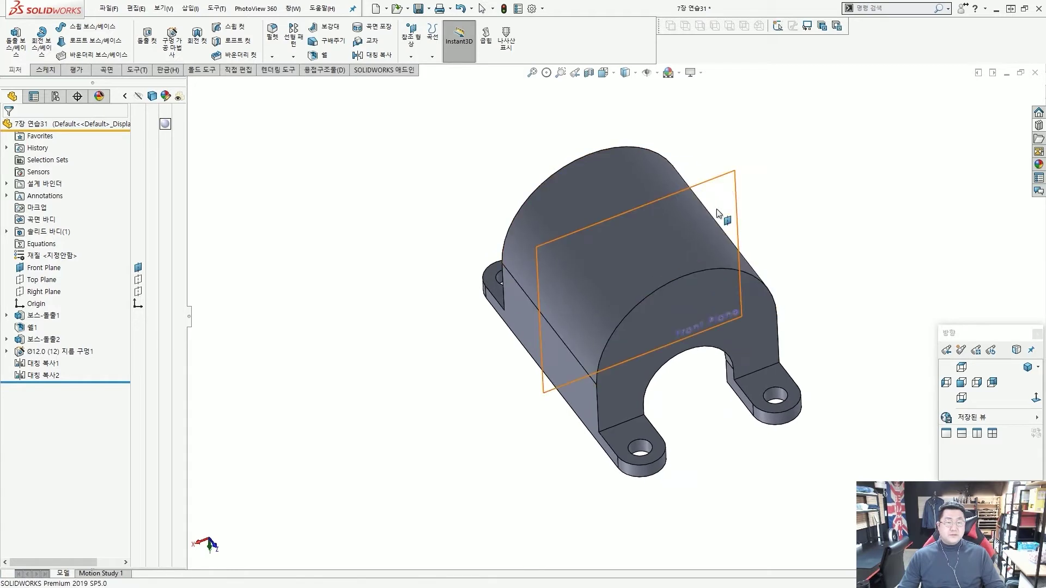
pyautogui.click(734, 187)
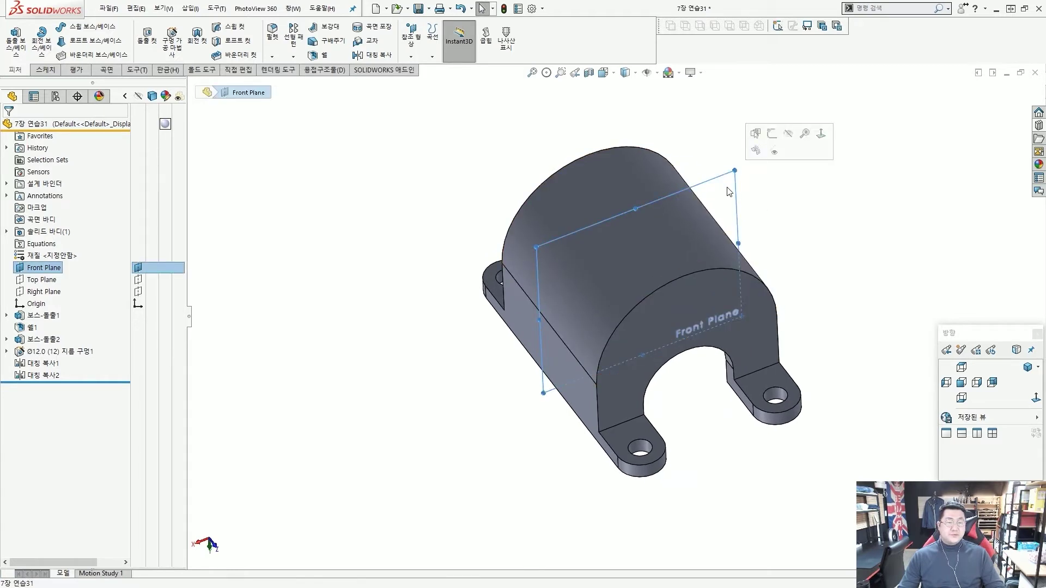
pyautogui.click(788, 134)
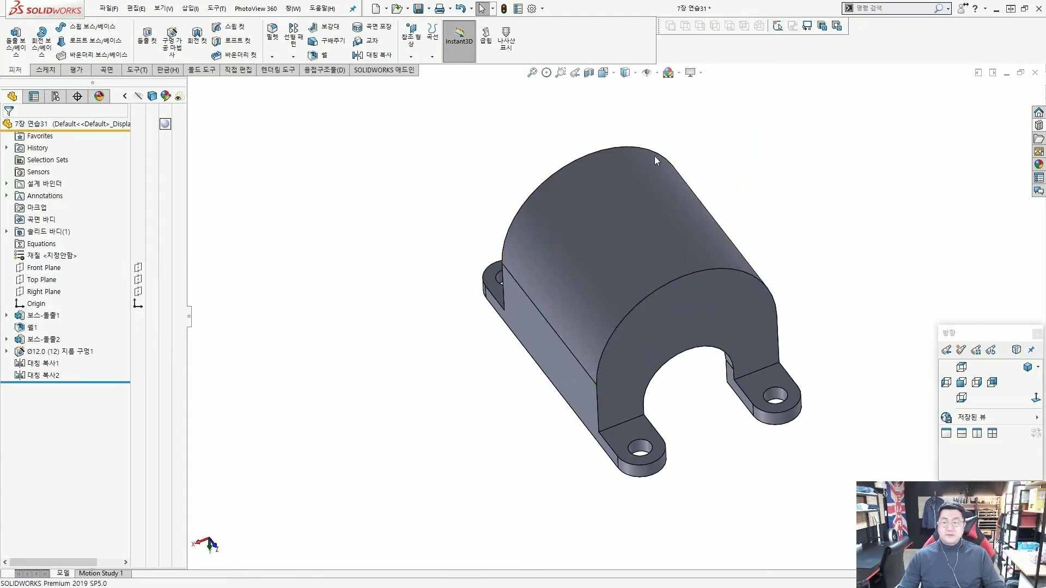
# - Open a new sketch, Sketch5, on the Right Plane
pyautogui.click(42, 292)
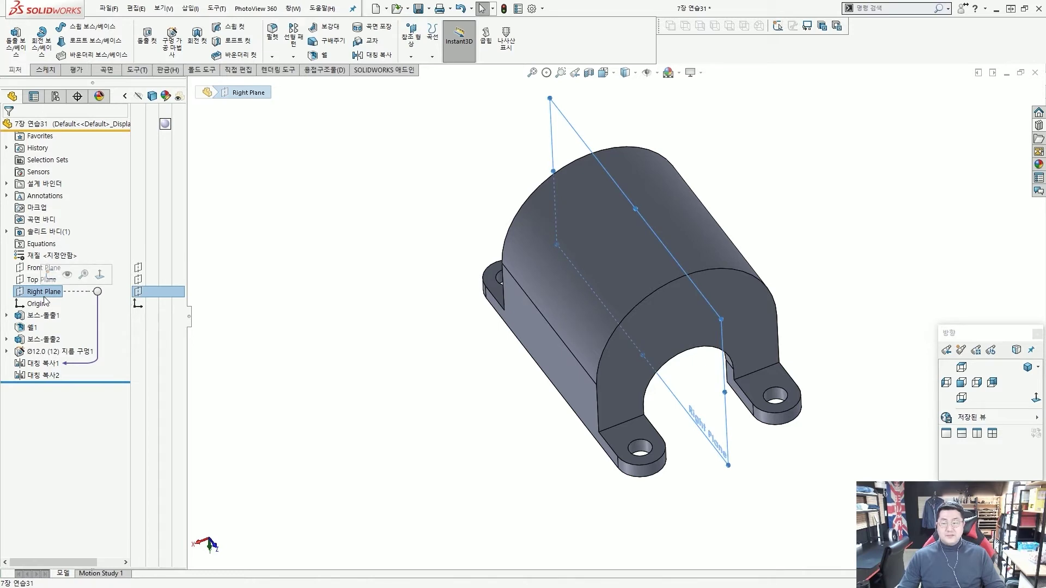
pyautogui.click(207, 287)
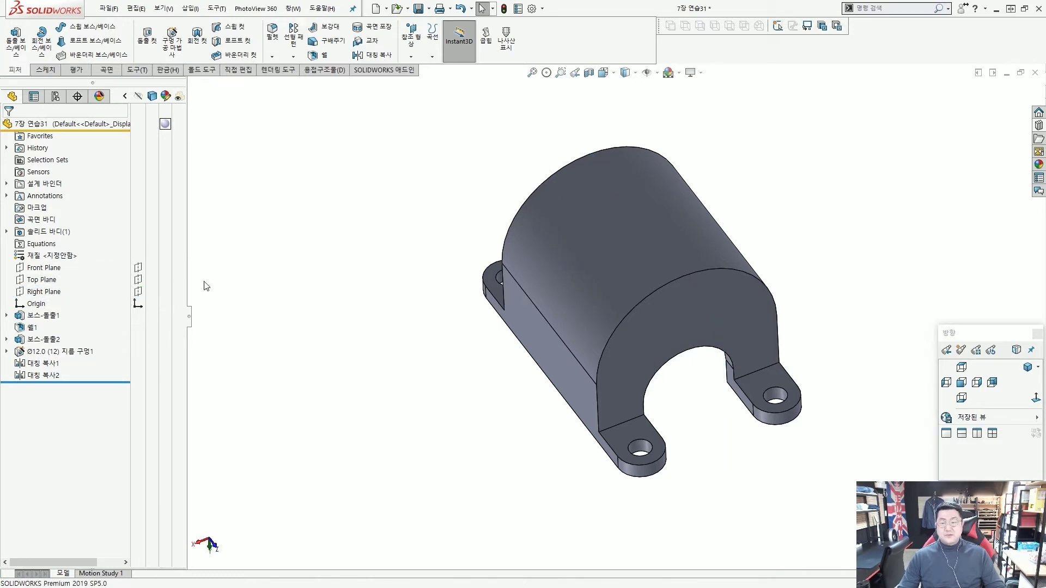
pyautogui.click(40, 293)
pyautogui.click(48, 274)
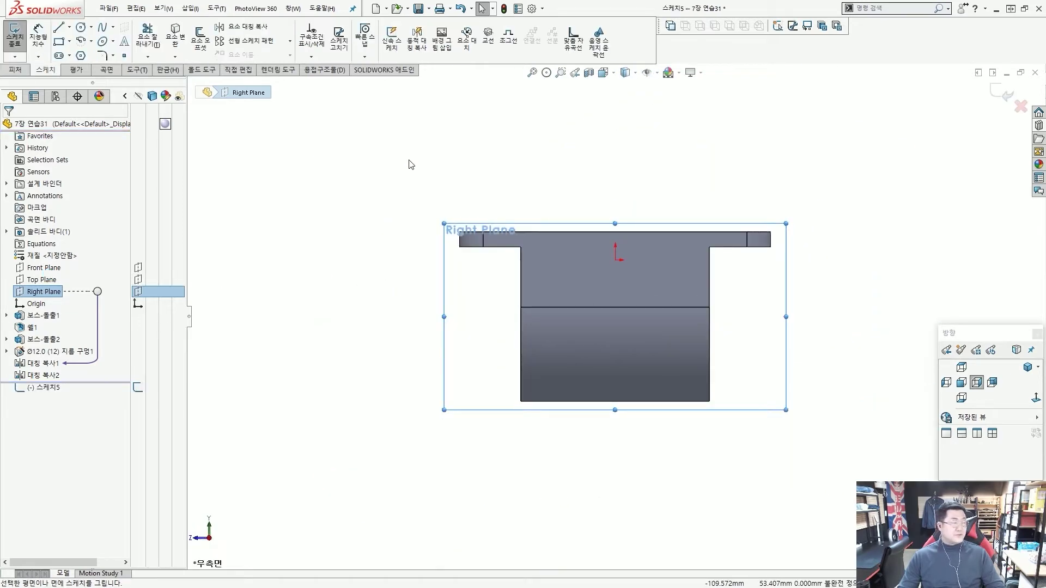
# - Clear the Right Plane selection and pick the Center Rectangle tool
pyautogui.click(405, 165)
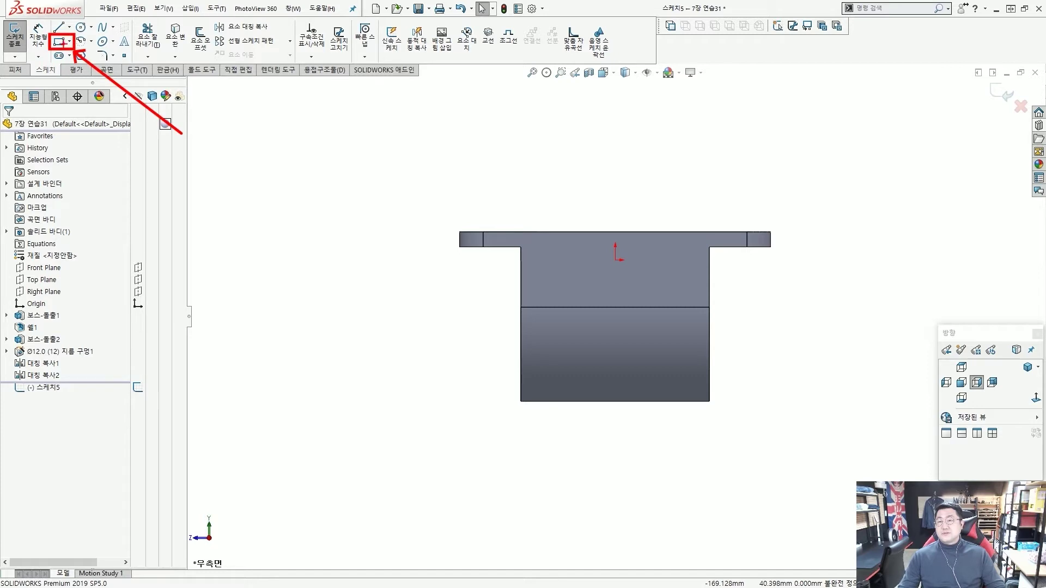
pyautogui.click(60, 42)
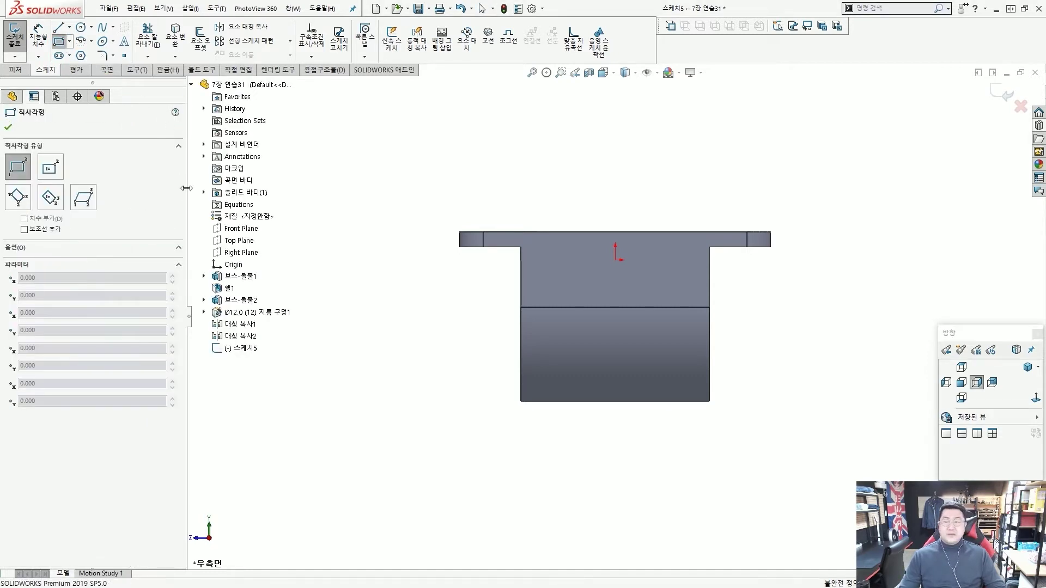
pyautogui.press('Escape')
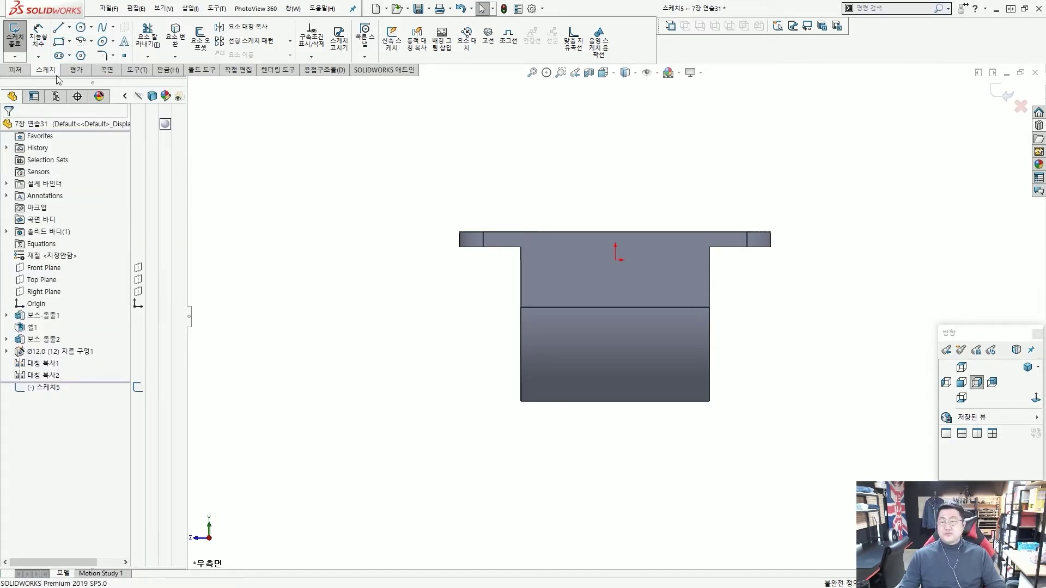
pyautogui.click(60, 44)
pyautogui.click(51, 169)
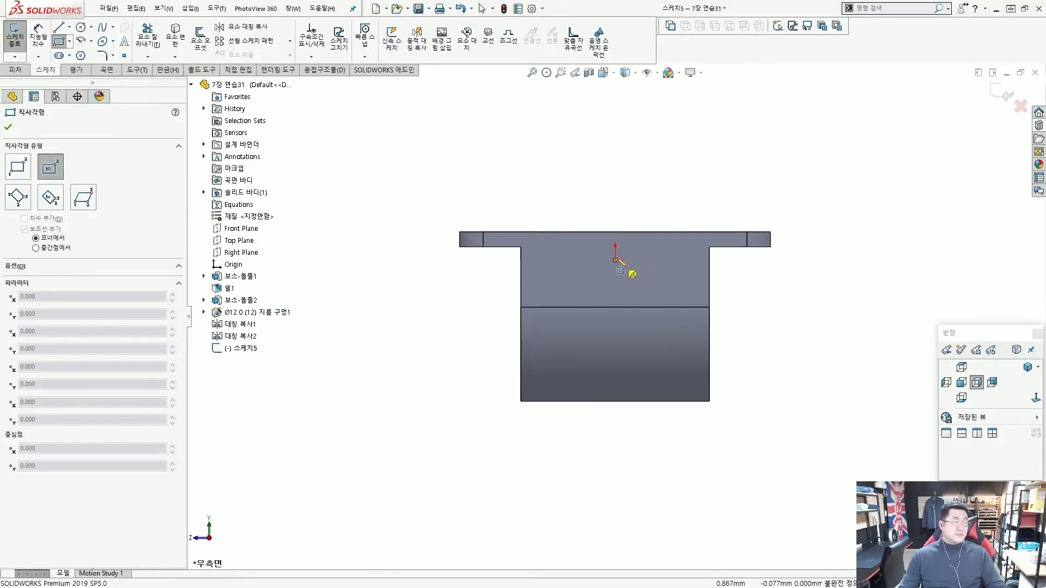
pyautogui.scroll(-3, 629, 270)
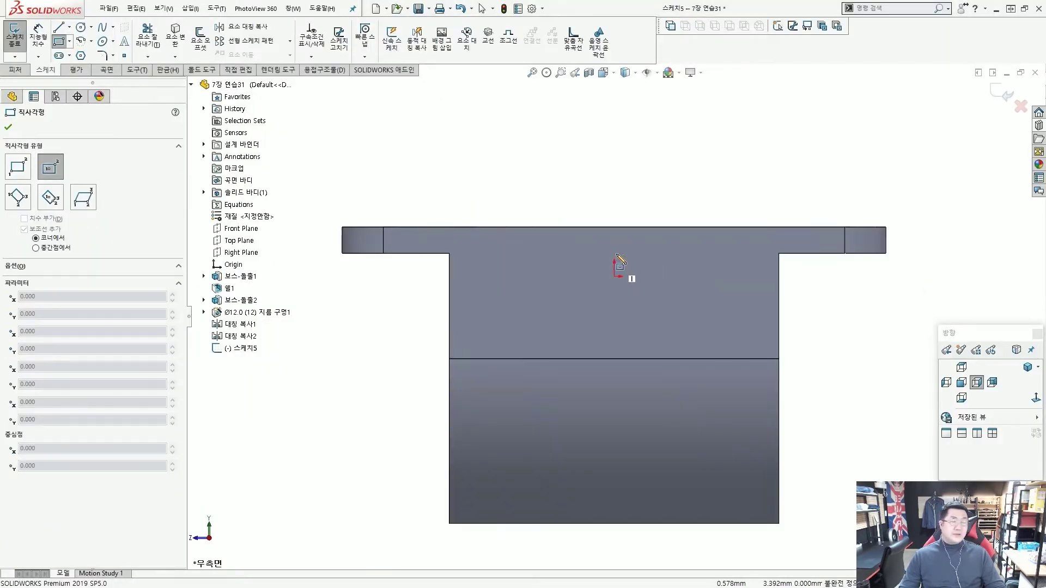
# - Place a center rectangle on the top edge midpoint, 5 mm tall and 30 mm wide
pyautogui.click(613, 227)
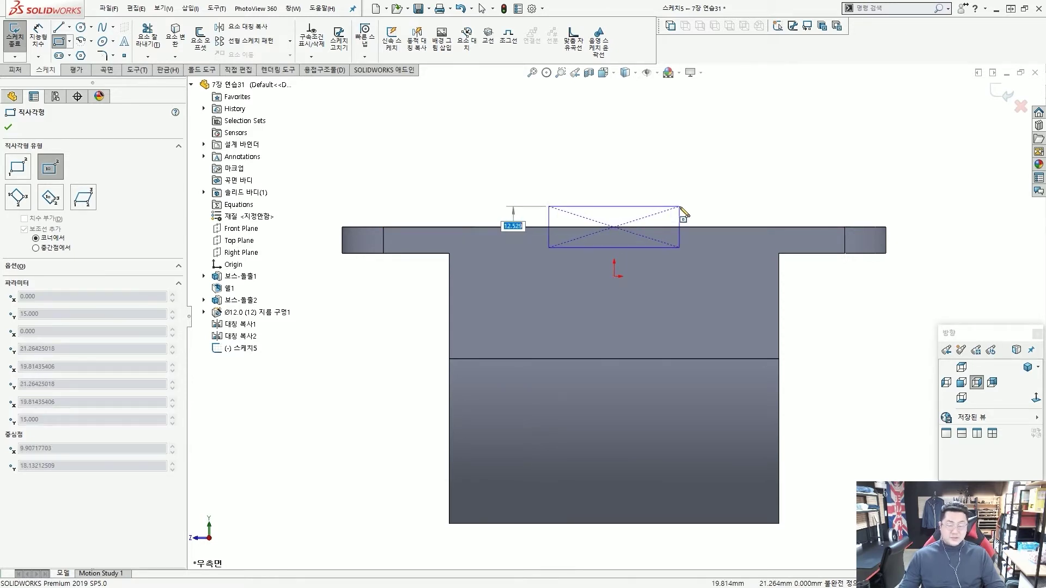
pyautogui.write('5')
pyautogui.press('Tab')
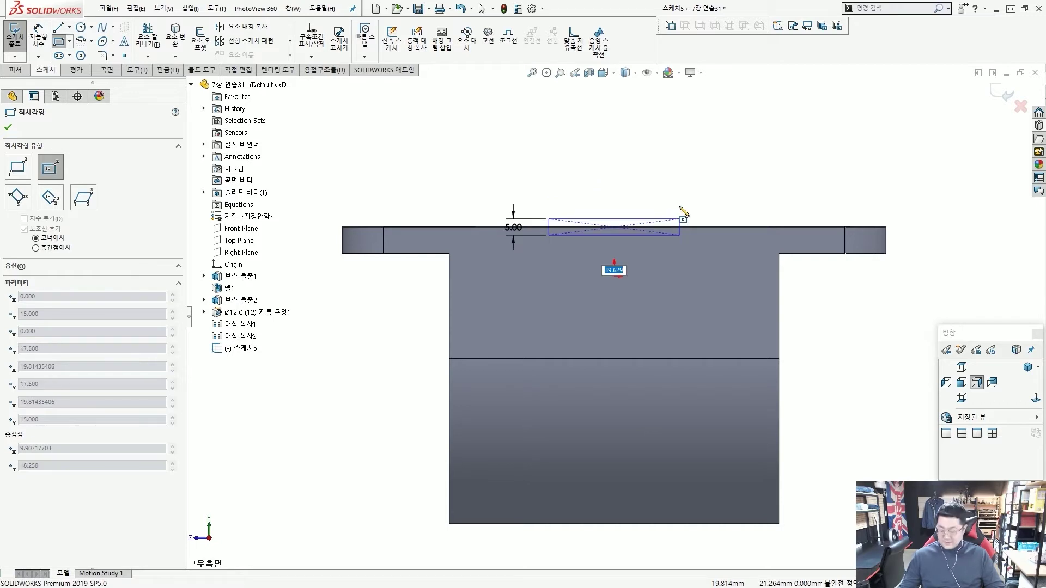
pyautogui.write('30')
pyautogui.press('Return')
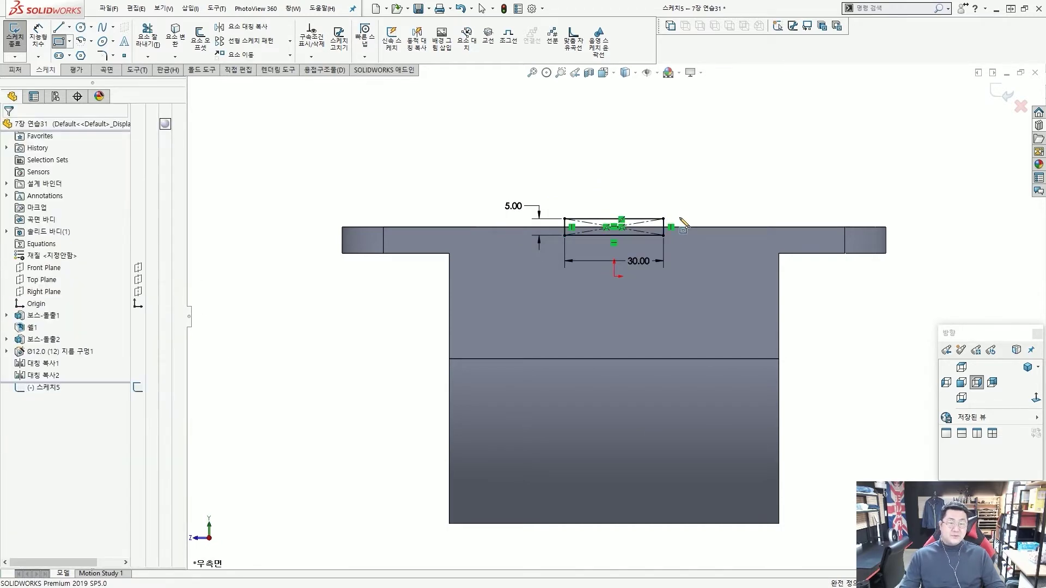
pyautogui.press('Escape')
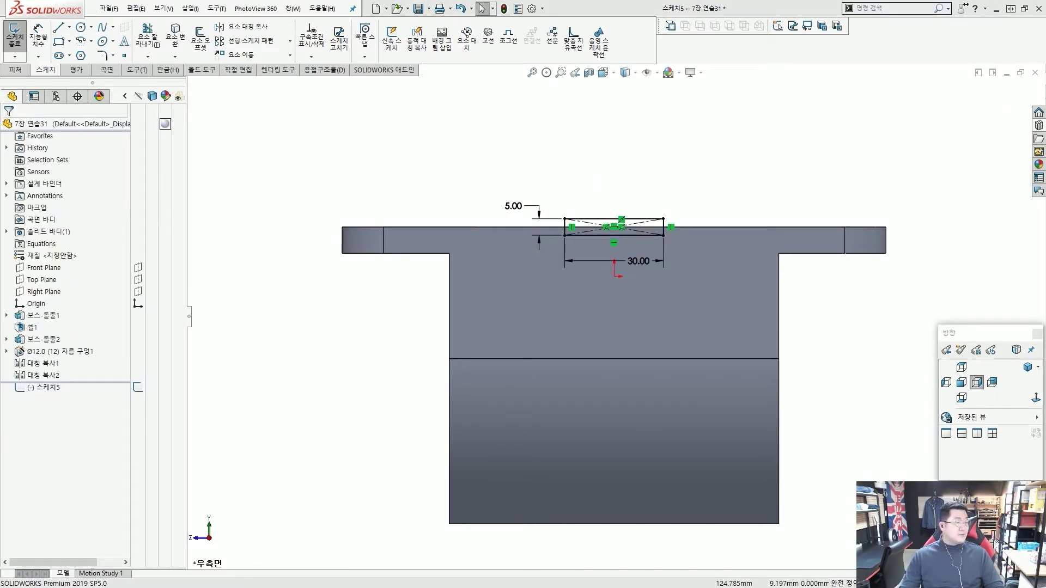
pyautogui.click(16, 69)
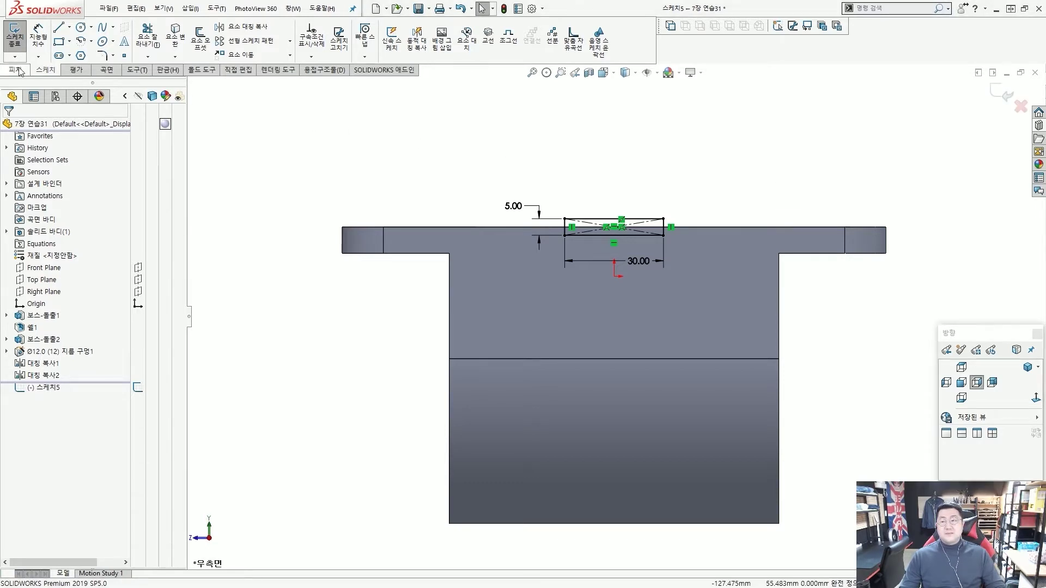
pyautogui.moveTo(135, 20); pyautogui.dragTo(234, 148)
pyautogui.press('Escape')
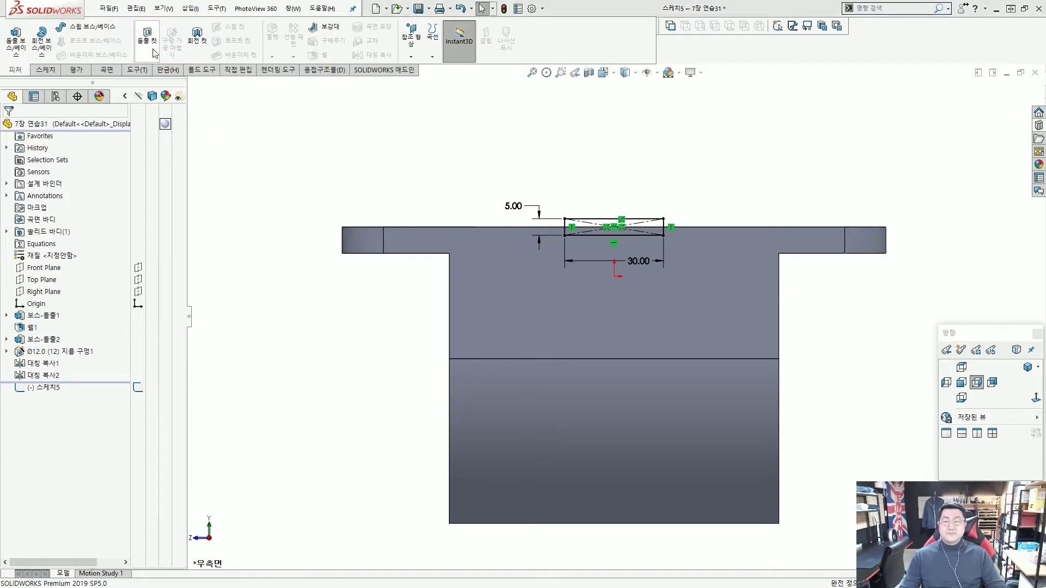
# - Extrude-cut the rectangle Through All to slice a slot along the bracket's top
pyautogui.click(147, 37)
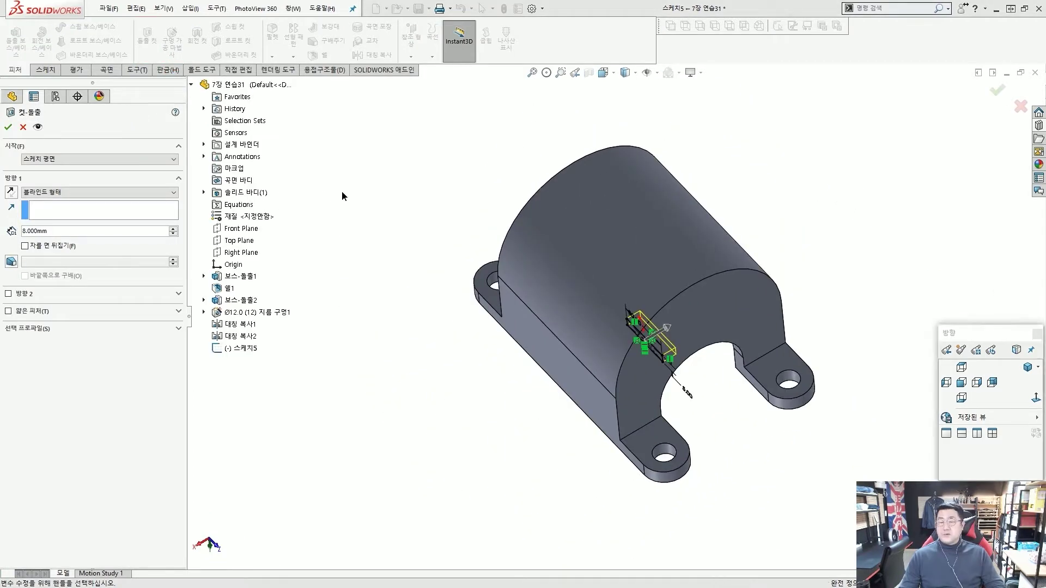
pyautogui.rightClick(359, 191)
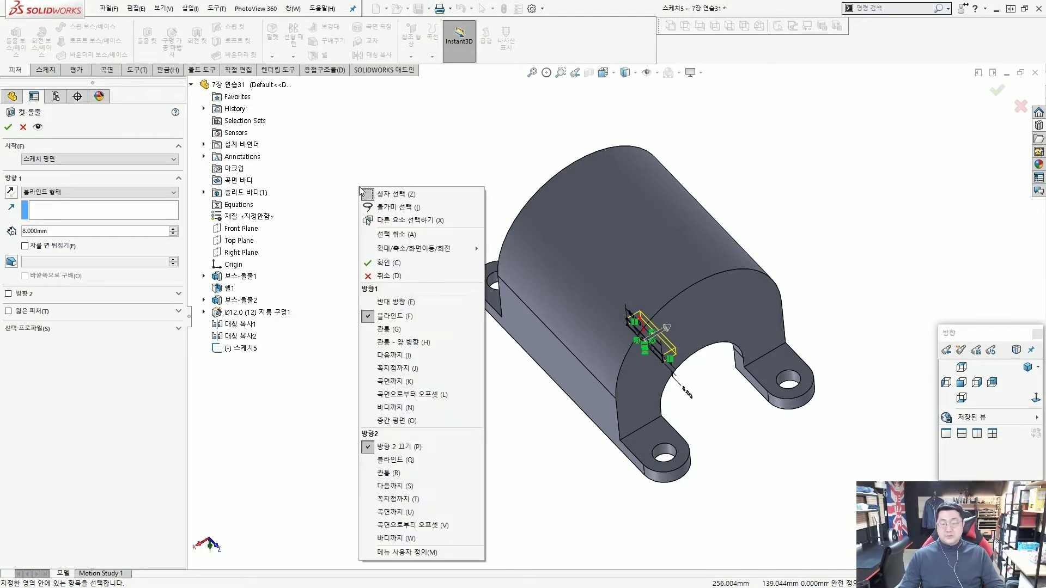
pyautogui.press('g')
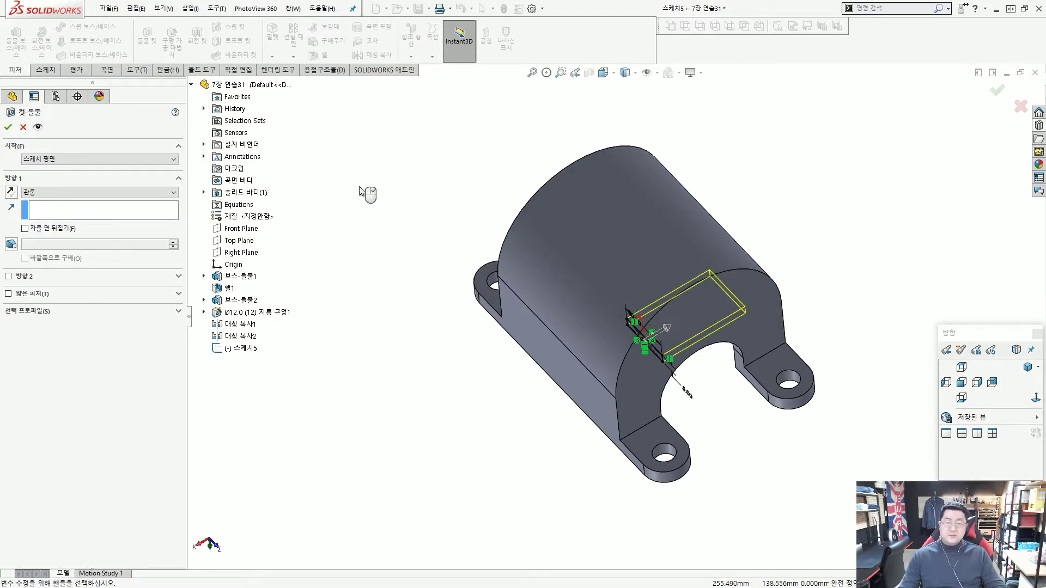
pyautogui.rightClick(358, 191)
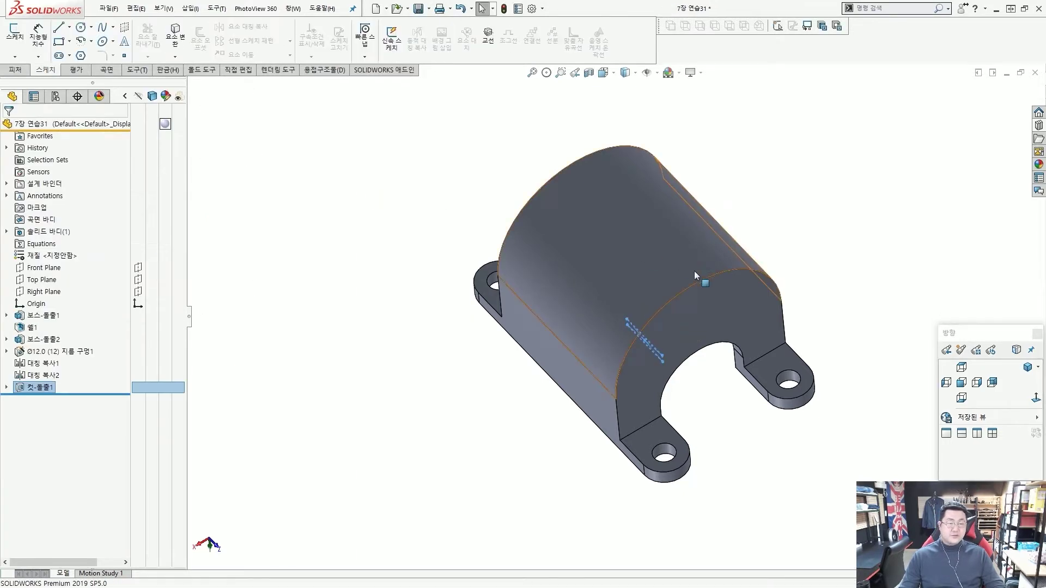
pyautogui.moveTo(358, 194); pyautogui.dragTo(670, 287, button='middle')
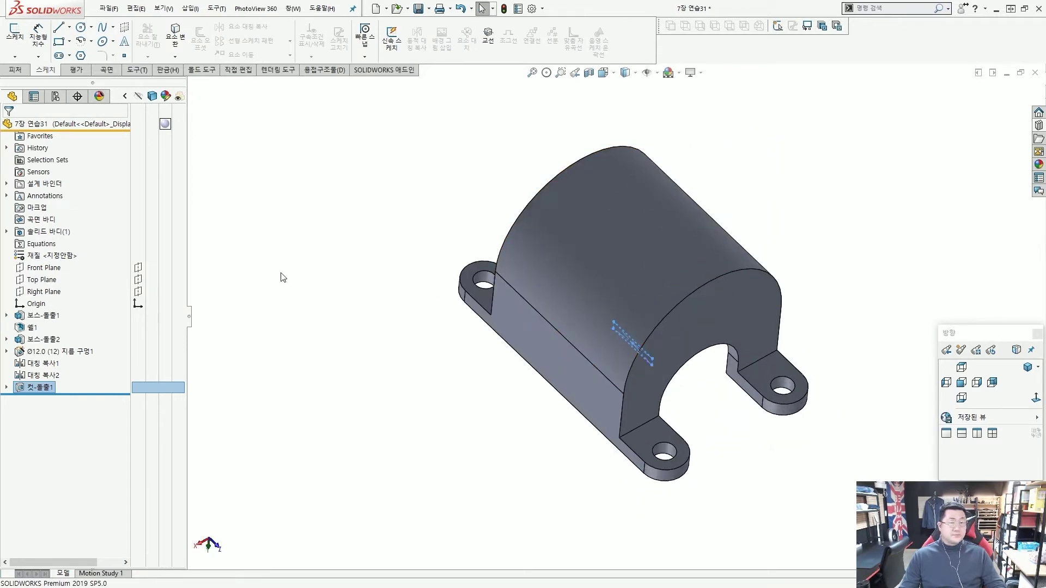
# - Start a Constant Size fillet with a 3 mm radius
pyautogui.click(26, 71)
pyautogui.keyDown('ctrl'); pyautogui.moveTo(260, 14); pyautogui.dragTo(284, 62); pyautogui.keyUp('ctrl')
pyautogui.keyDown('ctrl'); pyautogui.keyDown('shift'); pyautogui.moveTo(334, 133); pyautogui.dragTo(278, 50); pyautogui.keyUp('shift'); pyautogui.keyUp('ctrl')
pyautogui.press('Escape')
pyautogui.click(273, 38)
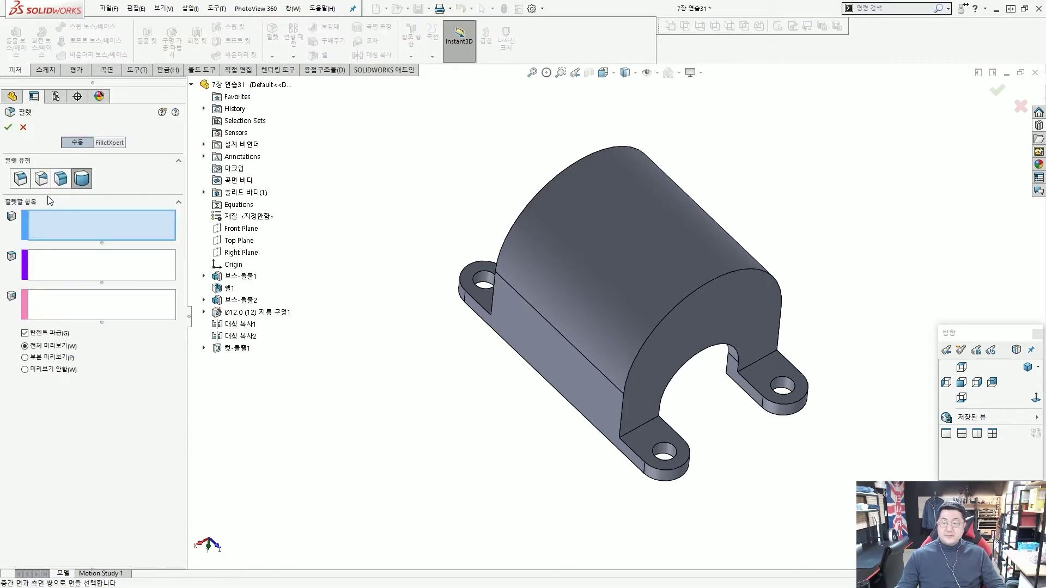
pyautogui.moveTo(58, 130); pyautogui.dragTo(93, 150)
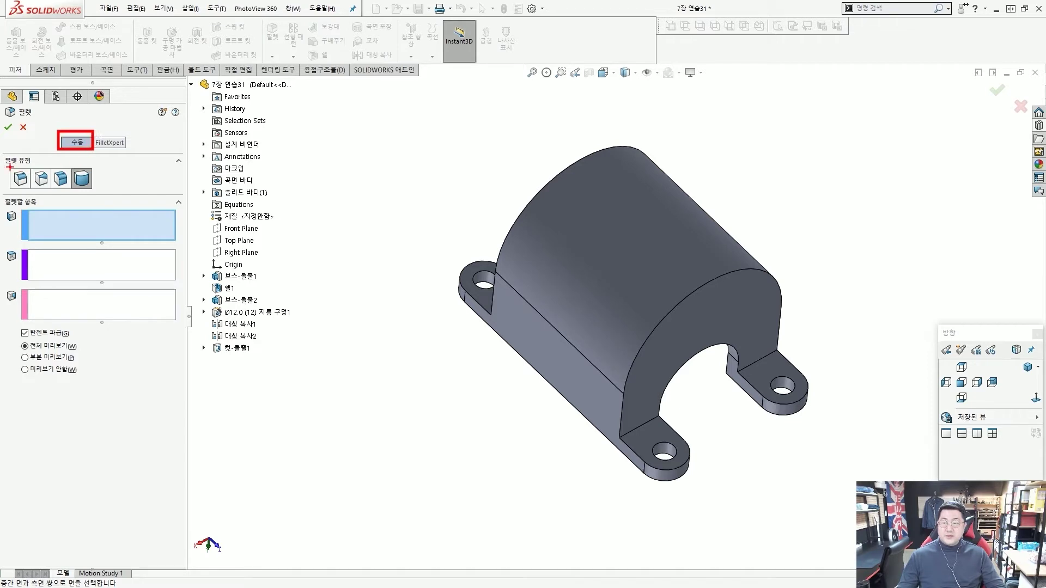
pyautogui.moveTo(5, 161); pyautogui.dragTo(28, 189)
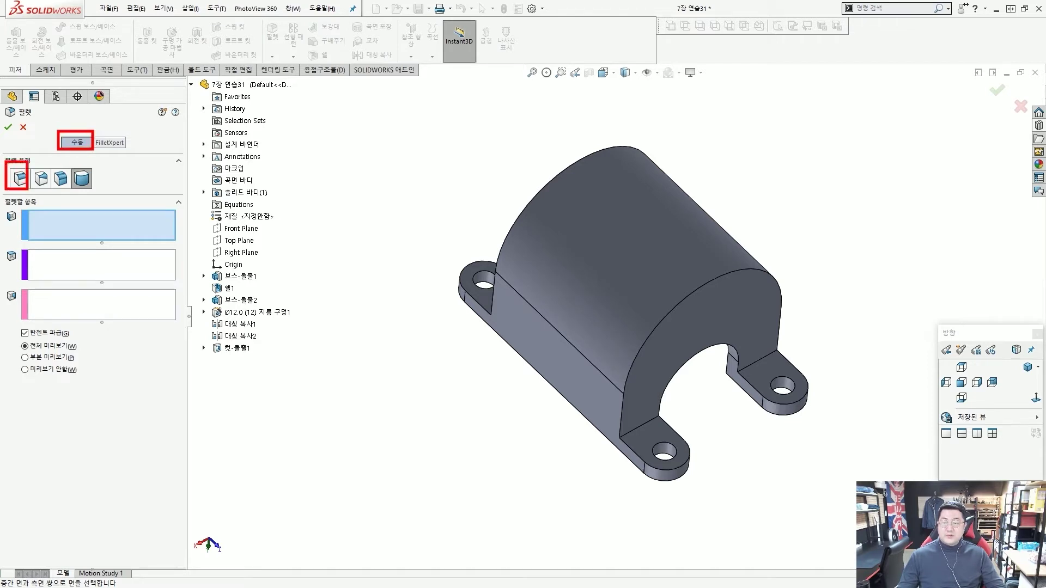
pyautogui.press('Escape')
pyautogui.click(20, 179)
pyautogui.hotkey('ctrl', '2')
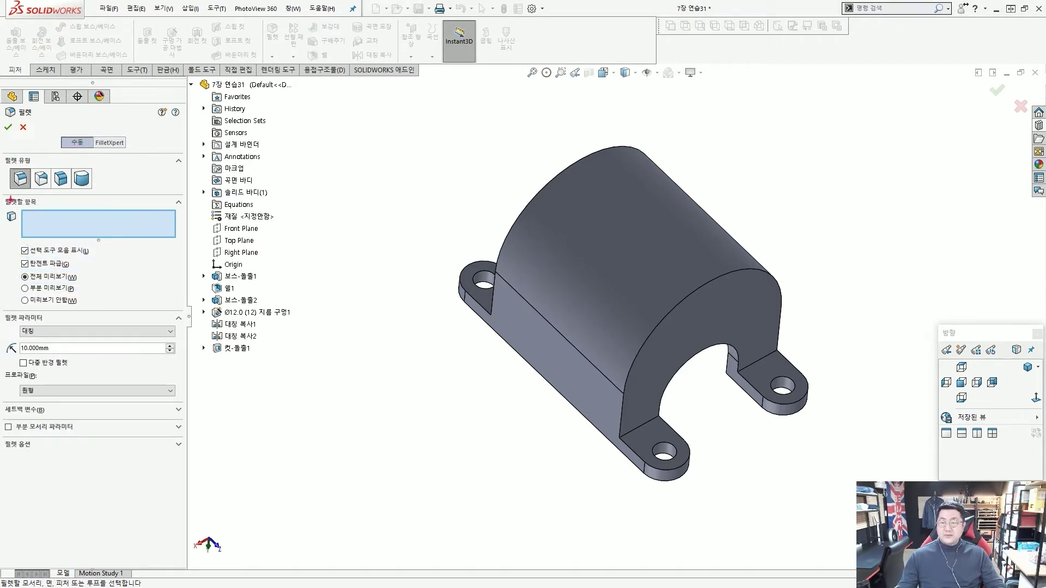
pyautogui.moveTo(5, 162); pyautogui.dragTo(26, 190)
pyautogui.moveTo(54, 130); pyautogui.dragTo(103, 158)
pyautogui.press('Escape')
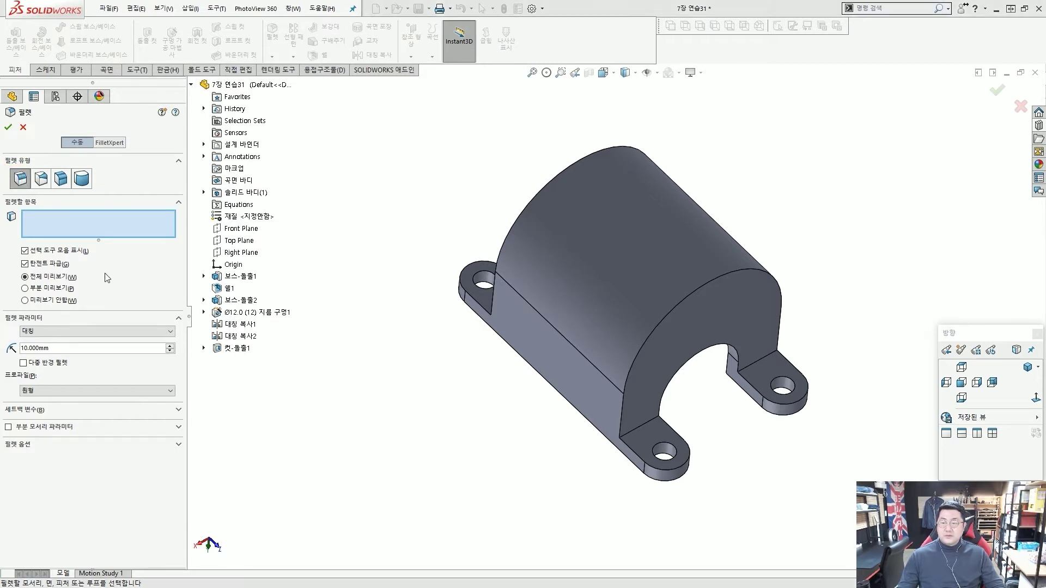
pyautogui.click(55, 348)
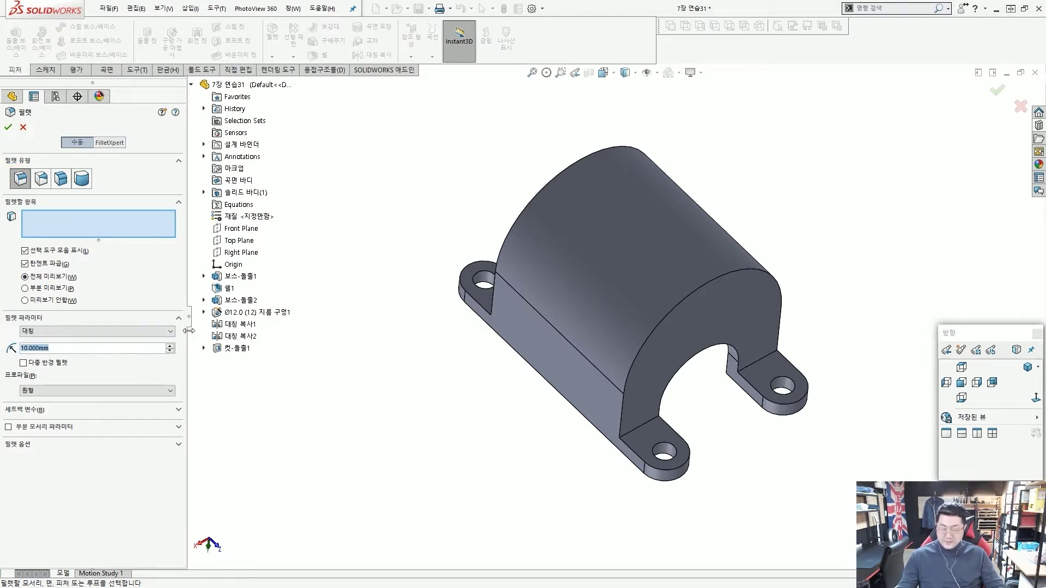
pyautogui.write('3')
# - Select the four tab-to-cylinder edges on both sides and confirm the fillet
pyautogui.moveTo(351, 252); pyautogui.dragTo(387, 337, button='middle')
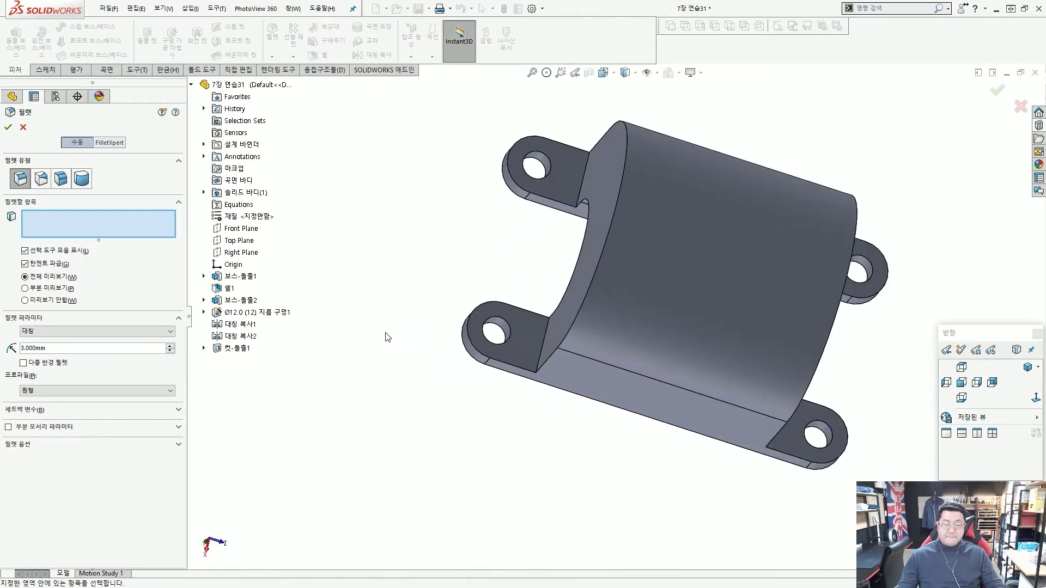
pyautogui.moveTo(413, 362); pyautogui.dragTo(493, 348)
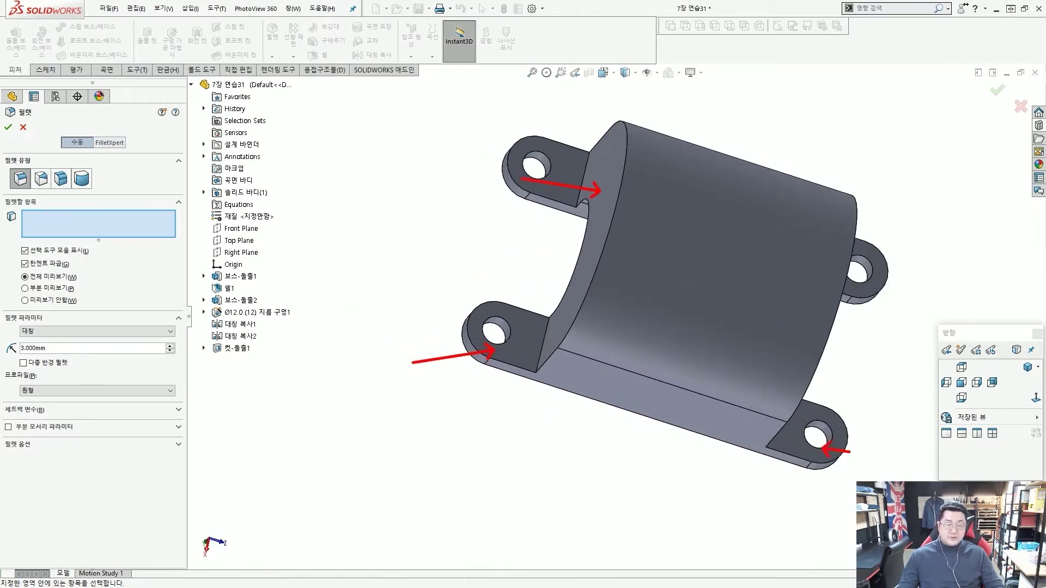
pyautogui.moveTo(910, 266); pyautogui.dragTo(846, 266)
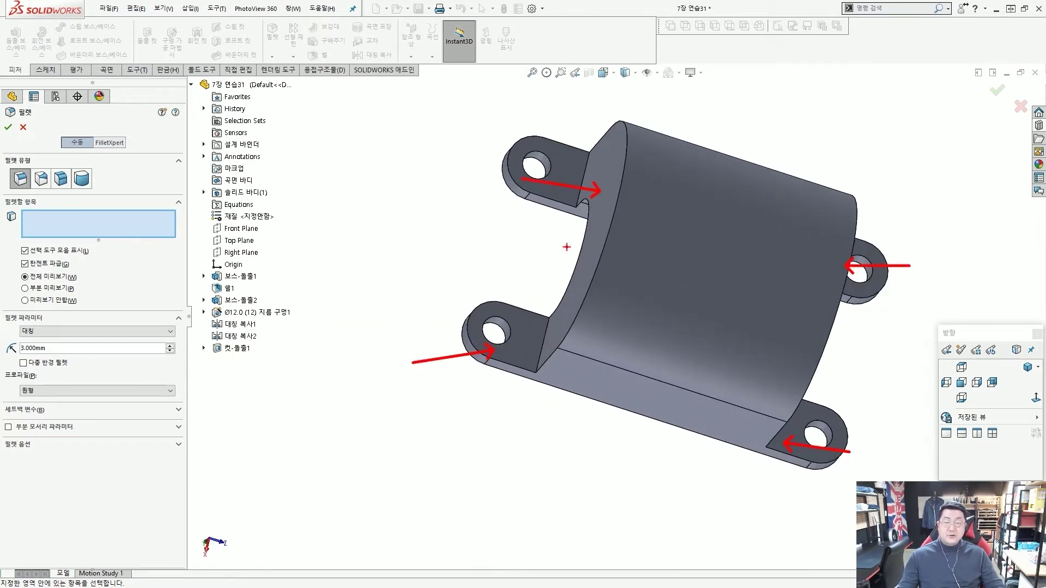
pyautogui.press('Escape')
pyautogui.moveTo(552, 233); pyautogui.dragTo(564, 232, button='middle')
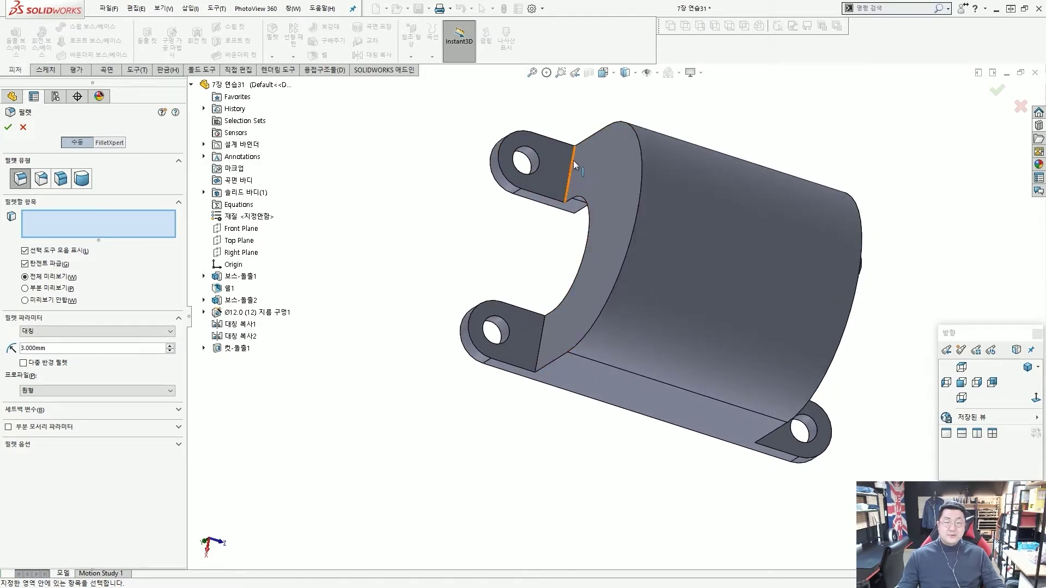
pyautogui.click(573, 160)
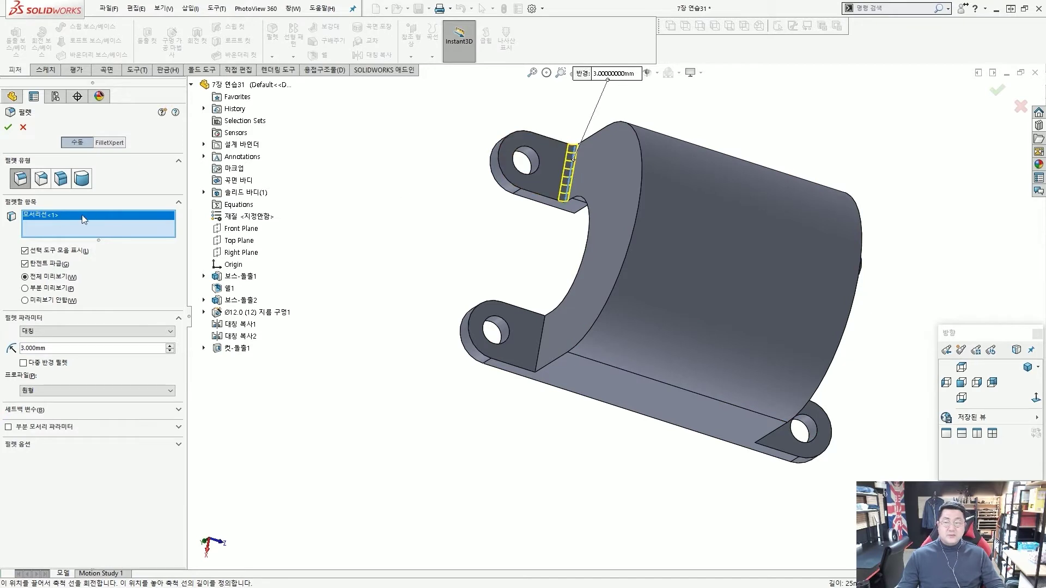
pyautogui.press('Delete')
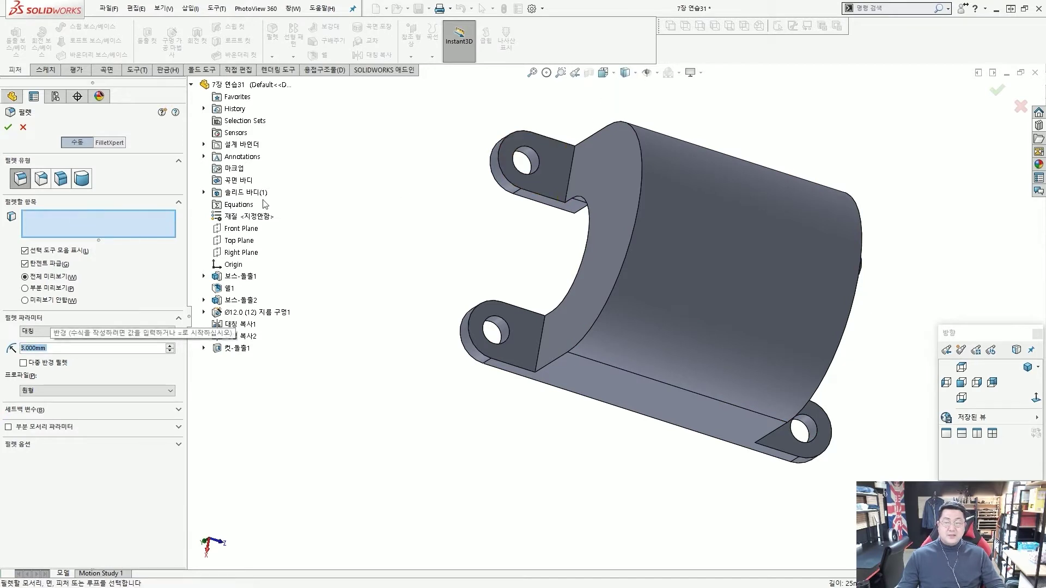
pyautogui.click(571, 159)
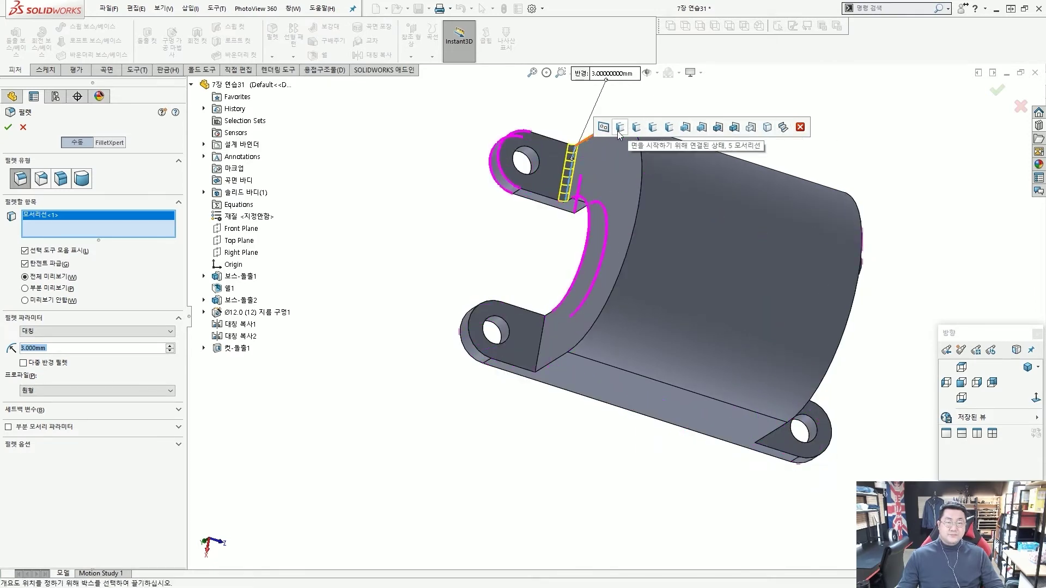
pyautogui.click(538, 349)
pyautogui.moveTo(537, 350); pyautogui.dragTo(730, 370, button='middle')
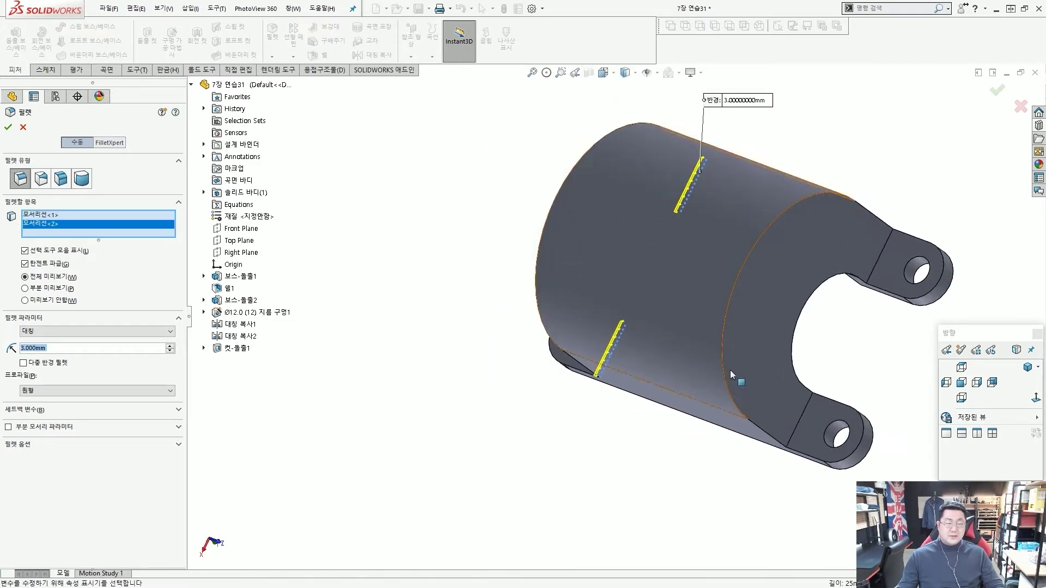
pyautogui.click(802, 411)
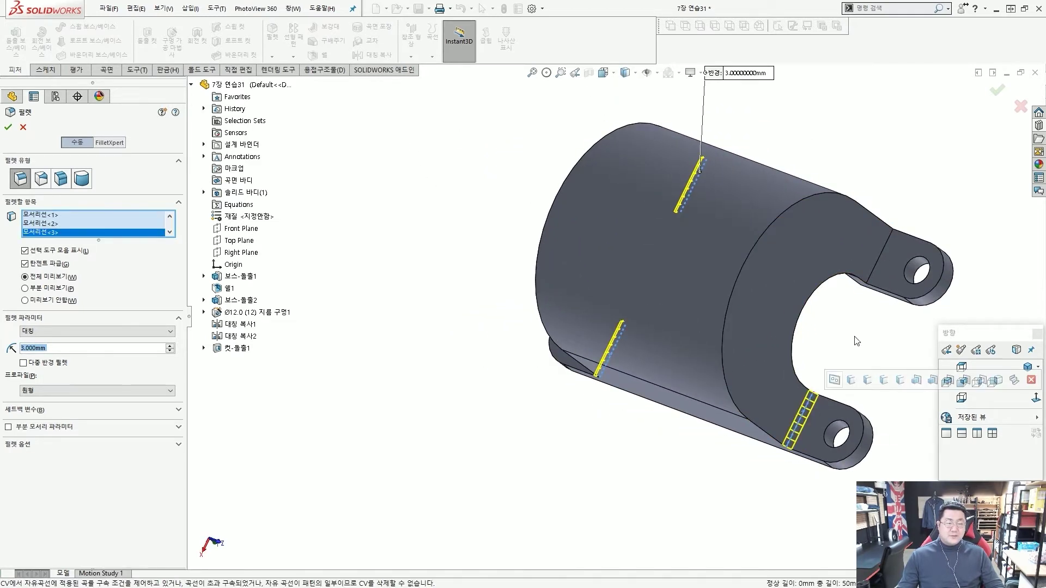
pyautogui.click(880, 258)
pyautogui.moveTo(880, 258); pyautogui.dragTo(331, 209, button='middle')
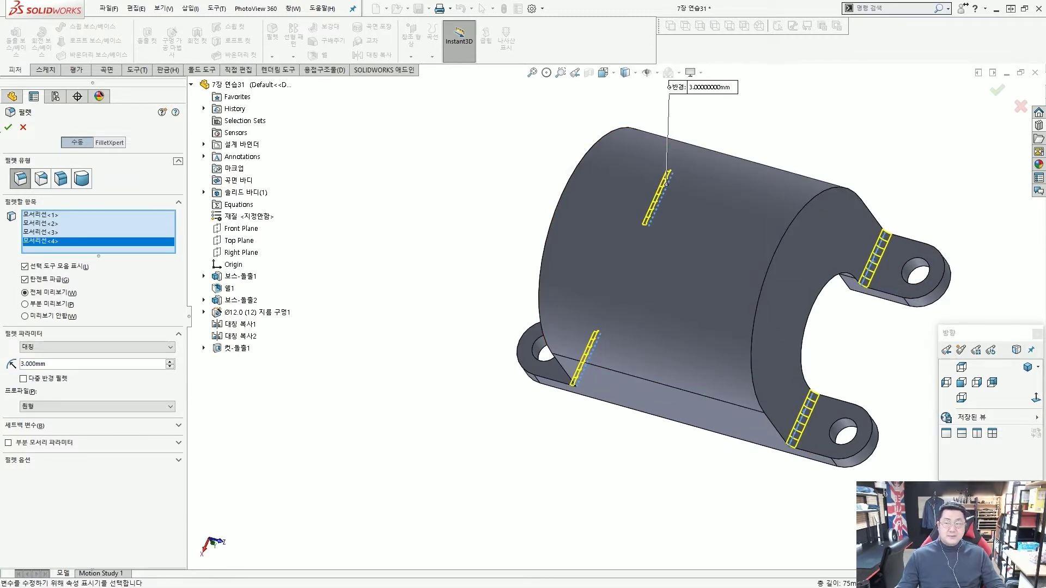
pyautogui.click(9, 127)
pyautogui.moveTo(396, 224); pyautogui.dragTo(444, 254, button='middle')
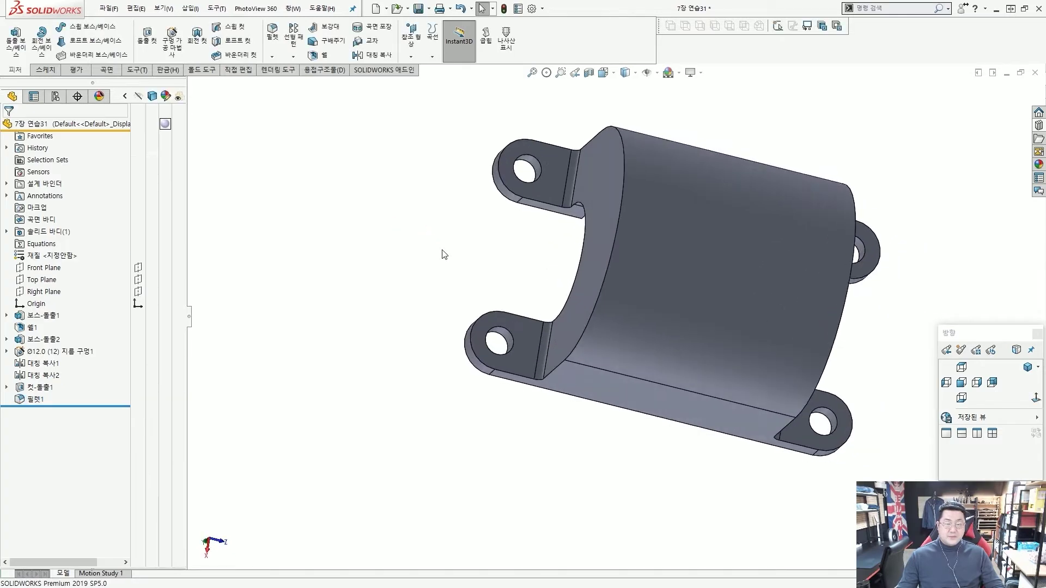
# - Add a second 3 mm fillet on the outer edge chains at both bracket ends
pyautogui.press('Return')
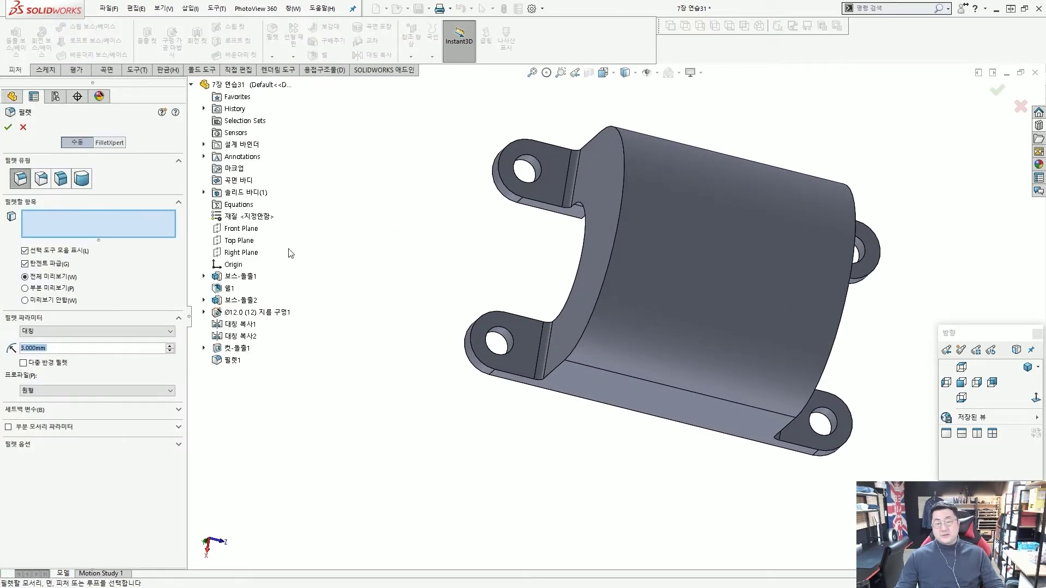
pyautogui.moveTo(303, 259); pyautogui.dragTo(392, 270, button='middle')
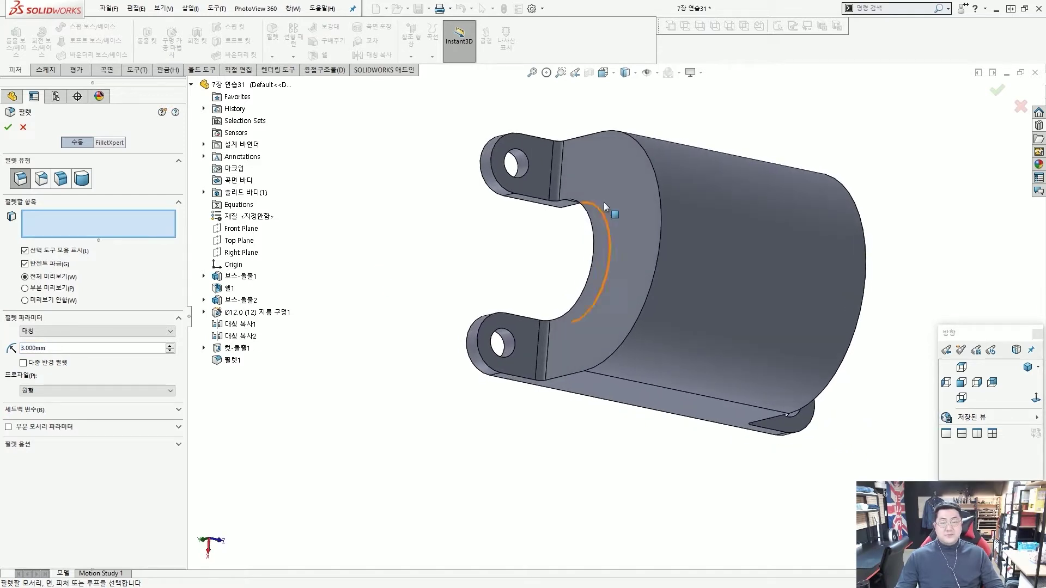
pyautogui.click(652, 170)
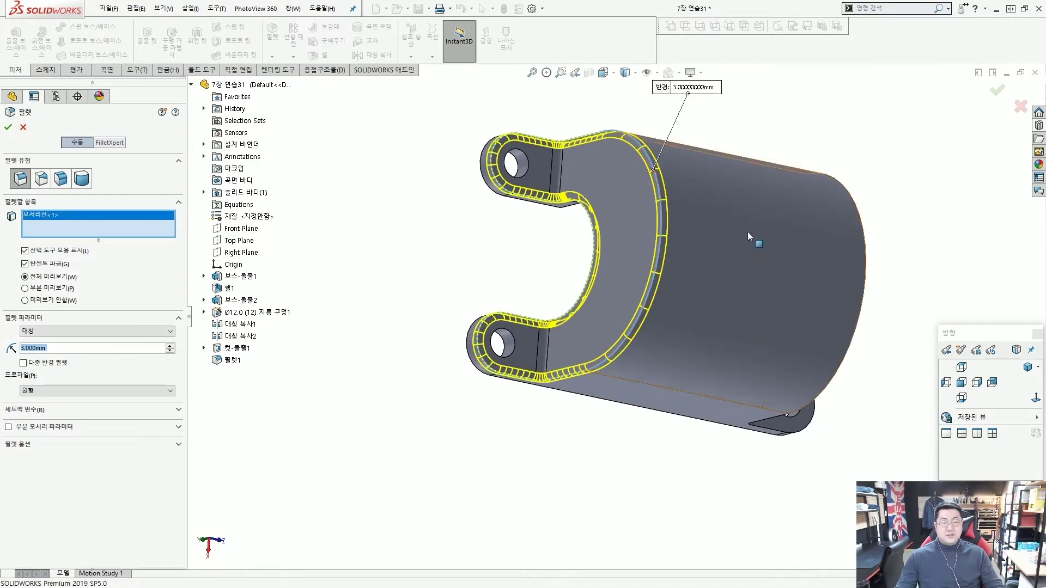
pyautogui.moveTo(747, 231); pyautogui.dragTo(701, 226, button='middle')
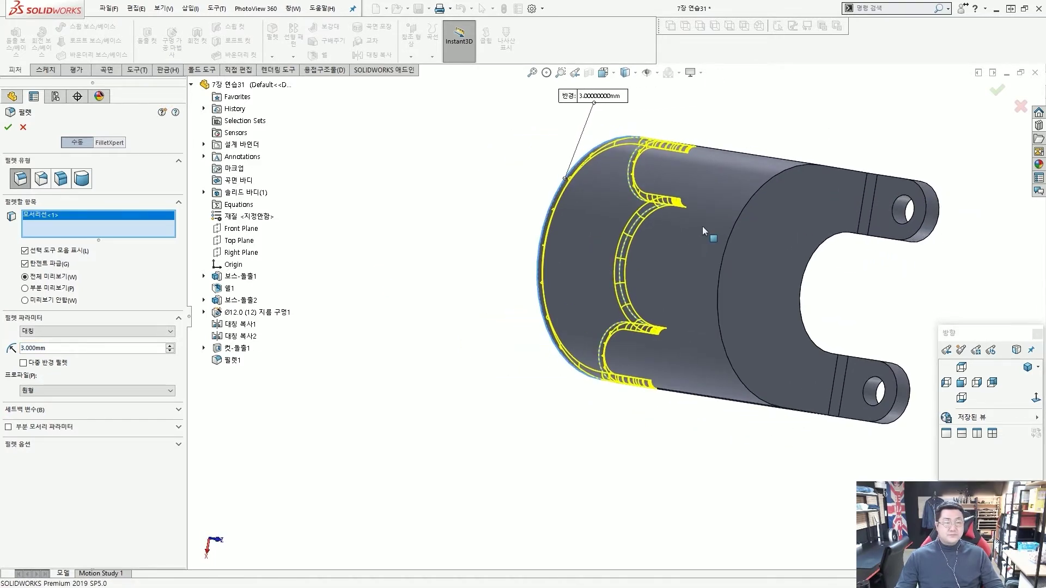
pyautogui.click(748, 201)
pyautogui.moveTo(921, 299); pyautogui.dragTo(913, 259, button='middle')
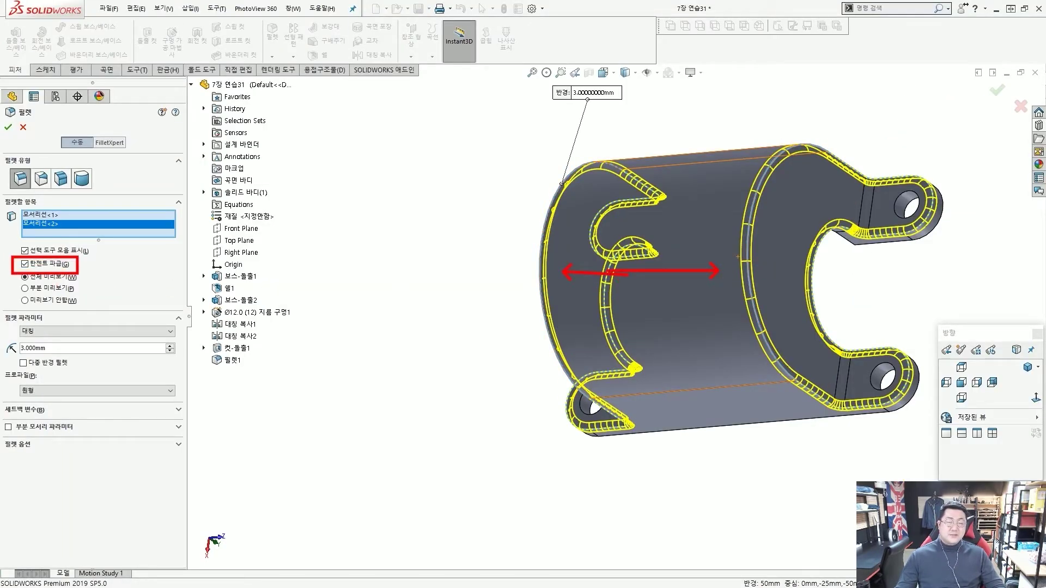
# - Inspect the bracket, clear the selection and show it in Isometric view
pyautogui.moveTo(721, 249)
pyautogui.mouseDown(button='middle')
pyautogui.moveTo(708, 304)
pyautogui.moveTo(775, 222)
pyautogui.moveTo(765, 261)
pyautogui.moveTo(782, 247)
pyautogui.mouseUp(button='middle')
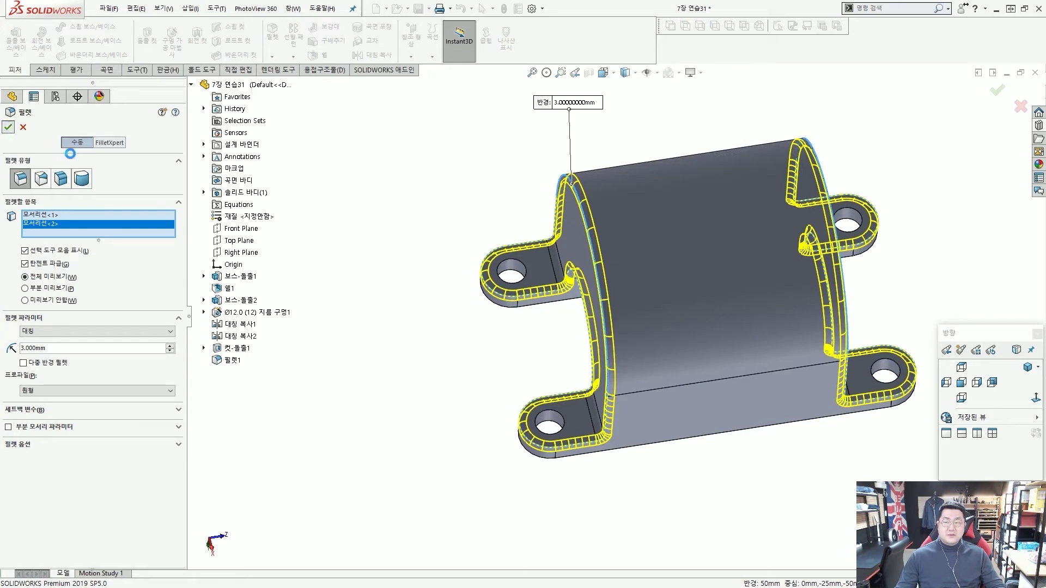
pyautogui.moveTo(545, 282); pyautogui.dragTo(675, 287, button='middle')
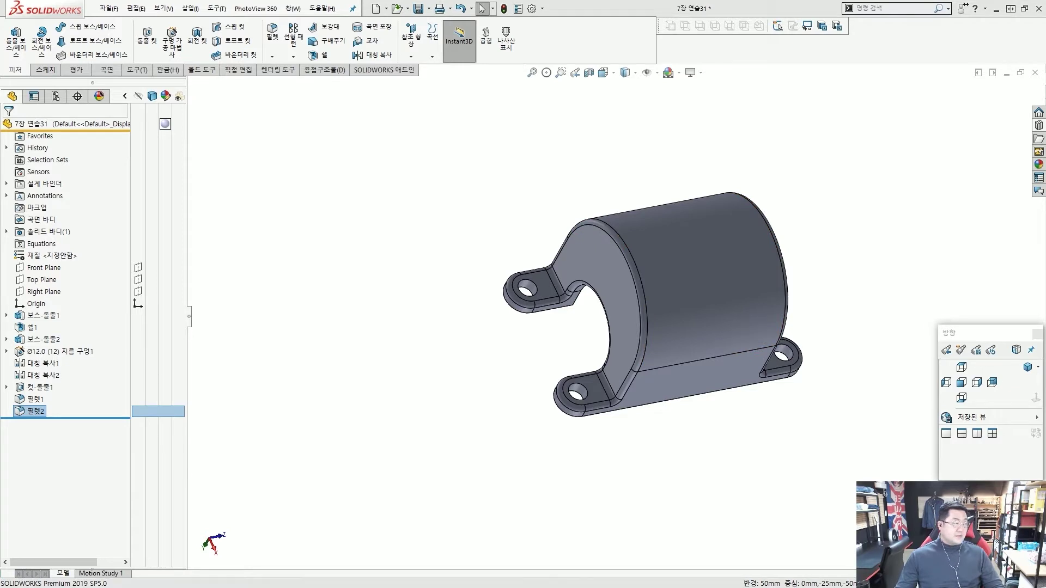
pyautogui.click(290, 247)
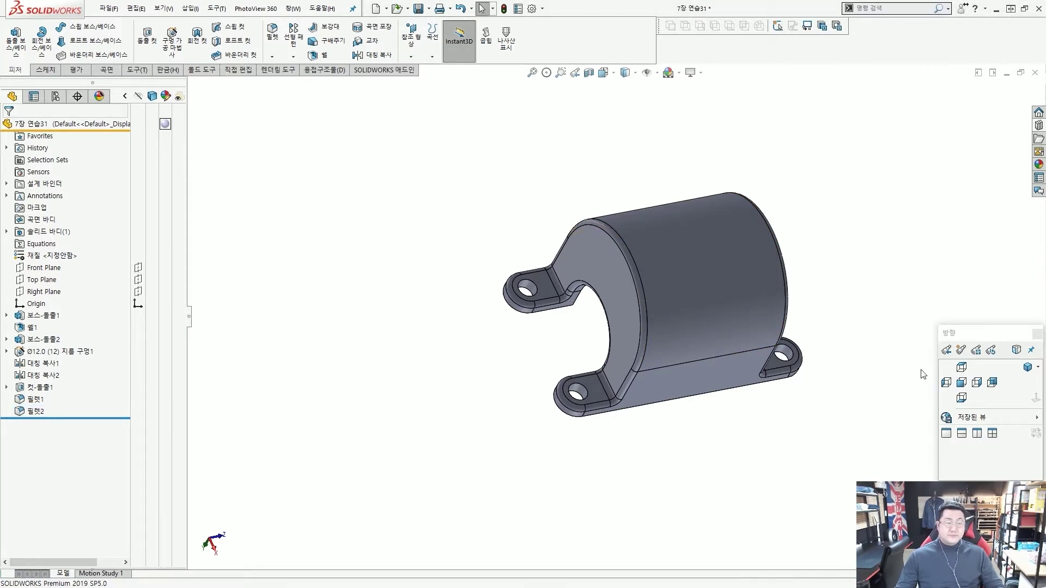
pyautogui.click(1028, 368)
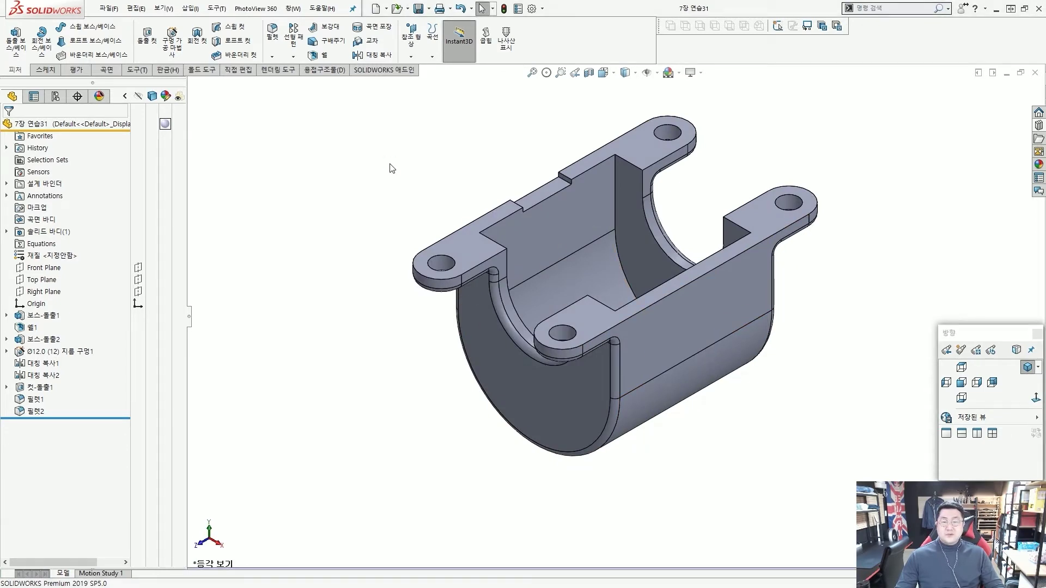
# - Close the bracket and create a new blank part
pyautogui.click(1035, 73)
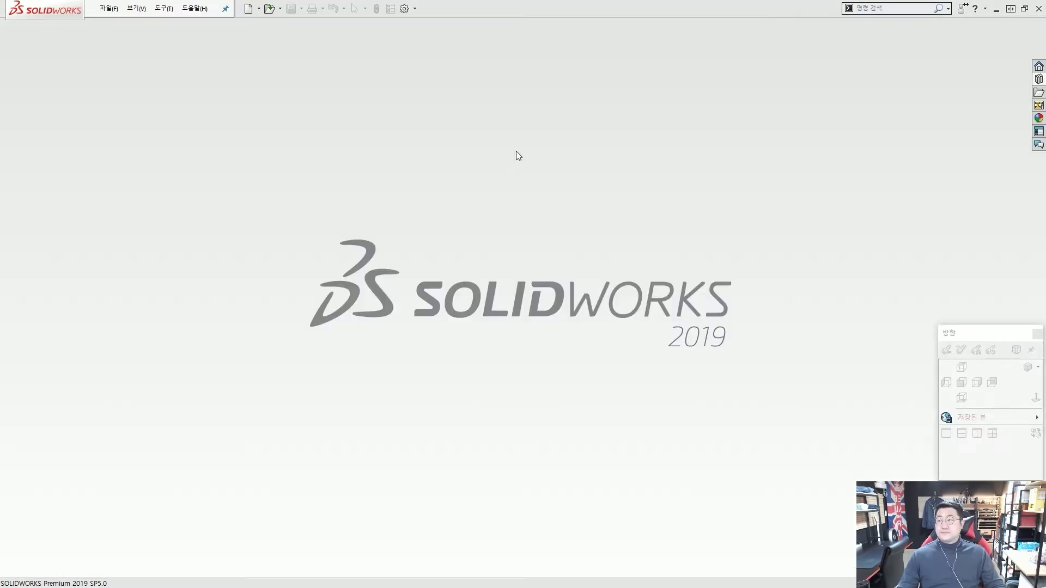
pyautogui.click(248, 9)
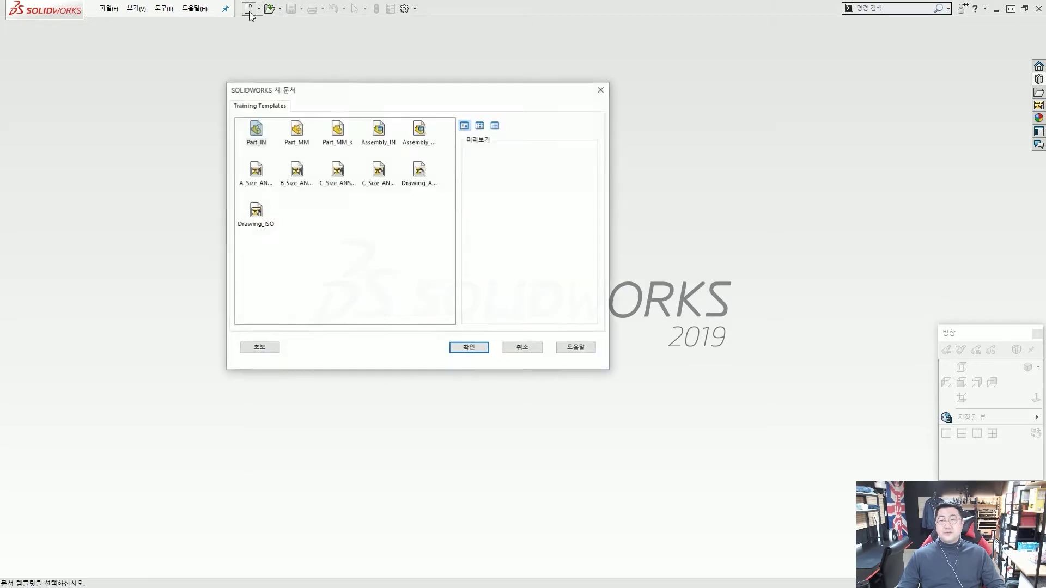
pyautogui.doubleClick(302, 131)
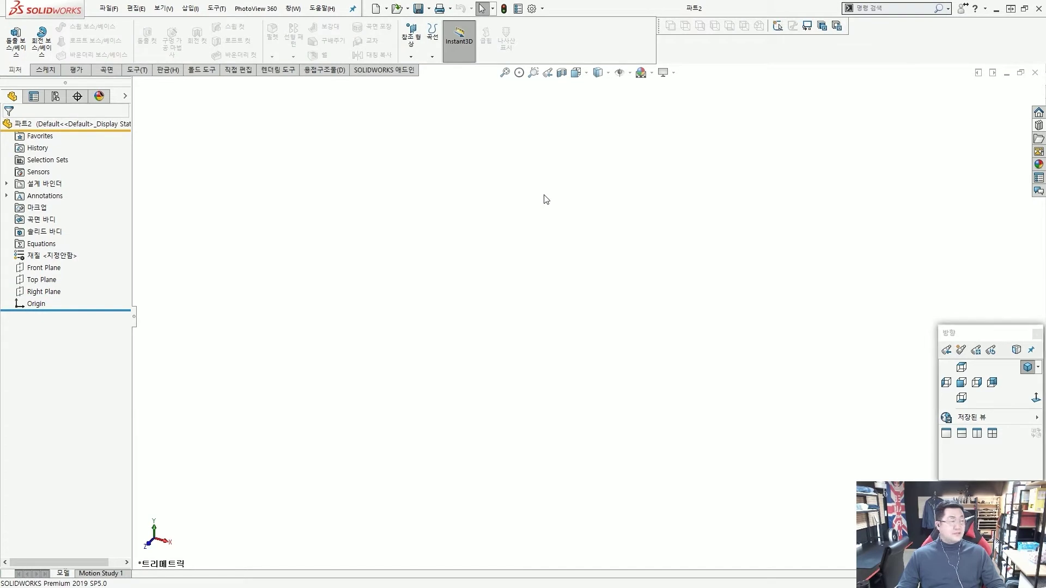
# - Save the new part as '7장 연습32'
pyautogui.hotkey('ctrl', 's')
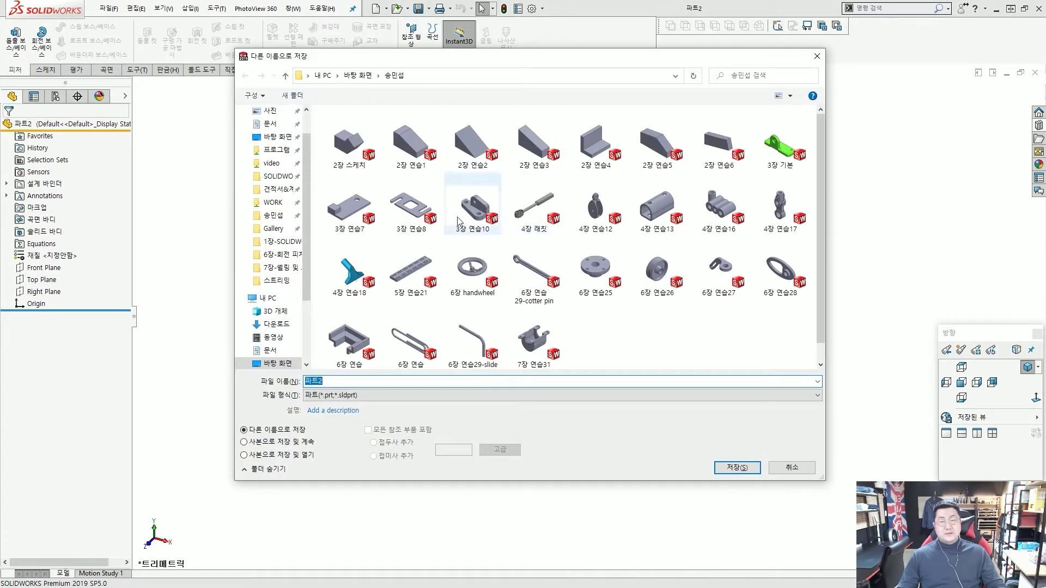
pyautogui.press('BackSpace')
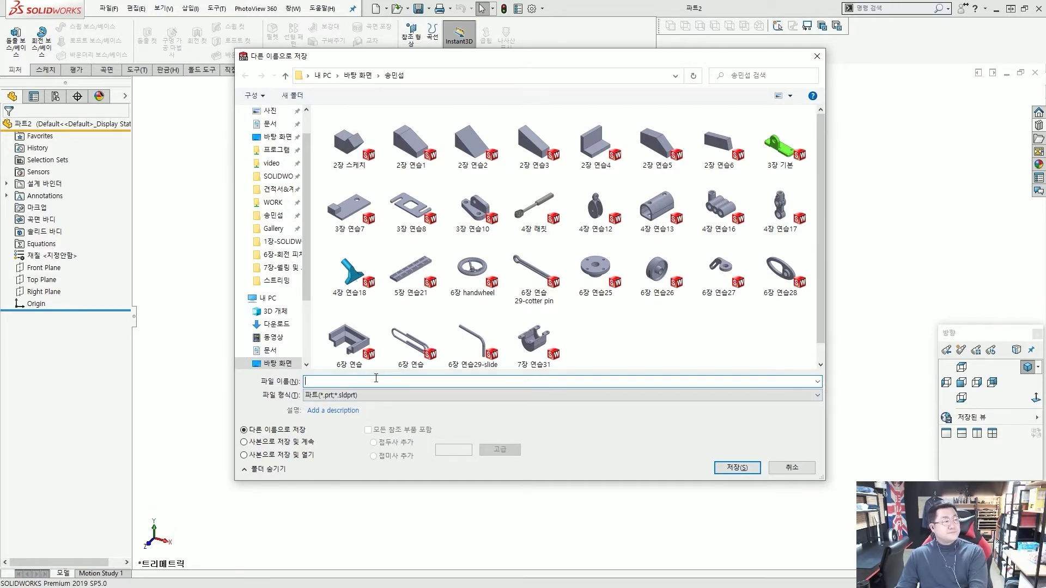
pyautogui.write('7wk')
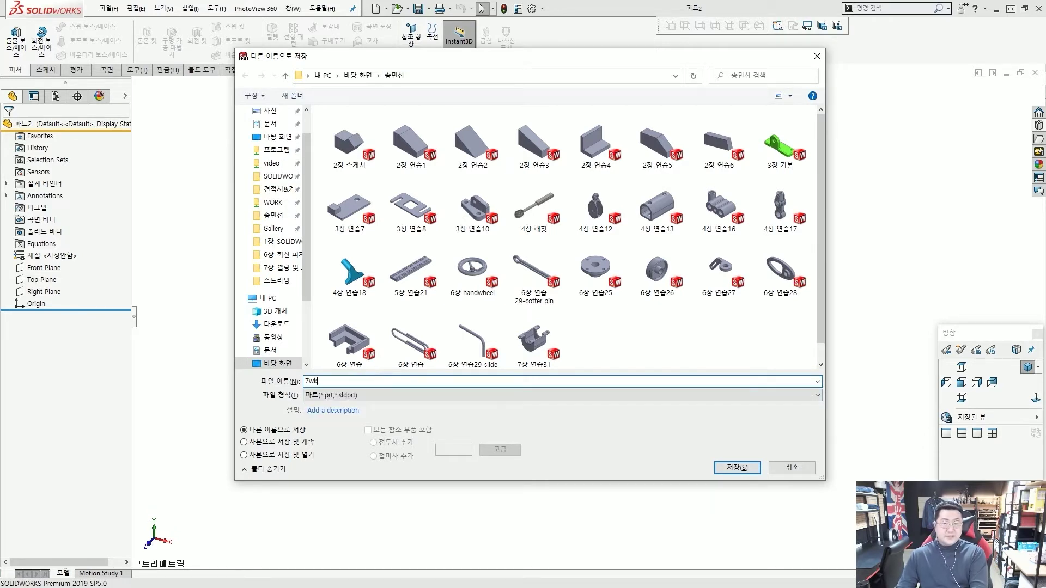
pyautogui.write('d')
pyautogui.press('BackSpace')
pyautogui.press('BackSpace')
pyautogui.press('BackSpace')
pyautogui.write('장 ')
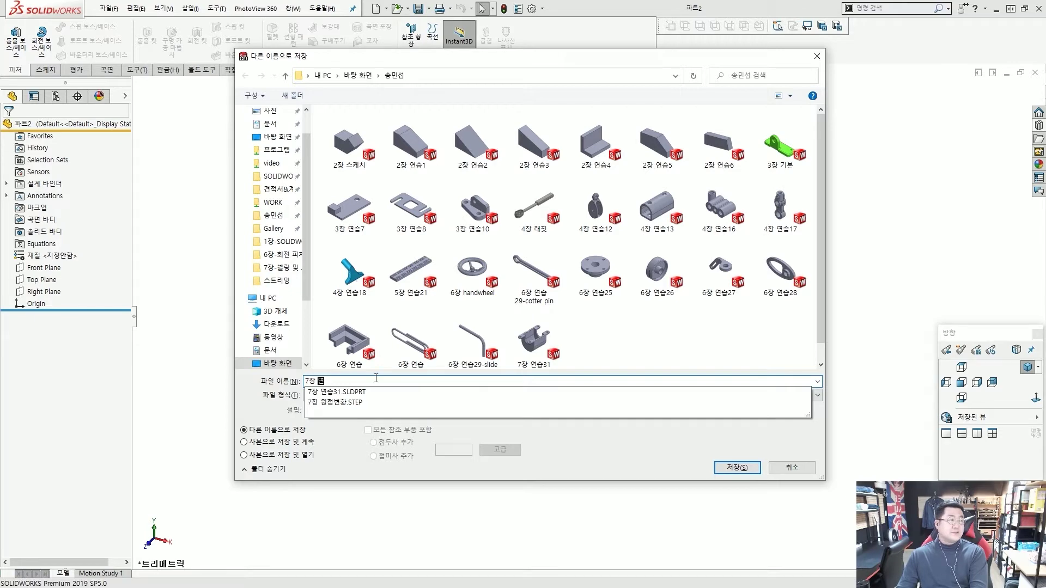
pyautogui.write('연습32')
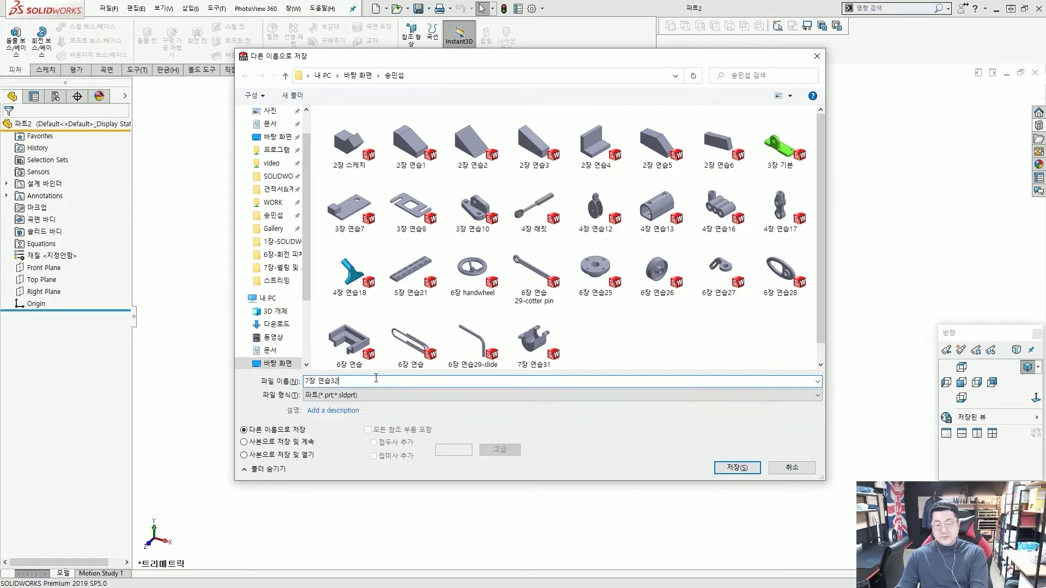
pyautogui.press('Return')
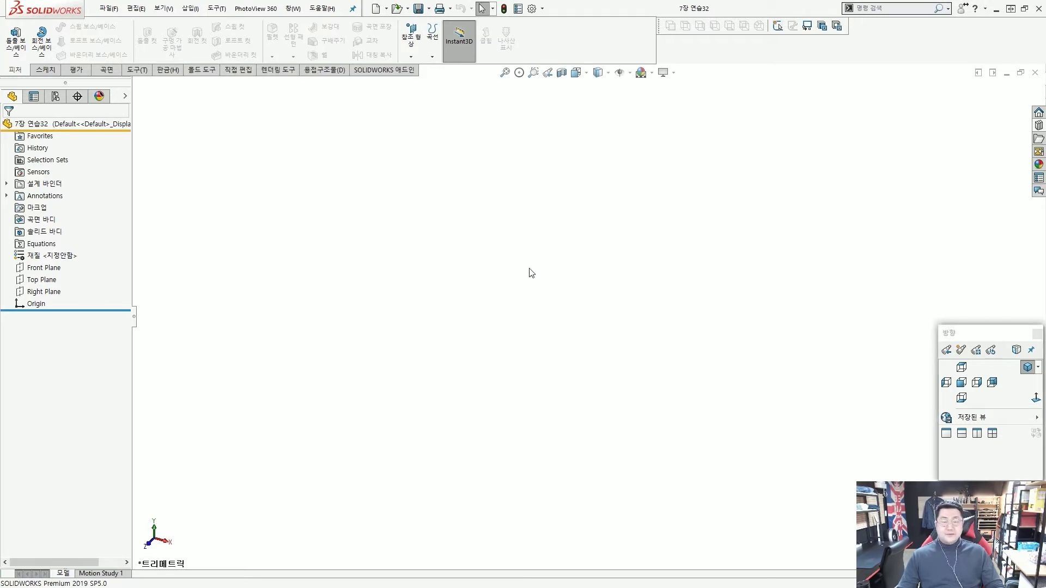
# - Start a Top Plane sketch and draw a horizontal centreline from the origin to the right
pyautogui.click(43, 283)
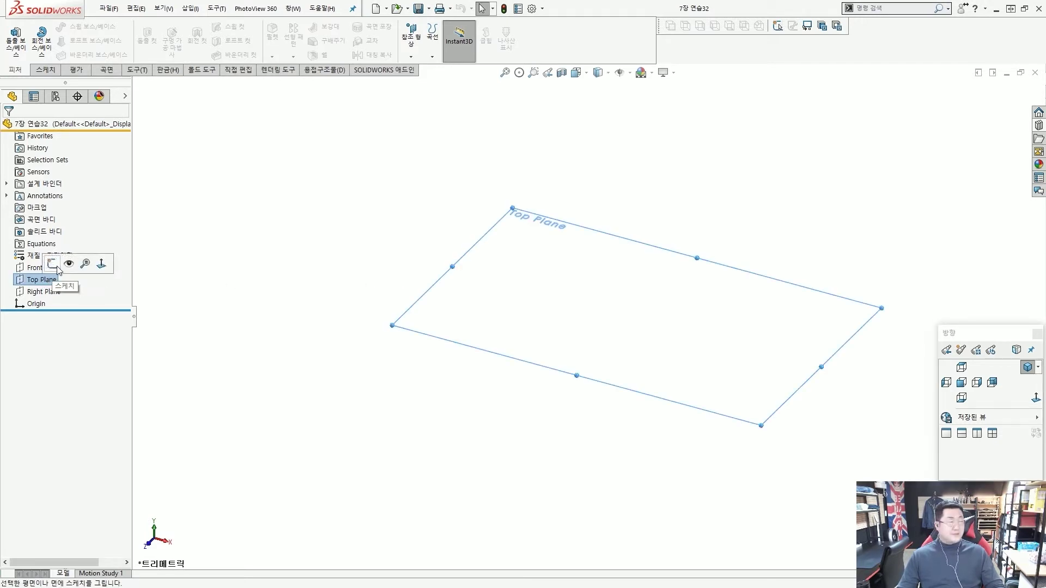
pyautogui.click(53, 265)
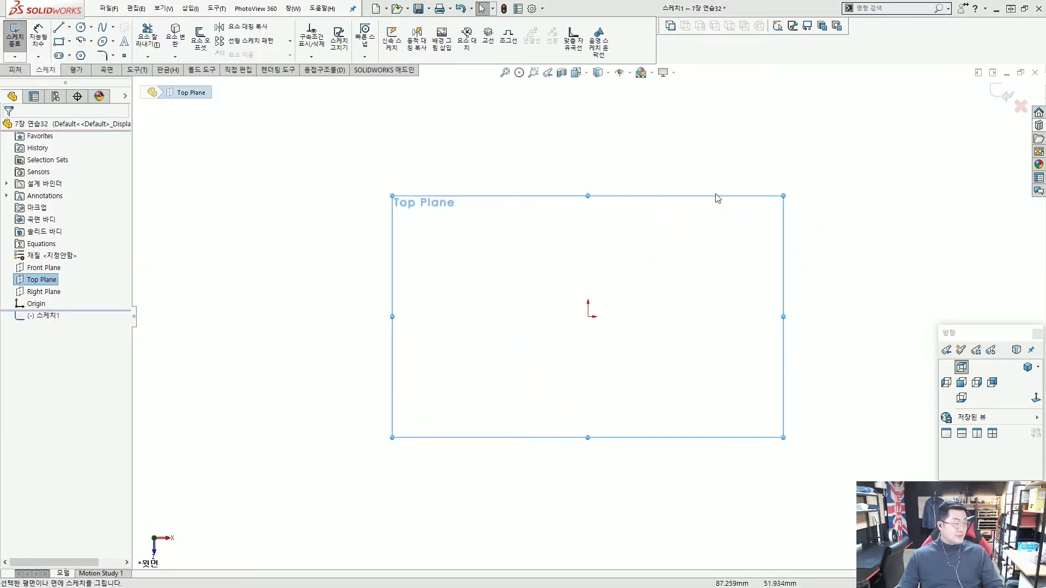
pyautogui.click(598, 181)
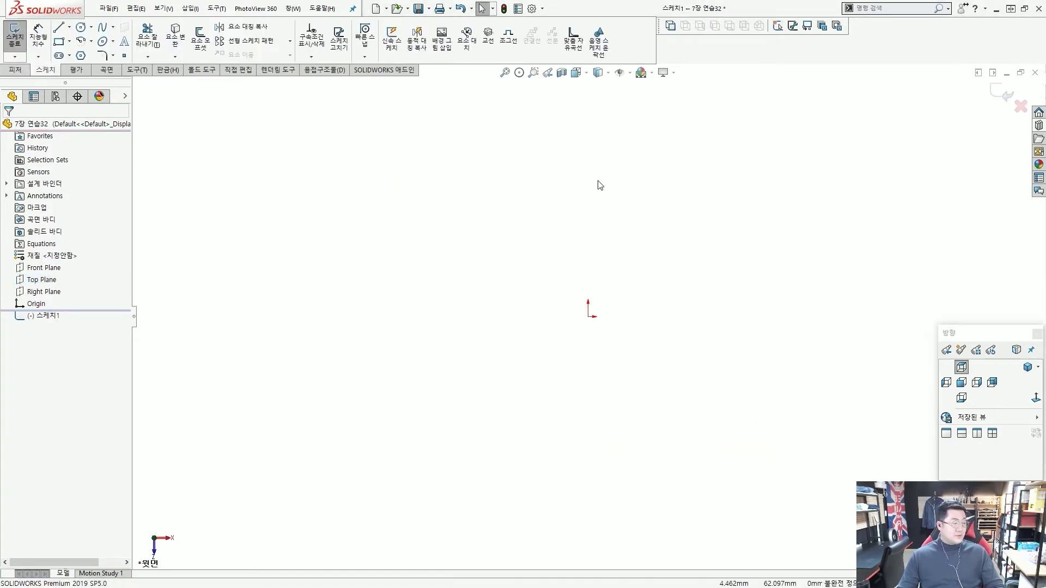
pyautogui.click(74, 28)
pyautogui.press('Escape')
pyautogui.click(70, 28)
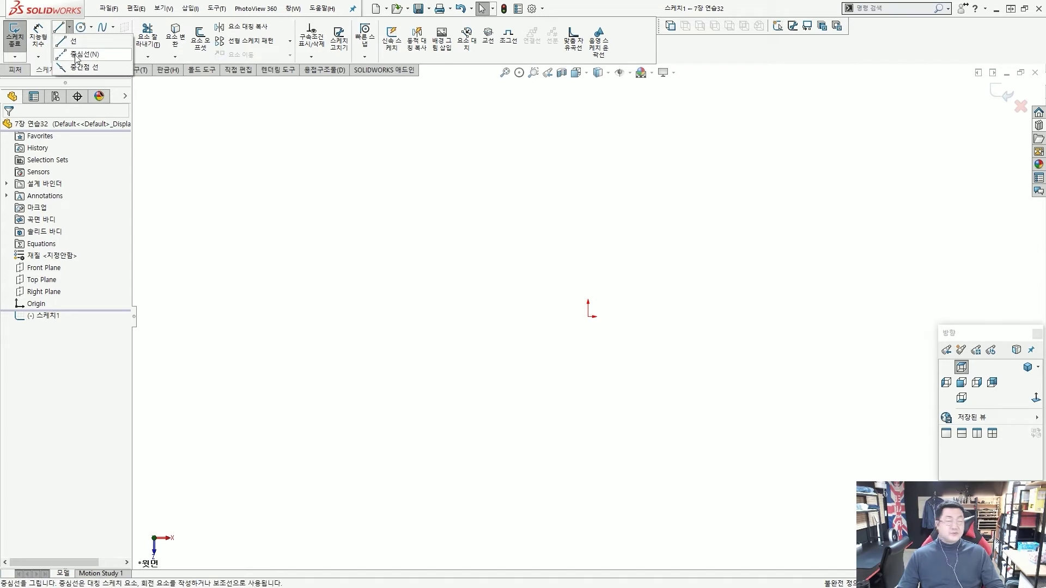
pyautogui.click(77, 58)
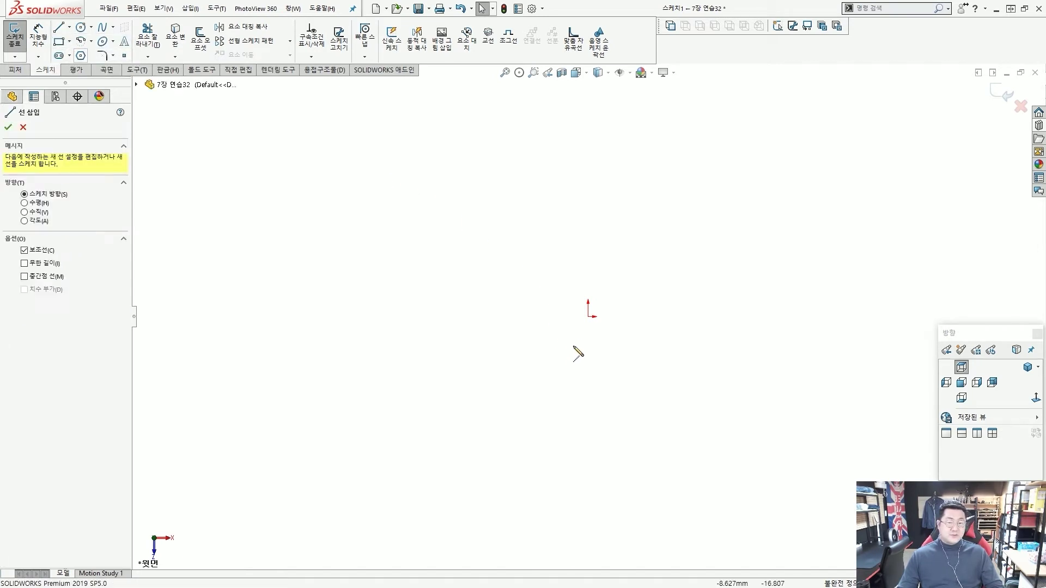
pyautogui.click(589, 316)
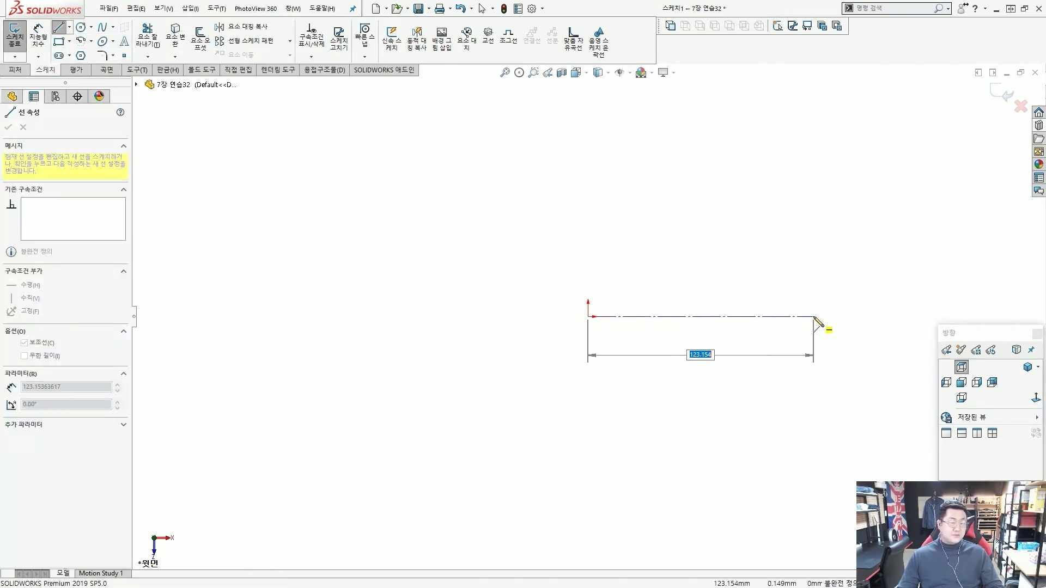
pyautogui.click(814, 317)
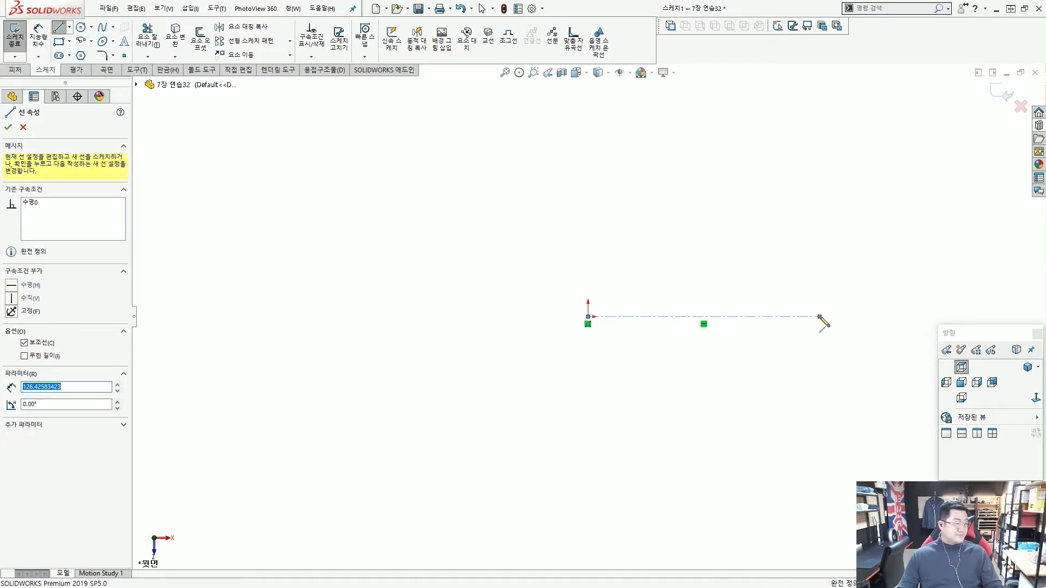
pyautogui.scroll(2, 815, 318)
pyautogui.press('Escape')
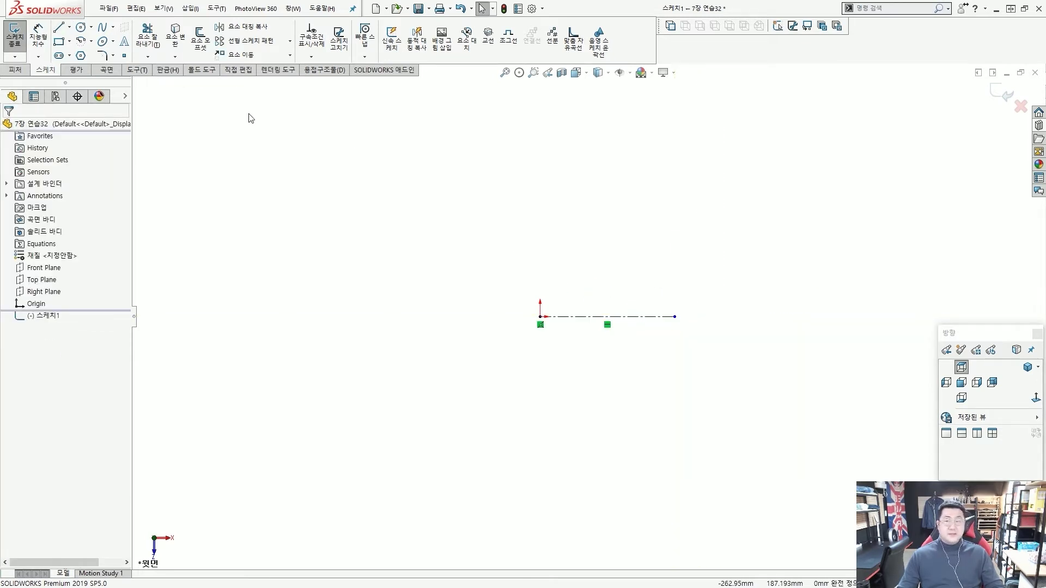
# - Draw the open profile lines from the origin: a sloped segment and a horizontal top line
pyautogui.click(61, 32)
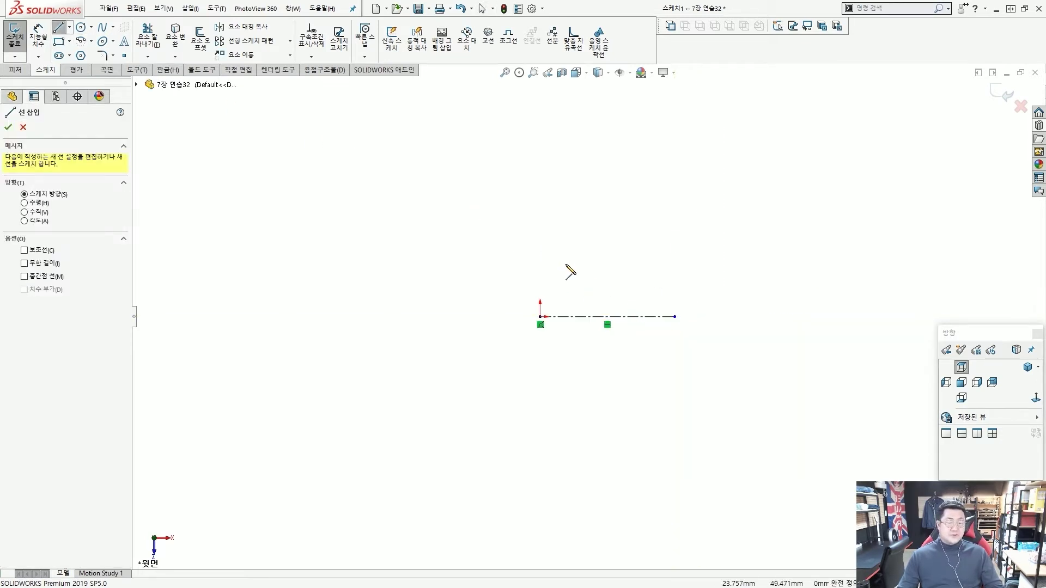
pyautogui.scroll(-2, 564, 262)
pyautogui.click(531, 346)
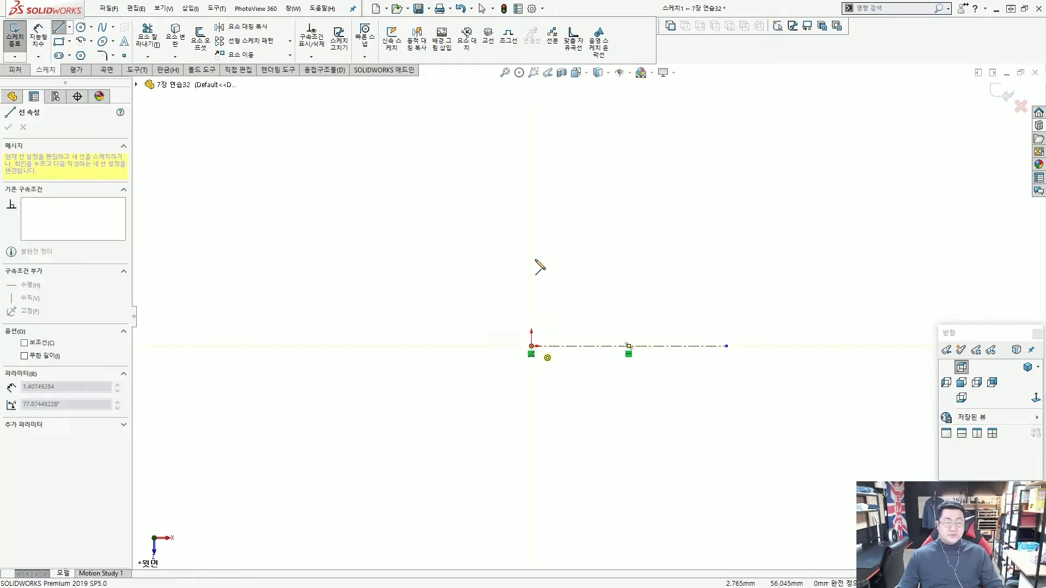
pyautogui.click(571, 286)
pyautogui.click(702, 287)
pyautogui.press('Escape')
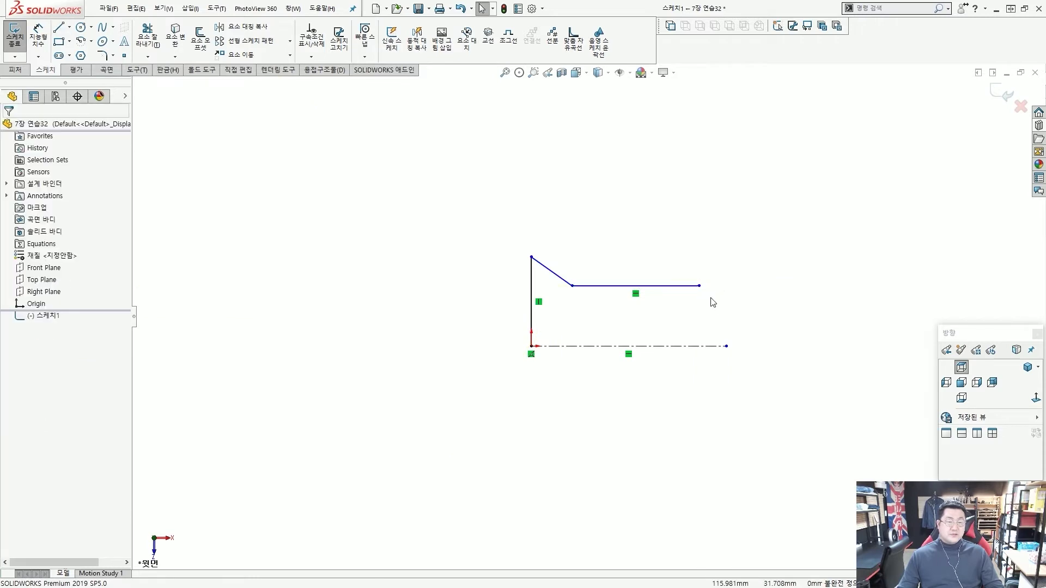
# - Switch to the 3 Point Arc tool
pyautogui.scroll(-2, 712, 302)
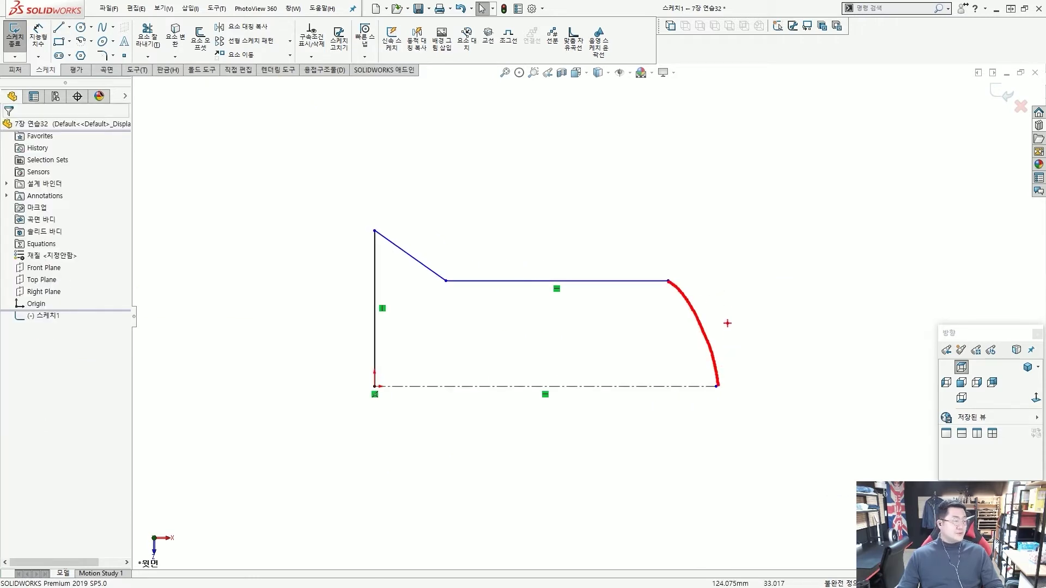
pyautogui.press('Escape')
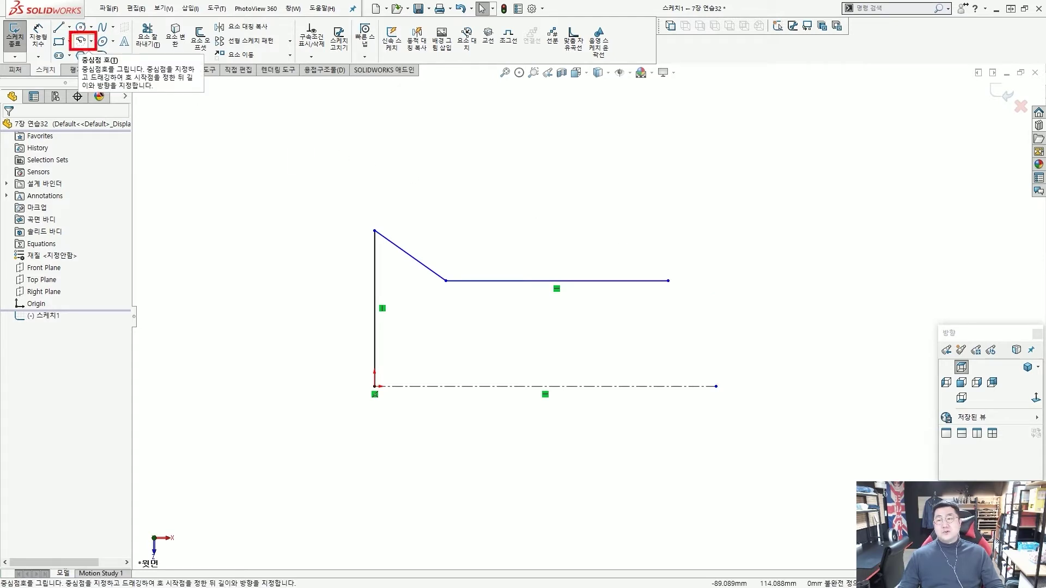
pyautogui.keyDown('ctrl'); pyautogui.keyDown('shift'); pyautogui.moveTo(163, 115); pyautogui.dragTo(91, 48); pyautogui.keyUp('shift'); pyautogui.keyUp('ctrl')
pyautogui.press('Escape')
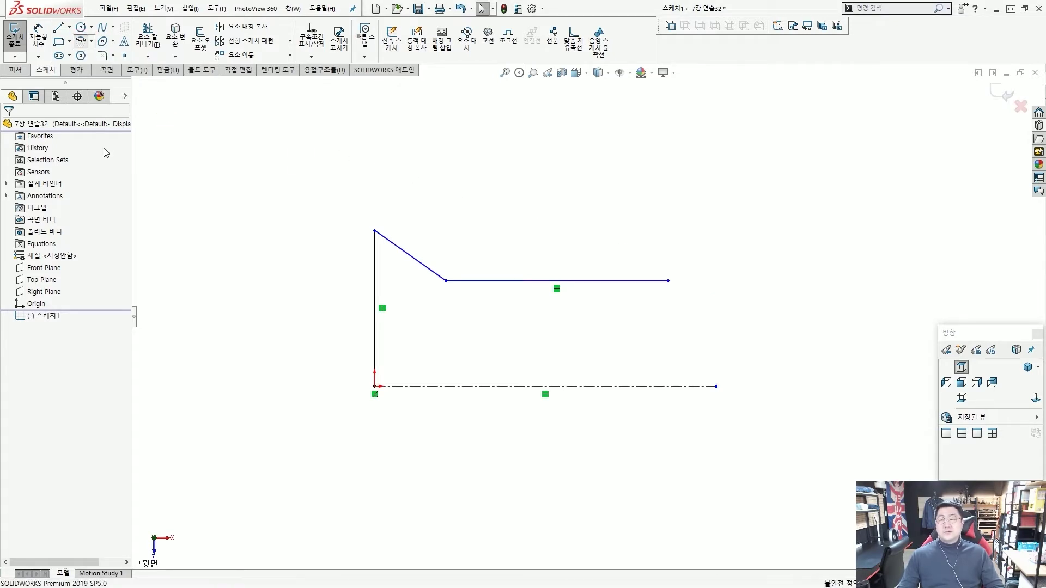
pyautogui.click(88, 166)
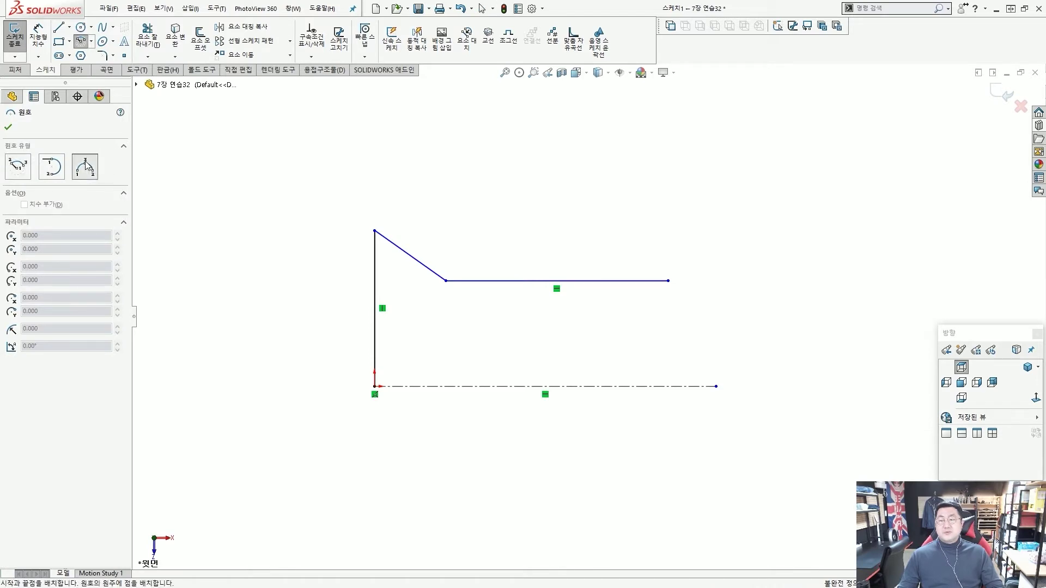
pyautogui.moveTo(65, 148); pyautogui.dragTo(114, 188)
pyautogui.moveTo(177, 216); pyautogui.dragTo(124, 182)
pyautogui.press('Escape')
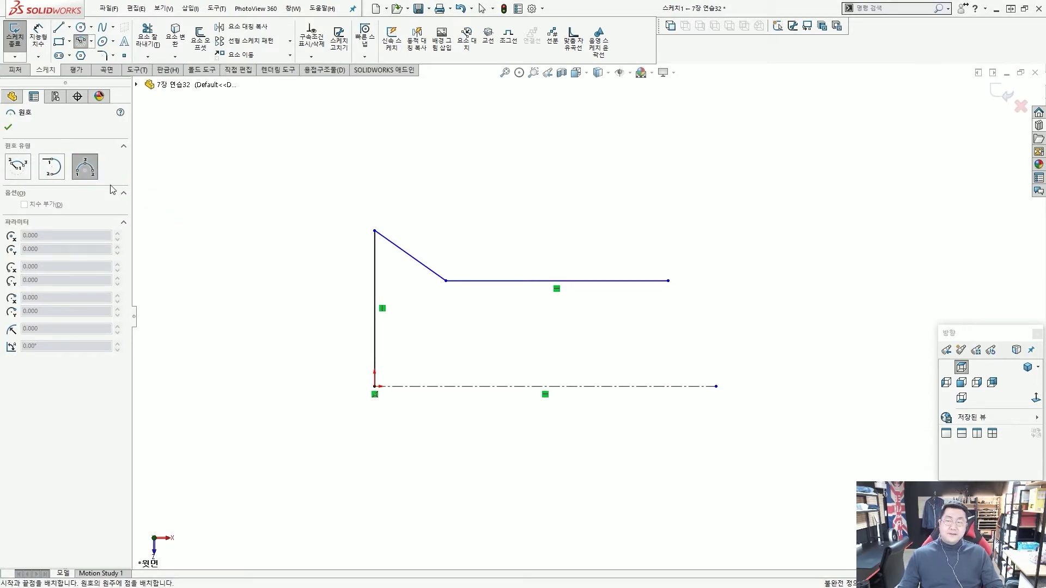
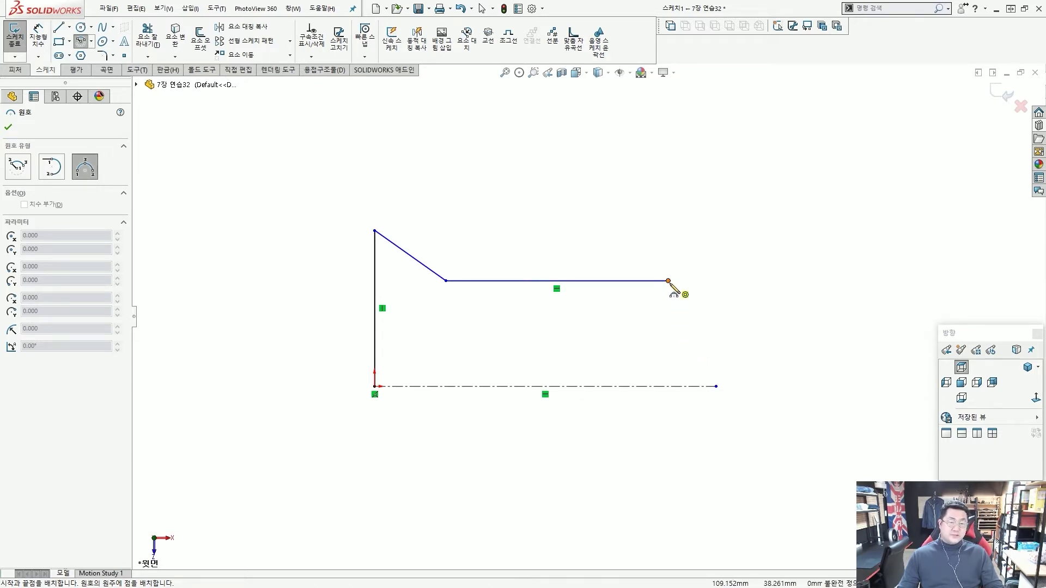
# - Draw a 3-point arc from the top line's end down to the centerline's end
pyautogui.click(668, 281)
pyautogui.click(716, 386)
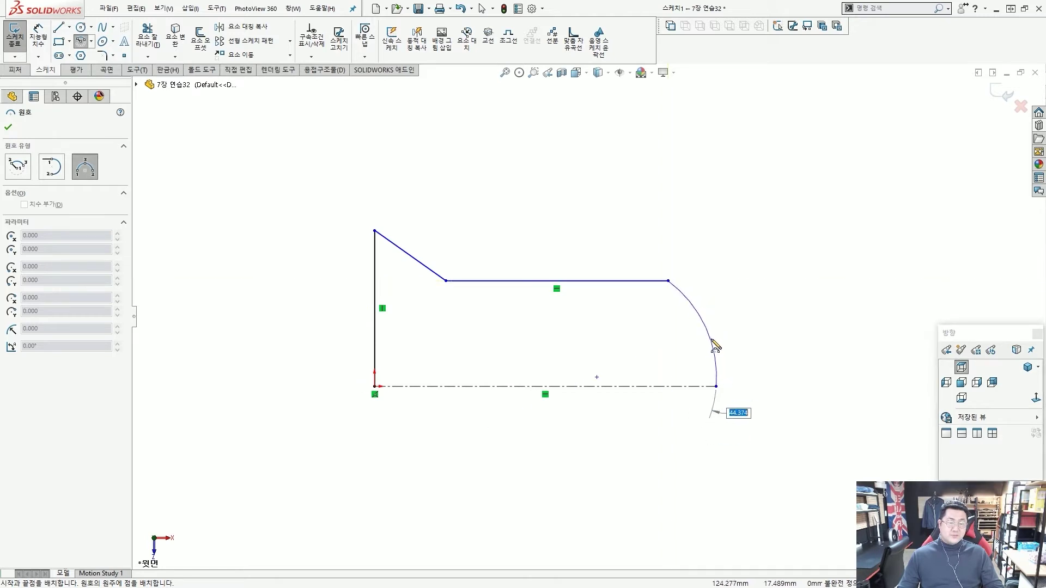
pyautogui.click(708, 343)
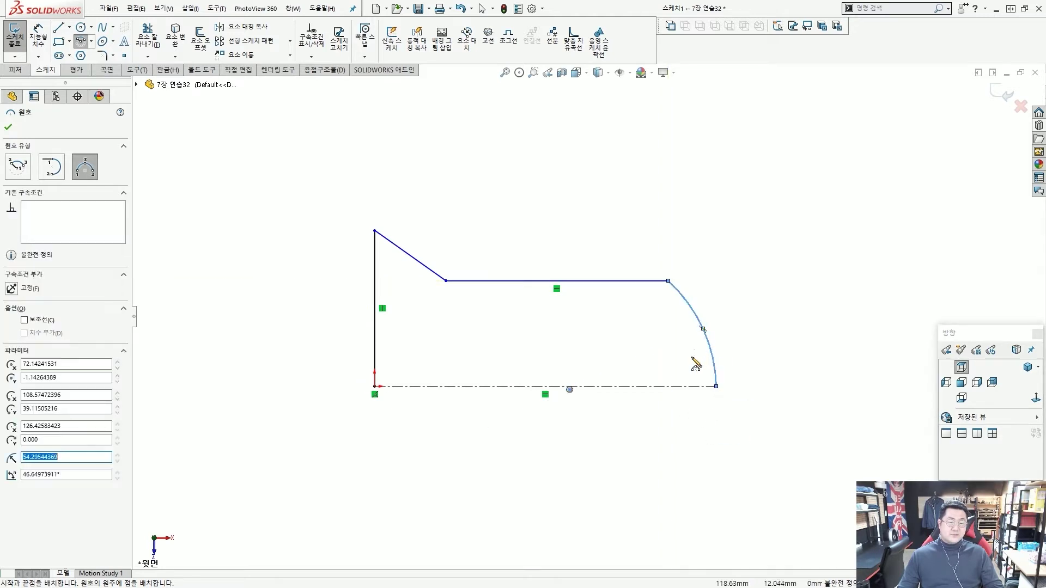
pyautogui.press('Escape')
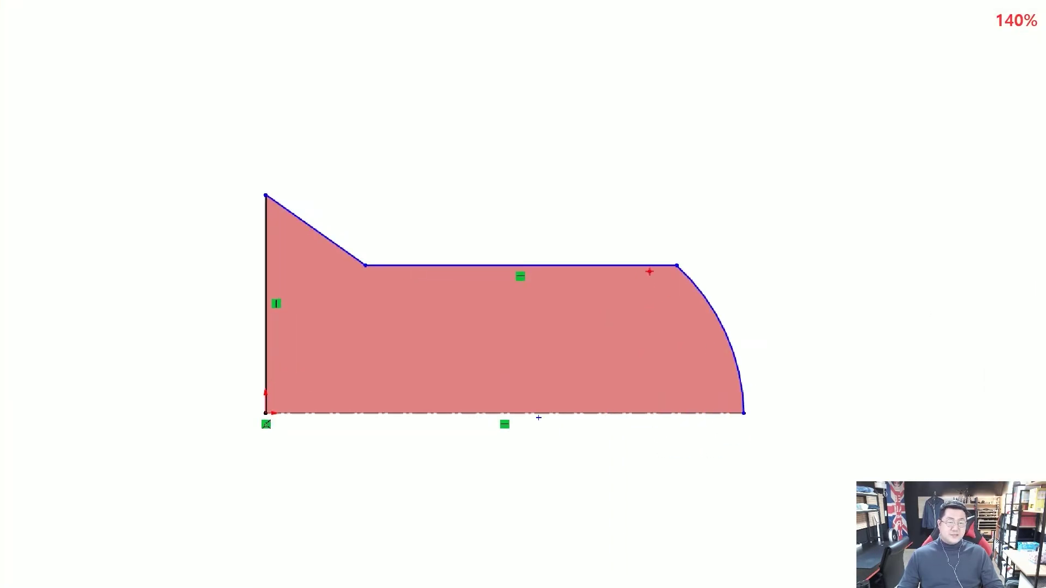
# - Make the arc's centre point coincident with the horizontal centerline
pyautogui.scroll(-2, 610, 417)
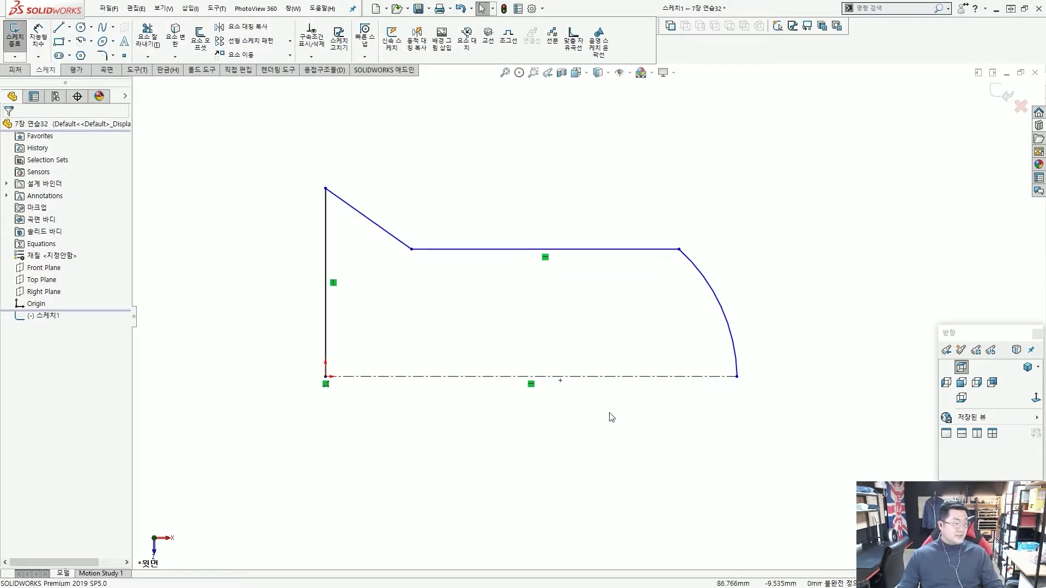
pyautogui.click(561, 380)
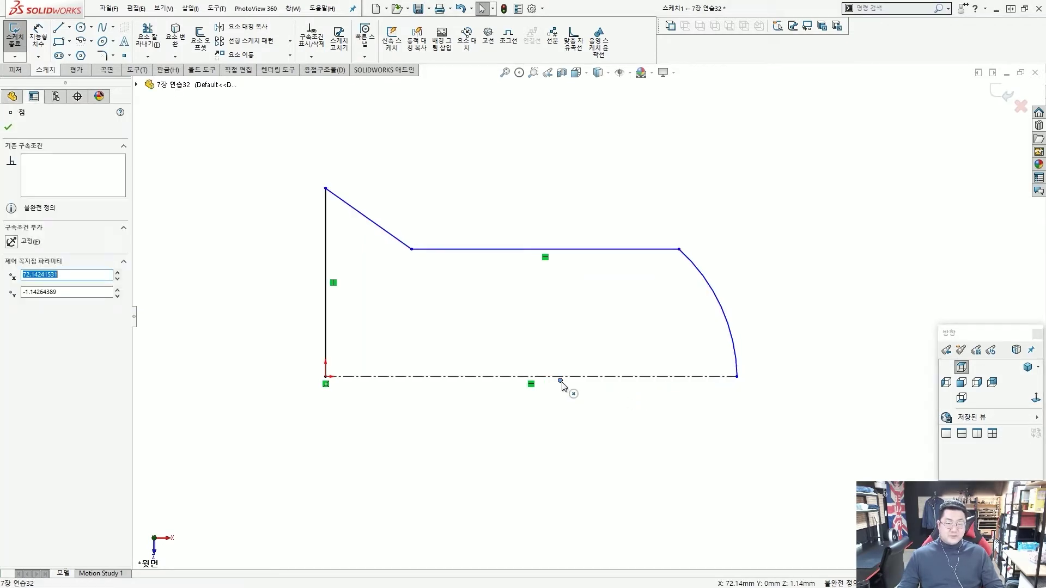
pyautogui.keyDown('ctrl'); pyautogui.click(579, 377); pyautogui.keyUp('ctrl')
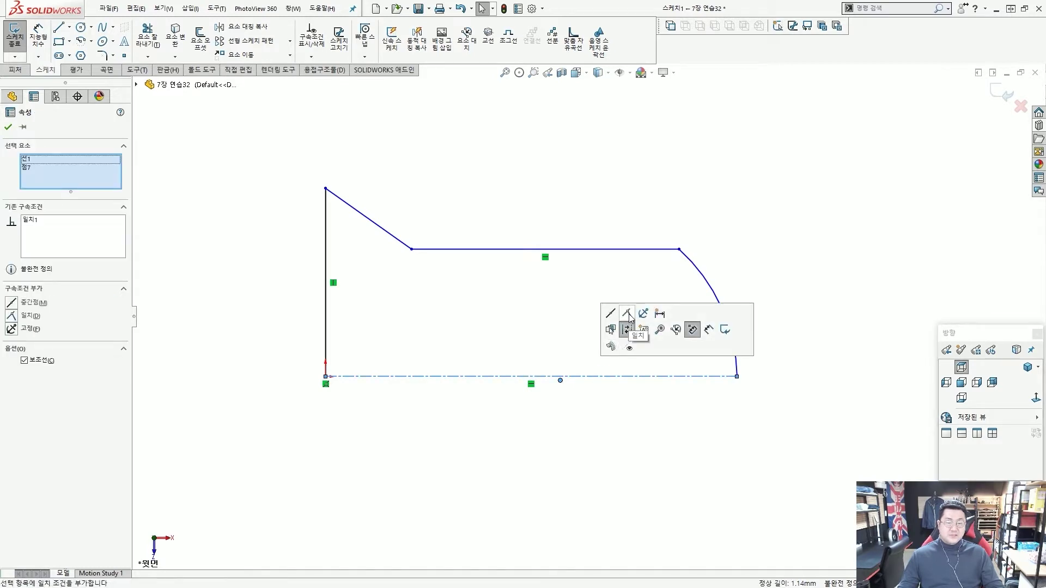
pyautogui.click(629, 315)
pyautogui.click(629, 418)
pyautogui.scroll(2, 596, 357)
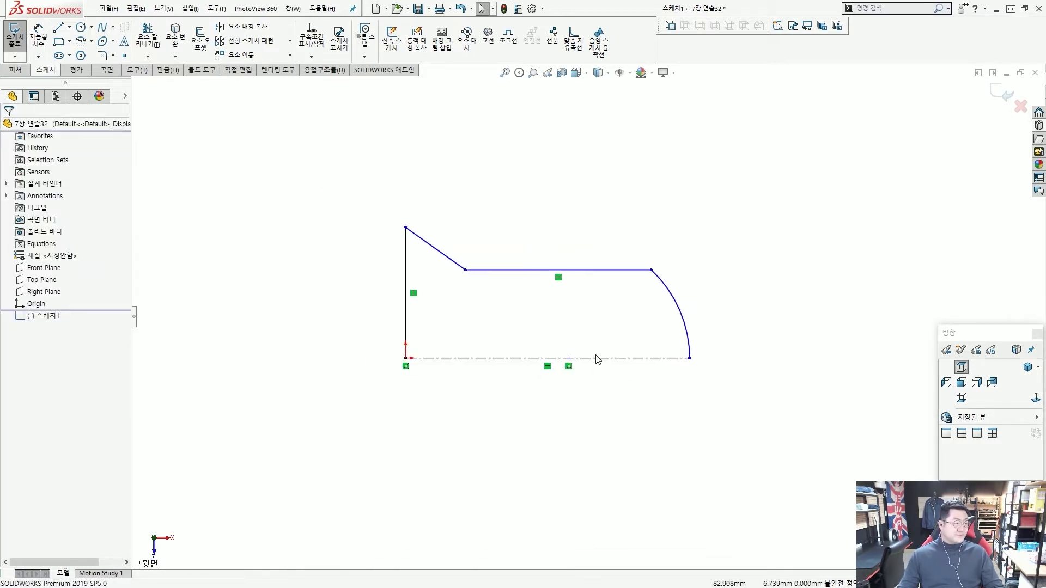
pyautogui.scroll(2, 586, 346)
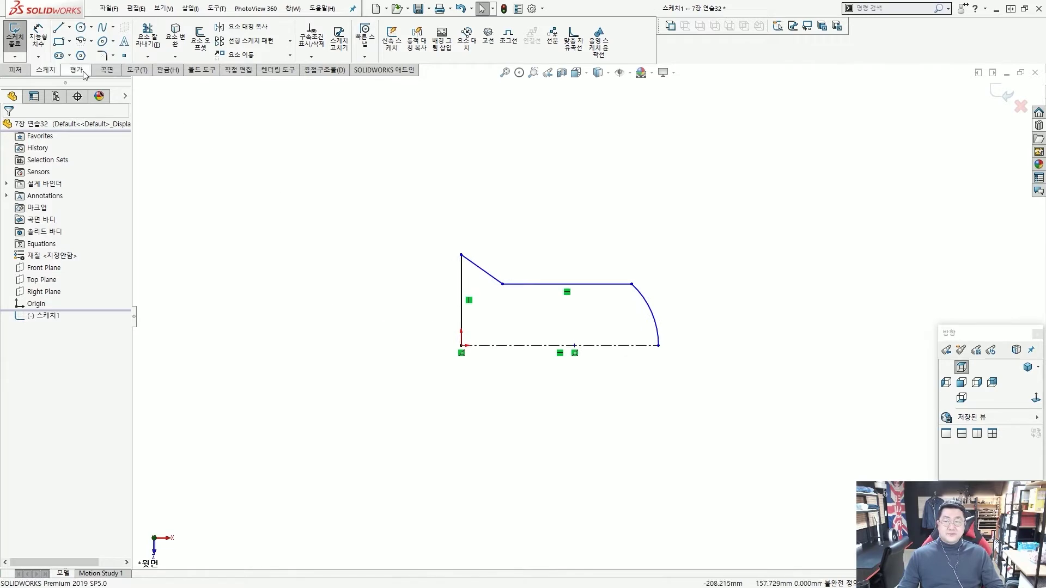
pyautogui.click(38, 39)
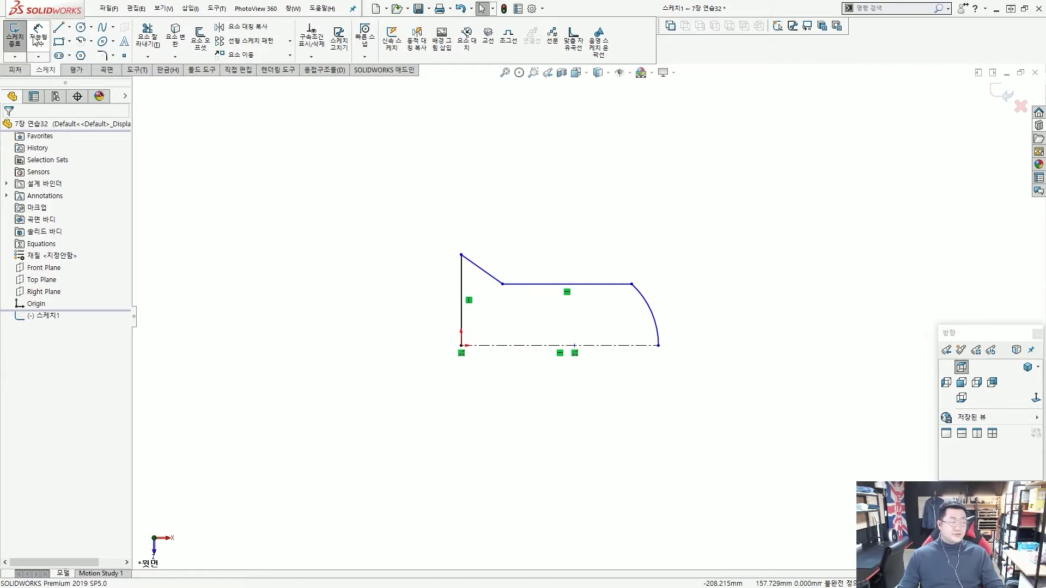
# - Dimension the slanted segment's width to 45 and the overall length to 140
pyautogui.click(492, 281)
pyautogui.click(482, 225)
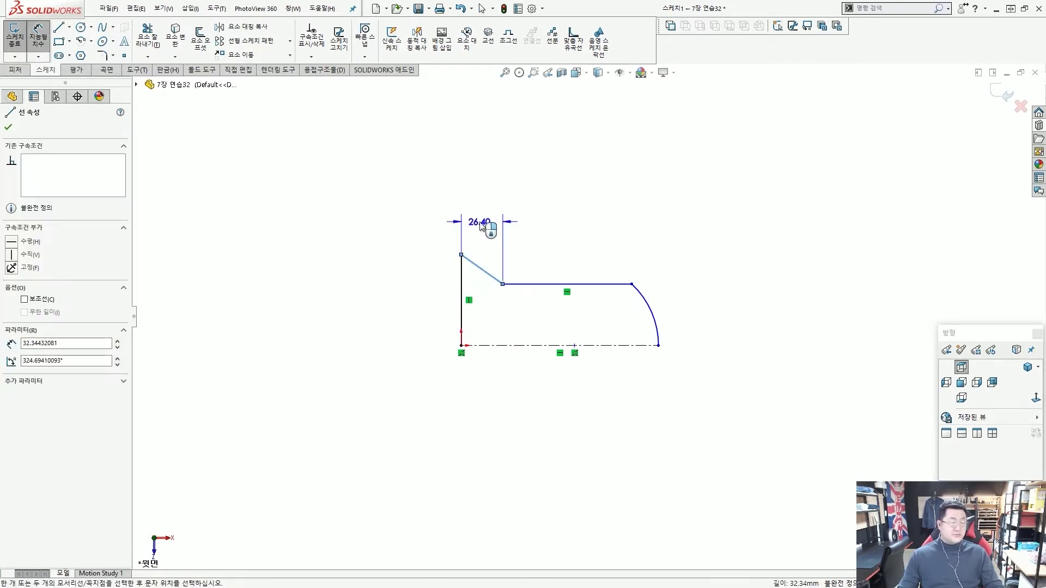
pyautogui.click(482, 225)
pyautogui.write('45')
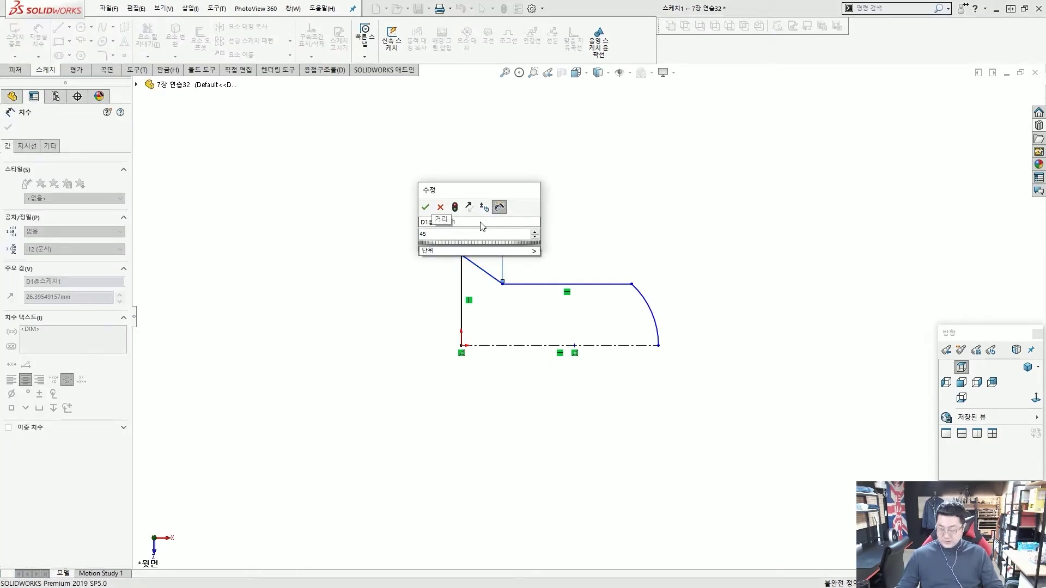
pyautogui.press('Return')
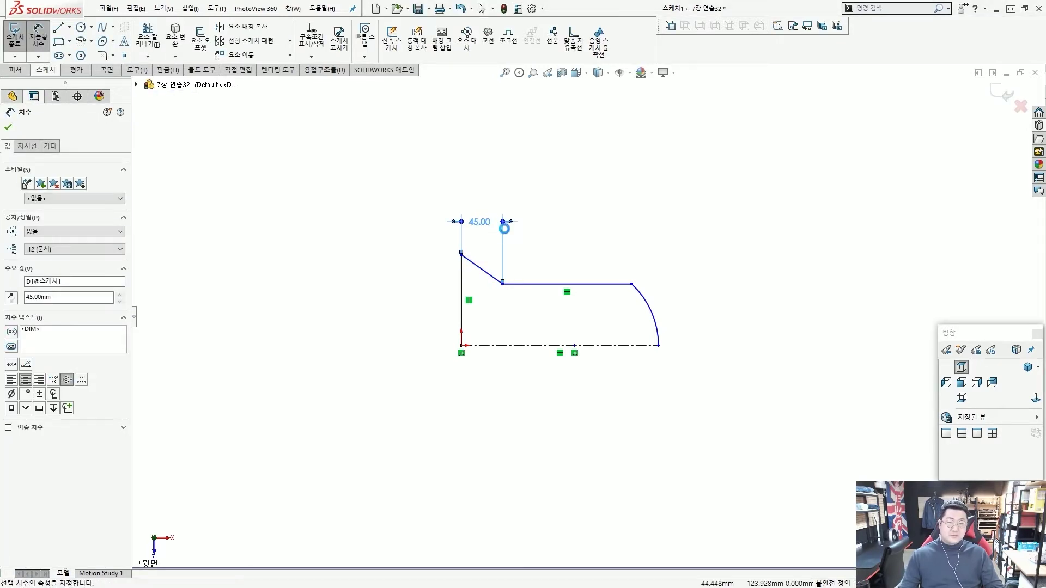
pyautogui.click(531, 352)
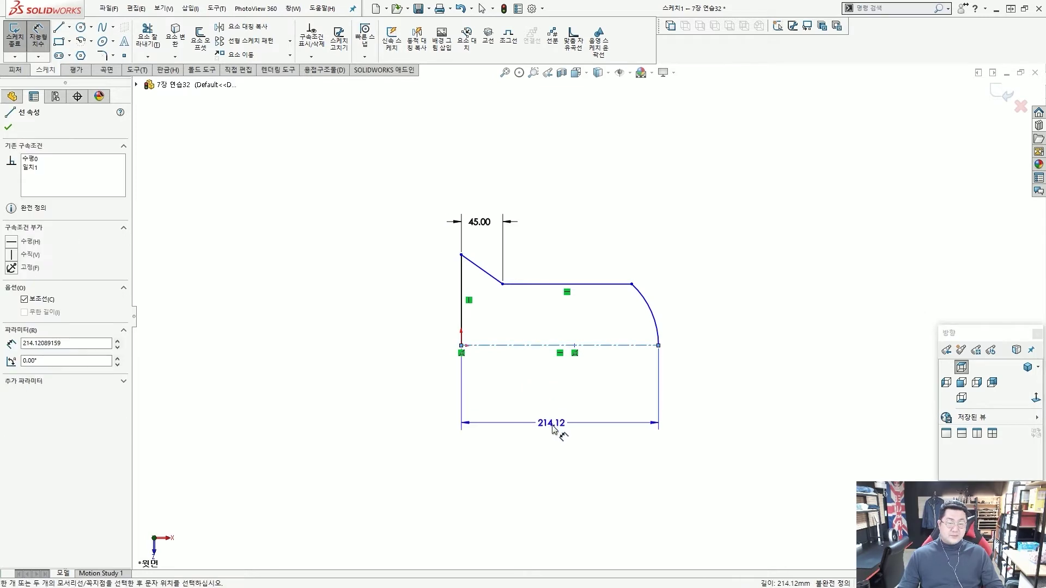
pyautogui.click(555, 430)
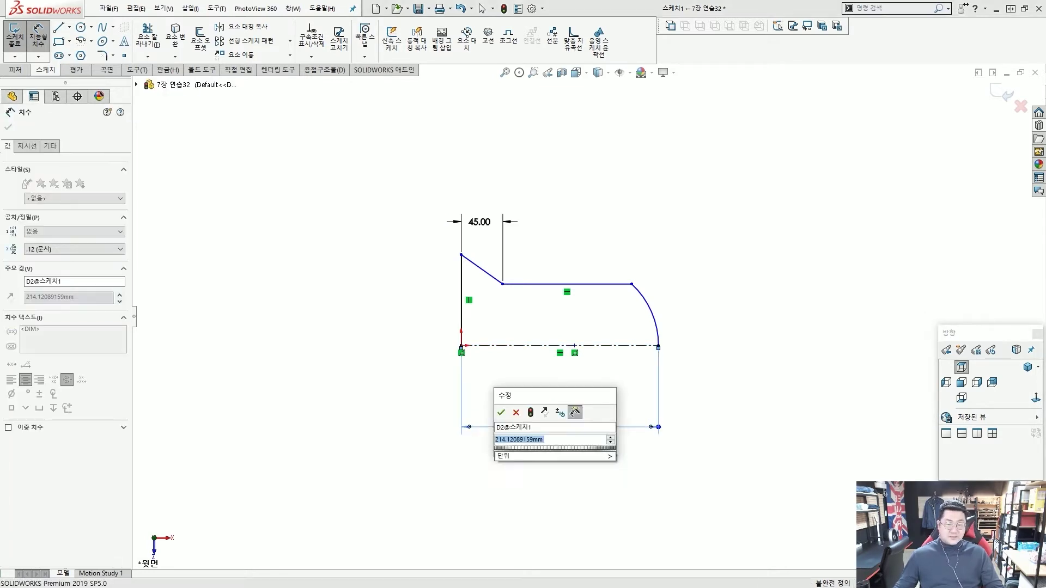
pyautogui.press('Return')
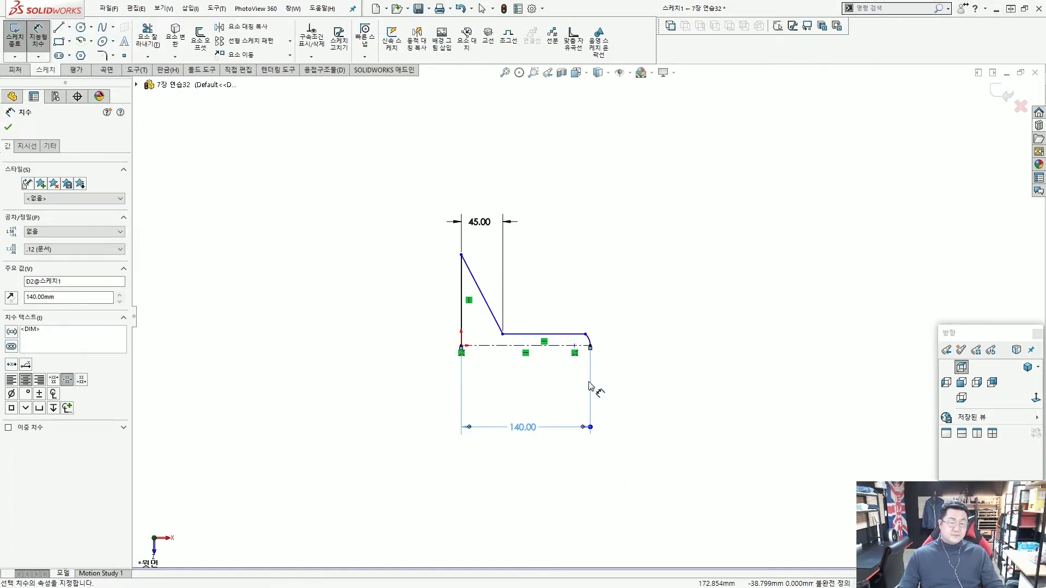
# - Set the top line 48 from the centerline and the left height to 80
pyautogui.scroll(-3, 599, 353)
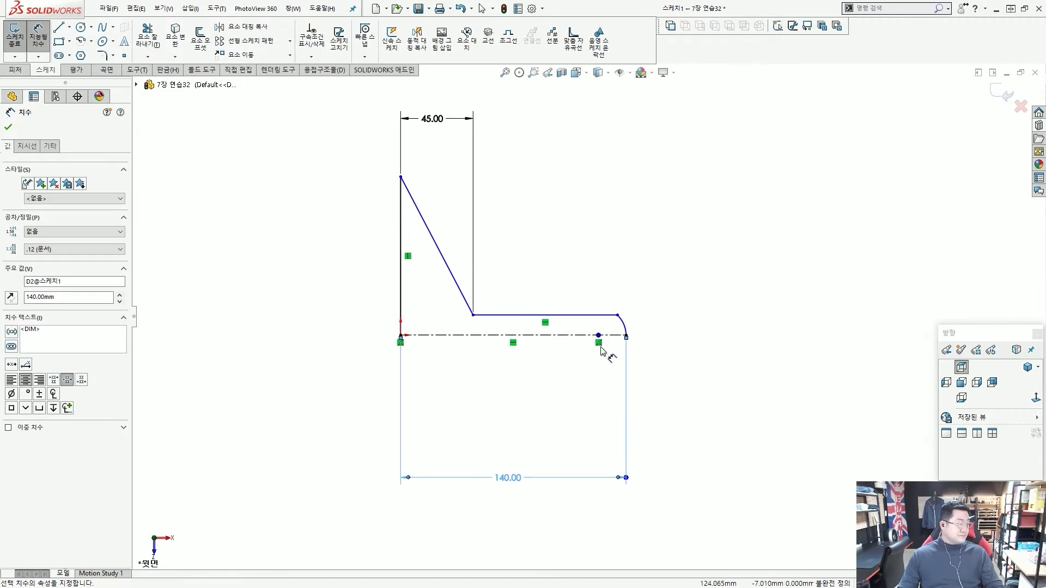
pyautogui.click(601, 307)
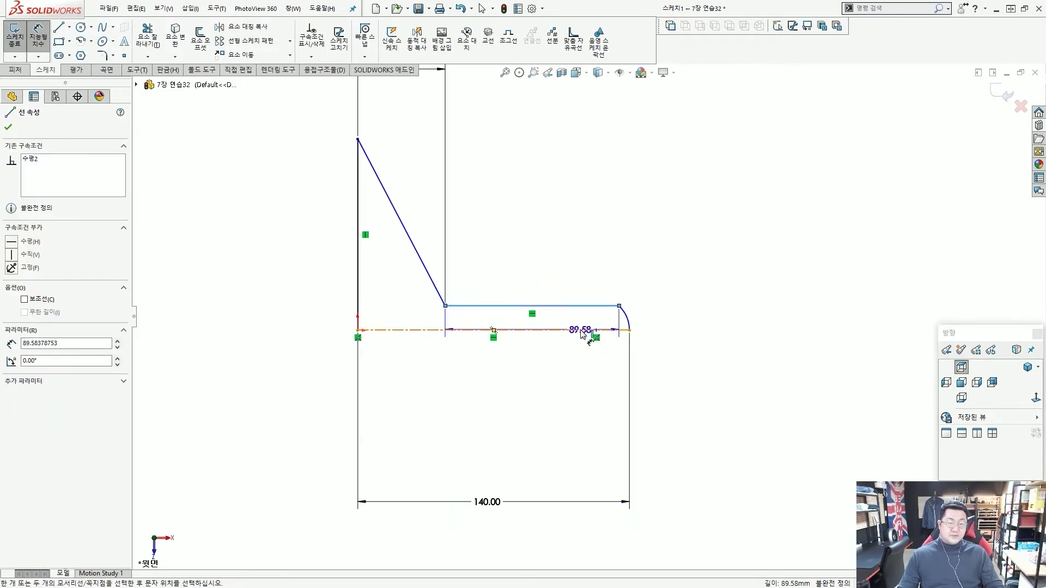
pyautogui.click(599, 330)
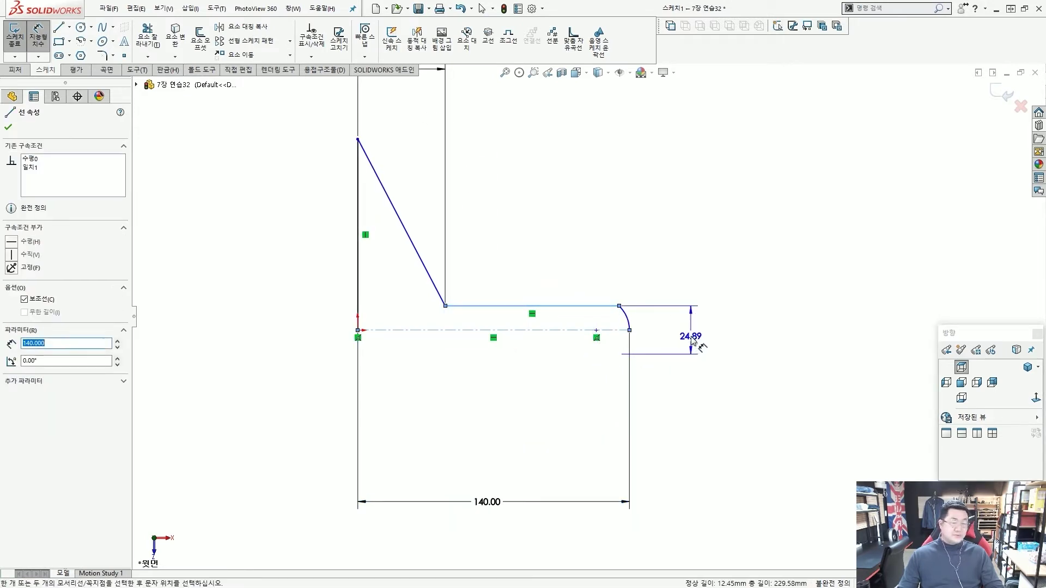
pyautogui.click(692, 341)
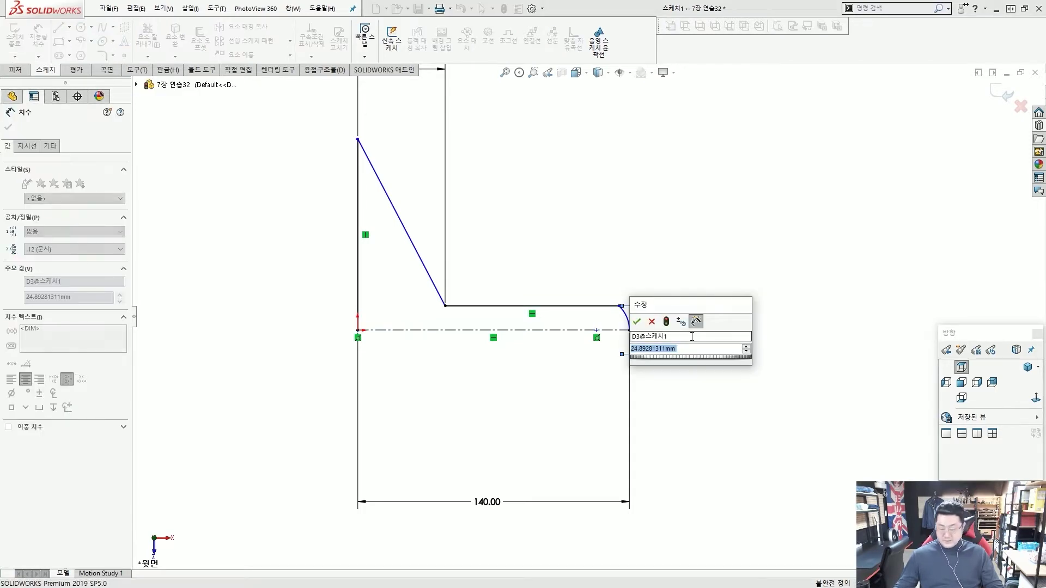
pyautogui.write('48')
pyautogui.press('Return')
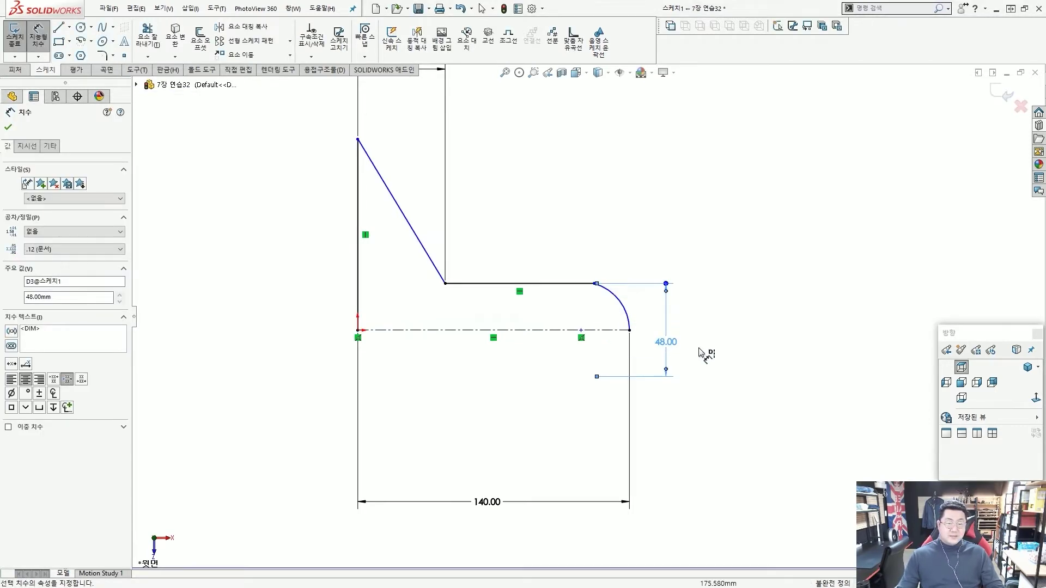
pyautogui.scroll(2, 661, 337)
pyautogui.scroll(-2, 504, 301)
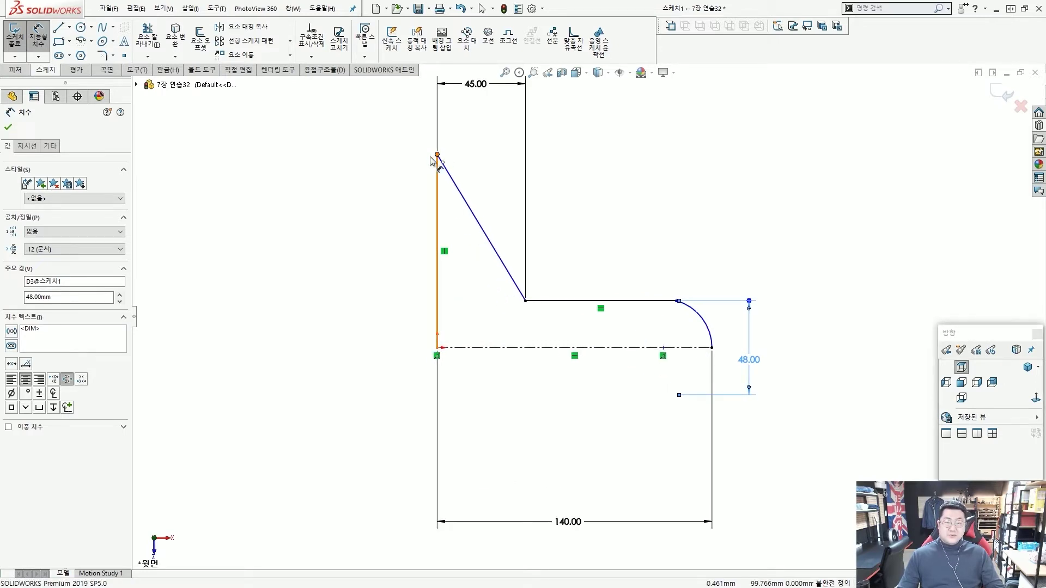
pyautogui.click(438, 154)
pyautogui.click(339, 351)
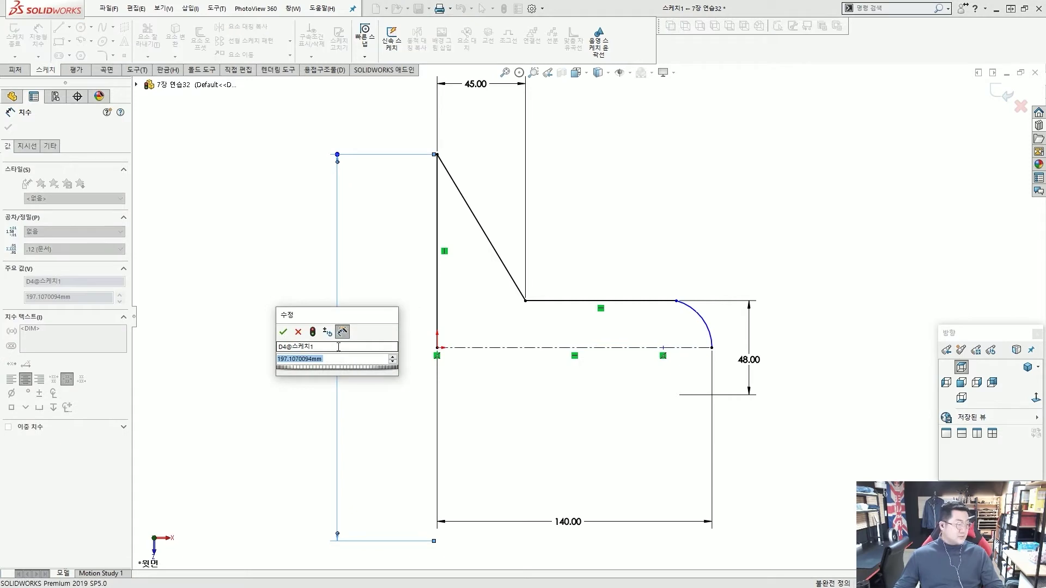
pyautogui.write('80')
pyautogui.press('Return')
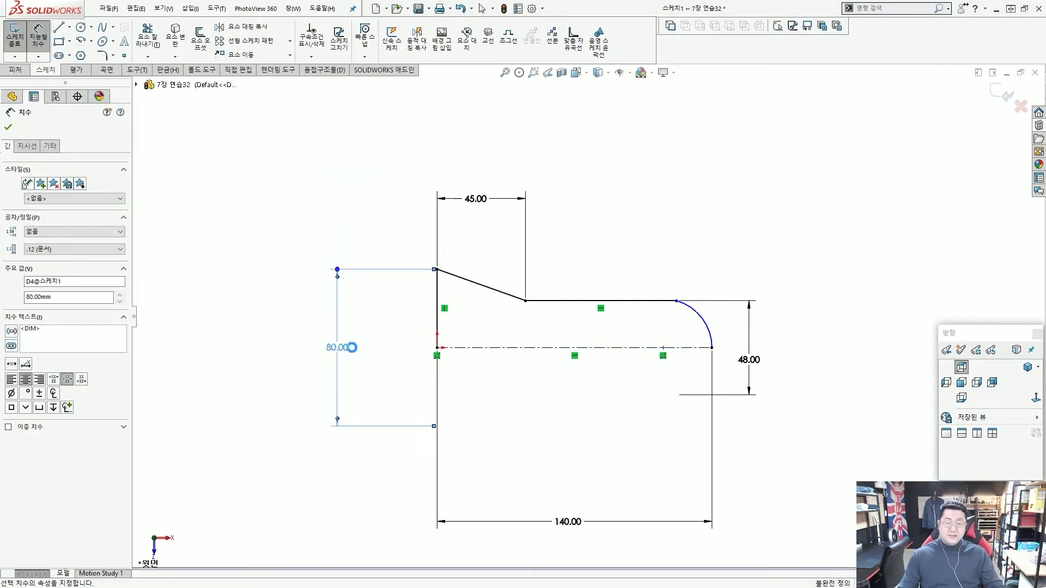
# - Dimension the arc radius to R45, fully defining the profile
pyautogui.scroll(2, 517, 351)
pyautogui.scroll(-5, 630, 343)
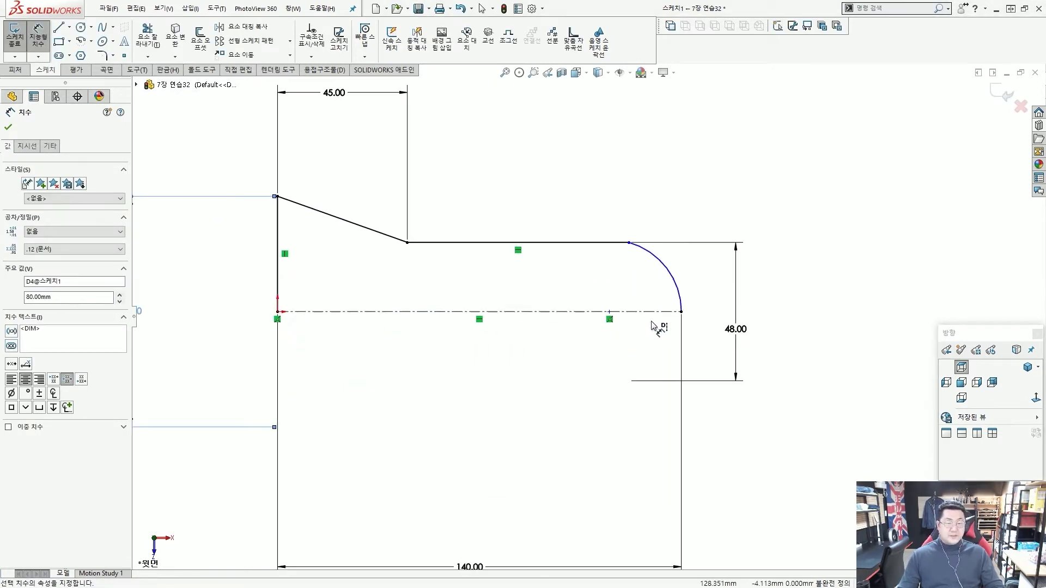
pyautogui.click(669, 275)
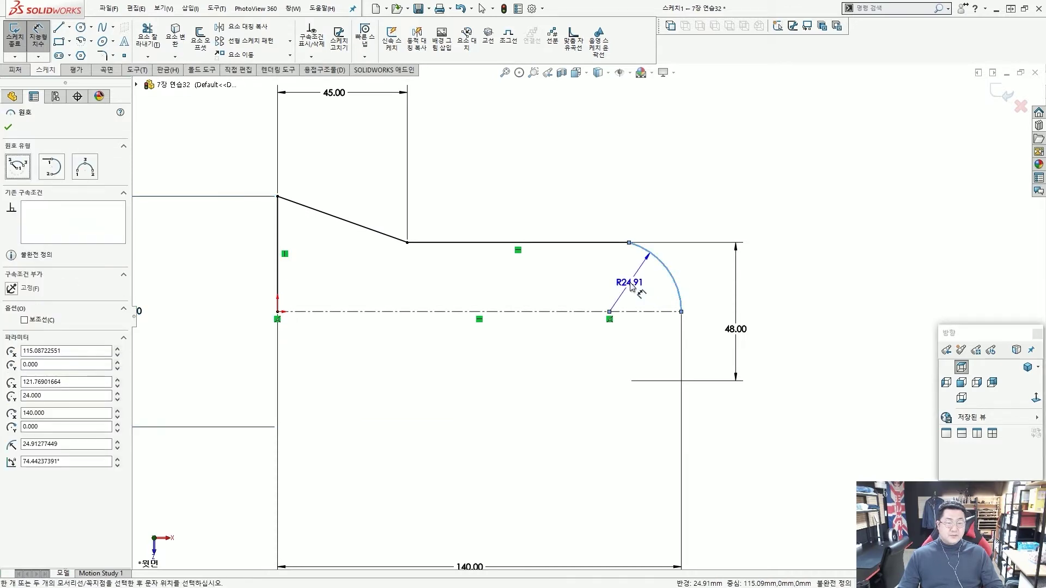
pyautogui.click(632, 286)
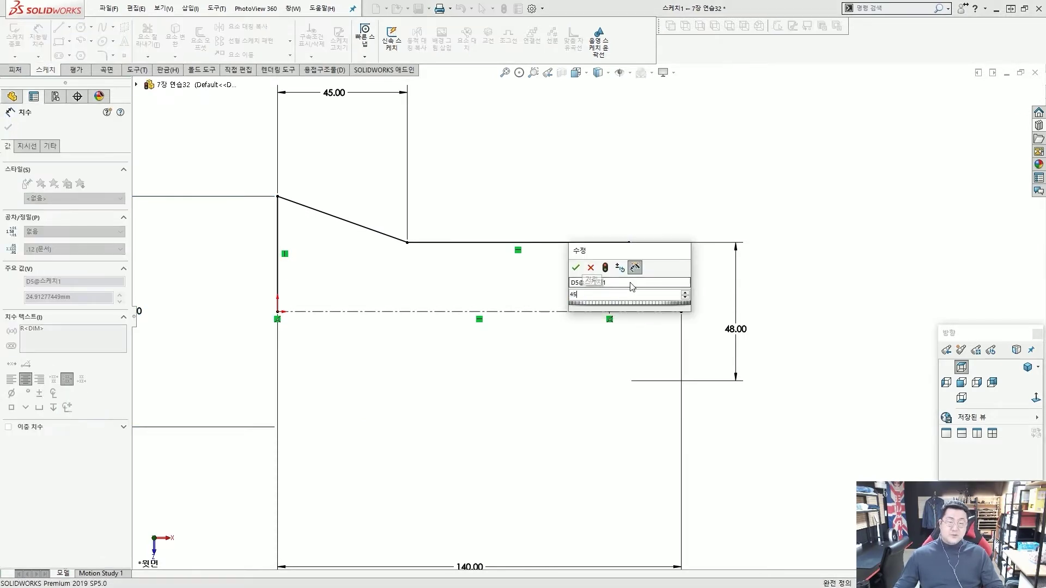
pyautogui.press('Return')
pyautogui.scroll(3, 588, 317)
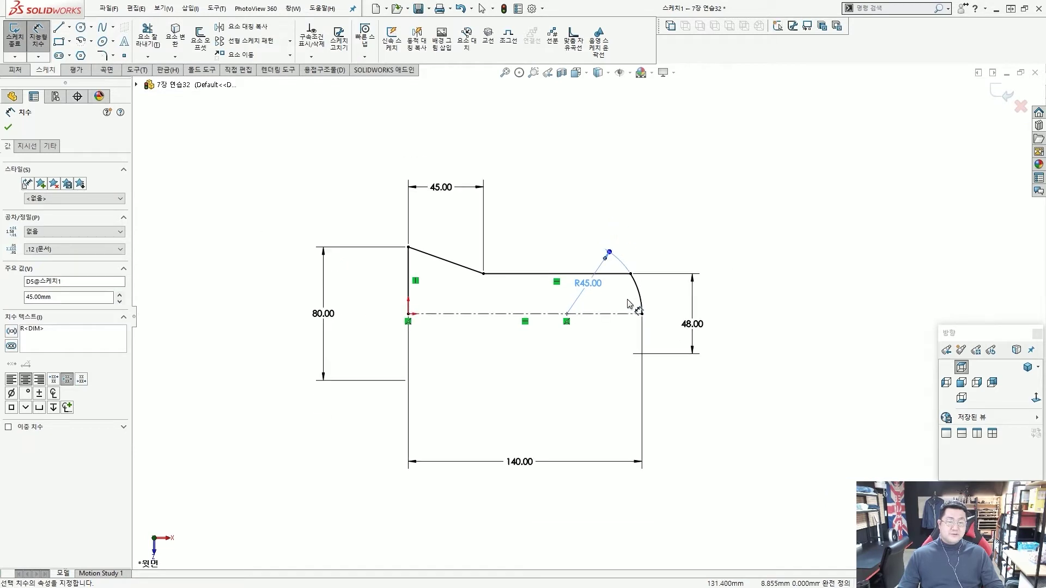
pyautogui.press('Escape')
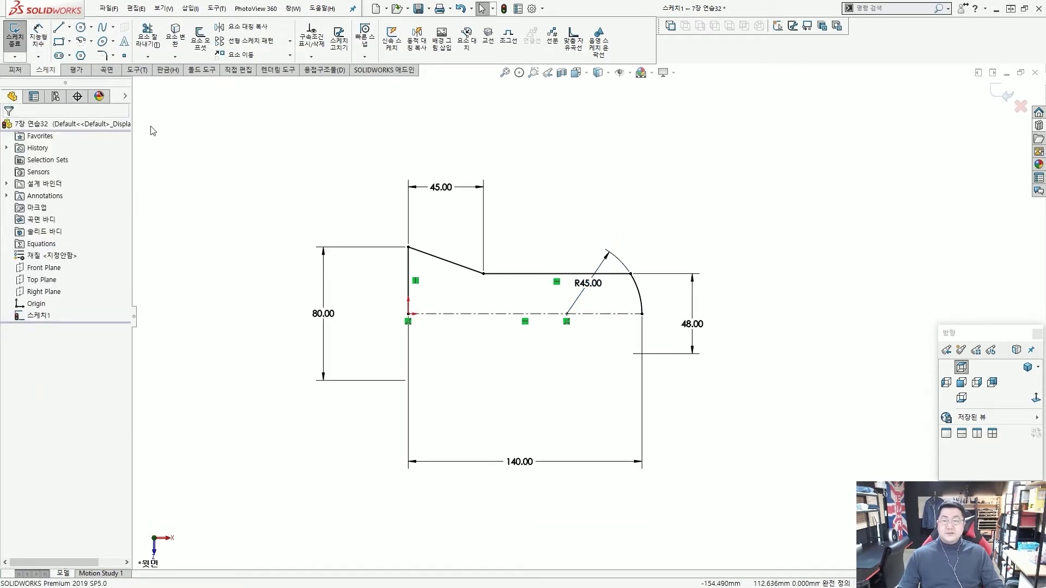
# - Revolve the profile 360° about the centerline, letting SOLIDWORKS close the open sketch automatically
pyautogui.click(18, 71)
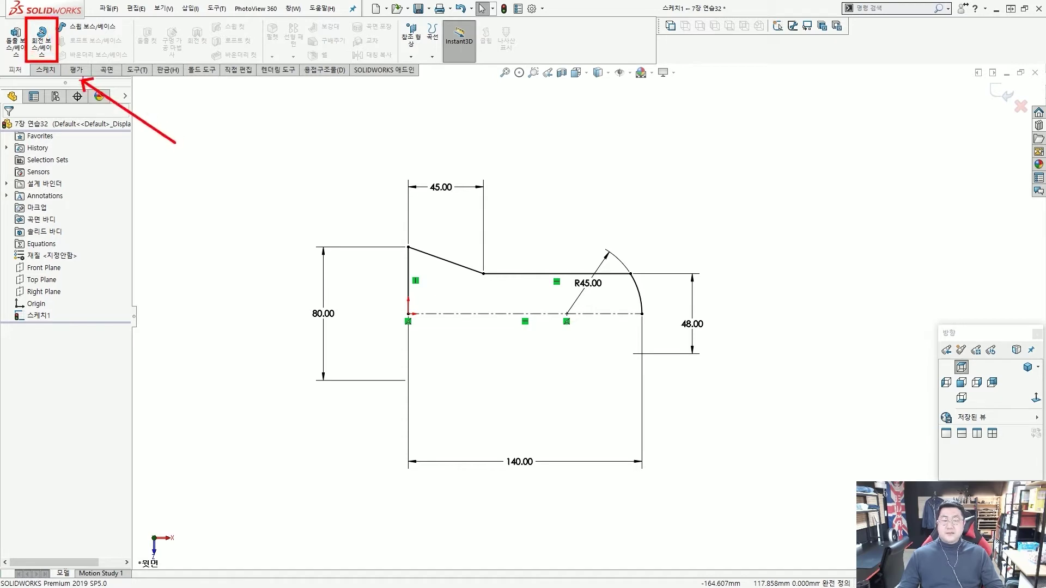
pyautogui.click(41, 38)
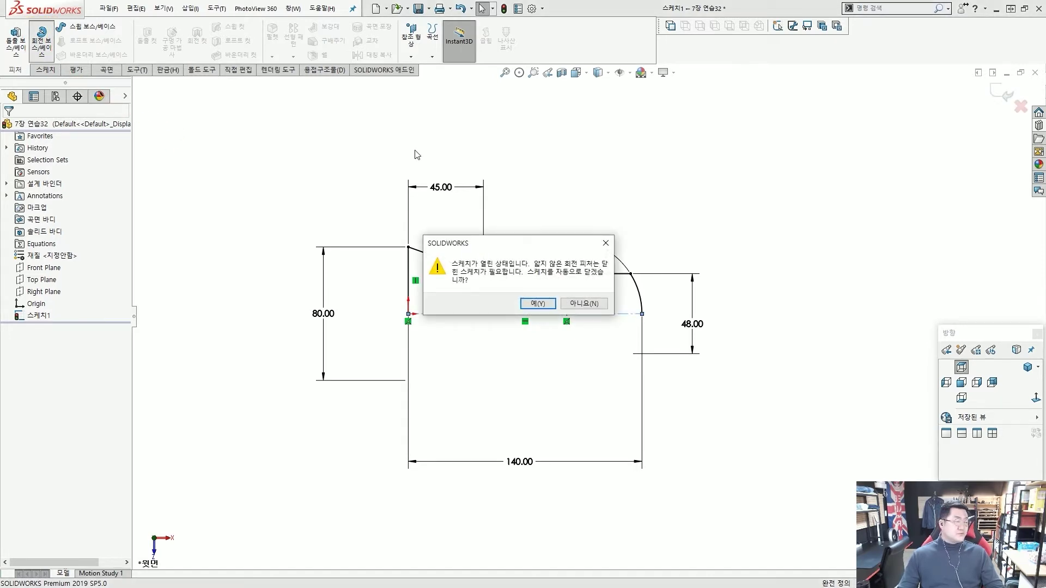
pyautogui.moveTo(505, 241); pyautogui.dragTo(363, 116)
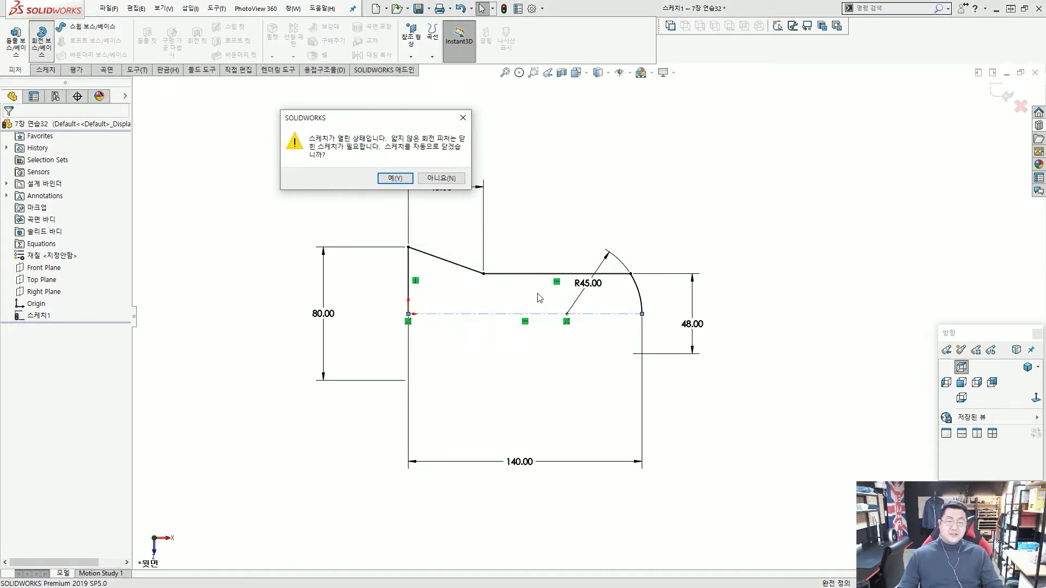
pyautogui.moveTo(549, 322)
pyautogui.mouseDown()
pyautogui.moveTo(128, 133)
pyautogui.moveTo(176, 158)
pyautogui.mouseUp()
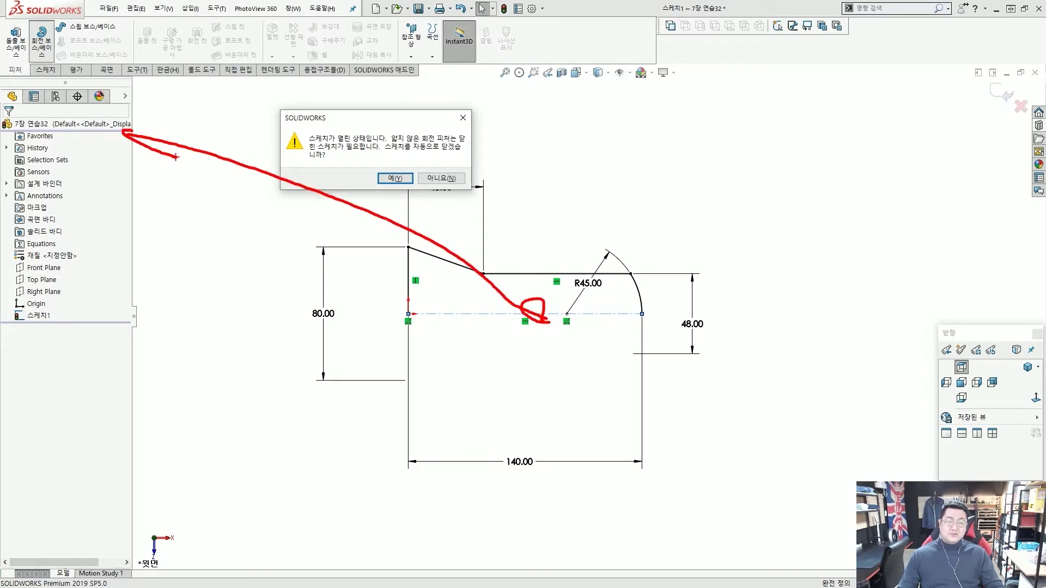
pyautogui.press('Escape')
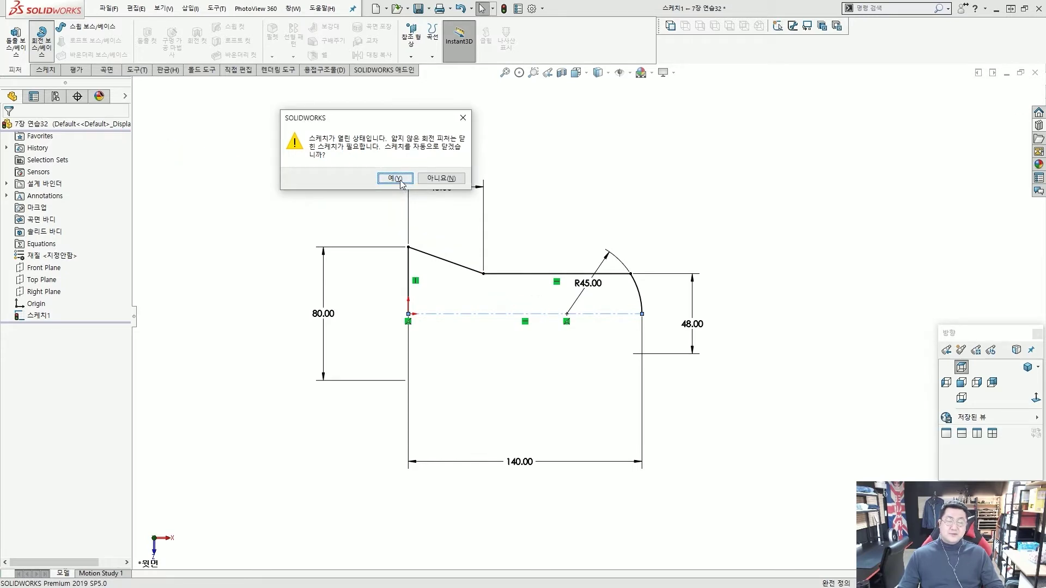
pyautogui.click(395, 179)
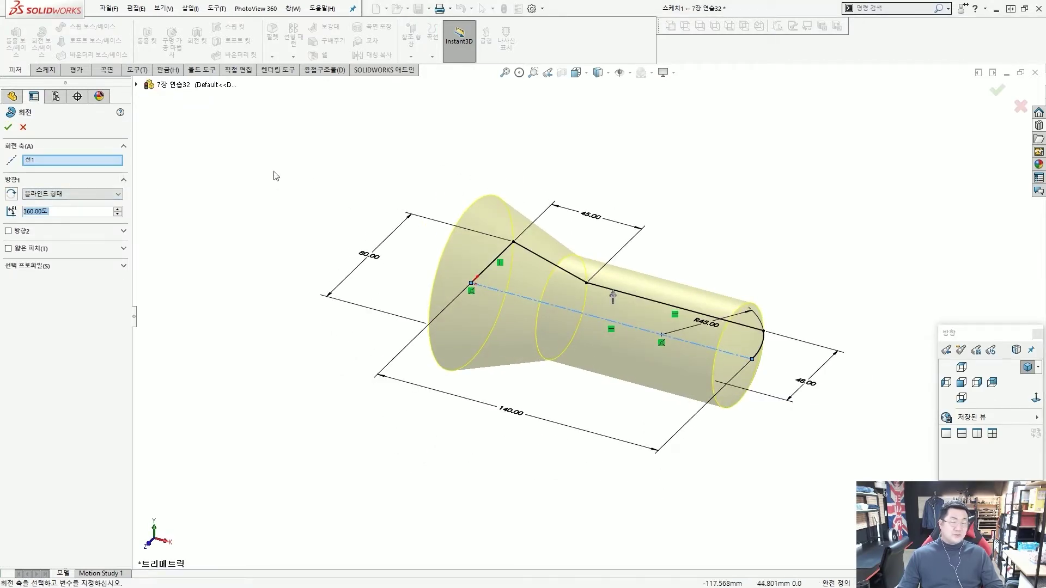
pyautogui.click(8, 127)
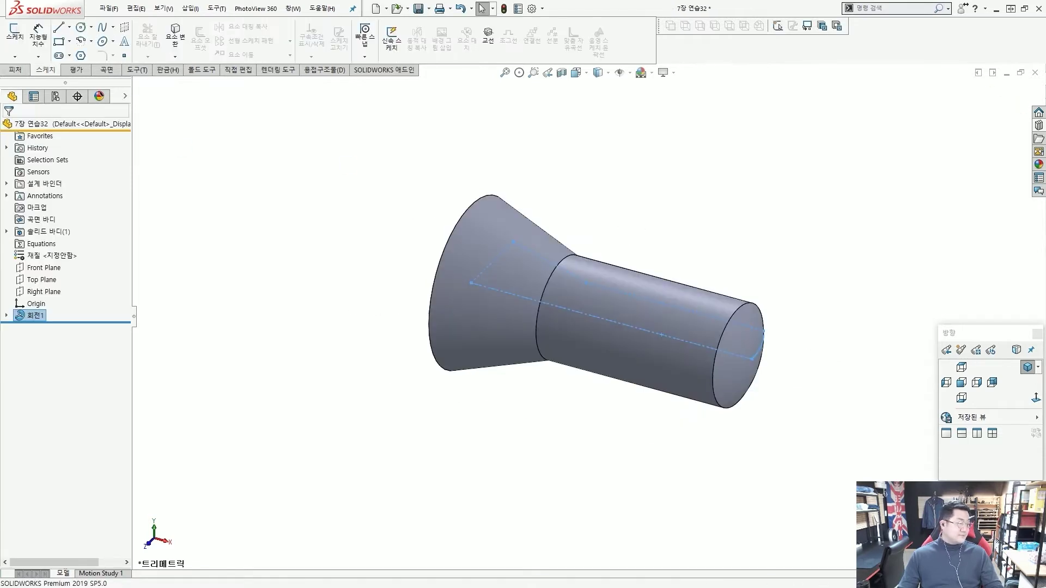
pyautogui.scroll(-2, 685, 279)
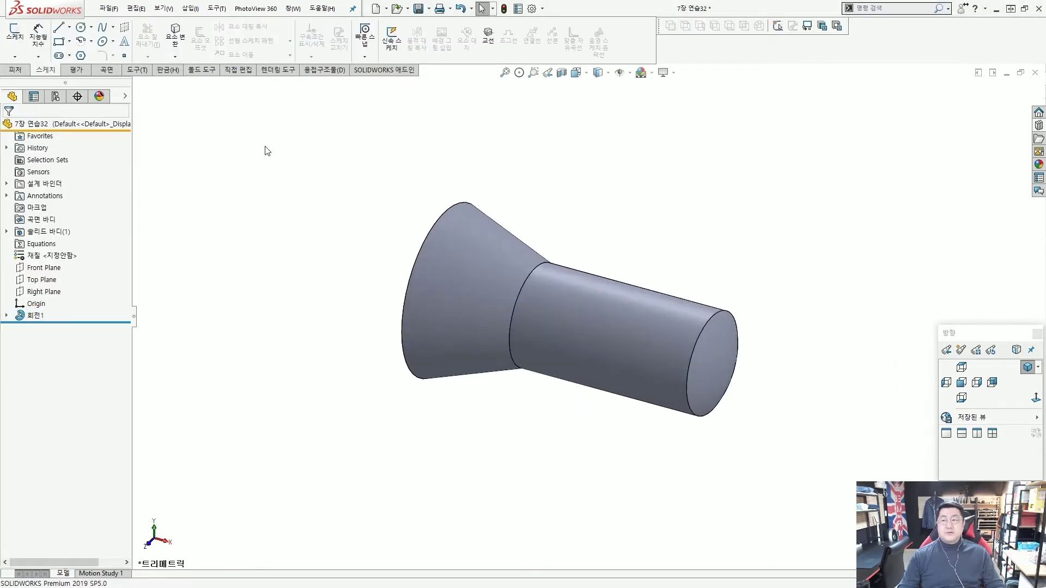
# - Start a Shell feature with a 16 mm wall thickness
pyautogui.click(15, 70)
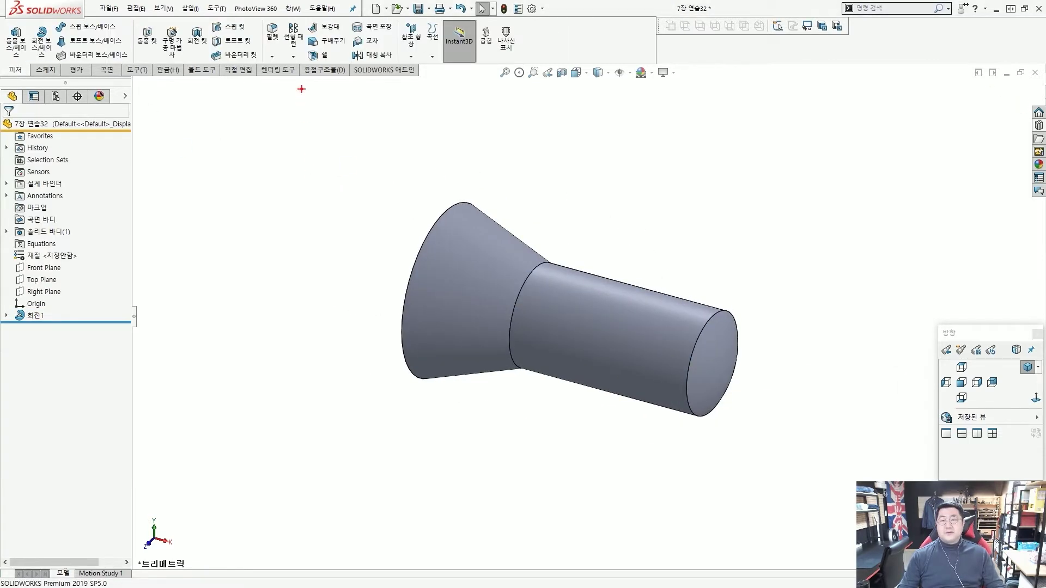
pyautogui.keyDown('ctrl'); pyautogui.moveTo(299, 47); pyautogui.dragTo(353, 65); pyautogui.keyUp('ctrl')
pyautogui.keyDown('ctrl'); pyautogui.keyDown('shift'); pyautogui.moveTo(420, 164); pyautogui.dragTo(342, 66); pyautogui.keyUp('shift'); pyautogui.keyUp('ctrl')
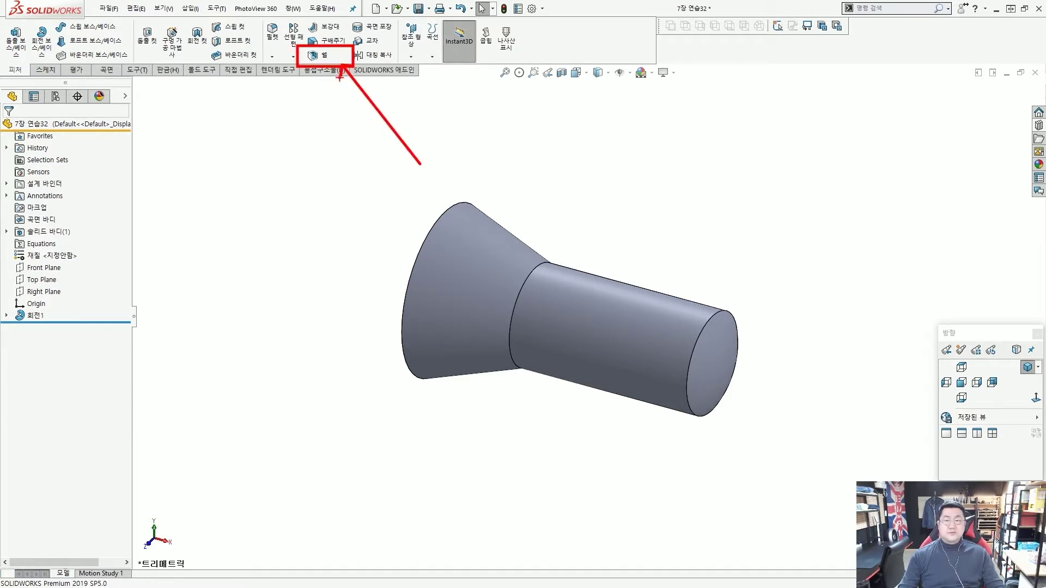
pyautogui.press('Escape')
pyautogui.click(316, 55)
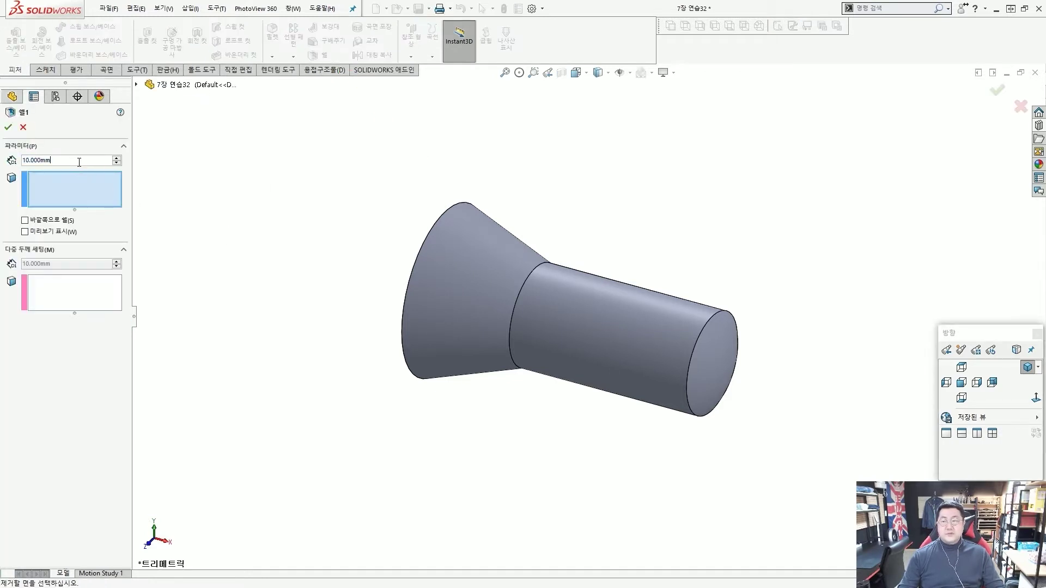
pyautogui.hotkey('ctrl', 'a')
pyautogui.write('16')
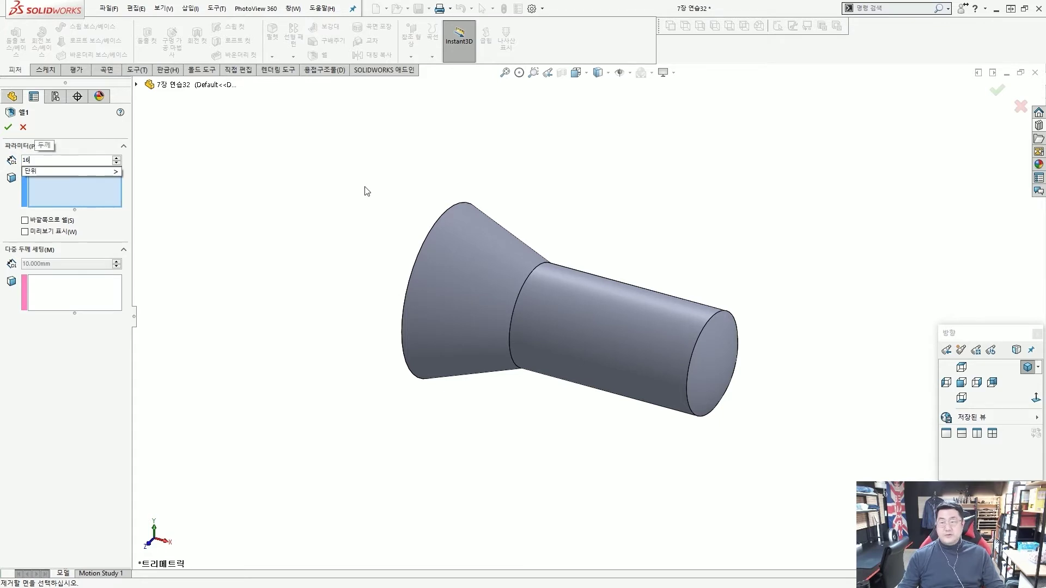
pyautogui.press('Return')
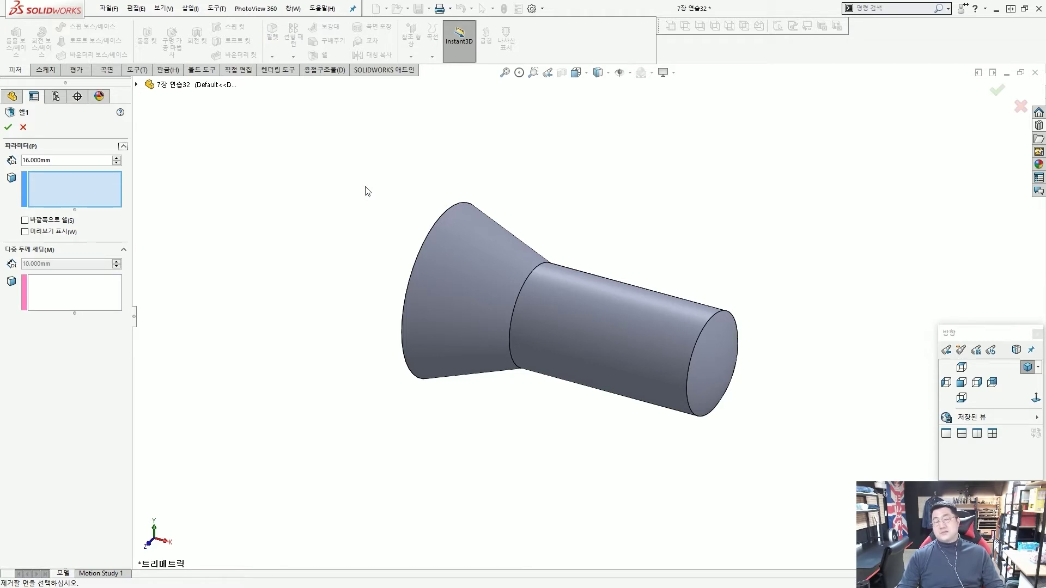
# - Remove the cone's large end face and the cylinder's end face, then accept the shell
pyautogui.moveTo(380, 222); pyautogui.dragTo(400, 247, button='middle')
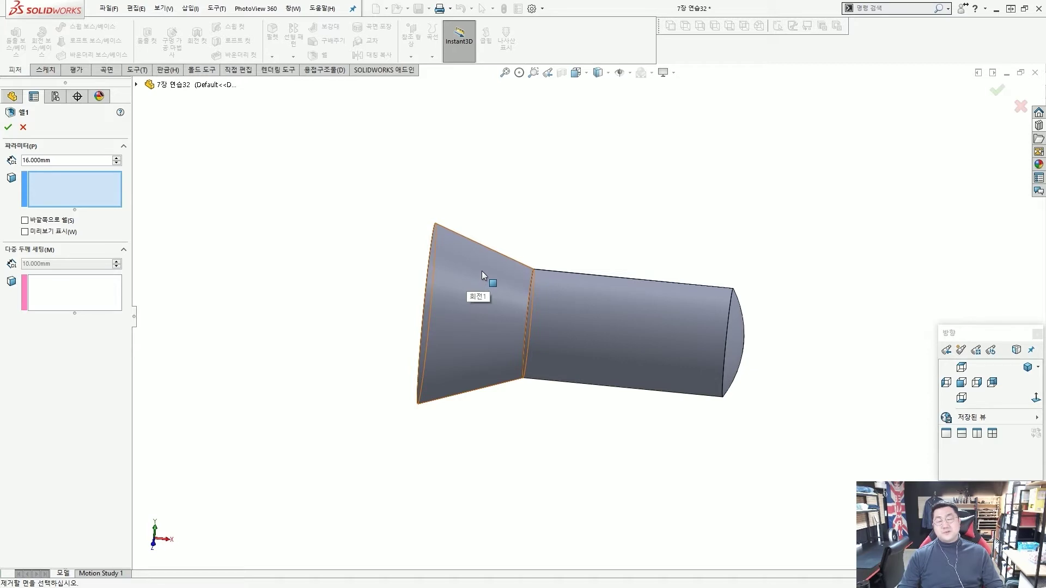
pyautogui.moveTo(462, 273); pyautogui.dragTo(439, 289, button='middle')
pyautogui.moveTo(341, 266); pyautogui.dragTo(394, 282, button='middle')
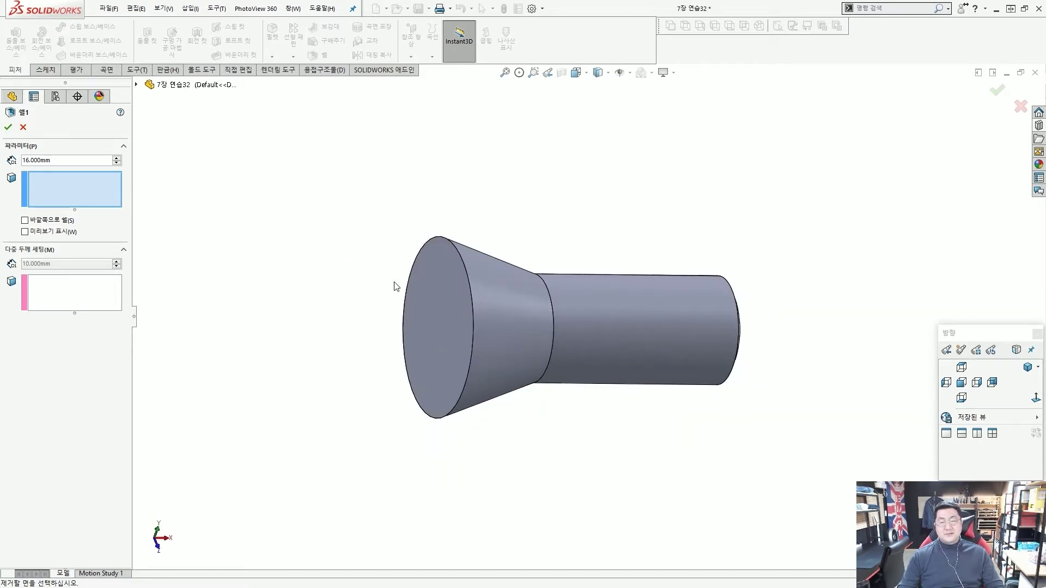
pyautogui.click(439, 289)
pyautogui.moveTo(645, 335); pyautogui.dragTo(606, 338, button='middle')
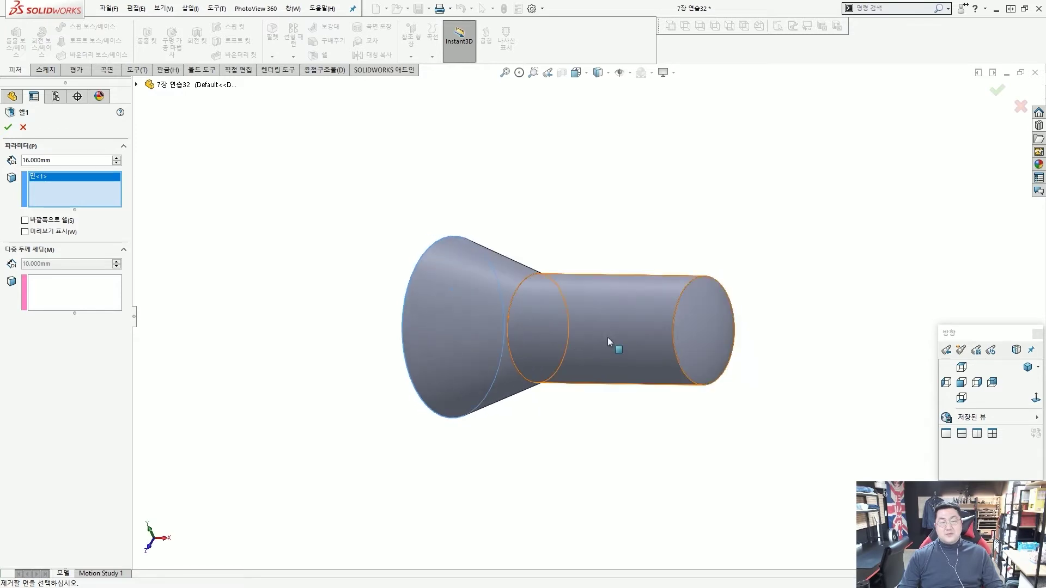
pyautogui.click(710, 316)
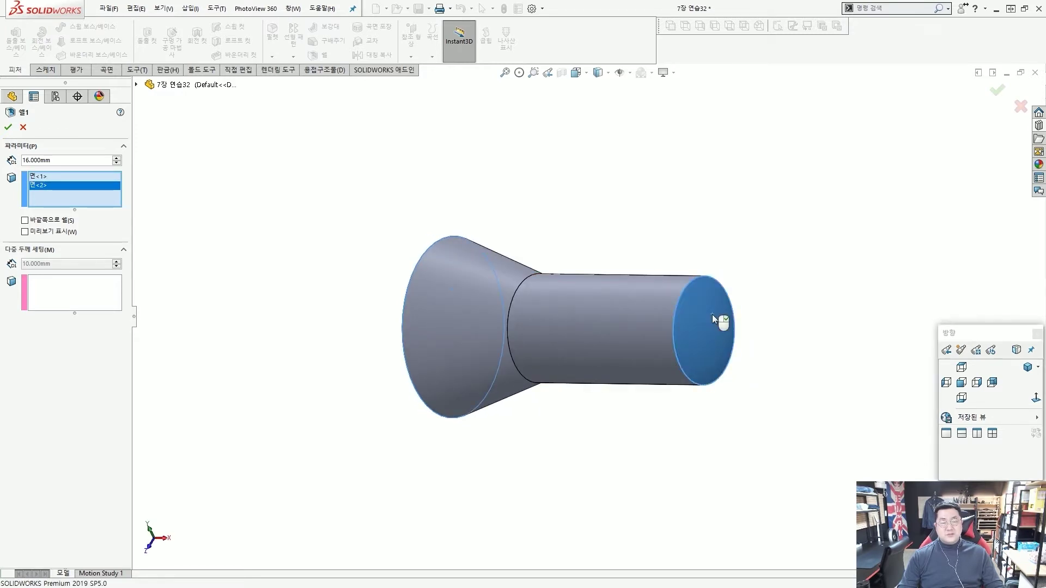
pyautogui.rightClick(711, 315)
pyautogui.moveTo(576, 264); pyautogui.dragTo(633, 306, button='middle')
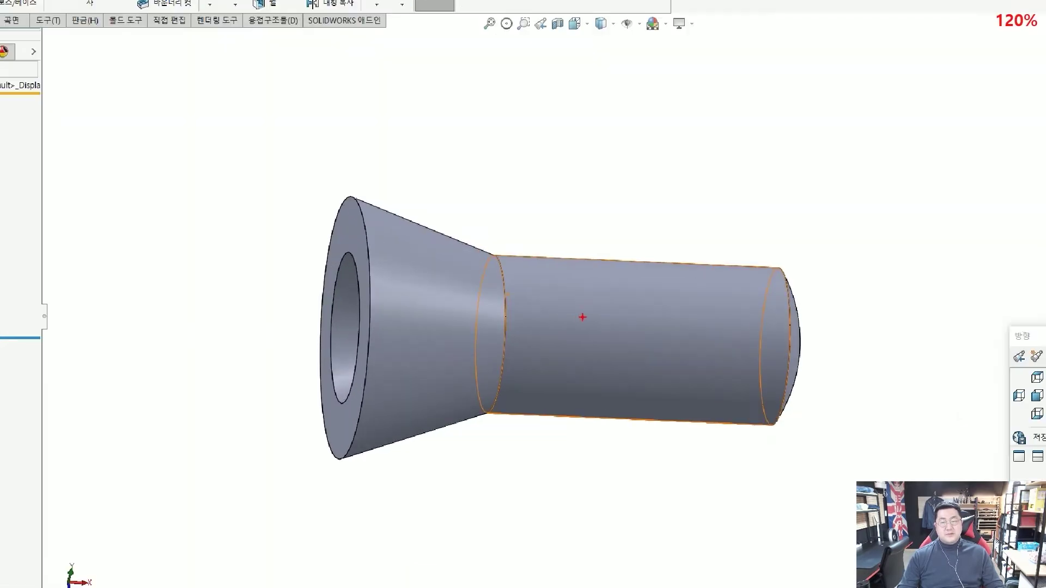
pyautogui.click(7, 315)
pyautogui.click(51, 328)
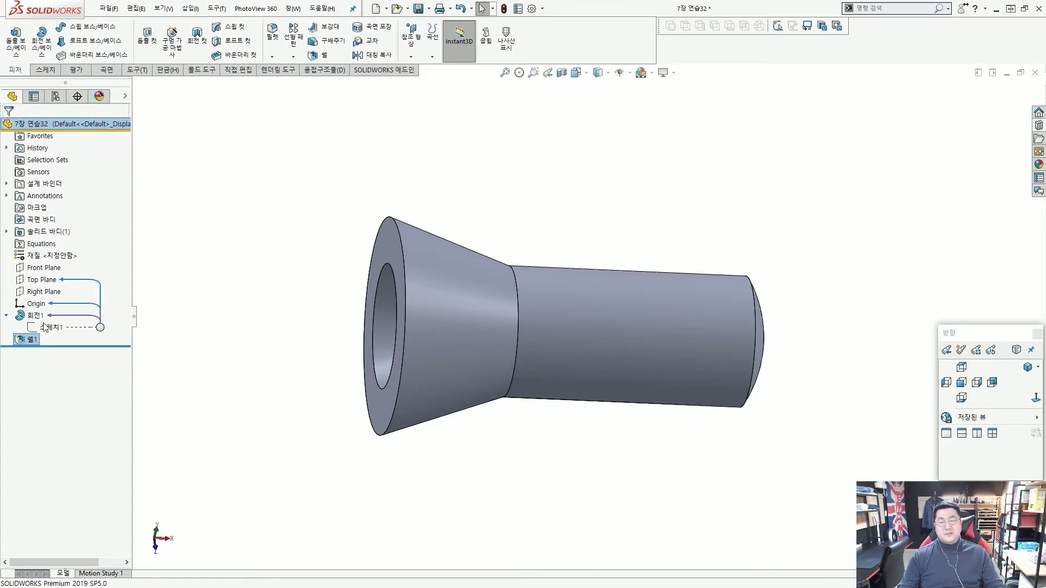
pyautogui.moveTo(432, 322)
pyautogui.mouseDown(button='middle')
pyautogui.moveTo(422, 392)
pyautogui.moveTo(438, 390)
pyautogui.mouseUp(button='middle')
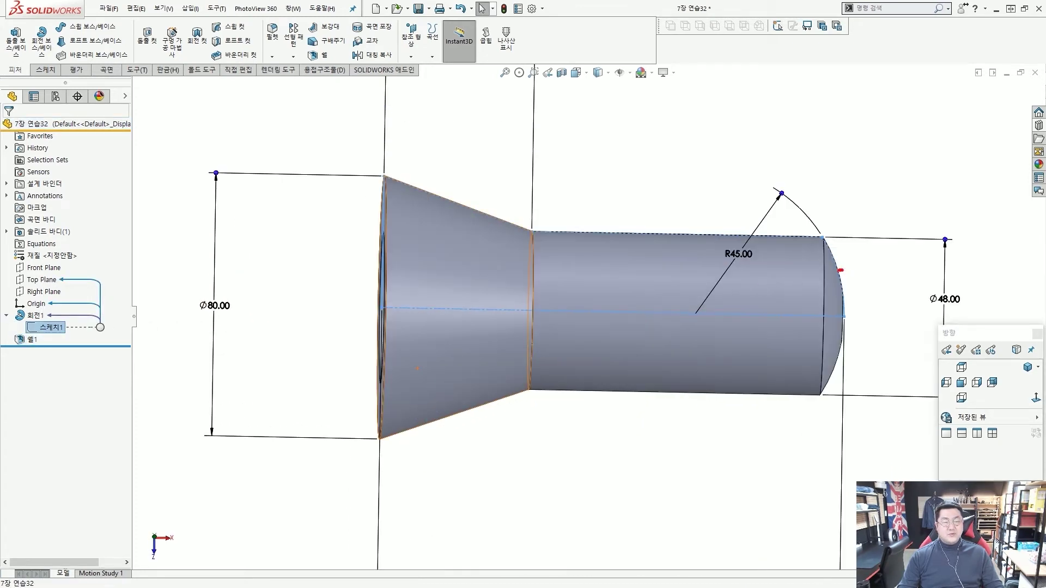
pyautogui.moveTo(841, 270)
pyautogui.mouseDown()
pyautogui.moveTo(539, 266)
pyautogui.moveTo(390, 219)
pyautogui.mouseUp()
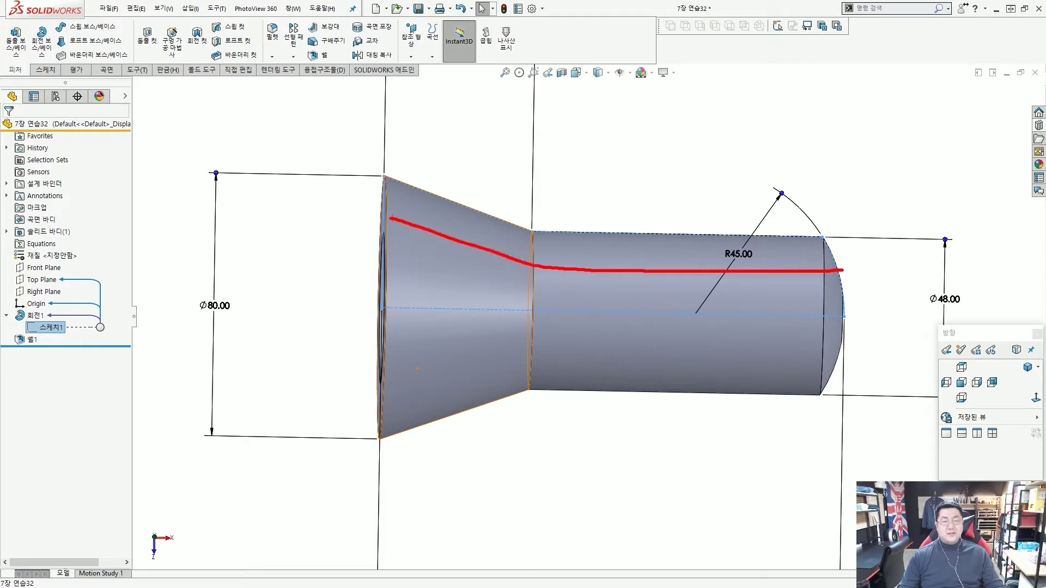
pyautogui.moveTo(543, 282); pyautogui.dragTo(554, 275)
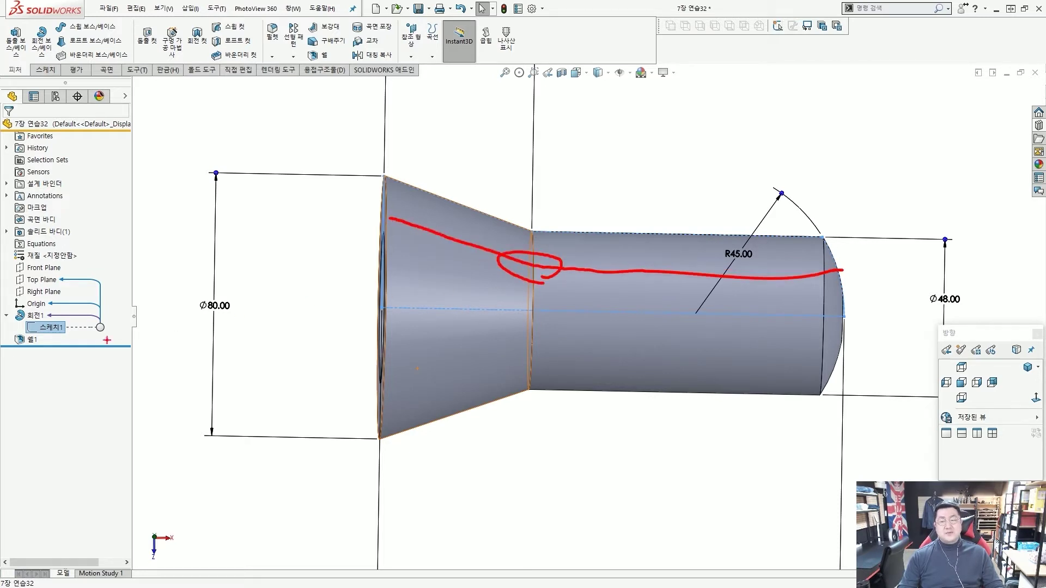
pyautogui.keyDown('ctrl'); pyautogui.moveTo(29, 331); pyautogui.dragTo(0, 331); pyautogui.keyUp('ctrl')
pyautogui.moveTo(545, 328)
pyautogui.mouseDown()
pyautogui.moveTo(539, 256)
pyautogui.moveTo(494, 293)
pyautogui.mouseUp()
pyautogui.press('Escape')
pyautogui.moveTo(463, 293); pyautogui.dragTo(475, 294, button='middle')
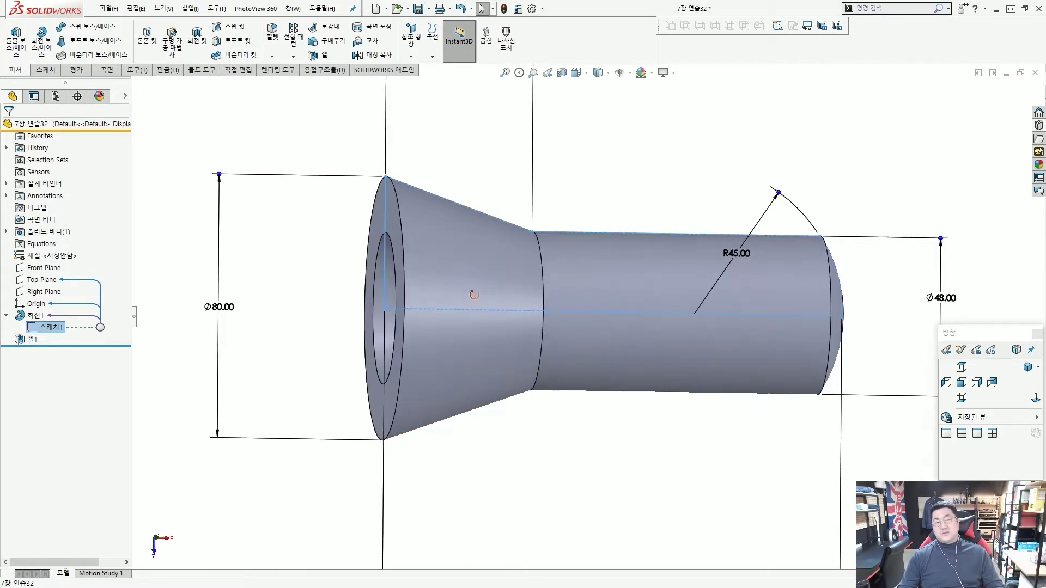
pyautogui.click(183, 303)
pyautogui.click(31, 339)
pyautogui.click(152, 93)
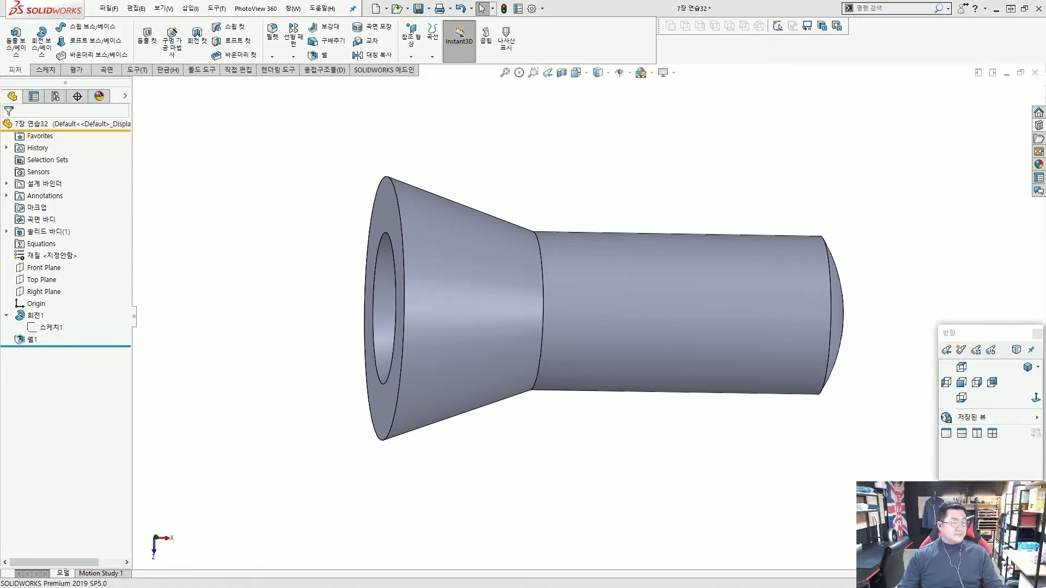
pyautogui.click(48, 268)
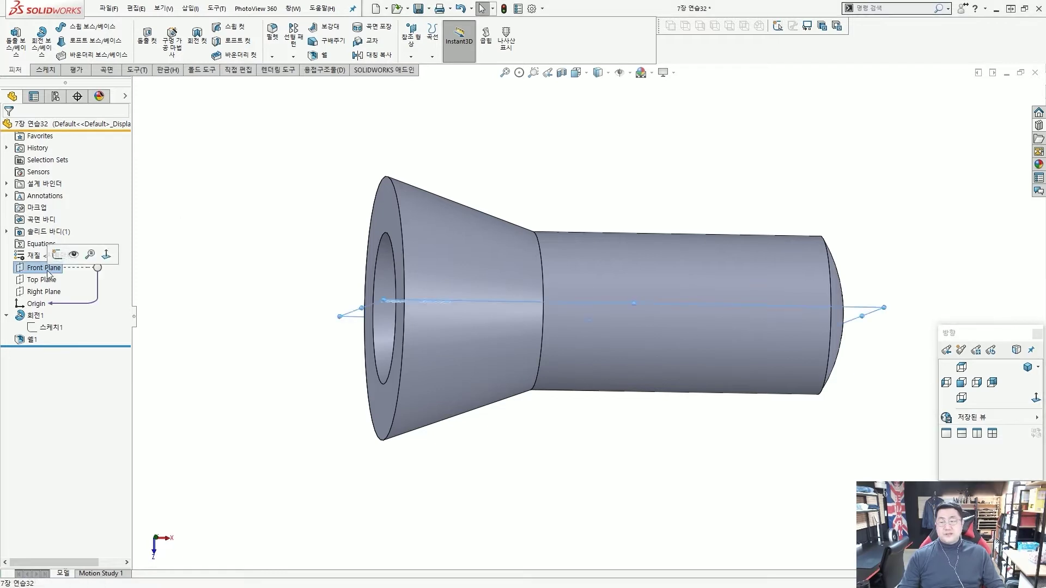
# - Open a new Sketch2 on the Front Plane over the shelled flared tube
pyautogui.click(56, 255)
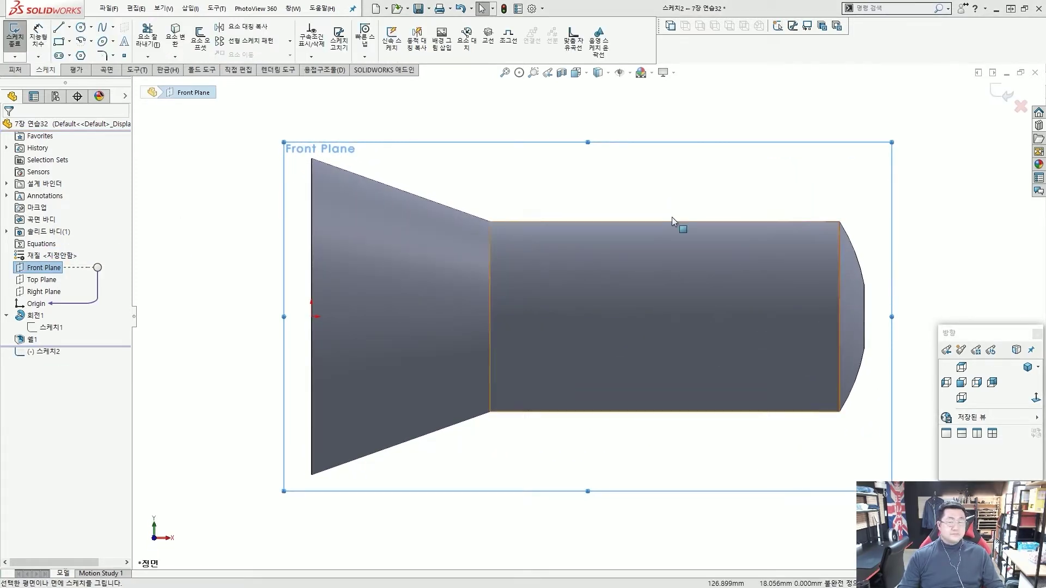
pyautogui.click(383, 121)
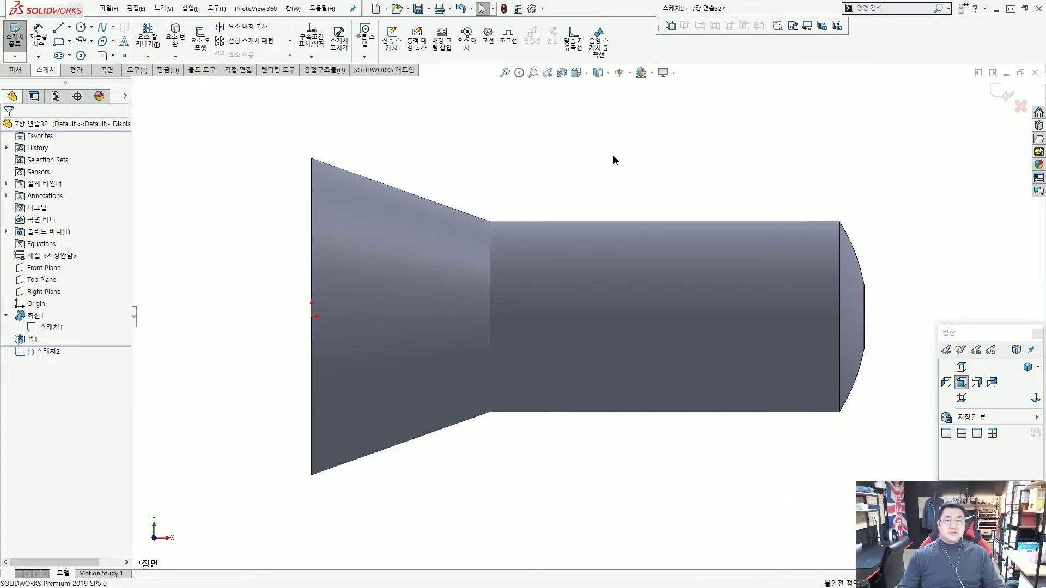
pyautogui.scroll(1, 633, 255)
pyautogui.scroll(-1, 634, 257)
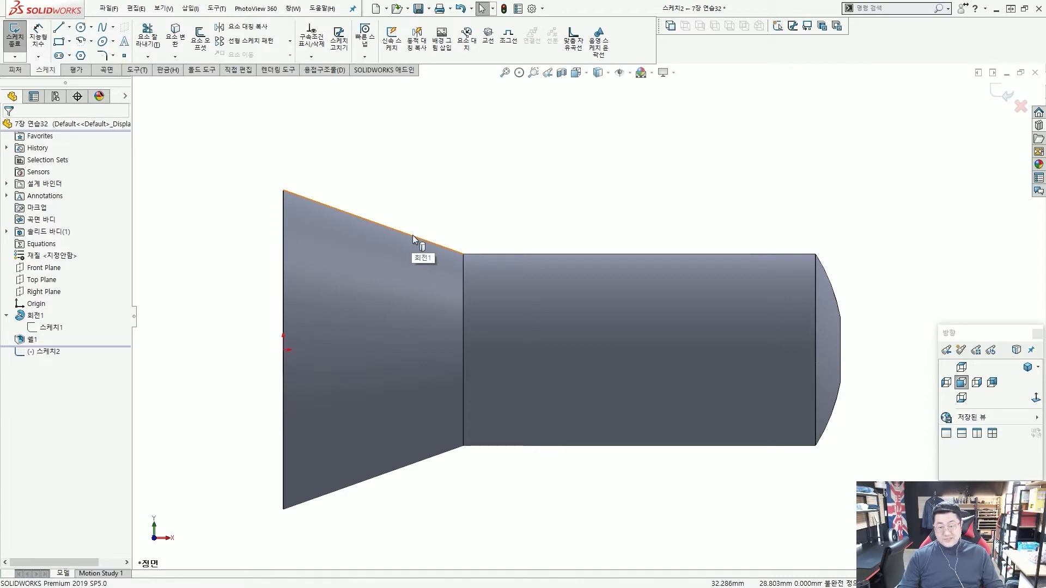
pyautogui.hotkey('ctrl', '2')
pyautogui.keyDown('ctrl'); pyautogui.keyDown('shift'); pyautogui.moveTo(452, 168); pyautogui.dragTo(404, 228); pyautogui.keyUp('shift'); pyautogui.keyUp('ctrl')
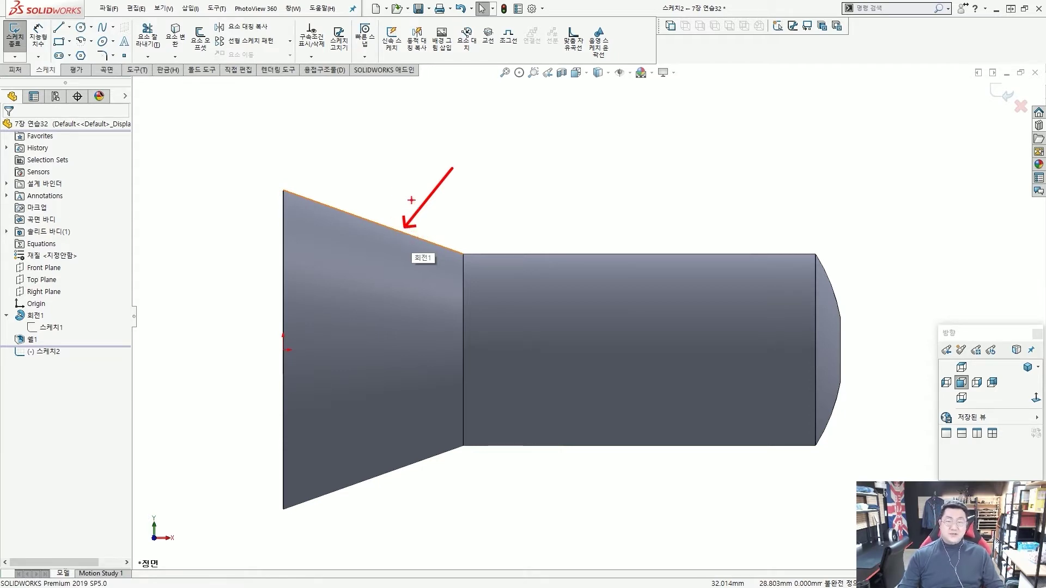
pyautogui.press('Escape')
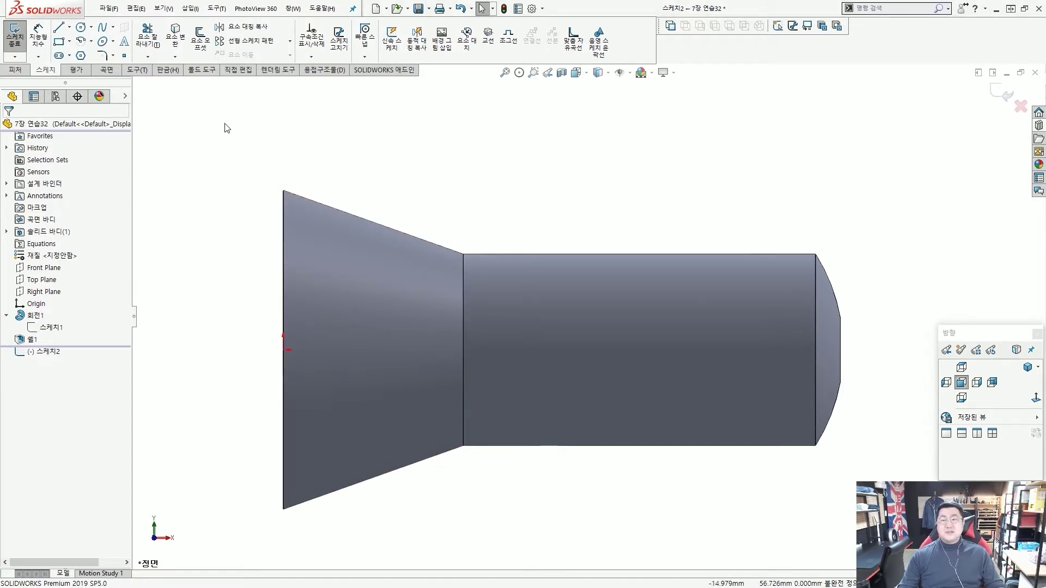
# - Convert the cone's top slanted edge into a sketch line and extend it into the cylinder
pyautogui.click(178, 47)
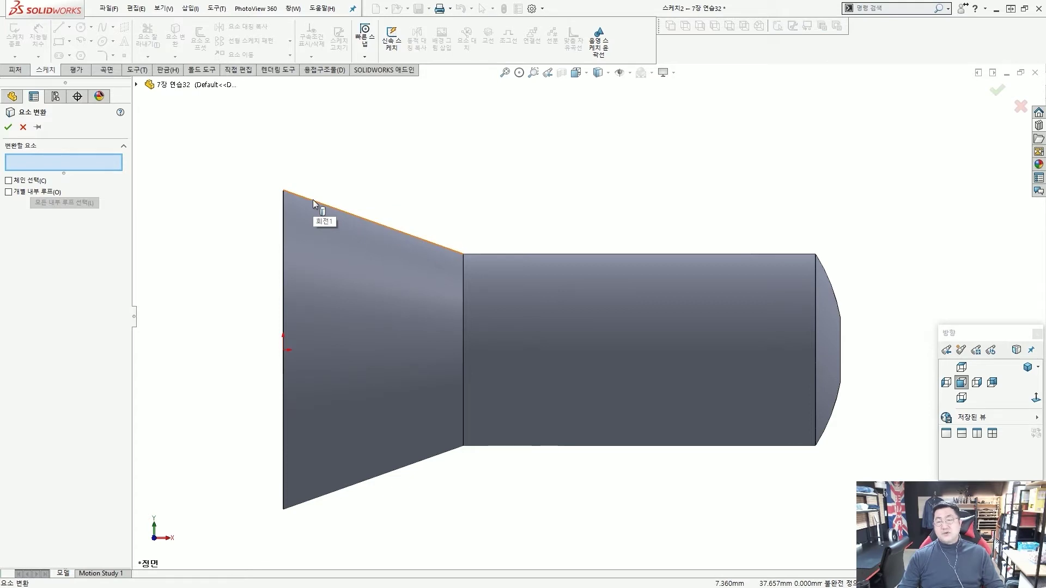
pyautogui.click(312, 200)
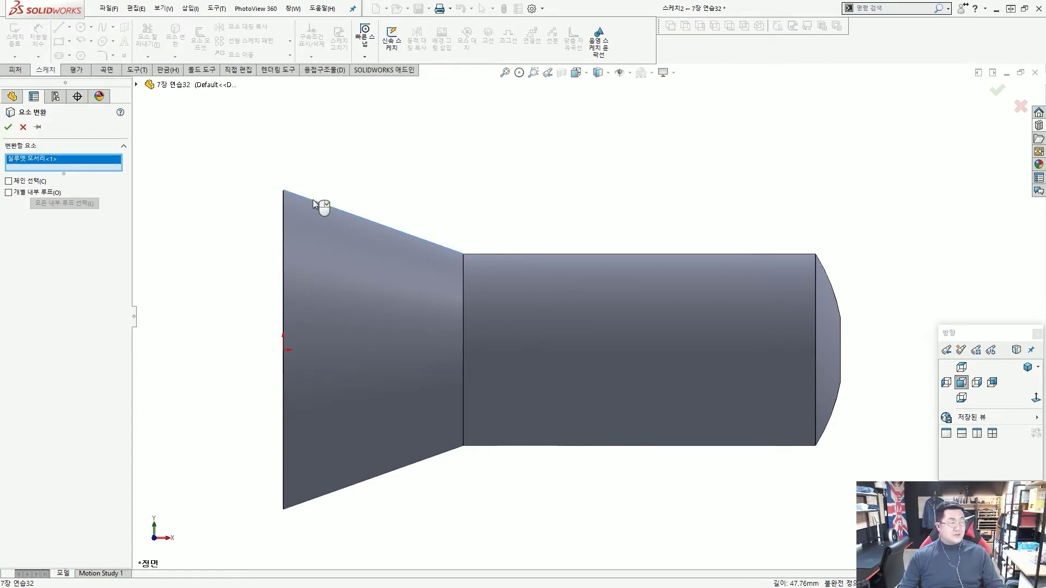
pyautogui.rightClick(313, 202)
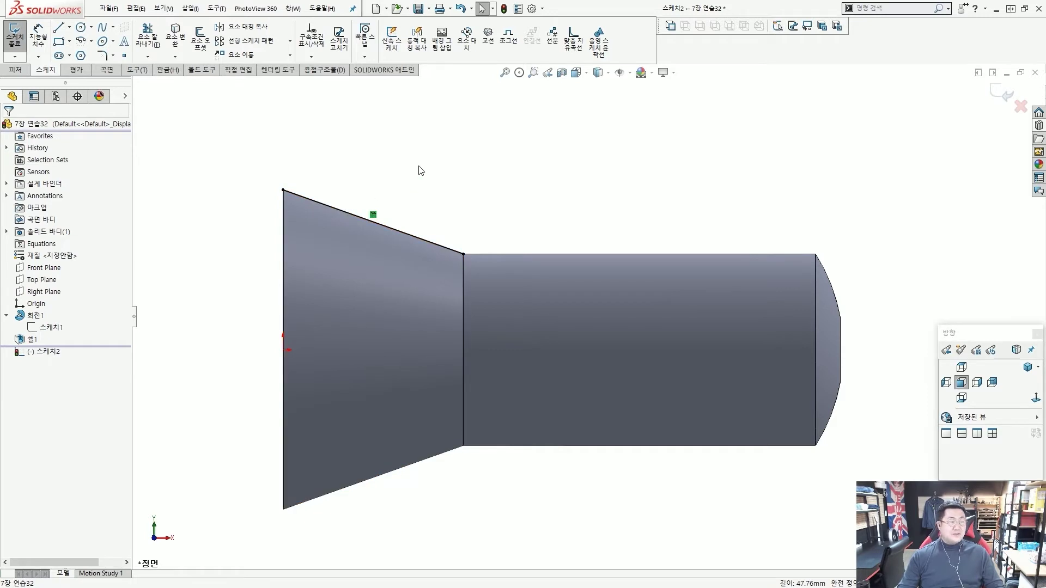
pyautogui.moveTo(463, 254); pyautogui.dragTo(525, 278)
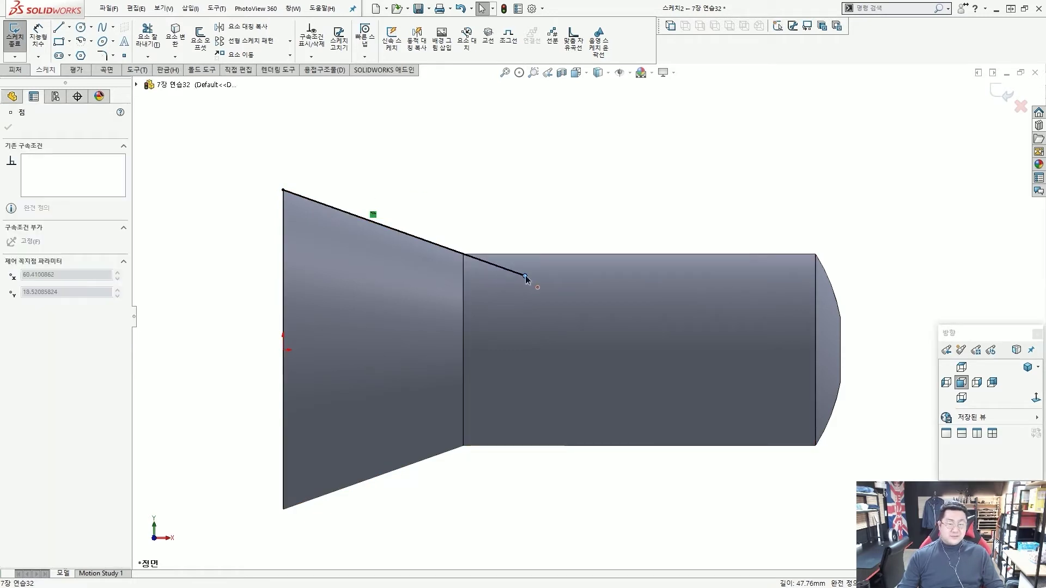
pyautogui.click(471, 171)
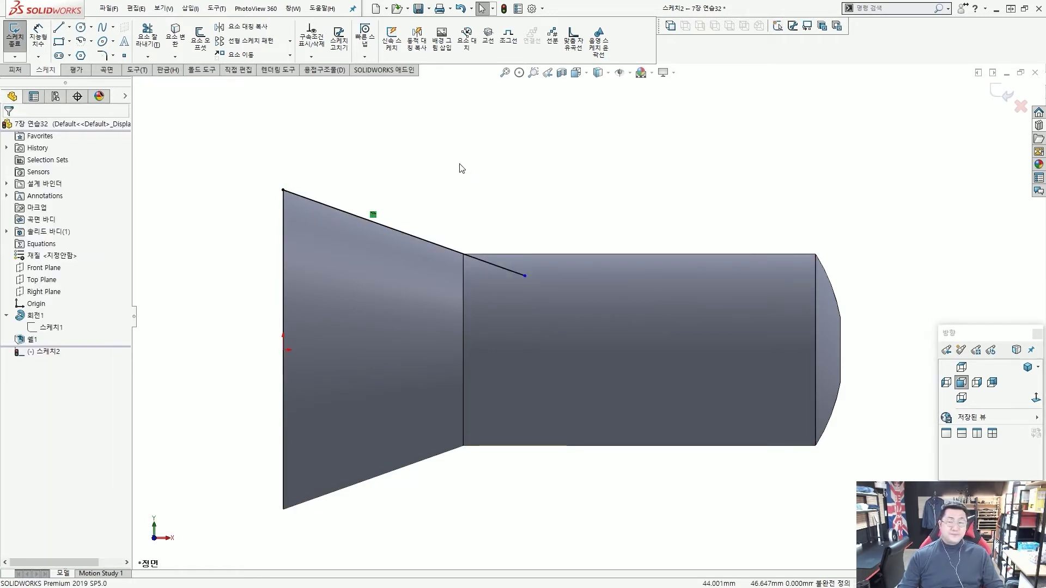
# - Draw a horizontal line from the slanted line's end to the part's right end
pyautogui.click(61, 29)
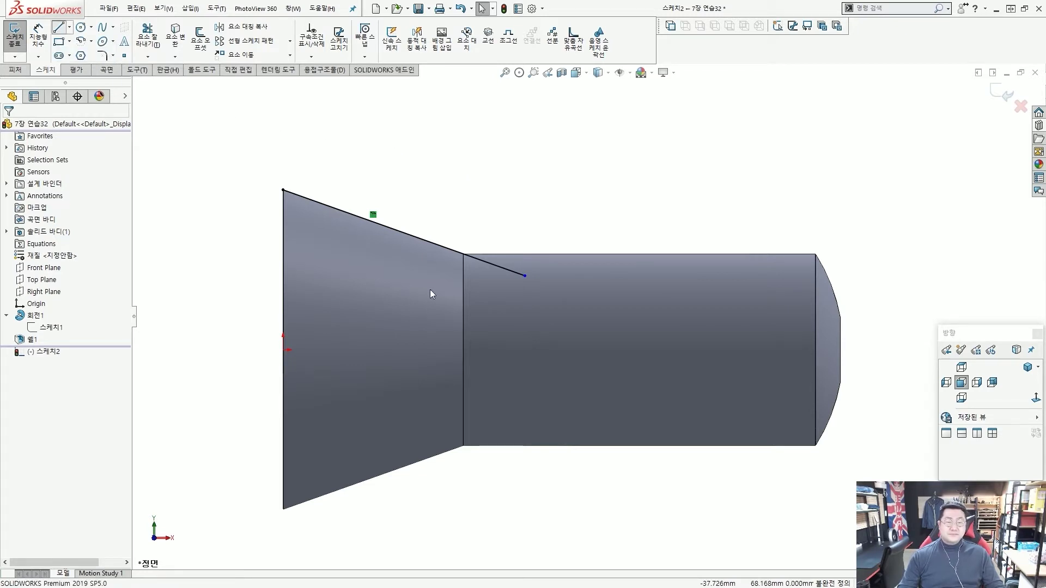
pyautogui.click(525, 277)
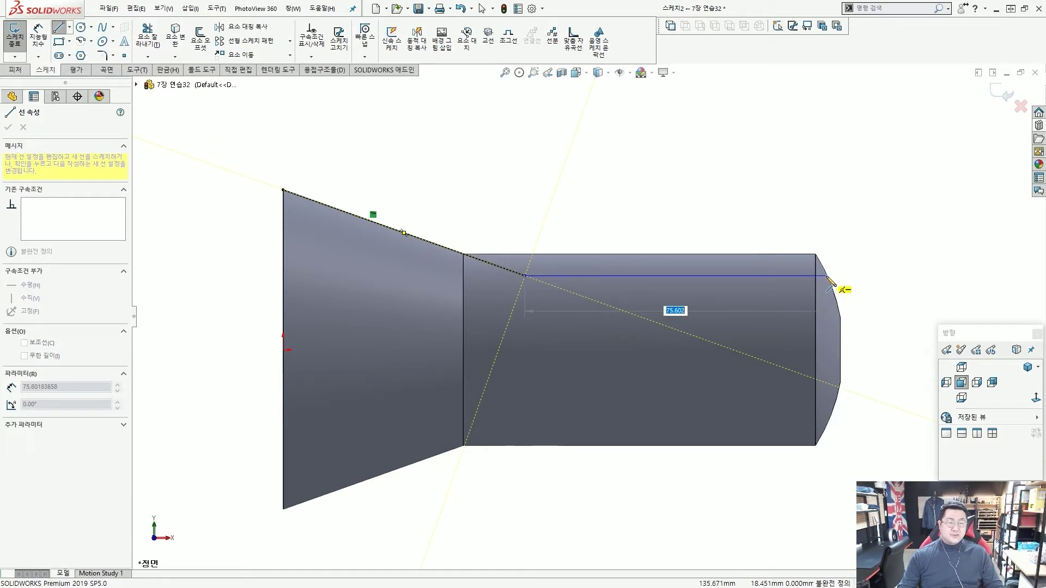
pyautogui.click(828, 276)
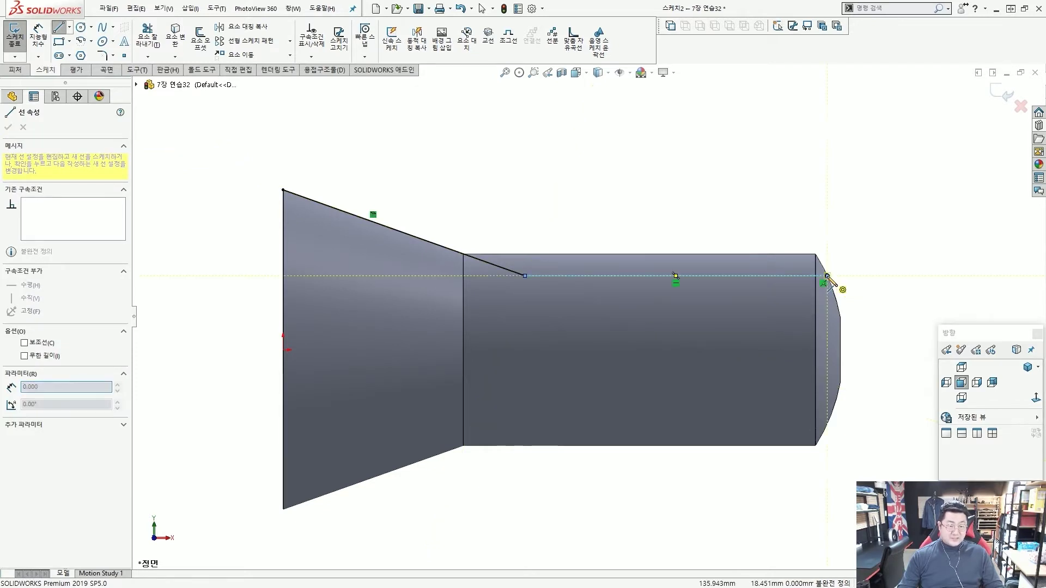
pyautogui.press('Escape')
pyautogui.click(827, 276)
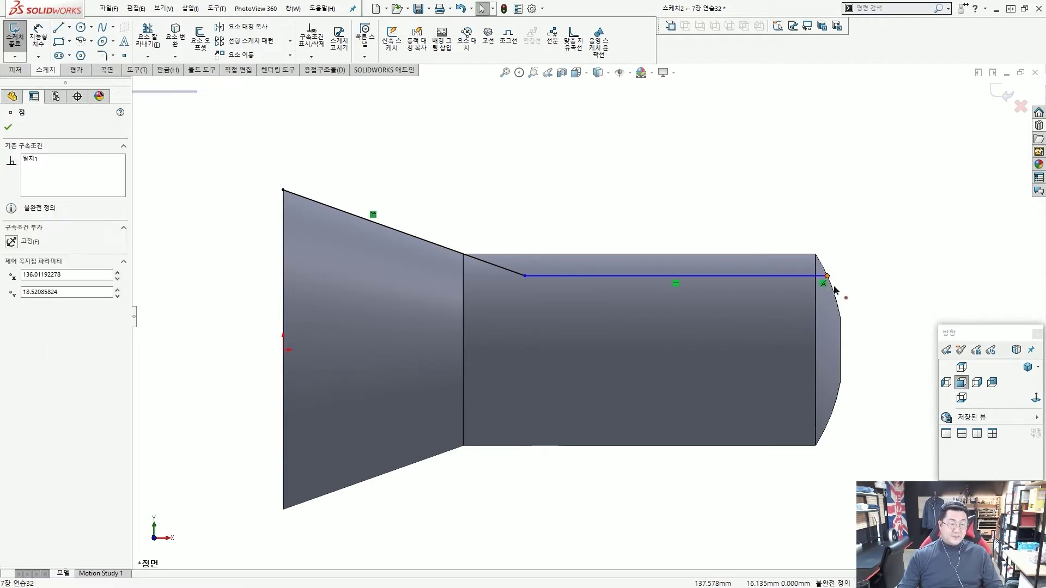
pyautogui.click(682, 215)
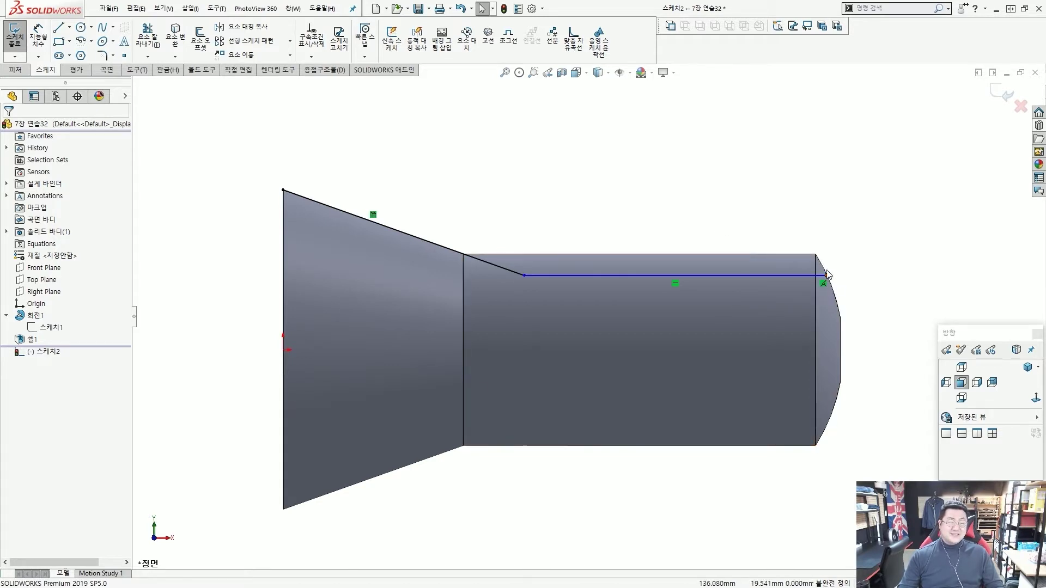
pyautogui.scroll(1, 735, 227)
pyautogui.scroll(-1, 727, 240)
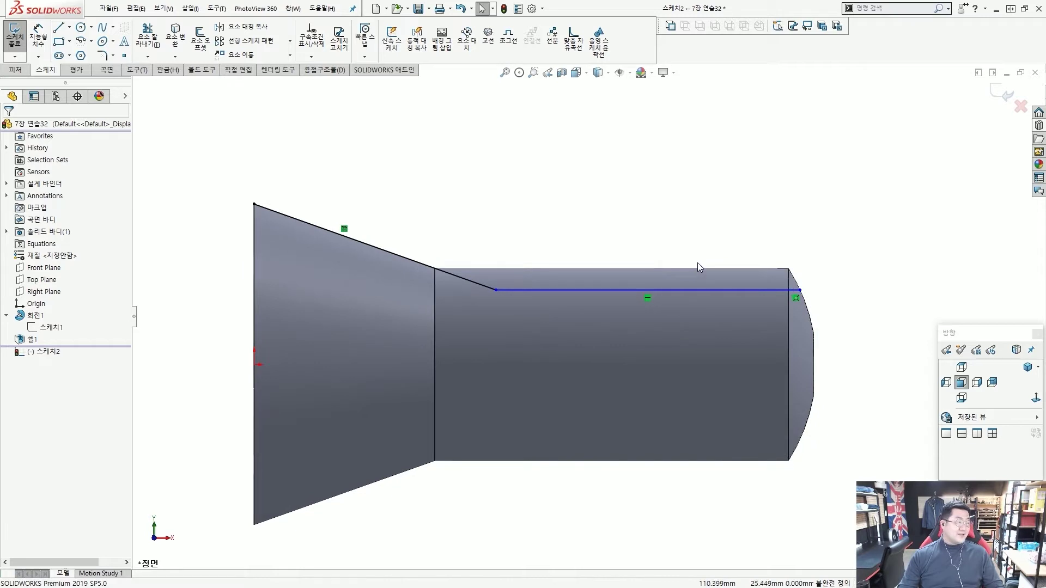
# - Draw a centerline from the sketch origin along the part's axis
pyautogui.click(71, 30)
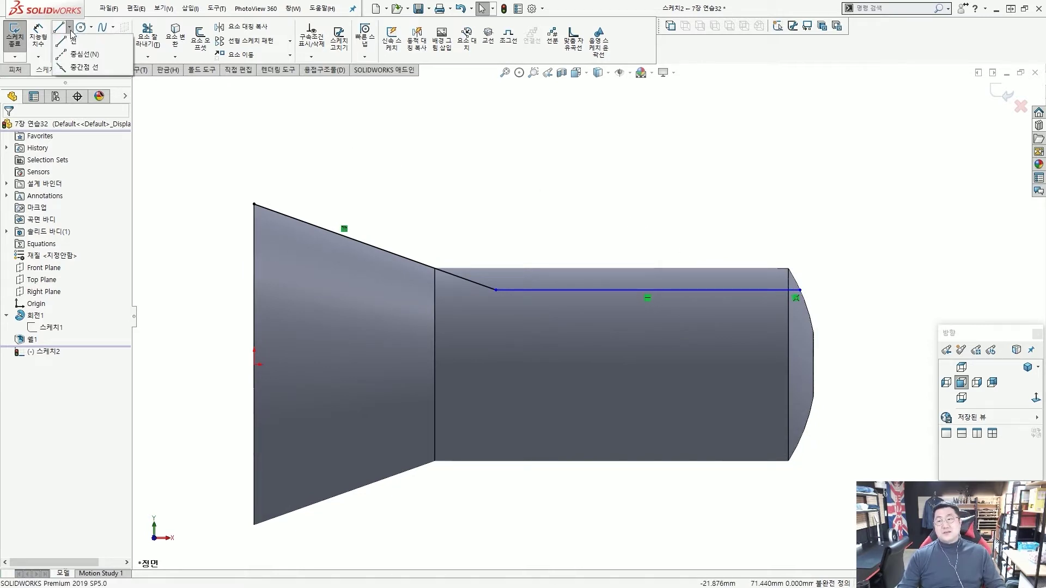
pyautogui.click(73, 41)
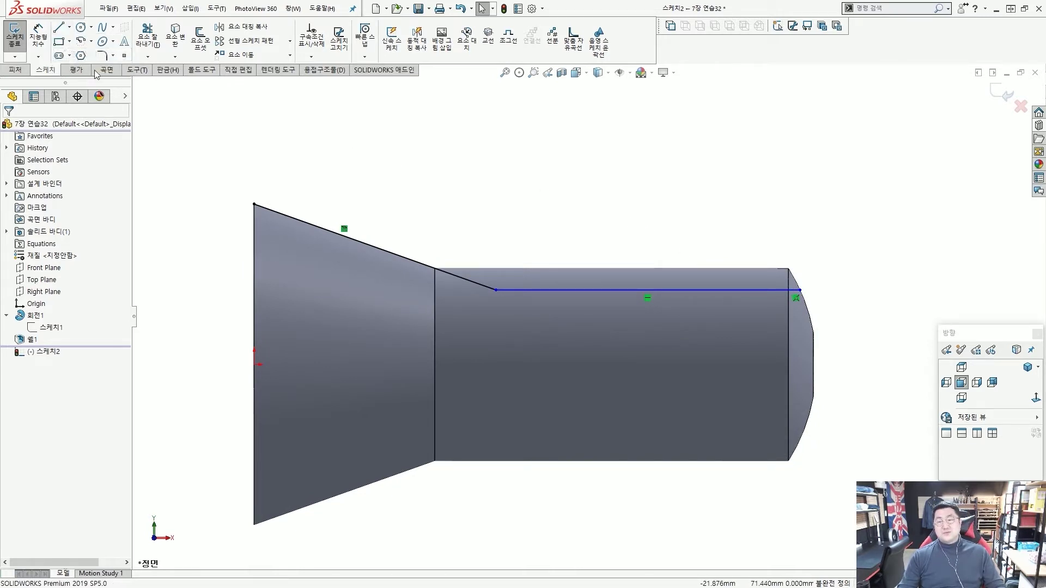
pyautogui.click(256, 364)
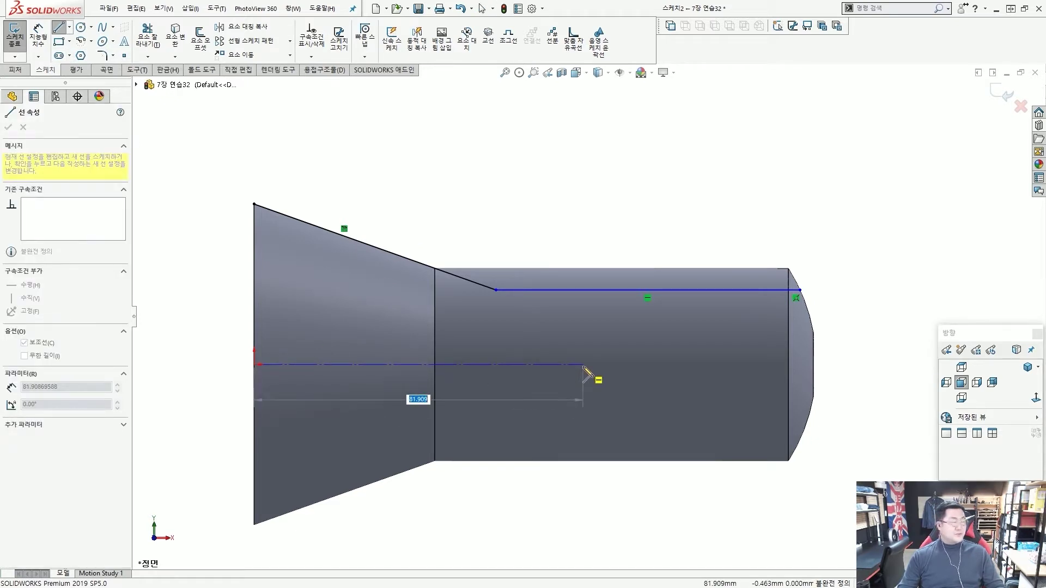
pyautogui.click(583, 366)
pyautogui.press('Escape')
pyautogui.scroll(3, 566, 339)
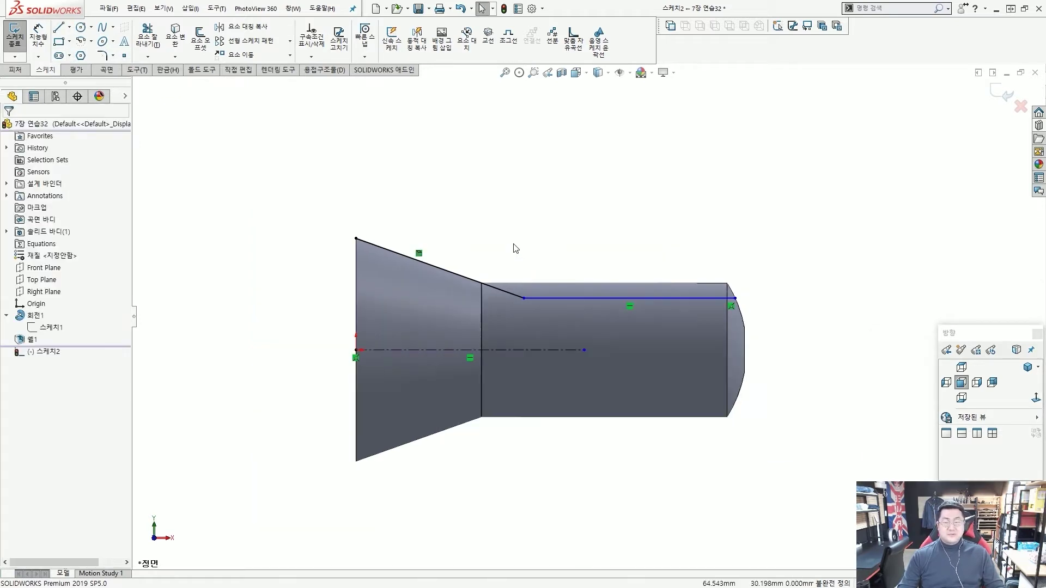
# - Dimension the horizontal line 32 from the centerline, fully defining Sketch2
pyautogui.click(38, 37)
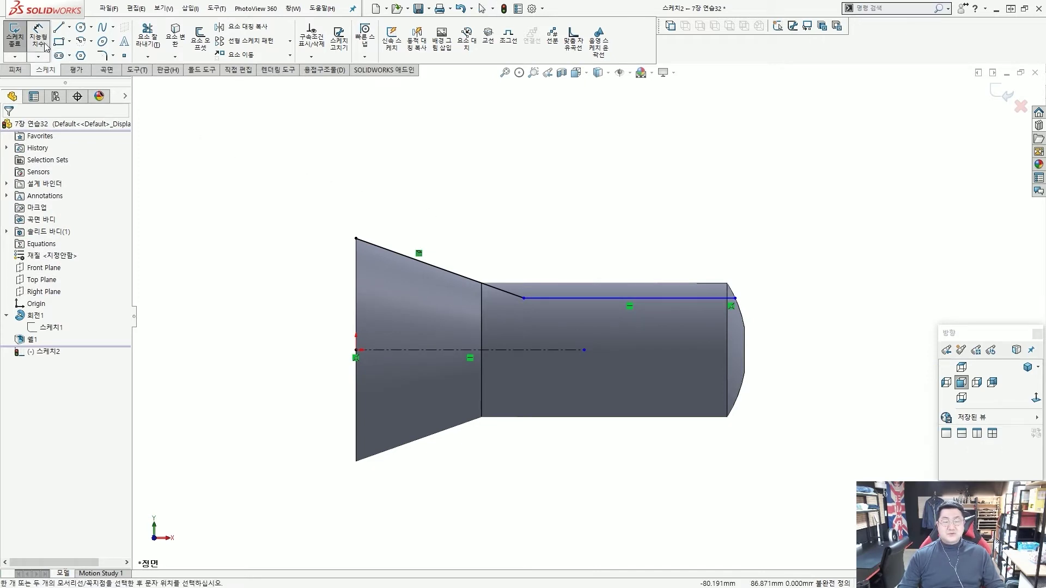
pyautogui.click(581, 307)
pyautogui.click(560, 349)
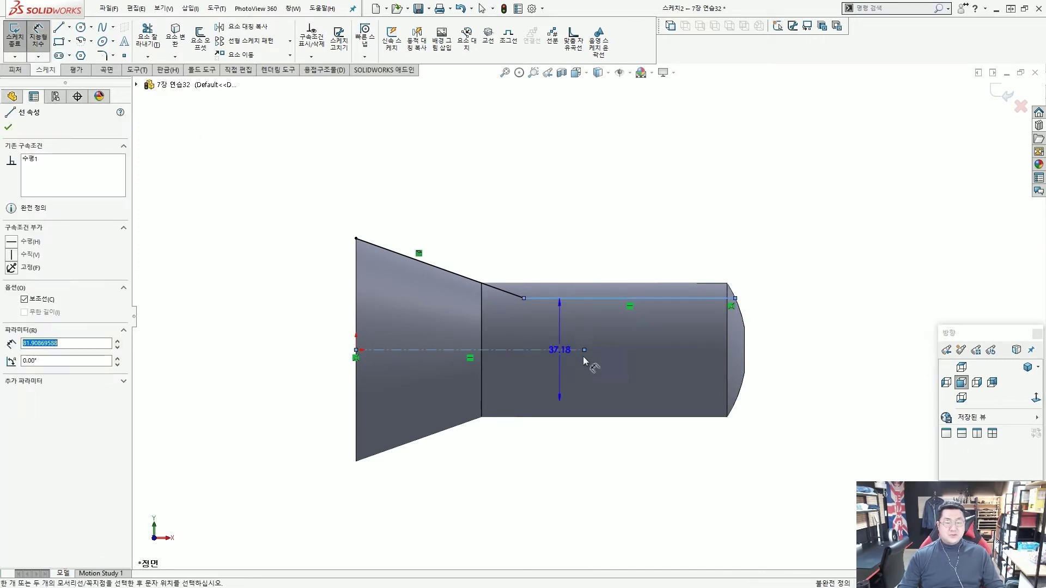
pyautogui.click(793, 369)
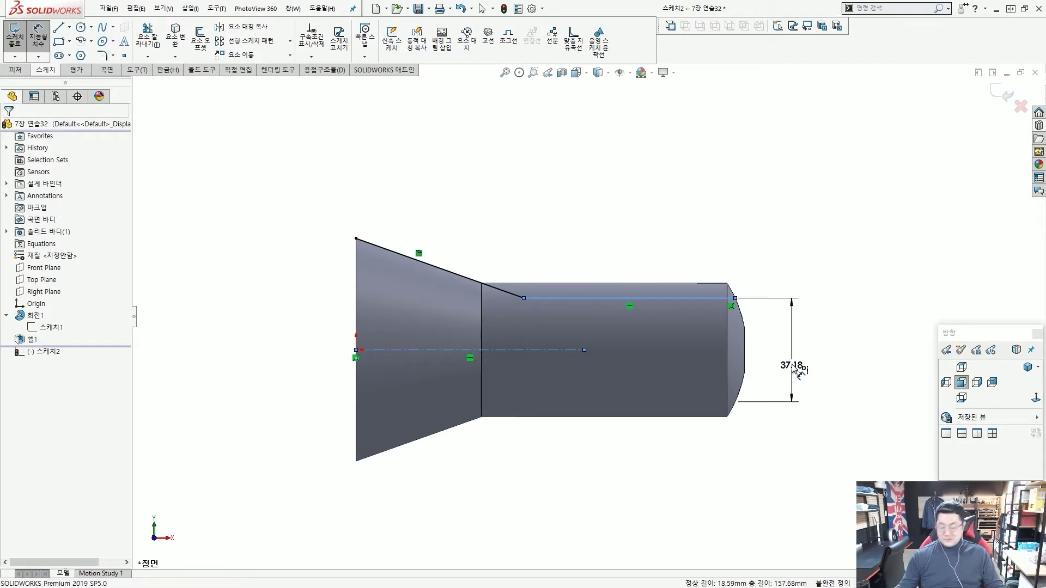
pyautogui.write('32')
pyautogui.press('Return')
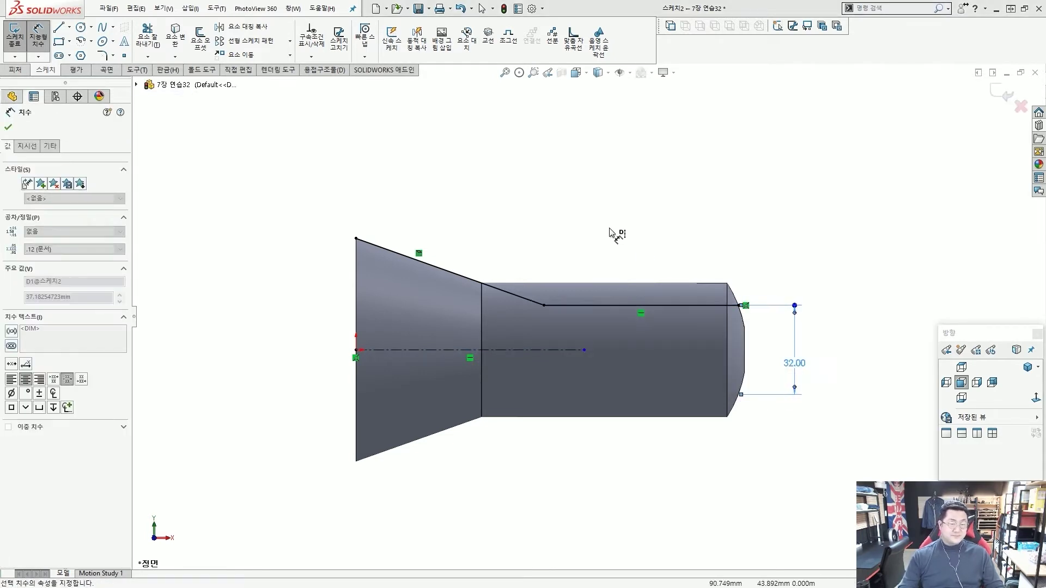
pyautogui.press('Escape')
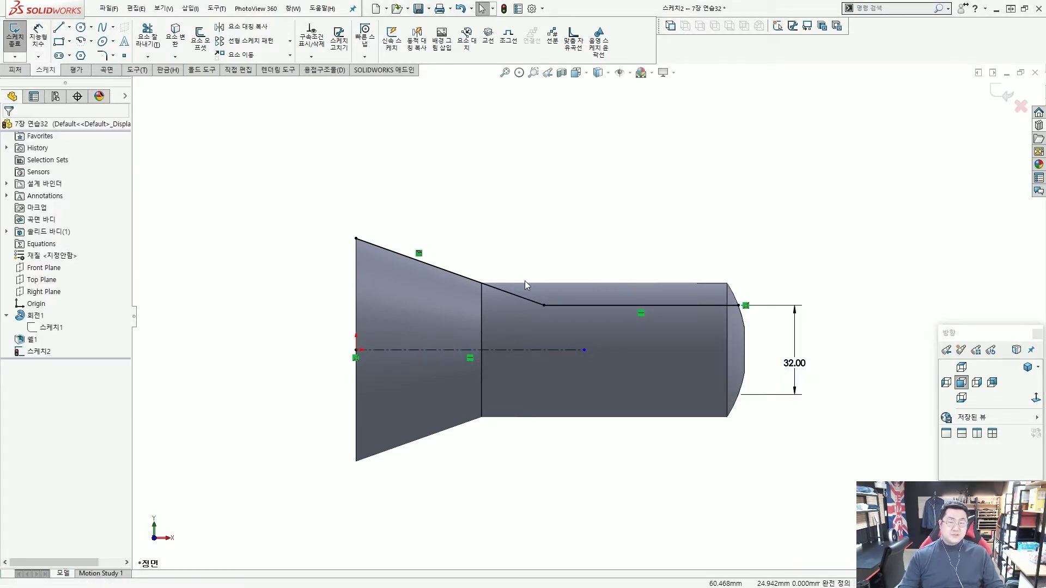
pyautogui.scroll(-1, 523, 280)
# - Begin an Extruded Cut on Sketch2, previewing a 10 mm blind depth
pyautogui.moveTo(300, 221)
pyautogui.mouseDown()
pyautogui.moveTo(556, 311)
pyautogui.moveTo(816, 316)
pyautogui.mouseUp()
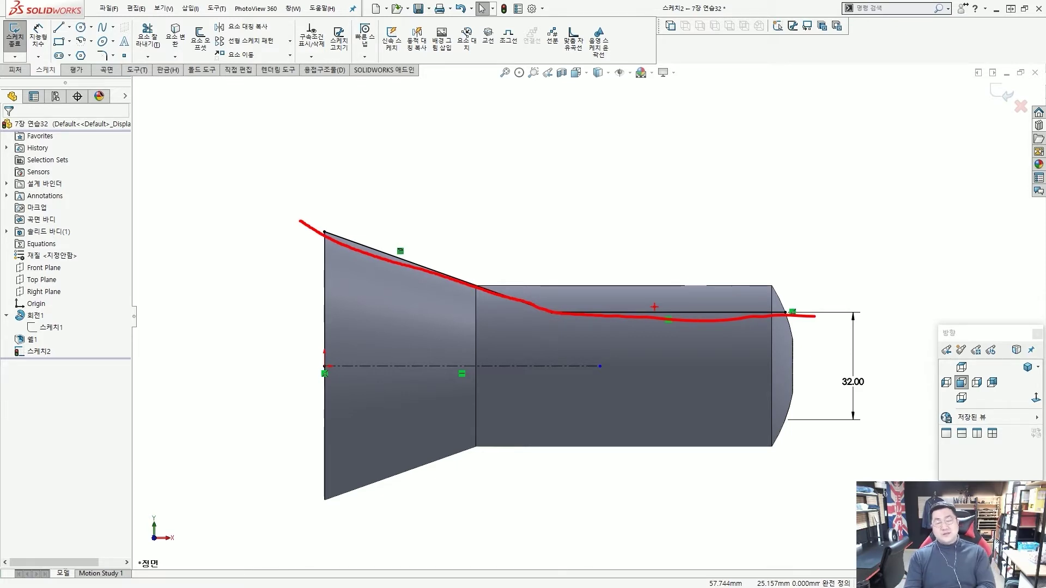
pyautogui.press('Escape')
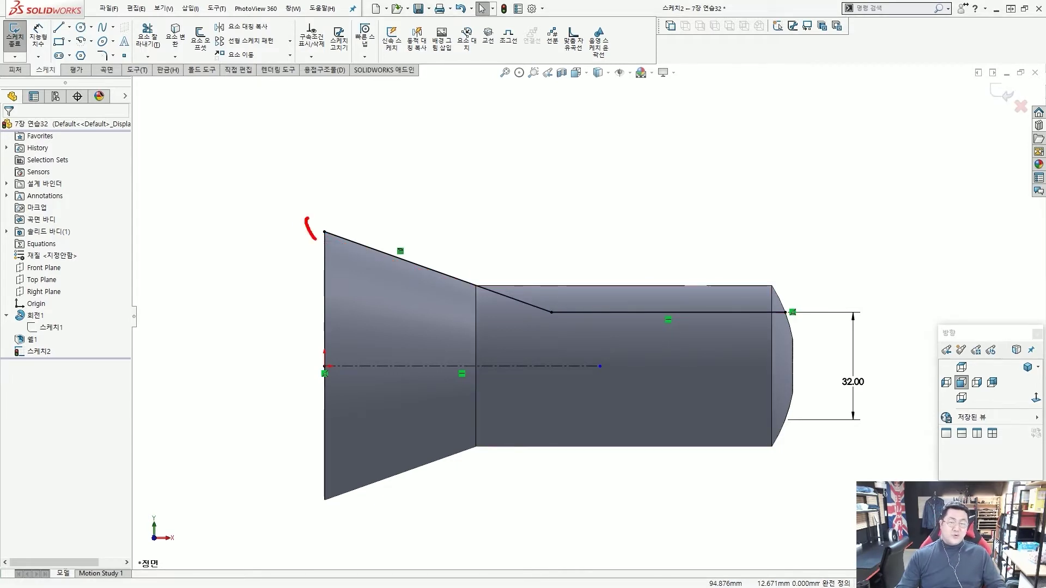
pyautogui.moveTo(306, 218)
pyautogui.mouseDown()
pyautogui.moveTo(333, 243)
pyautogui.moveTo(245, 184)
pyautogui.mouseUp()
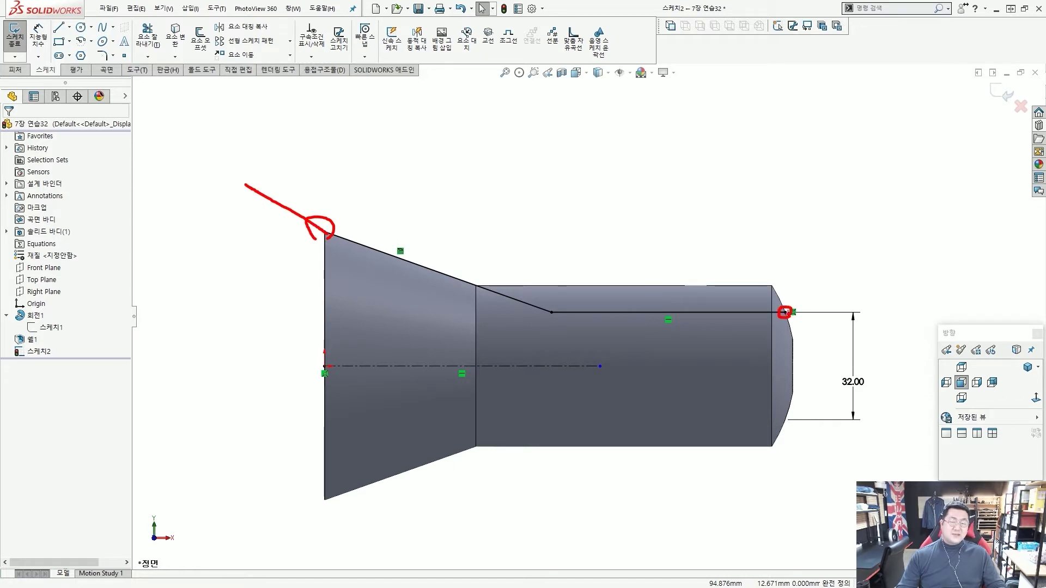
pyautogui.press('Escape')
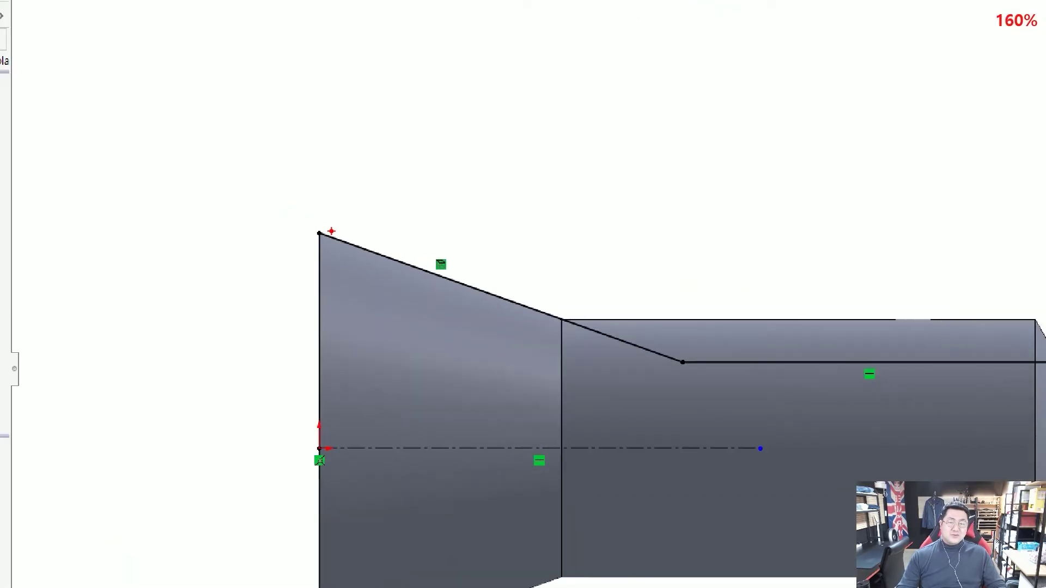
pyautogui.moveTo(316, 206)
pyautogui.mouseDown()
pyautogui.moveTo(319, 239)
pyautogui.moveTo(267, 200)
pyautogui.moveTo(283, 248)
pyautogui.mouseUp()
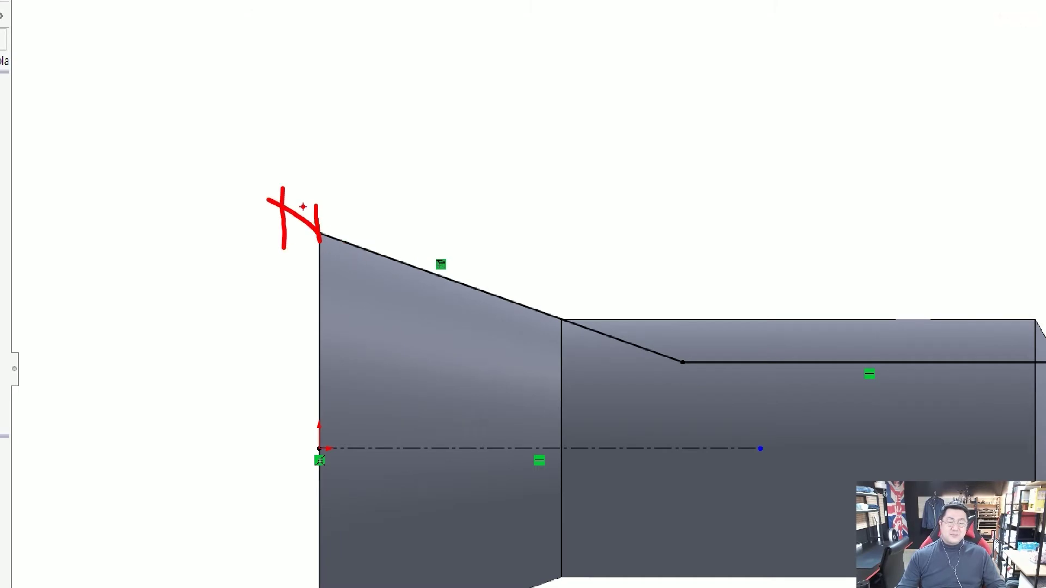
pyautogui.moveTo(278, 191); pyautogui.dragTo(287, 202)
pyautogui.moveTo(1037, 364)
pyautogui.mouseDown()
pyautogui.moveTo(1014, 332)
pyautogui.moveTo(990, 357)
pyautogui.mouseUp()
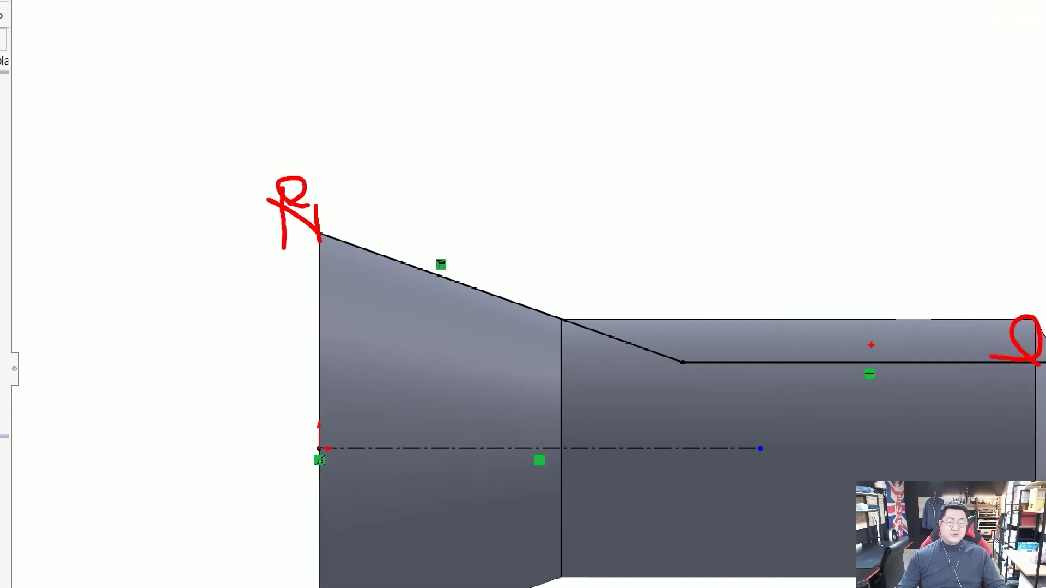
pyautogui.press('Escape')
pyautogui.scroll(1, 793, 297)
pyautogui.scroll(-1, 663, 283)
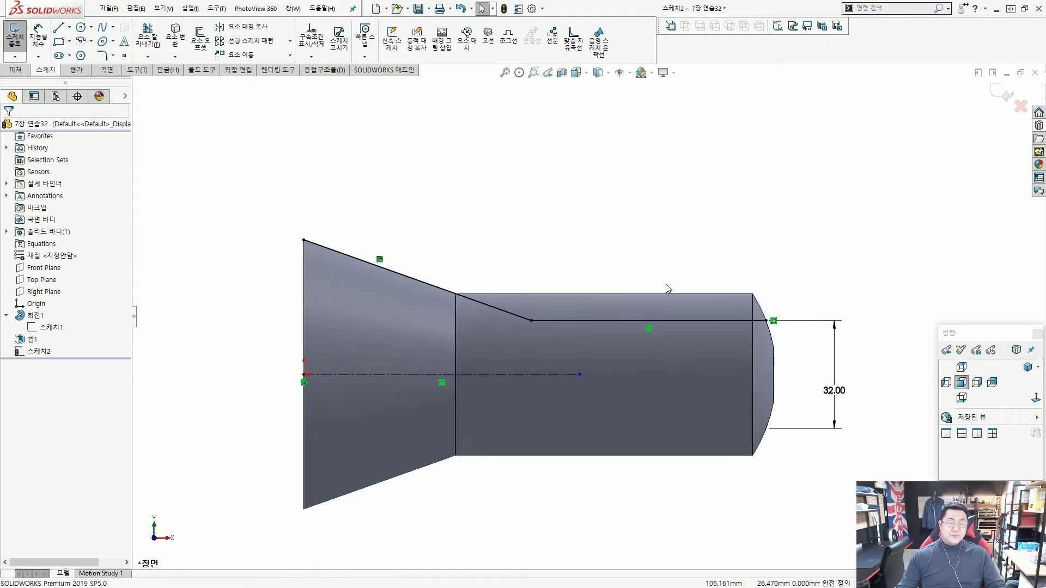
pyautogui.scroll(2, 668, 288)
pyautogui.scroll(-2, 677, 287)
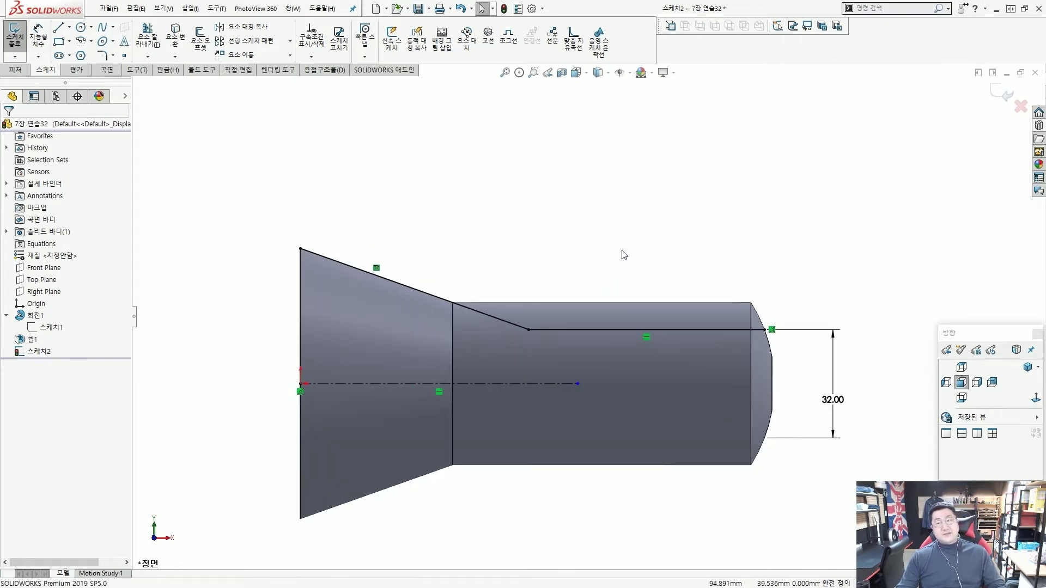
pyautogui.click(18, 70)
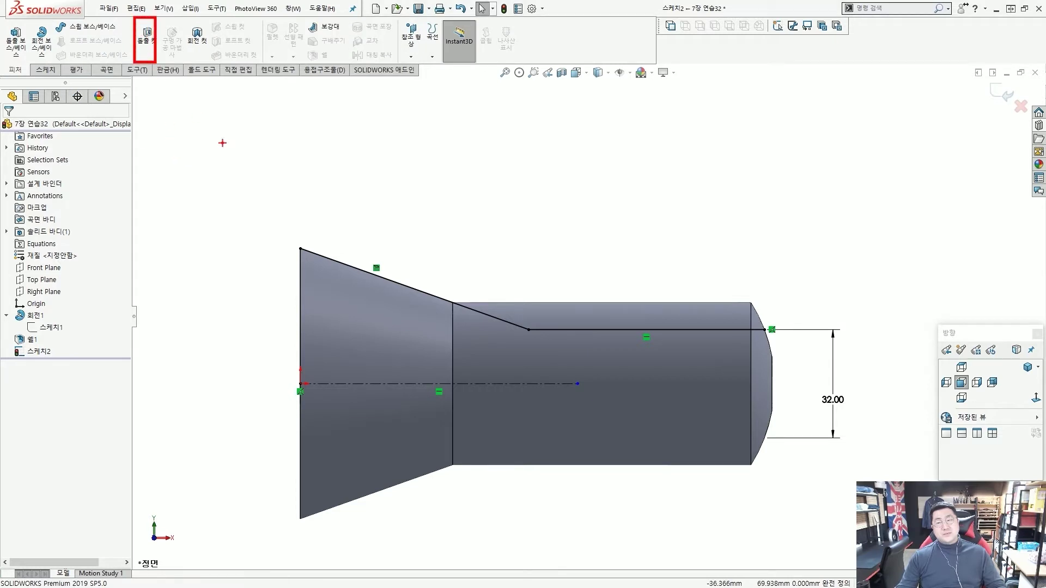
pyautogui.click(147, 38)
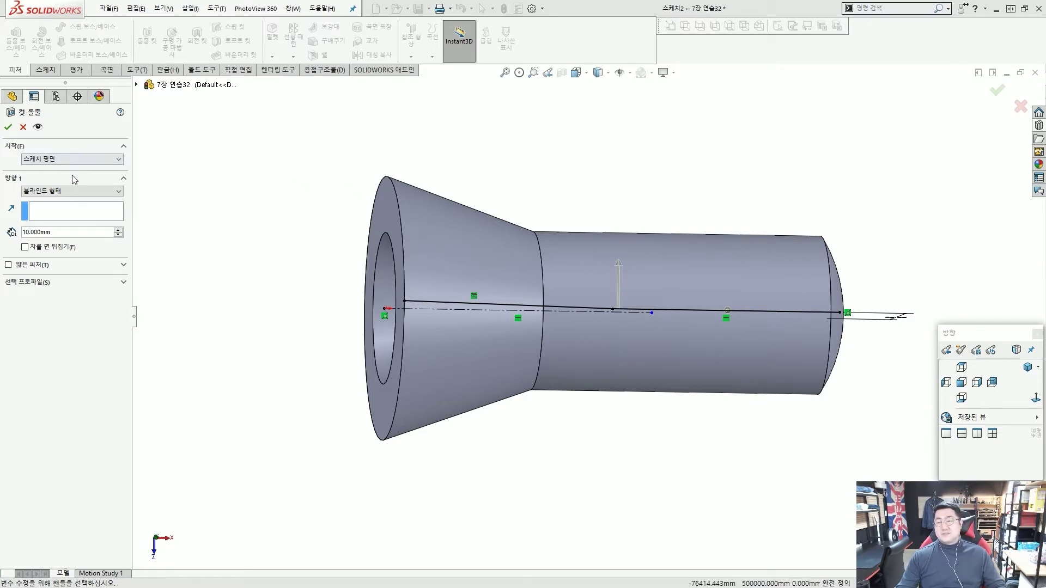
# - Set the cut's end condition to Through All – Both
pyautogui.click(76, 191)
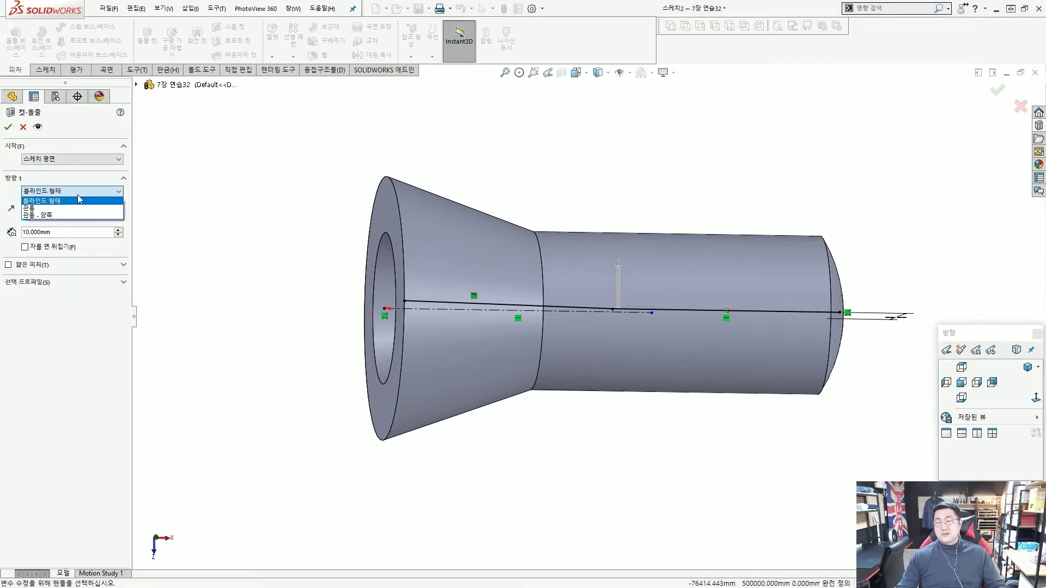
pyautogui.click(60, 216)
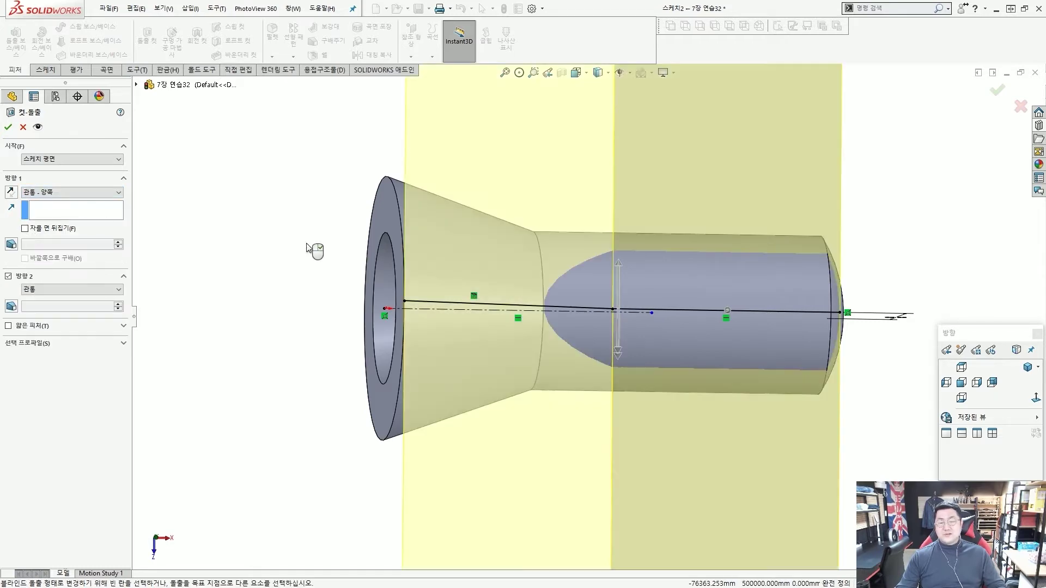
pyautogui.moveTo(327, 245); pyautogui.dragTo(631, 273, button='middle')
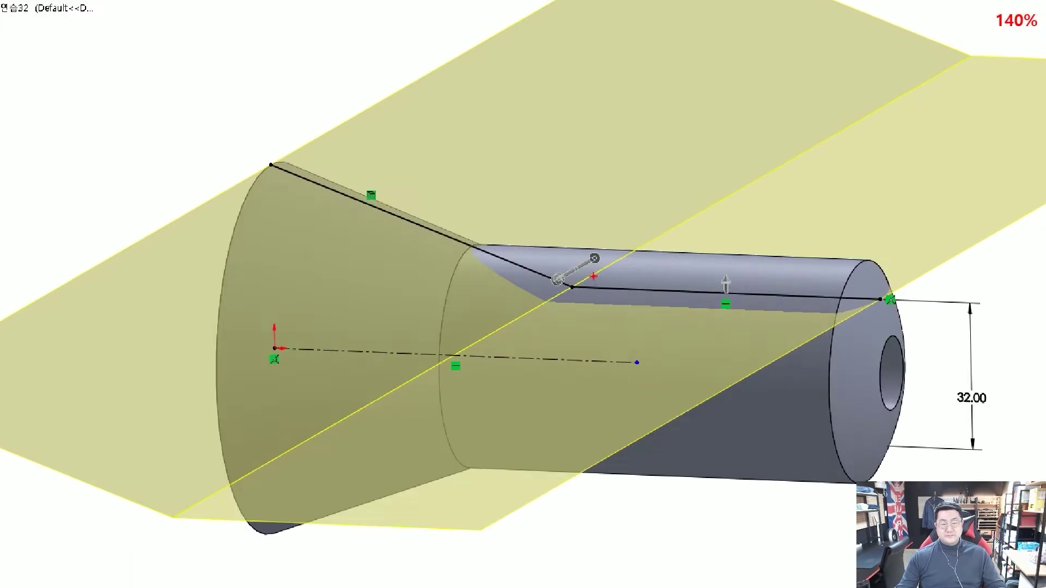
pyautogui.moveTo(579, 269); pyautogui.dragTo(614, 250)
pyautogui.moveTo(618, 239)
pyautogui.mouseDown()
pyautogui.moveTo(623, 249)
pyautogui.moveTo(604, 261)
pyautogui.mouseUp()
pyautogui.moveTo(552, 278)
pyautogui.mouseDown()
pyautogui.moveTo(530, 297)
pyautogui.moveTo(573, 295)
pyautogui.mouseUp()
pyautogui.moveTo(742, 308)
pyautogui.mouseDown()
pyautogui.moveTo(743, 262)
pyautogui.moveTo(733, 310)
pyautogui.mouseUp()
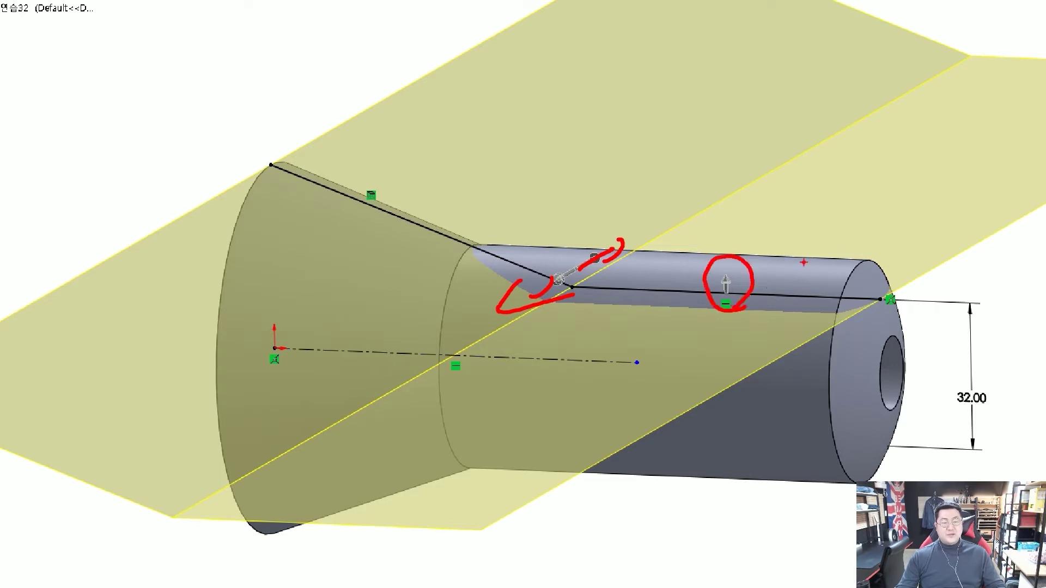
pyautogui.moveTo(829, 233)
pyautogui.mouseDown()
pyautogui.moveTo(752, 271)
pyautogui.moveTo(766, 275)
pyautogui.mouseUp()
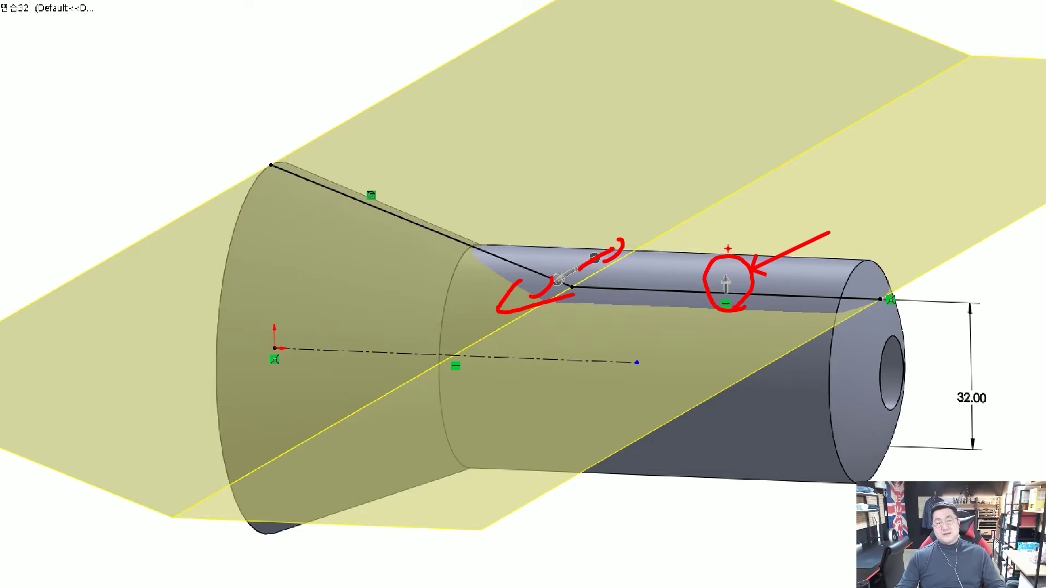
pyautogui.moveTo(426, 284); pyautogui.dragTo(395, 142)
pyautogui.moveTo(354, 249); pyautogui.dragTo(336, 158)
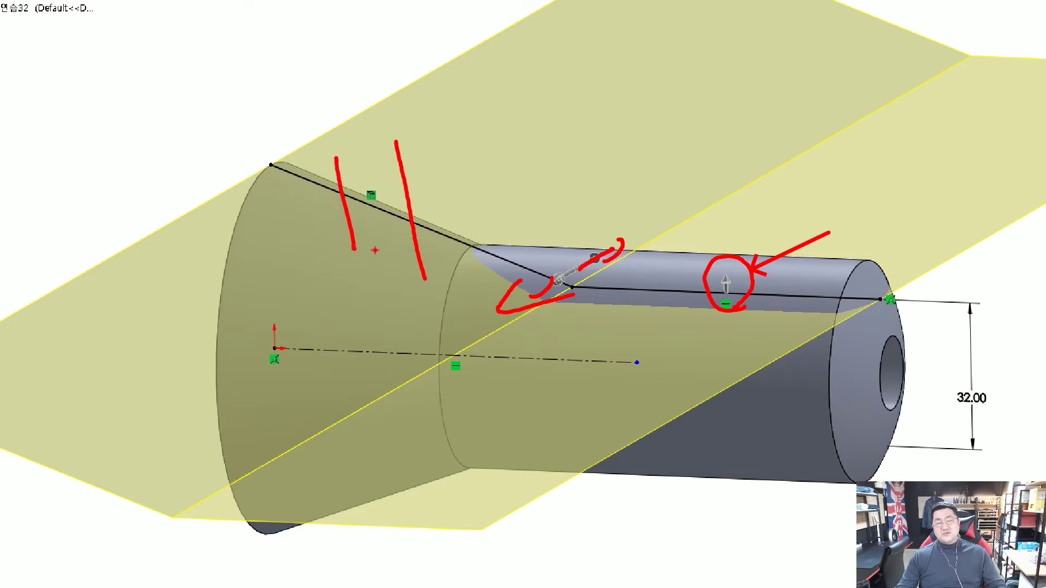
pyautogui.moveTo(426, 286); pyautogui.dragTo(451, 221)
pyautogui.moveTo(523, 261); pyautogui.dragTo(500, 321)
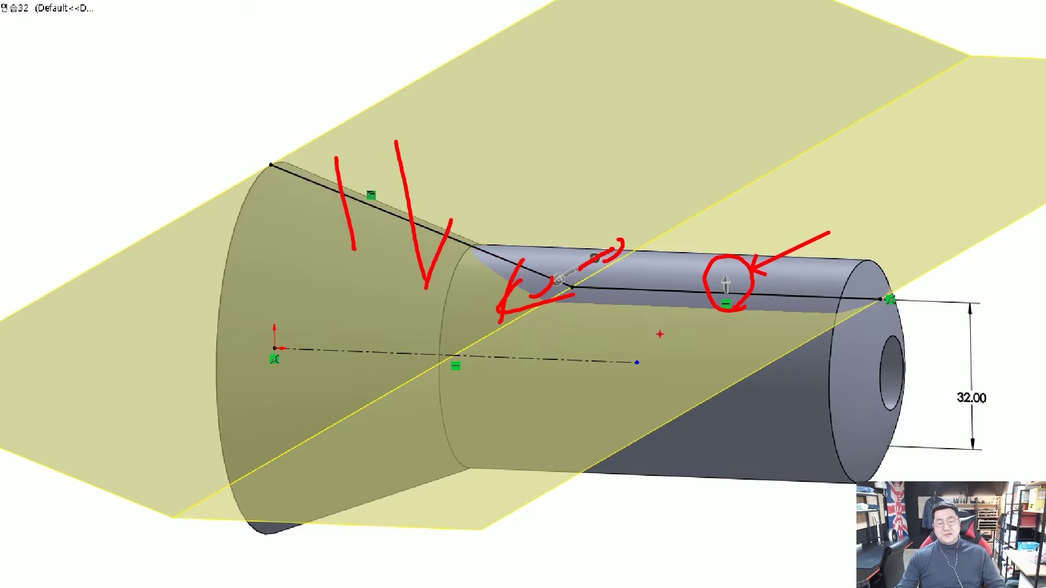
pyautogui.moveTo(670, 341)
pyautogui.mouseDown()
pyautogui.moveTo(670, 247)
pyautogui.moveTo(681, 243)
pyautogui.mouseUp()
pyautogui.moveTo(687, 242); pyautogui.dragTo(692, 257)
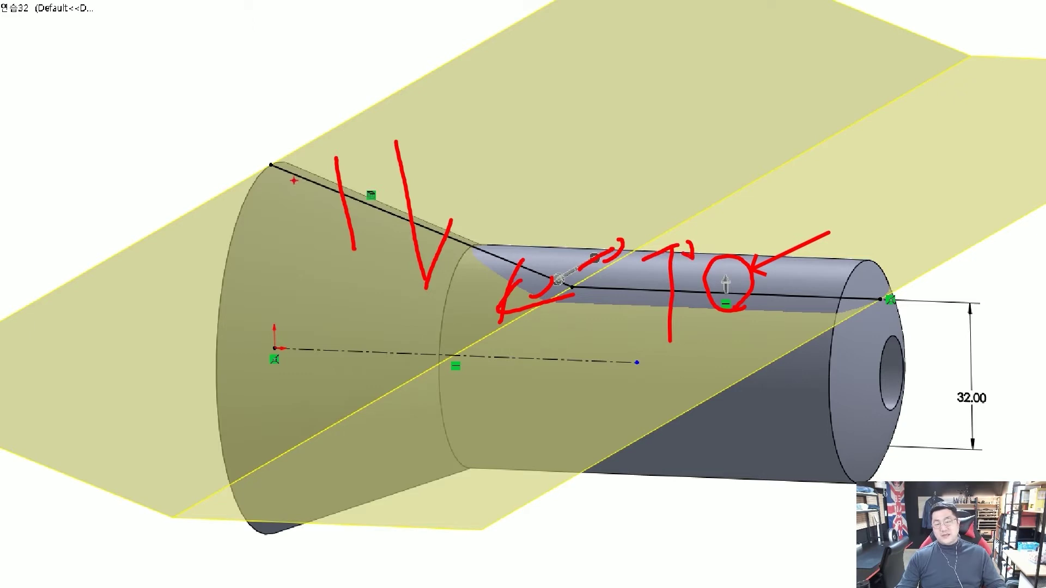
pyautogui.moveTo(266, 188)
pyautogui.mouseDown()
pyautogui.moveTo(310, 131)
pyautogui.moveTo(350, 127)
pyautogui.mouseUp()
pyautogui.moveTo(311, 193); pyautogui.dragTo(365, 165)
pyautogui.moveTo(342, 188); pyautogui.dragTo(385, 167)
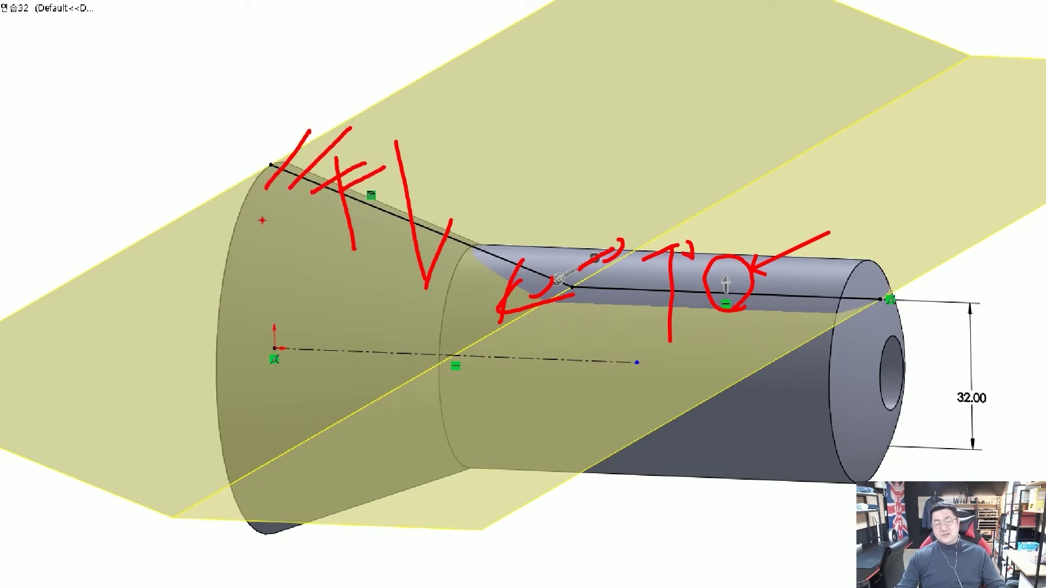
pyautogui.moveTo(214, 207); pyautogui.dragTo(289, 138)
pyautogui.moveTo(296, 212); pyautogui.dragTo(384, 159)
pyautogui.moveTo(369, 208); pyautogui.dragTo(437, 188)
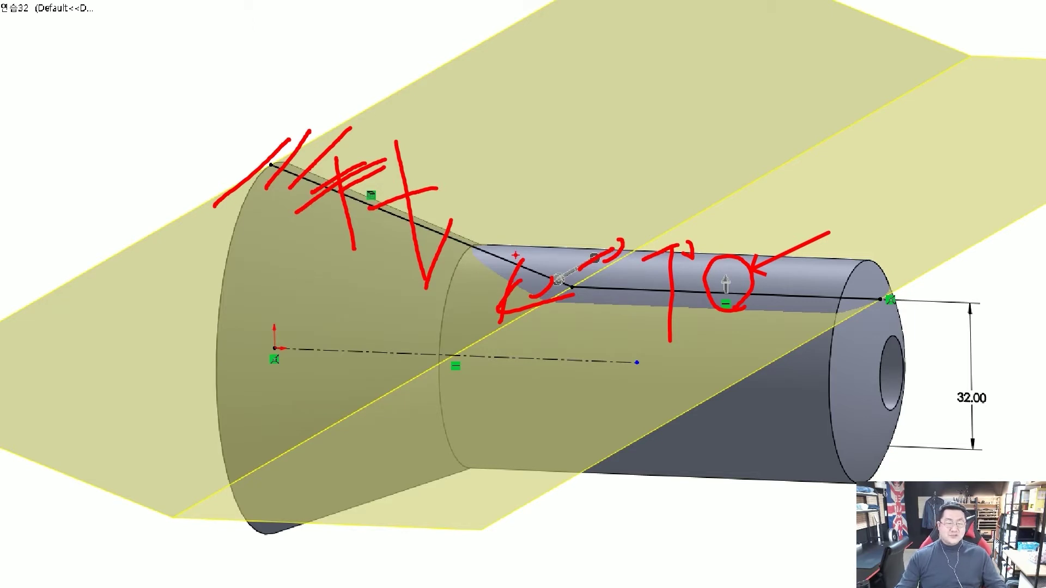
pyautogui.press('Escape')
pyautogui.scroll(-2, 667, 305)
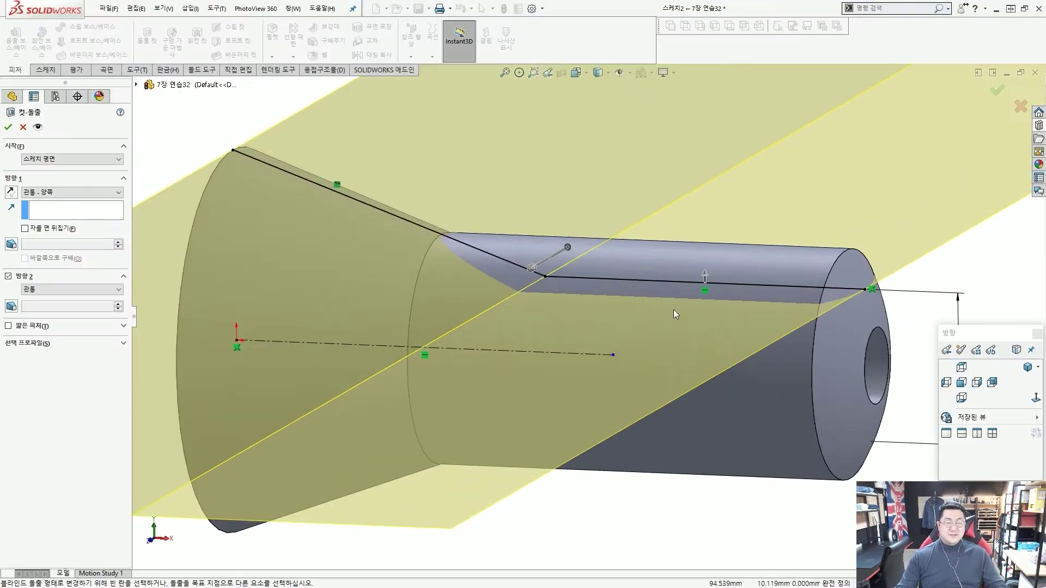
# - Flip the side to cut and adjust which sketch line is used as the cut profile
pyautogui.click(704, 276)
pyautogui.click(704, 279)
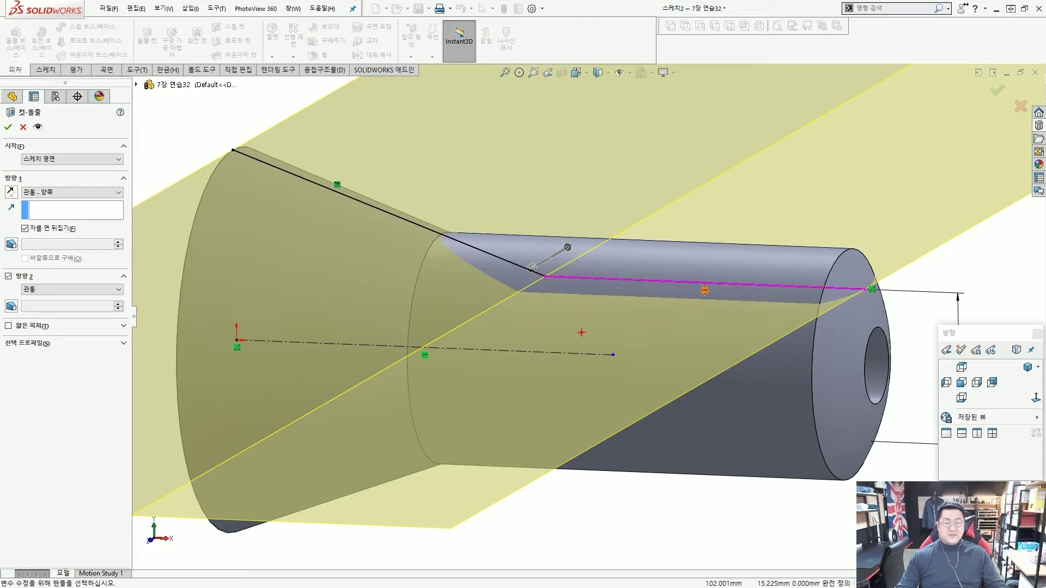
pyautogui.moveTo(308, 243); pyautogui.dragTo(259, 294)
pyautogui.moveTo(385, 283); pyautogui.dragTo(357, 338)
pyautogui.moveTo(498, 328)
pyautogui.mouseDown()
pyautogui.moveTo(517, 347)
pyautogui.moveTo(507, 357)
pyautogui.mouseUp()
pyautogui.moveTo(633, 355); pyautogui.dragTo(638, 383)
pyautogui.moveTo(762, 355); pyautogui.dragTo(775, 372)
pyautogui.press('Escape')
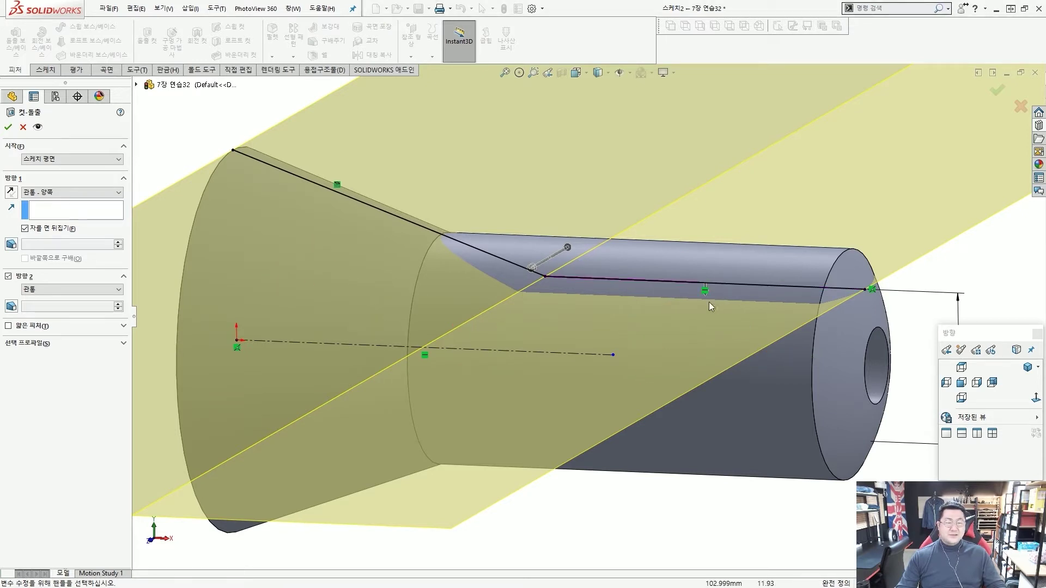
pyautogui.click(704, 292)
# - Check the cut preview from above and accept it as Cut-Extrude1
pyautogui.moveTo(706, 290)
pyautogui.mouseDown(button='middle')
pyautogui.moveTo(685, 303)
pyautogui.moveTo(735, 380)
pyautogui.moveTo(749, 378)
pyautogui.mouseUp(button='middle')
pyautogui.scroll(-8, 728, 338)
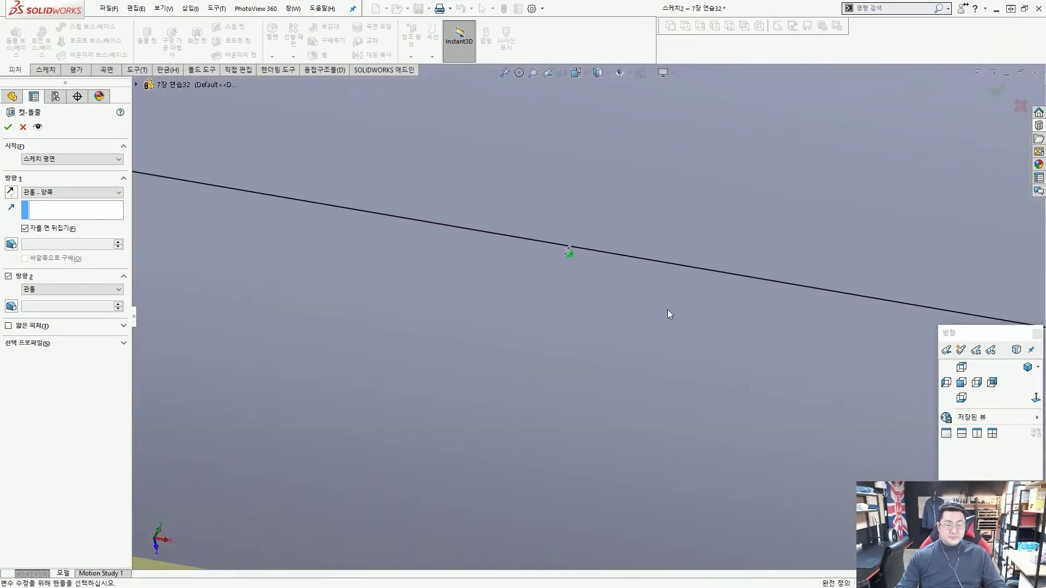
pyautogui.scroll(8, 564, 254)
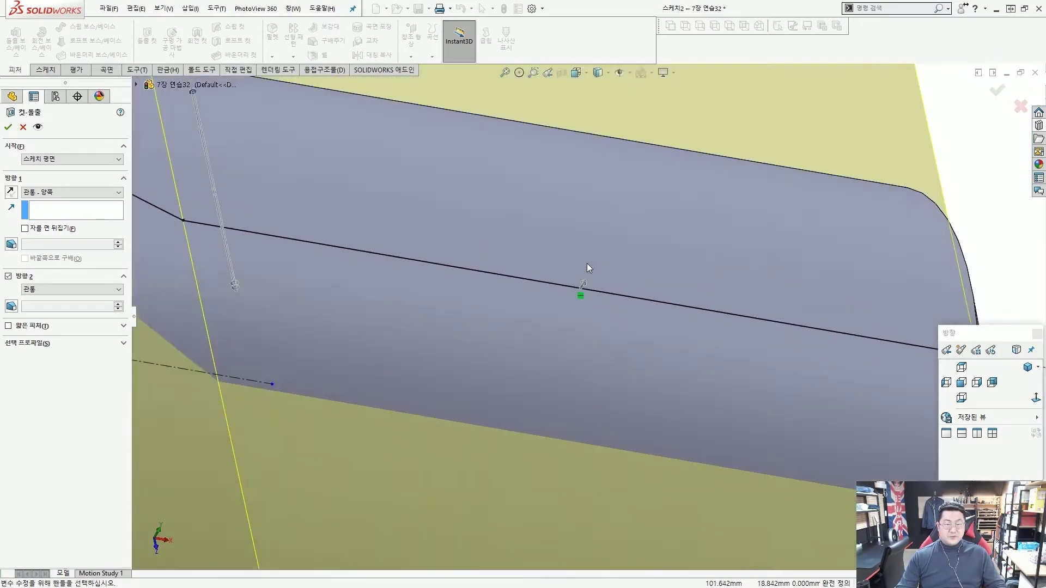
pyautogui.moveTo(593, 283); pyautogui.dragTo(556, 294, button='middle')
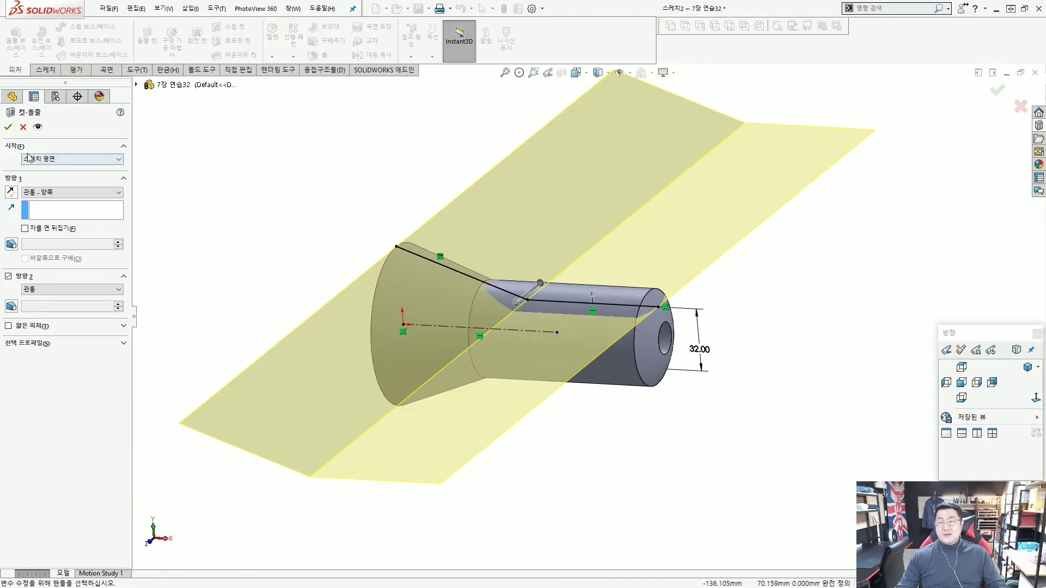
pyautogui.click(8, 127)
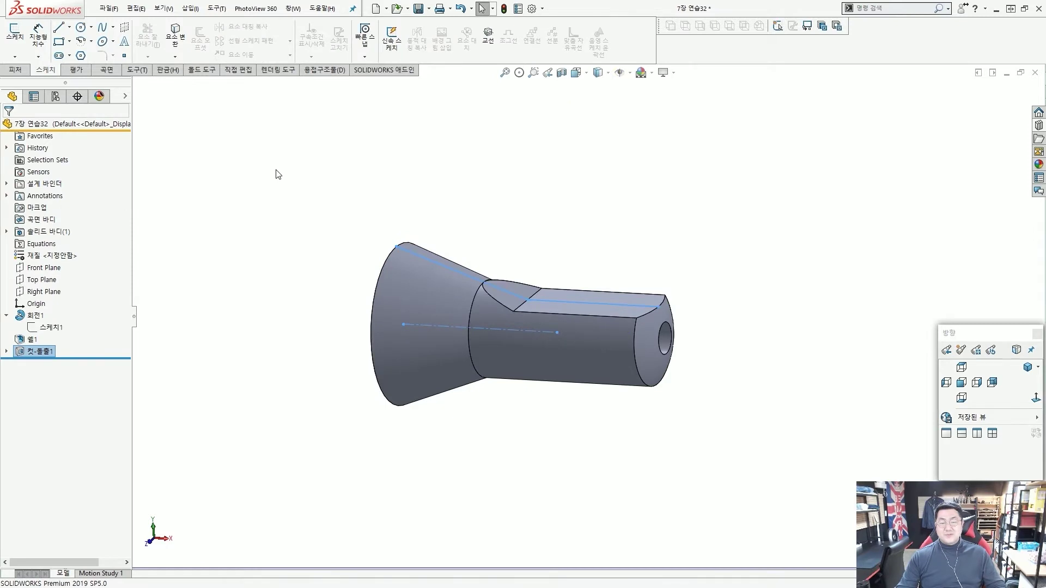
pyautogui.click(512, 238)
pyautogui.moveTo(513, 239); pyautogui.dragTo(672, 224, button='middle')
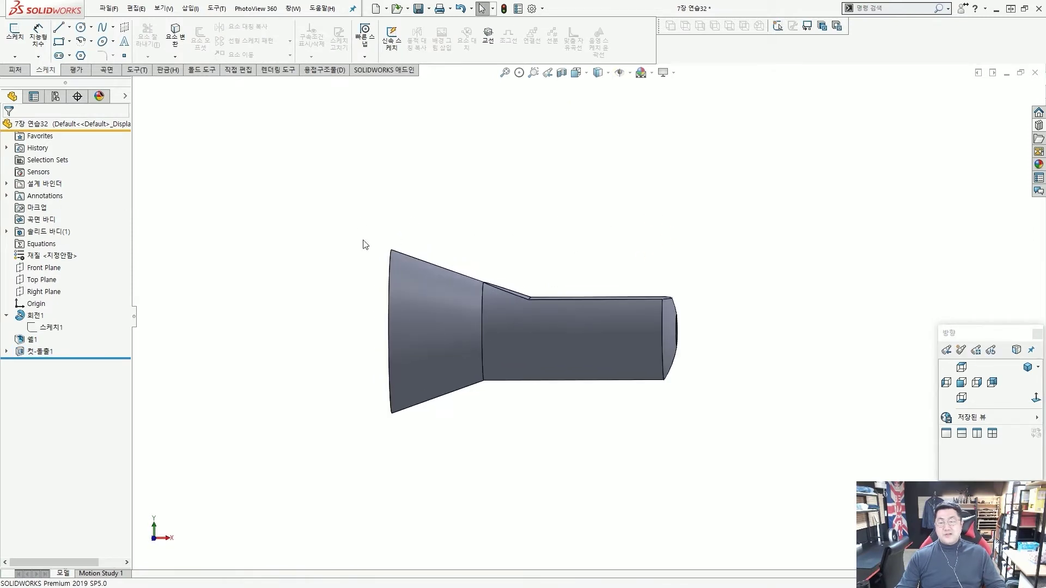
pyautogui.click(5, 353)
pyautogui.click(46, 362)
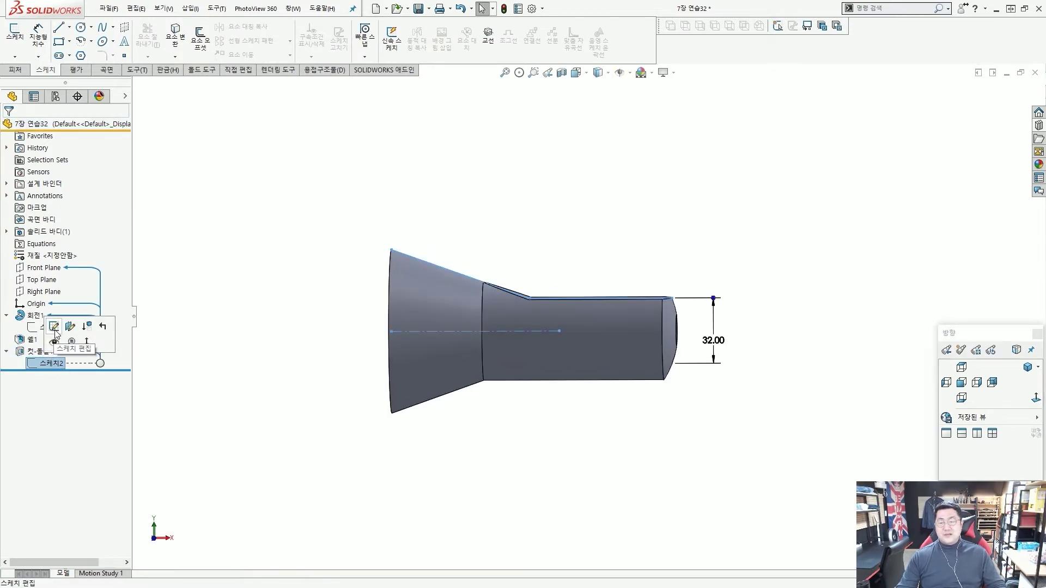
pyautogui.click(55, 329)
pyautogui.scroll(4, 449, 288)
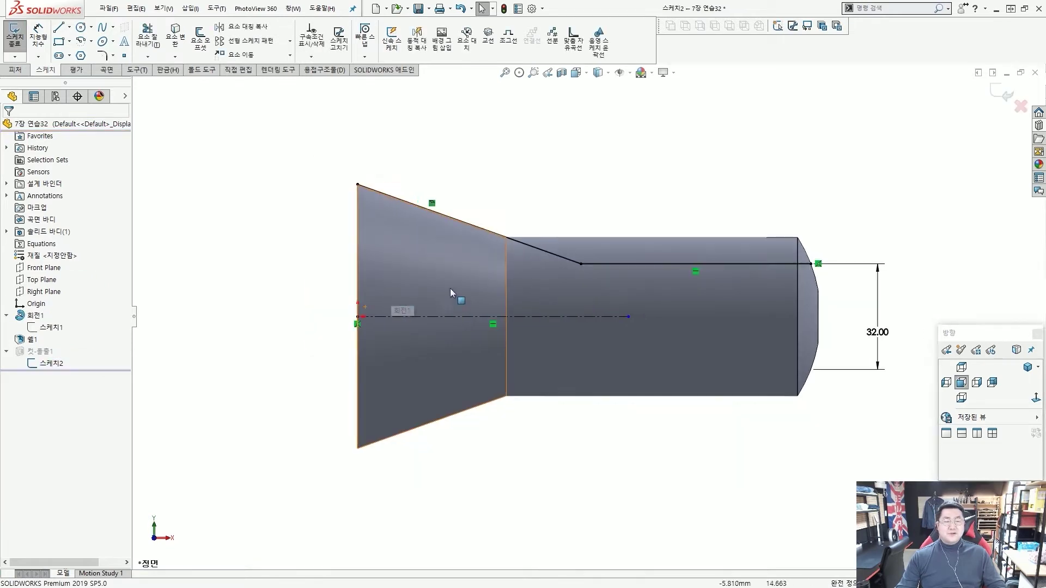
pyautogui.scroll(-2, 549, 251)
pyautogui.hotkey('ctrl', '2')
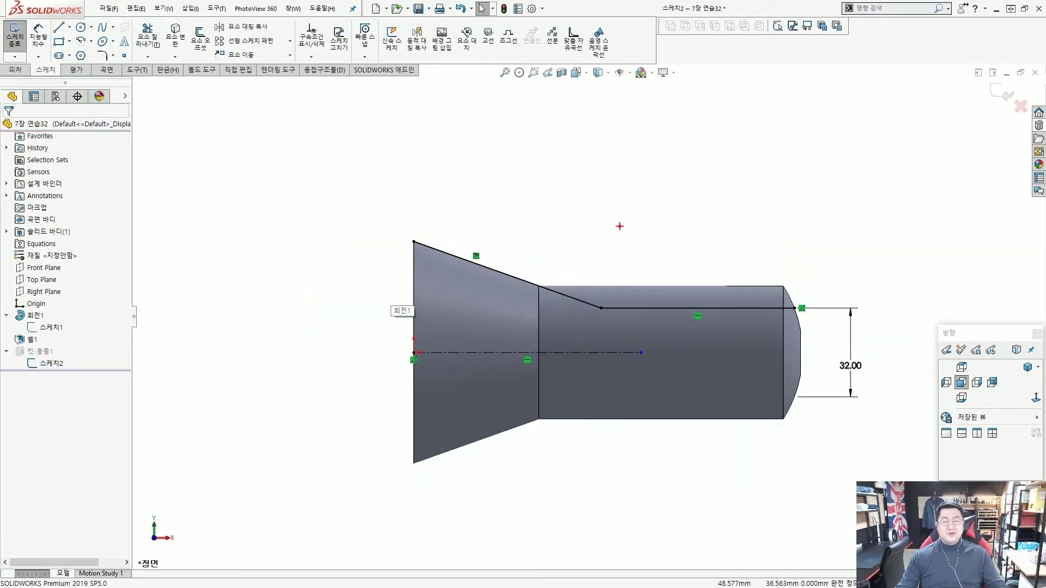
pyautogui.moveTo(613, 246)
pyautogui.mouseDown()
pyautogui.moveTo(580, 158)
pyautogui.moveTo(599, 210)
pyautogui.mouseUp()
pyautogui.moveTo(412, 240)
pyautogui.mouseDown()
pyautogui.moveTo(397, 231)
pyautogui.moveTo(370, 136)
pyautogui.moveTo(452, 103)
pyautogui.moveTo(616, 82)
pyautogui.moveTo(825, 125)
pyautogui.moveTo(836, 267)
pyautogui.moveTo(801, 308)
pyautogui.mouseUp()
pyautogui.moveTo(493, 121); pyautogui.dragTo(453, 164)
pyautogui.moveTo(638, 155); pyautogui.dragTo(552, 200)
pyautogui.moveTo(641, 191); pyautogui.dragTo(656, 227)
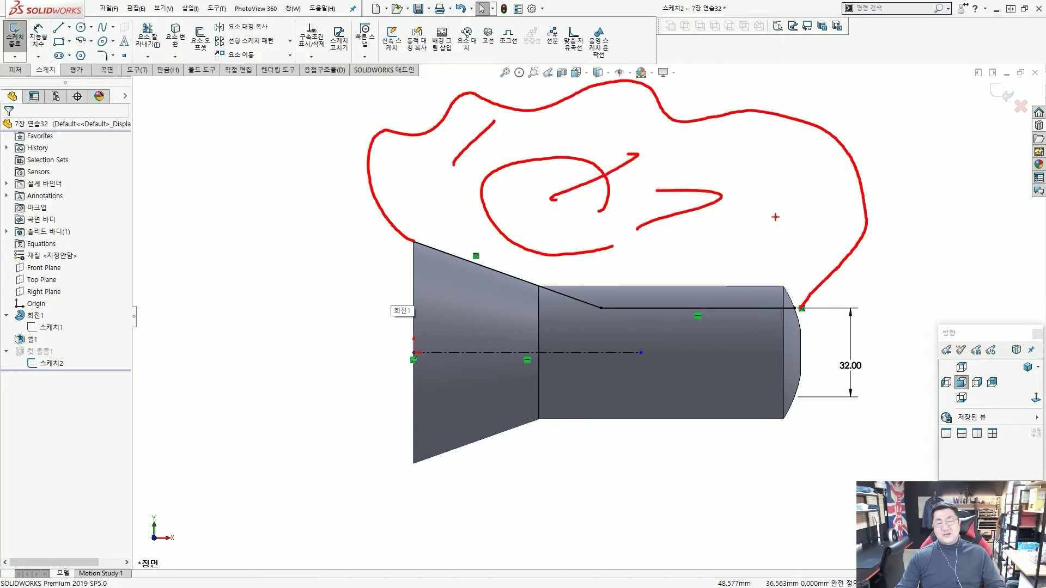
pyautogui.moveTo(810, 216); pyautogui.dragTo(671, 257)
pyautogui.press('Escape')
pyautogui.moveTo(643, 299); pyautogui.dragTo(662, 212)
pyautogui.moveTo(558, 278); pyautogui.dragTo(603, 230)
pyautogui.moveTo(517, 245); pyautogui.dragTo(549, 204)
pyautogui.moveTo(471, 227); pyautogui.dragTo(525, 188)
pyautogui.moveTo(726, 284); pyautogui.dragTo(752, 223)
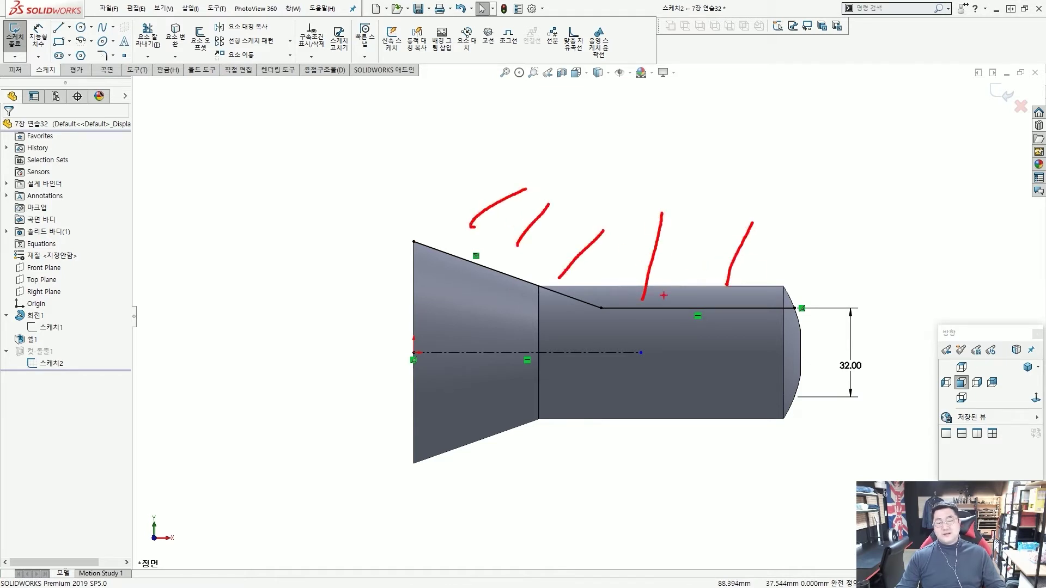
pyautogui.moveTo(656, 322); pyautogui.dragTo(627, 306)
pyautogui.press('Escape')
pyautogui.press('f')
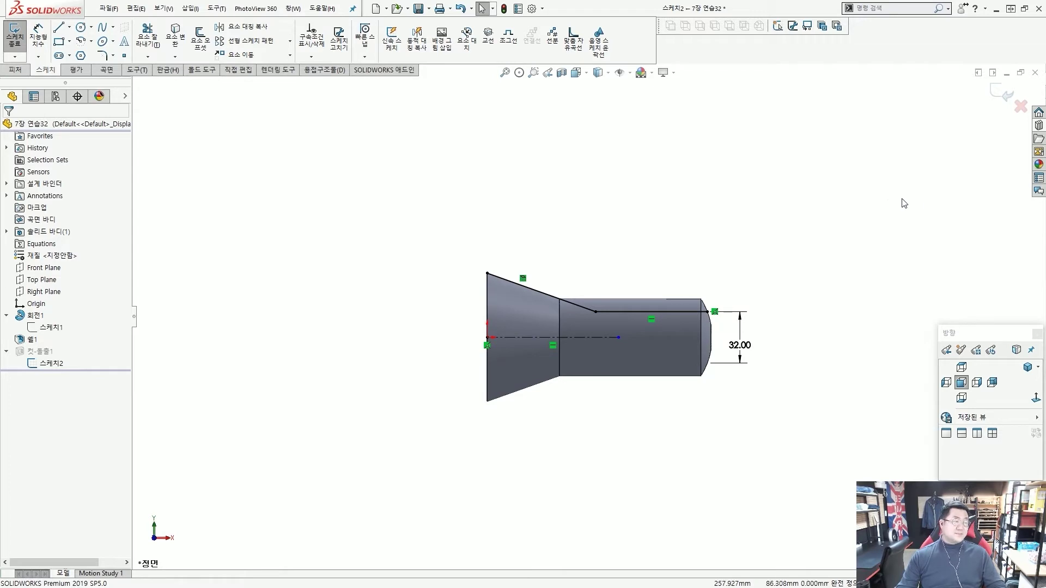
pyautogui.click(1000, 97)
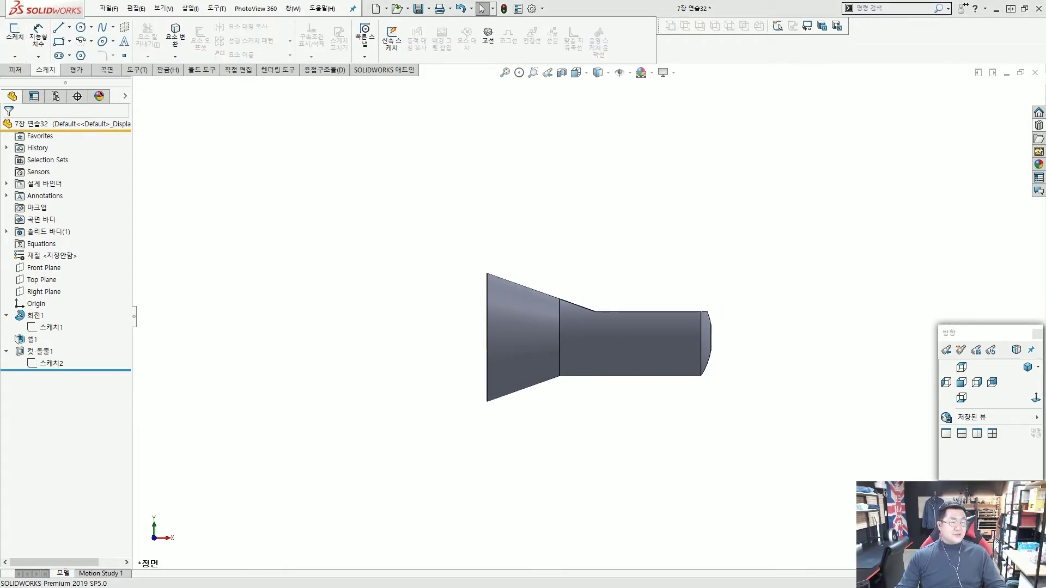
# - Select the Top Plane and open the Linear Pattern dropdown on the Features tab
pyautogui.moveTo(806, 267); pyautogui.dragTo(789, 335, button='middle')
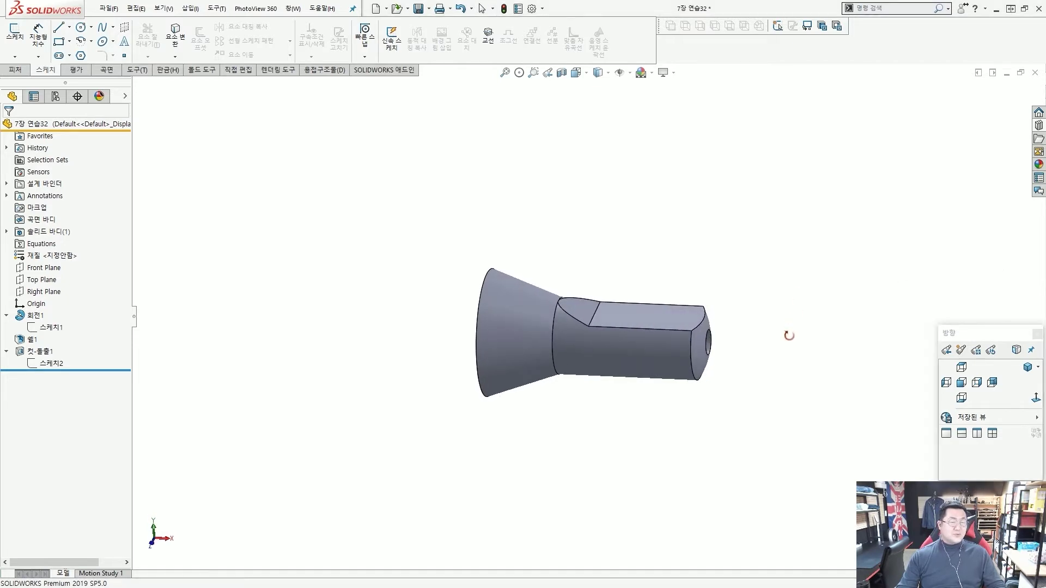
pyautogui.moveTo(659, 267); pyautogui.dragTo(670, 224, button='middle')
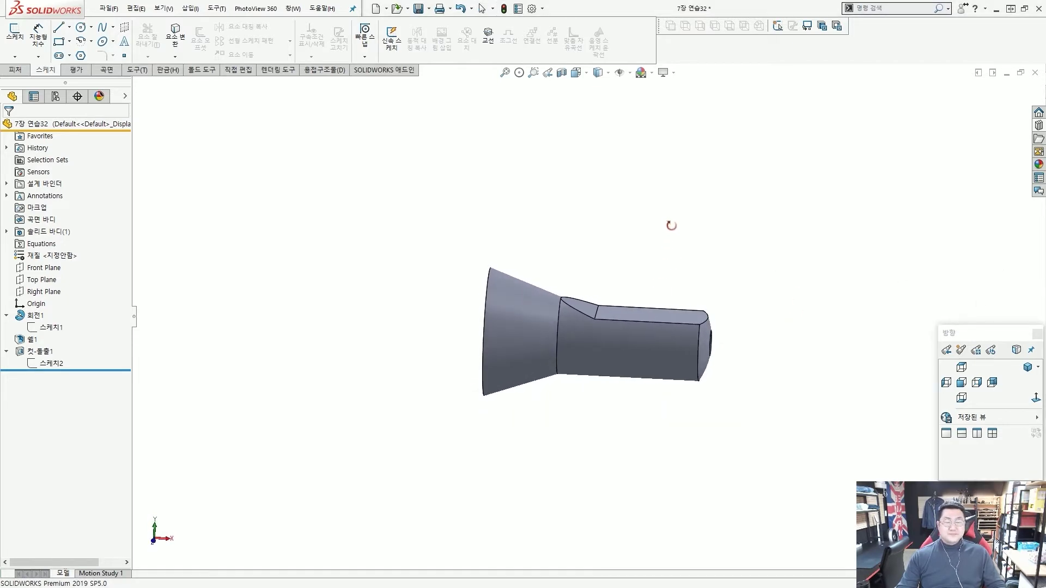
pyautogui.click(42, 281)
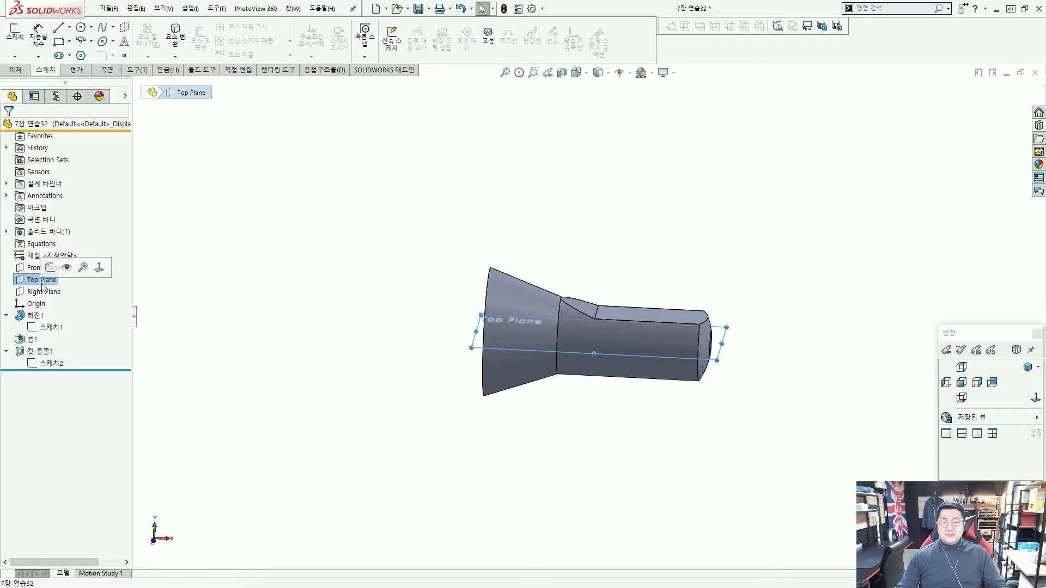
pyautogui.click(222, 249)
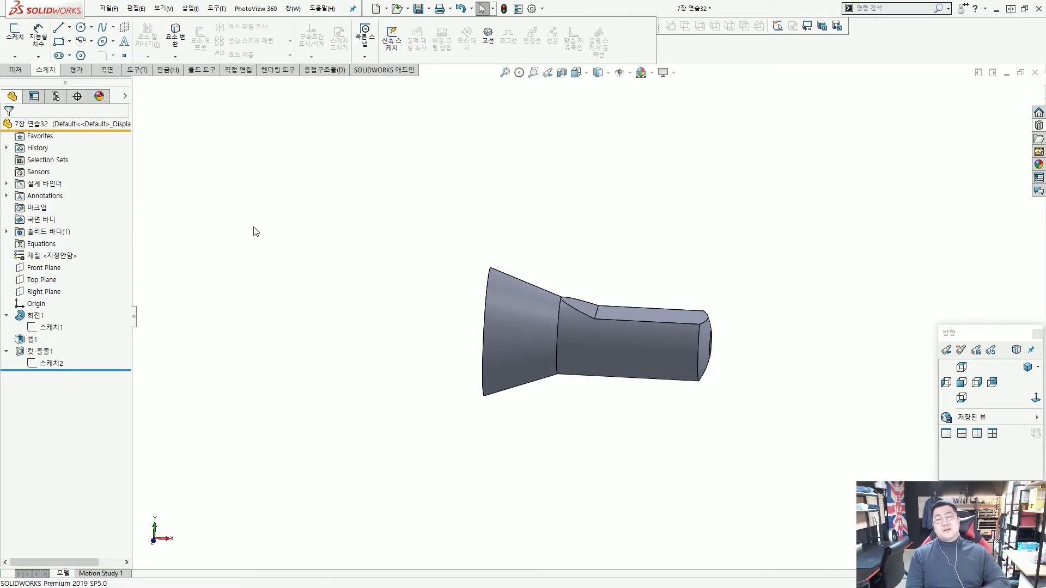
pyautogui.click(40, 281)
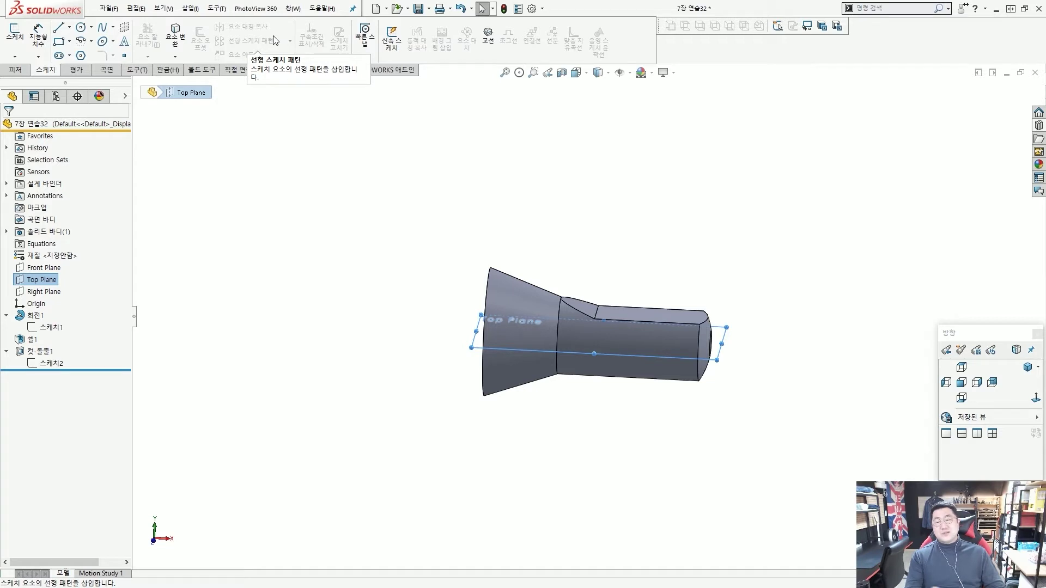
pyautogui.click(319, 177)
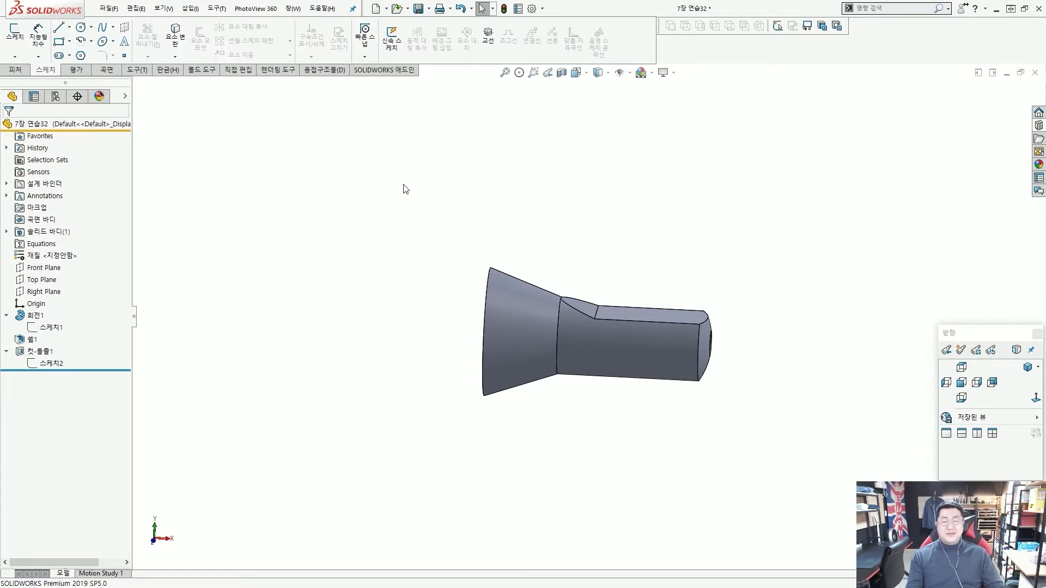
pyautogui.click(42, 280)
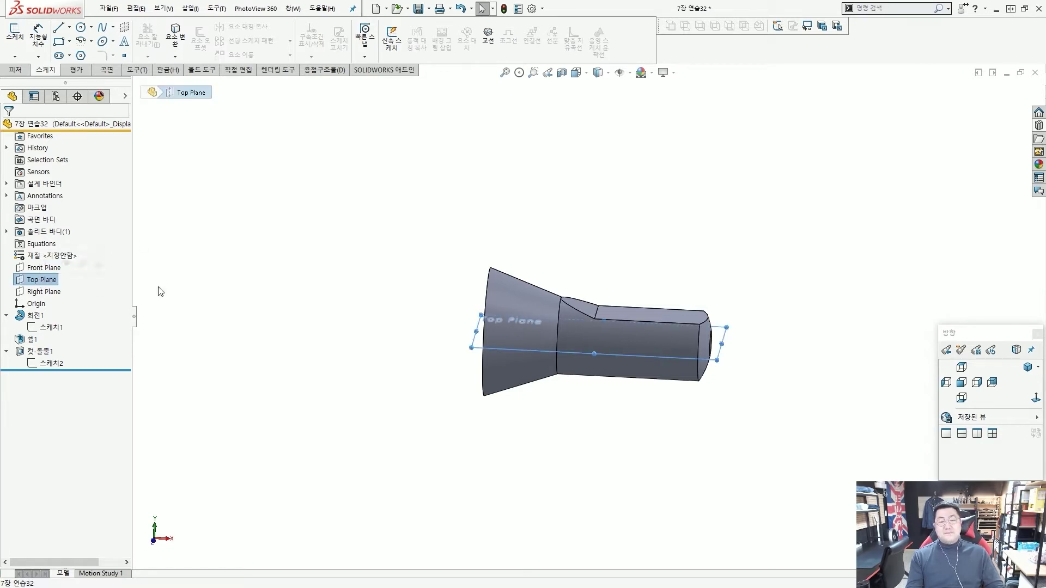
pyautogui.click(21, 71)
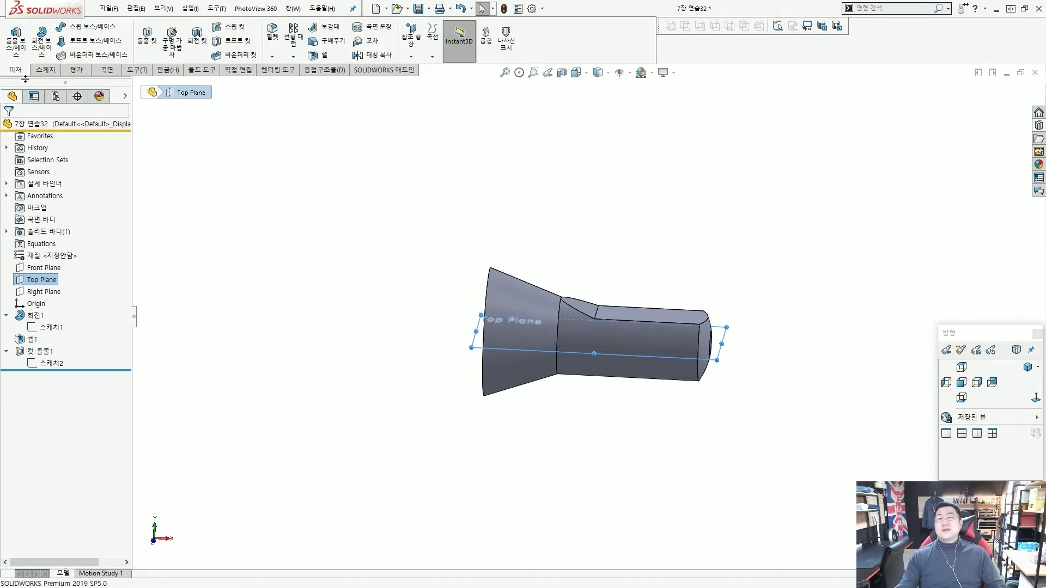
pyautogui.click(292, 58)
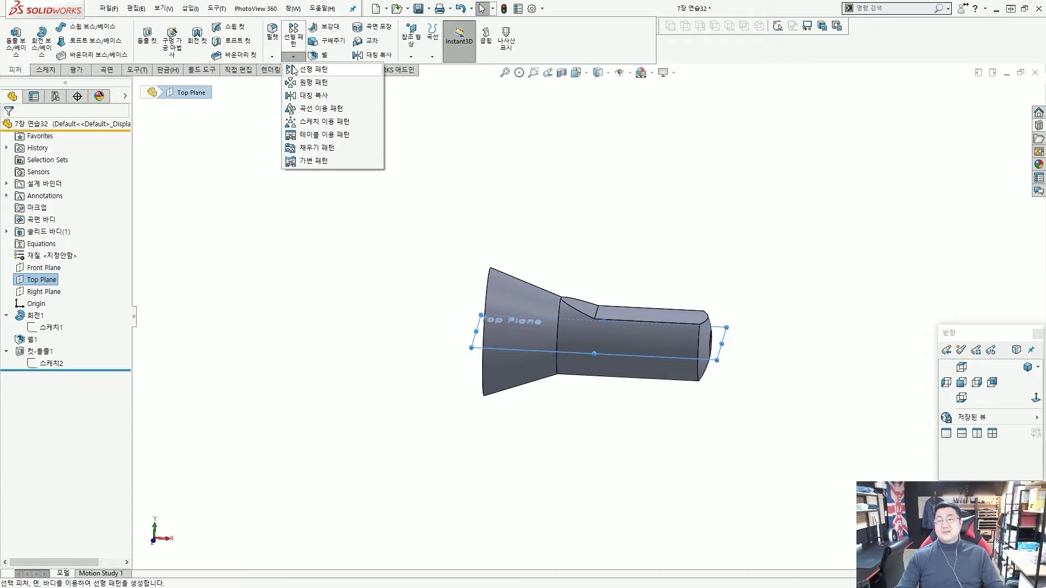
# - Mirror Cut-Extrude1 (컷-돌출1) across the Top Plane as 대칭 복사1, flattening both shaft sides
pyautogui.click(303, 96)
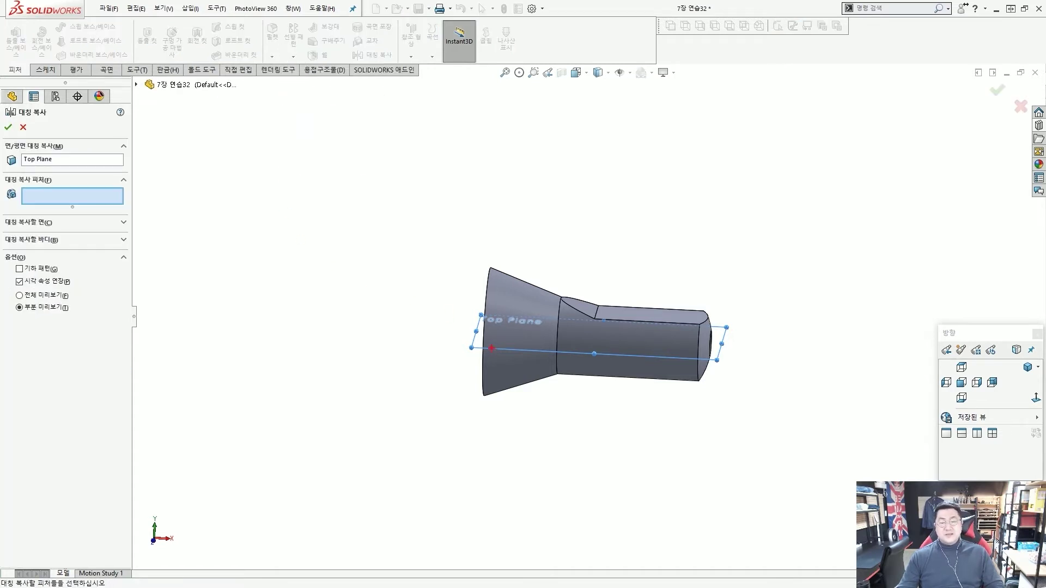
pyautogui.moveTo(491, 347); pyautogui.dragTo(492, 345)
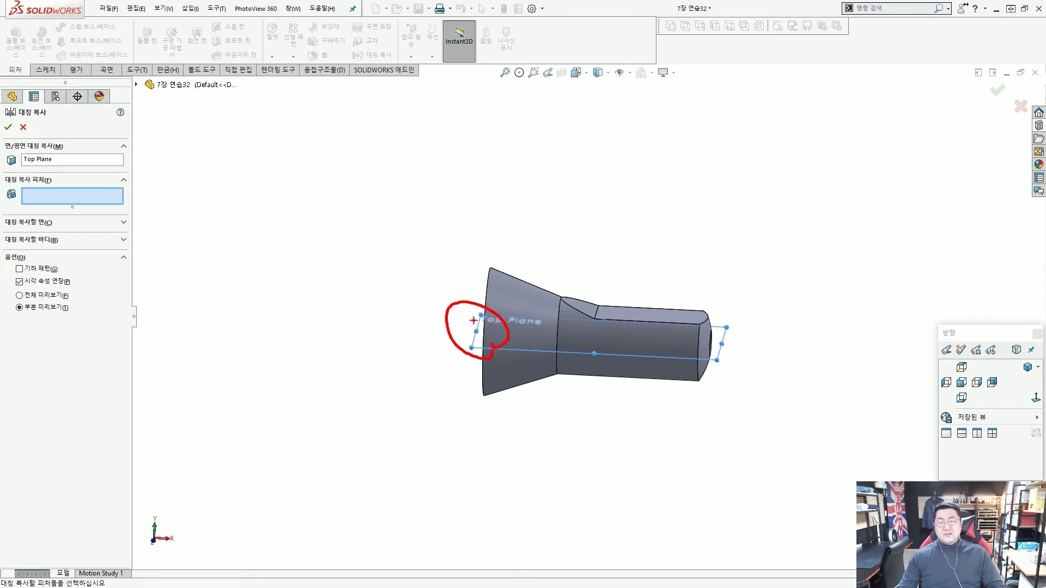
pyautogui.moveTo(472, 321)
pyautogui.mouseDown()
pyautogui.moveTo(182, 145)
pyautogui.moveTo(121, 145)
pyautogui.moveTo(140, 166)
pyautogui.moveTo(124, 146)
pyautogui.mouseUp()
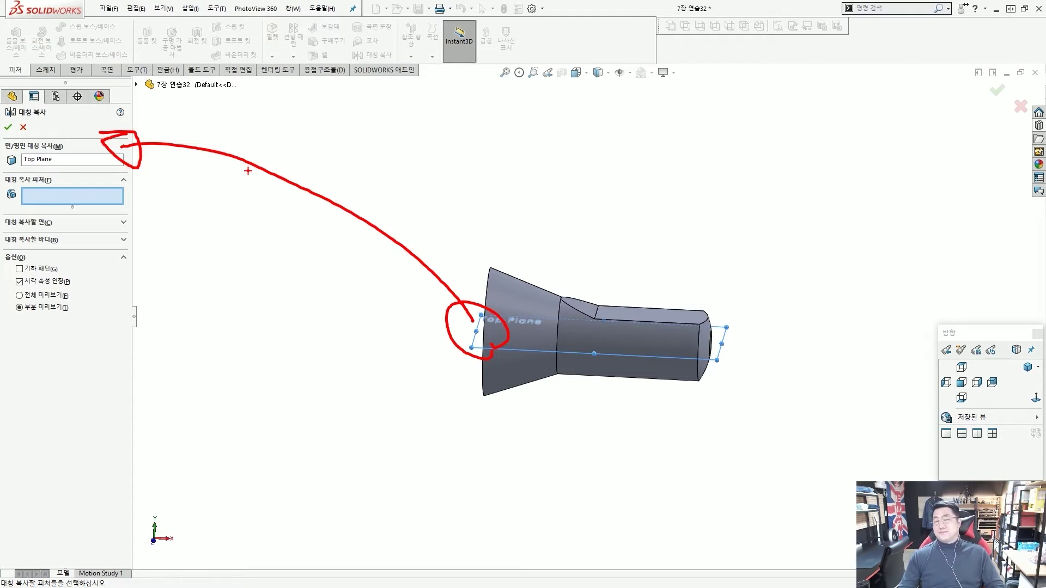
pyautogui.press('Escape')
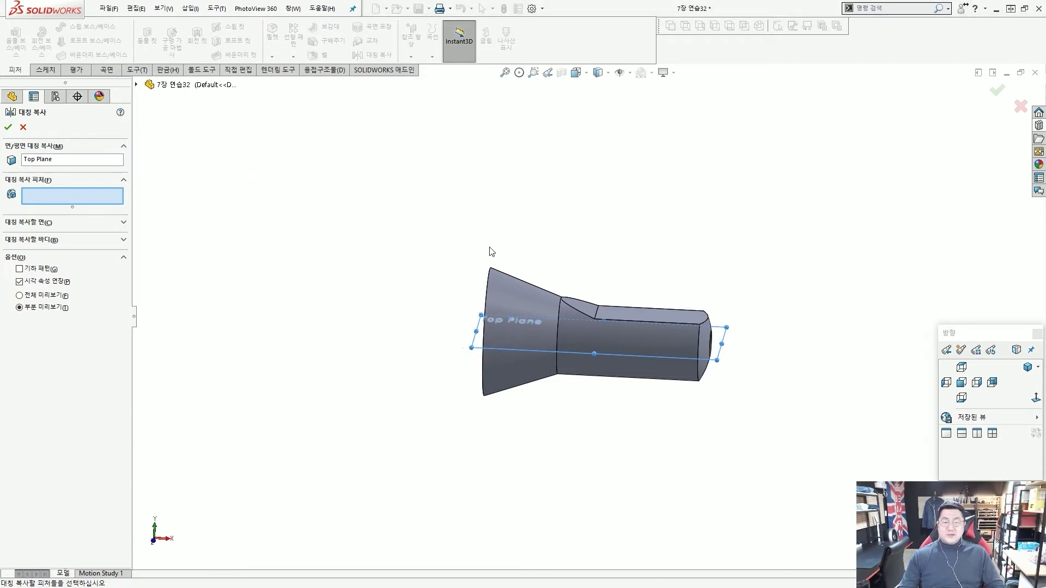
pyautogui.moveTo(453, 284); pyautogui.dragTo(437, 304, button='middle')
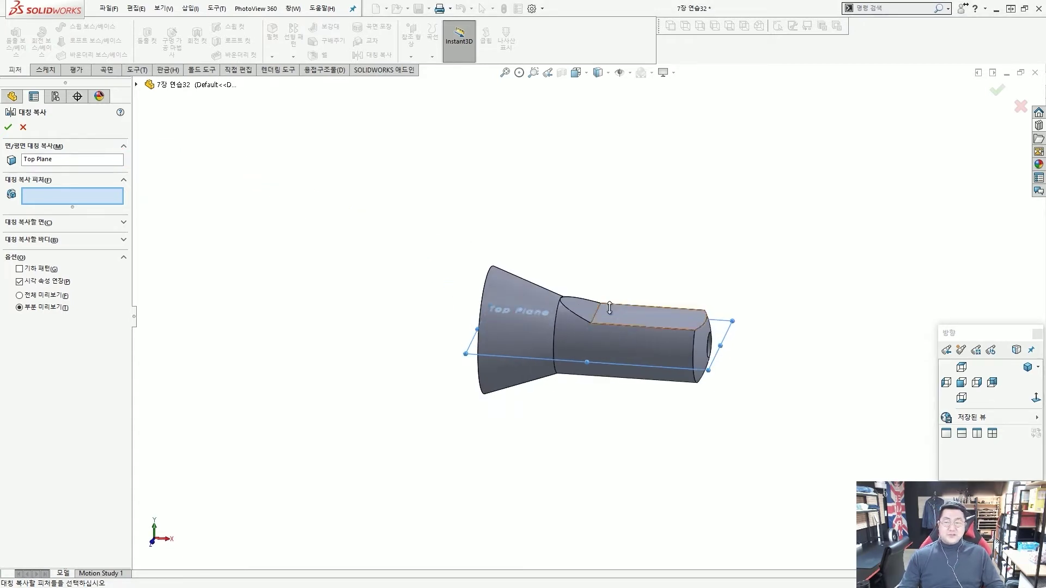
pyautogui.scroll(-3, 659, 327)
pyautogui.click(663, 315)
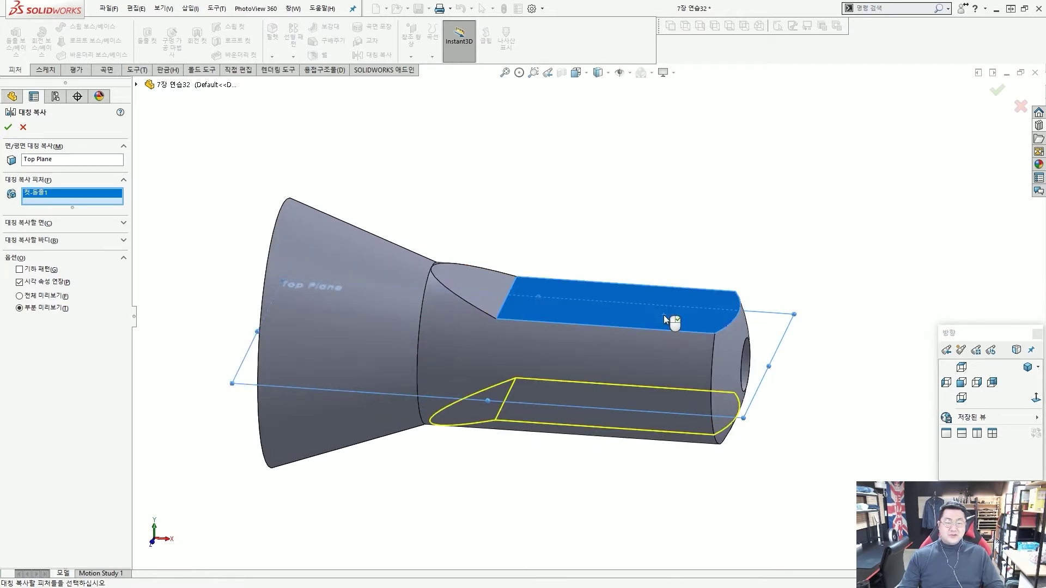
pyautogui.scroll(4, 663, 316)
pyautogui.moveTo(646, 329); pyautogui.dragTo(646, 274, button='middle')
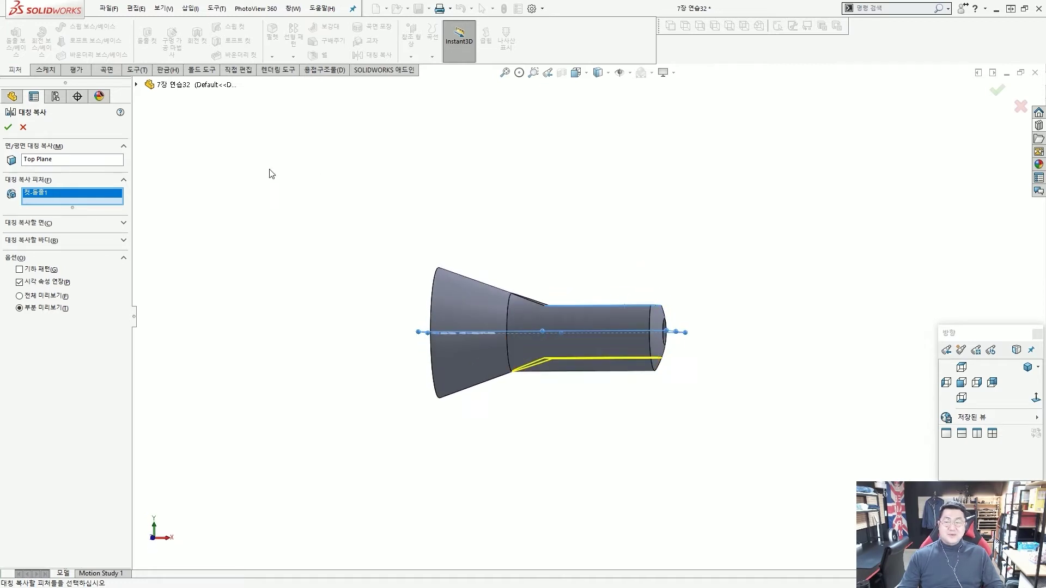
pyautogui.click(8, 127)
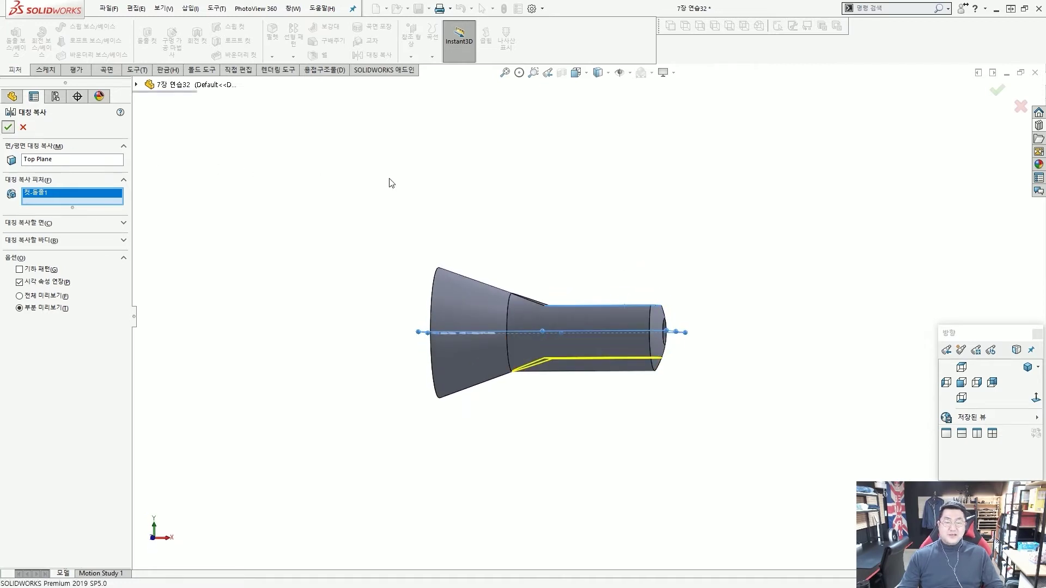
pyautogui.click(427, 170)
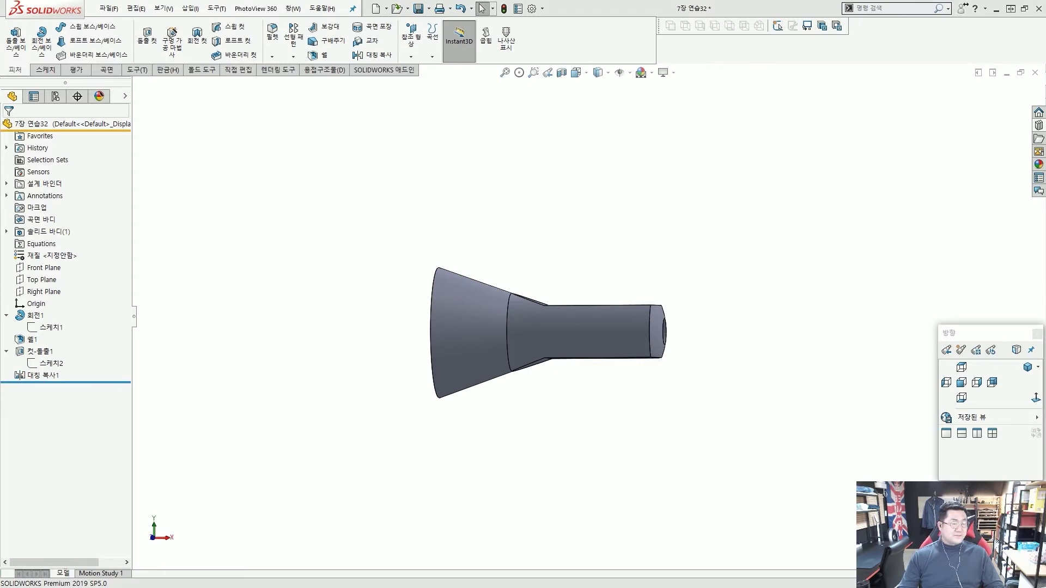
# - Start a new sketch on the shaft's flat cut face
pyautogui.click(592, 215)
pyautogui.scroll(3, 593, 238)
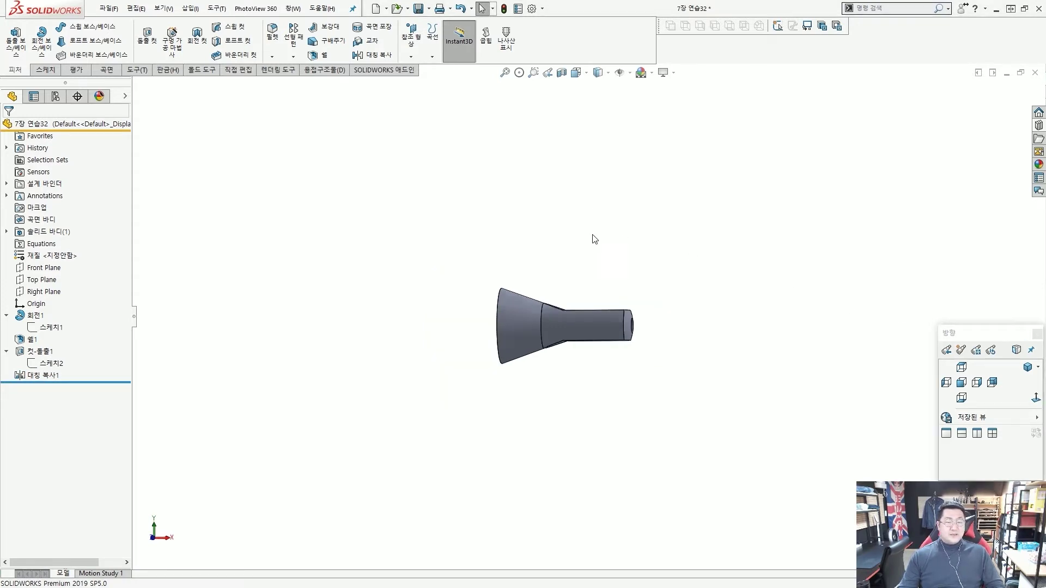
pyautogui.moveTo(593, 239); pyautogui.dragTo(598, 335, button='middle')
pyautogui.scroll(-5, 597, 326)
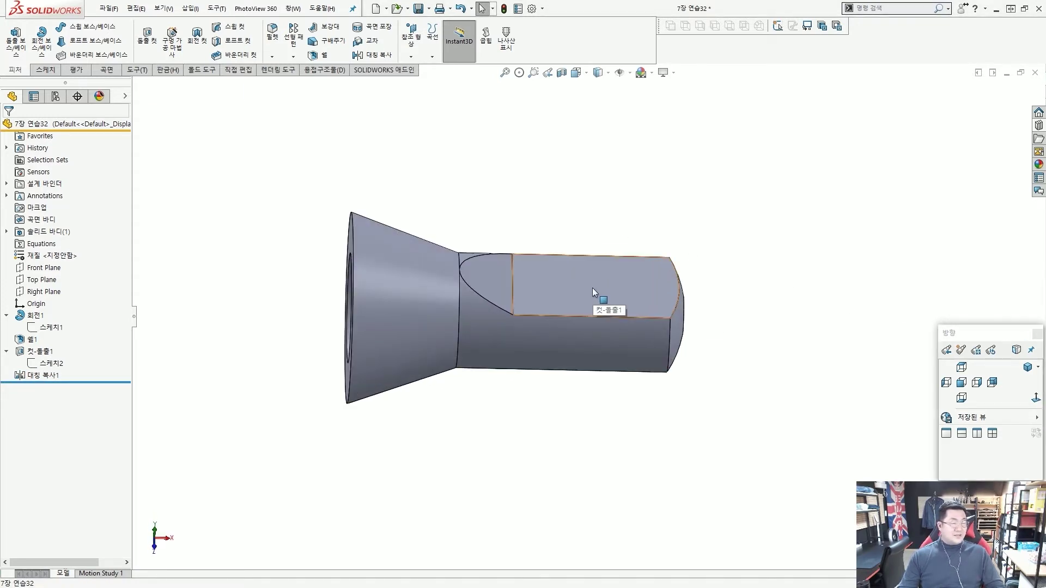
pyautogui.click(593, 289)
pyautogui.click(641, 242)
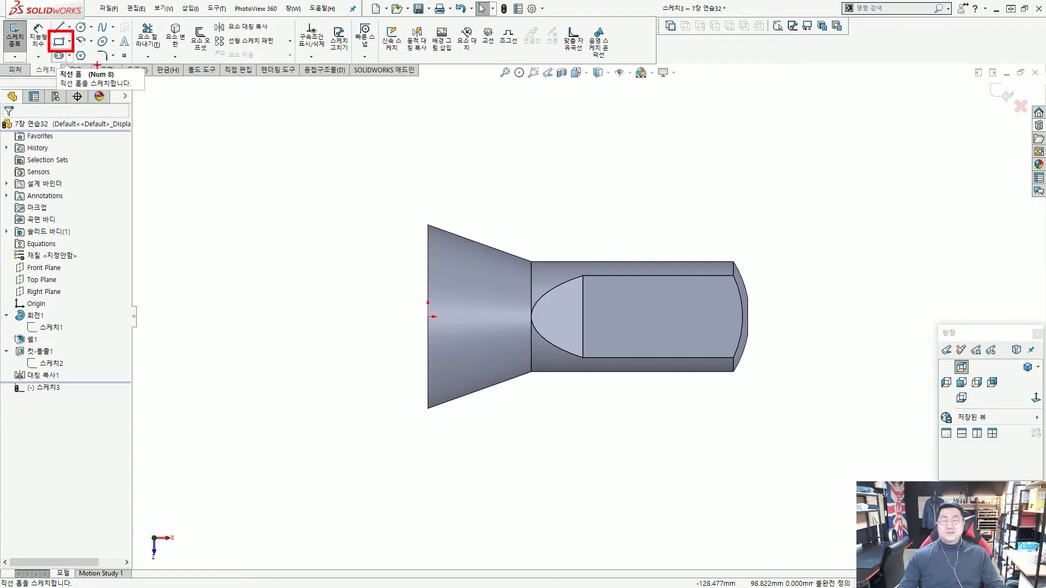
# - Draw a corner rectangle 22 tall by 57 long on the cut face
pyautogui.click(59, 41)
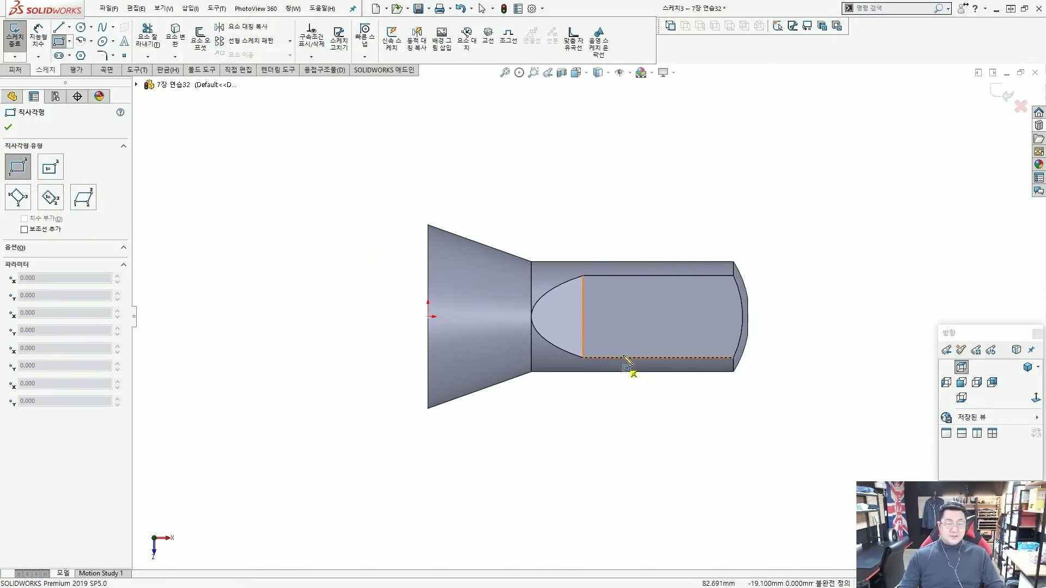
pyautogui.click(618, 336)
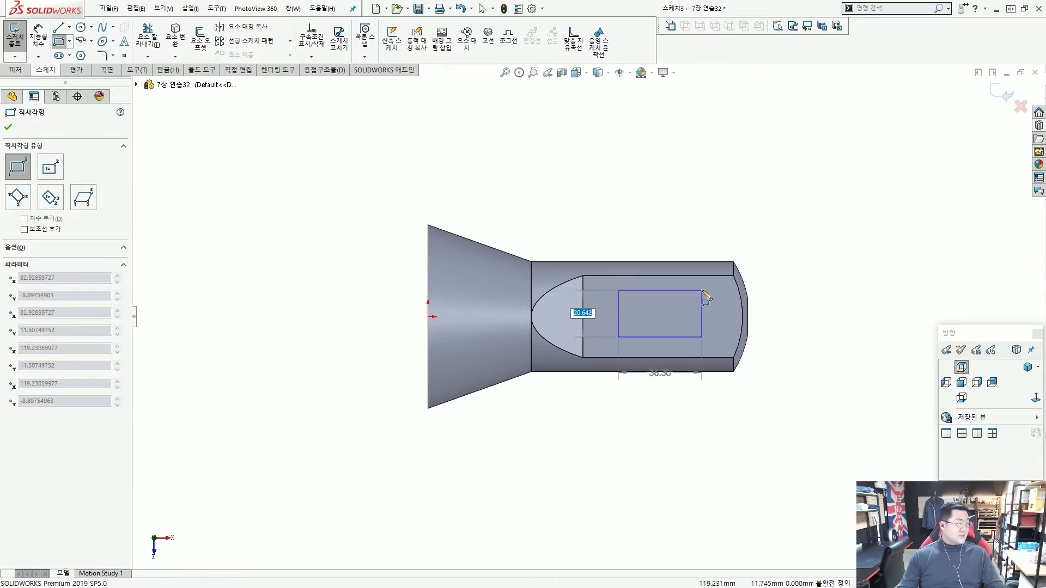
pyautogui.write('22')
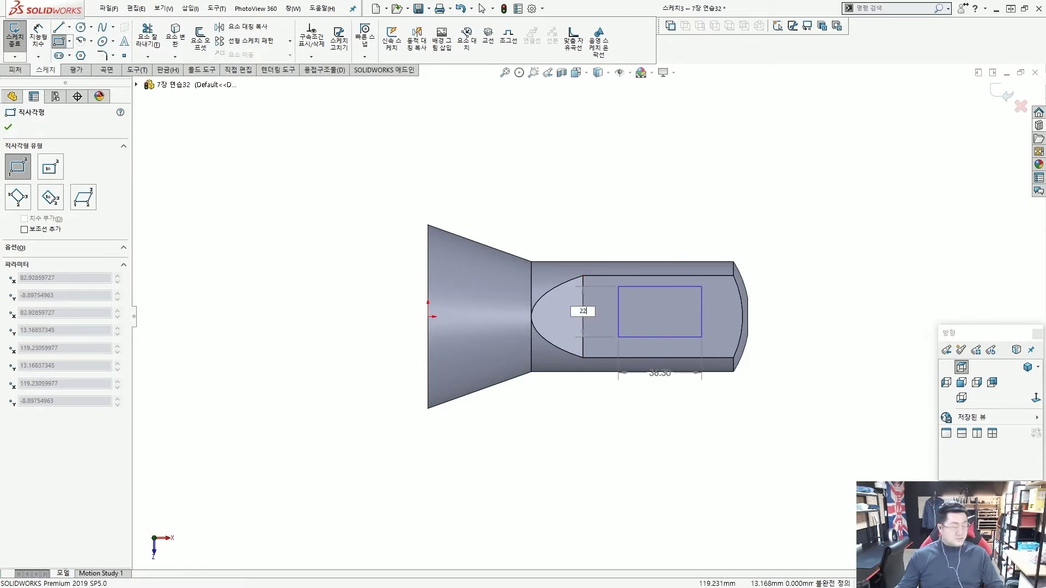
pyautogui.press('Tab')
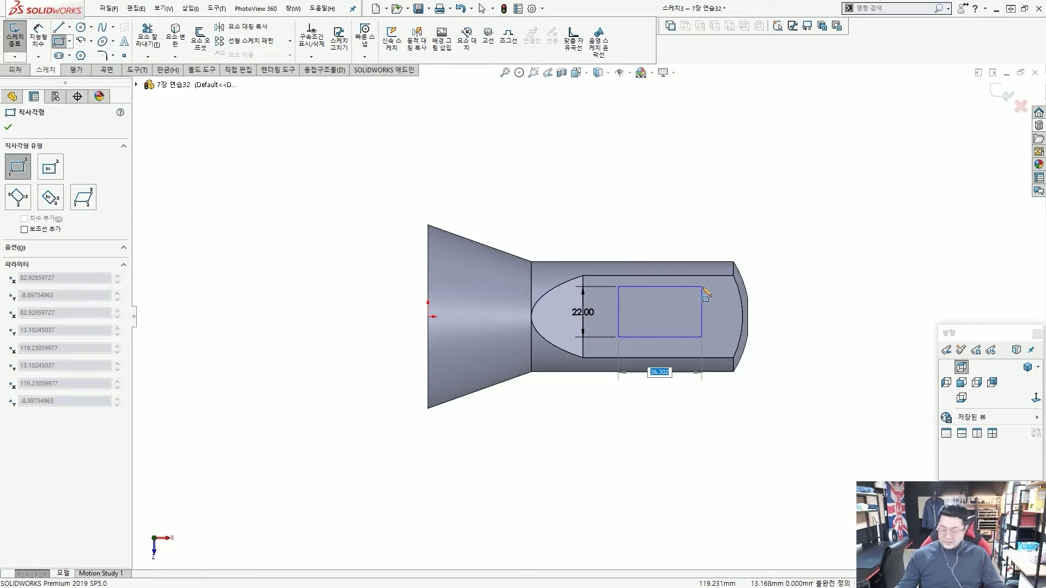
pyautogui.write('57')
pyautogui.press('Return')
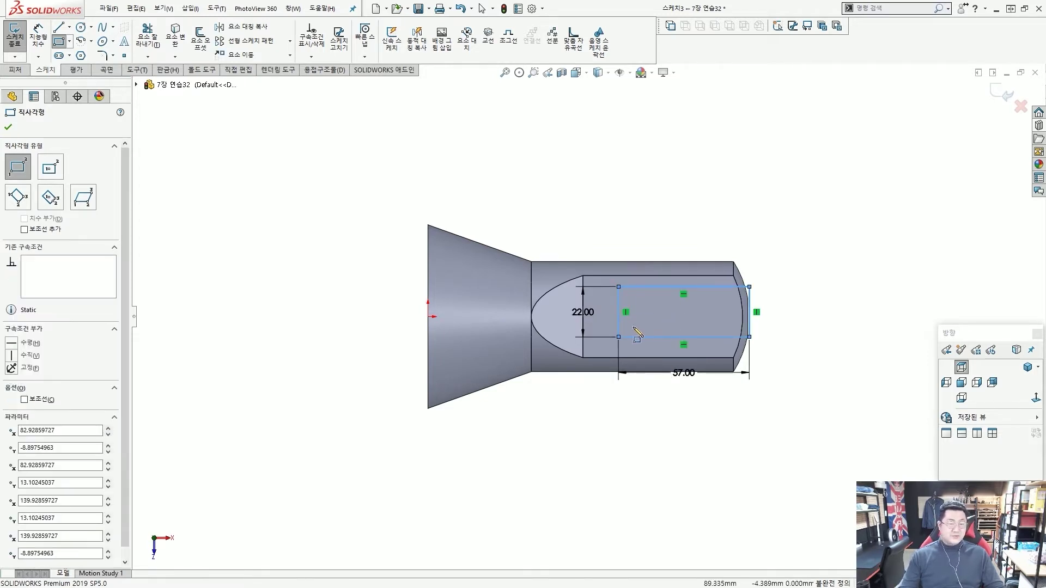
pyautogui.press('Escape')
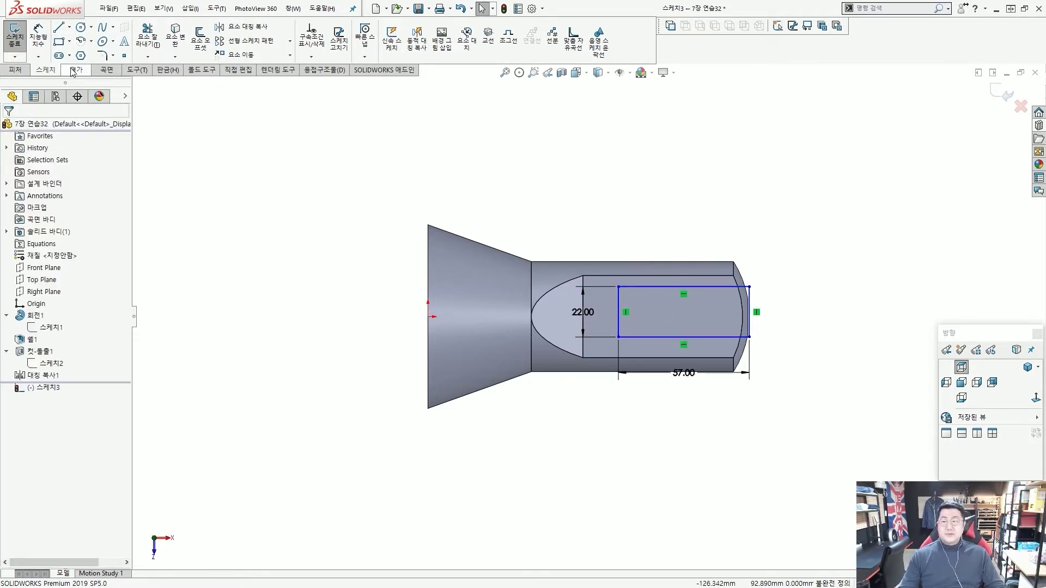
# - Draw a centerline from the rectangle's left-edge midpoint to the sketch origin
pyautogui.click(70, 26)
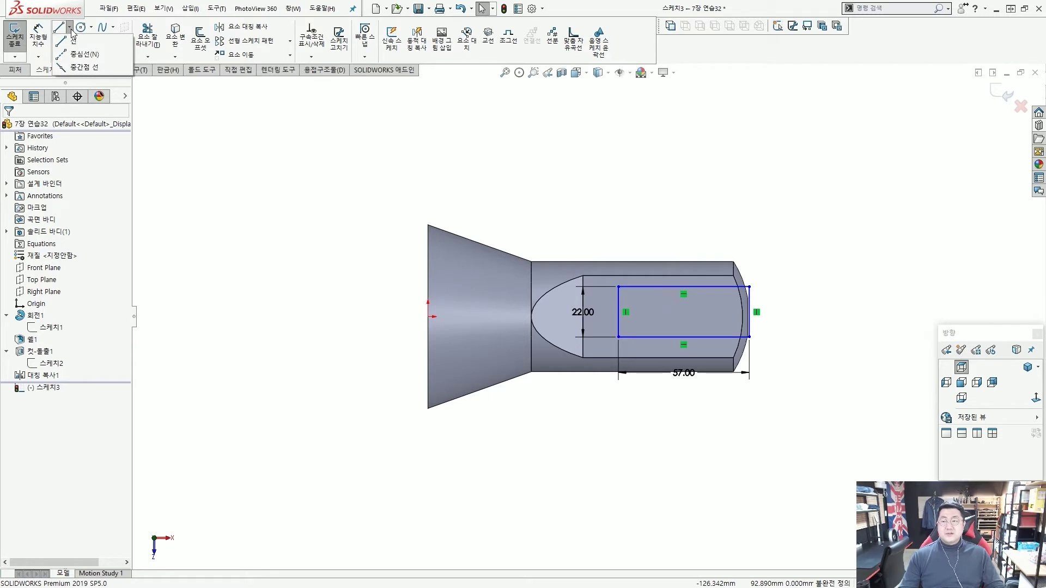
pyautogui.click(82, 55)
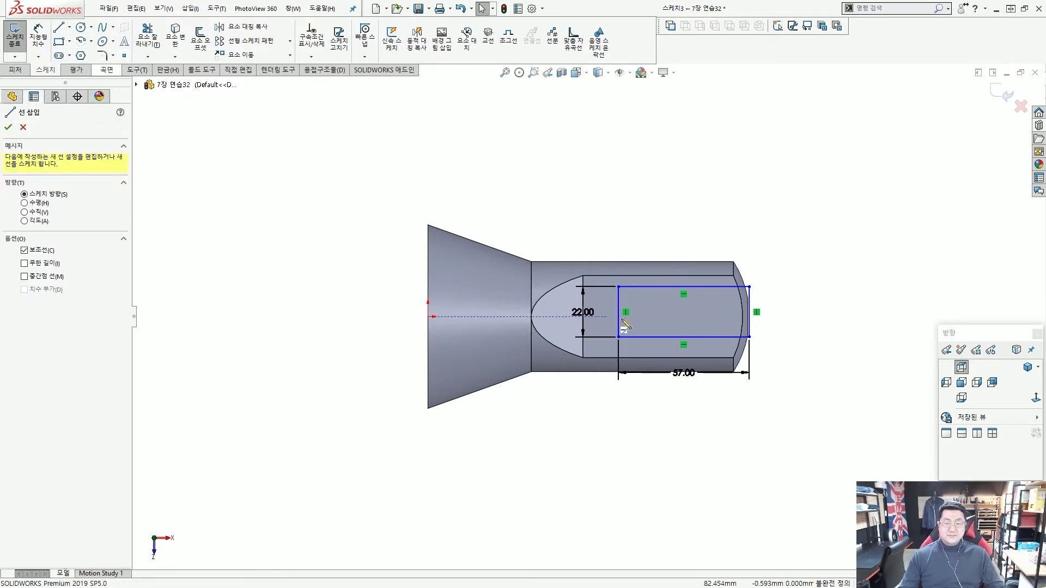
pyautogui.scroll(-5, 625, 318)
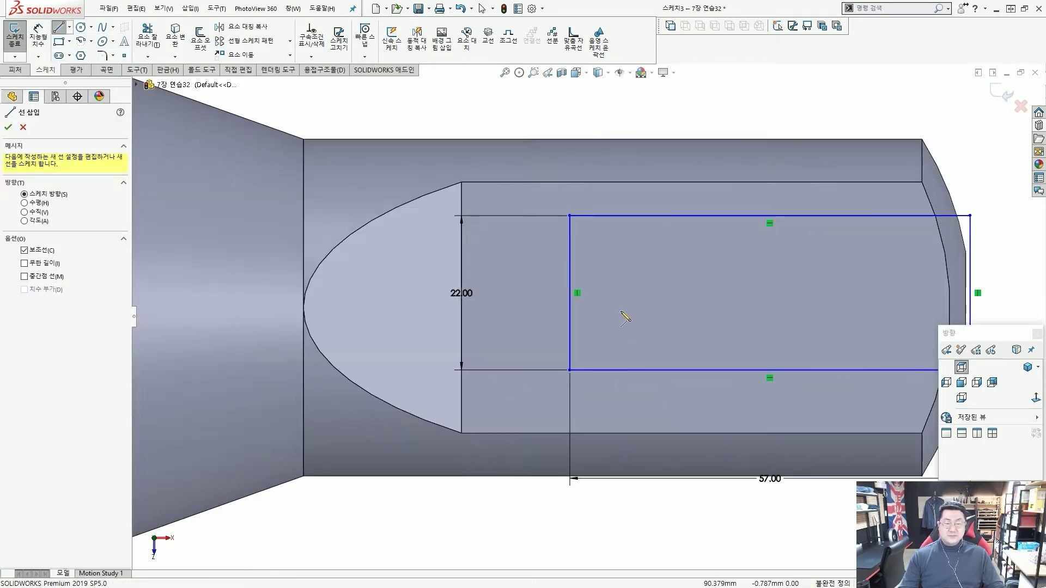
pyautogui.click(571, 294)
pyautogui.scroll(3, 579, 299)
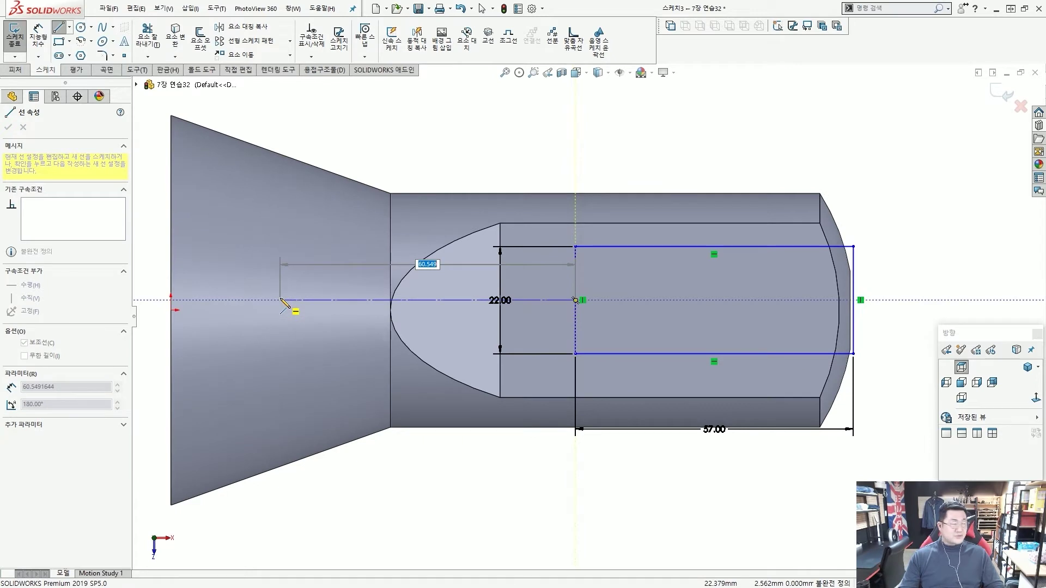
pyautogui.click(281, 300)
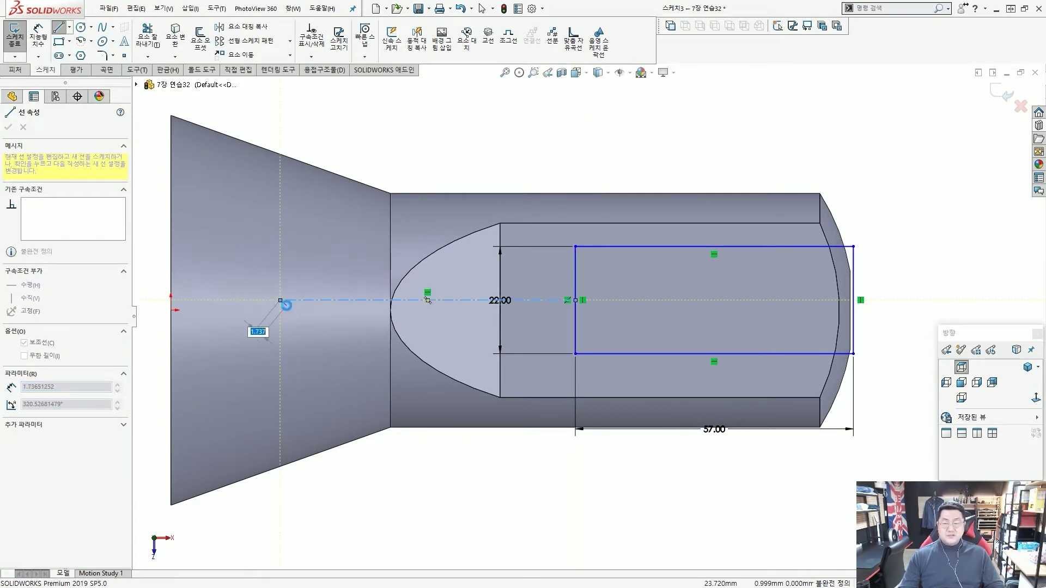
pyautogui.press('Escape')
pyautogui.scroll(2, 286, 325)
pyautogui.scroll(-2, 286, 325)
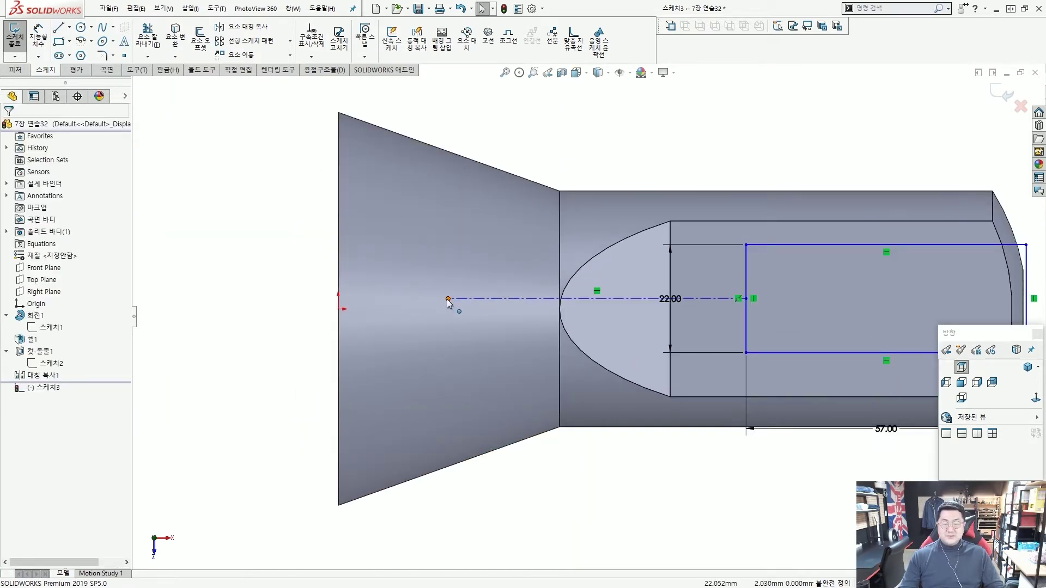
pyautogui.moveTo(448, 299); pyautogui.dragTo(331, 311)
pyautogui.click(274, 335)
pyautogui.hotkey('ctrl', '2')
pyautogui.moveTo(351, 310); pyautogui.dragTo(369, 309)
pyautogui.moveTo(392, 309); pyautogui.dragTo(426, 308)
pyautogui.moveTo(440, 310); pyautogui.dragTo(470, 311)
pyautogui.moveTo(499, 311); pyautogui.dragTo(758, 310)
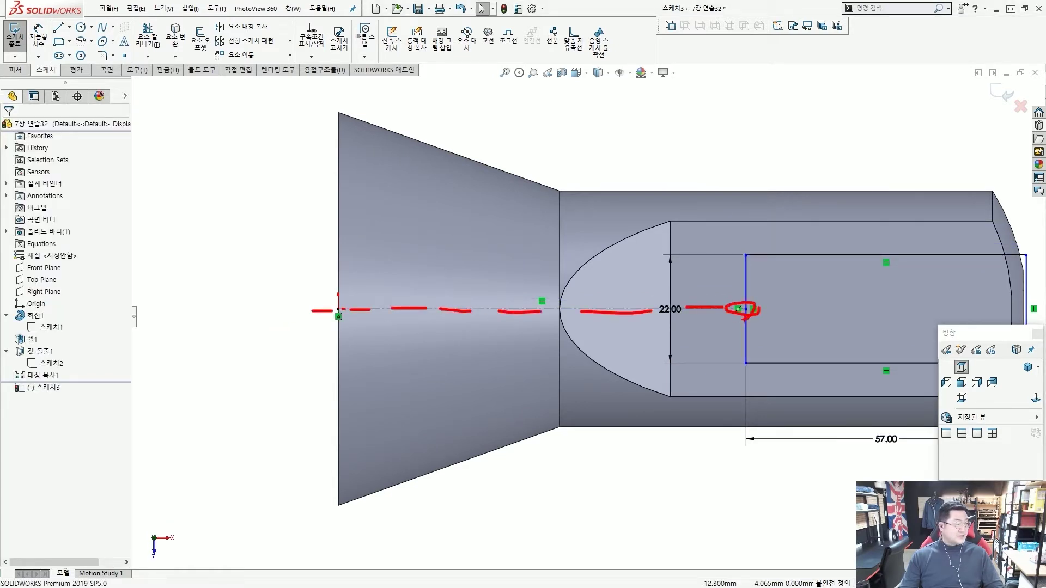
pyautogui.press('Escape')
# - Move the 22.00 dimension aside and snap the rectangle's left edge onto the face boundary
pyautogui.scroll(-2, 763, 328)
pyautogui.moveTo(623, 303); pyautogui.dragTo(682, 298)
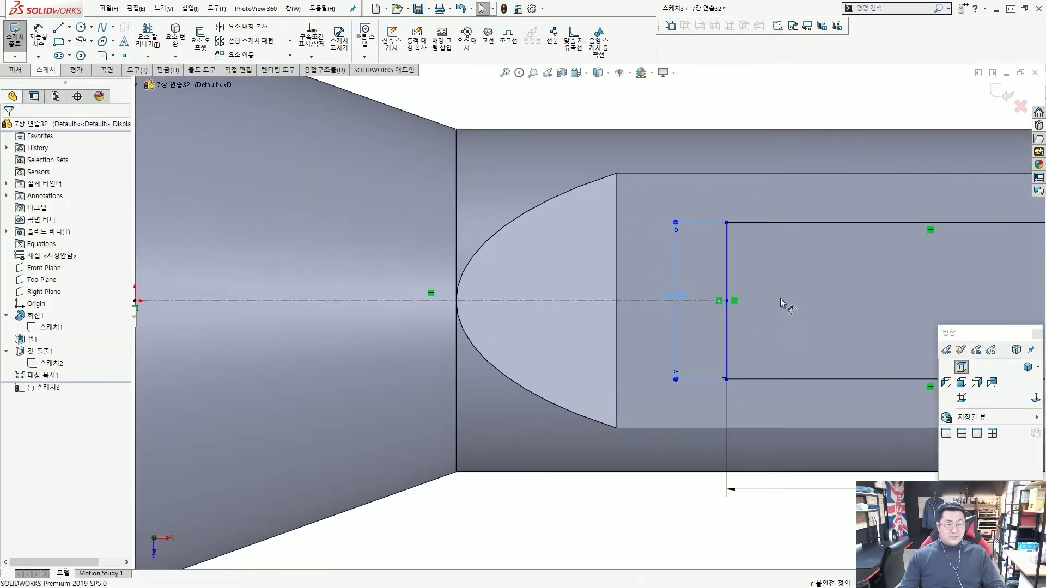
pyautogui.moveTo(726, 300); pyautogui.dragTo(620, 300)
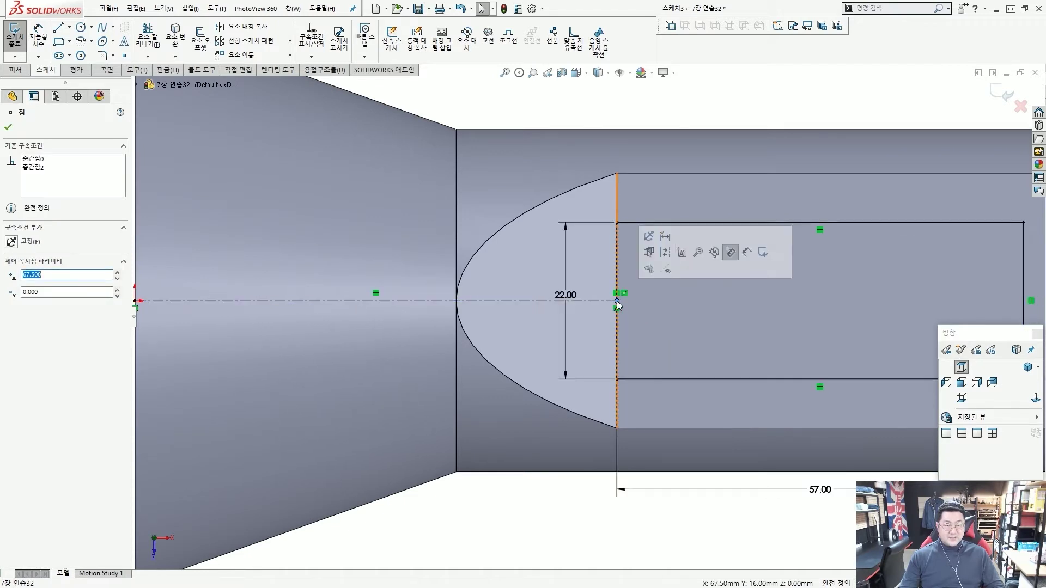
pyautogui.press('f')
pyautogui.scroll(-1, 656, 314)
pyautogui.scroll(3, 641, 312)
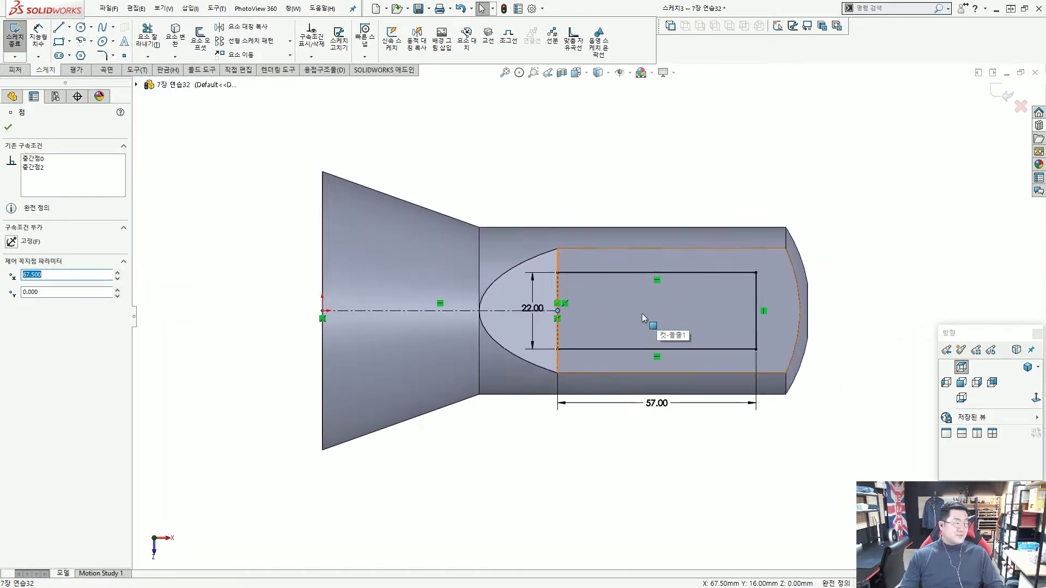
pyautogui.press('Escape')
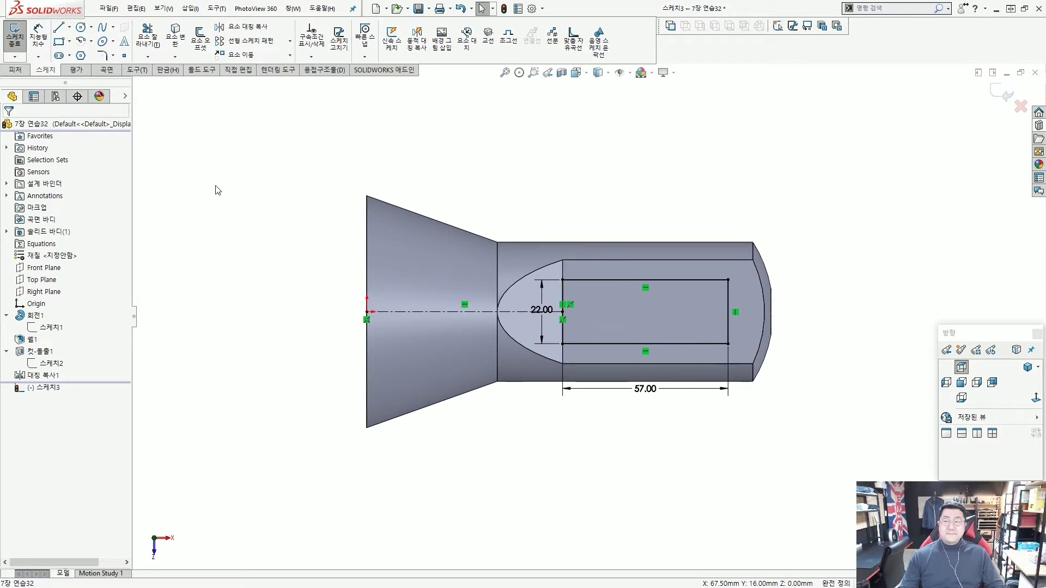
# - Cut the 22 × 57 rectangle Through All as Cut-Extrude2 (컷-돌출2)
pyautogui.click(15, 70)
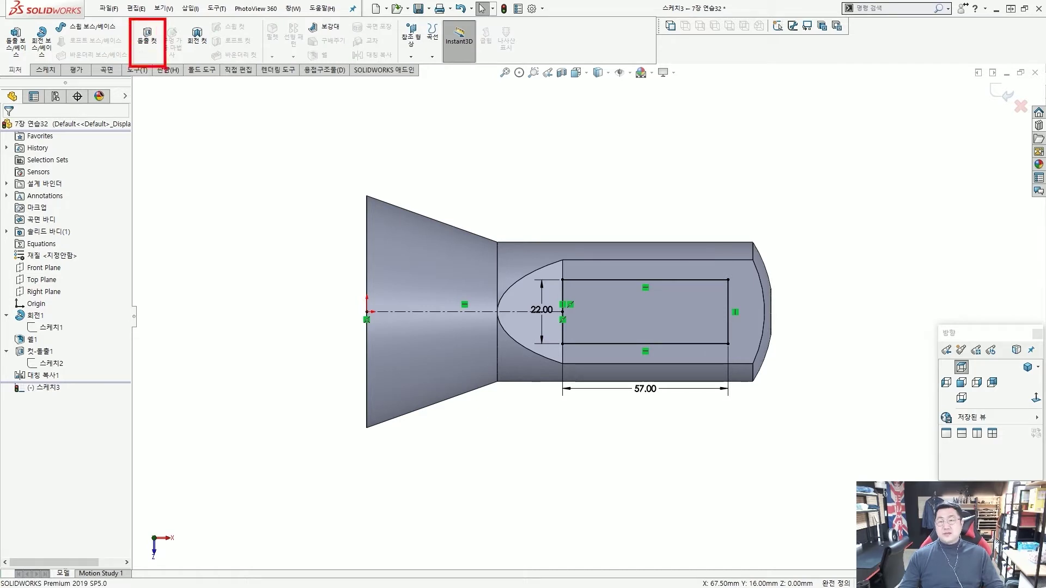
pyautogui.click(147, 36)
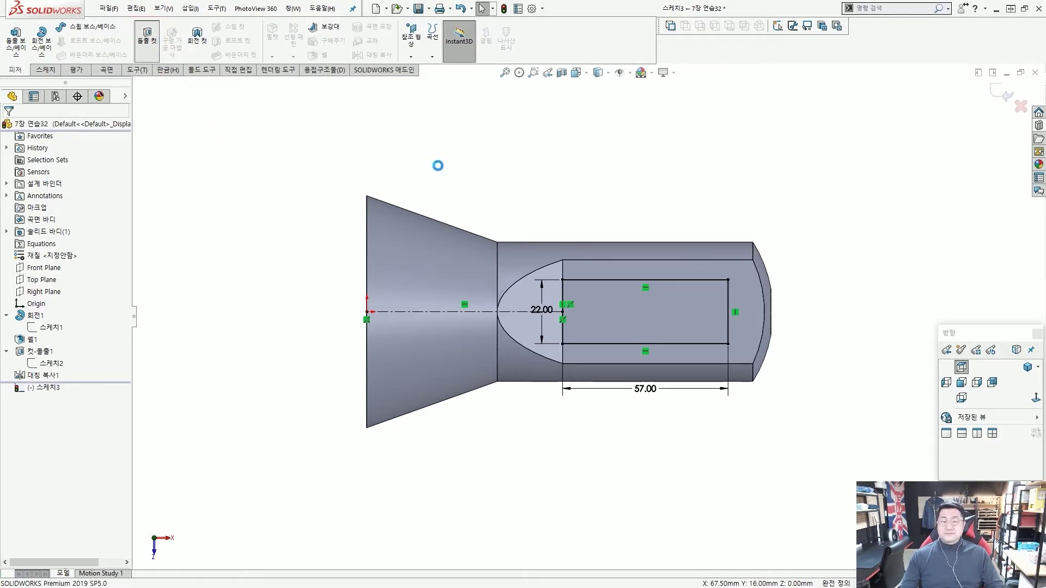
pyautogui.rightClick(282, 172)
pyautogui.press('g')
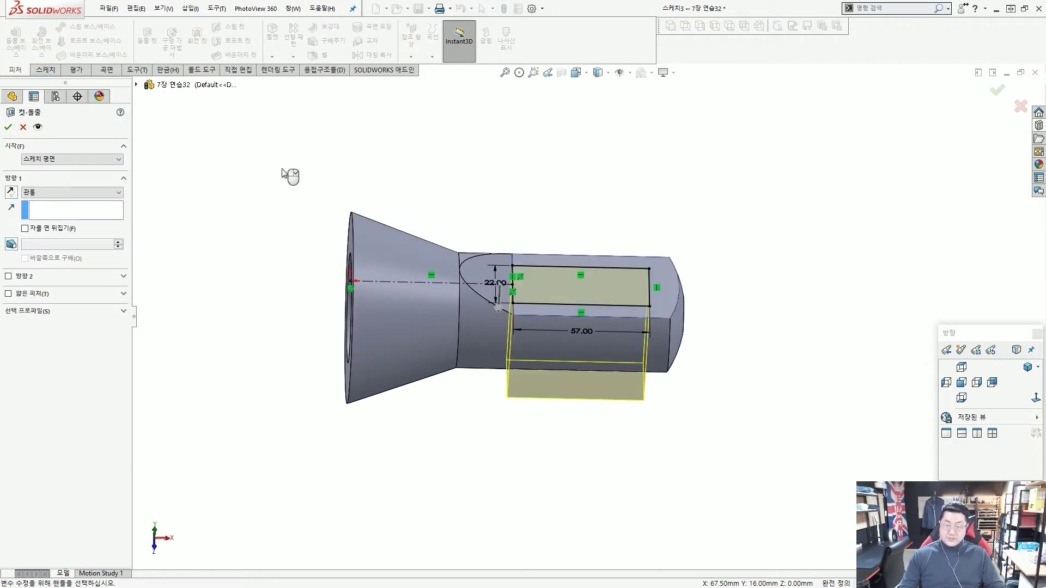
pyautogui.rightClick(285, 174)
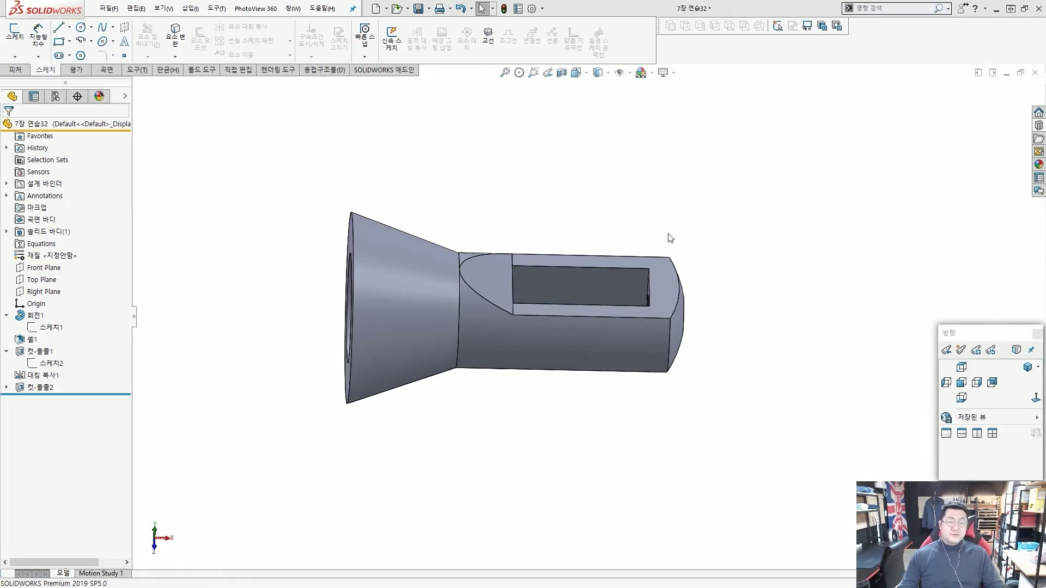
# - Switch to the isometric view and save the part
pyautogui.moveTo(548, 321); pyautogui.dragTo(499, 274, button='middle')
pyautogui.scroll(-1, 498, 274)
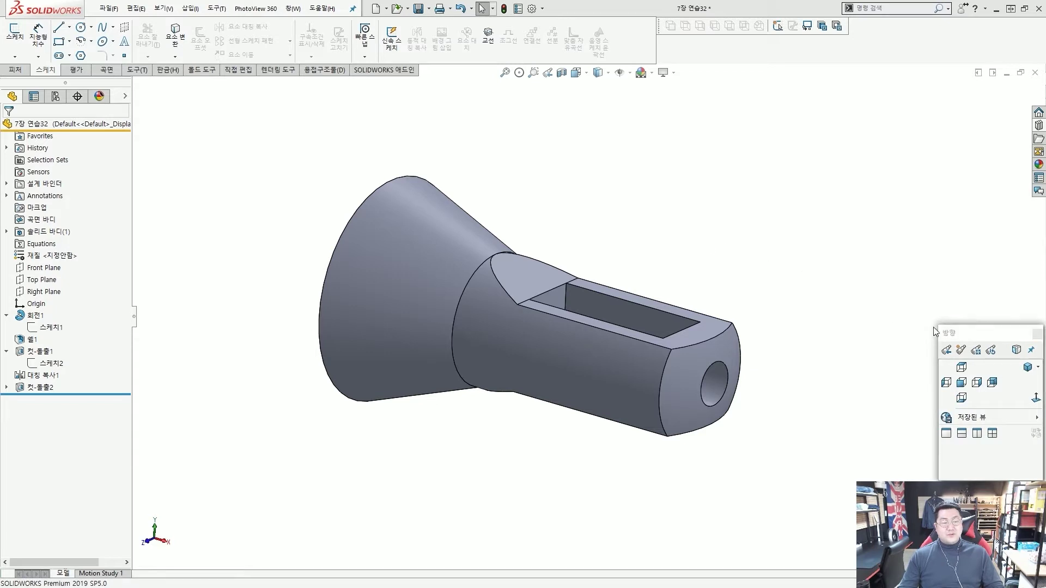
pyautogui.click(1027, 366)
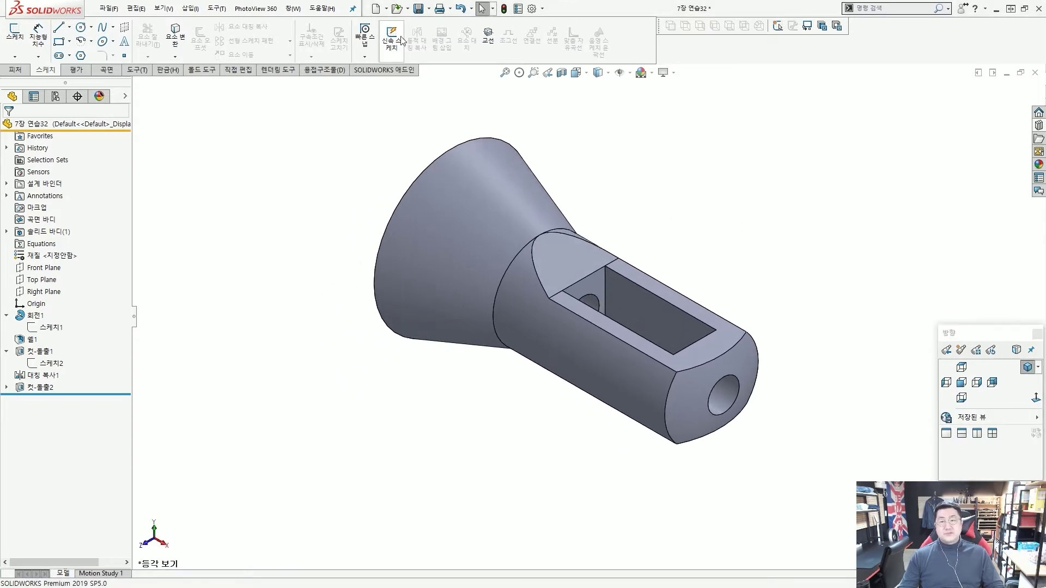
pyautogui.click(418, 8)
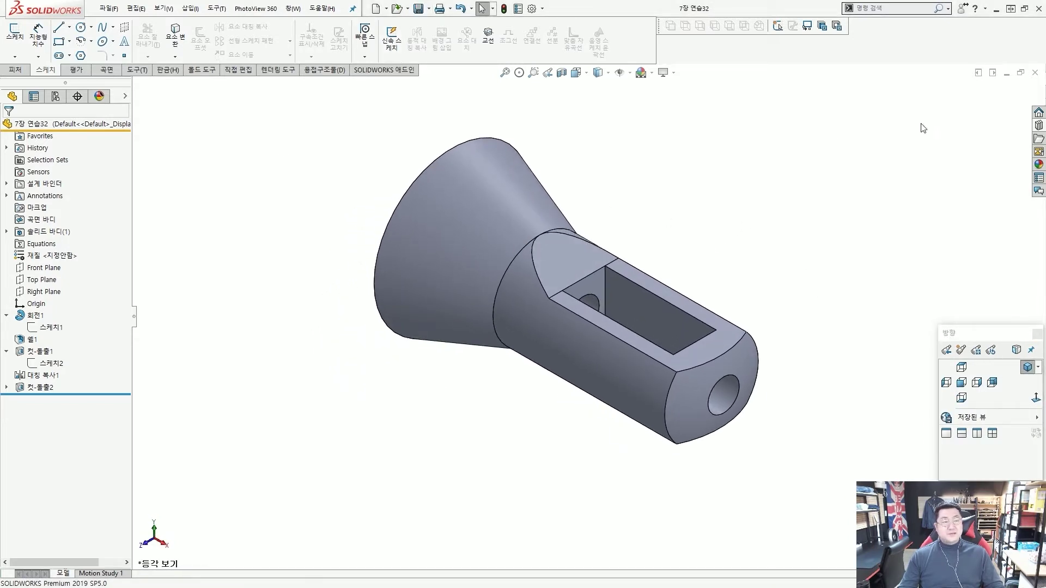
# - Close the finished part and create a new part from the Part_MM template
pyautogui.click(1034, 74)
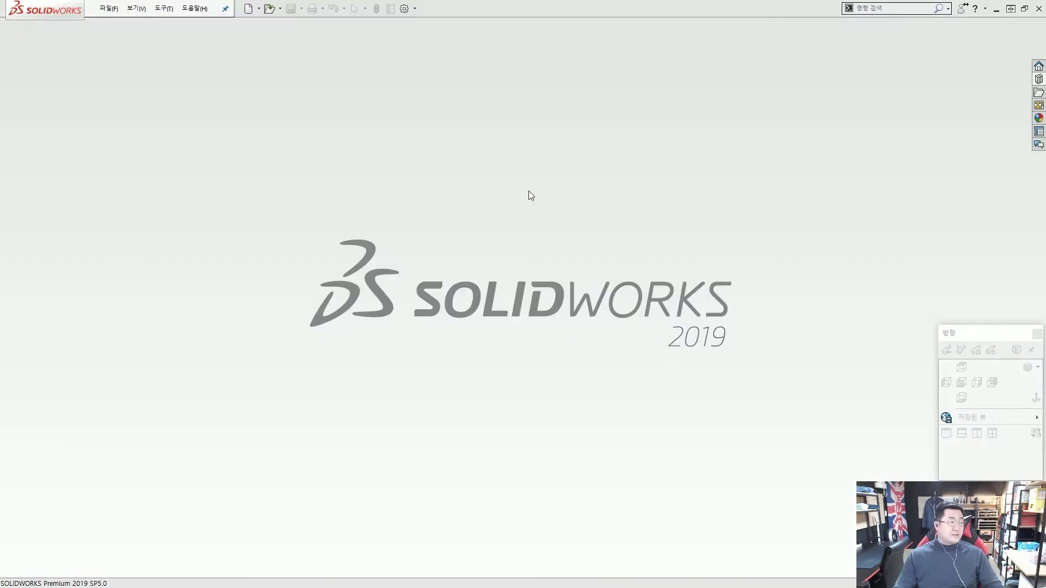
pyautogui.click(249, 9)
pyautogui.click(298, 133)
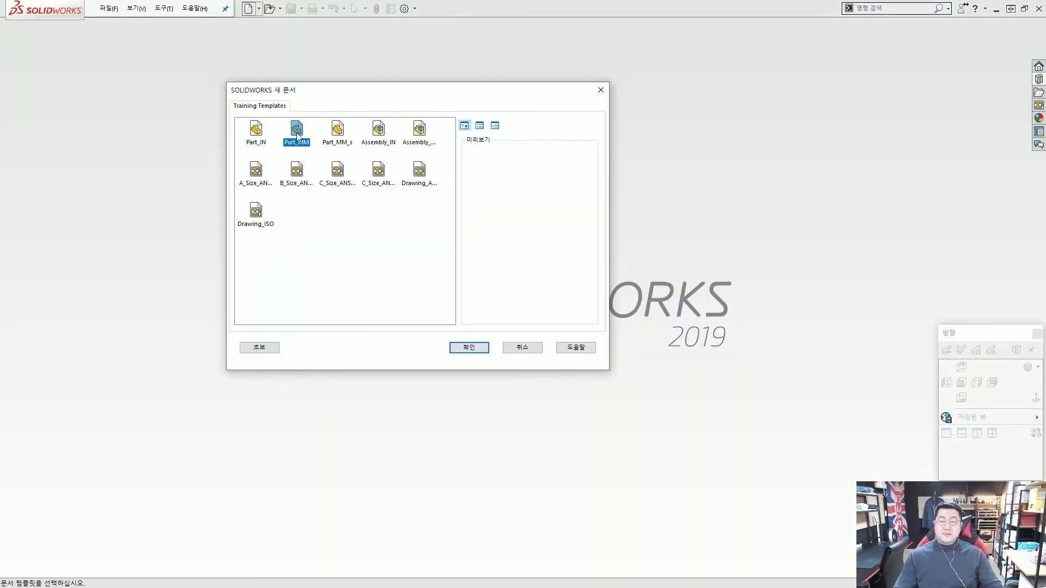
pyautogui.doubleClick(297, 133)
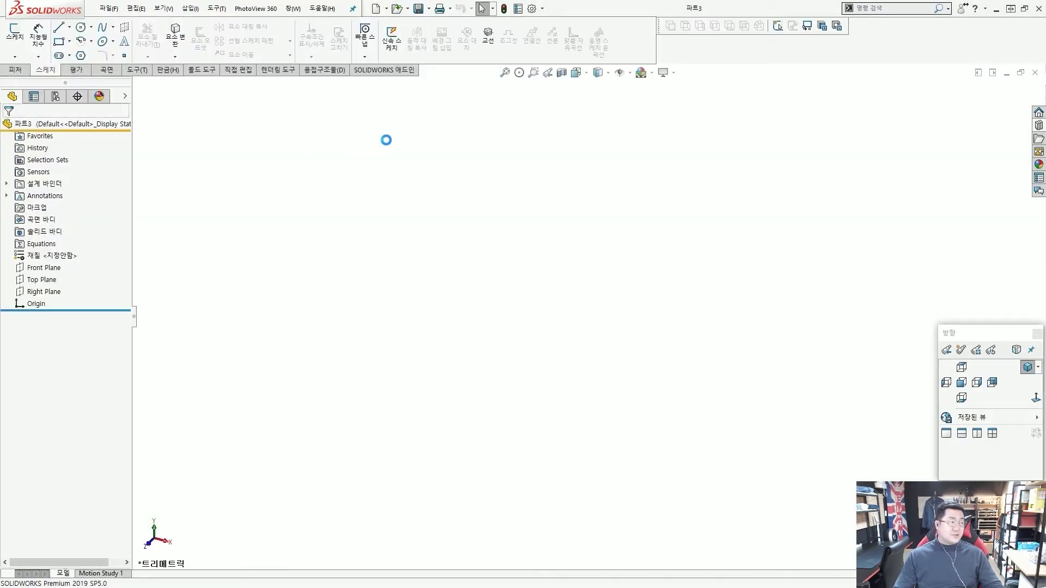
# - Save the new part as '7장 연습33'
pyautogui.hotkey('ctrl', 's')
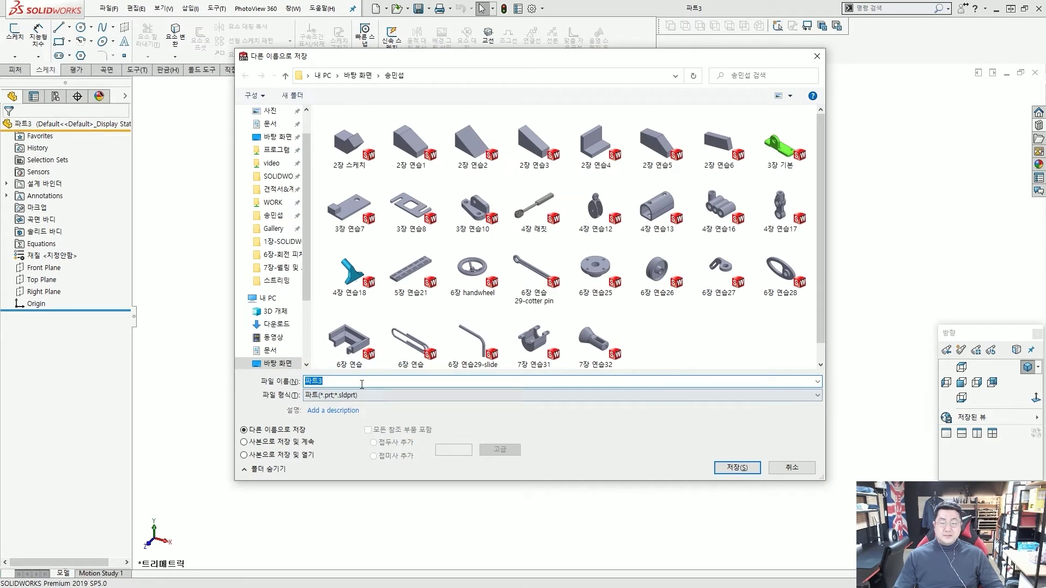
pyautogui.write('7')
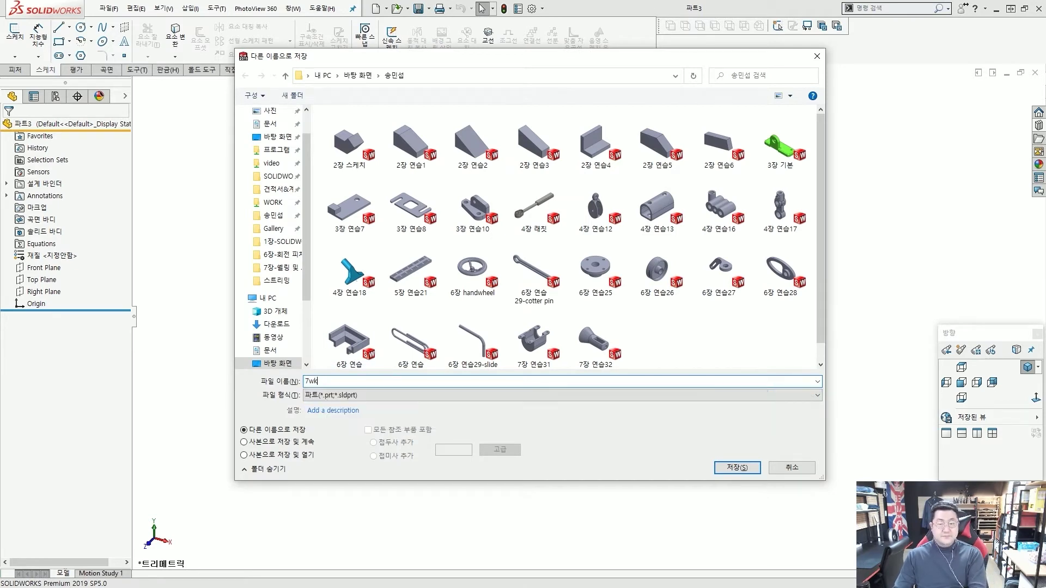
pyautogui.write('장 연습')
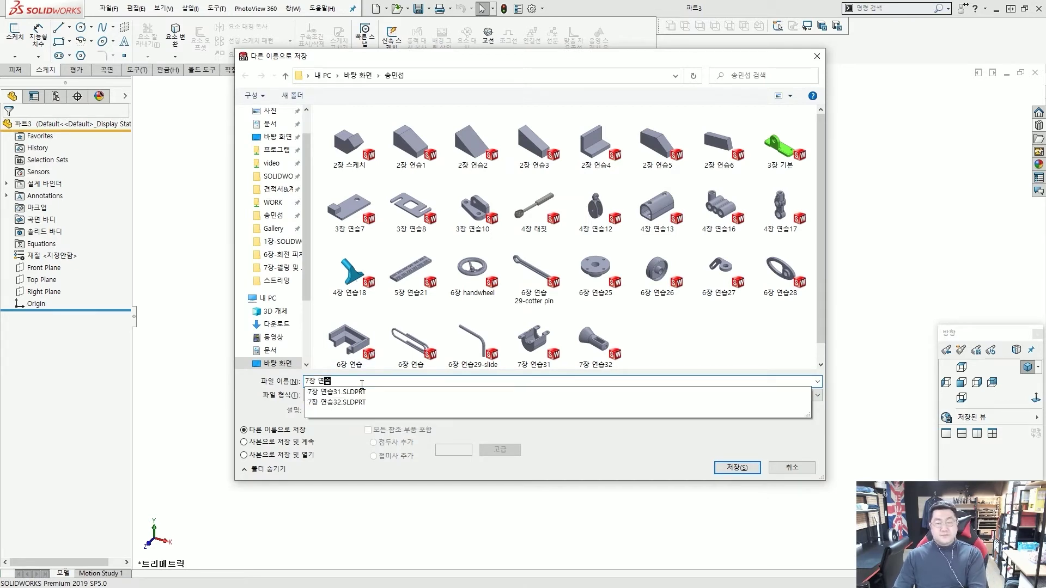
pyautogui.write('33')
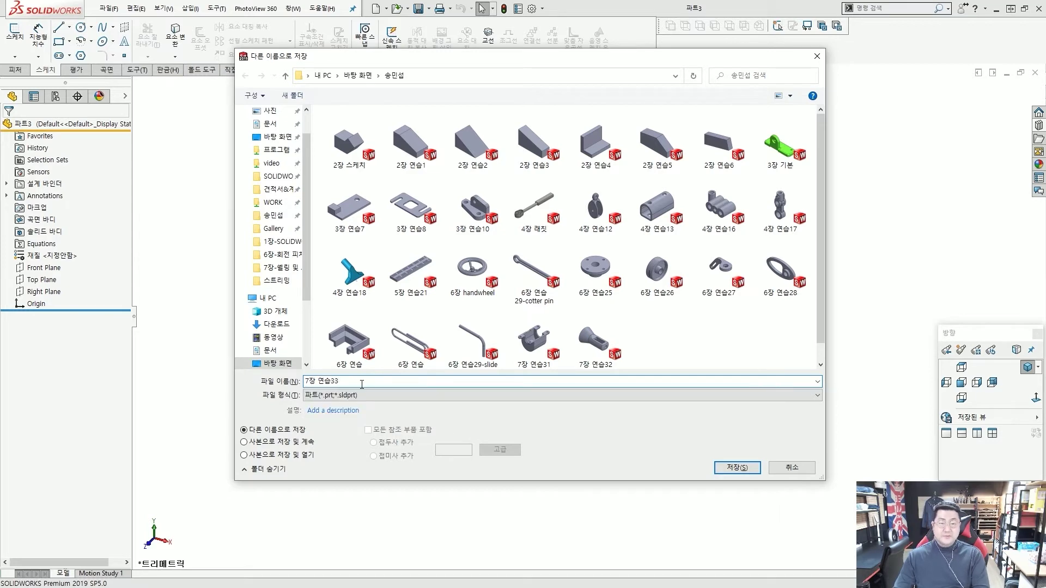
pyautogui.press('Return')
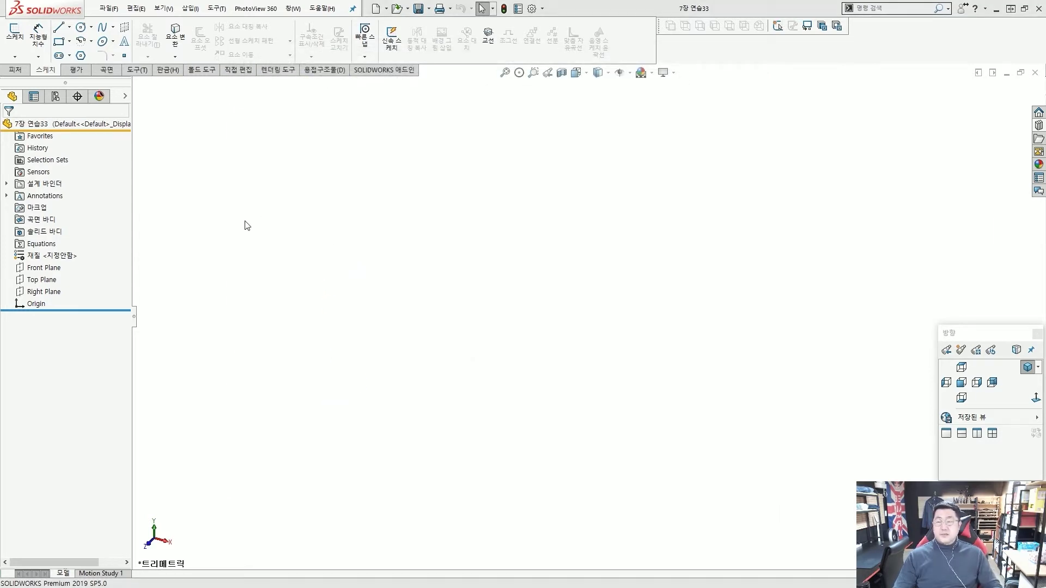
# - Sketch a Ø75 circle centred on the origin on the Top Plane
pyautogui.click(37, 279)
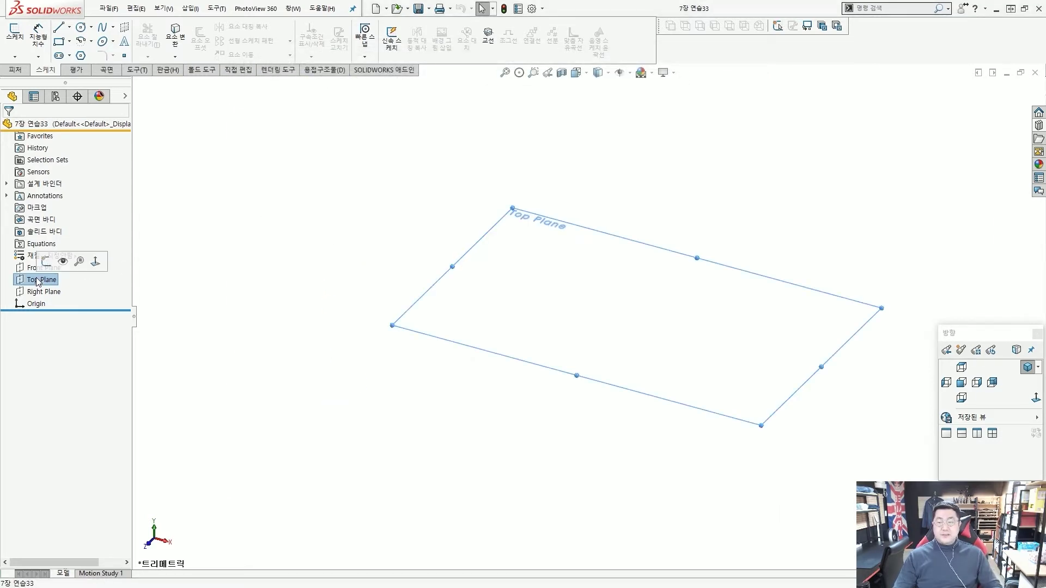
pyautogui.click(48, 263)
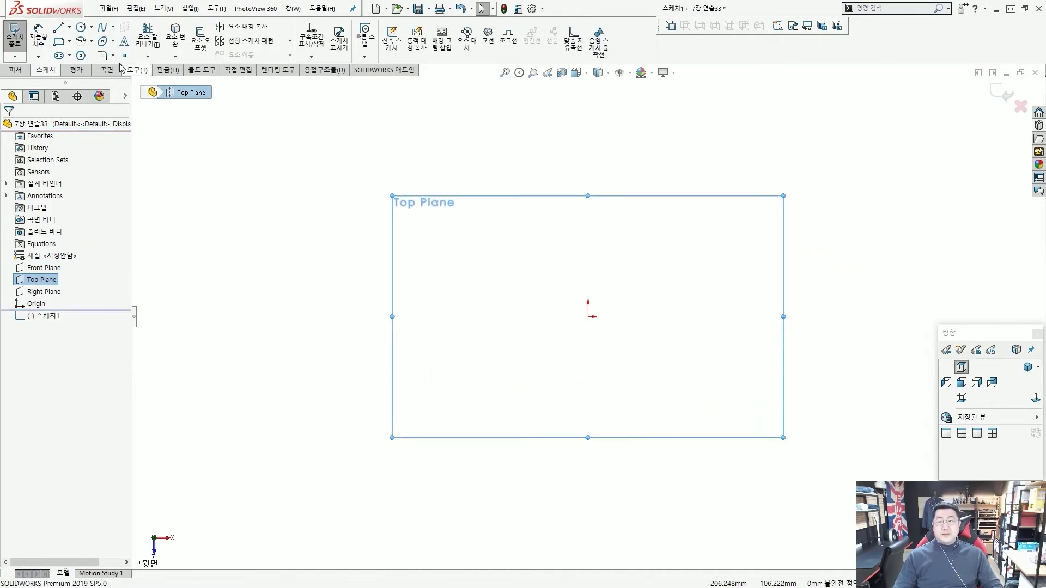
pyautogui.click(81, 27)
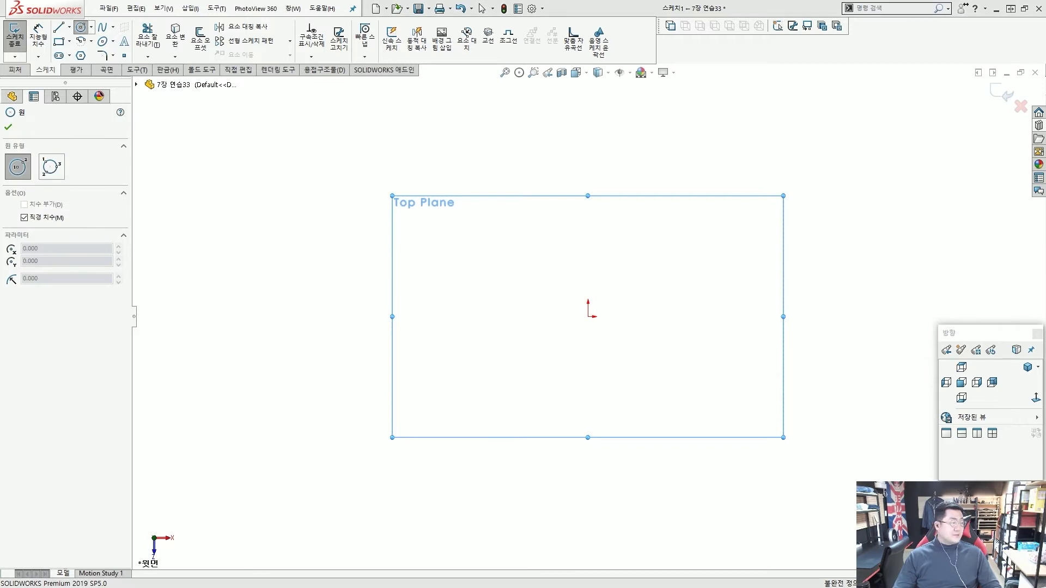
pyautogui.click(588, 317)
pyautogui.write('75')
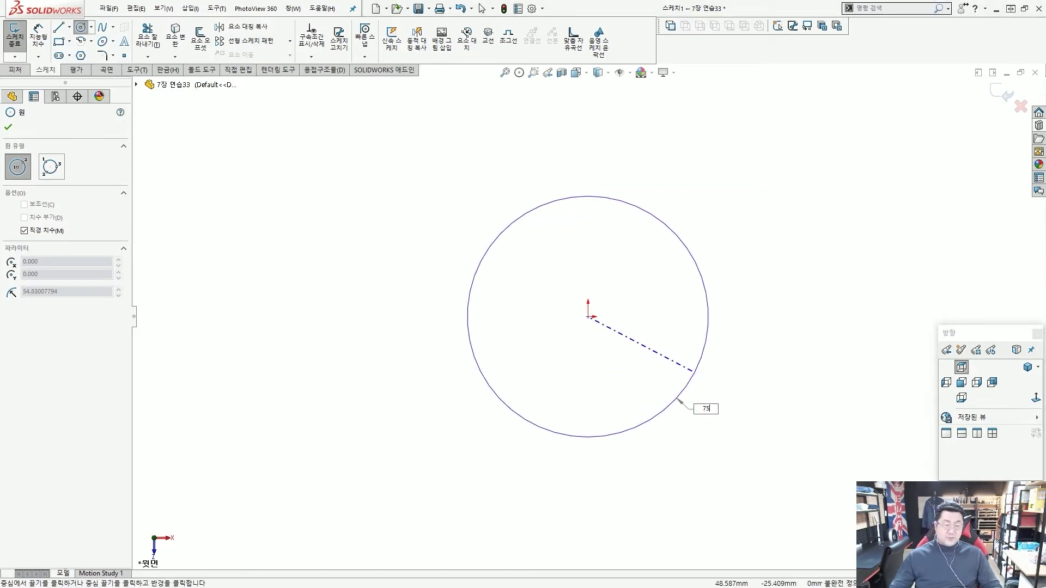
pyautogui.press('Return')
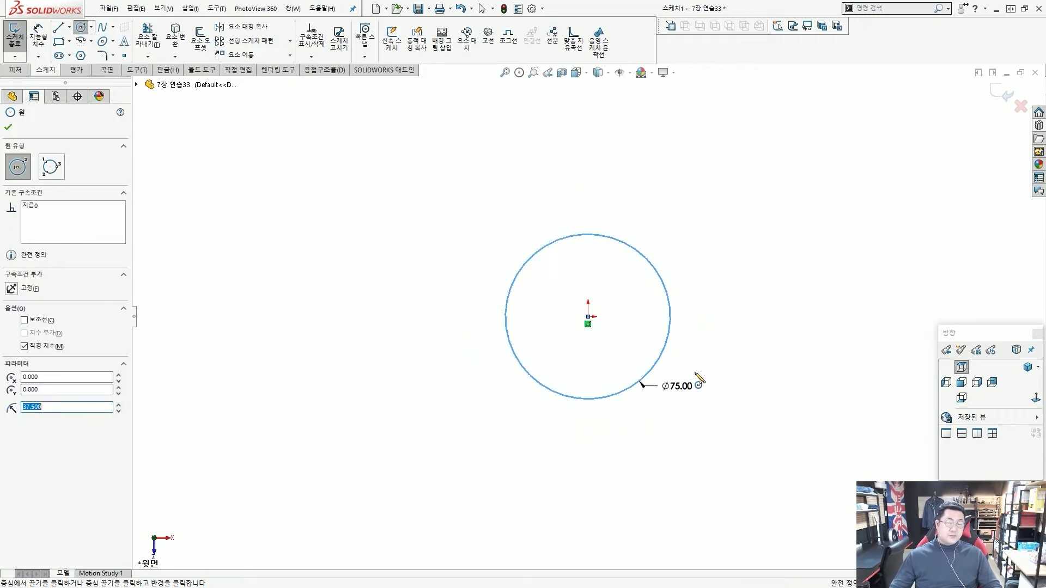
pyautogui.press('Escape')
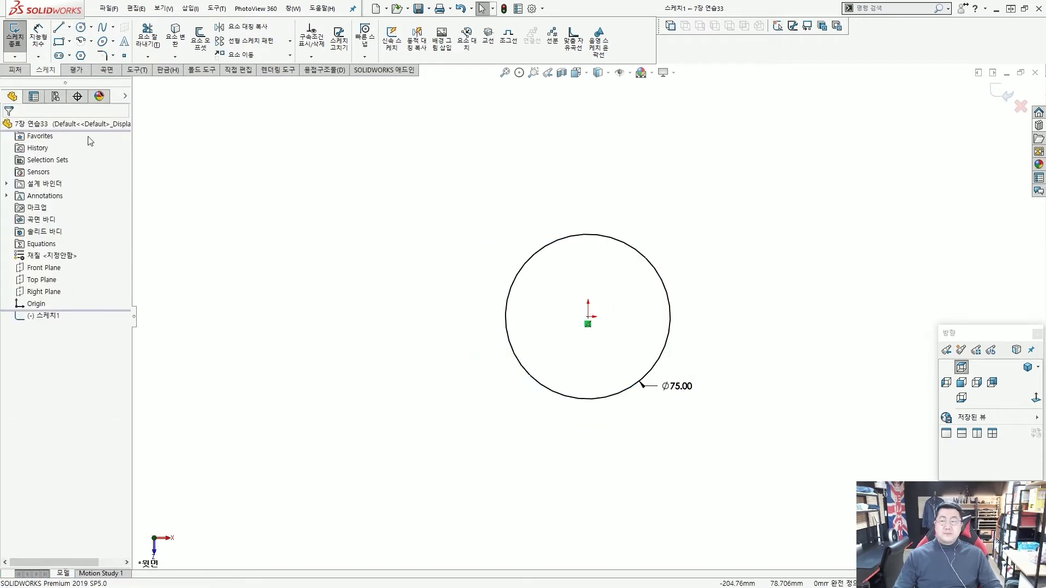
# - Extrude the circle 5 mm into a flat disc (보스-돌출1)
pyautogui.click(19, 70)
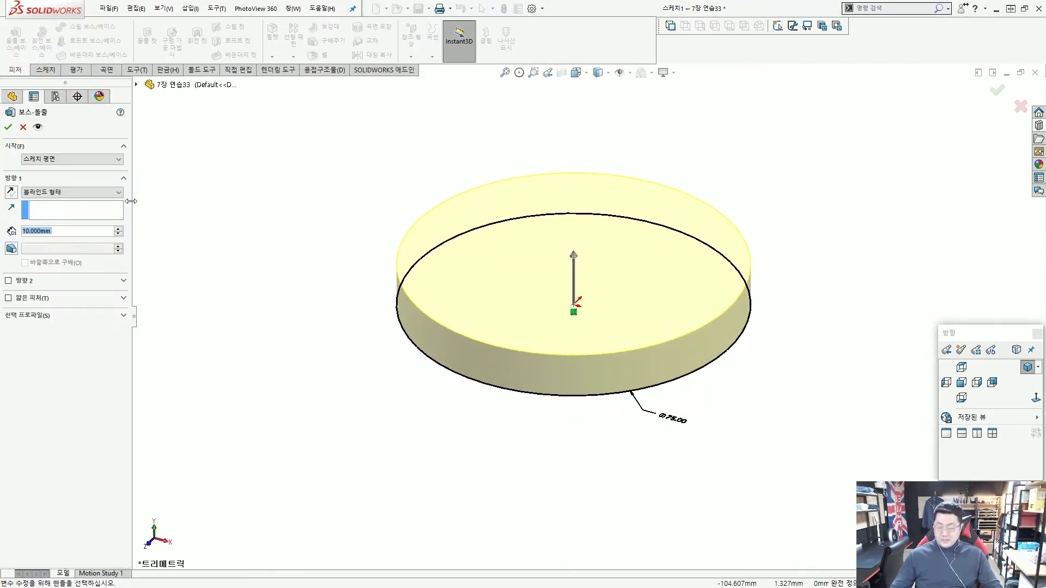
pyautogui.write('5')
pyautogui.press('Return')
pyautogui.press('Return')
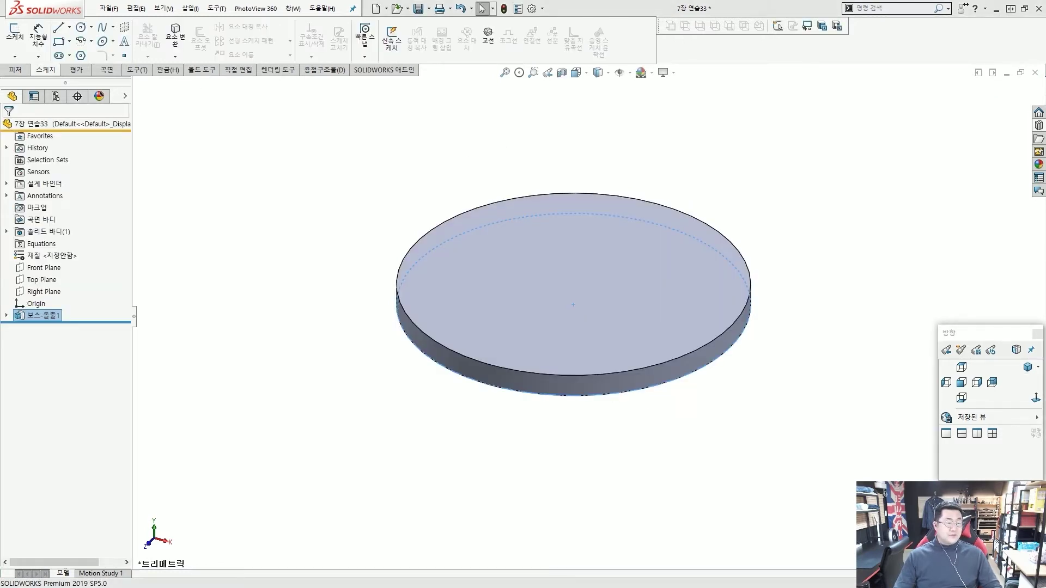
pyautogui.click(15, 70)
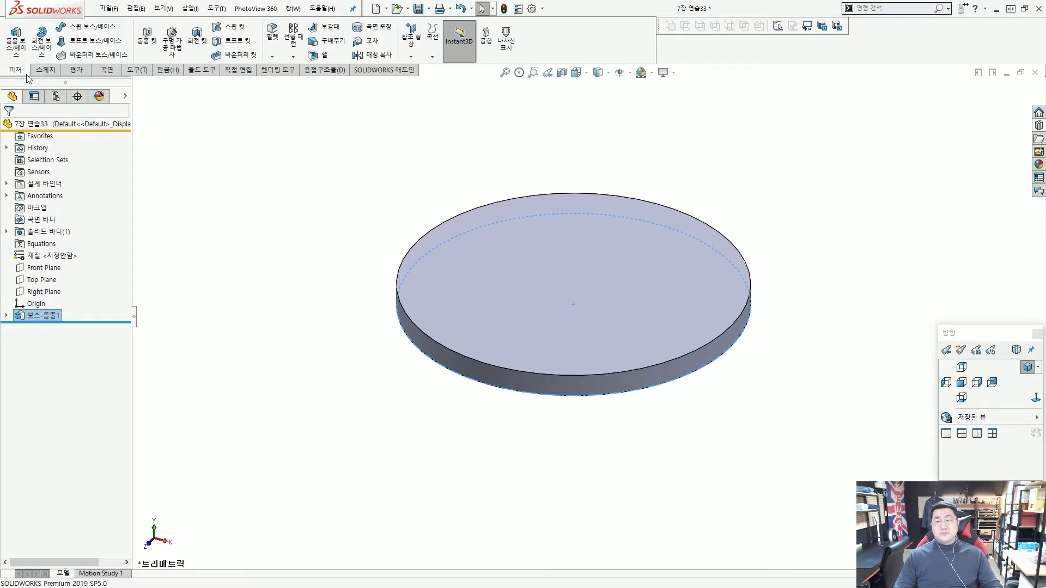
pyautogui.click(247, 157)
# - Shell the disc with 2 mm walls, removing its top face to form a shallow tray
pyautogui.moveTo(301, 49); pyautogui.dragTo(333, 63)
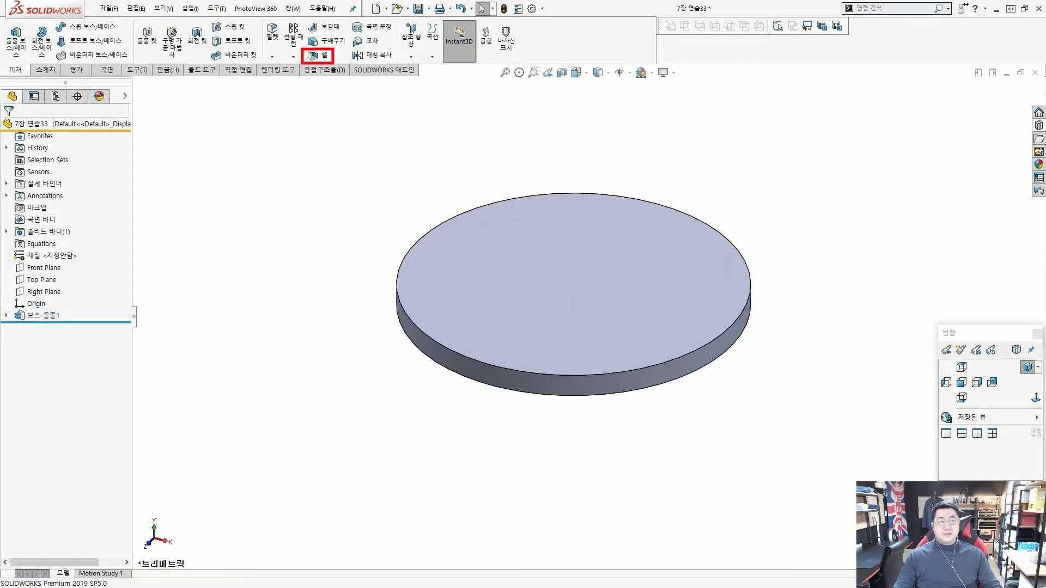
pyautogui.moveTo(409, 137); pyautogui.dragTo(327, 63)
pyautogui.press('Escape')
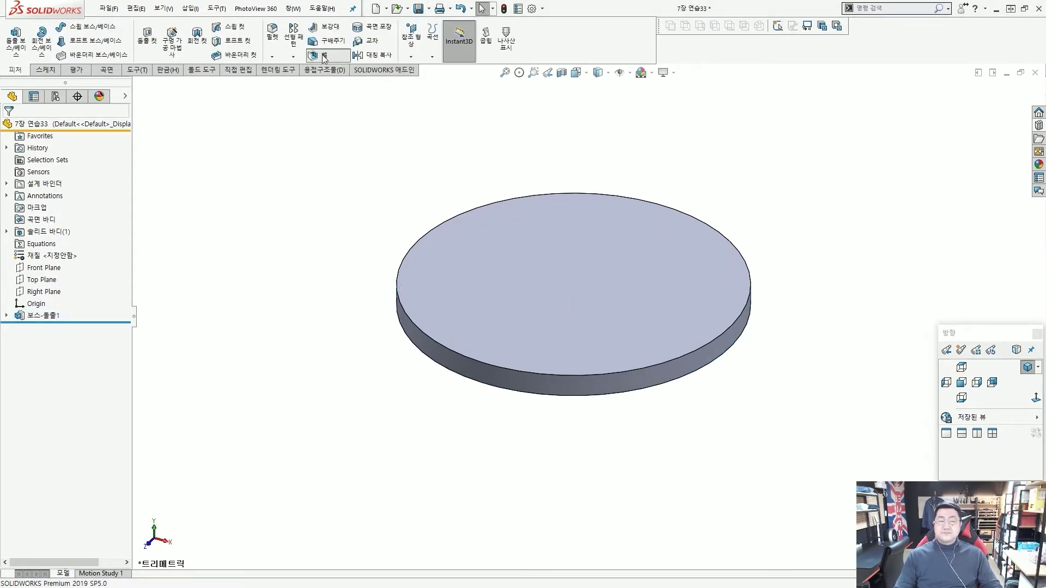
pyautogui.click(321, 56)
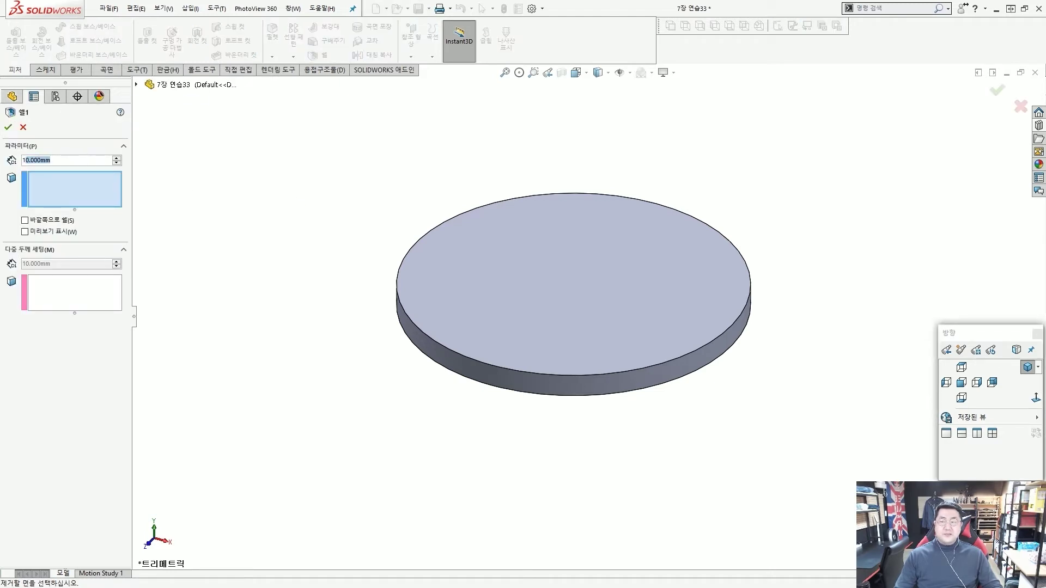
pyautogui.write('2')
pyautogui.press('Return')
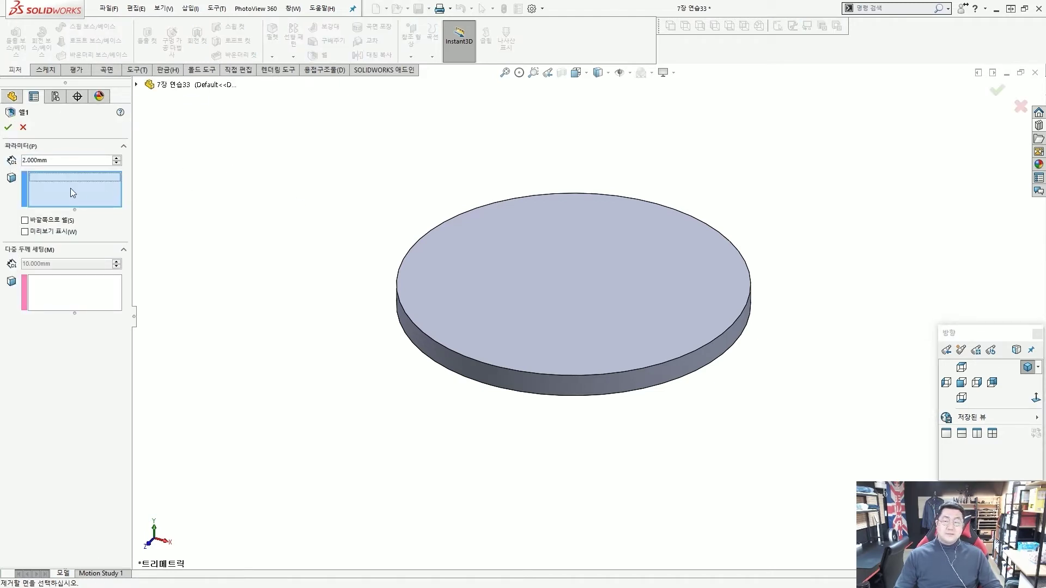
pyautogui.moveTo(408, 202); pyautogui.dragTo(467, 207, button='middle')
pyautogui.click(553, 249)
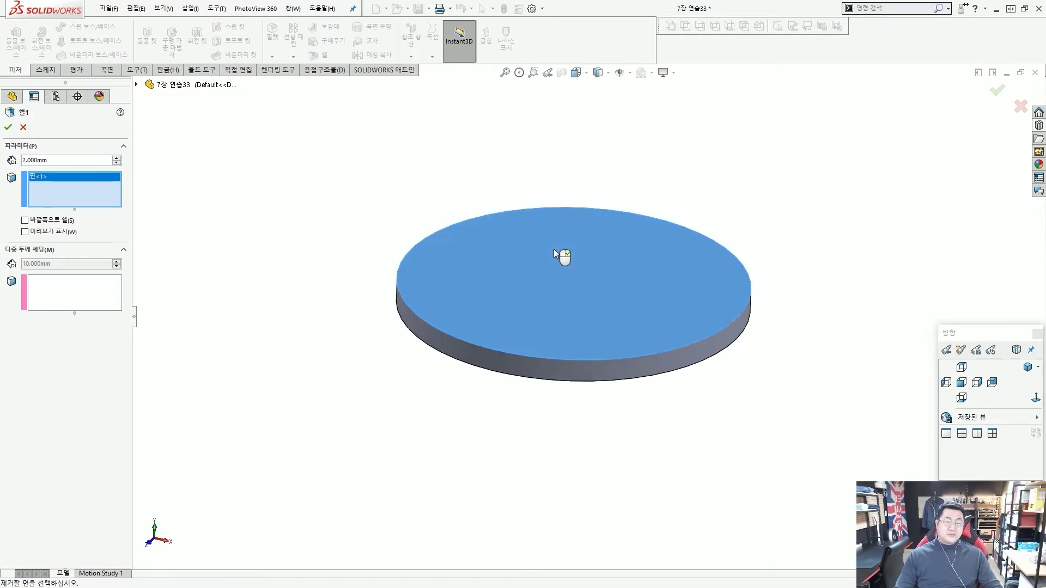
pyautogui.rightClick(554, 250)
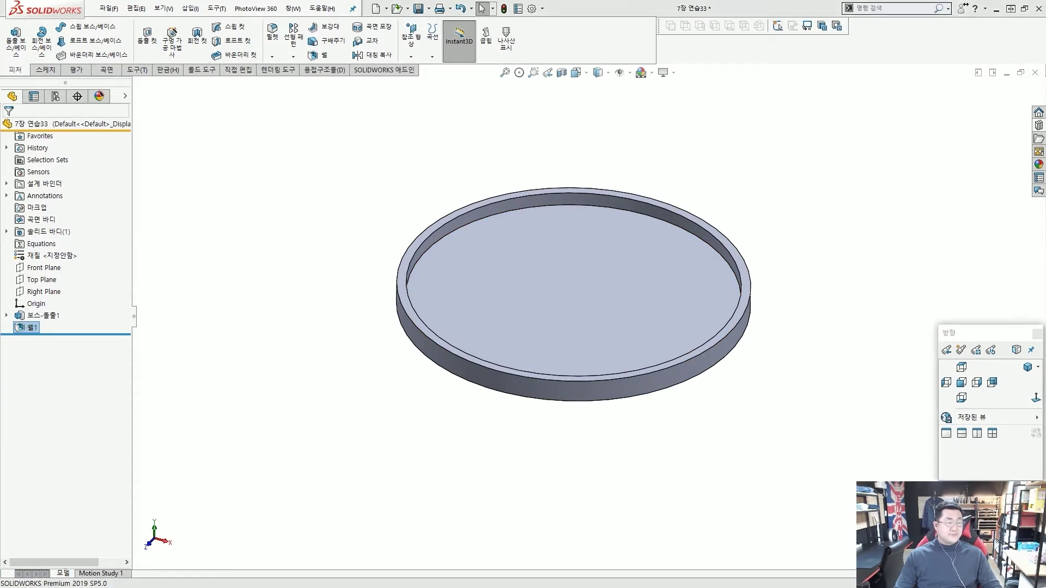
pyautogui.keyDown('ctrl'); pyautogui.moveTo(438, 136); pyautogui.dragTo(399, 159, button='middle'); pyautogui.keyUp('ctrl')
pyautogui.click(399, 159)
pyautogui.scroll(-2, 531, 309)
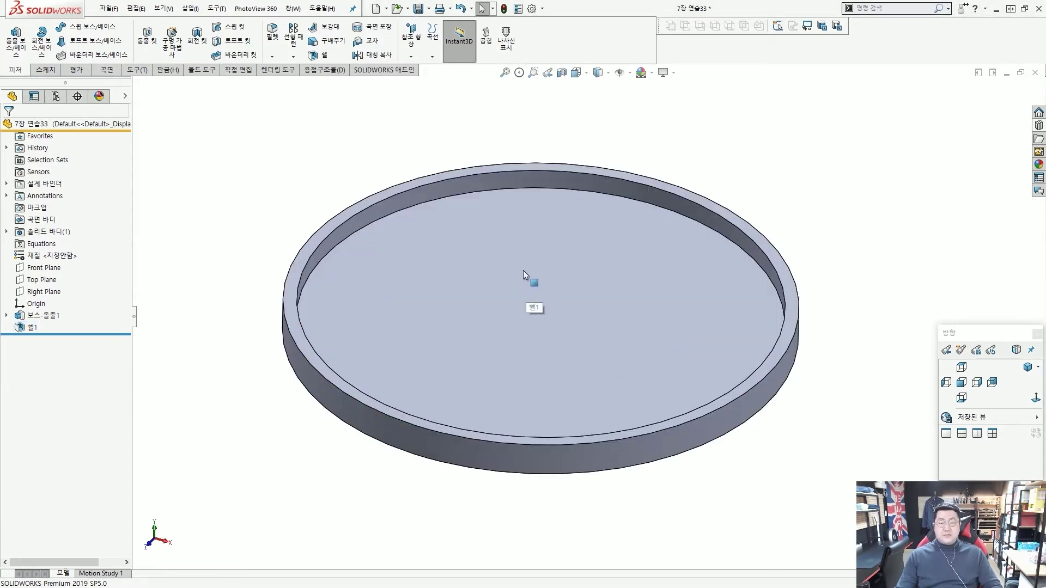
# - Sketch a Ø19 circle centred on the origin on the tray's inner floor
pyautogui.click(507, 263)
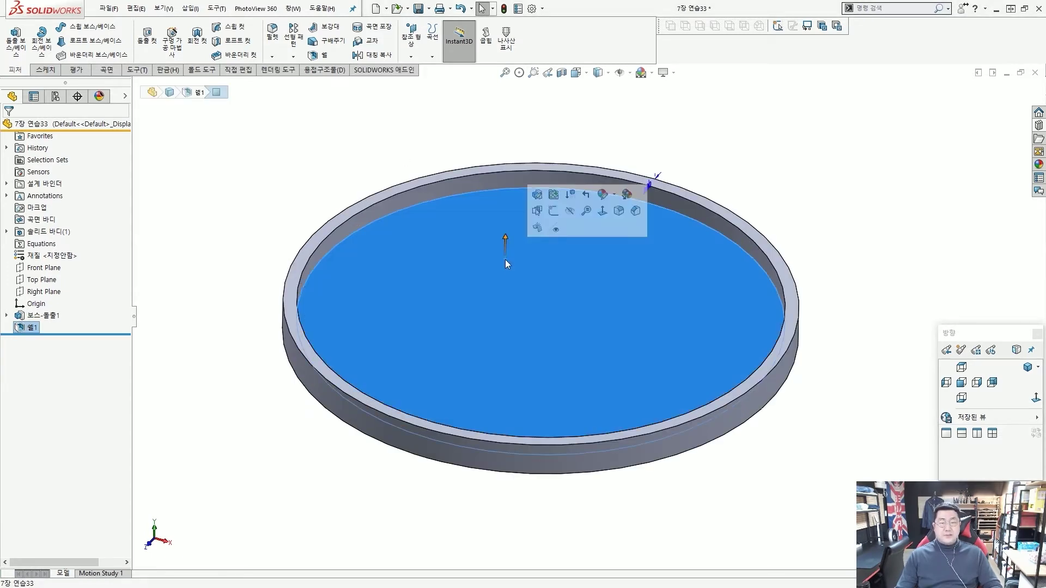
pyautogui.click(554, 211)
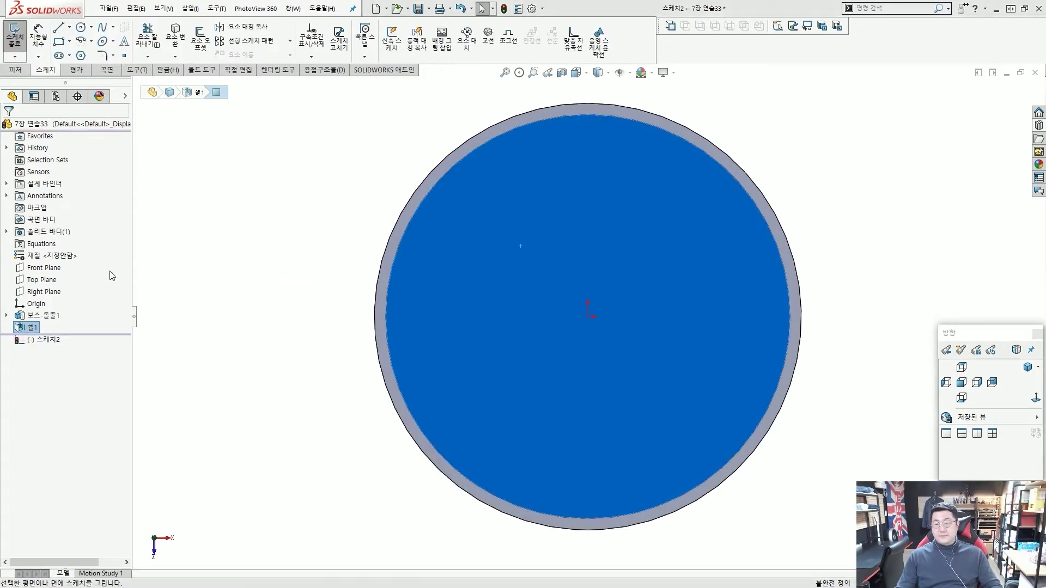
pyautogui.click(192, 186)
pyautogui.click(102, 44)
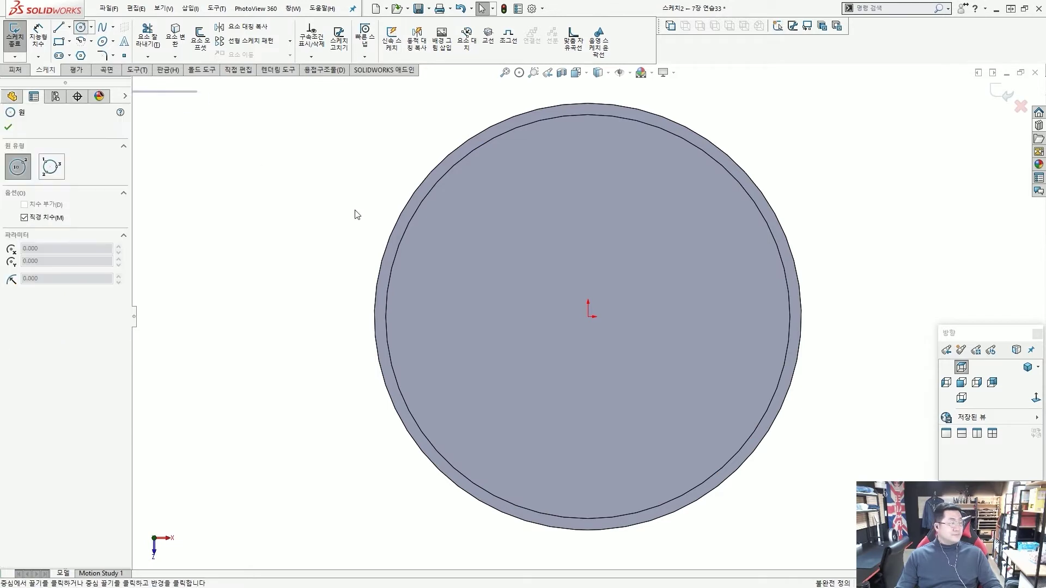
pyautogui.click(588, 317)
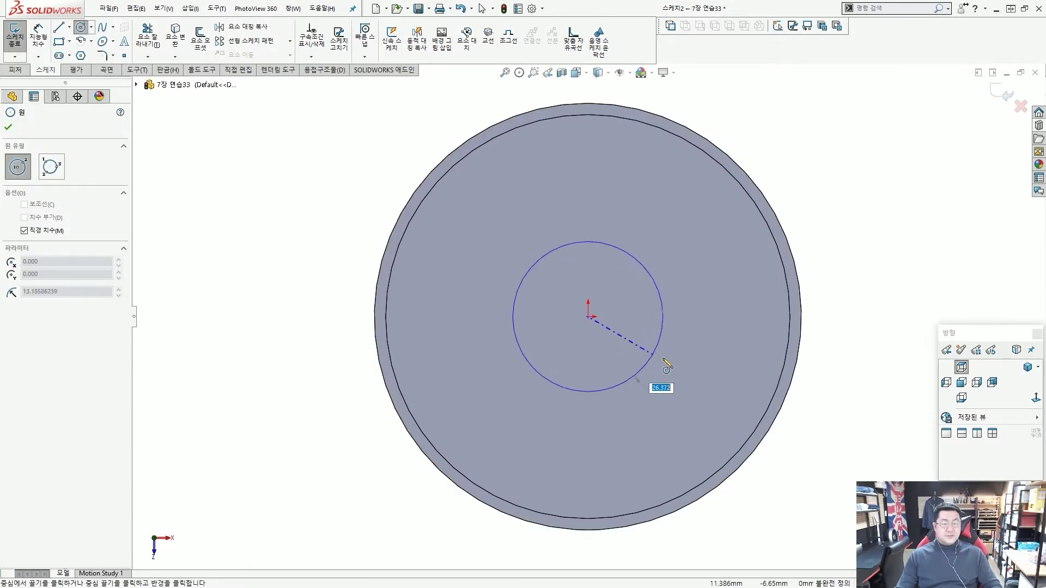
pyautogui.write('19')
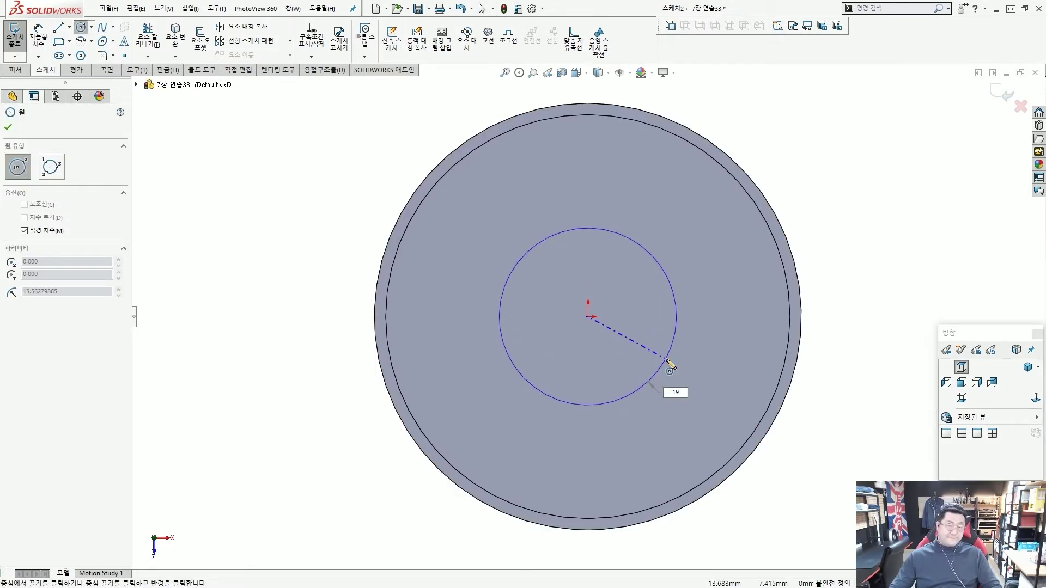
pyautogui.press('Return')
pyautogui.hotkey('ctrl', '7')
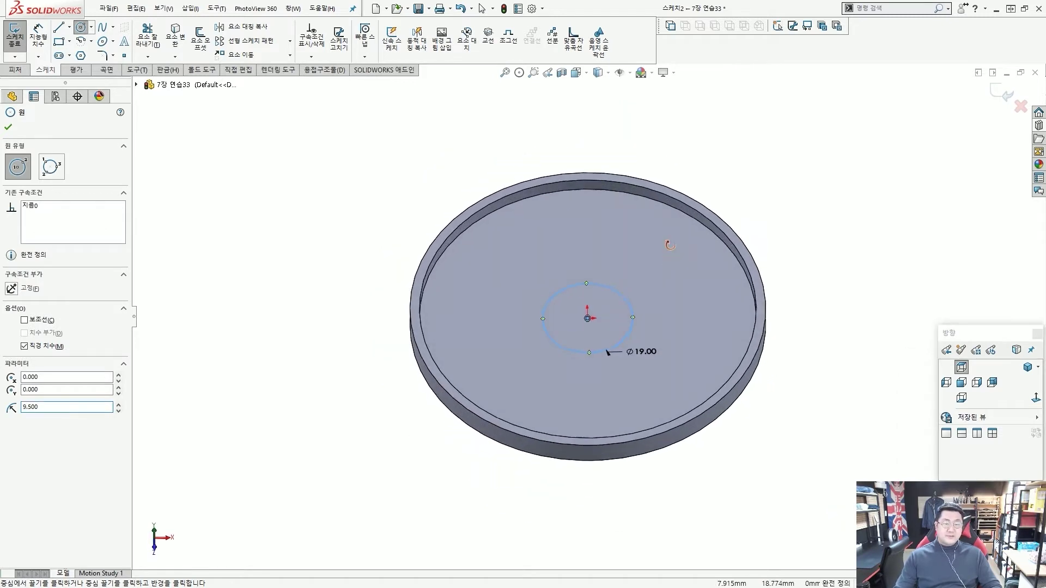
pyautogui.press('Escape')
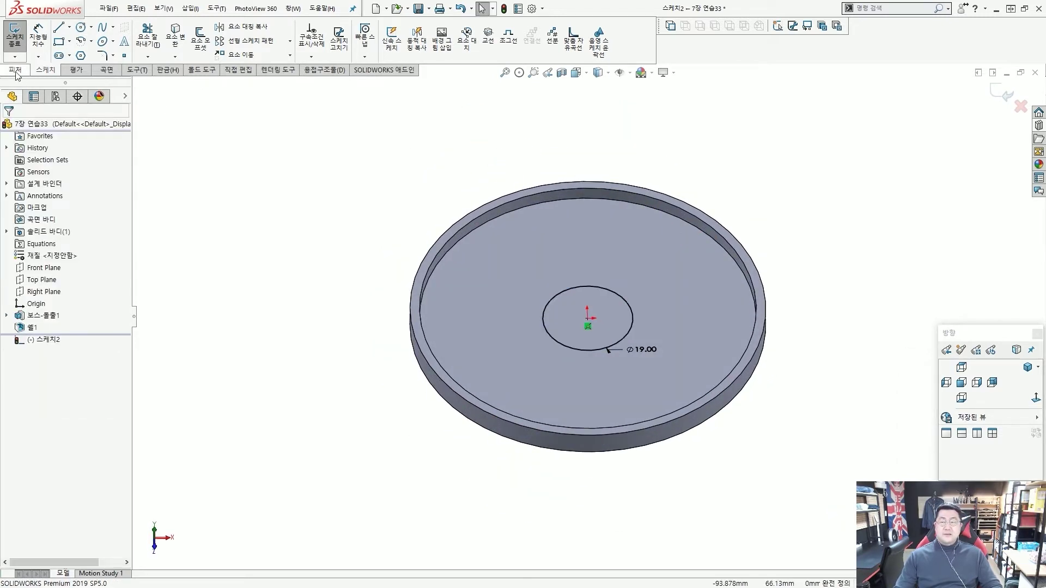
# - Extrude the Ø19 circle Up To Surface, stopping at the rim's top face
pyautogui.click(15, 71)
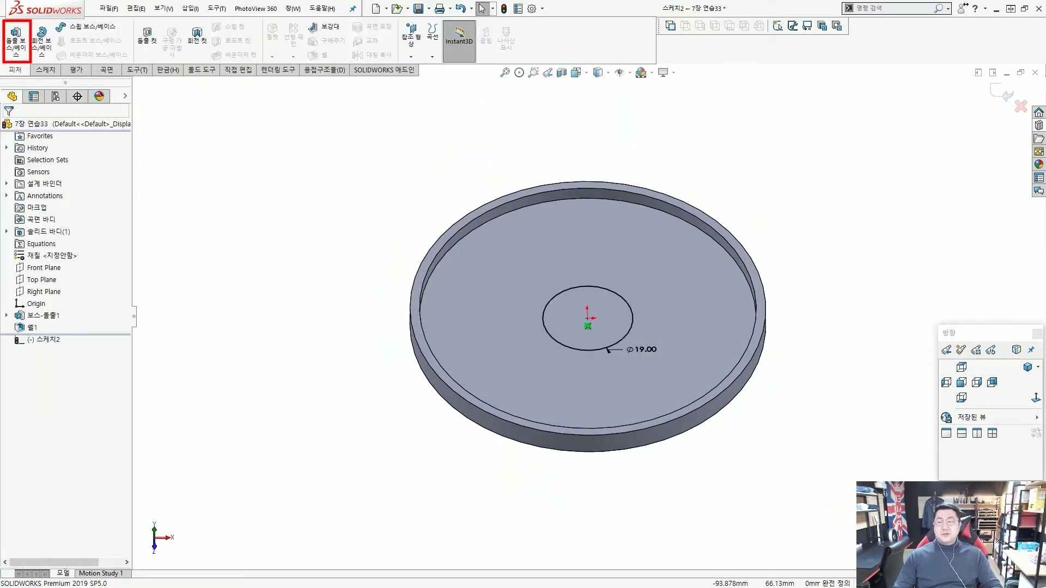
pyautogui.click(20, 51)
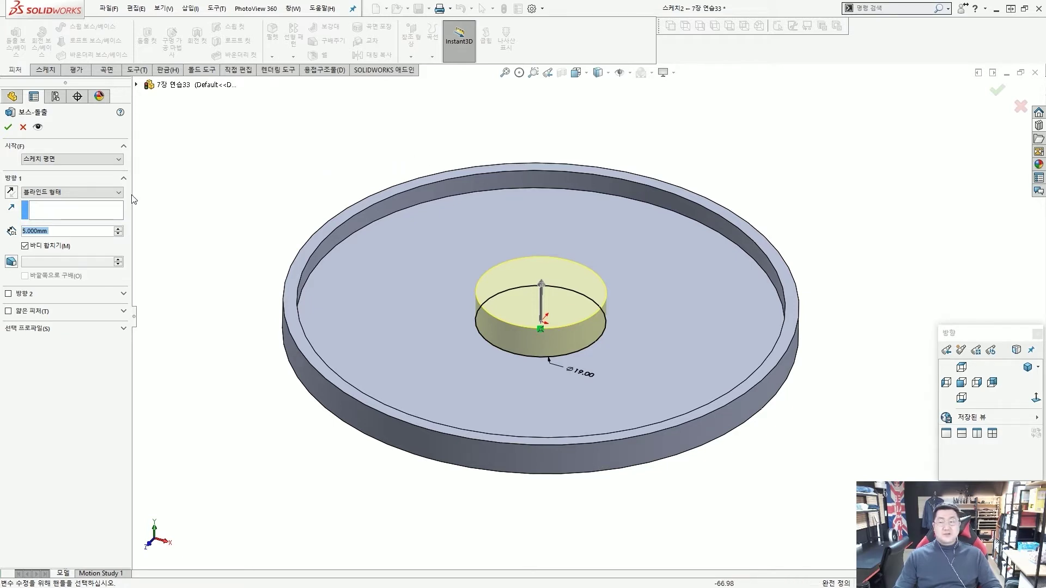
pyautogui.click(77, 193)
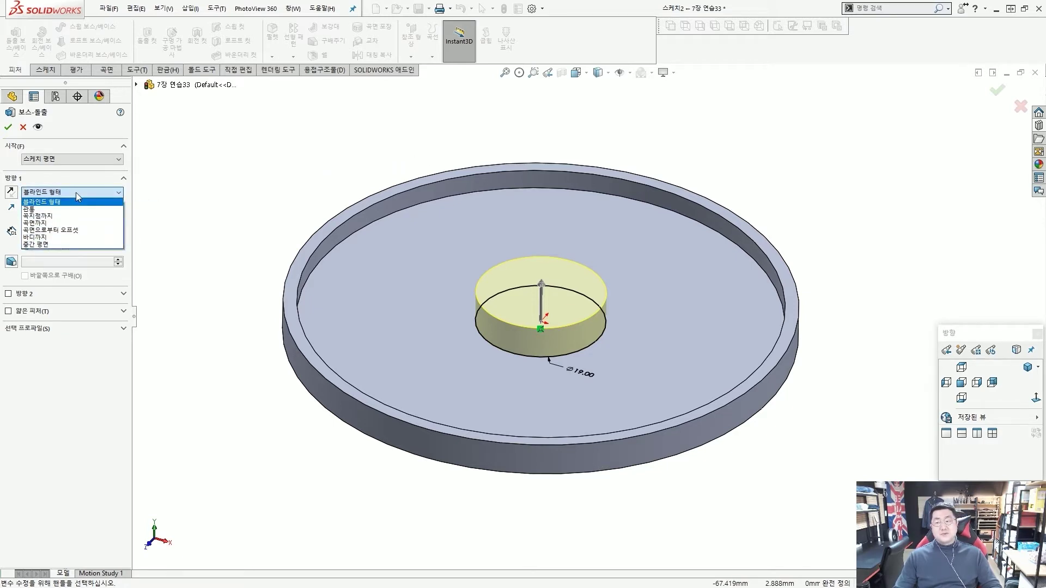
pyautogui.click(61, 223)
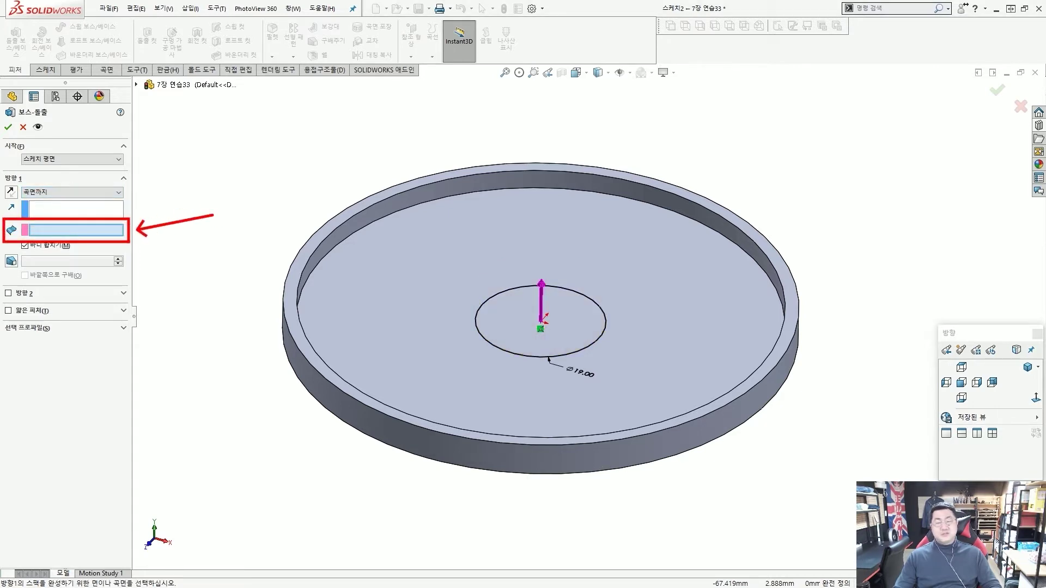
pyautogui.scroll(-3, 340, 247)
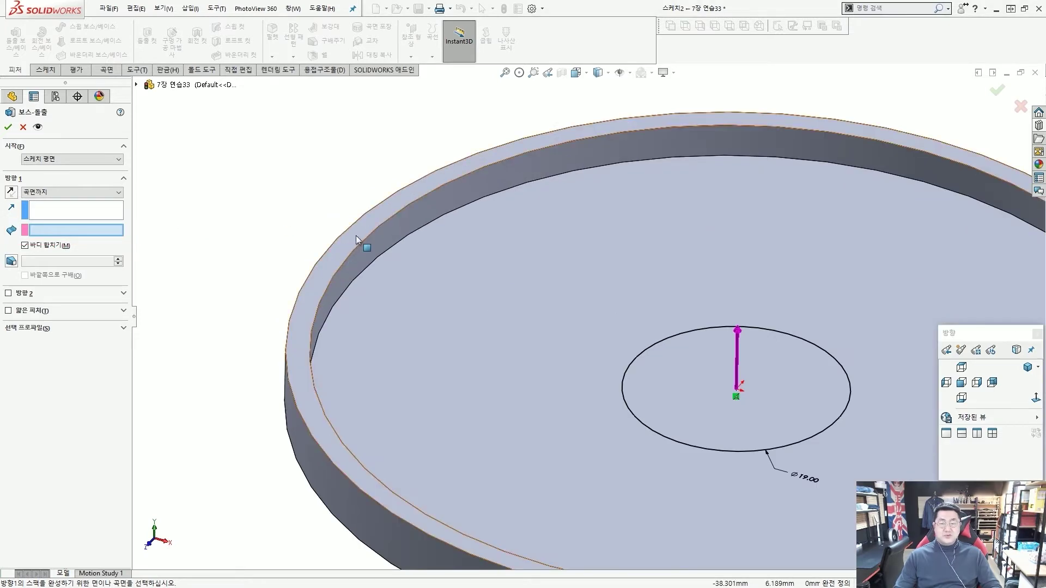
pyautogui.click(364, 225)
pyautogui.scroll(3, 364, 225)
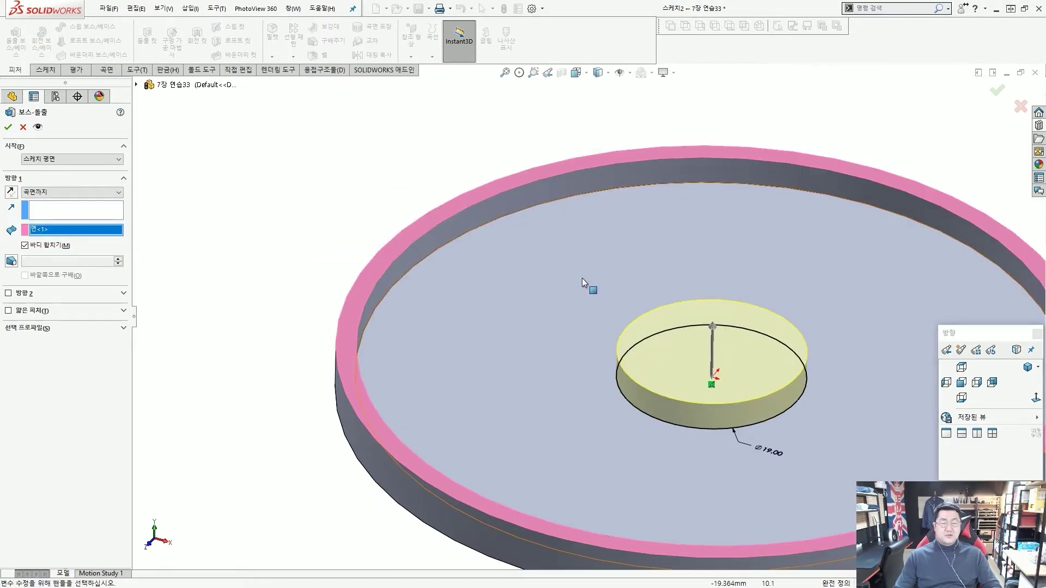
pyautogui.moveTo(582, 278); pyautogui.dragTo(581, 234, button='middle')
pyautogui.moveTo(331, 219)
pyautogui.mouseDown()
pyautogui.moveTo(327, 314)
pyautogui.moveTo(340, 211)
pyautogui.mouseUp()
pyautogui.moveTo(333, 213)
pyautogui.mouseDown()
pyautogui.moveTo(345, 256)
pyautogui.moveTo(377, 283)
pyautogui.mouseUp()
pyautogui.moveTo(516, 279); pyautogui.dragTo(821, 284)
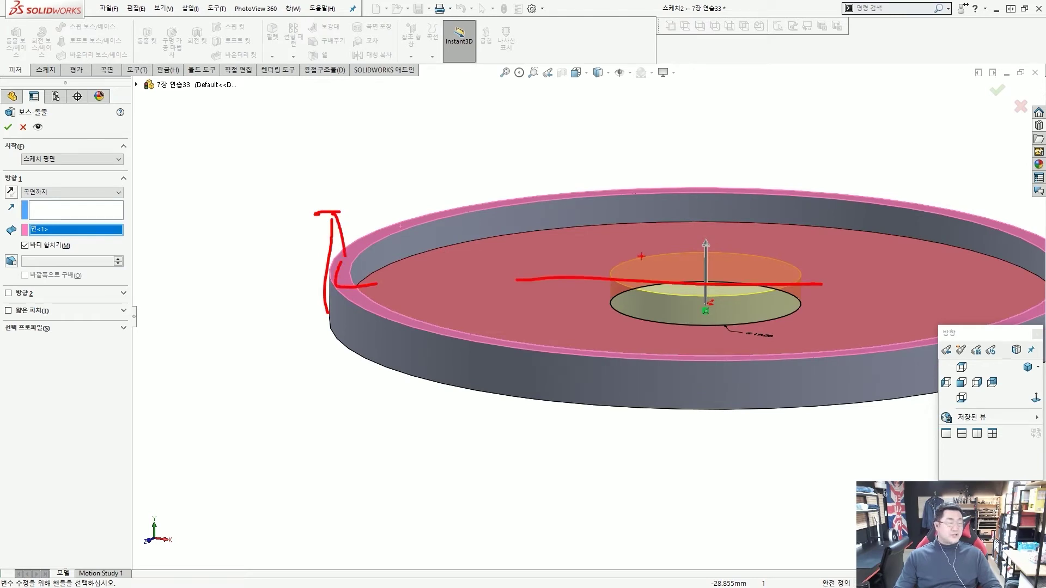
pyautogui.press('Escape')
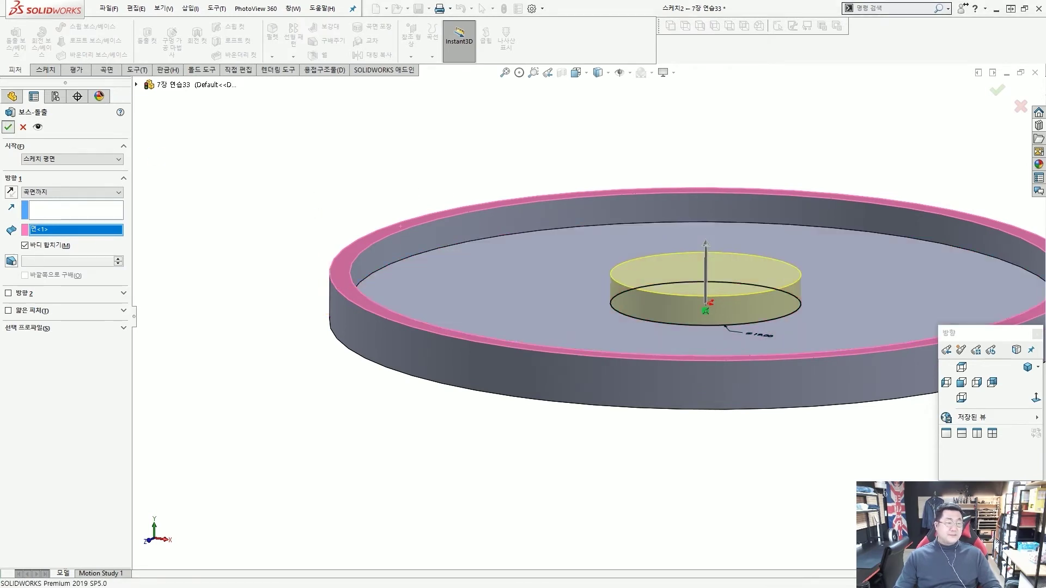
pyautogui.click(8, 127)
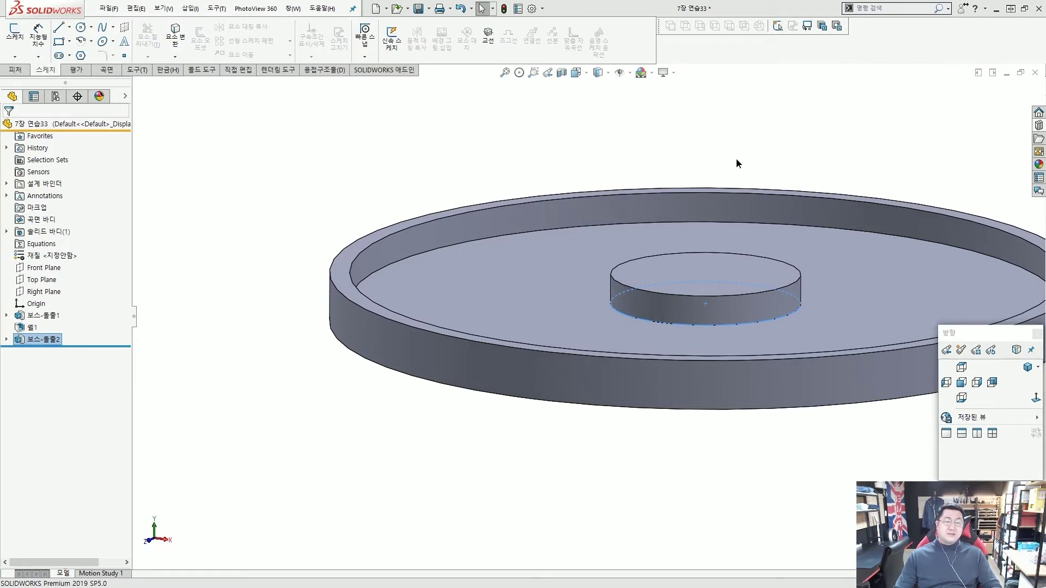
# - Sketch a Ø12 circle centred on the origin on the boss's top face
pyautogui.click(699, 301)
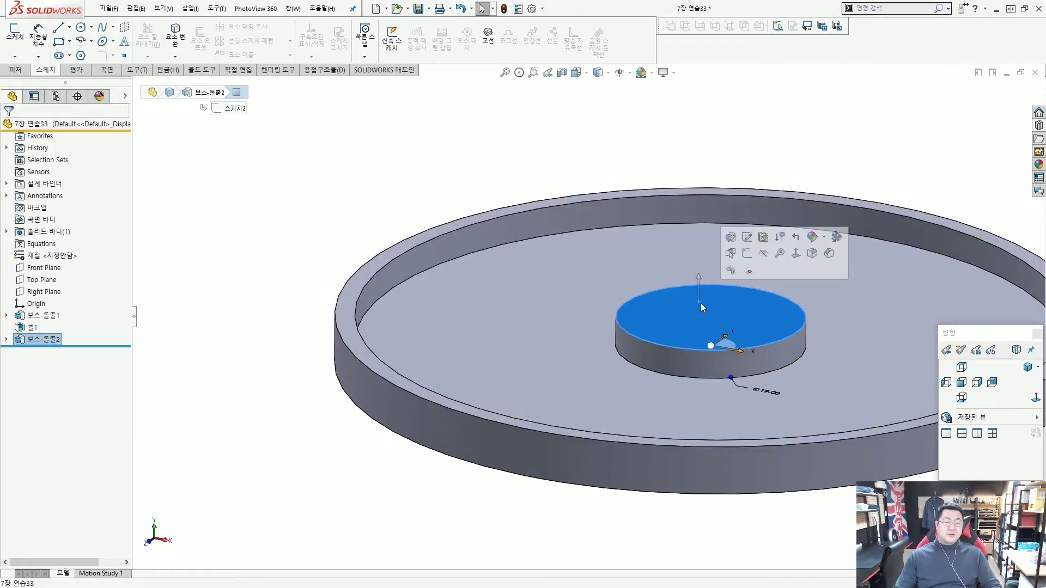
pyautogui.click(746, 254)
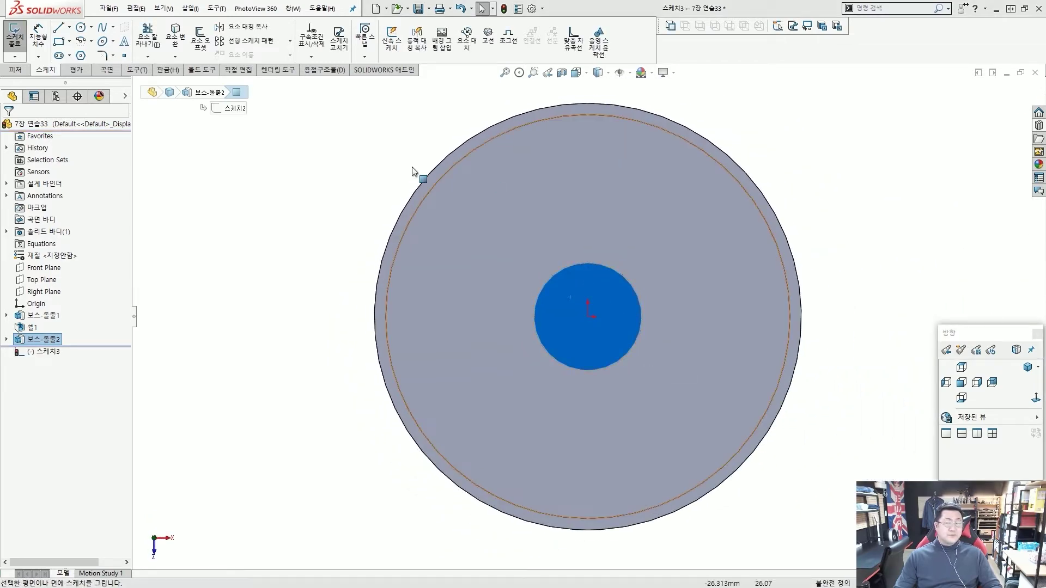
pyautogui.click(81, 28)
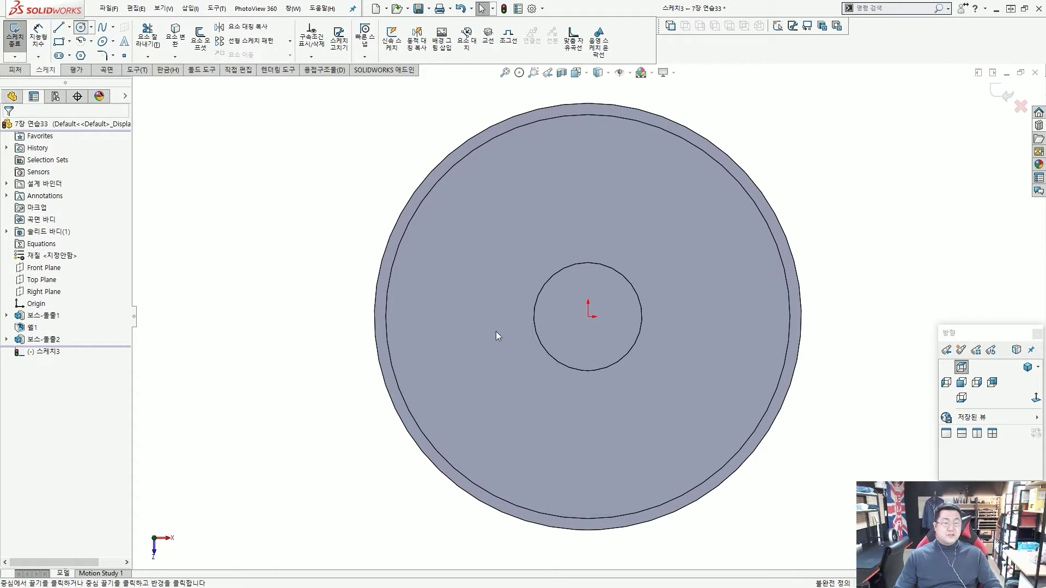
pyautogui.scroll(-2, 603, 354)
pyautogui.click(581, 299)
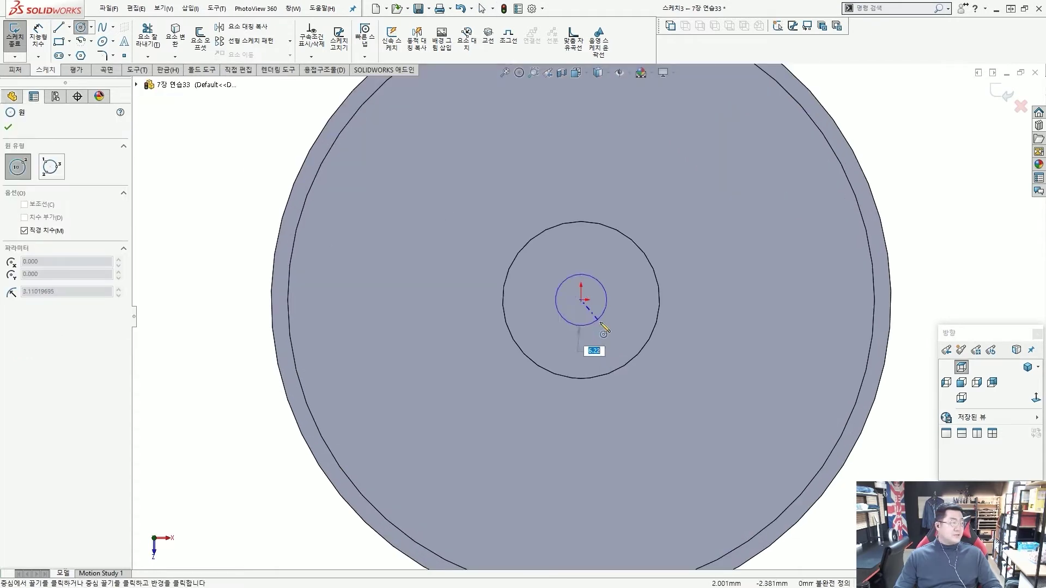
pyautogui.write('12')
pyautogui.press('Return')
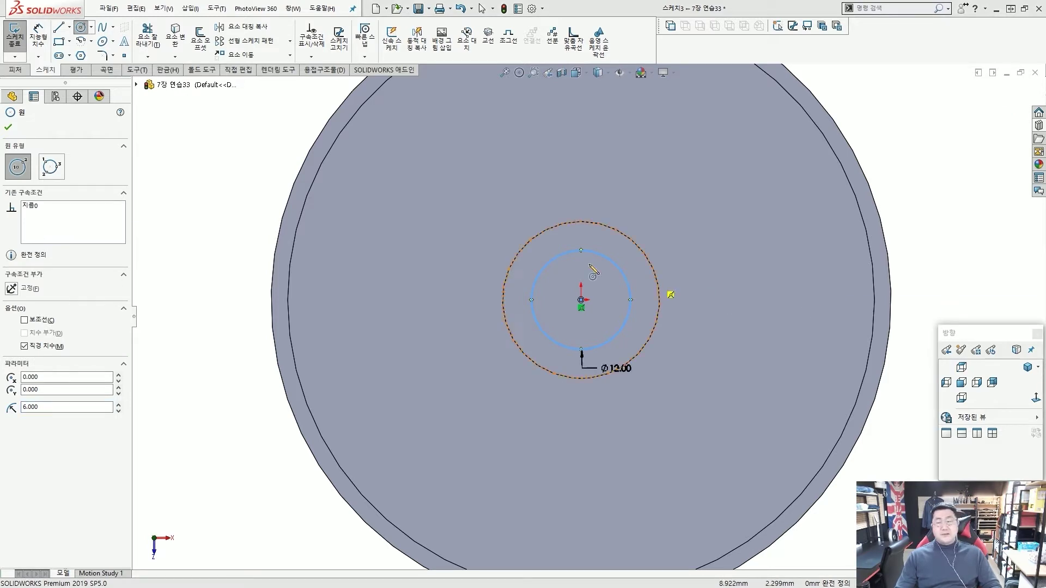
pyautogui.press('Escape')
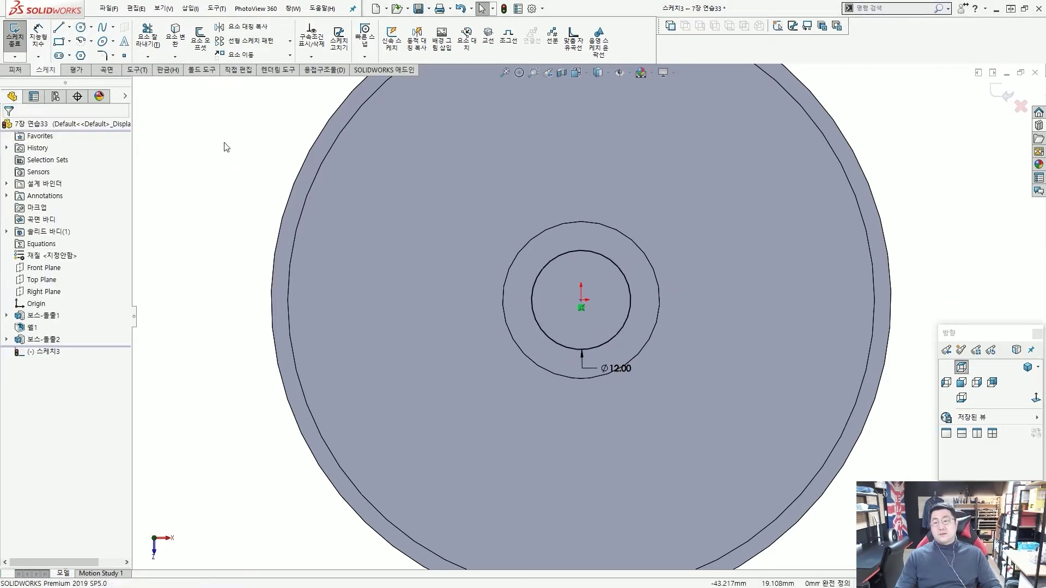
# - Extrude the Ø12 circle Blind 5 mm as the boss's second step
pyautogui.click(16, 70)
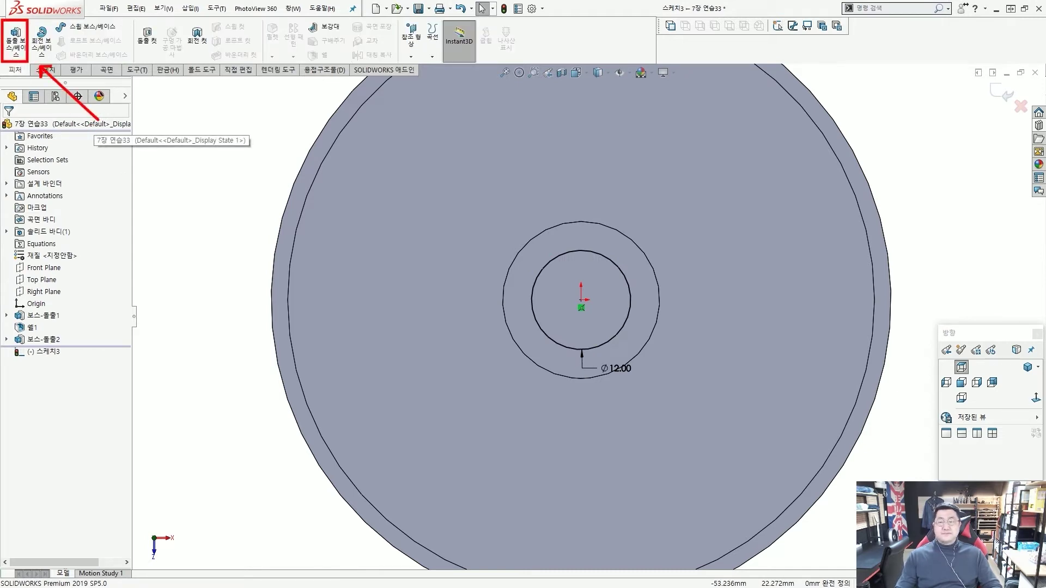
pyautogui.click(20, 48)
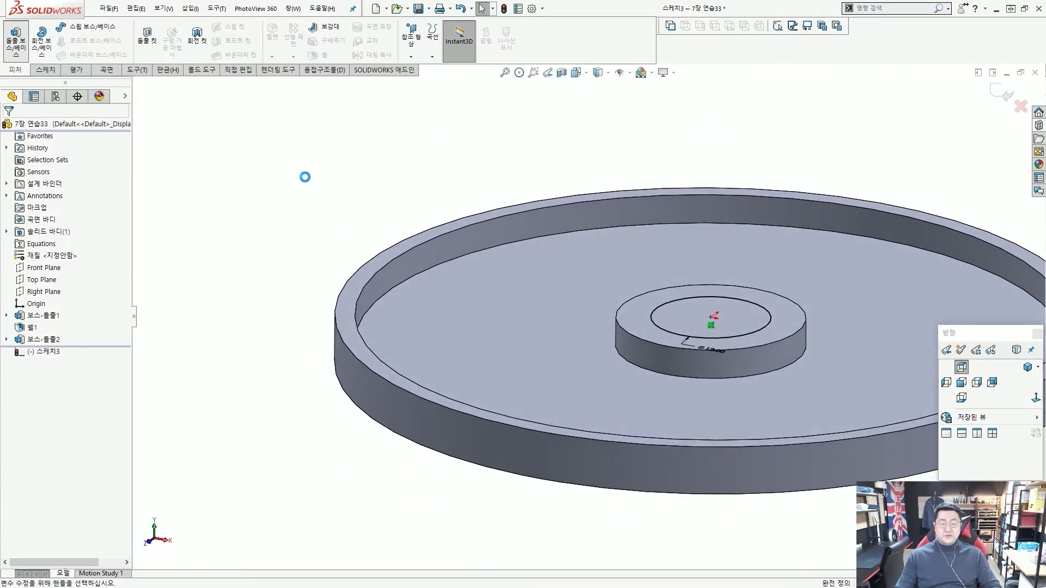
pyautogui.write('5')
pyautogui.press('Return')
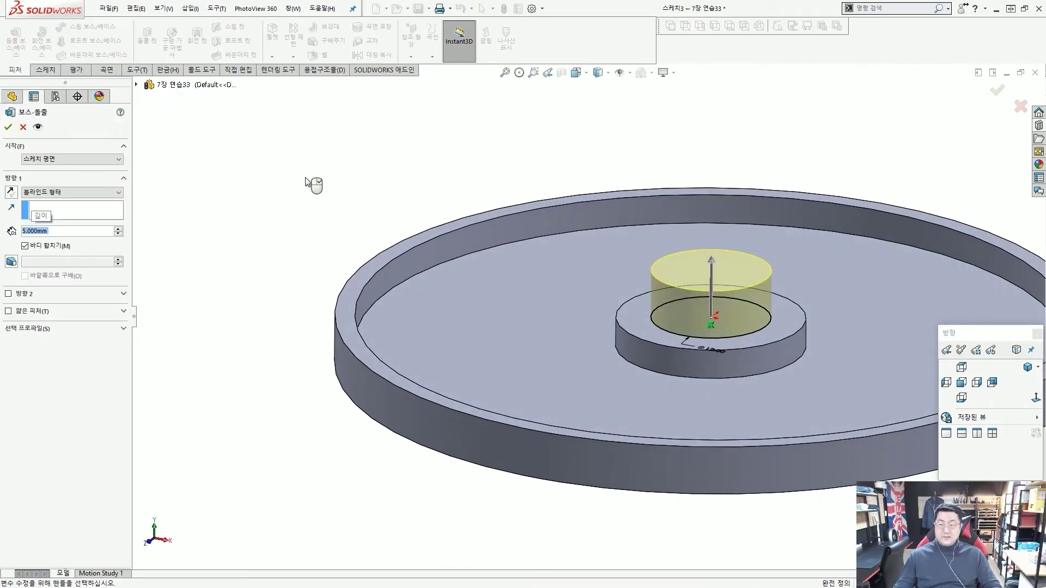
pyautogui.press('Return')
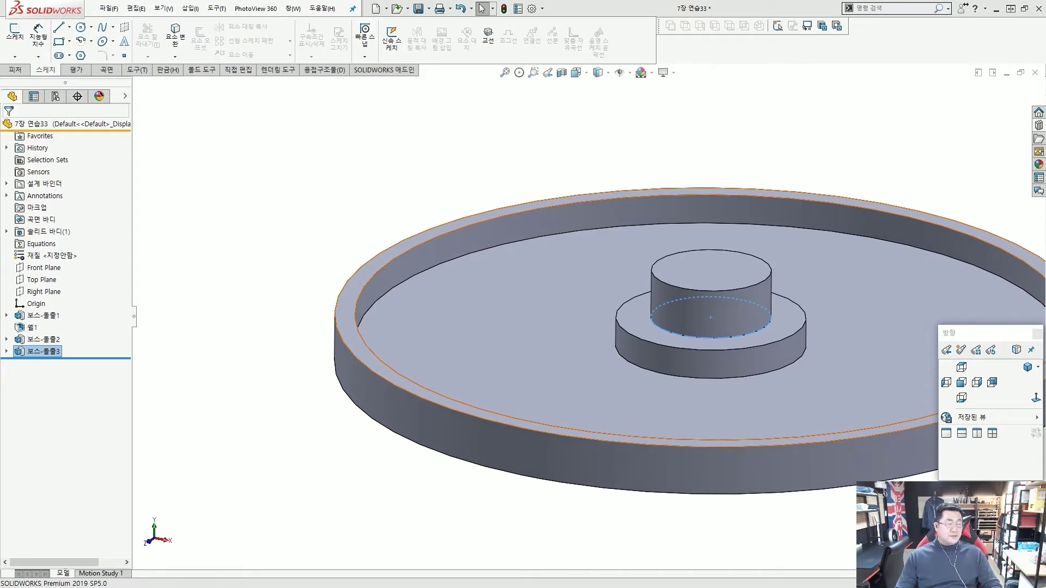
pyautogui.click(758, 173)
pyautogui.scroll(4, 763, 197)
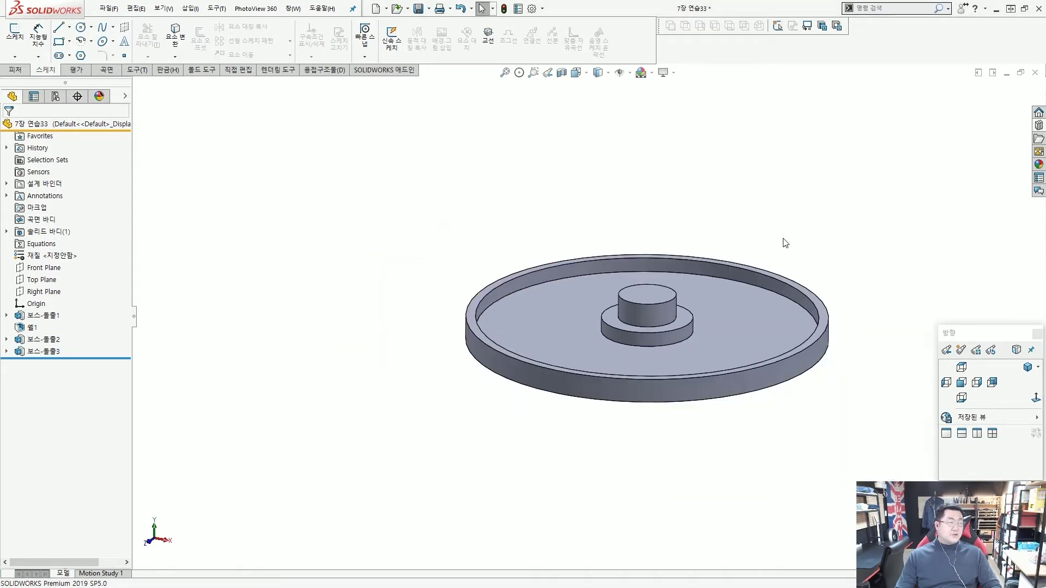
pyautogui.moveTo(783, 238)
pyautogui.mouseDown(button='middle')
pyautogui.moveTo(768, 264)
pyautogui.moveTo(783, 241)
pyautogui.mouseUp(button='middle')
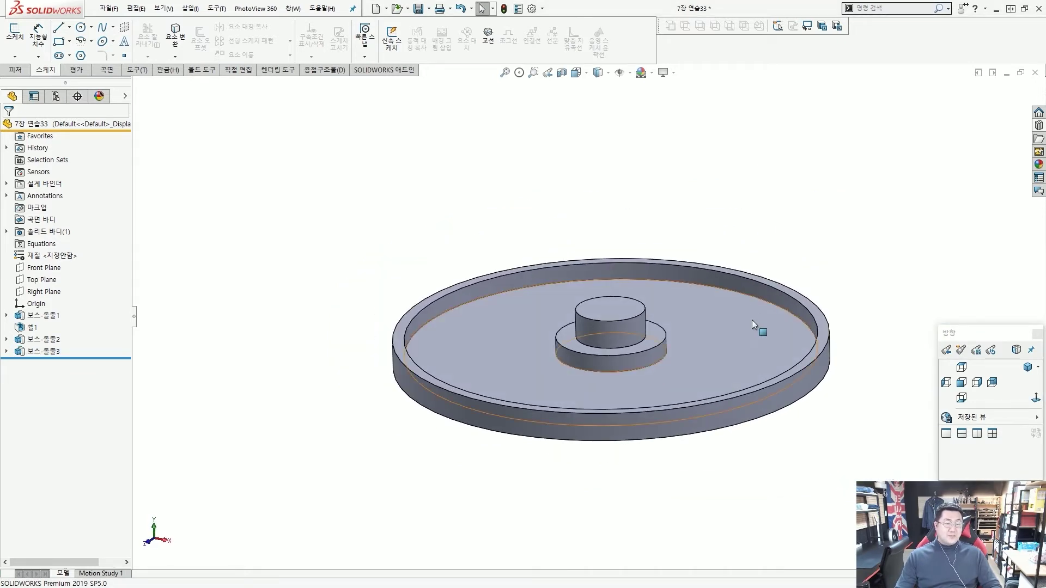
pyautogui.moveTo(753, 321); pyautogui.dragTo(738, 353, button='middle')
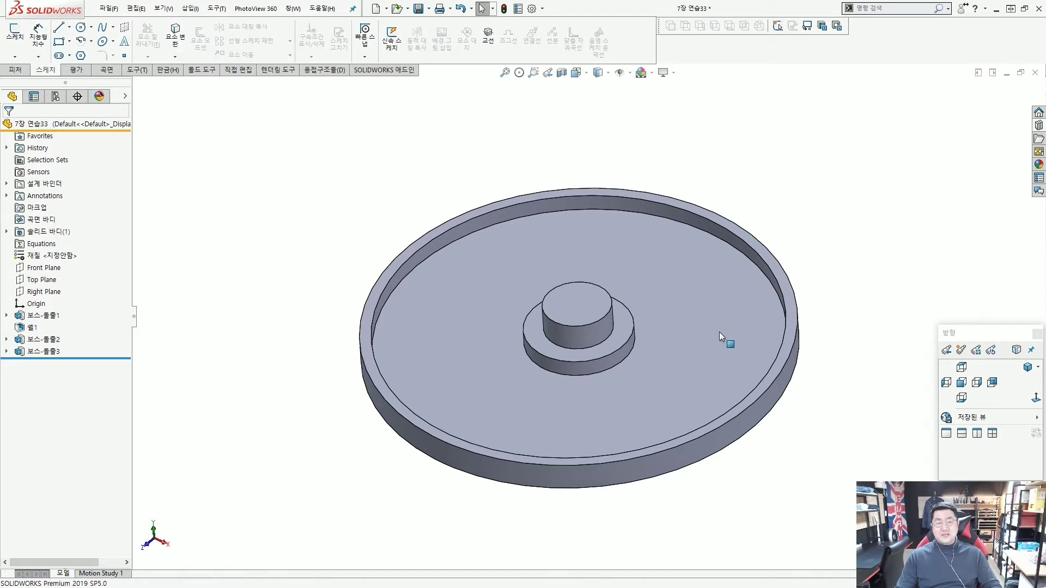
pyautogui.moveTo(718, 331); pyautogui.dragTo(716, 256, button='middle')
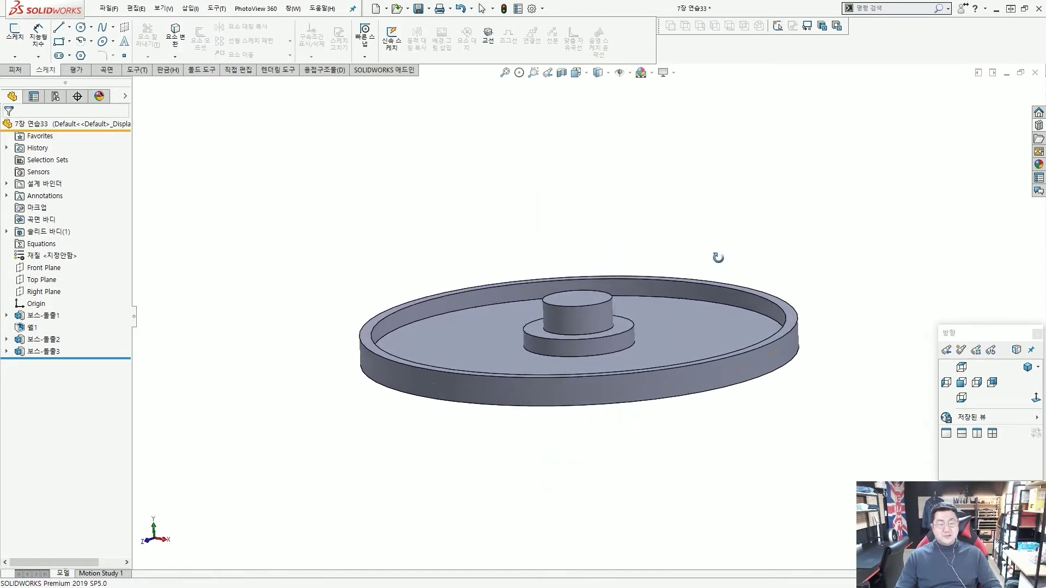
pyautogui.scroll(-3, 719, 273)
pyautogui.moveTo(544, 377)
pyautogui.mouseDown()
pyautogui.moveTo(536, 350)
pyautogui.moveTo(546, 354)
pyautogui.mouseUp()
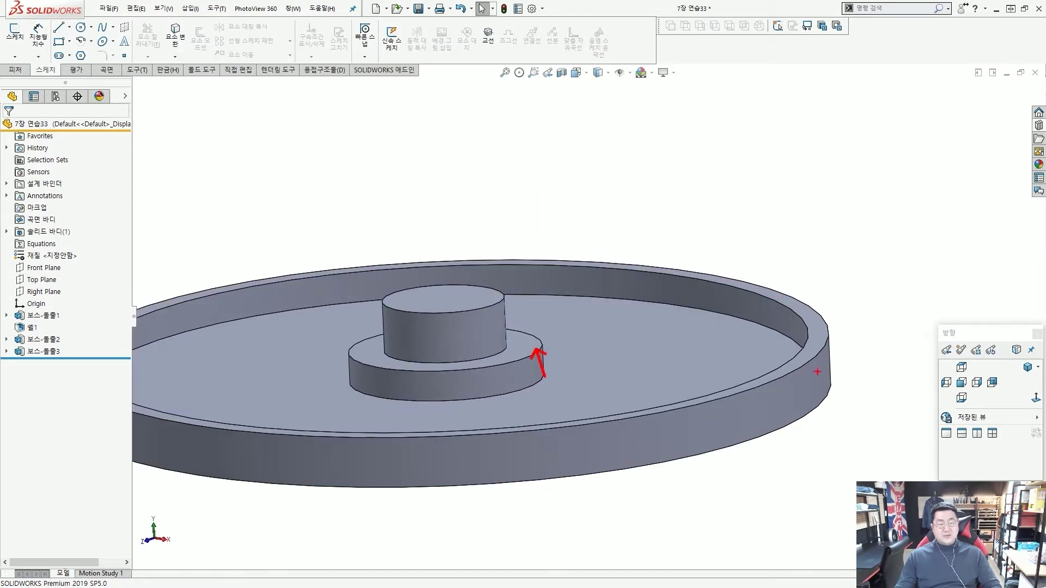
pyautogui.moveTo(835, 366); pyautogui.dragTo(829, 343)
pyautogui.moveTo(824, 350); pyautogui.dragTo(838, 347)
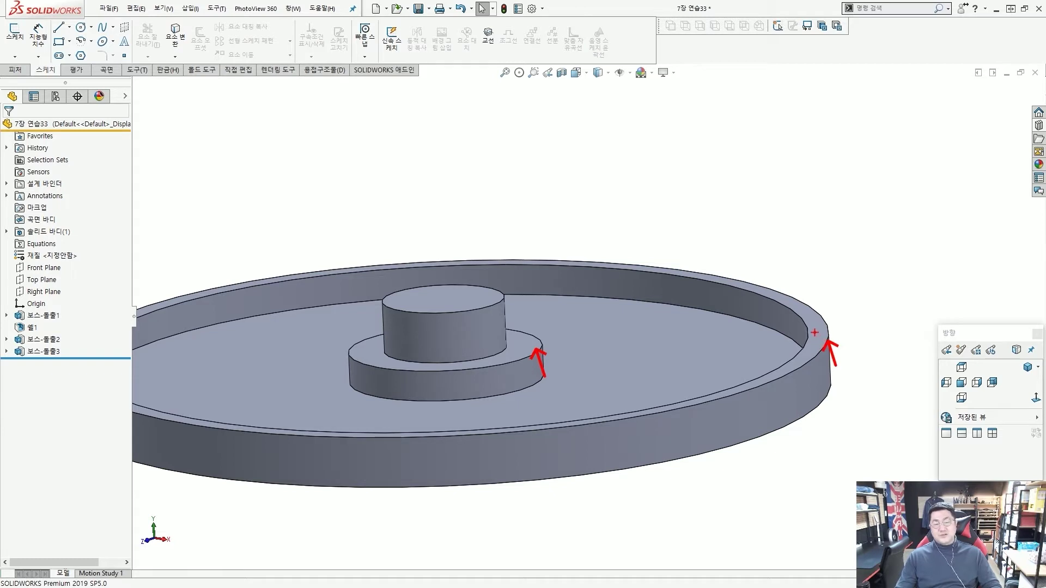
pyautogui.moveTo(529, 343); pyautogui.dragTo(775, 323)
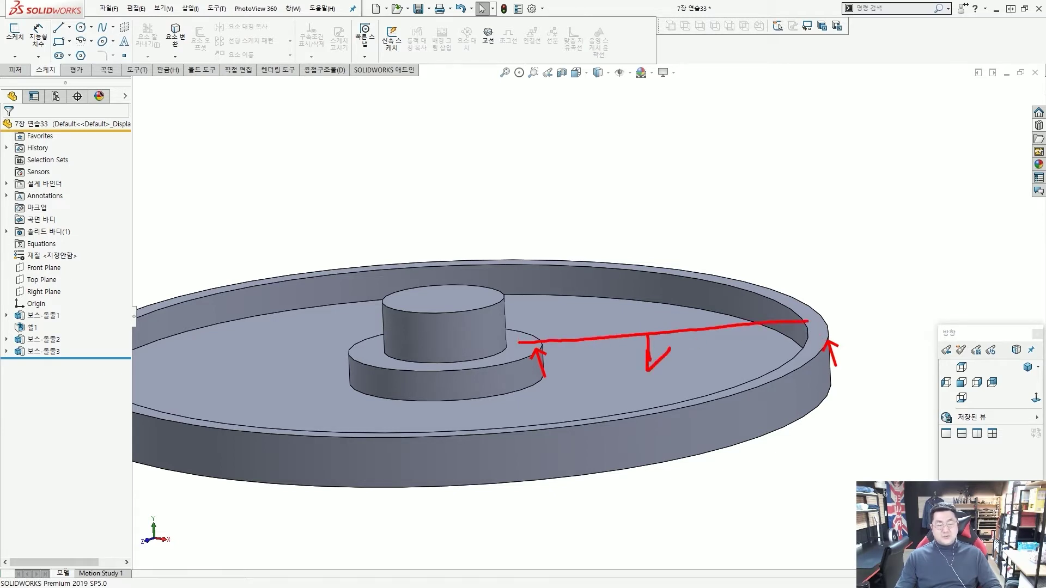
pyautogui.moveTo(651, 367); pyautogui.dragTo(678, 368)
pyautogui.moveTo(588, 354); pyautogui.dragTo(544, 356)
pyautogui.press('Escape')
pyautogui.moveTo(607, 354)
pyautogui.mouseDown(button='middle')
pyautogui.moveTo(572, 366)
pyautogui.moveTo(524, 349)
pyautogui.moveTo(521, 331)
pyautogui.mouseUp(button='middle')
# - Open a new sketch (스케치4) on the Ø19 boss's top ring face, viewed face-on
pyautogui.click(521, 332)
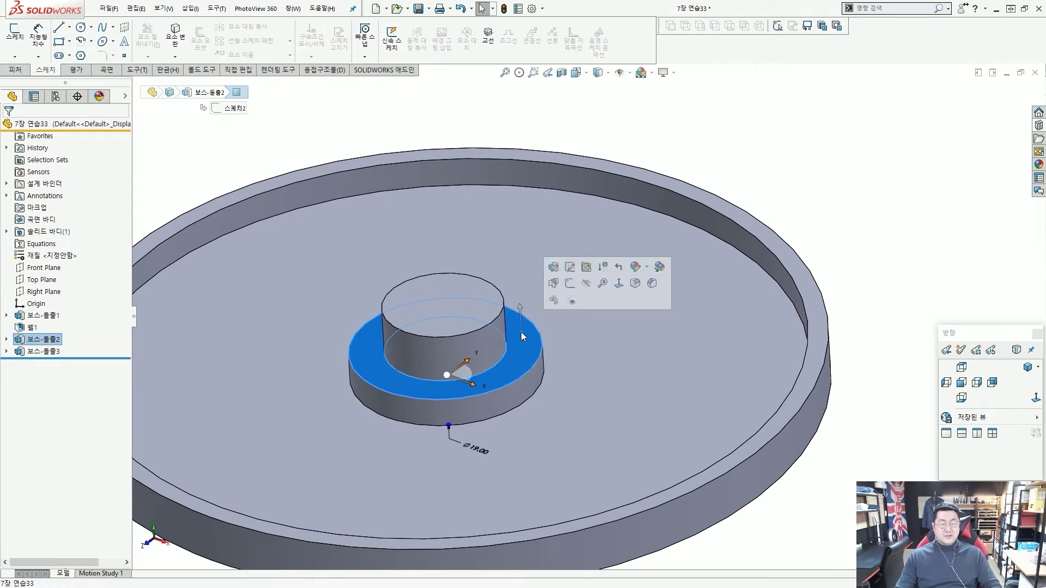
pyautogui.click(572, 289)
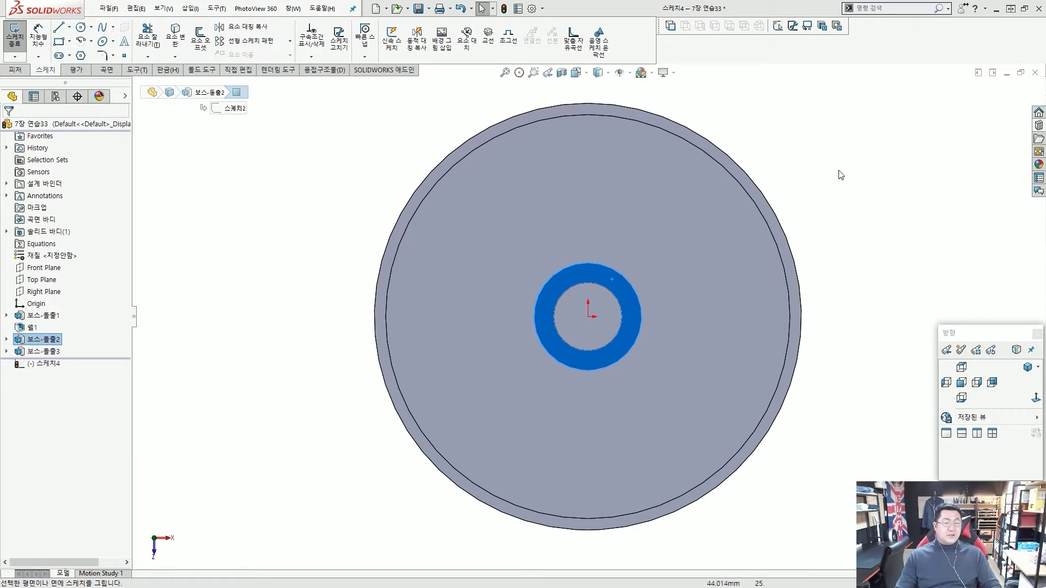
pyautogui.press('space')
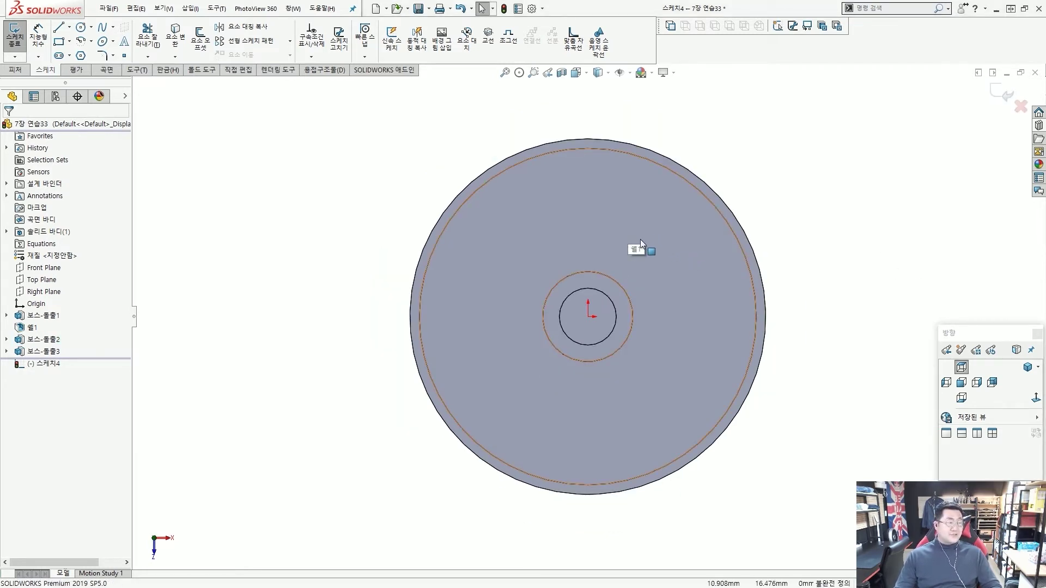
pyautogui.scroll(-1, 657, 273)
pyautogui.scroll(-1, 662, 327)
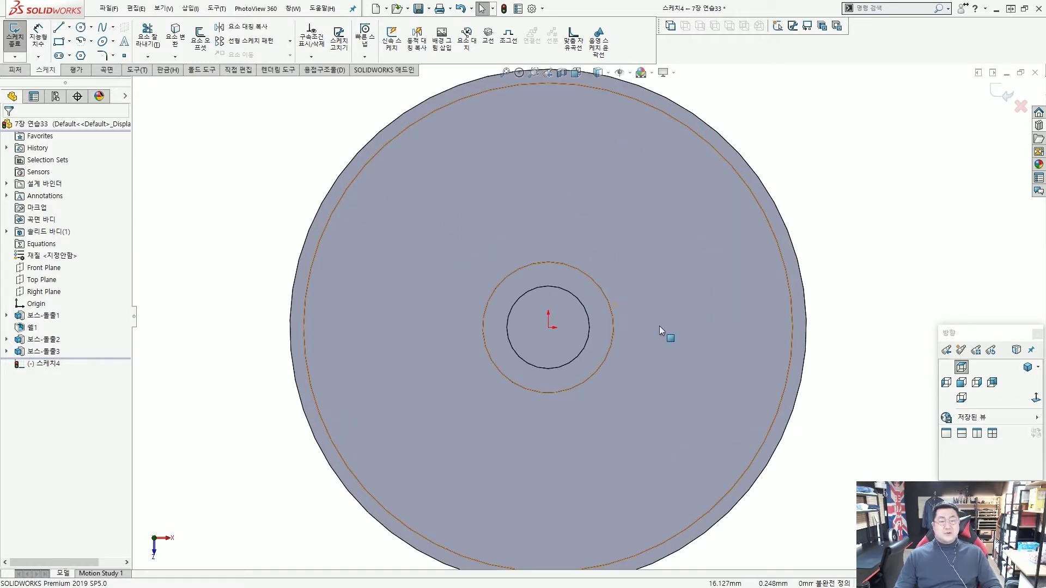
pyautogui.moveTo(609, 327); pyautogui.dragTo(784, 329)
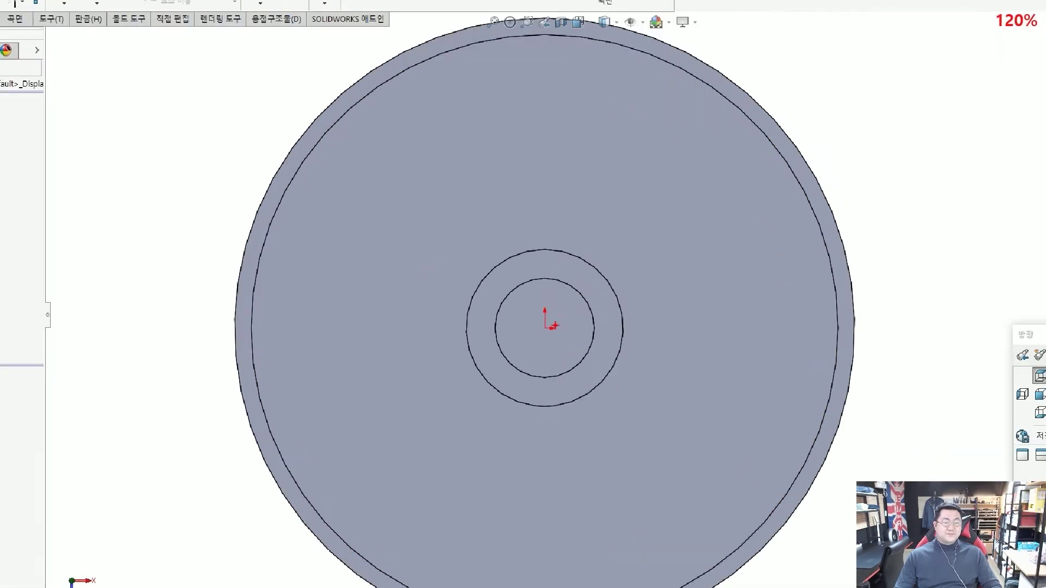
# - Draw a horizontal line, about 35.5 long, from the origin to the tray's outer circle
pyautogui.moveTo(545, 327); pyautogui.dragTo(845, 321)
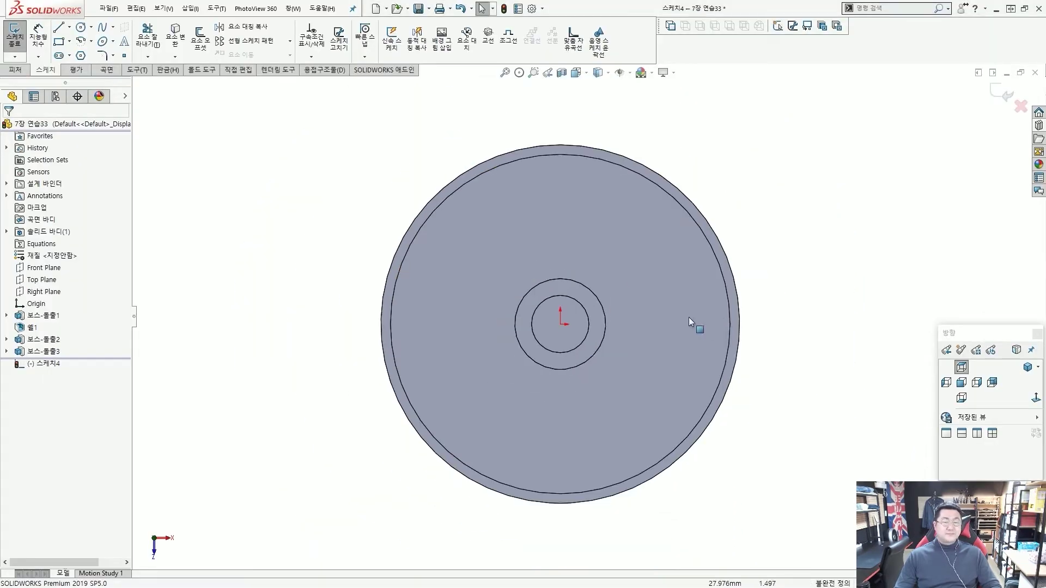
pyautogui.click(59, 28)
pyautogui.scroll(-3, 518, 316)
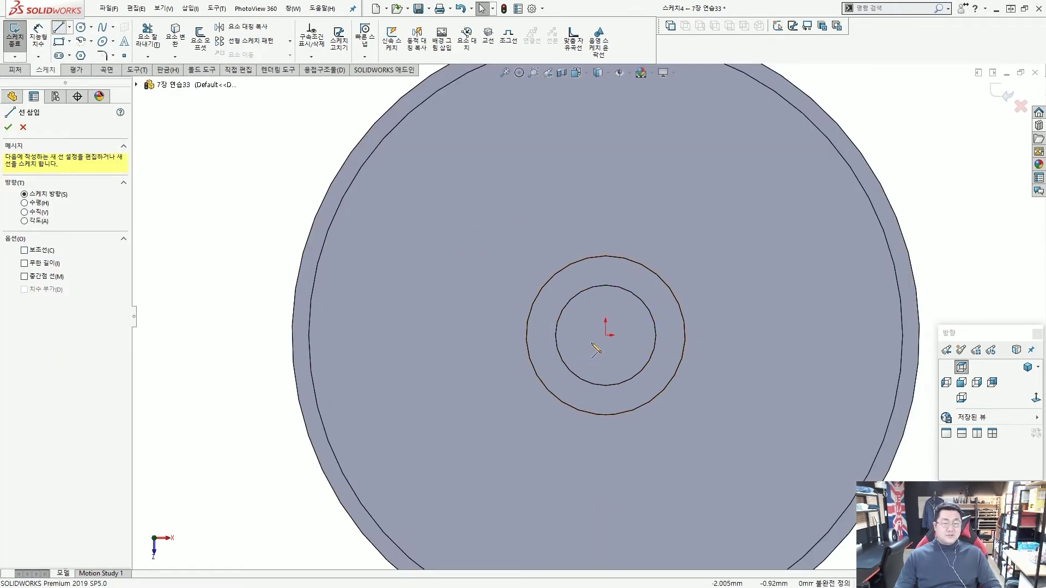
pyautogui.click(606, 335)
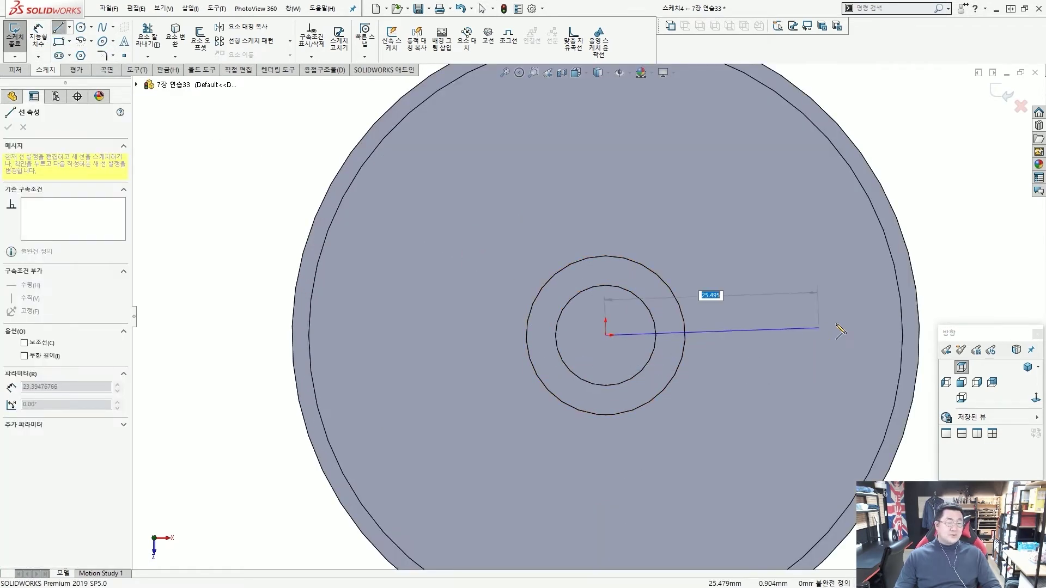
pyautogui.click(902, 335)
pyautogui.press('Escape')
pyautogui.press('Escape')
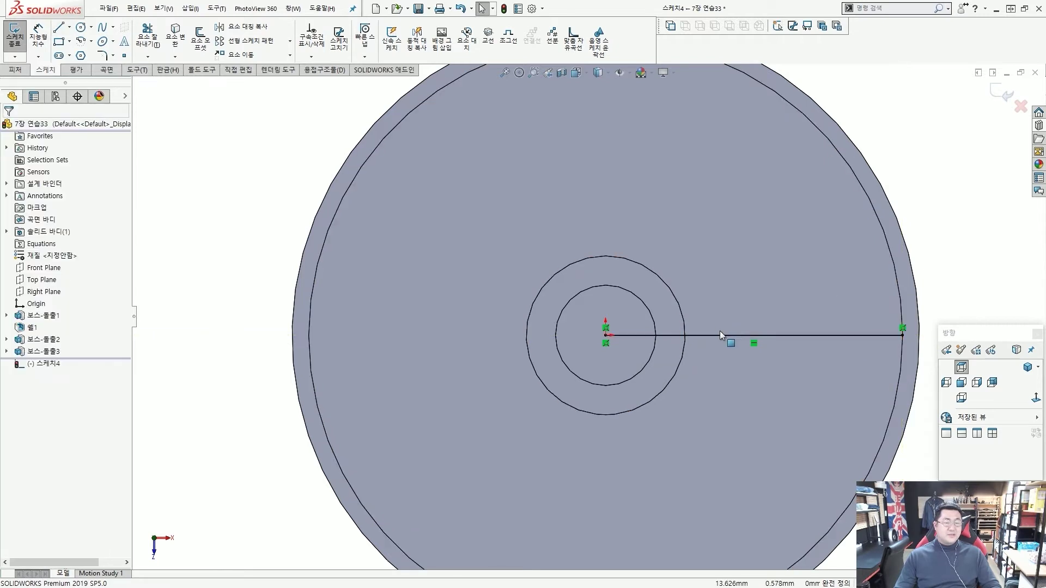
# - Fit the part and orbit to an oblique 3D view of the radial sketch line
pyautogui.press('f')
pyautogui.moveTo(642, 329); pyautogui.dragTo(665, 257, button='middle')
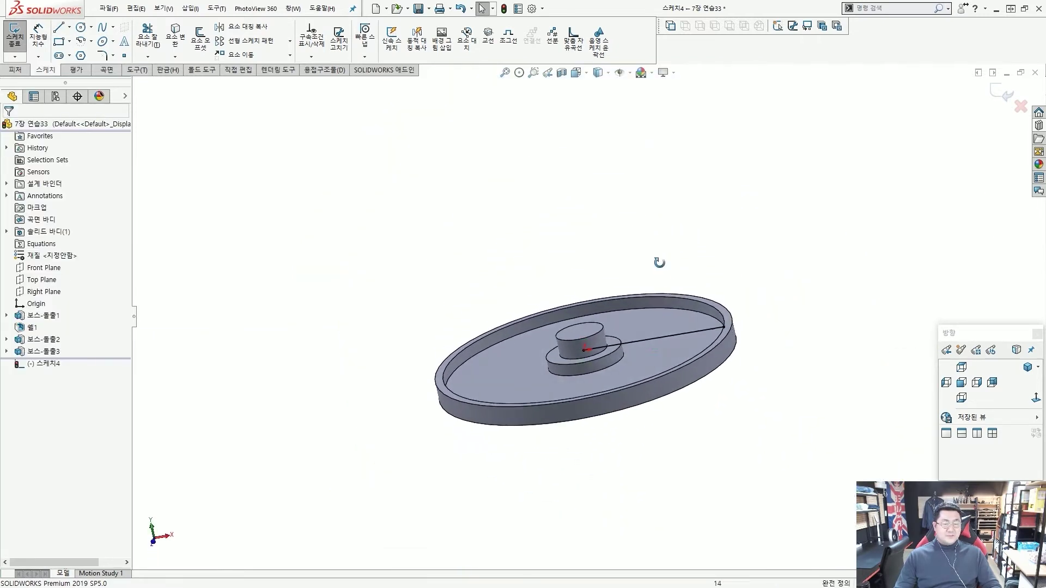
pyautogui.scroll(-5, 655, 354)
pyautogui.scroll(-5, 621, 347)
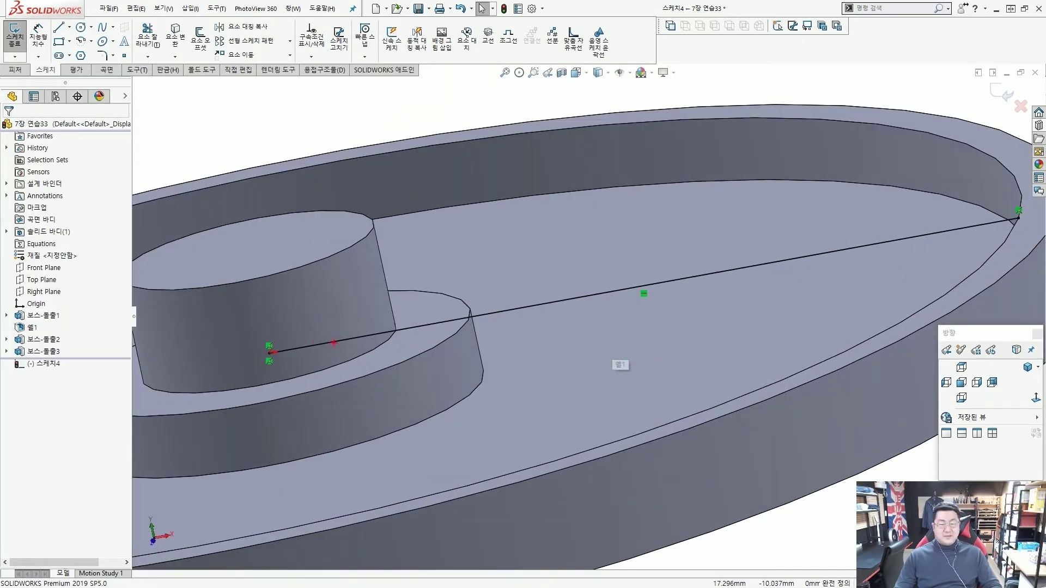
pyautogui.moveTo(325, 336); pyautogui.dragTo(308, 361)
pyautogui.moveTo(365, 336); pyautogui.dragTo(344, 365)
pyautogui.moveTo(399, 334); pyautogui.dragTo(391, 359)
pyautogui.moveTo(452, 318); pyautogui.dragTo(426, 345)
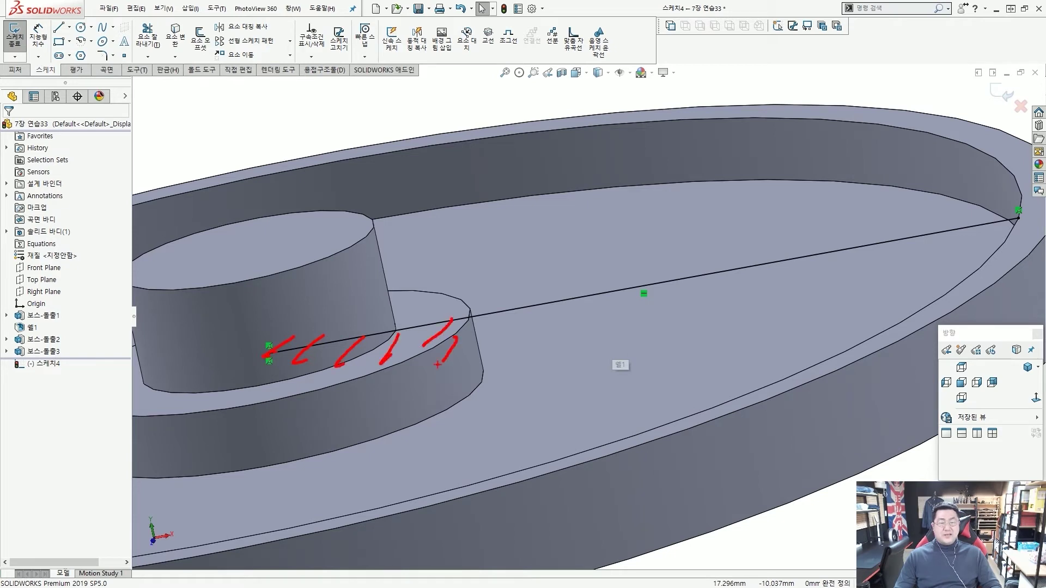
pyautogui.moveTo(493, 306); pyautogui.dragTo(483, 344)
pyautogui.moveTo(532, 309); pyautogui.dragTo(518, 346)
pyautogui.moveTo(679, 279); pyautogui.dragTo(714, 328)
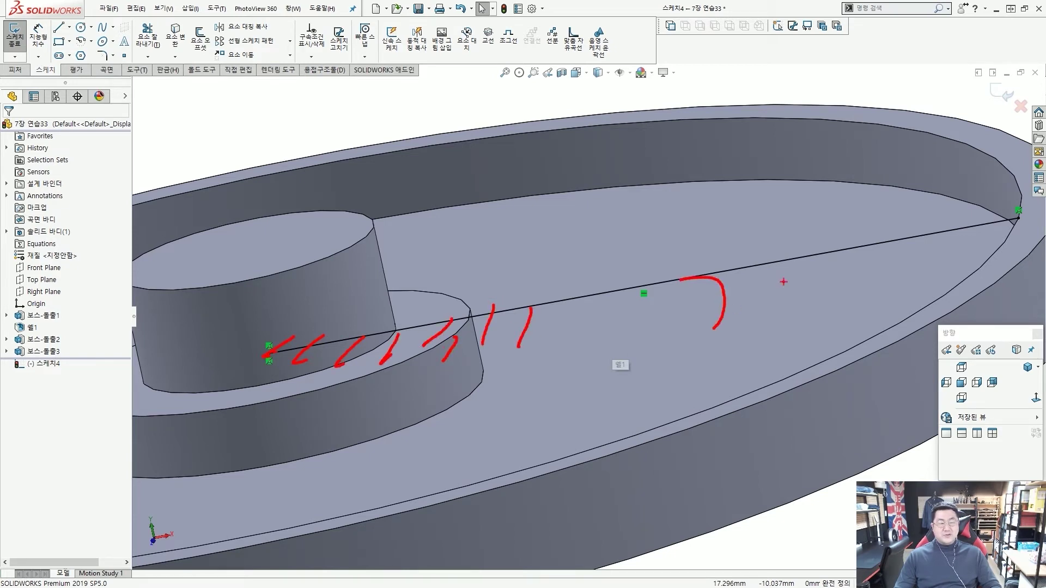
pyautogui.moveTo(844, 261); pyautogui.dragTo(890, 280)
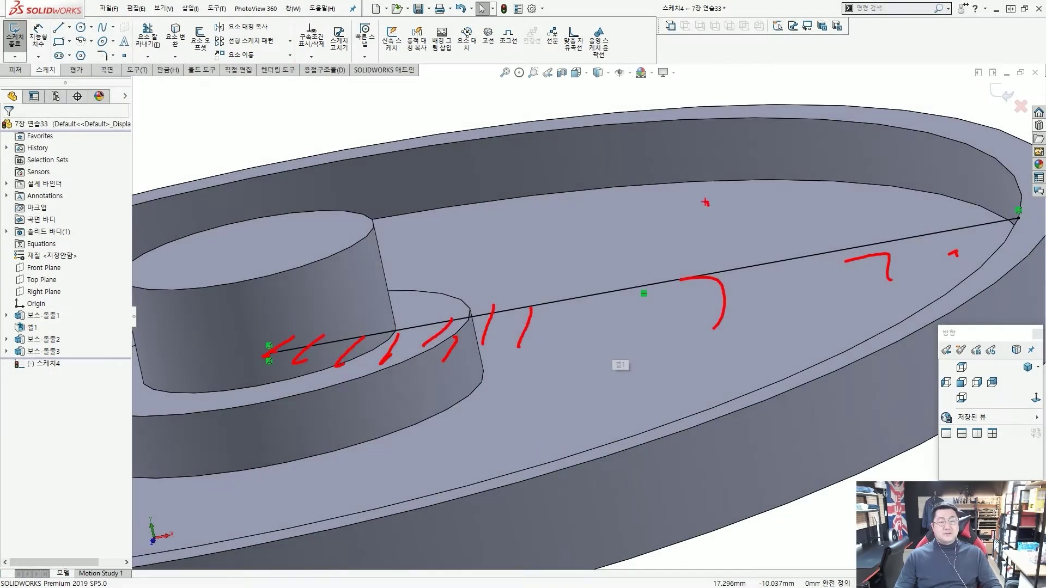
# - Tilt to a more top-down view and show the Features commands
pyautogui.press('Escape')
pyautogui.scroll(5, 690, 208)
pyautogui.moveTo(553, 265); pyautogui.dragTo(550, 322, button='middle')
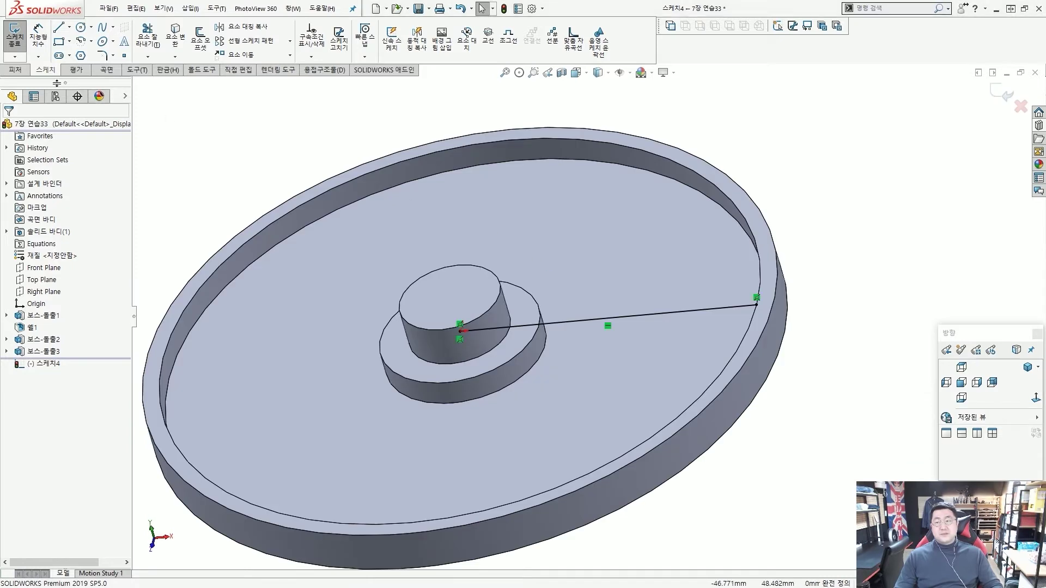
pyautogui.click(16, 71)
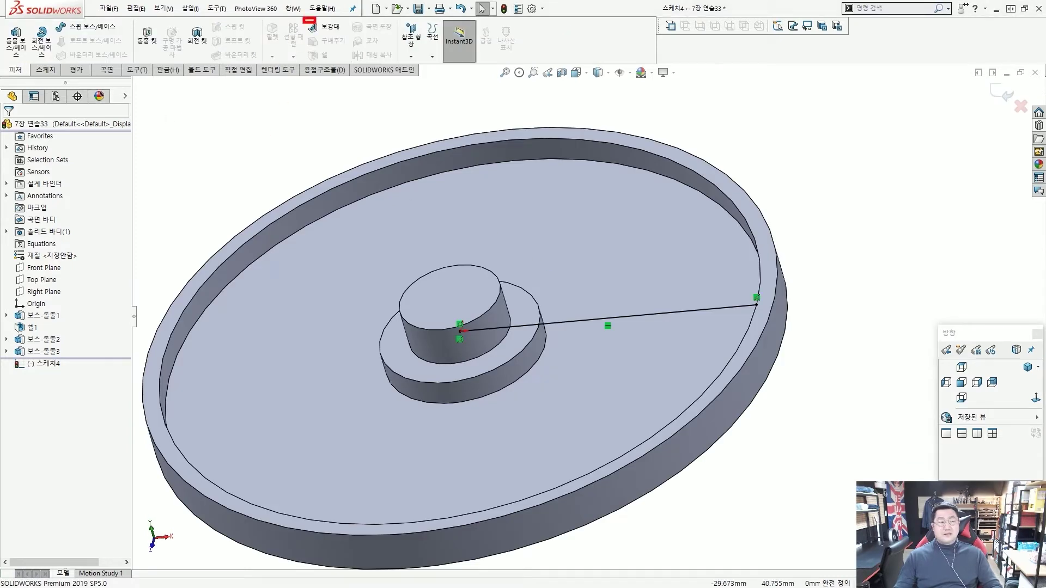
# - Start a Rib from the radial sketch line with 3 mm thickness
pyautogui.keyDown('ctrl'); pyautogui.moveTo(315, 23); pyautogui.dragTo(343, 37); pyautogui.keyUp('ctrl')
pyautogui.keyDown('ctrl'); pyautogui.keyDown('shift'); pyautogui.moveTo(402, 135); pyautogui.dragTo(339, 54); pyautogui.keyUp('shift'); pyautogui.keyUp('ctrl')
pyautogui.press('Escape')
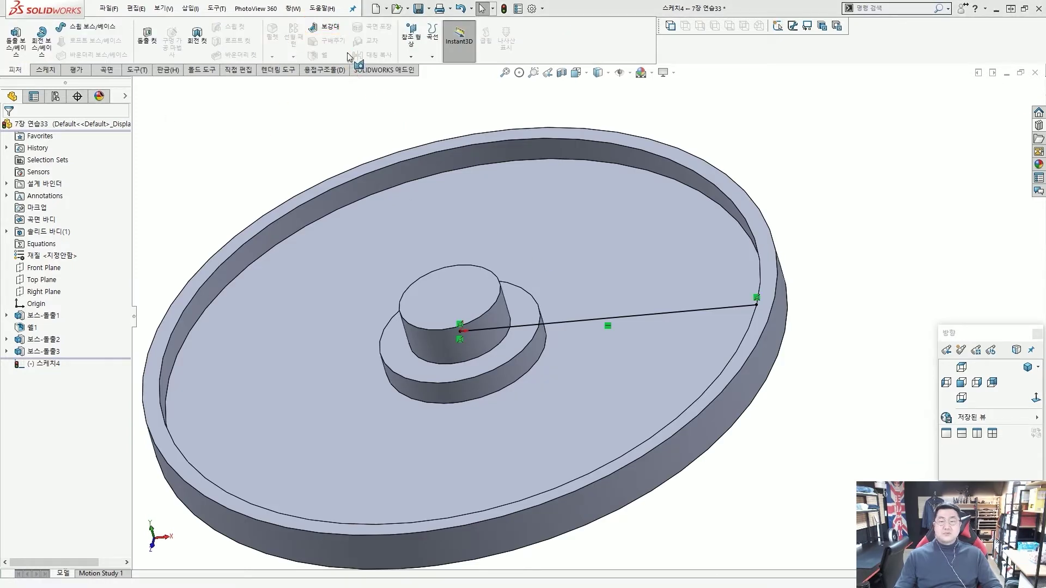
pyautogui.click(327, 28)
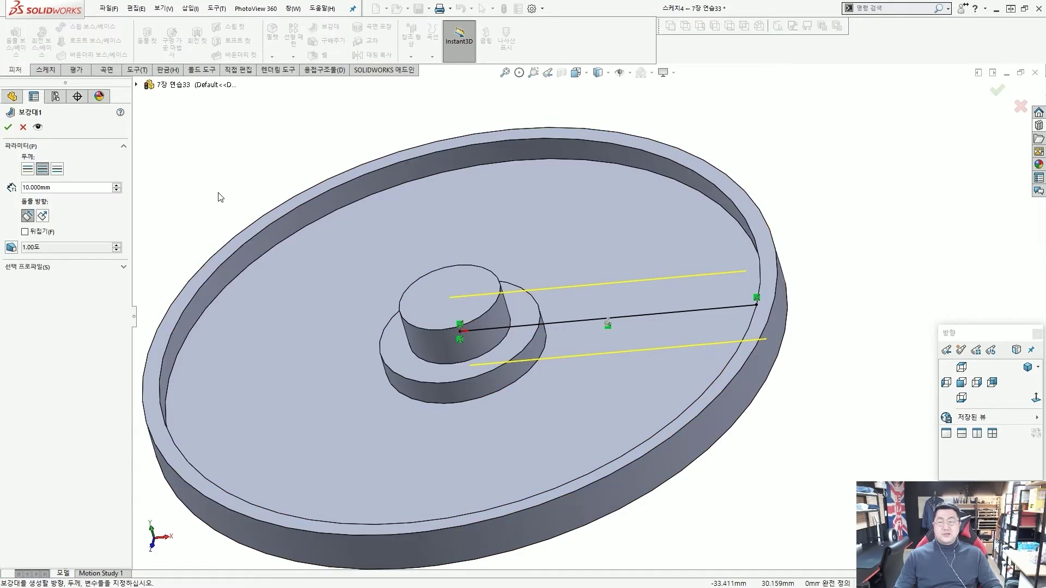
pyautogui.moveTo(34, 156); pyautogui.dragTo(53, 177)
pyautogui.moveTo(47, 173); pyautogui.dragTo(84, 198)
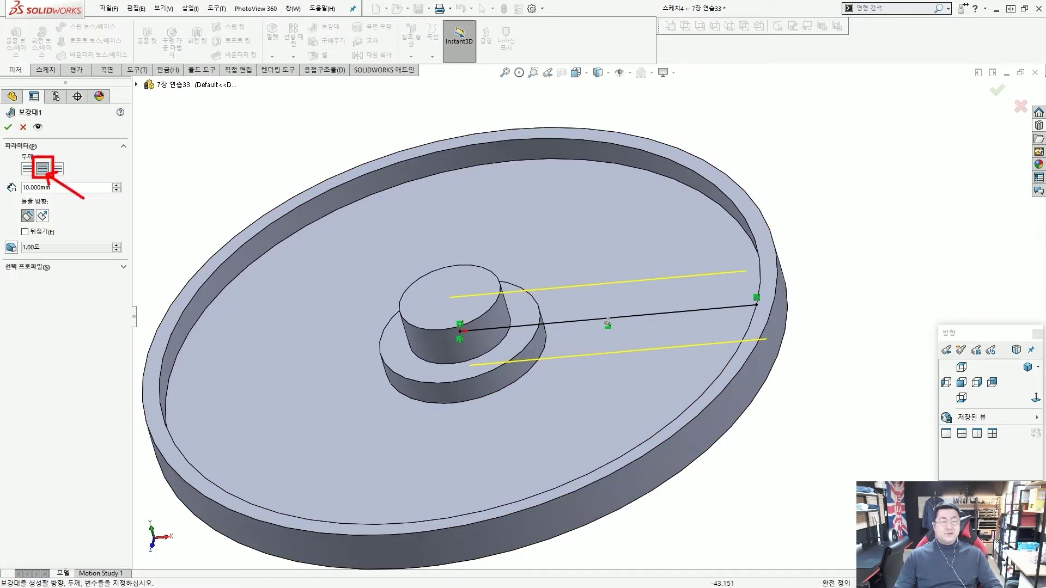
pyautogui.press('Escape')
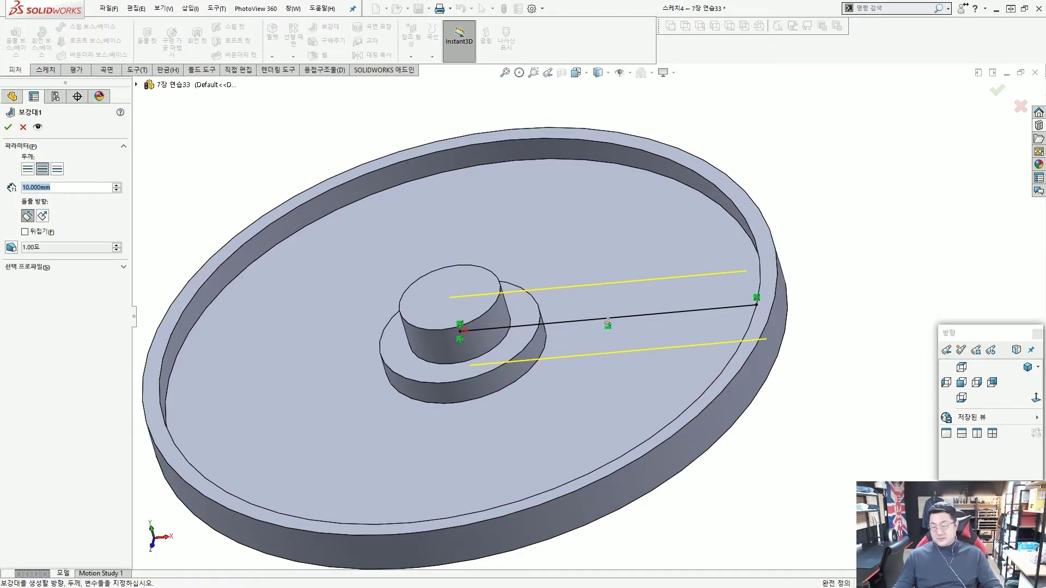
pyautogui.write('3')
pyautogui.press('Return')
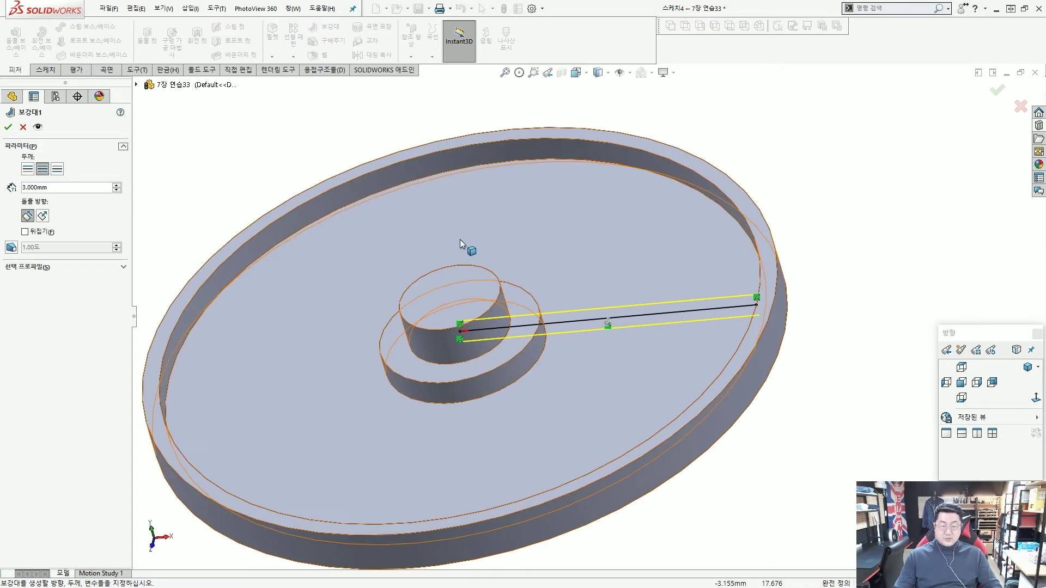
# - Make the rib extend normal to the sketch plane, checking the preview
pyautogui.moveTo(466, 245)
pyautogui.mouseDown(button='middle')
pyautogui.moveTo(452, 282)
pyautogui.moveTo(463, 260)
pyautogui.moveTo(457, 271)
pyautogui.mouseUp(button='middle')
pyautogui.hotkey('ctrl', '2')
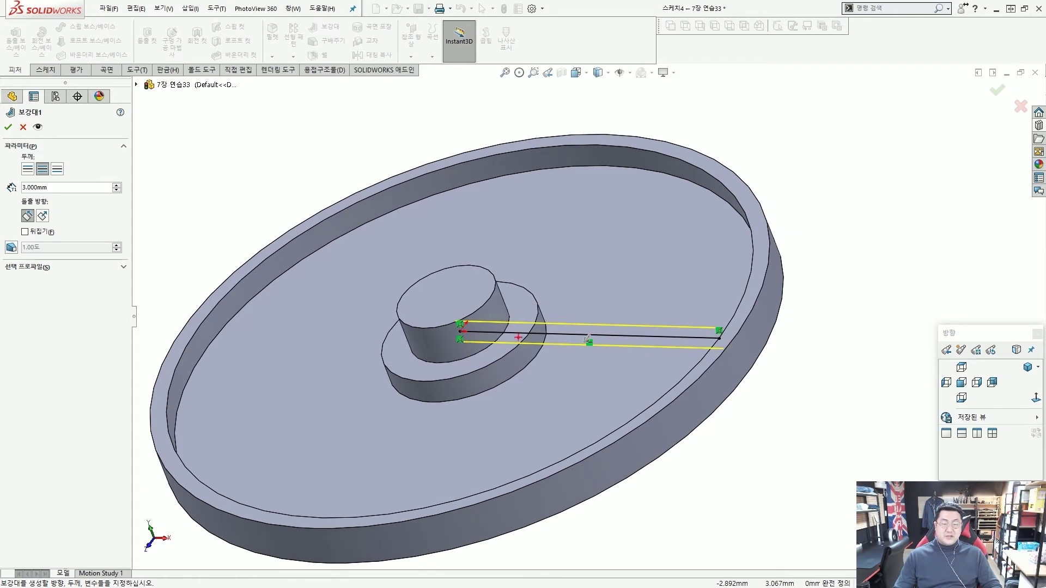
pyautogui.moveTo(527, 342)
pyautogui.mouseDown()
pyautogui.moveTo(528, 326)
pyautogui.moveTo(504, 331)
pyautogui.mouseUp()
pyautogui.press('Escape')
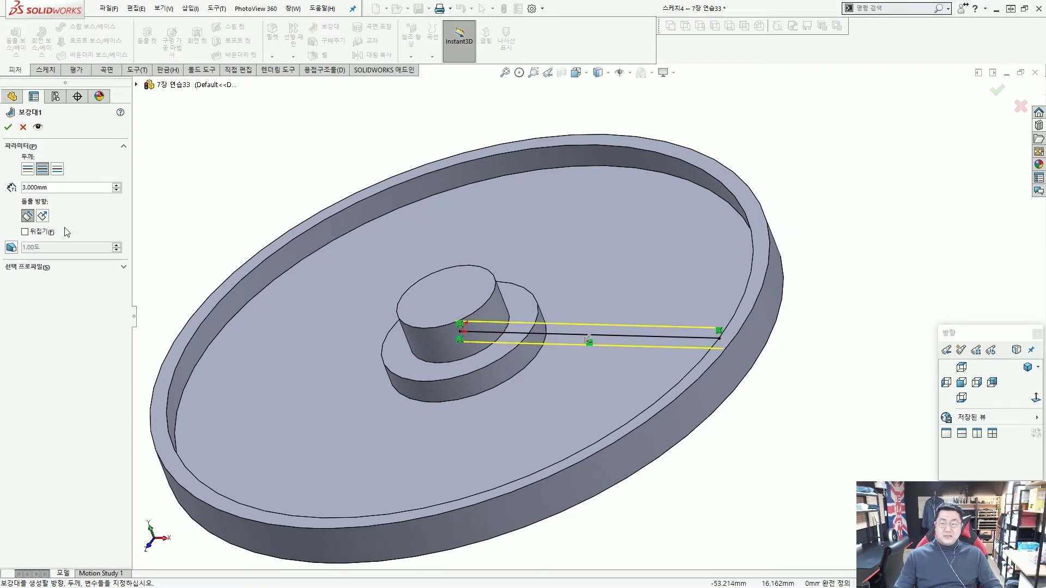
pyautogui.keyDown('ctrl'); pyautogui.moveTo(16, 207); pyautogui.dragTo(33, 220); pyautogui.keyUp('ctrl')
pyautogui.moveTo(556, 294)
pyautogui.mouseDown()
pyautogui.moveTo(569, 345)
pyautogui.moveTo(580, 321)
pyautogui.mouseUp()
pyautogui.press('Escape')
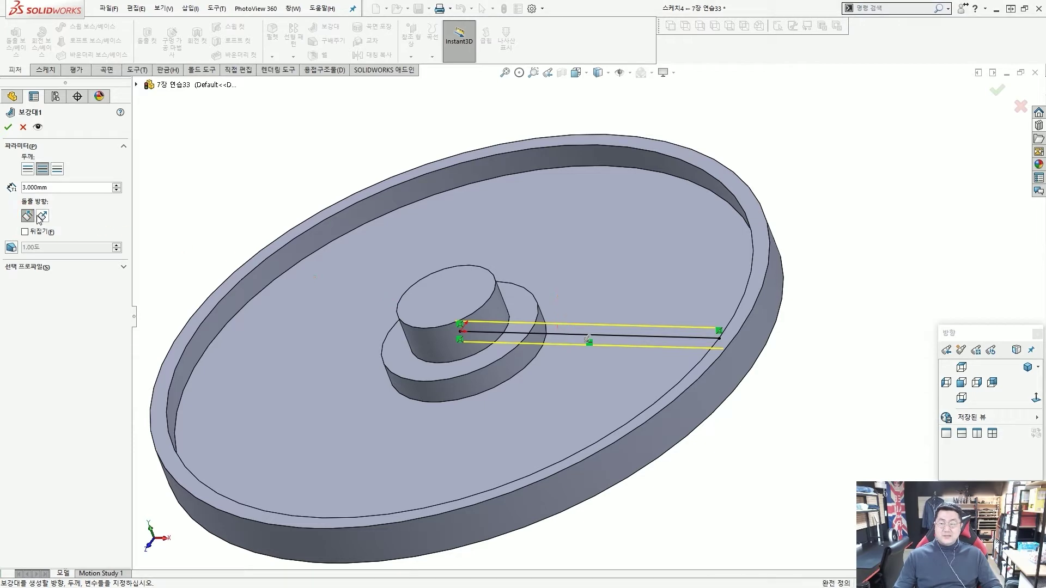
pyautogui.click(41, 216)
pyautogui.keyDown('ctrl'); pyautogui.moveTo(33, 205); pyautogui.dragTo(61, 227); pyautogui.keyUp('ctrl')
pyautogui.moveTo(101, 245)
pyautogui.mouseDown()
pyautogui.moveTo(112, 235)
pyautogui.moveTo(73, 219)
pyautogui.mouseUp()
pyautogui.press('Escape')
# - Inspect the preview and accept the 3 mm rib 보강대1, then view isometric
pyautogui.moveTo(576, 371)
pyautogui.mouseDown(button='middle')
pyautogui.moveTo(591, 335)
pyautogui.moveTo(607, 402)
pyautogui.moveTo(623, 275)
pyautogui.mouseUp(button='middle')
pyautogui.scroll(-3, 632, 338)
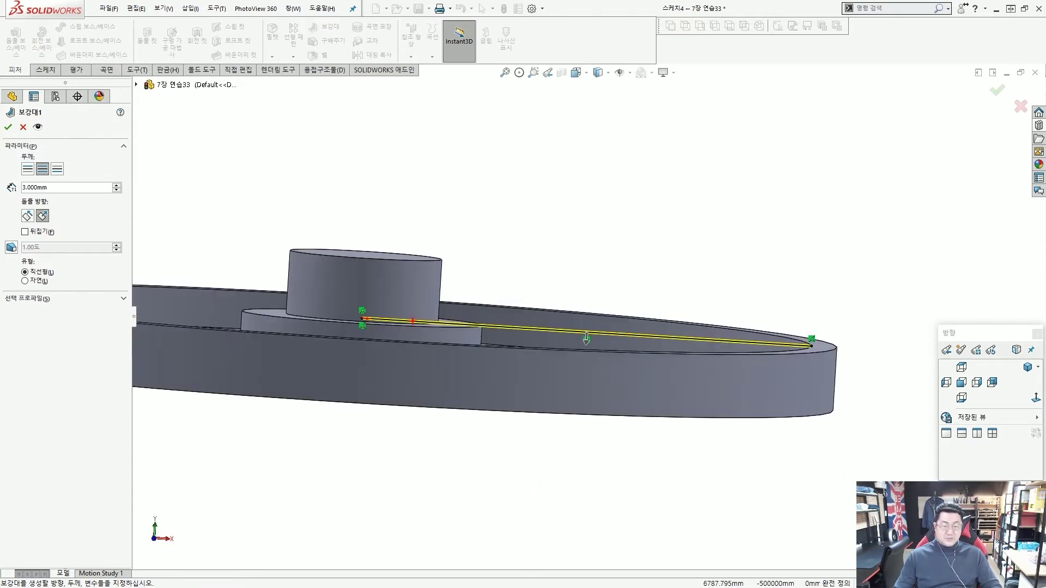
pyautogui.moveTo(364, 319); pyautogui.dragTo(809, 339)
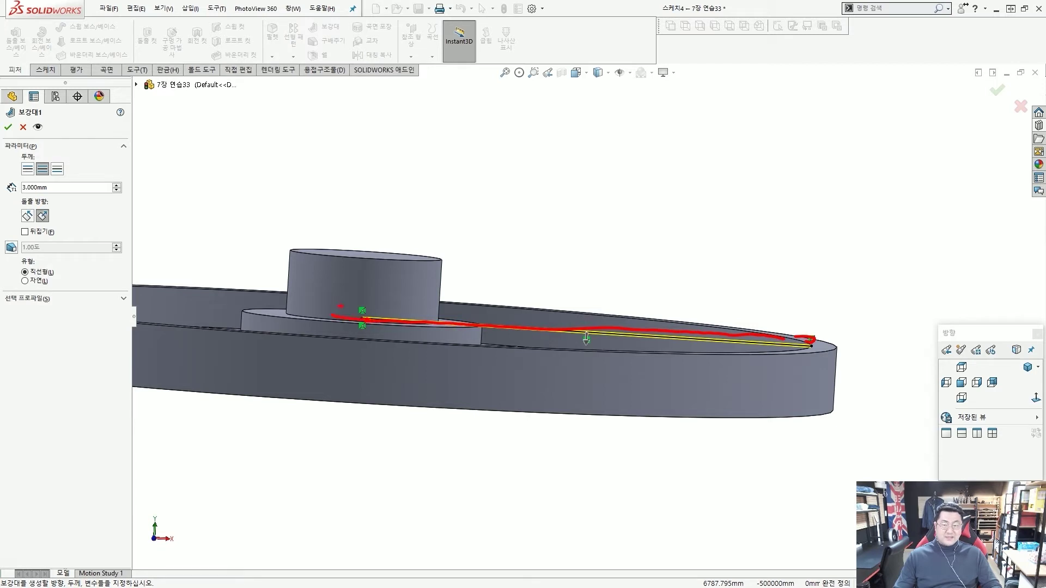
pyautogui.moveTo(340, 306); pyautogui.dragTo(400, 329)
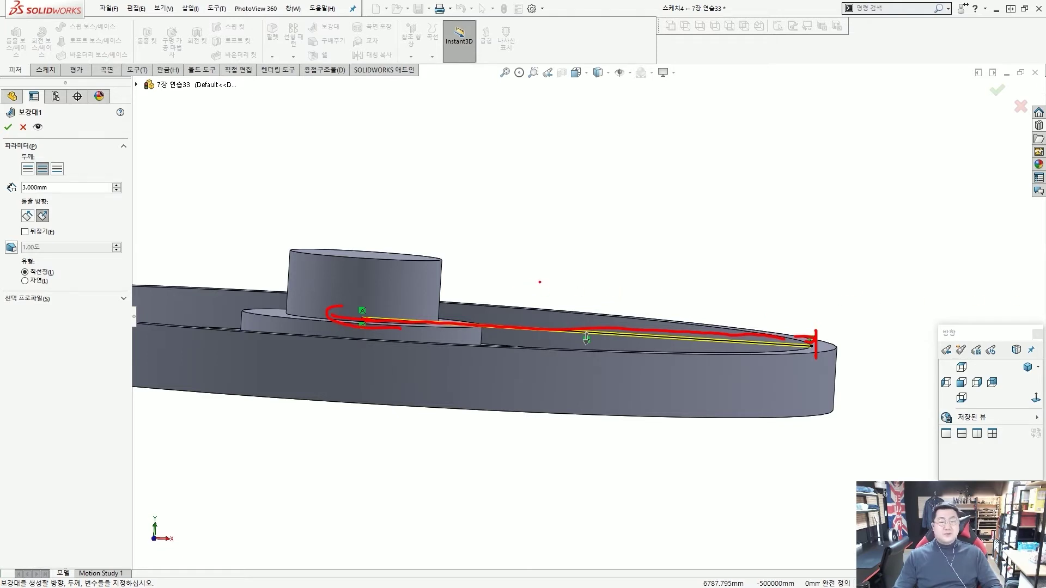
pyautogui.press('Escape')
pyautogui.moveTo(539, 282); pyautogui.dragTo(526, 324, button='middle')
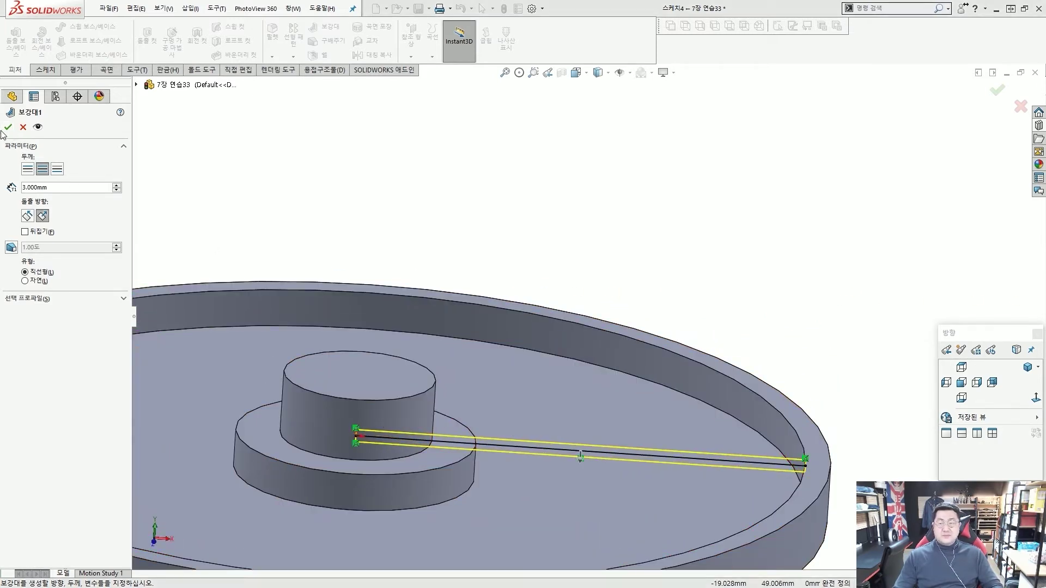
pyautogui.click(7, 127)
pyautogui.hotkey('ctrl', '7')
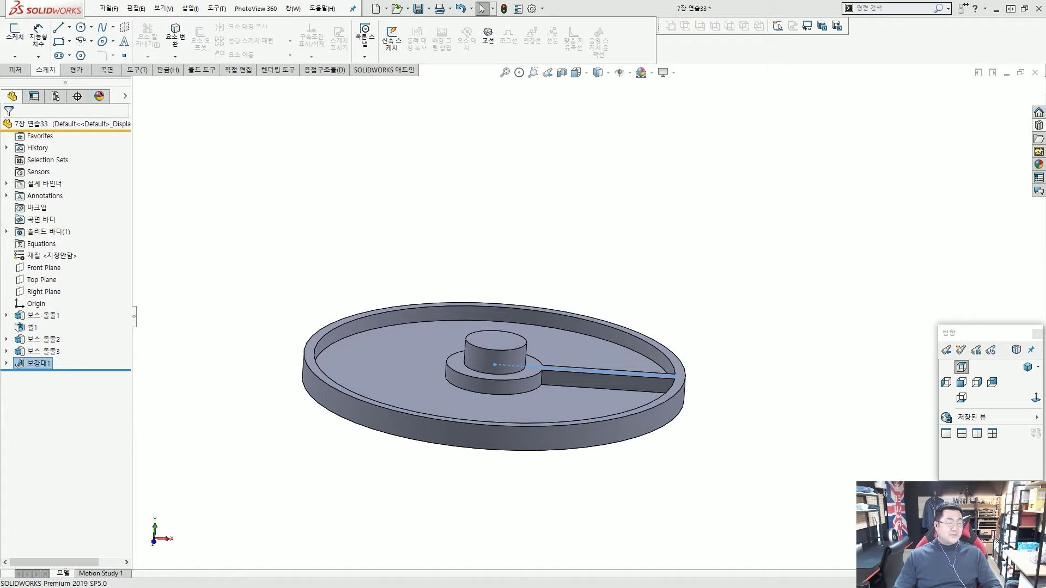
# - Choose Circular Pattern from the Features tab's Linear Pattern dropdown
pyautogui.click(660, 248)
pyautogui.moveTo(653, 257); pyautogui.dragTo(614, 378, button='middle')
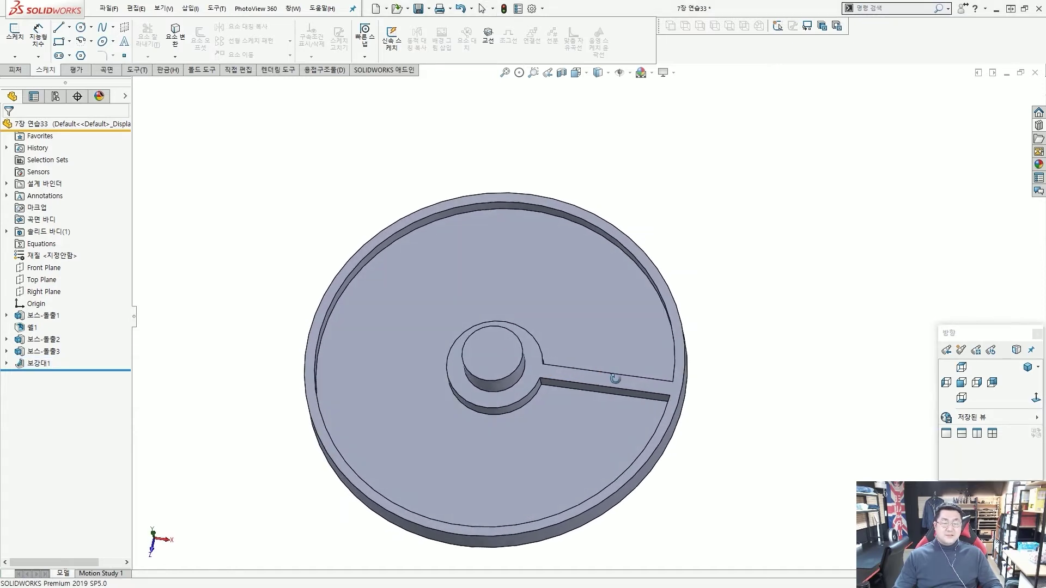
pyautogui.scroll(5, 577, 287)
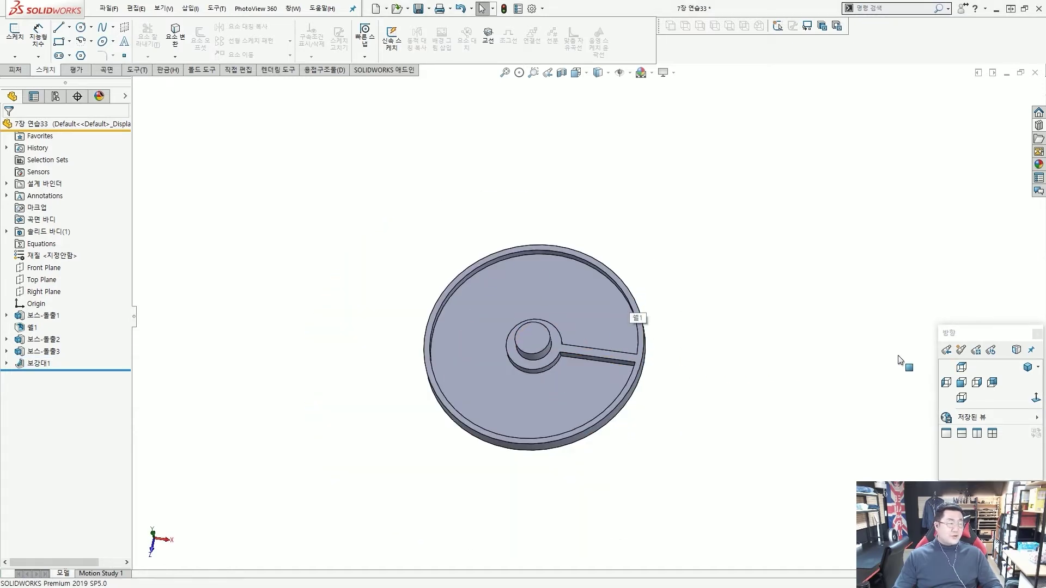
pyautogui.moveTo(791, 323); pyautogui.dragTo(772, 299, button='middle')
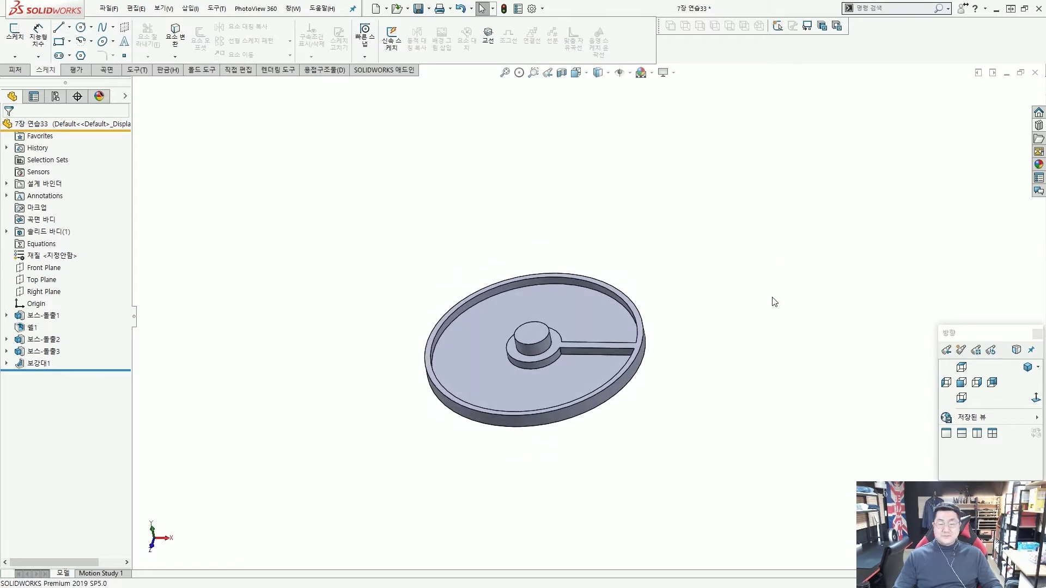
pyautogui.scroll(-1, 763, 311)
pyautogui.click(10, 72)
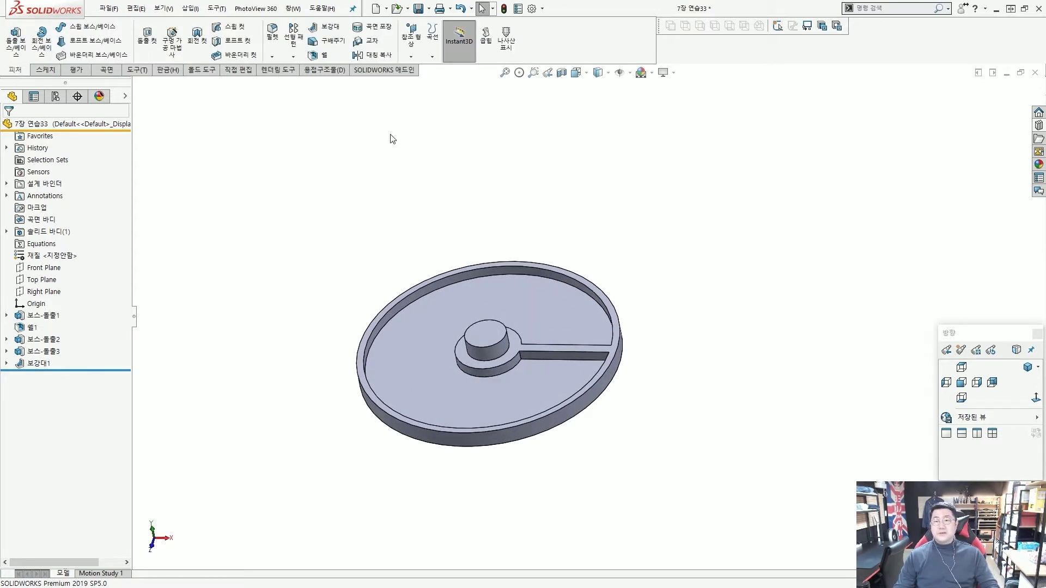
pyautogui.click(294, 57)
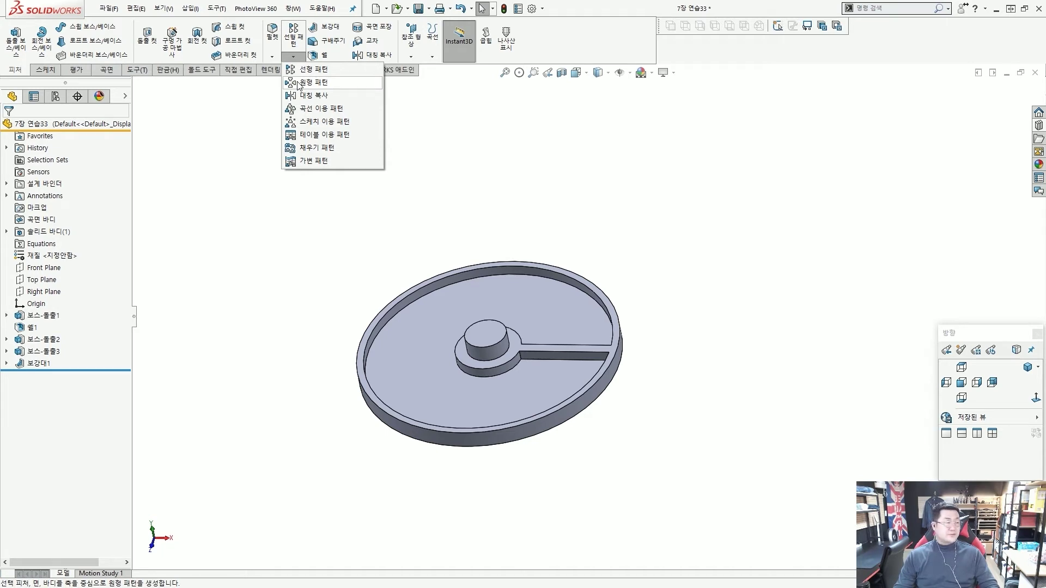
pyautogui.click(313, 82)
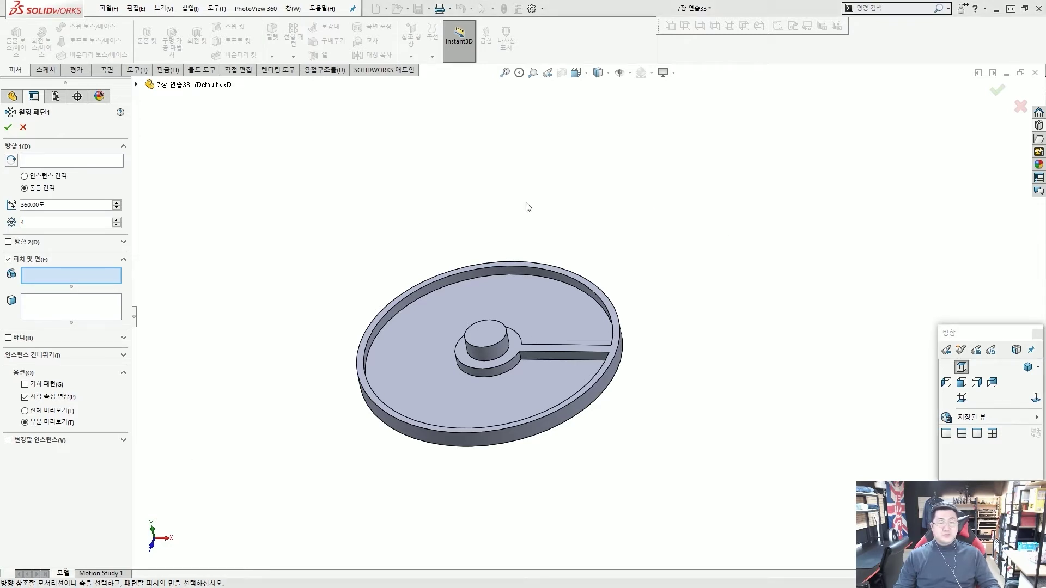
# - Set the pattern axis to the central boss's cylindrical face
pyautogui.moveTo(527, 206); pyautogui.dragTo(512, 296, button='middle')
pyautogui.scroll(-2, 503, 295)
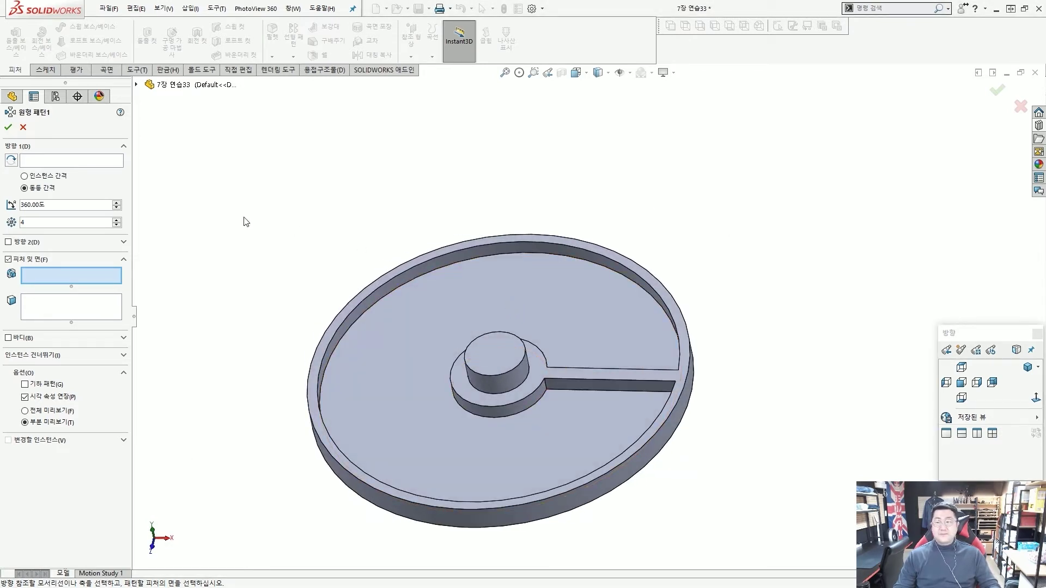
pyautogui.click(72, 162)
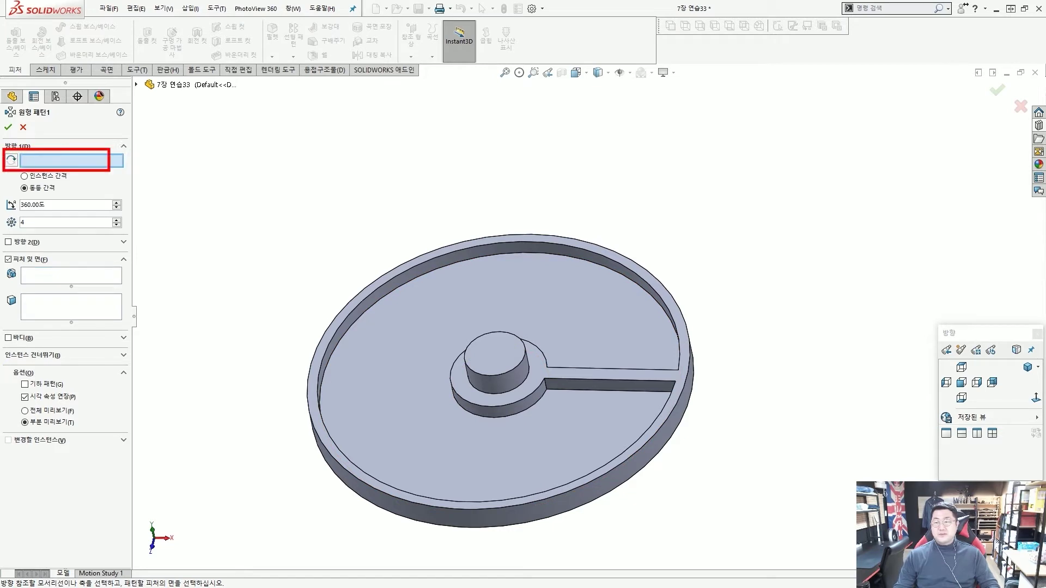
pyautogui.keyDown('ctrl'); pyautogui.keyDown('shift'); pyautogui.moveTo(223, 185); pyautogui.dragTo(149, 170); pyautogui.keyUp('shift'); pyautogui.keyUp('ctrl')
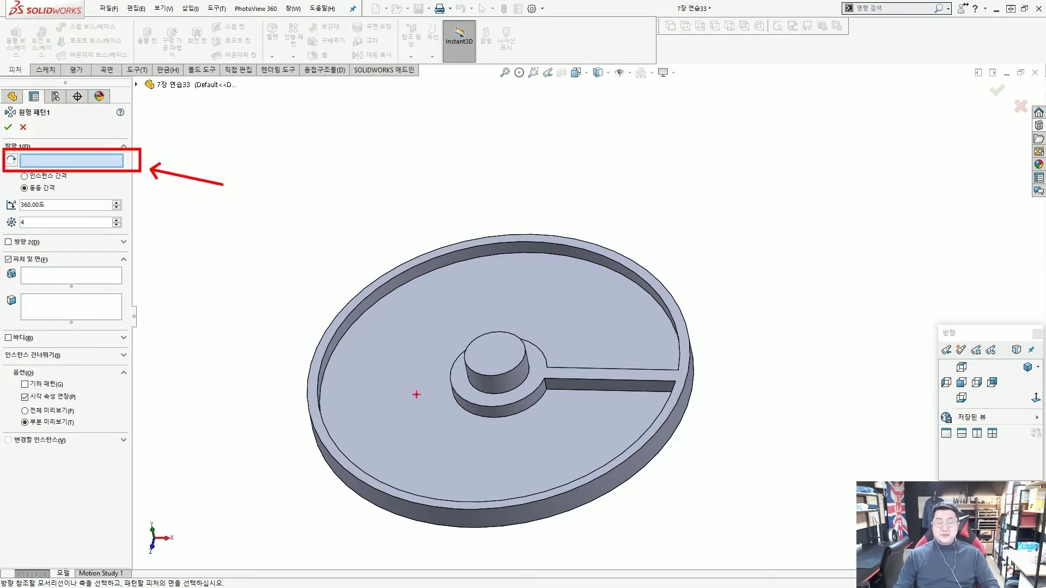
pyautogui.moveTo(412, 417); pyautogui.dragTo(485, 375)
pyautogui.moveTo(708, 443); pyautogui.dragTo(665, 421)
pyautogui.press('Escape')
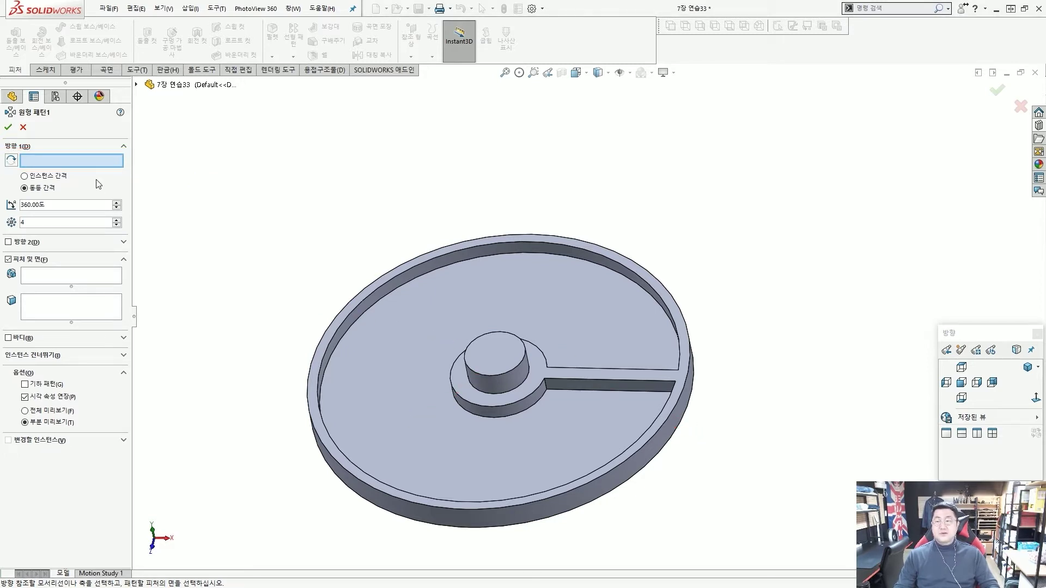
pyautogui.moveTo(475, 399); pyautogui.dragTo(501, 387, button='middle')
pyautogui.scroll(-3, 502, 386)
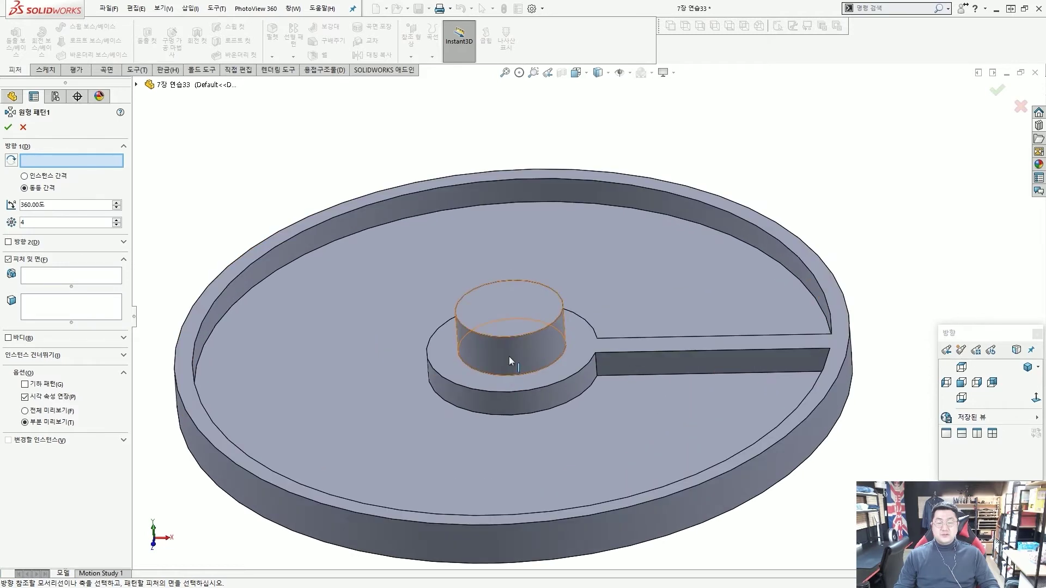
pyautogui.click(509, 352)
# - Set 8 instances over 360°, select 보강대1 as the feature, and confirm
pyautogui.scroll(2, 517, 381)
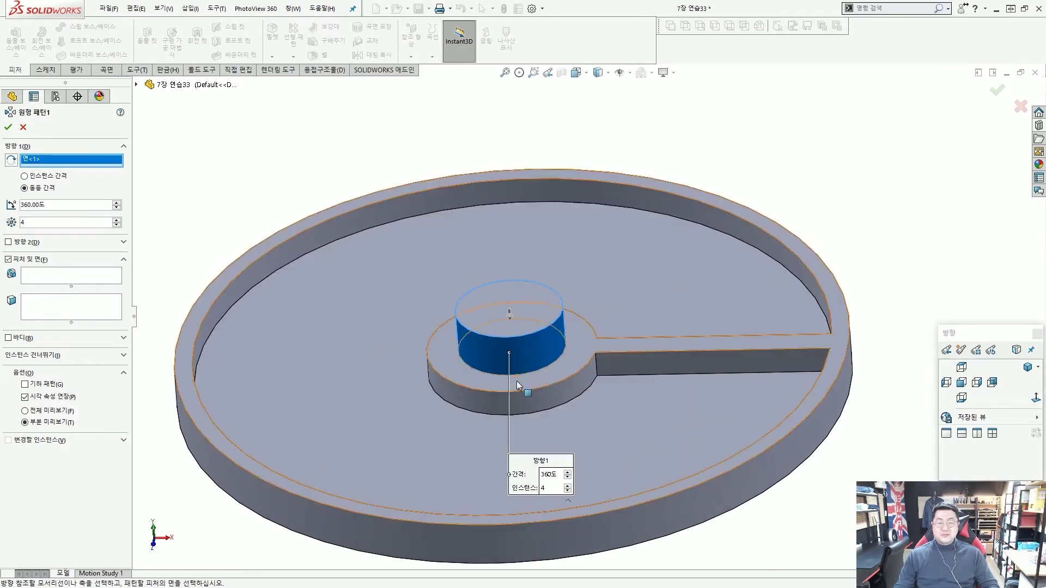
pyautogui.scroll(2, 516, 330)
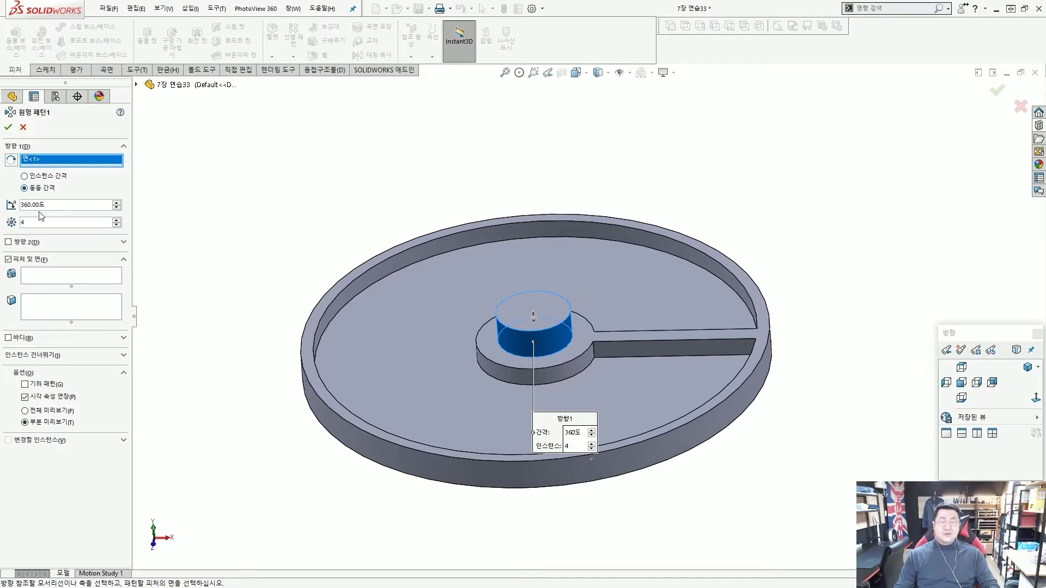
pyautogui.moveTo(37, 220); pyautogui.dragTo(6, 222)
pyautogui.write('8')
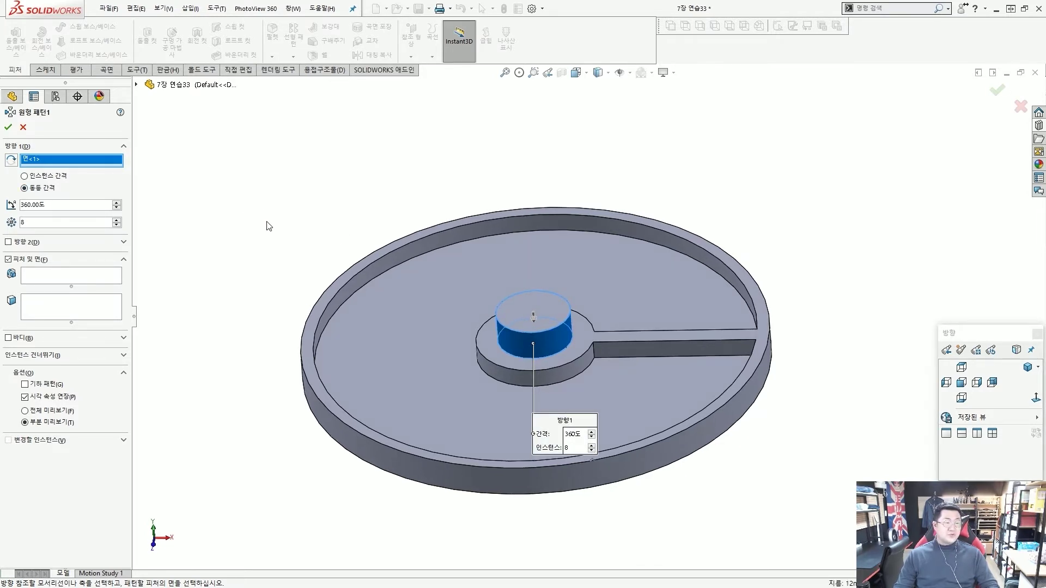
pyautogui.click(53, 274)
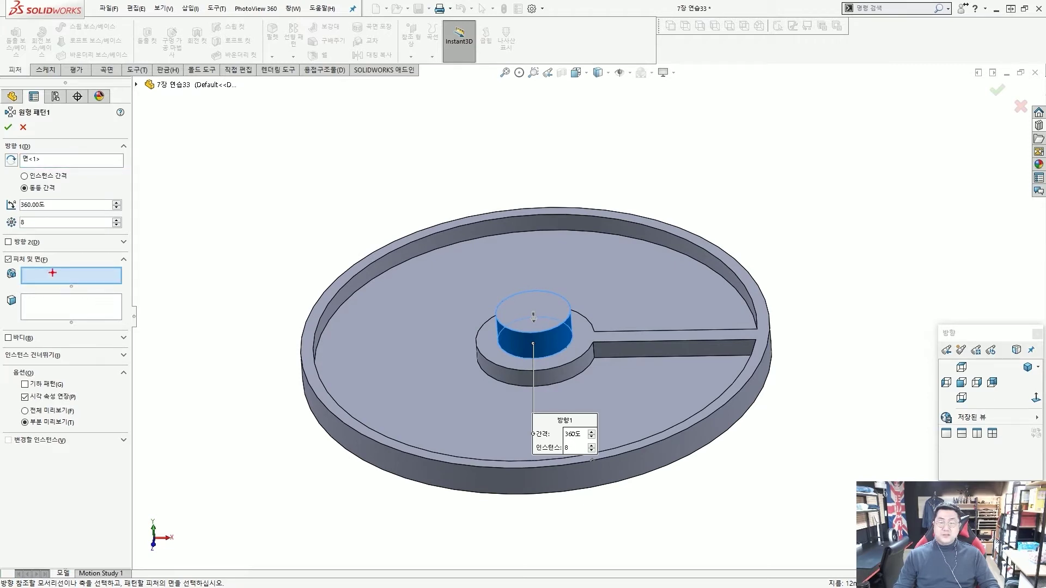
pyautogui.scroll(-3, 651, 346)
pyautogui.click(629, 348)
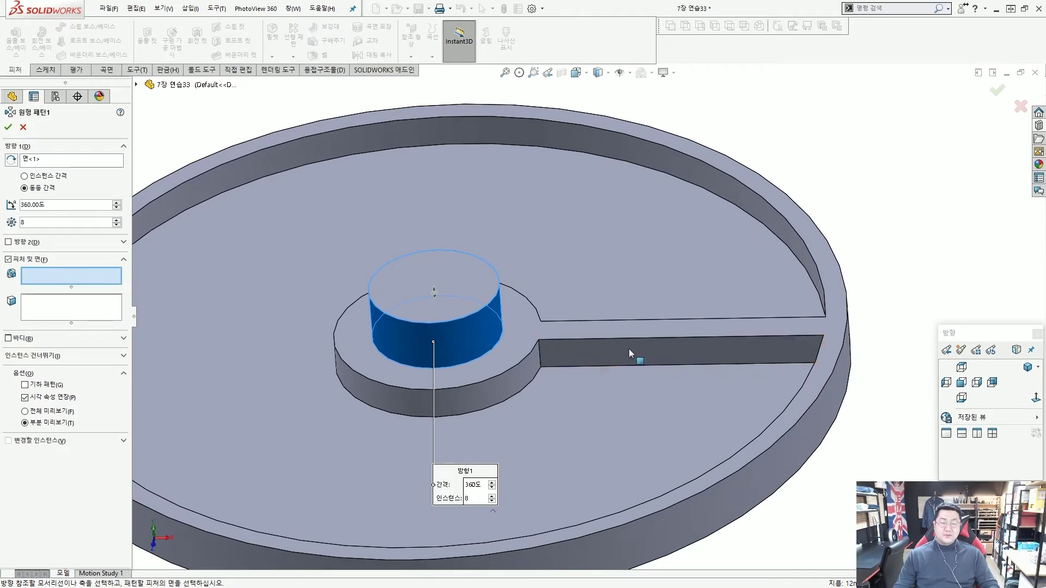
pyautogui.scroll(3, 556, 329)
pyautogui.moveTo(556, 329); pyautogui.dragTo(529, 346, button='middle')
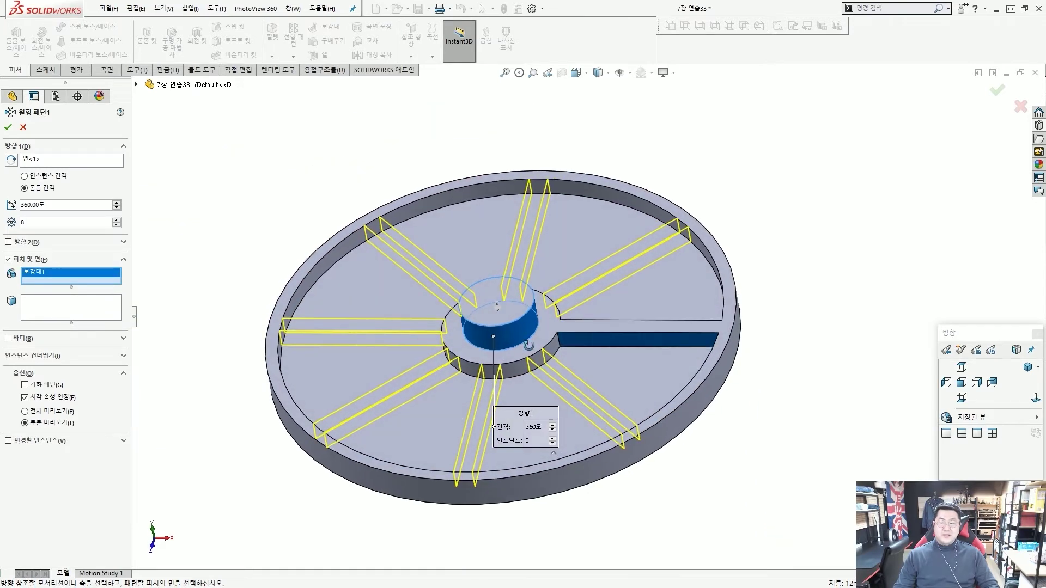
pyautogui.click(8, 129)
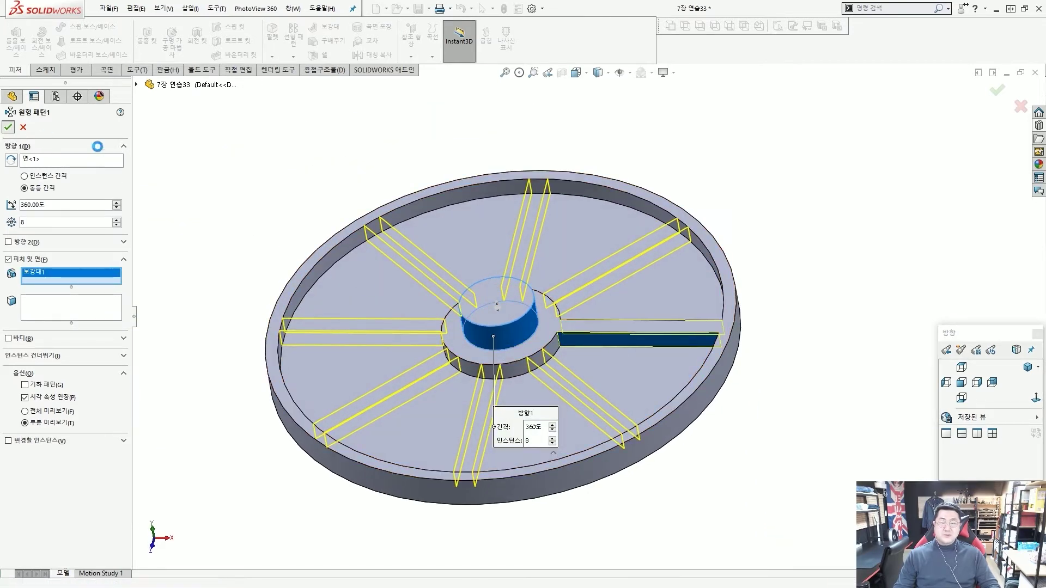
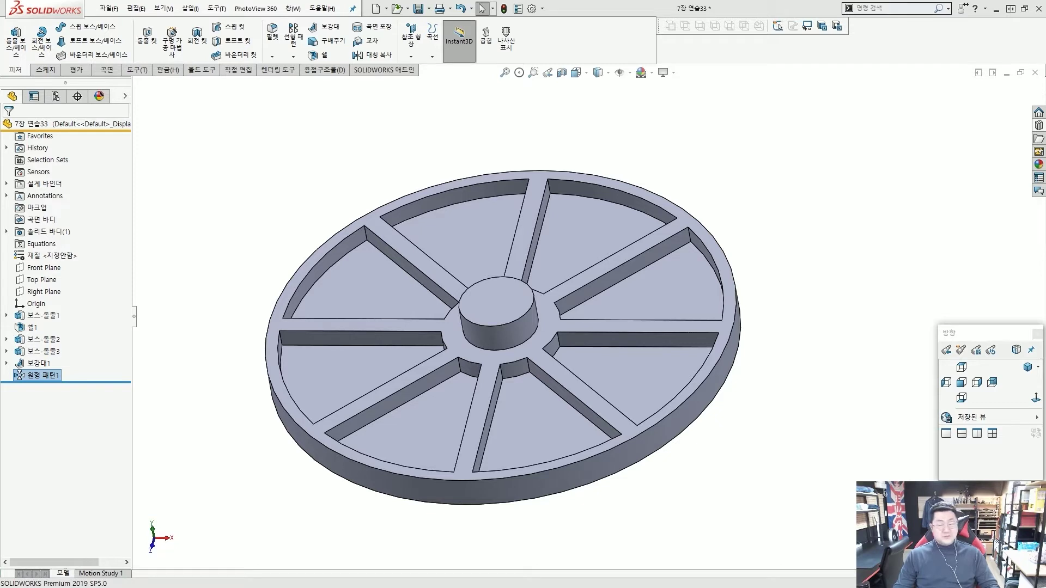
# - Deselect the circular pattern and orbit the ribbed disc until its flat bottom face shows
pyautogui.click(182, 269)
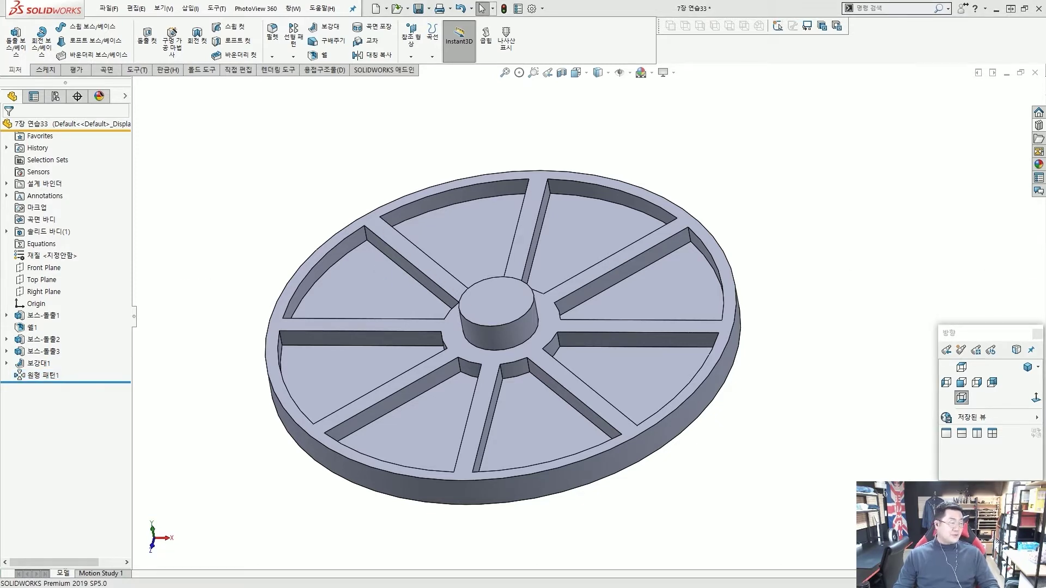
pyautogui.moveTo(779, 308); pyautogui.dragTo(643, 211, button='middle')
pyautogui.scroll(3, 642, 212)
pyautogui.scroll(-1, 585, 271)
pyautogui.moveTo(582, 281); pyautogui.dragTo(587, 316, button='middle')
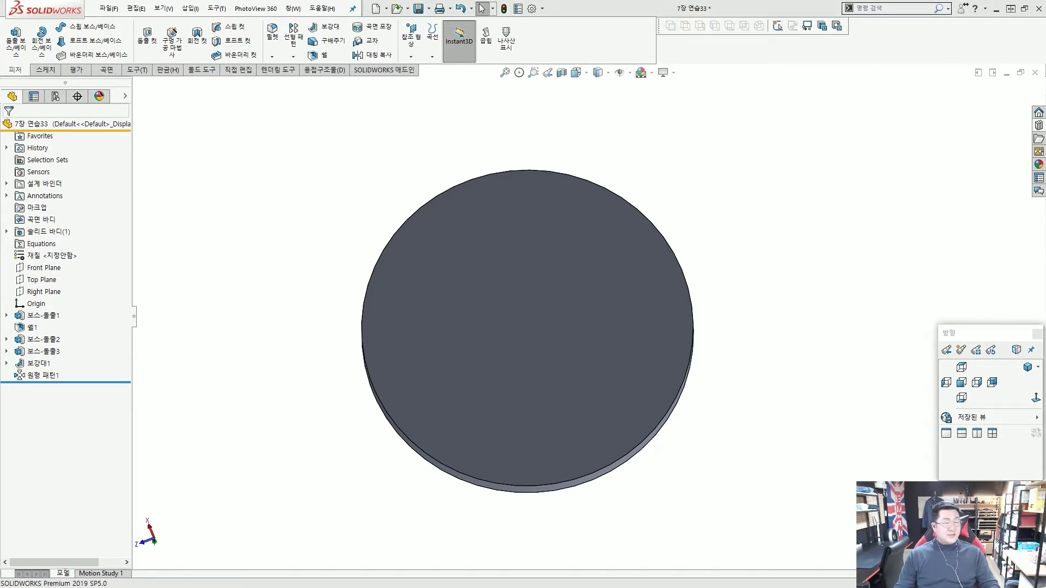
# - Start a new sketch on the disc's flat bottom face
pyautogui.click(583, 260)
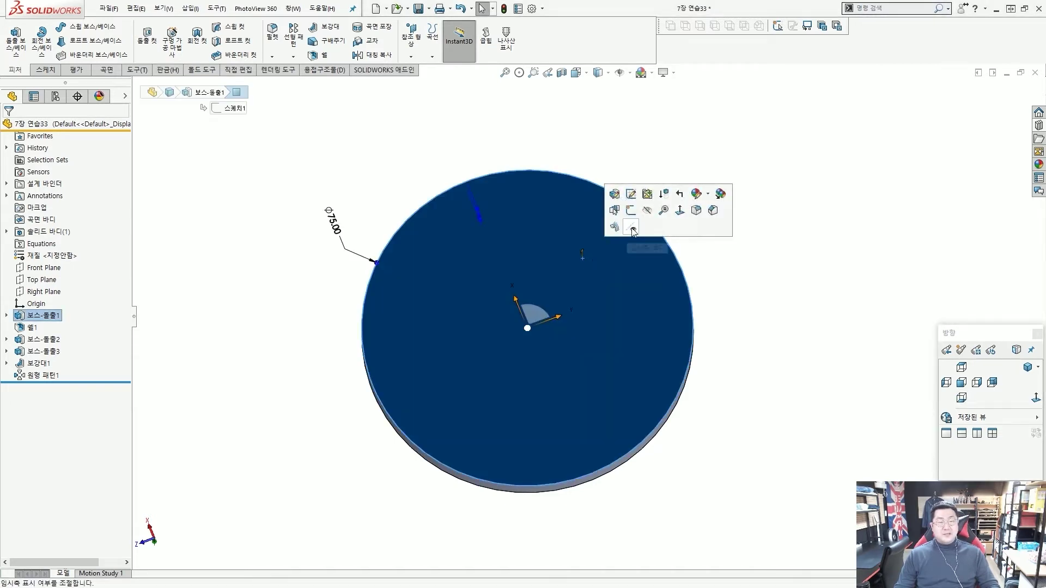
pyautogui.click(632, 221)
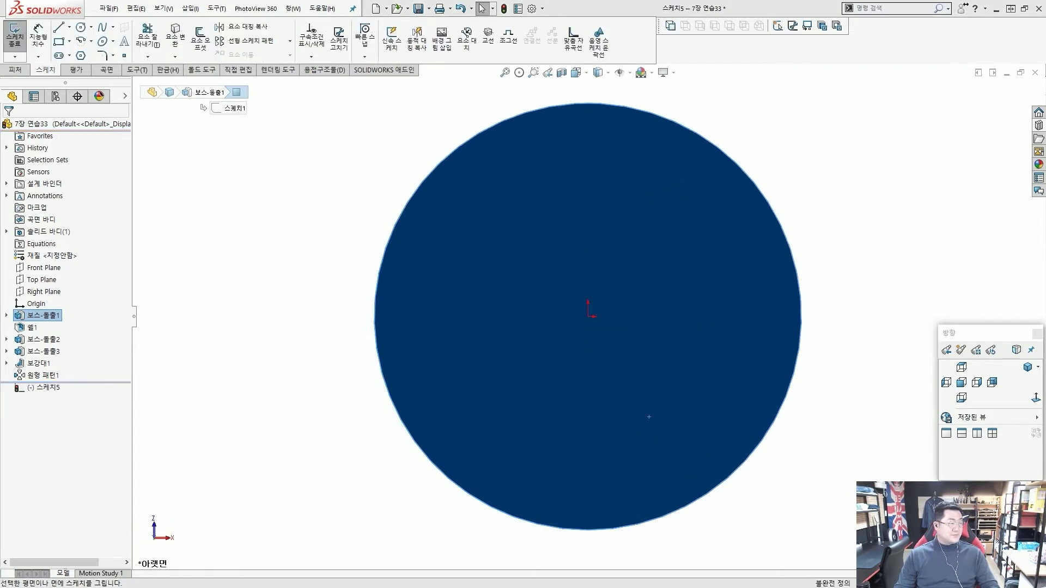
pyautogui.click(287, 162)
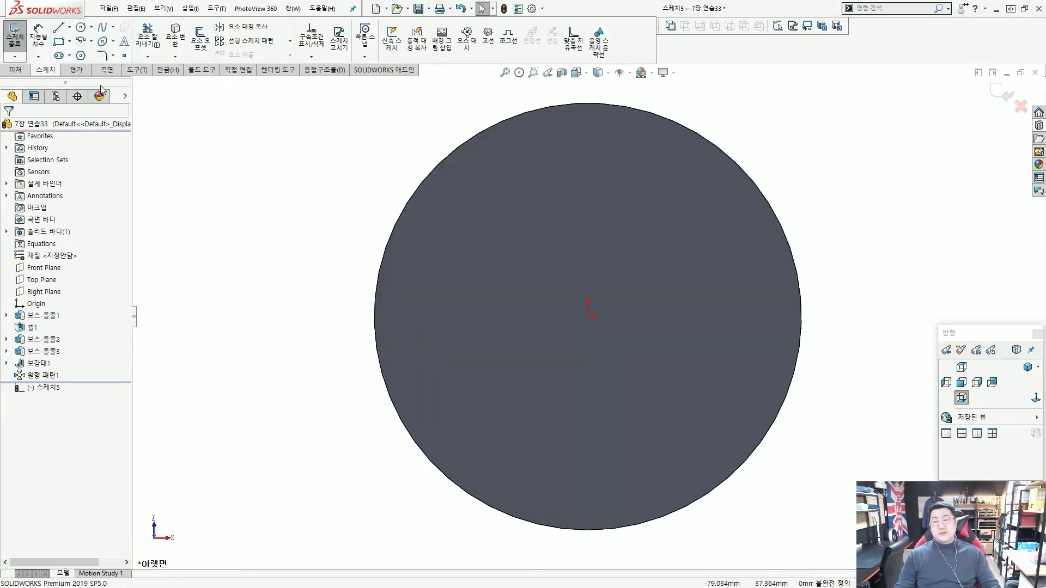
# - Draw a Ø64 circle centred on the origin
pyautogui.click(80, 28)
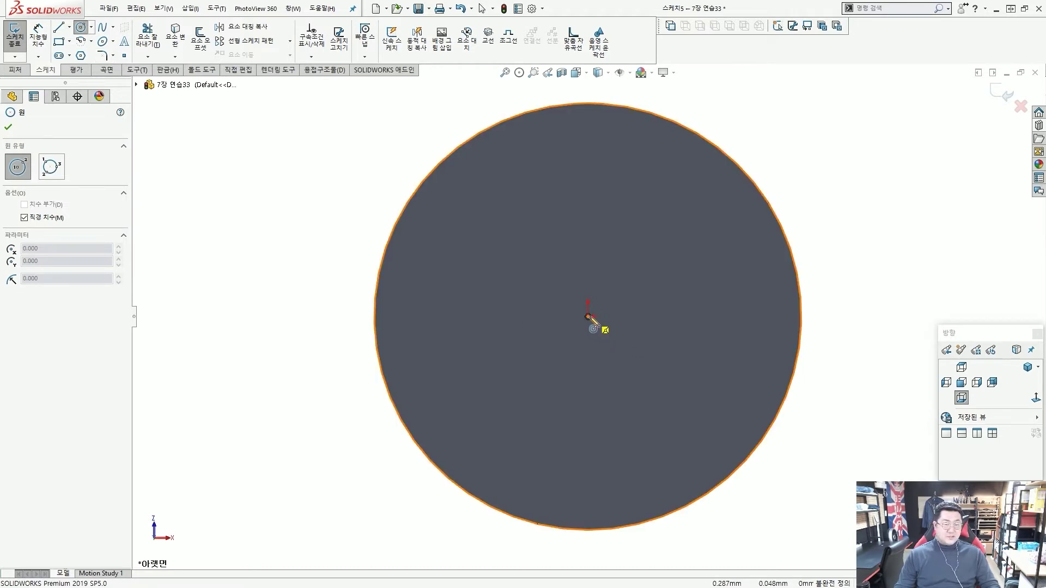
pyautogui.click(588, 316)
pyautogui.click(607, 335)
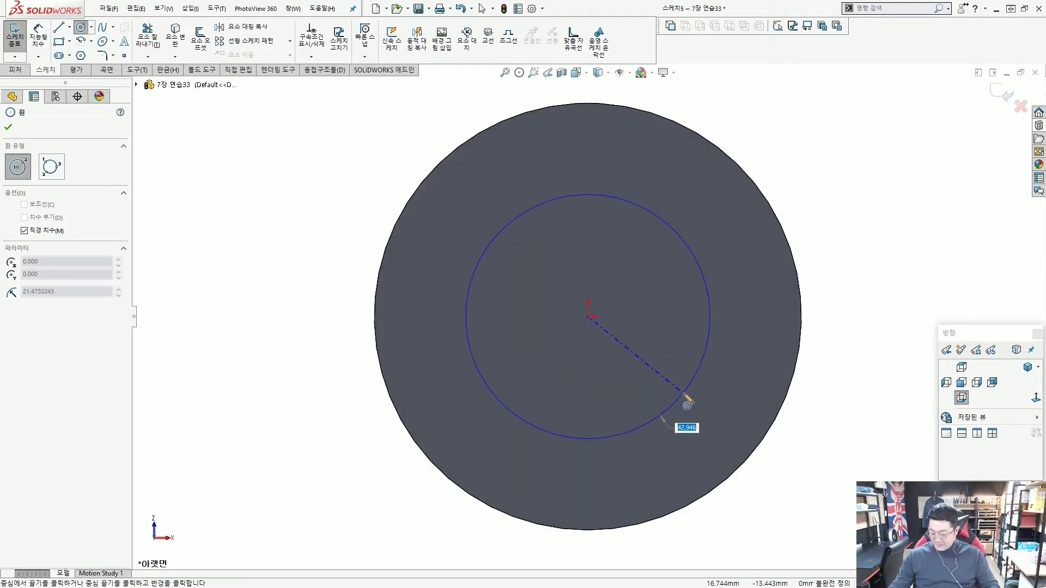
pyautogui.write('64')
pyautogui.press('Return')
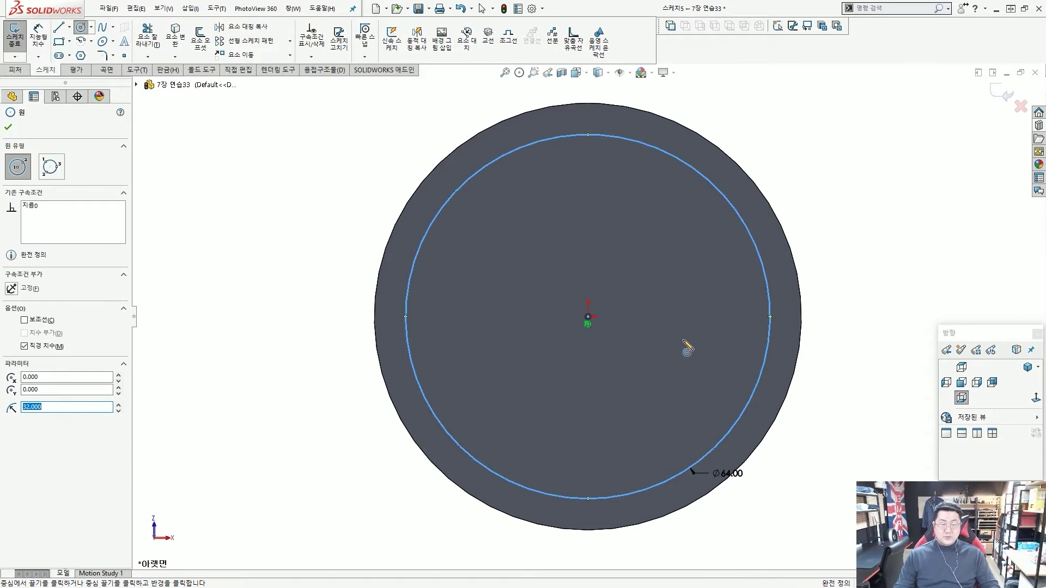
pyautogui.press('Escape')
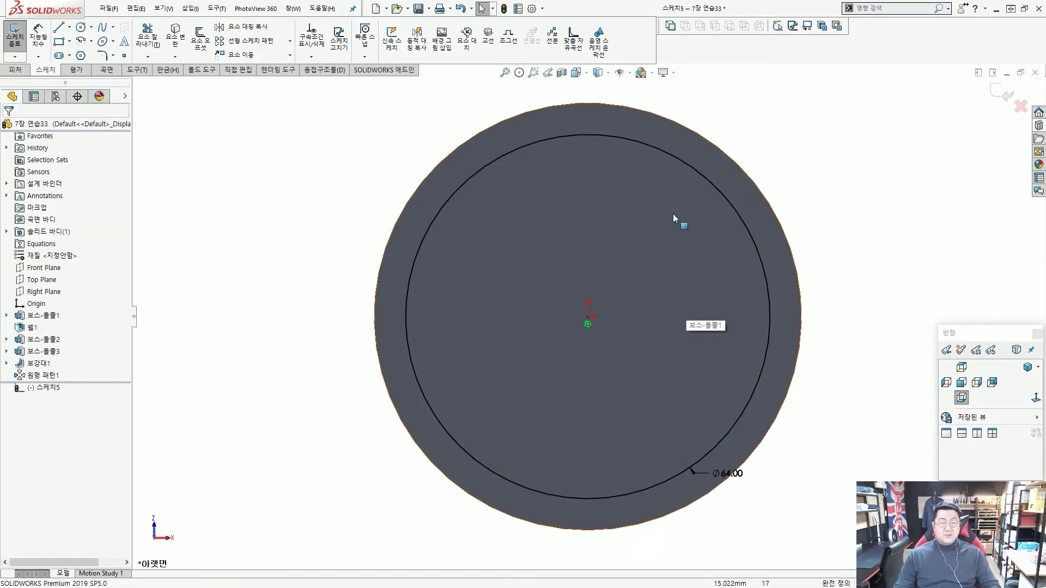
# - Convert the Ø64 circle to construction geometry
pyautogui.click(665, 155)
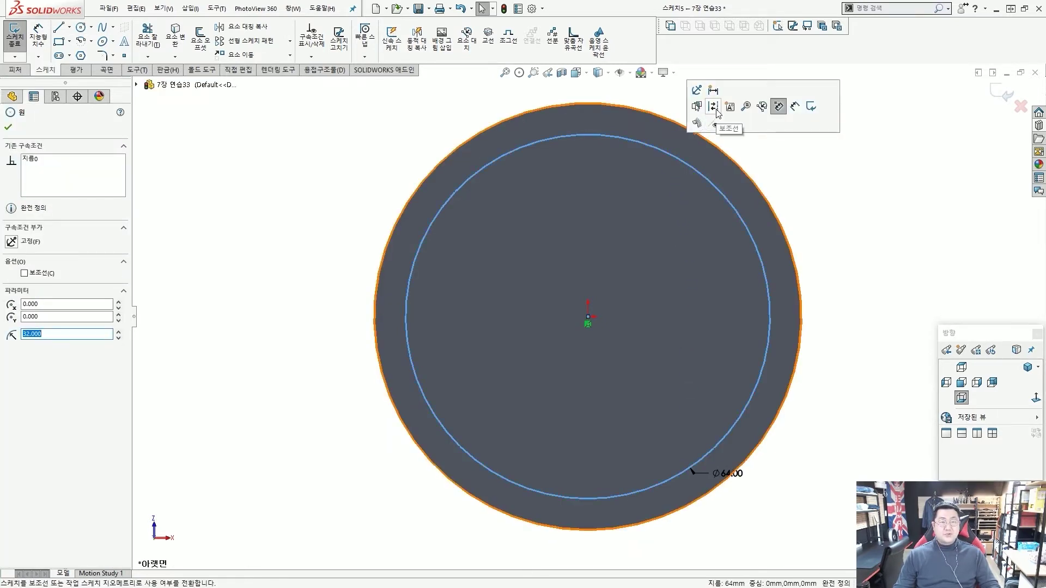
pyautogui.click(713, 107)
pyautogui.click(832, 187)
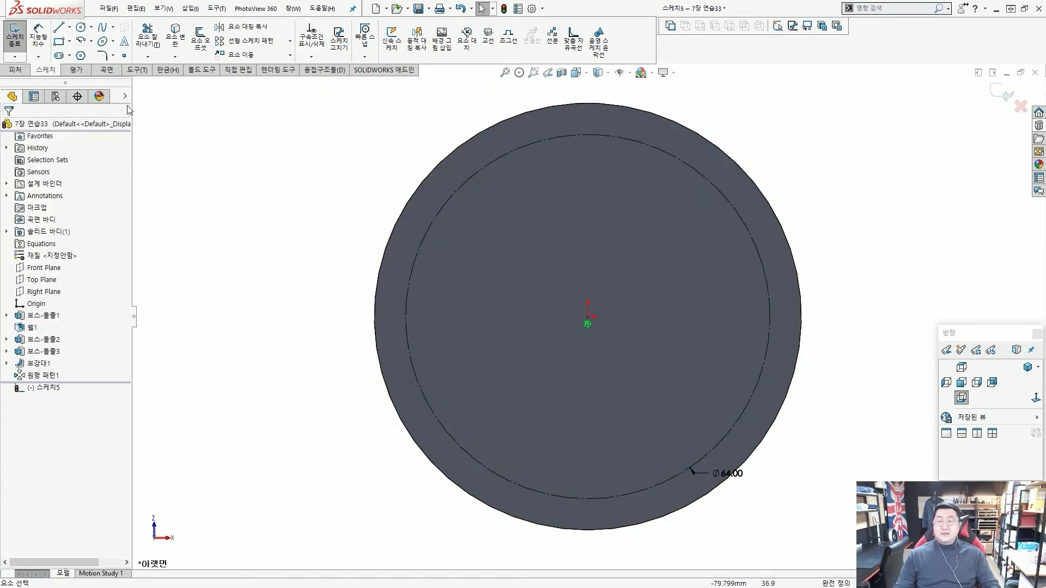
pyautogui.click(58, 56)
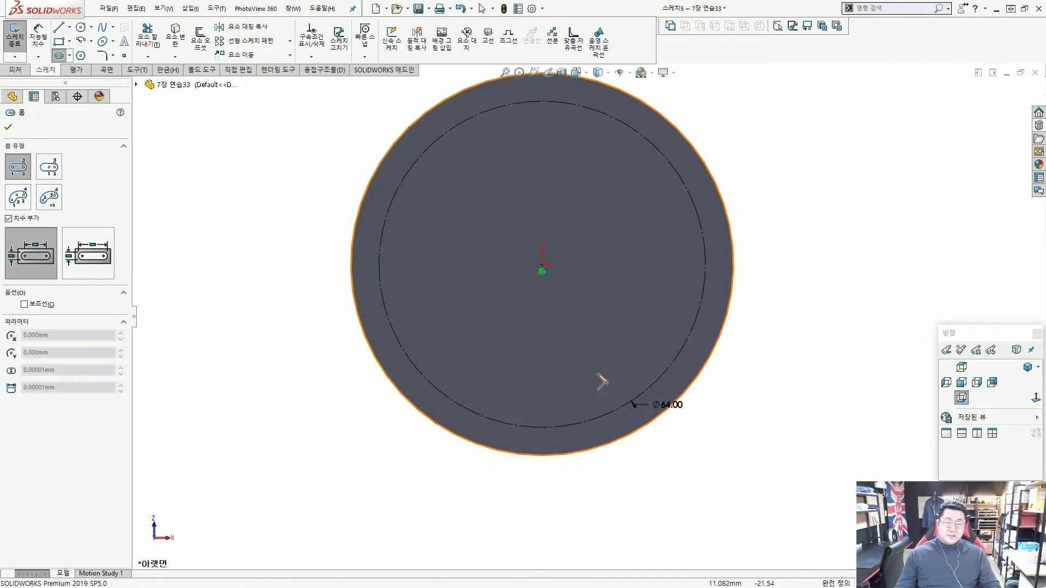
# - Draw a vertical straight slot below the origin, 15 mm long and 1.5 mm wide
pyautogui.scroll(-2, 597, 374)
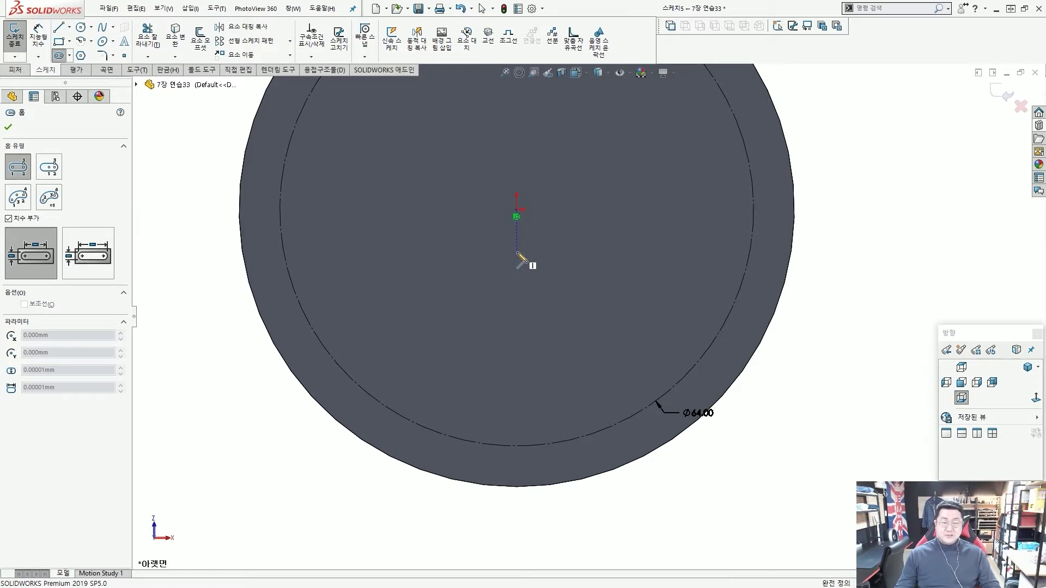
pyautogui.click(516, 253)
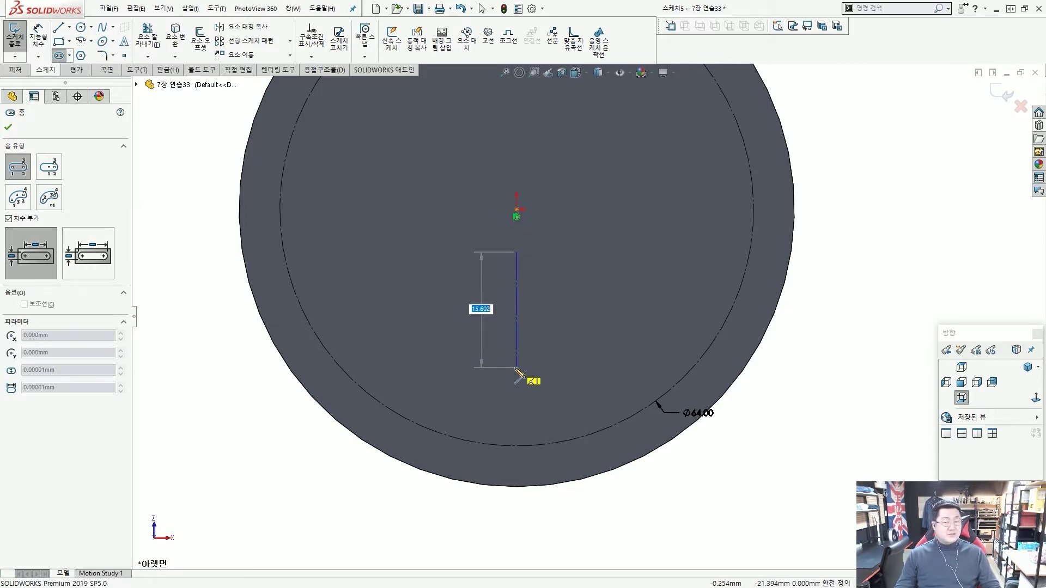
pyautogui.write('15')
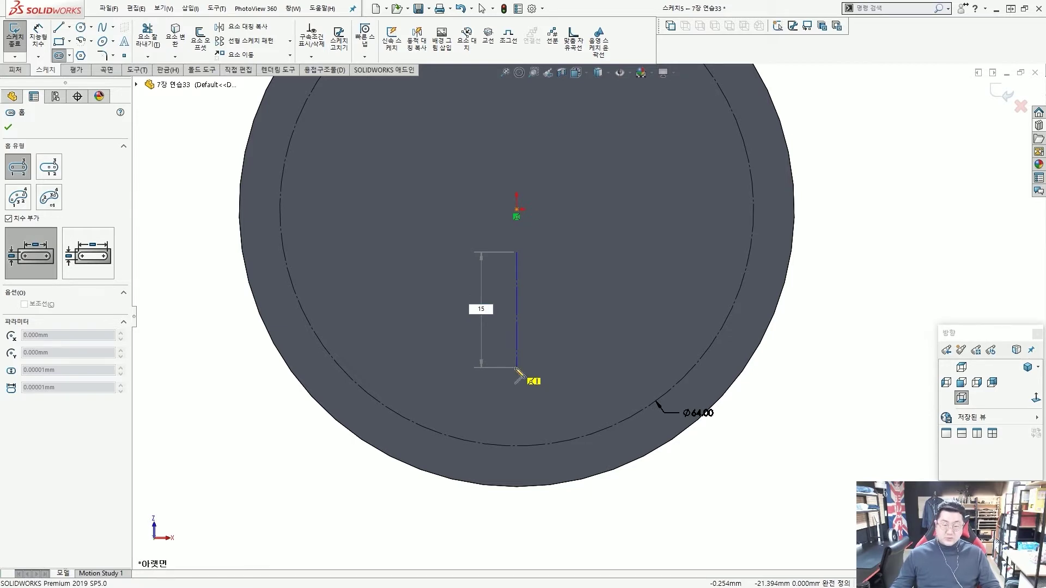
pyautogui.press('Return')
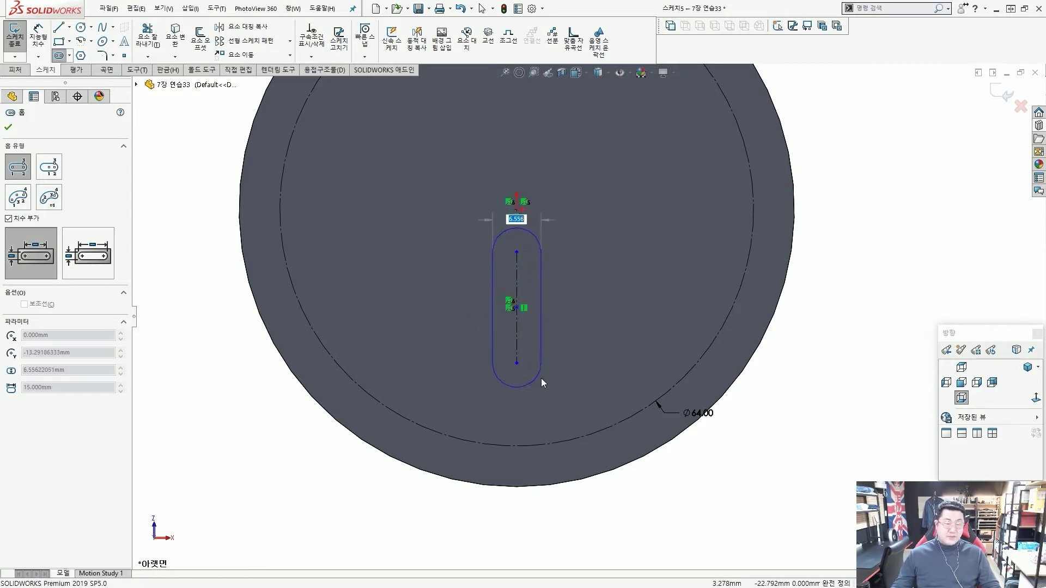
pyautogui.write('1.5')
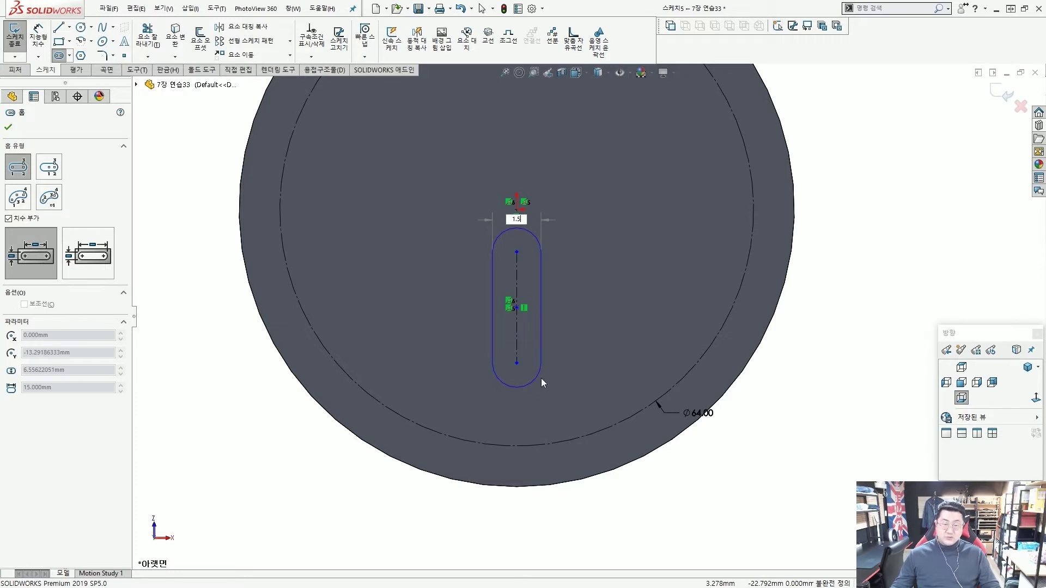
pyautogui.press('Return')
pyautogui.scroll(-2, 541, 328)
pyautogui.press('Escape')
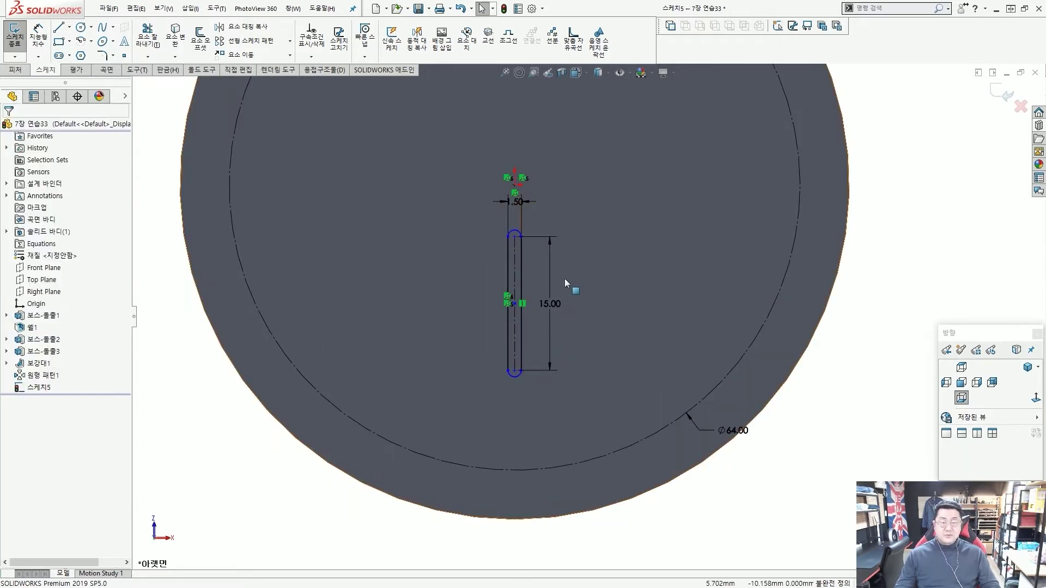
# - Drag the slot down so its lower end snaps onto the Ø64 construction circle
pyautogui.scroll(1, 533, 360)
pyautogui.scroll(-1, 531, 364)
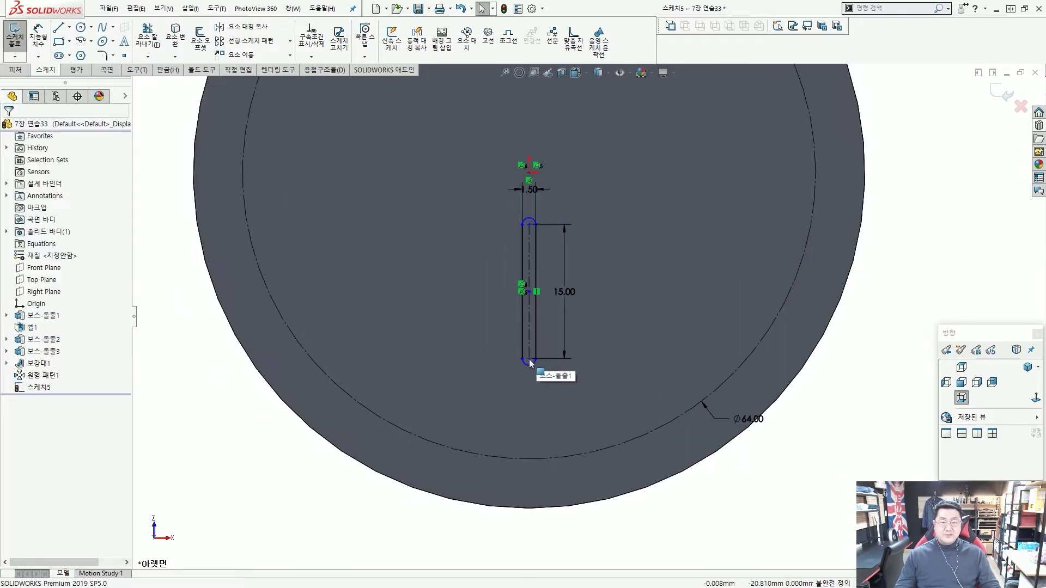
pyautogui.moveTo(529, 359); pyautogui.dragTo(529, 393)
pyautogui.press('Escape')
pyautogui.scroll(-3, 537, 431)
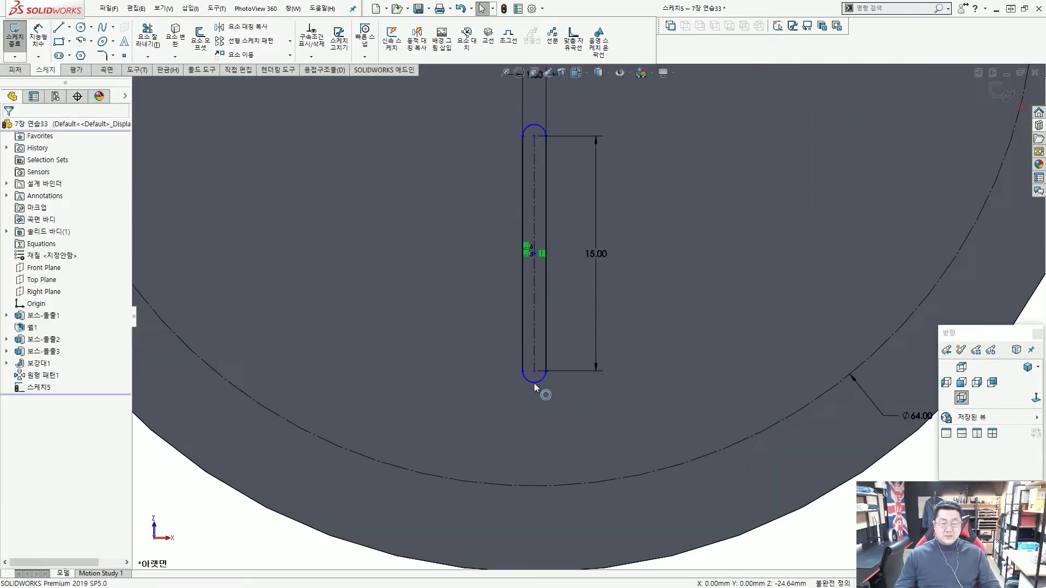
pyautogui.scroll(3, 533, 383)
pyautogui.scroll(-2, 550, 402)
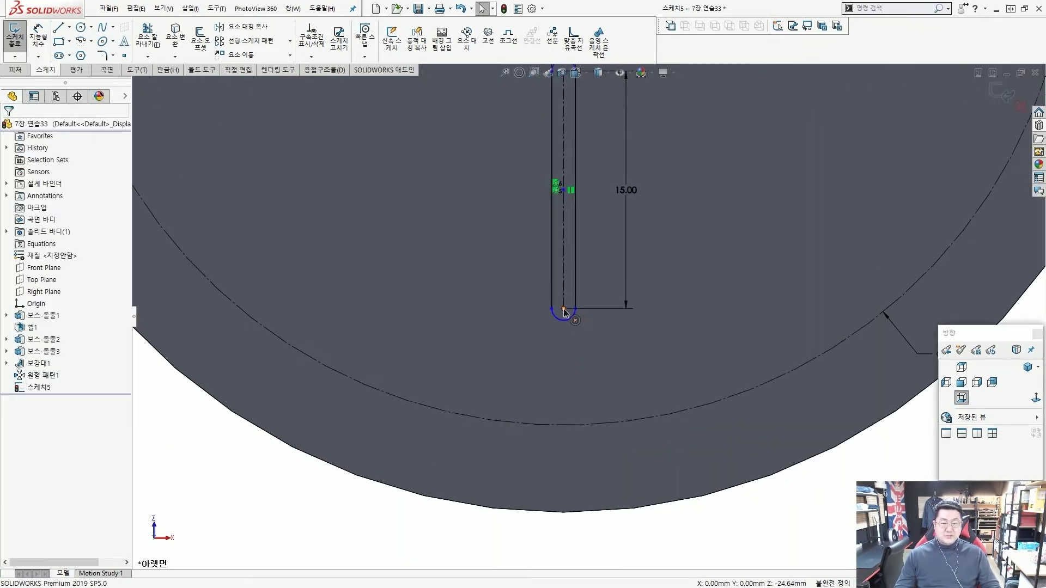
pyautogui.moveTo(564, 308); pyautogui.dragTo(565, 426)
pyautogui.scroll(5, 565, 419)
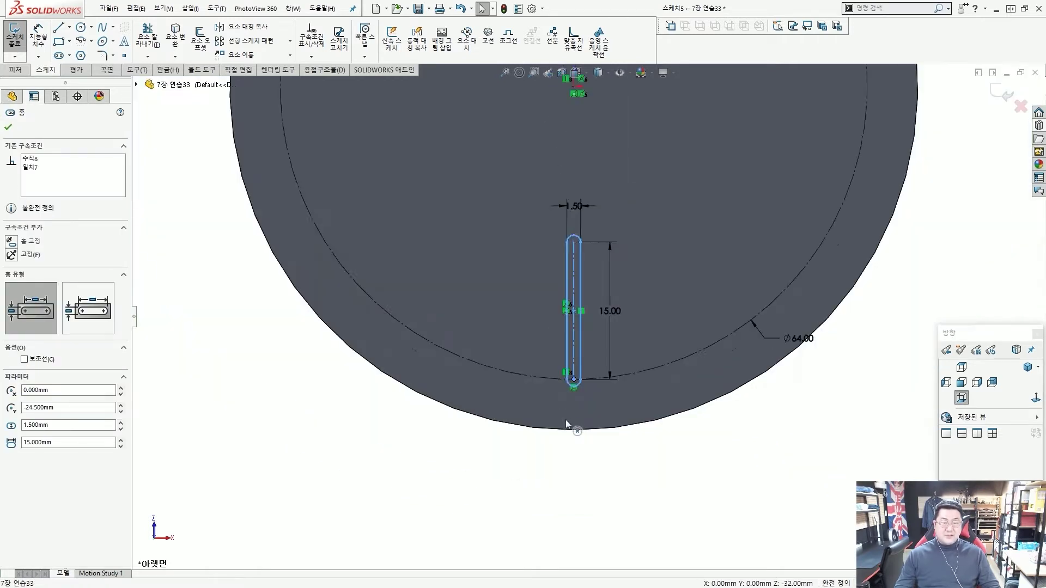
pyautogui.click(622, 403)
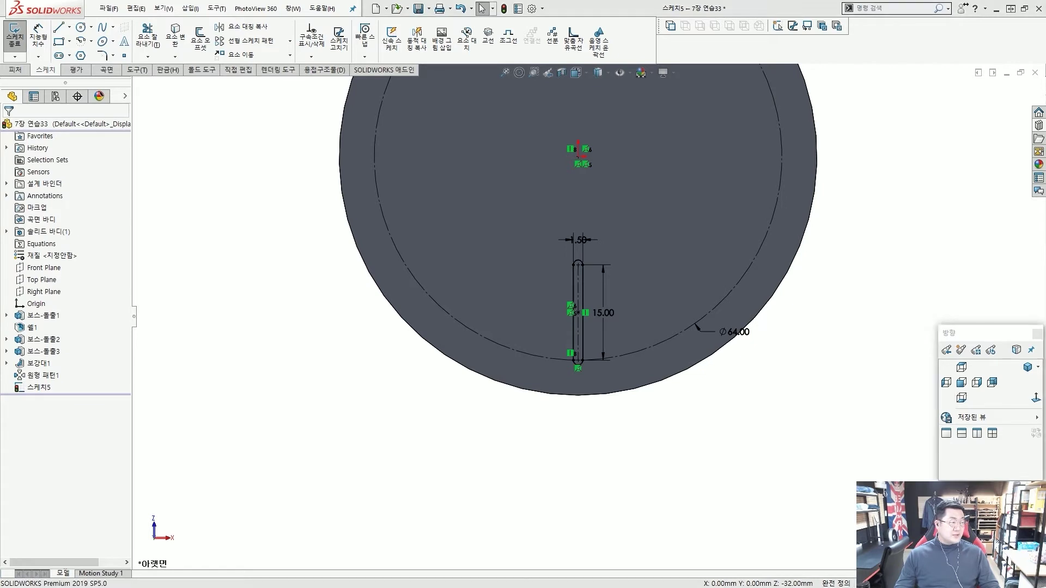
pyautogui.scroll(-1, 759, 319)
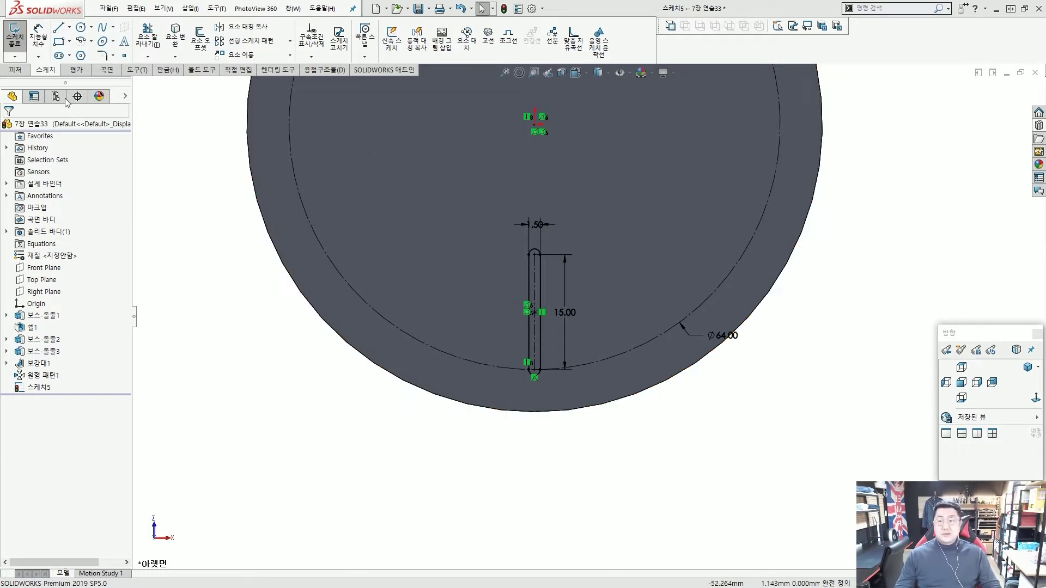
pyautogui.click(22, 69)
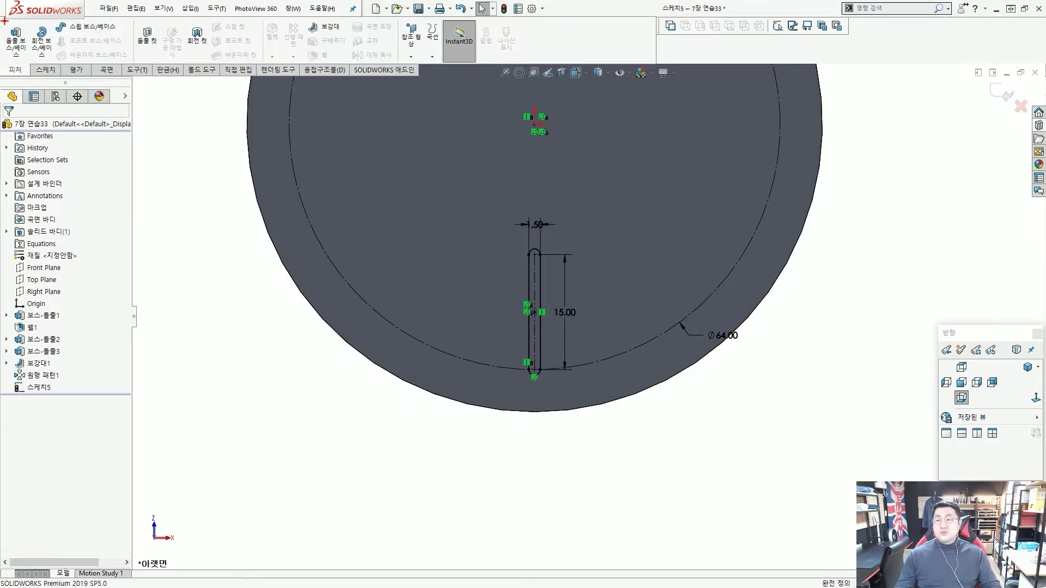
pyautogui.keyDown('ctrl'); pyautogui.moveTo(4, 21); pyautogui.dragTo(73, 112); pyautogui.keyUp('ctrl')
pyautogui.press('Escape')
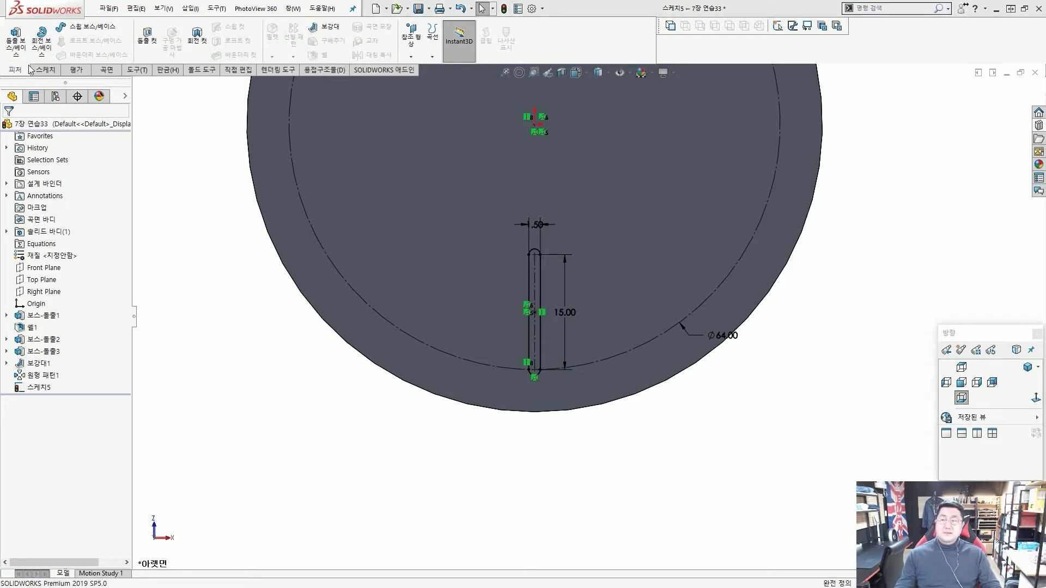
pyautogui.click(16, 37)
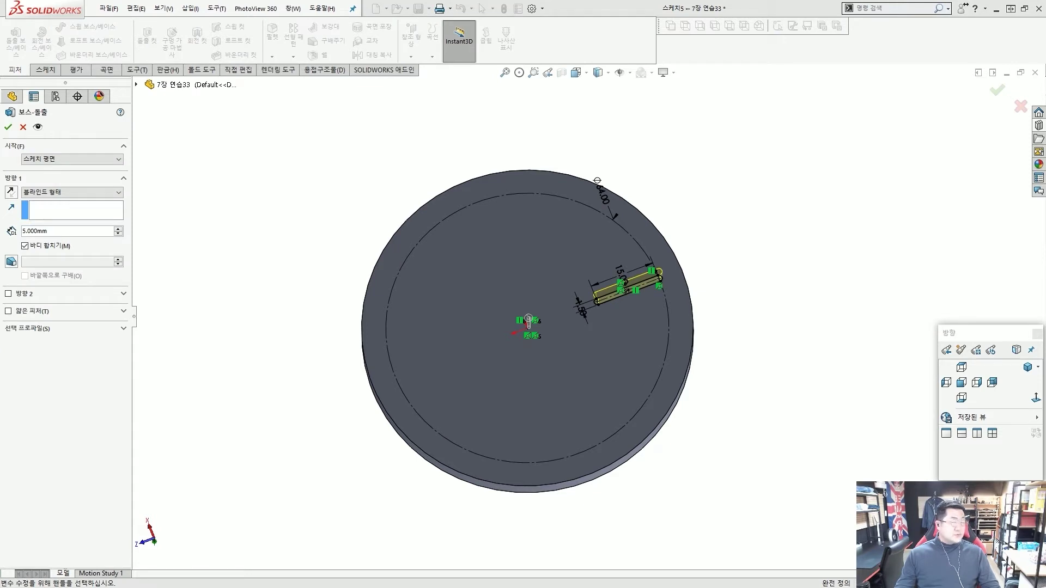
pyautogui.click(84, 231)
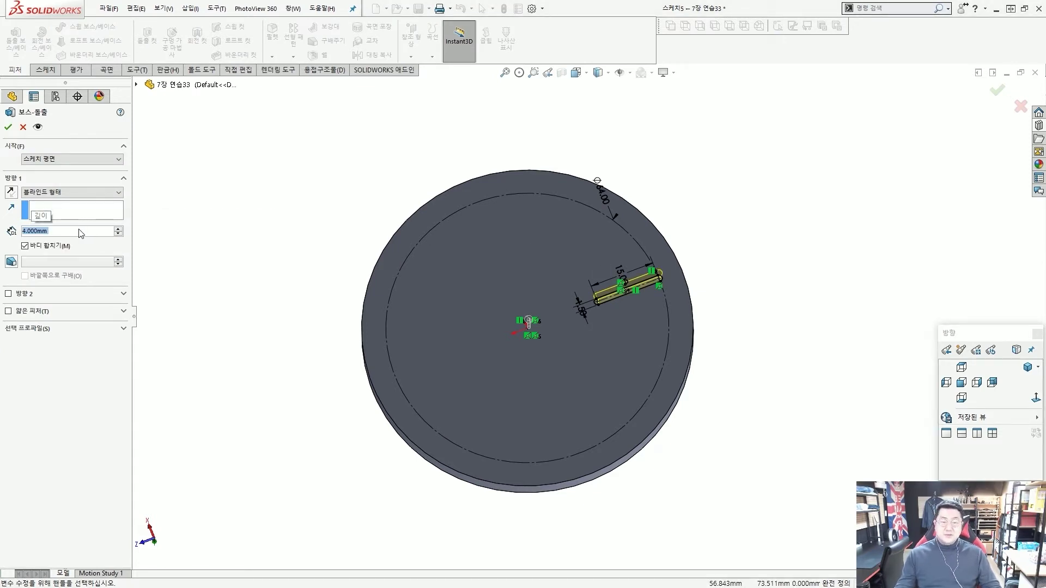
pyautogui.press('Return')
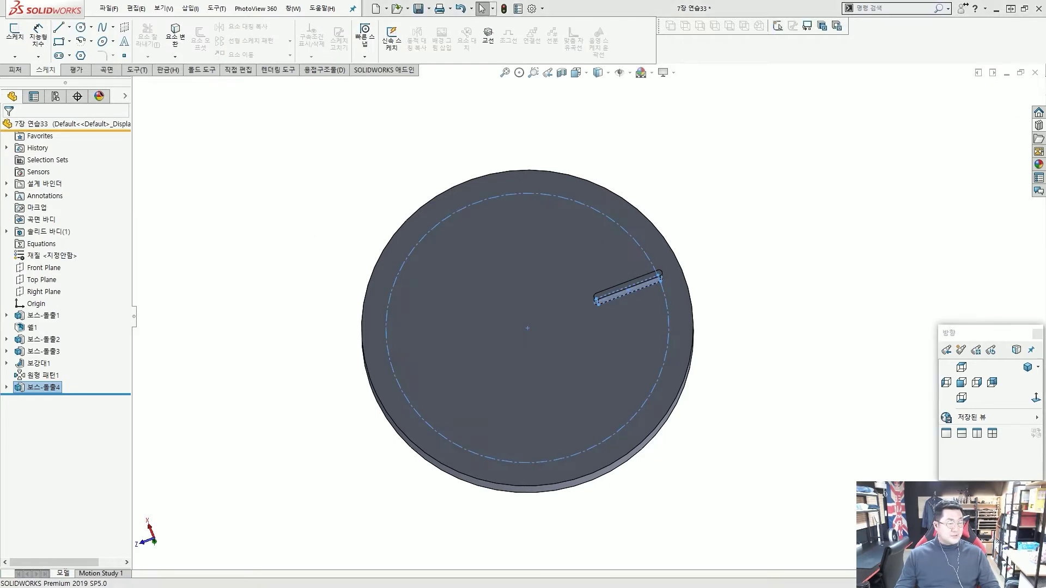
pyautogui.click(200, 200)
pyautogui.click(45, 269)
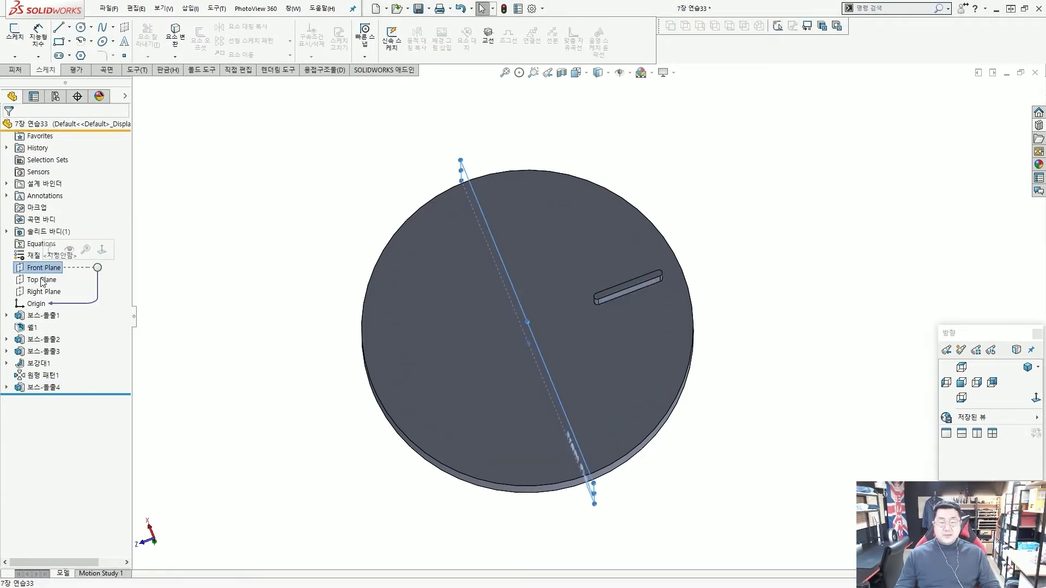
pyautogui.click(310, 213)
pyautogui.click(45, 272)
pyautogui.click(45, 279)
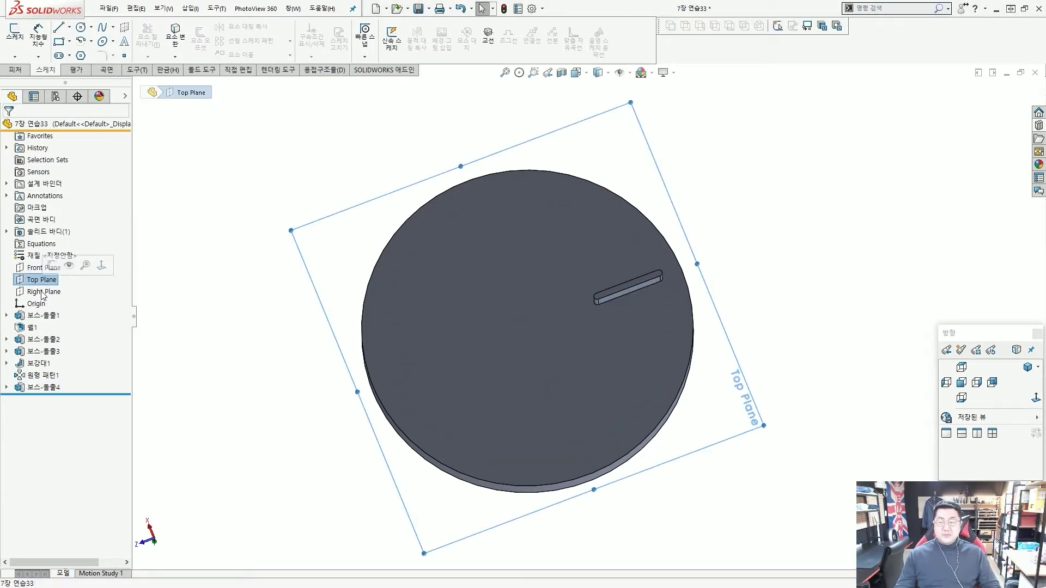
pyautogui.click(180, 254)
pyautogui.click(46, 267)
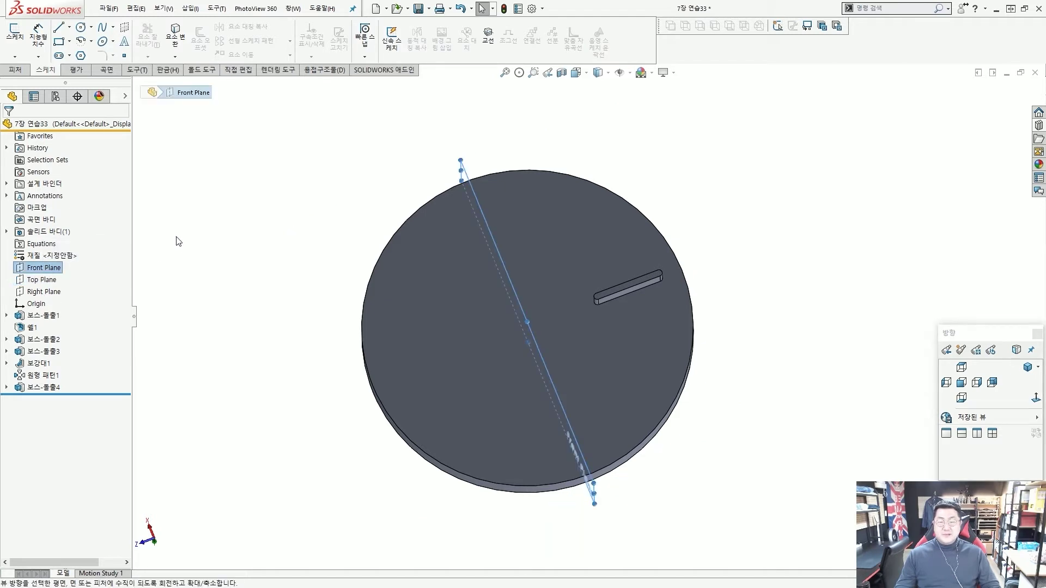
pyautogui.click(177, 237)
pyautogui.click(45, 267)
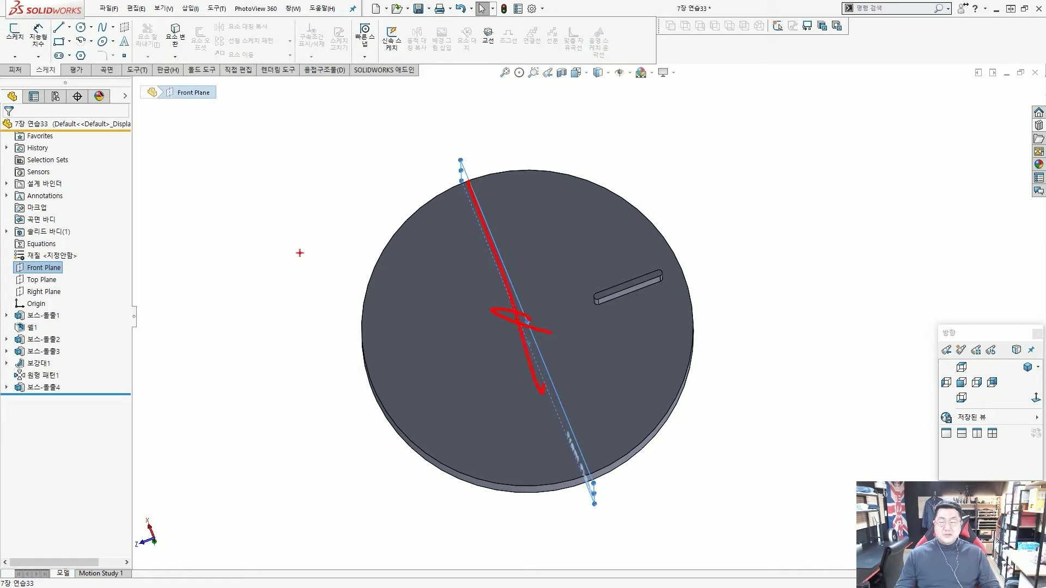
pyautogui.press('Escape')
pyautogui.click(190, 231)
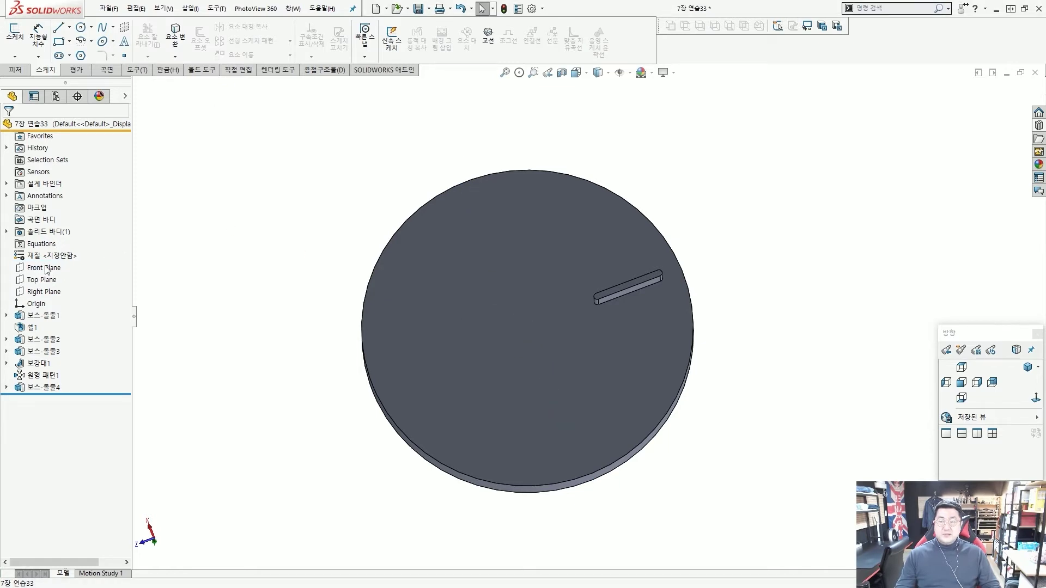
# - Mirror the slot feature about the Front Plane, creating a second bar opposite it
pyautogui.click(45, 268)
pyautogui.click(17, 70)
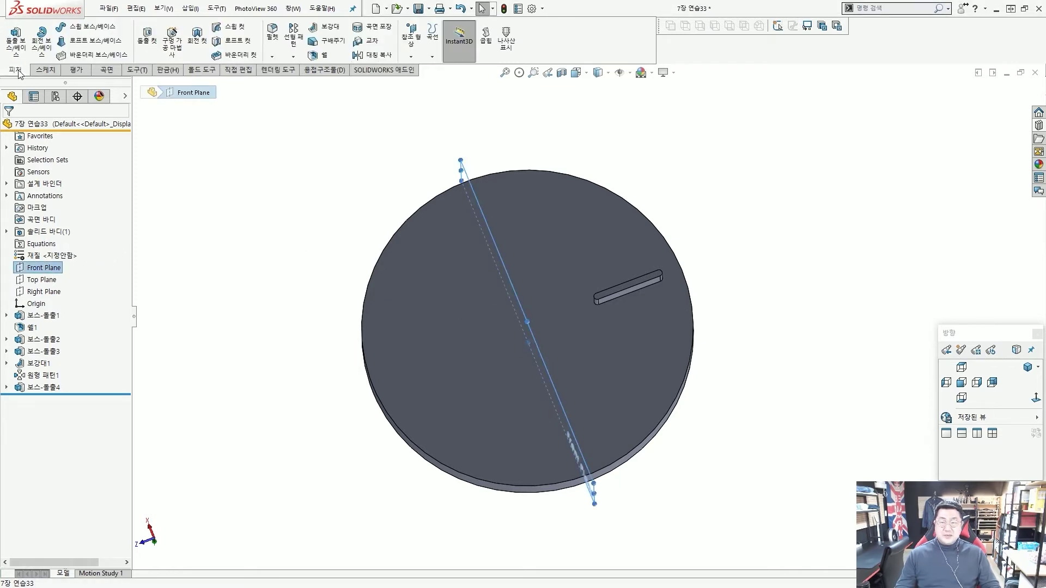
pyautogui.click(293, 56)
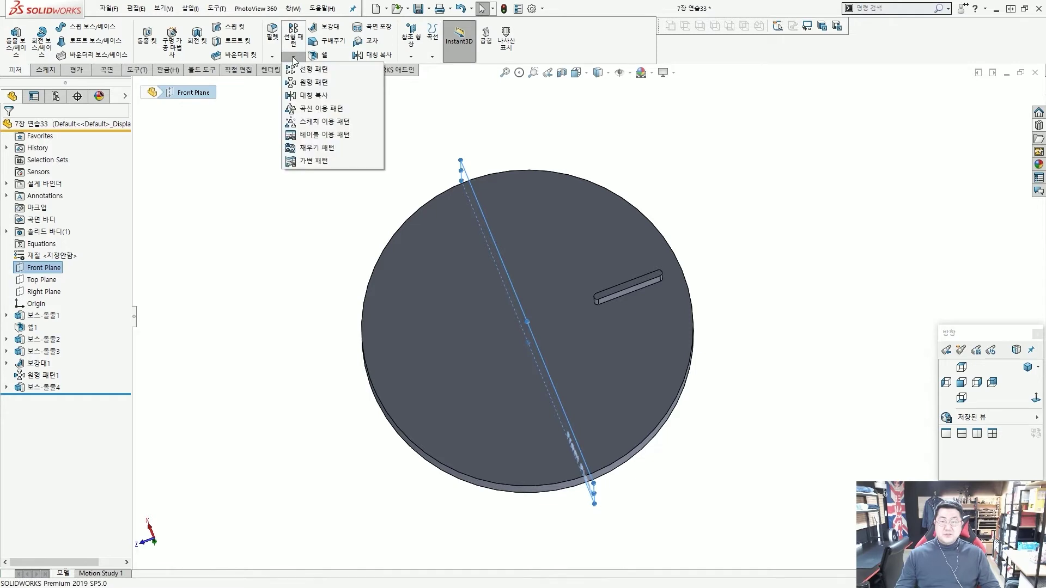
pyautogui.click(303, 96)
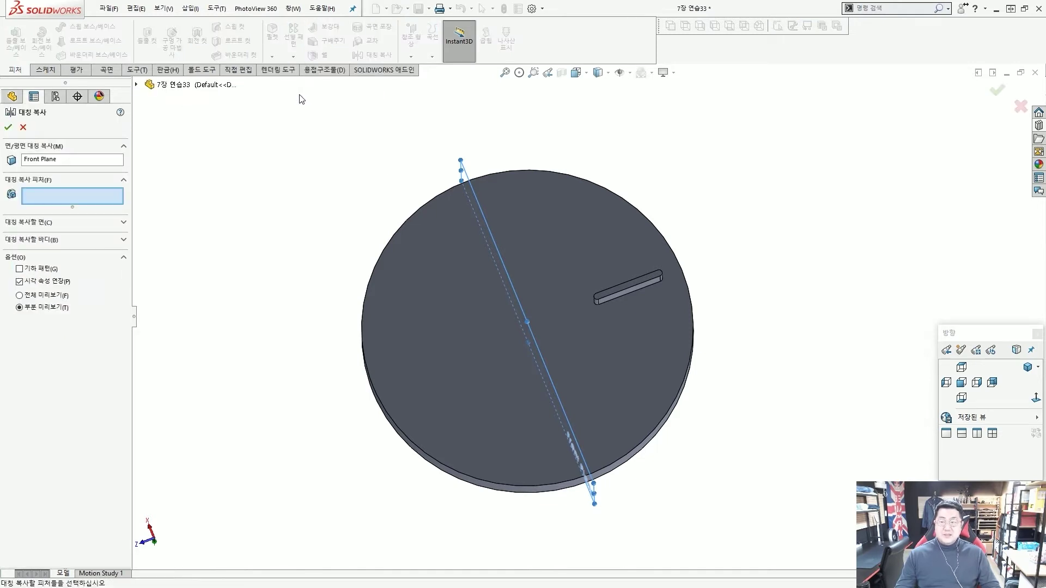
pyautogui.scroll(-5, 638, 286)
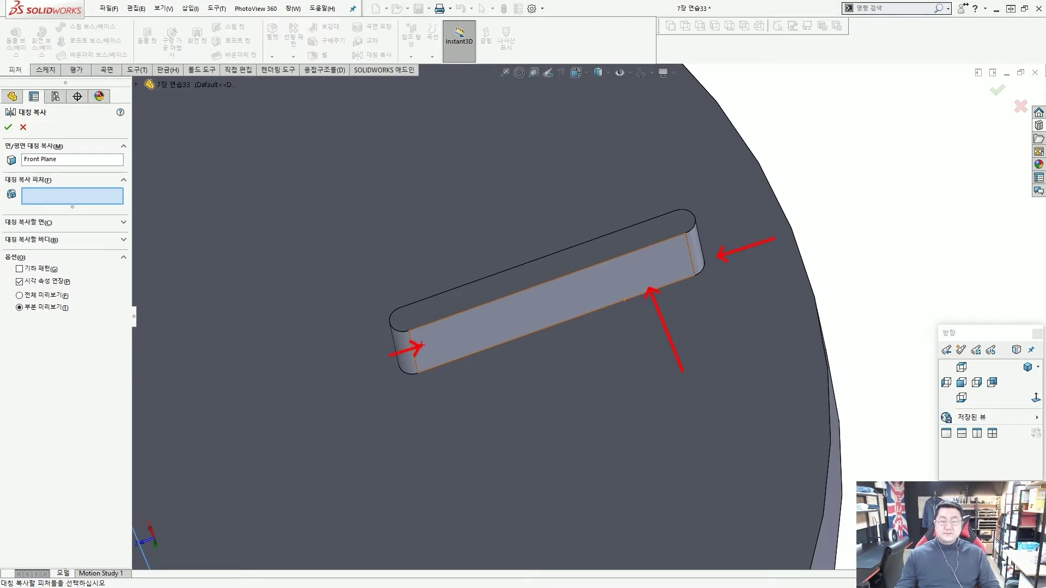
pyautogui.click(511, 317)
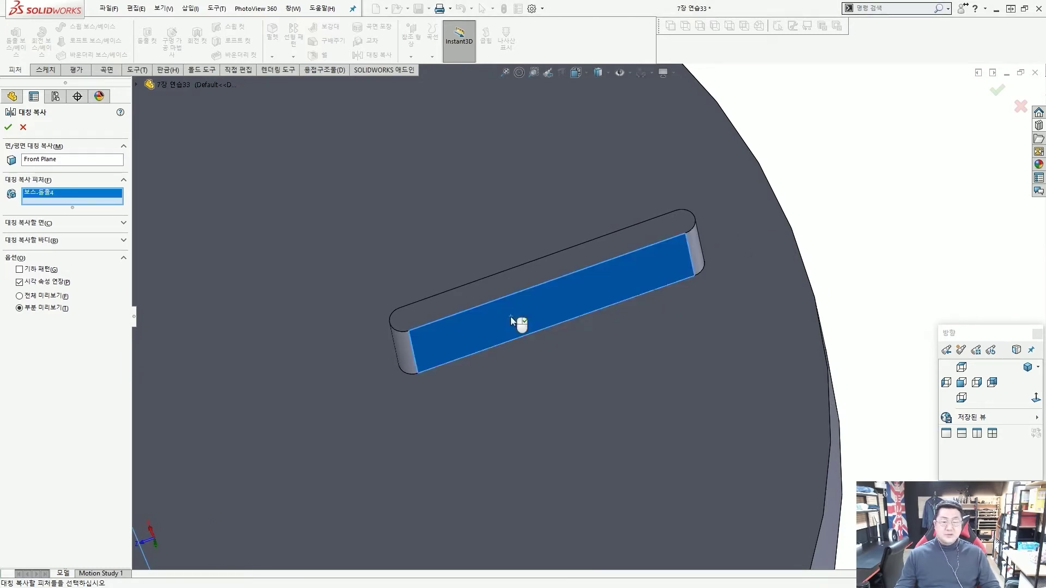
pyautogui.rightClick(511, 317)
pyautogui.scroll(7, 510, 317)
pyautogui.moveTo(473, 328); pyautogui.dragTo(497, 367, button='middle')
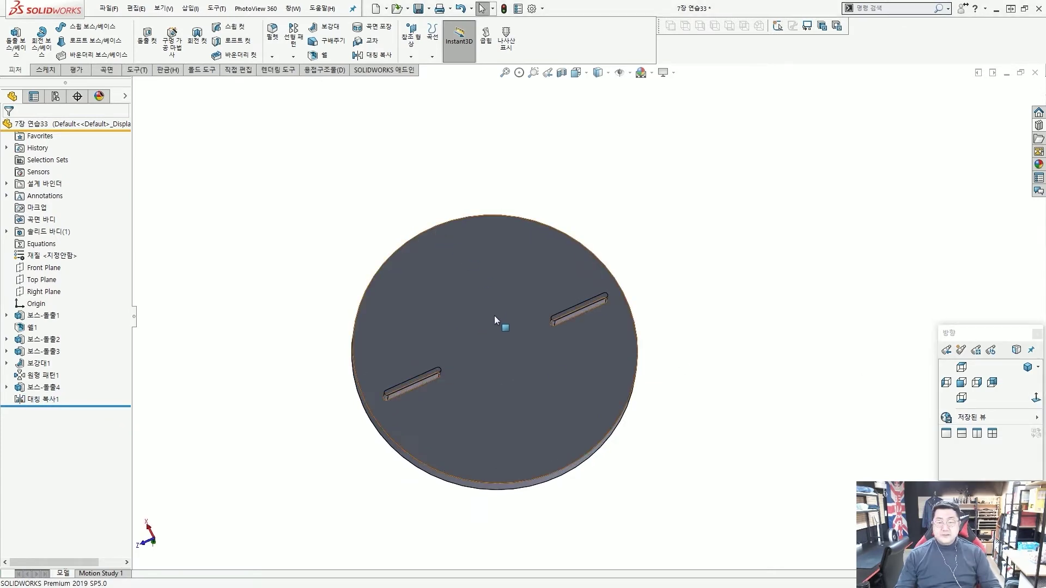
# - Start a new sketch on the disc's top face
pyautogui.scroll(1, 479, 267)
pyautogui.click(479, 267)
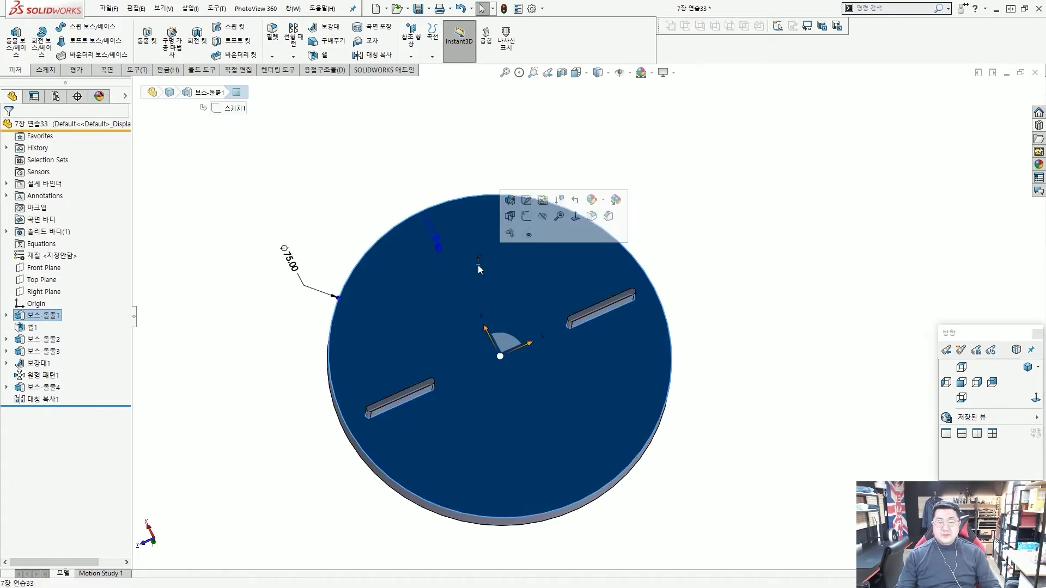
pyautogui.click(526, 217)
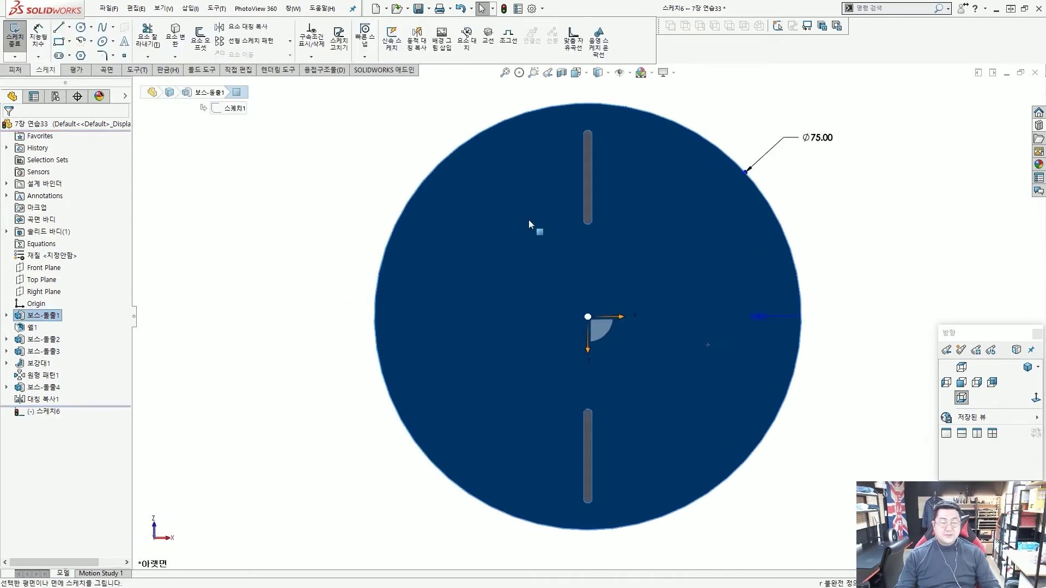
# - Draw a centre rectangle at the origin, 6 high and 82 wide
pyautogui.click(59, 42)
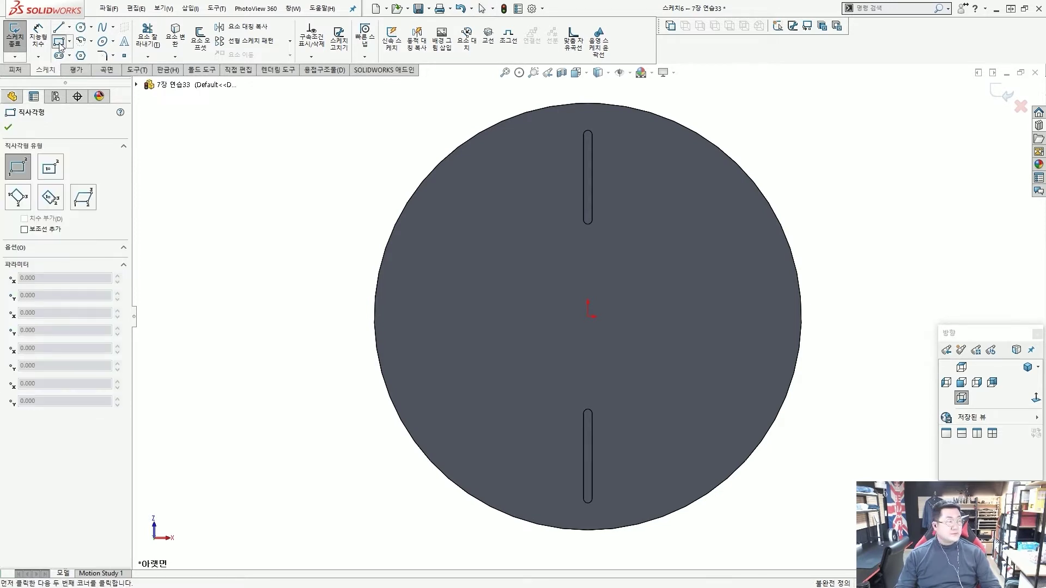
pyautogui.click(51, 170)
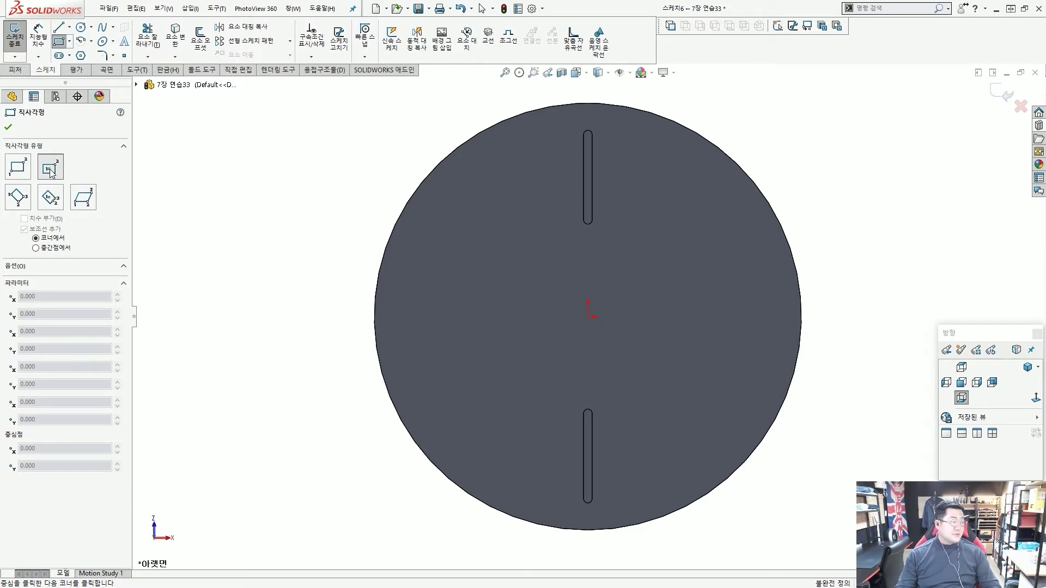
pyautogui.click(36, 248)
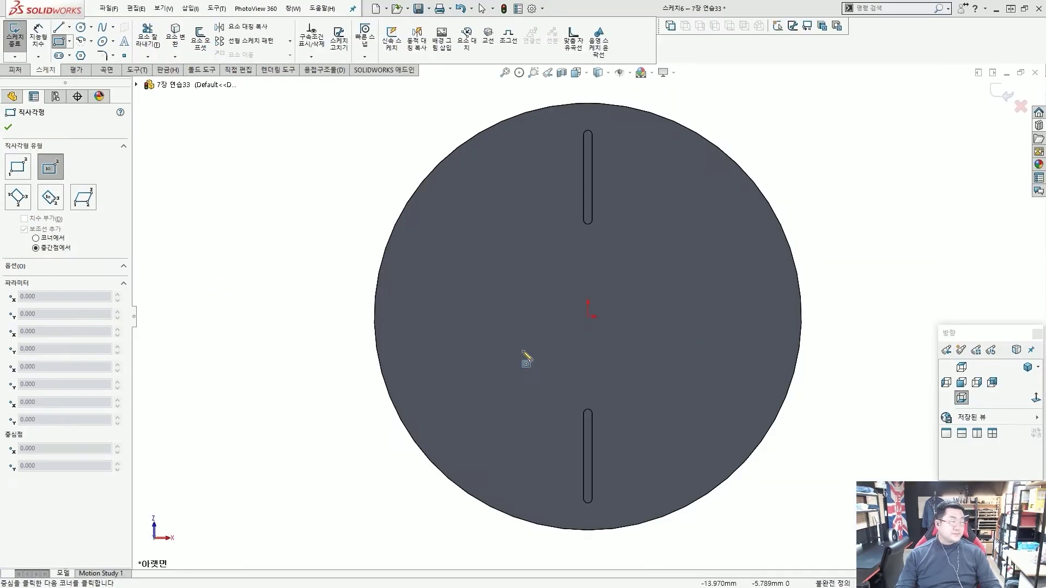
pyautogui.click(588, 317)
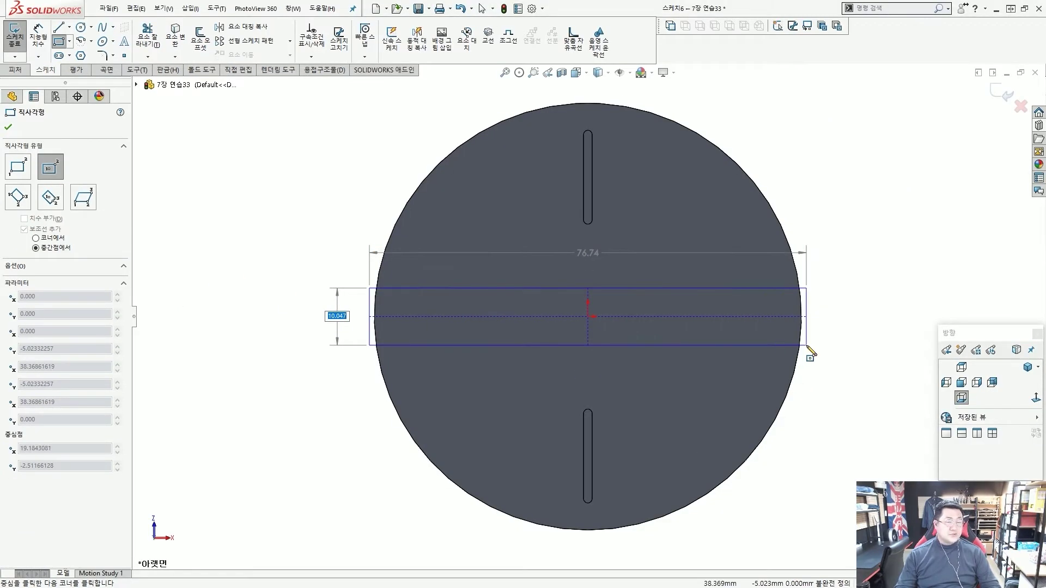
pyautogui.write('6')
pyautogui.press('Tab')
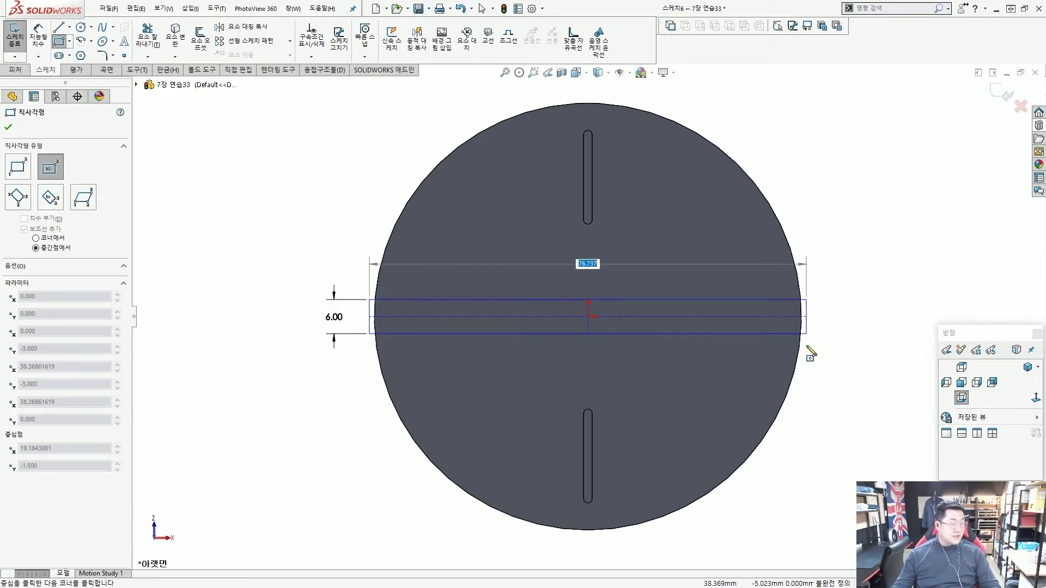
pyautogui.write('82')
pyautogui.press('Return')
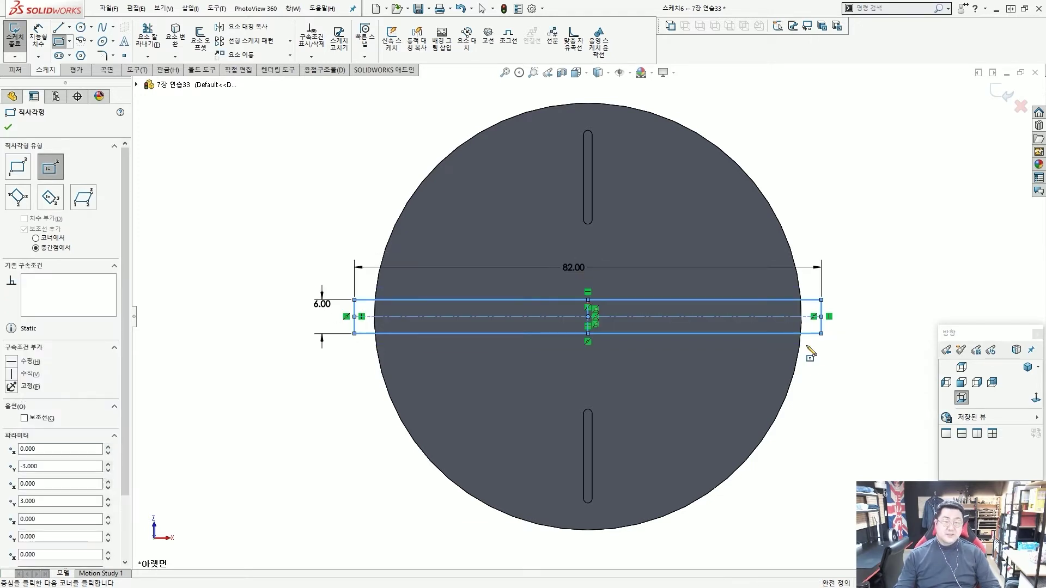
pyautogui.press('Escape')
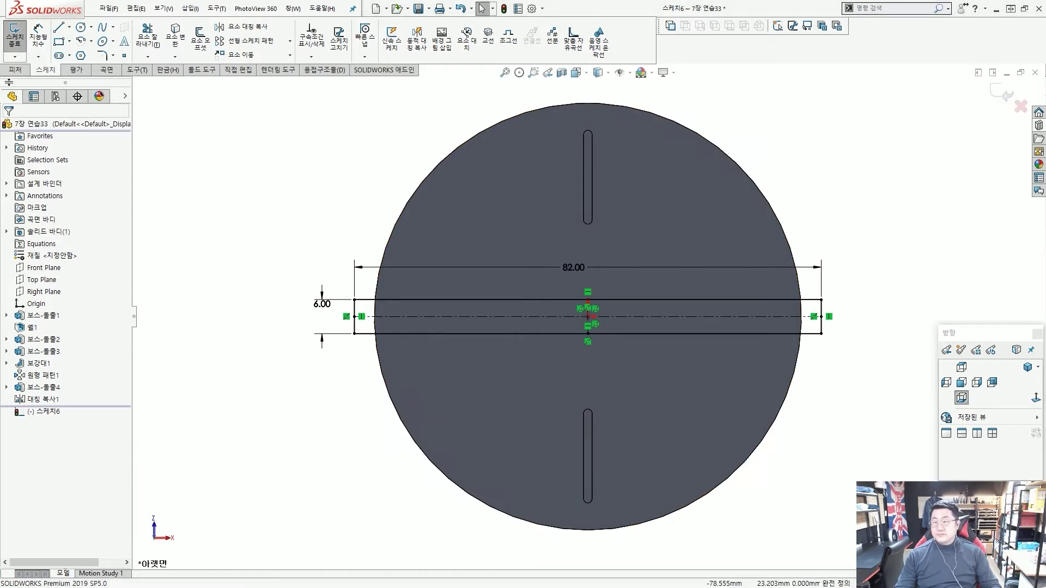
pyautogui.click(12, 70)
pyautogui.moveTo(2, 16); pyautogui.dragTo(58, 79)
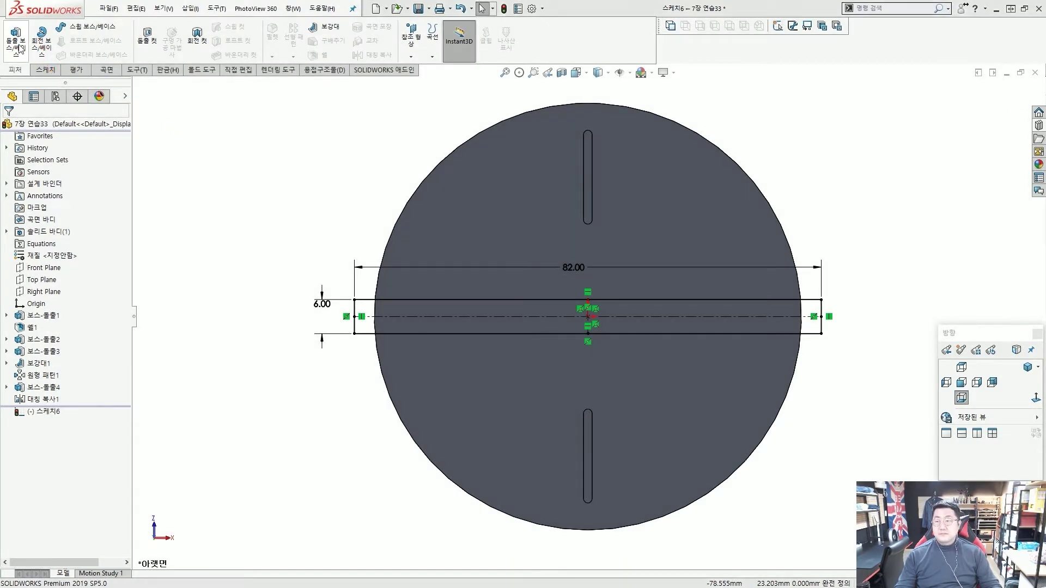
# - Extrude the 82 × 6 rectangle Up To Surface, ending at the slot's top face
pyautogui.click(15, 39)
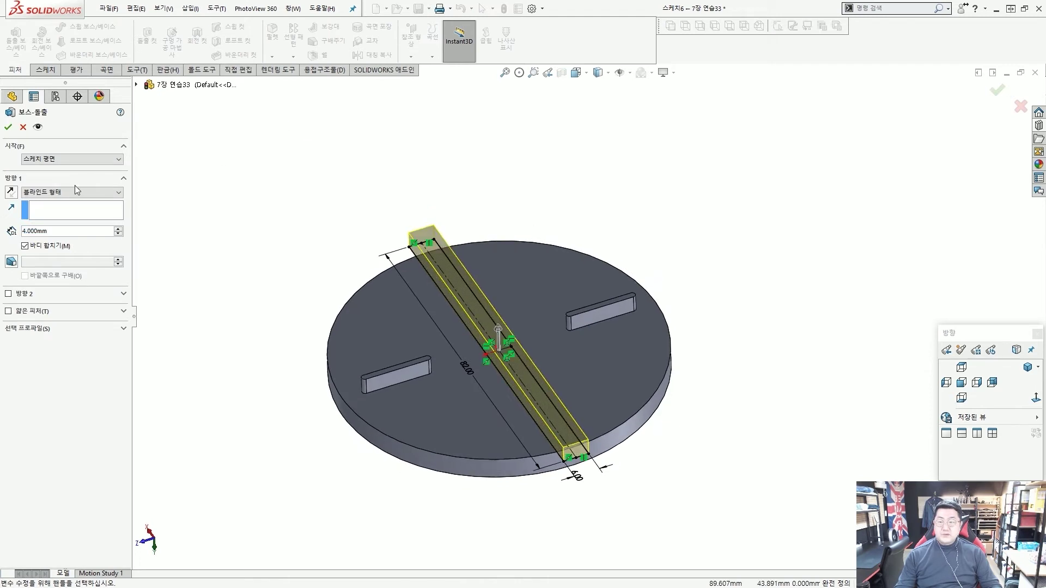
pyautogui.click(72, 192)
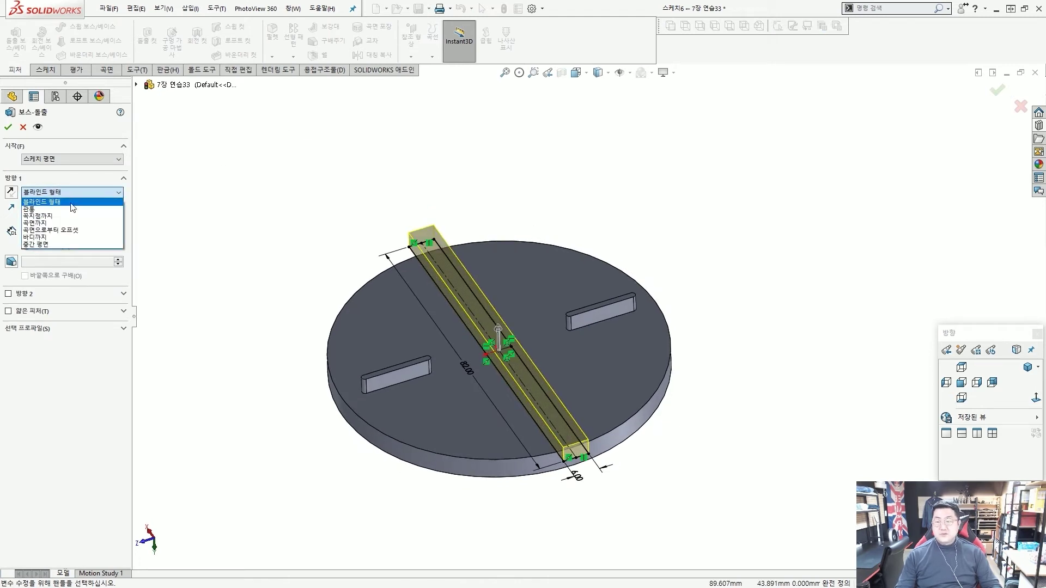
pyautogui.click(66, 223)
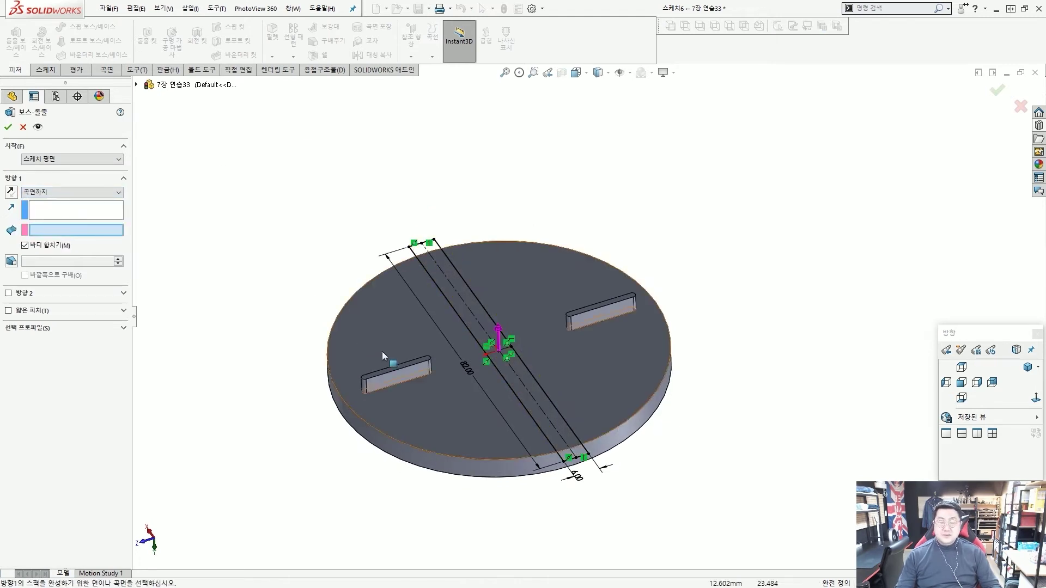
pyautogui.scroll(-8, 414, 350)
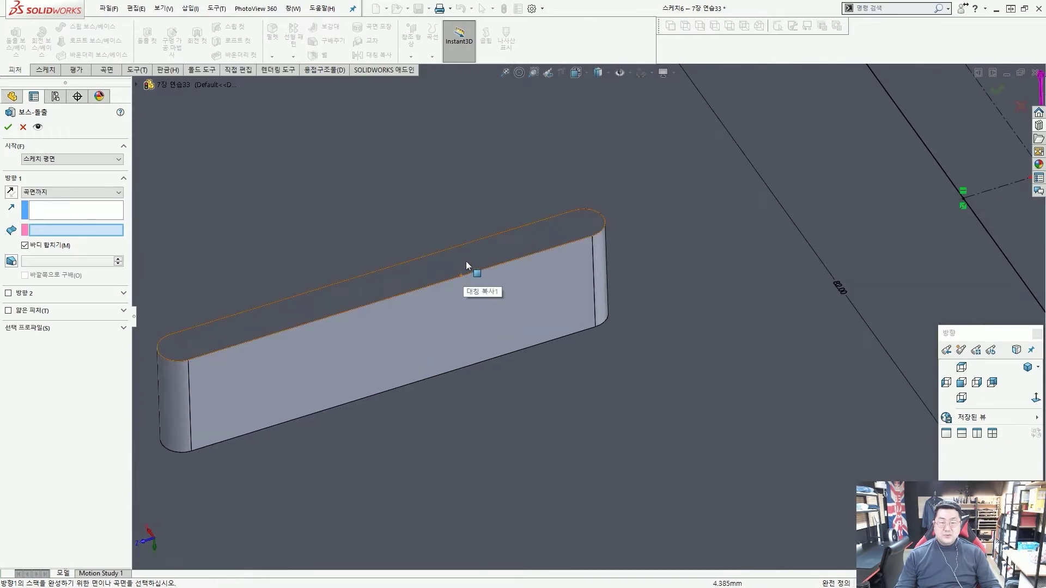
pyautogui.click(465, 260)
pyautogui.scroll(10, 465, 259)
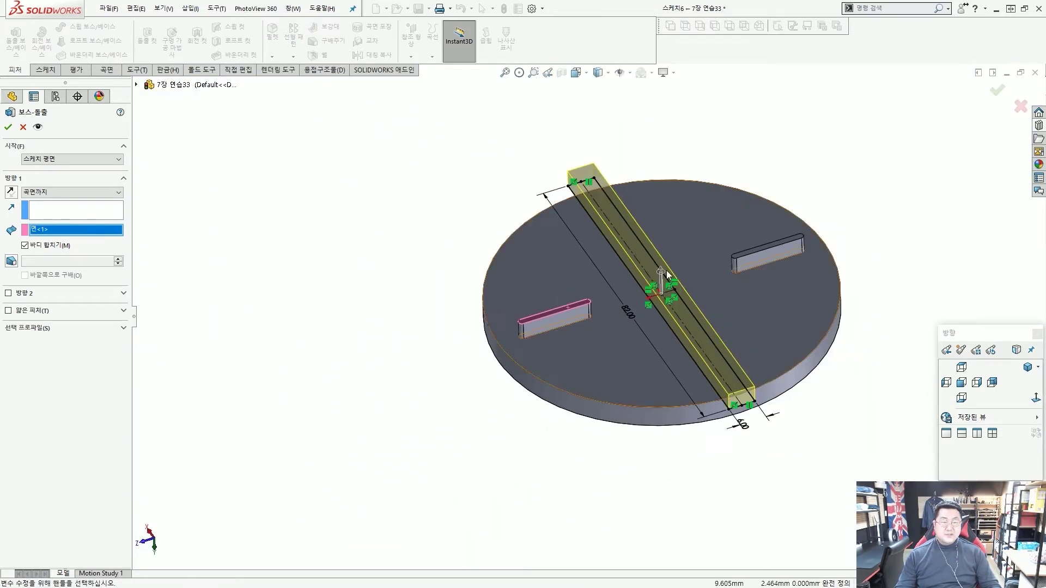
pyautogui.scroll(-2, 666, 270)
pyautogui.moveTo(581, 300); pyautogui.dragTo(396, 224, button='middle')
pyautogui.rightClick(396, 224)
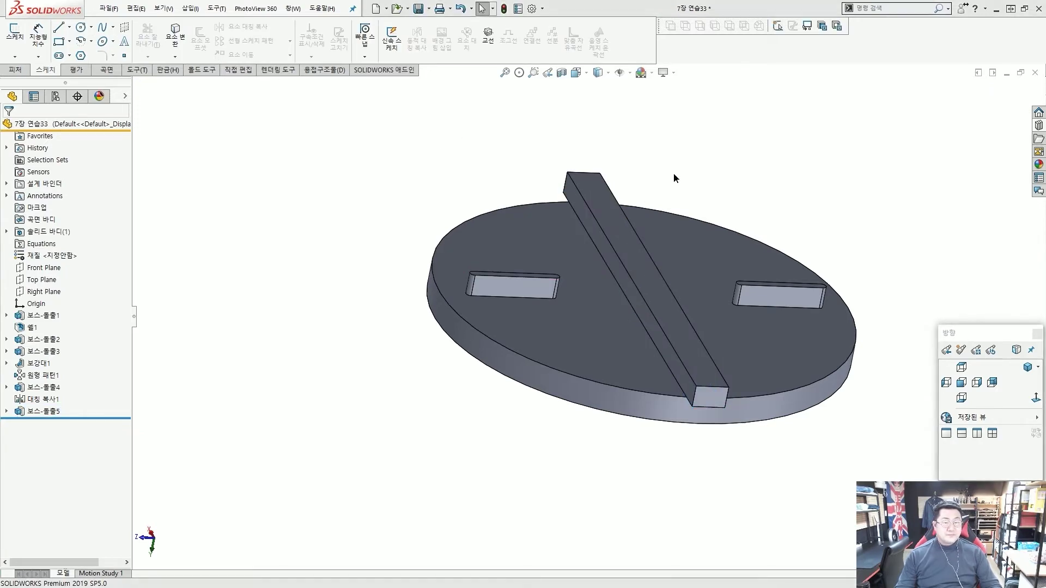
# - Flip the disc over and start a new sketch on the side tab's face
pyautogui.moveTo(674, 175); pyautogui.dragTo(714, 415, button='middle')
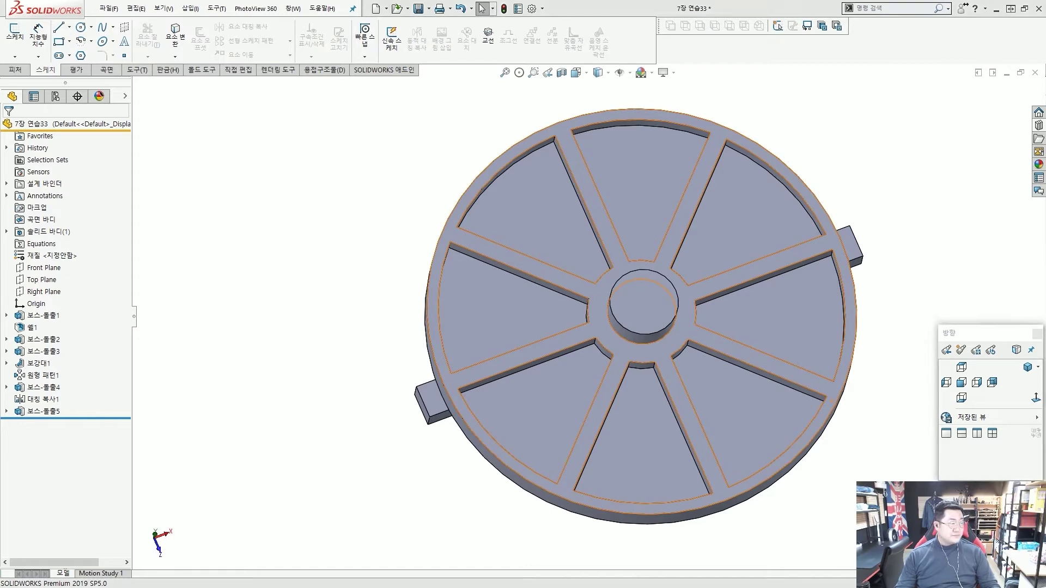
pyautogui.scroll(-3, 452, 430)
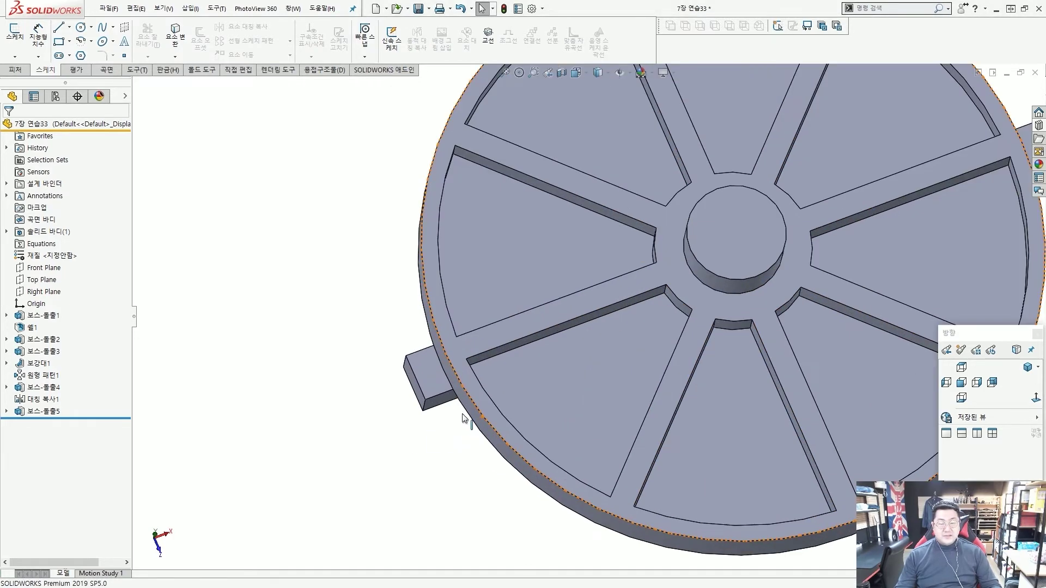
pyautogui.click(437, 374)
pyautogui.click(381, 343)
pyautogui.click(434, 375)
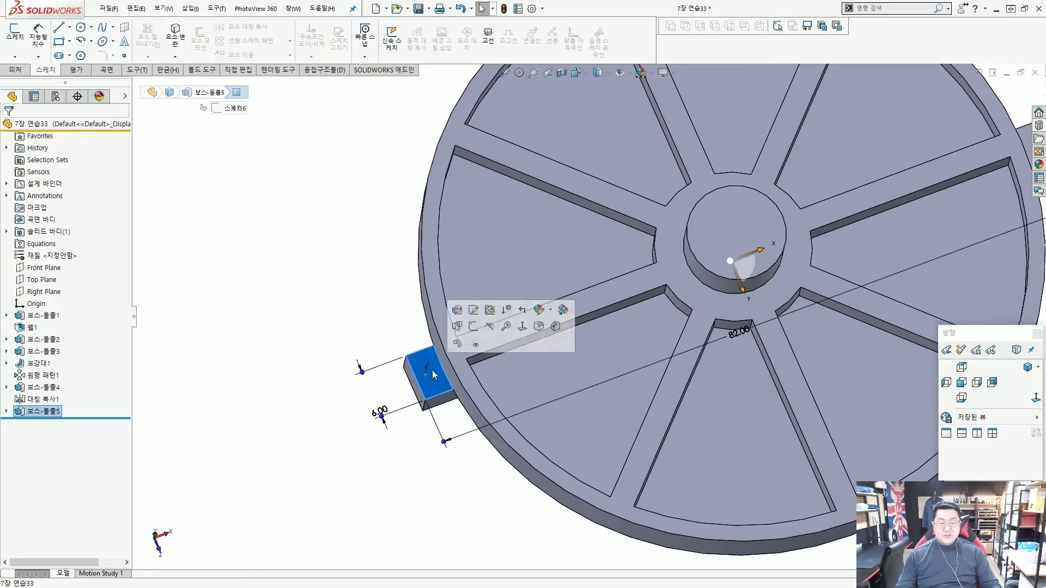
pyautogui.click(473, 326)
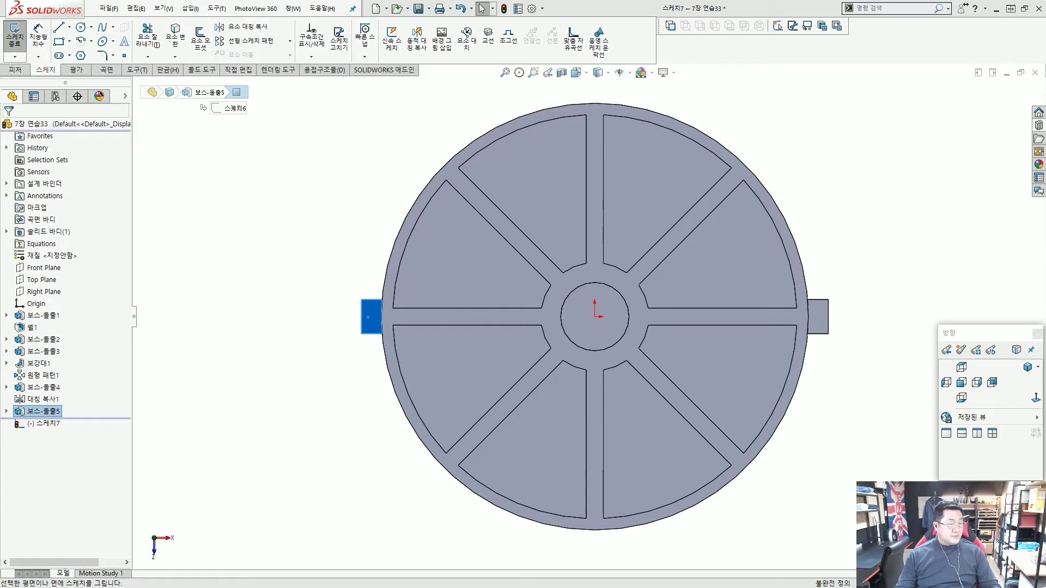
pyautogui.scroll(3, 724, 367)
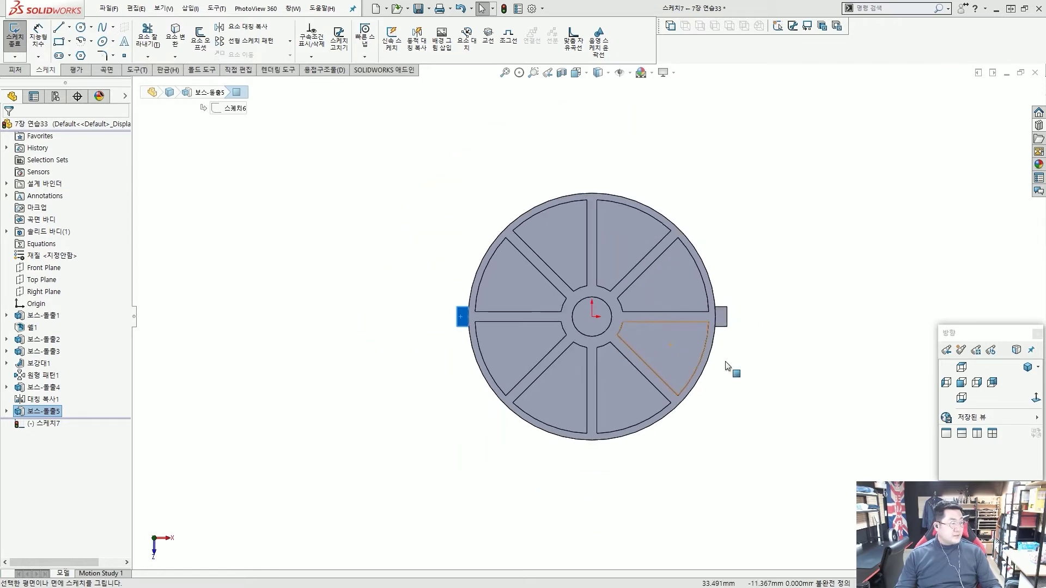
pyautogui.click(385, 317)
pyautogui.scroll(-2, 385, 316)
pyautogui.scroll(-8, 537, 305)
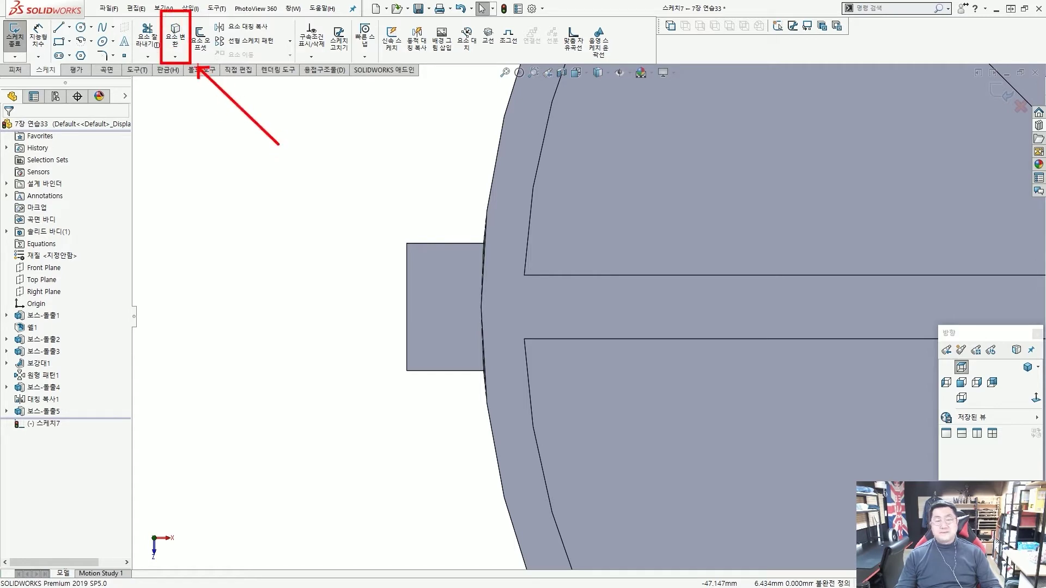
# - Convert the tab's end face outline into sketch edges with Convert Entities
pyautogui.click(176, 42)
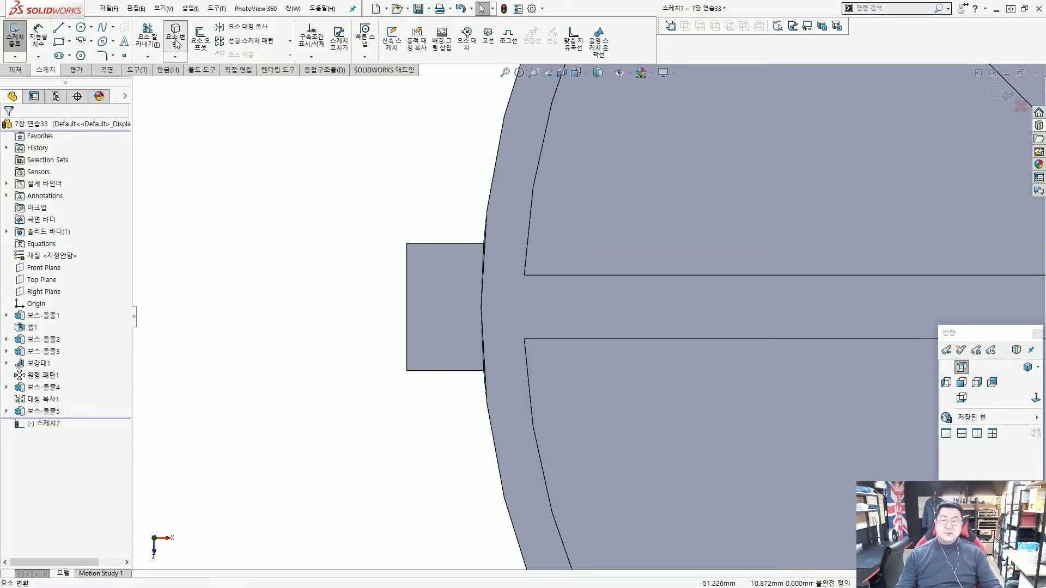
pyautogui.click(456, 276)
pyautogui.rightClick(456, 277)
pyautogui.moveTo(457, 277); pyautogui.dragTo(473, 298, button='middle')
pyautogui.hotkey('ctrl', '1')
pyautogui.moveTo(495, 210); pyautogui.dragTo(498, 401)
pyautogui.moveTo(494, 410)
pyautogui.mouseDown()
pyautogui.moveTo(380, 413)
pyautogui.moveTo(449, 254)
pyautogui.mouseUp()
pyautogui.press('Escape')
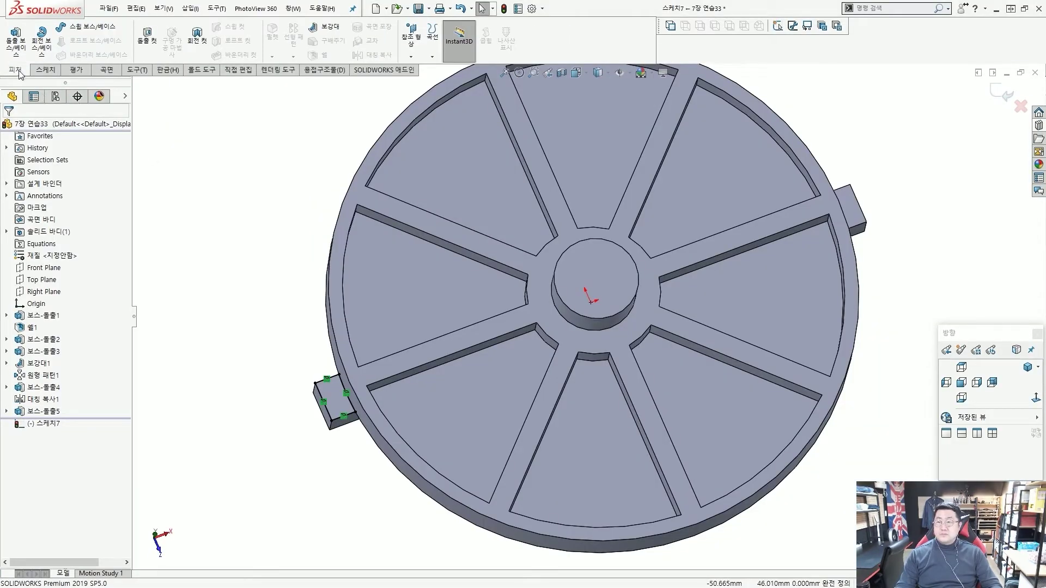
# - Extrude Sketch7's tab outline Up To Surface, stopping at the plate's top face
pyautogui.keyDown('ctrl'); pyautogui.moveTo(1, 21); pyautogui.dragTo(33, 62); pyautogui.keyUp('ctrl')
pyautogui.keyDown('ctrl'); pyautogui.keyDown('shift'); pyautogui.moveTo(95, 113); pyautogui.dragTo(30, 51); pyautogui.keyUp('shift'); pyautogui.keyUp('ctrl')
pyautogui.press('Escape')
pyautogui.click(15, 44)
pyautogui.click(16, 42)
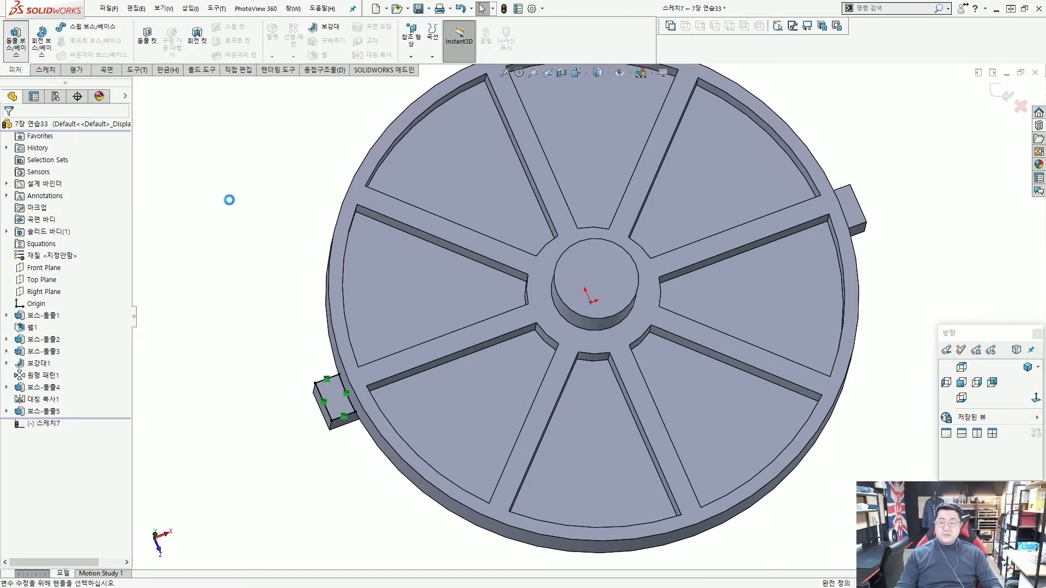
pyautogui.click(104, 192)
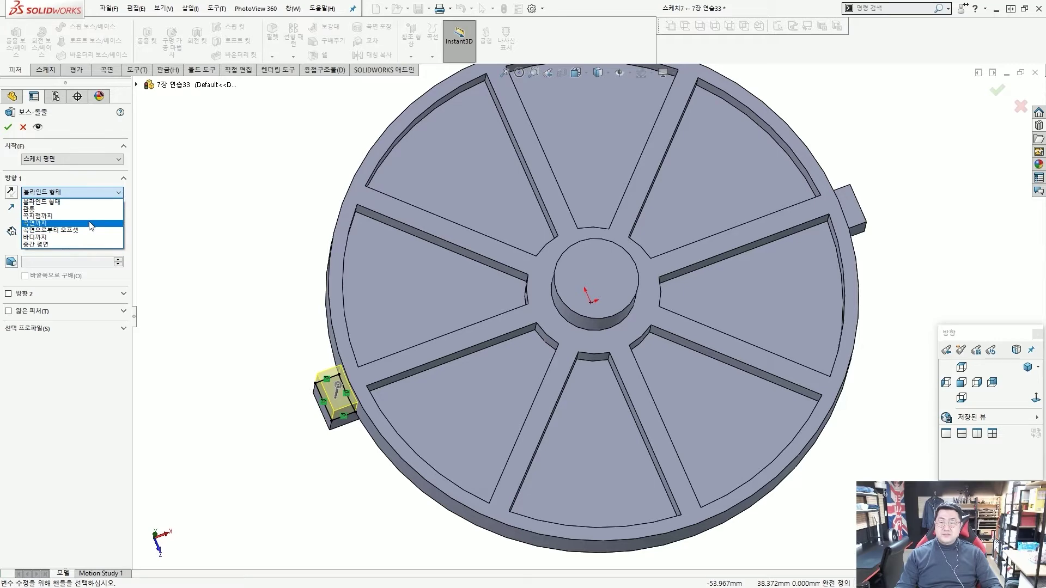
pyautogui.click(91, 223)
pyautogui.scroll(-3, 283, 425)
pyautogui.click(387, 350)
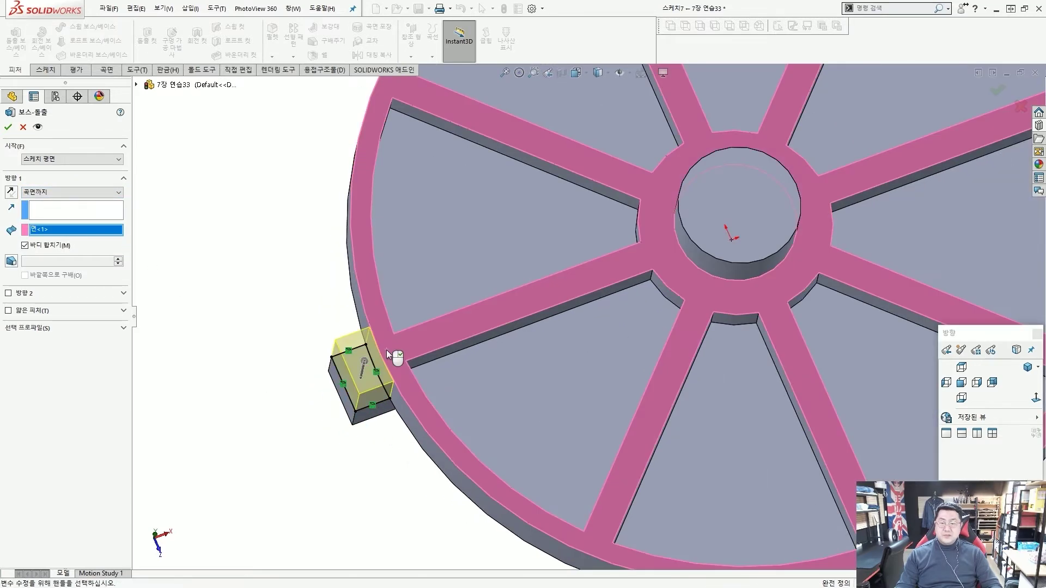
pyautogui.rightClick(387, 350)
pyautogui.press('f')
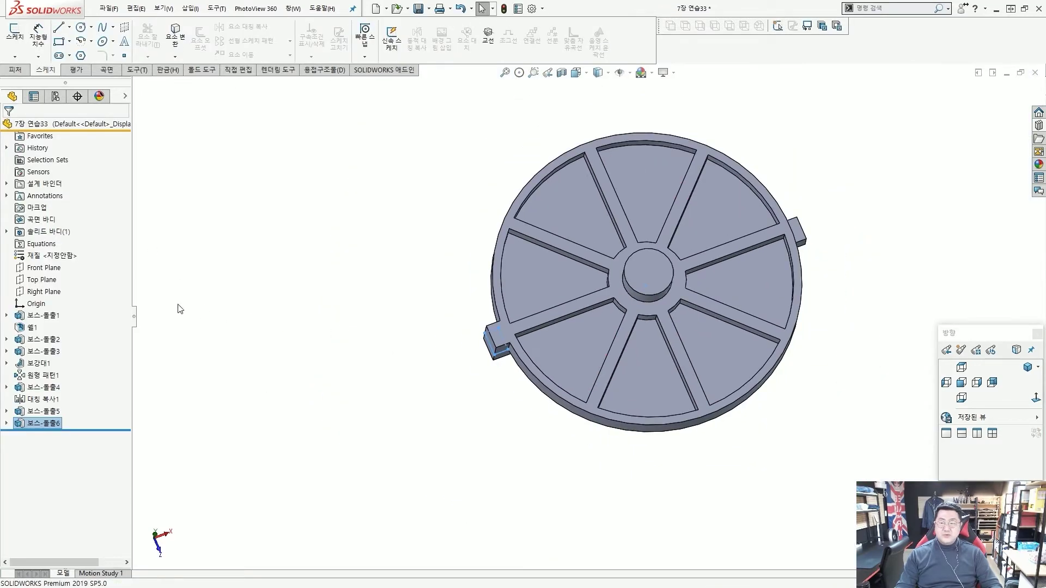
pyautogui.moveTo(436, 312); pyautogui.dragTo(567, 258, button='middle')
# - Select the Right Plane in the feature tree as the mirror plane
pyautogui.click(44, 268)
pyautogui.click(41, 279)
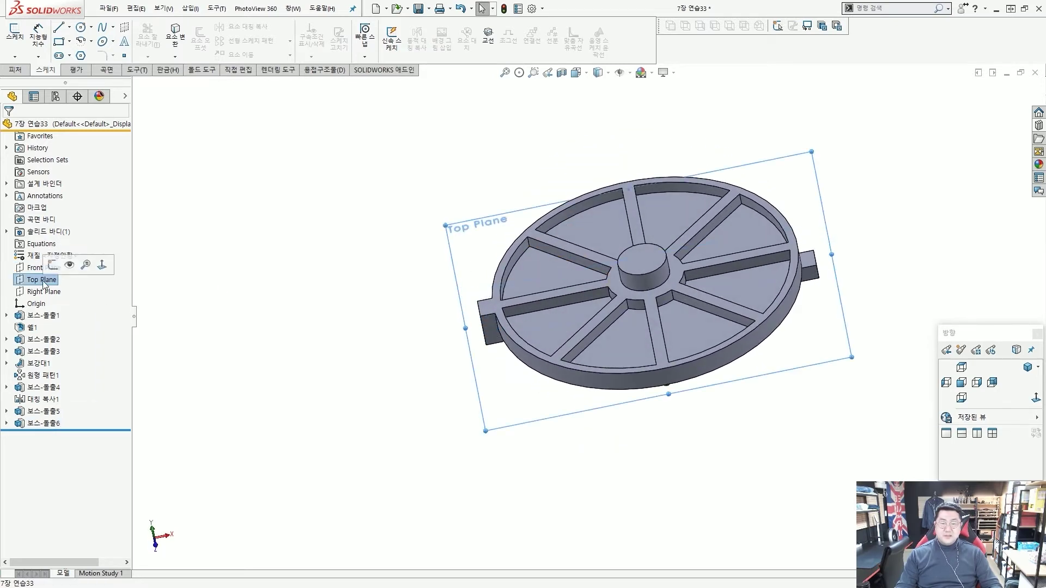
pyautogui.click(41, 292)
pyautogui.moveTo(447, 262); pyautogui.dragTo(483, 274, button='middle')
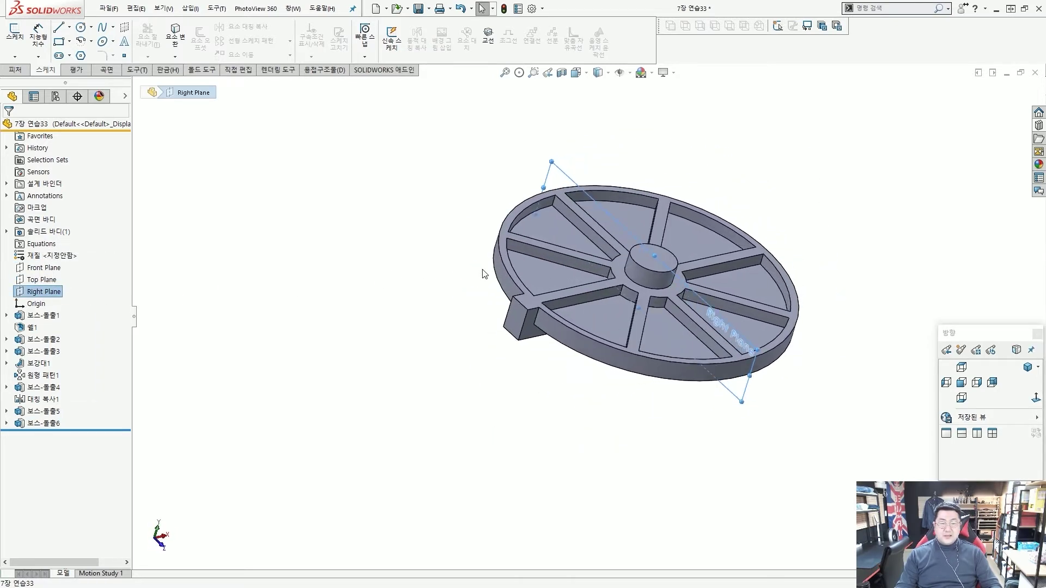
pyautogui.click(273, 249)
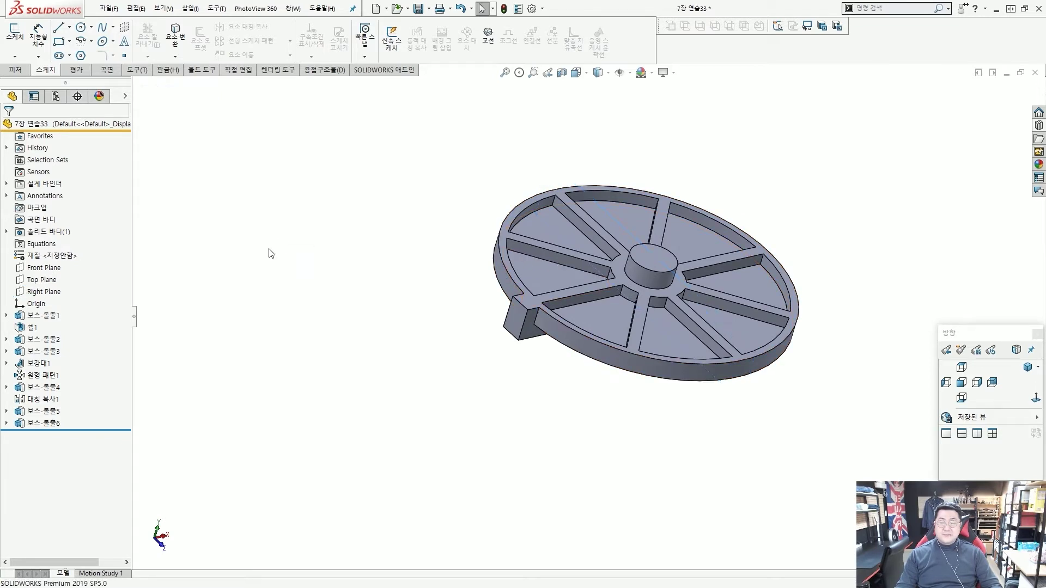
pyautogui.click(52, 292)
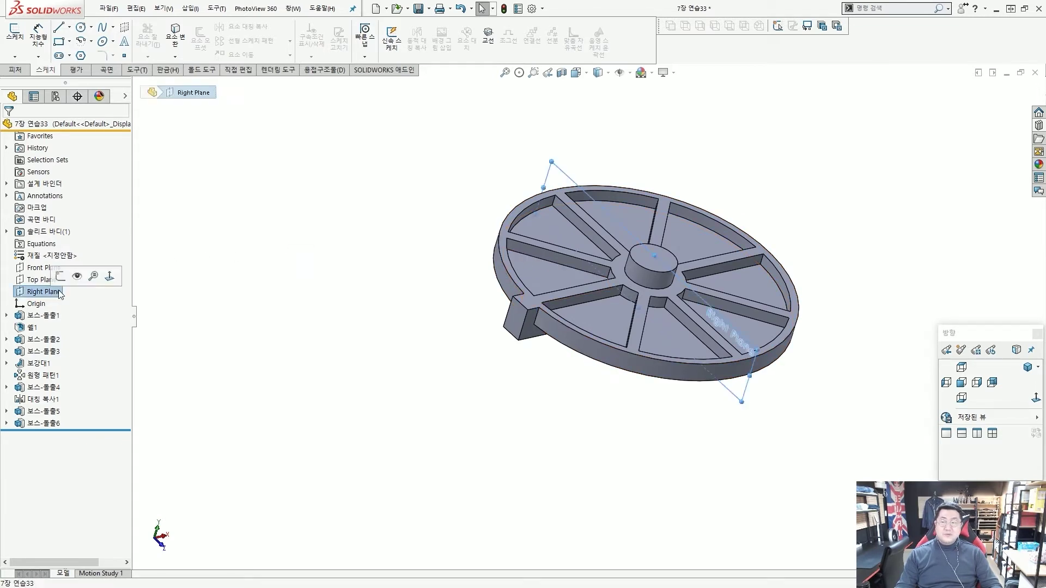
# - Start a Mirror about the Right Plane, deleting the wrongly picked 보스-돌출5 from its list
pyautogui.click(22, 74)
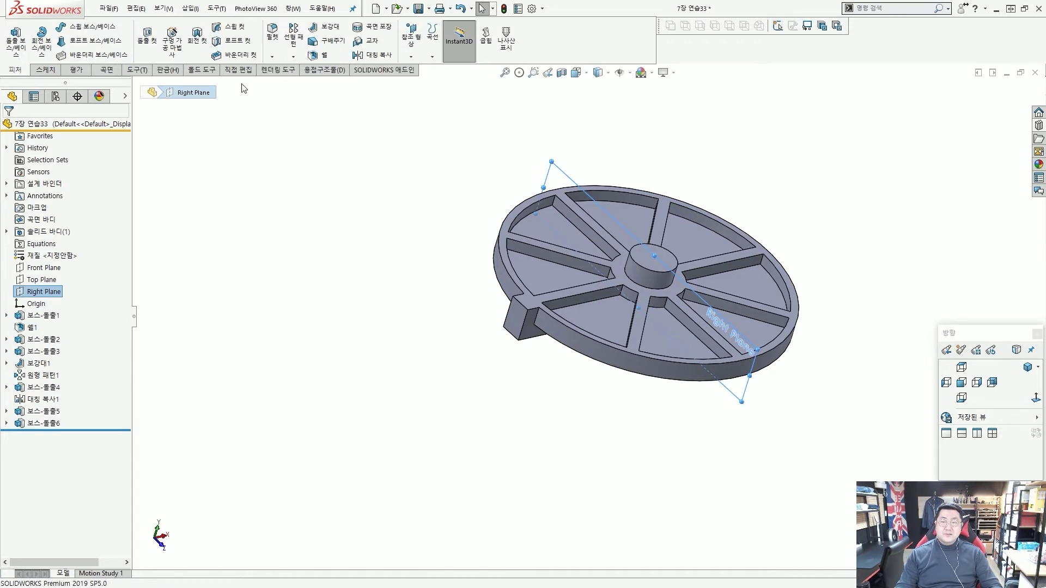
pyautogui.click(293, 57)
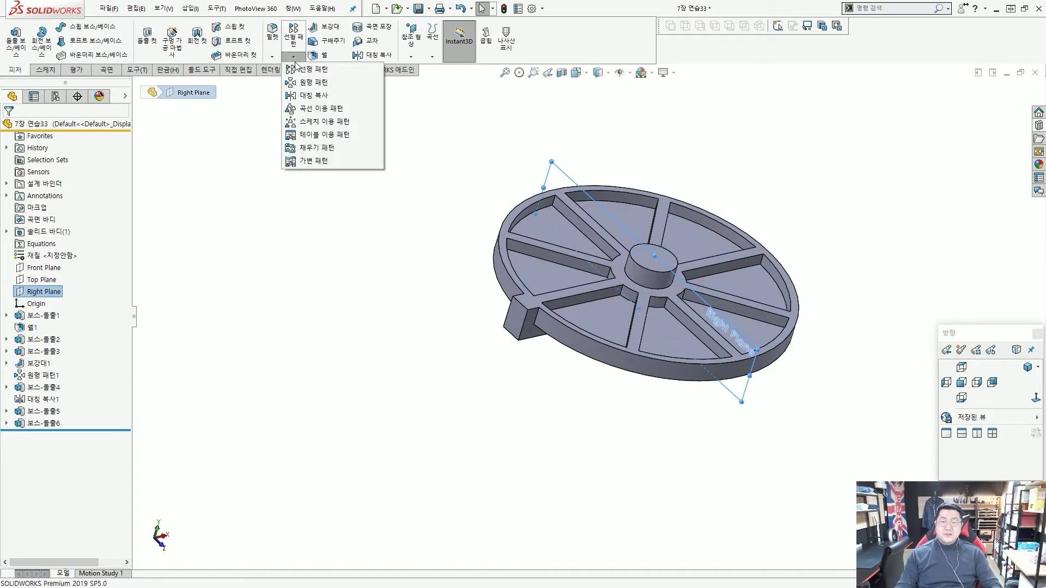
pyautogui.click(313, 96)
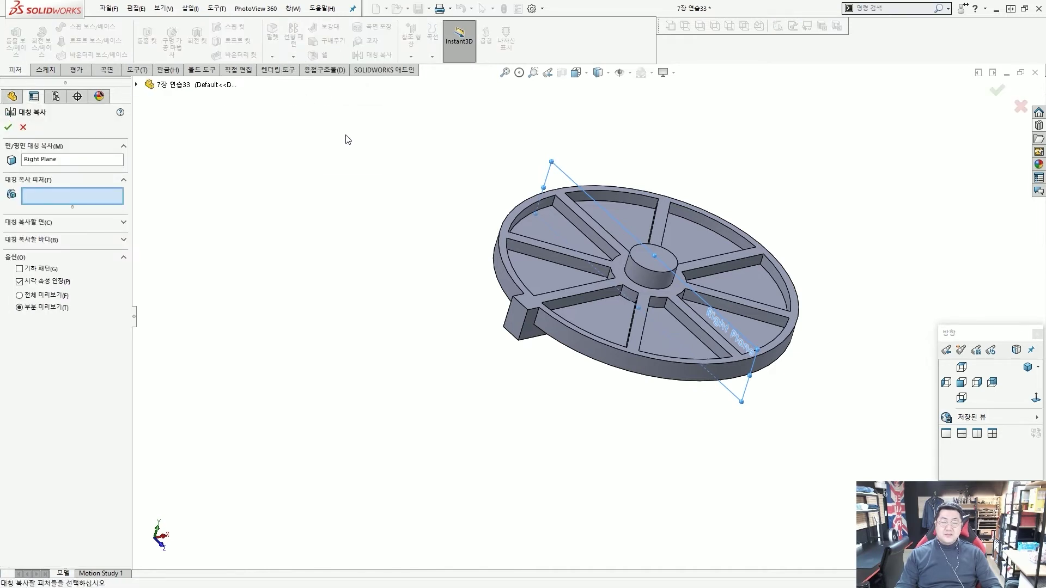
pyautogui.scroll(-5, 547, 290)
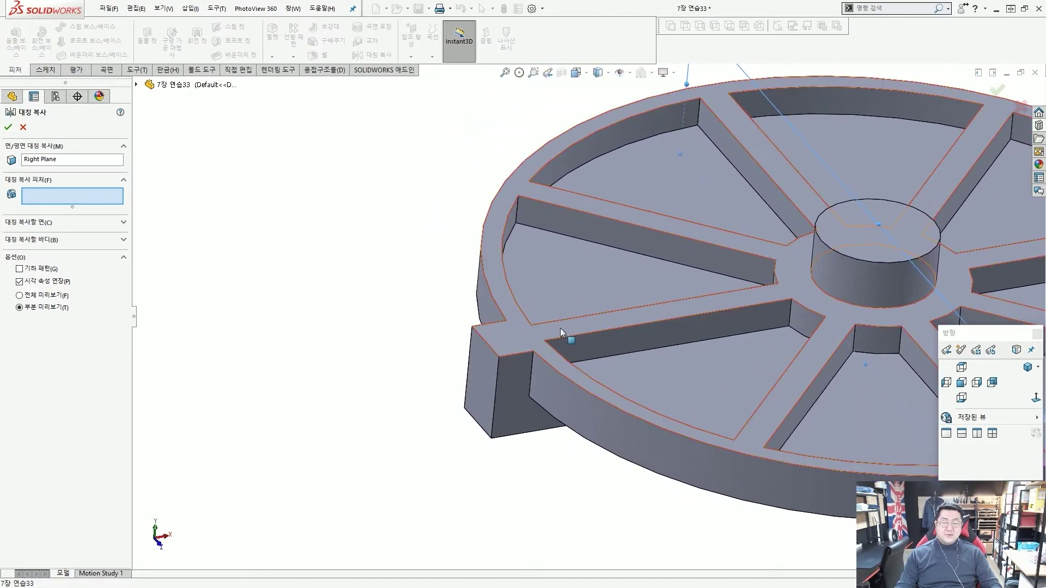
pyautogui.scroll(-3, 560, 327)
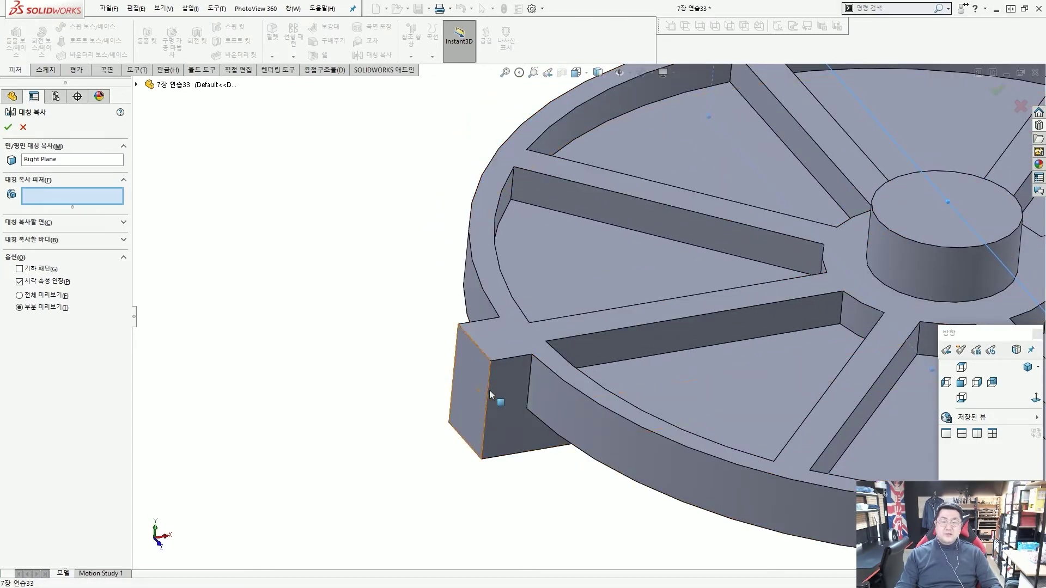
pyautogui.click(518, 377)
pyautogui.scroll(5, 517, 377)
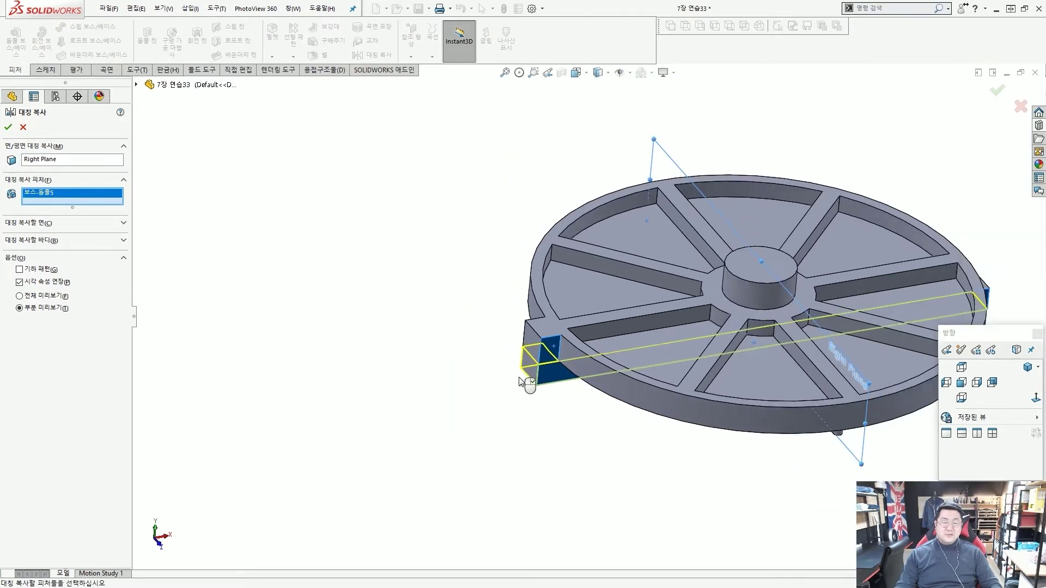
pyautogui.scroll(-5, 545, 354)
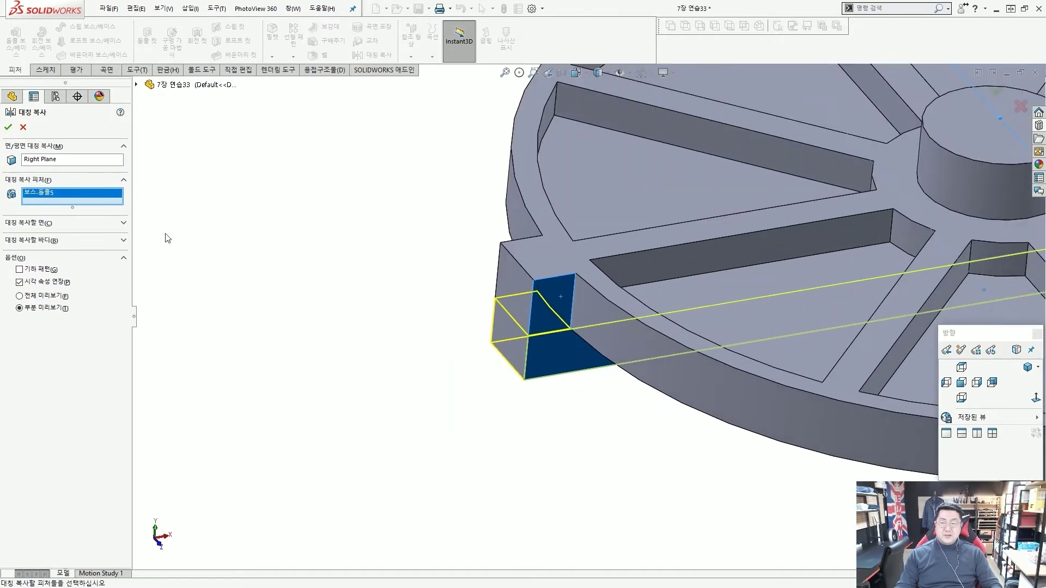
pyautogui.click(78, 195)
pyautogui.press('Delete')
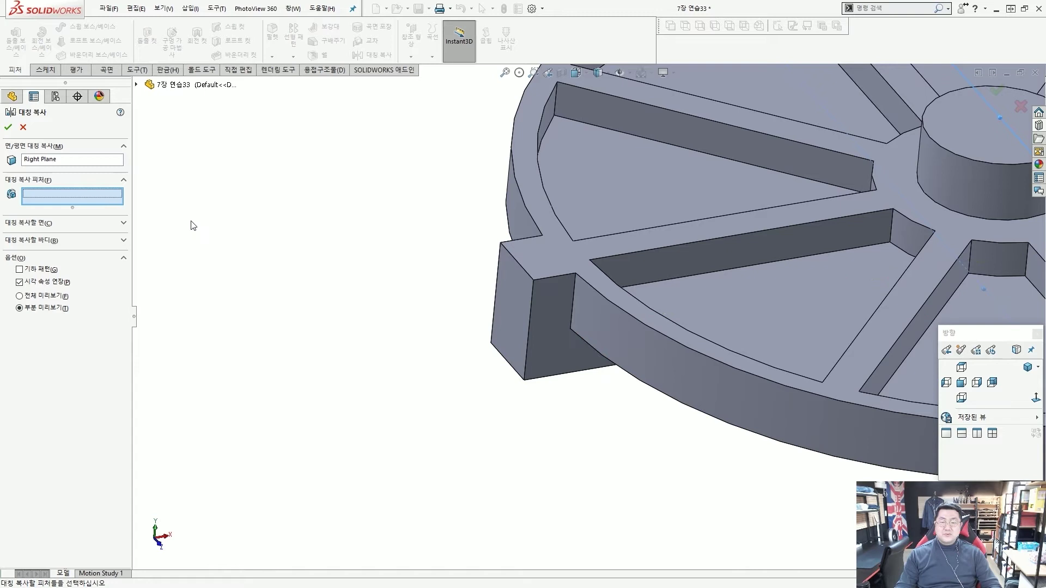
pyautogui.click(508, 305)
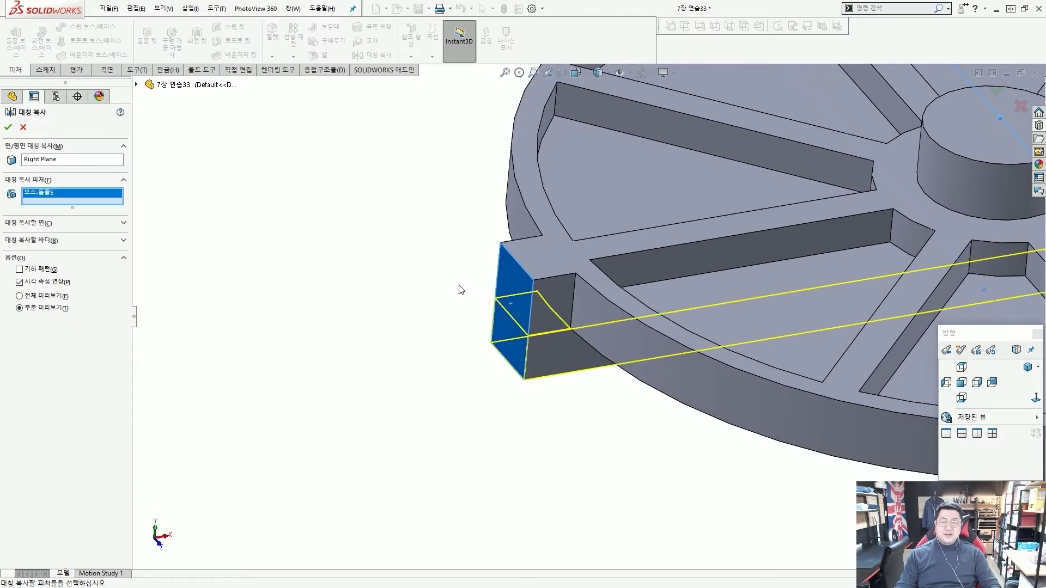
pyautogui.scroll(2, 460, 290)
pyautogui.click(59, 194)
pyautogui.press('Delete')
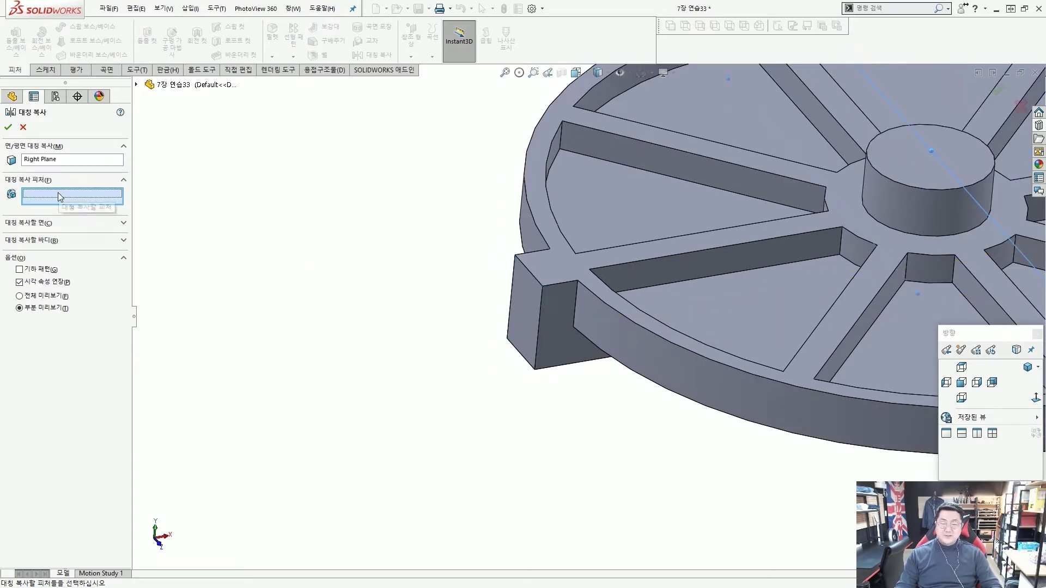
# - Choose 보스-돌출6 from the flyout tree as the feature to mirror and accept
pyautogui.click(136, 85)
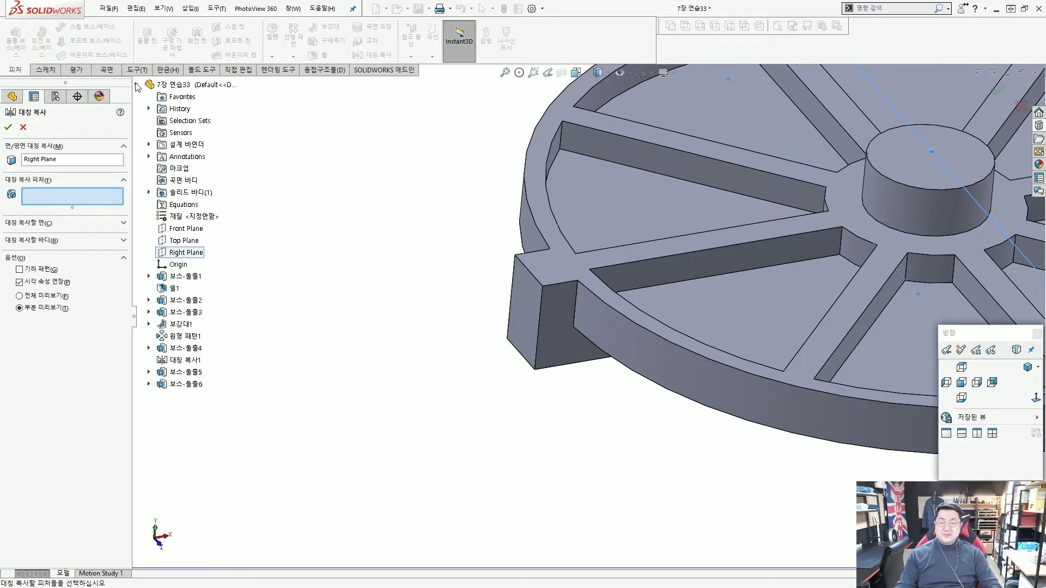
pyautogui.click(185, 385)
pyautogui.scroll(5, 613, 276)
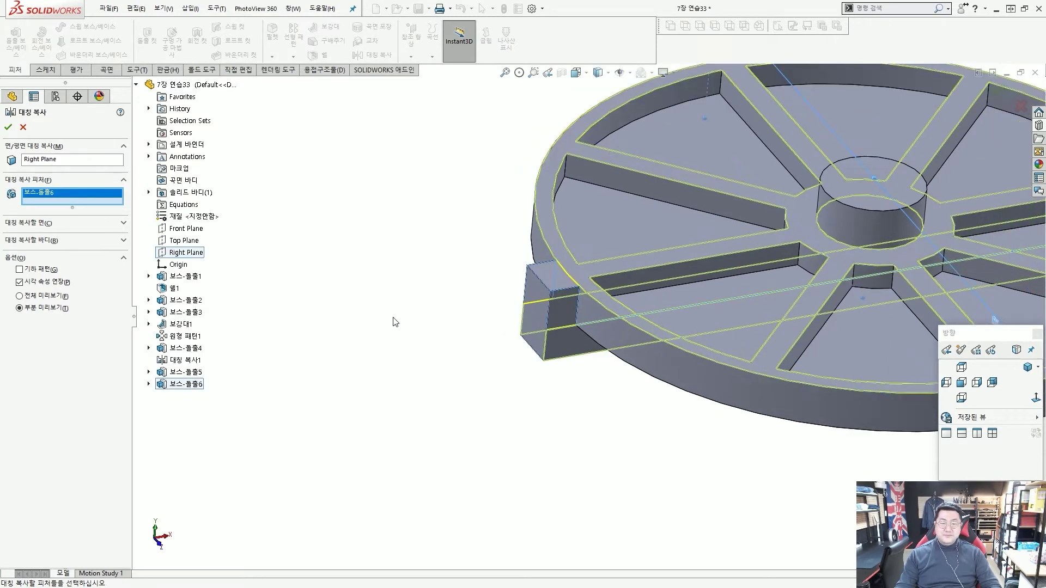
pyautogui.scroll(-3, 612, 276)
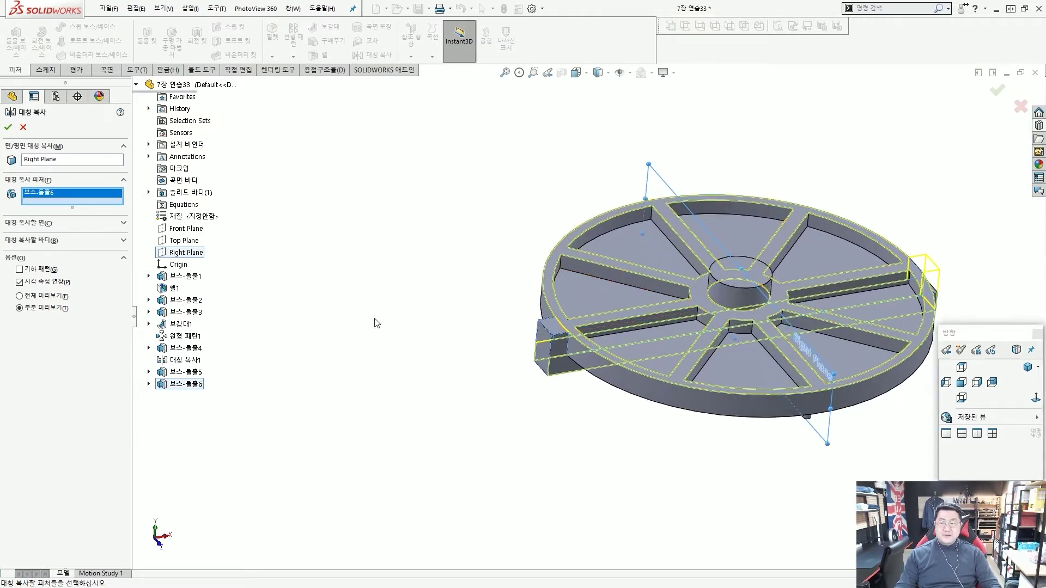
pyautogui.moveTo(205, 395)
pyautogui.mouseDown()
pyautogui.moveTo(107, 223)
pyautogui.moveTo(51, 206)
pyautogui.mouseUp()
pyautogui.press('Escape')
pyautogui.moveTo(780, 323); pyautogui.dragTo(672, 323, button='middle')
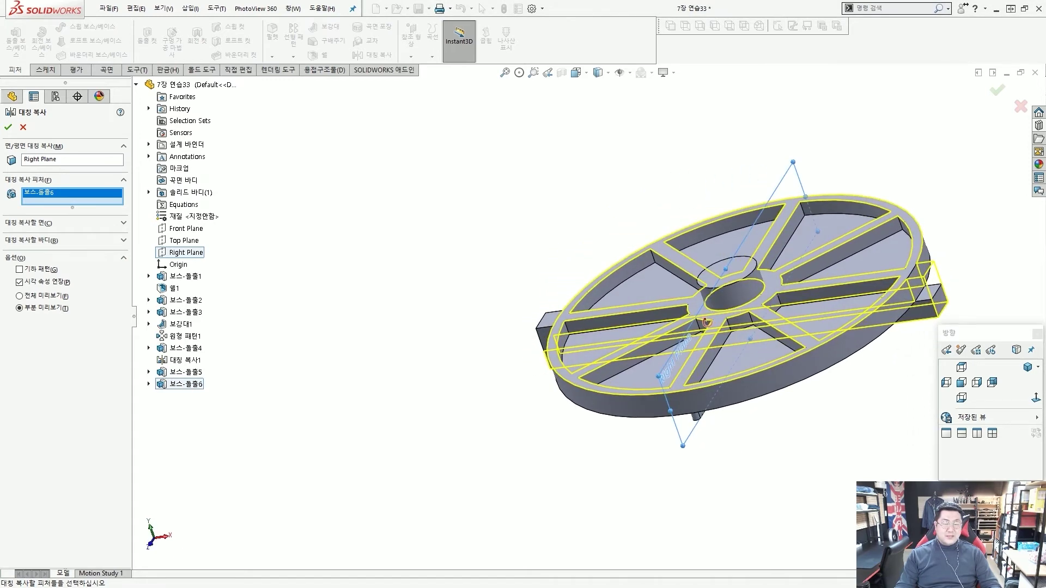
pyautogui.click(8, 129)
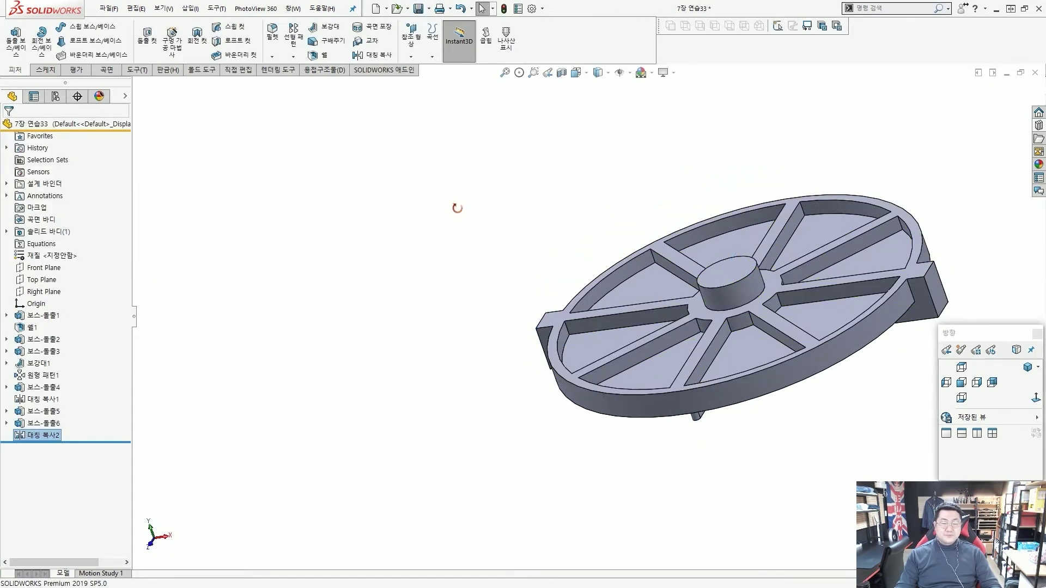
pyautogui.moveTo(458, 206); pyautogui.dragTo(636, 339, button='middle')
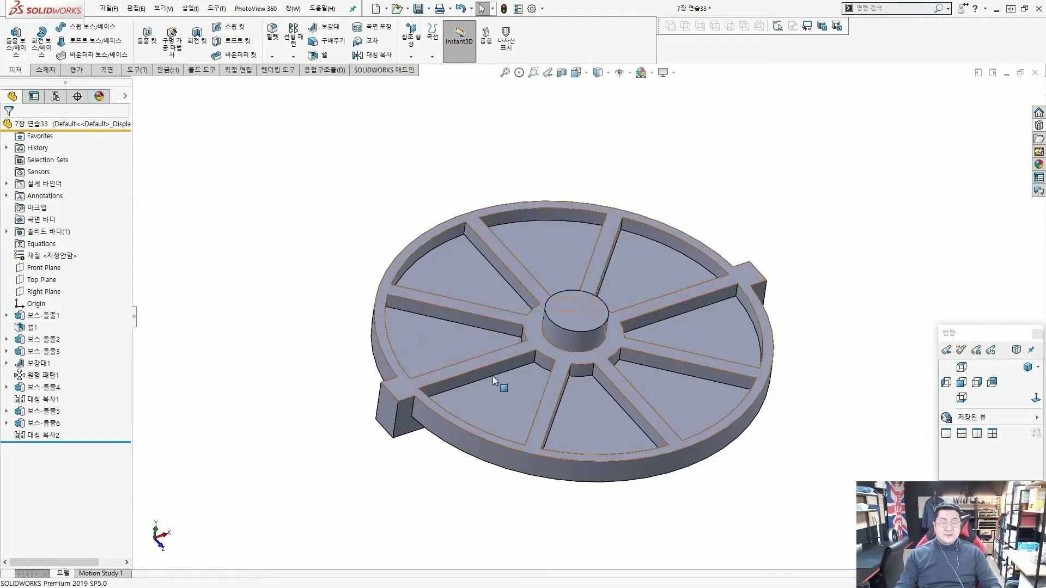
pyautogui.scroll(-5, 493, 376)
pyautogui.moveTo(619, 349)
pyautogui.mouseDown(button='middle')
pyautogui.moveTo(604, 328)
pyautogui.moveTo(602, 338)
pyautogui.mouseUp(button='middle')
pyautogui.scroll(-1, 649, 268)
pyautogui.click(649, 237)
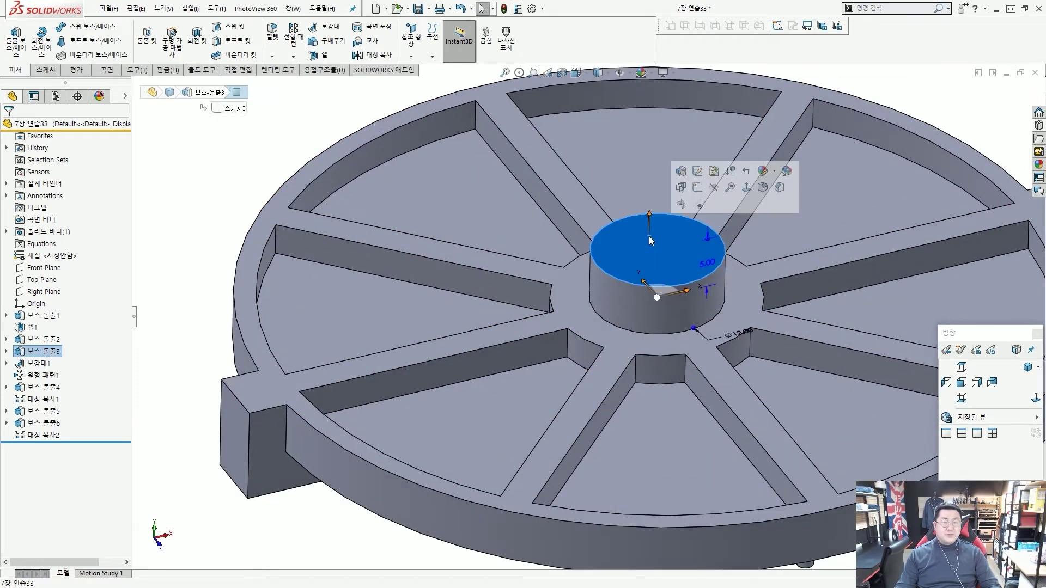
pyautogui.scroll(3, 649, 236)
pyautogui.click(402, 173)
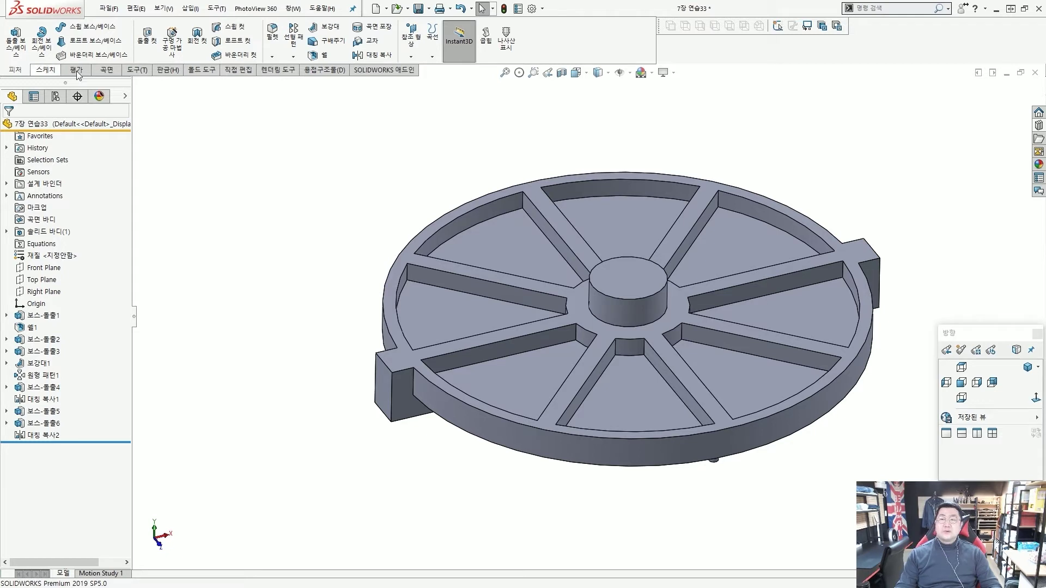
pyautogui.moveTo(152, 17); pyautogui.dragTo(187, 62)
pyautogui.moveTo(246, 137); pyautogui.dragTo(184, 62)
# - In Hole Wizard, set a plain Ø6.0 drill-size hole, blind, 8 mm deep
pyautogui.press('Escape')
pyautogui.click(173, 44)
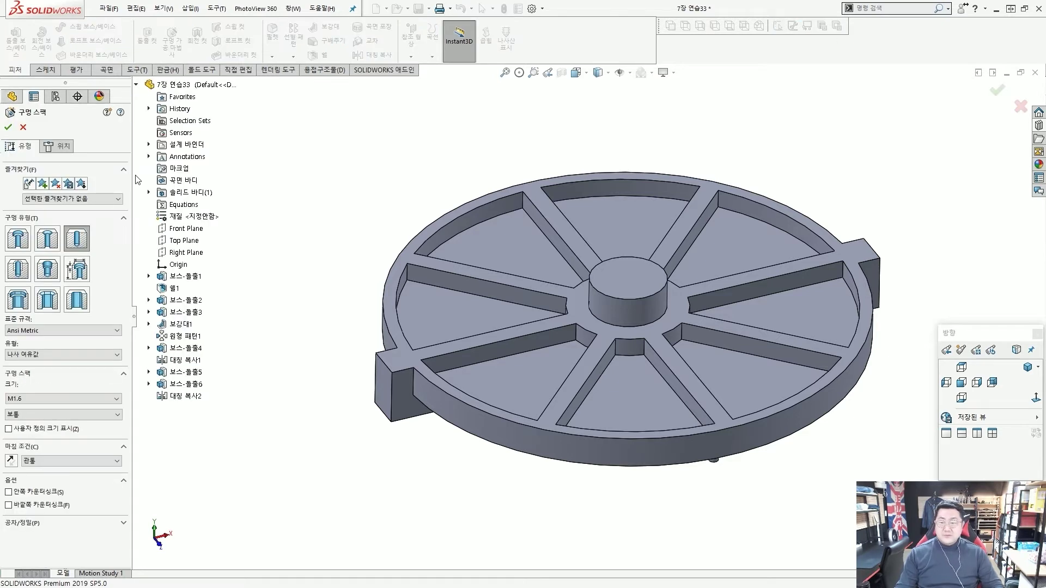
pyautogui.click(77, 241)
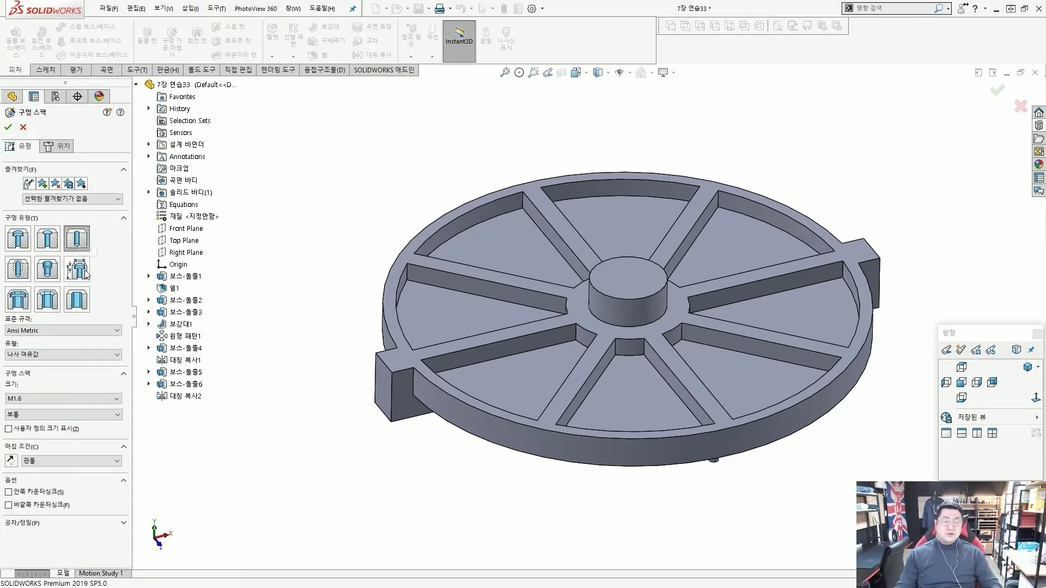
pyautogui.click(71, 354)
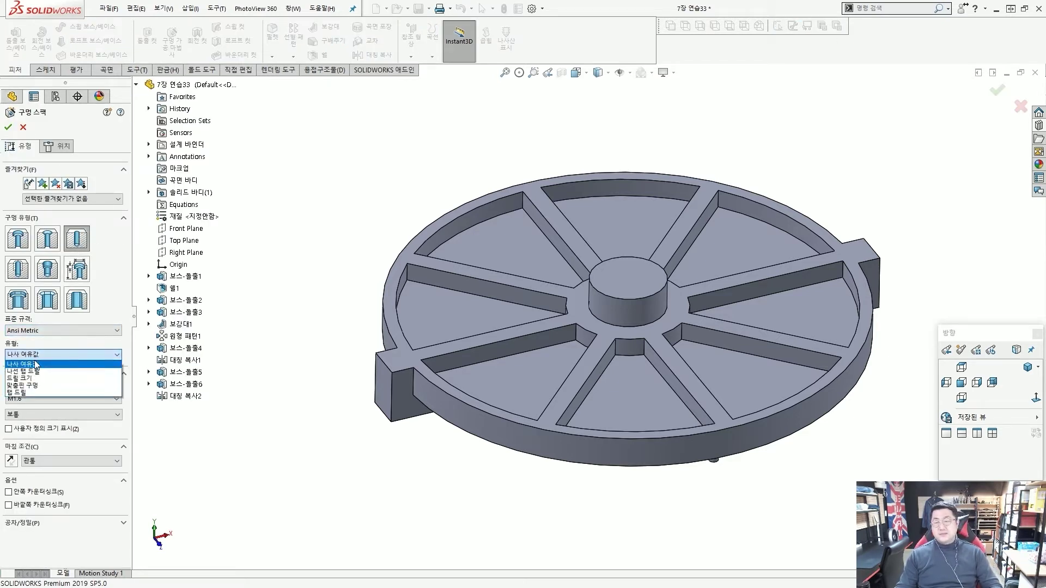
pyautogui.click(22, 378)
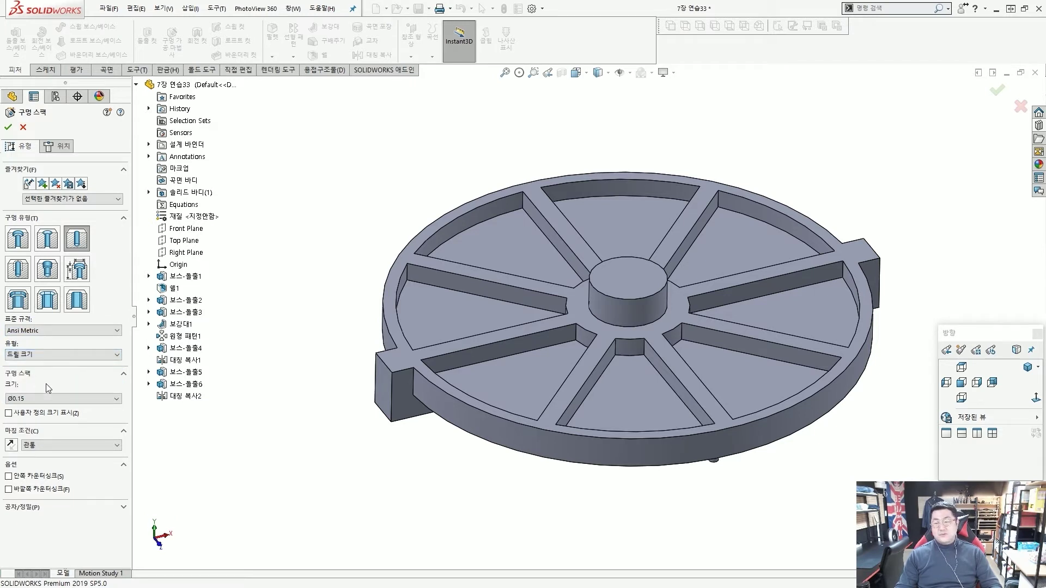
pyautogui.click(59, 398)
pyautogui.moveTo(114, 419); pyautogui.dragTo(113, 455)
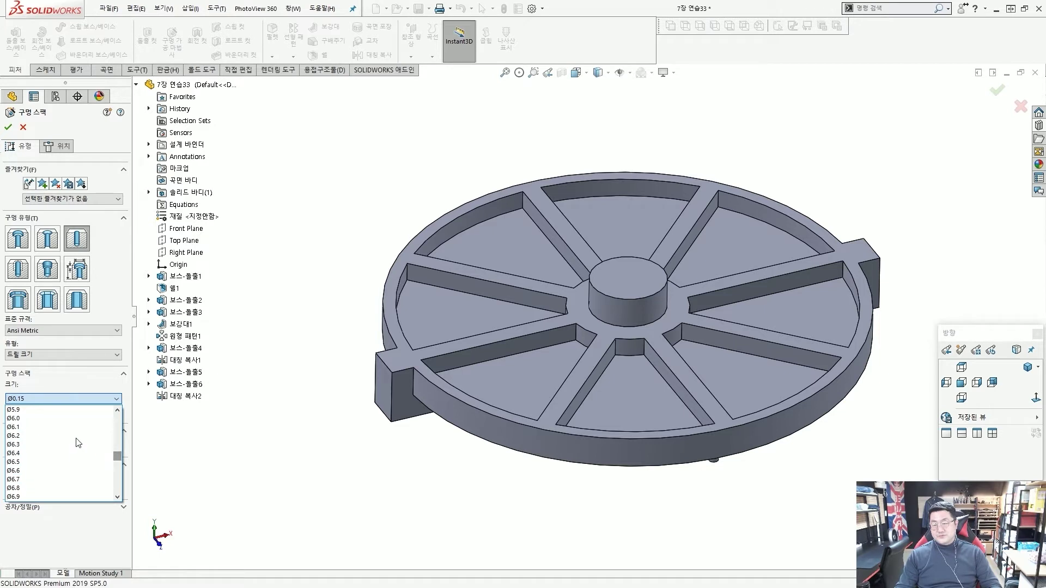
pyautogui.click(76, 418)
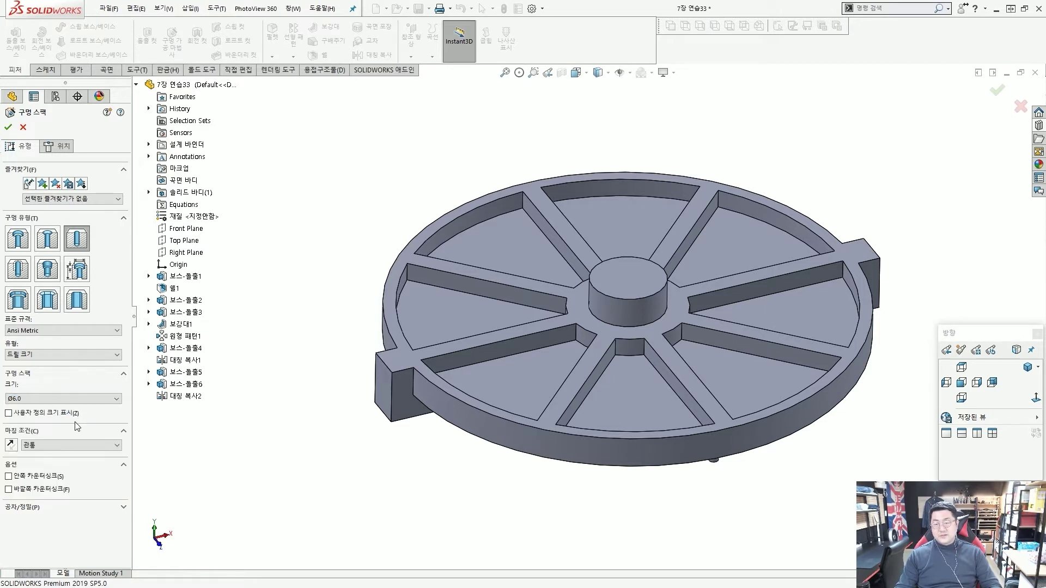
pyautogui.click(101, 449)
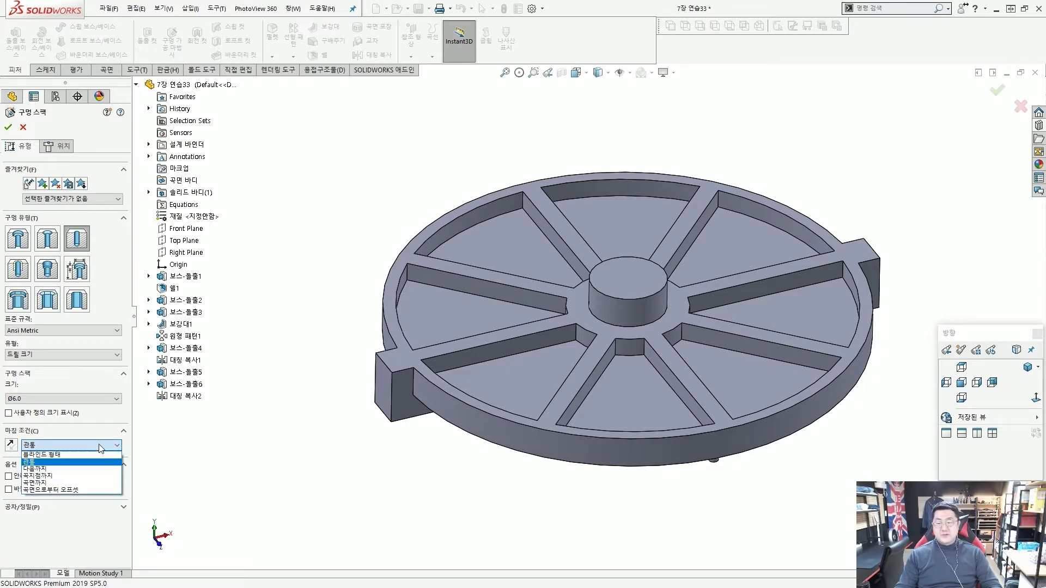
pyautogui.click(98, 456)
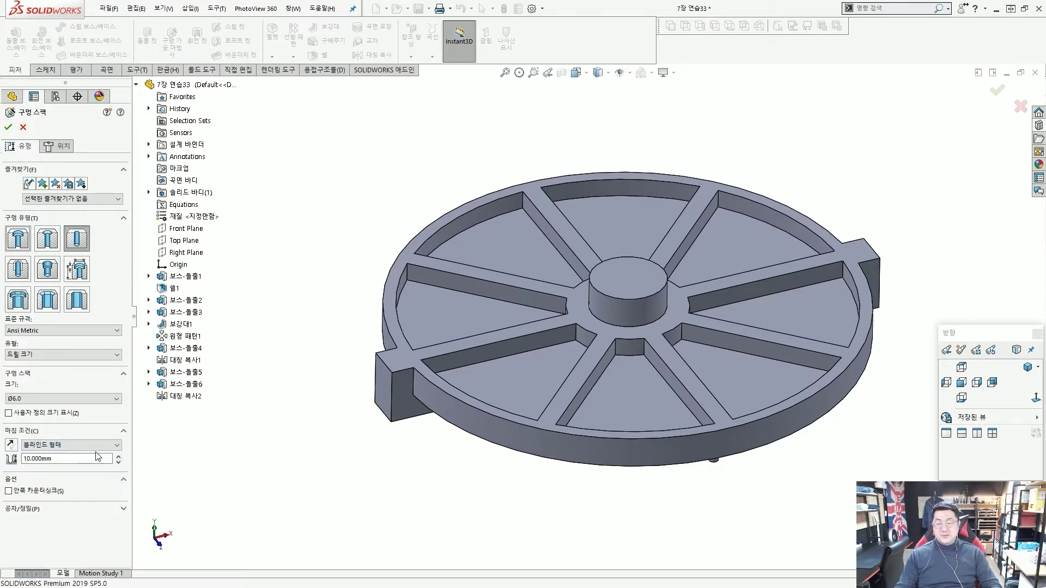
pyautogui.click(91, 459)
pyautogui.moveTo(87, 460); pyautogui.dragTo(2, 462)
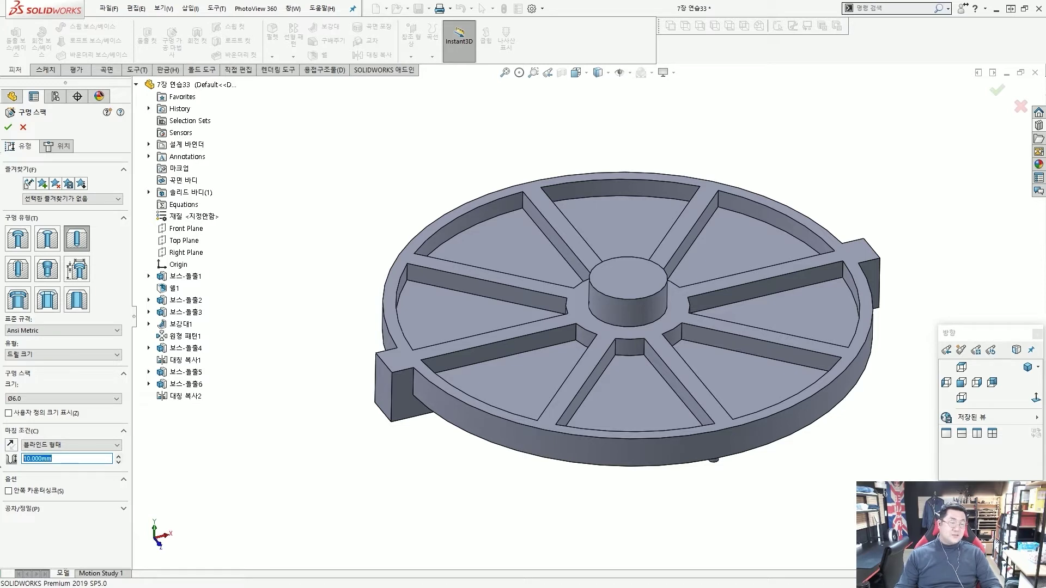
pyautogui.write('8')
pyautogui.press('Return')
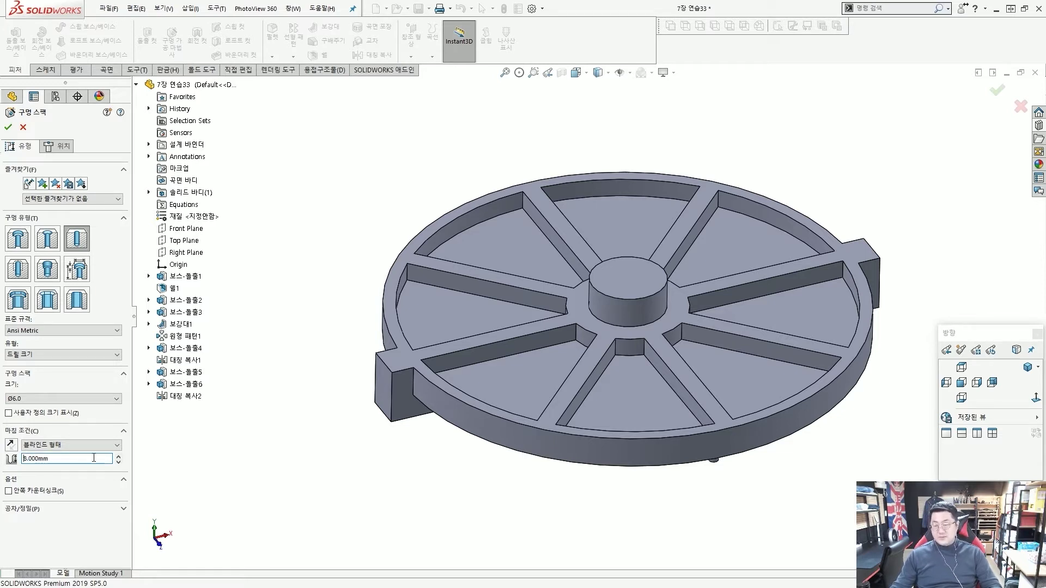
# - Turn on Show custom sizing, showing 6 mm diameter and a 118° tip angle
pyautogui.moveTo(324, 299)
pyautogui.mouseDown()
pyautogui.moveTo(369, 343)
pyautogui.moveTo(430, 297)
pyautogui.moveTo(436, 178)
pyautogui.mouseUp()
pyautogui.moveTo(331, 200); pyautogui.dragTo(326, 290)
pyautogui.moveTo(345, 323); pyautogui.dragTo(416, 329)
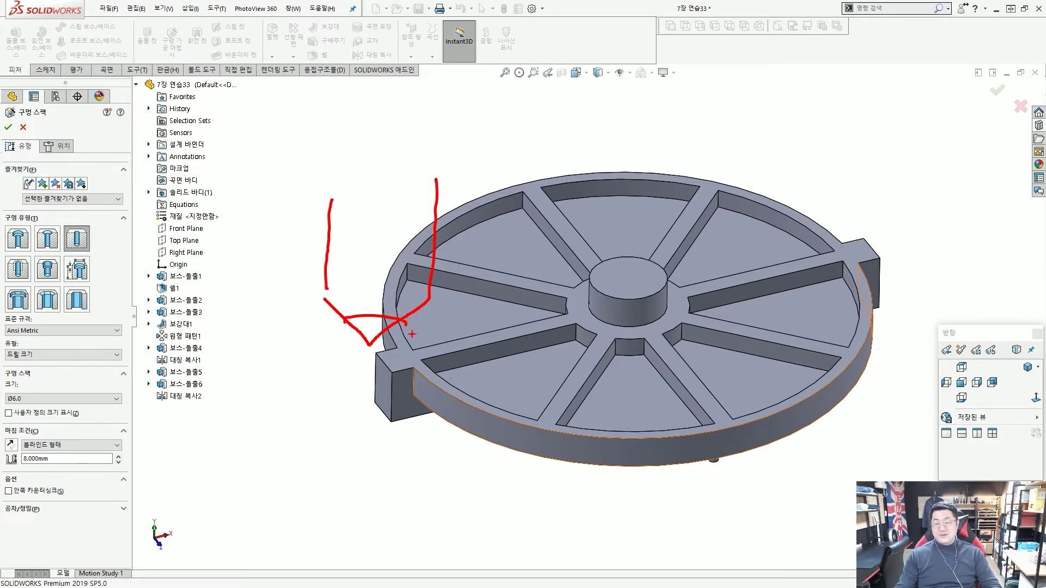
pyautogui.click(71, 414)
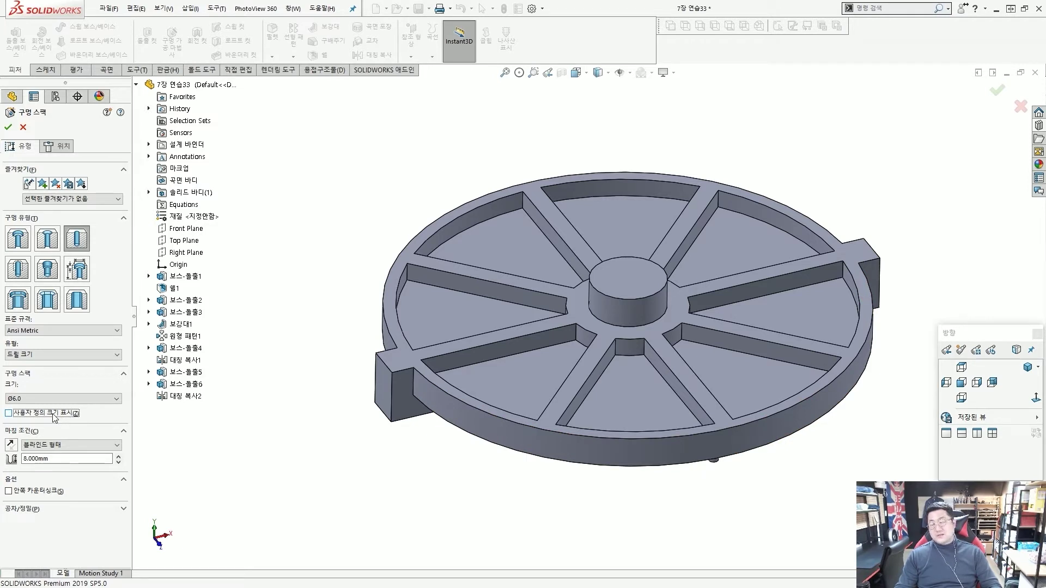
pyautogui.click(53, 415)
pyautogui.scroll(4, 4, 407)
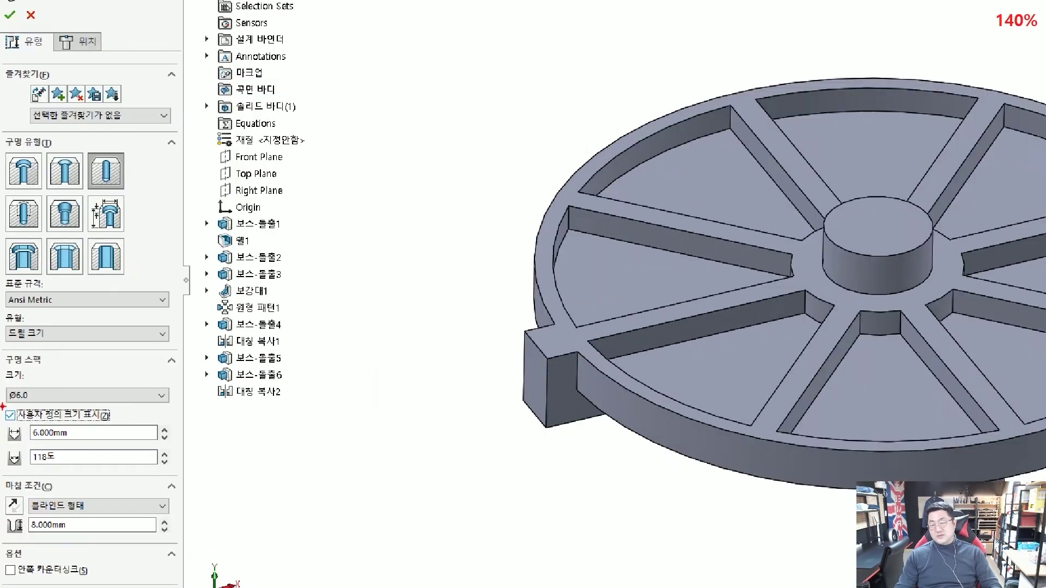
pyautogui.moveTo(2, 406); pyautogui.dragTo(184, 474)
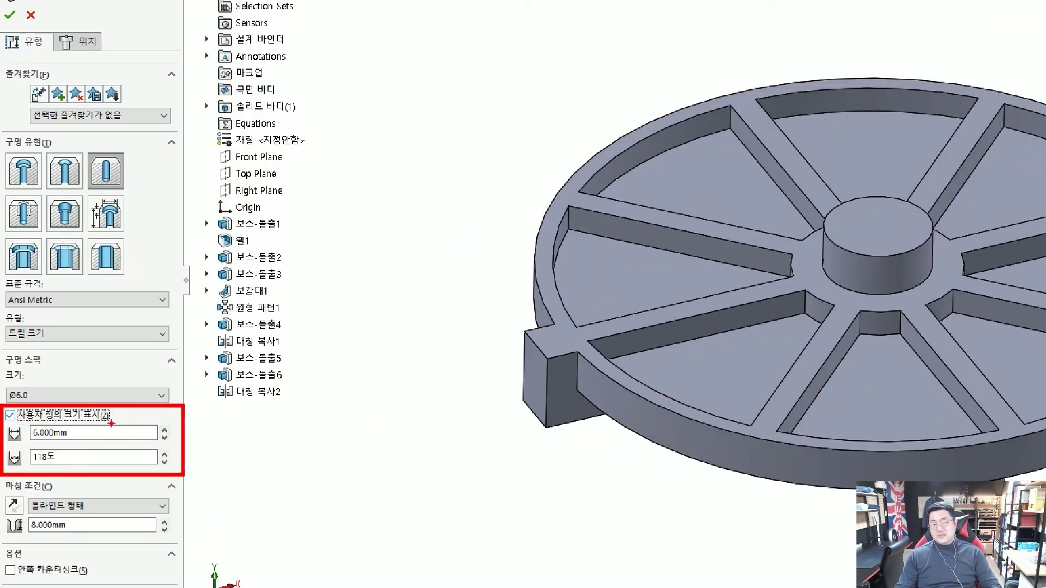
pyautogui.moveTo(127, 373); pyautogui.dragTo(95, 351)
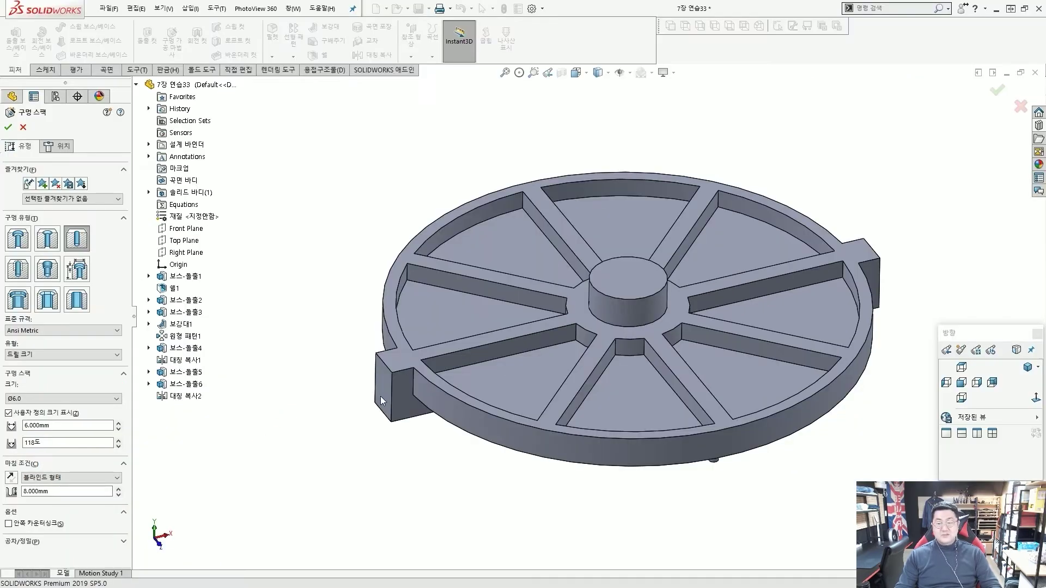
pyautogui.moveTo(530, 392); pyautogui.dragTo(680, 347, button='middle')
pyautogui.scroll(-3, 624, 328)
pyautogui.scroll(3, 628, 321)
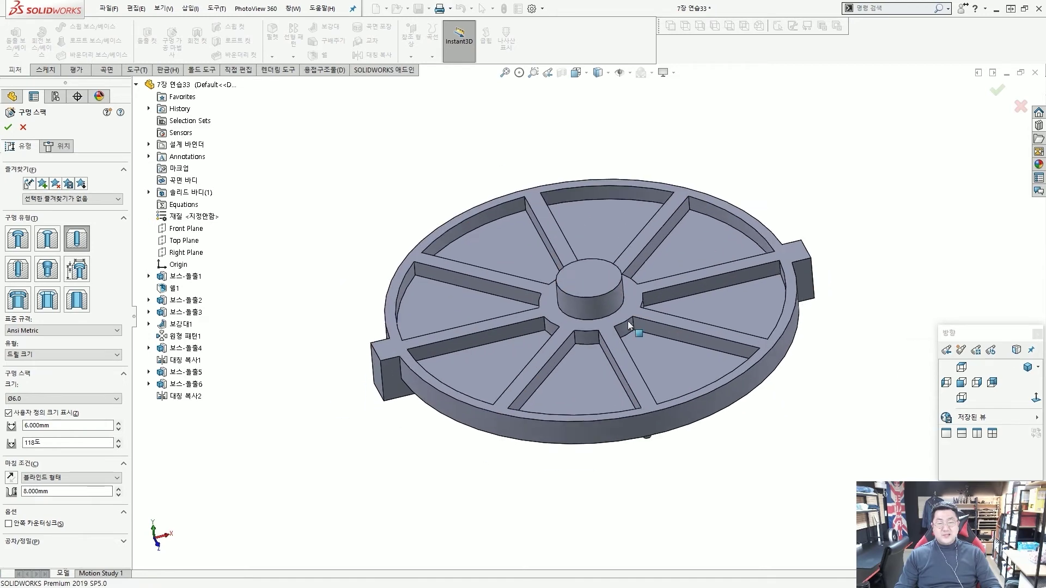
pyautogui.moveTo(627, 321); pyautogui.dragTo(635, 297, button='middle')
pyautogui.scroll(-2, 610, 291)
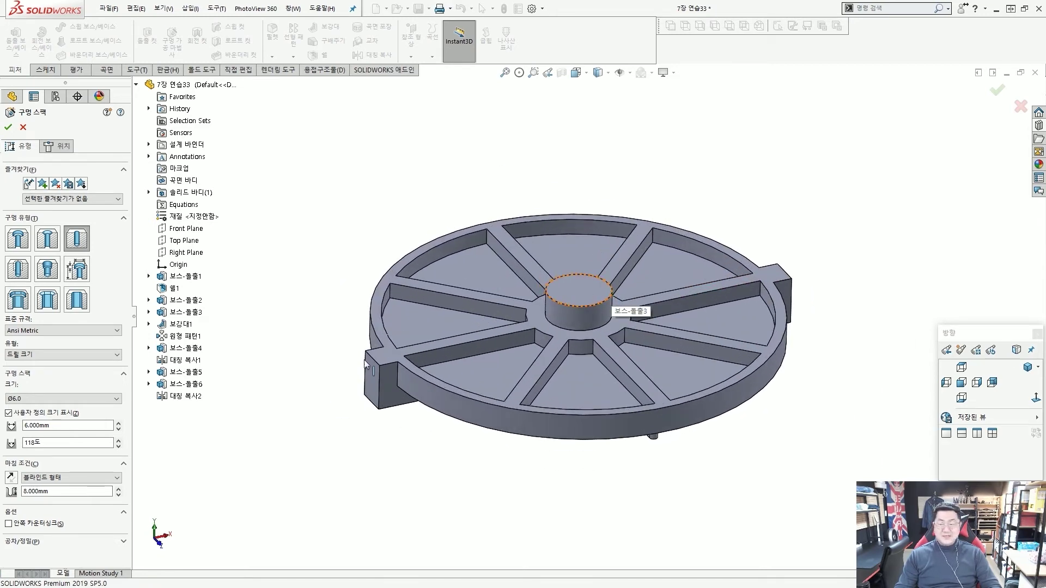
pyautogui.moveTo(443, 348)
pyautogui.mouseDown(button='middle')
pyautogui.moveTo(458, 427)
pyautogui.moveTo(435, 345)
pyautogui.mouseUp(button='middle')
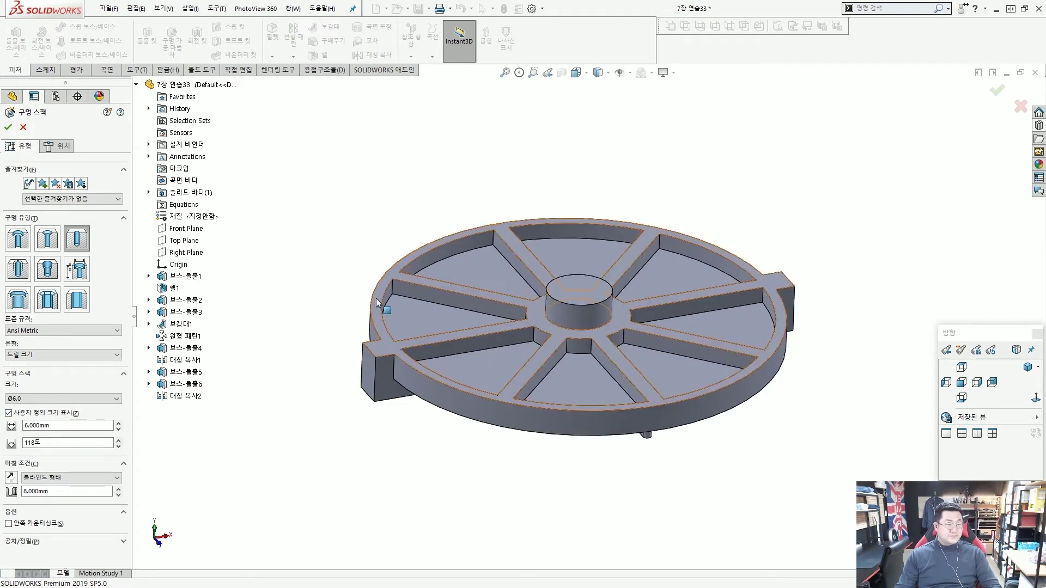
# - Position the Ø6.0 hole at the centre of the hub's top face and confirm it
pyautogui.click(60, 146)
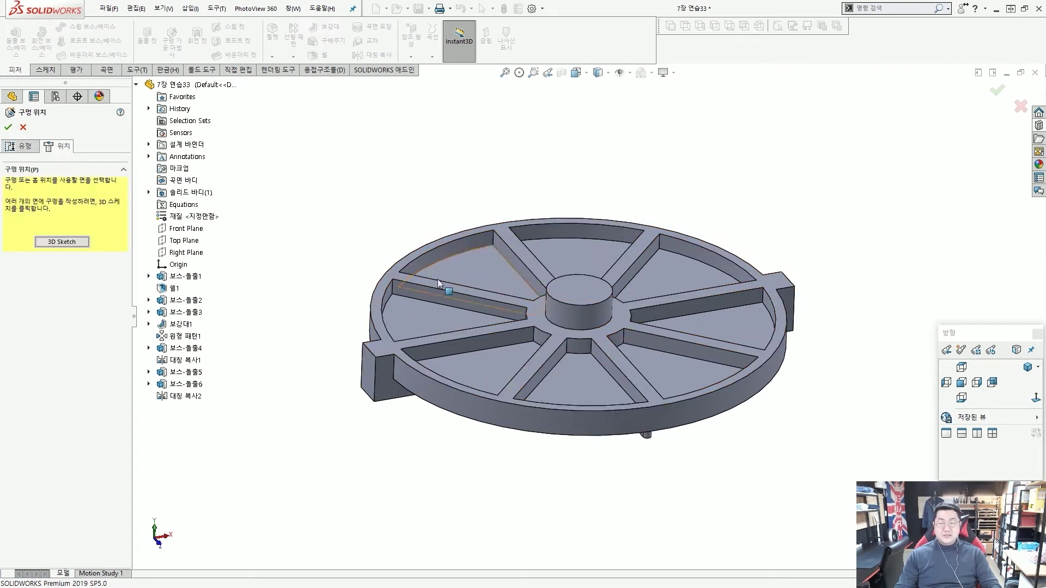
pyautogui.scroll(-2, 579, 300)
pyautogui.click(585, 283)
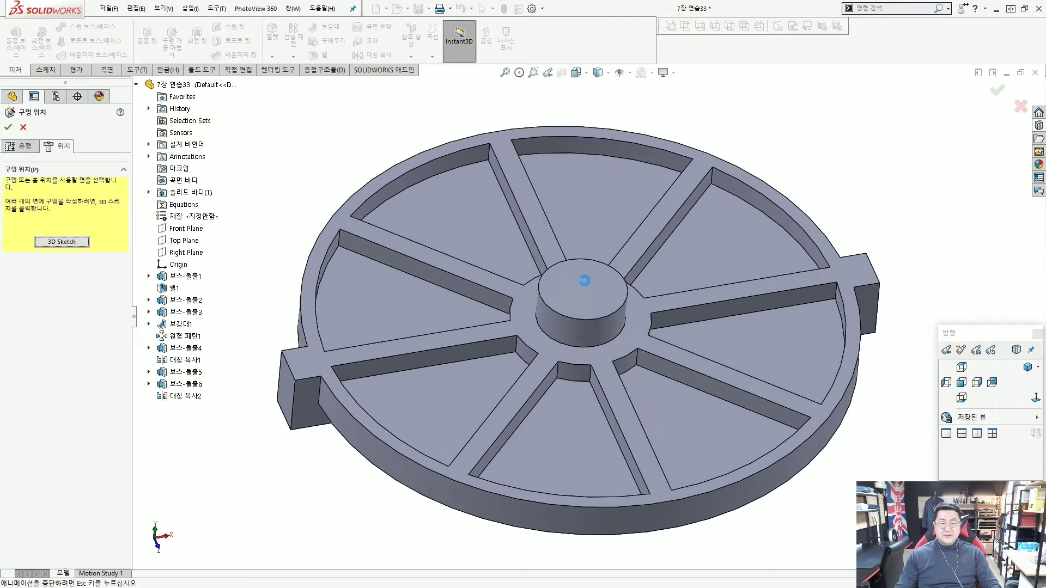
pyautogui.scroll(-3, 597, 301)
pyautogui.scroll(-2, 597, 301)
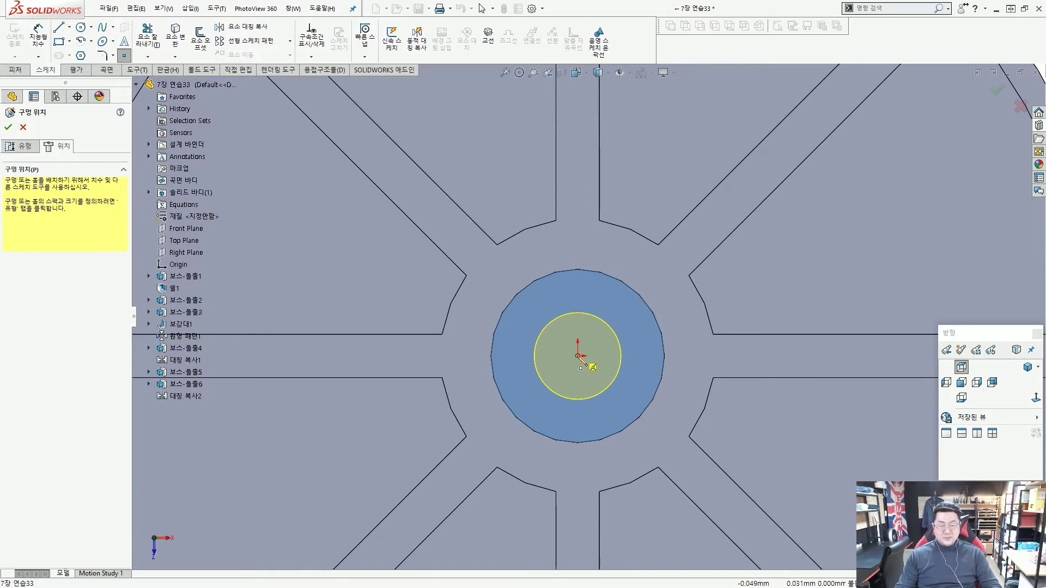
pyautogui.click(577, 356)
pyautogui.press('Return')
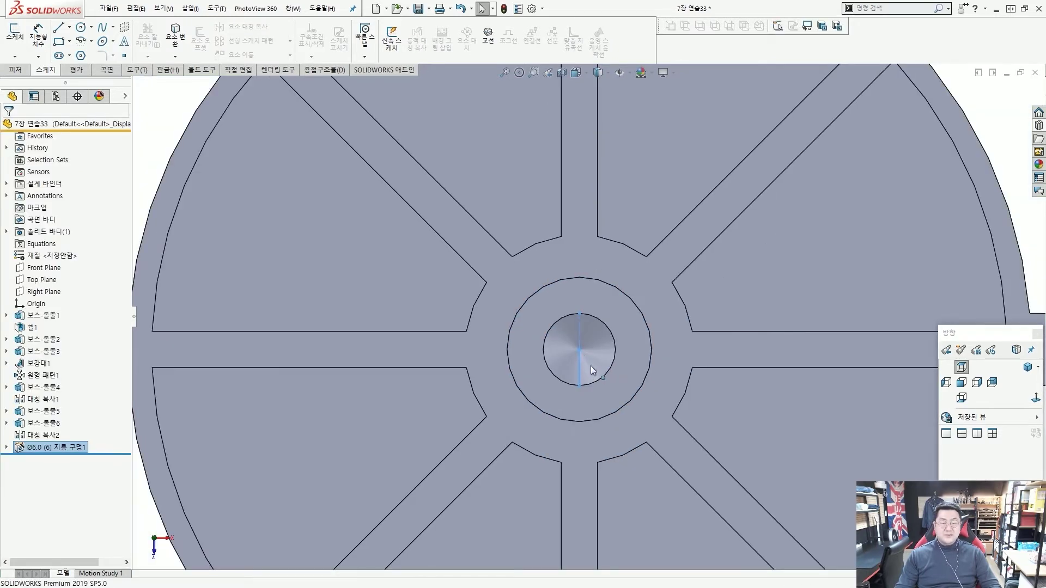
pyautogui.scroll(-2, 577, 354)
pyautogui.moveTo(577, 354); pyautogui.dragTo(557, 302, button='middle')
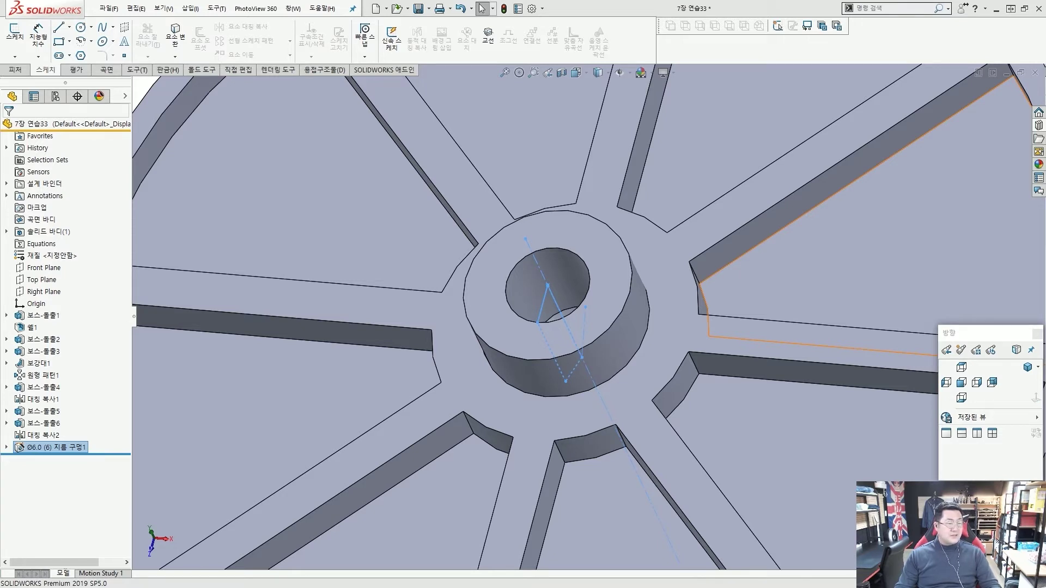
pyautogui.scroll(1, 192, 121)
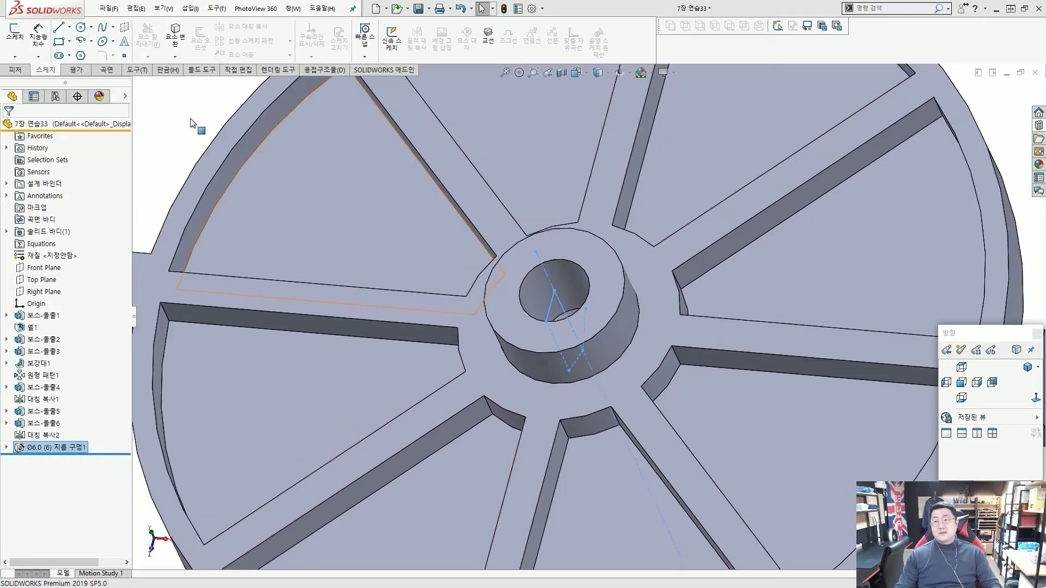
pyautogui.scroll(1, 170, 103)
pyautogui.click(169, 103)
pyautogui.click(15, 69)
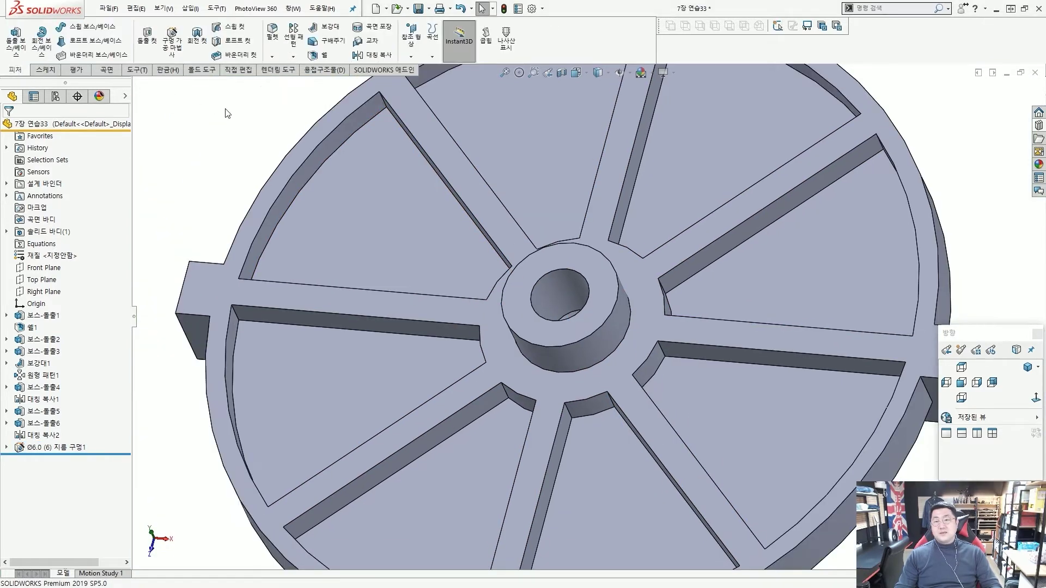
# - Set a 1 mm fillet radius and select a spoke's vertical corner edge plus all connected edges
pyautogui.moveTo(261, 15); pyautogui.dragTo(285, 64)
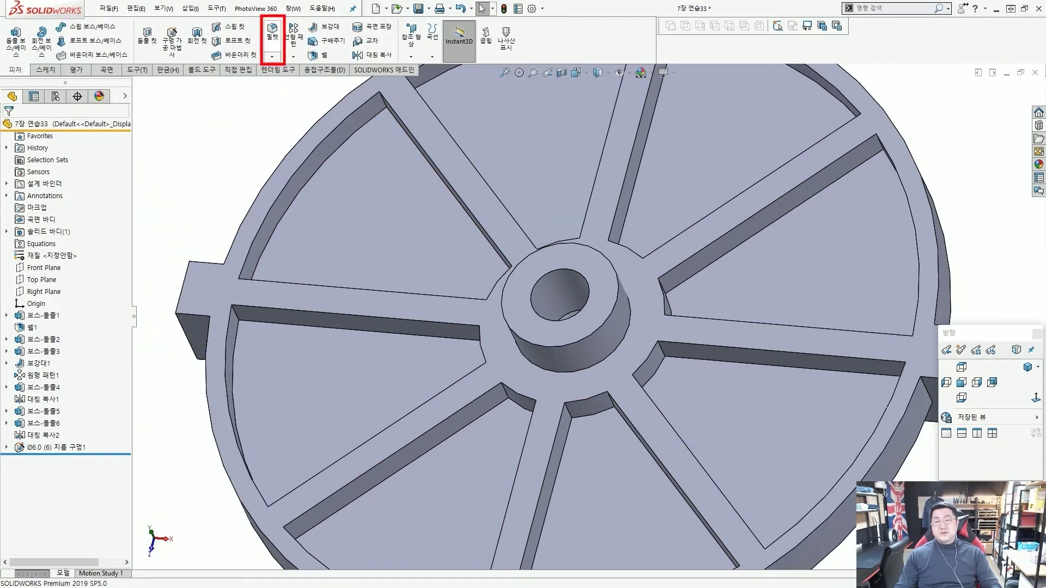
pyautogui.press('Escape')
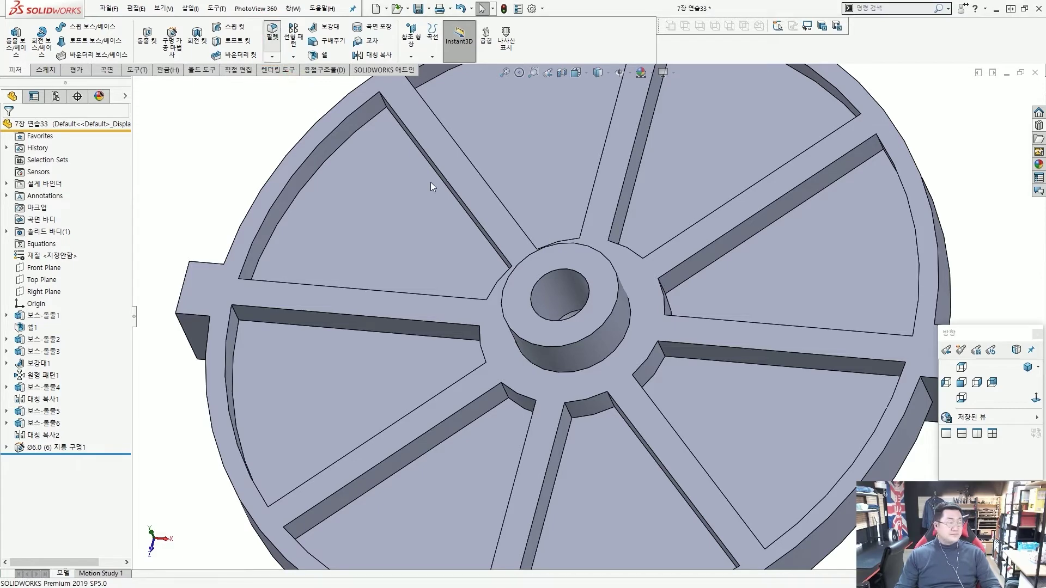
pyautogui.scroll(3, 433, 178)
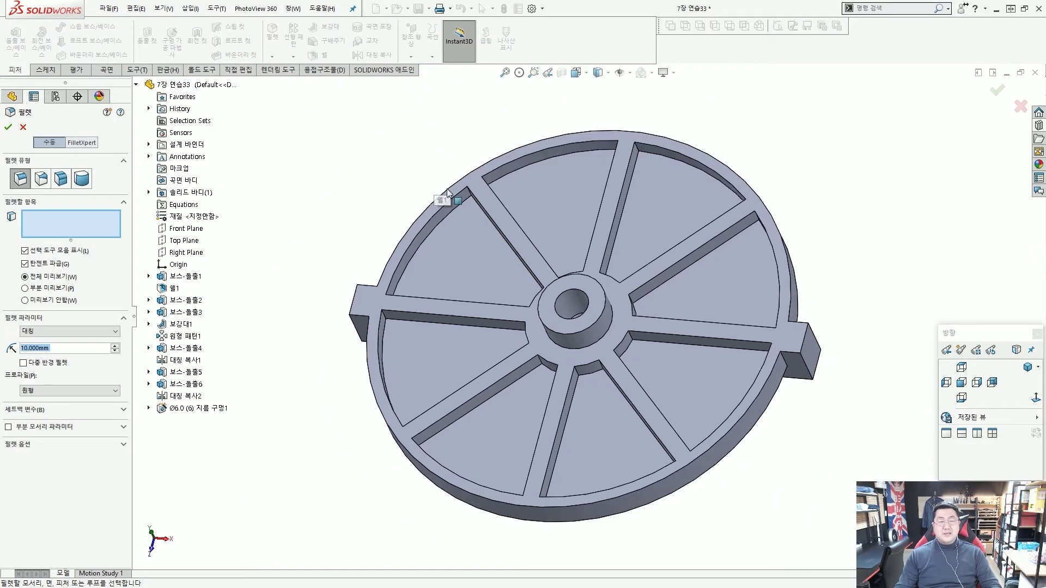
pyautogui.moveTo(607, 250); pyautogui.dragTo(619, 195, button='middle')
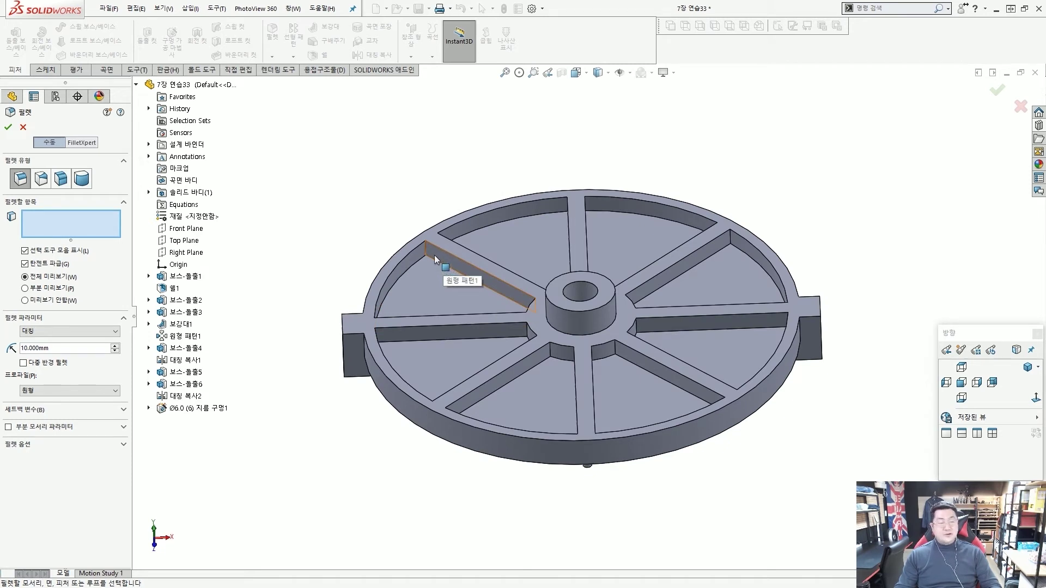
pyautogui.doubleClick(42, 348)
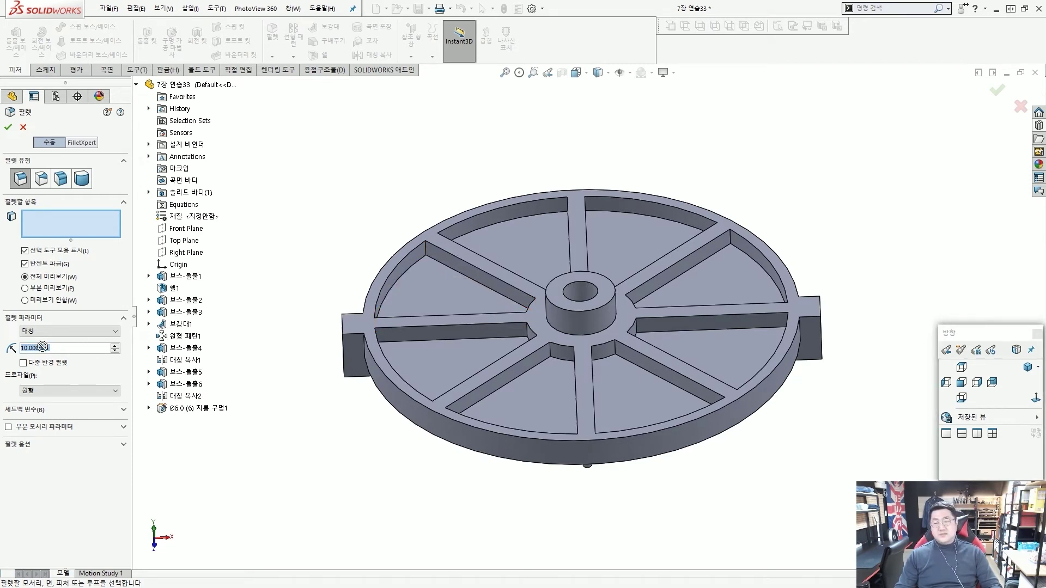
pyautogui.write('1')
pyautogui.scroll(-3, 415, 266)
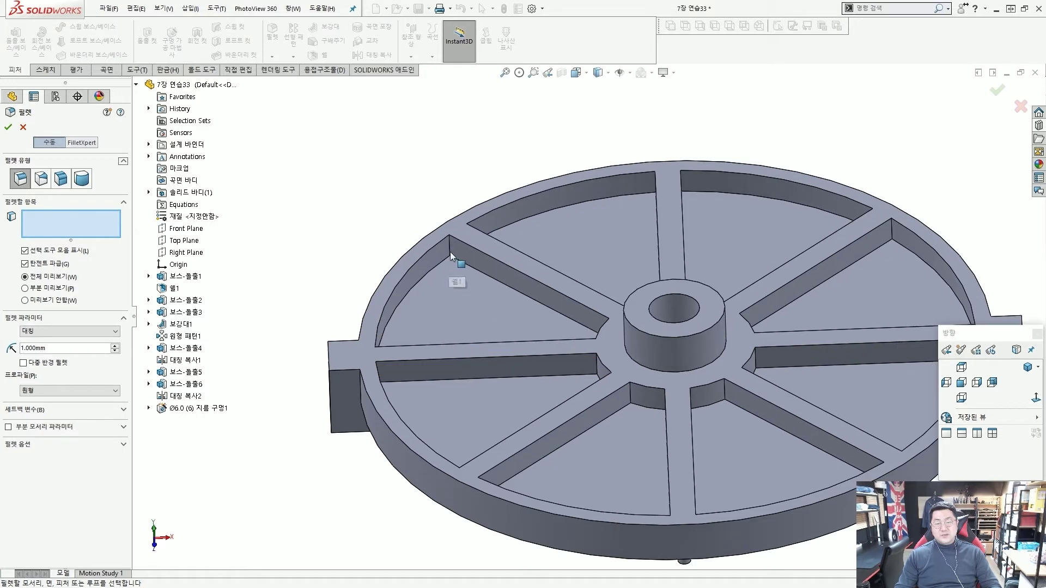
pyautogui.click(450, 246)
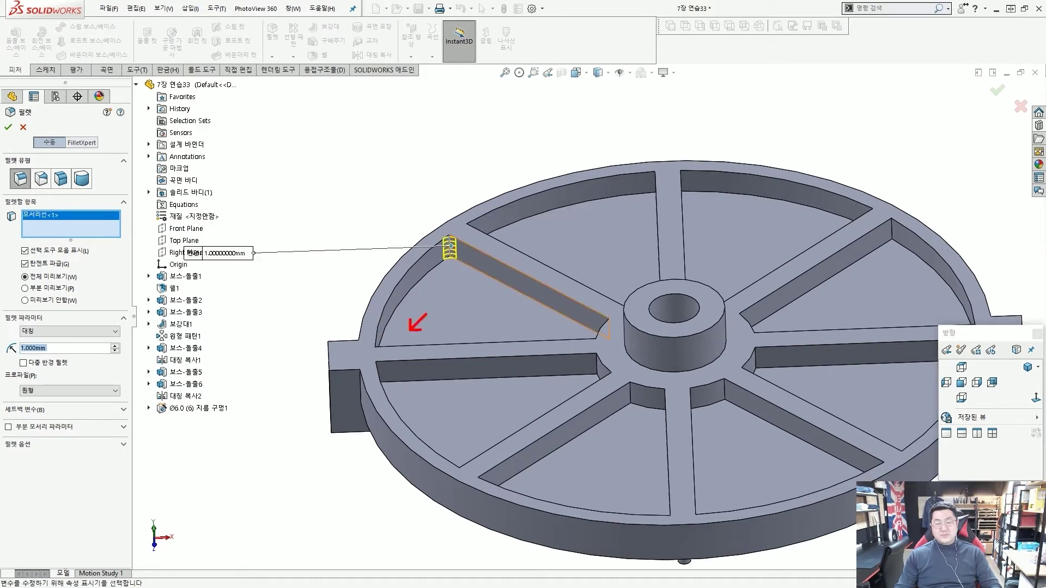
pyautogui.keyDown('ctrl'); pyautogui.keyDown('shift'); pyautogui.moveTo(559, 248); pyautogui.dragTo(512, 229); pyautogui.keyUp('shift'); pyautogui.keyUp('ctrl')
pyautogui.keyDown('ctrl'); pyautogui.keyDown('shift'); pyautogui.moveTo(575, 221); pyautogui.dragTo(614, 206); pyautogui.keyUp('shift'); pyautogui.keyUp('ctrl')
pyautogui.keyDown('ctrl'); pyautogui.keyDown('shift'); pyautogui.moveTo(602, 241); pyautogui.dragTo(653, 268); pyautogui.keyUp('shift'); pyautogui.keyUp('ctrl')
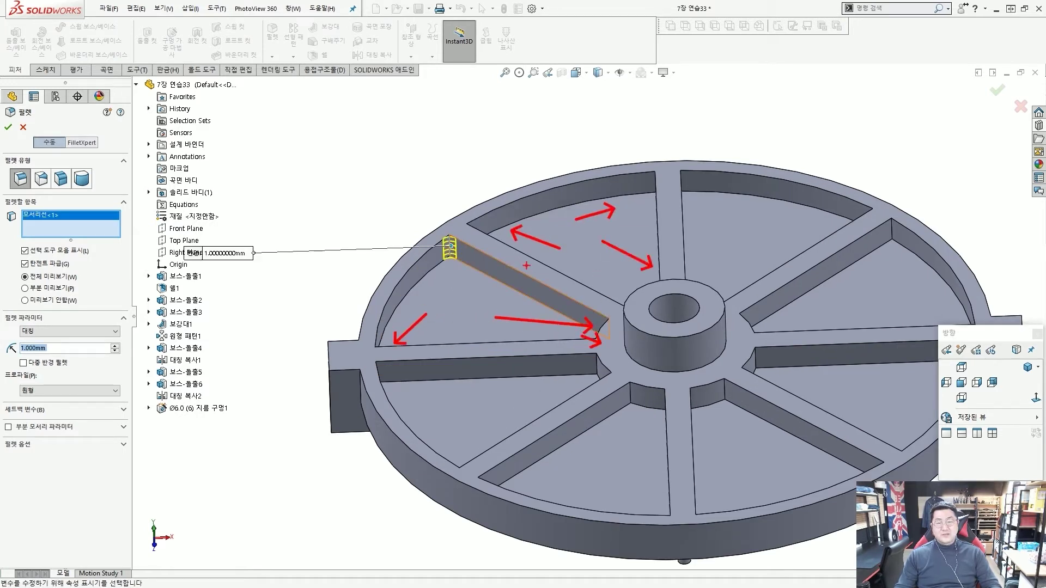
pyautogui.press('Escape')
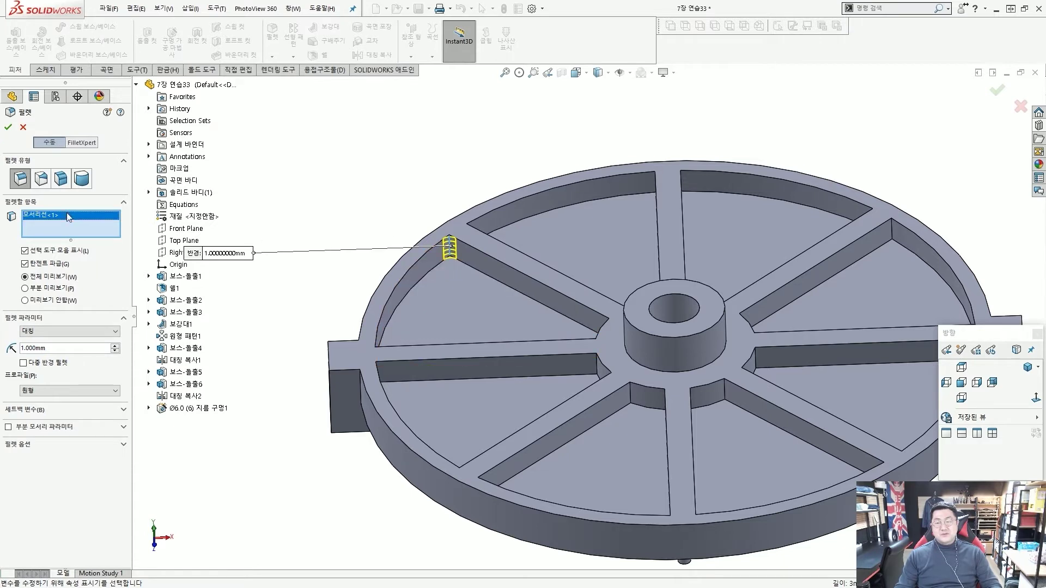
pyautogui.press('Delete')
pyautogui.click(450, 246)
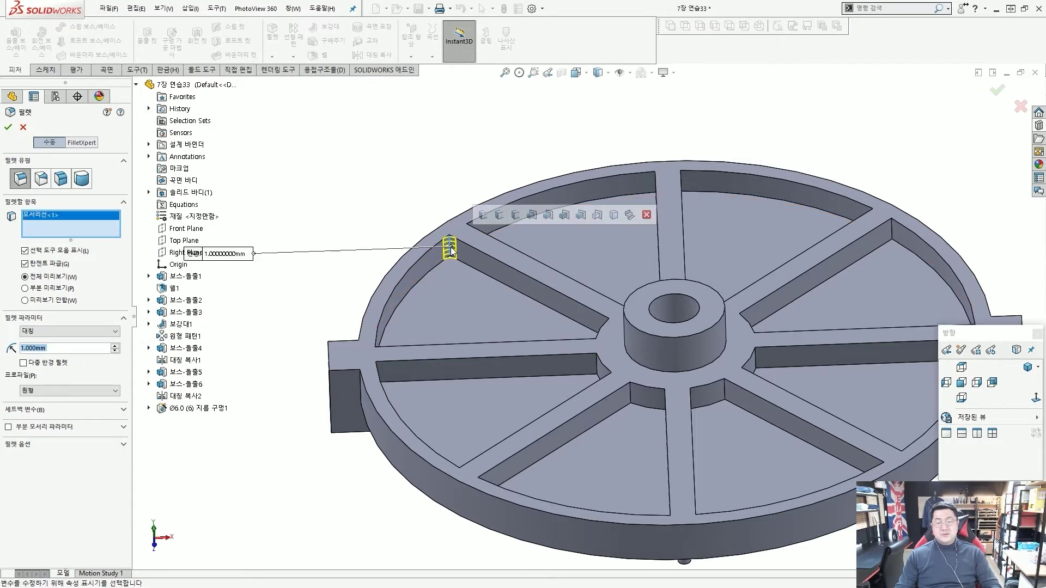
pyautogui.click(512, 215)
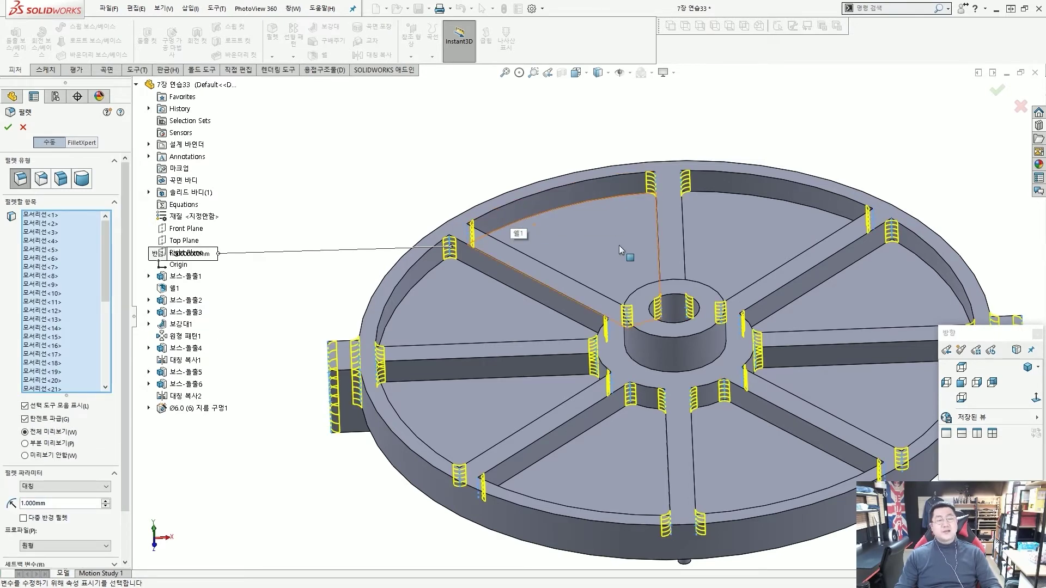
# - Remove the left tab's corner edges from the fillet selection
pyautogui.scroll(3, 618, 246)
pyautogui.moveTo(619, 245); pyautogui.dragTo(691, 357, button='middle')
pyautogui.scroll(-2, 697, 360)
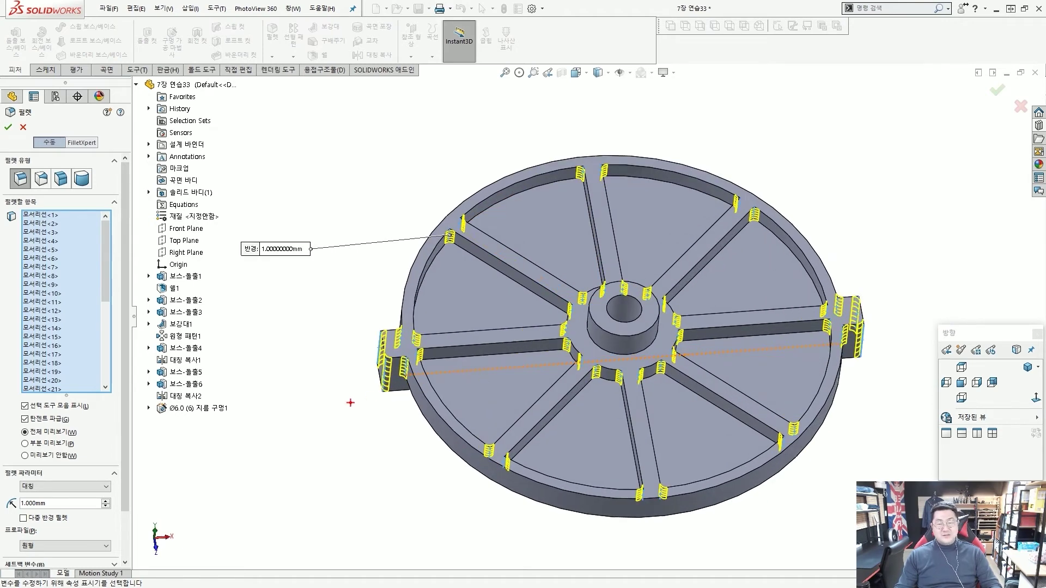
pyautogui.scroll(-2, 389, 380)
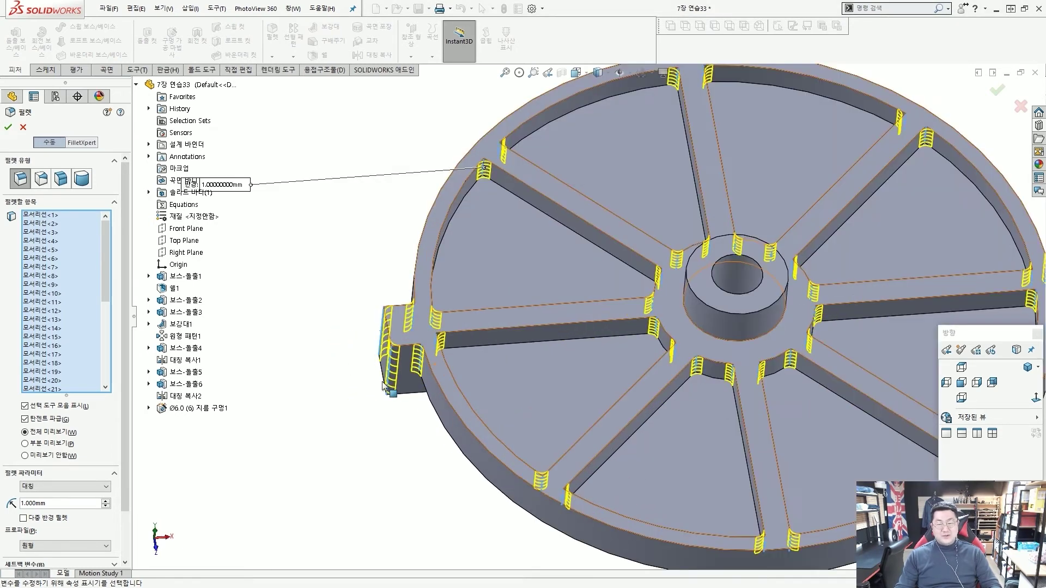
pyautogui.click(387, 377)
pyautogui.click(383, 338)
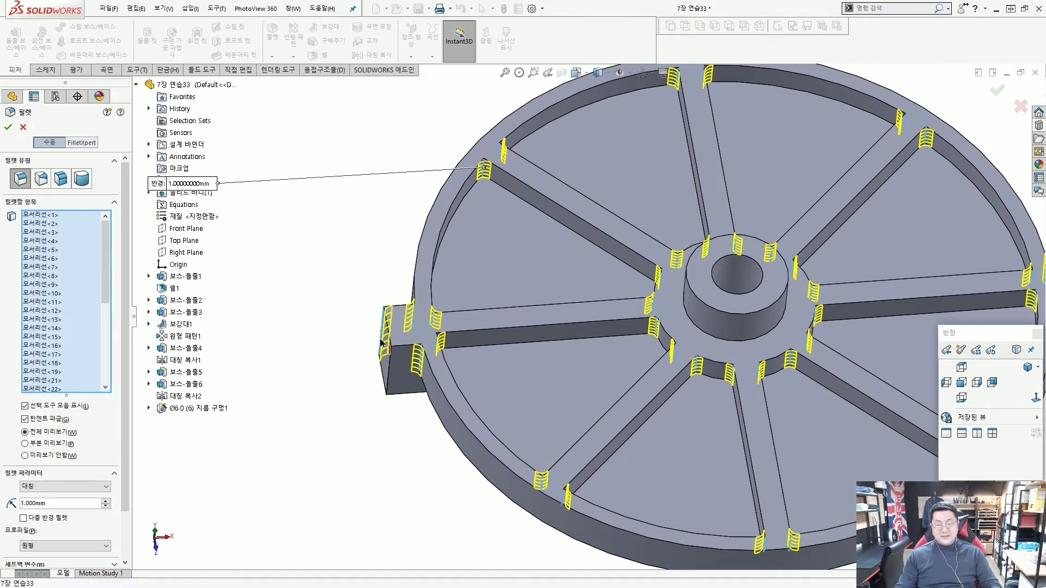
pyautogui.moveTo(383, 338); pyautogui.dragTo(442, 424, button='middle')
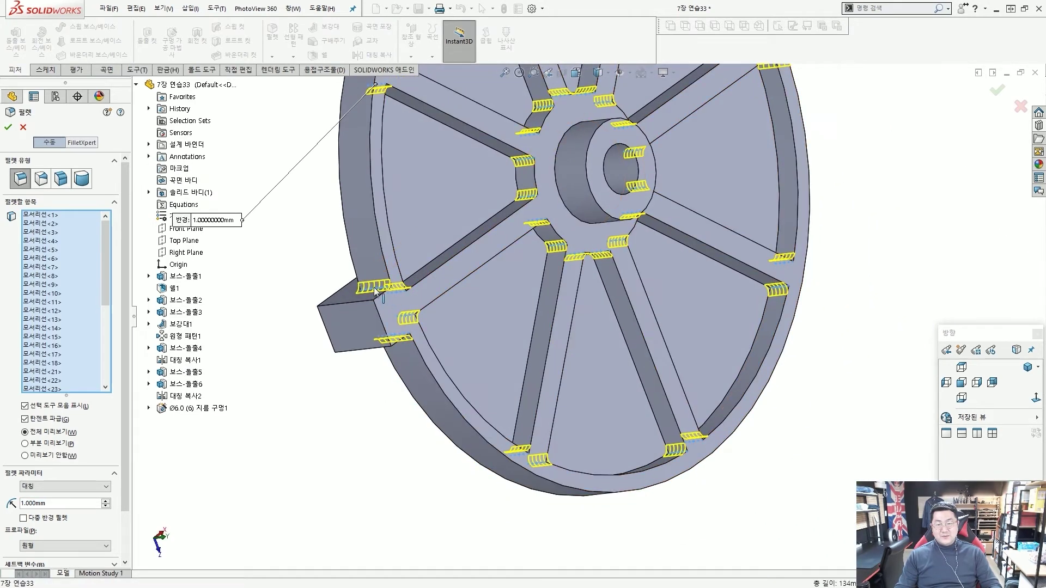
pyautogui.click(374, 288)
pyautogui.moveTo(373, 292); pyautogui.dragTo(375, 324, button='middle')
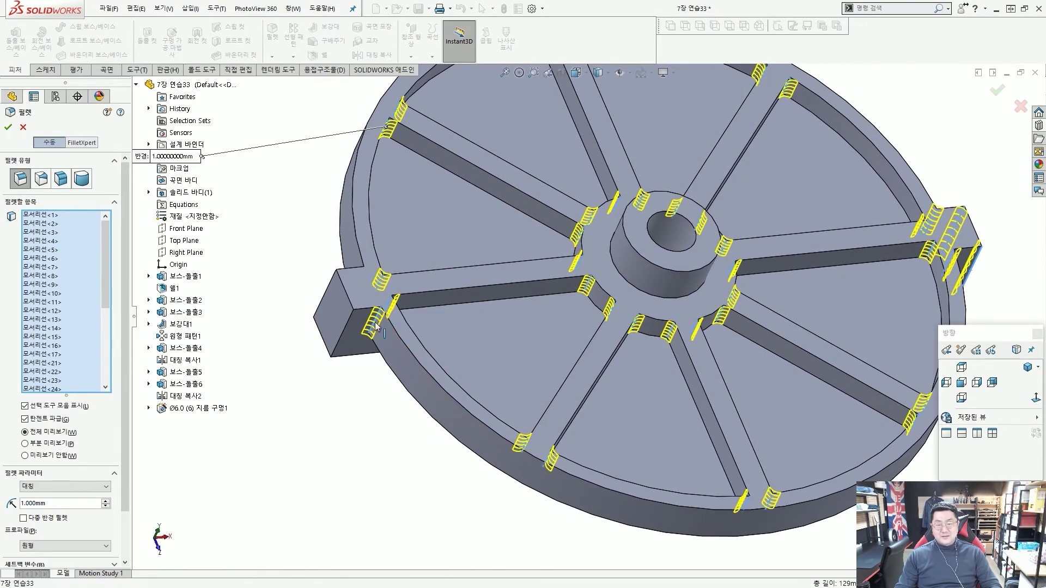
pyautogui.click(375, 321)
# - Remove the right tab's edges and apply the 1 mm fillet
pyautogui.scroll(4, 763, 318)
pyautogui.moveTo(763, 319); pyautogui.dragTo(711, 339, button='middle')
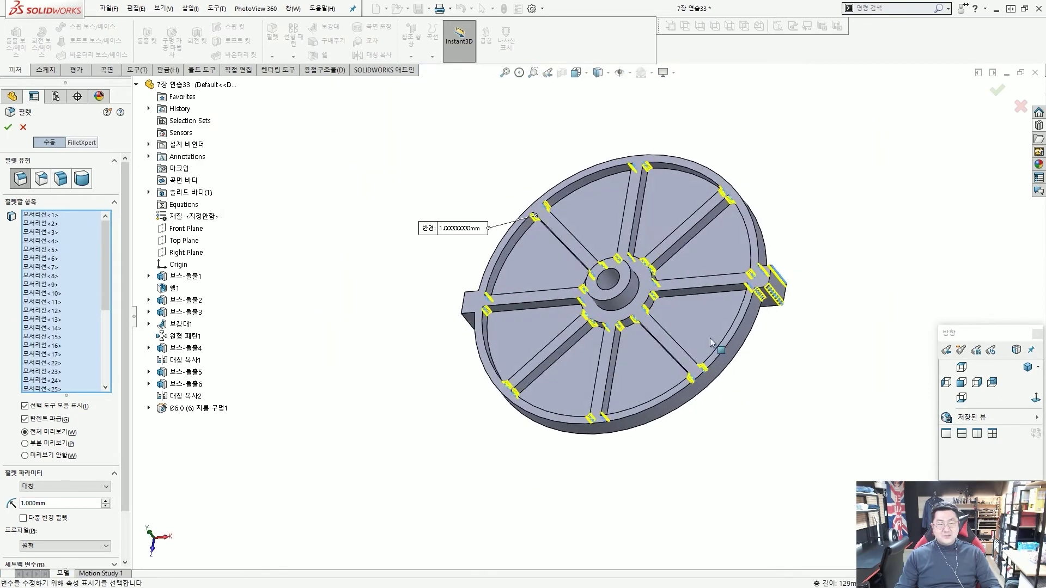
pyautogui.scroll(-4, 772, 309)
pyautogui.scroll(-2, 720, 313)
pyautogui.click(722, 289)
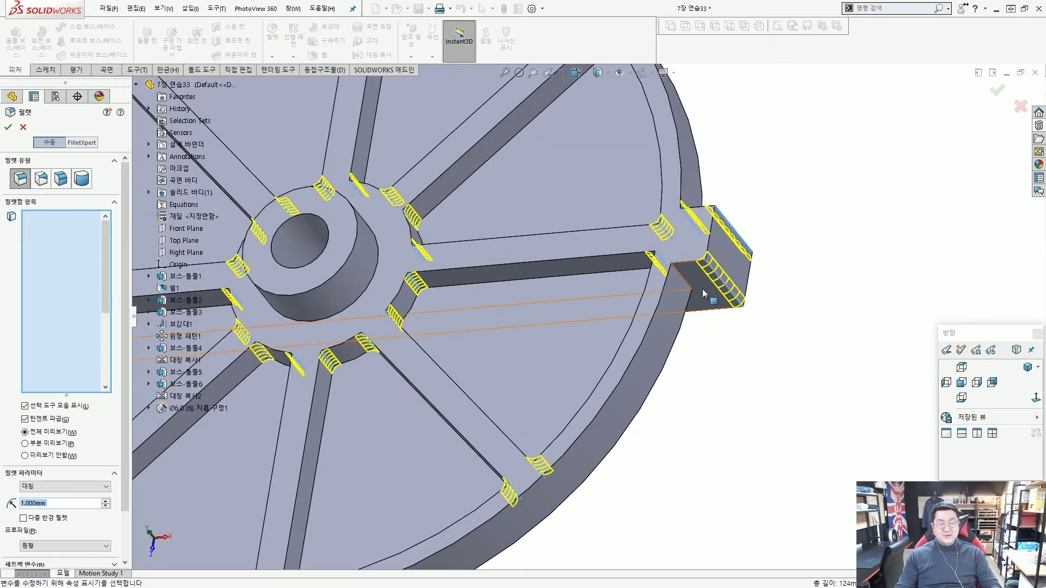
pyautogui.click(722, 284)
pyautogui.click(734, 229)
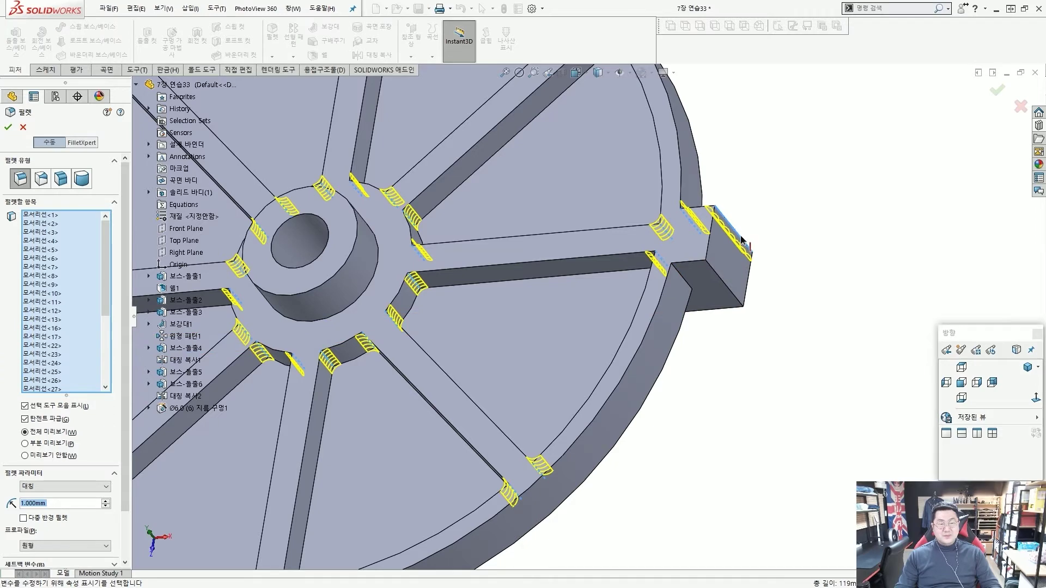
pyautogui.moveTo(722, 227); pyautogui.dragTo(704, 237, button='middle')
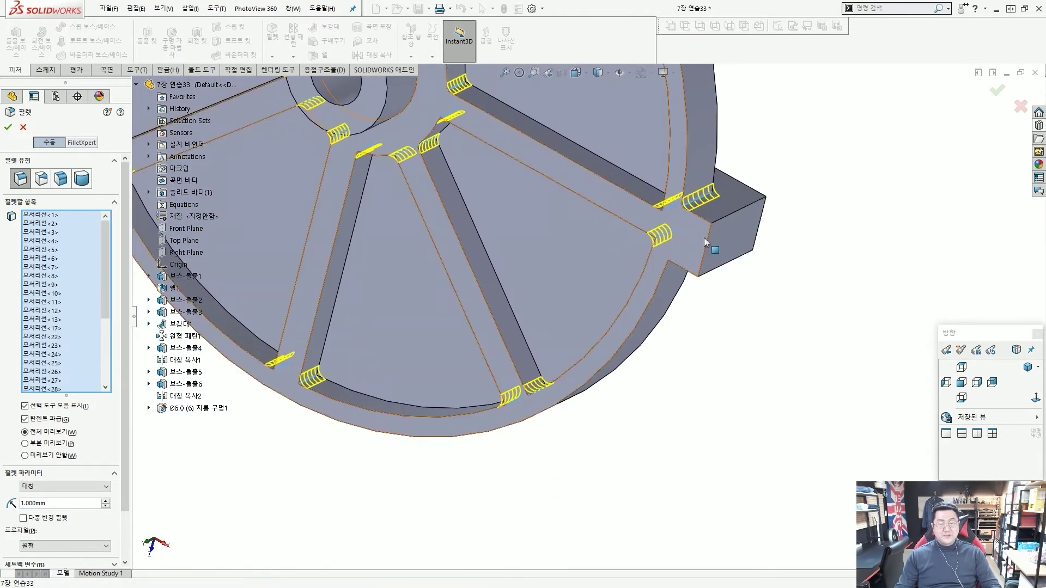
pyautogui.click(698, 199)
pyautogui.scroll(9, 624, 314)
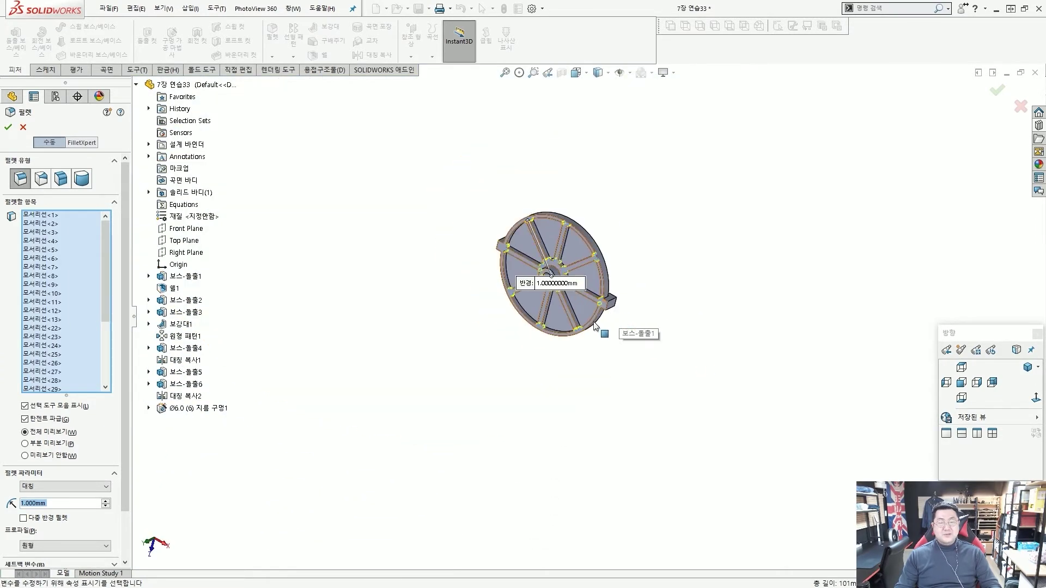
pyautogui.moveTo(593, 320); pyautogui.dragTo(614, 205, button='middle')
pyautogui.scroll(-8, 517, 266)
pyautogui.moveTo(610, 297); pyautogui.dragTo(671, 233, button='middle')
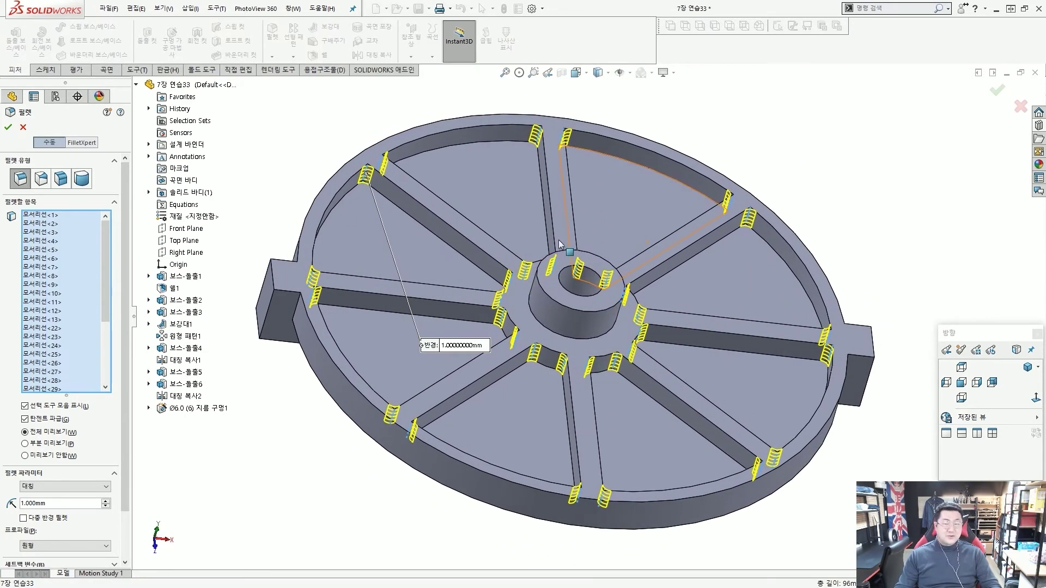
pyautogui.click(9, 127)
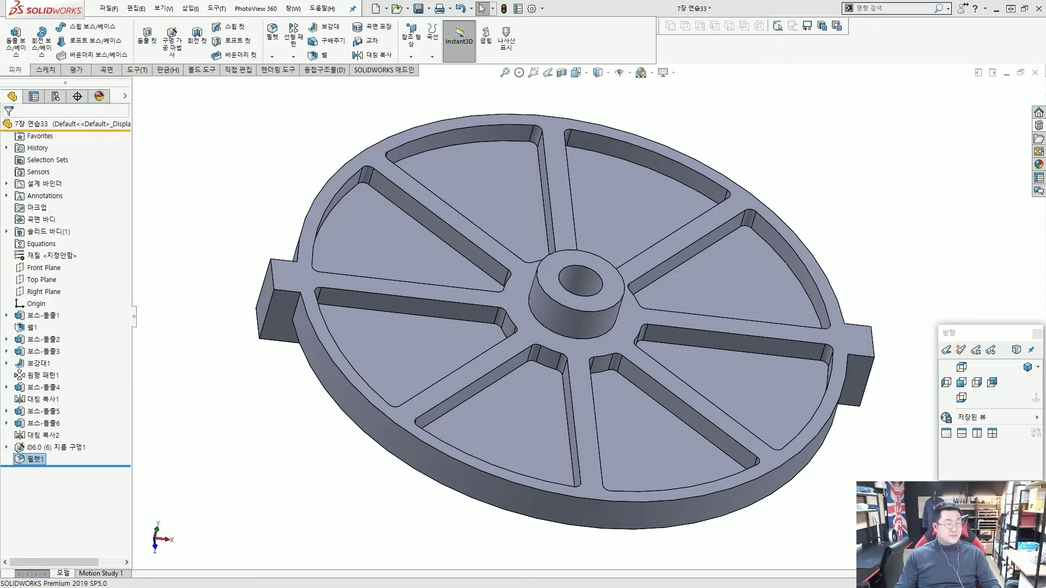
# - Begin a new fillet and remove the stray pocket edge from its selection
pyautogui.click(285, 167)
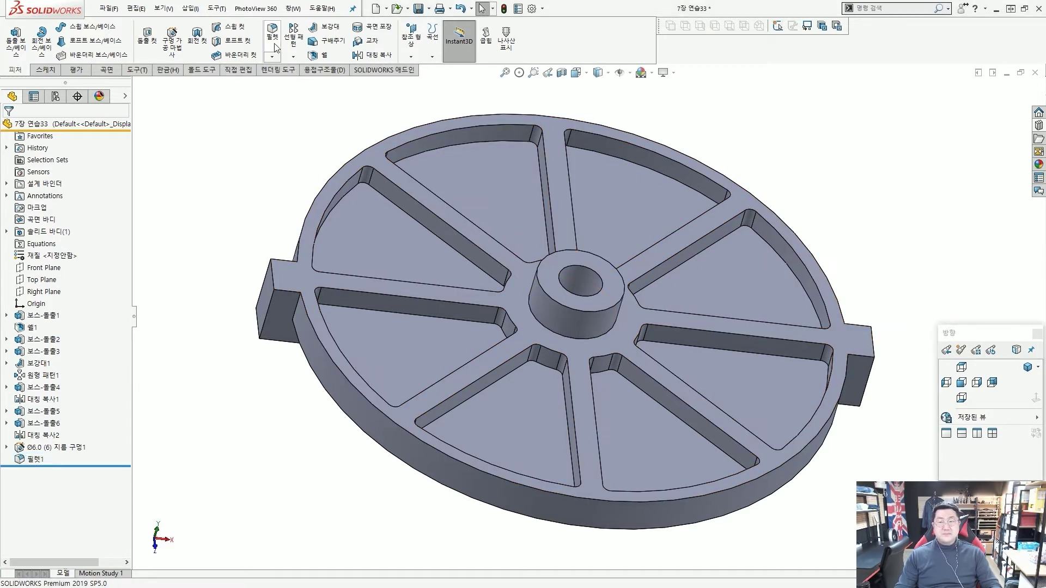
pyautogui.click(272, 36)
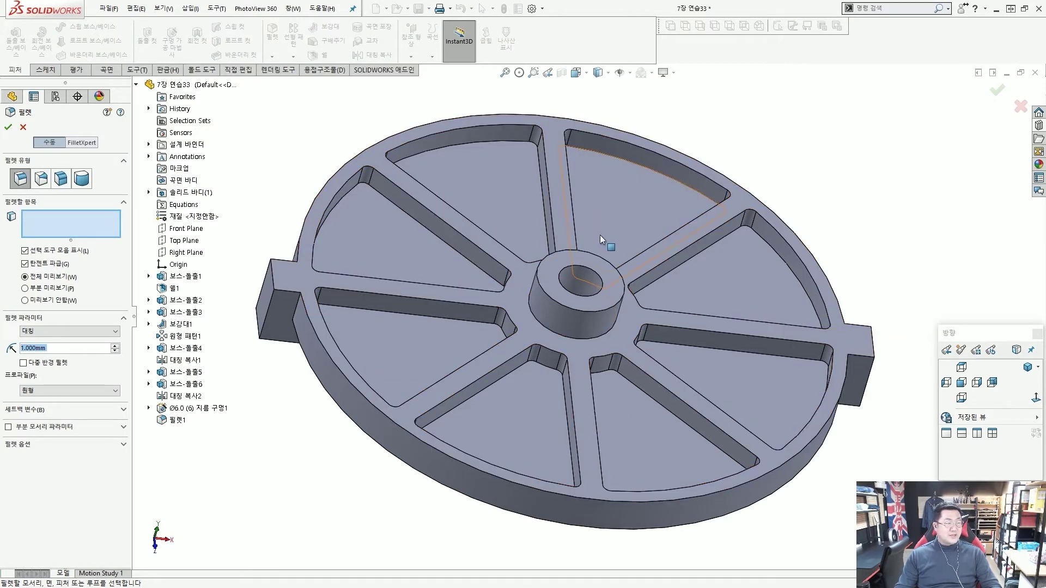
pyautogui.moveTo(600, 234); pyautogui.dragTo(464, 224, button='middle')
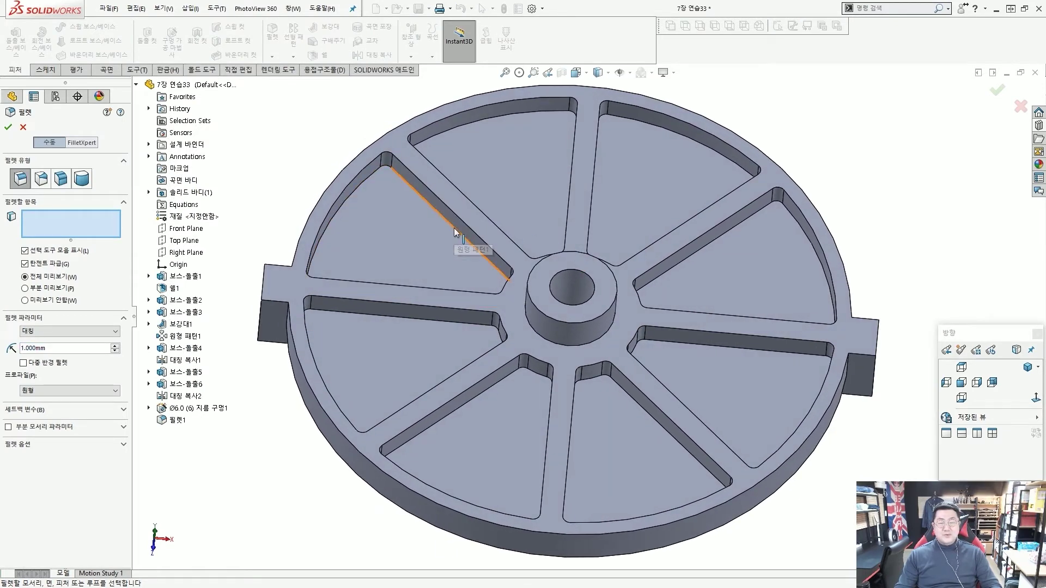
pyautogui.click(454, 227)
pyautogui.moveTo(455, 231)
pyautogui.mouseDown(button='middle')
pyautogui.moveTo(444, 220)
pyautogui.moveTo(459, 250)
pyautogui.mouseUp(button='middle')
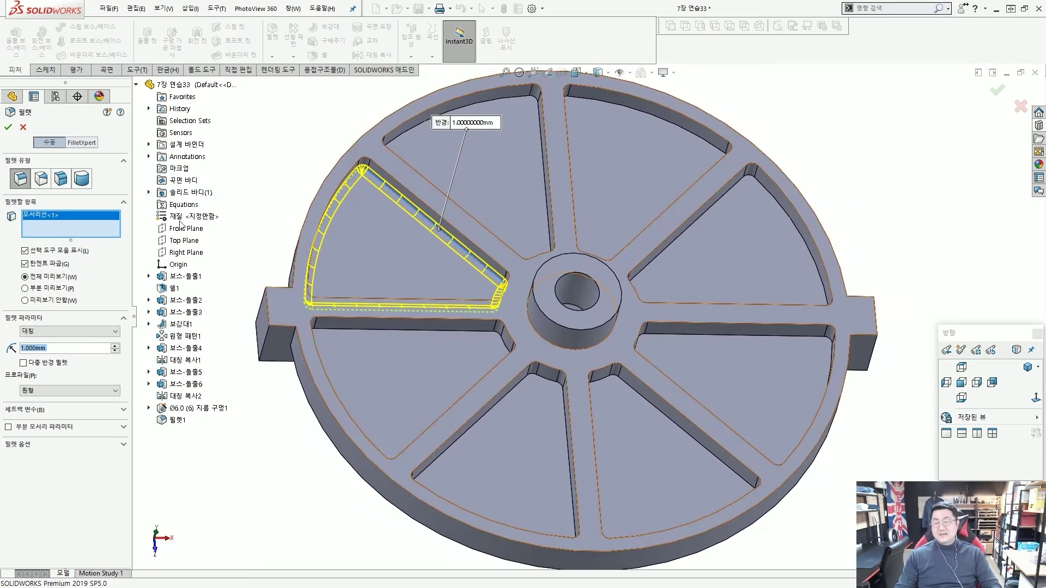
pyautogui.click(50, 213)
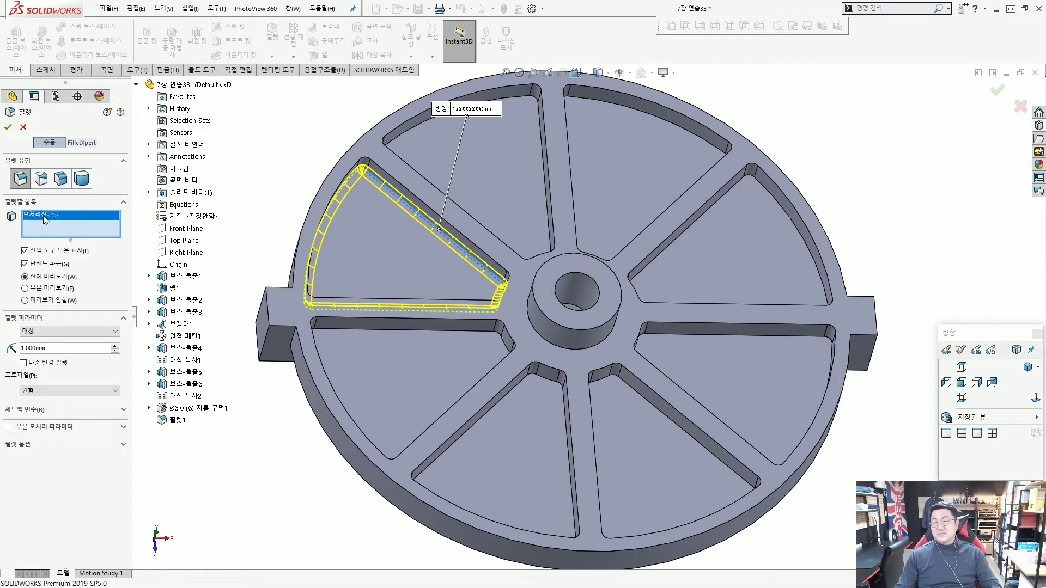
pyautogui.press('Delete')
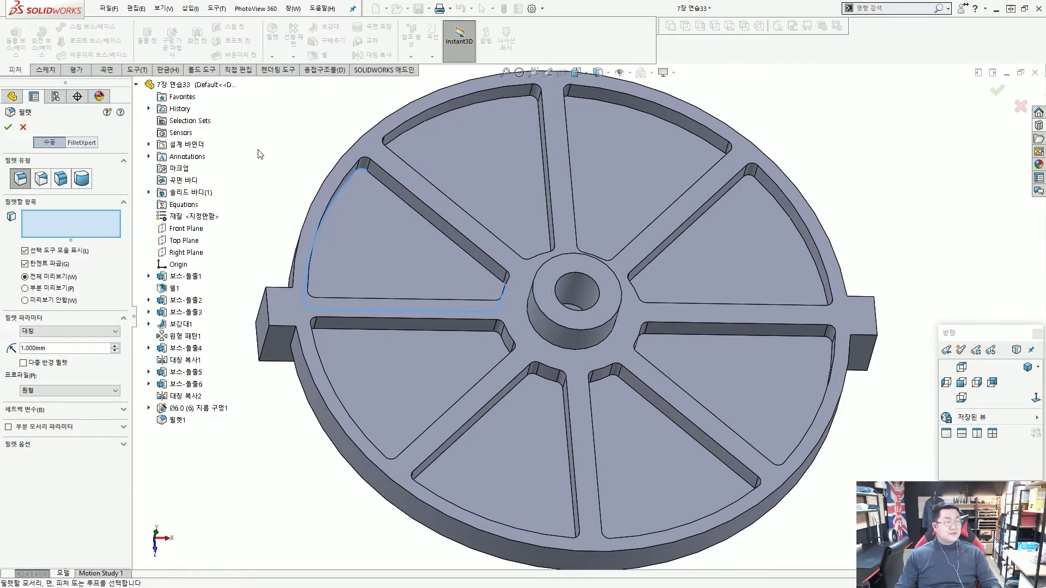
# - Add all eight pocket floor faces and apply the 1 mm fillet as Fillet2
pyautogui.click(403, 254)
pyautogui.click(476, 169)
pyautogui.click(626, 162)
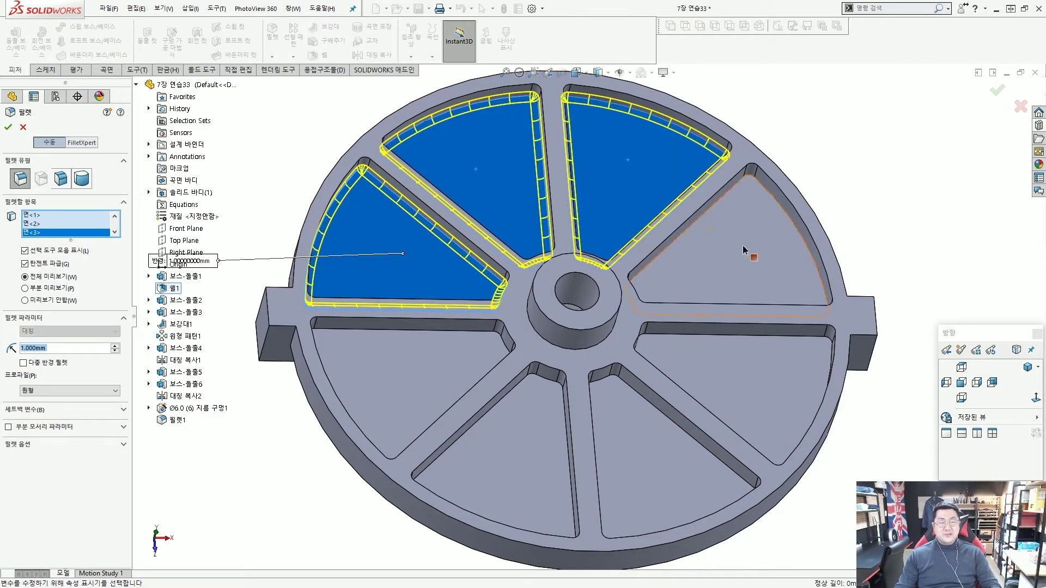
pyautogui.click(743, 245)
pyautogui.click(751, 381)
pyautogui.click(627, 431)
pyautogui.click(523, 447)
pyautogui.click(392, 365)
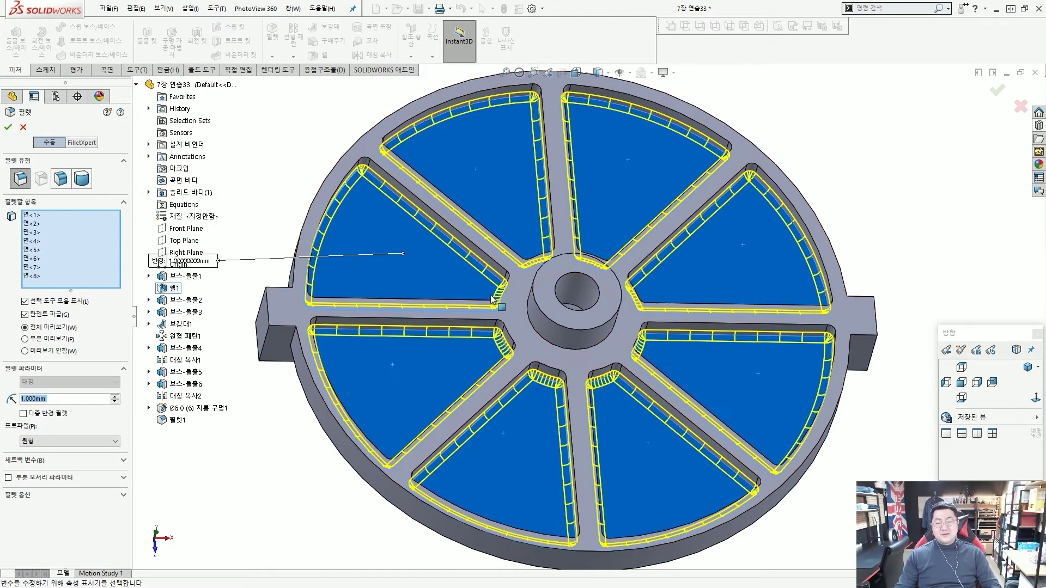
pyautogui.moveTo(392, 364); pyautogui.dragTo(397, 256, button='middle')
pyautogui.click(7, 127)
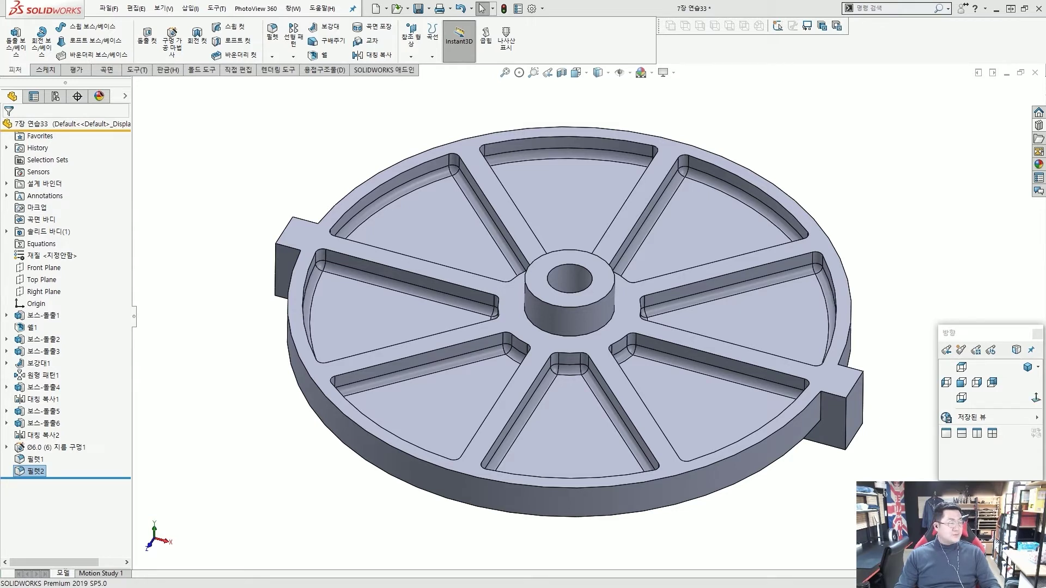
# - Fillet the two short end edges of the underside bar at 1.000 mm as Fillet3
pyautogui.press('f')
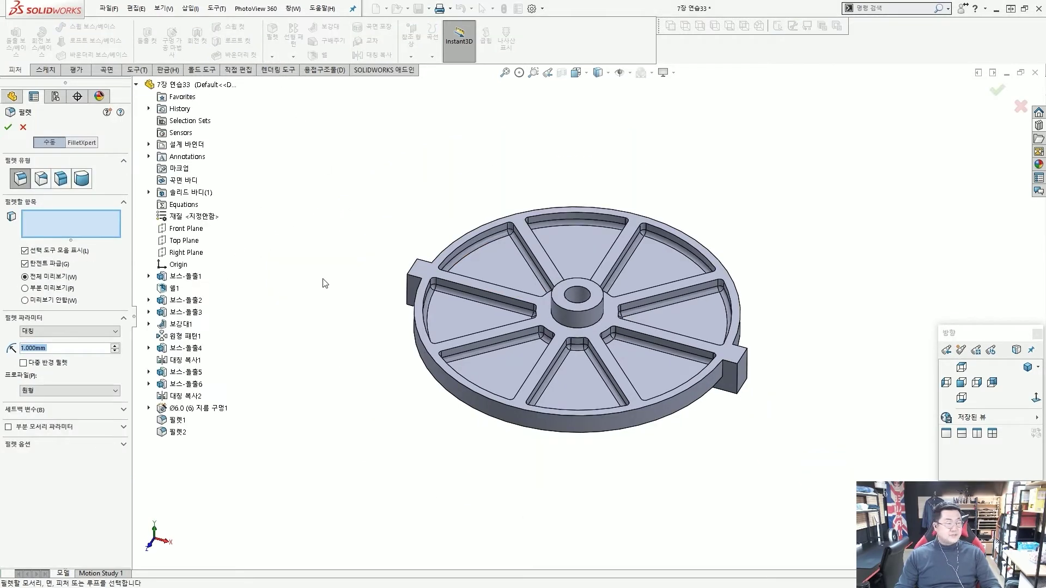
pyautogui.moveTo(333, 296); pyautogui.dragTo(435, 244, button='middle')
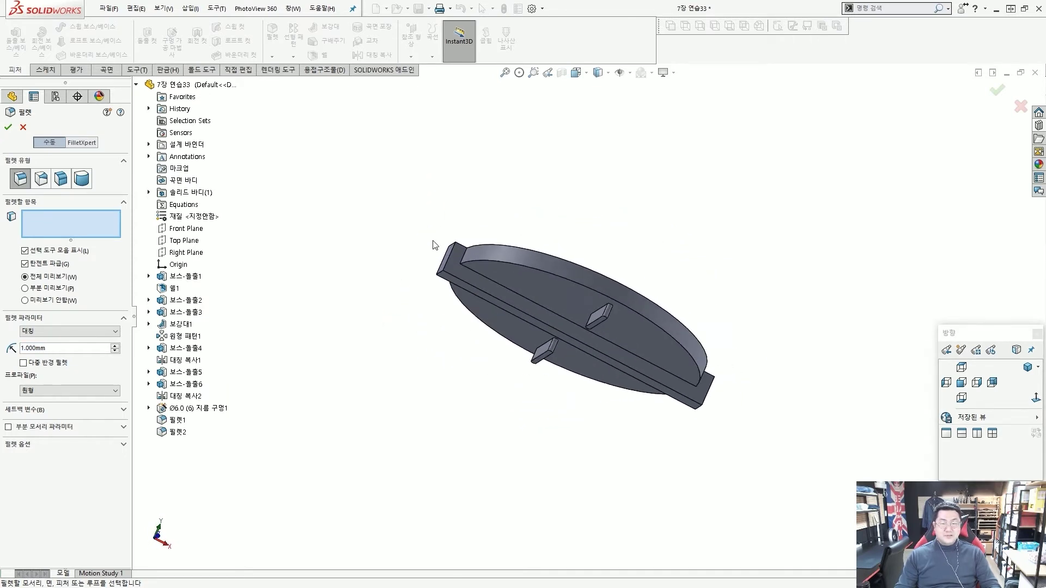
pyautogui.scroll(-3, 456, 296)
pyautogui.moveTo(484, 299); pyautogui.dragTo(524, 238, button='middle')
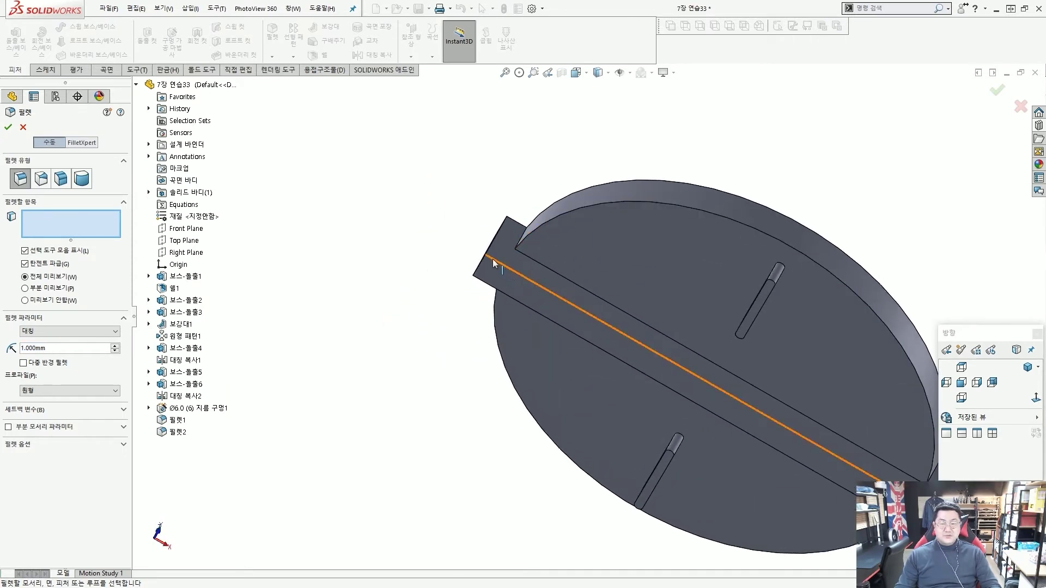
pyautogui.click(480, 266)
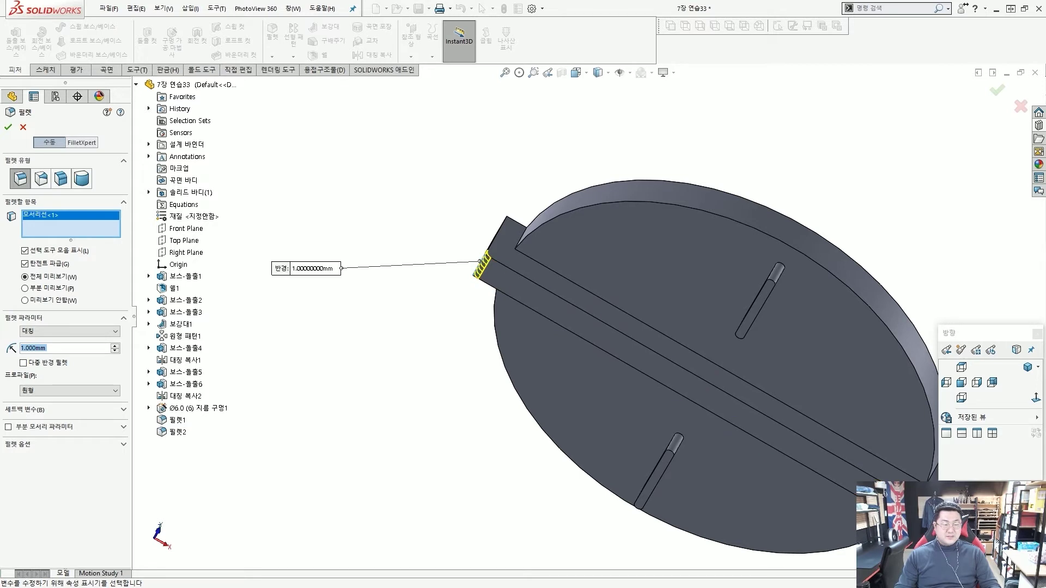
pyautogui.click(480, 262)
pyautogui.press('Return')
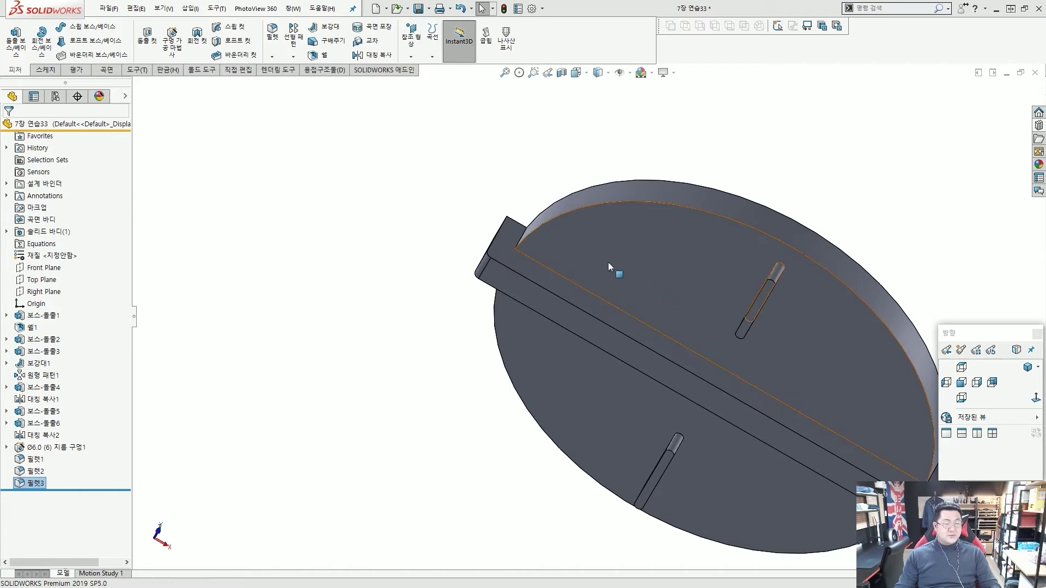
pyautogui.moveTo(608, 262); pyautogui.dragTo(579, 389, button='middle')
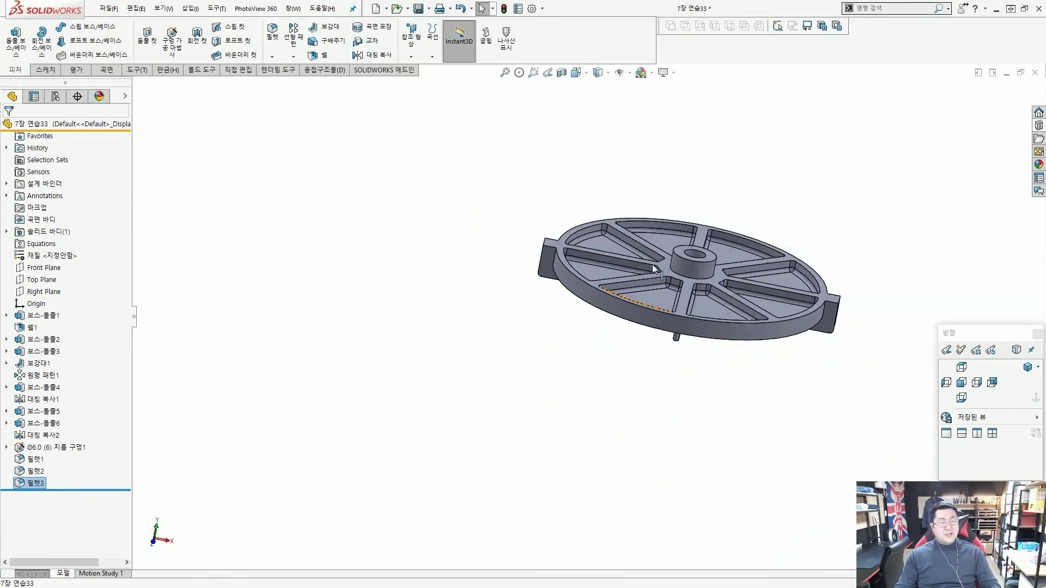
pyautogui.moveTo(652, 263); pyautogui.dragTo(641, 314, button='middle')
pyautogui.scroll(-3, 697, 274)
pyautogui.scroll(-1, 695, 276)
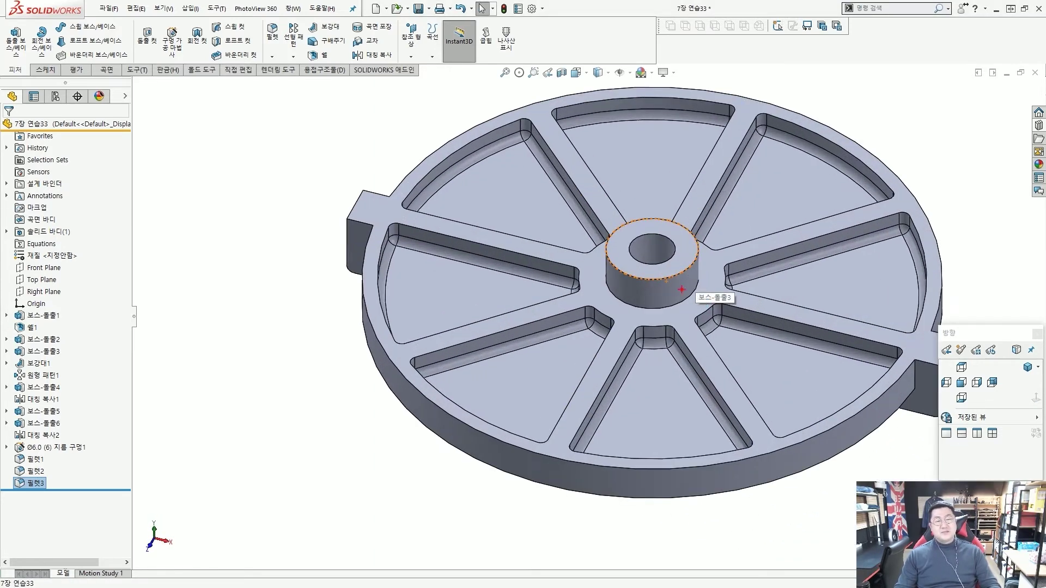
pyautogui.moveTo(564, 127); pyautogui.dragTo(591, 145)
pyautogui.moveTo(667, 184); pyautogui.dragTo(675, 222)
pyautogui.moveTo(681, 223); pyautogui.dragTo(676, 244)
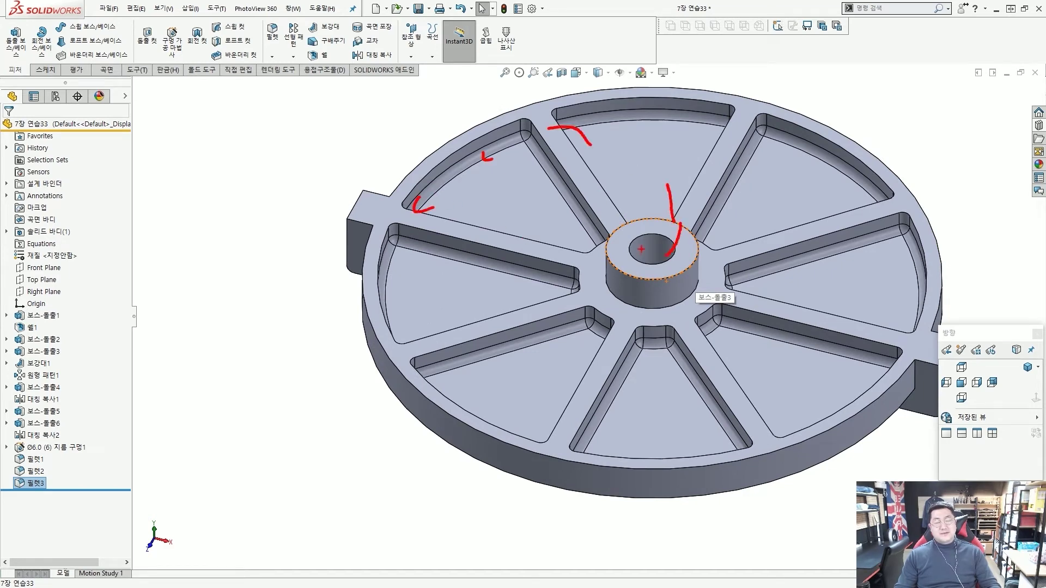
pyautogui.press('Escape')
pyautogui.scroll(5, 648, 273)
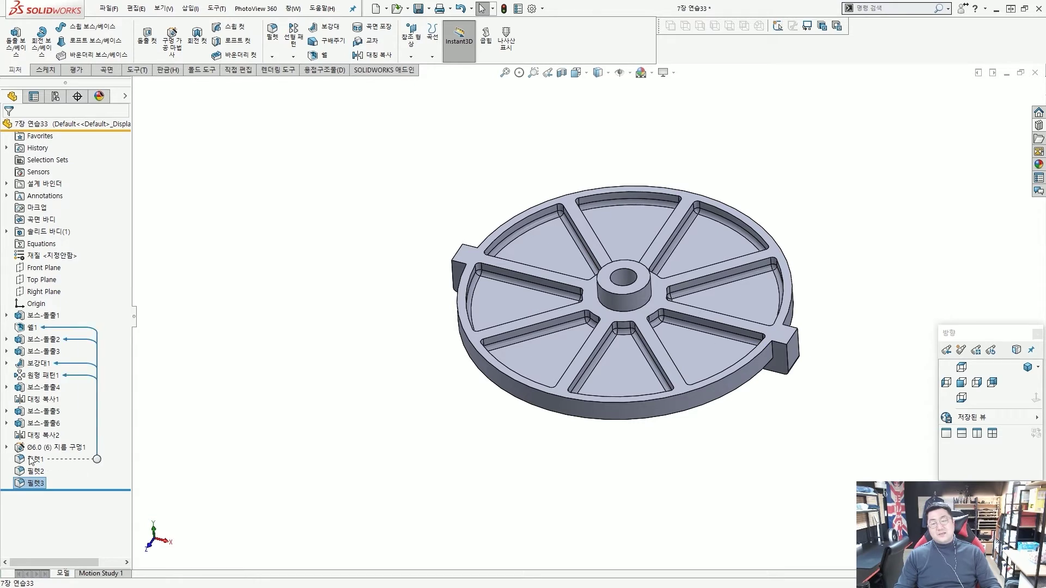
pyautogui.click(273, 439)
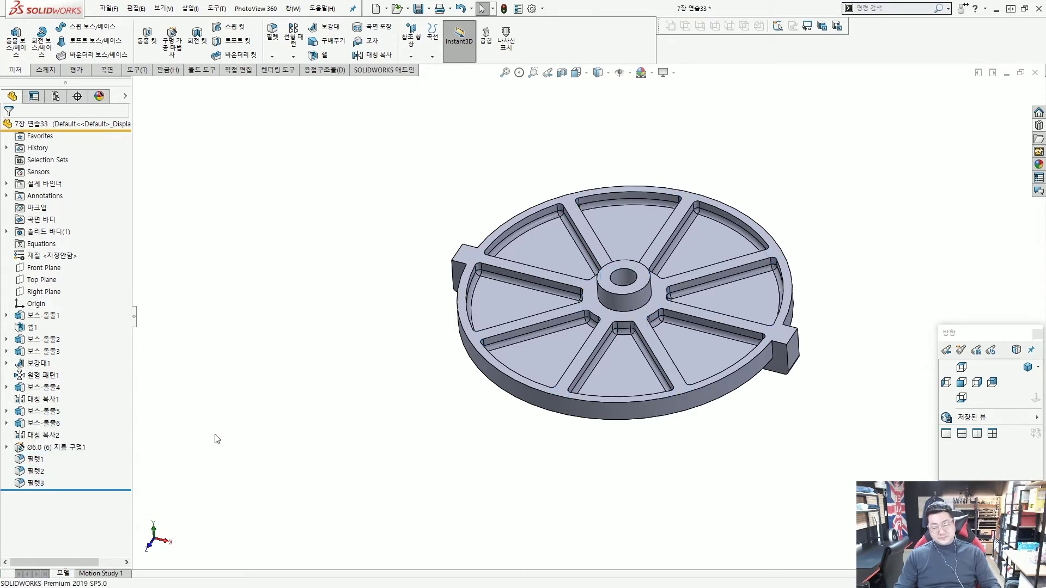
pyautogui.click(36, 459)
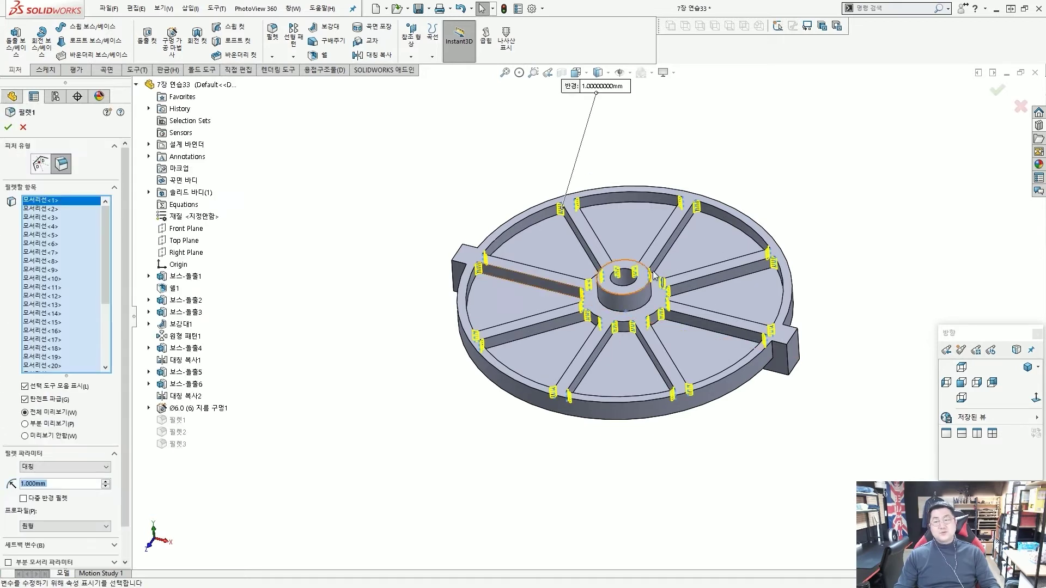
pyautogui.moveTo(106, 223); pyautogui.dragTo(113, 309)
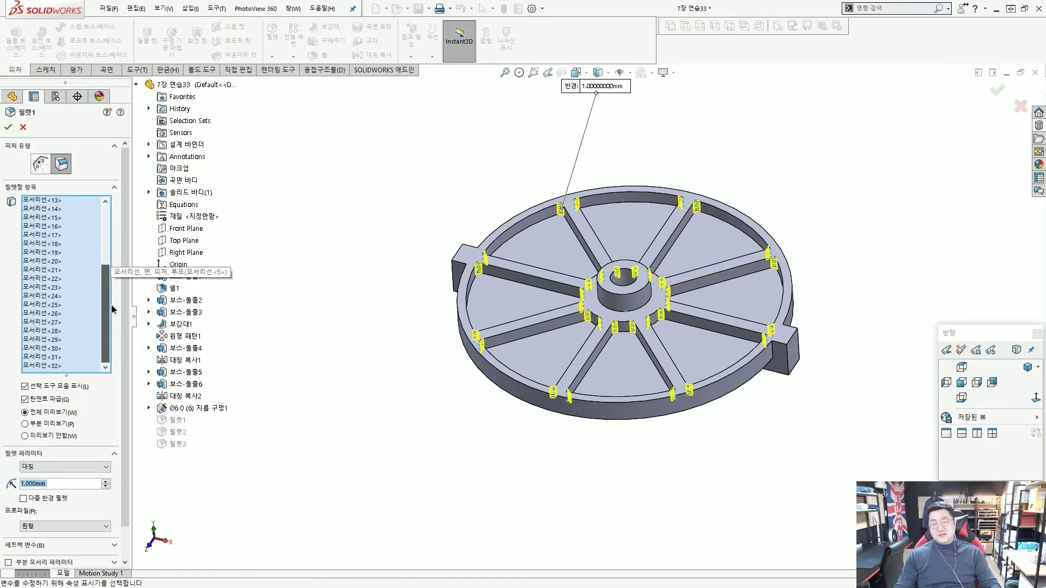
pyautogui.moveTo(115, 273); pyautogui.dragTo(110, 318)
pyautogui.hotkey('ctrl', '2')
pyautogui.moveTo(52, 370)
pyautogui.mouseDown()
pyautogui.moveTo(8, 283)
pyautogui.moveTo(66, 216)
pyautogui.moveTo(50, 370)
pyautogui.mouseUp()
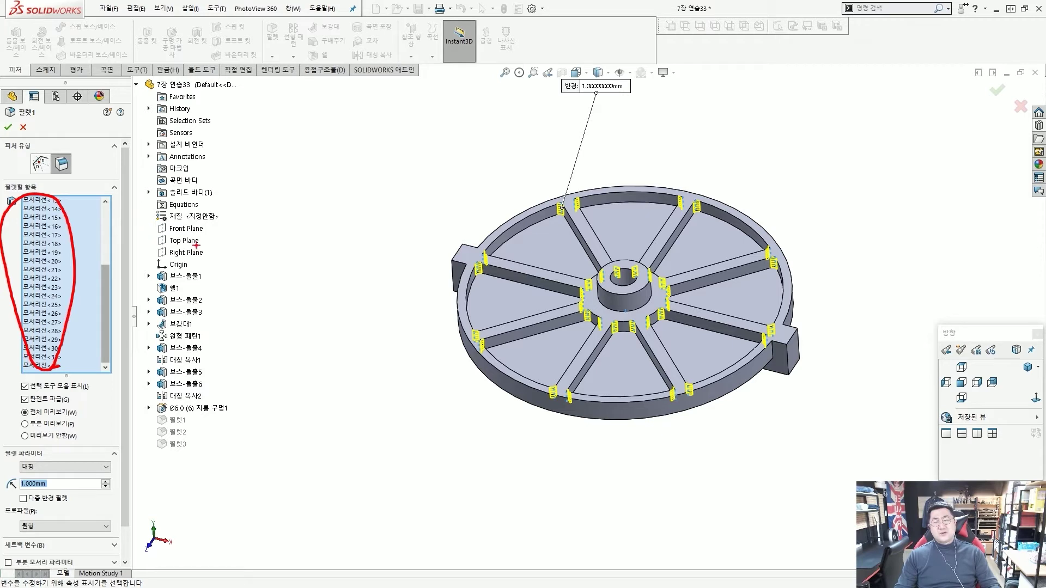
pyautogui.moveTo(267, 279)
pyautogui.mouseDown()
pyautogui.moveTo(211, 214)
pyautogui.moveTo(191, 247)
pyautogui.moveTo(258, 249)
pyautogui.mouseUp()
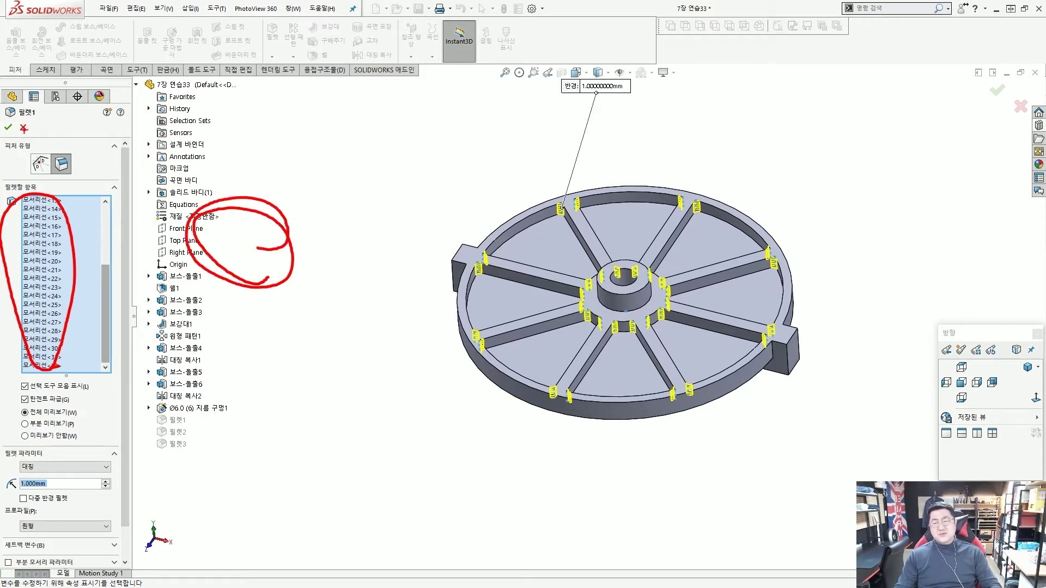
pyautogui.press('Escape')
pyautogui.click(24, 129)
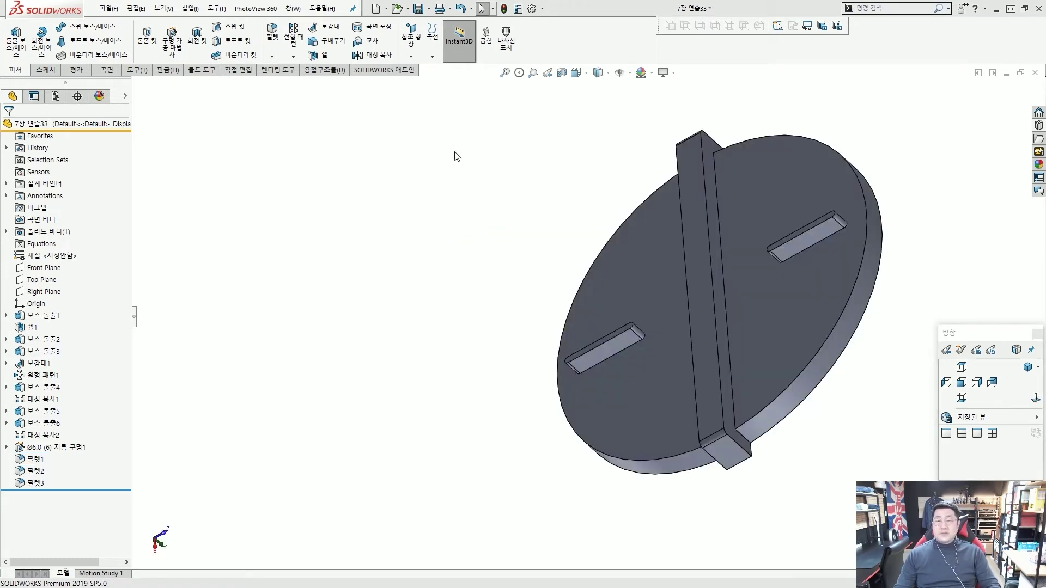
# - Fillet the disc's flat face and the bar's top faces at 1 mm as Fillet5
pyautogui.click(272, 37)
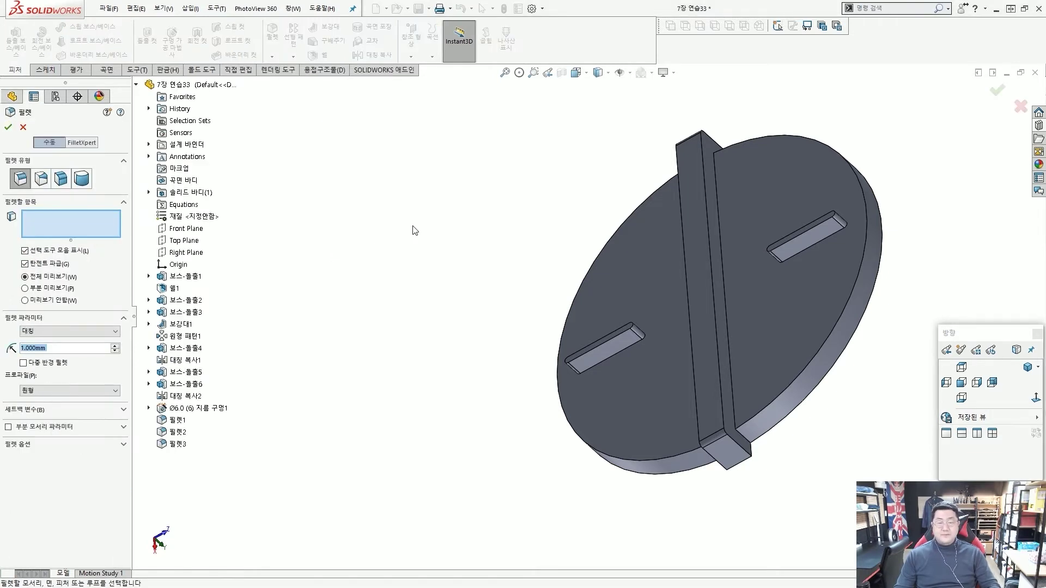
pyautogui.moveTo(416, 228)
pyautogui.mouseDown(button='middle')
pyautogui.moveTo(517, 249)
pyautogui.moveTo(522, 226)
pyautogui.mouseUp(button='middle')
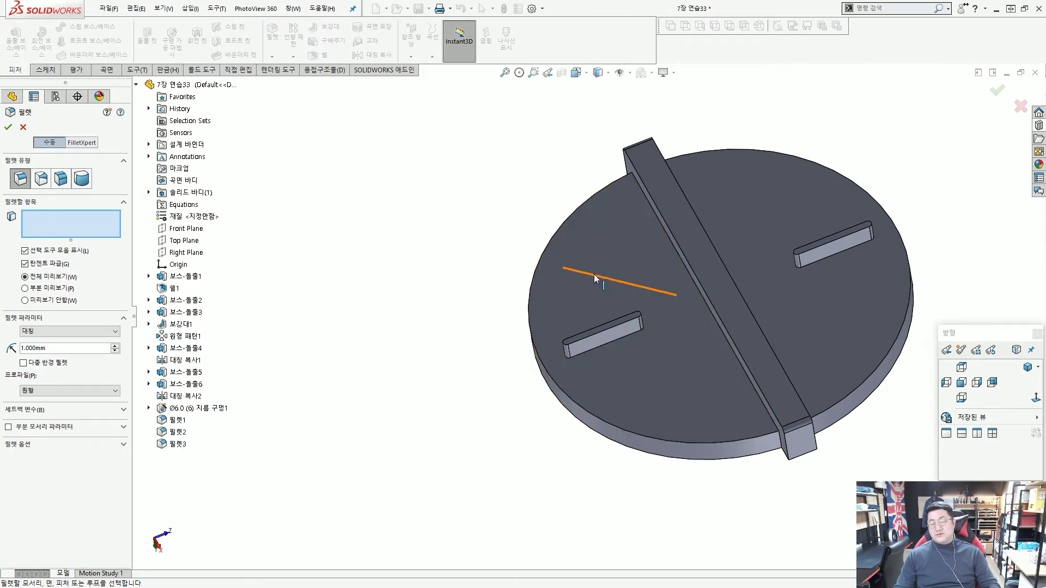
pyautogui.moveTo(591, 273)
pyautogui.mouseDown(button='middle')
pyautogui.moveTo(705, 227)
pyautogui.moveTo(600, 264)
pyautogui.mouseUp(button='middle')
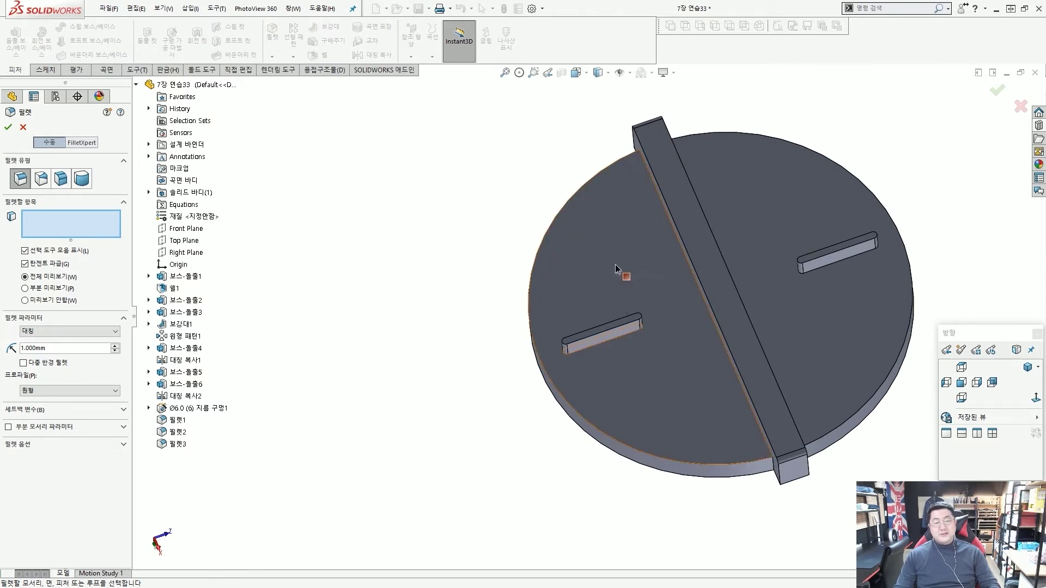
pyautogui.moveTo(623, 273); pyautogui.dragTo(681, 283, button='middle')
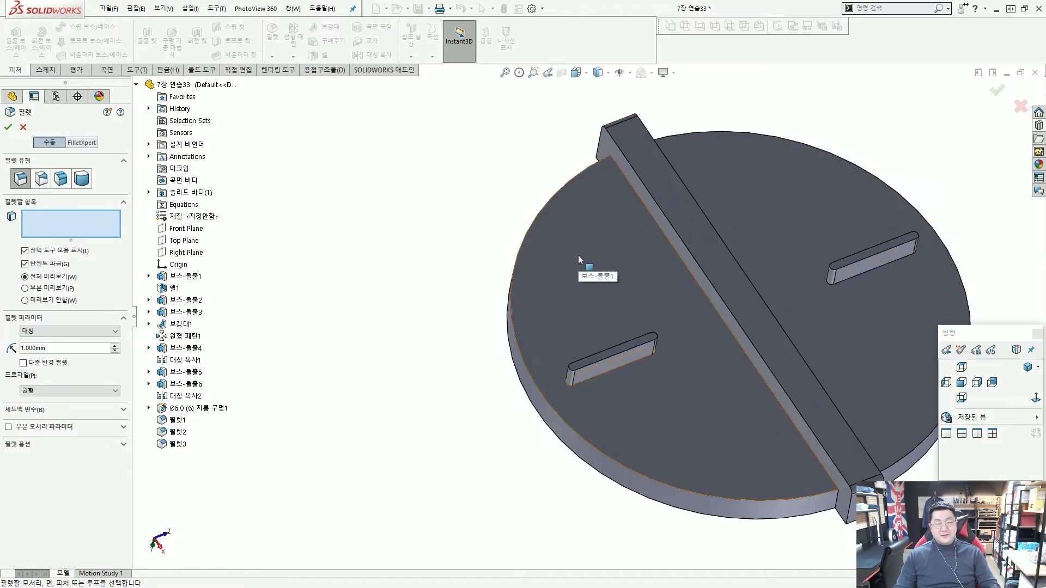
pyautogui.moveTo(577, 255); pyautogui.dragTo(662, 291, button='middle')
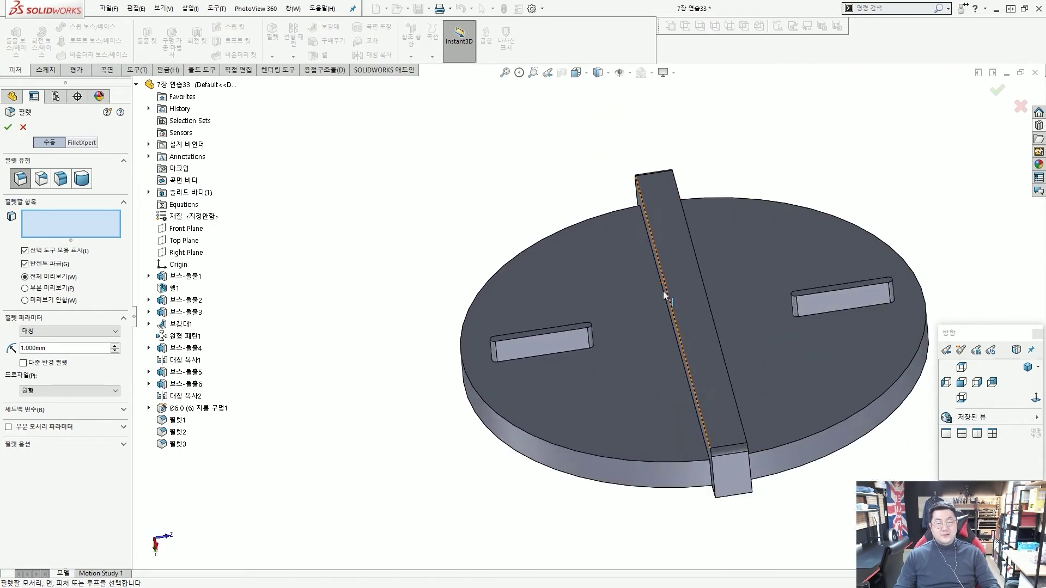
pyautogui.click(612, 273)
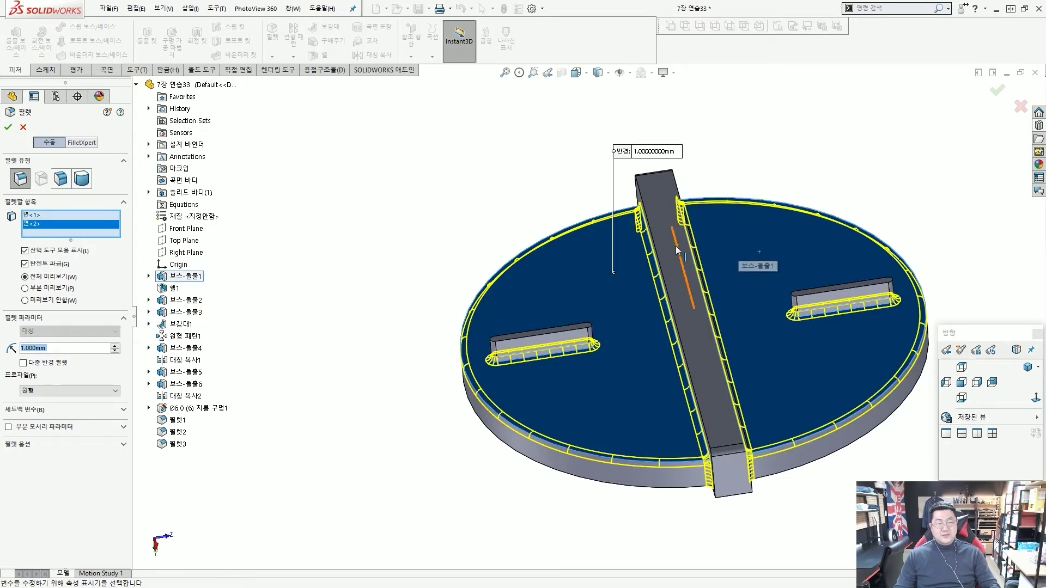
pyautogui.click(668, 235)
pyautogui.click(668, 235)
pyautogui.moveTo(668, 235); pyautogui.dragTo(663, 208, button='middle')
pyautogui.rightClick(653, 204)
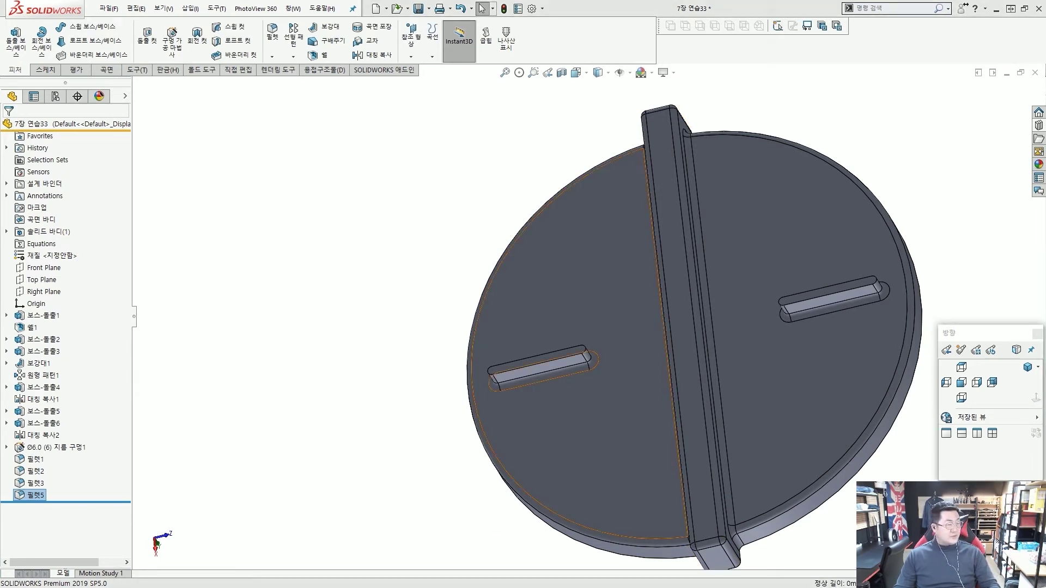
# - Return to the isometric view and save the finished plate part
pyautogui.click(365, 168)
pyautogui.scroll(3, 366, 169)
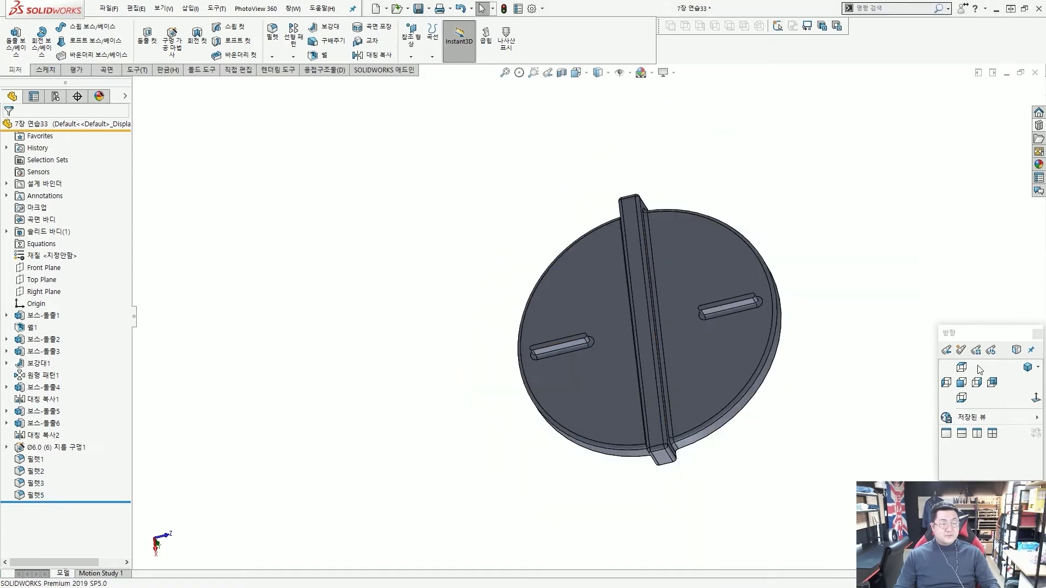
pyautogui.click(1027, 368)
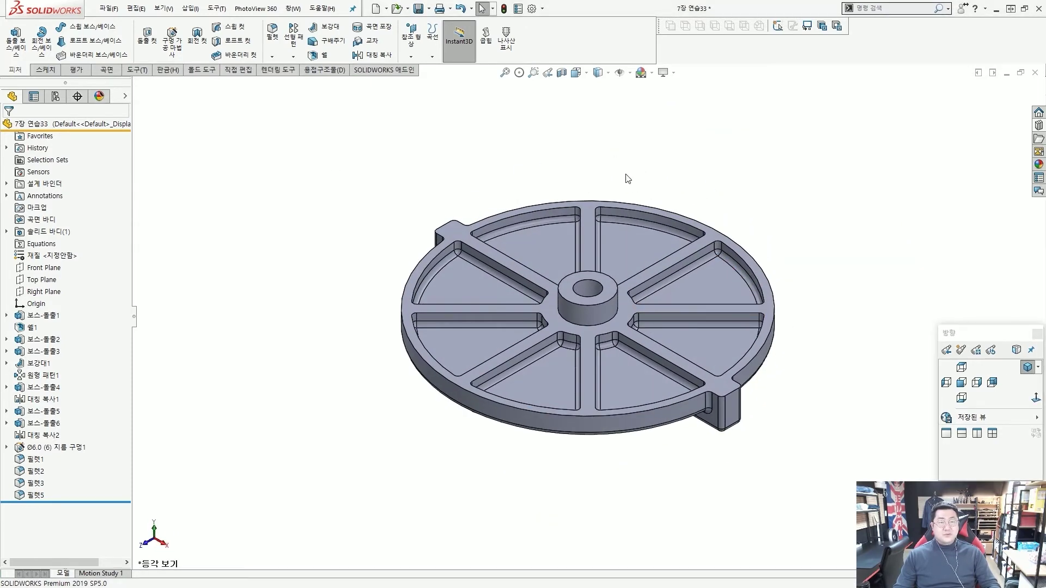
pyautogui.hotkey('ctrl', 's')
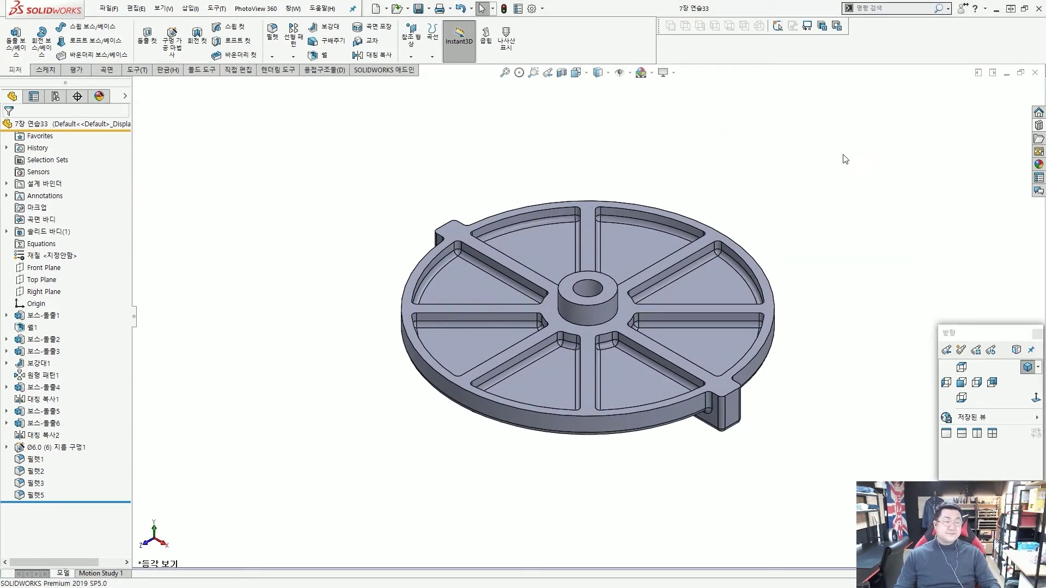
# - Close the plate, then open Blow Dryer from Design Library Essentials > Lesson07 > Exercises
pyautogui.click(1035, 73)
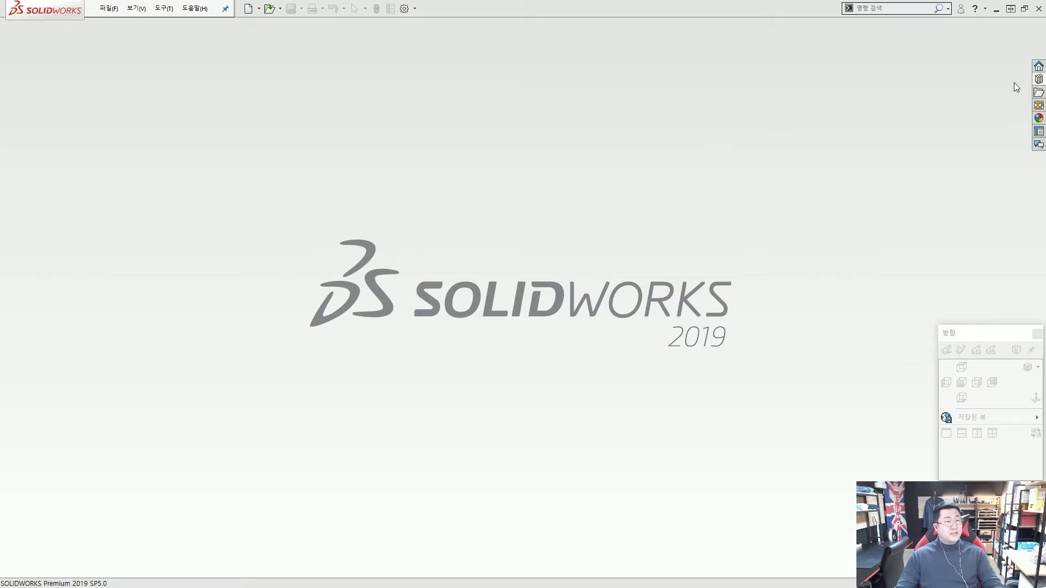
pyautogui.click(1038, 79)
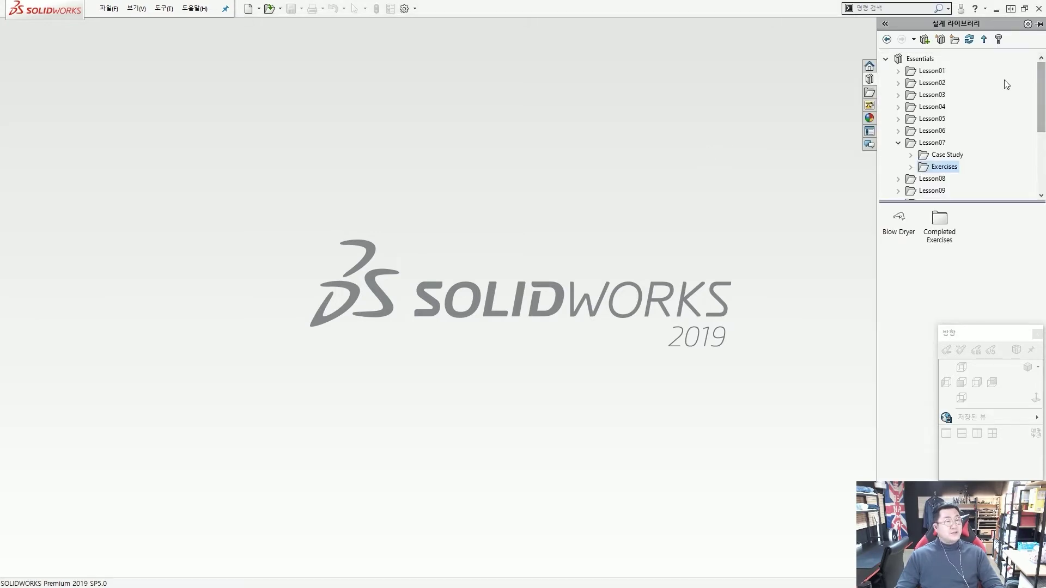
pyautogui.click(925, 143)
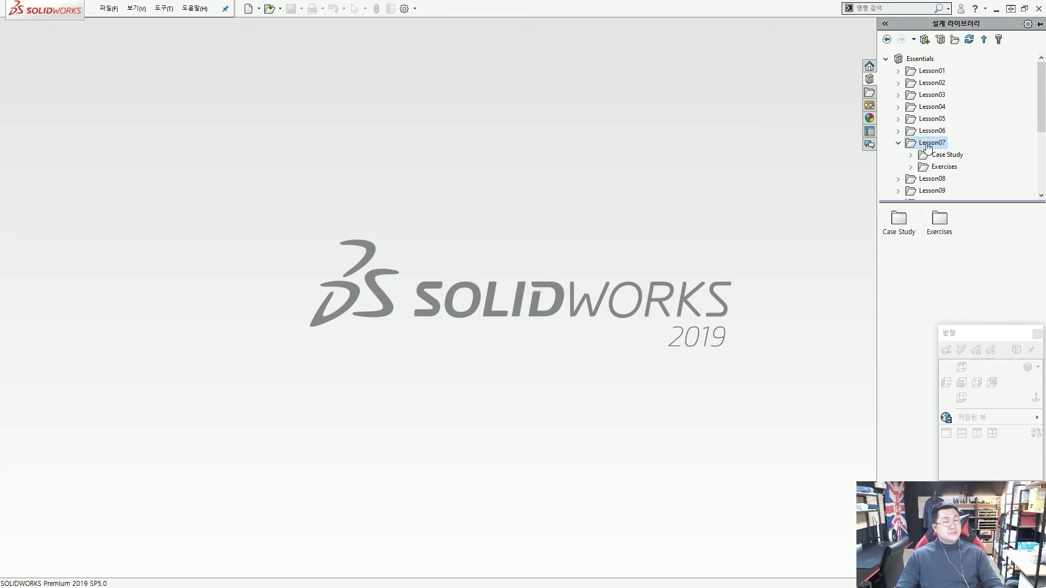
pyautogui.click(941, 171)
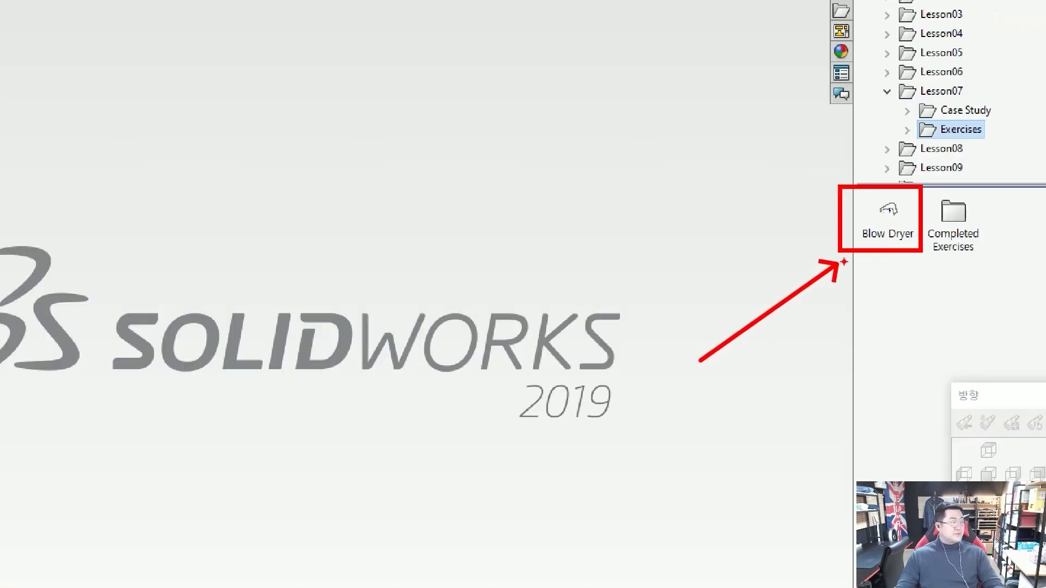
pyautogui.click(892, 219)
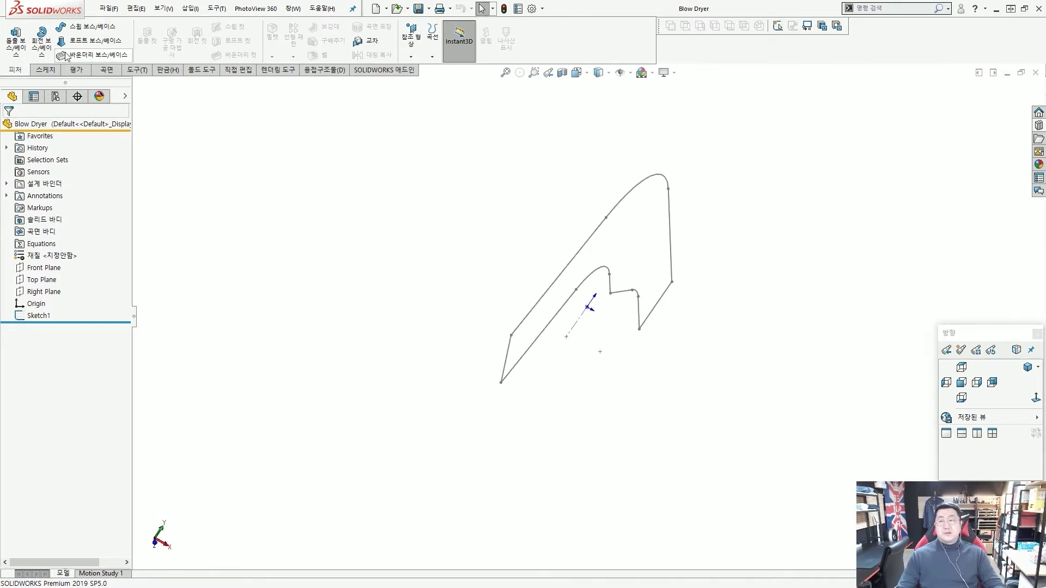
# - Save the Blow Dryer part as '7장 연습34' in the desktop's personal folder
pyautogui.click(109, 8)
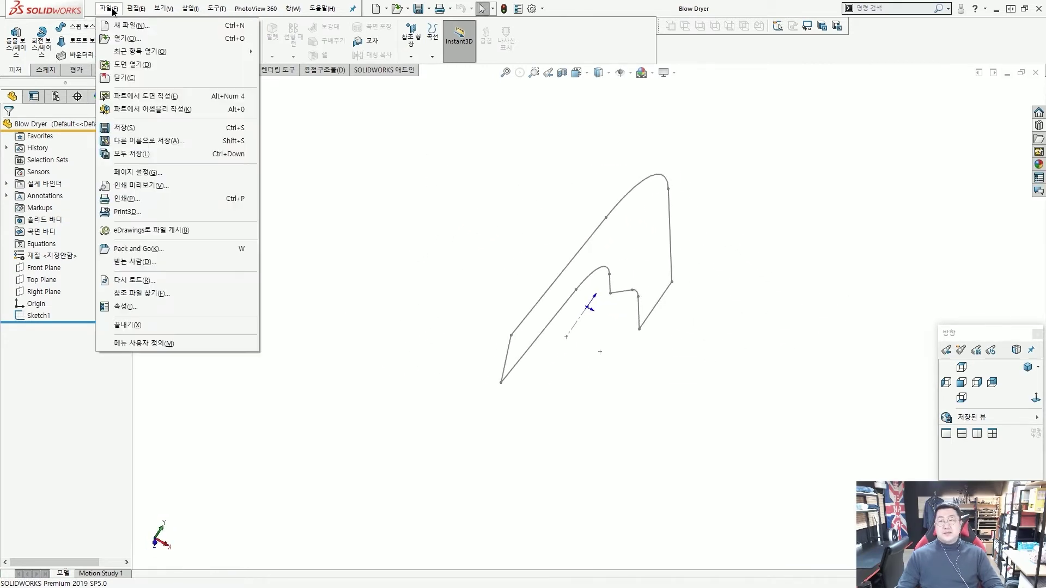
pyautogui.click(147, 142)
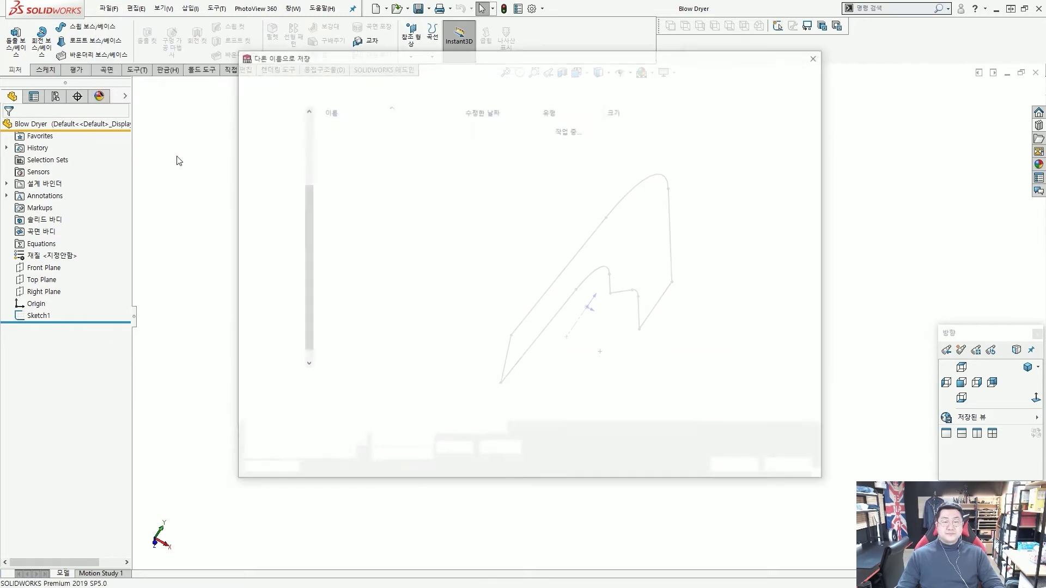
pyautogui.click(274, 250)
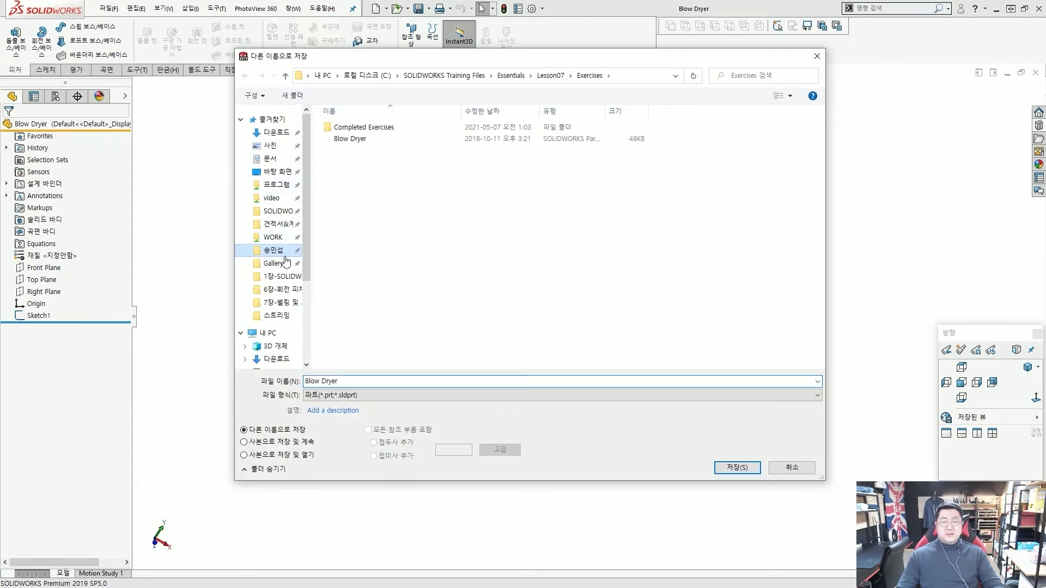
pyautogui.click(378, 382)
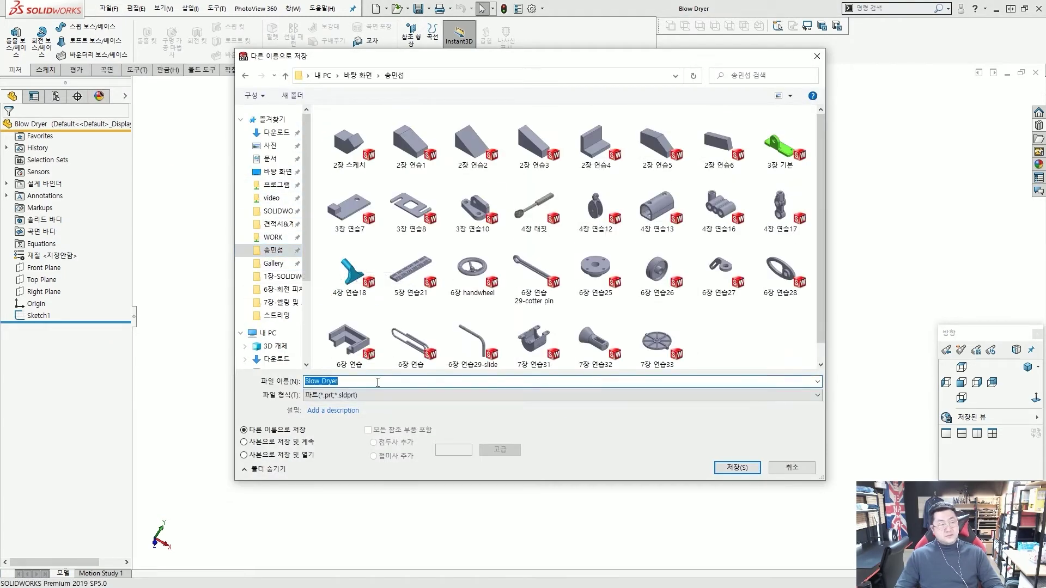
pyautogui.write('7')
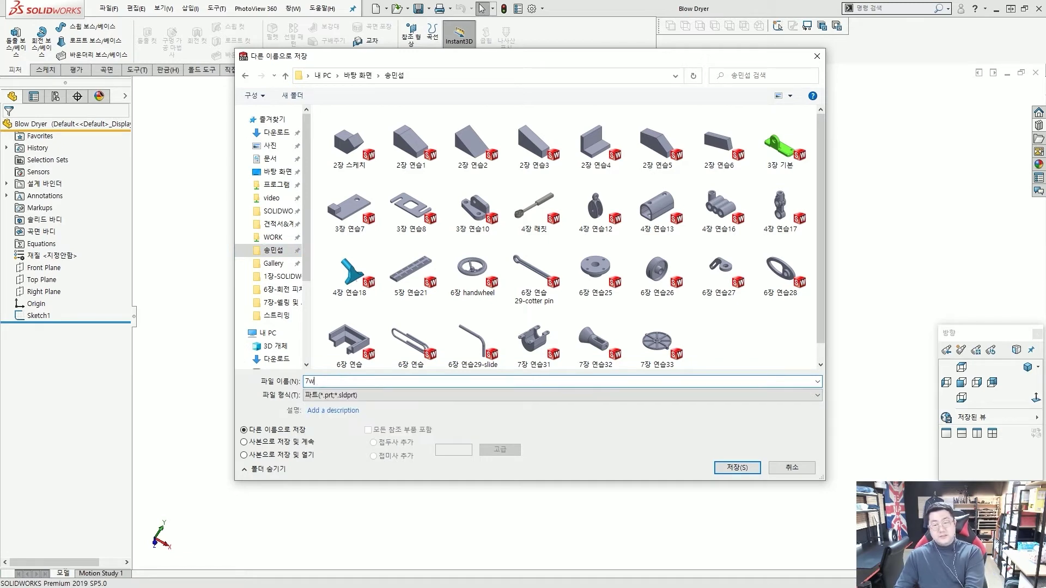
pyautogui.write('장 연습')
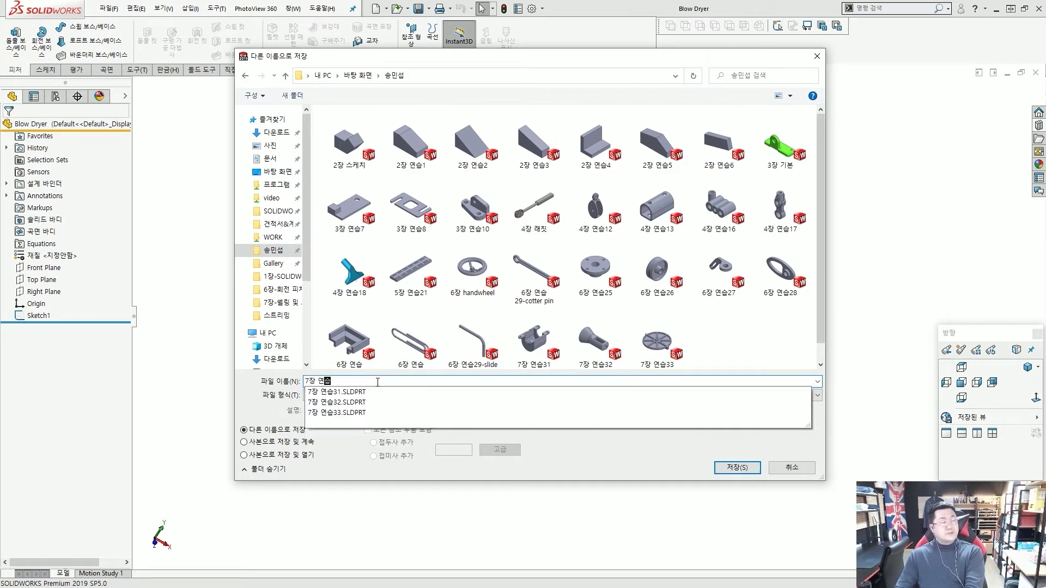
pyautogui.write('34')
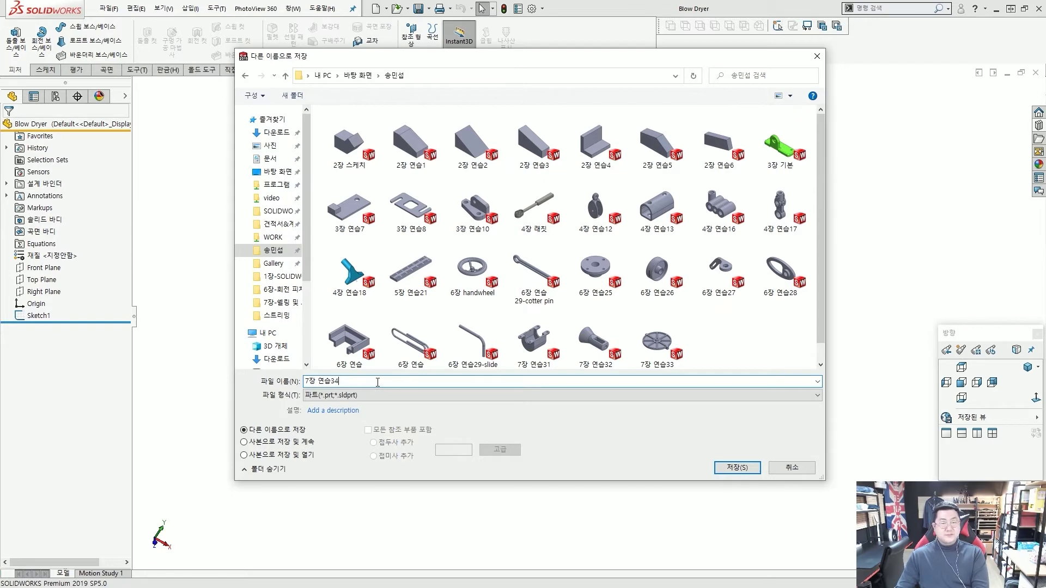
pyautogui.press('Return')
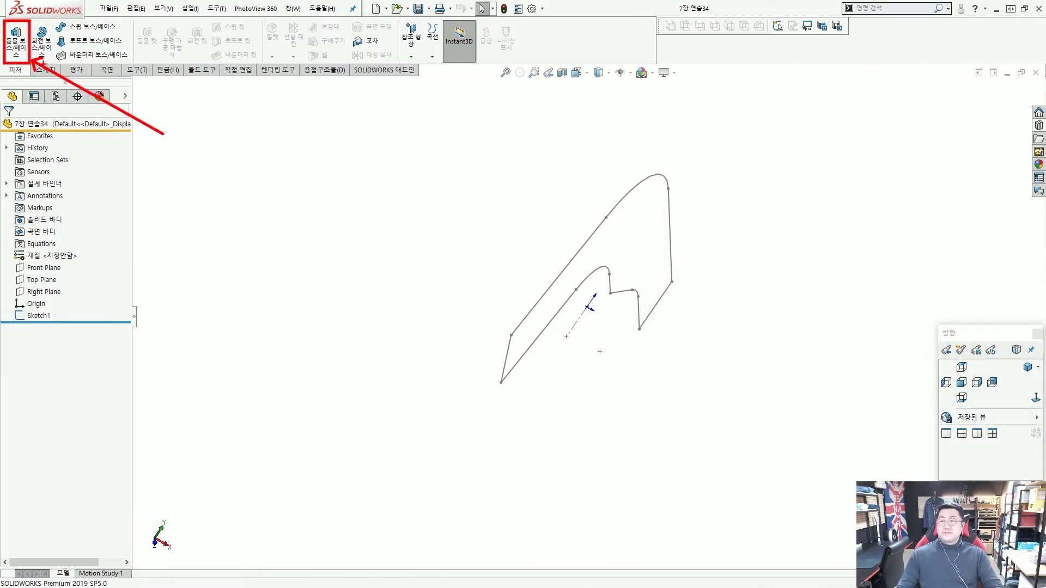
# - Extrude the bent Sketch1 outline to a depth of 25 mm as Boss-Extrude1
pyautogui.click(16, 38)
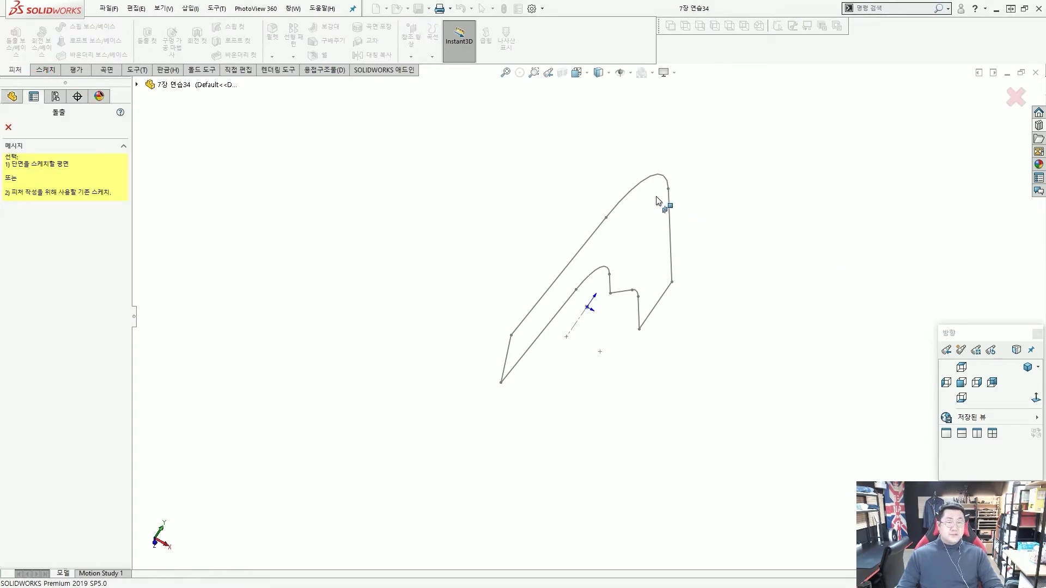
pyautogui.click(646, 183)
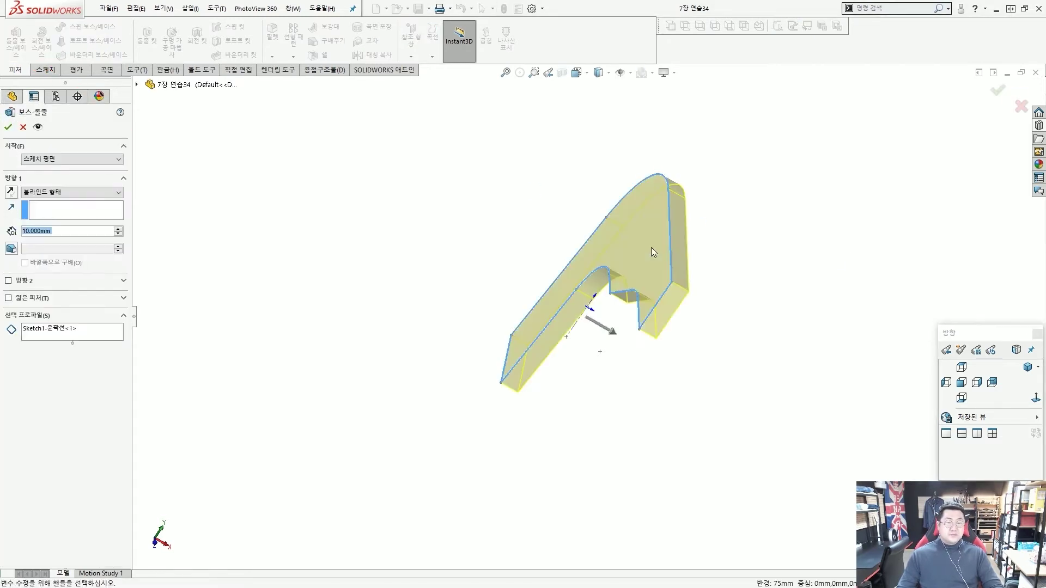
pyautogui.moveTo(674, 255); pyautogui.dragTo(428, 197, button='middle')
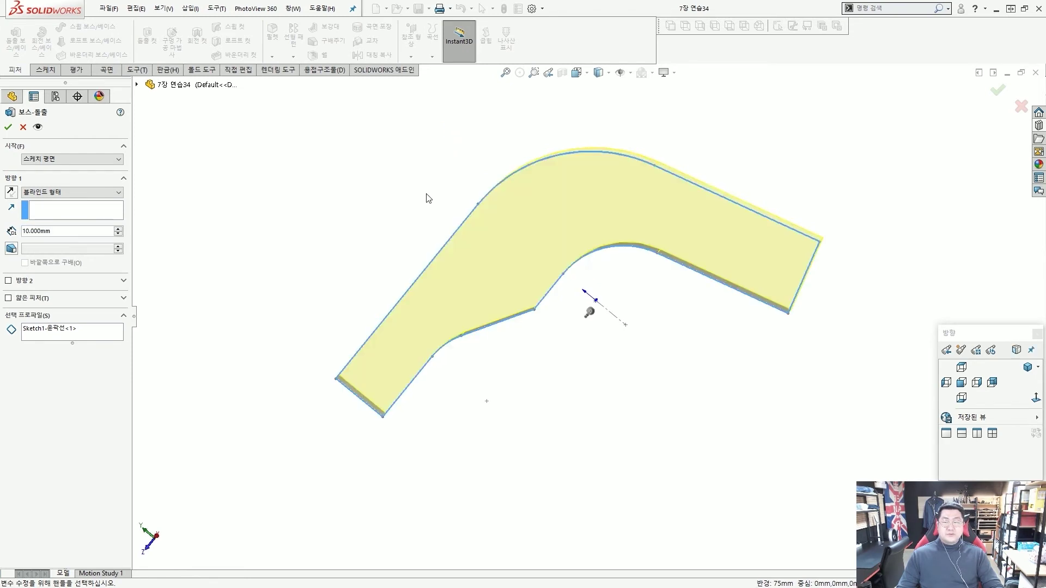
pyautogui.doubleClick(109, 231)
pyautogui.write('25')
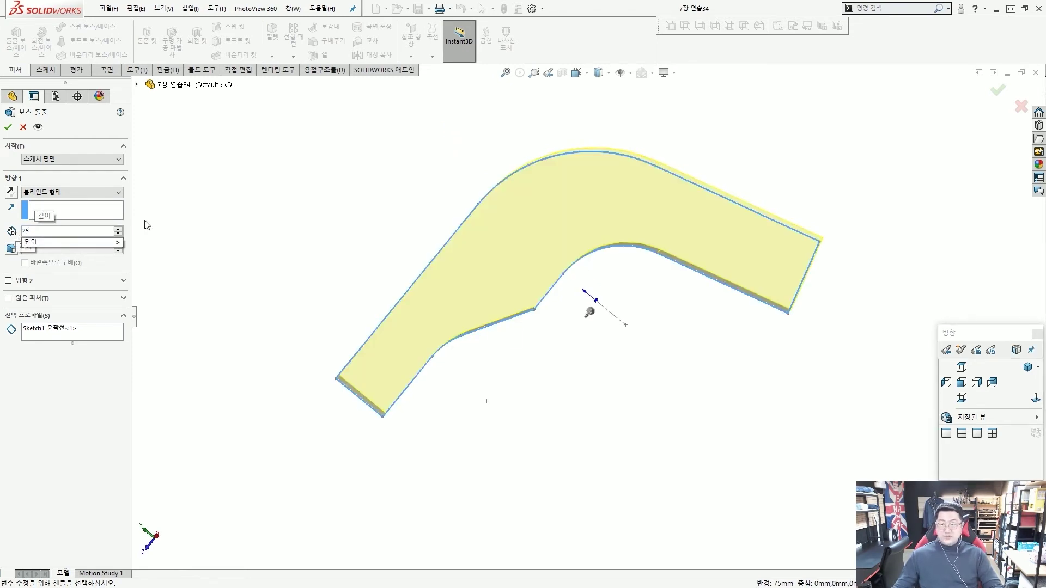
pyautogui.press('Return')
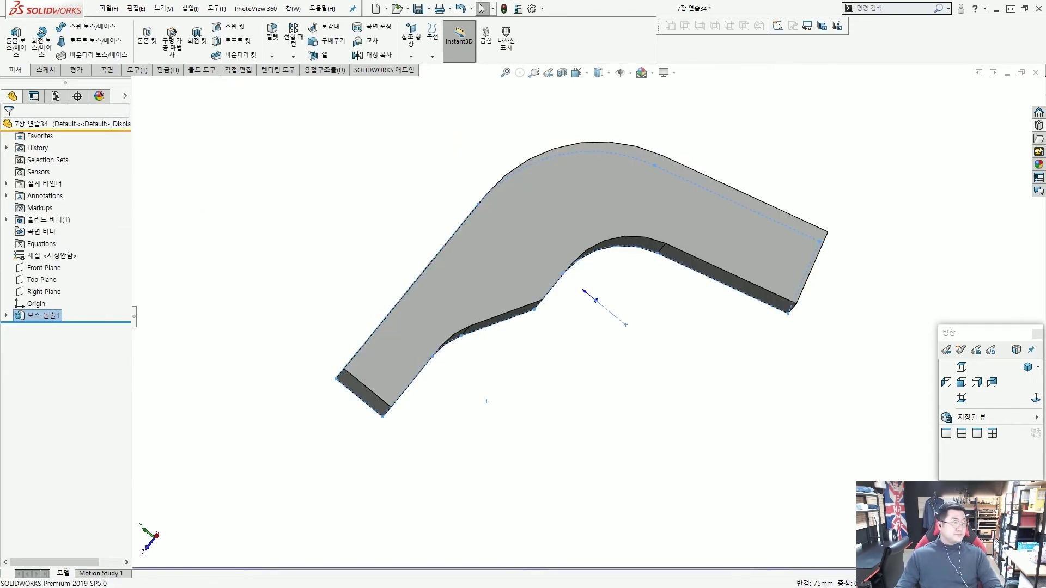
# - Orbit and zoom around the new 25 mm plate to inspect it from several angles
pyautogui.click(663, 305)
pyautogui.moveTo(652, 227); pyautogui.dragTo(648, 149, button='middle')
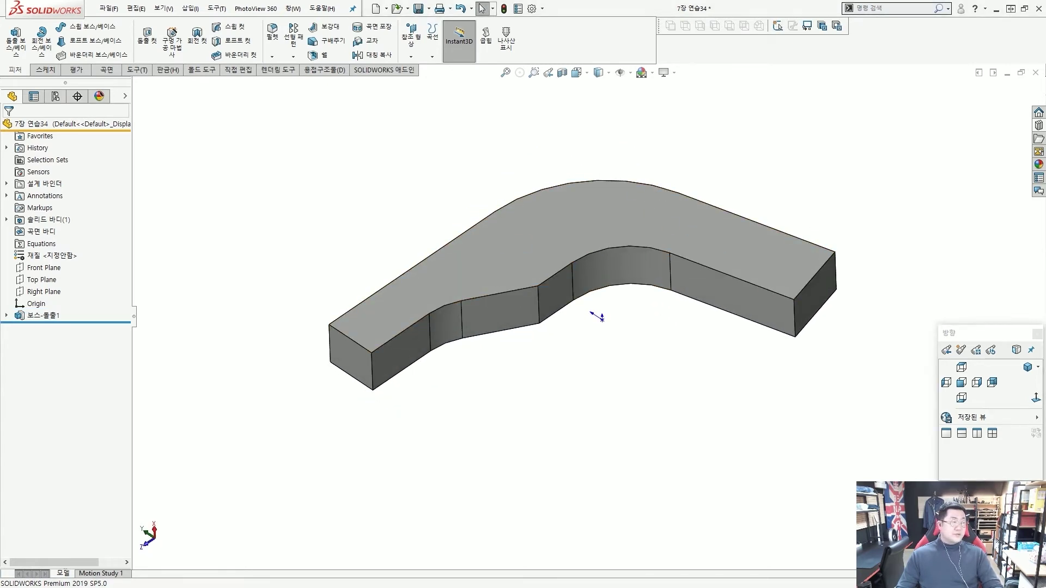
pyautogui.moveTo(711, 300); pyautogui.dragTo(780, 232, button='middle')
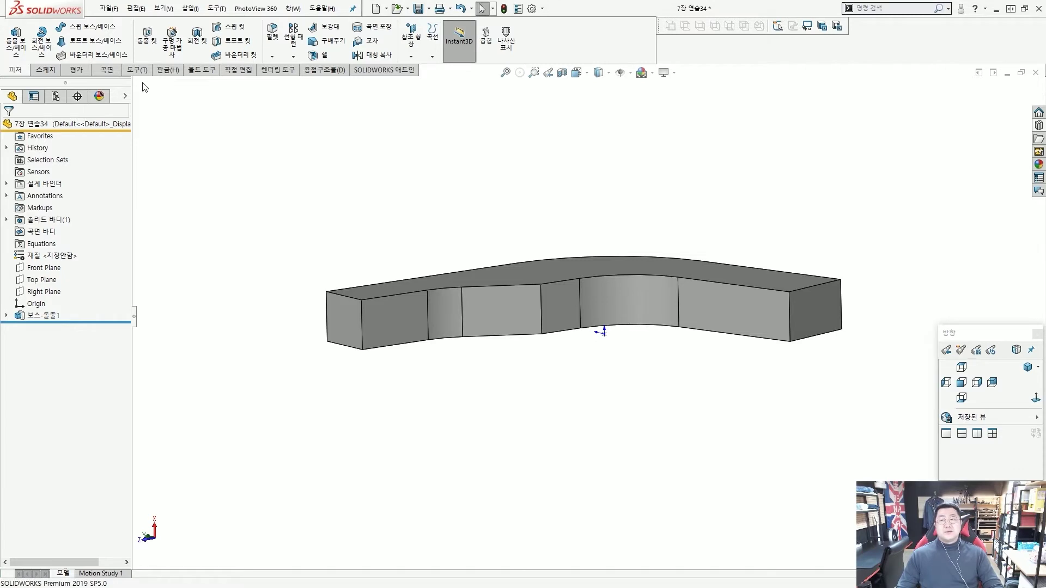
pyautogui.moveTo(585, 175); pyautogui.dragTo(595, 243, button='middle')
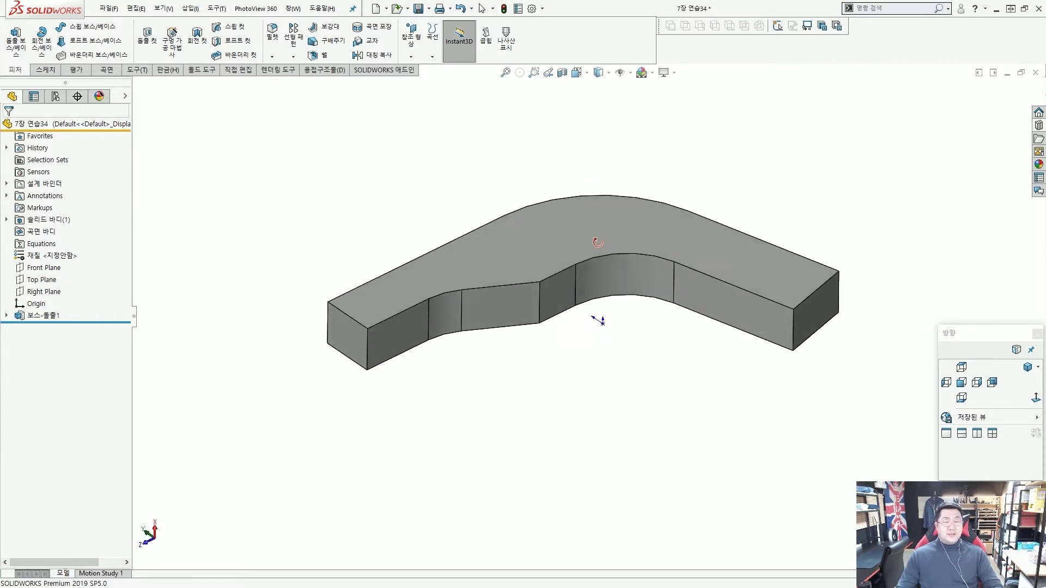
pyautogui.scroll(-1, 466, 316)
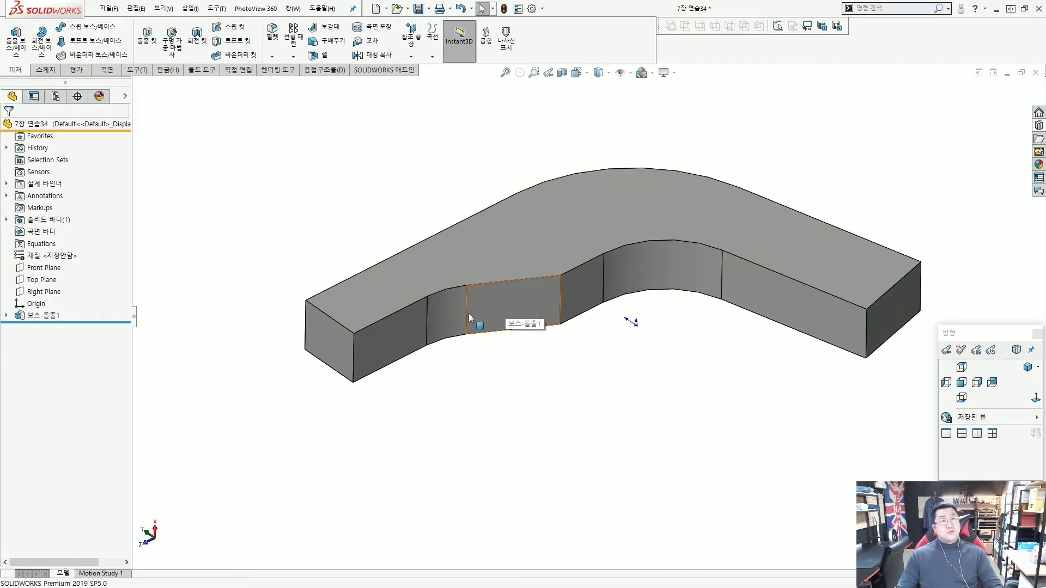
pyautogui.scroll(-1, 469, 313)
# - Mark the plate's end face and side walls with red on-screen annotation arrows
pyautogui.moveTo(300, 372); pyautogui.dragTo(294, 322)
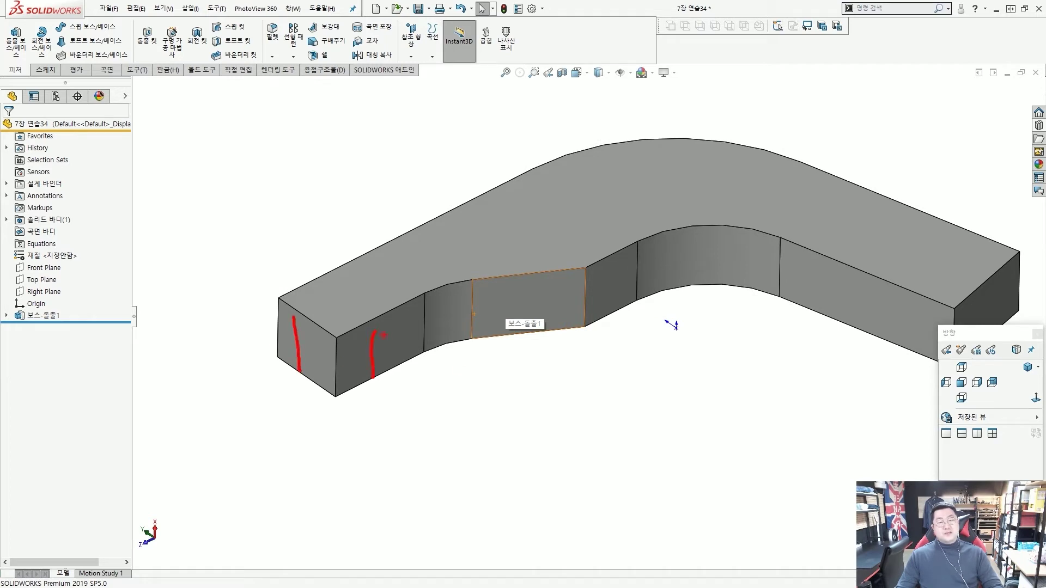
pyautogui.moveTo(467, 366); pyautogui.dragTo(466, 302)
pyautogui.moveTo(546, 334); pyautogui.dragTo(572, 322)
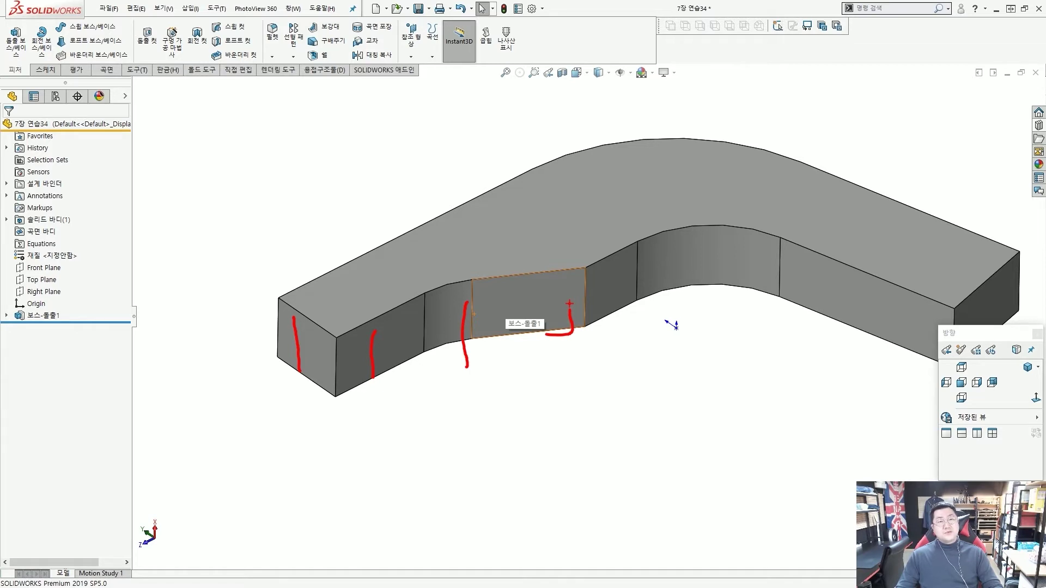
pyautogui.press('Escape')
pyautogui.hotkey('ctrl', '2')
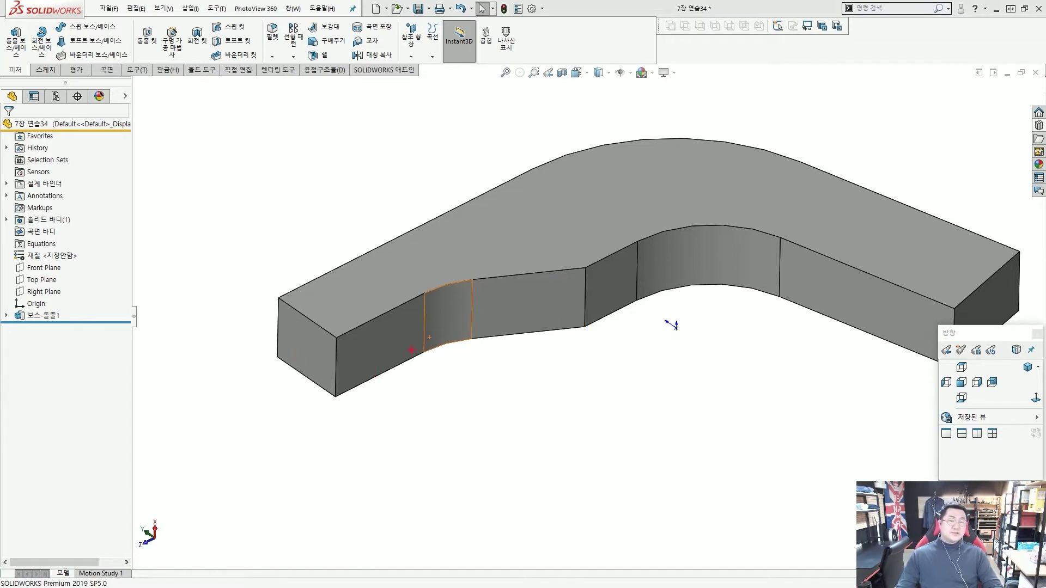
pyautogui.keyDown('ctrl'); pyautogui.keyDown('shift'); pyautogui.moveTo(398, 397); pyautogui.dragTo(398, 340); pyautogui.keyUp('shift'); pyautogui.keyUp('ctrl')
pyautogui.keyDown('ctrl'); pyautogui.keyDown('shift'); pyautogui.moveTo(457, 387); pyautogui.dragTo(463, 329); pyautogui.keyUp('shift'); pyautogui.keyUp('ctrl')
pyautogui.moveTo(583, 376); pyautogui.dragTo(579, 317)
pyautogui.moveTo(638, 333); pyautogui.dragTo(617, 298)
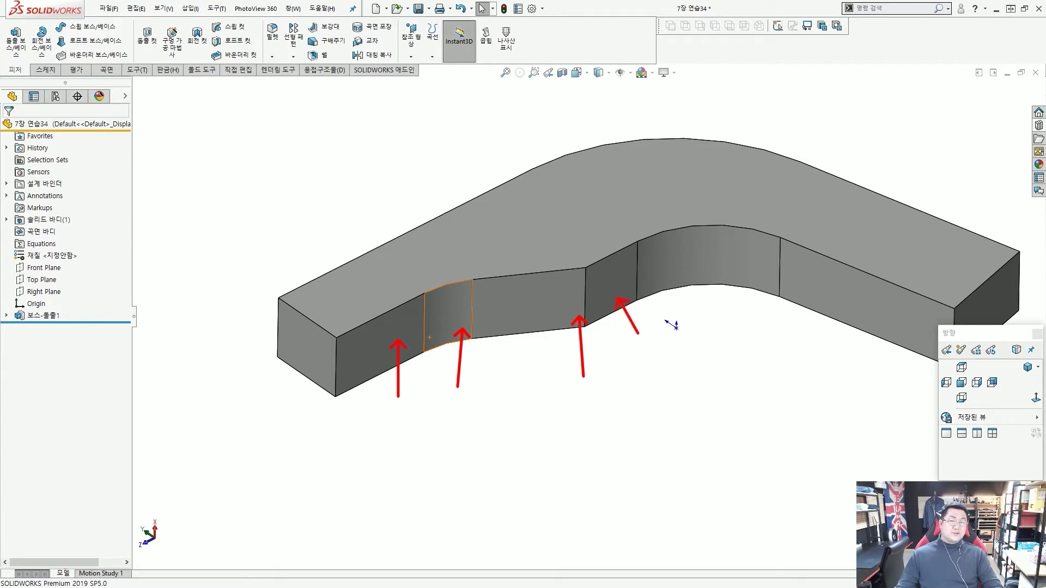
pyautogui.press('Escape')
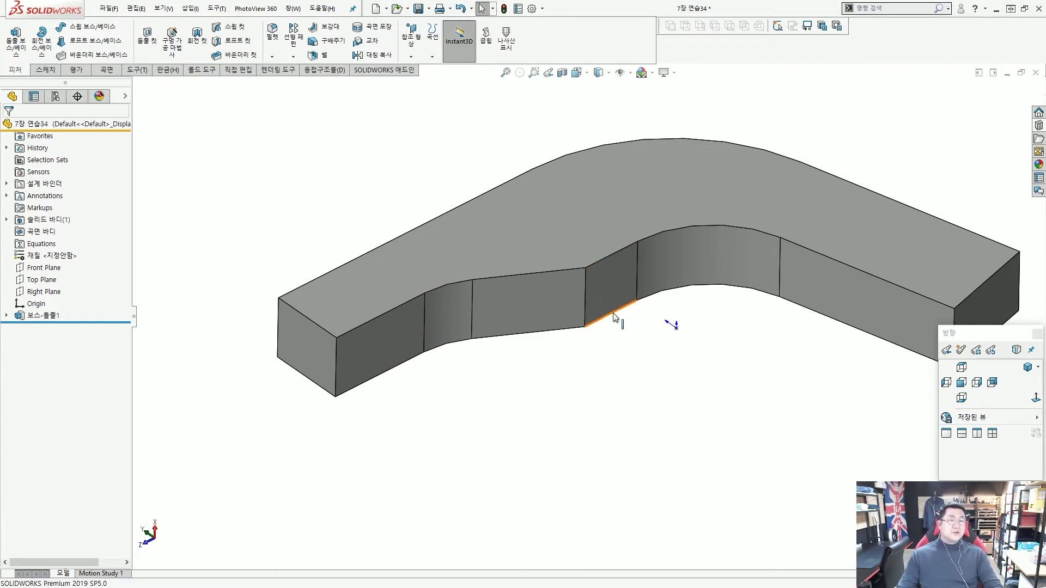
# - Annotate the Features toolbar to point out where the Draft command is
pyautogui.hotkey('ctrl', '2')
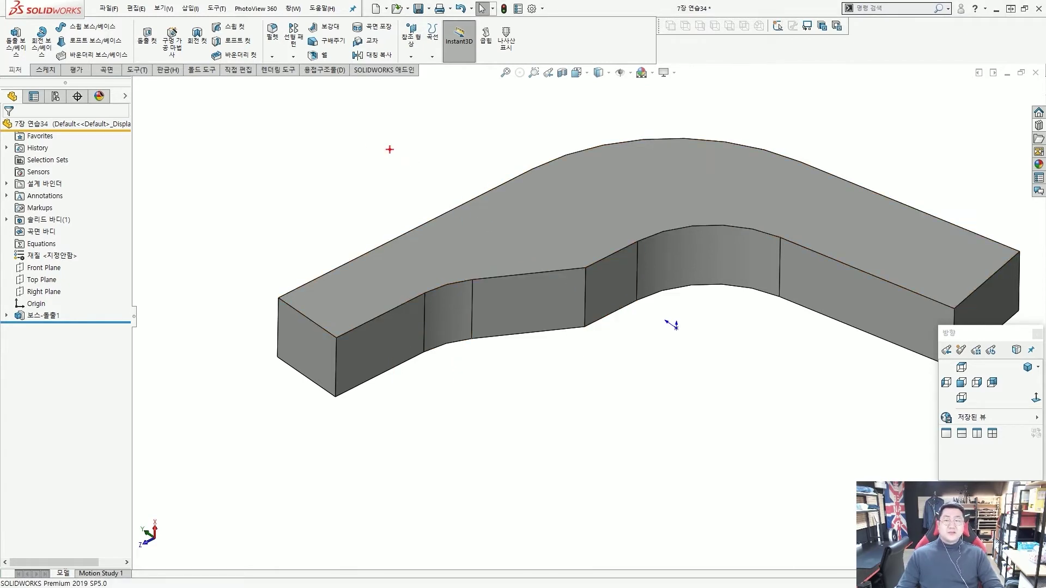
pyautogui.moveTo(5, 64); pyautogui.dragTo(52, 82)
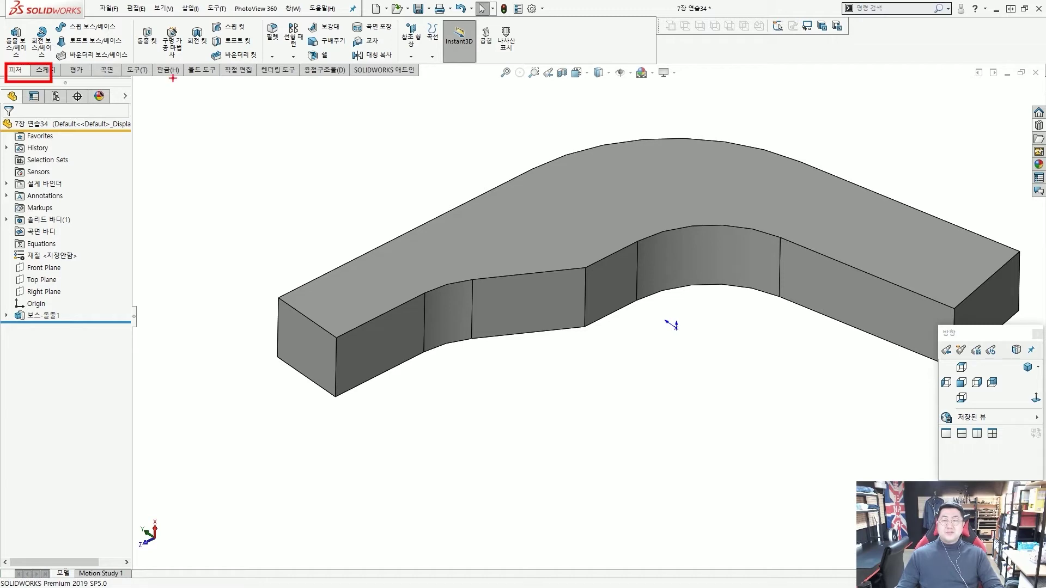
pyautogui.moveTo(297, 31); pyautogui.dragTo(350, 50)
pyautogui.moveTo(446, 139); pyautogui.dragTo(349, 49)
# - Start a manual Draft feature and set its draft angle to 2°
pyautogui.click(336, 45)
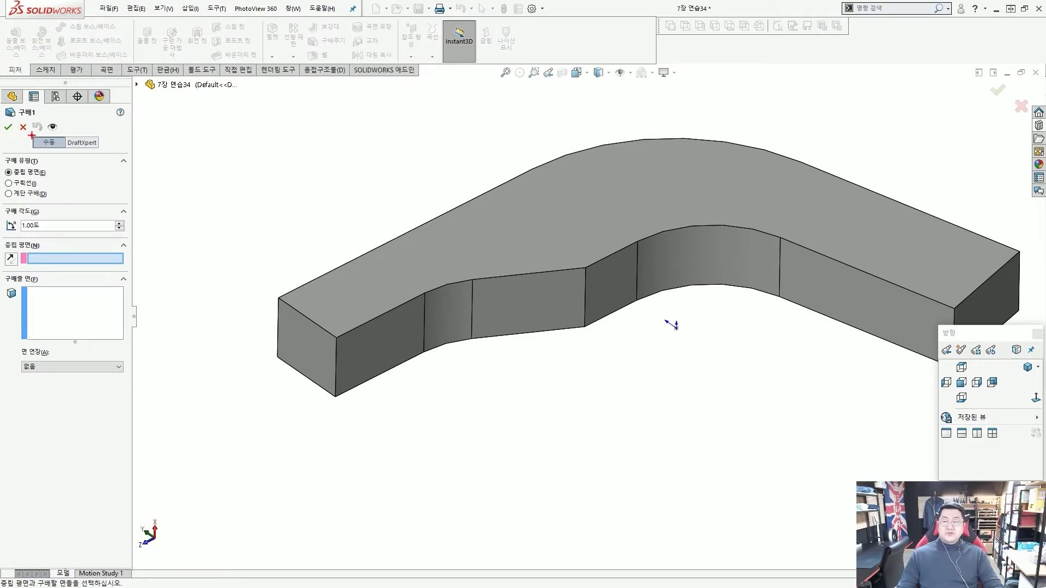
pyautogui.moveTo(25, 130); pyautogui.dragTo(70, 152)
pyautogui.keyDown('ctrl'); pyautogui.moveTo(3, 163); pyautogui.dragTo(108, 190); pyautogui.keyUp('ctrl')
pyautogui.press('Escape')
pyautogui.doubleClick(59, 225)
pyautogui.write('2')
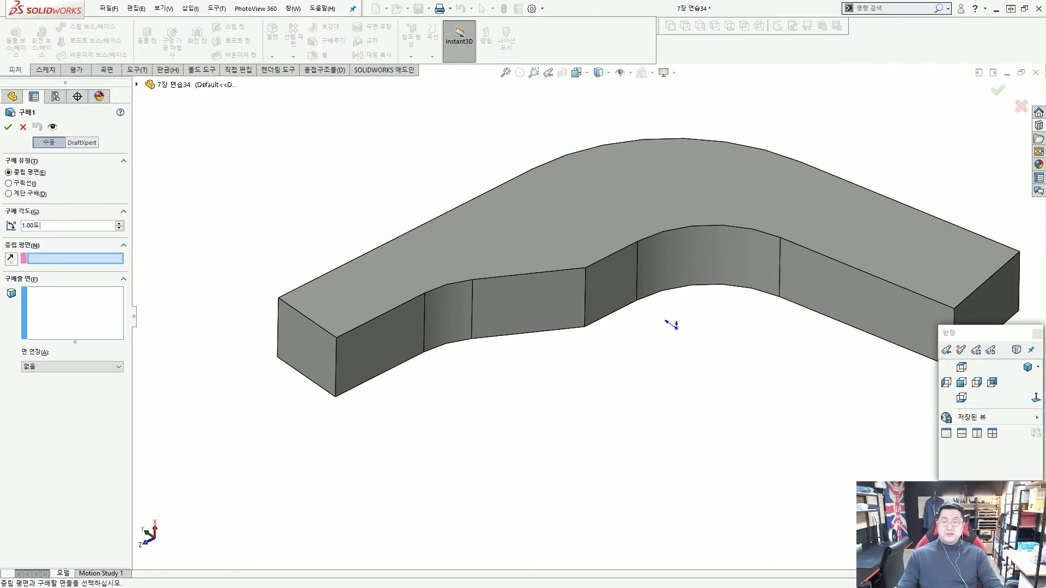
pyautogui.press('Return')
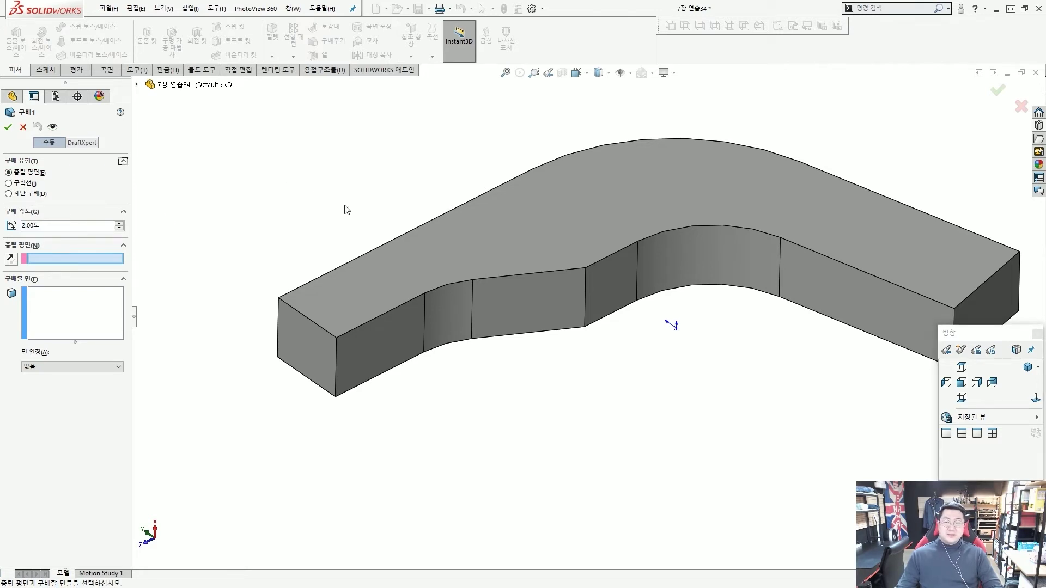
# - Use the plate's bottom face as the neutral plane, with the draft direction flipped upward
pyautogui.moveTo(644, 355); pyautogui.dragTo(656, 212, button='middle')
pyautogui.scroll(-1, 655, 213)
pyautogui.click(628, 424)
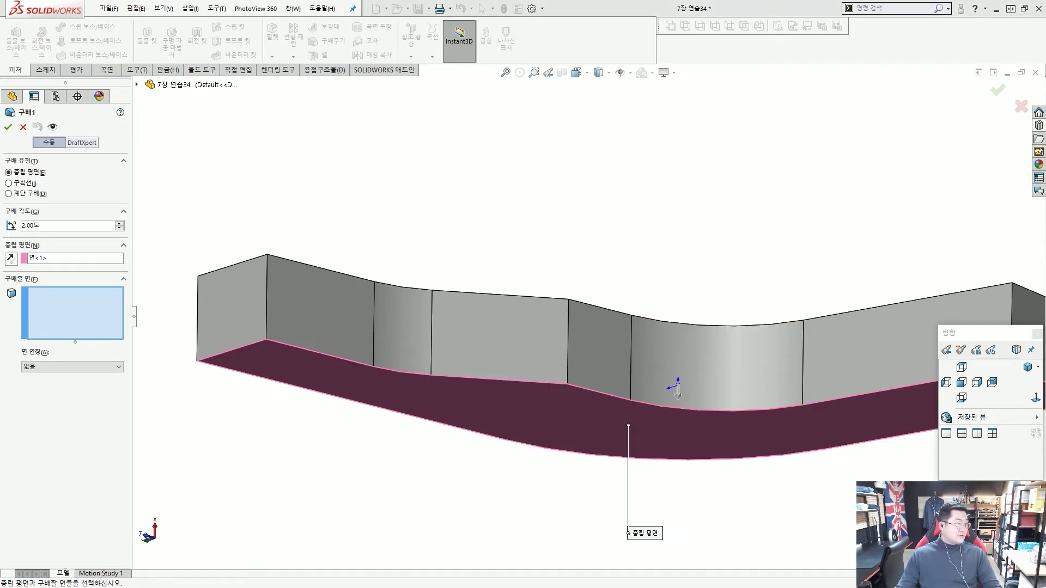
pyautogui.moveTo(483, 255); pyautogui.dragTo(488, 354, button='middle')
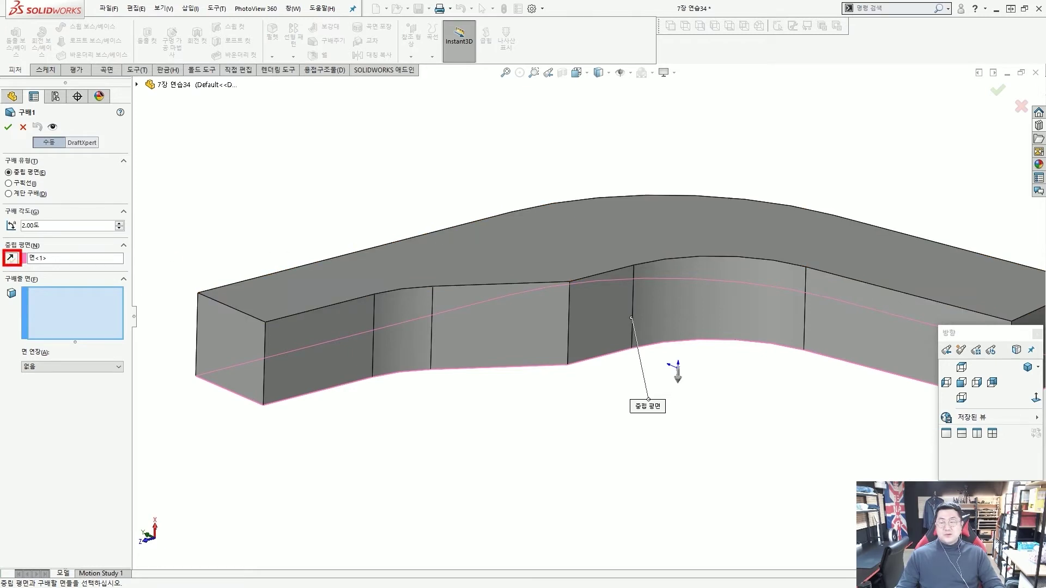
pyautogui.click(11, 259)
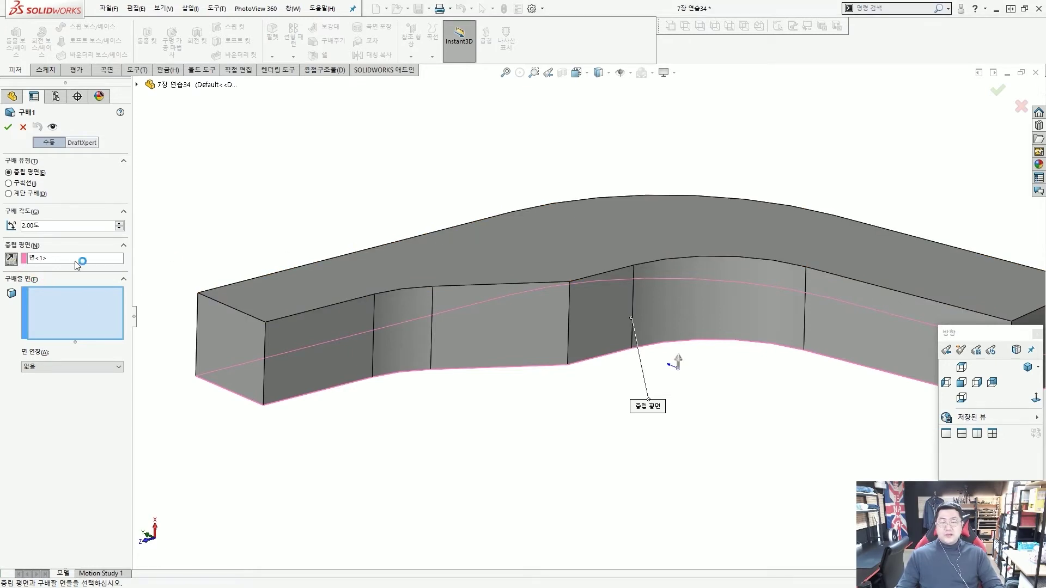
pyautogui.moveTo(253, 310); pyautogui.dragTo(262, 316)
pyautogui.moveTo(256, 303); pyautogui.dragTo(253, 323)
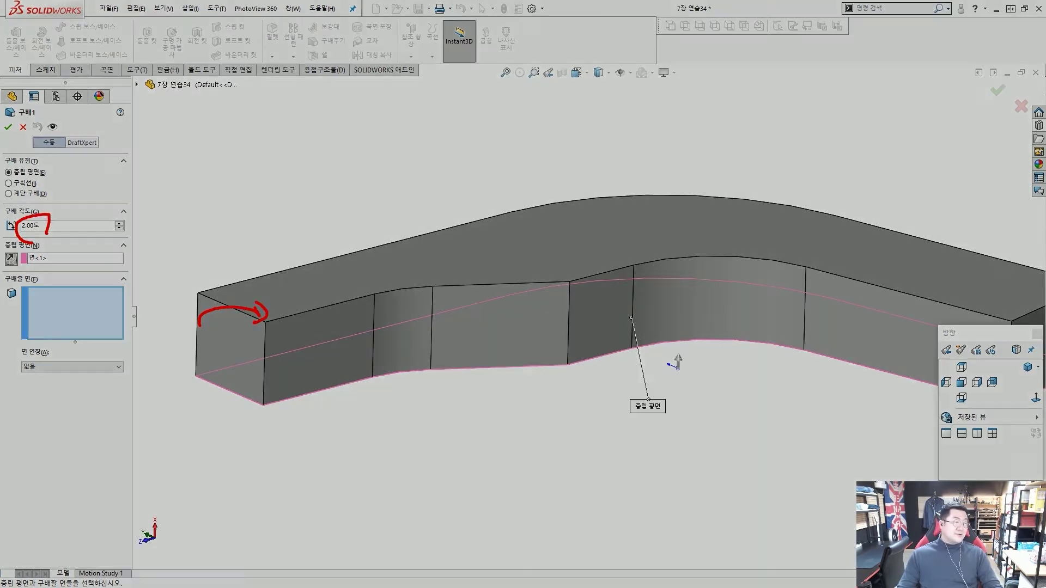
pyautogui.press('Escape')
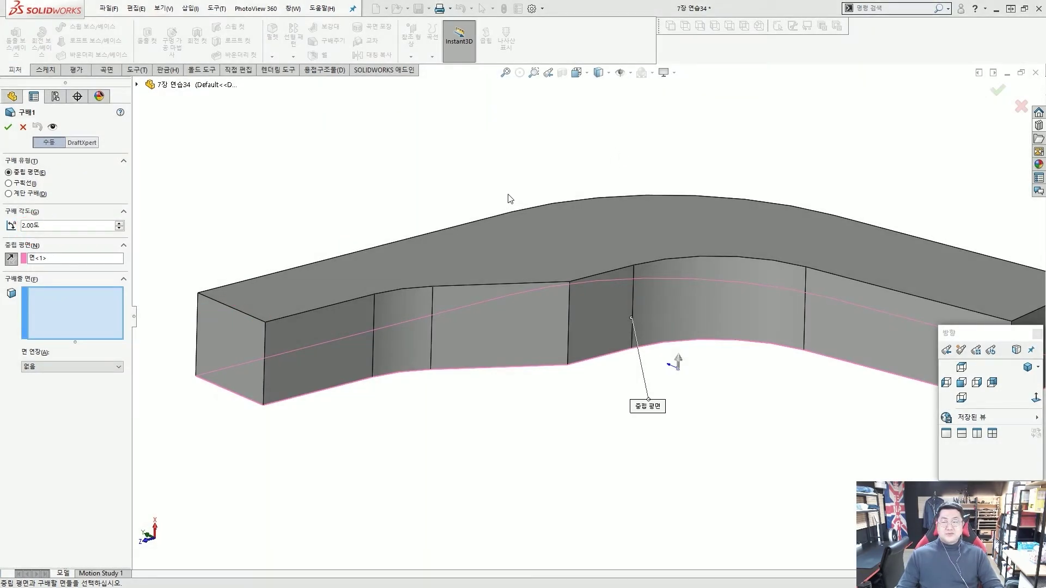
pyautogui.press('f')
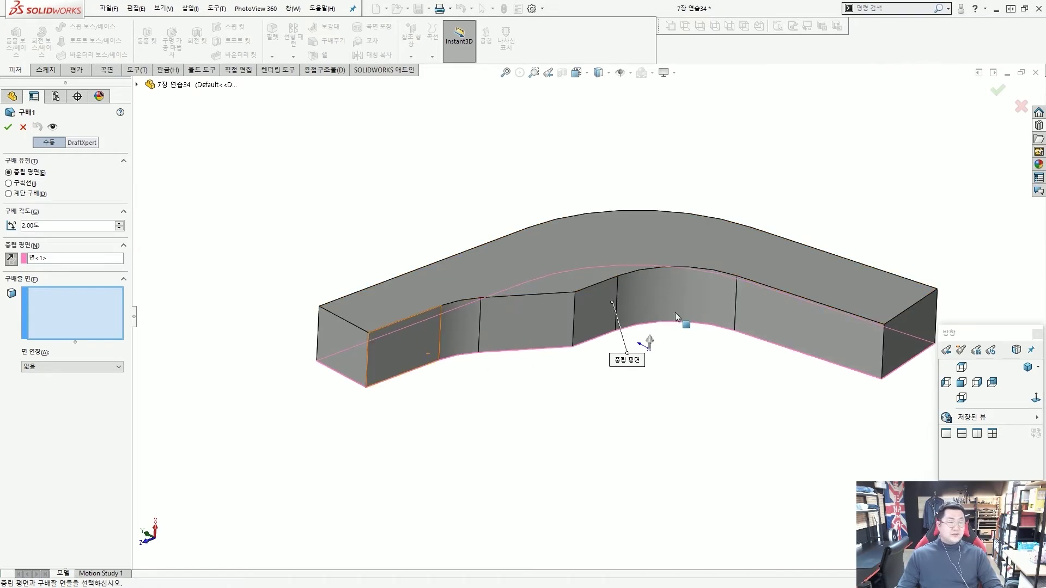
# - Add the six inner side walls to the faces to draft
pyautogui.click(405, 336)
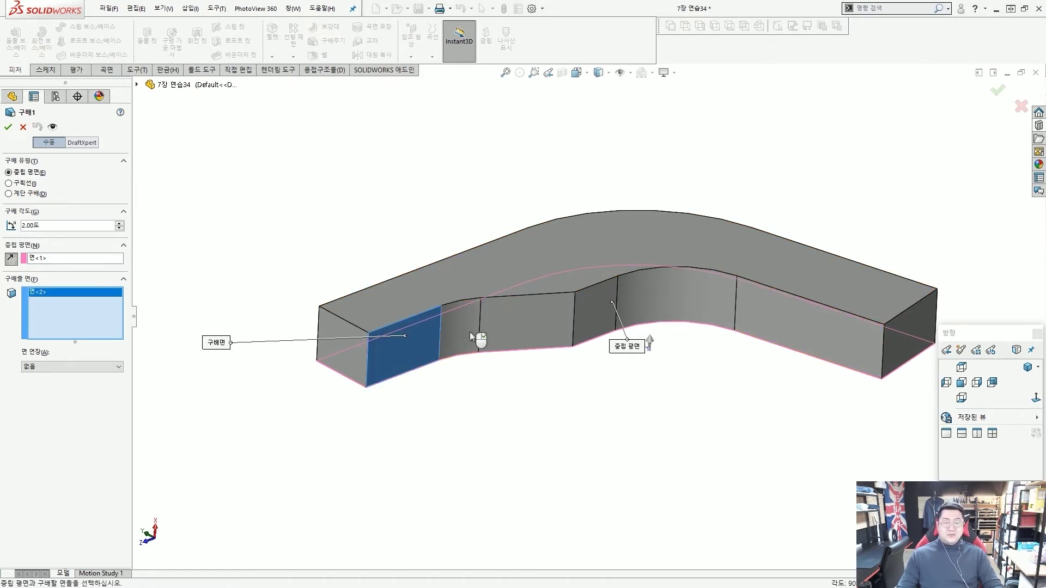
pyautogui.click(453, 332)
pyautogui.click(521, 326)
pyautogui.click(584, 318)
pyautogui.click(675, 301)
pyautogui.click(790, 317)
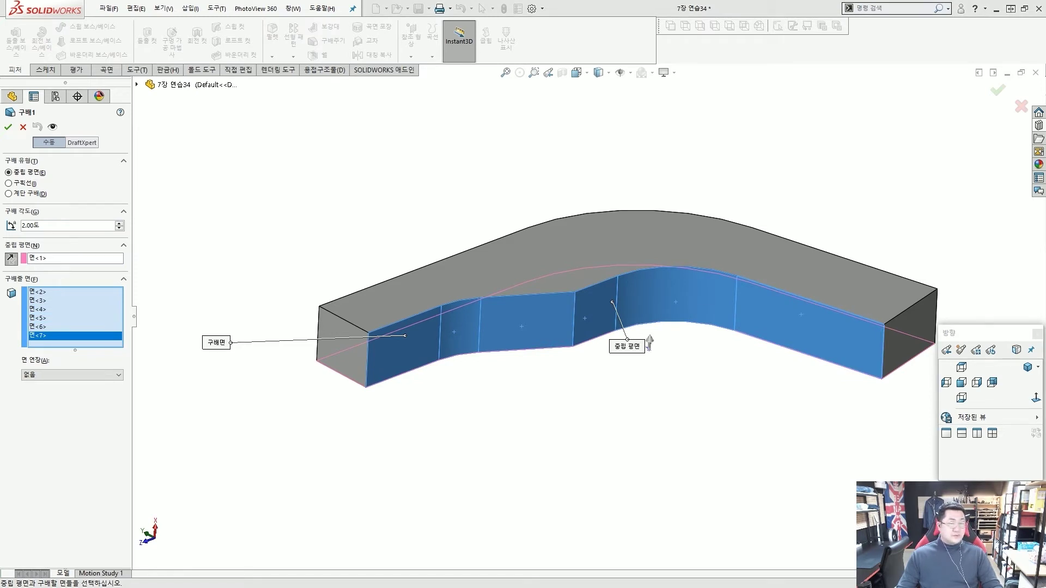
# - Add the three front side walls and the end face, then accept the 2° draft
pyautogui.moveTo(700, 292); pyautogui.dragTo(451, 351, button='middle')
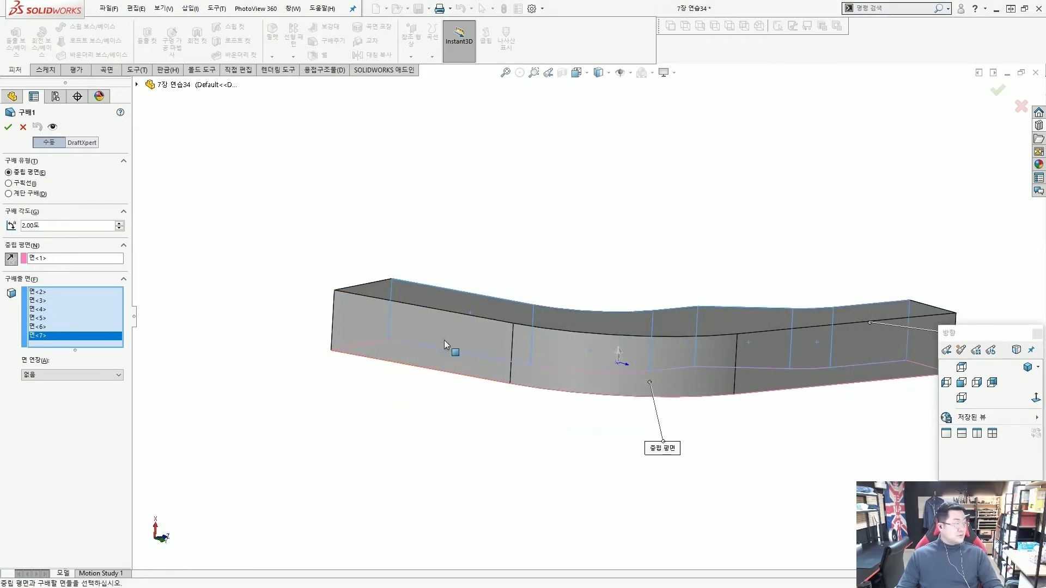
pyautogui.click(443, 339)
pyautogui.click(577, 350)
pyautogui.click(786, 354)
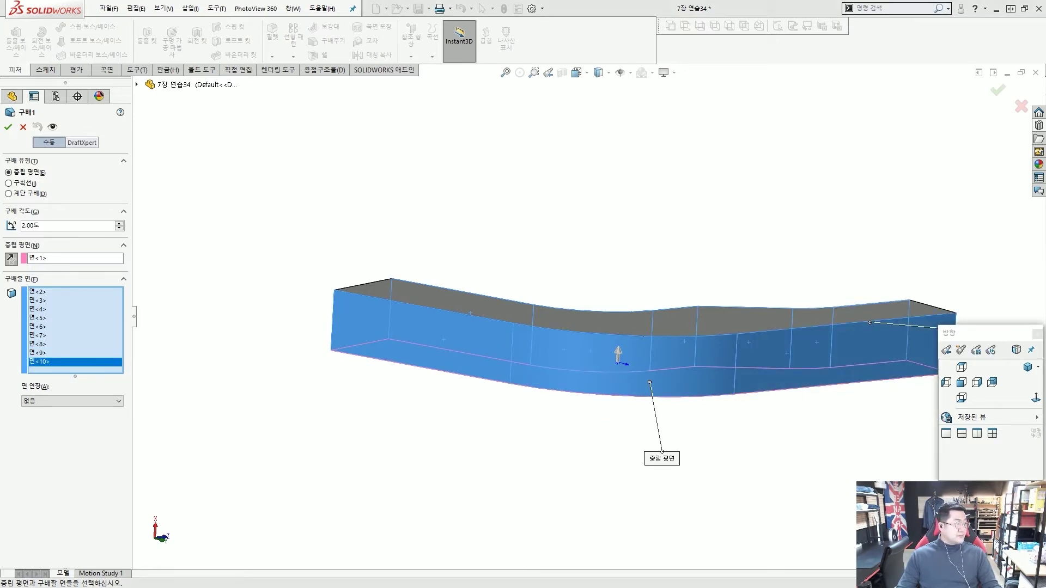
pyautogui.moveTo(400, 191); pyautogui.dragTo(708, 327, button='middle')
pyautogui.click(779, 316)
pyautogui.moveTo(779, 316); pyautogui.dragTo(604, 339, button='middle')
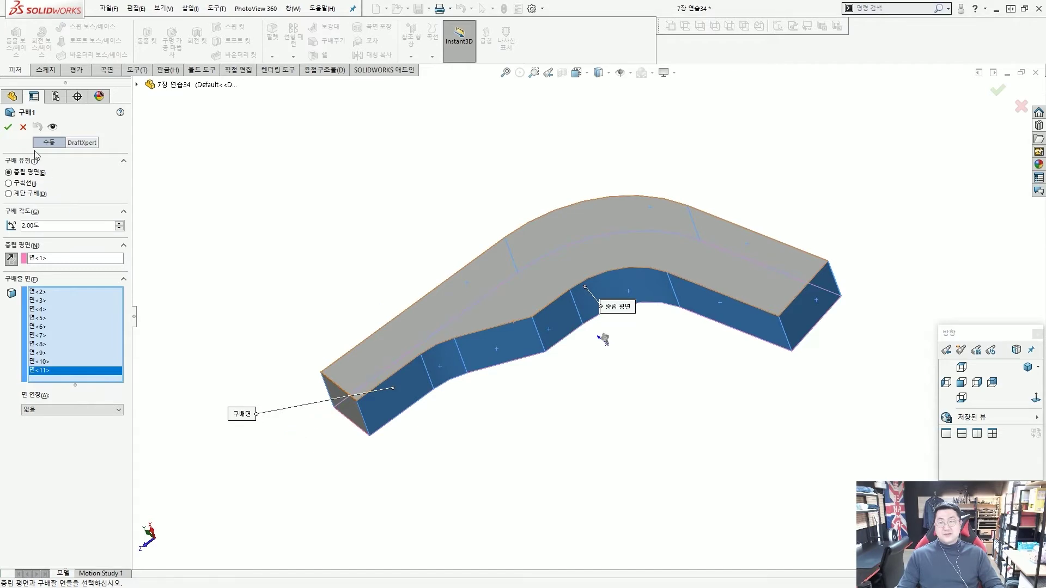
pyautogui.click(7, 127)
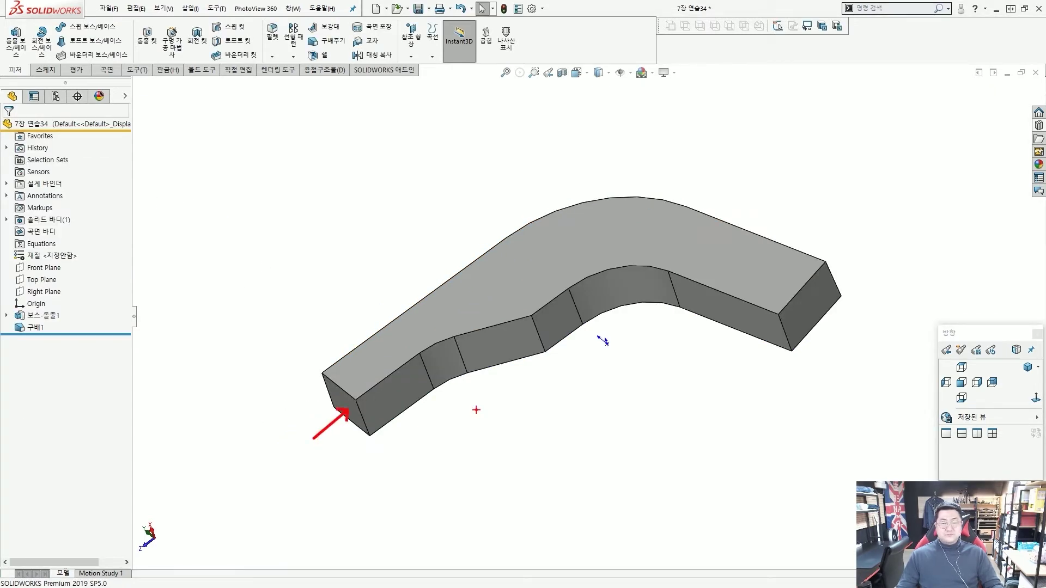
# - Orbit to show the plate's top and launch the Fillet command
pyautogui.moveTo(590, 371); pyautogui.dragTo(427, 178, button='middle')
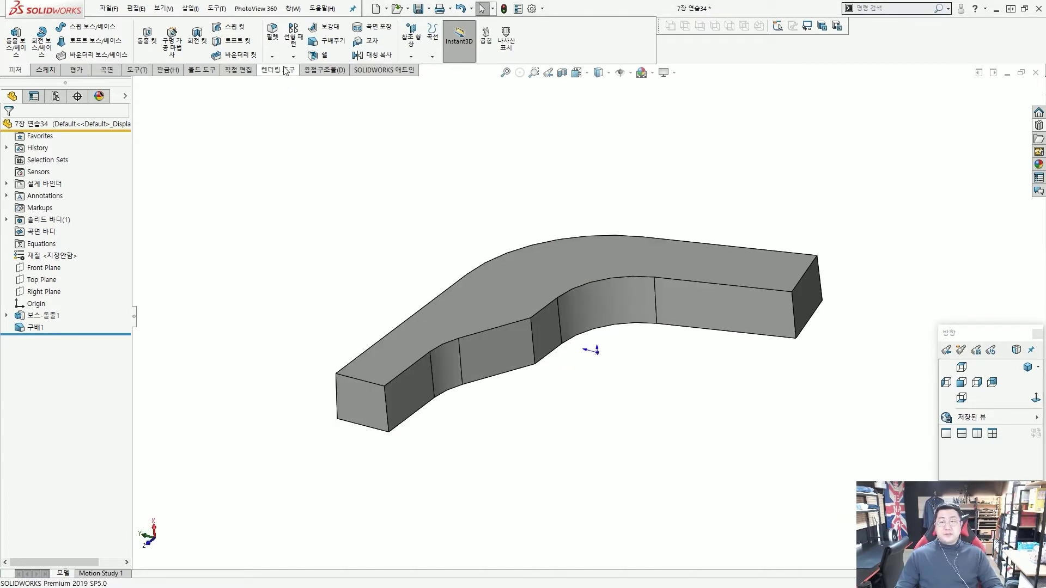
pyautogui.click(275, 50)
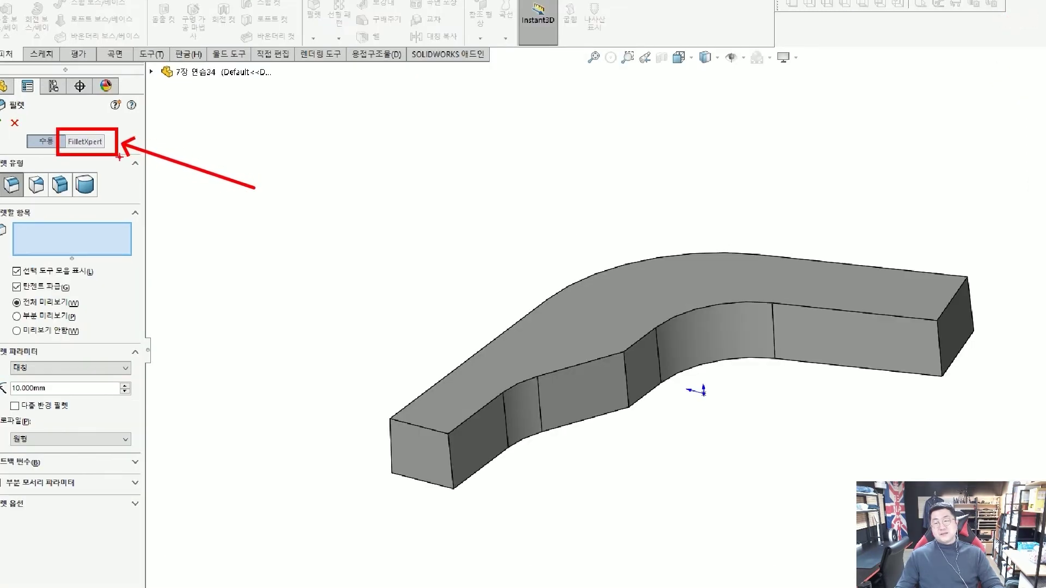
# - Switch the fillet to FilletXpert mode with a 16 mm radius
pyautogui.click(87, 142)
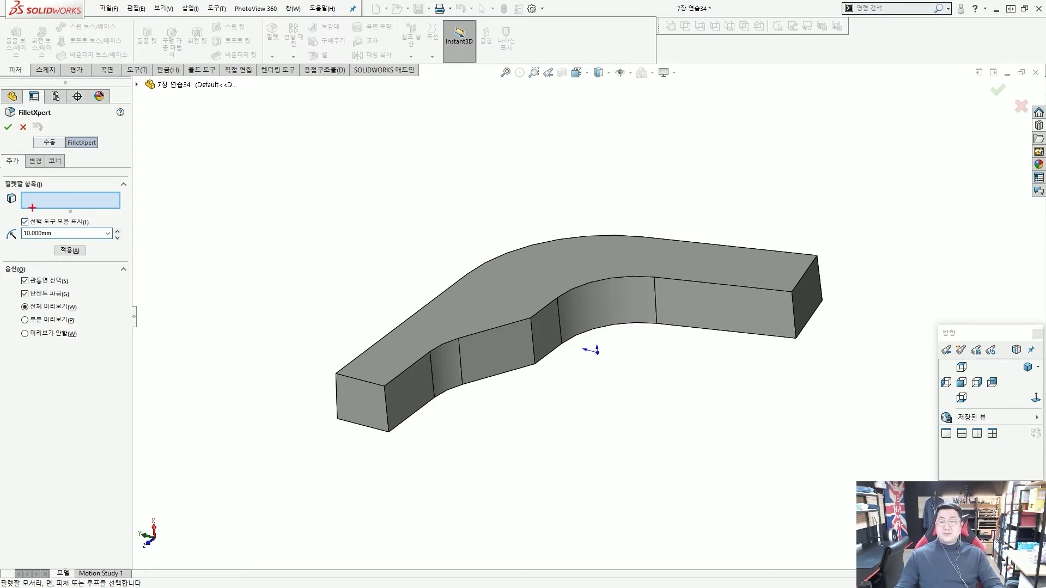
pyautogui.moveTo(11, 174); pyautogui.dragTo(16, 153)
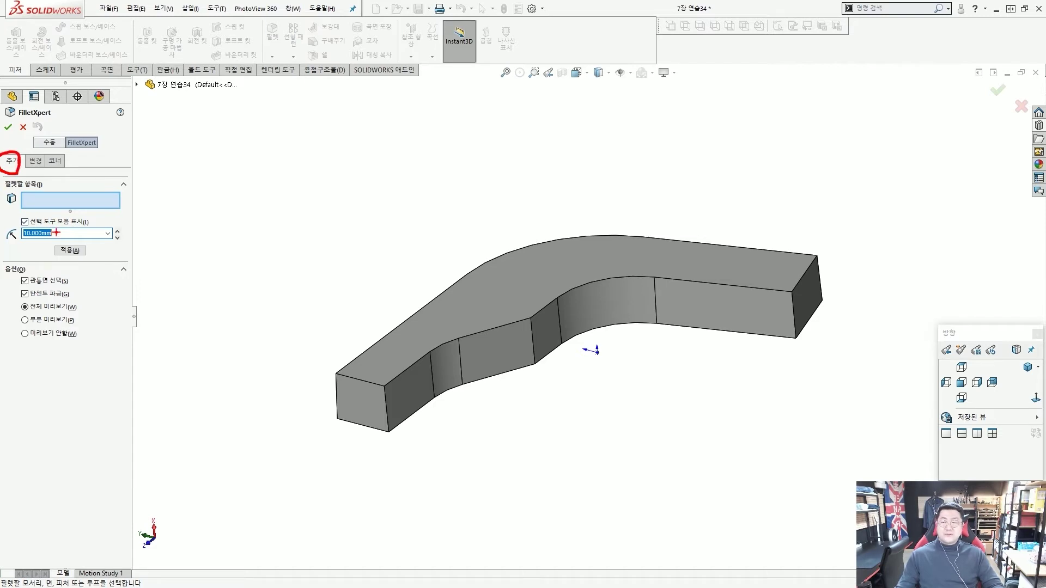
pyautogui.press('Escape')
pyautogui.write('16')
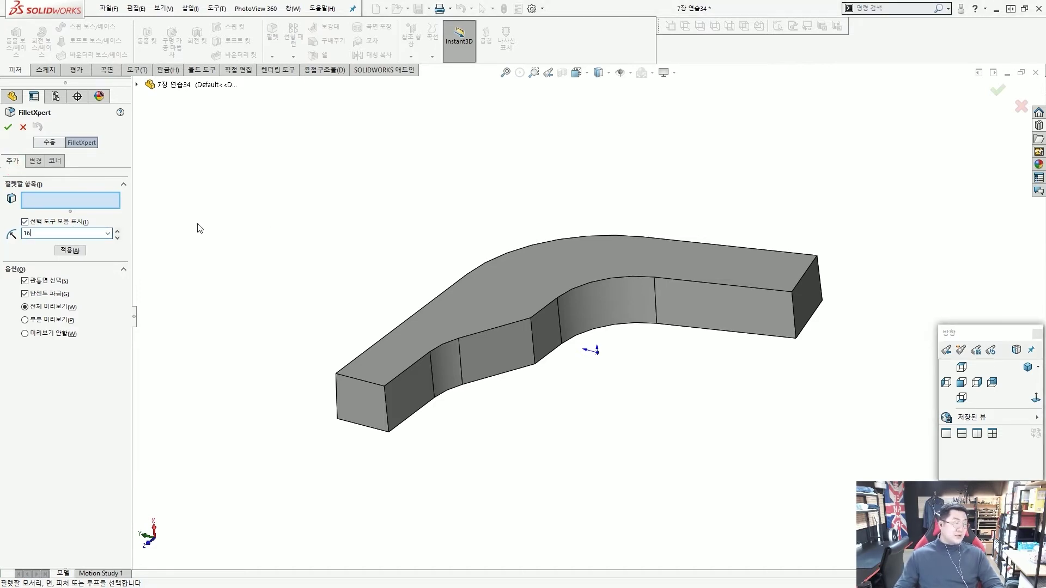
pyautogui.press('Return')
# - Apply the 16 mm fillet to the bend's vertical edge and outer top edge chain
pyautogui.scroll(-3, 522, 322)
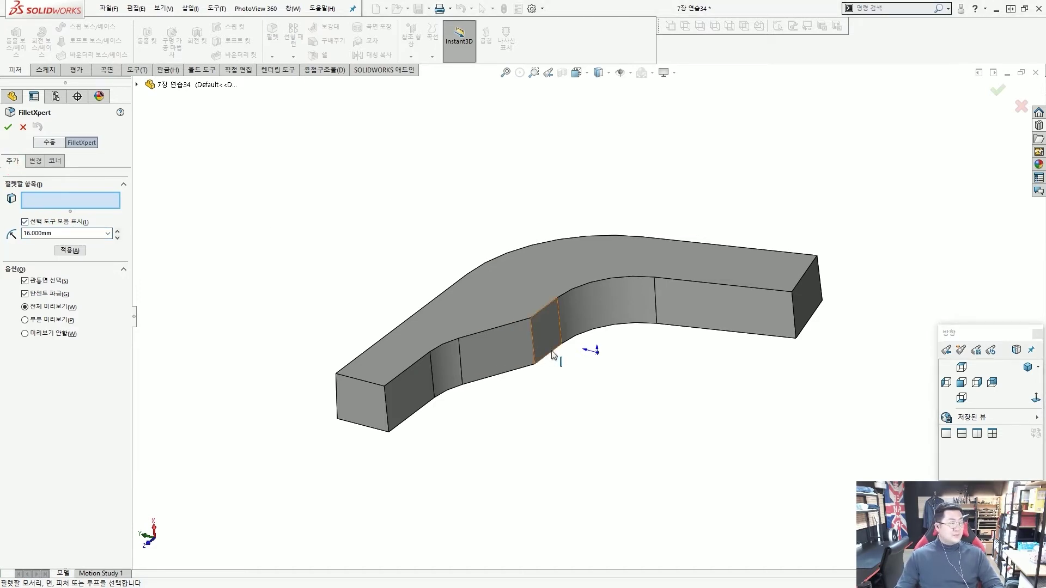
pyautogui.click(530, 336)
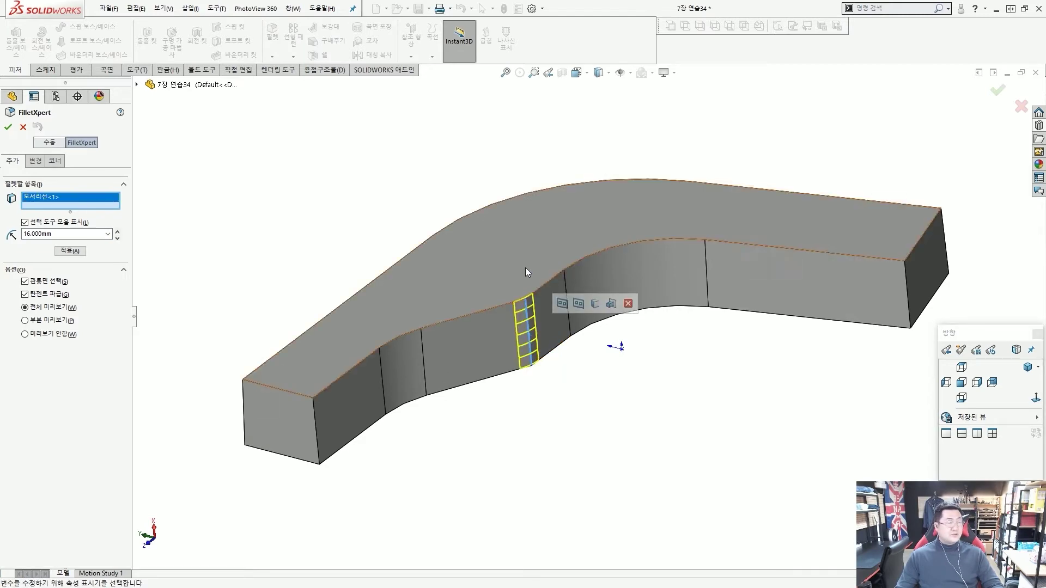
pyautogui.scroll(2, 583, 299)
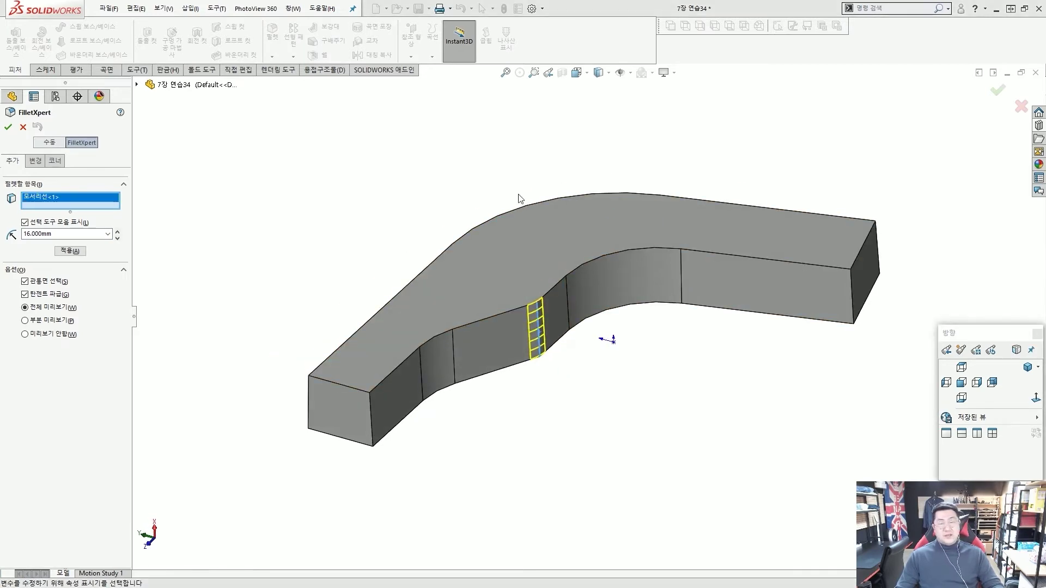
pyautogui.moveTo(520, 199); pyautogui.dragTo(467, 219, button='middle')
pyautogui.click(449, 202)
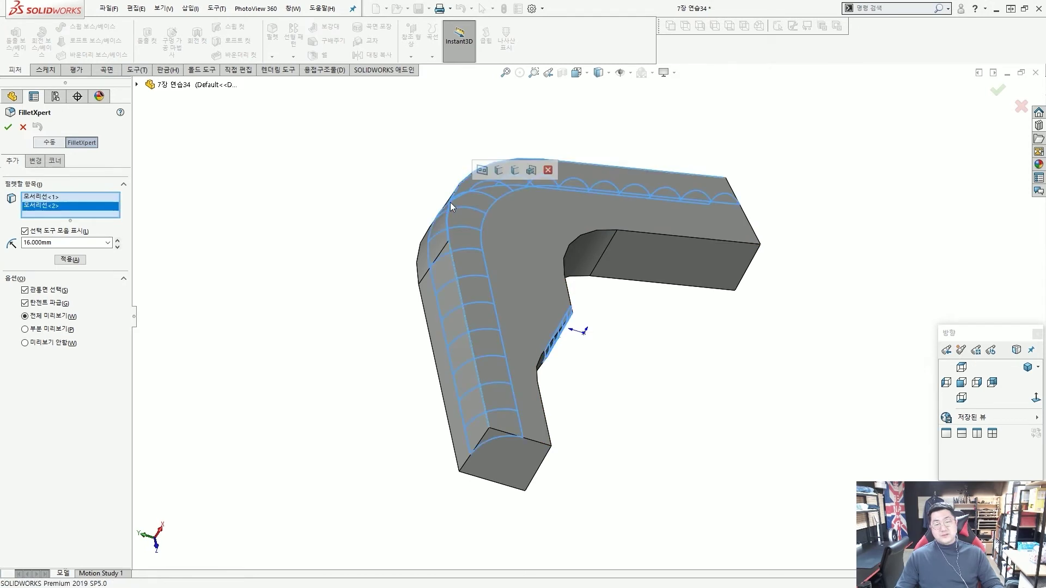
pyautogui.click(76, 257)
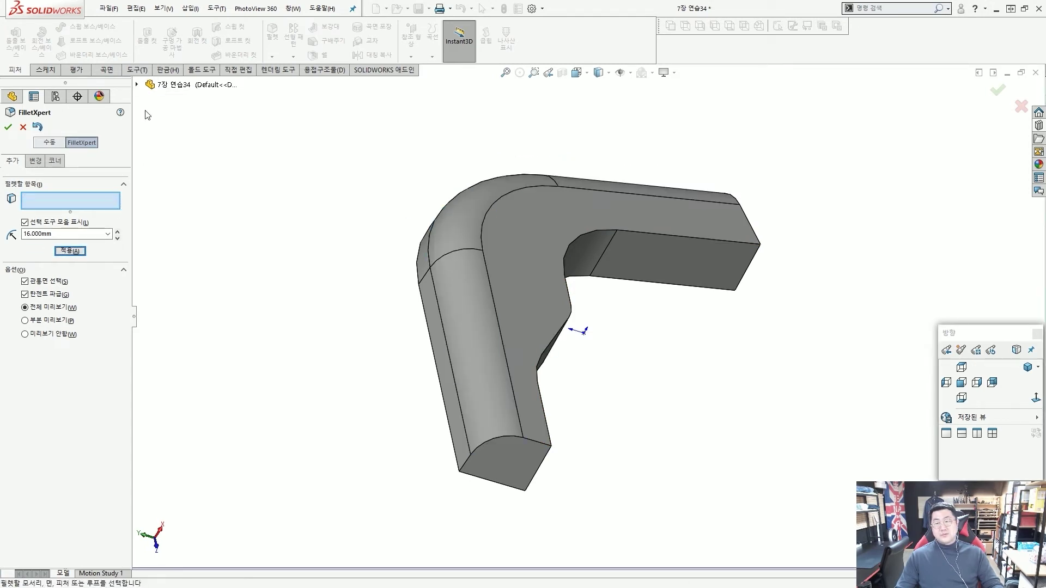
pyautogui.click(137, 85)
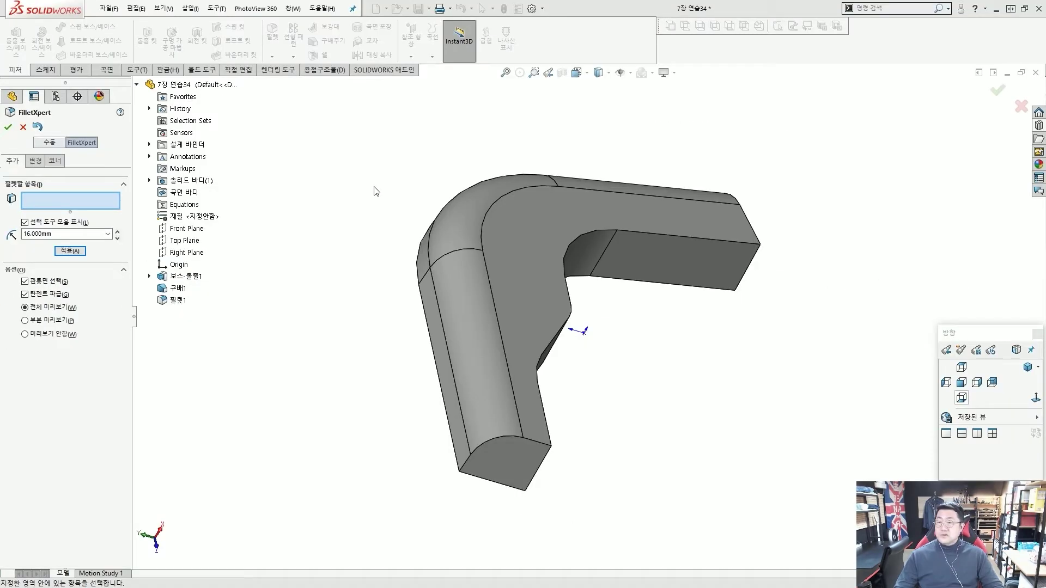
# - Set the FilletXpert radius to 11 mm and select the long lower edge chain
pyautogui.doubleClick(43, 233)
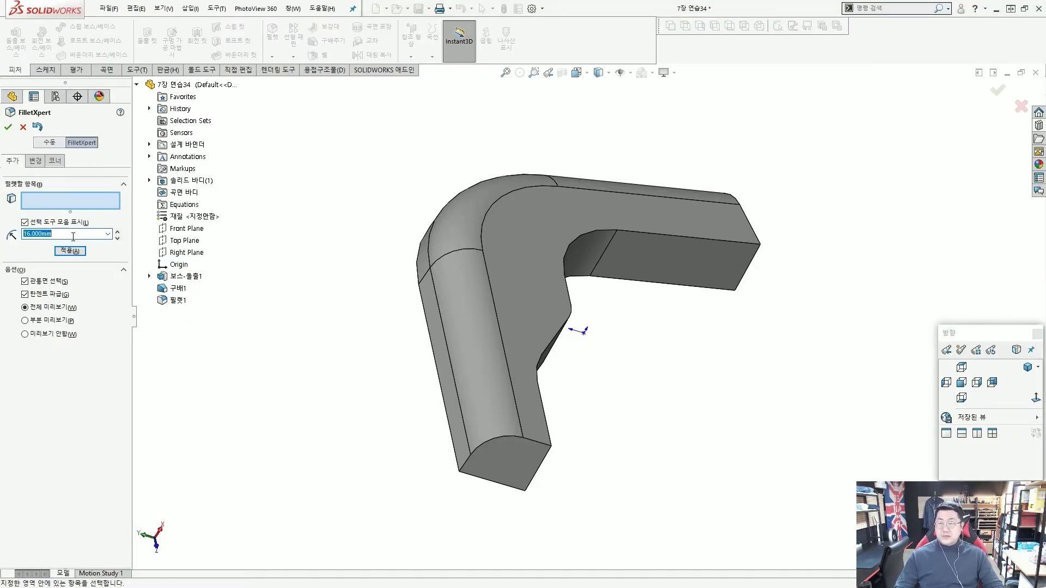
pyautogui.write('1')
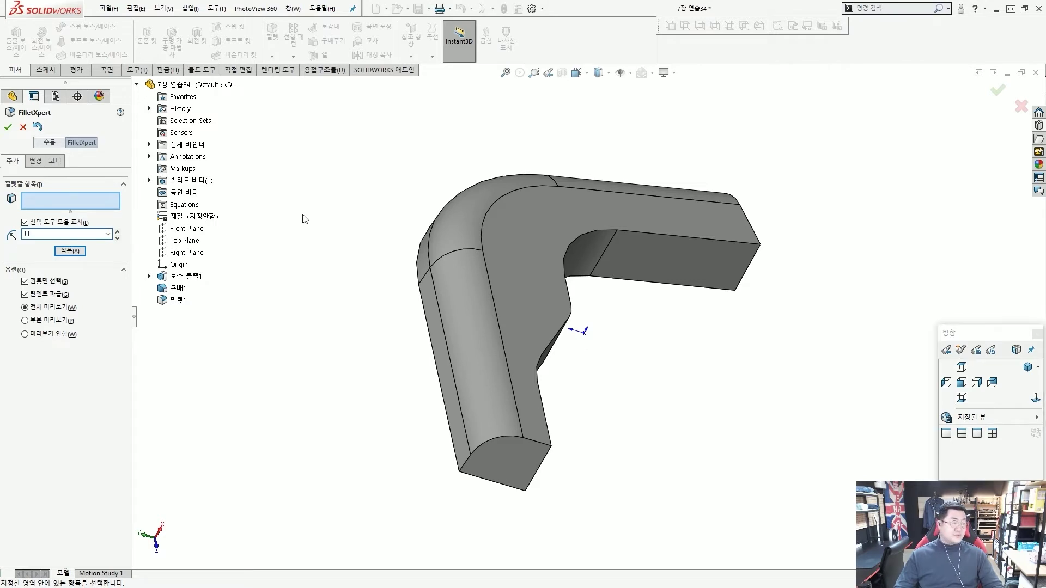
pyautogui.write('1')
pyautogui.press('Return')
pyautogui.moveTo(796, 342); pyautogui.dragTo(563, 352, button='middle')
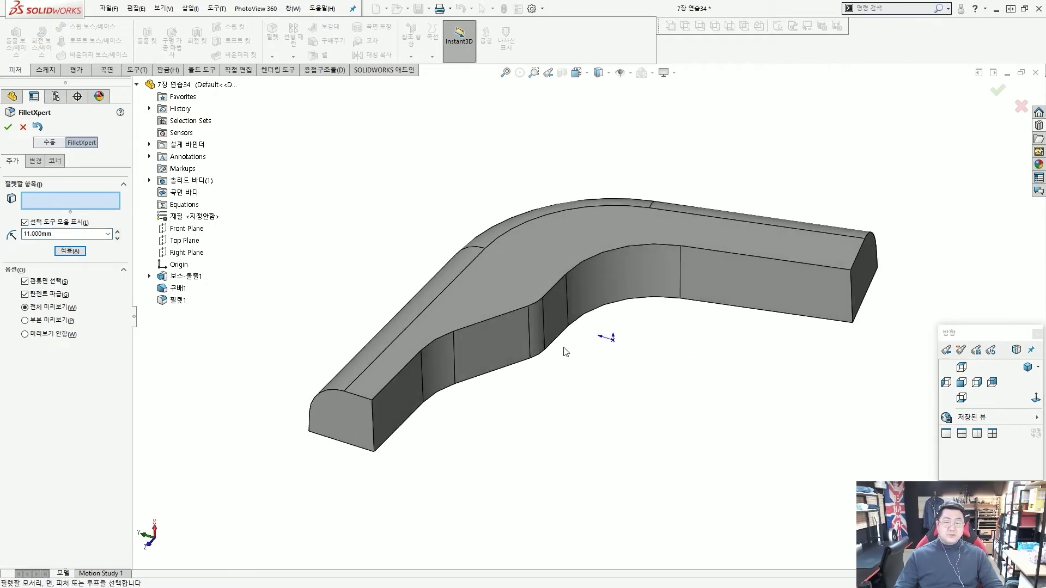
pyautogui.click(410, 361)
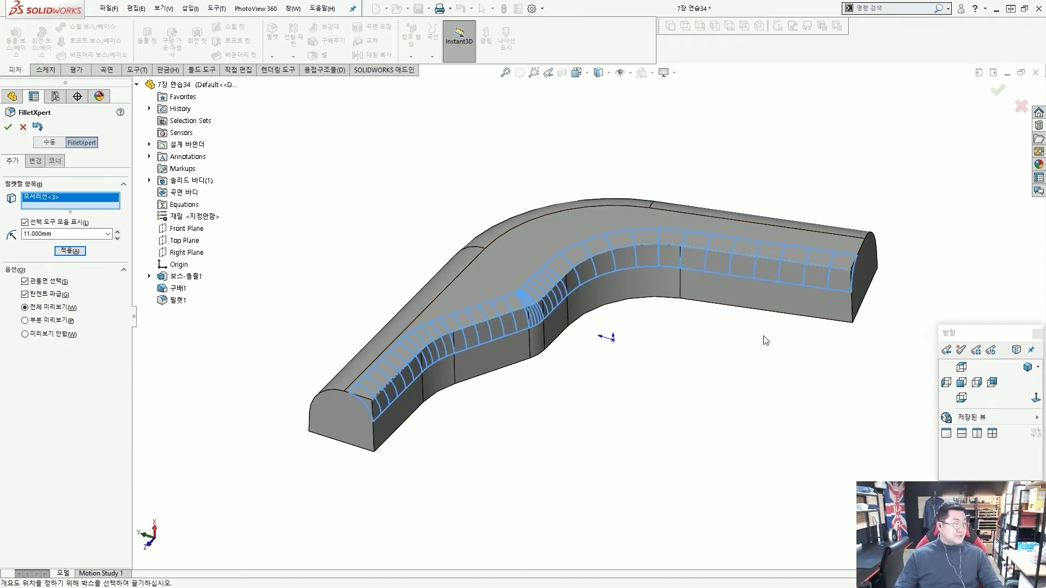
# - Add the two edges at the plate's end and apply the 11 mm fillet
pyautogui.moveTo(826, 344); pyautogui.dragTo(800, 338, button='middle')
pyautogui.scroll(-3, 913, 305)
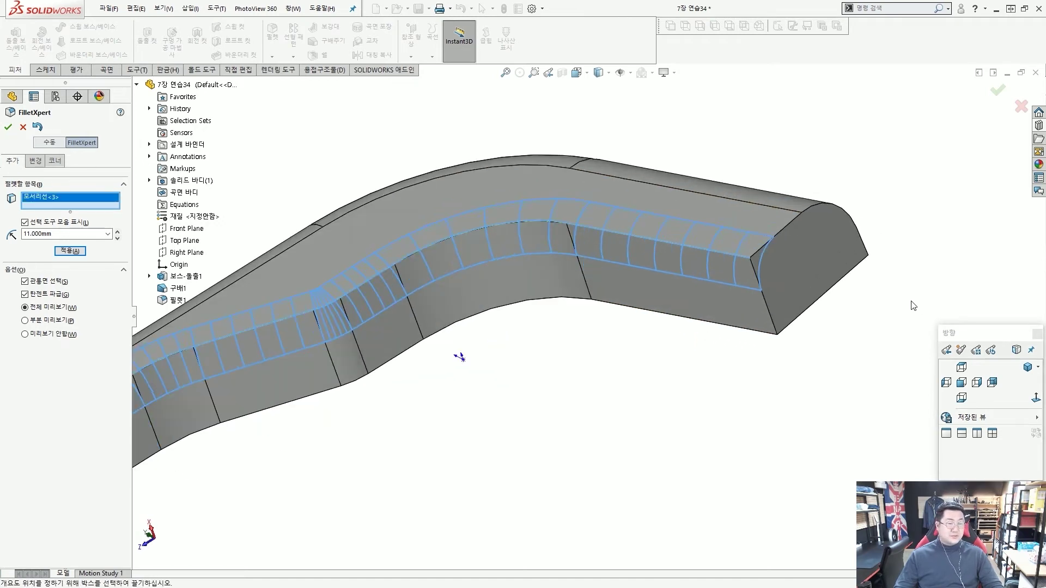
pyautogui.click(774, 321)
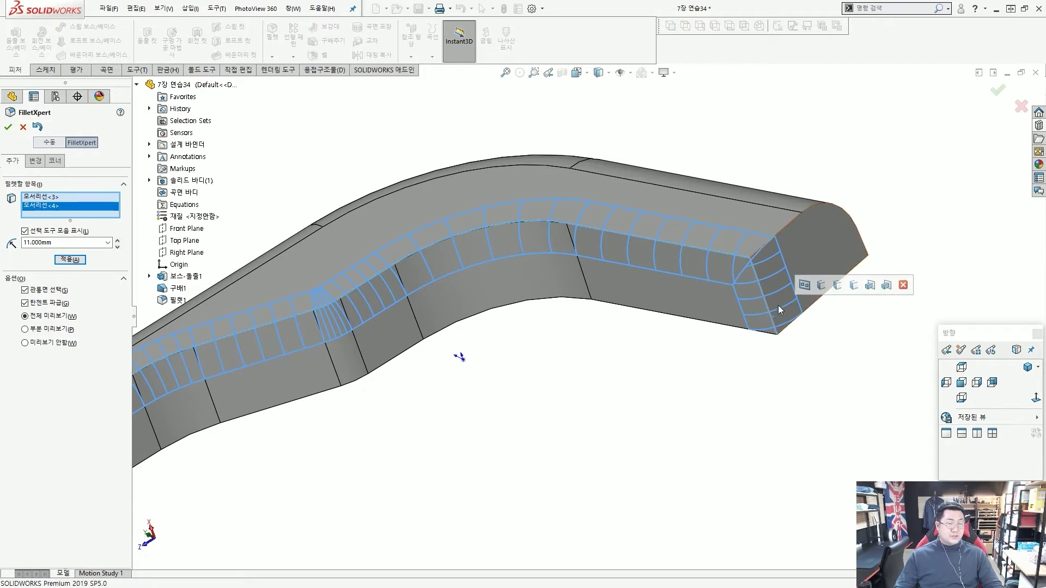
pyautogui.scroll(-3, 789, 243)
pyautogui.click(747, 204)
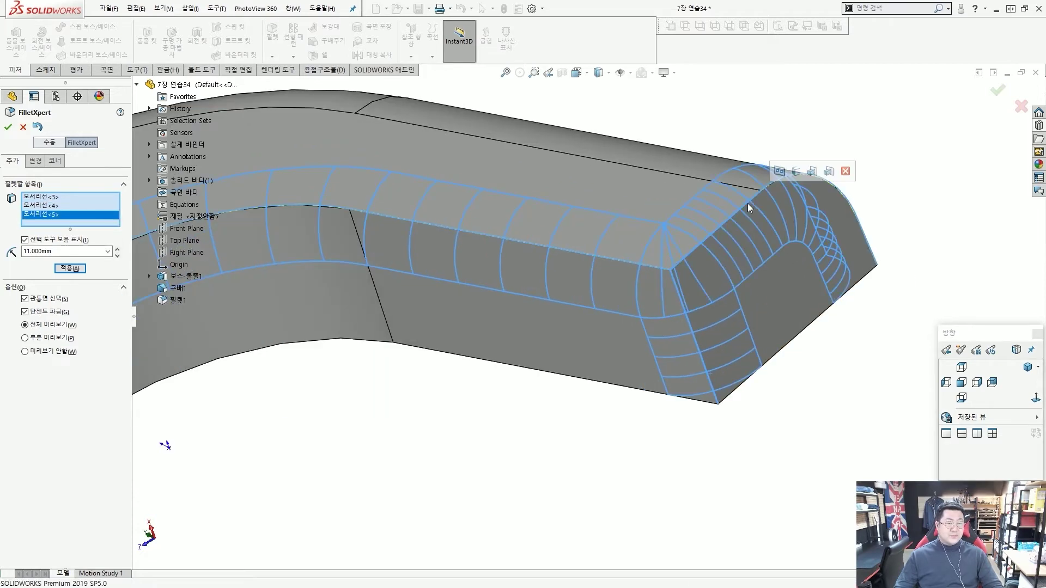
pyautogui.scroll(2, 694, 316)
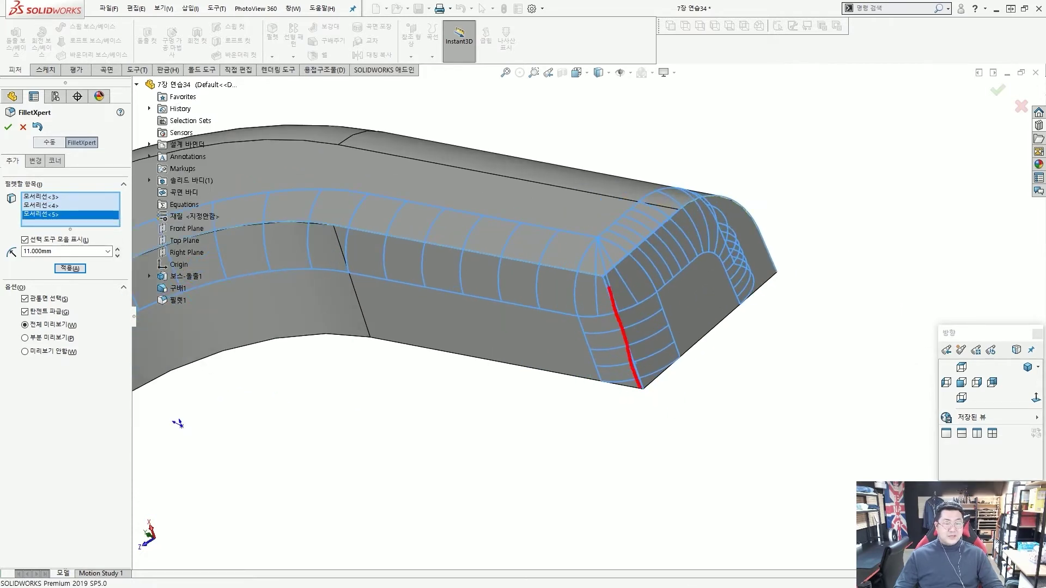
pyautogui.moveTo(633, 325); pyautogui.dragTo(651, 382)
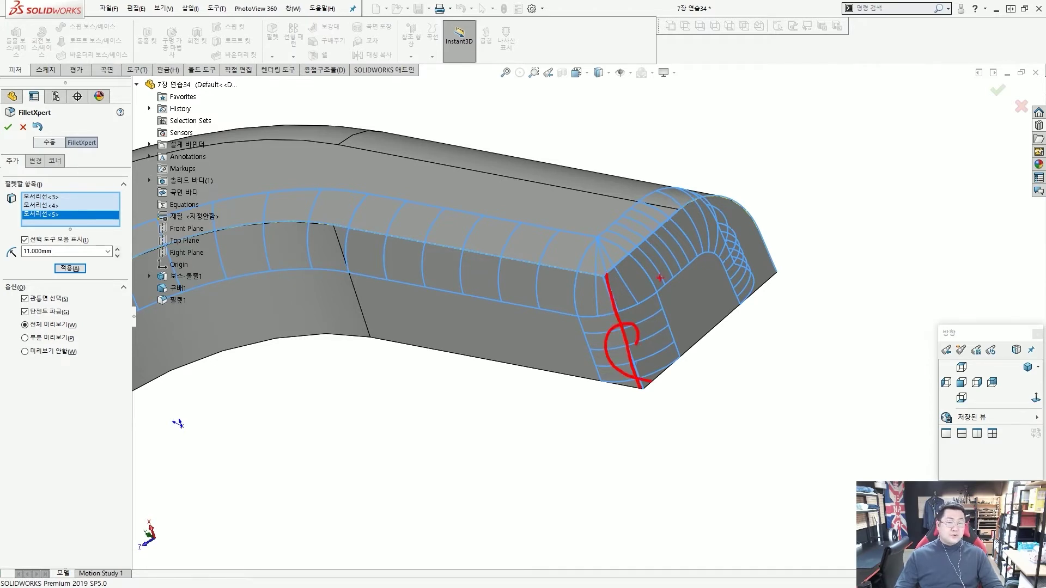
pyautogui.press('Escape')
pyautogui.scroll(7, 588, 310)
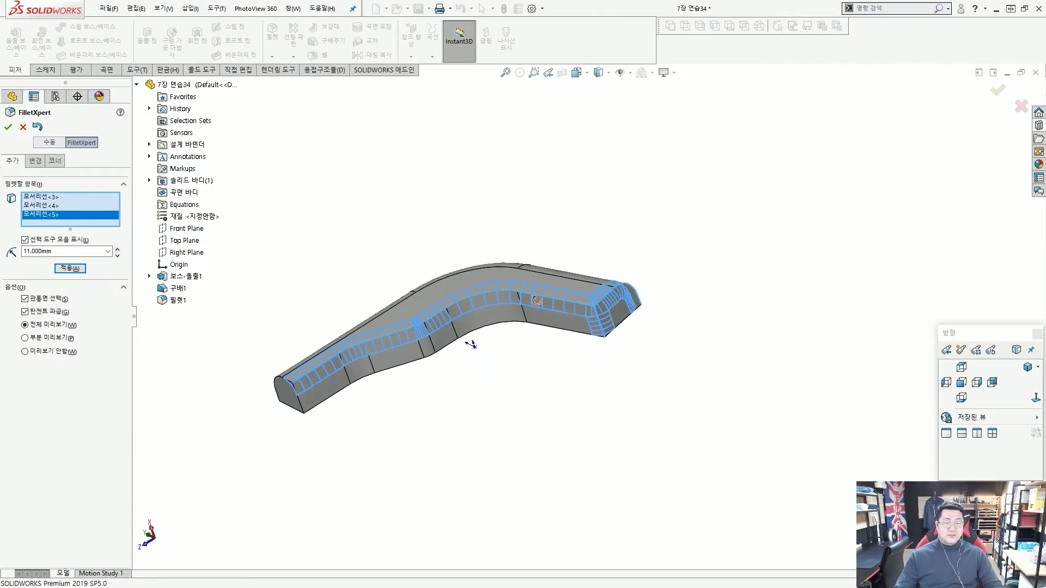
pyautogui.moveTo(586, 312); pyautogui.dragTo(603, 312, button='middle')
pyautogui.click(69, 268)
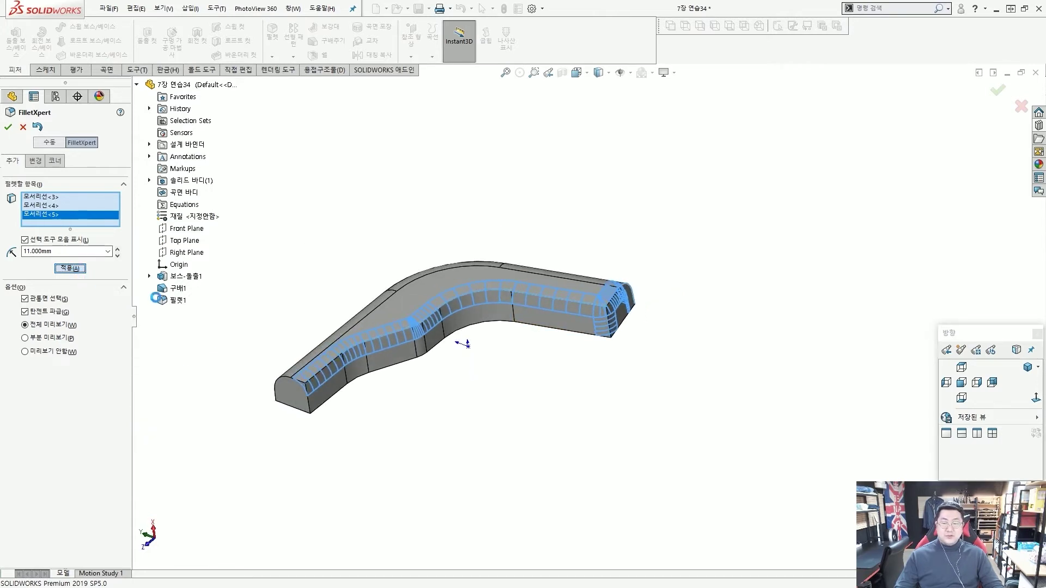
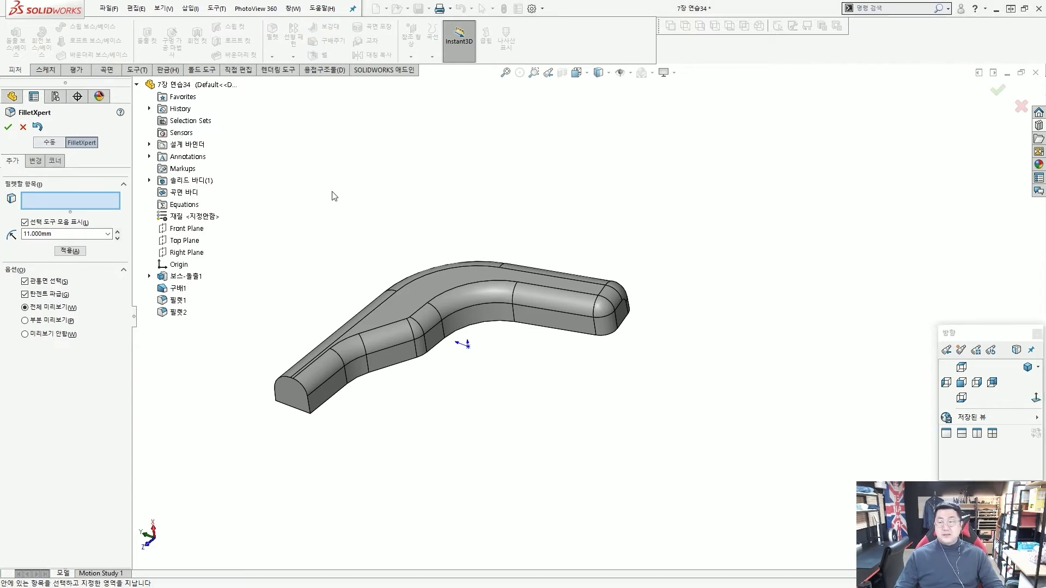
# - Exit FilletXpert without adding fillets so the 7장 연습34 feature tree shows again
pyautogui.press('Escape')
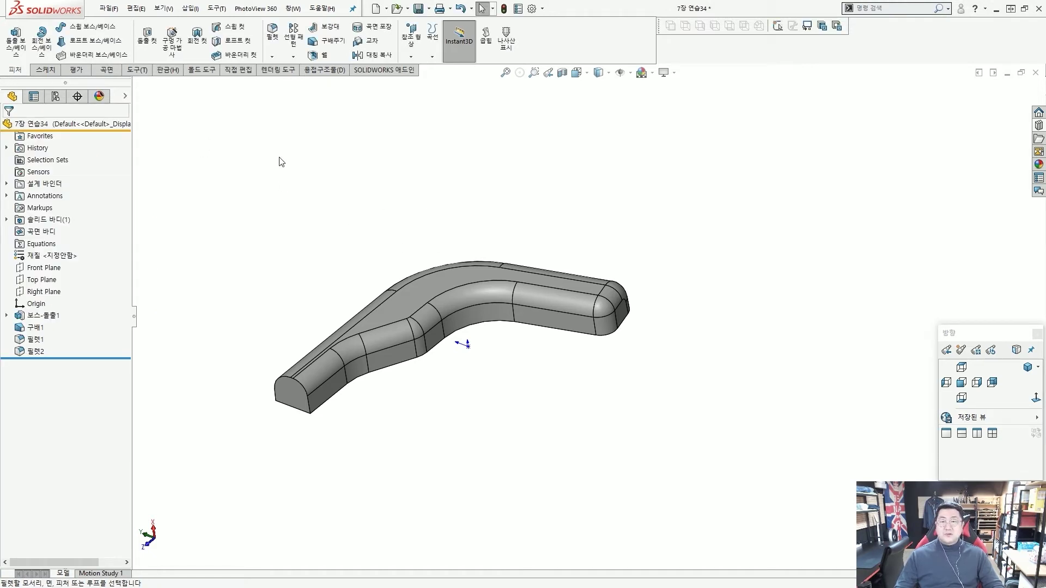
pyautogui.moveTo(297, 44); pyautogui.dragTo(374, 92)
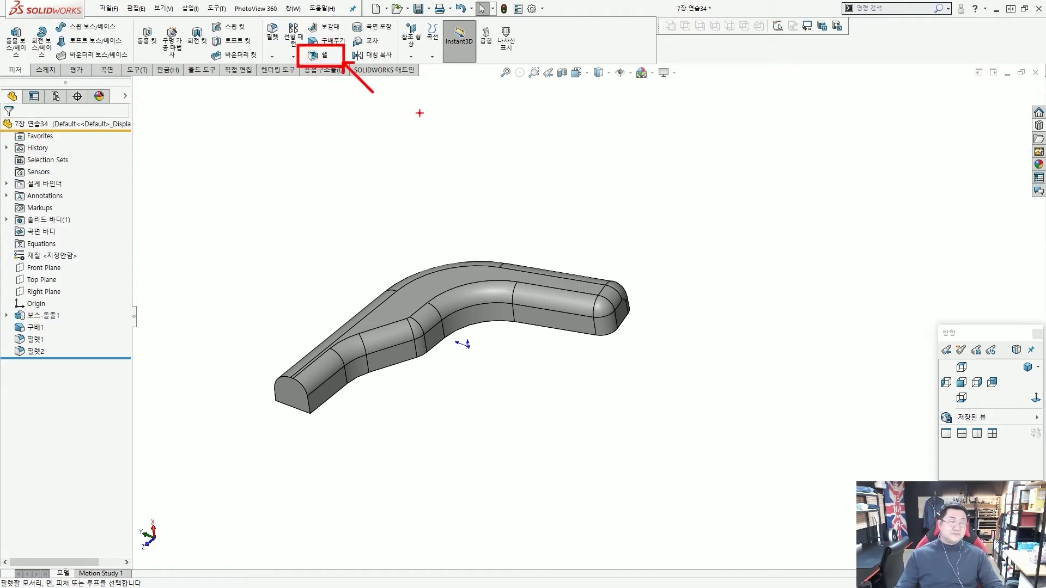
# - Start a Shell feature with a 2 mm wall thickness
pyautogui.click(321, 55)
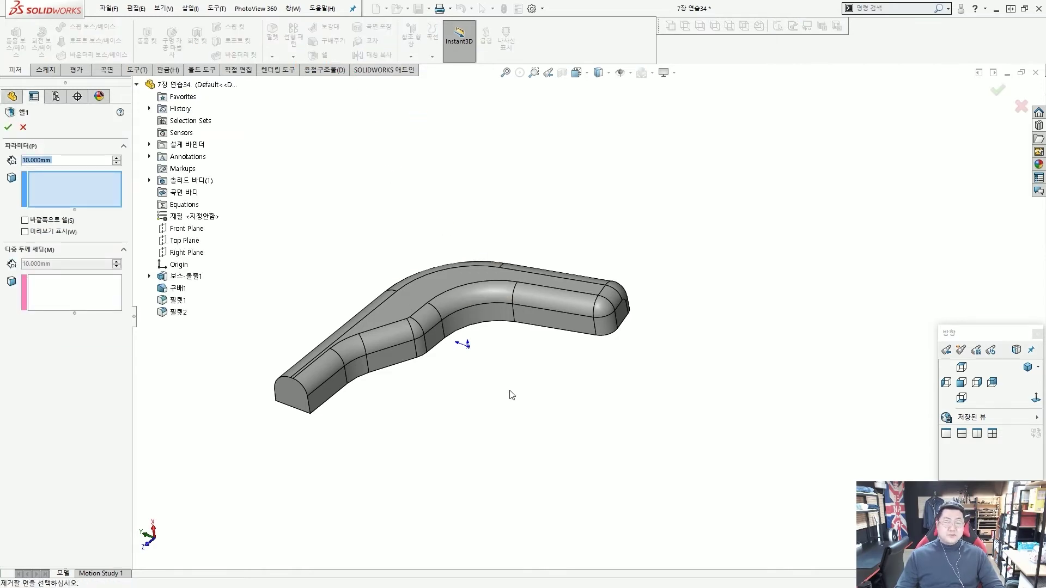
pyautogui.moveTo(512, 395); pyautogui.dragTo(397, 335, button='middle')
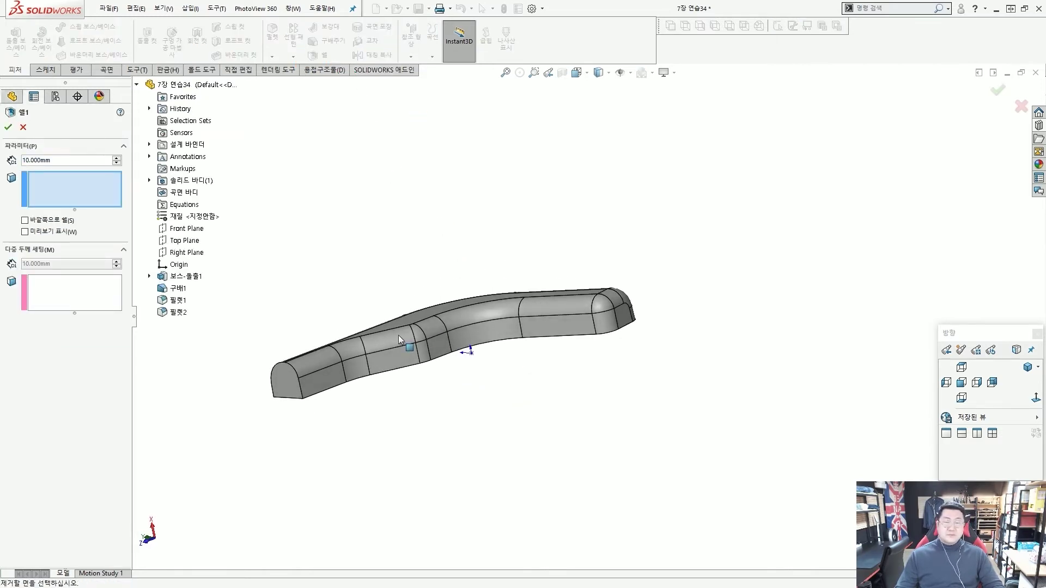
pyautogui.doubleClick(77, 160)
pyautogui.write('2')
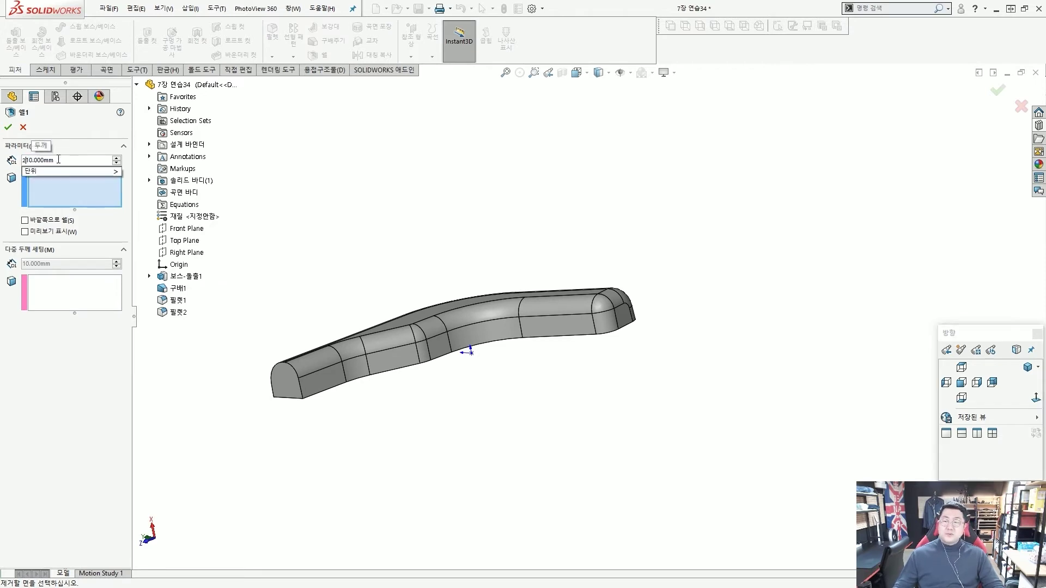
pyautogui.press('Delete')
pyautogui.press('Delete')
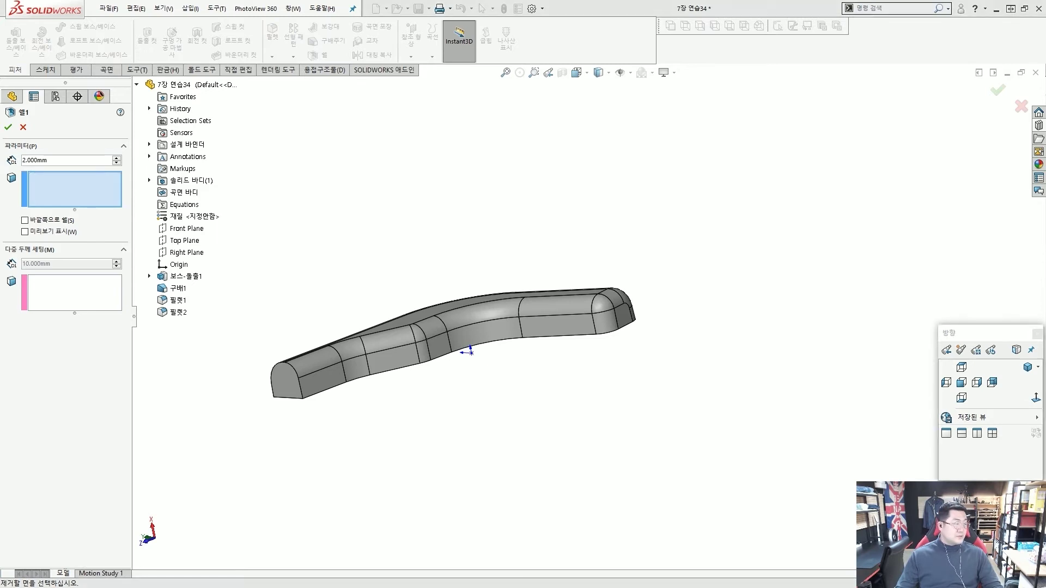
# - Remove the end face and large flat face to create 쉘1, then inspect the hollow part
pyautogui.scroll(-2, 196, 408)
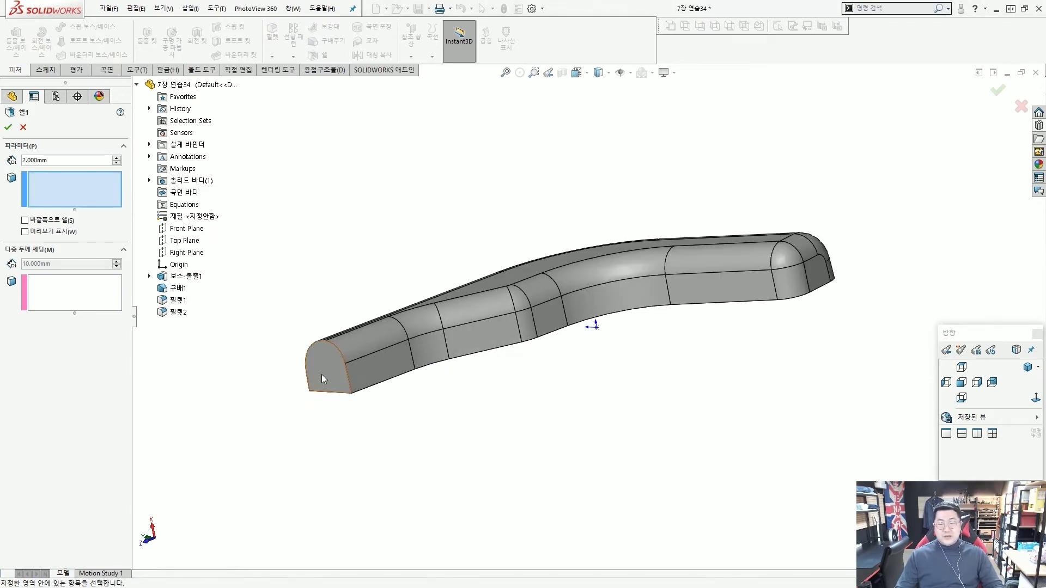
pyautogui.click(327, 368)
pyautogui.moveTo(554, 397)
pyautogui.mouseDown(button='middle')
pyautogui.moveTo(558, 296)
pyautogui.moveTo(536, 398)
pyautogui.mouseUp(button='middle')
pyautogui.click(536, 398)
pyautogui.rightClick(535, 397)
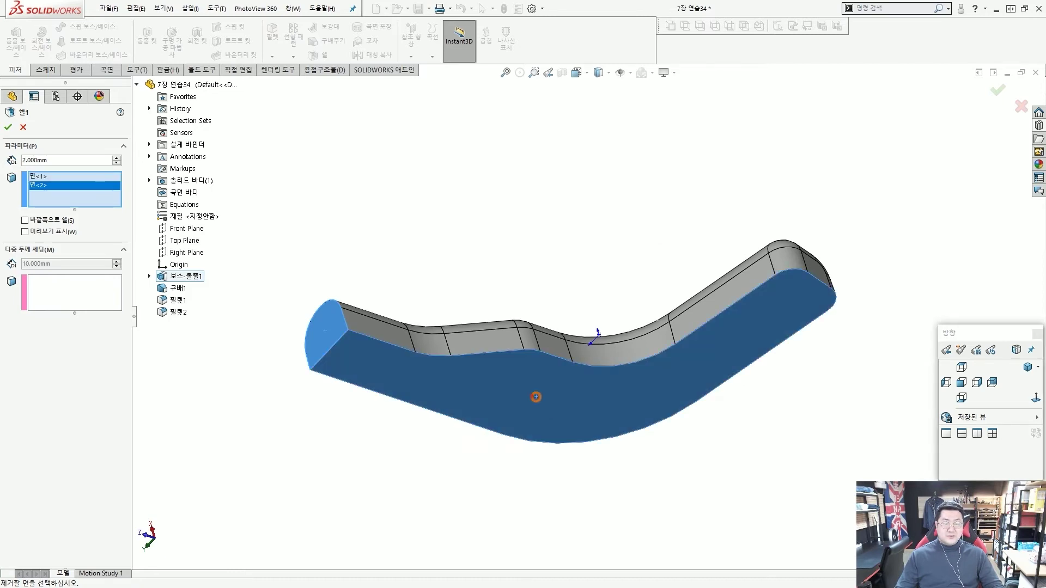
pyautogui.moveTo(577, 302); pyautogui.dragTo(629, 378, button='middle')
pyautogui.scroll(-2, 623, 304)
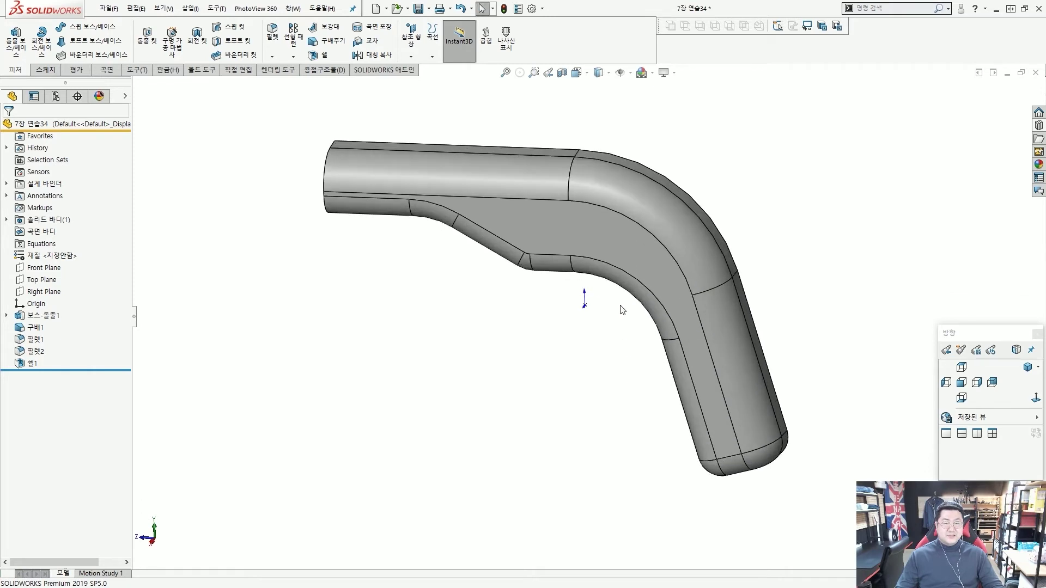
pyautogui.moveTo(639, 323)
pyautogui.mouseDown()
pyautogui.moveTo(648, 401)
pyautogui.moveTo(784, 329)
pyautogui.moveTo(703, 321)
pyautogui.mouseUp()
pyautogui.press('Escape')
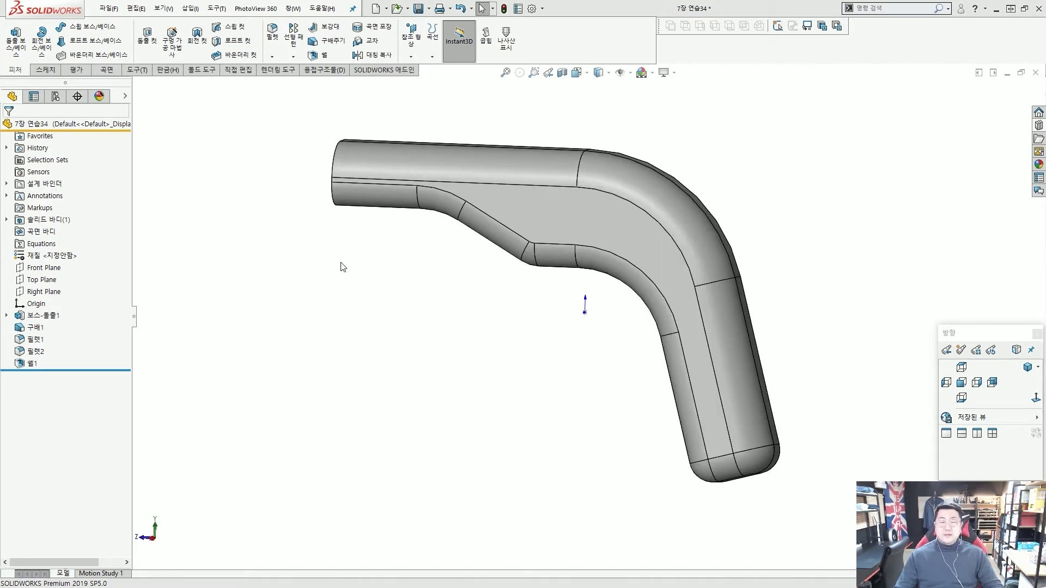
pyautogui.moveTo(746, 243); pyautogui.dragTo(551, 237, button='middle')
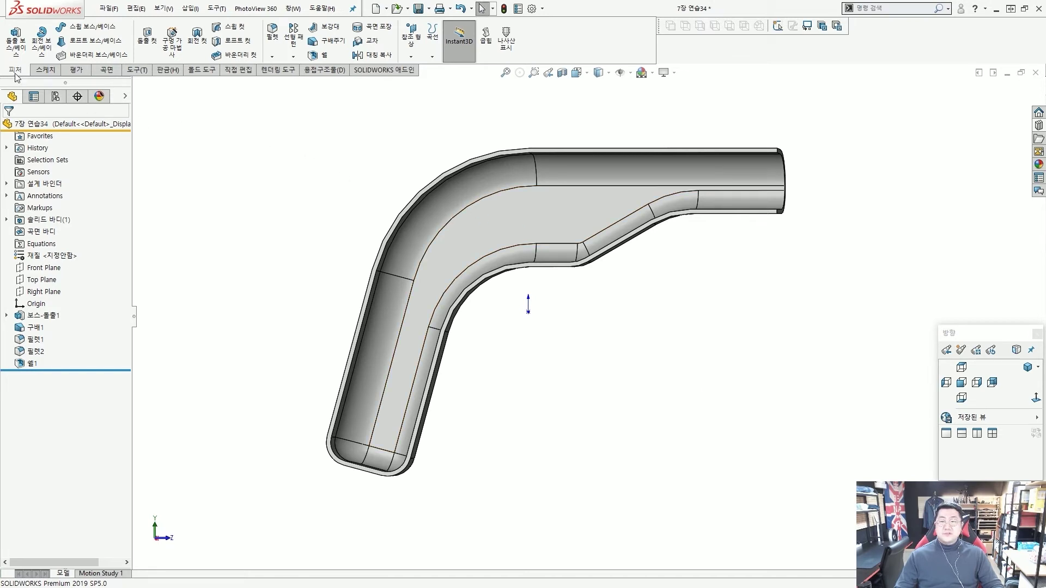
# - Start a reference plane on the top rim face with a 3 mm offset
pyautogui.click(412, 51)
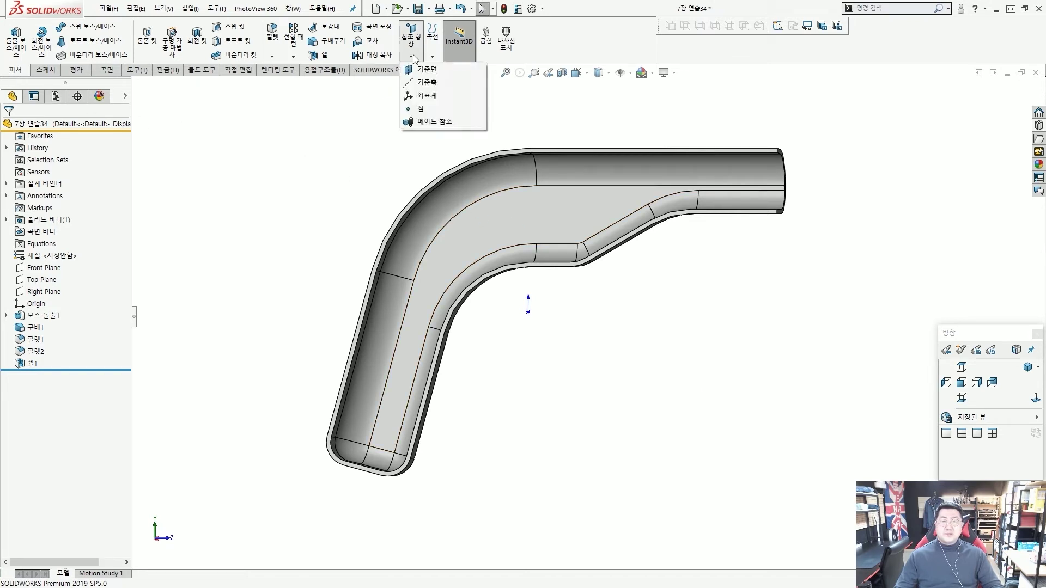
pyautogui.click(419, 69)
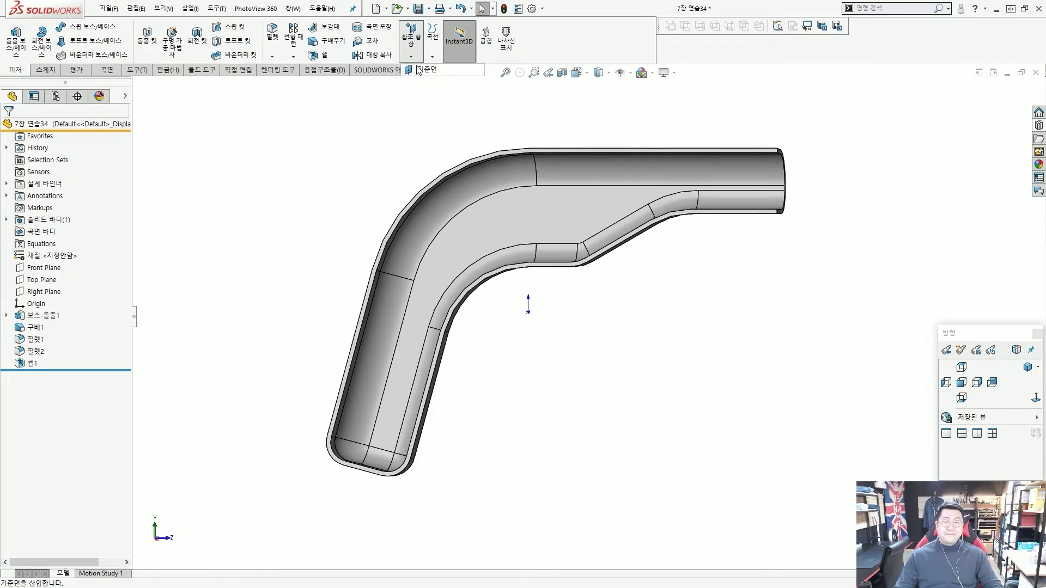
pyautogui.scroll(-6, 538, 173)
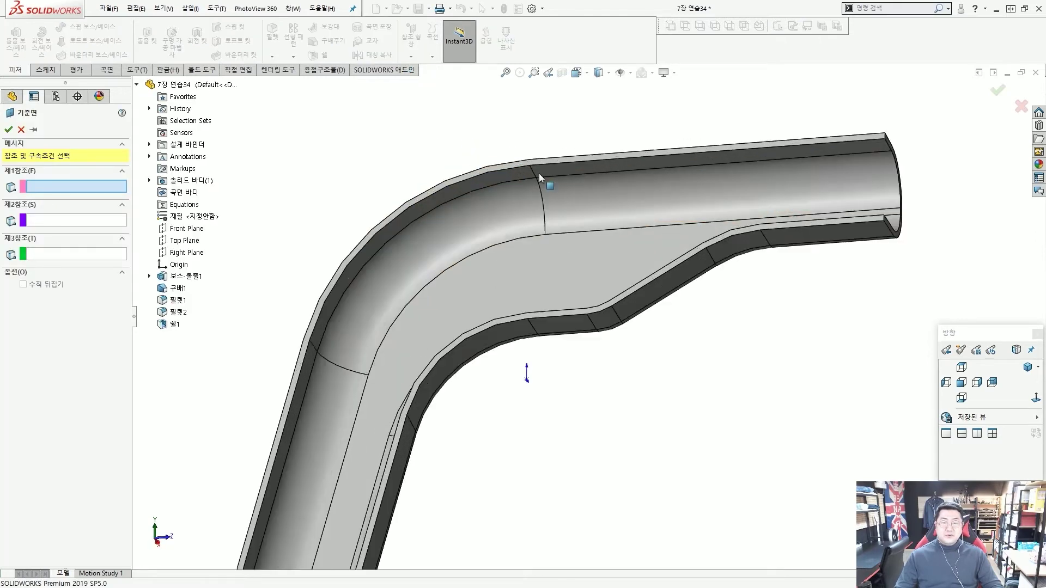
pyautogui.click(576, 187)
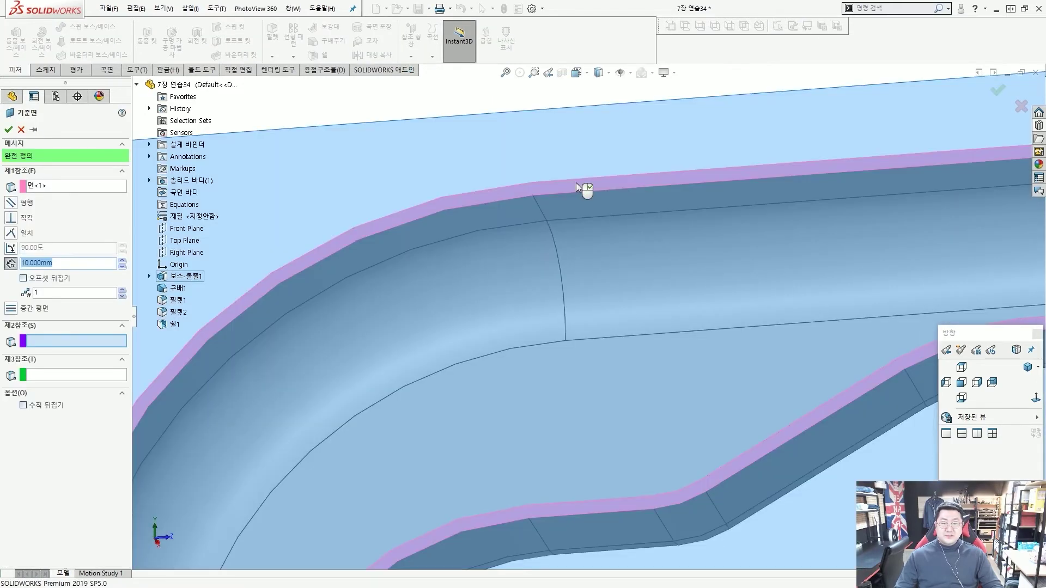
pyautogui.scroll(6, 570, 206)
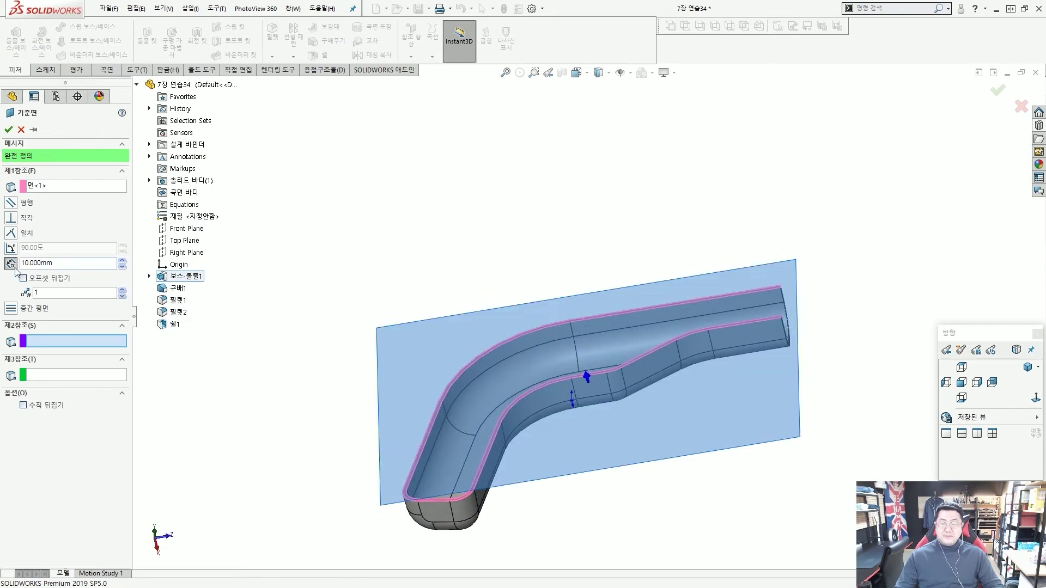
pyautogui.doubleClick(51, 264)
pyautogui.write('3')
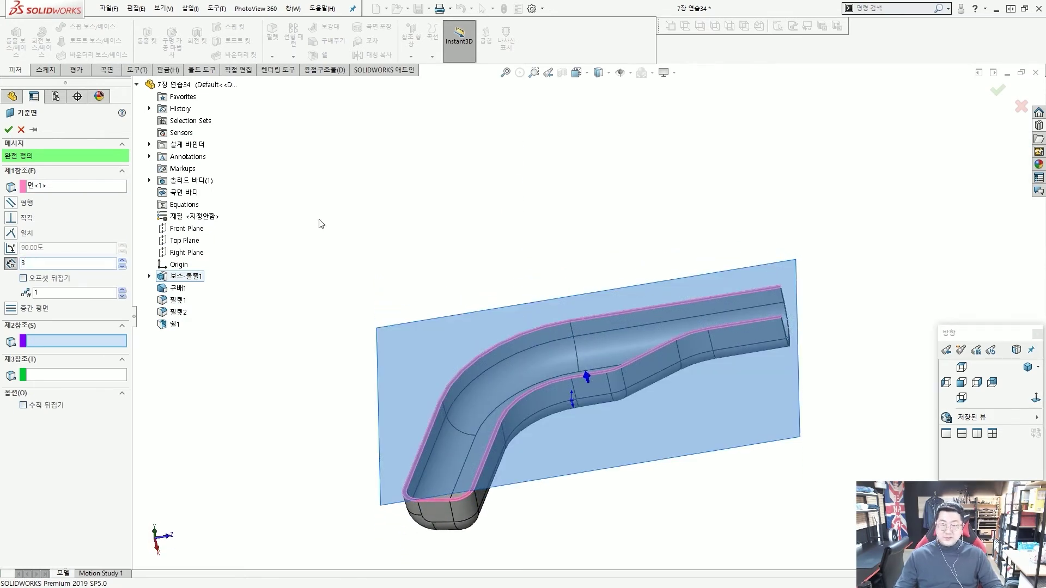
pyautogui.press('Return')
# - Flip the offset below the top face, accept plane 평면1 and select it
pyautogui.moveTo(385, 238); pyautogui.dragTo(384, 199, button='middle')
pyautogui.scroll(-1, 495, 348)
pyautogui.scroll(-3, 502, 393)
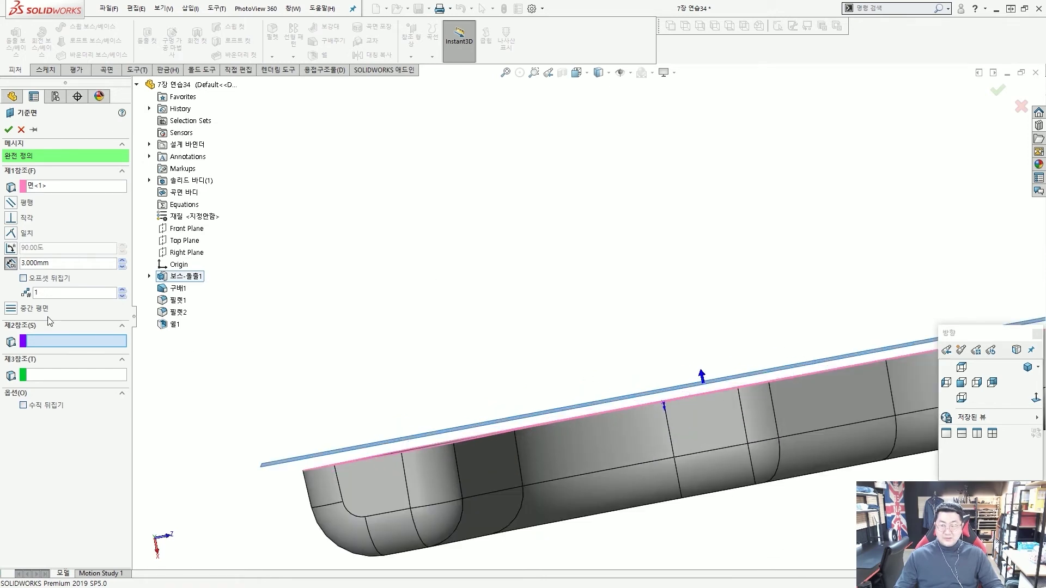
pyautogui.click(40, 279)
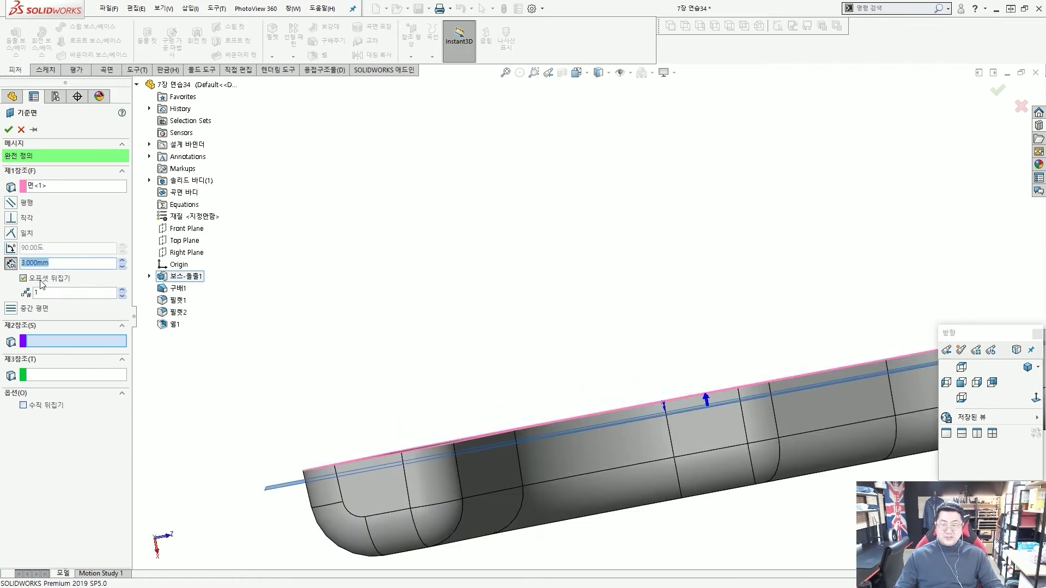
pyautogui.scroll(4, 474, 311)
pyautogui.moveTo(485, 315); pyautogui.dragTo(515, 371, button='middle')
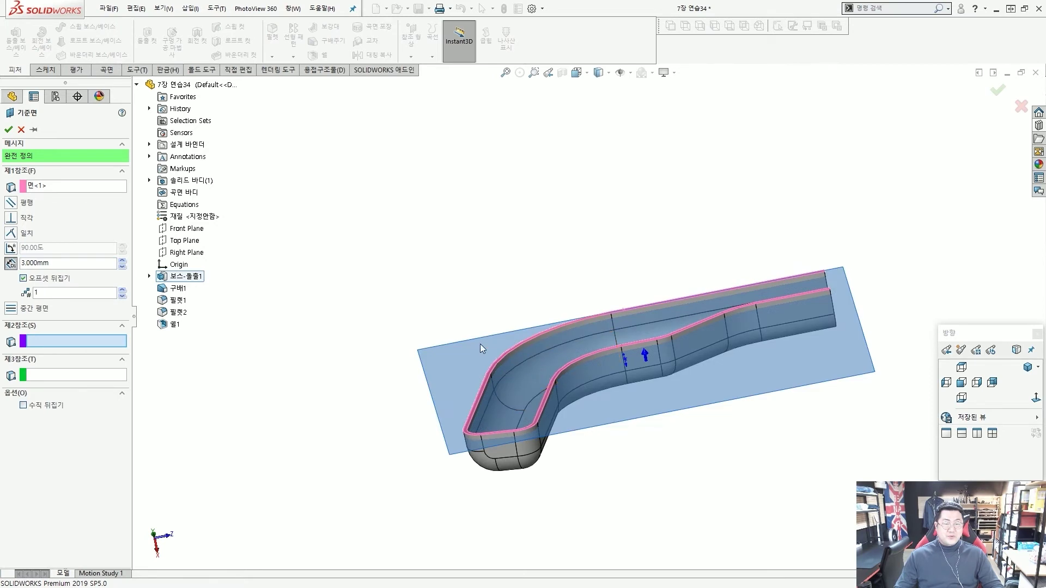
pyautogui.click(8, 133)
pyautogui.moveTo(451, 217); pyautogui.dragTo(495, 271, button='middle')
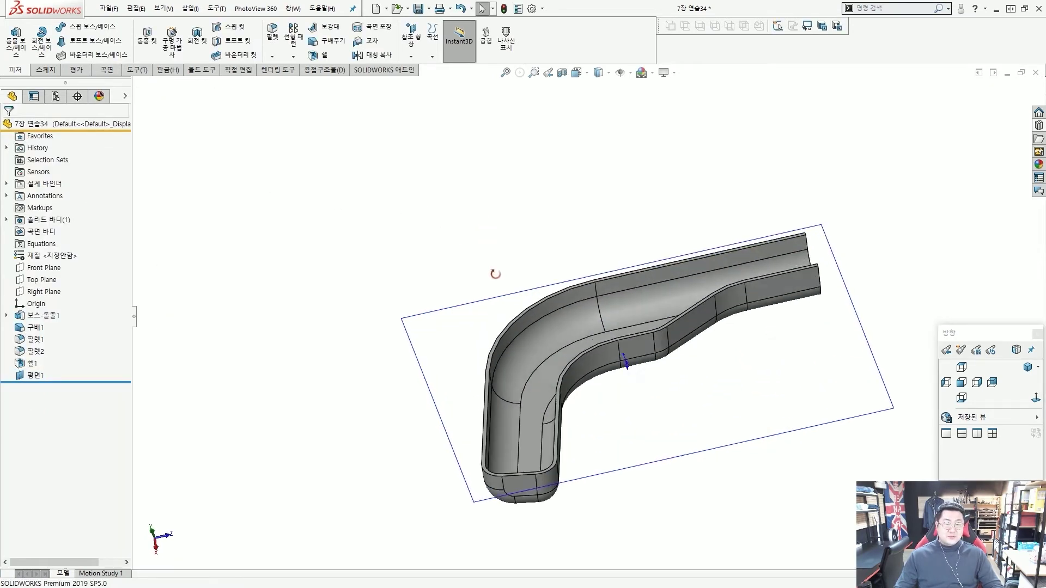
pyautogui.click(488, 292)
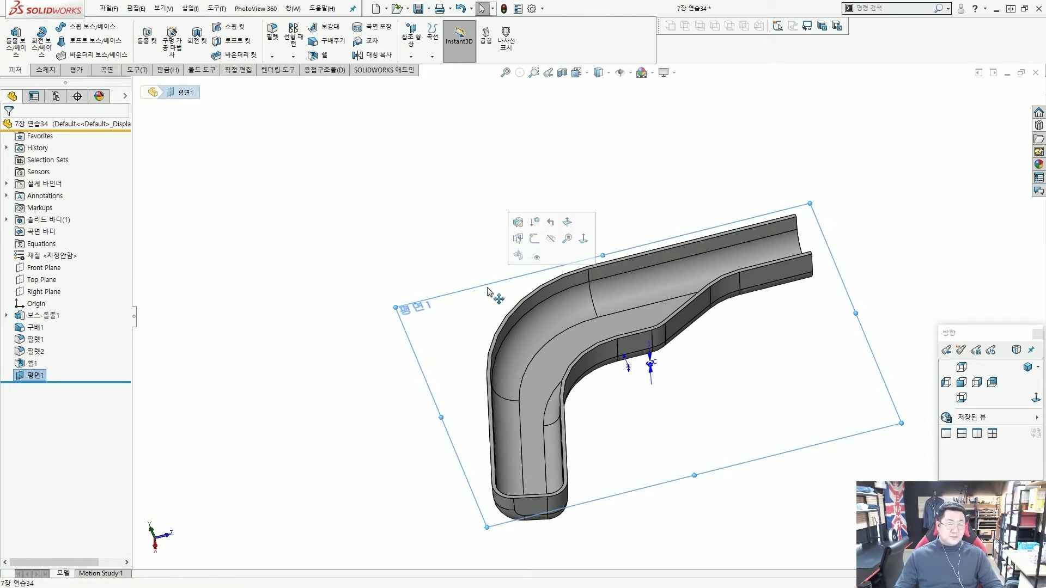
# - Open a new sketch on 평면1 and hide the plane's outline
pyautogui.click(537, 240)
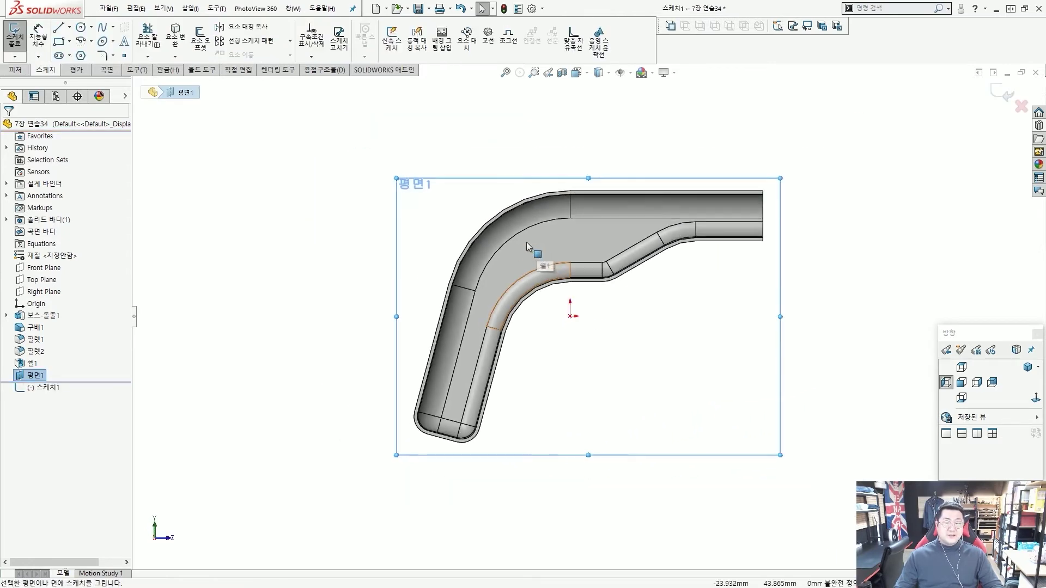
pyautogui.click(125, 96)
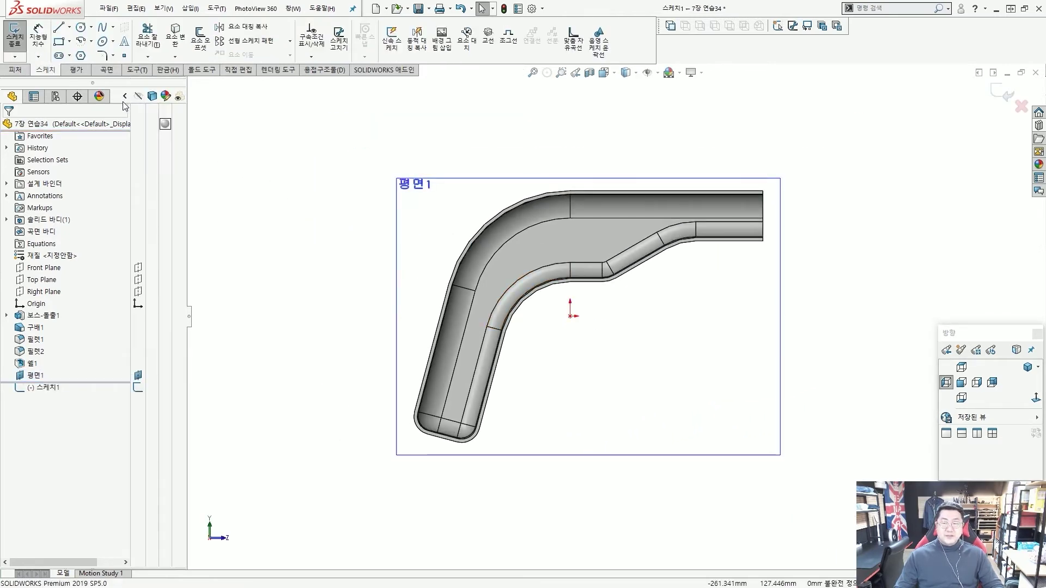
pyautogui.click(137, 375)
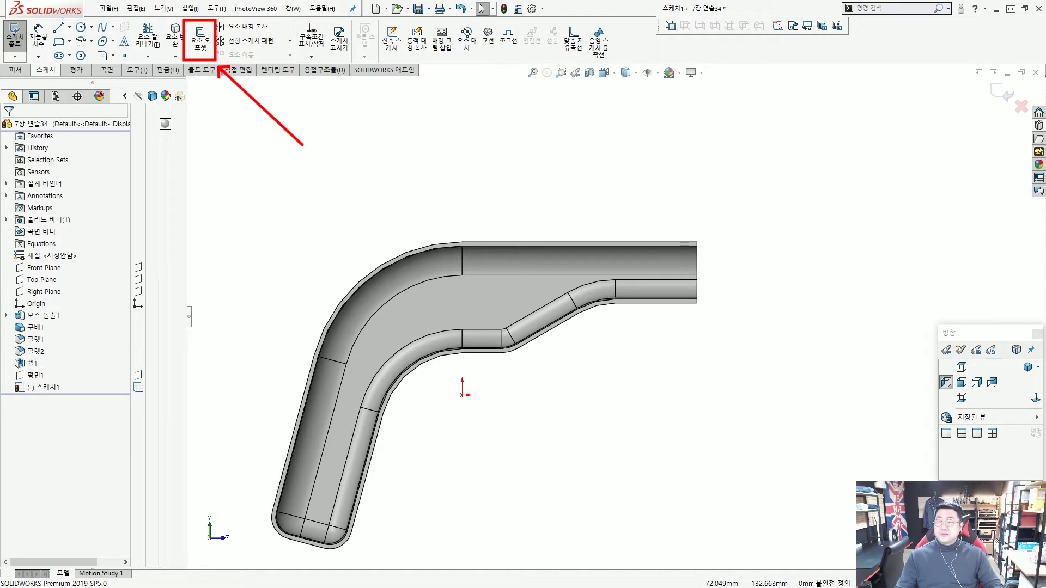
# - Offset the pipe's straight end edge by 125 mm into a sketch line
pyautogui.click(201, 39)
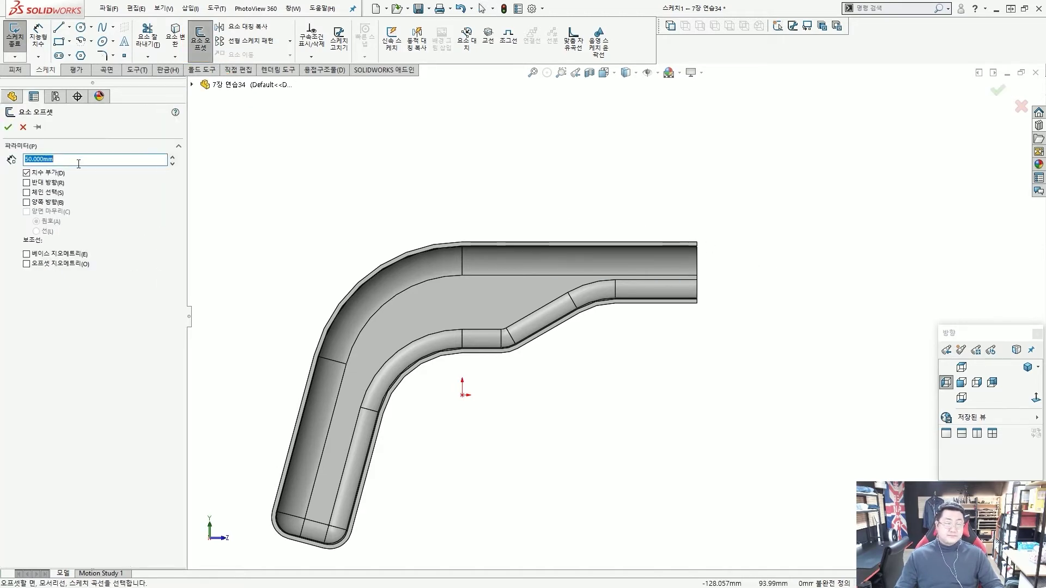
pyautogui.click(77, 160)
pyautogui.doubleClick(39, 160)
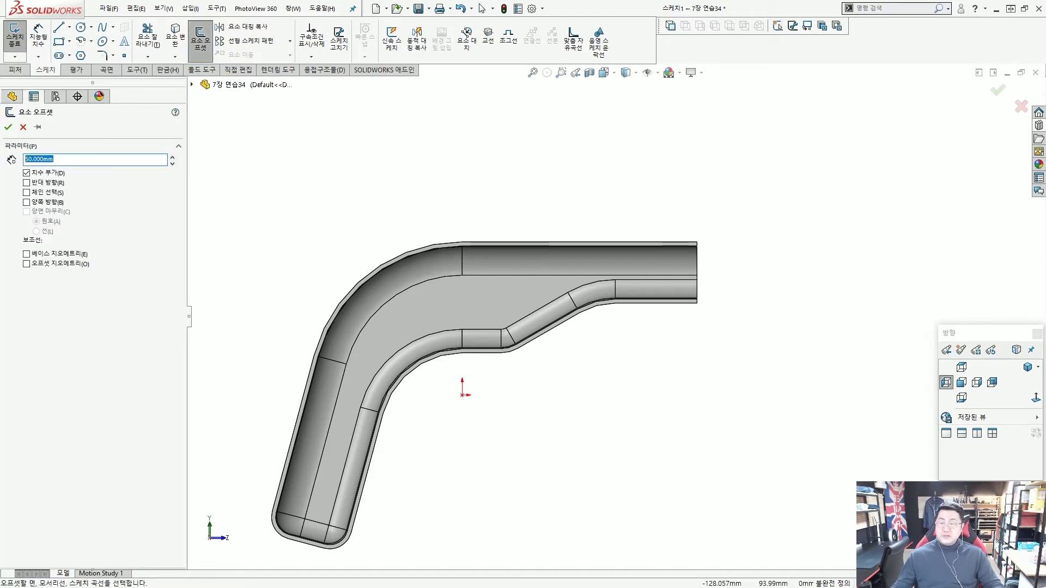
pyautogui.write('125')
pyautogui.press('Return')
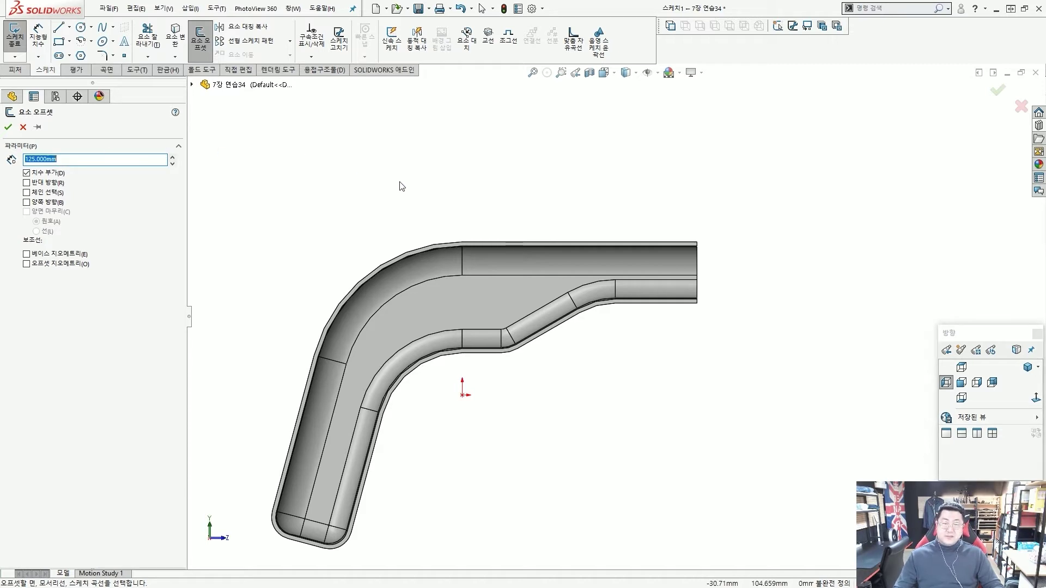
pyautogui.scroll(-2, 671, 273)
pyautogui.scroll(-3, 691, 267)
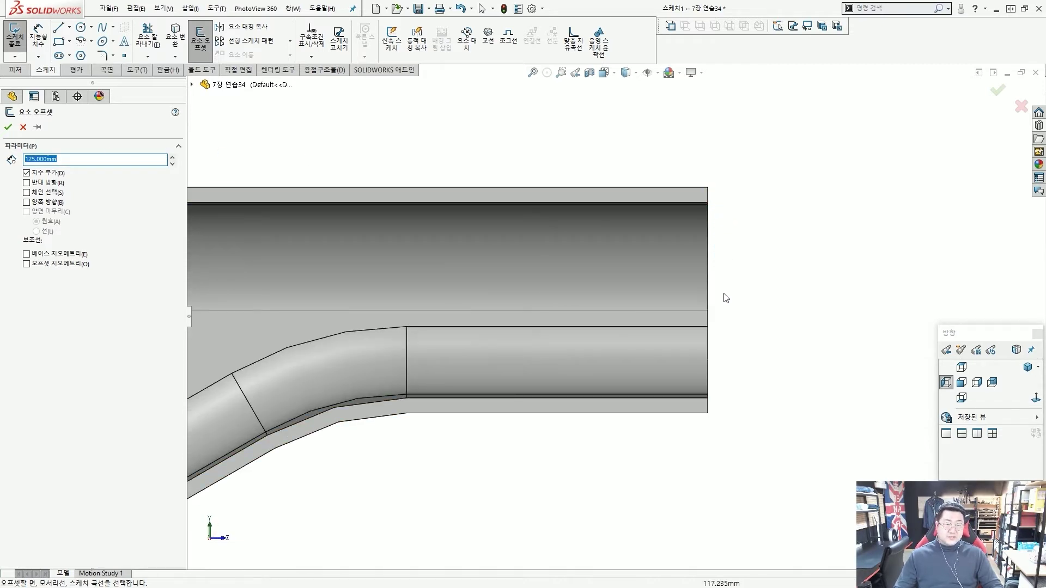
pyautogui.scroll(-1, 710, 221)
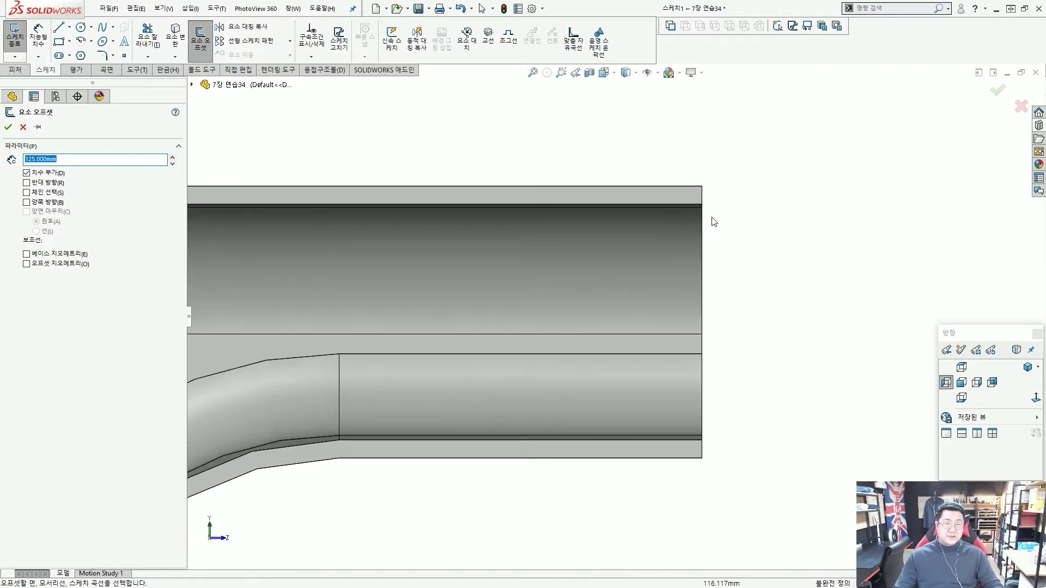
pyautogui.click(703, 197)
pyautogui.scroll(5, 392, 229)
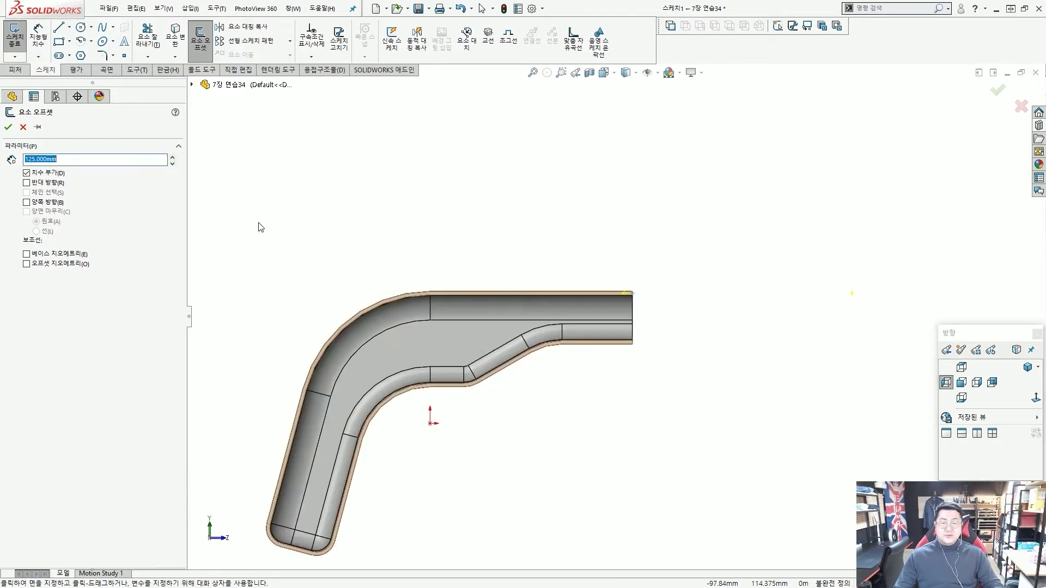
pyautogui.click(271, 233)
pyautogui.scroll(-4, 423, 302)
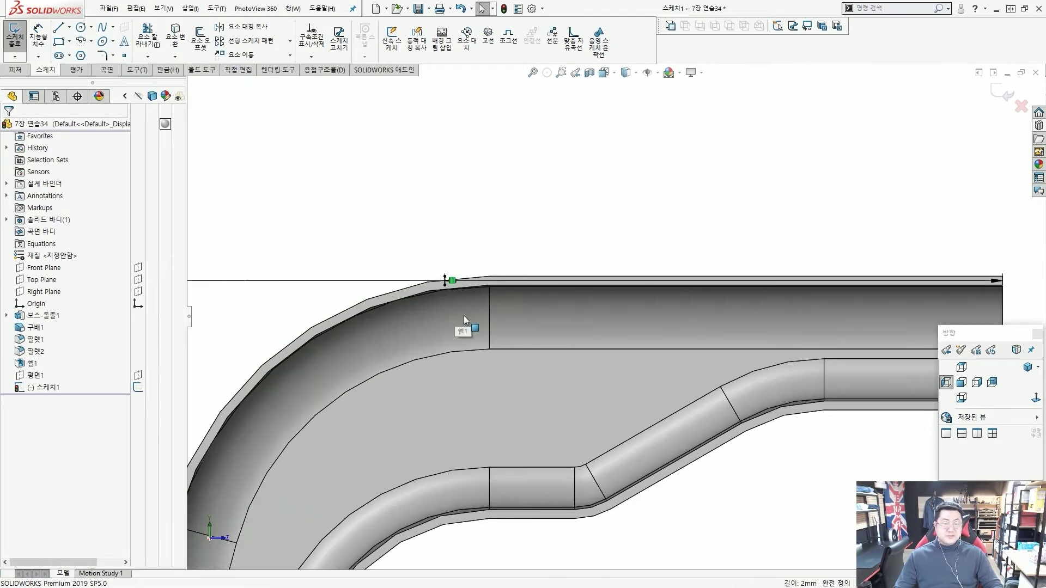
# - Drag the offset line's top and bottom endpoints into position over the pipe
pyautogui.scroll(-3, 465, 315)
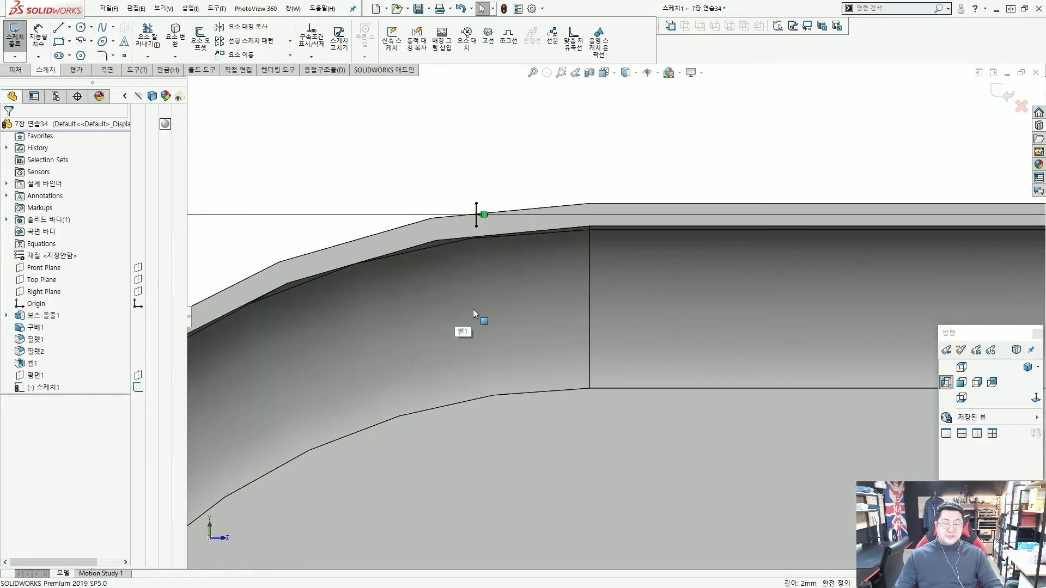
pyautogui.moveTo(477, 227)
pyautogui.mouseDown()
pyautogui.moveTo(492, 548)
pyautogui.moveTo(477, 539)
pyautogui.mouseUp()
pyautogui.moveTo(477, 203)
pyautogui.mouseDown()
pyautogui.moveTo(477, 278)
pyautogui.moveTo(477, 263)
pyautogui.mouseUp()
pyautogui.scroll(5, 489, 269)
pyautogui.click(491, 275)
pyautogui.scroll(-5, 594, 332)
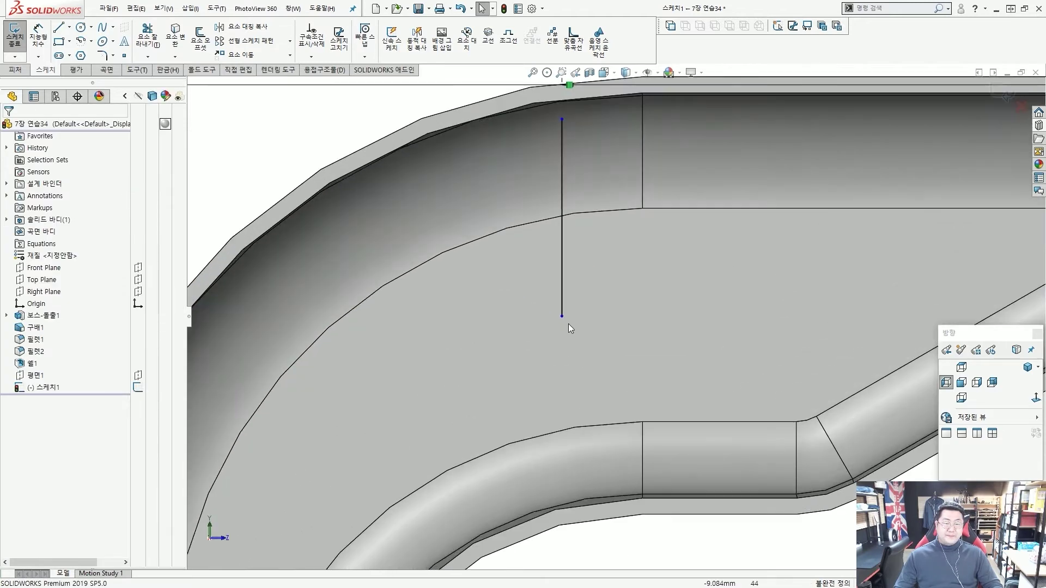
pyautogui.moveTo(562, 317); pyautogui.dragTo(562, 387)
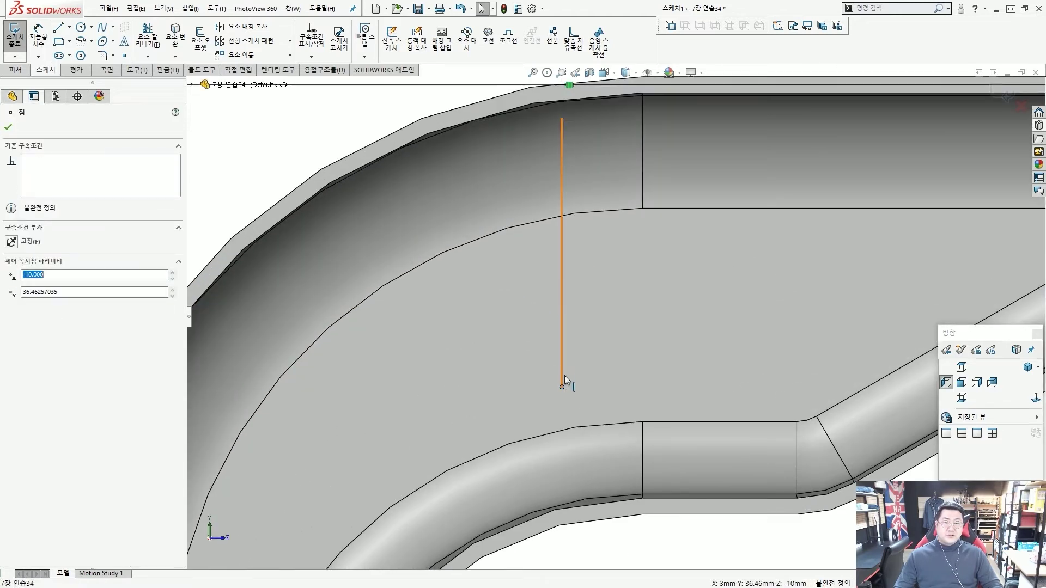
pyautogui.press('Escape')
pyautogui.scroll(2, 578, 293)
pyautogui.scroll(-5, 596, 209)
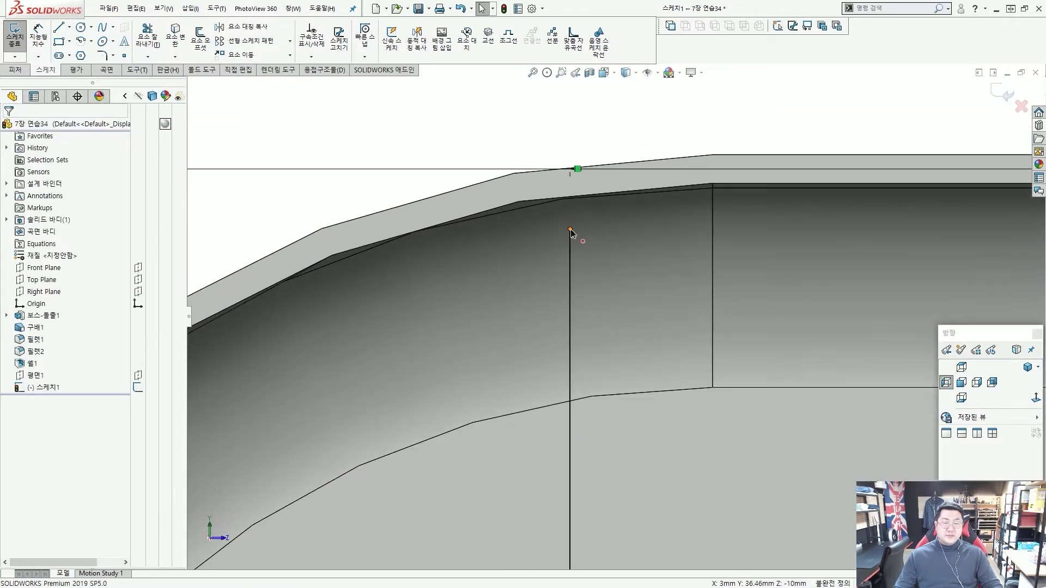
# - Snap the line's top end to the upper edge and bottom end to the lower tube edge
pyautogui.moveTo(570, 228); pyautogui.dragTo(570, 195)
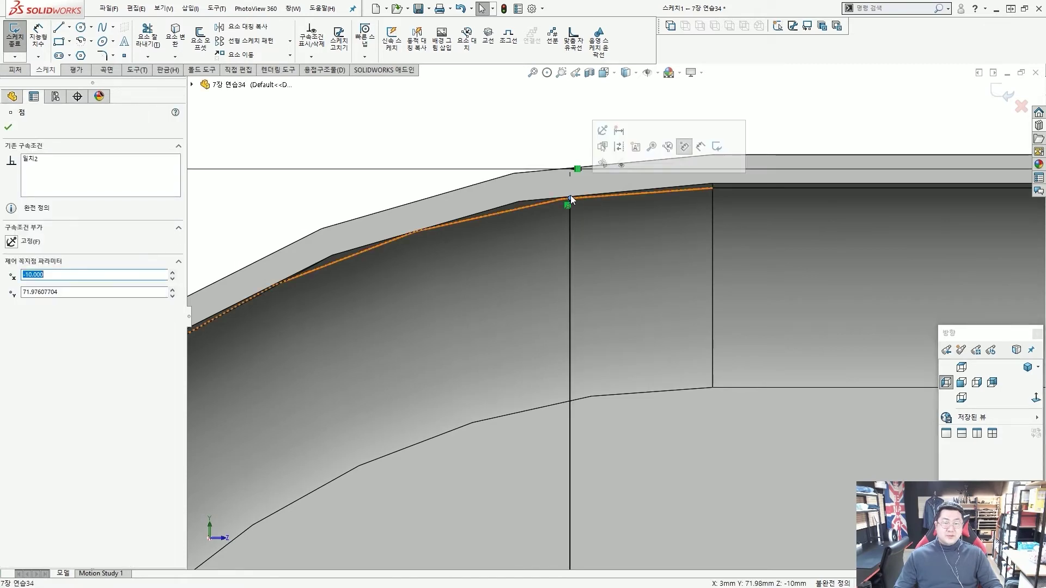
pyautogui.scroll(5, 574, 212)
pyautogui.scroll(-3, 610, 349)
pyautogui.scroll(-3, 608, 351)
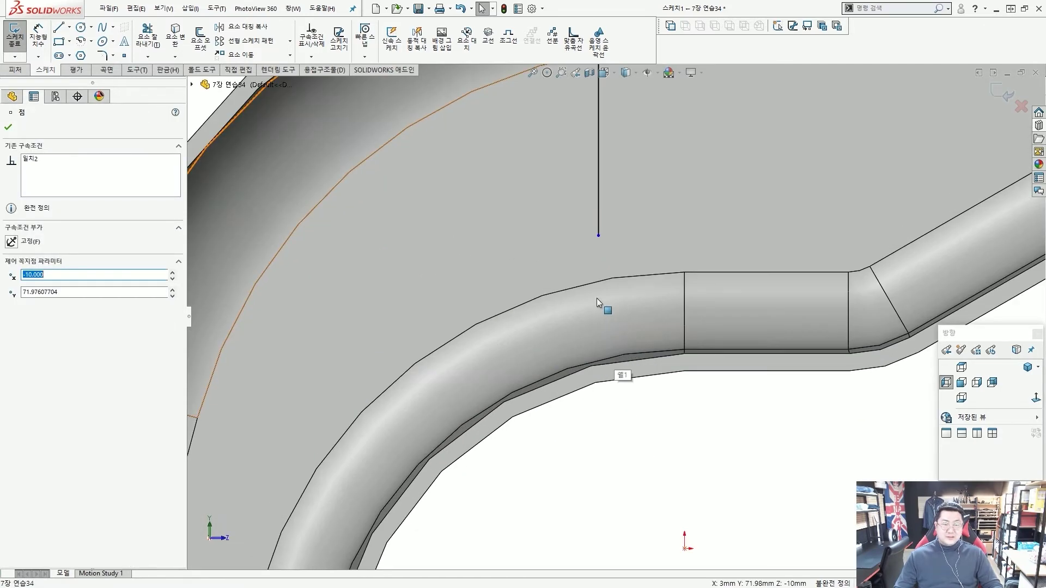
pyautogui.moveTo(599, 234); pyautogui.dragTo(604, 367)
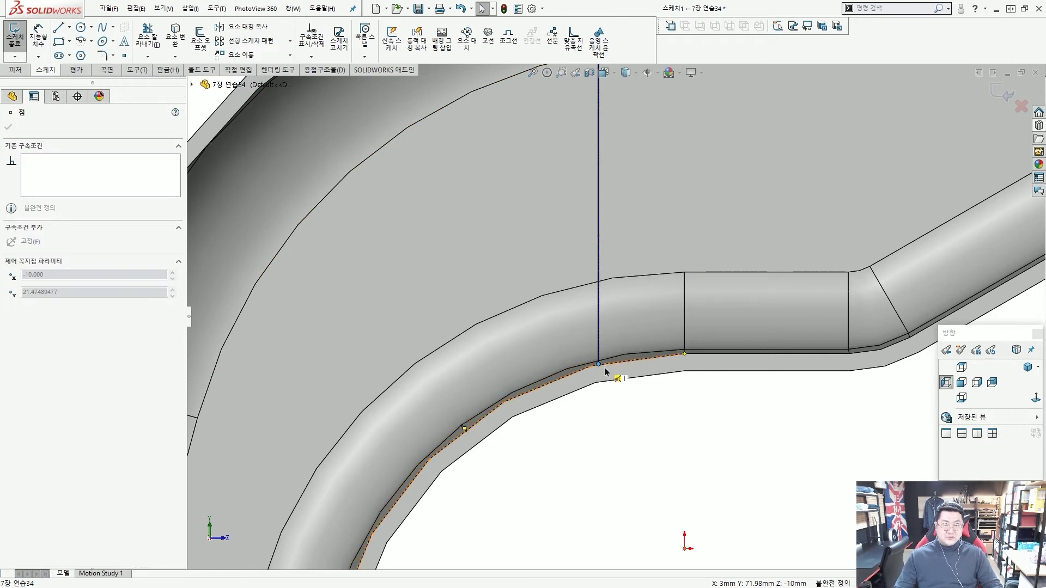
pyautogui.click(597, 420)
# - Switch to the front view and move the 125 dimension above the part
pyautogui.hotkey('ctrl', '1')
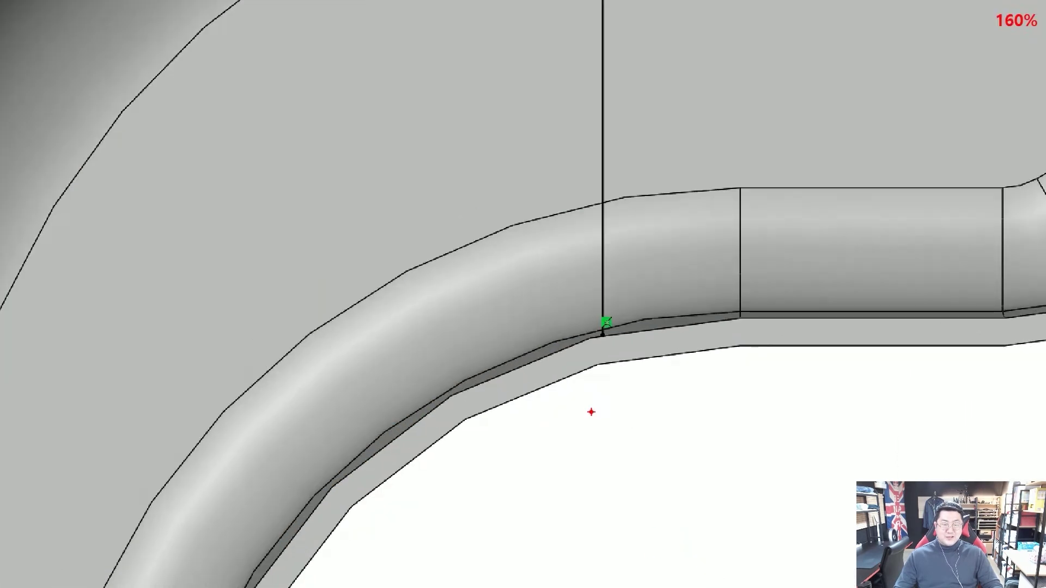
pyautogui.moveTo(435, 386); pyautogui.dragTo(585, 331)
pyautogui.moveTo(599, 321); pyautogui.dragTo(758, 311)
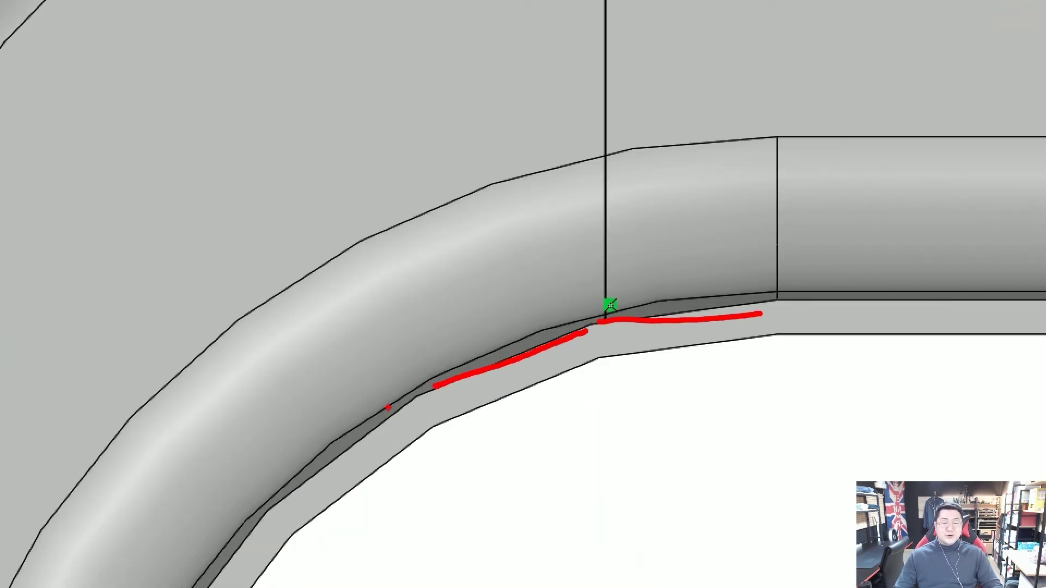
pyautogui.moveTo(409, 401); pyautogui.dragTo(334, 474)
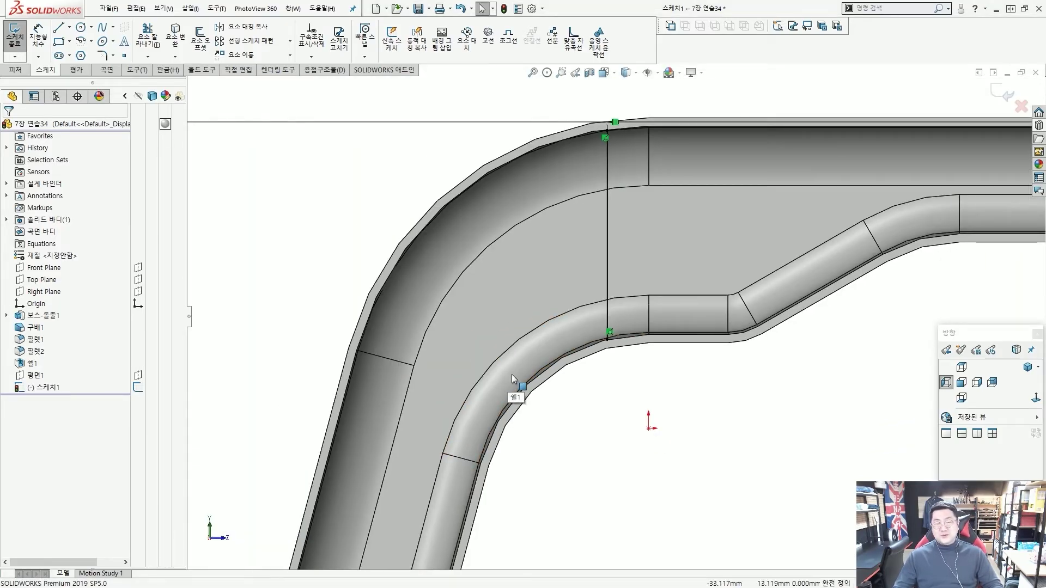
pyautogui.scroll(3, 597, 350)
pyautogui.scroll(-4, 600, 355)
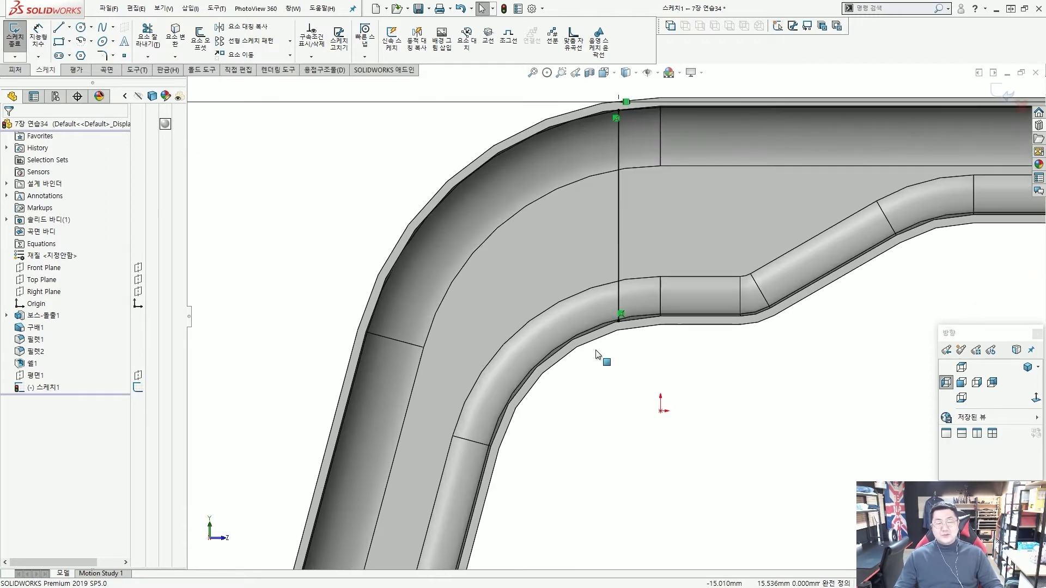
pyautogui.scroll(-3, 599, 351)
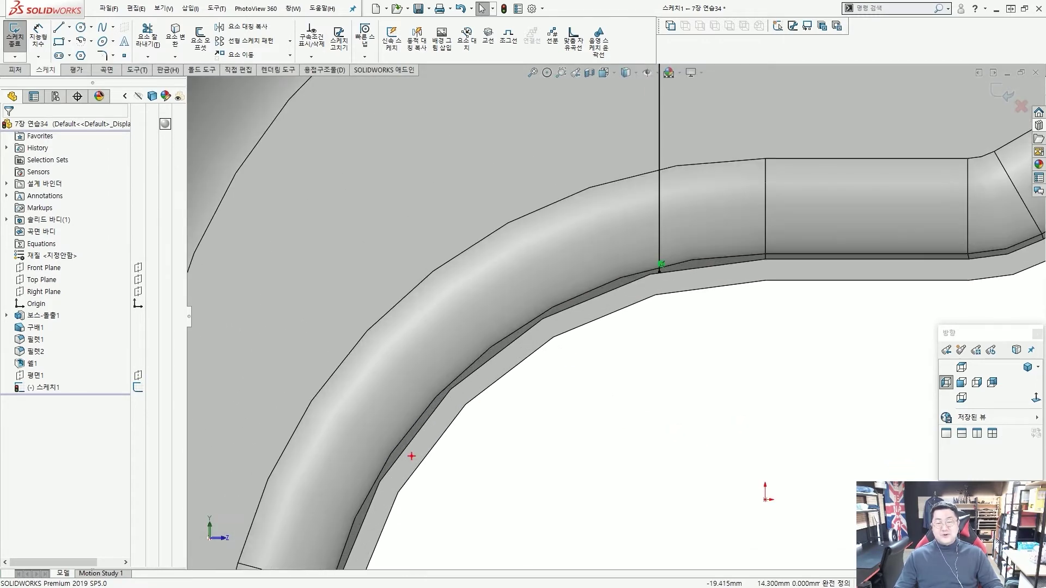
pyautogui.moveTo(411, 456); pyautogui.dragTo(702, 251)
pyautogui.scroll(5, 681, 252)
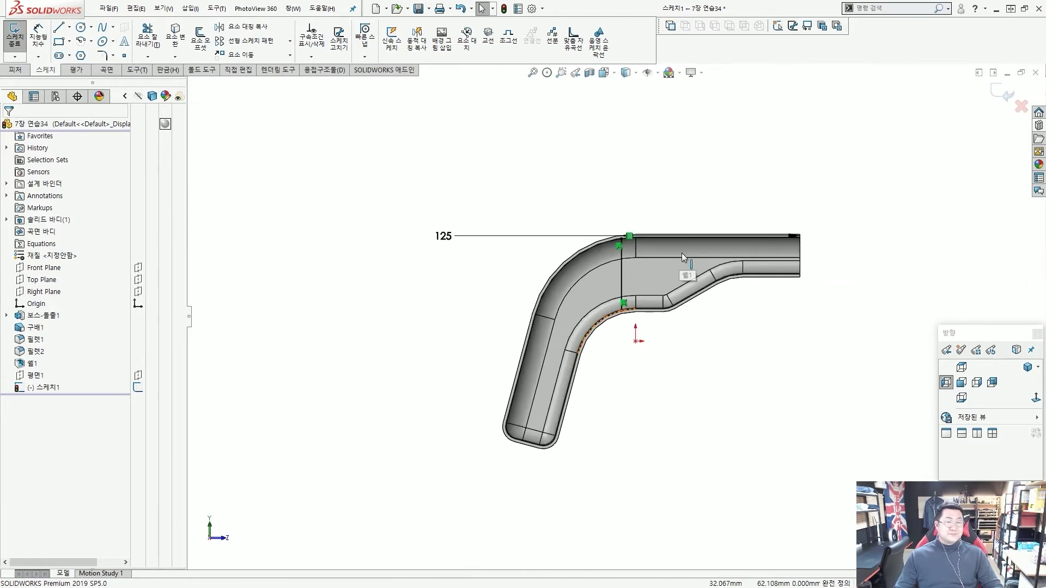
pyautogui.scroll(-2, 708, 245)
pyautogui.moveTo(332, 240); pyautogui.dragTo(686, 178)
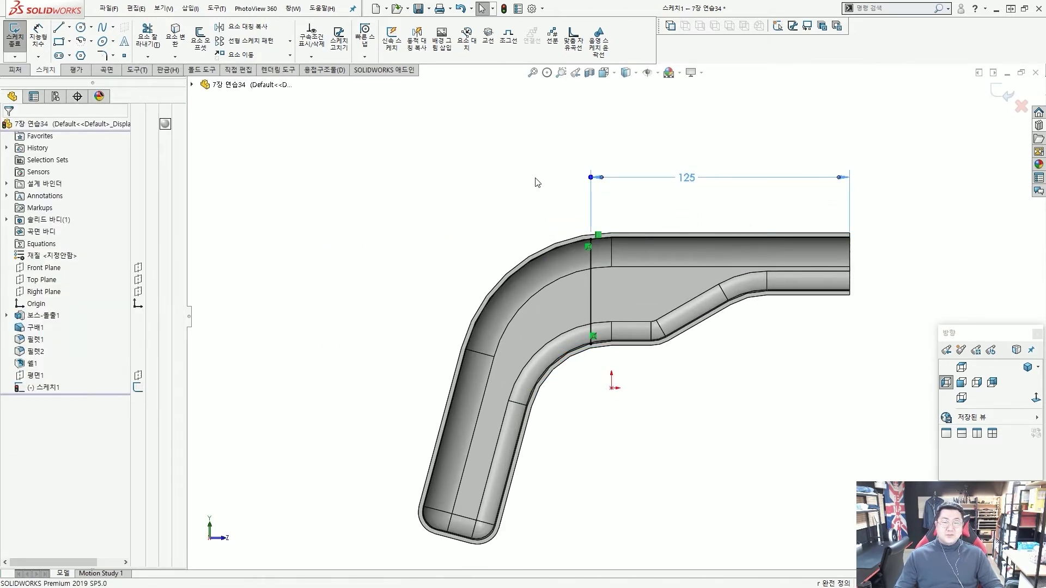
pyautogui.click(517, 179)
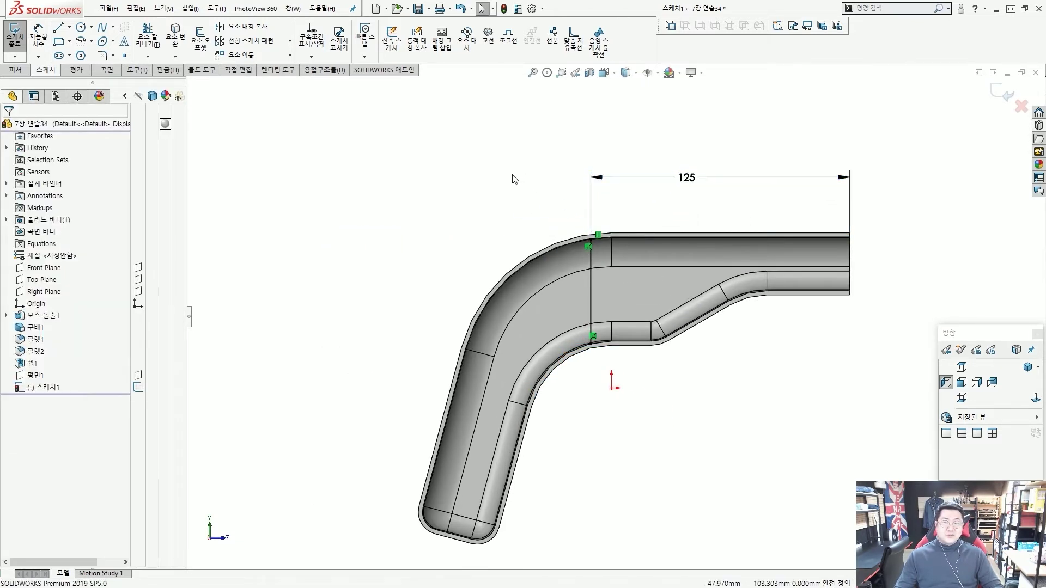
# - Offset the 125 mm line by 50 mm to create a second line
pyautogui.click(202, 42)
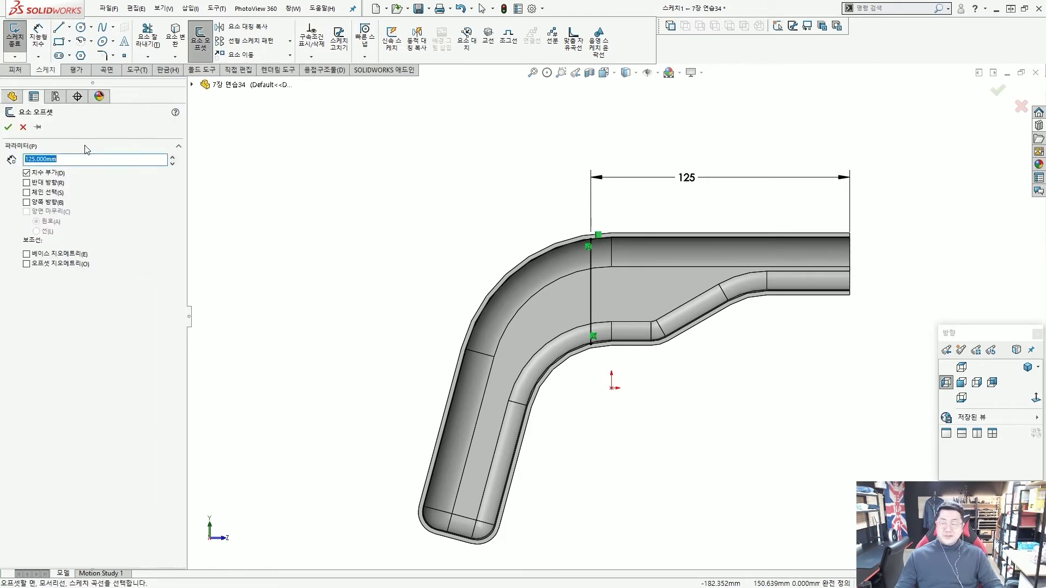
pyautogui.write('50')
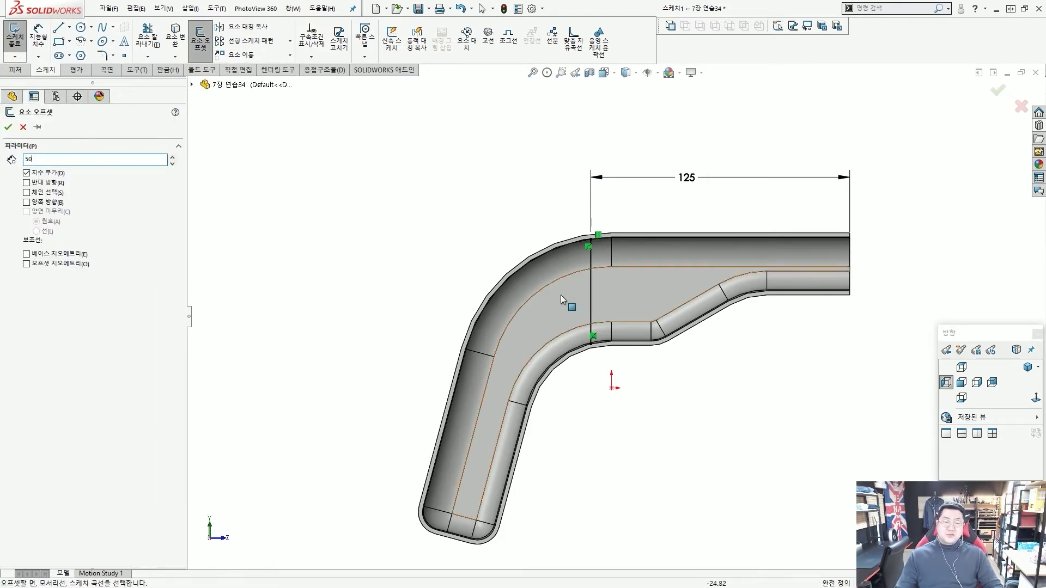
pyautogui.click(591, 283)
pyautogui.click(688, 283)
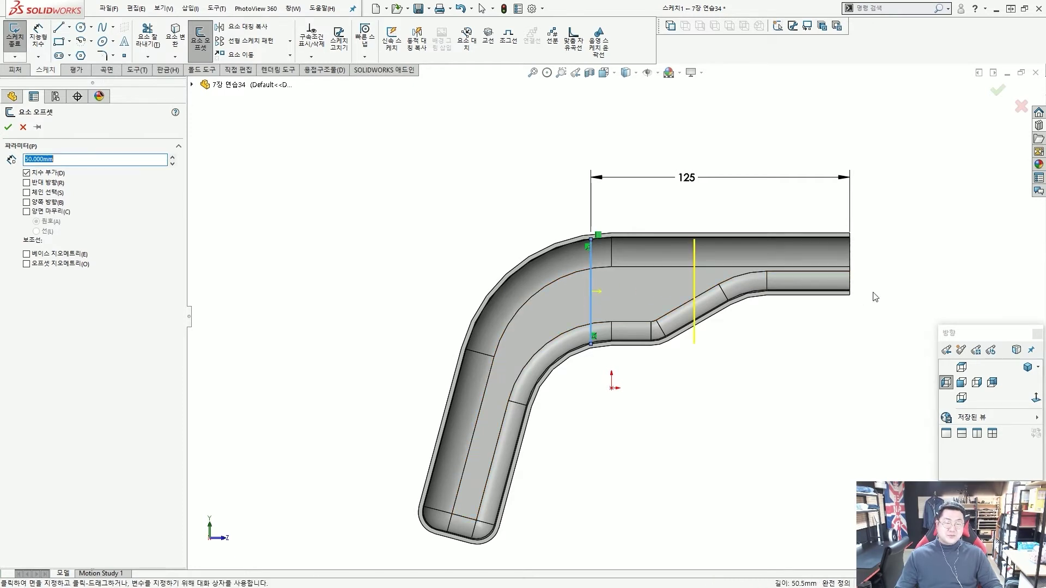
pyautogui.scroll(-7, 689, 246)
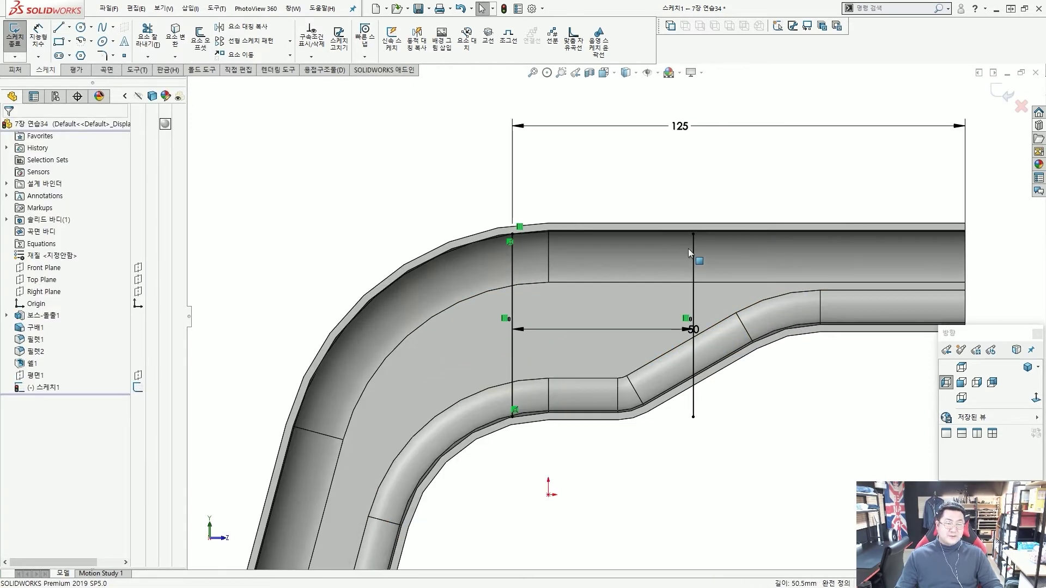
pyautogui.scroll(-3, 673, 254)
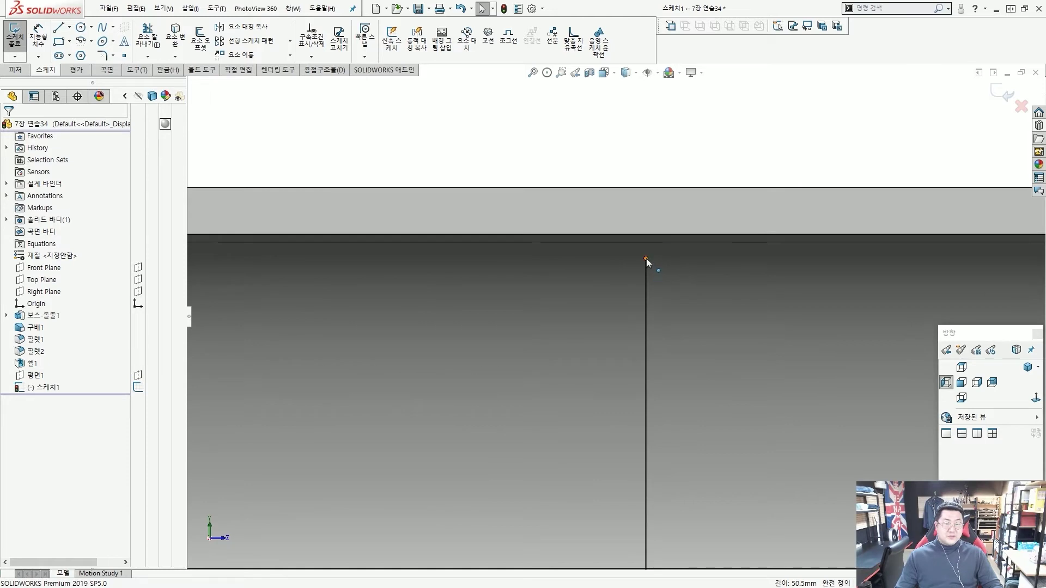
# - Attach the new line's ends to the top and lower edges and place the 50 dimension above
pyautogui.moveTo(648, 260); pyautogui.dragTo(648, 237)
pyautogui.scroll(6, 648, 236)
pyautogui.scroll(-6, 609, 439)
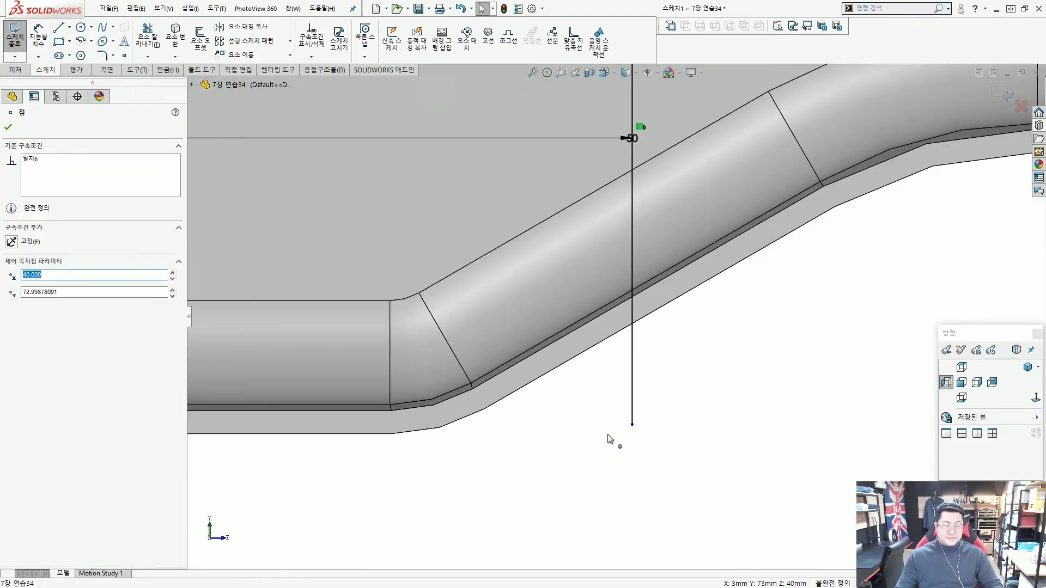
pyautogui.moveTo(633, 425); pyautogui.dragTo(632, 297)
pyautogui.scroll(6, 632, 296)
pyautogui.click(637, 352)
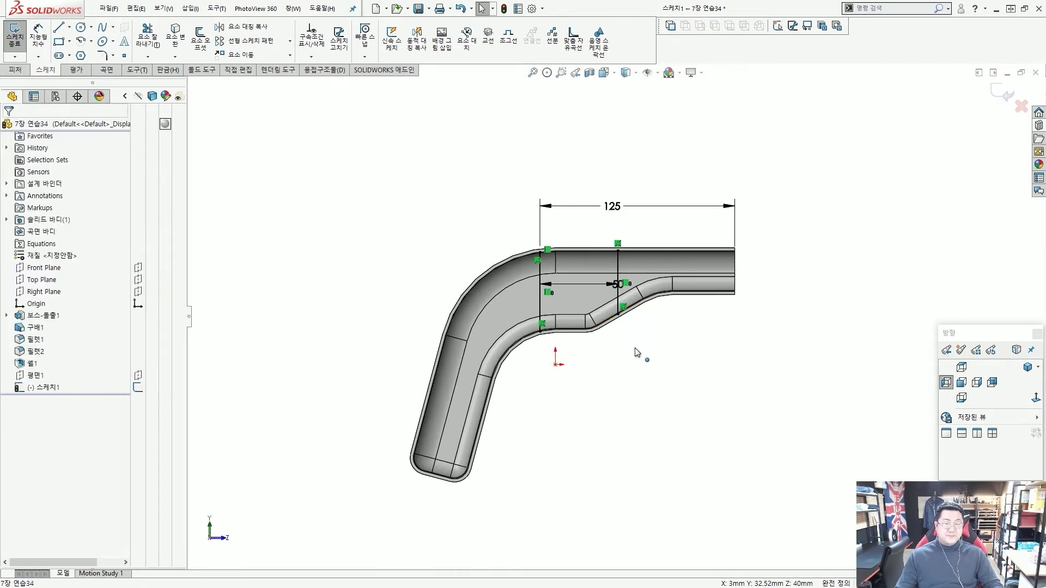
pyautogui.click(587, 231)
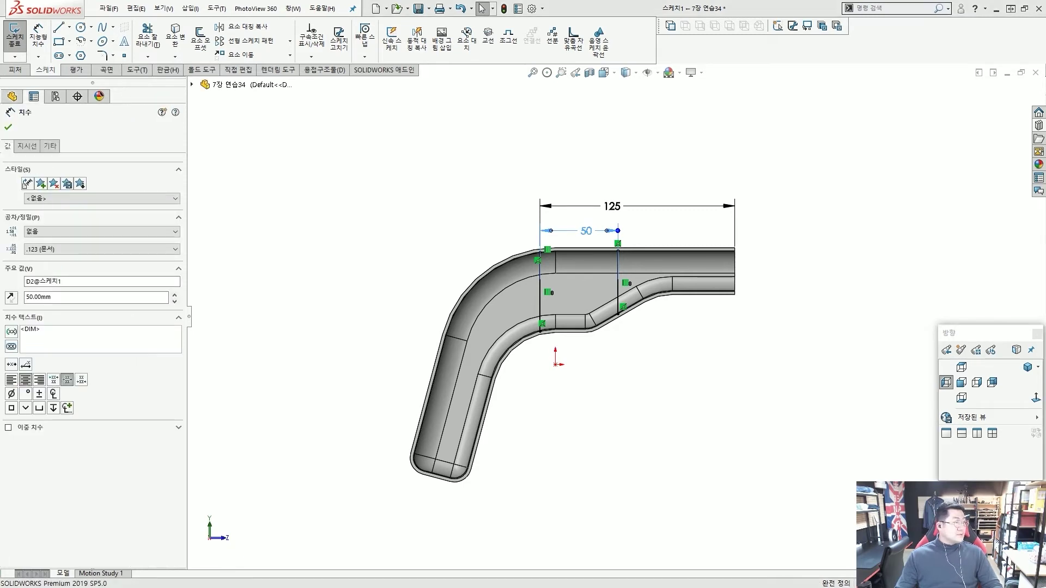
pyautogui.click(613, 155)
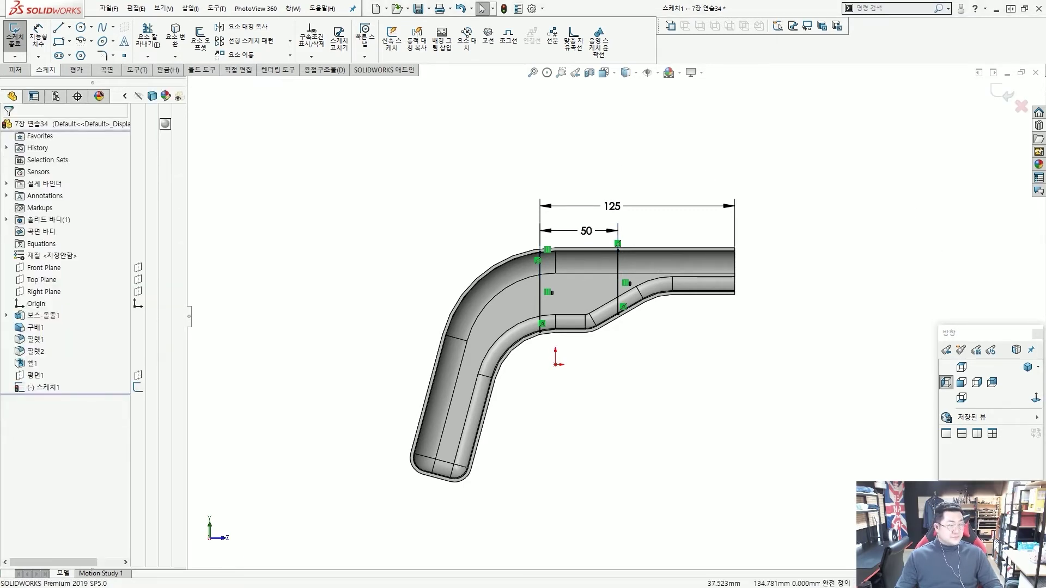
# - Start a Rib from 스케치1's lines with a 2 mm thickness
pyautogui.click(15, 70)
pyautogui.keyDown('ctrl'); pyautogui.moveTo(300, 16); pyautogui.dragTo(347, 36); pyautogui.keyUp('ctrl')
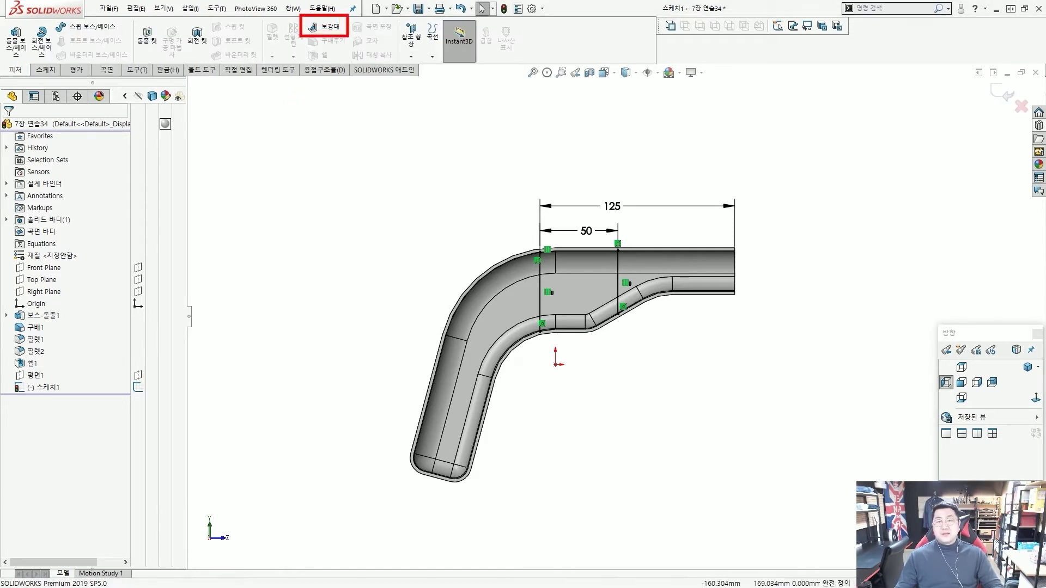
pyautogui.keyDown('ctrl'); pyautogui.keyDown('shift'); pyautogui.moveTo(411, 75); pyautogui.dragTo(349, 37); pyautogui.keyUp('shift'); pyautogui.keyUp('ctrl')
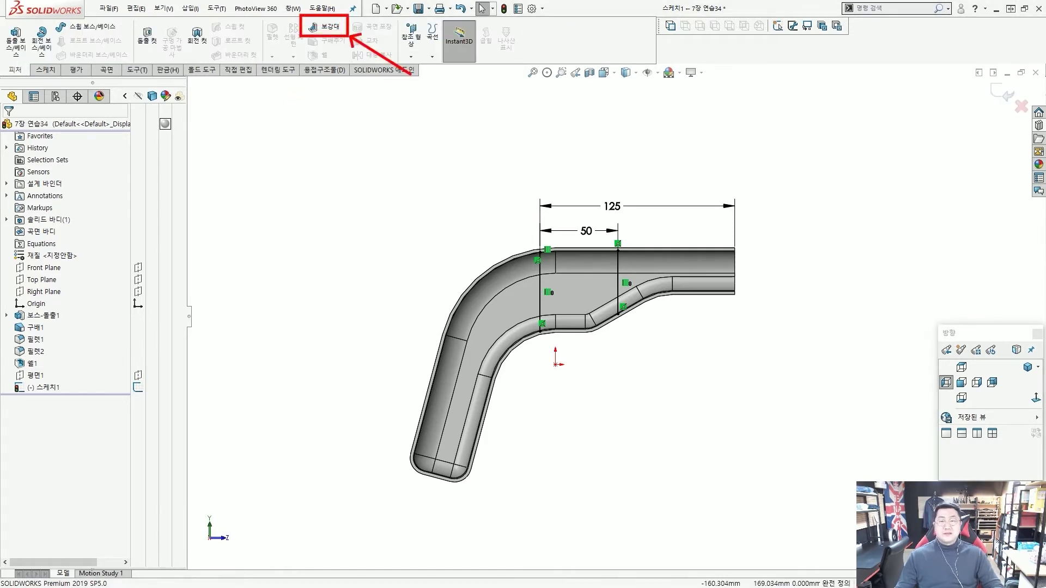
pyautogui.click(325, 27)
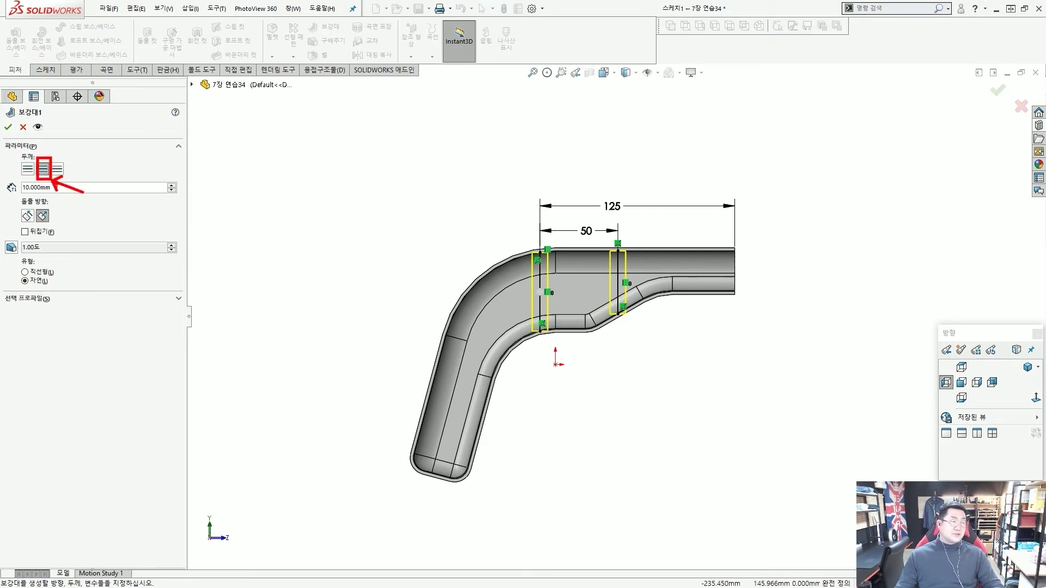
pyautogui.press('Escape')
pyautogui.doubleClick(60, 189)
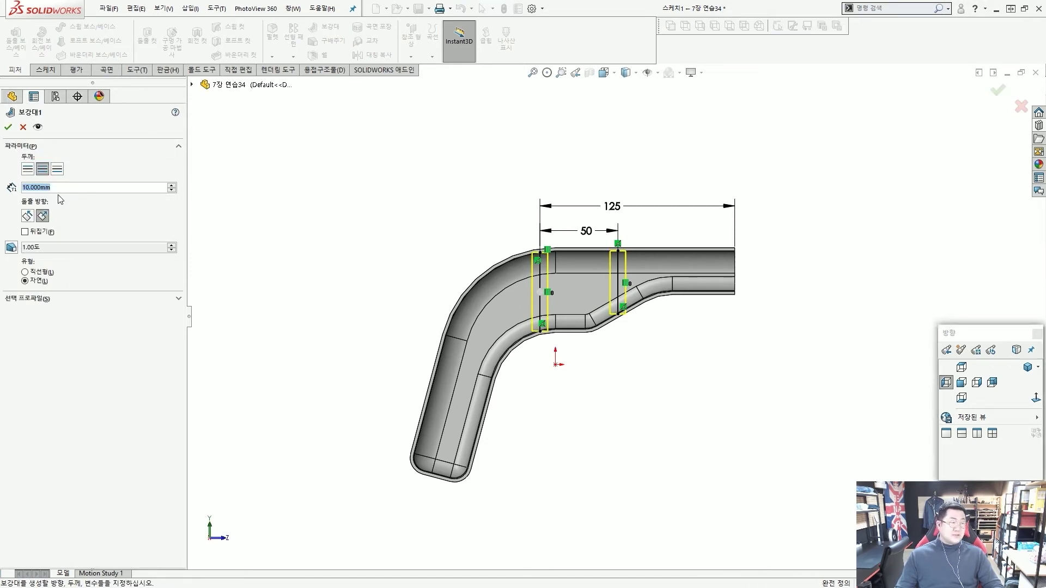
pyautogui.write('2')
pyautogui.press('Return')
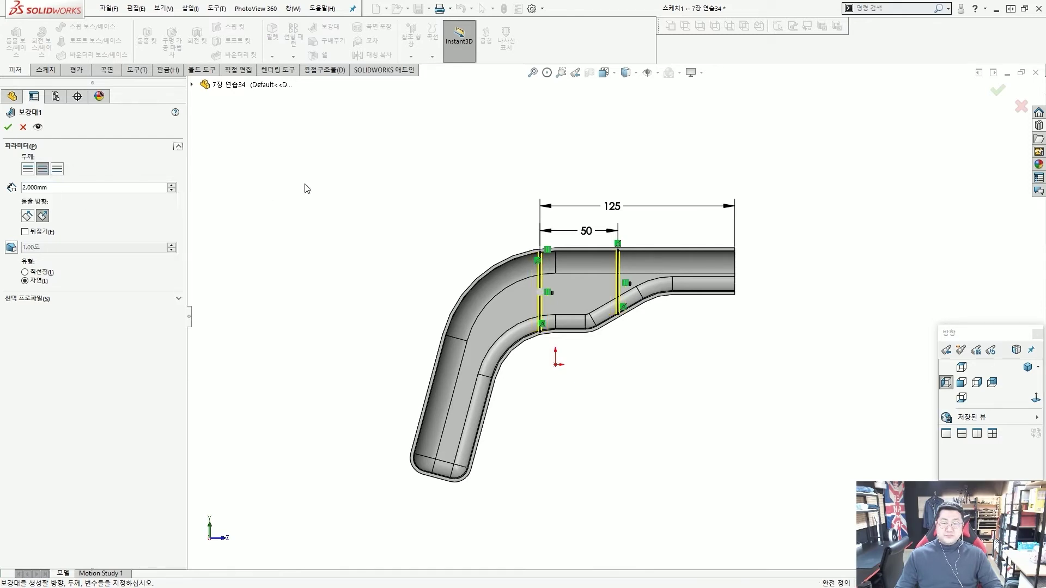
# - Enable a 2° draft on the ribs and create 보강대1
pyautogui.moveTo(437, 298); pyautogui.dragTo(615, 316, button='middle')
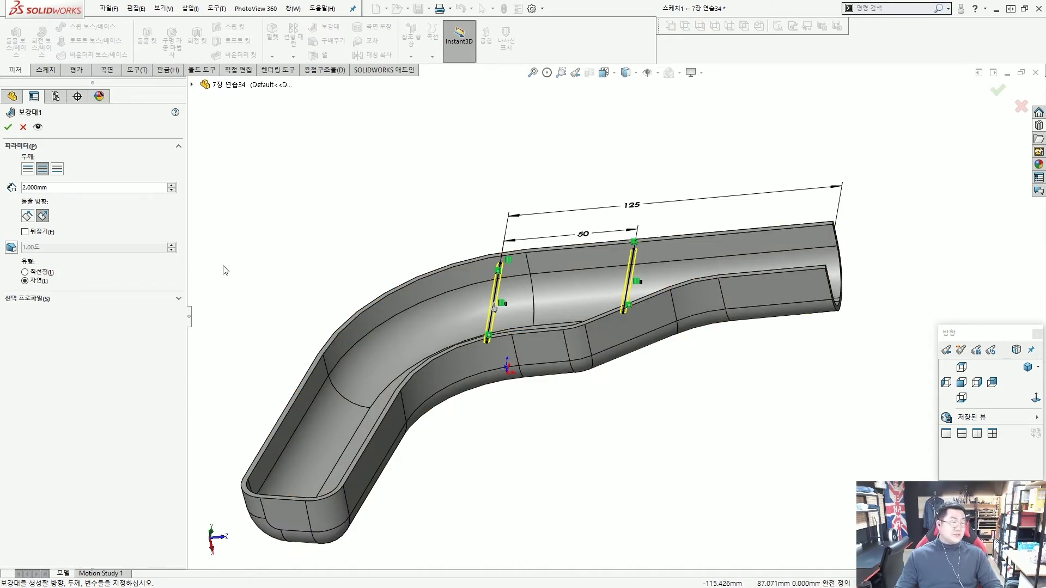
pyautogui.moveTo(264, 282)
pyautogui.mouseDown(button='middle')
pyautogui.moveTo(296, 297)
pyautogui.moveTo(257, 305)
pyautogui.moveTo(294, 316)
pyautogui.mouseUp(button='middle')
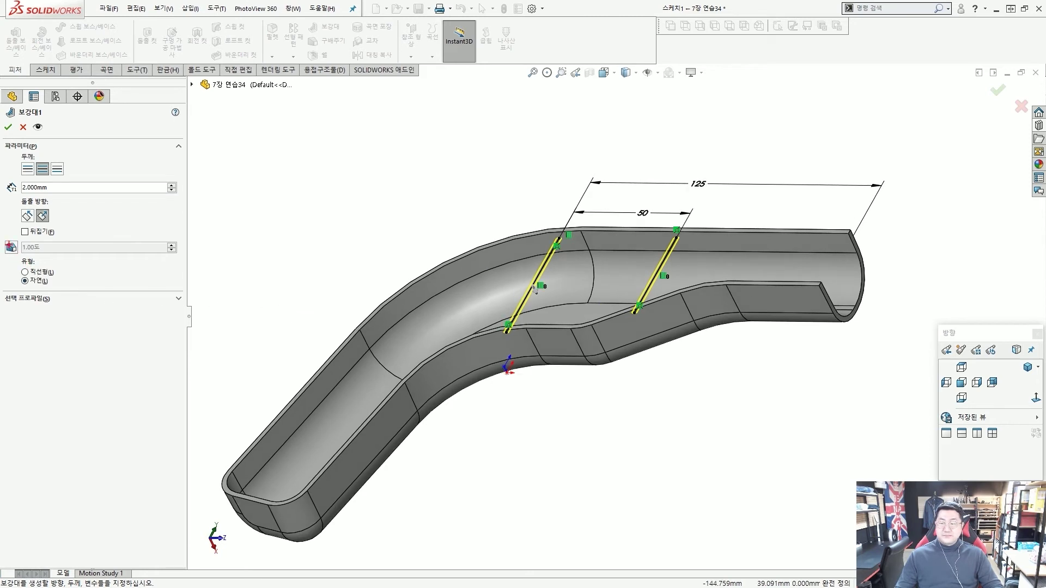
pyautogui.click(11, 248)
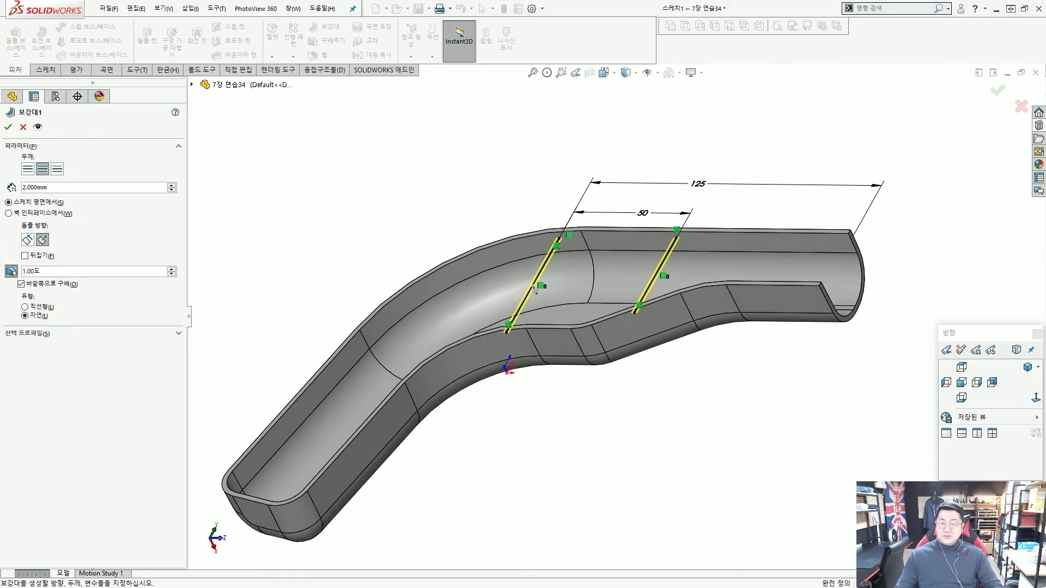
pyautogui.moveTo(45, 272); pyautogui.dragTo(22, 273)
pyautogui.write('2')
pyautogui.press('Return')
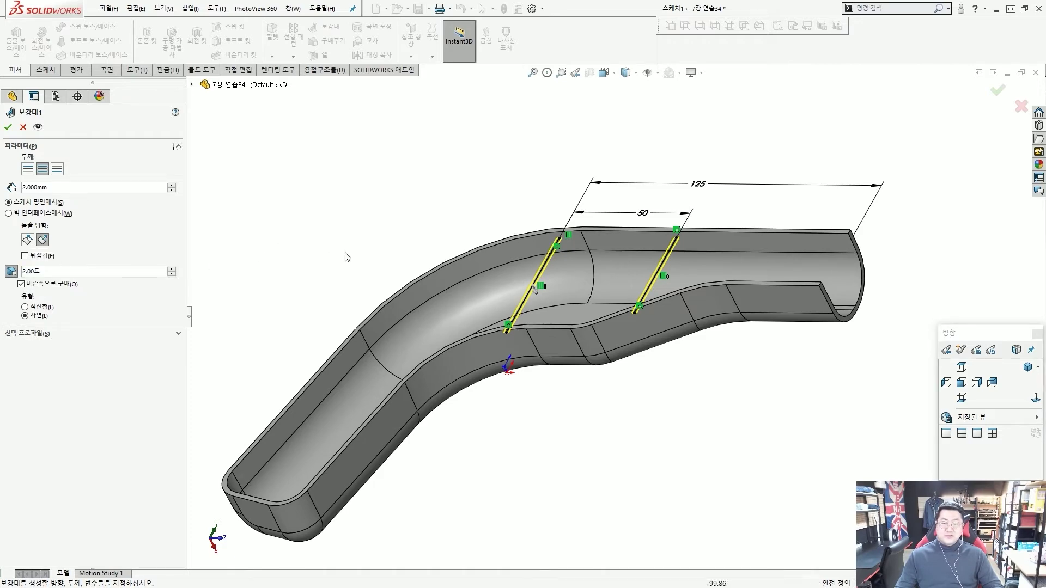
pyautogui.moveTo(347, 258); pyautogui.dragTo(383, 329, button='middle')
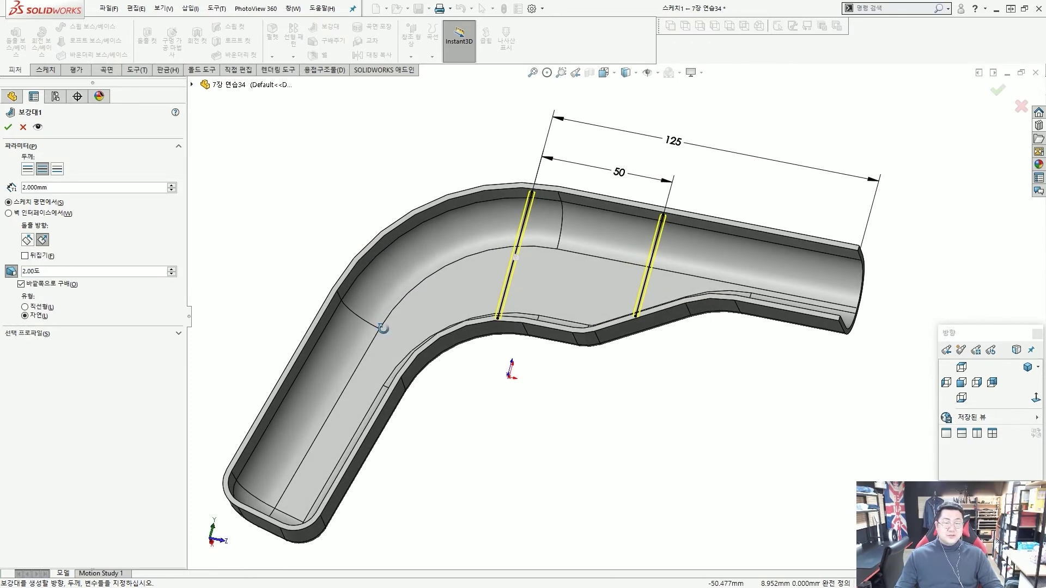
pyautogui.click(8, 128)
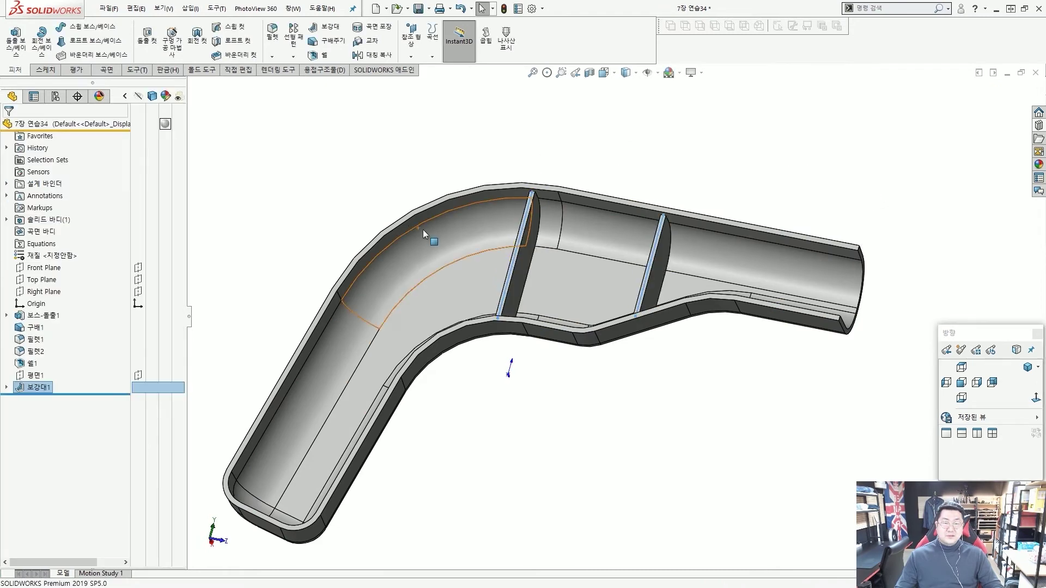
# - Inspect the new ribs and clear the rib selection
pyautogui.moveTo(549, 259); pyautogui.dragTo(581, 274, button='middle')
pyautogui.scroll(-2, 528, 215)
pyautogui.scroll(5, 605, 305)
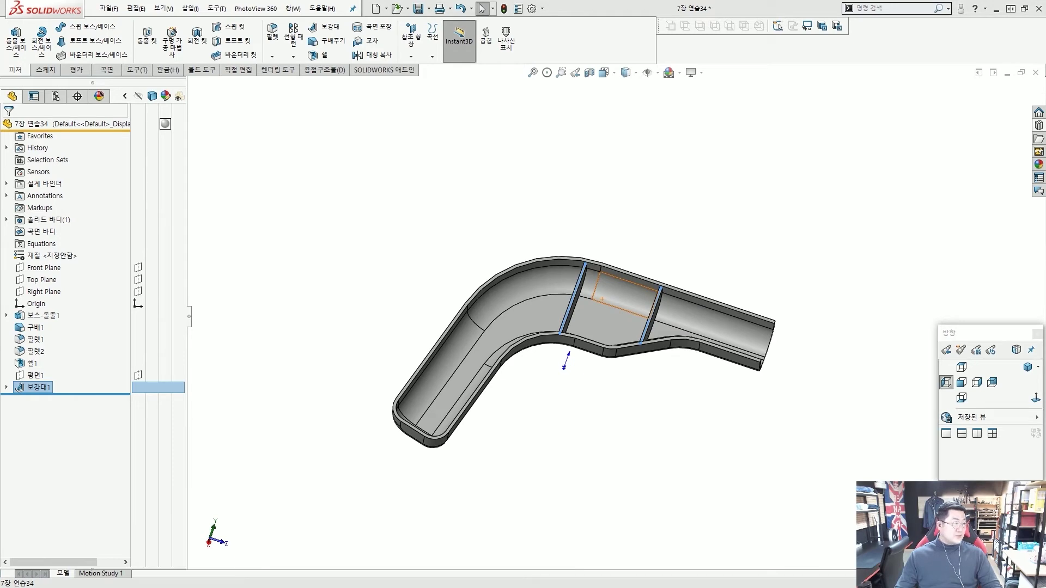
pyautogui.click(451, 155)
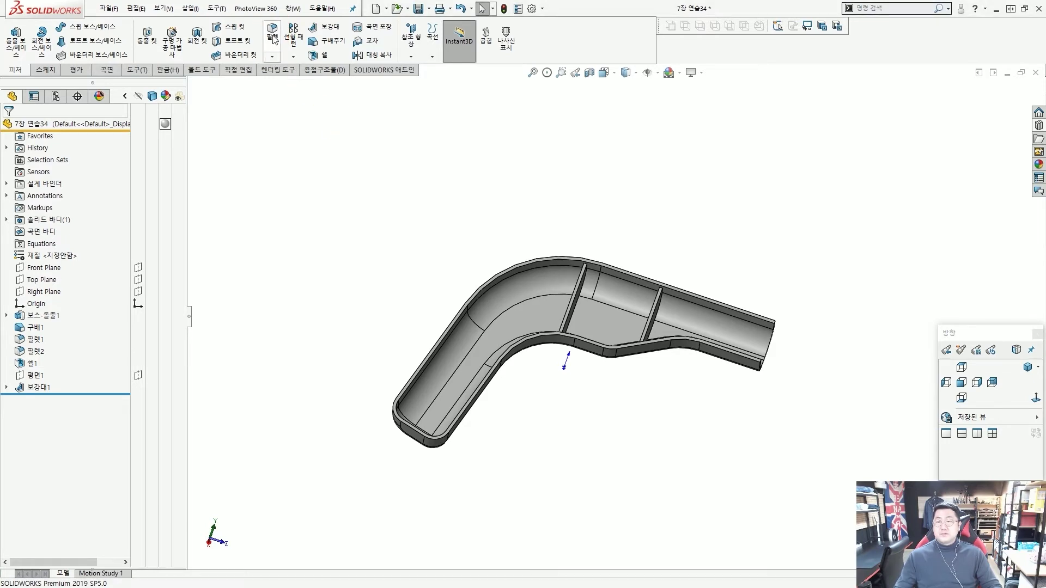
# - Launch Fillet and switch the PropertyManager from FilletXpert to Manual mode
pyautogui.hotkey('ctrl', 'shift', 'f')
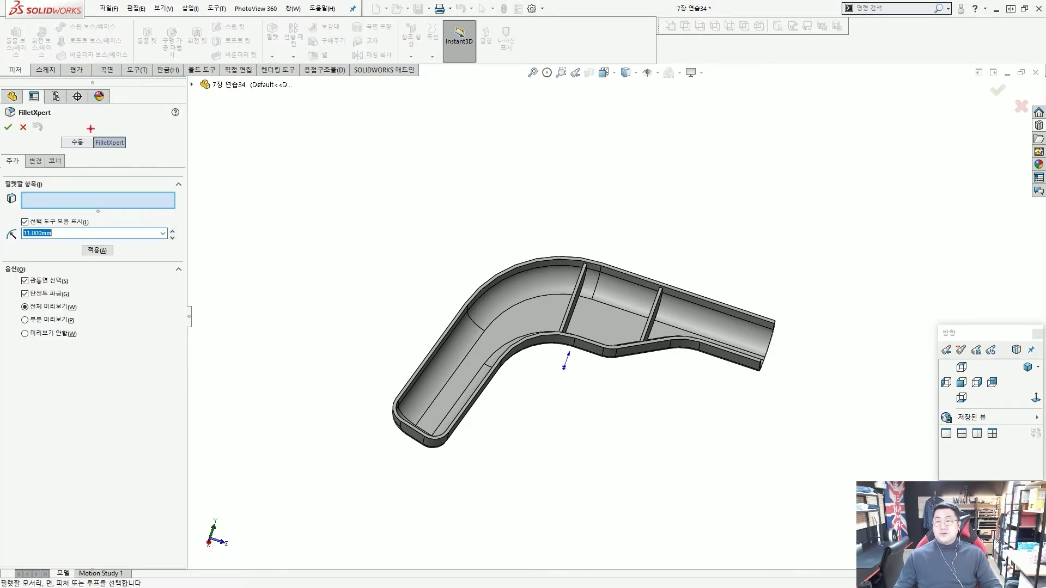
pyautogui.moveTo(91, 129); pyautogui.dragTo(143, 157)
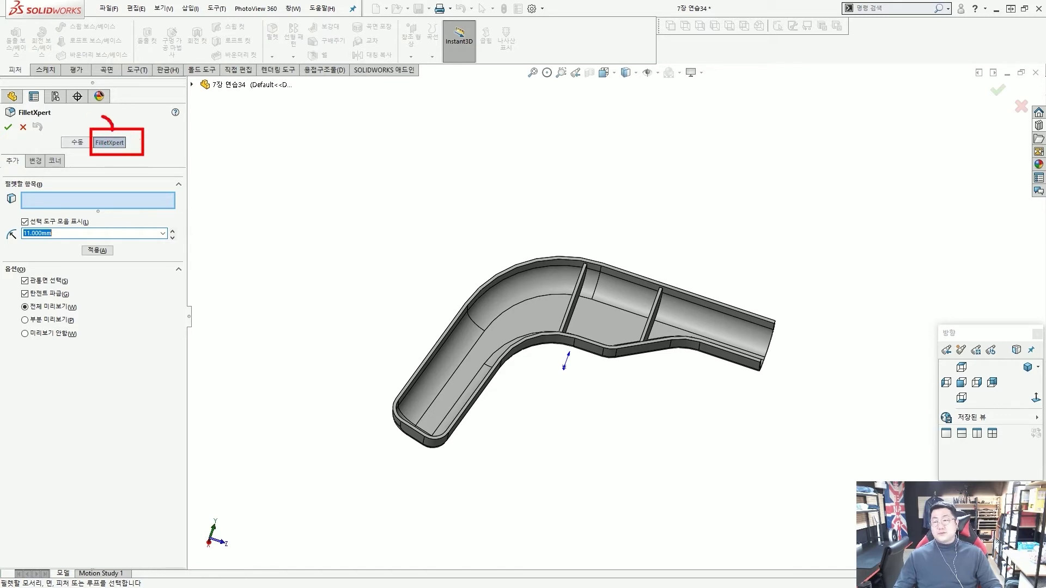
pyautogui.press('Escape')
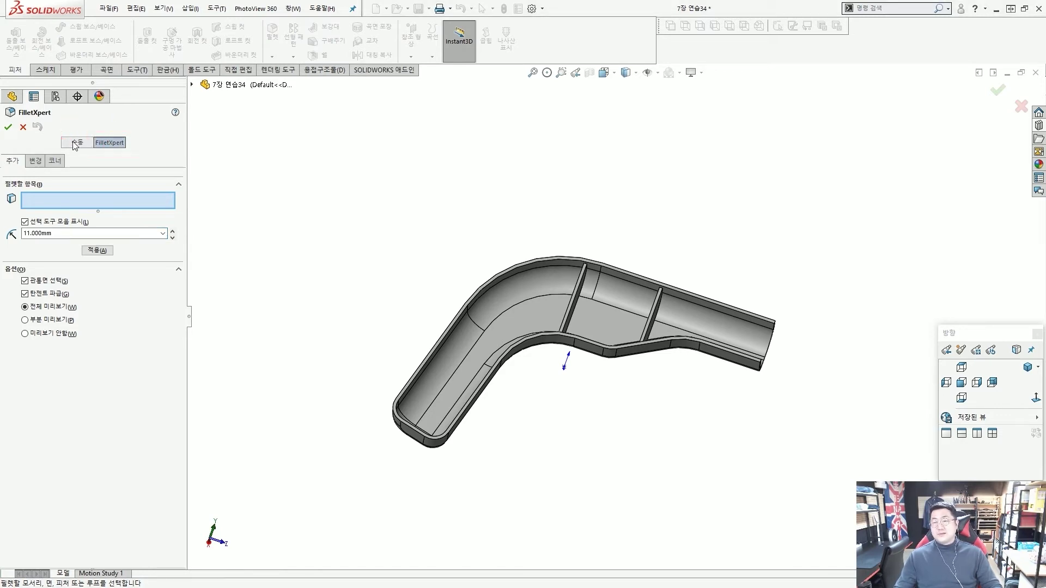
pyautogui.click(76, 144)
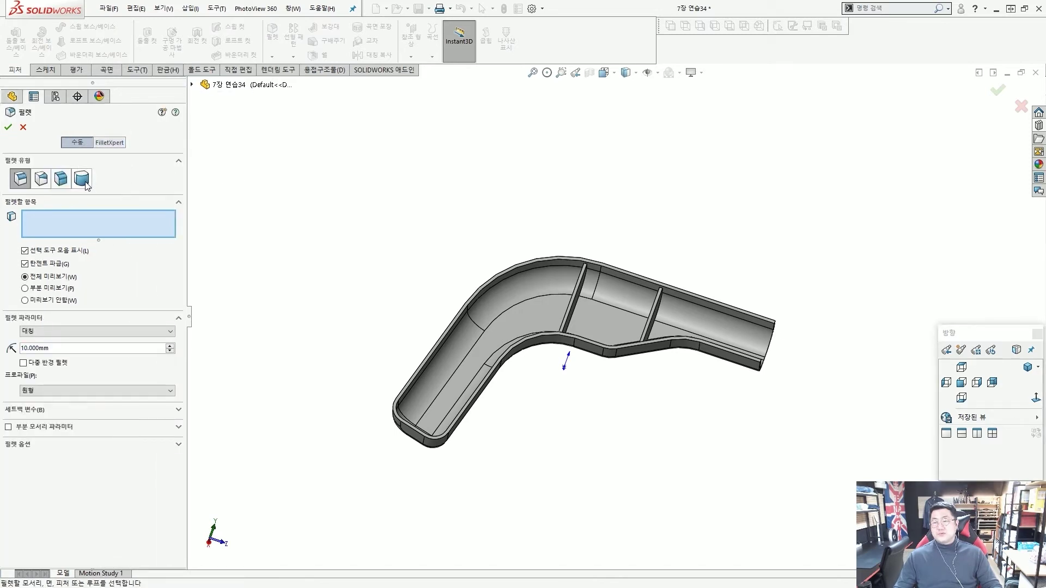
pyautogui.moveTo(70, 165); pyautogui.dragTo(99, 192)
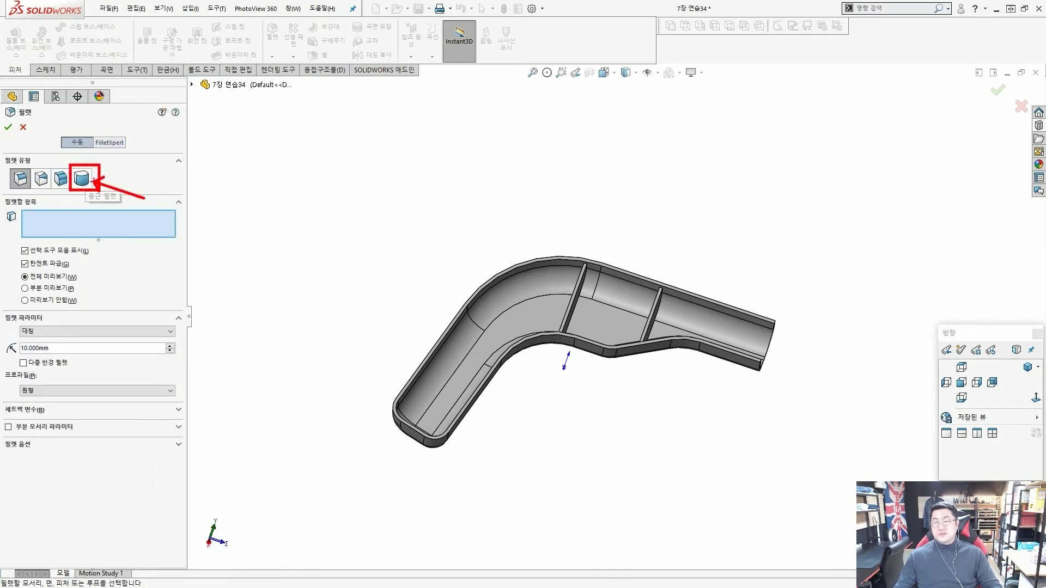
# - Apply a full round fillet across the first rib's side, top and opposite side faces
pyautogui.press('Escape')
pyautogui.click(82, 178)
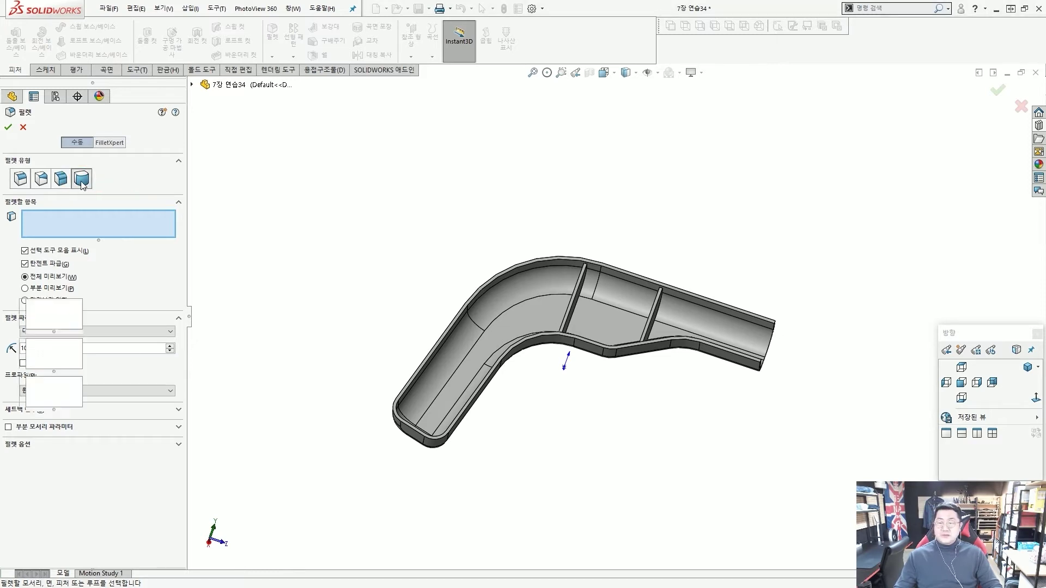
pyautogui.moveTo(430, 236); pyautogui.dragTo(525, 266, button='middle')
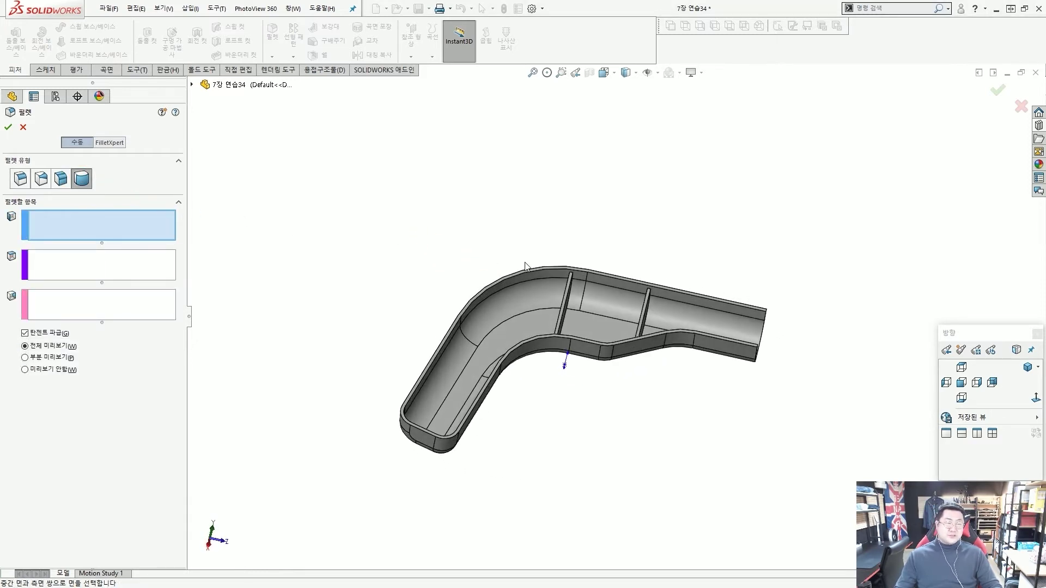
pyautogui.moveTo(815, 314); pyautogui.dragTo(838, 257, button='middle')
pyautogui.scroll(-3, 579, 327)
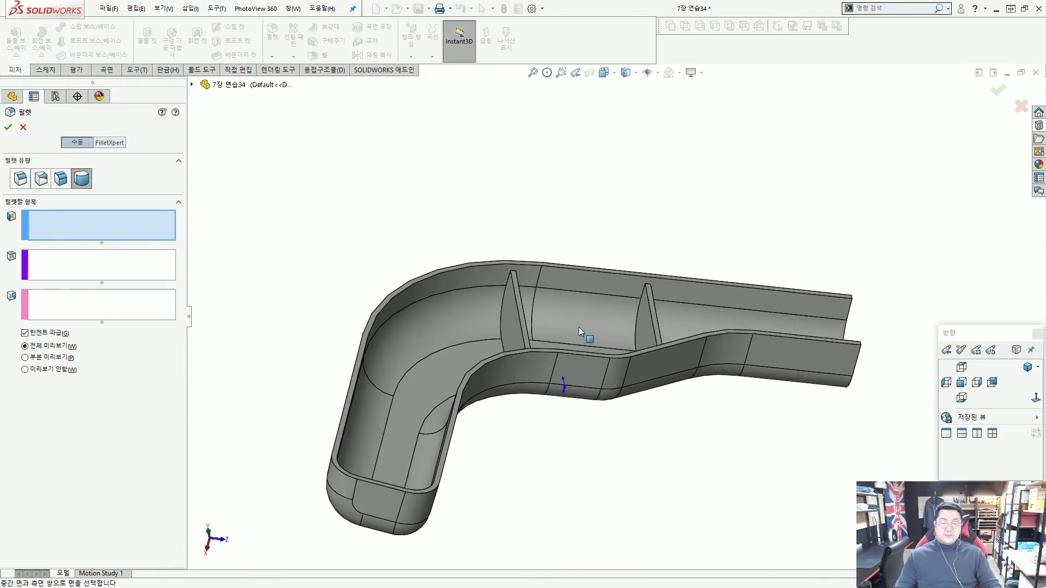
pyautogui.scroll(-4, 541, 322)
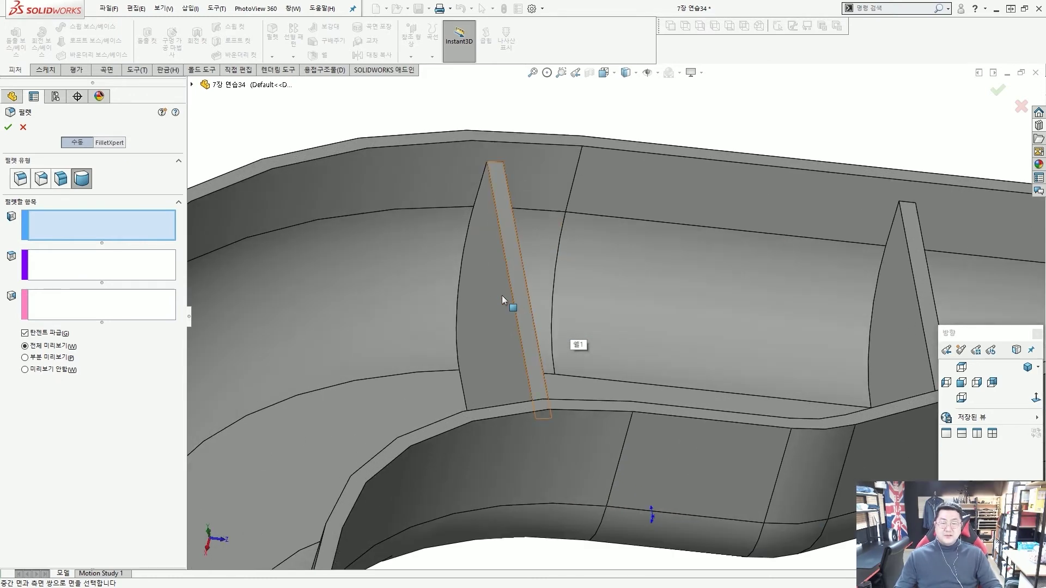
pyautogui.click(486, 261)
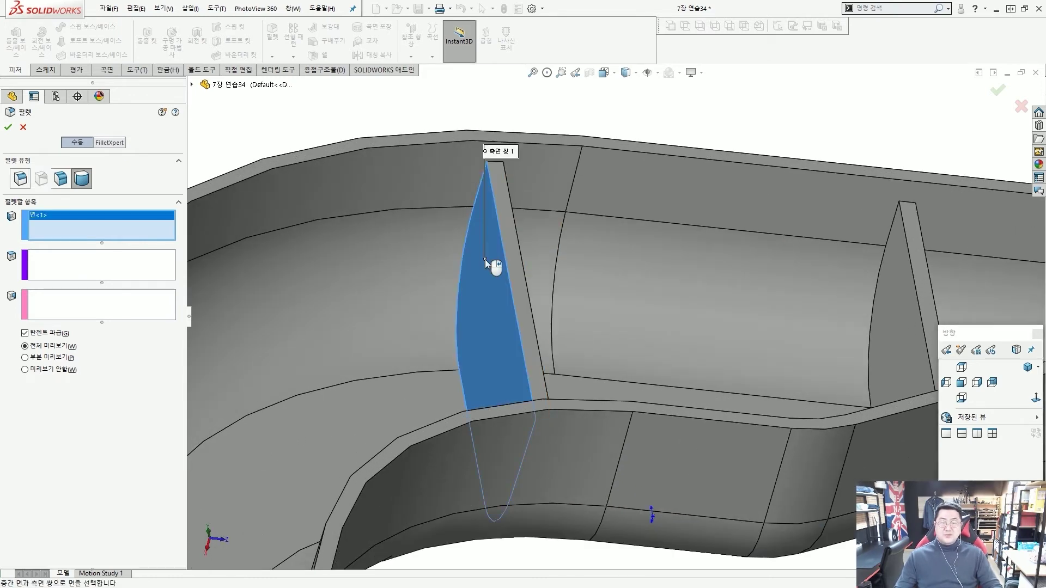
pyautogui.click(516, 249)
pyautogui.moveTo(517, 249); pyautogui.dragTo(544, 286, button='middle')
pyautogui.click(534, 287)
pyautogui.rightClick(533, 288)
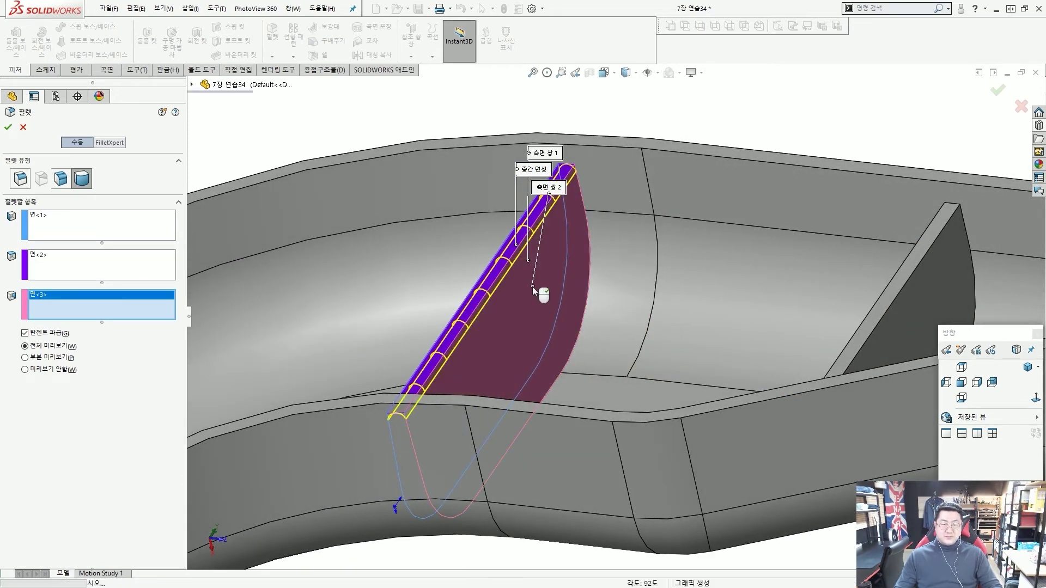
# - Apply the same full round fillet to the second rib, creating 필렛4
pyautogui.scroll(5, 533, 288)
pyautogui.moveTo(630, 321); pyautogui.dragTo(740, 337, button='middle')
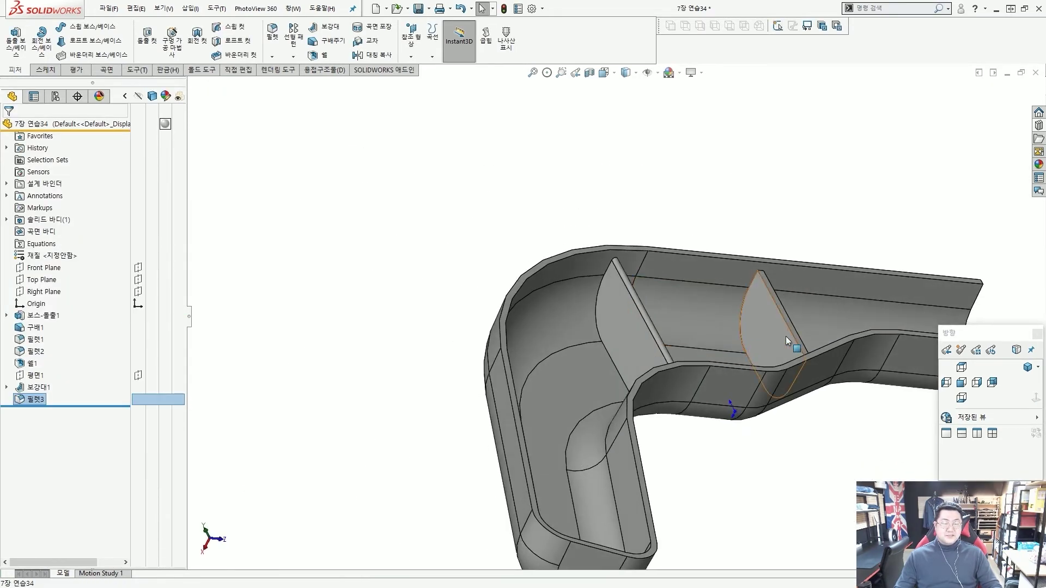
pyautogui.scroll(-2, 785, 336)
pyautogui.press('Return')
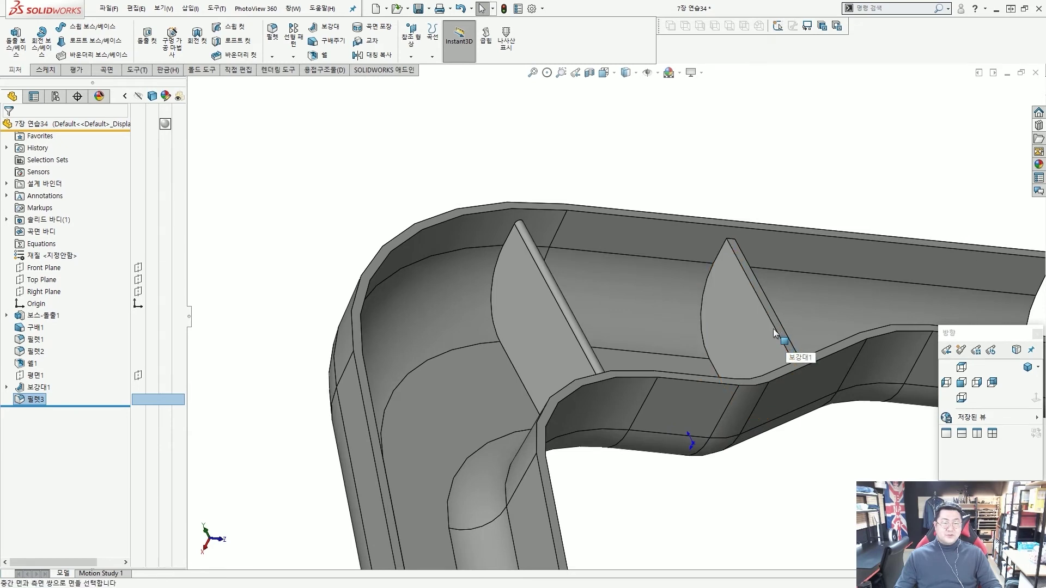
pyautogui.moveTo(773, 328); pyautogui.dragTo(740, 331, button='middle')
pyautogui.scroll(-2, 690, 325)
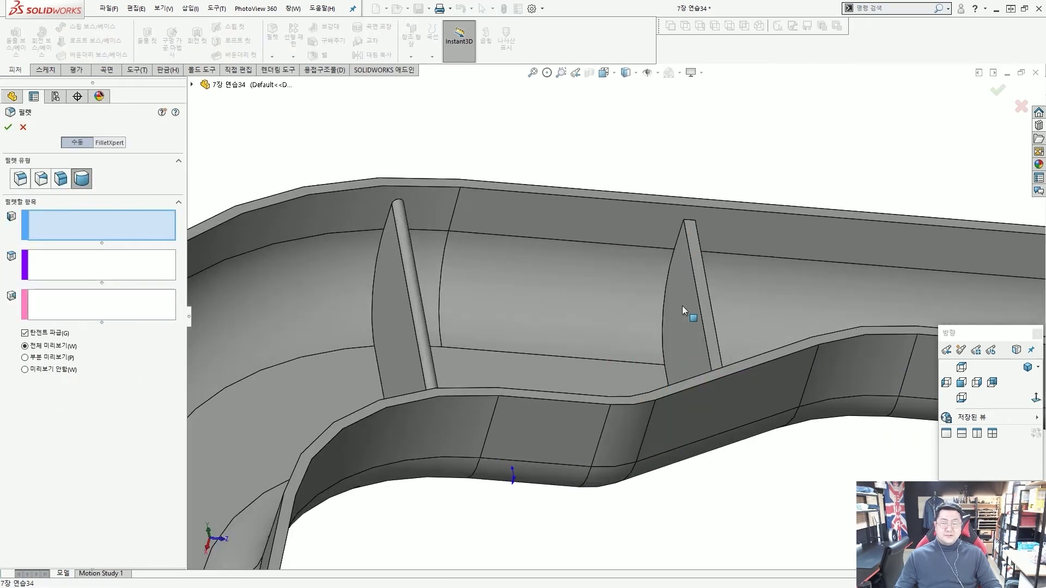
pyautogui.click(682, 305)
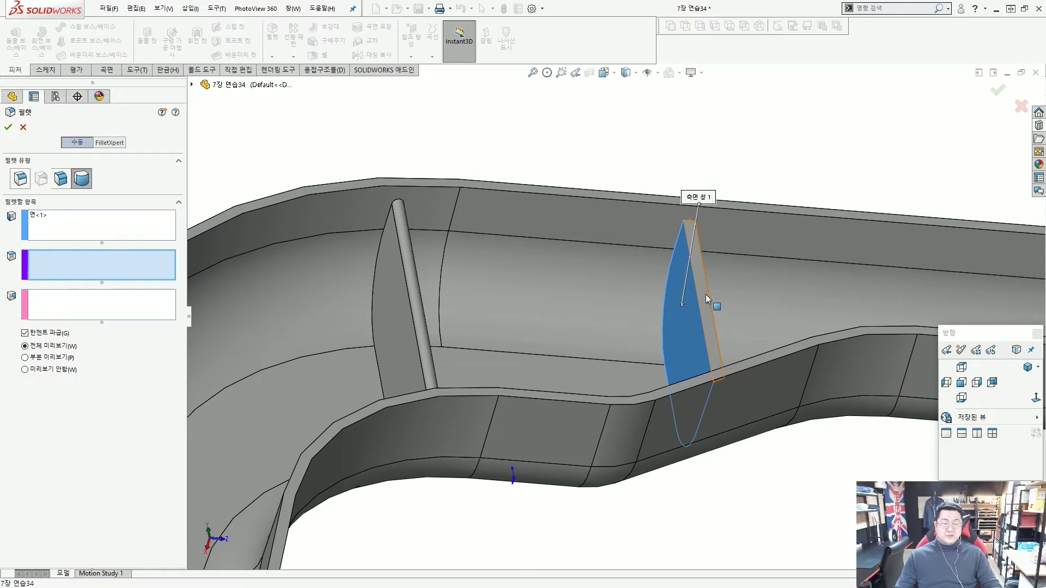
pyautogui.click(705, 294)
pyautogui.moveTo(714, 299); pyautogui.dragTo(681, 313, button='middle')
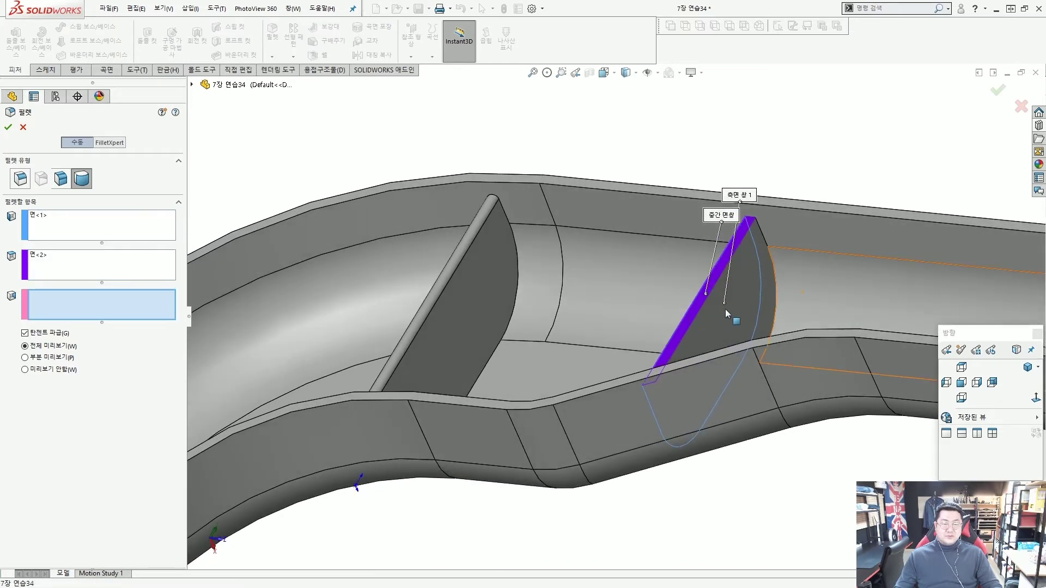
pyautogui.click(726, 309)
pyautogui.rightClick(726, 309)
pyautogui.scroll(3, 669, 314)
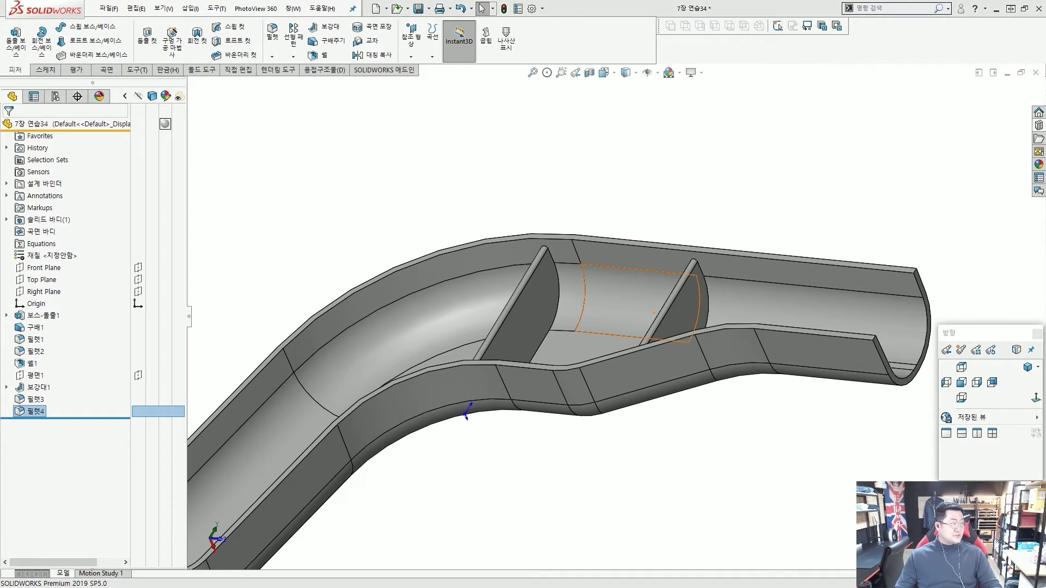
pyautogui.click(354, 193)
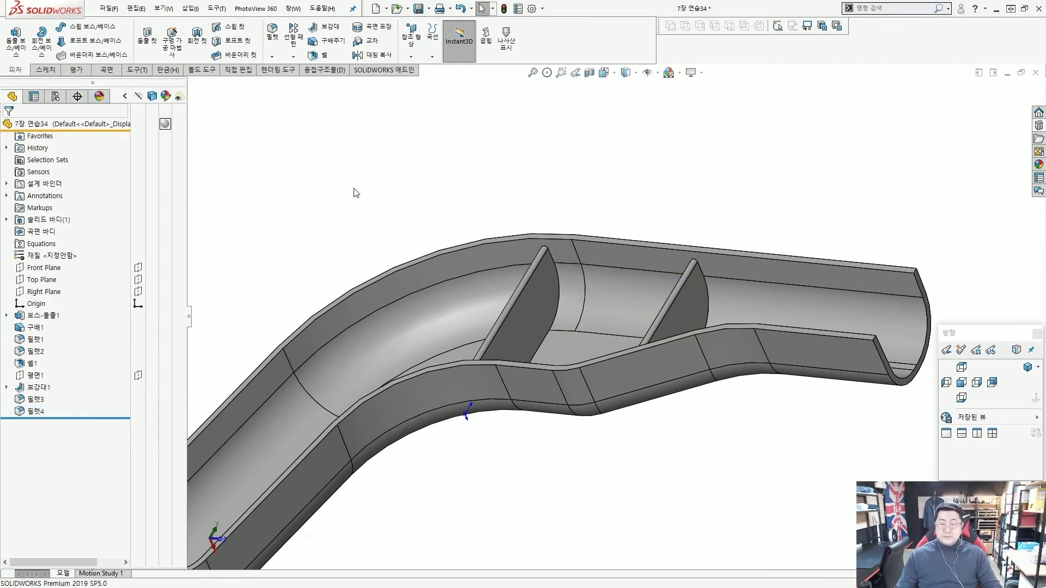
# - Create reference plane 평면2 2.5 mm from the channel's top rim face, flipped into the part
pyautogui.scroll(4, 354, 194)
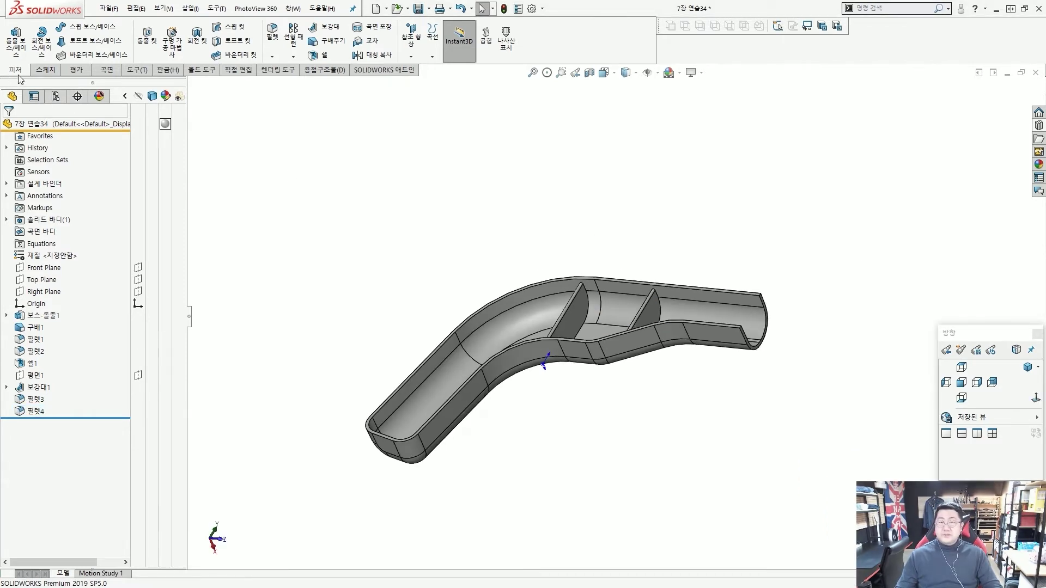
pyautogui.click(412, 51)
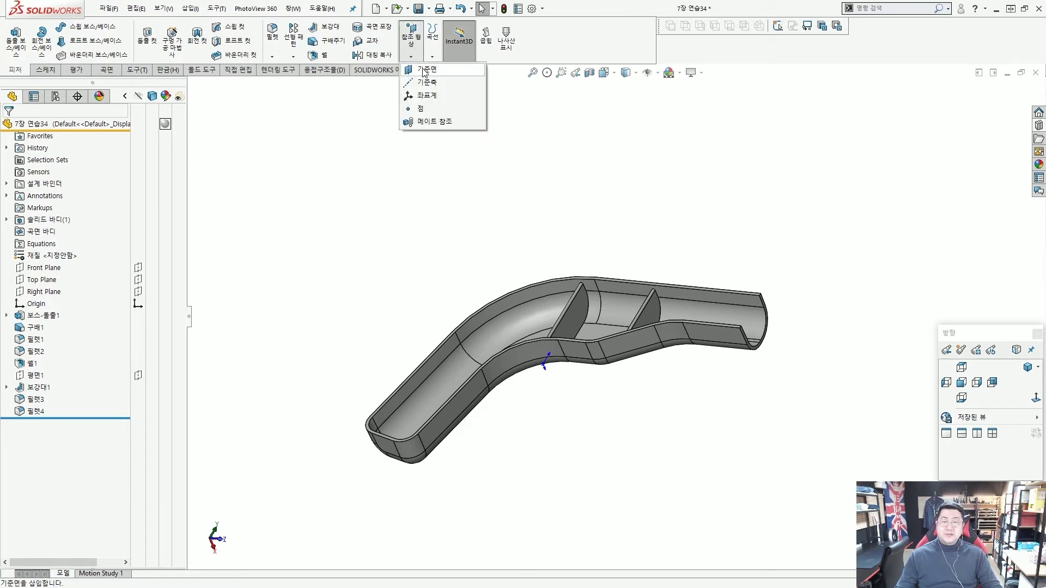
pyautogui.click(424, 71)
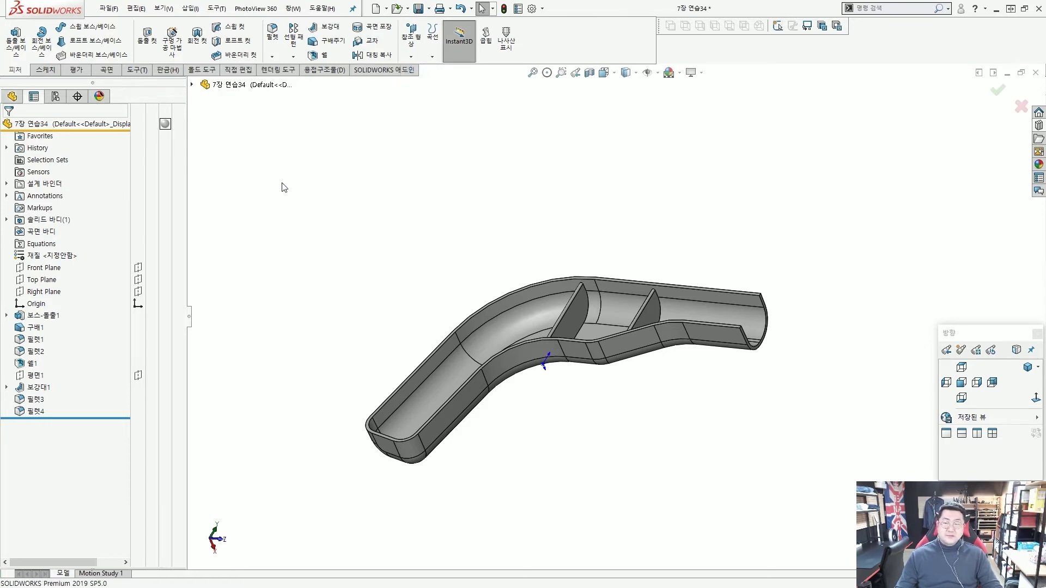
pyautogui.scroll(-10, 436, 436)
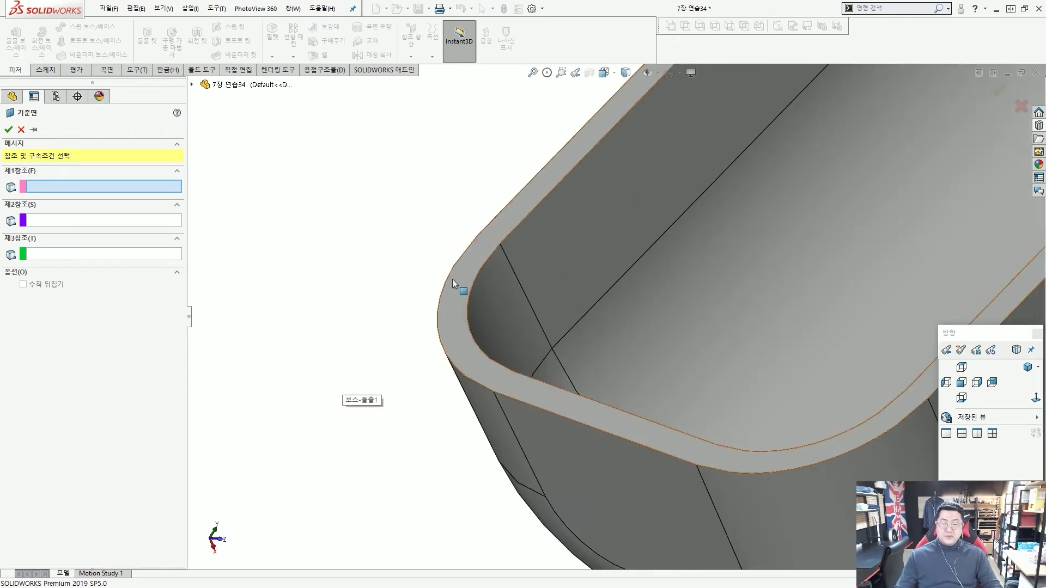
pyautogui.click(452, 280)
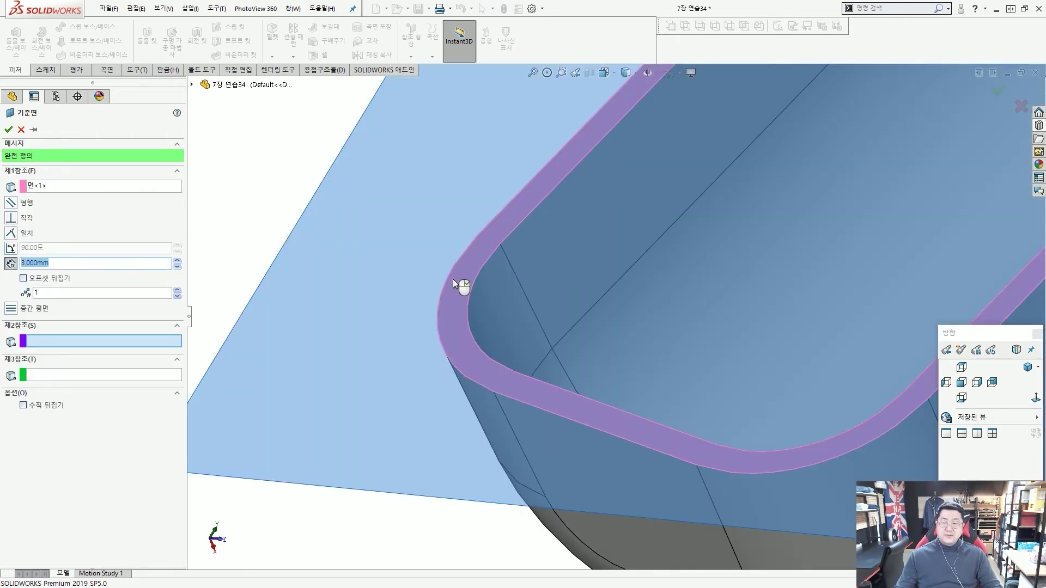
pyautogui.scroll(3, 453, 279)
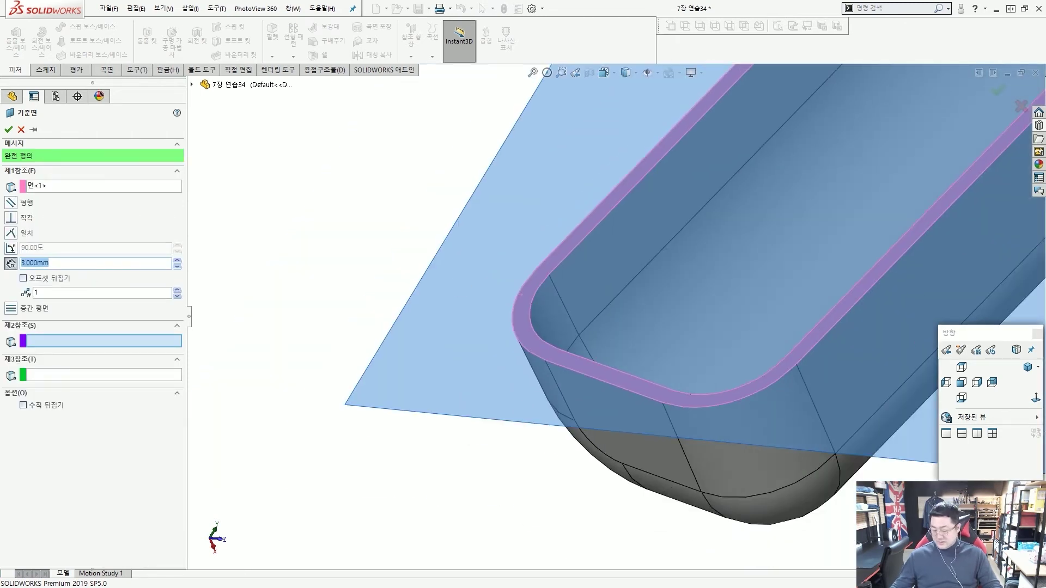
pyautogui.press('Return')
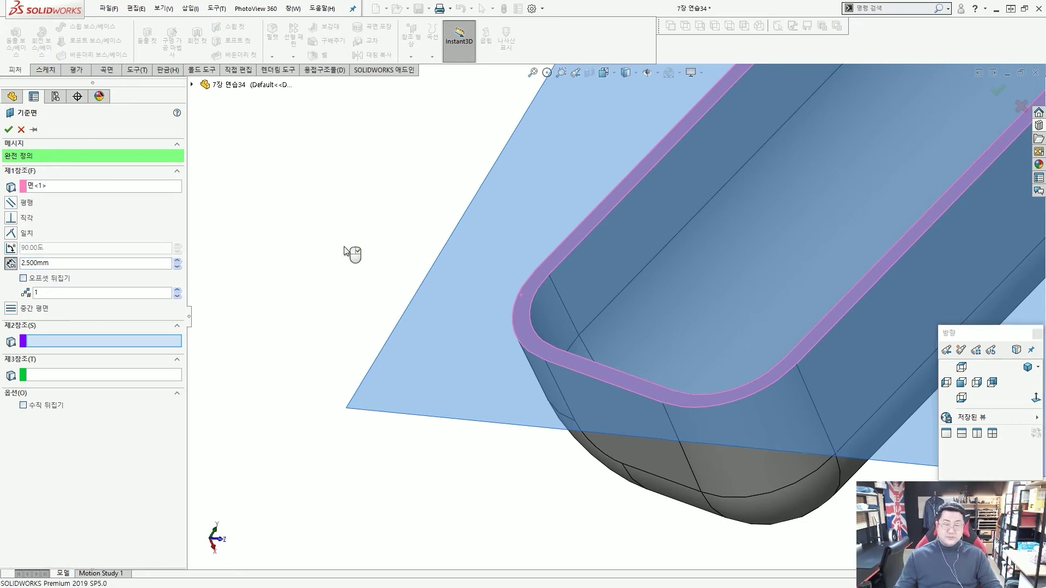
pyautogui.scroll(5, 515, 260)
pyautogui.moveTo(622, 285); pyautogui.dragTo(619, 277, button='middle')
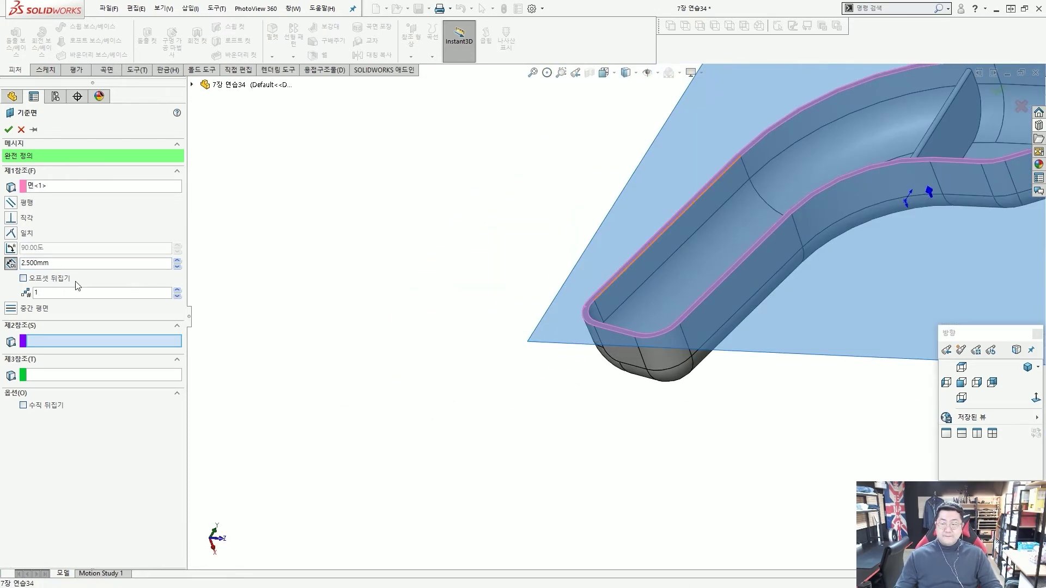
pyautogui.click(61, 280)
pyautogui.scroll(5, 711, 240)
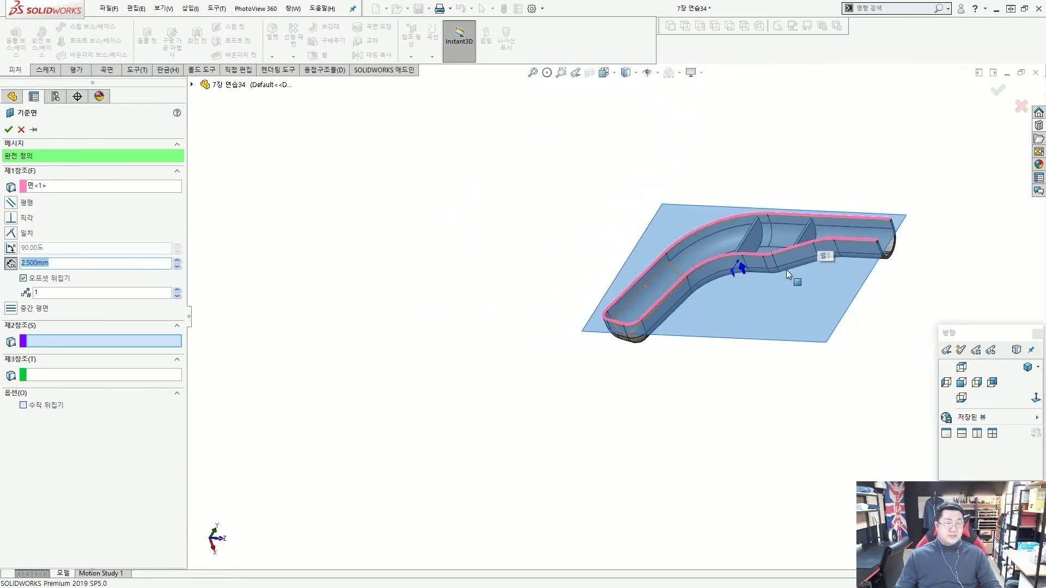
pyautogui.scroll(-3, 788, 272)
pyautogui.click(10, 130)
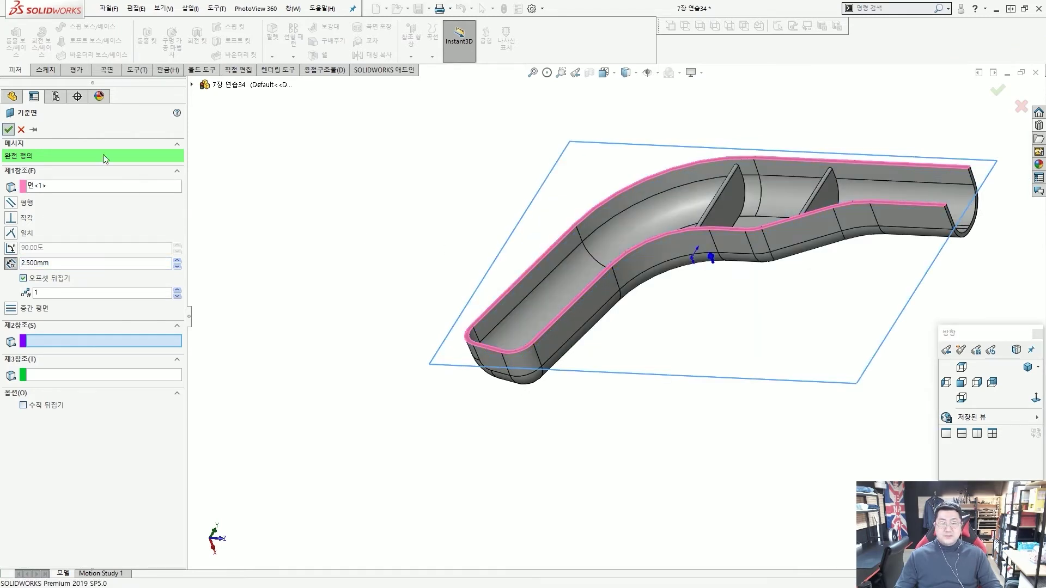
# - Clear the selection and select the new plane 평면2
pyautogui.moveTo(525, 298); pyautogui.dragTo(541, 281, button='middle')
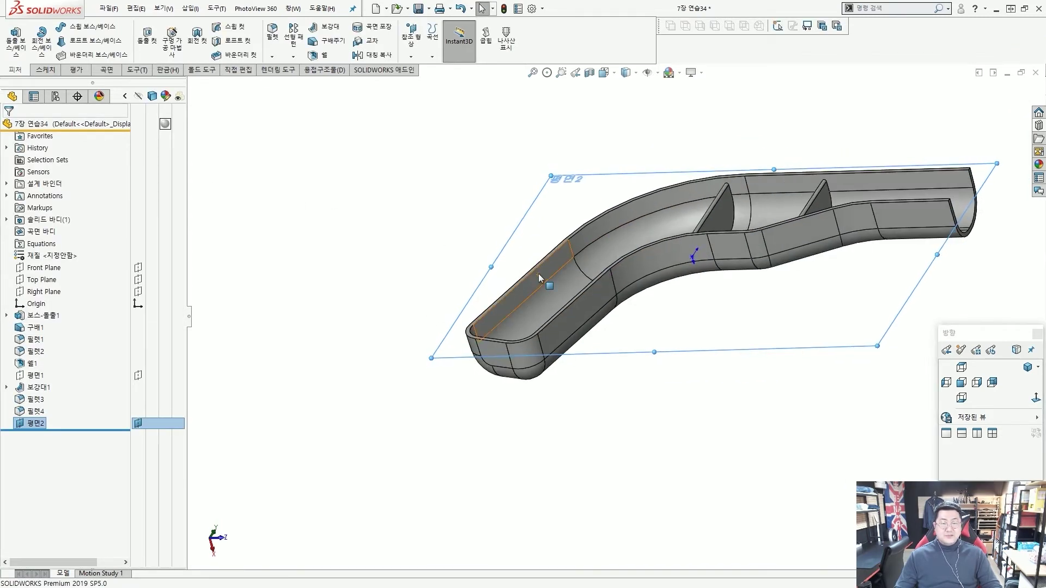
pyautogui.scroll(-1, 536, 275)
pyautogui.click(446, 220)
pyautogui.click(558, 177)
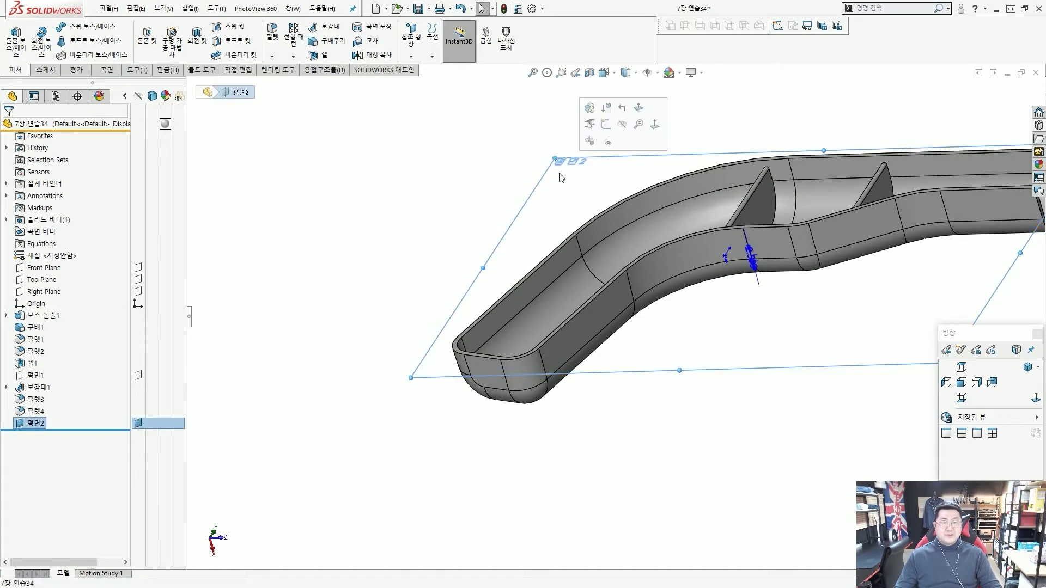
# - Start a sketch on 평면2 and draw a Ø5 circle near the lower-left end
pyautogui.click(607, 126)
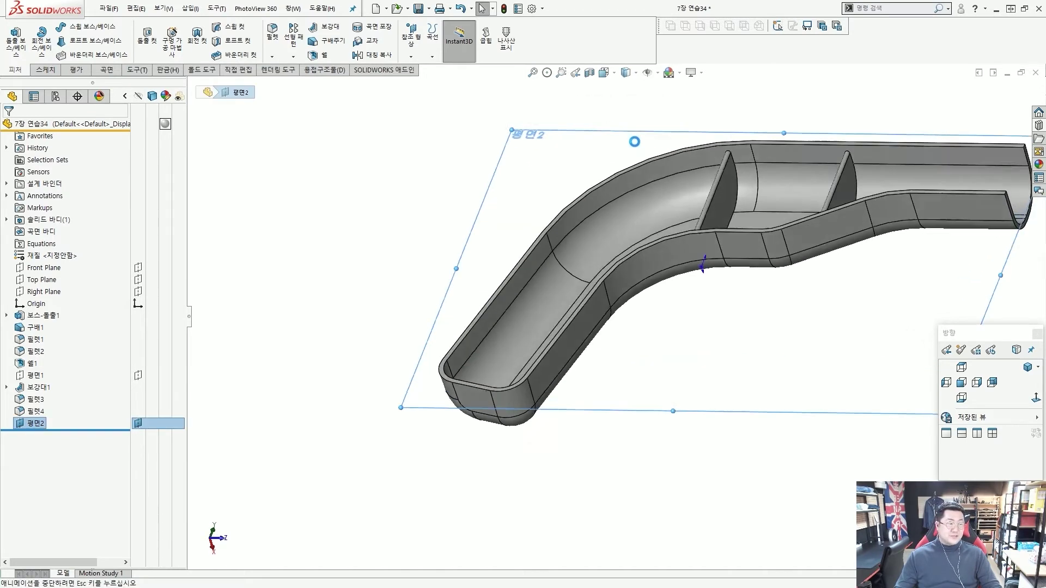
pyautogui.click(290, 285)
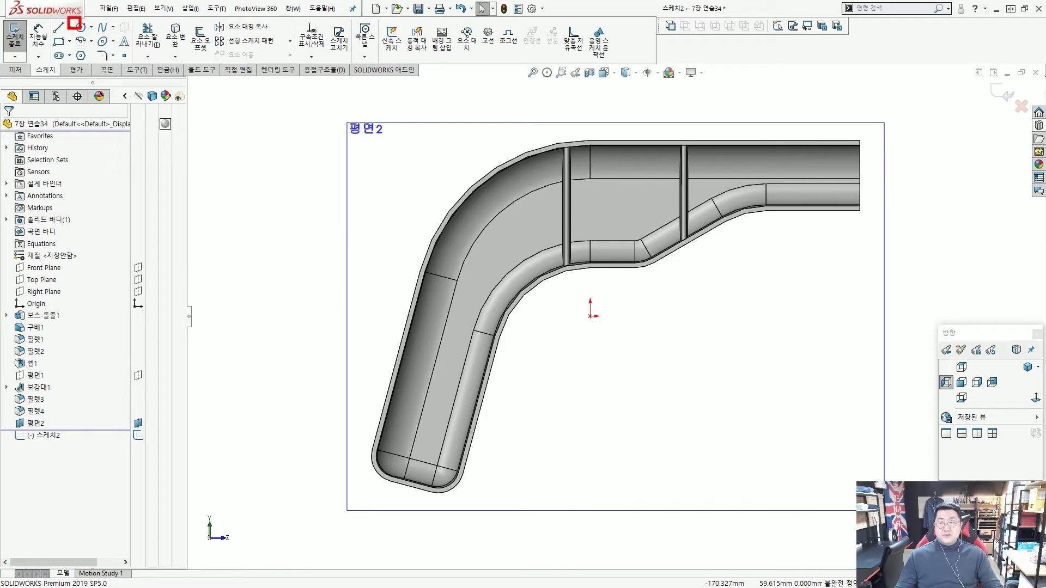
pyautogui.click(82, 29)
pyautogui.scroll(-5, 430, 400)
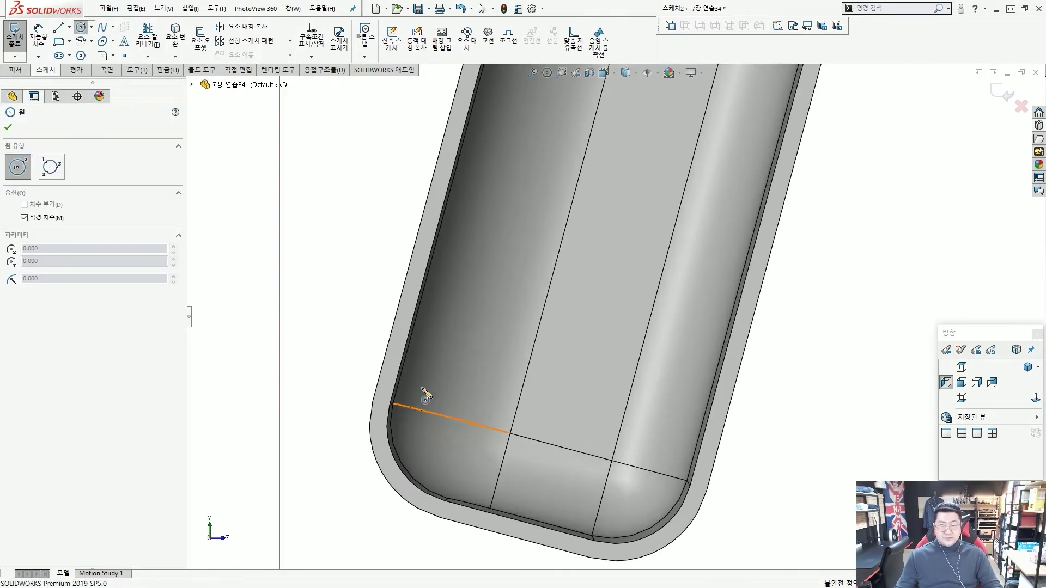
pyautogui.click(454, 358)
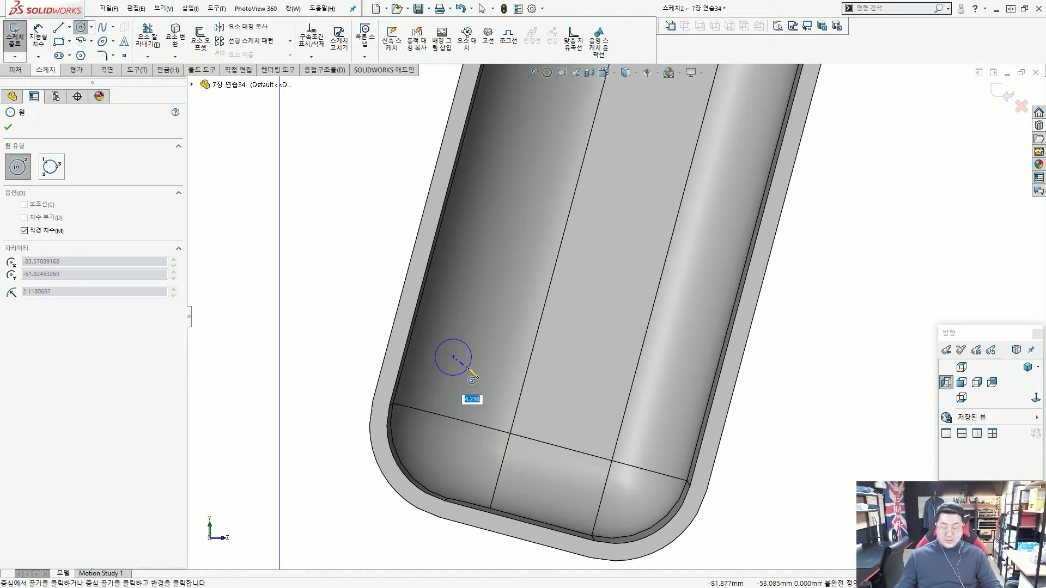
pyautogui.click(470, 372)
pyautogui.write('5')
pyautogui.press('Return')
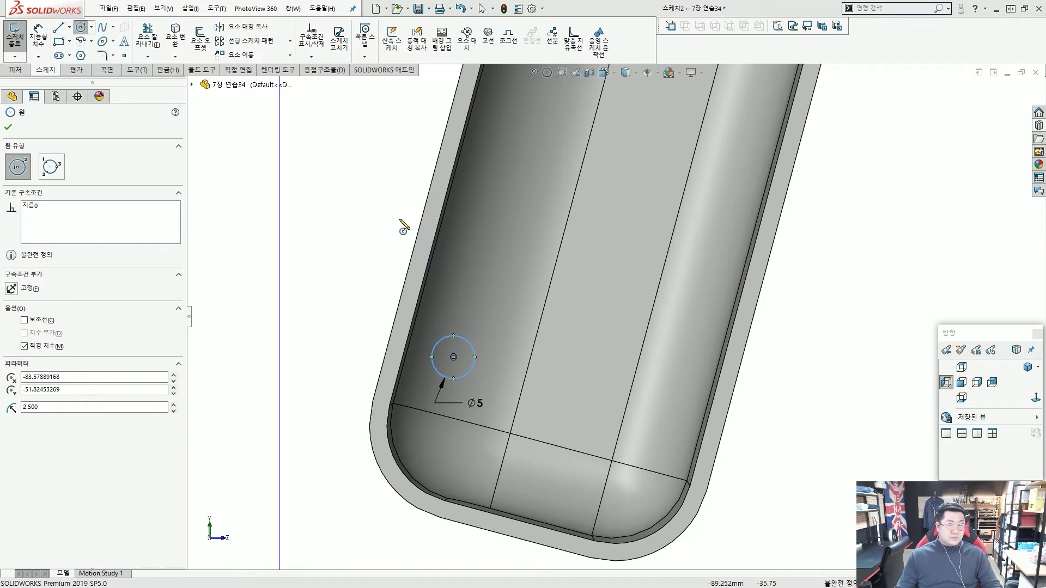
pyautogui.press('Escape')
# - Dimension the circle 4 from the outer side edge
pyautogui.click(38, 37)
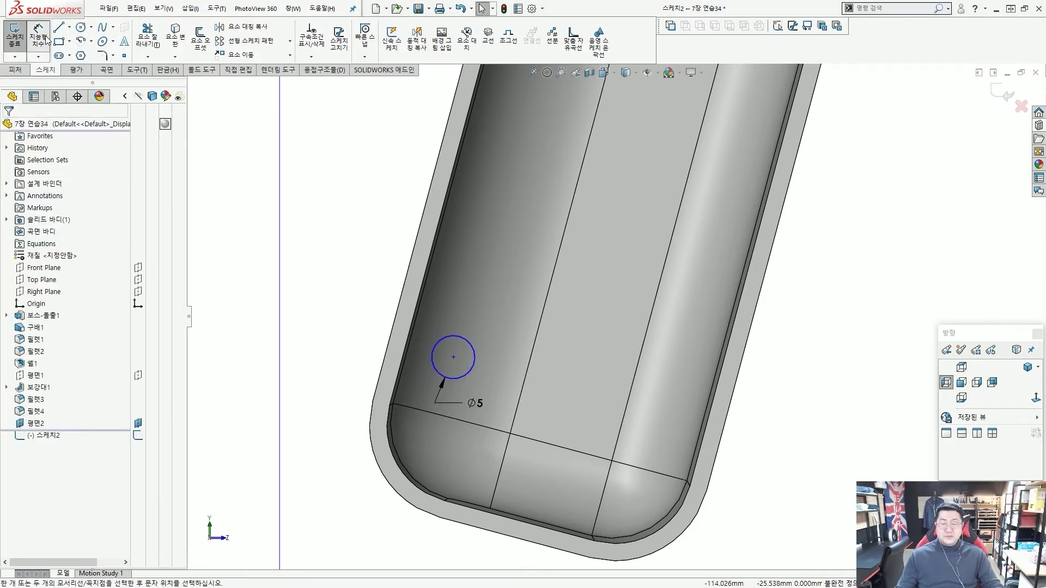
pyautogui.click(393, 321)
pyautogui.click(458, 336)
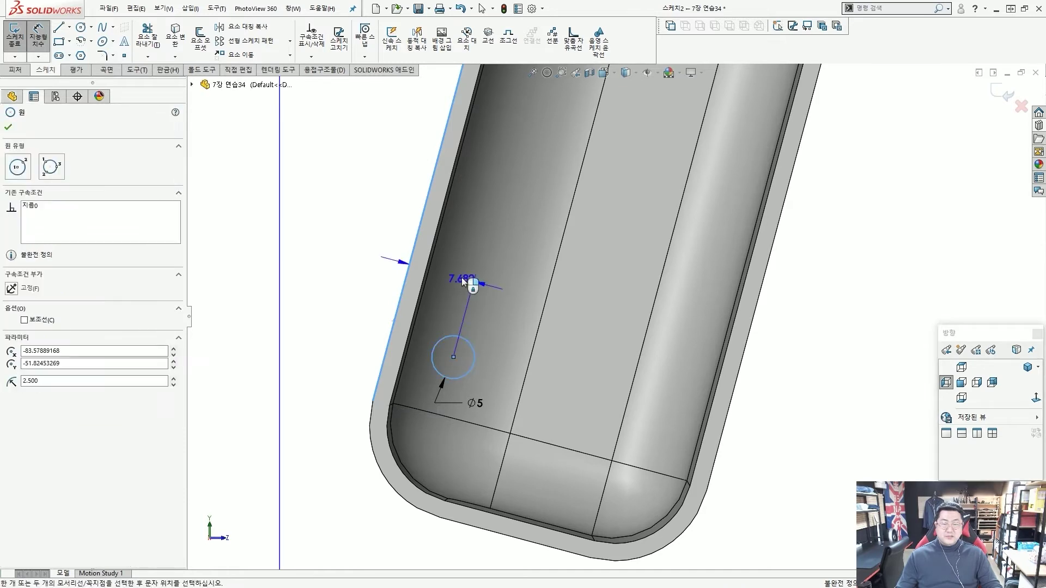
pyautogui.click(370, 228)
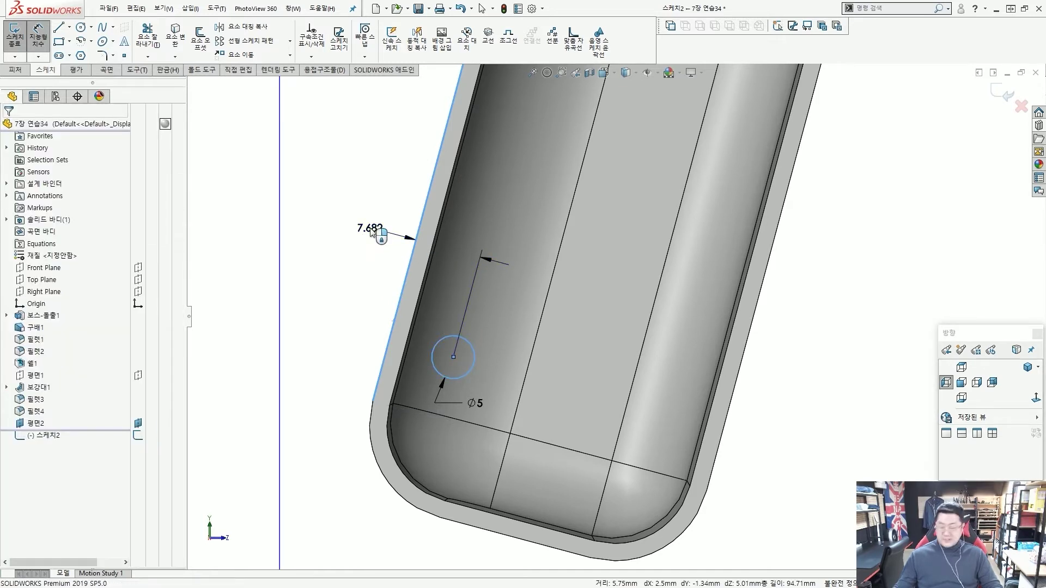
pyautogui.click(372, 229)
pyautogui.press('Return')
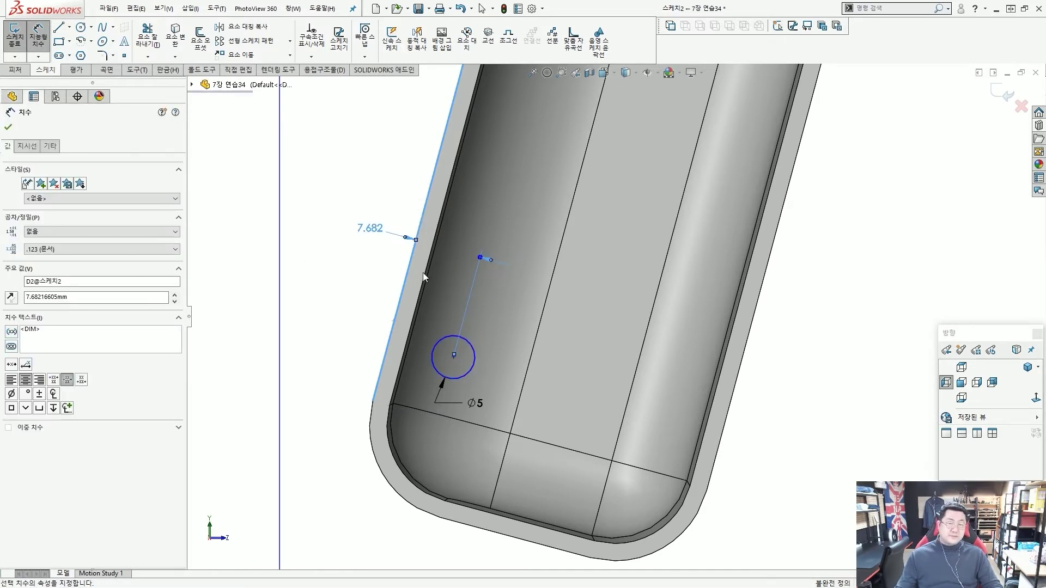
# - Dimension the circle 20 from the end edge
pyautogui.scroll(2, 432, 285)
pyautogui.scroll(-3, 444, 362)
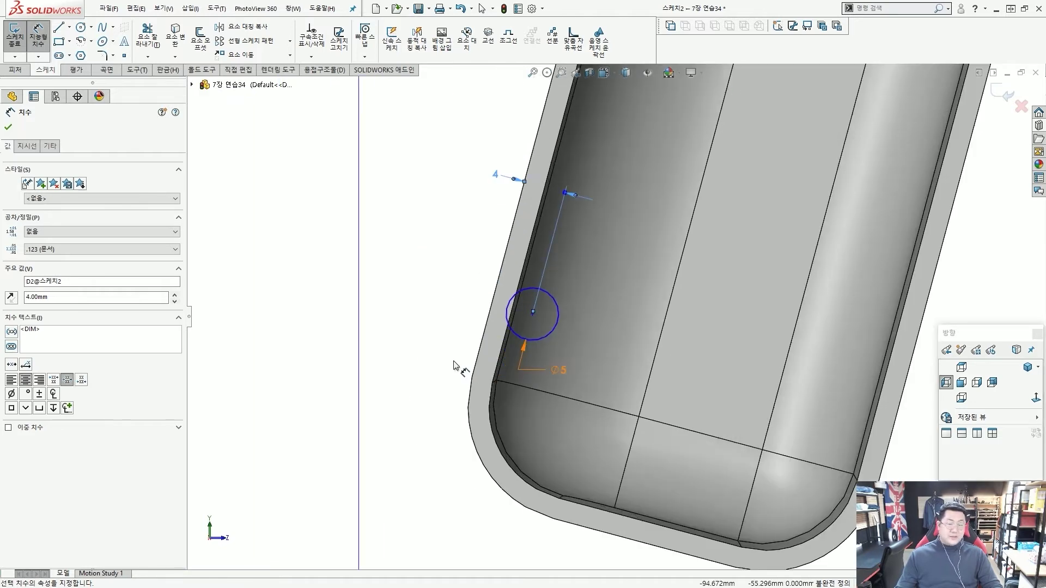
pyautogui.click(547, 338)
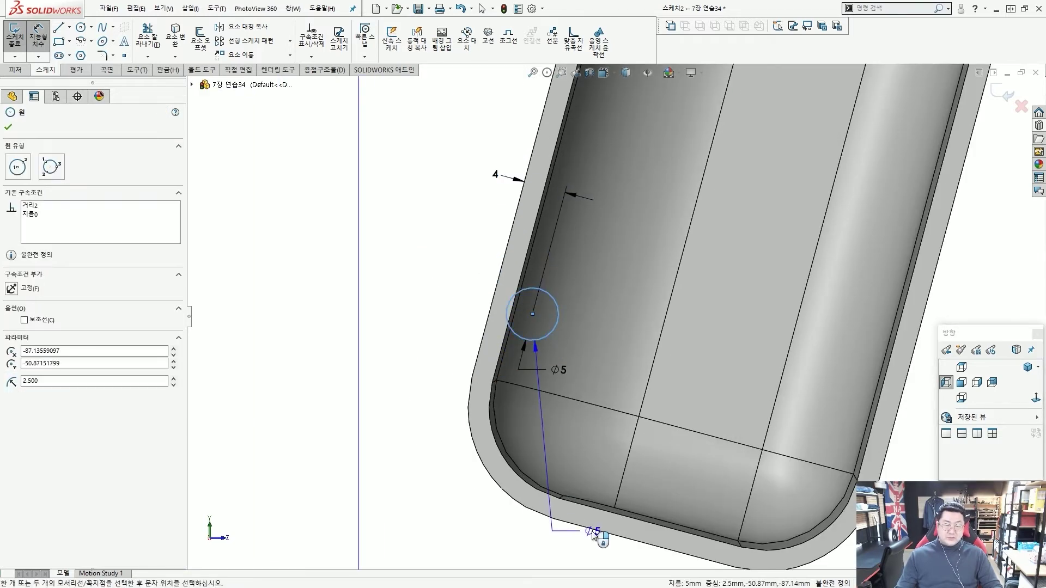
pyautogui.click(588, 530)
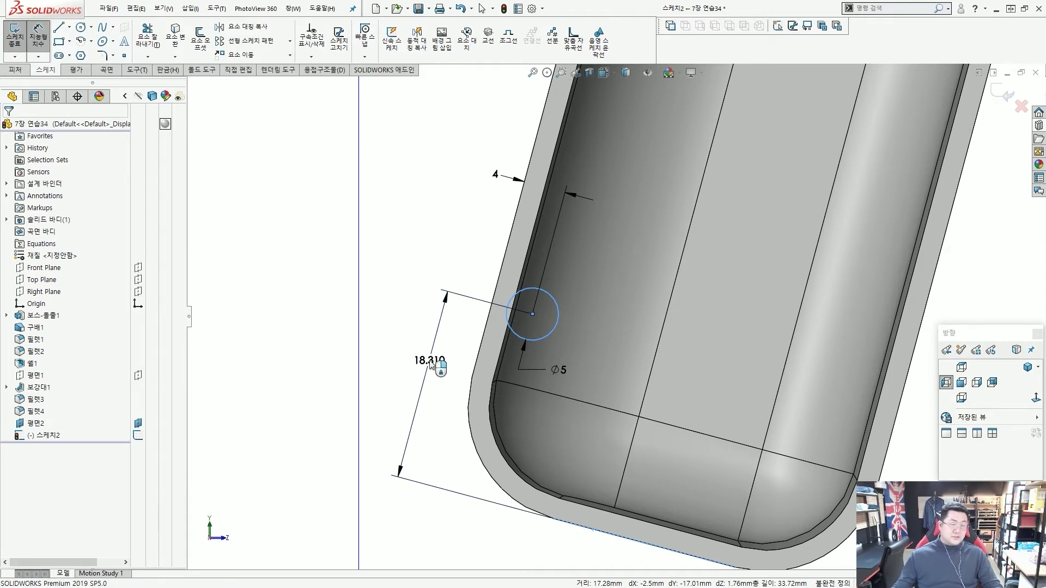
pyautogui.click(430, 364)
pyautogui.write('20')
pyautogui.press('Return')
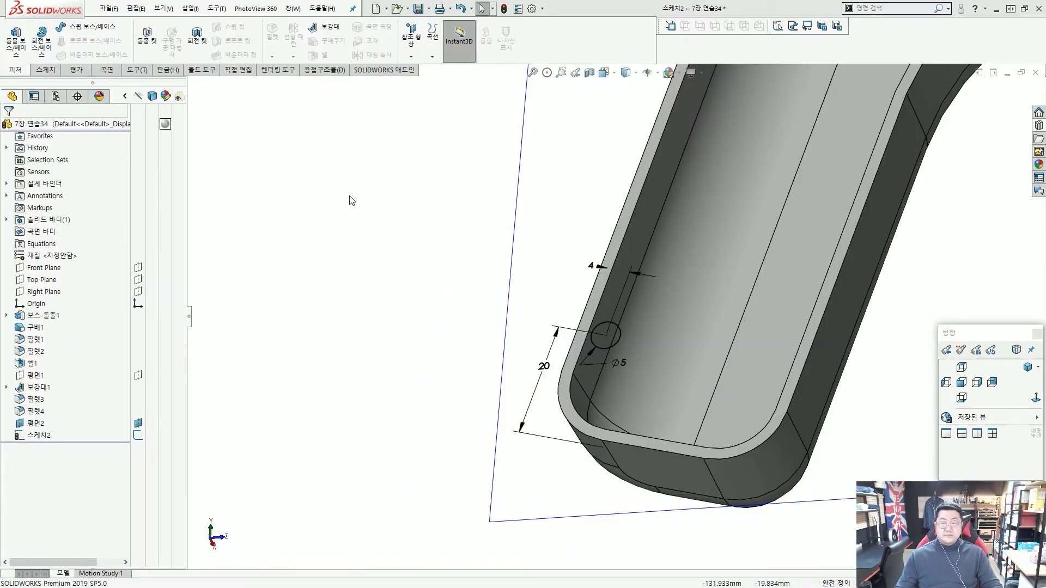
pyautogui.moveTo(341, 199); pyautogui.dragTo(336, 211, button='middle')
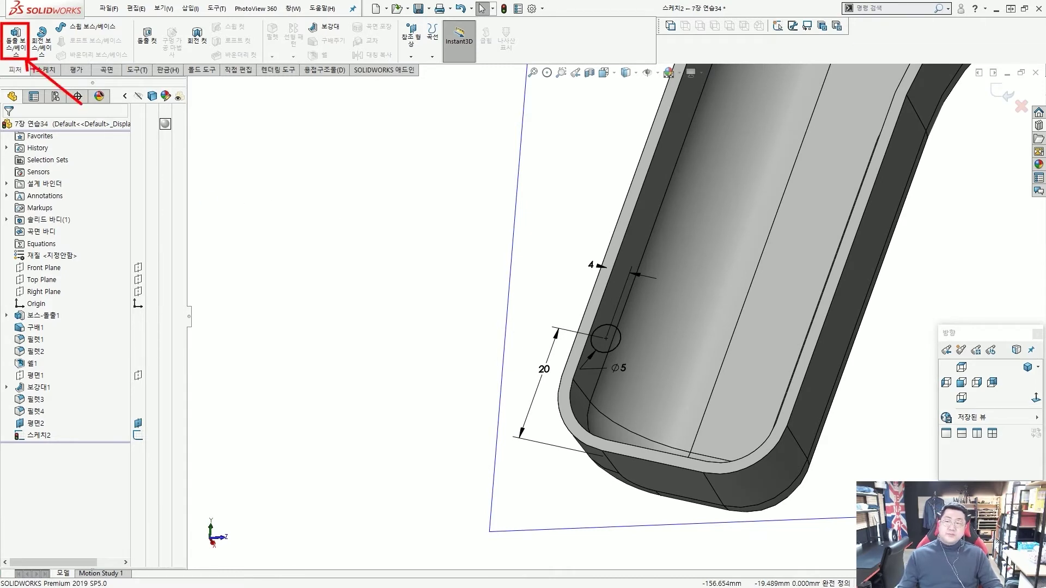
# - Extrude the Ø5 circle reversed into the channel with end condition Up To Next
pyautogui.click(16, 41)
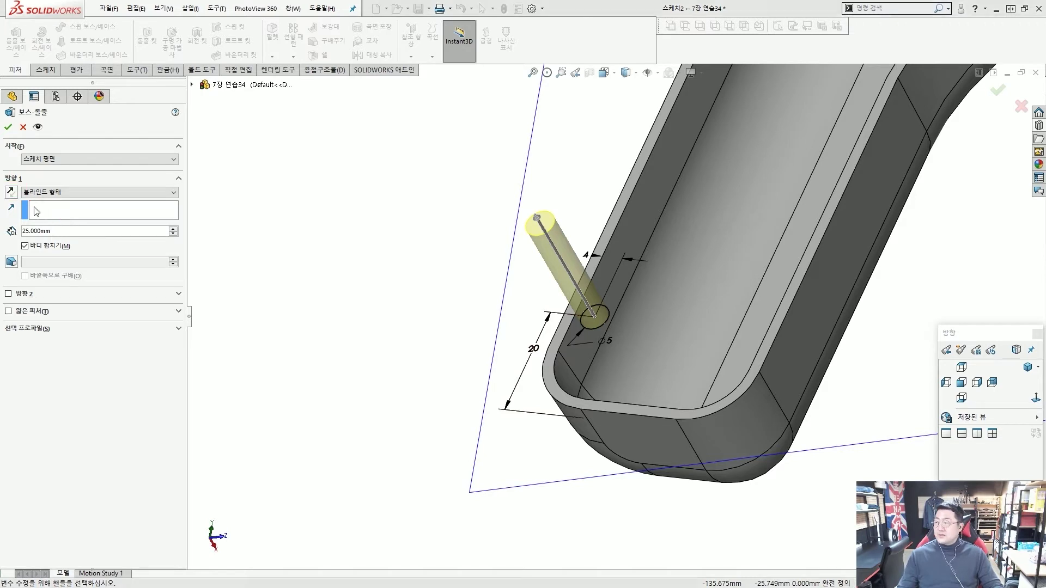
pyautogui.click(10, 191)
pyautogui.click(65, 193)
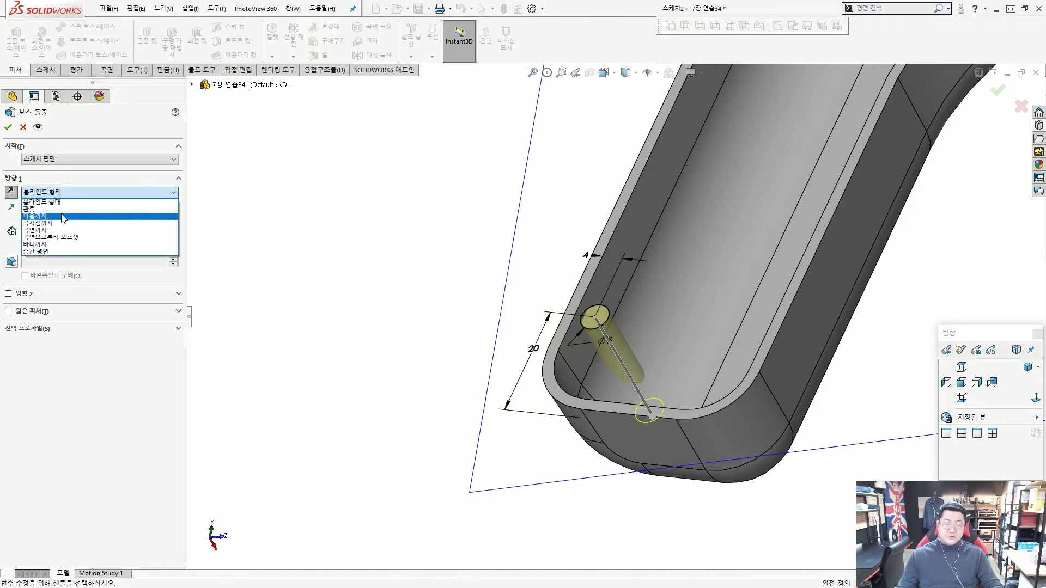
pyautogui.click(63, 216)
pyautogui.moveTo(584, 339); pyautogui.dragTo(627, 289, button='middle')
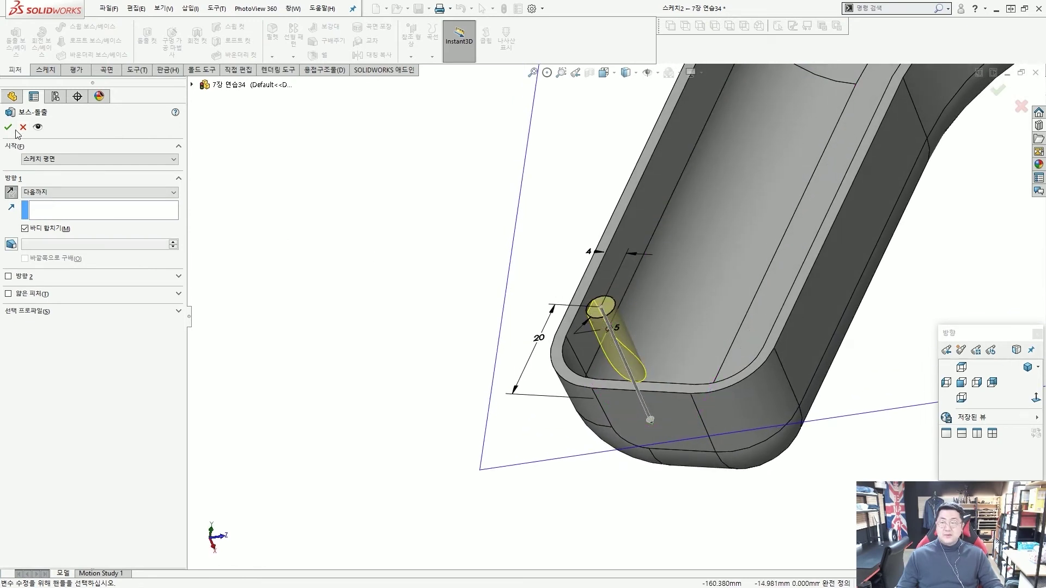
pyautogui.click(8, 127)
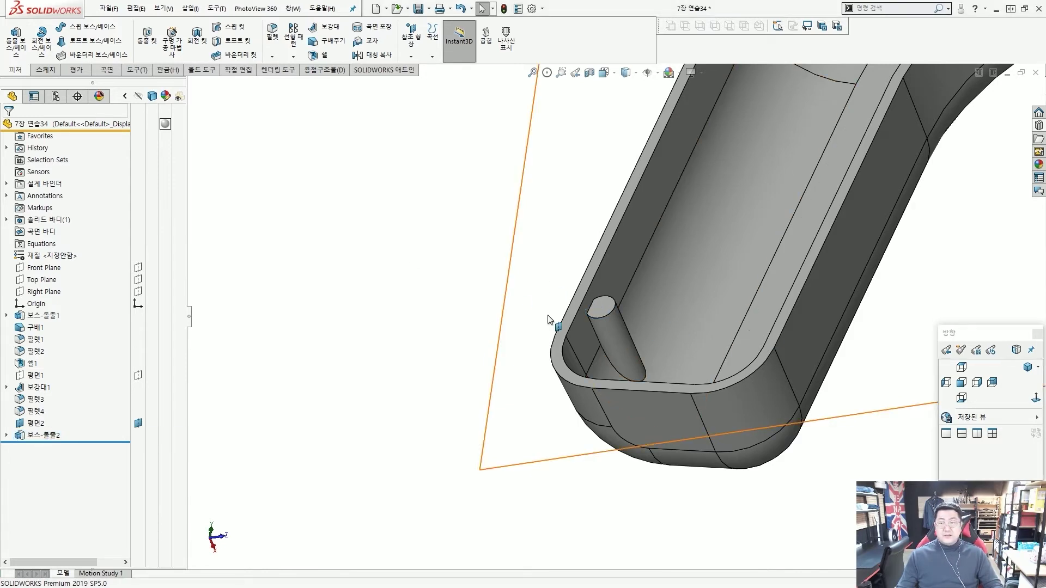
# - Hide reference plane 평면2
pyautogui.scroll(5, 679, 256)
pyautogui.click(912, 226)
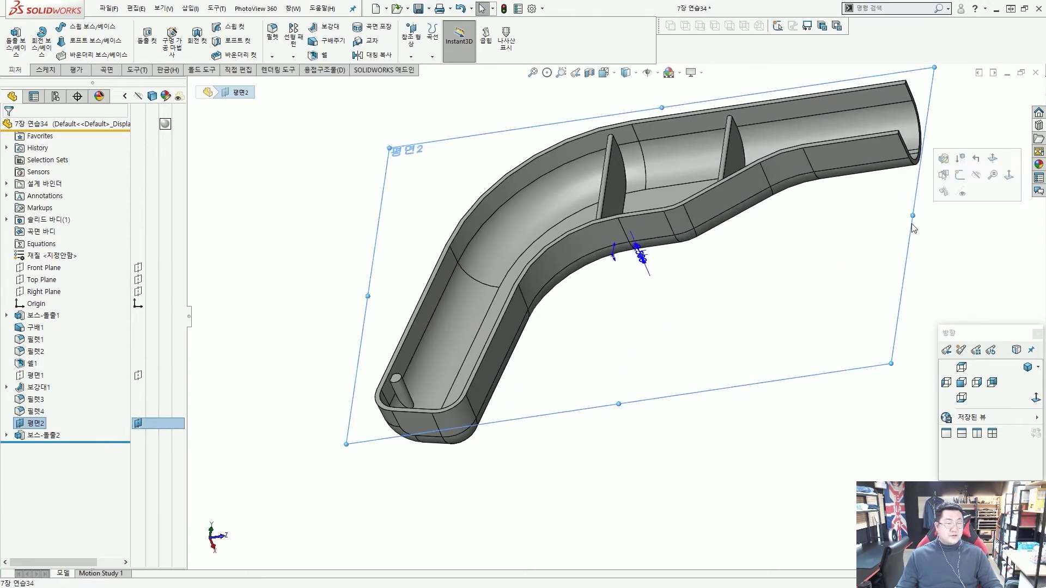
pyautogui.click(960, 177)
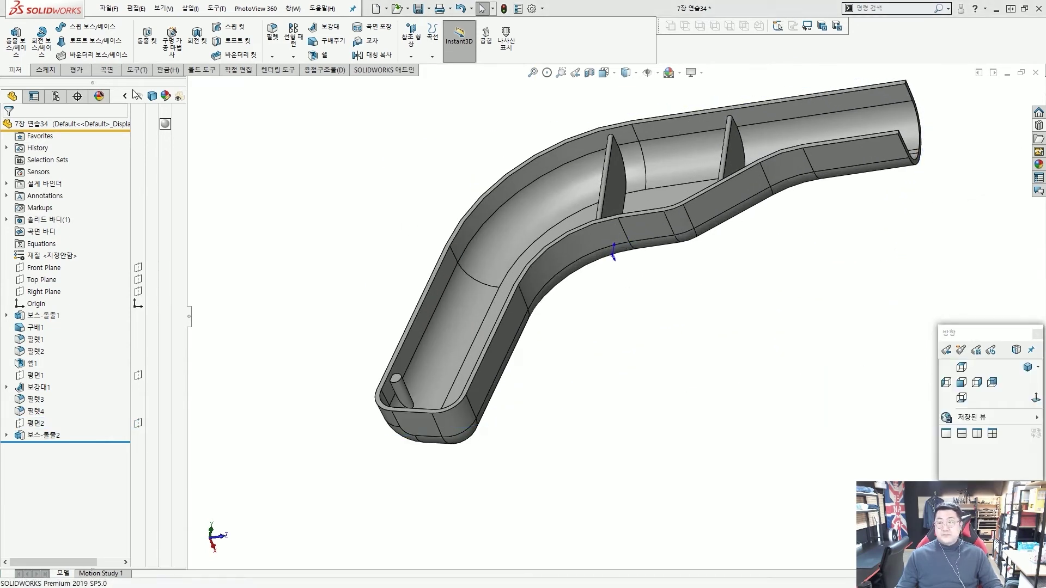
# - Set up a Hole Wizard drill-size hole, Ø2.0, 12 mm blind depth
pyautogui.click(20, 50)
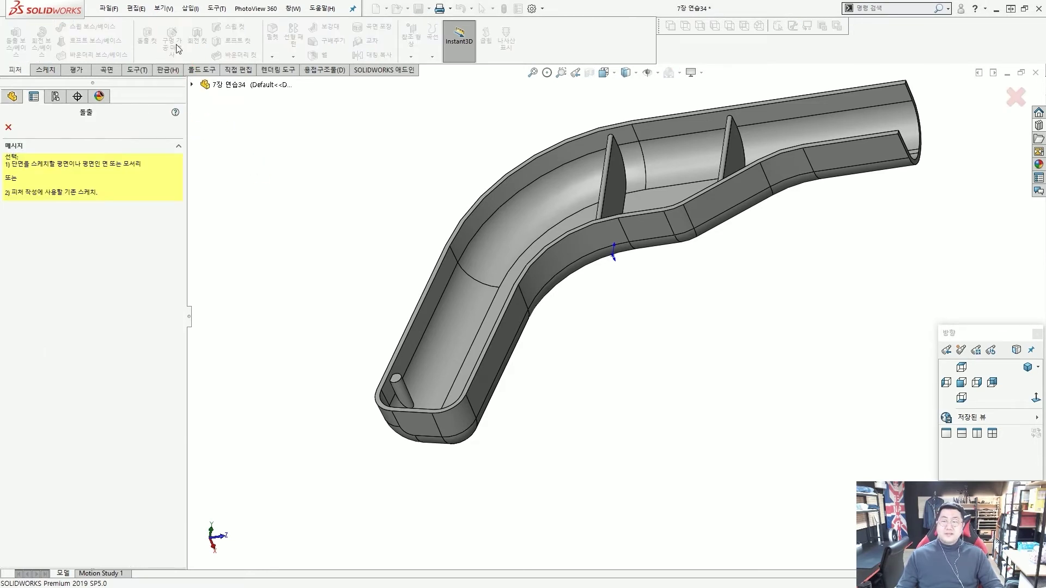
pyautogui.click(175, 51)
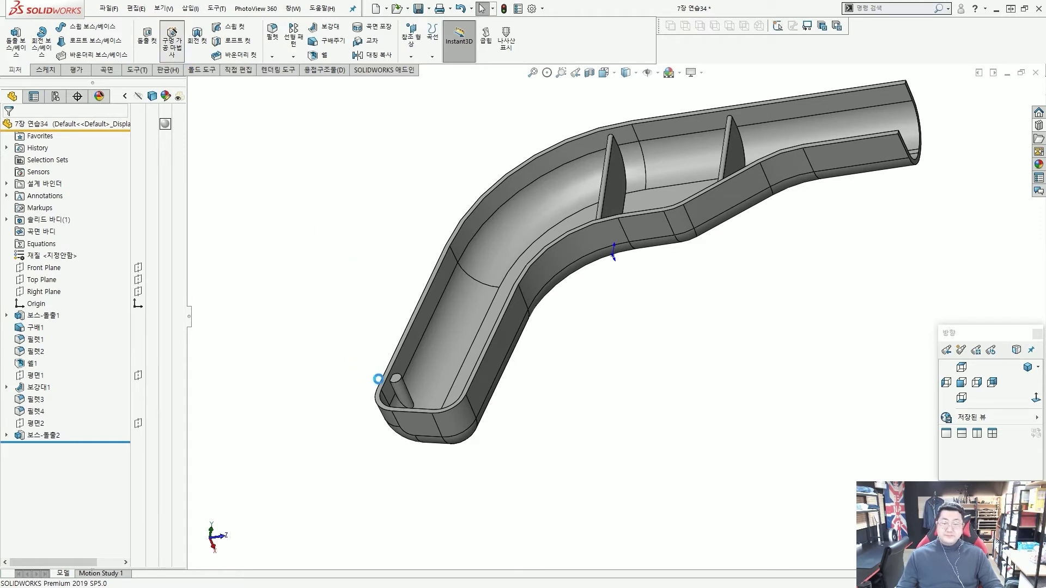
pyautogui.click(590, 307)
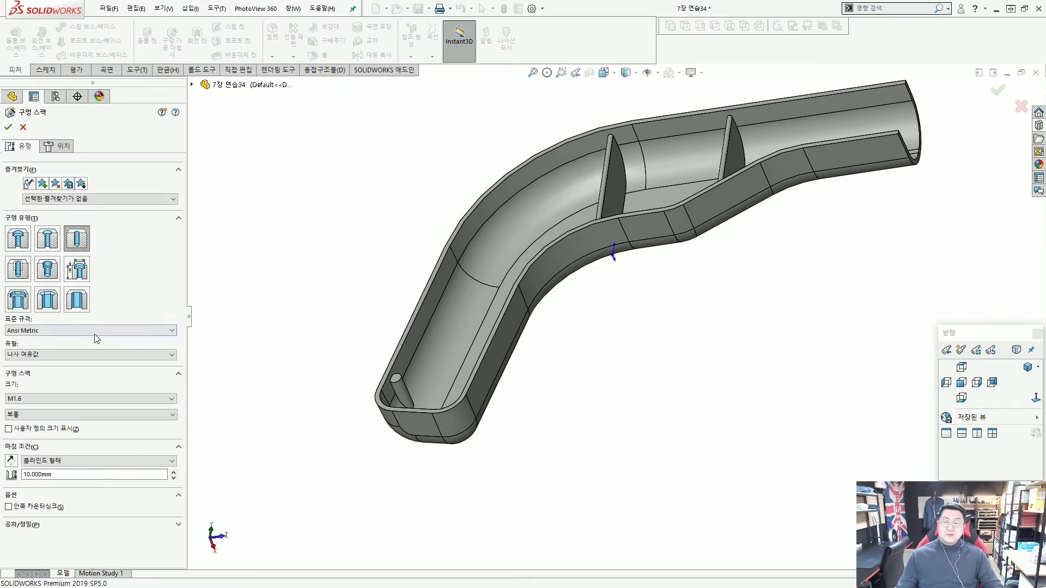
pyautogui.click(63, 354)
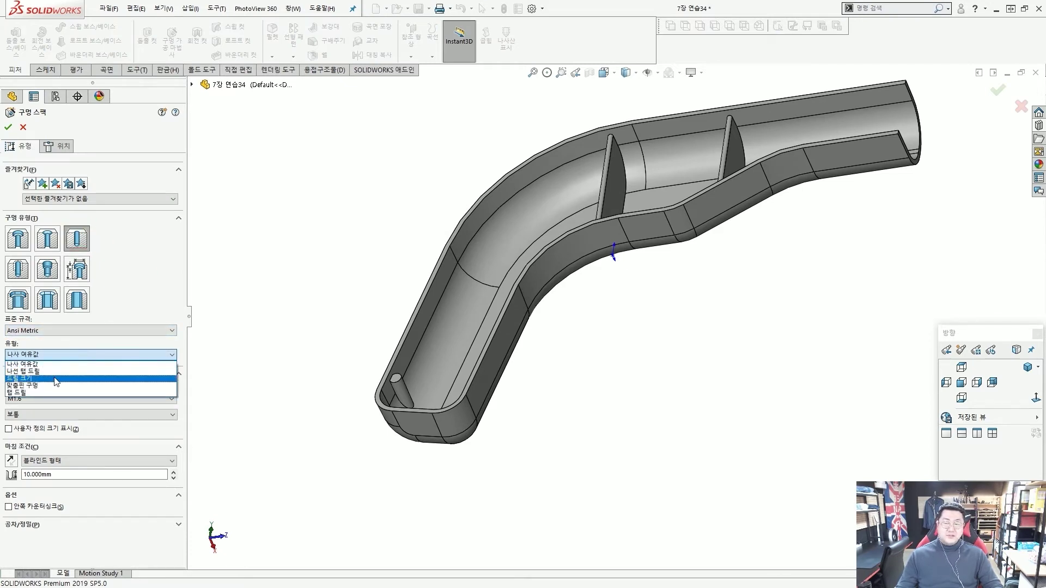
pyautogui.click(57, 378)
pyautogui.click(63, 400)
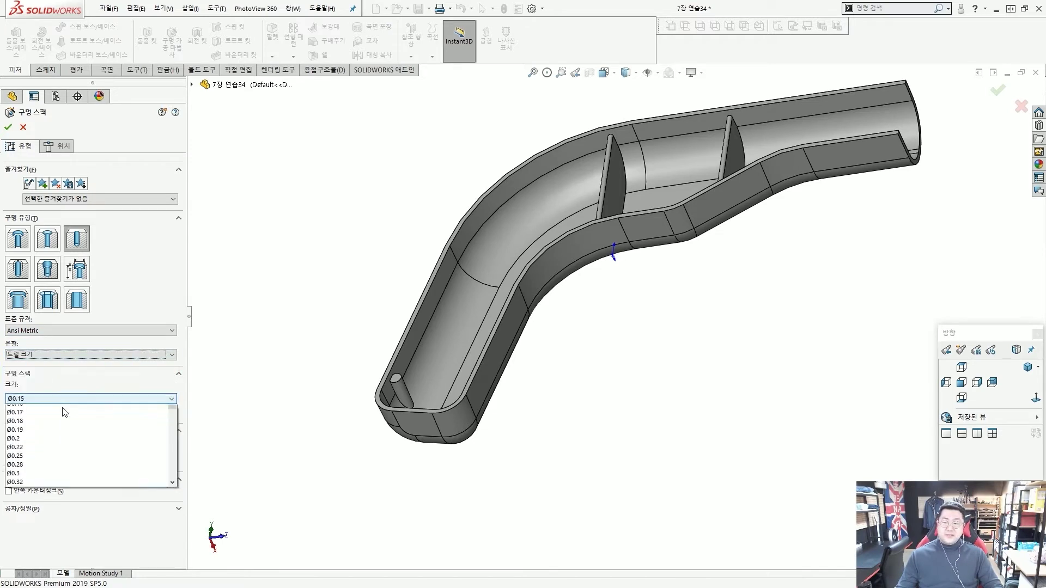
pyautogui.scroll(-10, 65, 424)
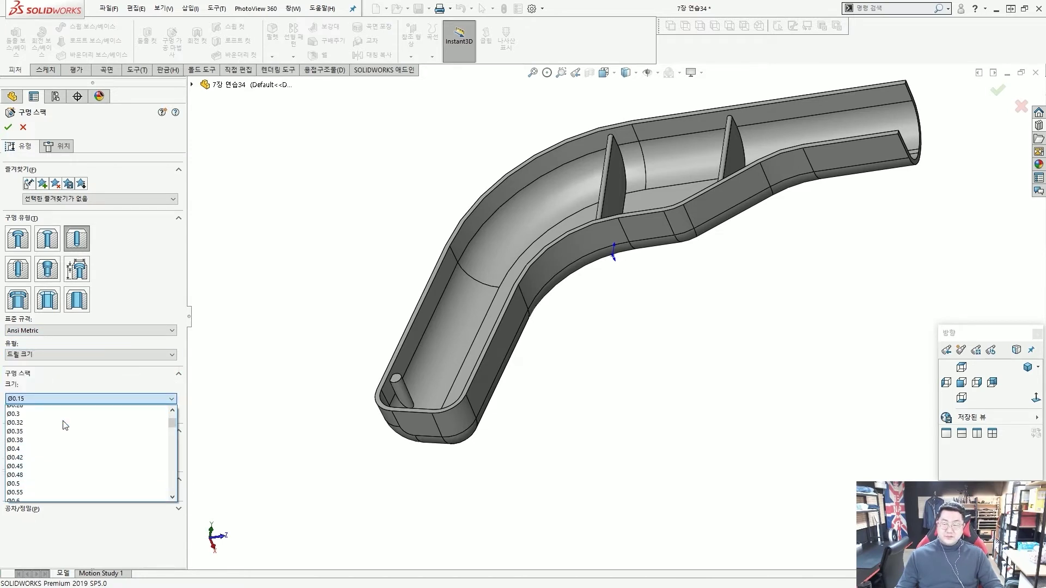
pyautogui.scroll(-8, 66, 426)
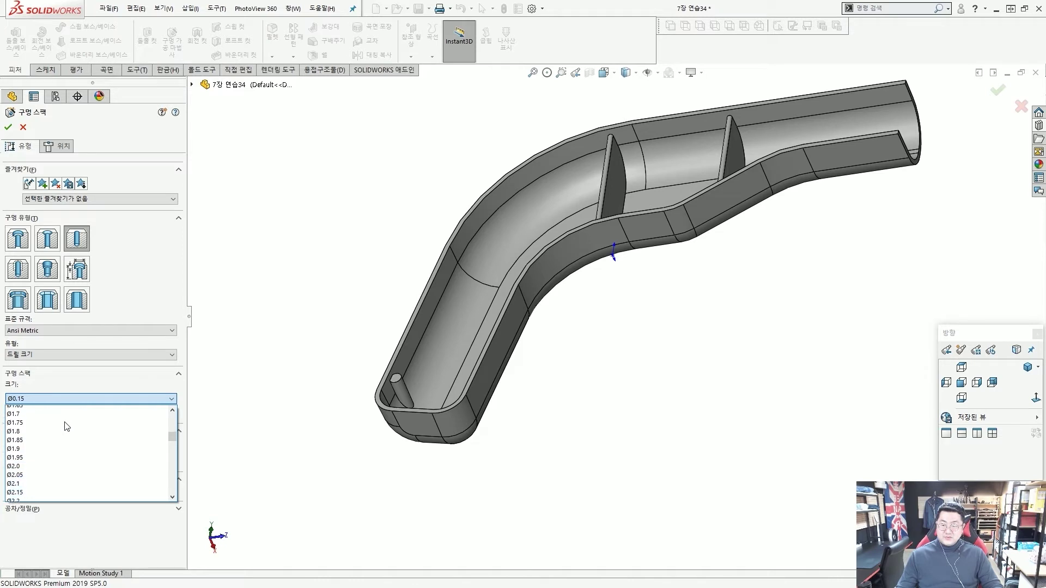
pyautogui.click(59, 459)
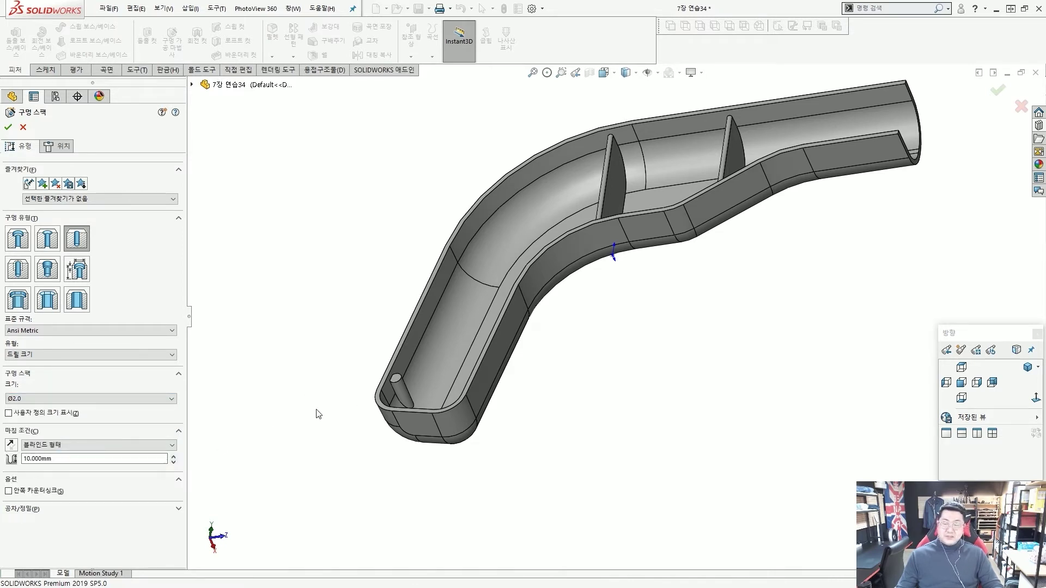
pyautogui.write('12')
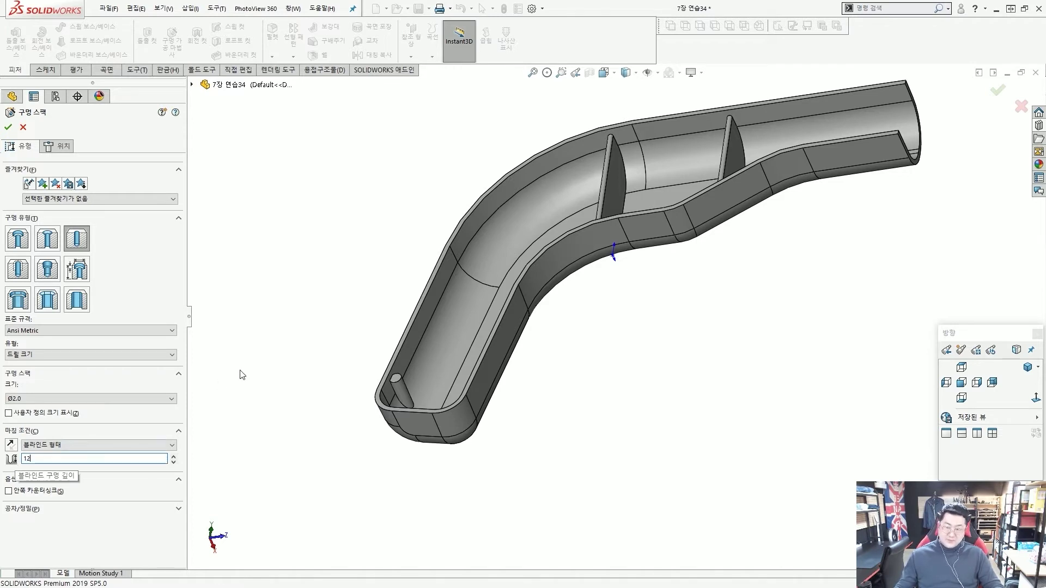
pyautogui.press('Return')
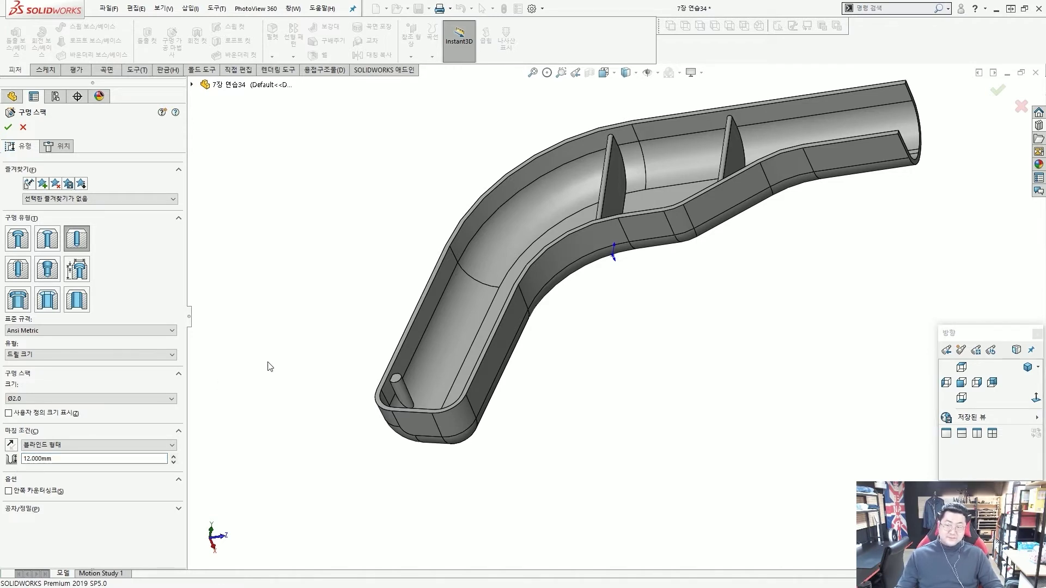
# - Position the hole at the centre of the pin's top face and finish it
pyautogui.click(59, 149)
pyautogui.scroll(-6, 472, 387)
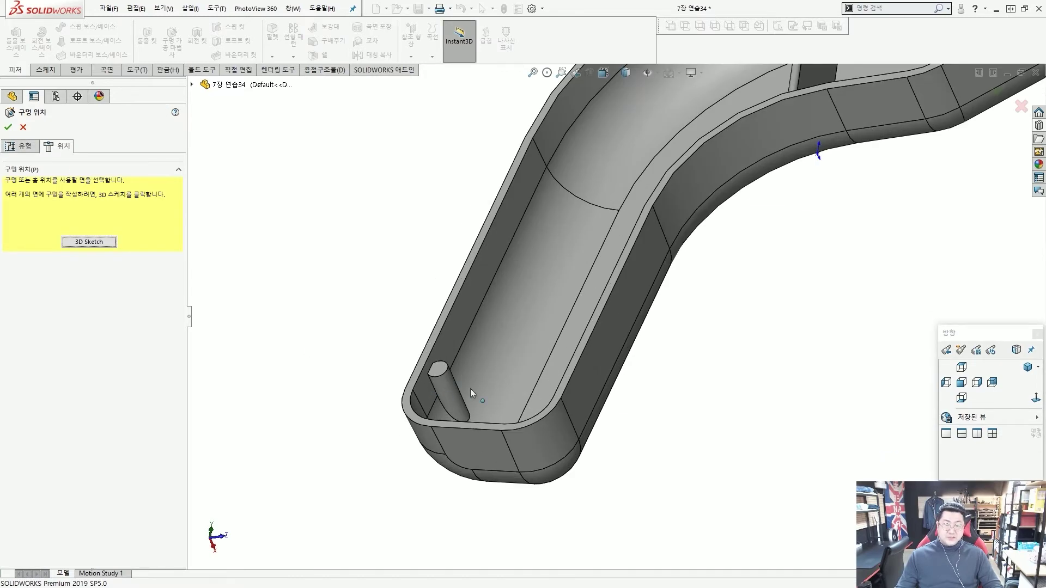
pyautogui.click(450, 293)
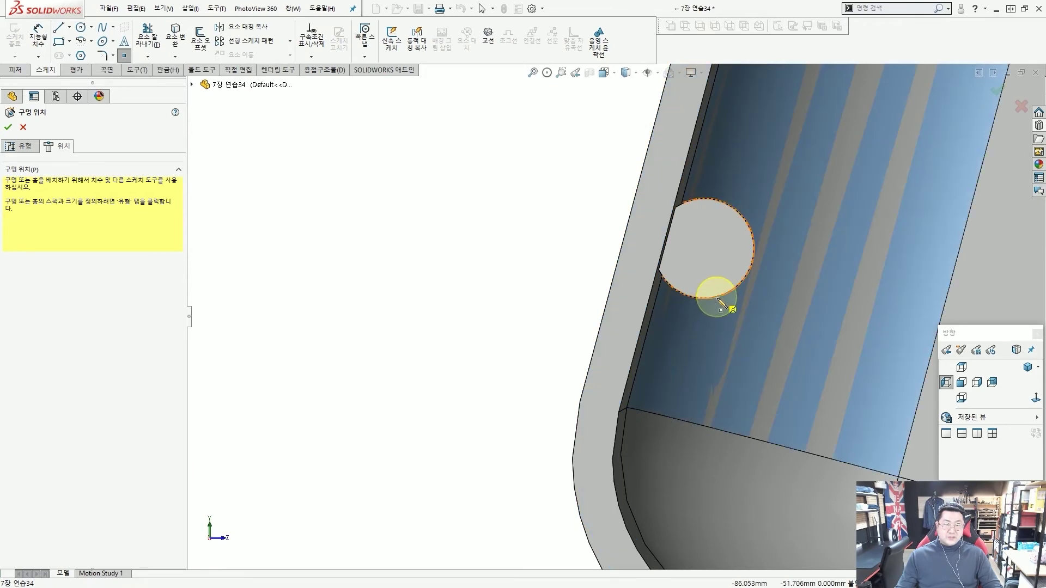
pyautogui.click(704, 249)
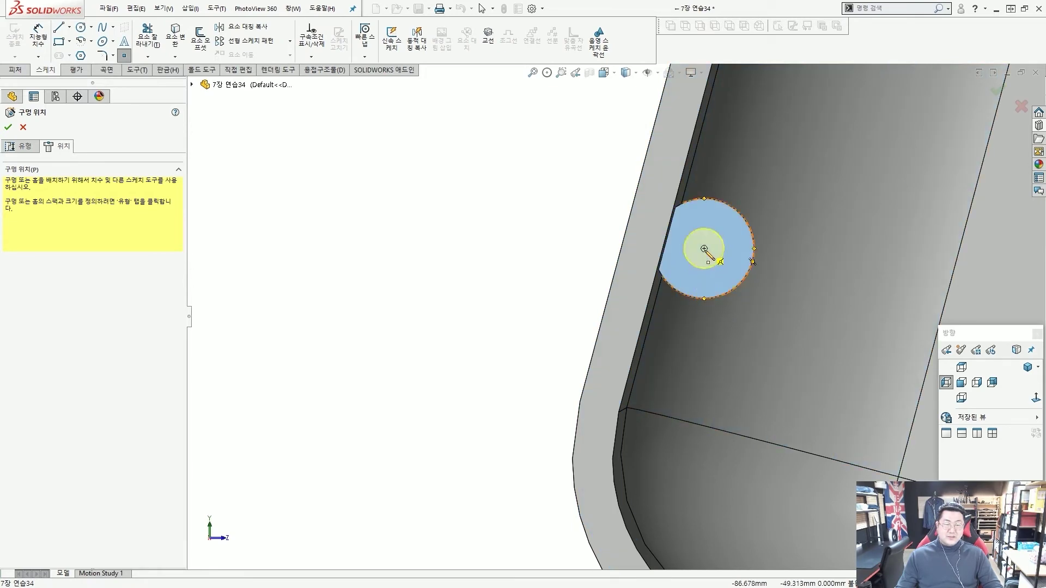
pyautogui.rightClick(704, 250)
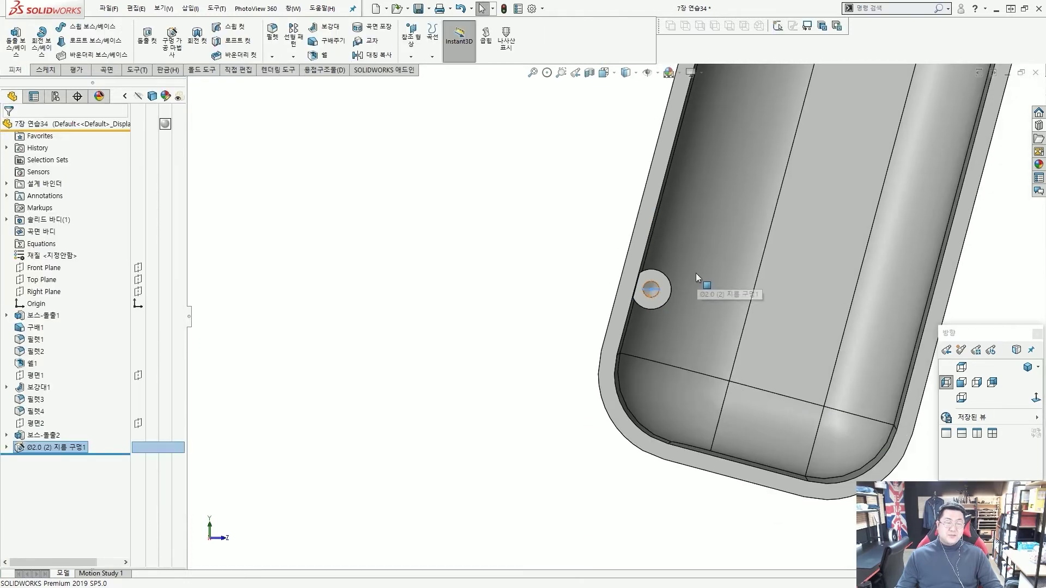
# - Select the channel's top rim face and open new sketch 스케치5 on it
pyautogui.click(438, 227)
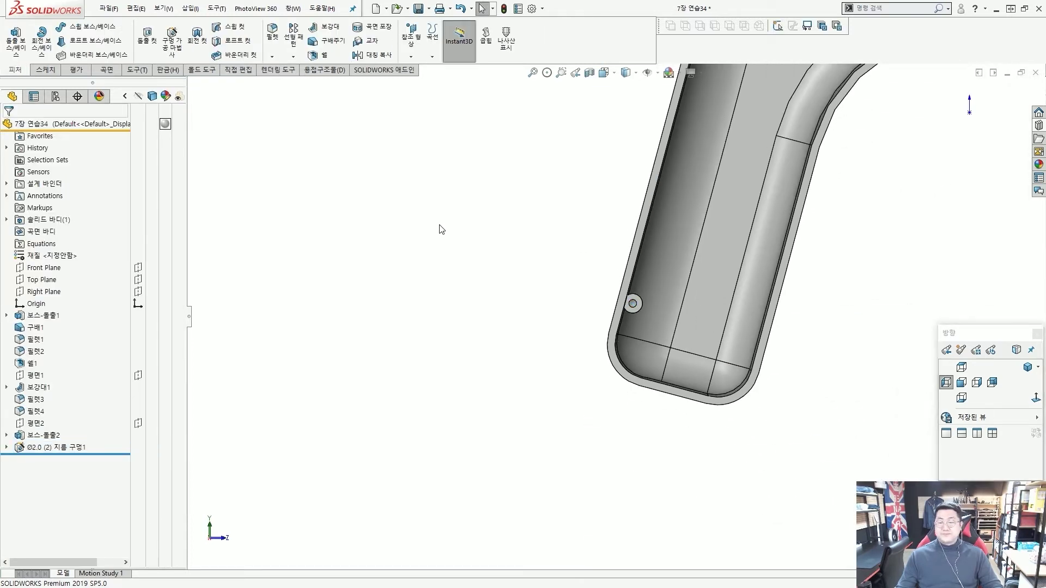
pyautogui.scroll(2, 357, 189)
pyautogui.press('z')
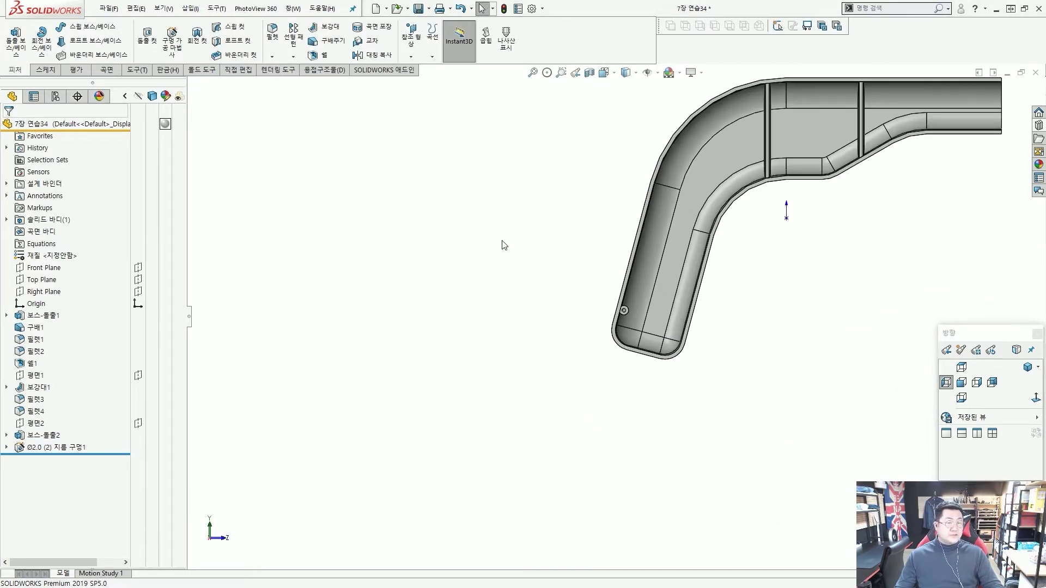
pyautogui.moveTo(504, 245); pyautogui.dragTo(645, 243, button='middle')
pyautogui.click(645, 243)
pyautogui.moveTo(623, 279); pyautogui.dragTo(653, 245, button='middle')
pyautogui.press('Escape')
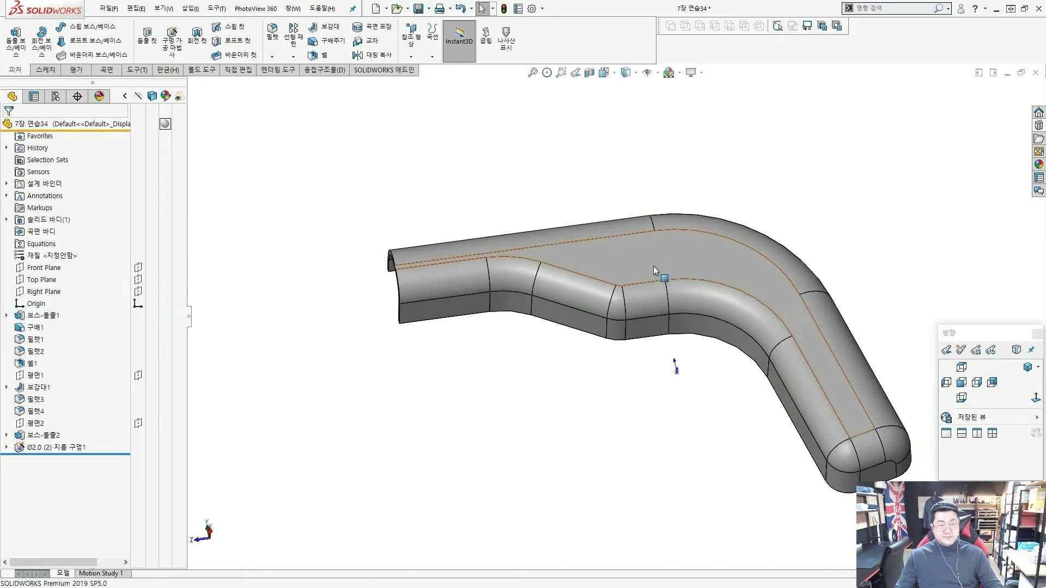
pyautogui.scroll(-3, 653, 266)
pyautogui.click(637, 248)
pyautogui.click(681, 201)
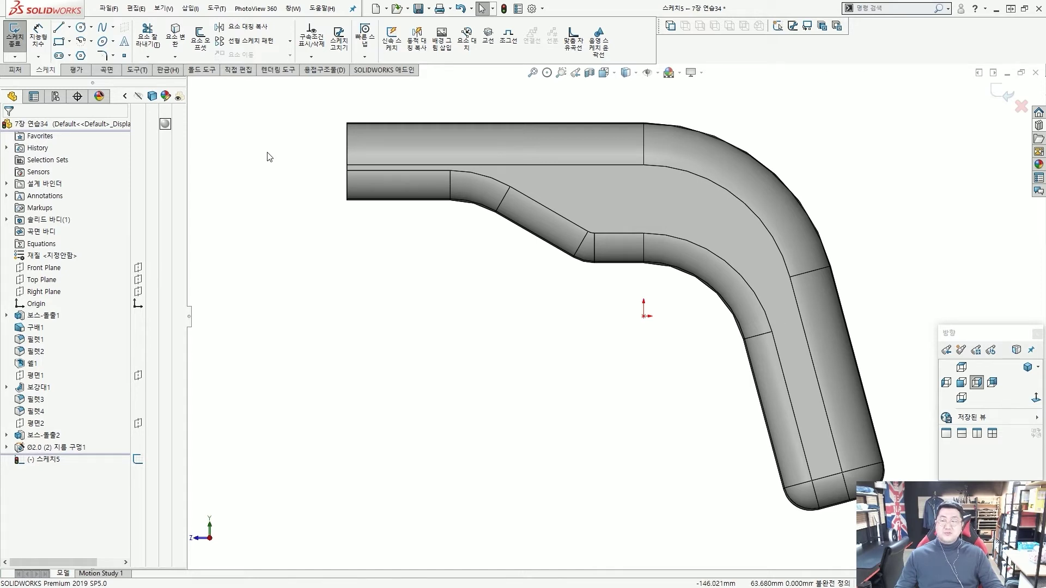
# - Begin a 3-point corner rectangle, then cancel the unfinished attempt
pyautogui.click(60, 47)
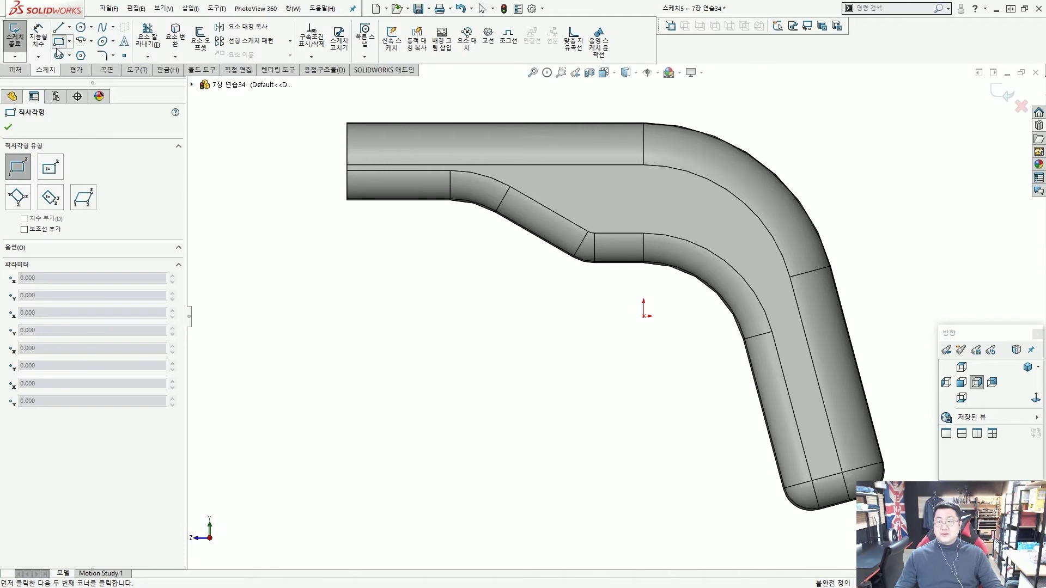
pyautogui.click(23, 203)
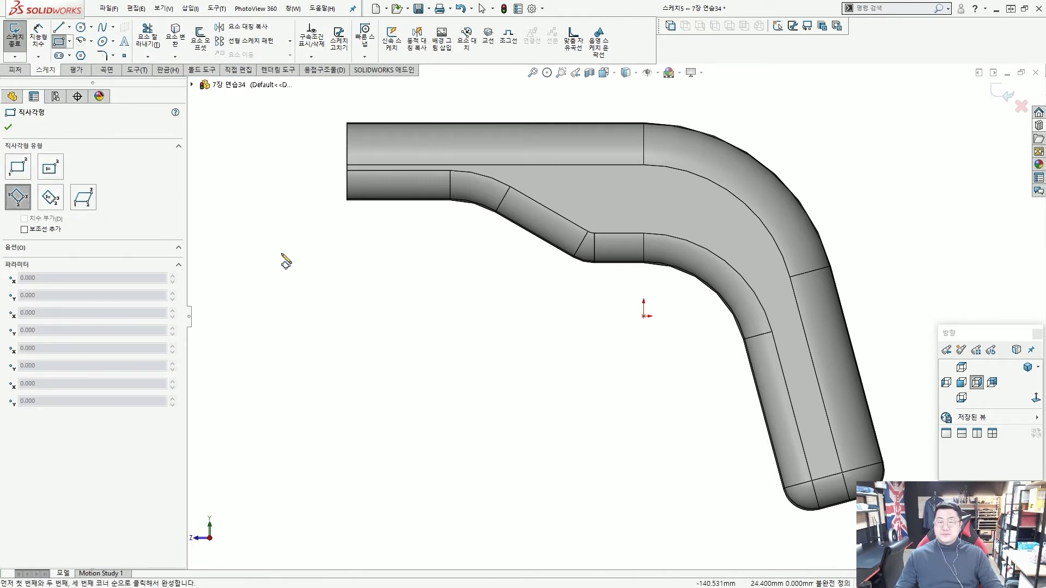
pyautogui.click(327, 317)
pyautogui.click(344, 344)
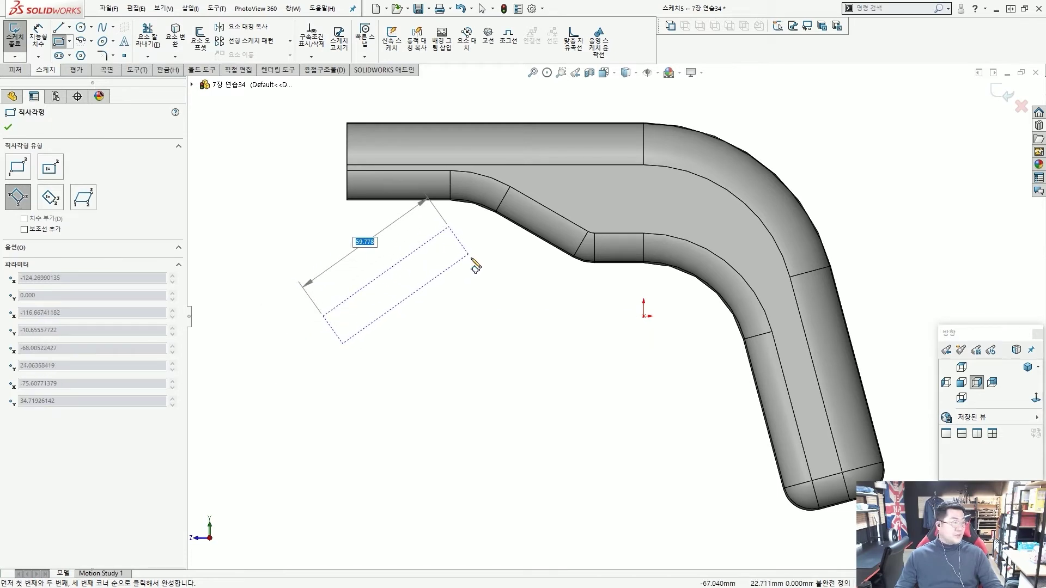
pyautogui.press('Escape')
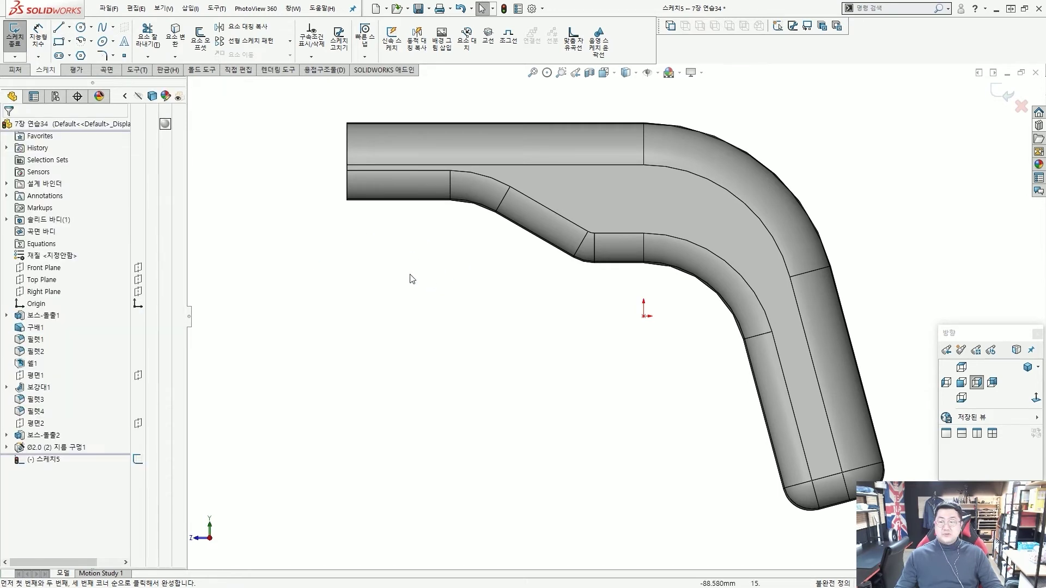
# - Draw an angled 3-point corner rectangle with sides 2 and 43 beside the channel
pyautogui.click(59, 42)
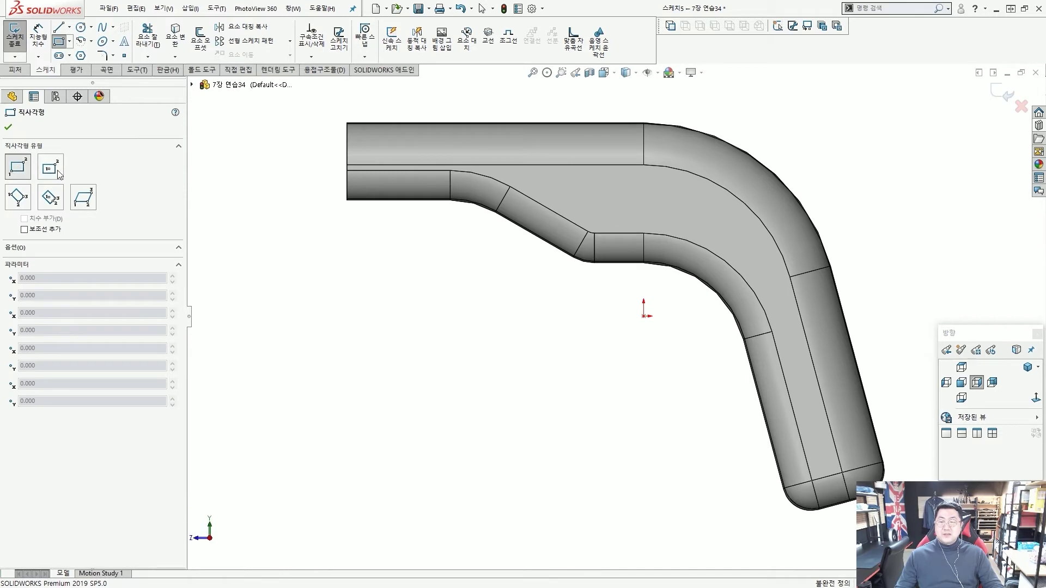
pyautogui.click(21, 202)
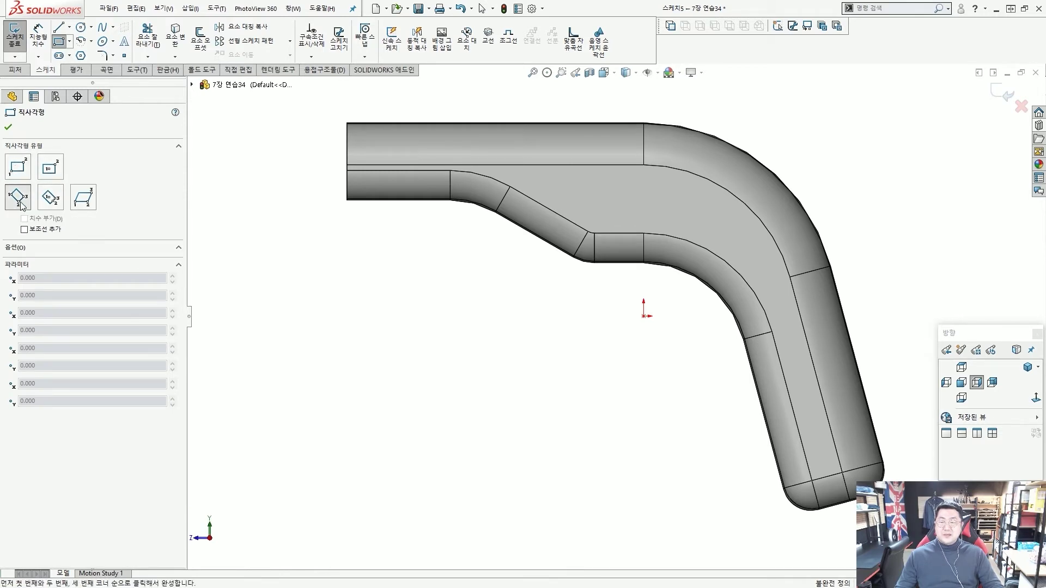
pyautogui.click(346, 341)
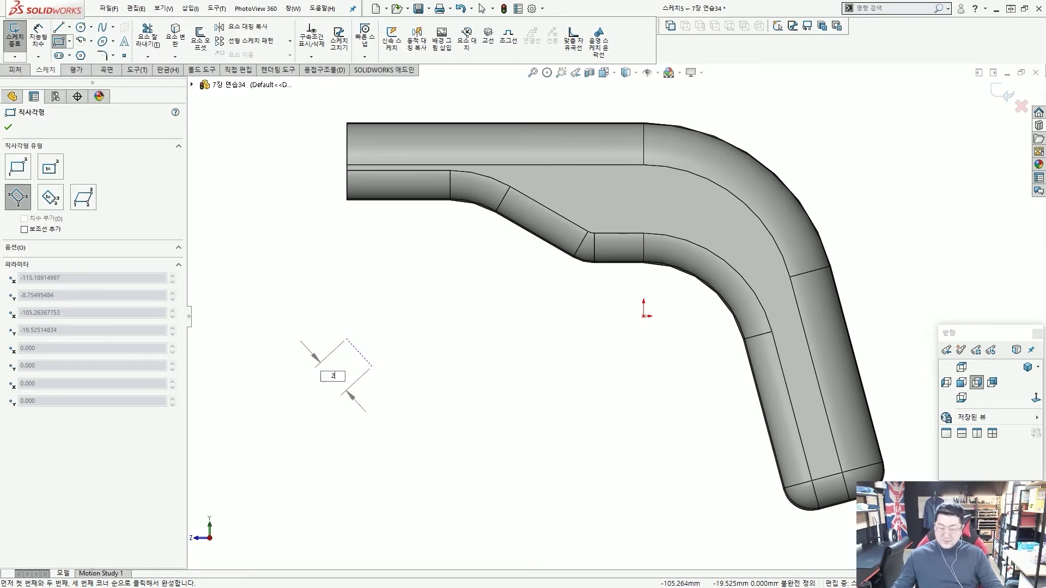
pyautogui.write('2')
pyautogui.press('Return')
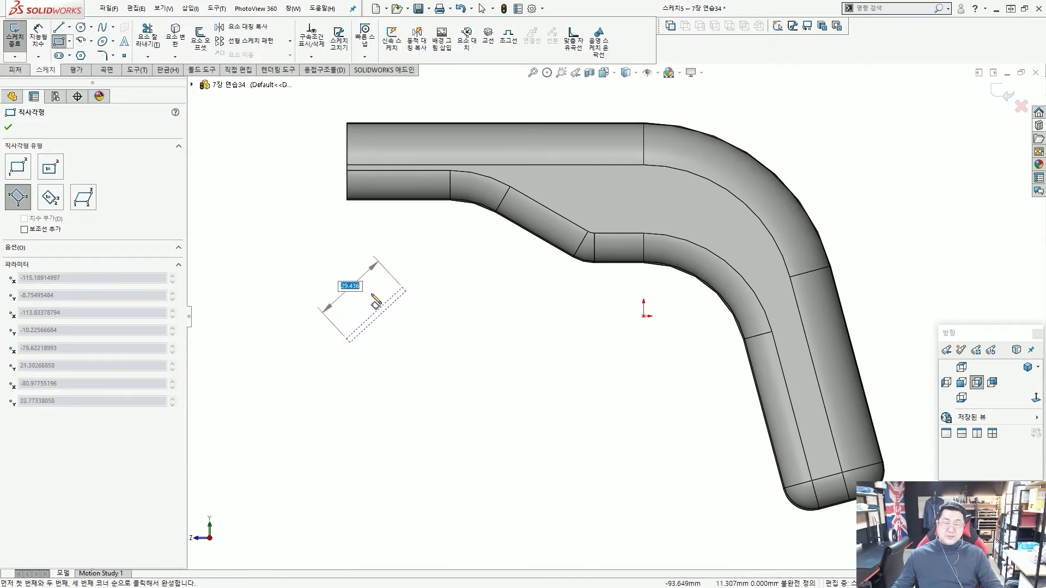
pyautogui.scroll(-3, 353, 305)
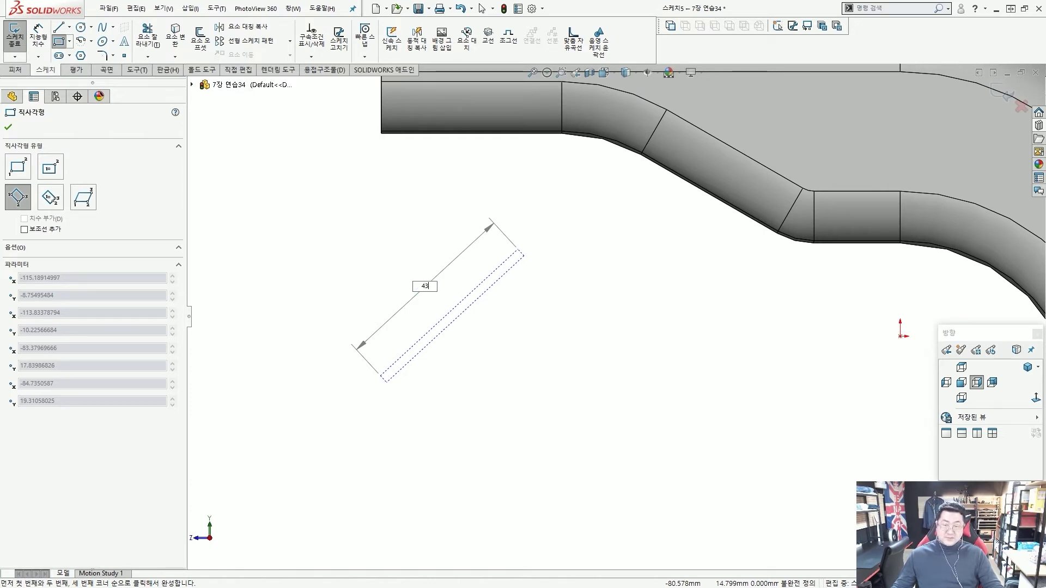
pyautogui.press('Return')
pyautogui.write('2')
pyautogui.press('Return')
pyautogui.press('Escape')
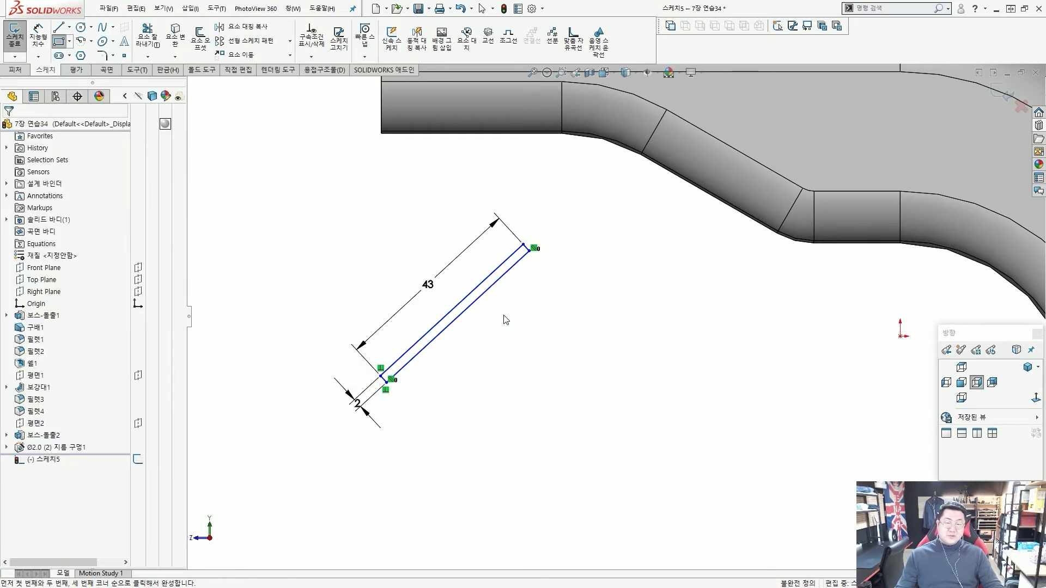
# - Adjust the view around the 43 by 2 slot sketch and the channel
pyautogui.press('Escape')
pyautogui.scroll(1, 496, 313)
pyautogui.scroll(-2, 467, 322)
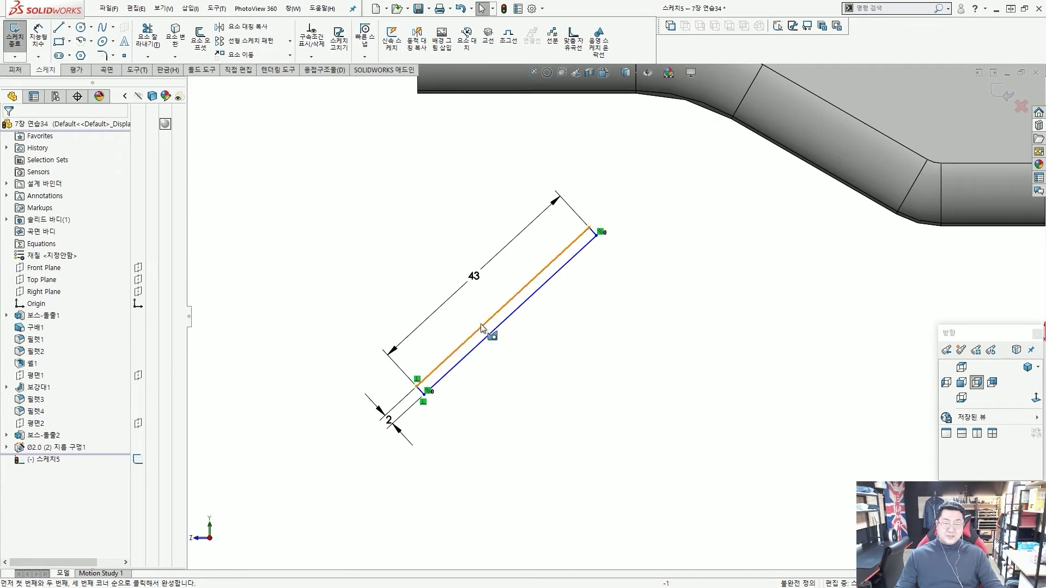
pyautogui.hotkey('ctrl', '2')
pyautogui.moveTo(488, 310)
pyautogui.mouseDown()
pyautogui.moveTo(474, 240)
pyautogui.moveTo(459, 319)
pyautogui.mouseUp()
pyautogui.moveTo(419, 438); pyautogui.dragTo(350, 421)
pyautogui.press('Escape')
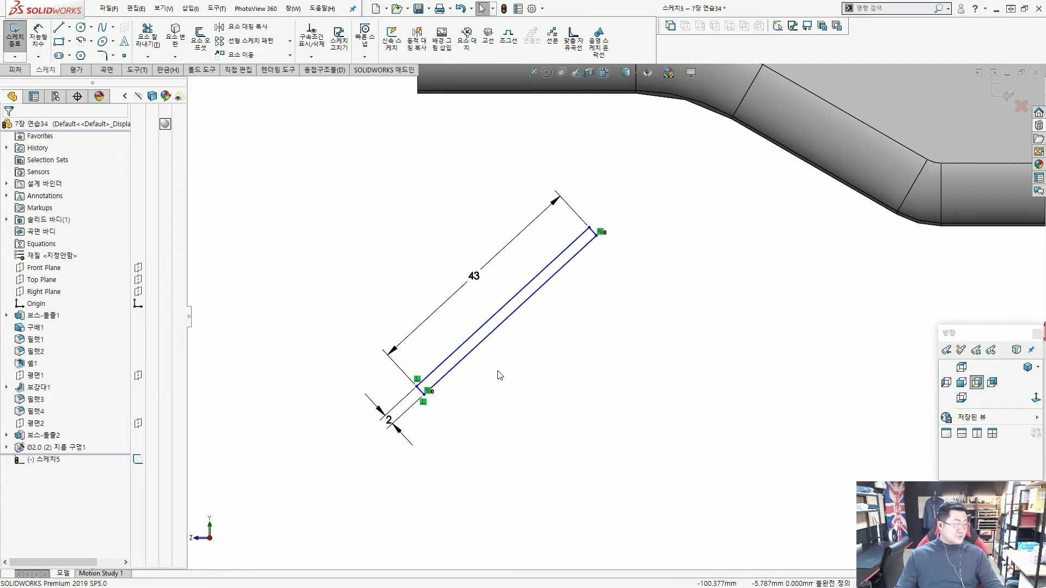
pyautogui.scroll(4, 507, 346)
pyautogui.scroll(-3, 598, 301)
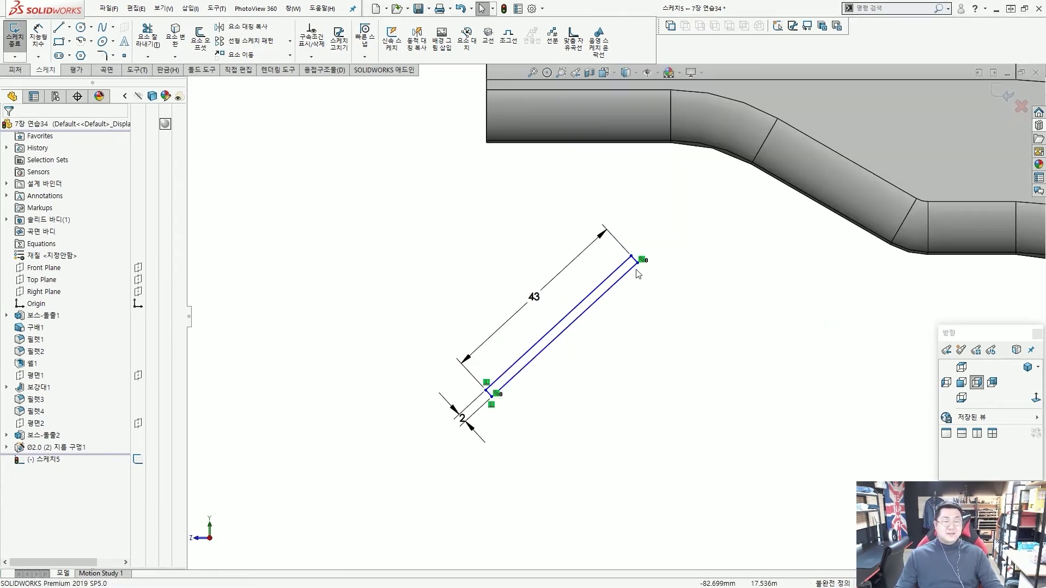
pyautogui.scroll(2, 648, 275)
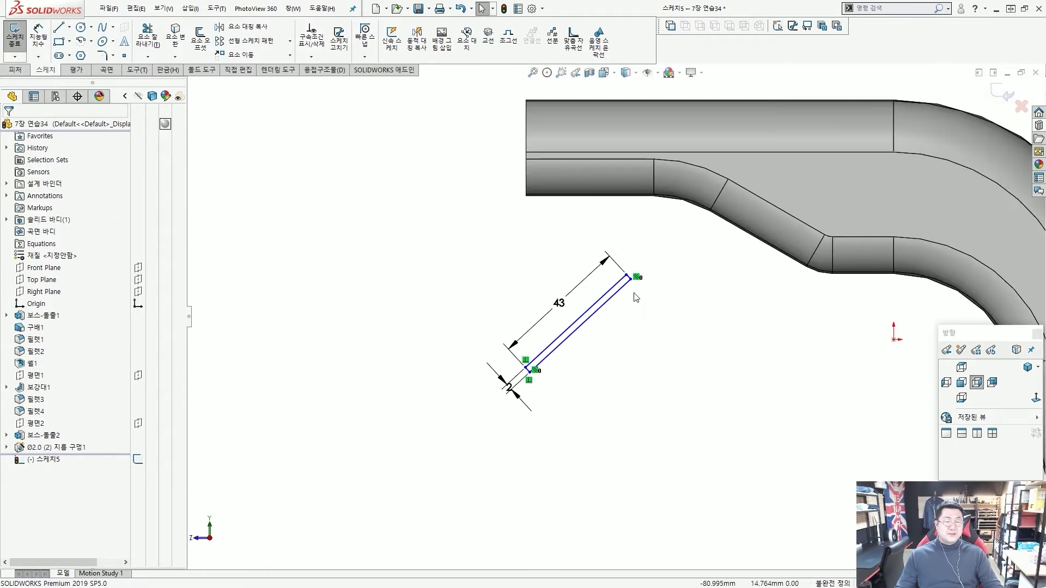
# - Drag the slot across the channel's sloped section, one end at its inner edge
pyautogui.moveTo(631, 280)
pyautogui.mouseDown()
pyautogui.moveTo(844, 198)
pyautogui.moveTo(859, 152)
pyautogui.moveTo(853, 123)
pyautogui.mouseUp()
pyautogui.scroll(-3, 822, 158)
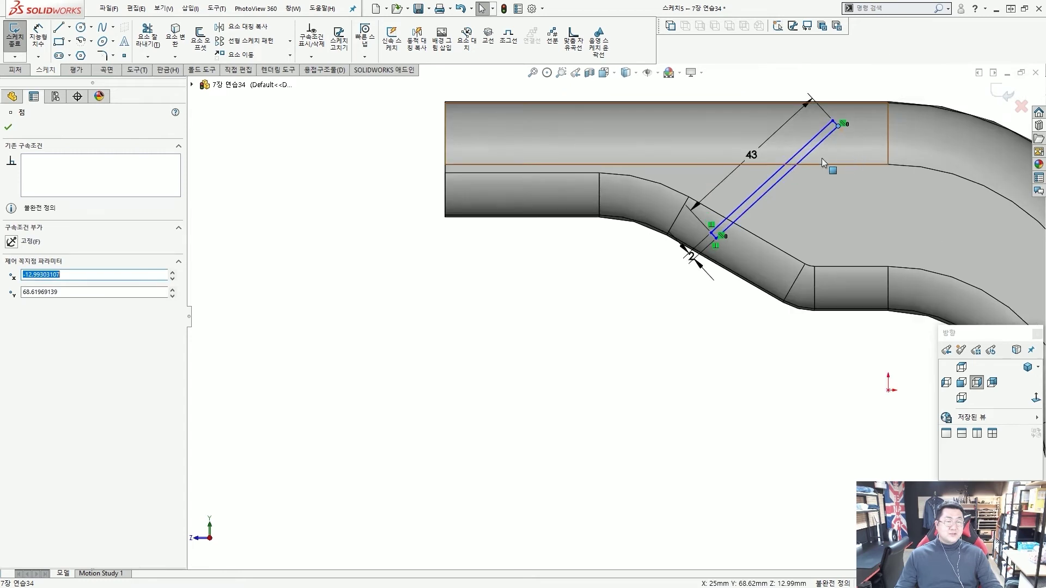
pyautogui.scroll(-2, 809, 171)
pyautogui.press('Escape')
pyautogui.hotkey('ctrl', '2')
pyautogui.moveTo(736, 240); pyautogui.dragTo(733, 186)
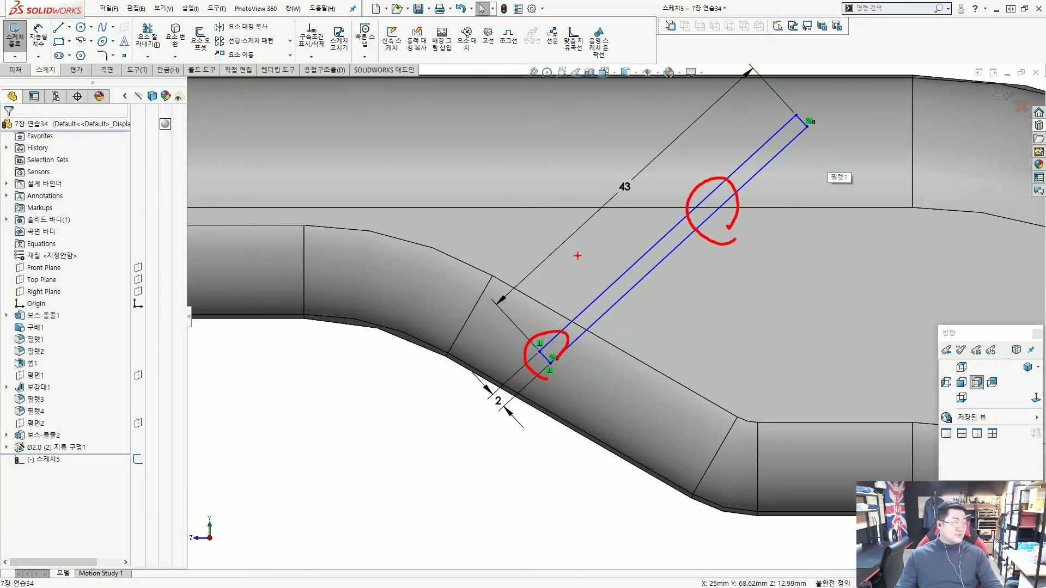
pyautogui.press('Escape')
pyautogui.scroll(2, 581, 250)
pyautogui.scroll(3, 619, 238)
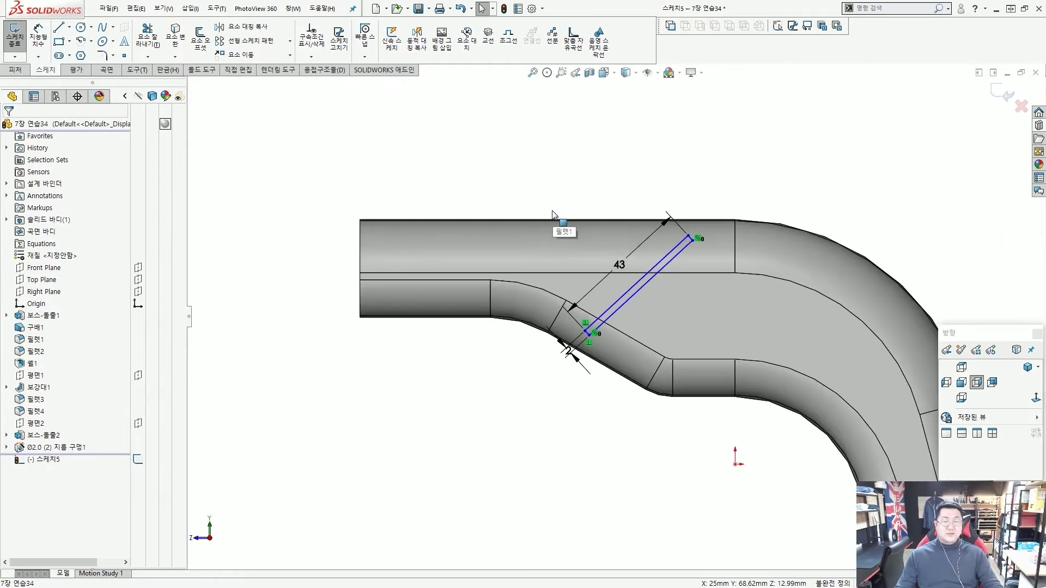
pyautogui.scroll(-1, 553, 214)
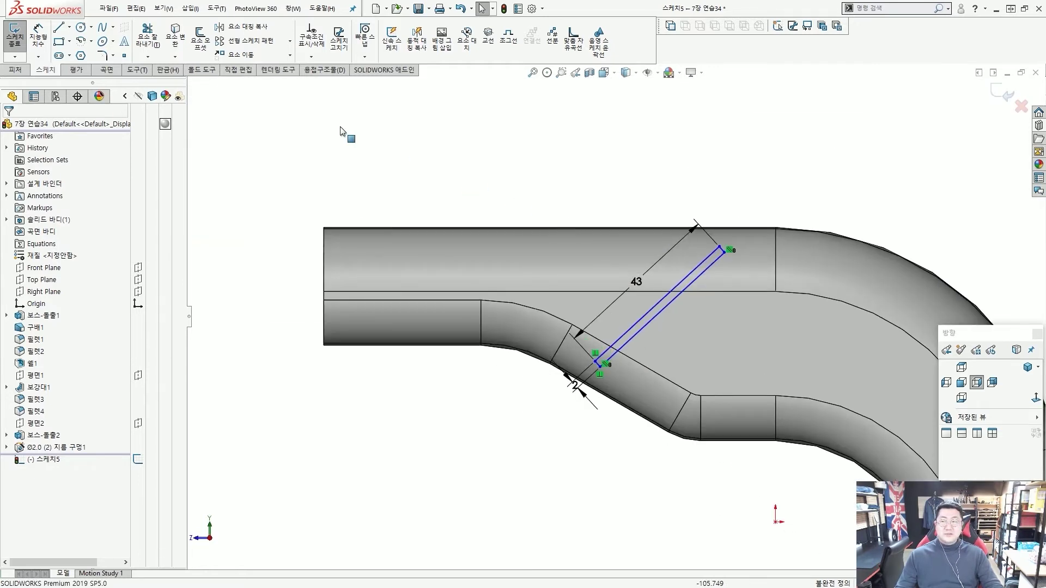
# - Dimension the slot's upper end 115 from the part's left edge
pyautogui.click(36, 37)
pyautogui.scroll(-1, 261, 244)
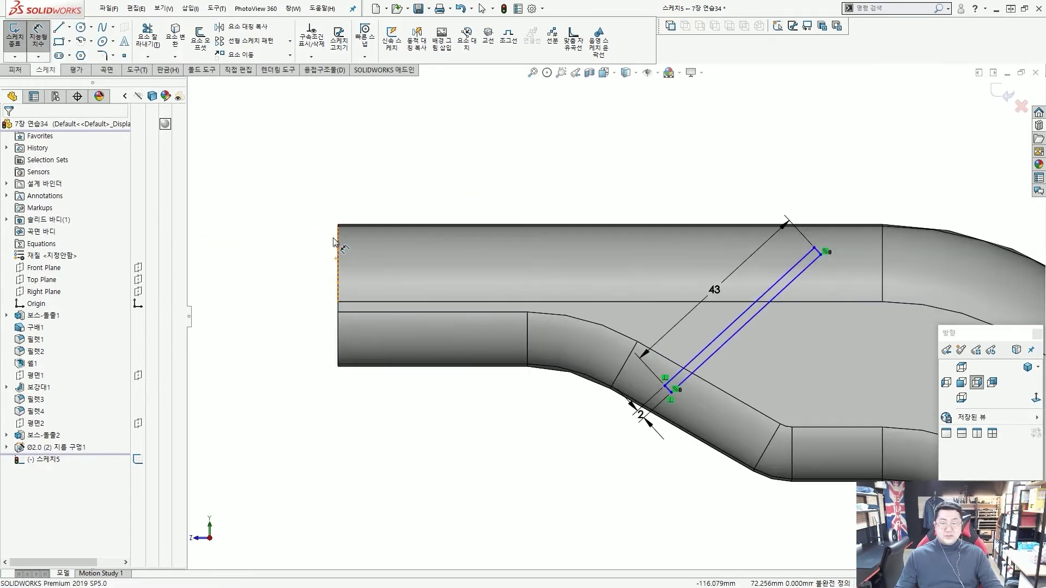
pyautogui.click(338, 240)
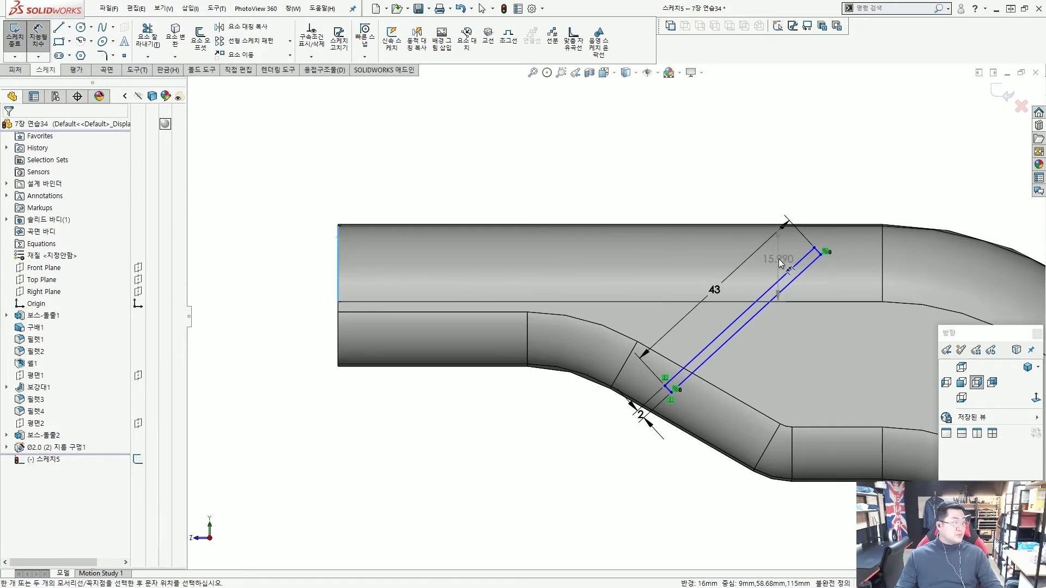
pyautogui.scroll(-3, 780, 259)
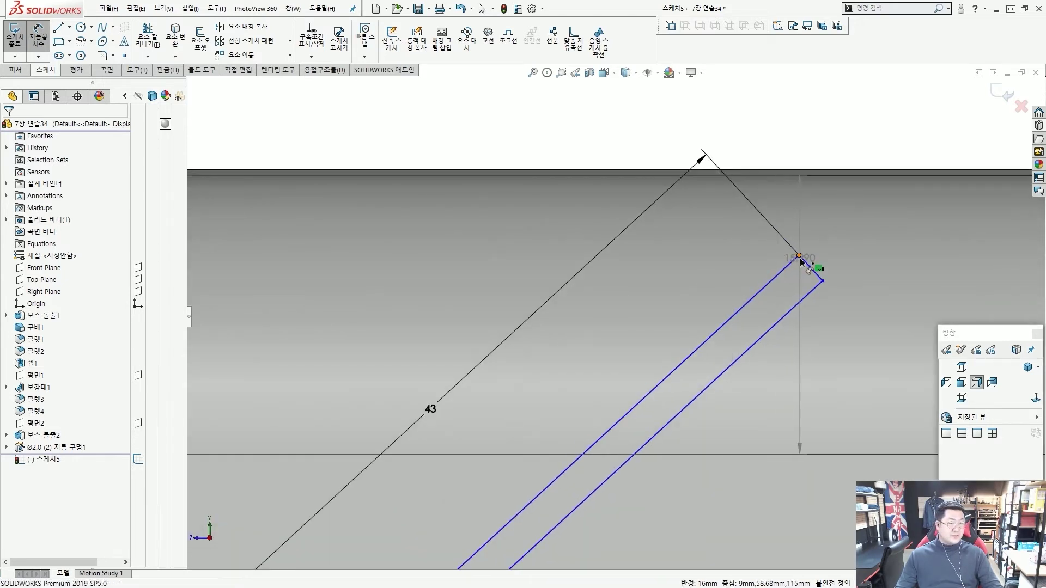
pyautogui.click(799, 255)
pyautogui.scroll(3, 616, 316)
pyautogui.click(460, 179)
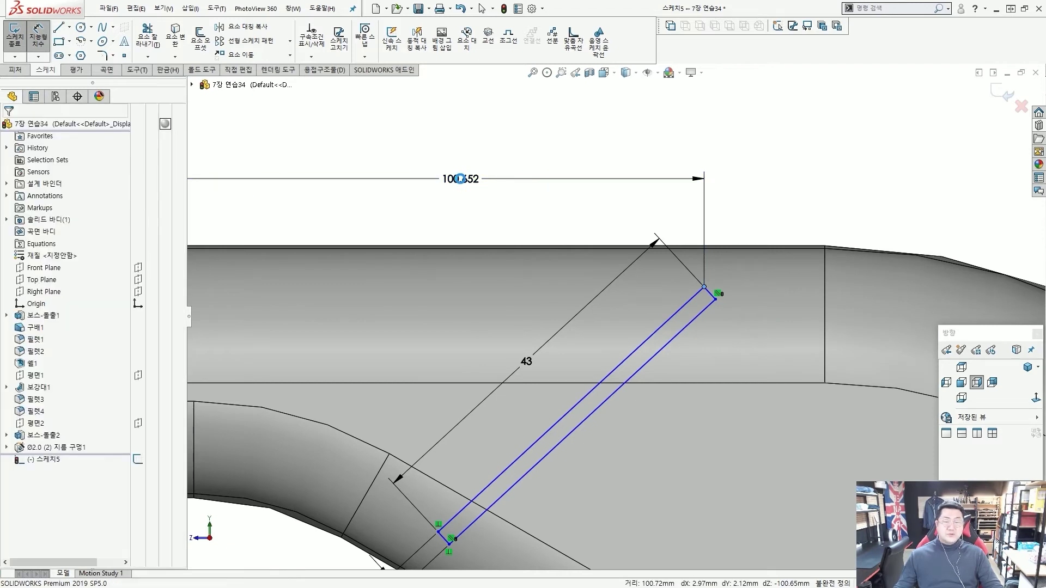
pyautogui.write('115')
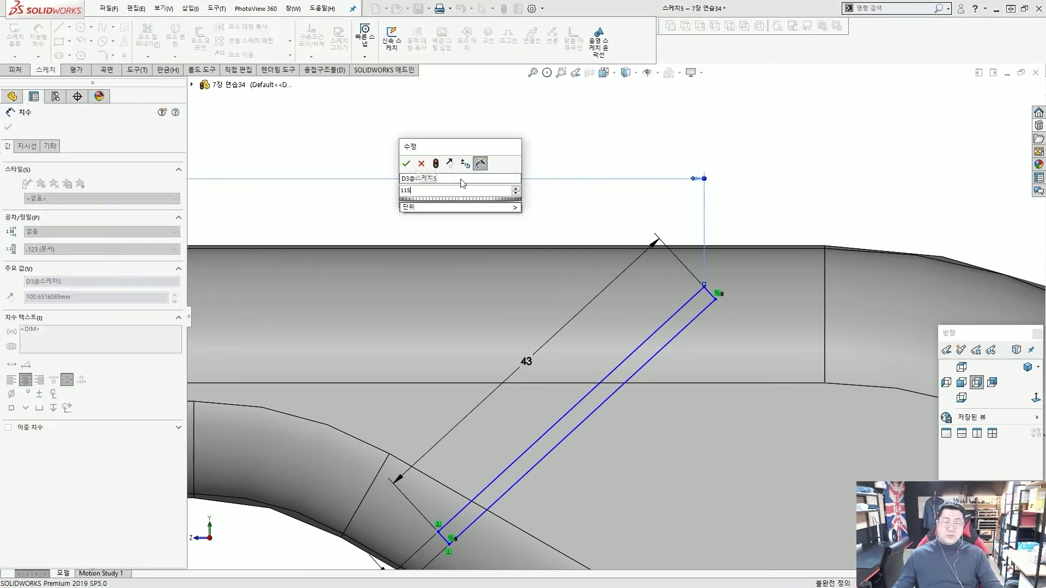
pyautogui.press('Return')
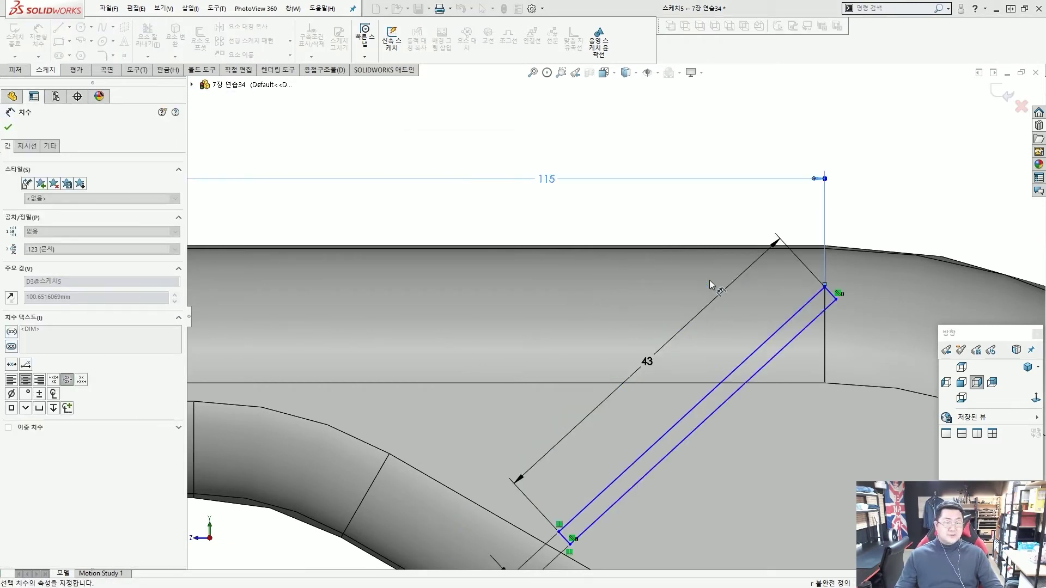
# - Dimension the slot corner 5 below the top edge, then pick two edges for its angle
pyautogui.scroll(-4, 882, 273)
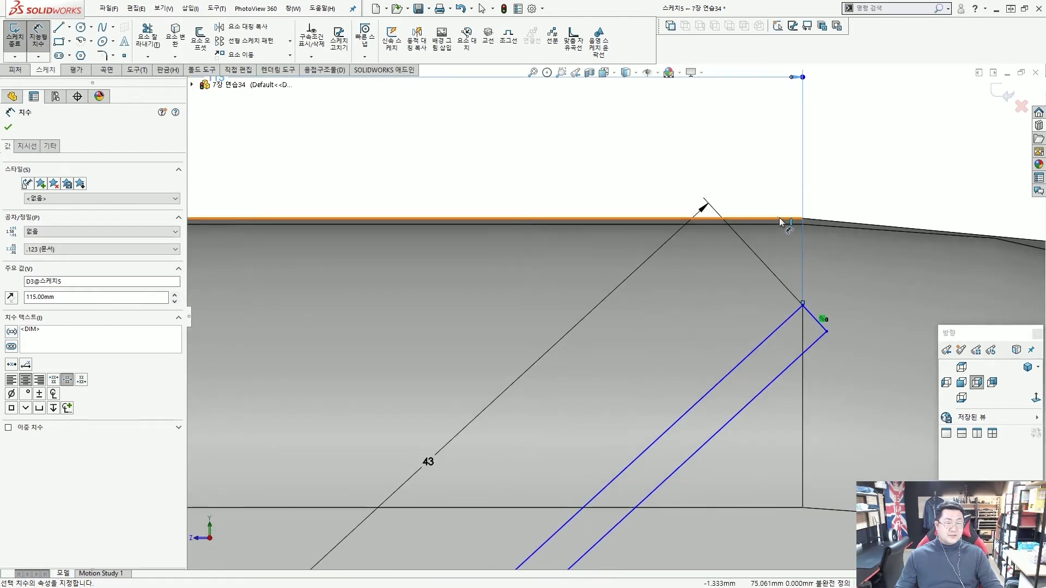
pyautogui.click(805, 307)
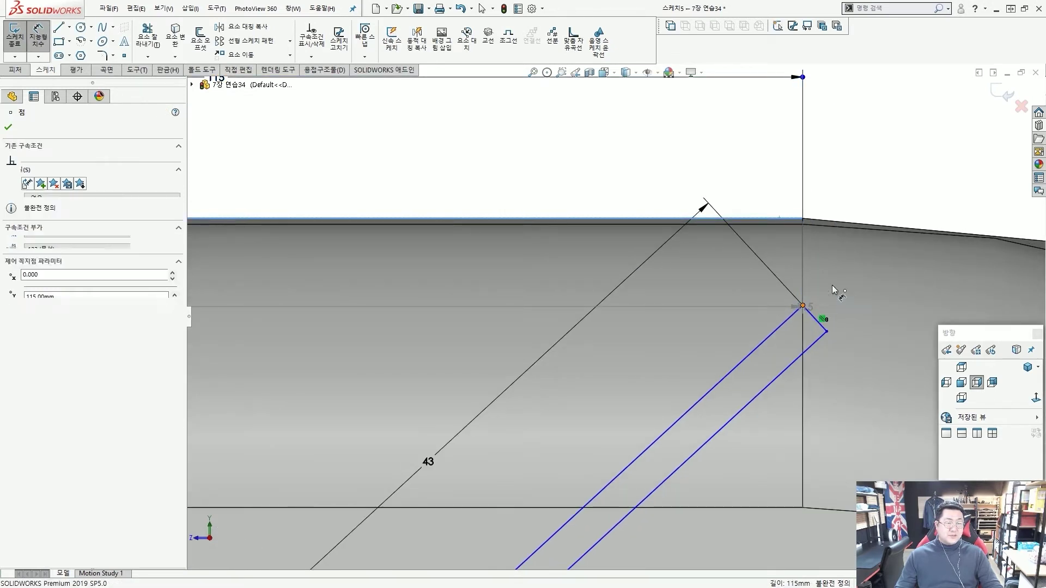
pyautogui.scroll(2, 832, 286)
pyautogui.click(891, 180)
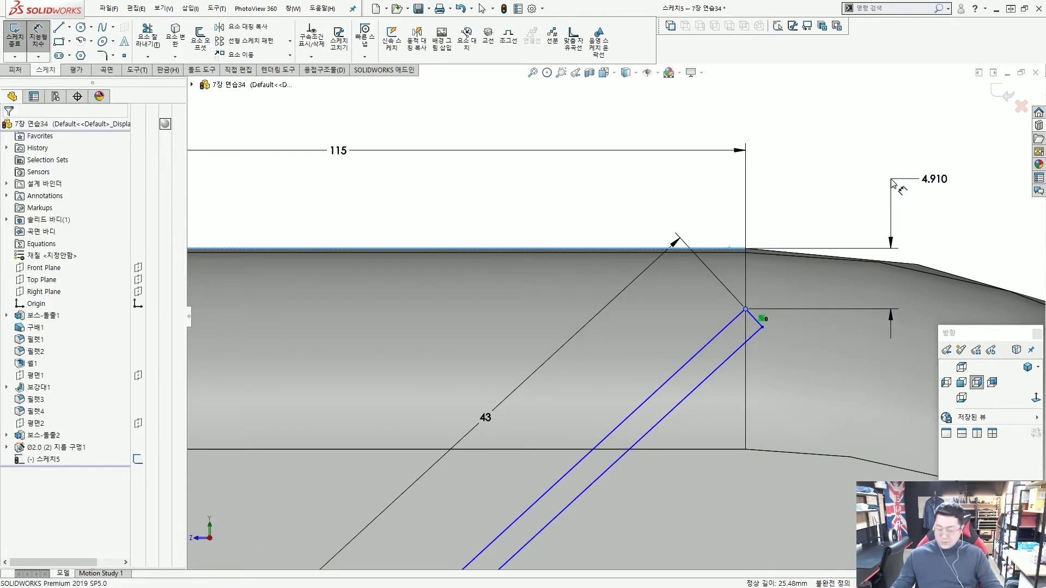
pyautogui.write('6')
pyautogui.press('Return')
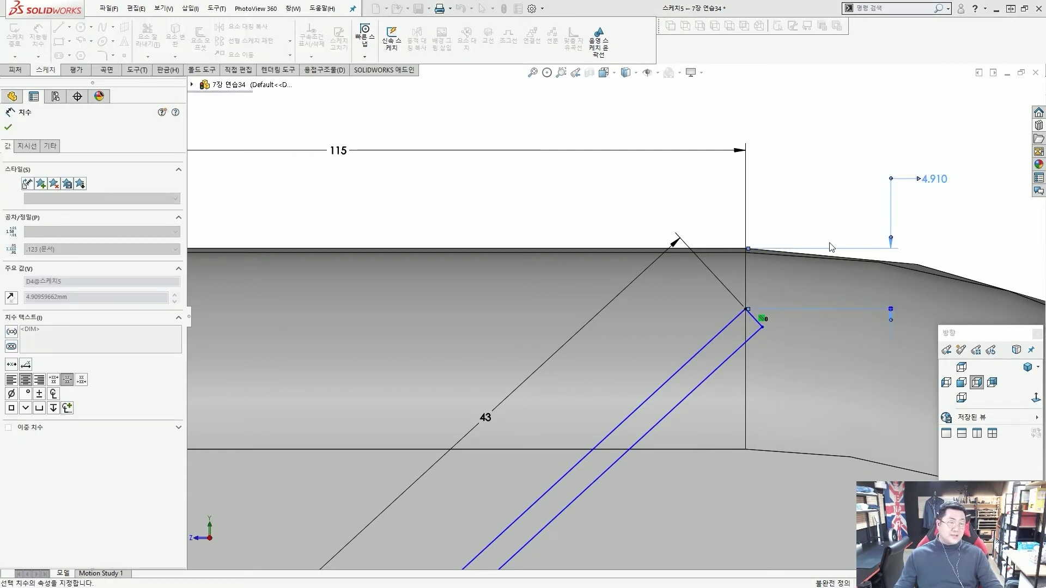
pyautogui.scroll(3, 812, 234)
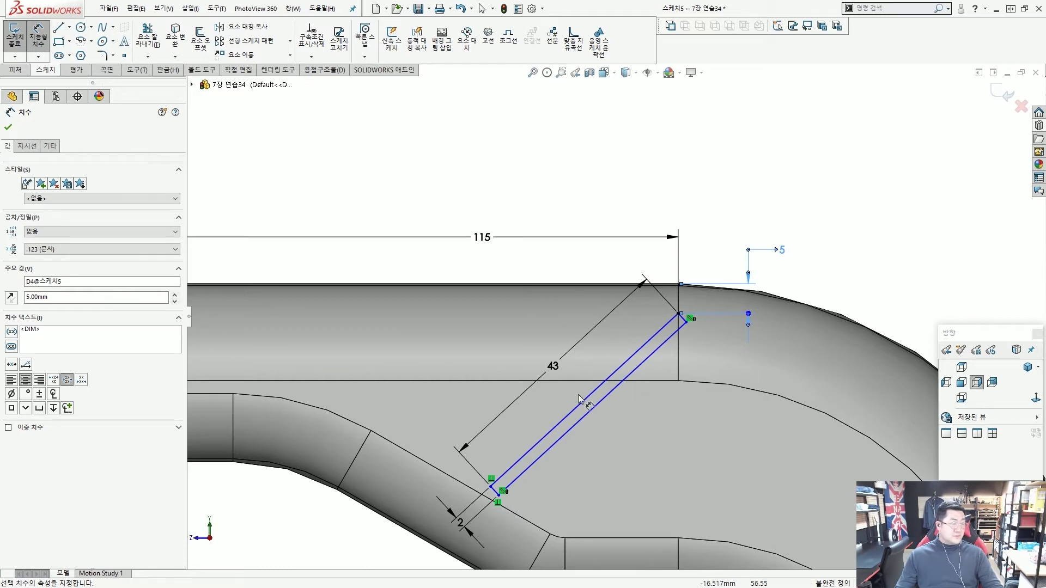
pyautogui.click(565, 413)
pyautogui.scroll(-5, 468, 290)
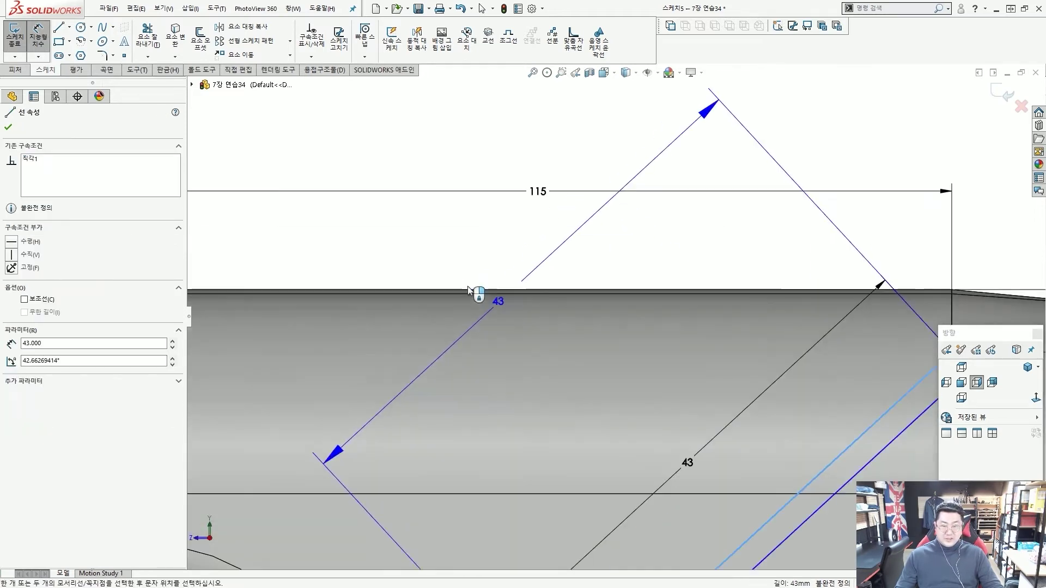
pyautogui.click(469, 289)
# - Place the slot's angle dimension at 35°, fully defining 스케치5
pyautogui.scroll(4, 464, 299)
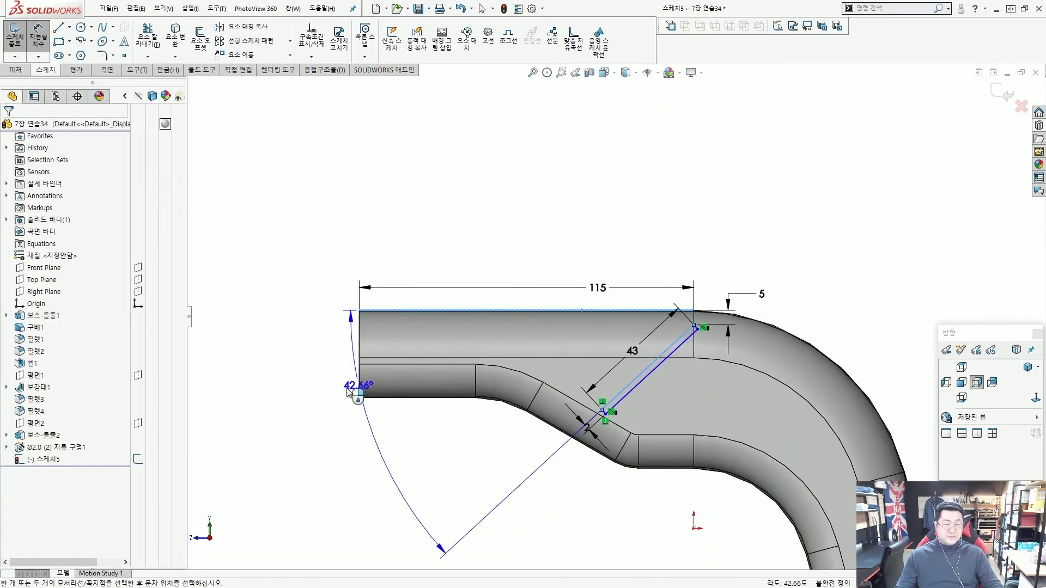
pyautogui.click(307, 408)
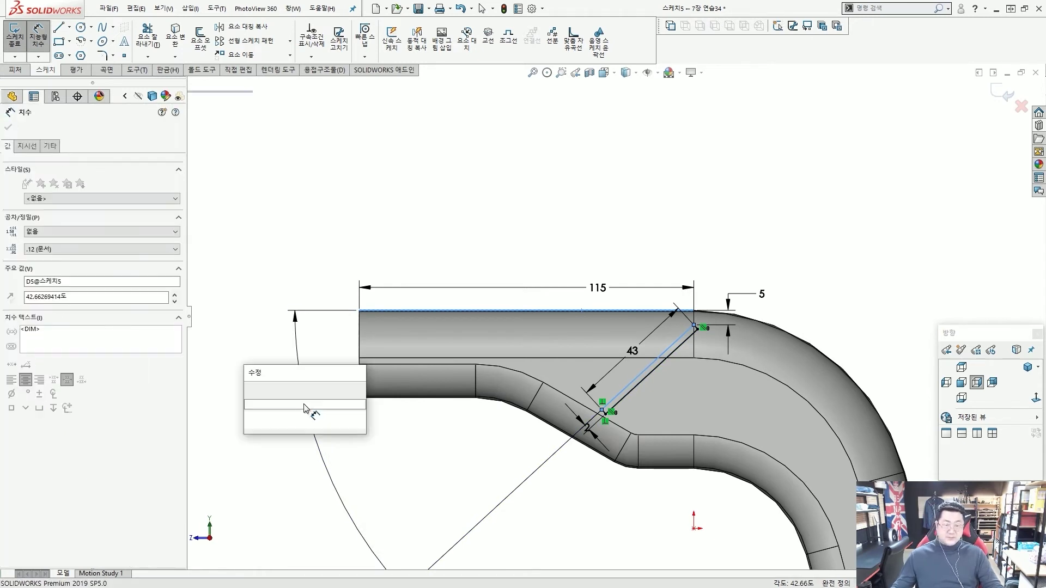
pyautogui.write('35')
pyautogui.press('Return')
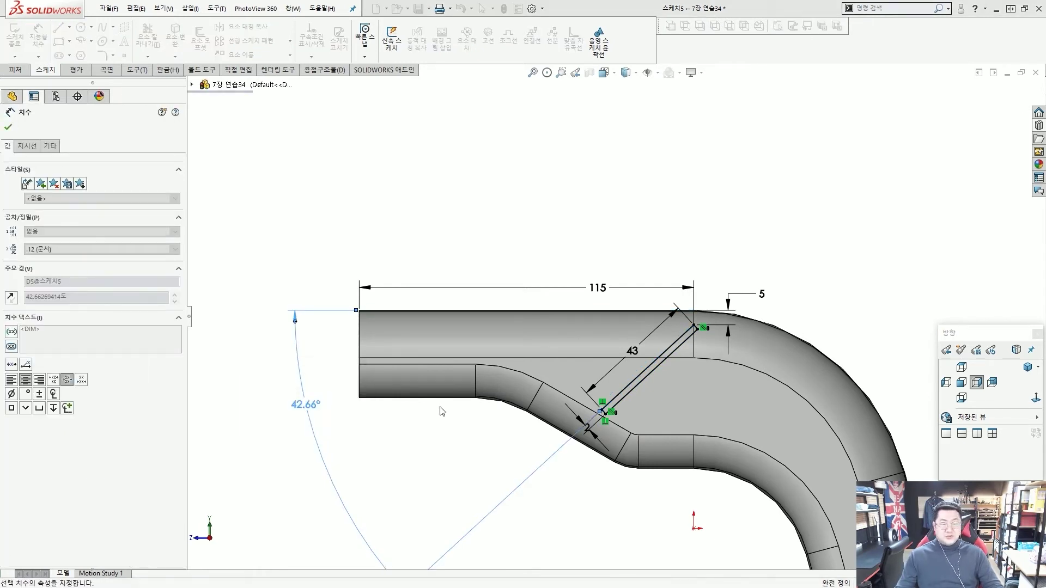
pyautogui.press('Escape')
pyautogui.scroll(3, 485, 396)
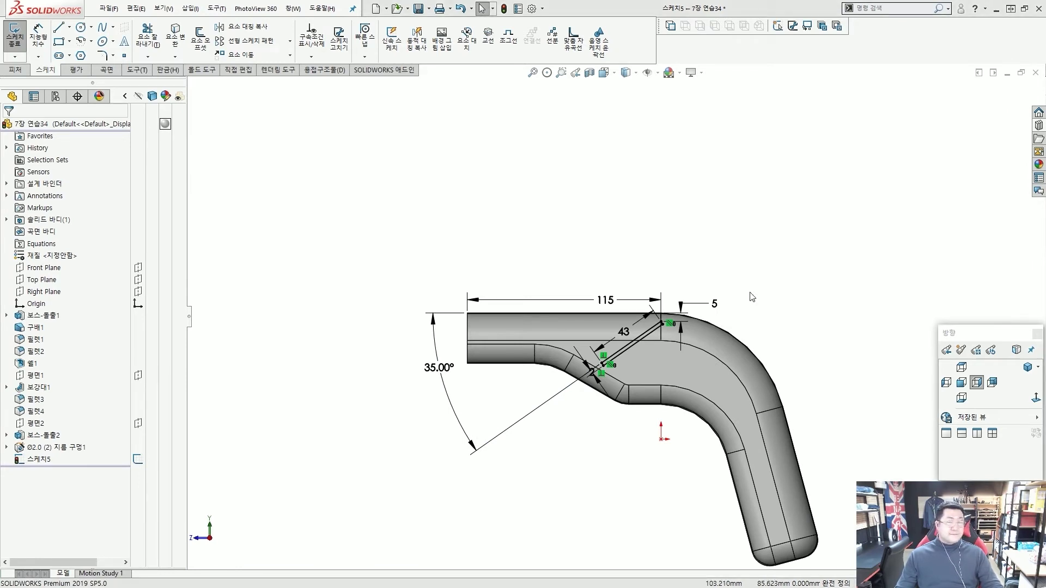
pyautogui.click(13, 70)
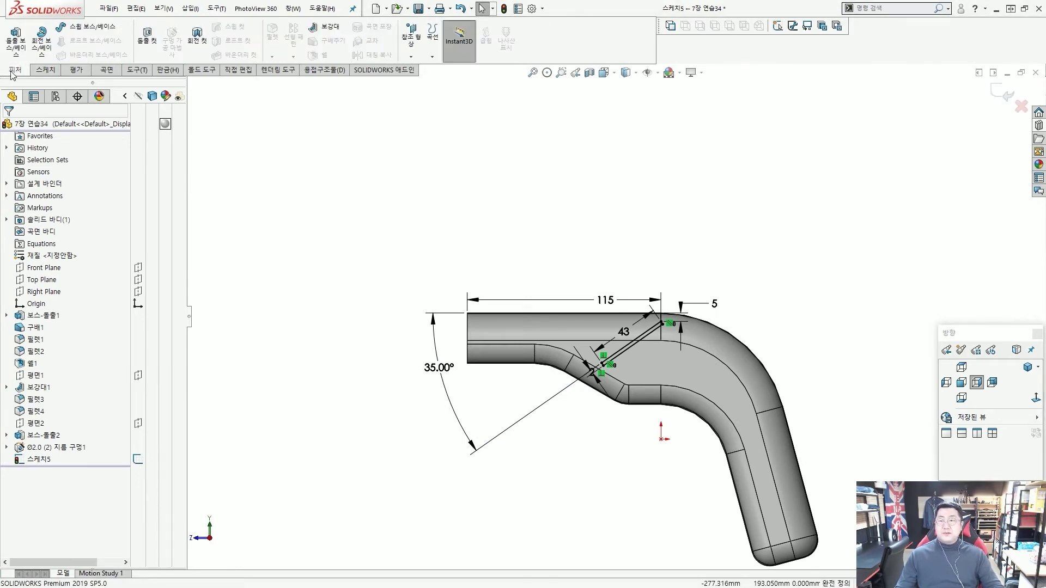
# - Cut the 43 by 2 slot Through All, creating 컷-돌출1
pyautogui.moveTo(129, 12); pyautogui.dragTo(156, 61)
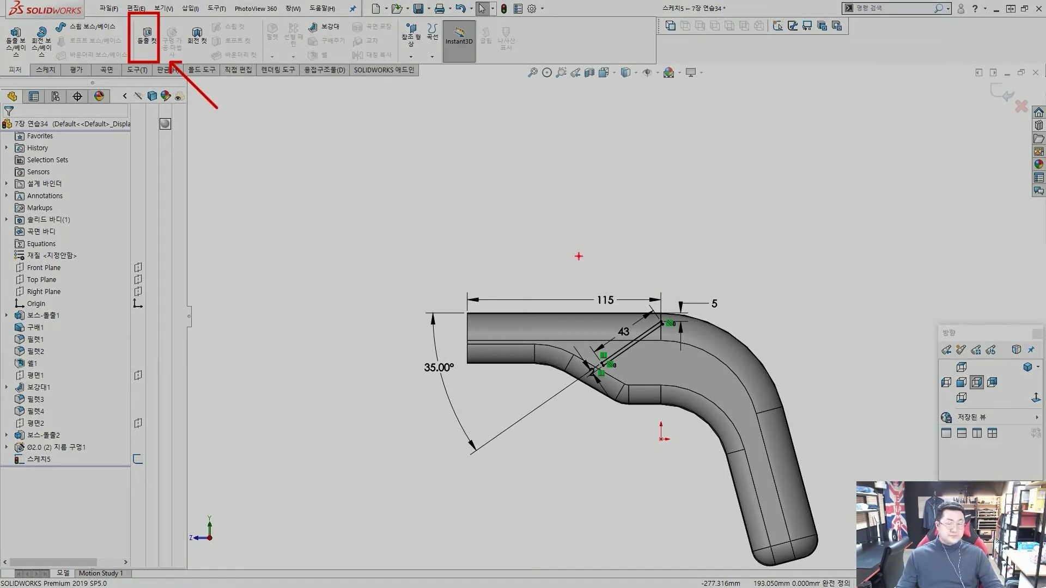
pyautogui.click(486, 201)
pyautogui.press('Escape')
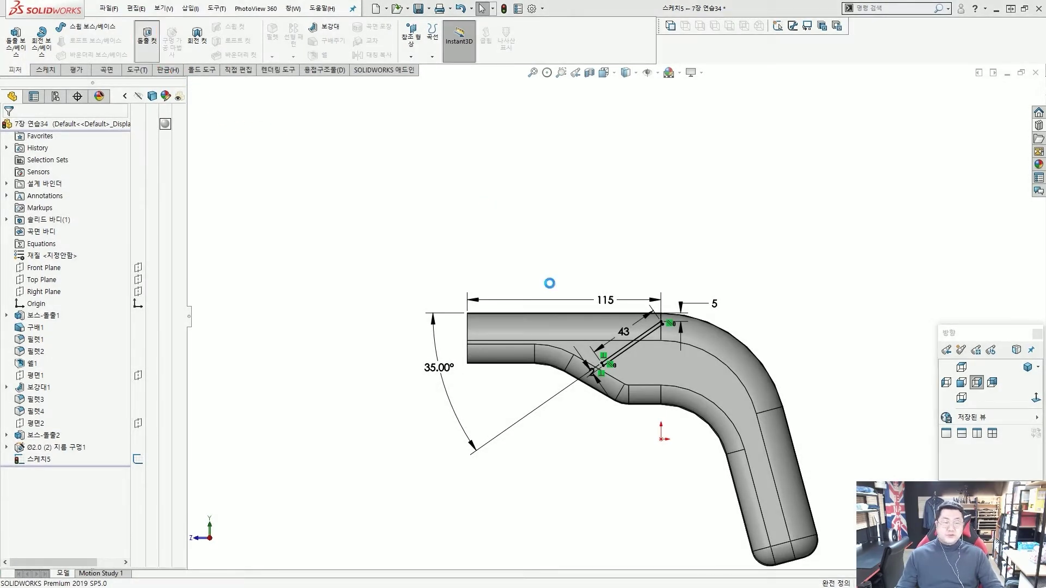
pyautogui.click(146, 37)
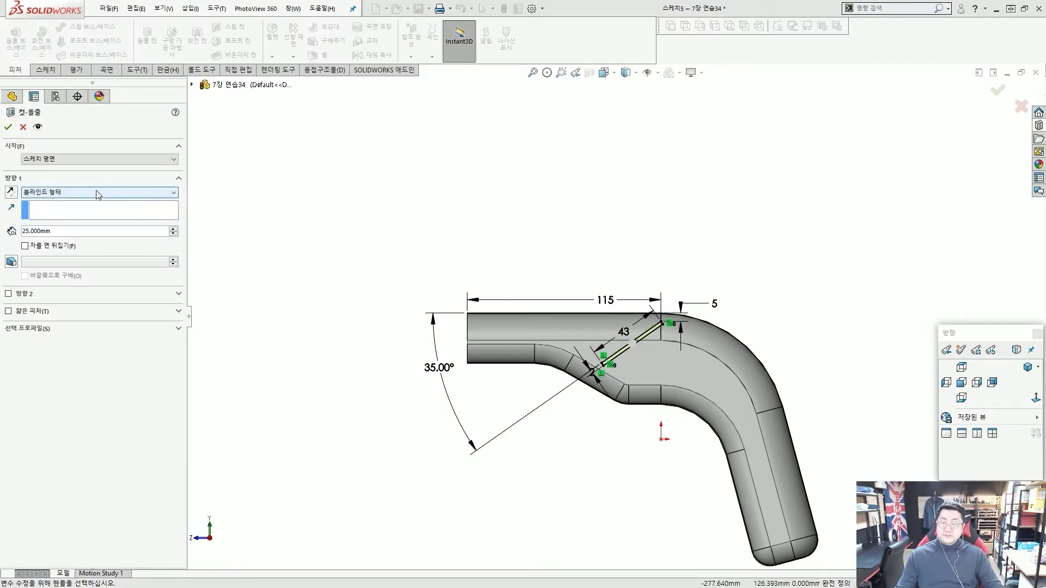
pyautogui.click(97, 192)
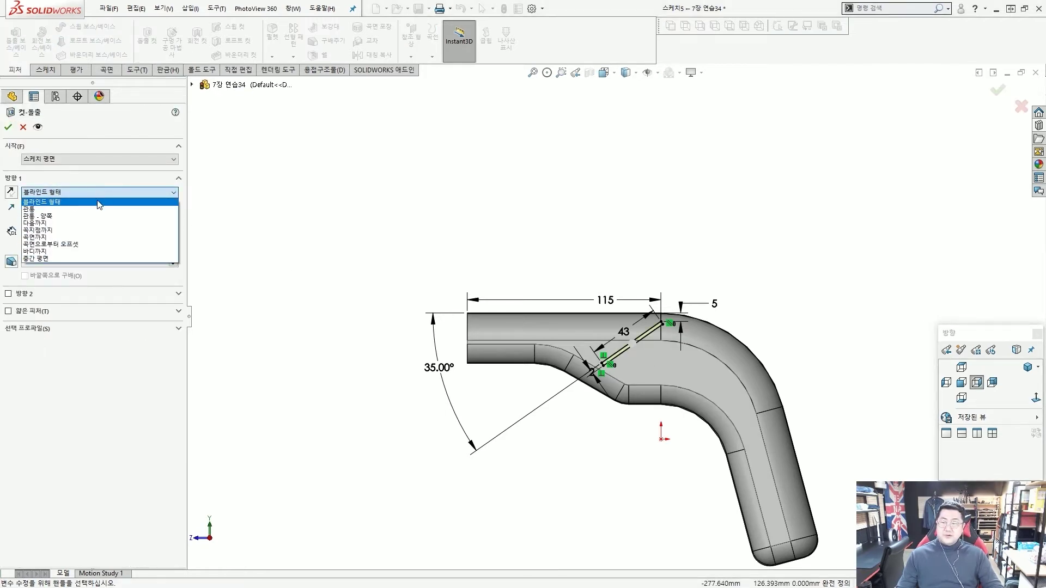
pyautogui.click(95, 210)
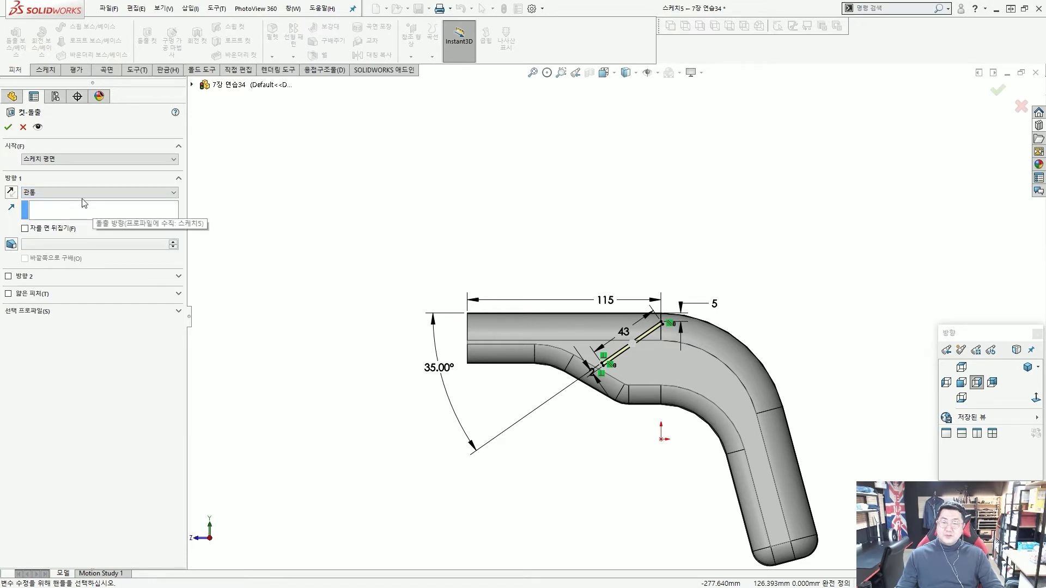
pyautogui.press('Return')
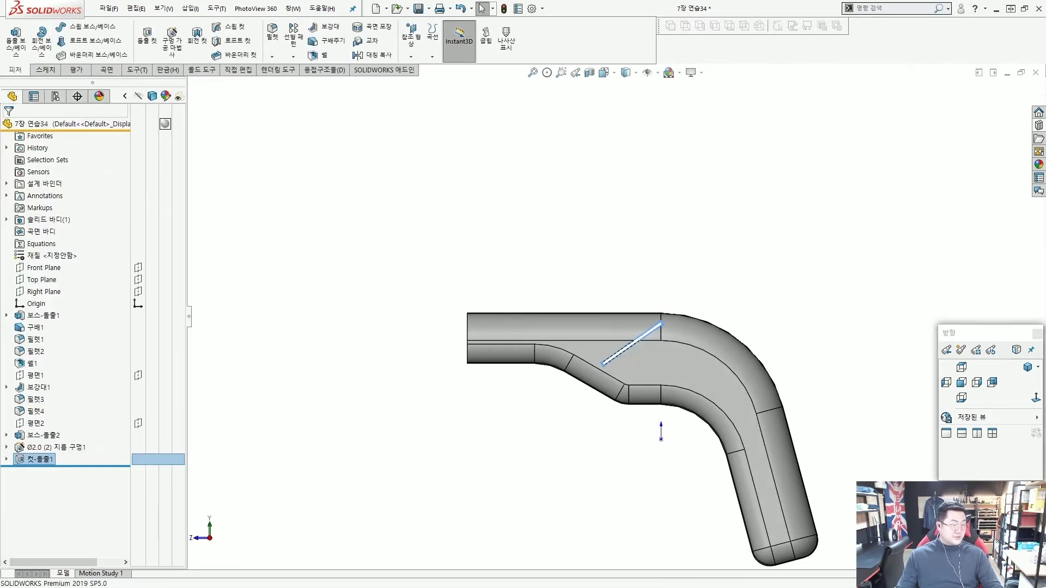
pyautogui.scroll(-2, 503, 334)
pyautogui.click(460, 211)
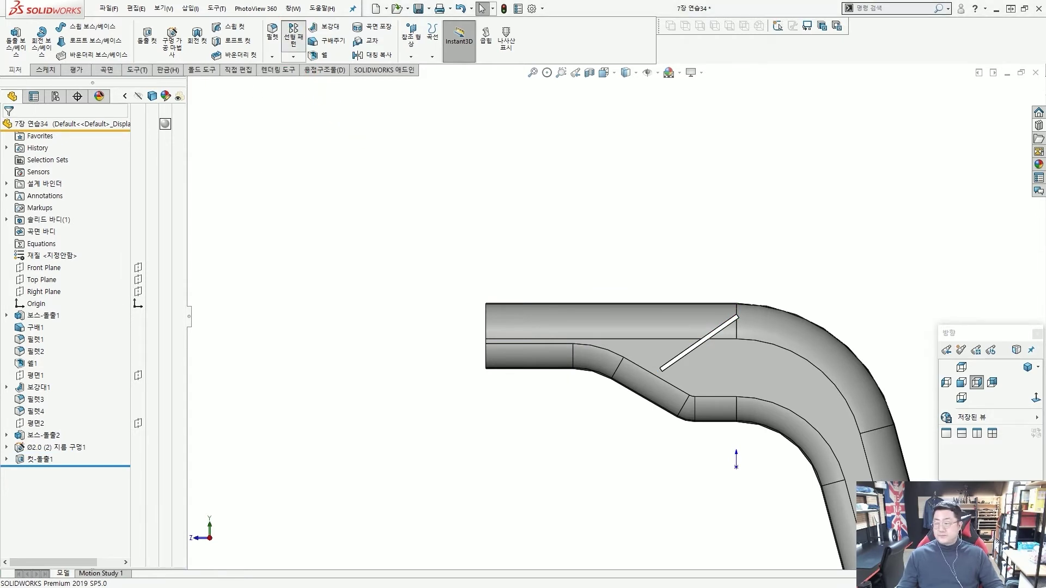
# - Start a Linear Pattern for repeating the slot cut
pyautogui.click(293, 35)
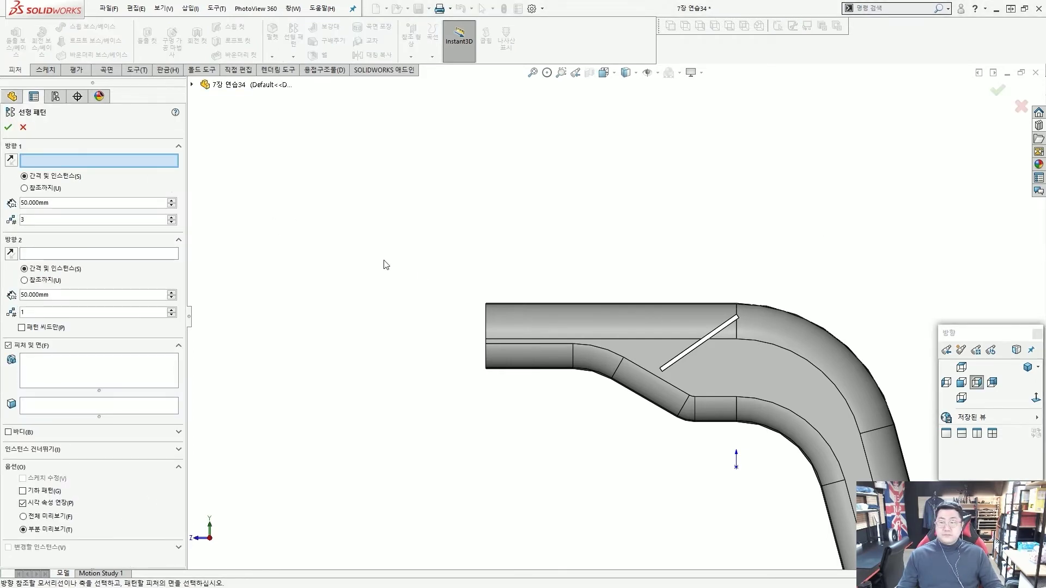
pyautogui.scroll(-3, 520, 348)
pyautogui.scroll(-2, 514, 297)
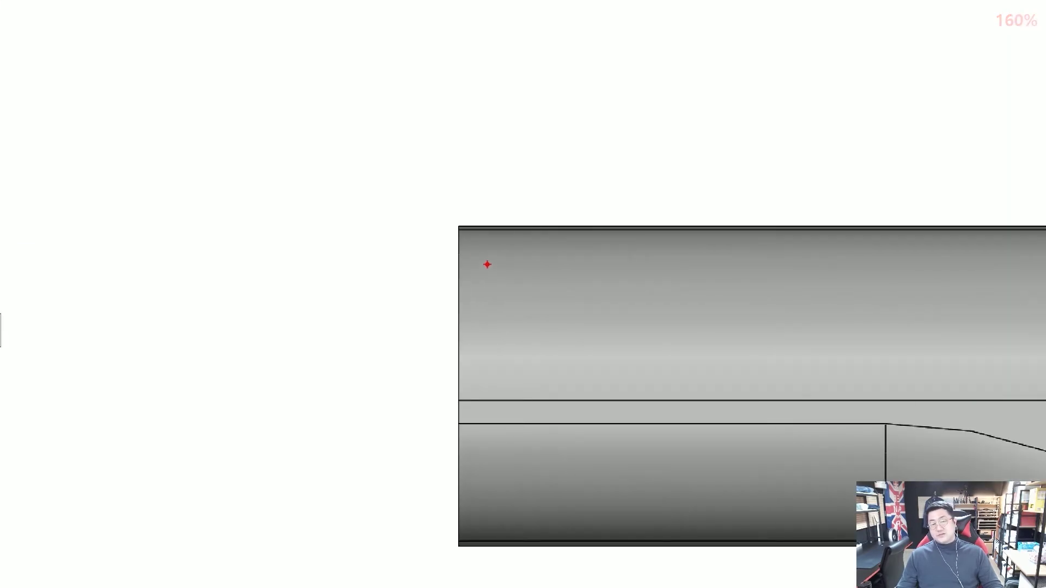
pyautogui.moveTo(461, 240); pyautogui.dragTo(468, 363)
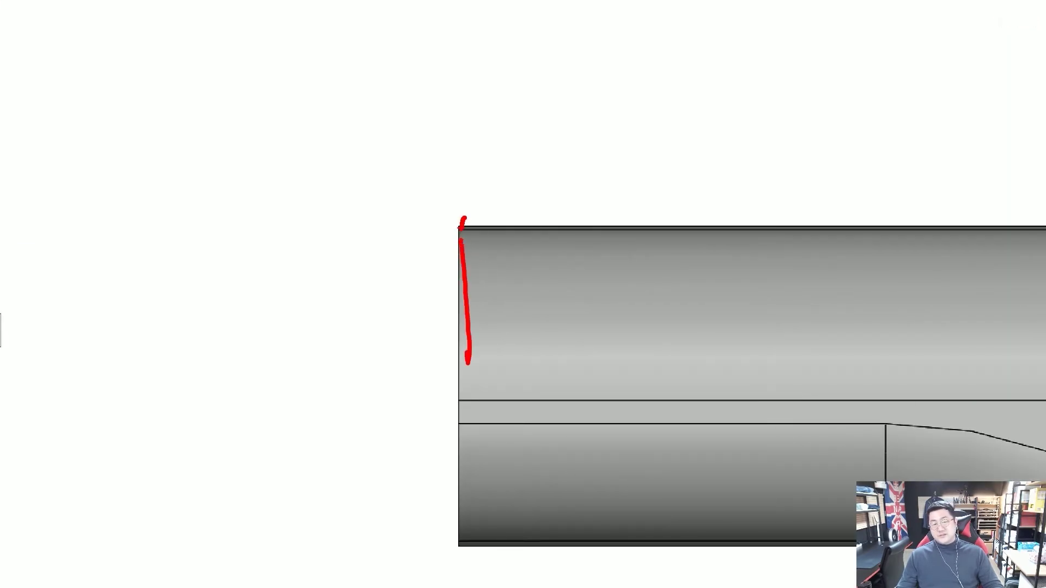
pyautogui.moveTo(464, 147); pyautogui.dragTo(465, 191)
pyautogui.press('Escape')
# - Set Direction 1 to the short vertical edge at the tube's open end
pyautogui.scroll(2, 472, 262)
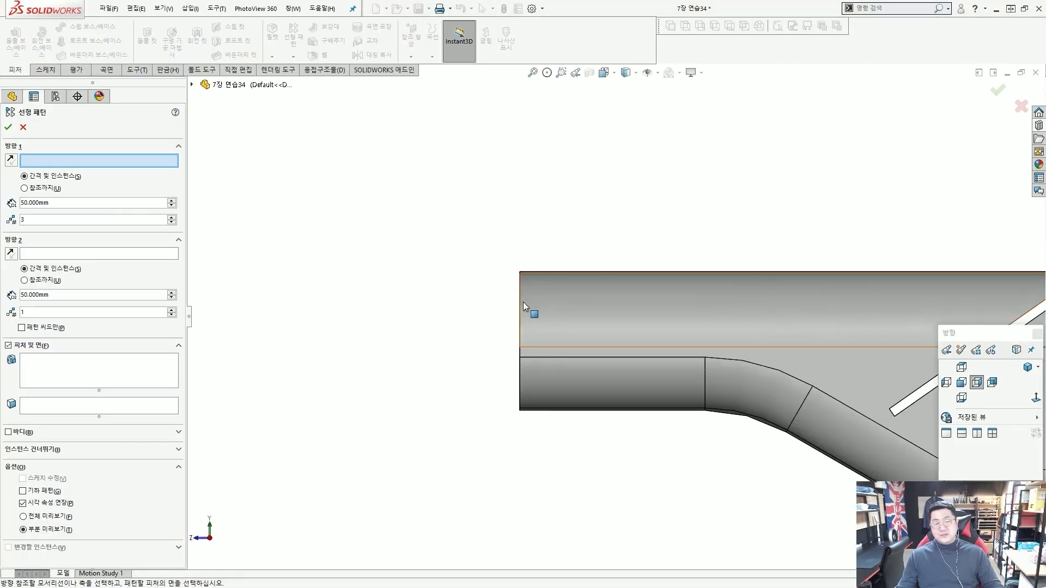
pyautogui.moveTo(524, 301); pyautogui.dragTo(545, 309, button='middle')
pyautogui.scroll(-4, 513, 286)
pyautogui.hotkey('ctrl', '2')
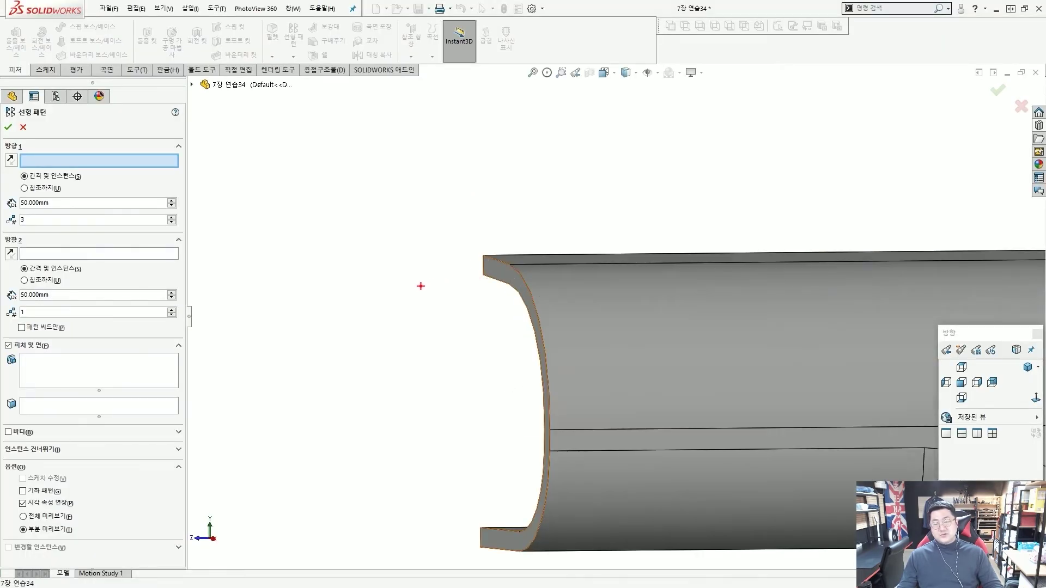
pyautogui.keyDown('ctrl'); pyautogui.keyDown('shift'); pyautogui.moveTo(420, 287); pyautogui.dragTo(479, 266); pyautogui.keyUp('shift'); pyautogui.keyUp('ctrl')
pyautogui.keyDown('ctrl'); pyautogui.keyDown('shift'); pyautogui.moveTo(610, 290); pyautogui.dragTo(543, 311); pyautogui.keyUp('shift'); pyautogui.keyUp('ctrl')
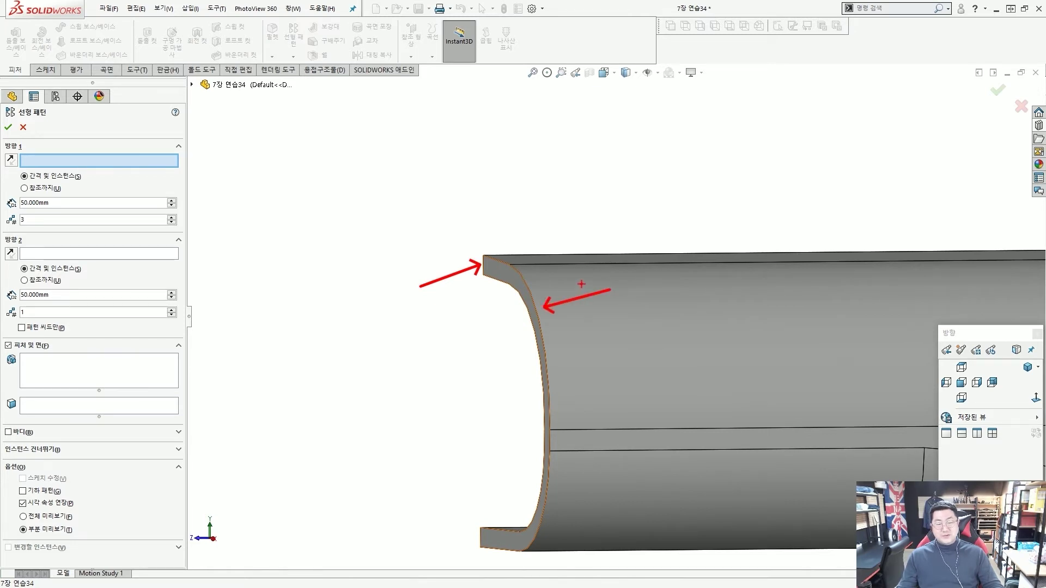
pyautogui.press('Escape')
pyautogui.scroll(3, 615, 297)
pyautogui.moveTo(798, 319); pyautogui.dragTo(835, 339, button='middle')
pyautogui.scroll(-2, 839, 339)
pyautogui.hotkey('ctrl', '2')
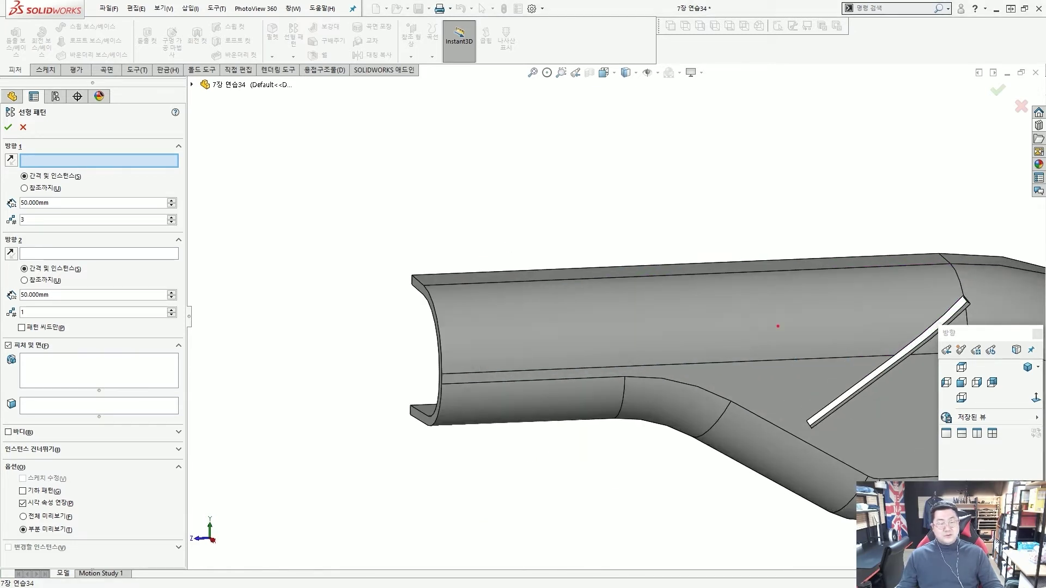
pyautogui.keyDown('ctrl'); pyautogui.keyDown('shift'); pyautogui.moveTo(408, 335); pyautogui.dragTo(444, 327); pyautogui.keyUp('shift'); pyautogui.keyUp('ctrl')
pyautogui.keyDown('ctrl'); pyautogui.keyDown('shift'); pyautogui.moveTo(1011, 288); pyautogui.dragTo(928, 289); pyautogui.keyUp('shift'); pyautogui.keyUp('ctrl')
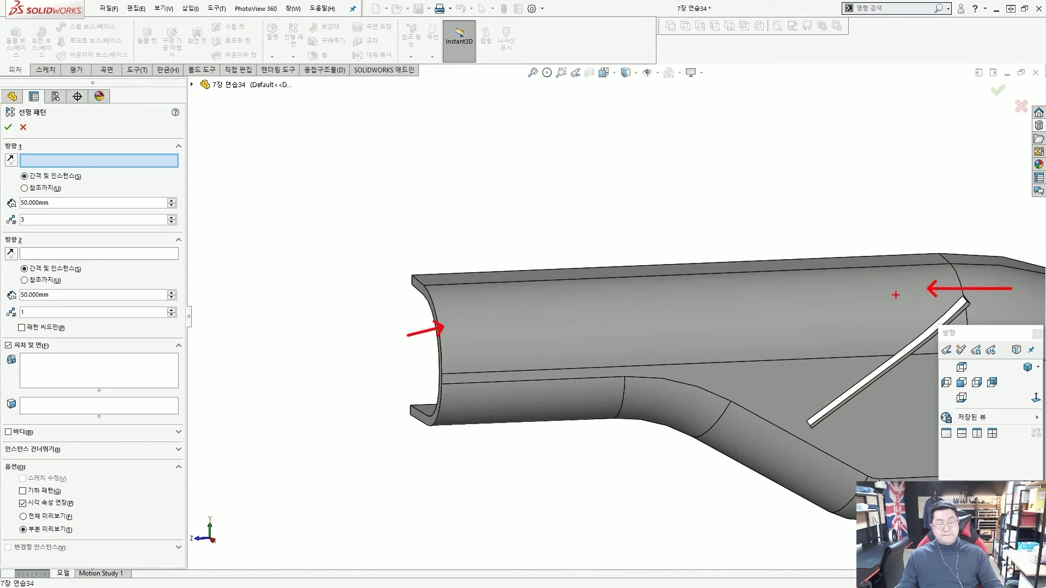
pyautogui.press('Escape')
pyautogui.scroll(-3, 479, 279)
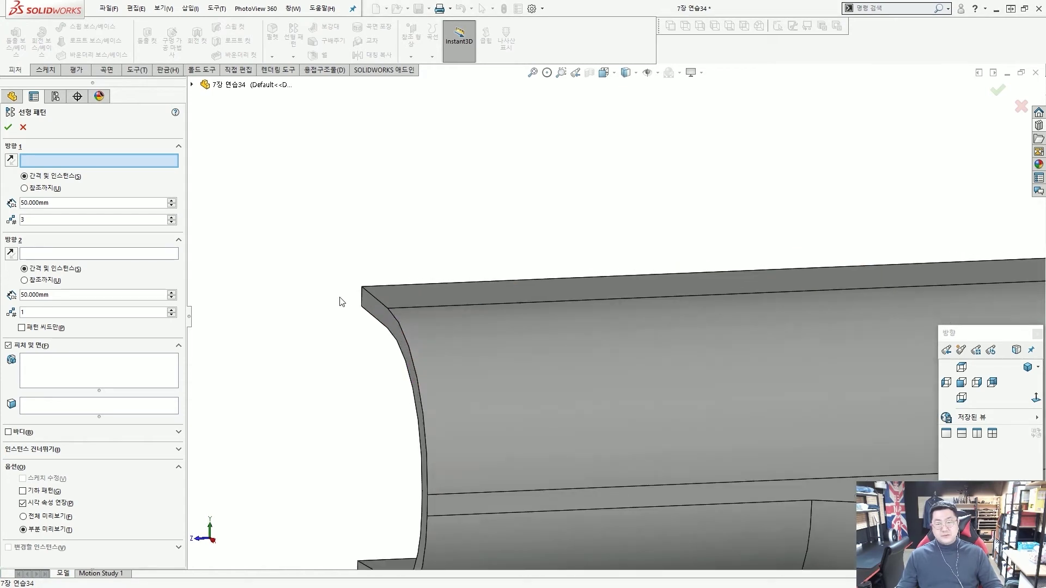
pyautogui.scroll(-2, 359, 298)
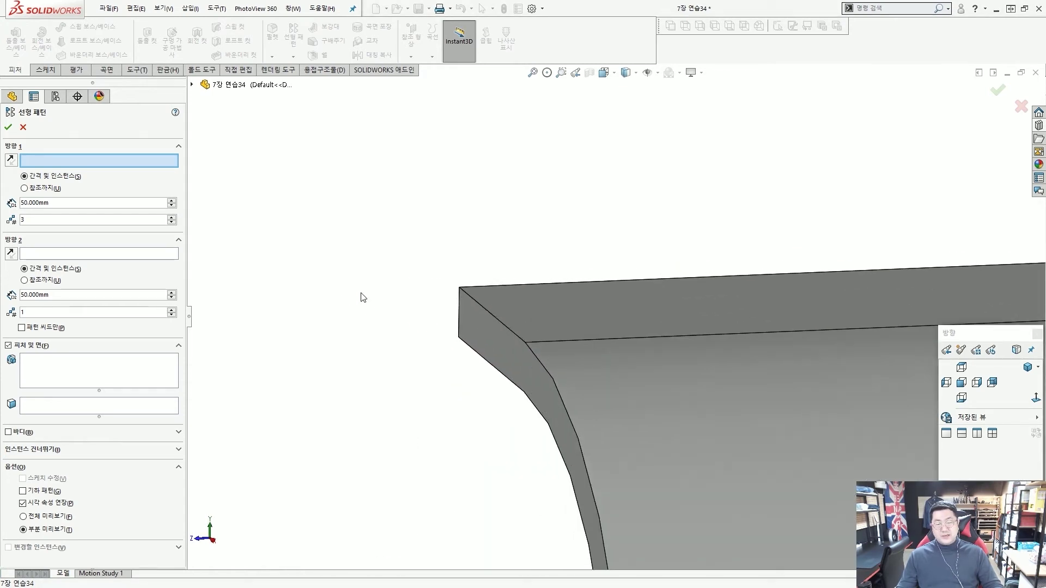
pyautogui.click(458, 295)
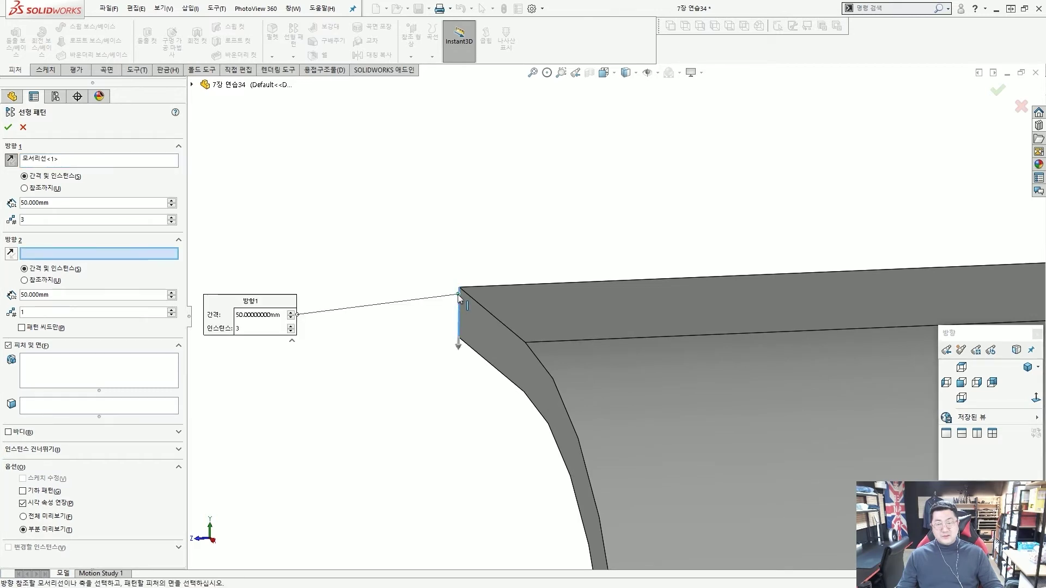
pyautogui.scroll(1, 459, 294)
pyautogui.click(76, 160)
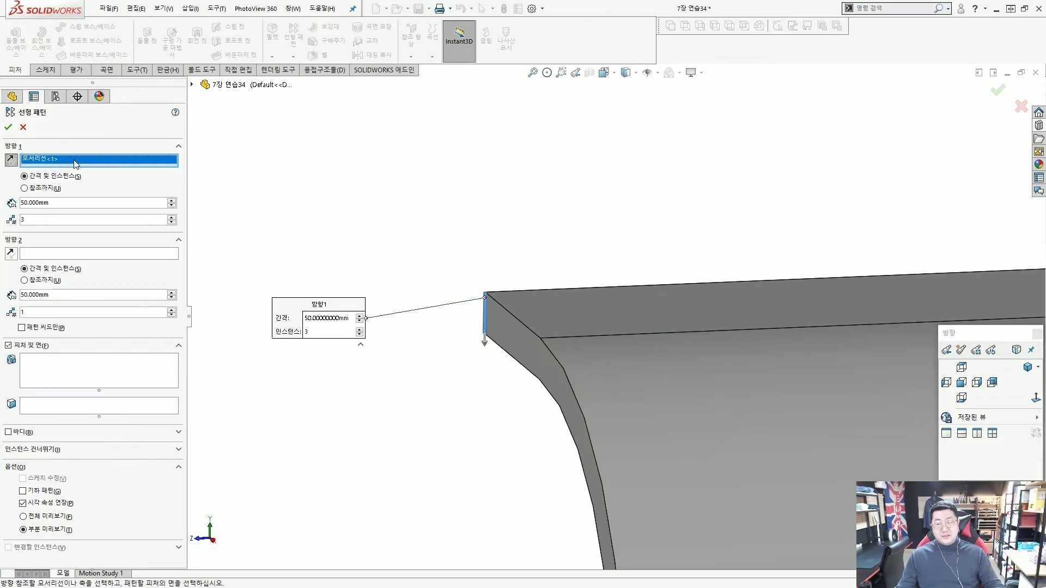
pyautogui.click(550, 348)
pyautogui.scroll(2, 559, 351)
pyautogui.scroll(2, 559, 352)
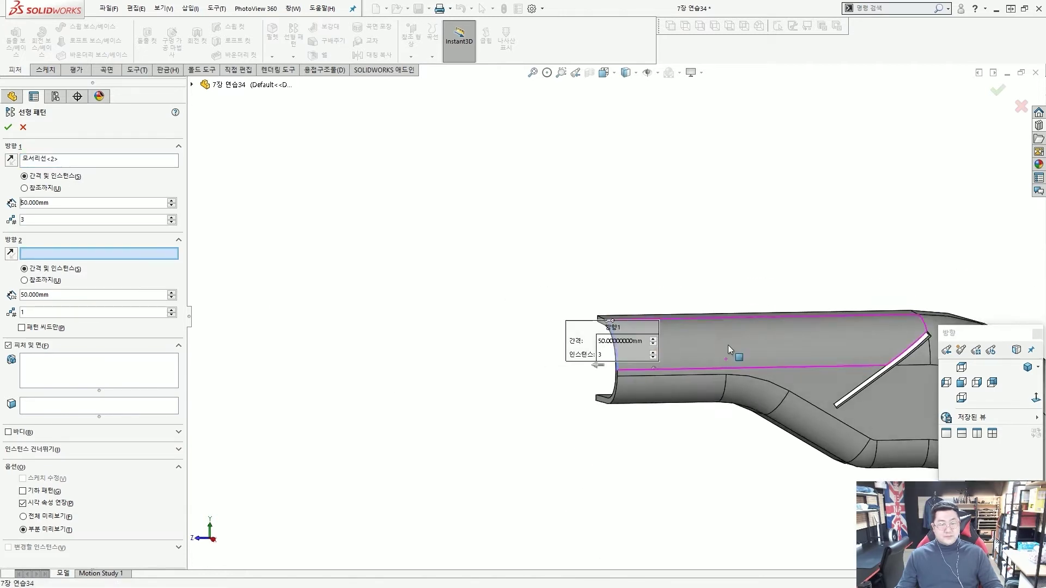
pyautogui.scroll(-3, 685, 361)
pyautogui.moveTo(504, 359)
pyautogui.mouseDown()
pyautogui.moveTo(428, 357)
pyautogui.moveTo(444, 367)
pyautogui.mouseUp()
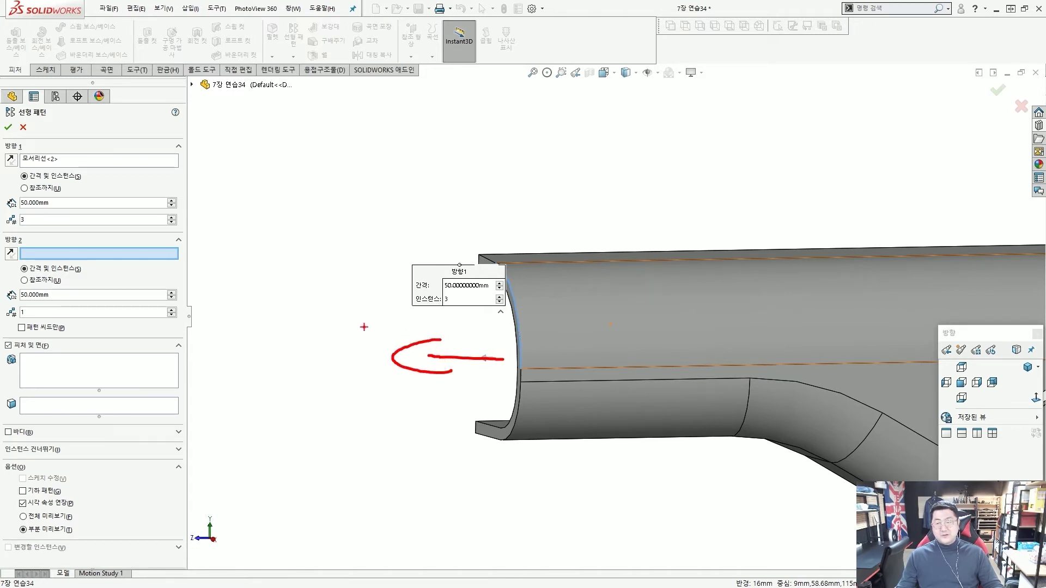
pyautogui.press('Escape')
pyautogui.click(49, 161)
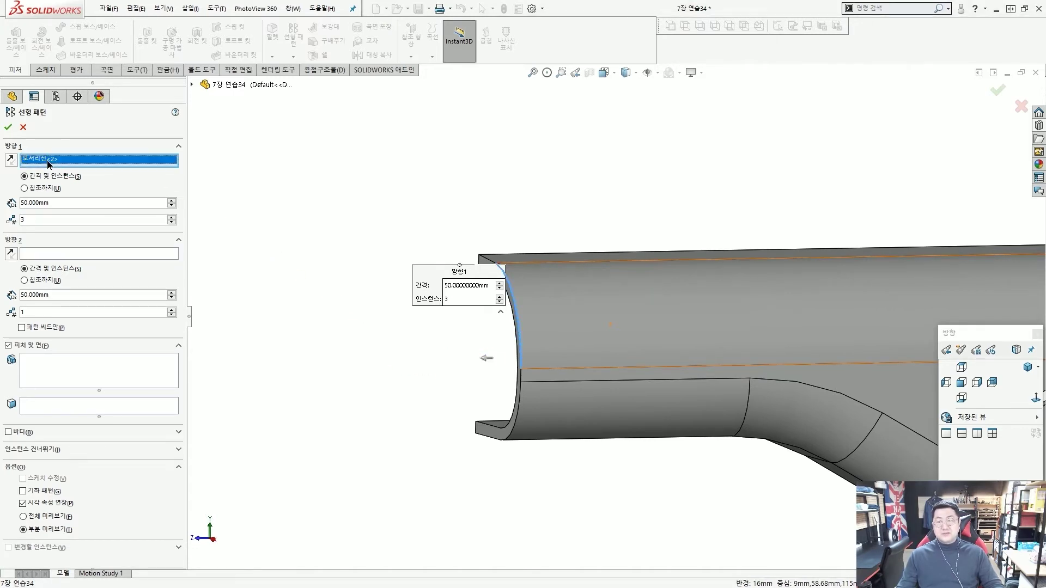
pyautogui.press('Delete')
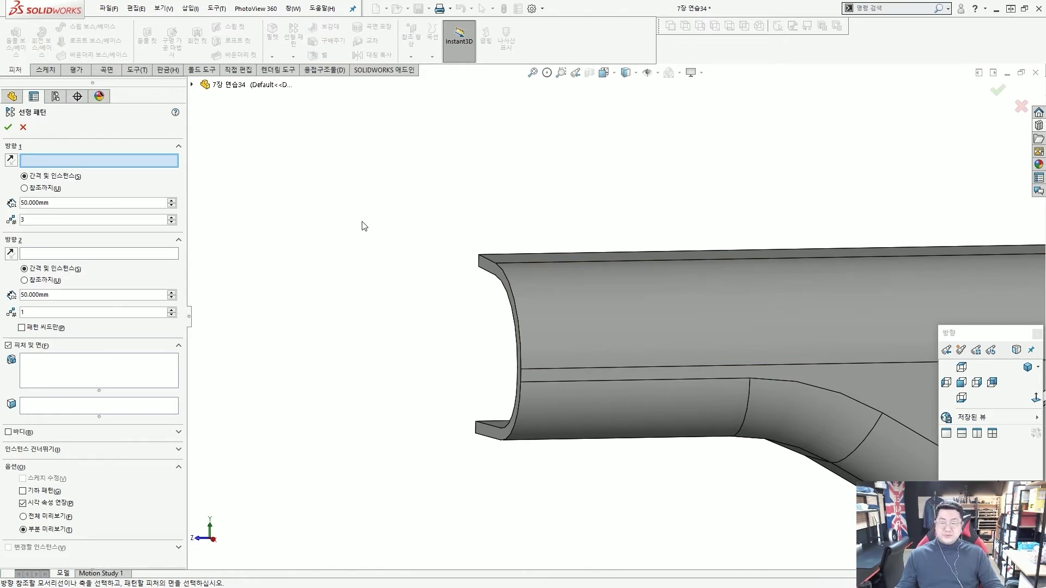
pyautogui.scroll(-3, 458, 299)
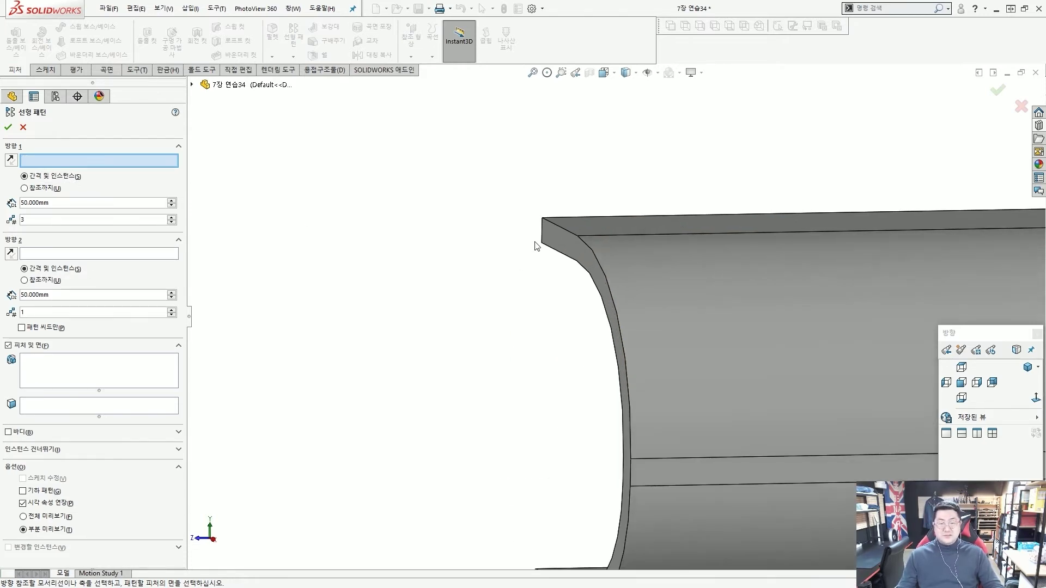
pyautogui.click(540, 222)
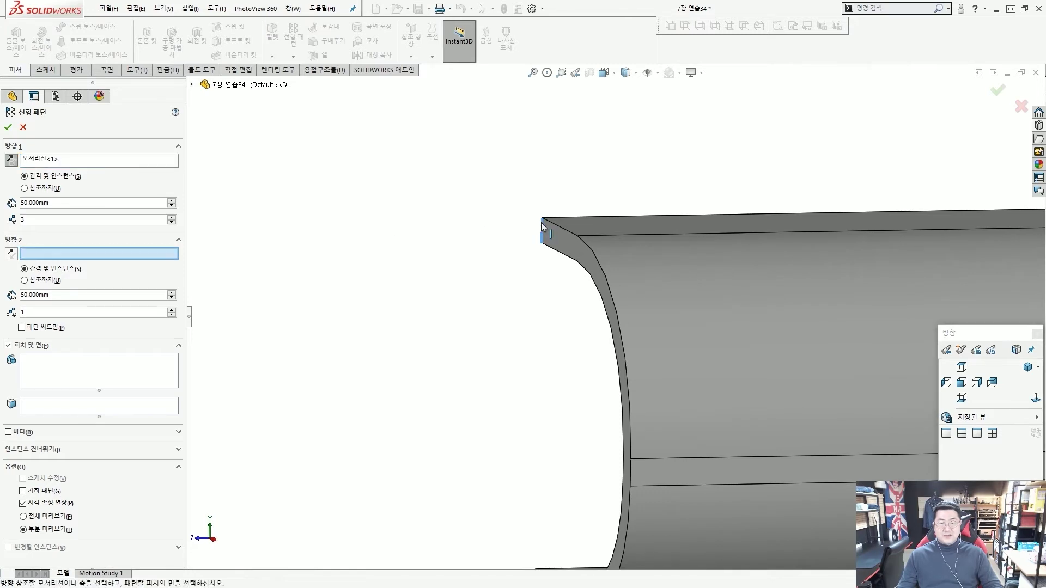
pyautogui.moveTo(652, 229); pyautogui.dragTo(663, 213)
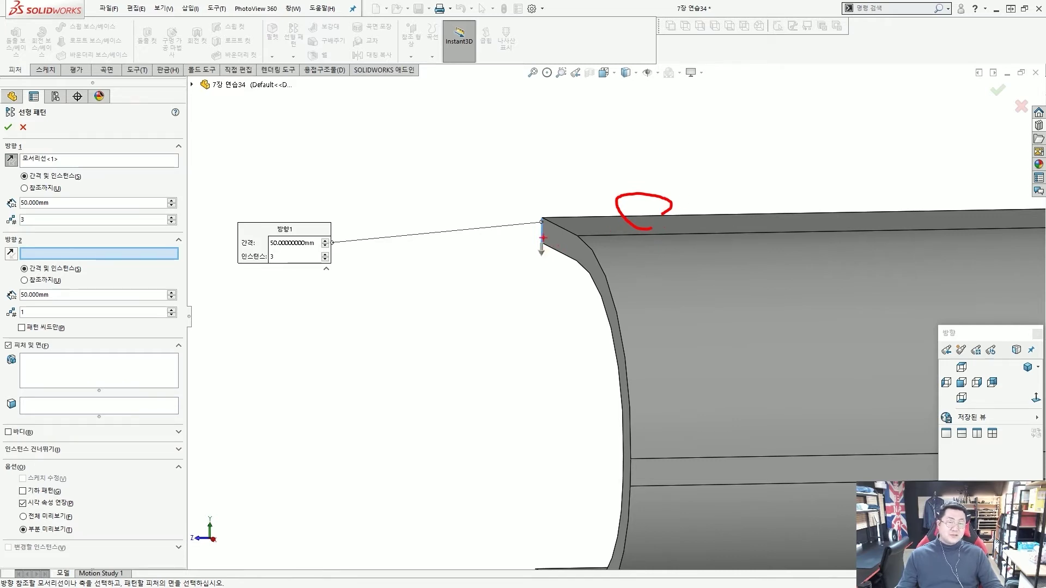
pyautogui.scroll(1, 550, 232)
pyautogui.moveTo(511, 193)
pyautogui.mouseDown()
pyautogui.moveTo(502, 287)
pyautogui.moveTo(519, 281)
pyautogui.mouseUp()
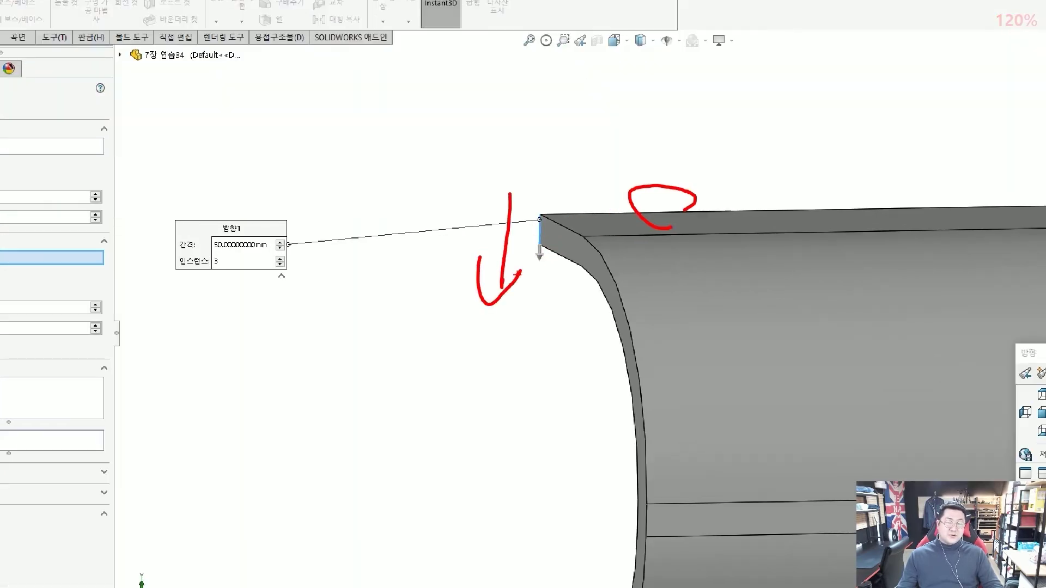
pyautogui.press('Escape')
pyautogui.scroll(3, 553, 278)
pyautogui.scroll(4, 692, 328)
pyautogui.scroll(-5, 691, 328)
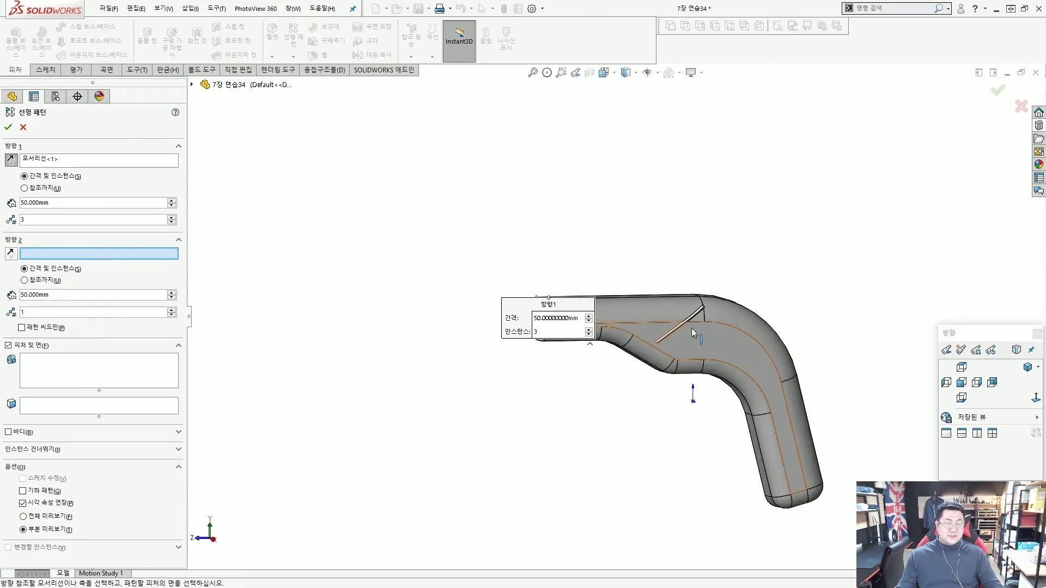
pyautogui.moveTo(685, 326); pyautogui.dragTo(320, 206, button='middle')
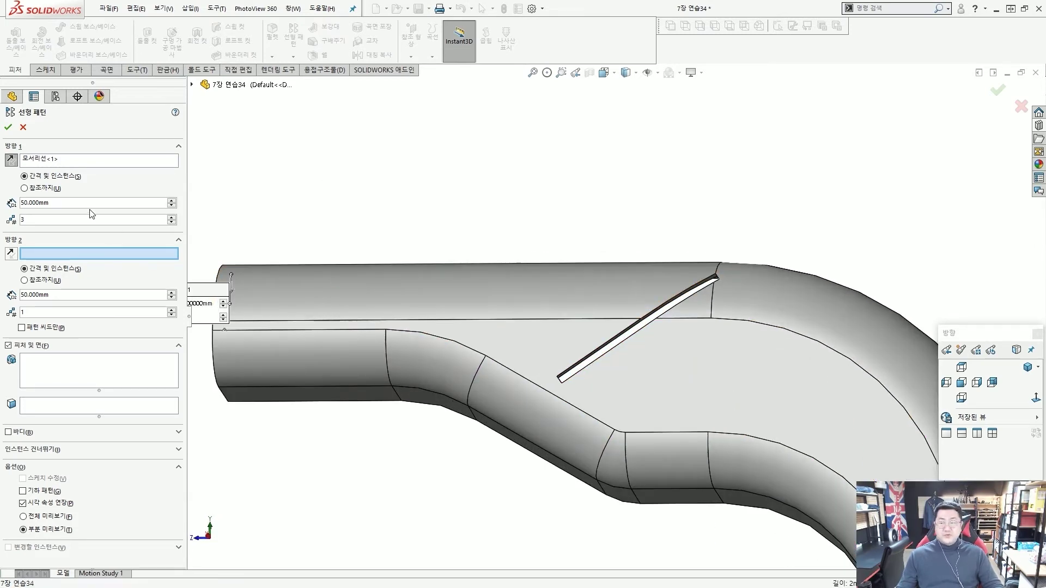
pyautogui.moveTo(49, 203); pyautogui.dragTo(28, 203)
# - Pattern 컷-돌출1 as 3 instances at 6 mm spacing and confirm 선형 패턴1
pyautogui.write('6')
pyautogui.press('Tab')
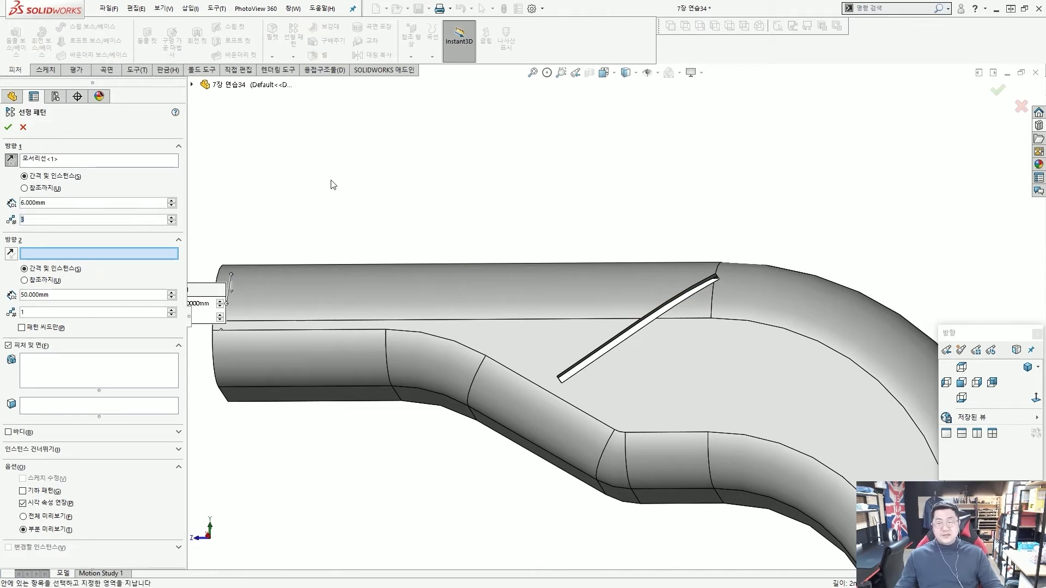
pyautogui.click(105, 377)
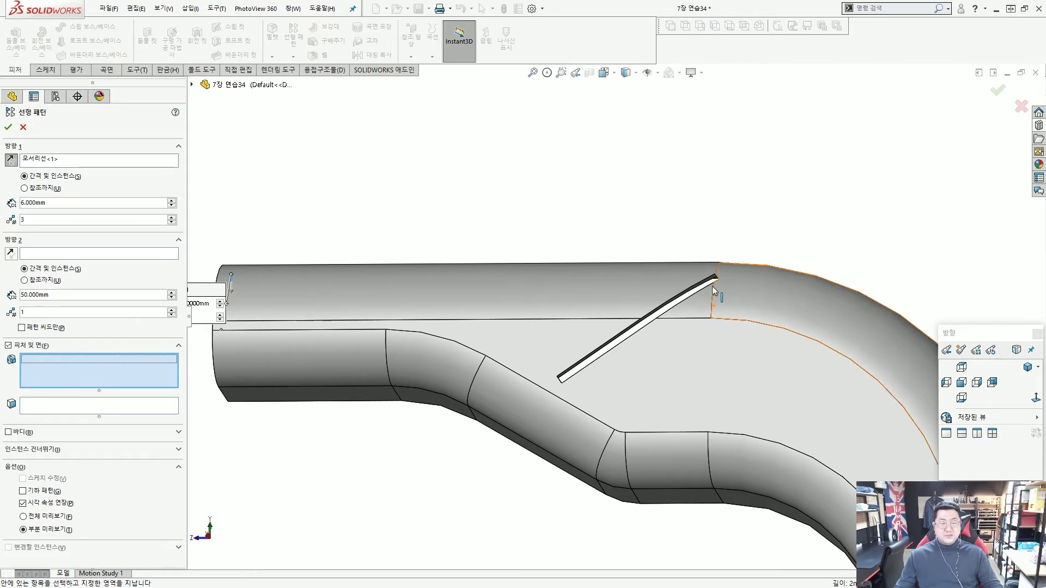
pyautogui.scroll(-10, 711, 286)
pyautogui.click(581, 248)
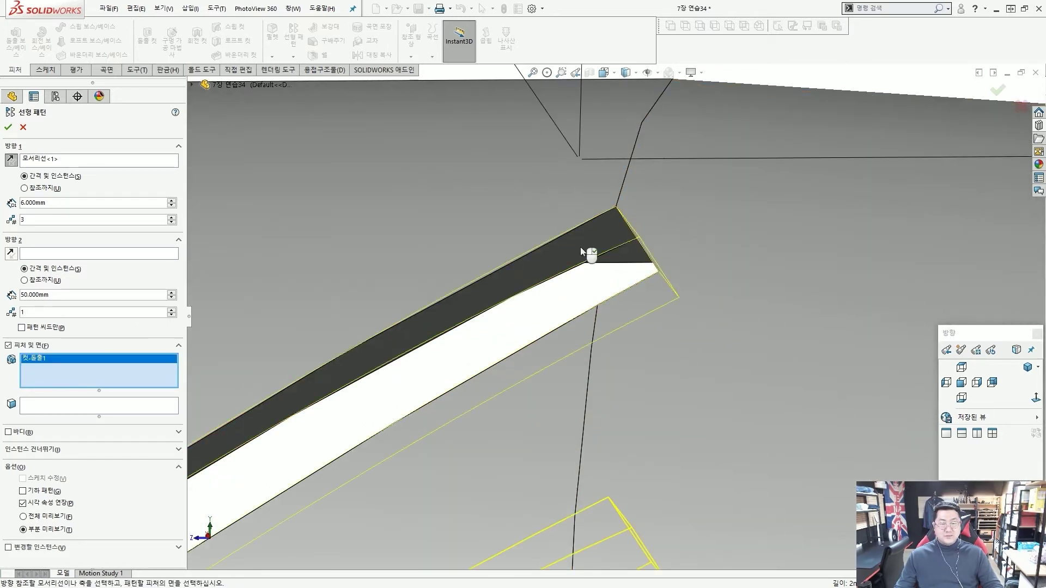
pyautogui.rightClick(580, 247)
pyautogui.scroll(8, 580, 247)
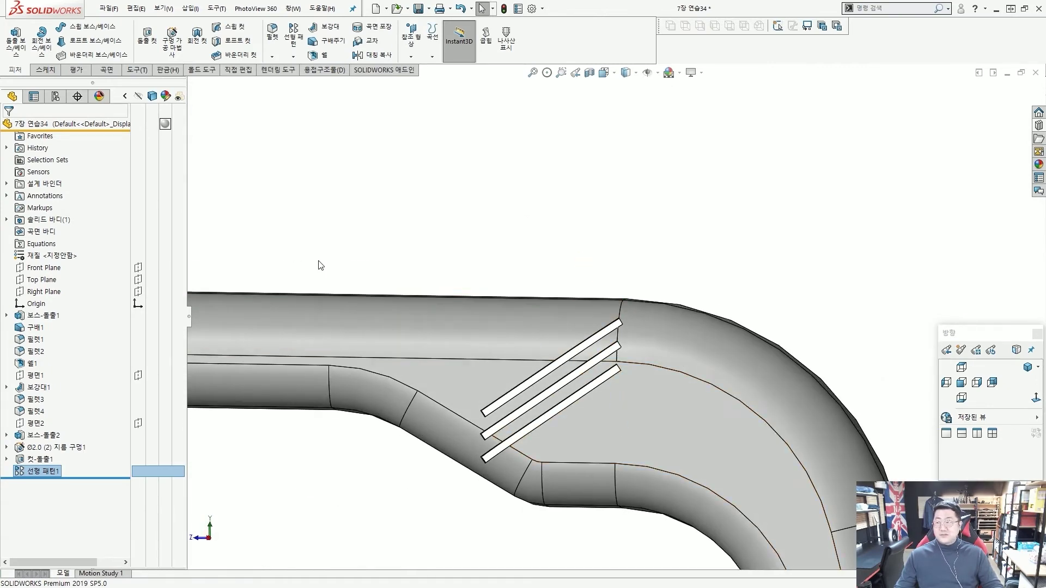
pyautogui.scroll(5, 318, 266)
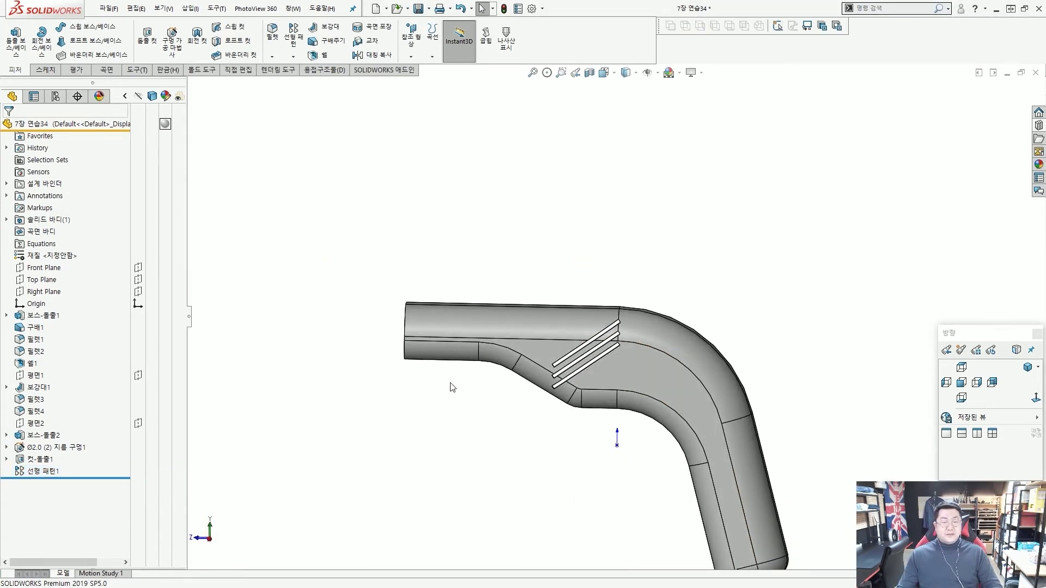
pyautogui.moveTo(452, 388); pyautogui.dragTo(619, 376, button='middle')
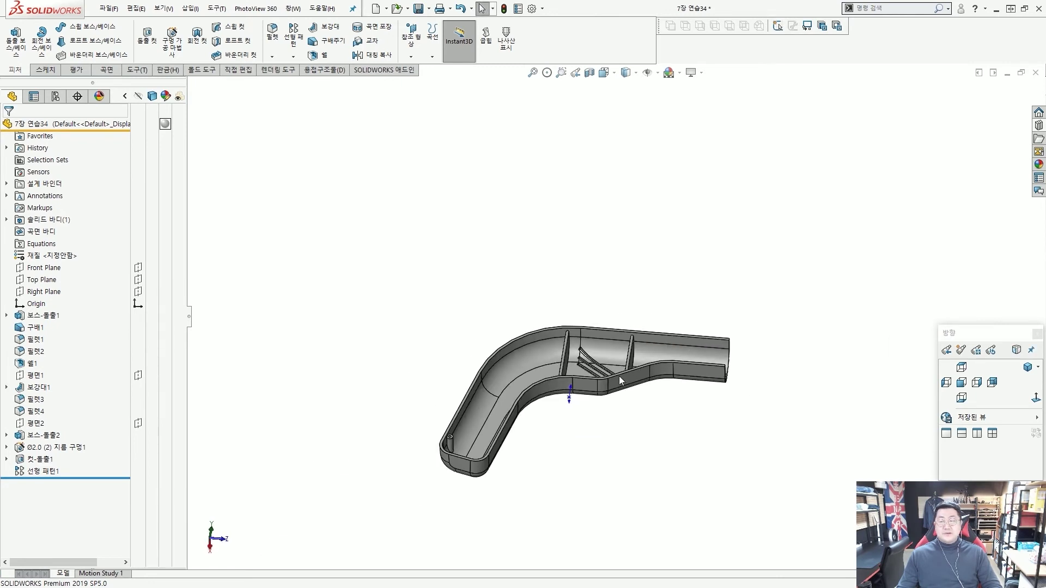
pyautogui.scroll(-2, 618, 376)
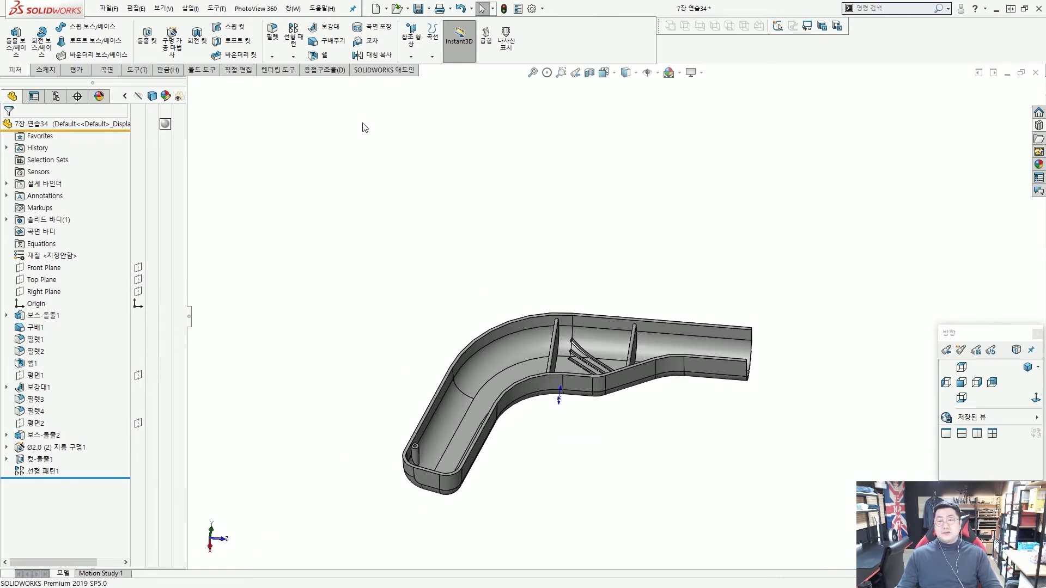
pyautogui.keyDown('ctrl'); pyautogui.moveTo(261, 14); pyautogui.dragTo(283, 62); pyautogui.keyUp('ctrl')
pyautogui.keyDown('ctrl'); pyautogui.keyDown('shift'); pyautogui.moveTo(347, 114); pyautogui.dragTo(289, 54); pyautogui.keyUp('shift'); pyautogui.keyUp('ctrl')
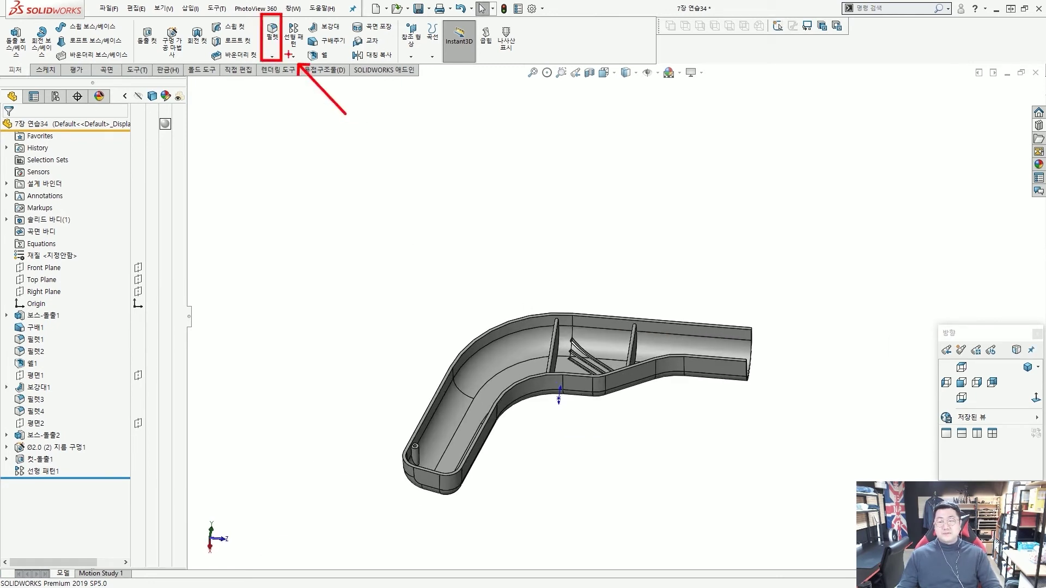
pyautogui.press('Escape')
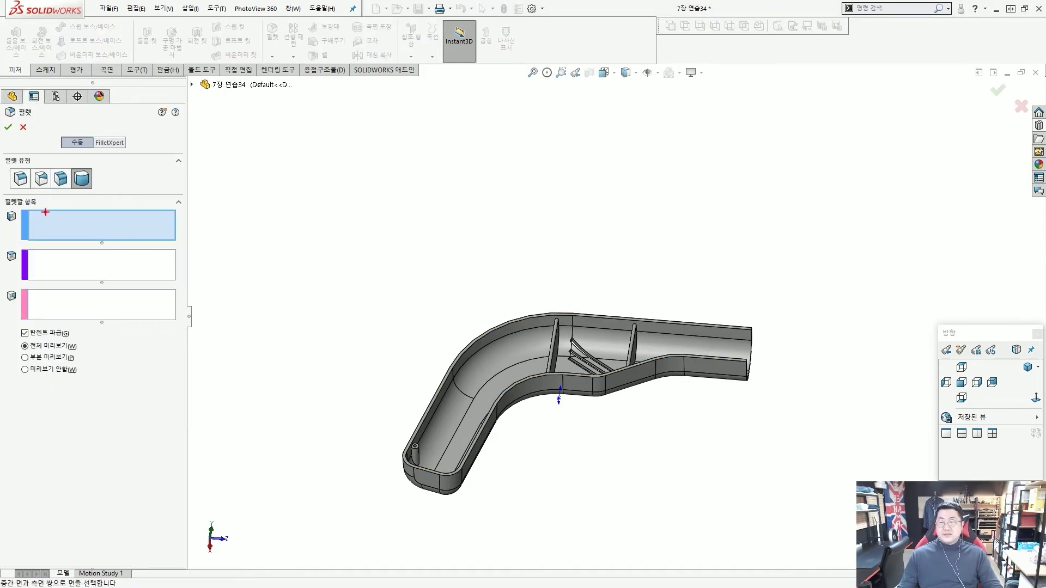
# - Choose a Constant Size fillet with a 1 mm radius
pyautogui.moveTo(9, 164); pyautogui.dragTo(27, 188)
pyautogui.press('Escape')
pyautogui.click(20, 178)
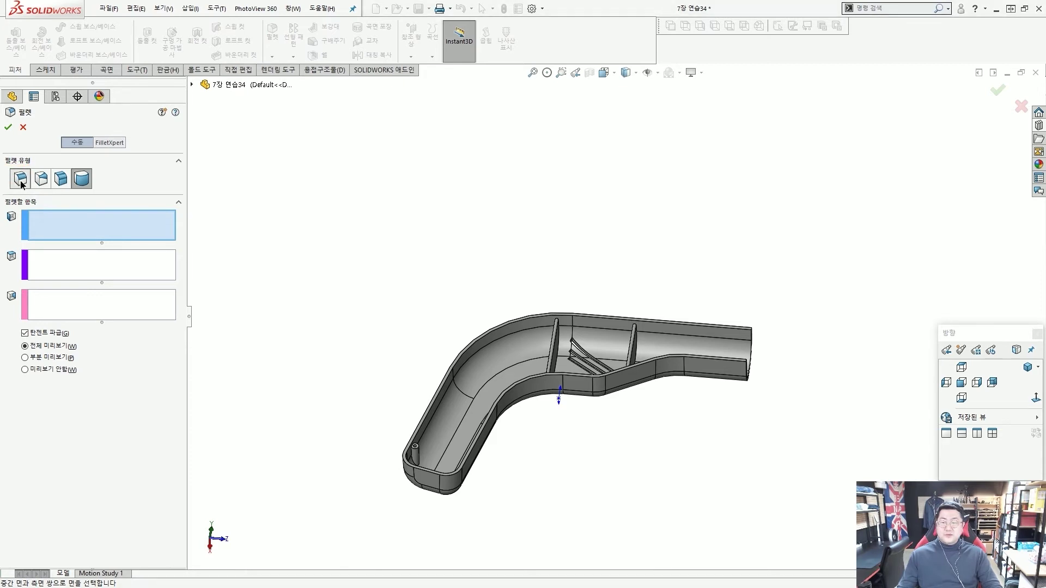
pyautogui.click(56, 347)
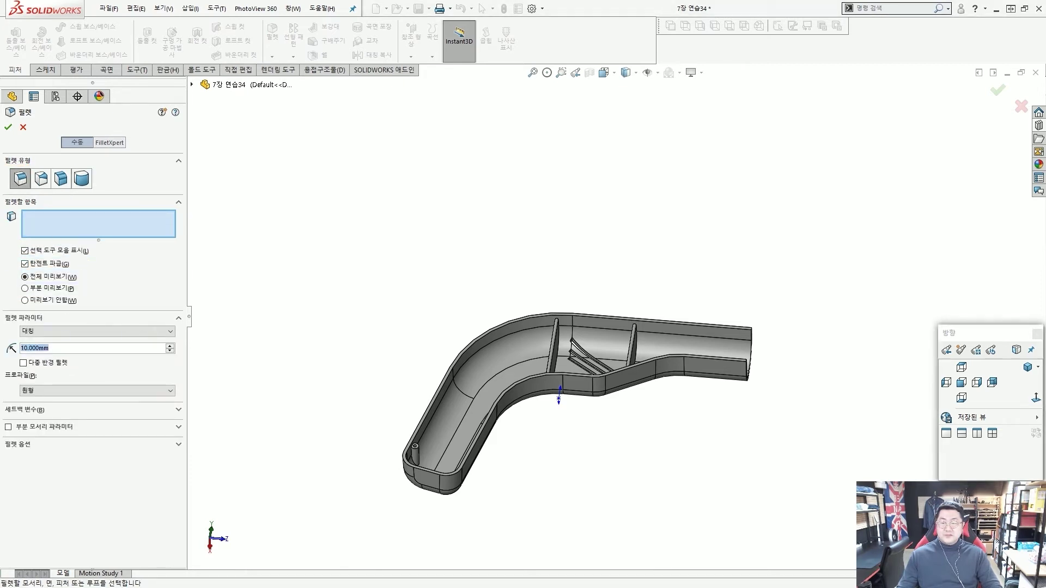
pyautogui.write('1')
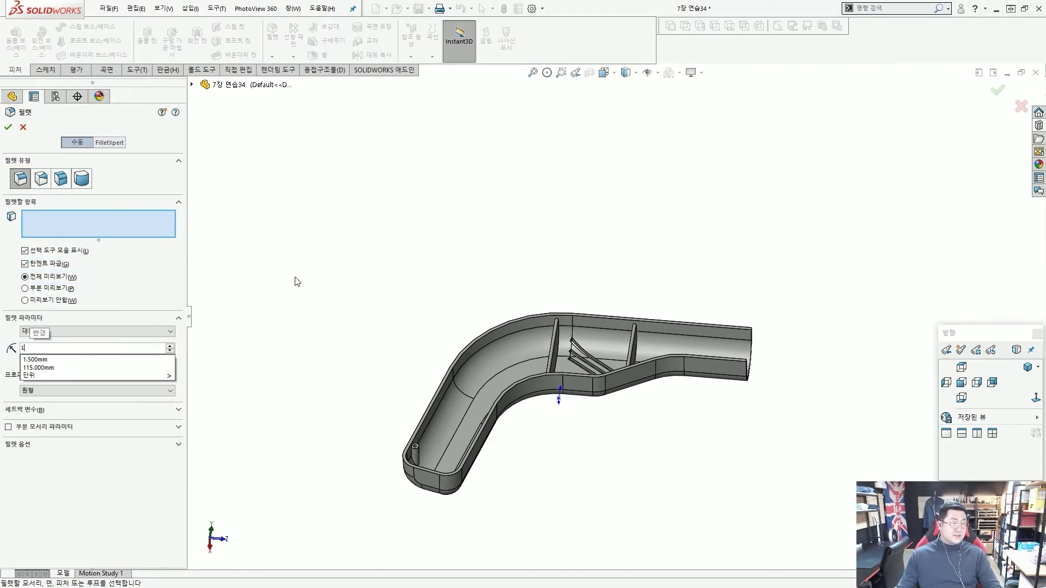
pyautogui.press('Return')
# - Select the curved edges of both stiffening ribs for the fillet
pyautogui.moveTo(490, 353); pyautogui.dragTo(544, 373, button='middle')
pyautogui.scroll(-5, 545, 373)
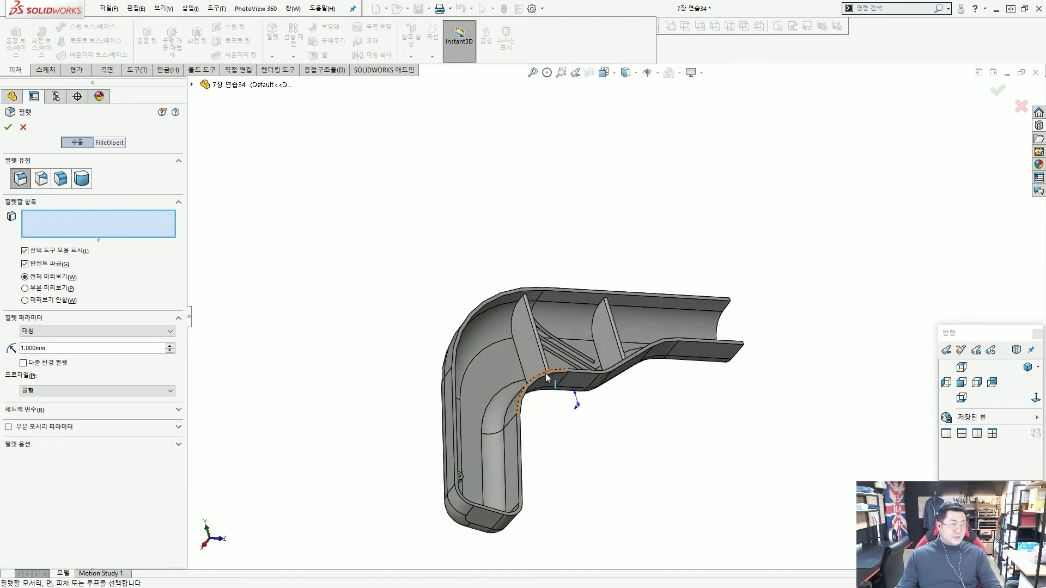
pyautogui.scroll(-2, 499, 293)
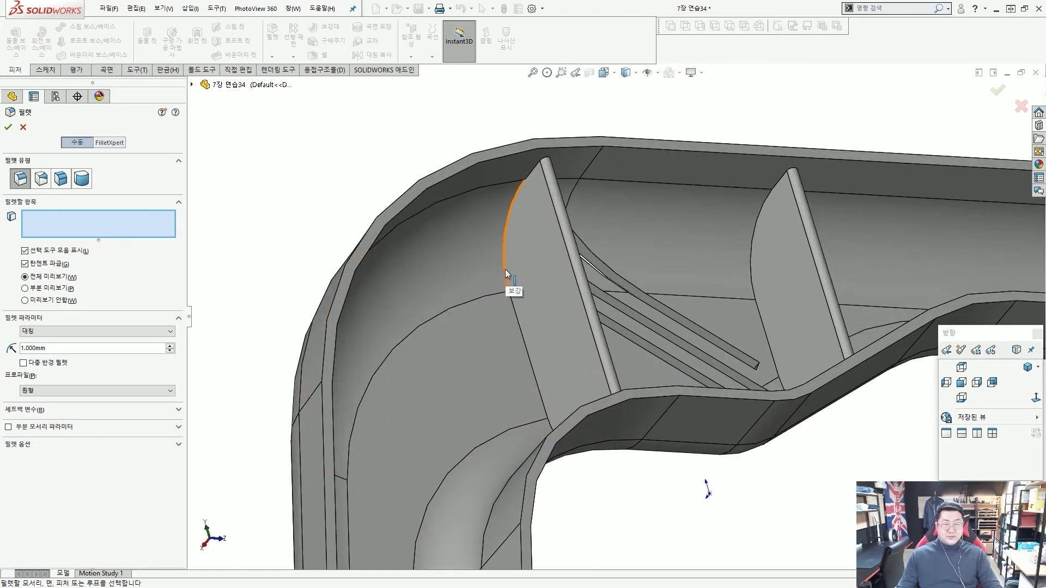
pyautogui.click(505, 269)
pyautogui.scroll(-2, 522, 283)
pyautogui.moveTo(564, 304); pyautogui.dragTo(550, 326, button='middle')
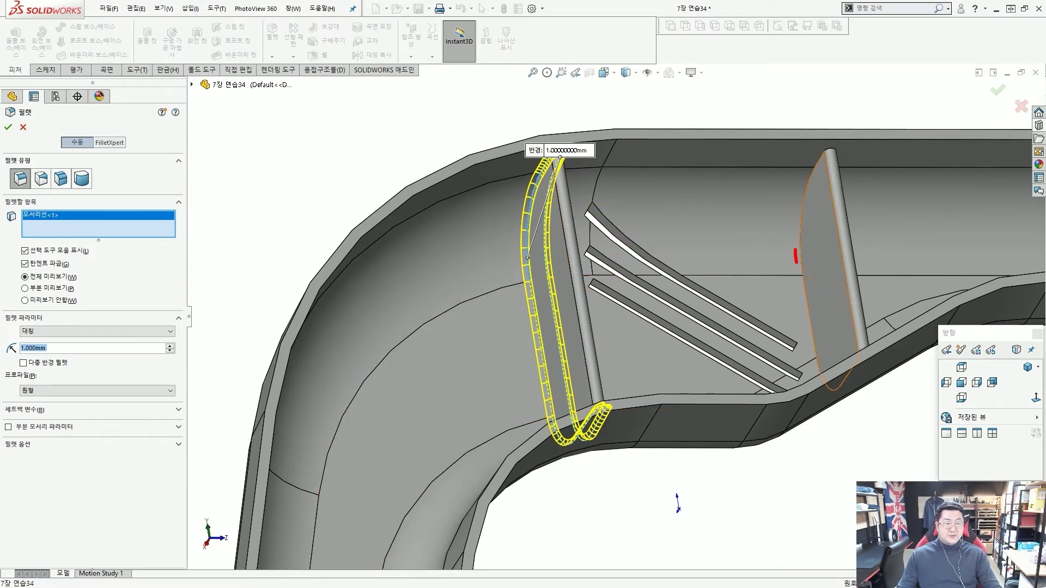
pyautogui.moveTo(795, 250); pyautogui.dragTo(820, 145)
pyautogui.moveTo(865, 189); pyautogui.dragTo(868, 342)
pyautogui.press('Escape')
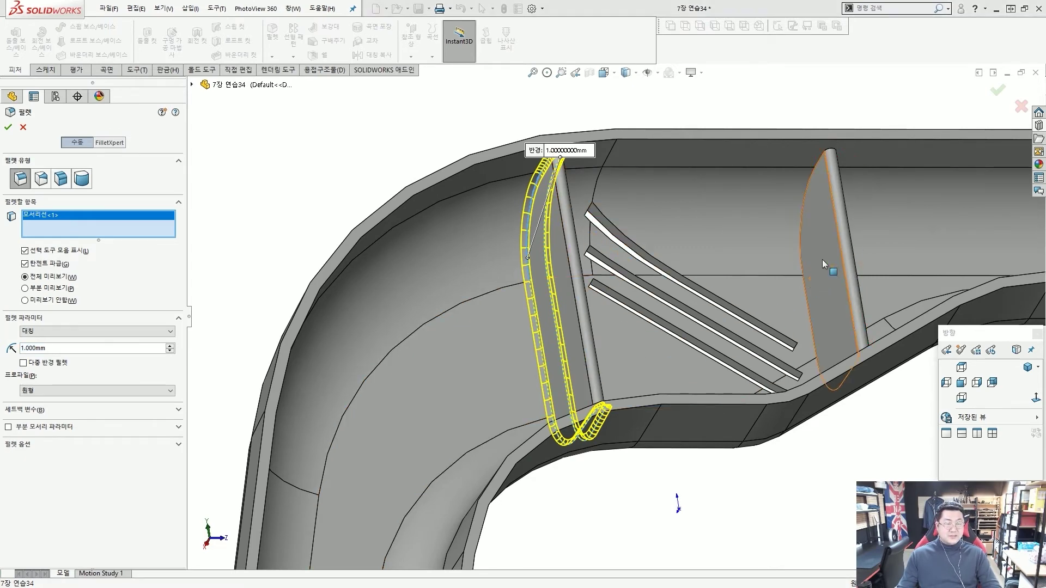
pyautogui.click(800, 244)
# - Add the pin boss's lower edge and apply the 1 mm fillet as 필렛5
pyautogui.scroll(5, 810, 250)
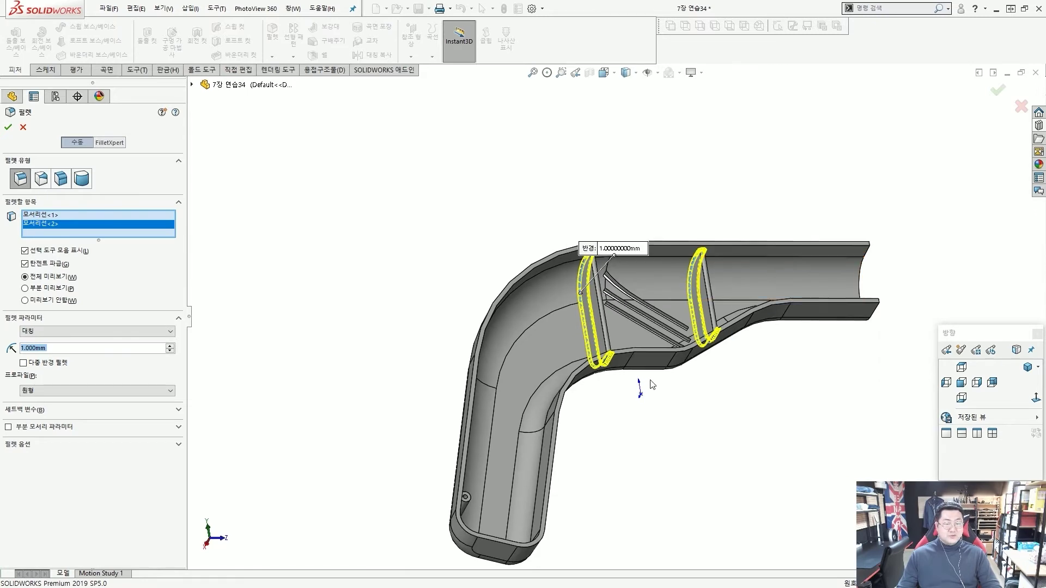
pyautogui.moveTo(651, 385); pyautogui.dragTo(533, 383, button='middle')
pyautogui.scroll(-10, 551, 261)
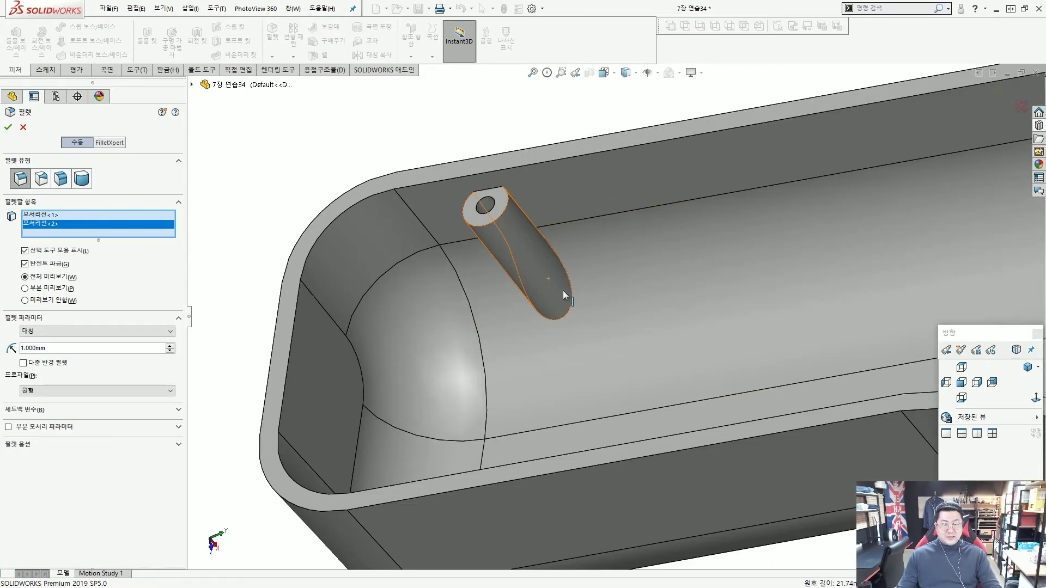
pyautogui.click(573, 295)
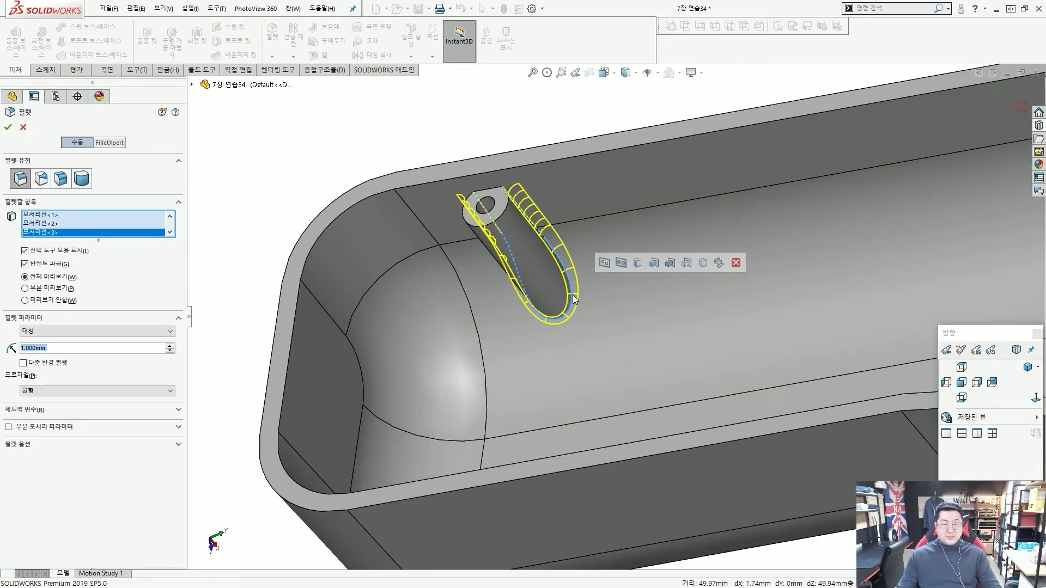
pyautogui.press('Return')
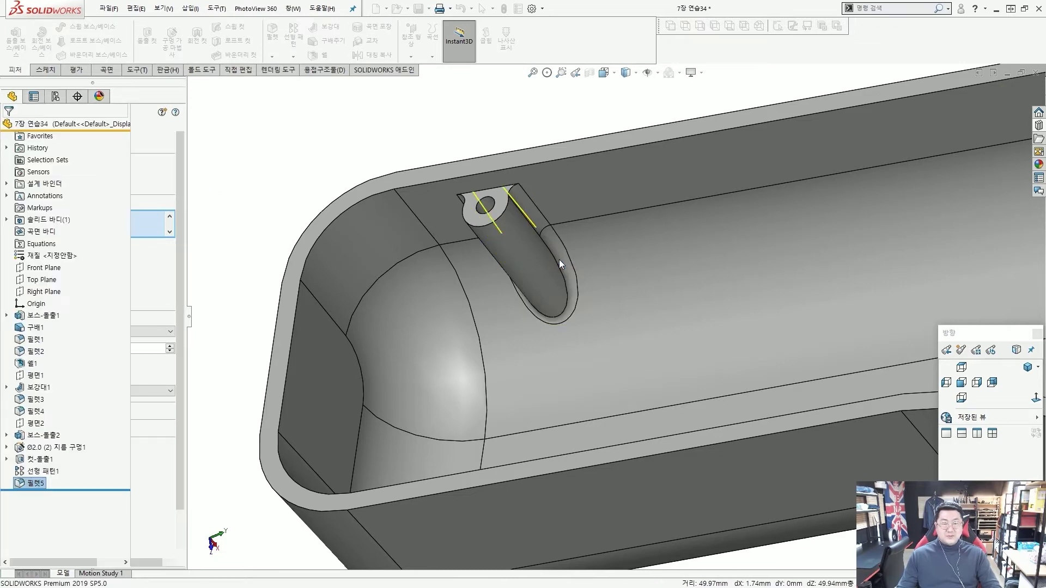
# - Return the part to the isometric view and close 7장 연습34
pyautogui.scroll(15, 567, 253)
pyautogui.scroll(-2, 718, 339)
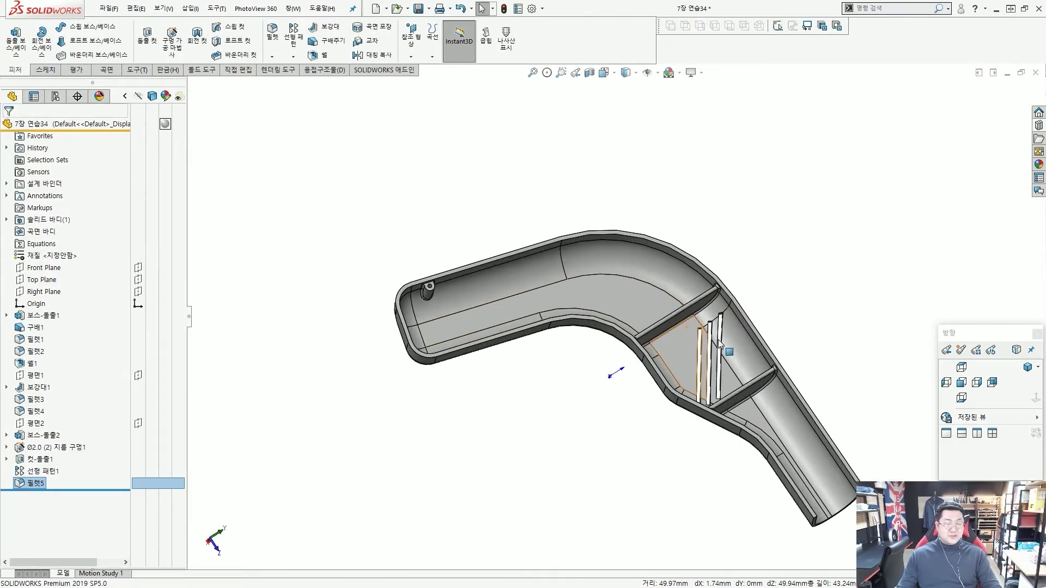
pyautogui.moveTo(718, 339); pyautogui.dragTo(800, 303, button='middle')
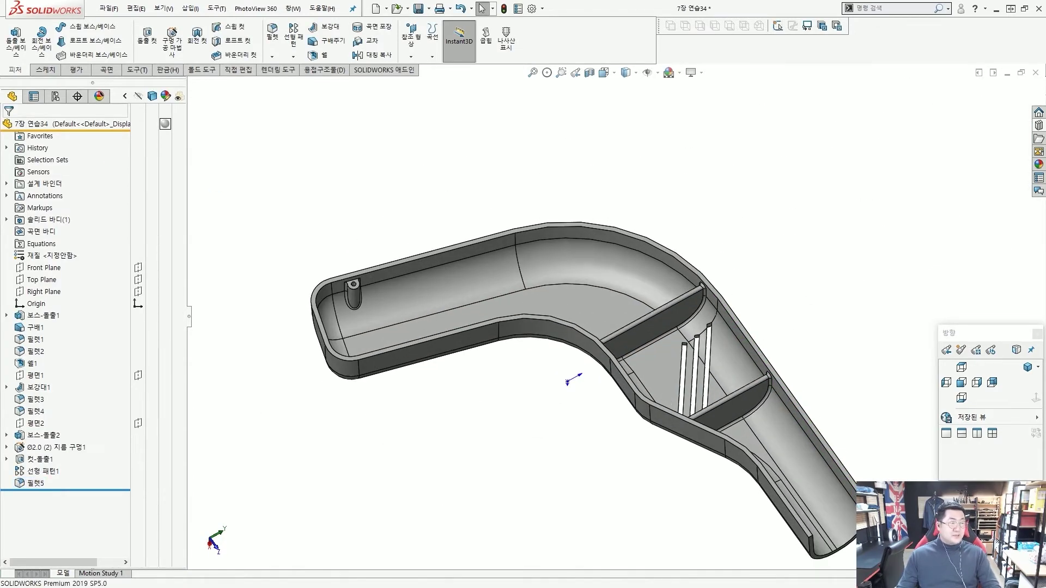
pyautogui.click(1027, 367)
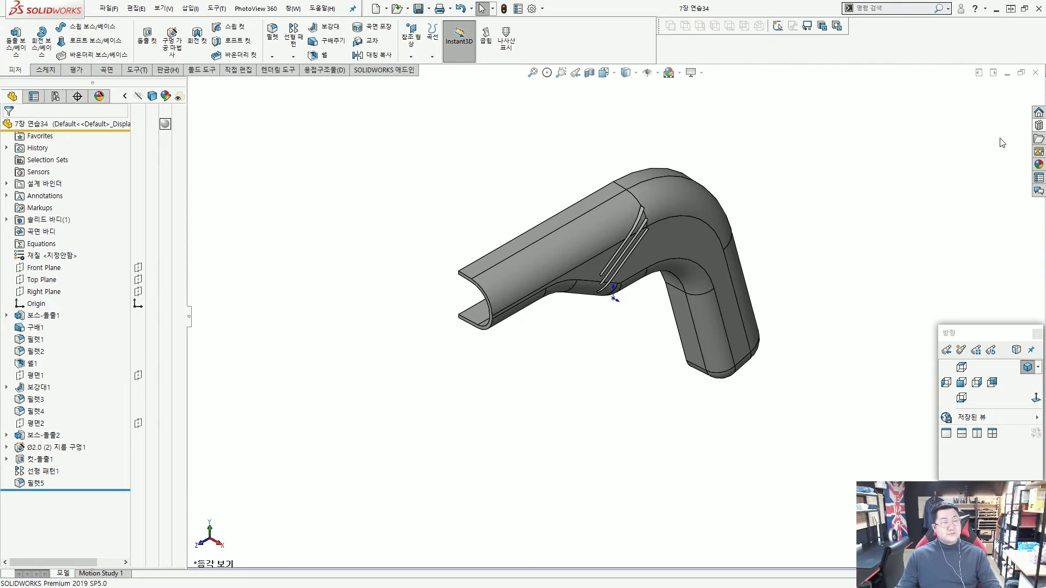
pyautogui.click(1035, 73)
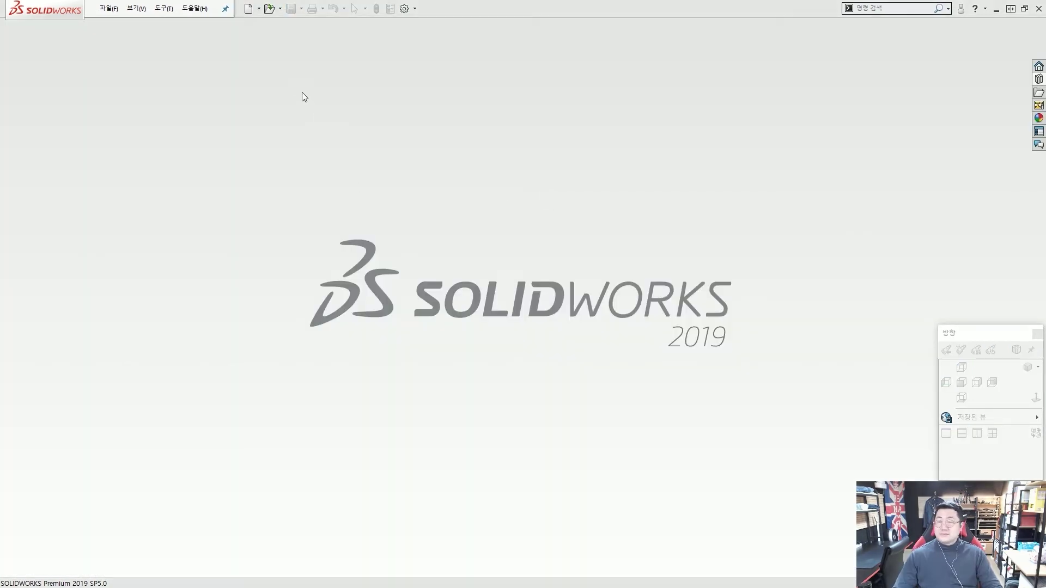
pyautogui.click(248, 8)
# - Create a new part from the Part_MM template and save it as '7장 연습35'
pyautogui.click(298, 137)
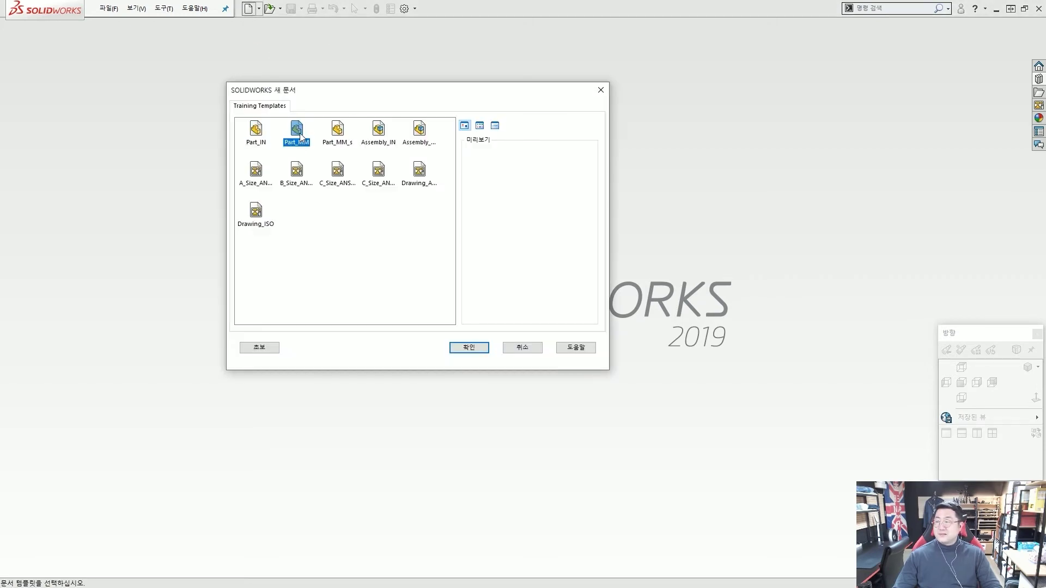
pyautogui.doubleClick(300, 133)
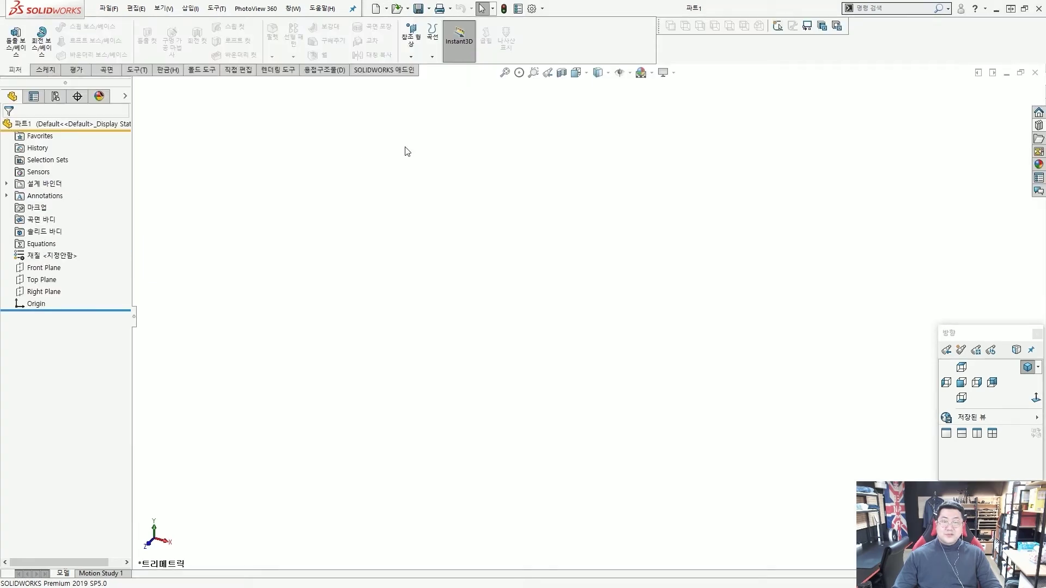
pyautogui.hotkey('ctrl', 's')
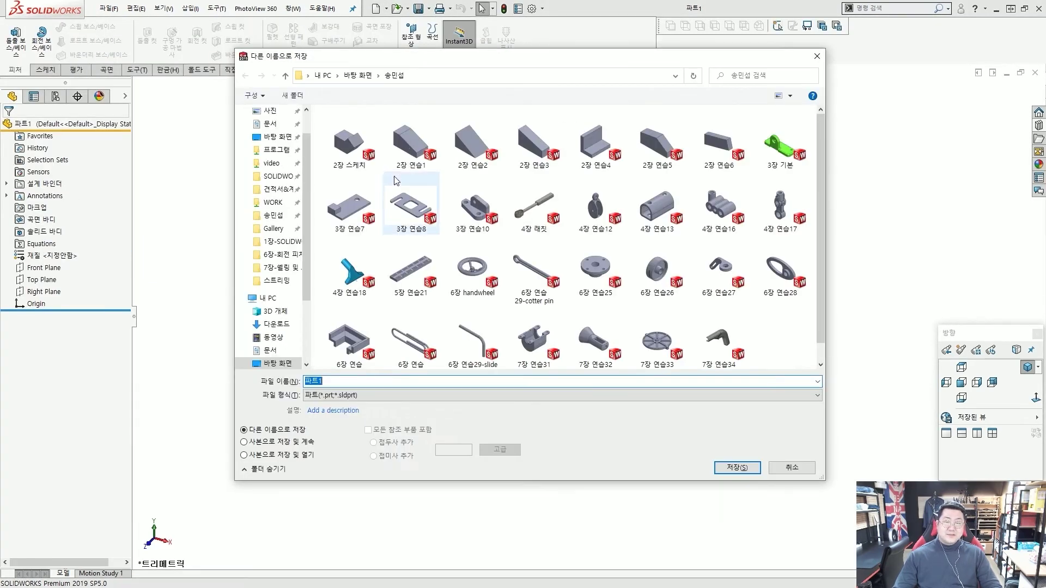
pyautogui.moveTo(383, 380); pyautogui.dragTo(241, 382)
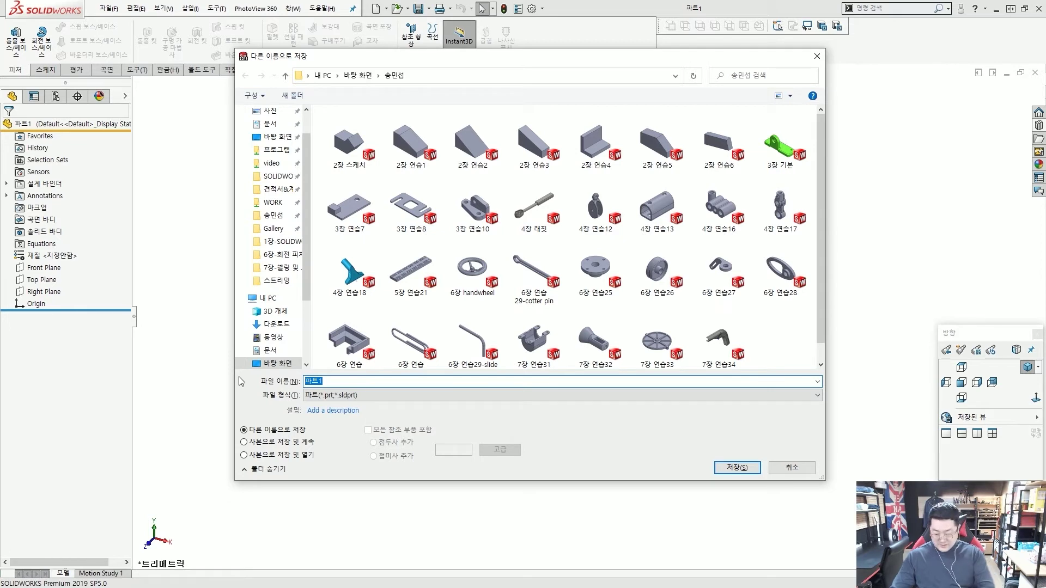
pyautogui.write('7자')
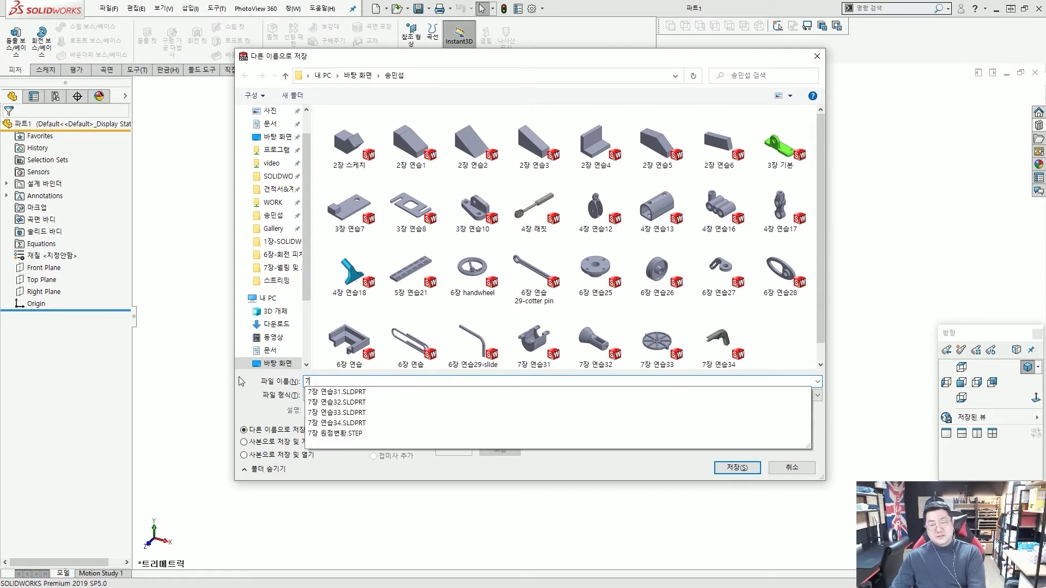
pyautogui.press('BackSpace')
pyautogui.press('BackSpace')
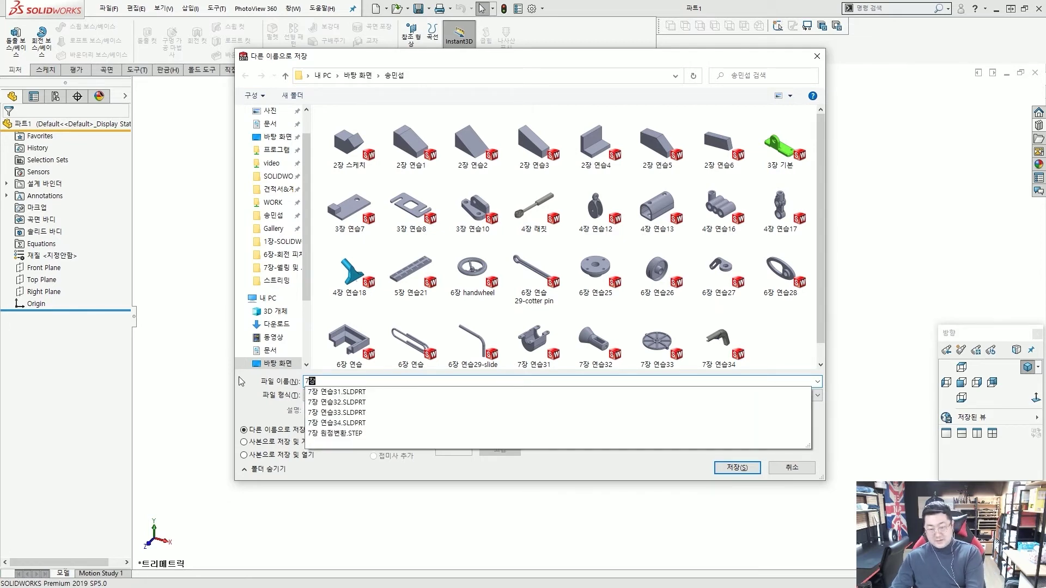
pyautogui.write('장 연습35')
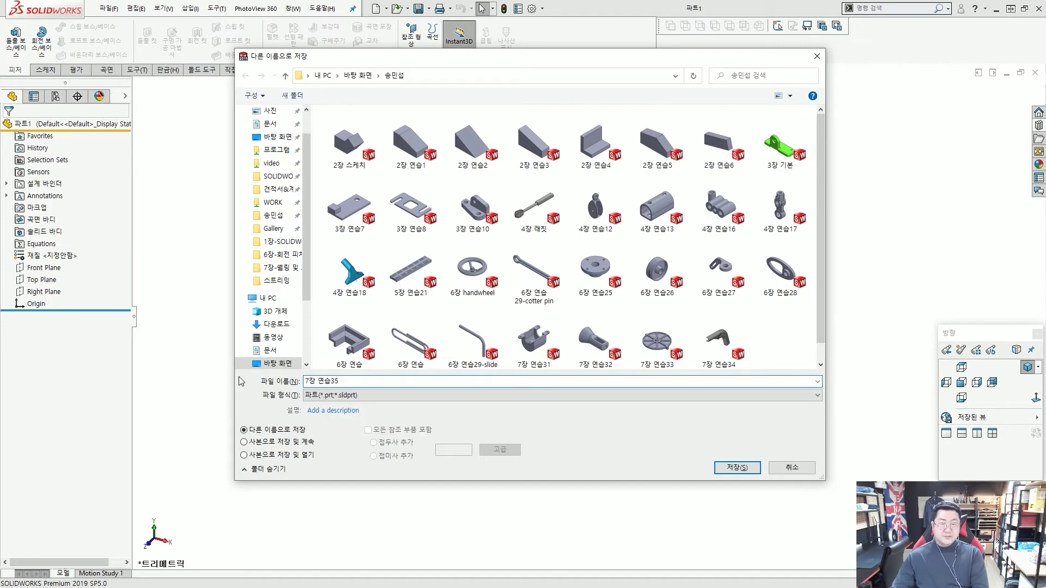
pyautogui.press('Return')
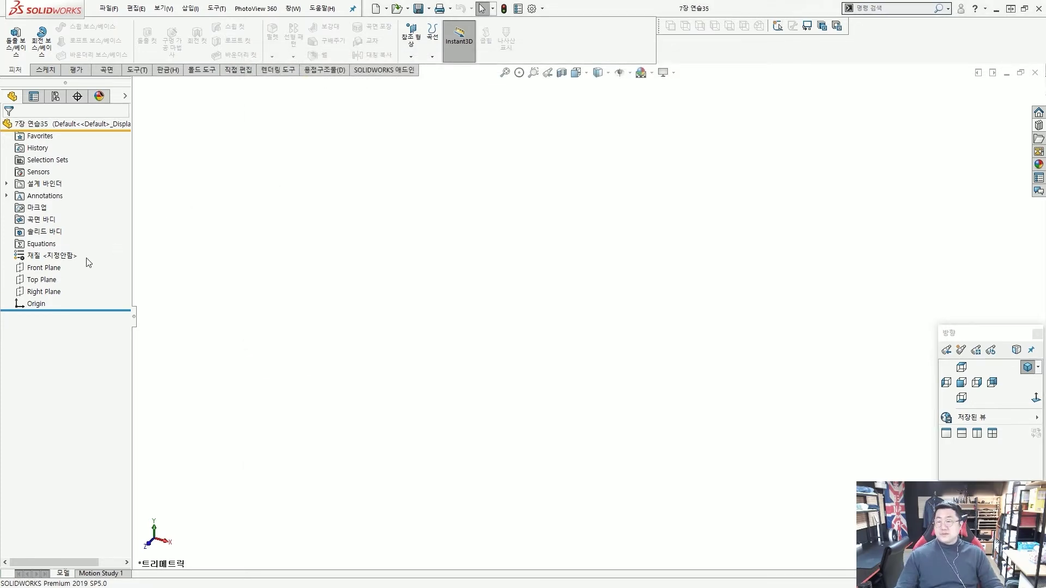
# - Sketch a 200 by 90 corner rectangle from the origin on the Top Plane
pyautogui.click(39, 283)
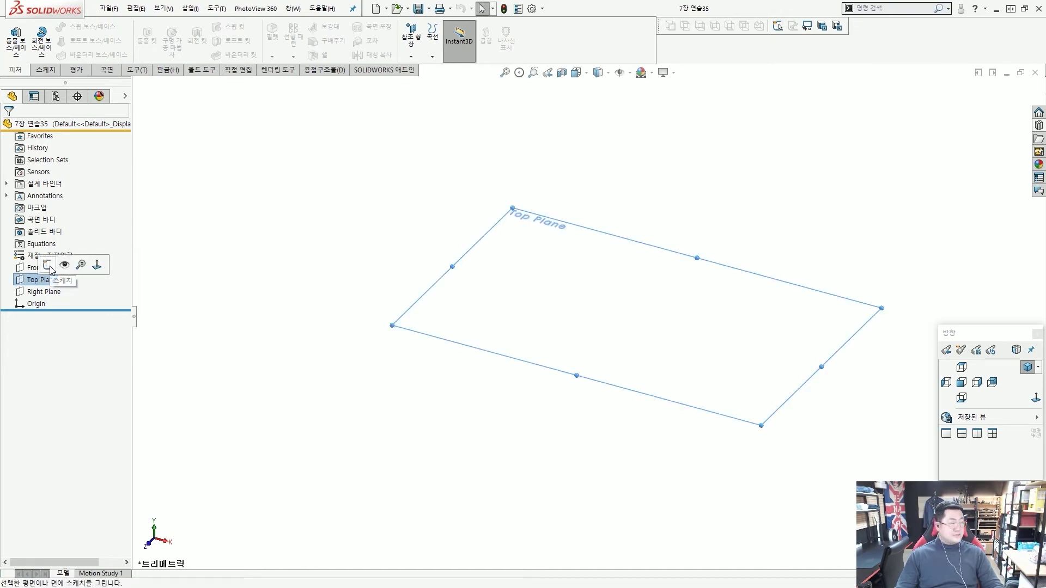
pyautogui.click(48, 266)
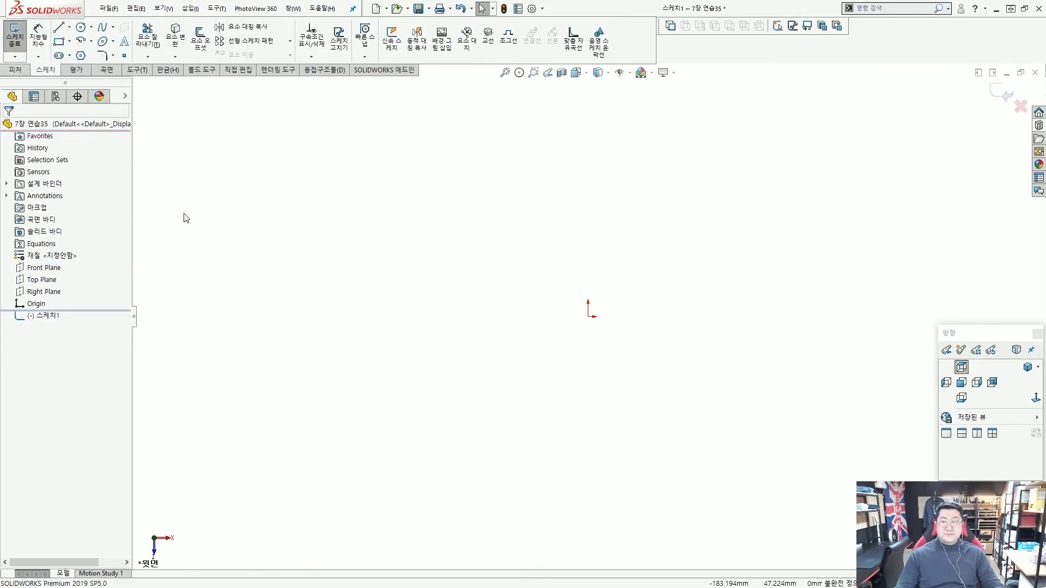
pyautogui.click(59, 41)
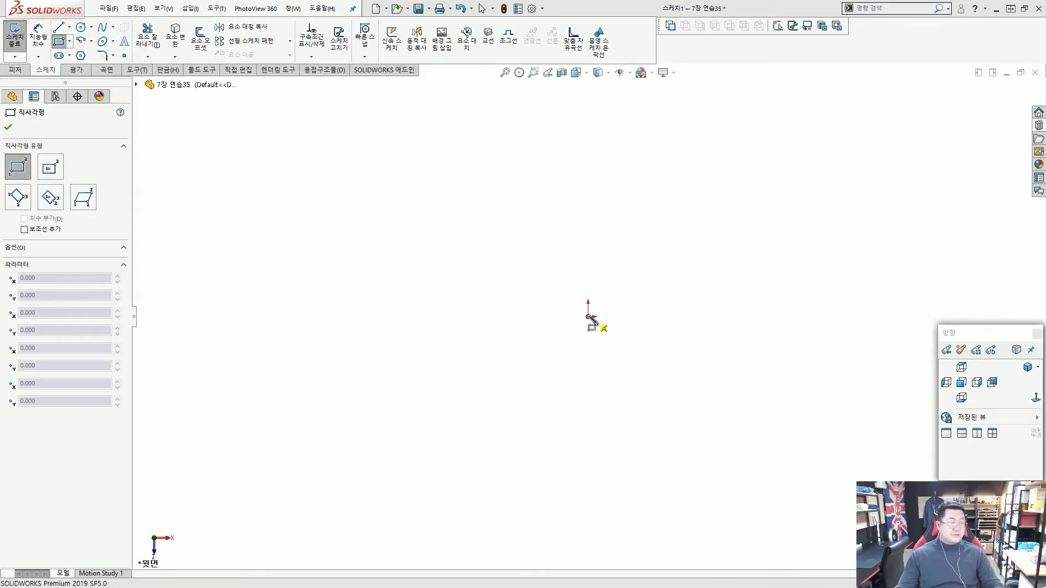
pyautogui.click(587, 316)
pyautogui.write('200')
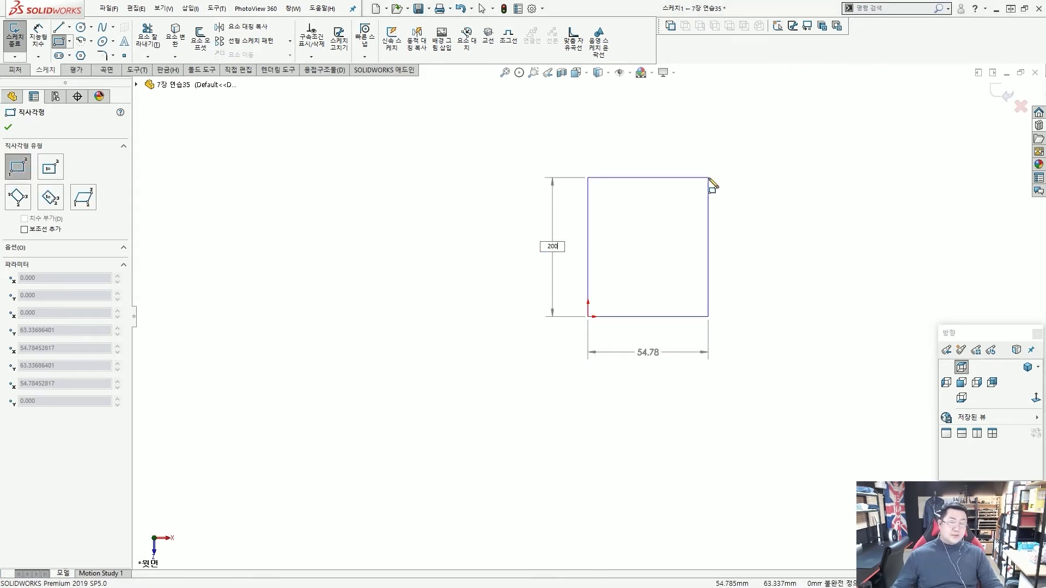
pyautogui.press('Tab')
pyautogui.write('90')
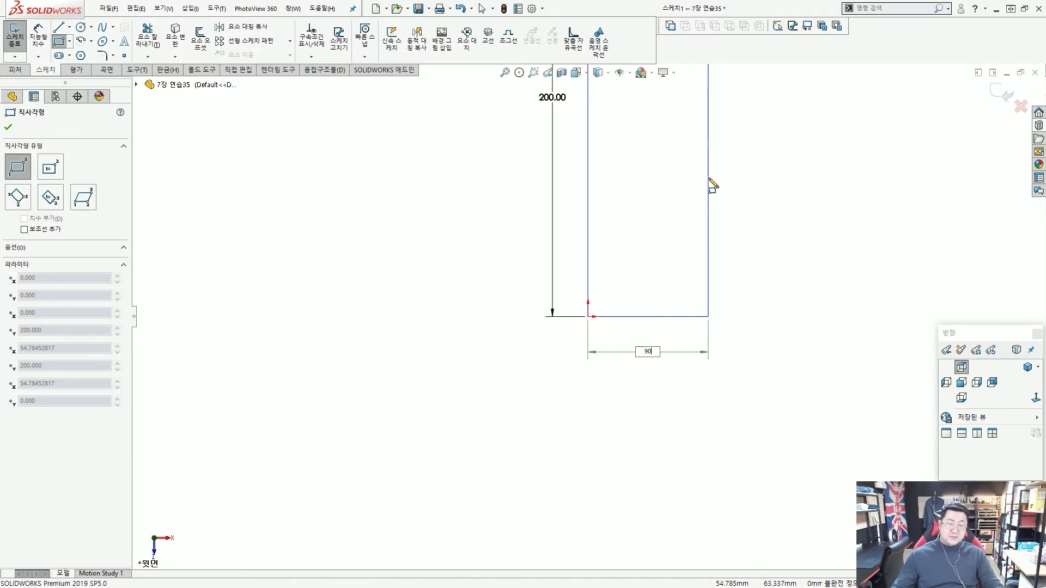
pyautogui.press('Return')
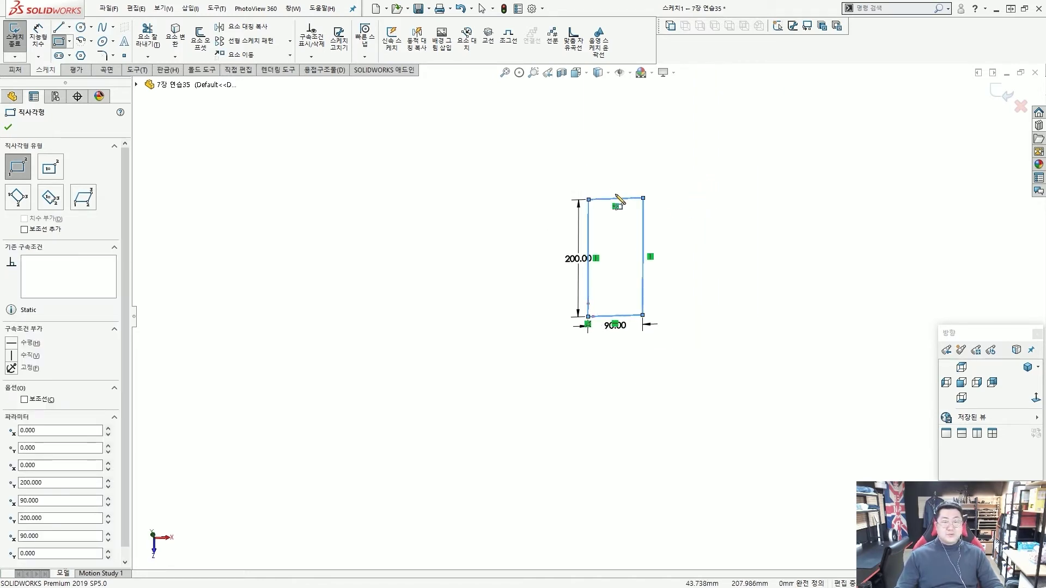
pyautogui.press('Escape')
# - Extrude the rectangle 15 mm into a solid plate, 보스-돌출1
pyautogui.click(16, 70)
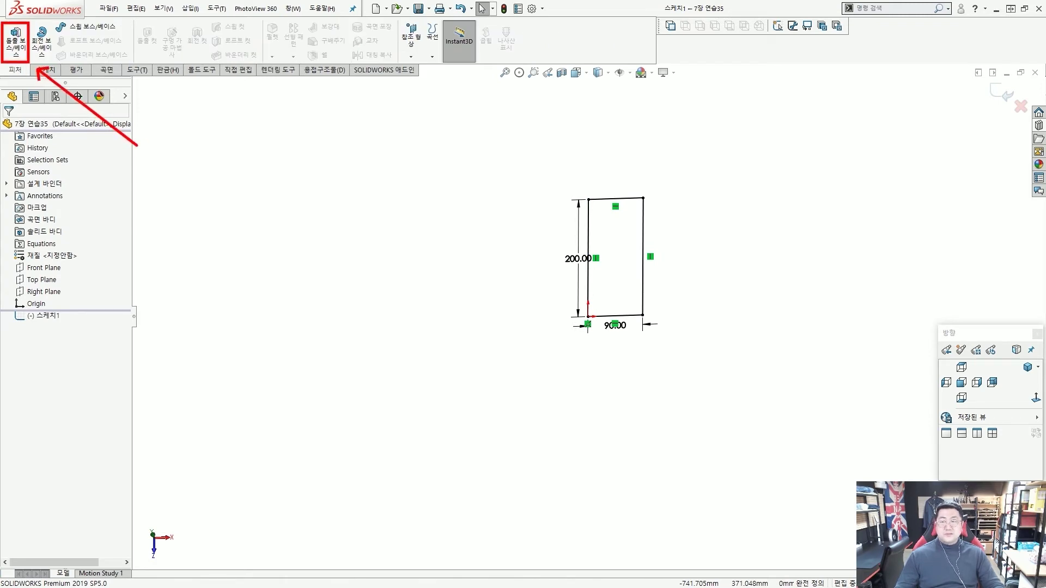
pyautogui.click(16, 39)
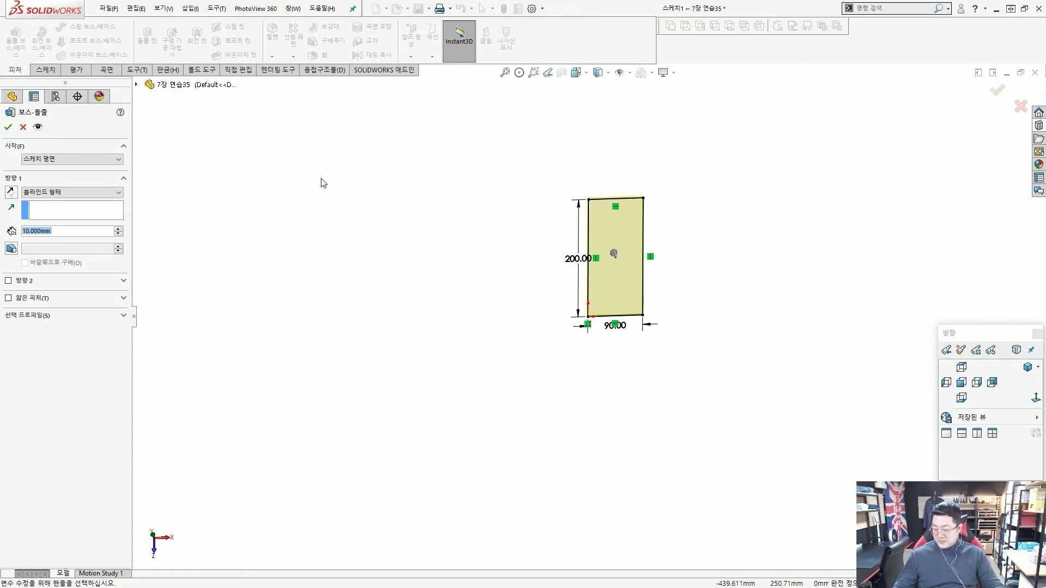
pyautogui.write('15')
pyautogui.press('Return')
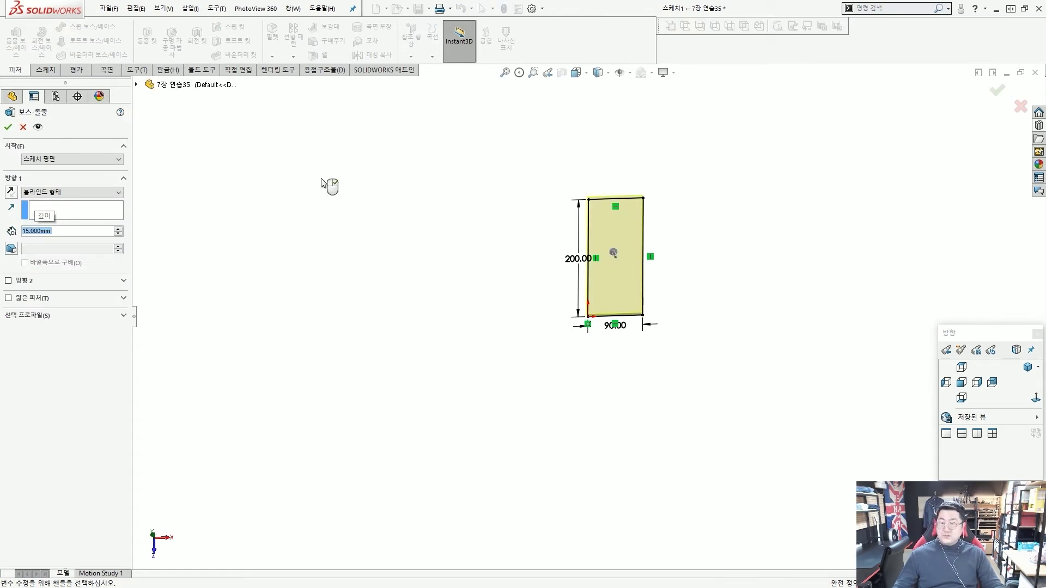
pyautogui.press('Return')
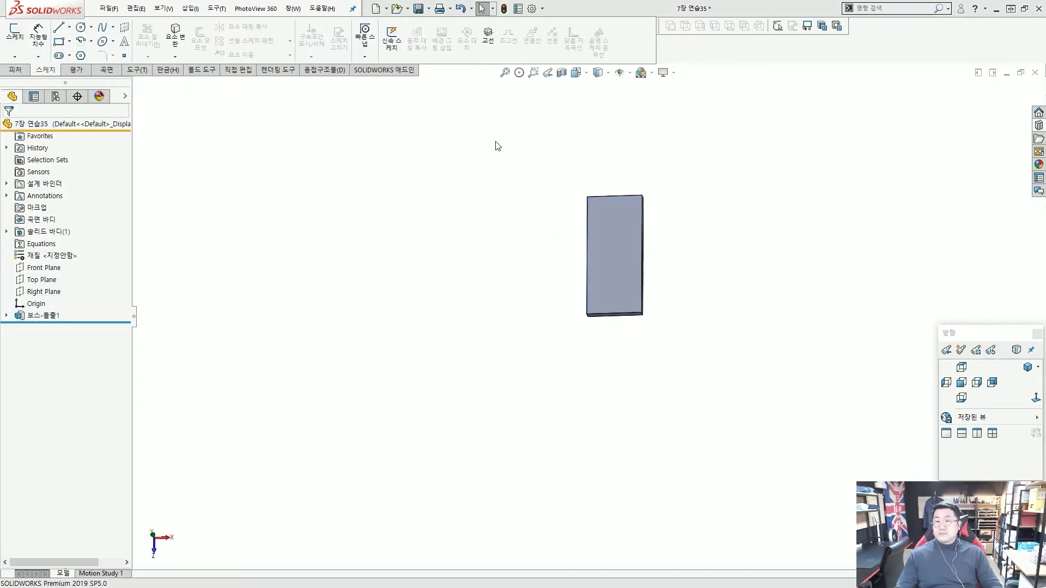
pyautogui.scroll(-3, 670, 239)
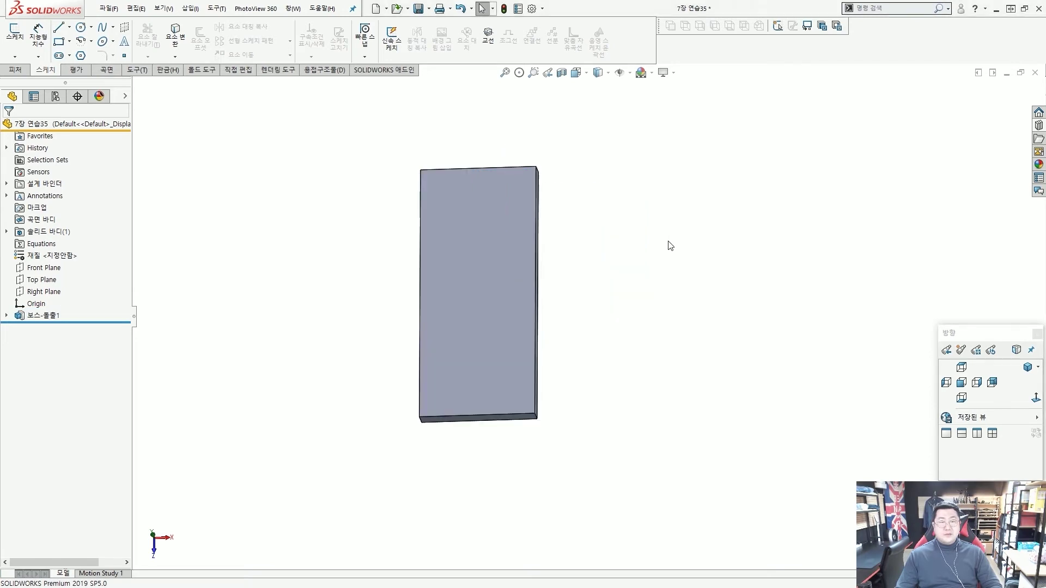
pyautogui.click(501, 205)
# - Start a sketch on the front face and draw a vertical centerline top to bottom
pyautogui.click(535, 157)
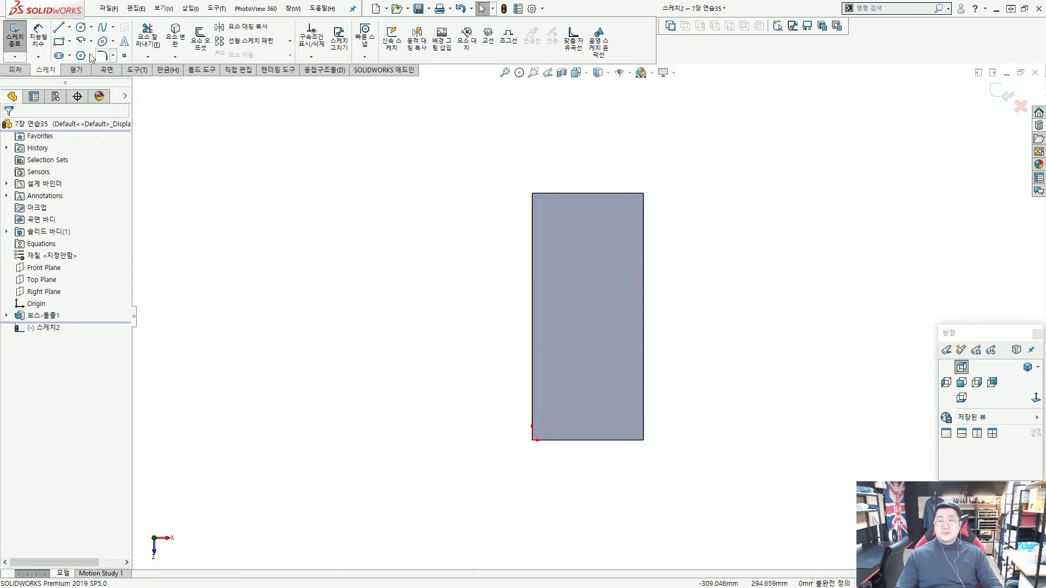
pyautogui.click(71, 27)
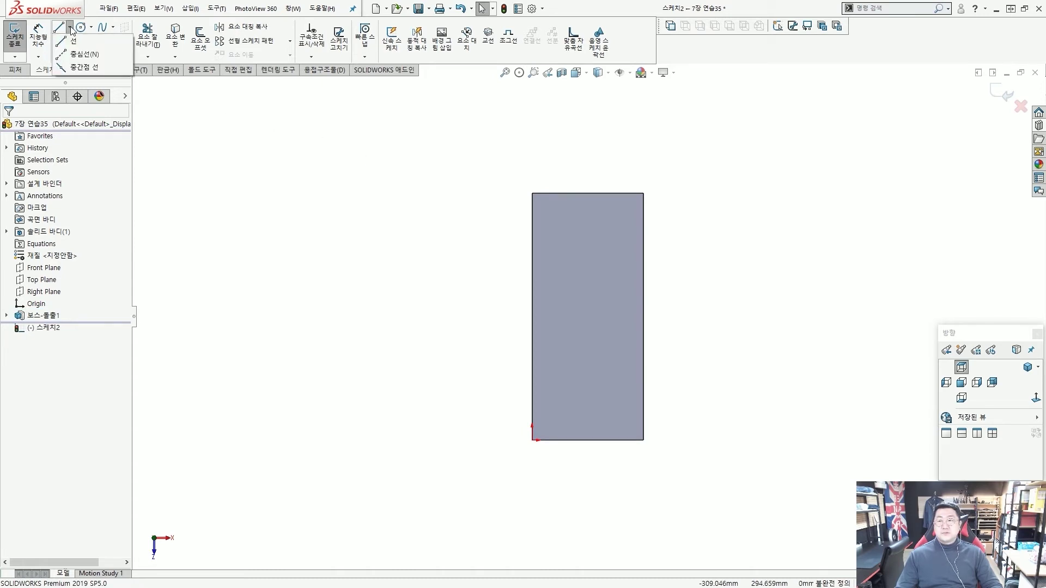
pyautogui.click(76, 55)
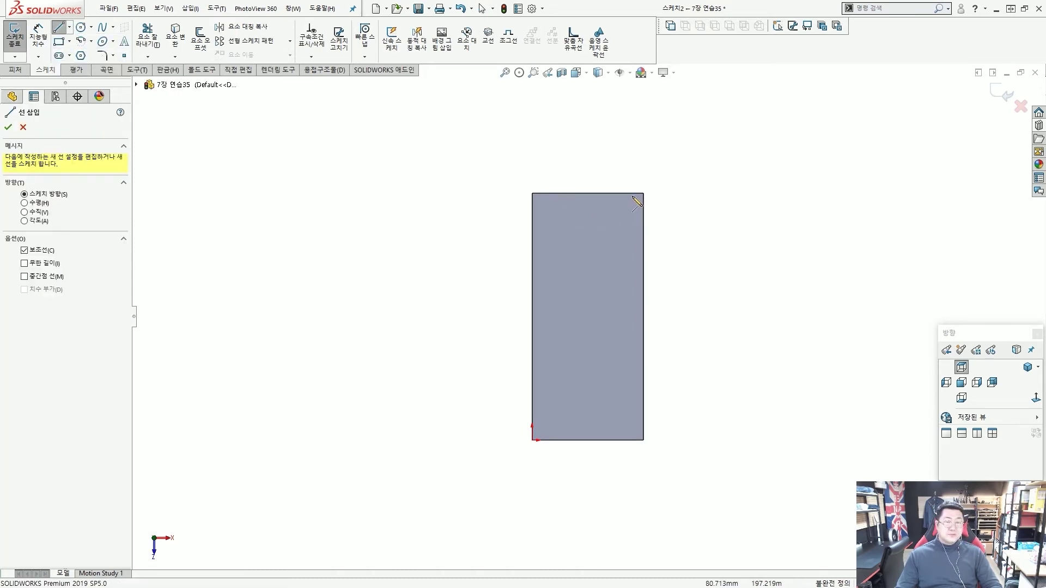
pyautogui.click(614, 193)
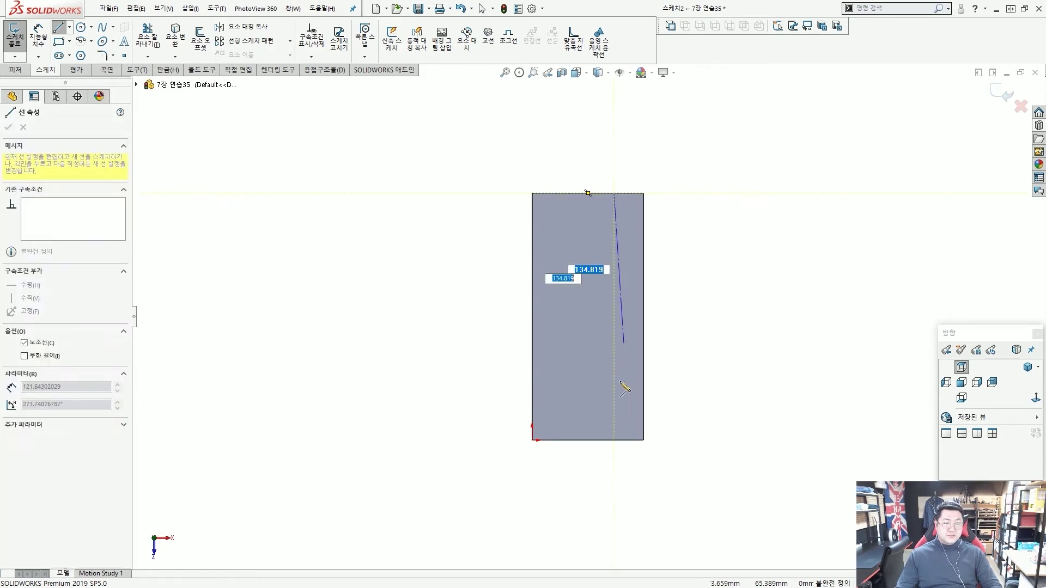
pyautogui.click(614, 439)
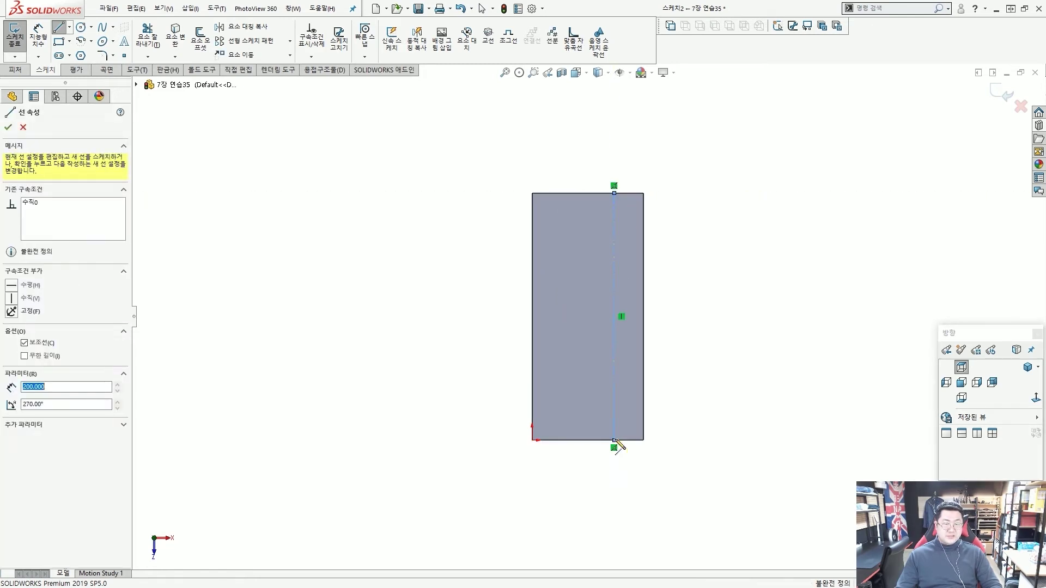
pyautogui.press('Escape')
pyautogui.scroll(-3, 616, 386)
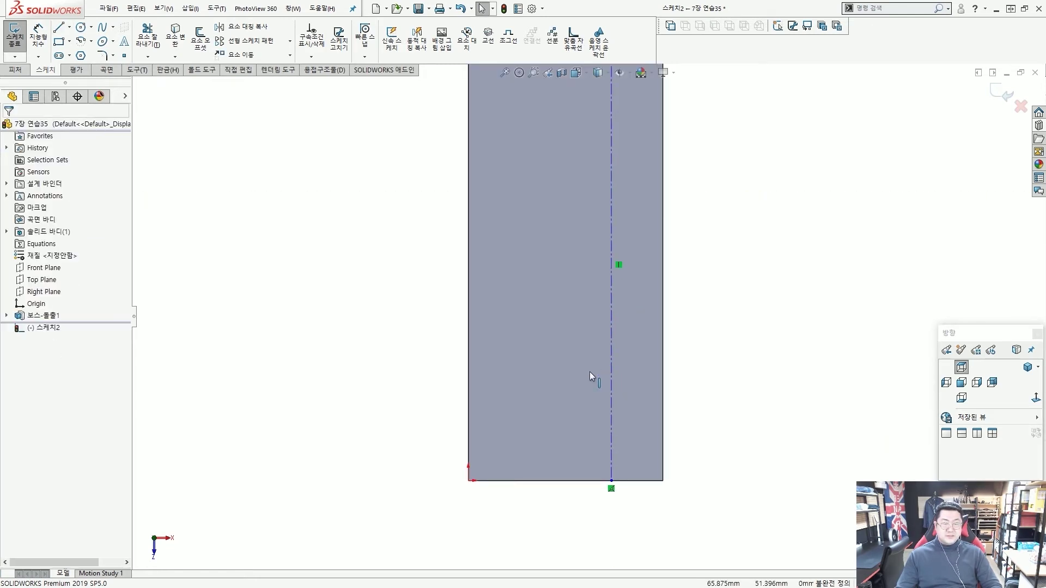
# - Draw a horizontal centerline from the plate's left edge to its right edge
pyautogui.press('Return')
pyautogui.click(469, 383)
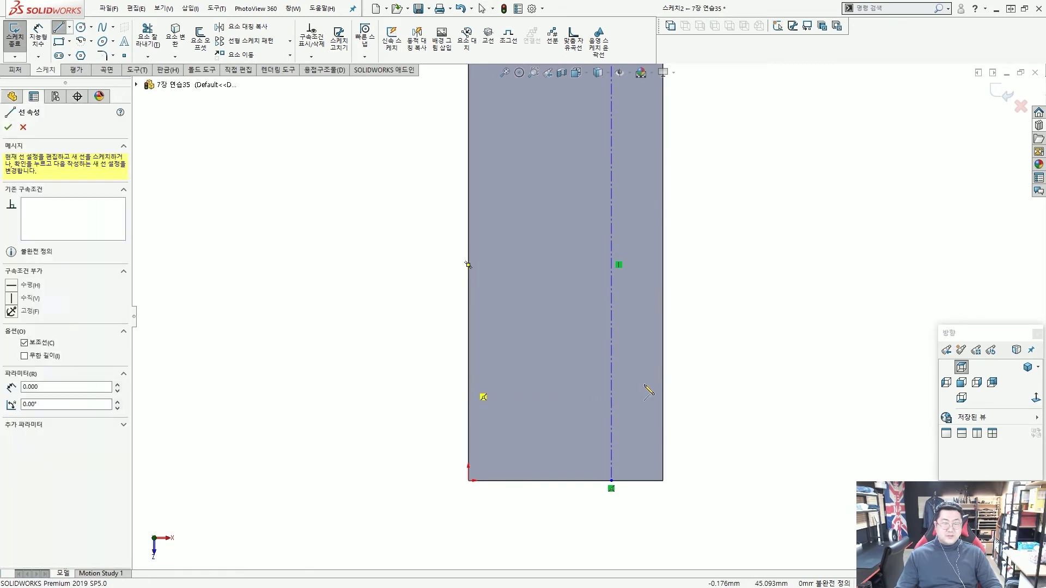
pyautogui.click(663, 382)
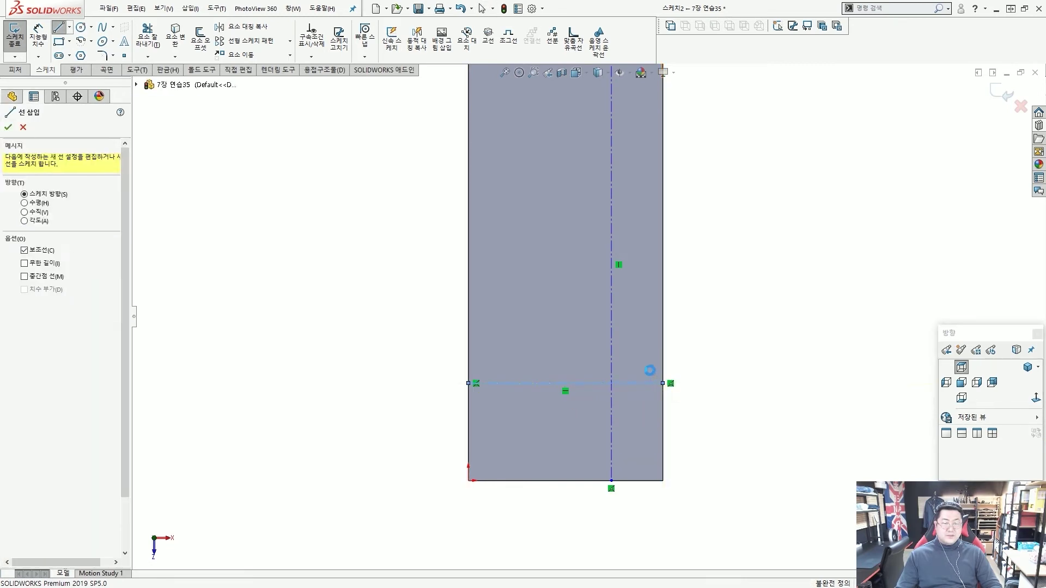
pyautogui.press('Escape')
pyautogui.scroll(-2, 635, 344)
pyautogui.scroll(2, 614, 326)
pyautogui.scroll(-2, 593, 322)
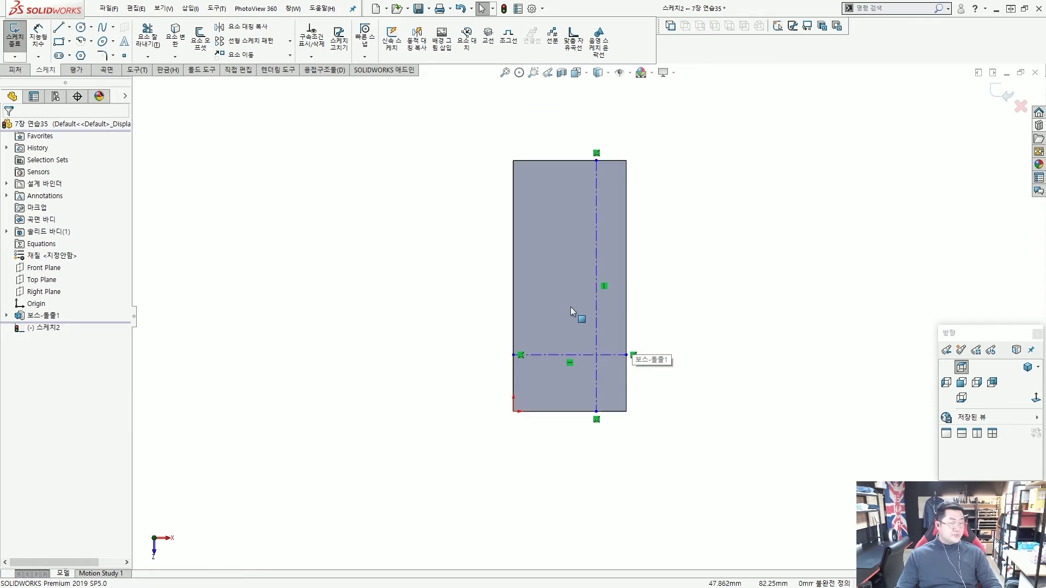
pyautogui.scroll(3, 551, 280)
pyautogui.scroll(1, 380, 216)
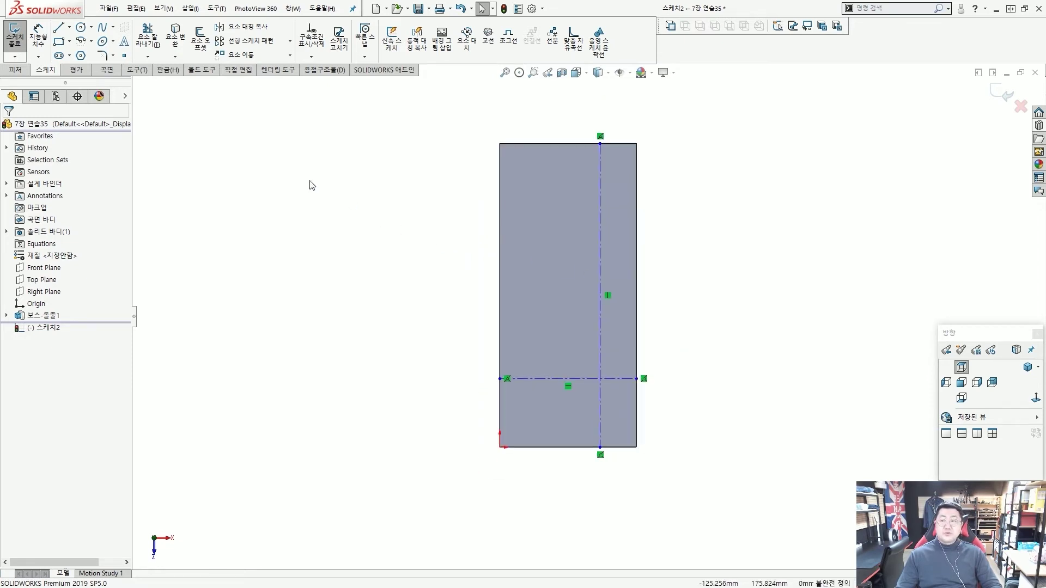
# - Dimension the vertical centerline 25 mm from the plate's right edge
pyautogui.click(38, 44)
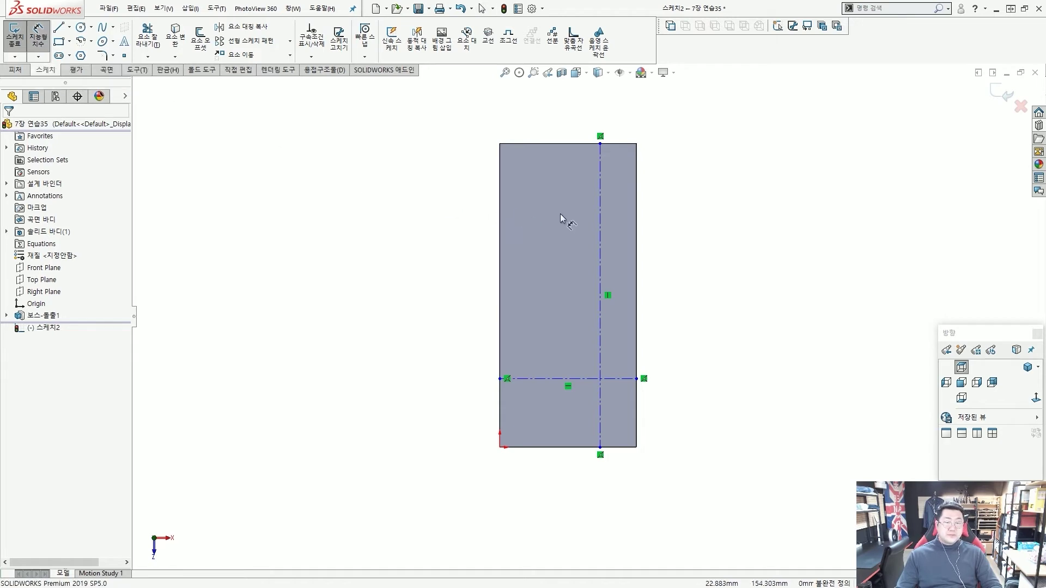
pyautogui.click(636, 221)
pyautogui.click(601, 217)
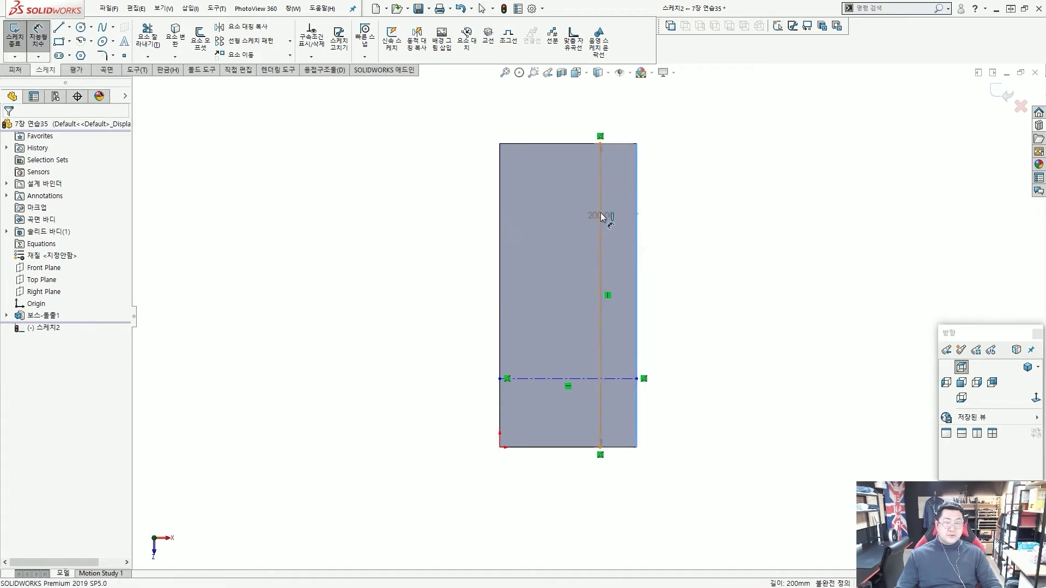
pyautogui.click(617, 119)
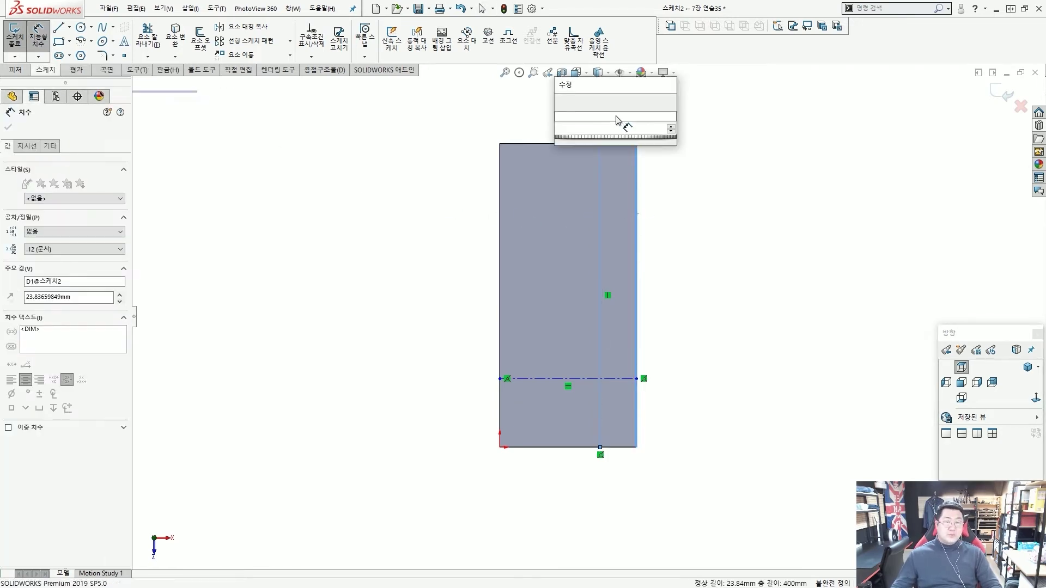
pyautogui.press('Return')
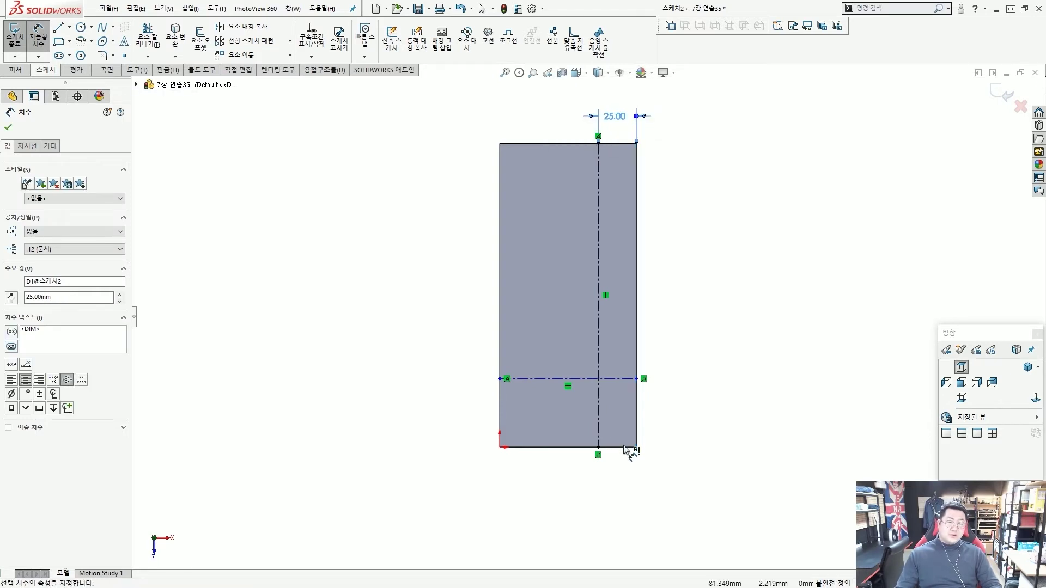
# - Dimension the horizontal centerline 35 mm above the bottom edge and exit the sketch
pyautogui.click(629, 448)
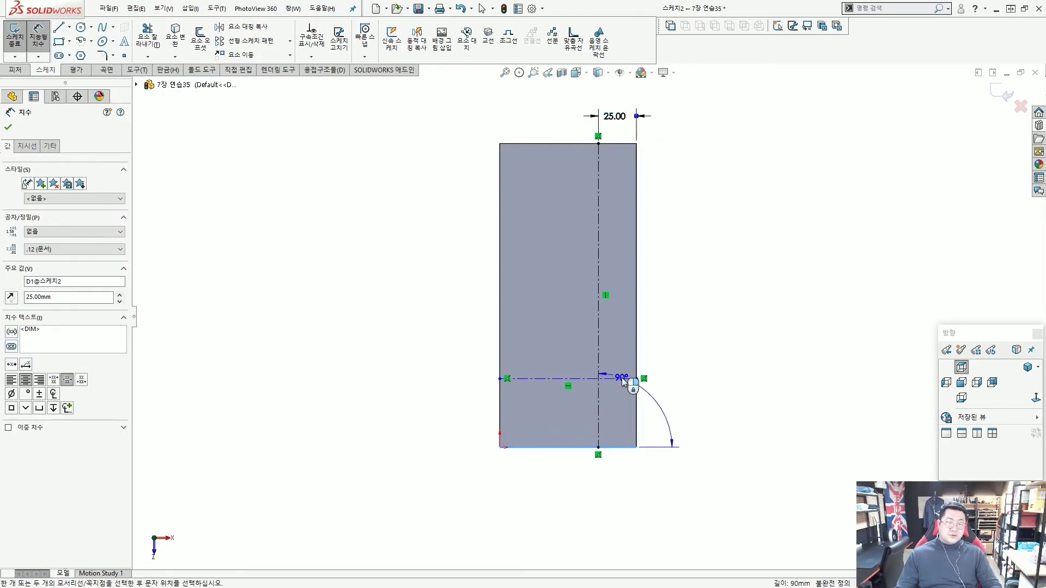
pyautogui.press('Escape')
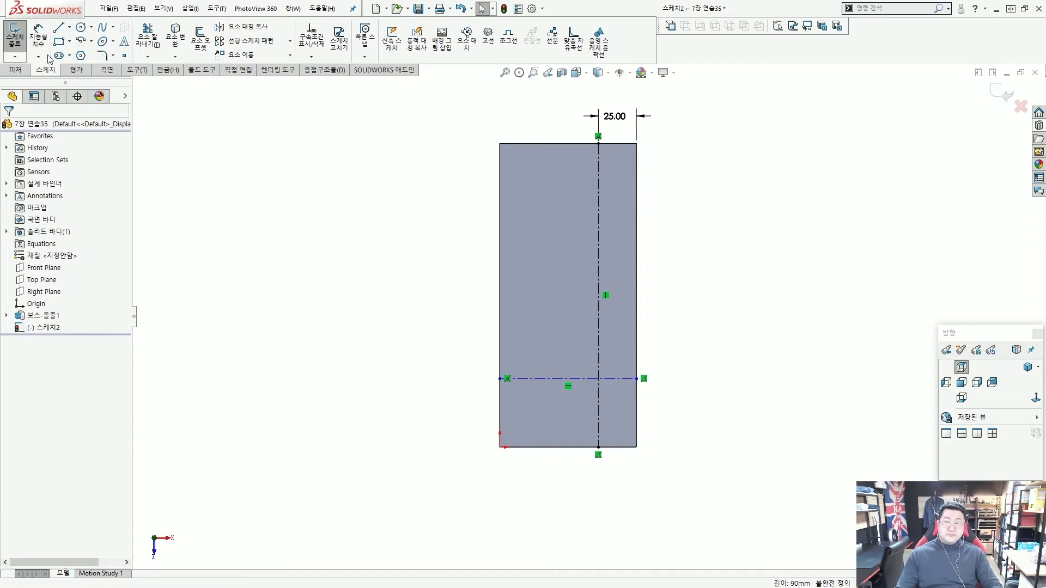
pyautogui.click(40, 36)
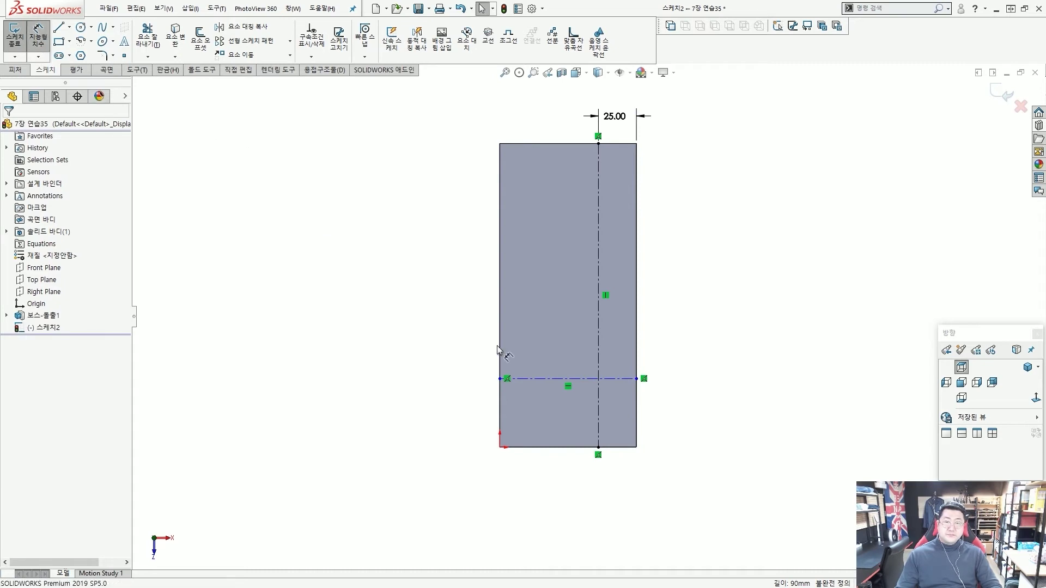
pyautogui.click(576, 447)
pyautogui.click(594, 388)
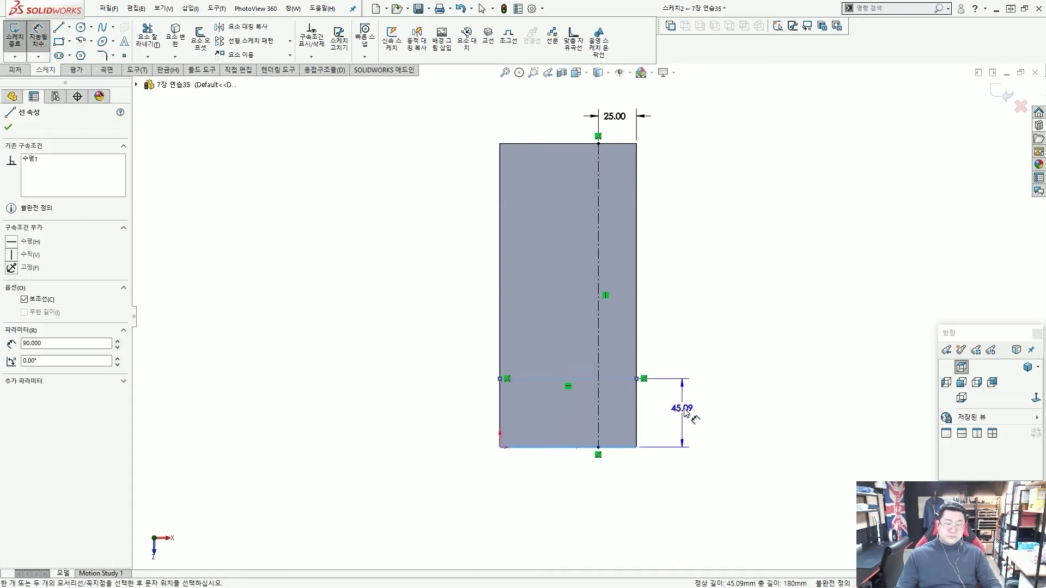
pyautogui.click(694, 411)
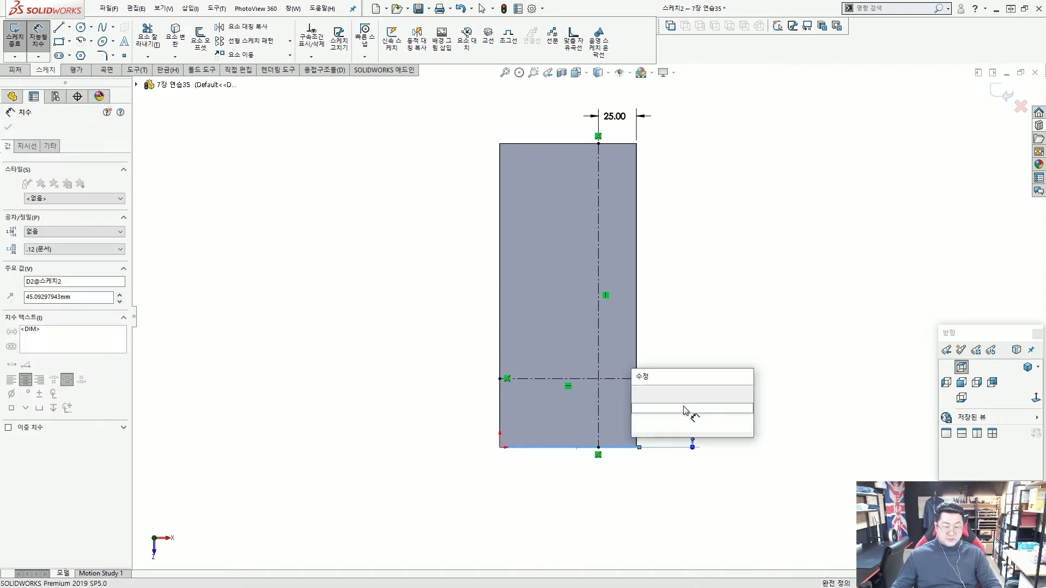
pyautogui.press('Return')
pyautogui.write('35')
pyautogui.press('Return')
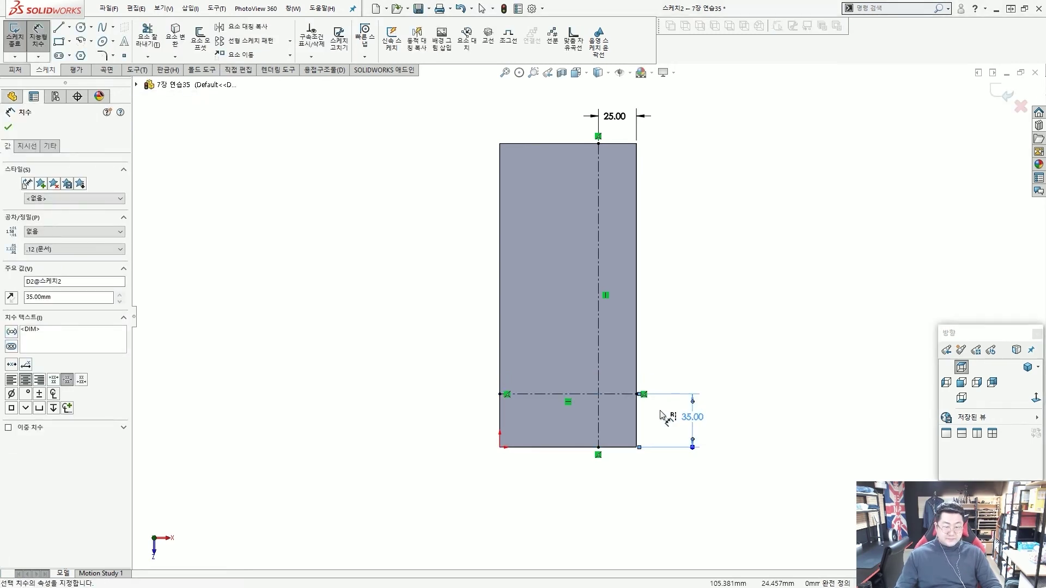
pyautogui.press('Escape')
pyautogui.scroll(-3, 627, 430)
pyautogui.scroll(5, 610, 376)
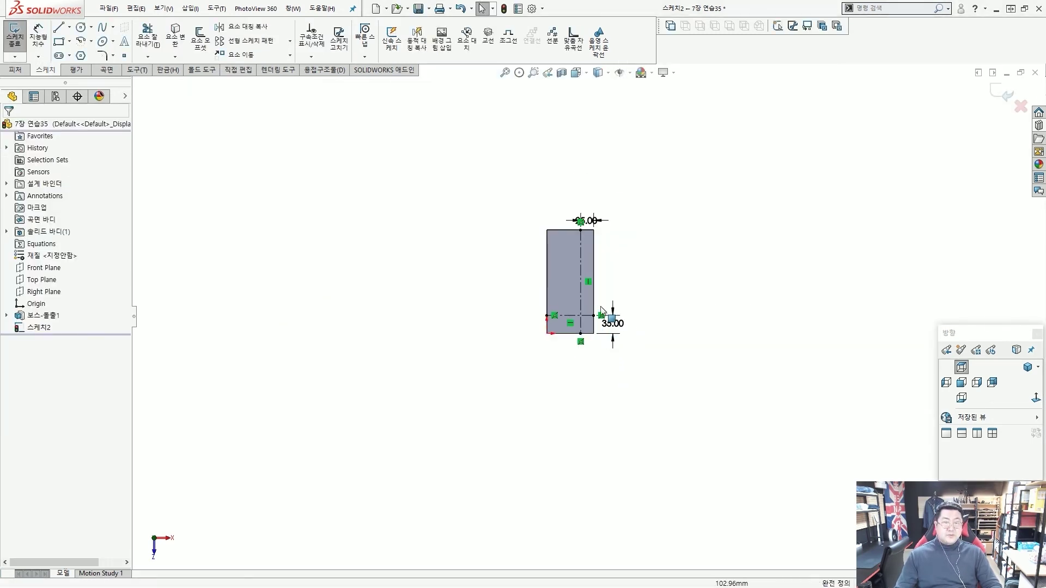
pyautogui.scroll(-3, 594, 267)
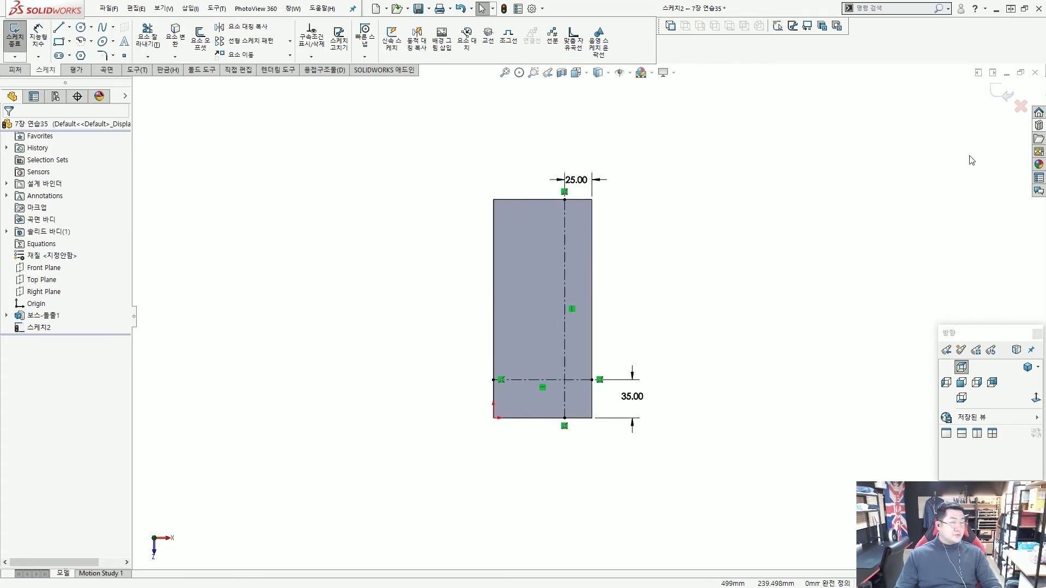
pyautogui.click(996, 97)
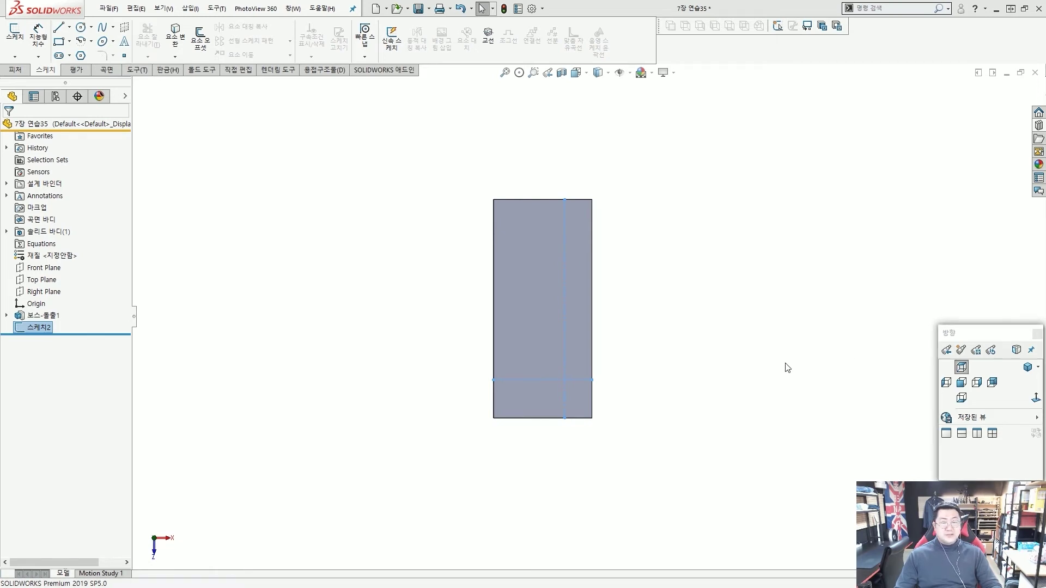
# - Start a new reference plane, selecting the plate's top face and the sketch line as references
pyautogui.moveTo(599, 403); pyautogui.dragTo(553, 289, button='middle')
pyautogui.scroll(-3, 553, 307)
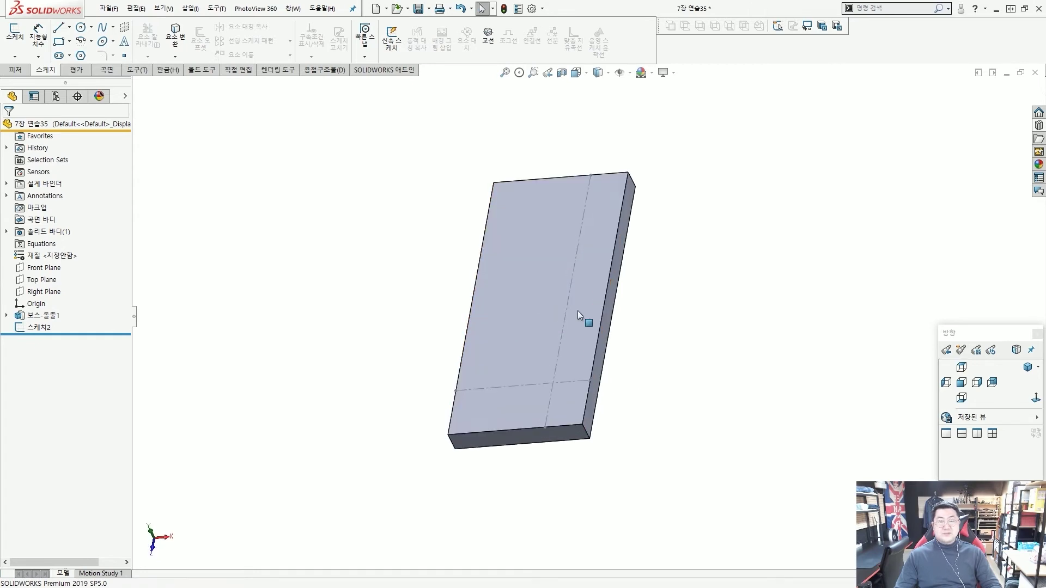
pyautogui.click(15, 71)
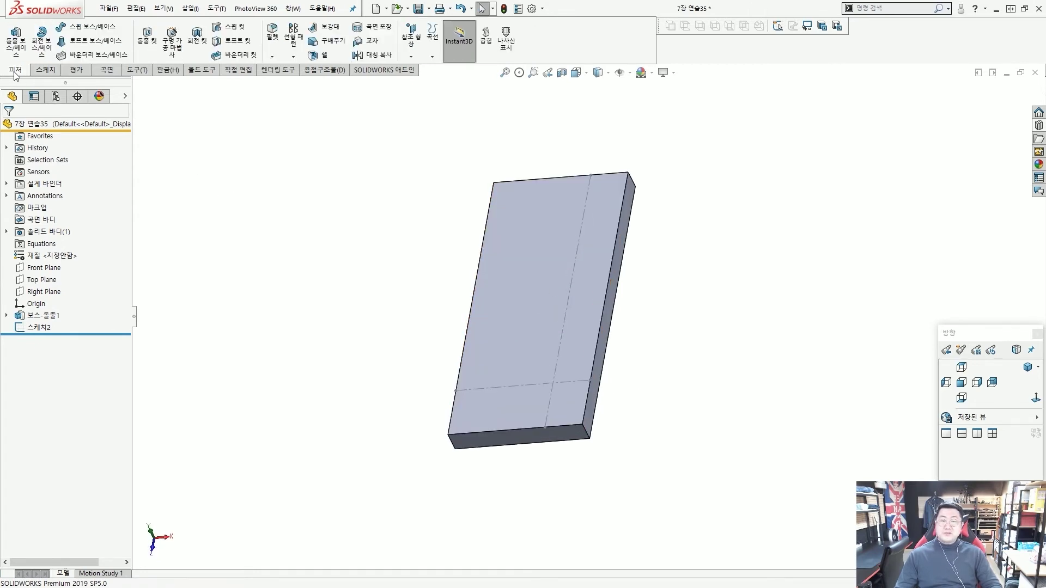
pyautogui.moveTo(398, 14); pyautogui.dragTo(431, 68)
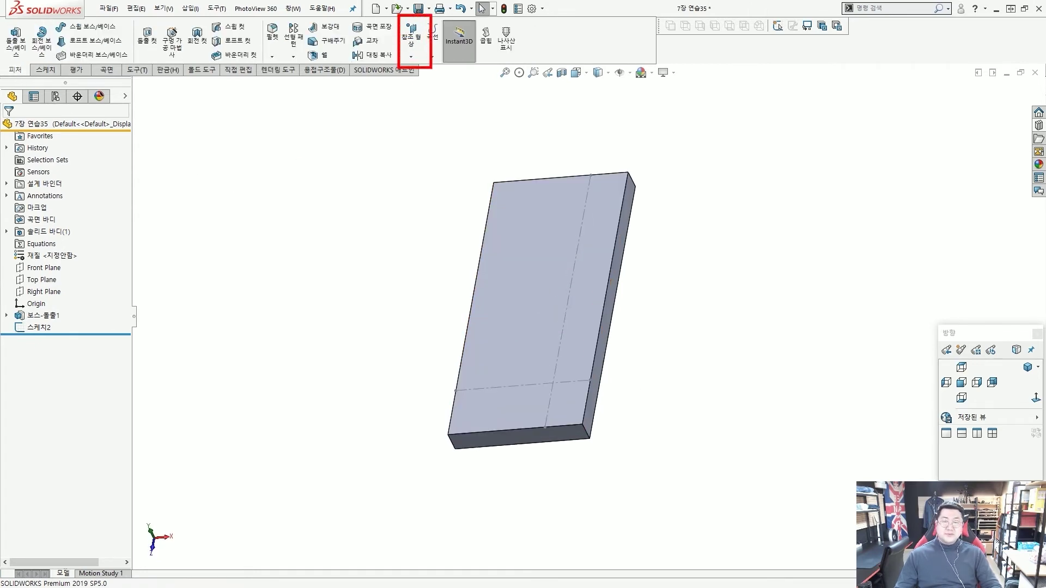
pyautogui.press('Escape')
pyautogui.click(410, 56)
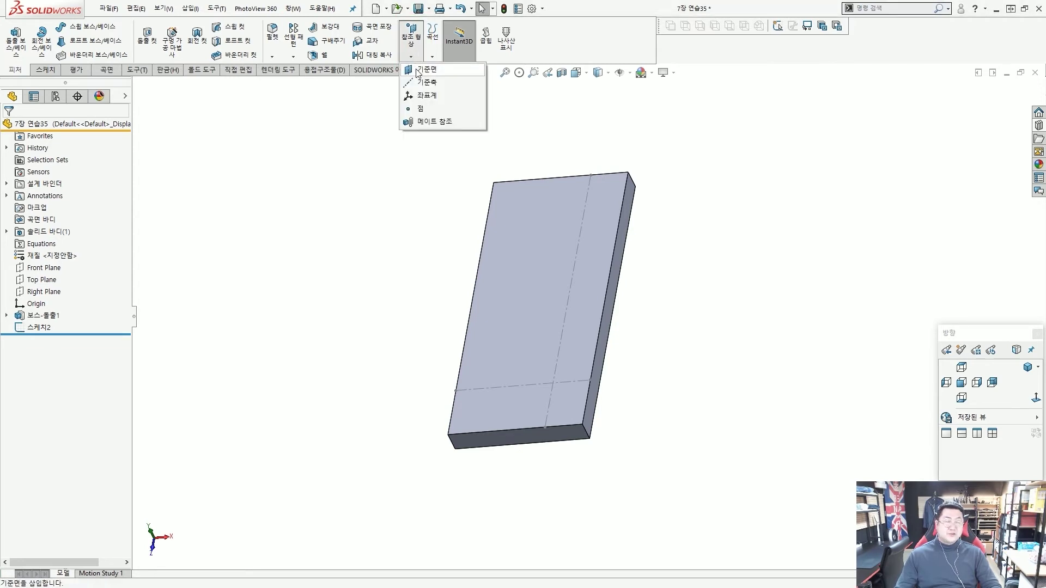
pyautogui.click(418, 72)
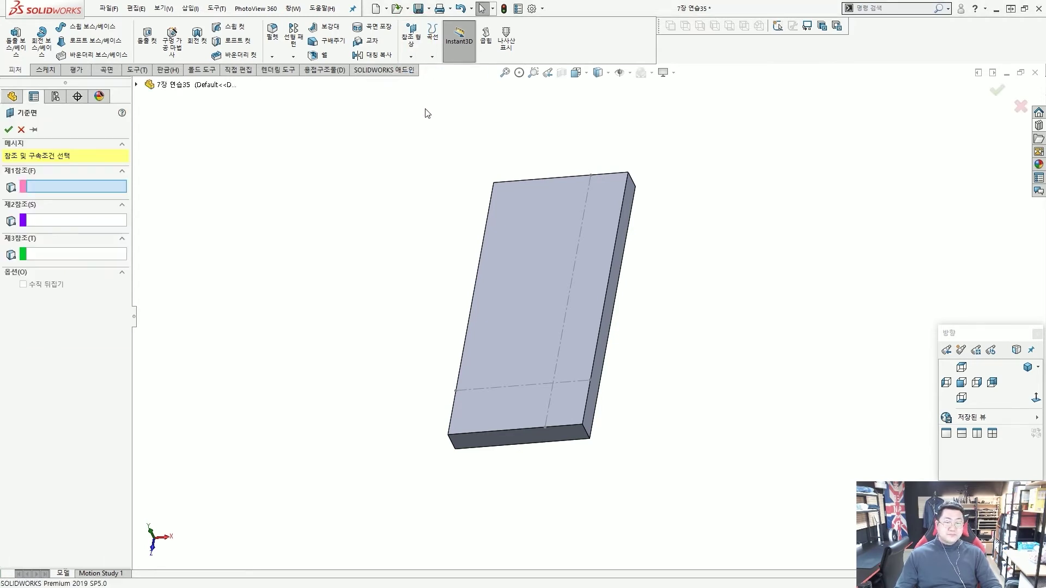
pyautogui.scroll(-1, 529, 243)
pyautogui.scroll(-1, 539, 232)
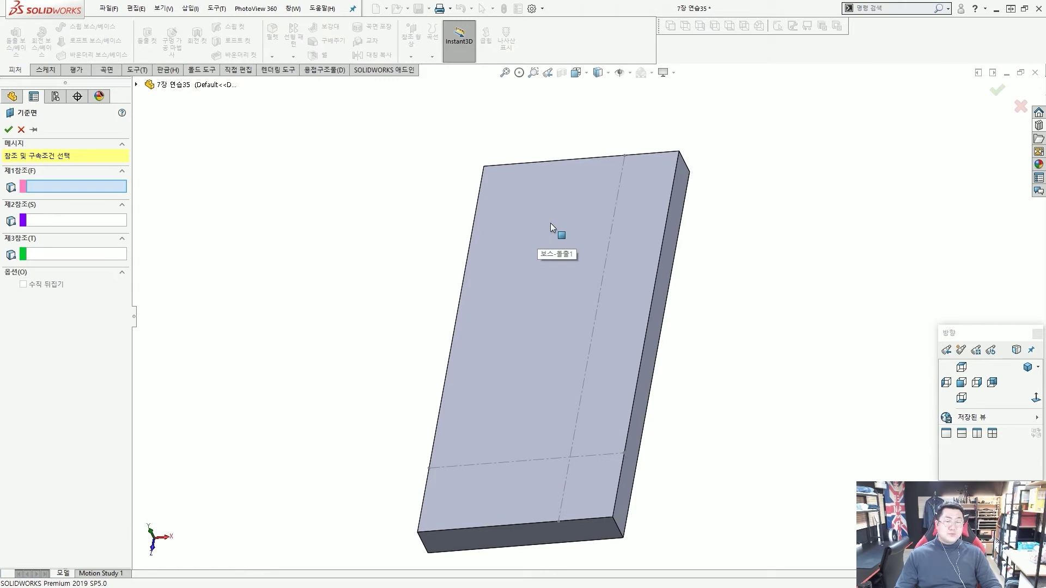
pyautogui.click(551, 224)
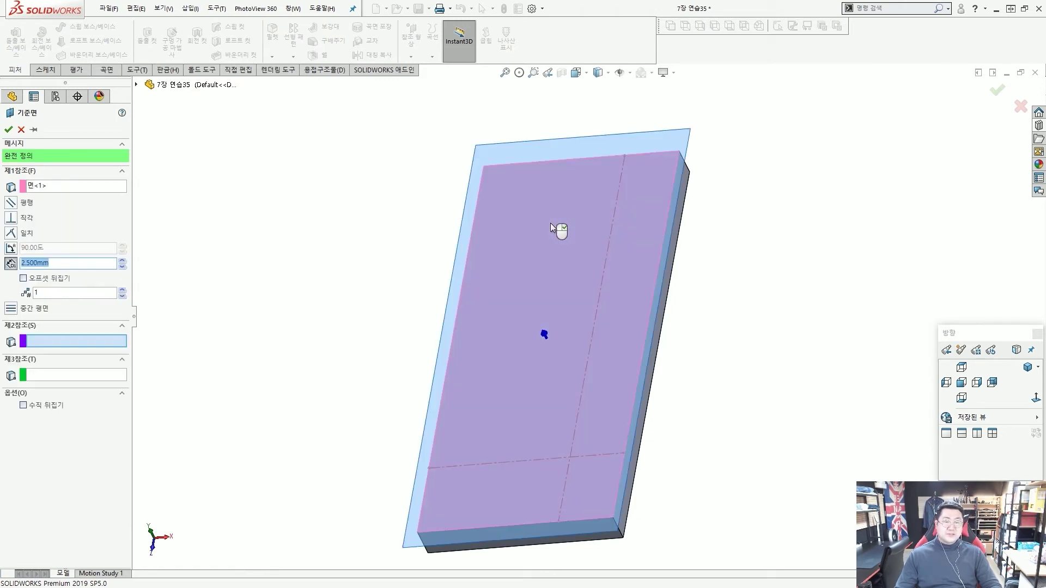
pyautogui.click(612, 223)
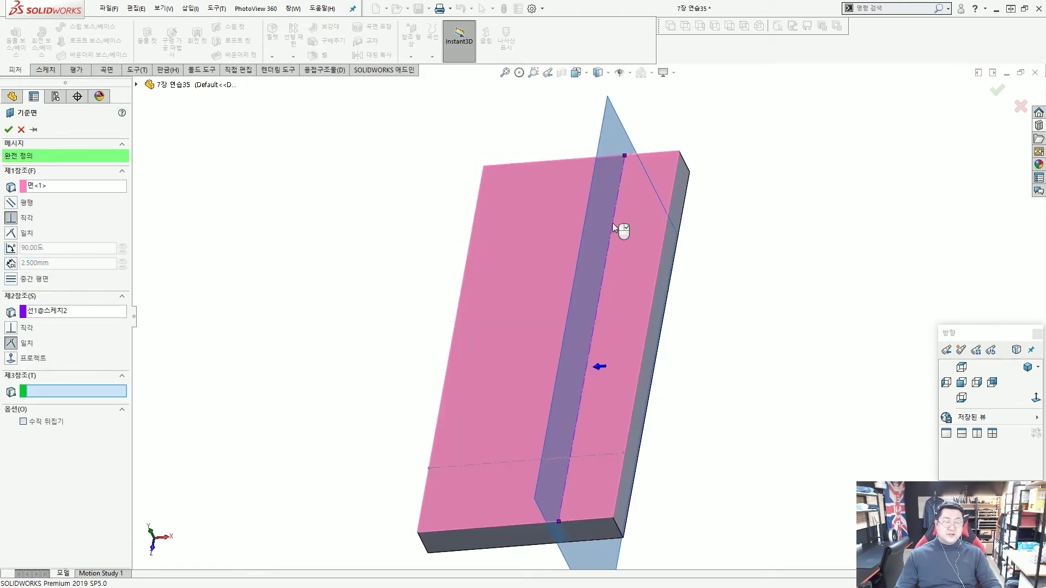
pyautogui.moveTo(563, 246); pyautogui.dragTo(531, 254, button='middle')
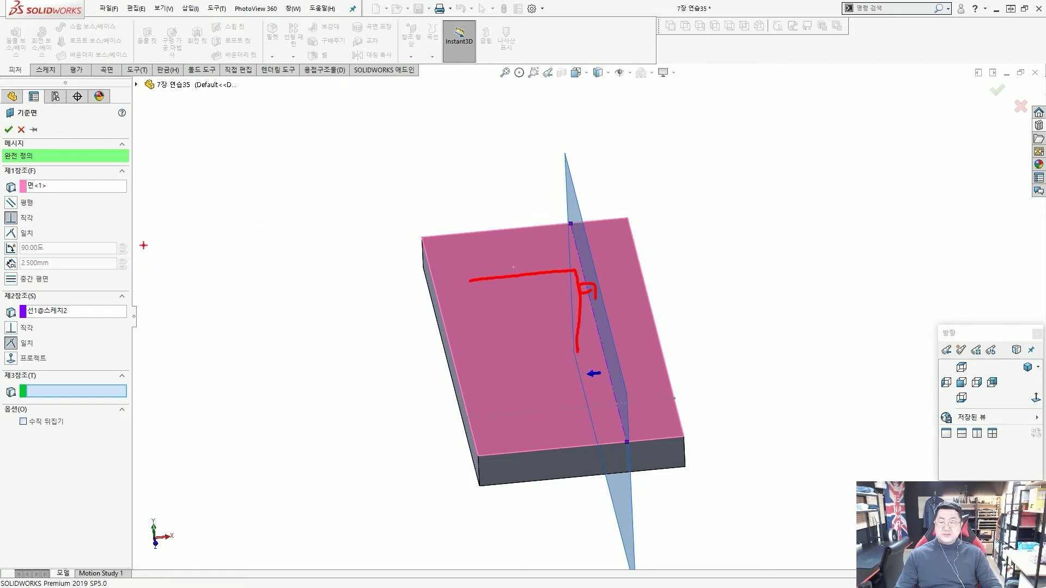
pyautogui.press('Escape')
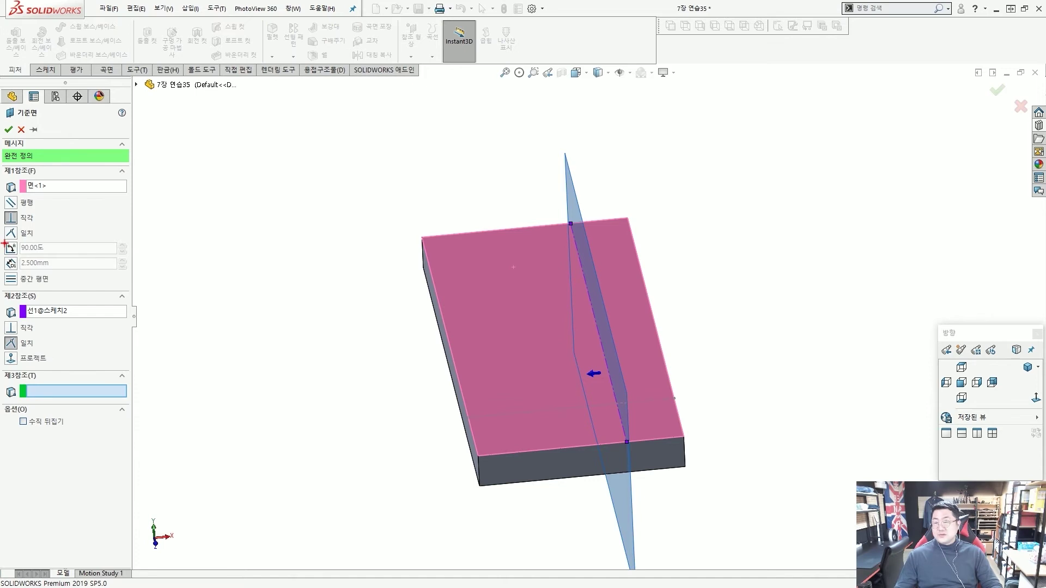
# - Angle the plane 75° from the top face, flip it, and accept 평면1
pyautogui.moveTo(4, 237); pyautogui.dragTo(138, 260)
pyautogui.moveTo(179, 259); pyautogui.dragTo(106, 246)
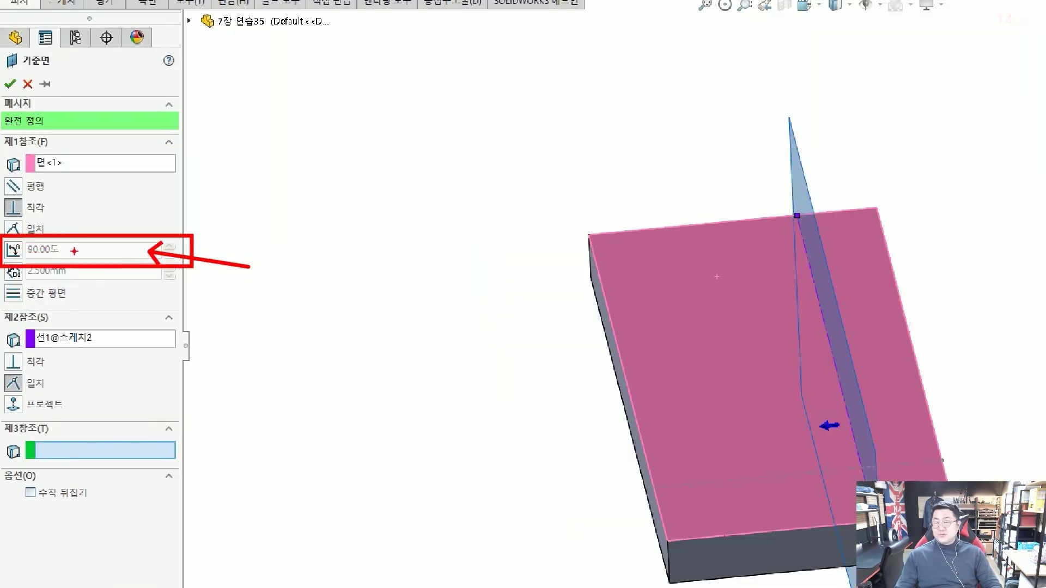
pyautogui.click(13, 250)
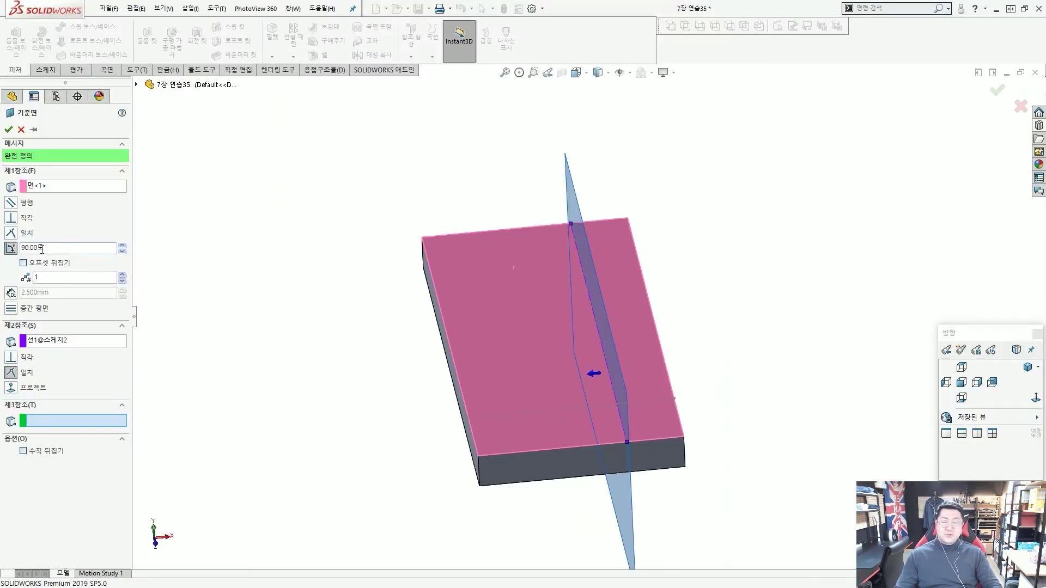
pyautogui.moveTo(48, 248); pyautogui.dragTo(1, 255)
pyautogui.write('75')
pyautogui.press('Return')
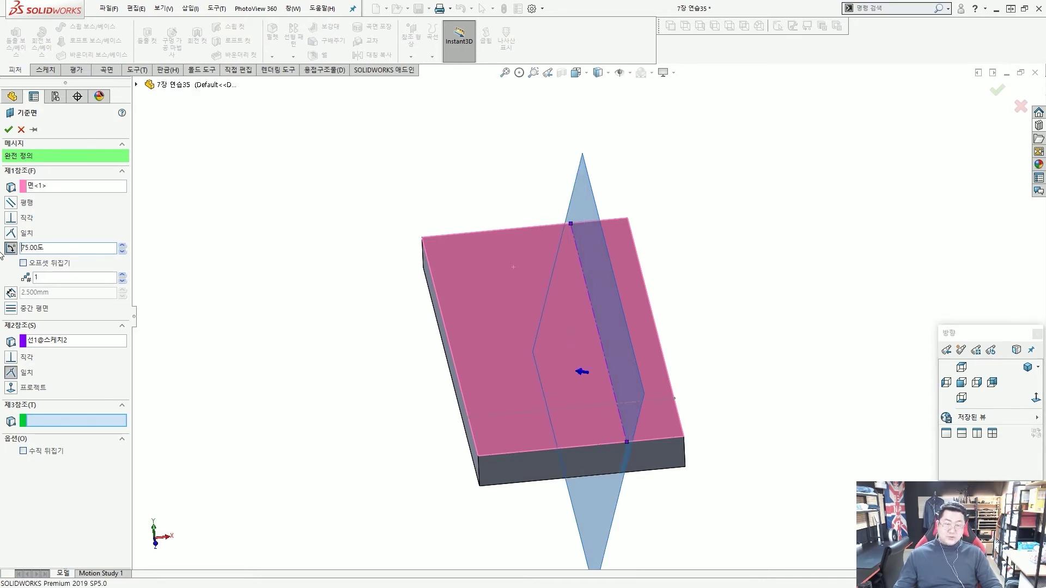
pyautogui.moveTo(431, 269); pyautogui.dragTo(425, 199, button='middle')
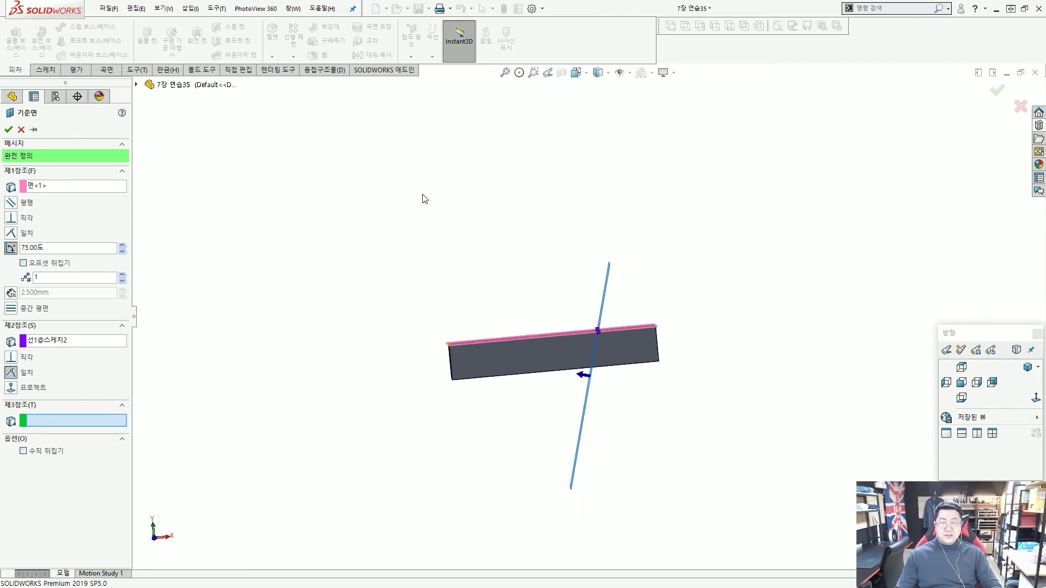
pyautogui.click(64, 265)
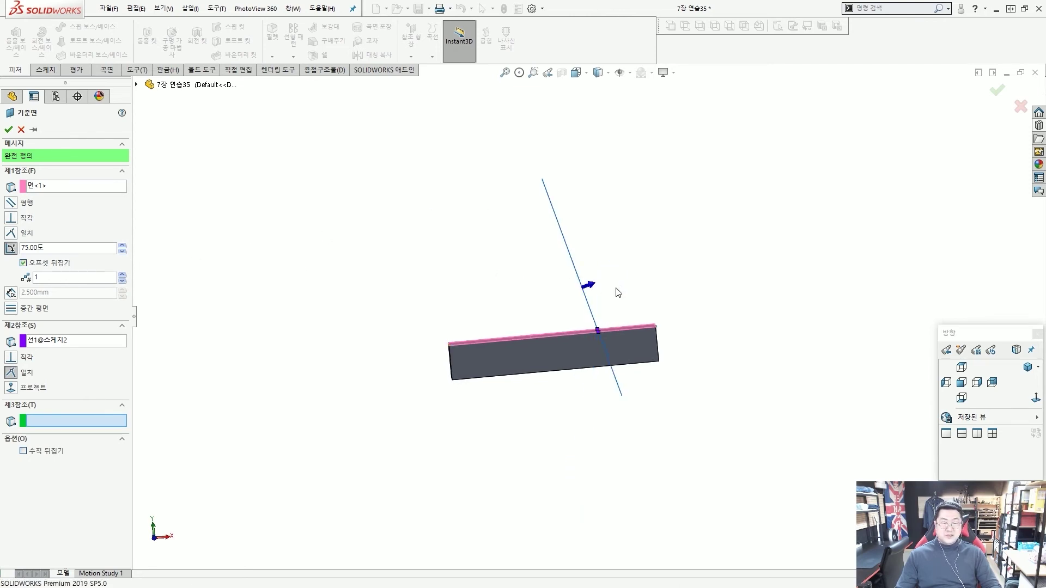
pyautogui.moveTo(616, 288); pyautogui.dragTo(563, 315, button='middle')
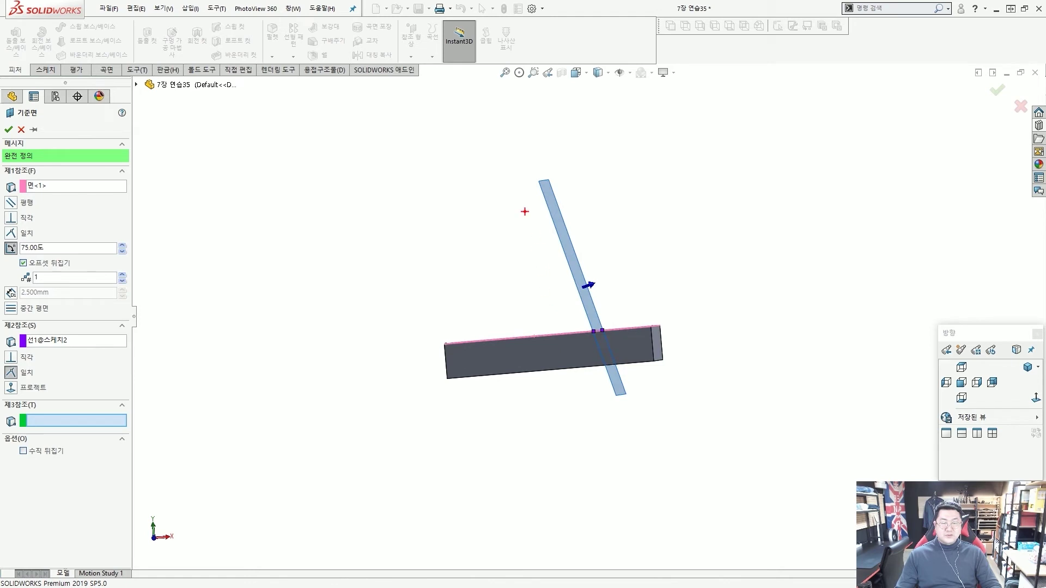
pyautogui.moveTo(532, 187); pyautogui.dragTo(478, 331)
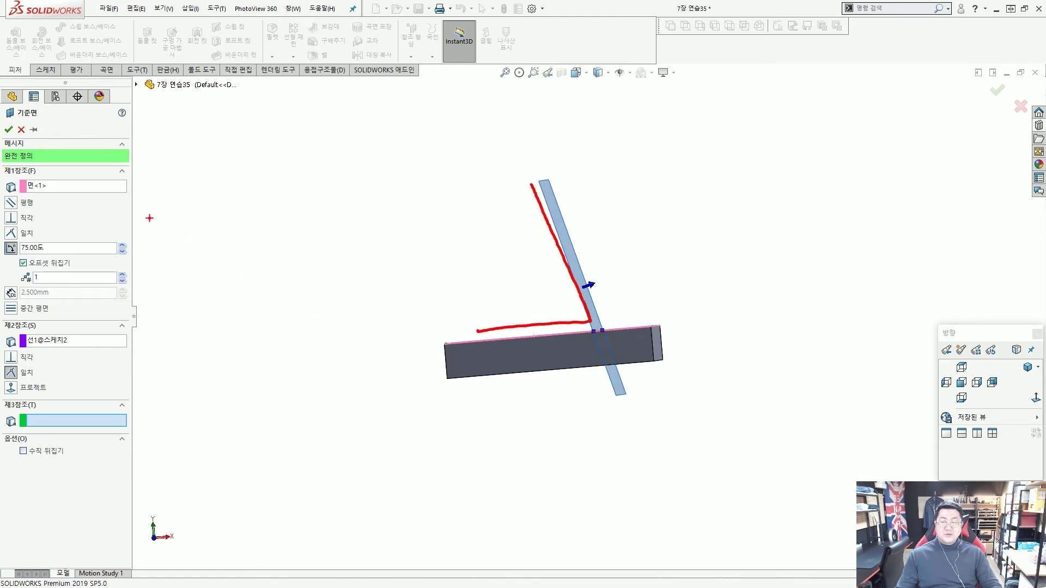
pyautogui.press('Escape')
pyautogui.click(8, 130)
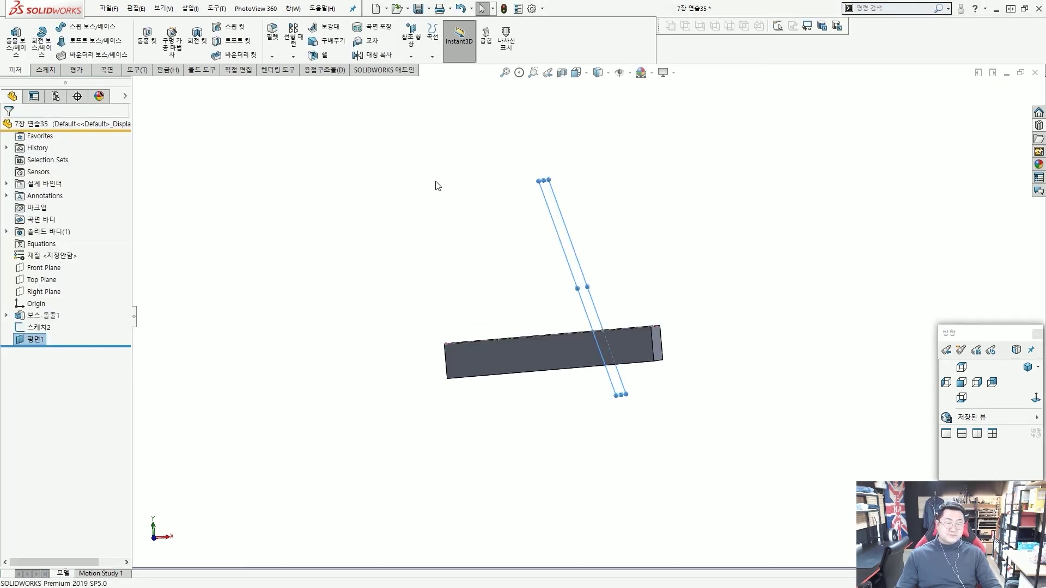
# - Open a new sketch on the tilted plane 평면1
pyautogui.moveTo(544, 180); pyautogui.dragTo(539, 185, button='middle')
pyautogui.scroll(-1, 579, 175)
pyautogui.moveTo(602, 187); pyautogui.dragTo(588, 202, button='middle')
pyautogui.click(584, 184)
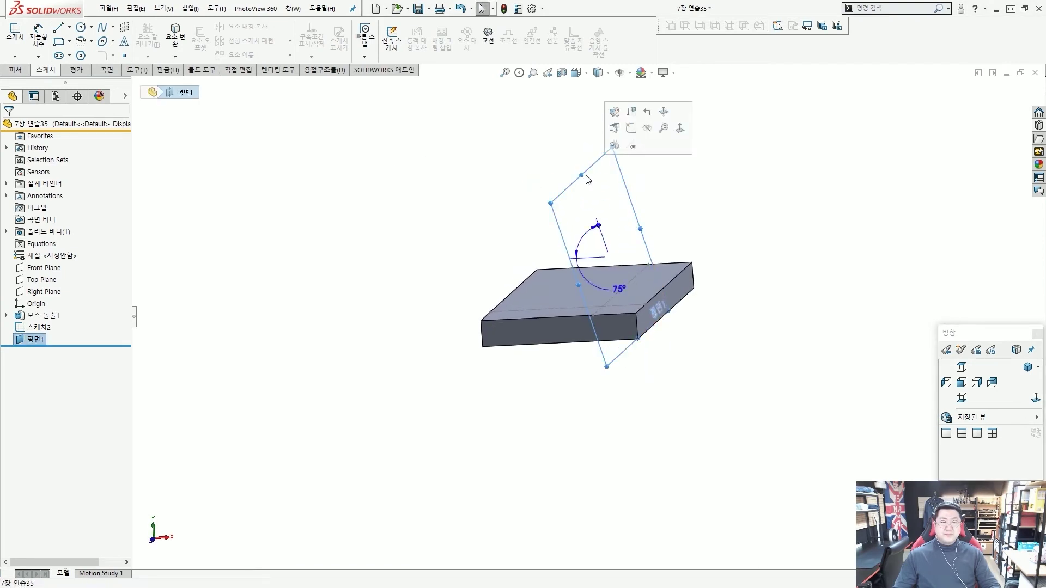
pyautogui.click(629, 129)
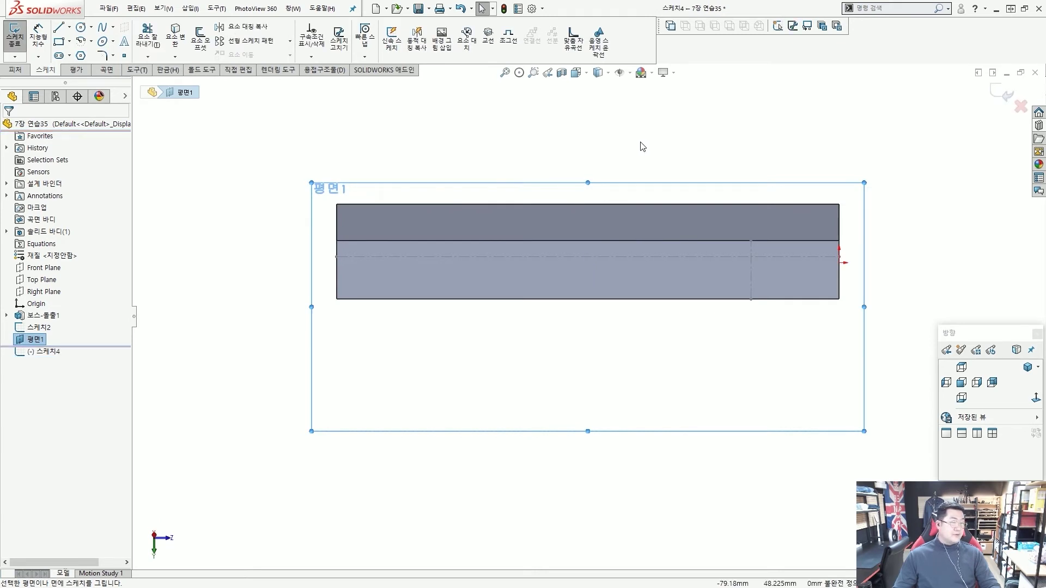
# - Switch to the Centerline tool and place its first point below the plate's lower end
pyautogui.scroll(2, 708, 305)
pyautogui.scroll(-1, 743, 341)
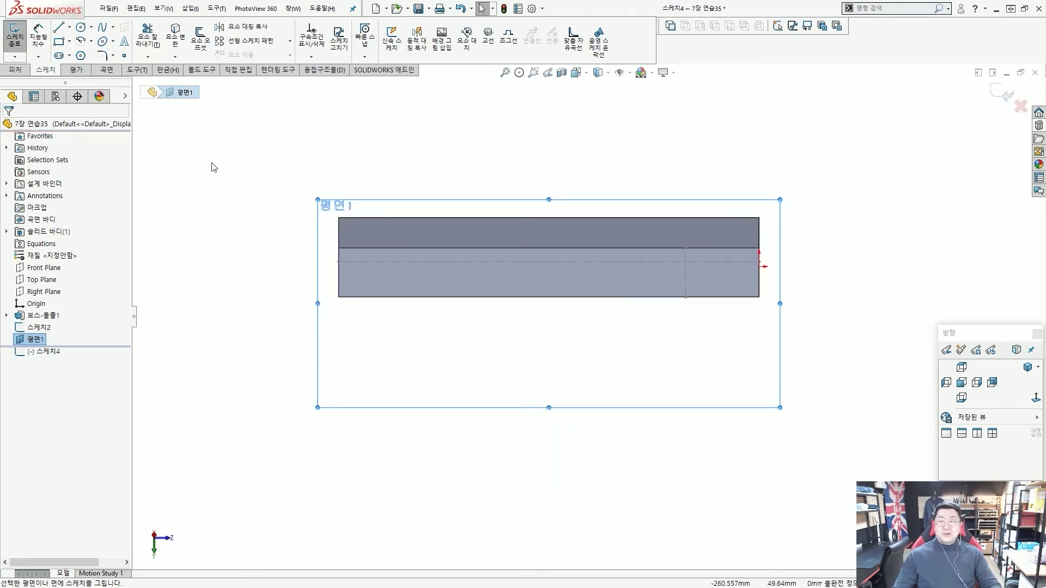
pyautogui.click(69, 28)
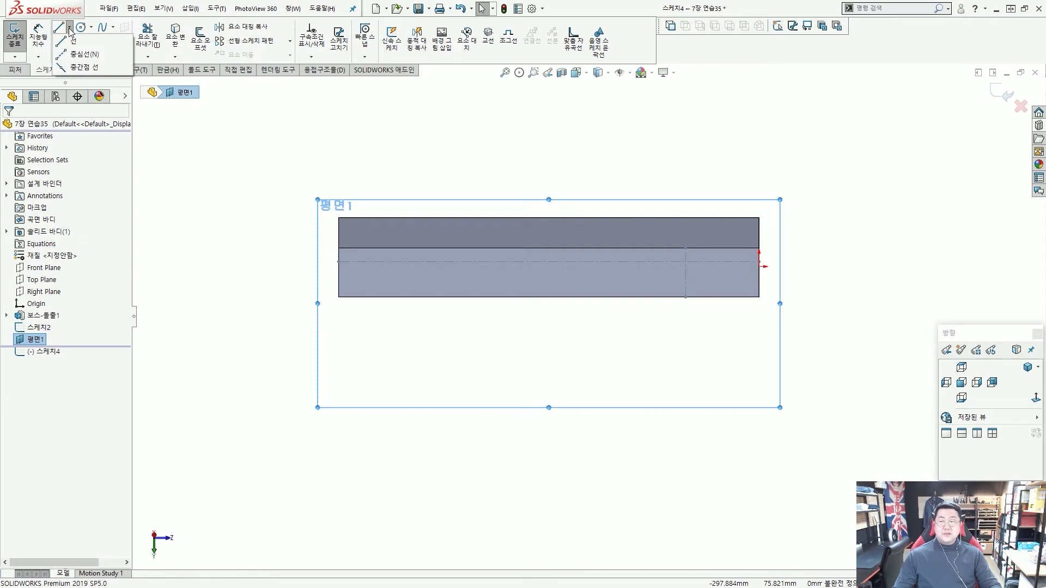
pyautogui.click(75, 58)
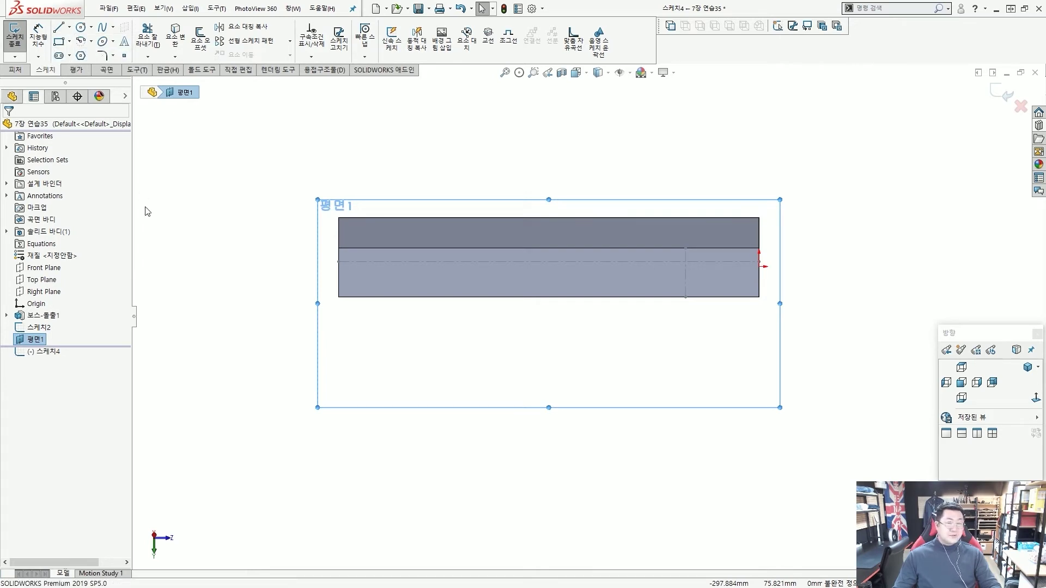
pyautogui.moveTo(179, 289); pyautogui.dragTo(486, 475, button='middle')
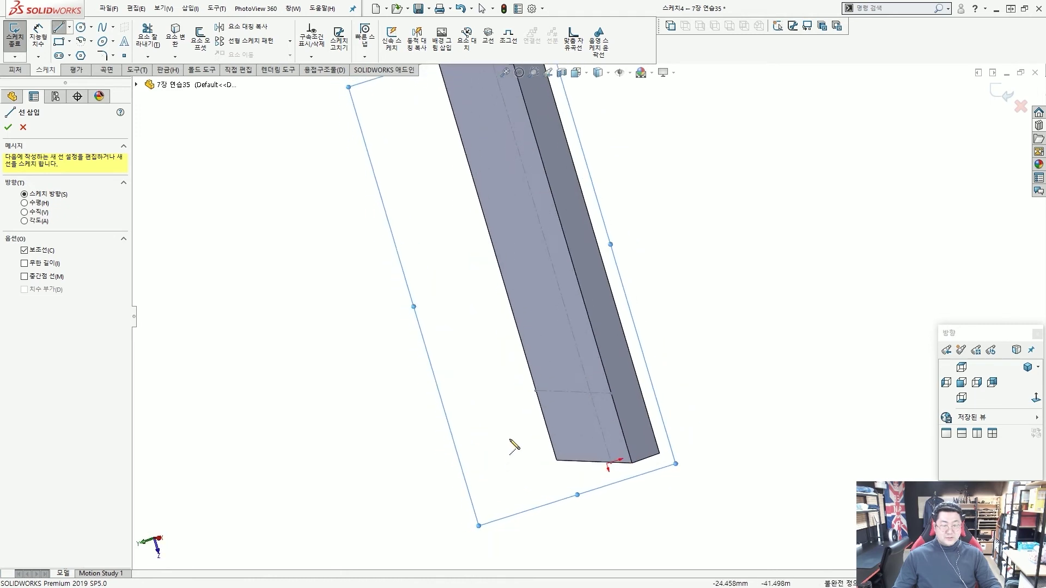
pyautogui.click(509, 412)
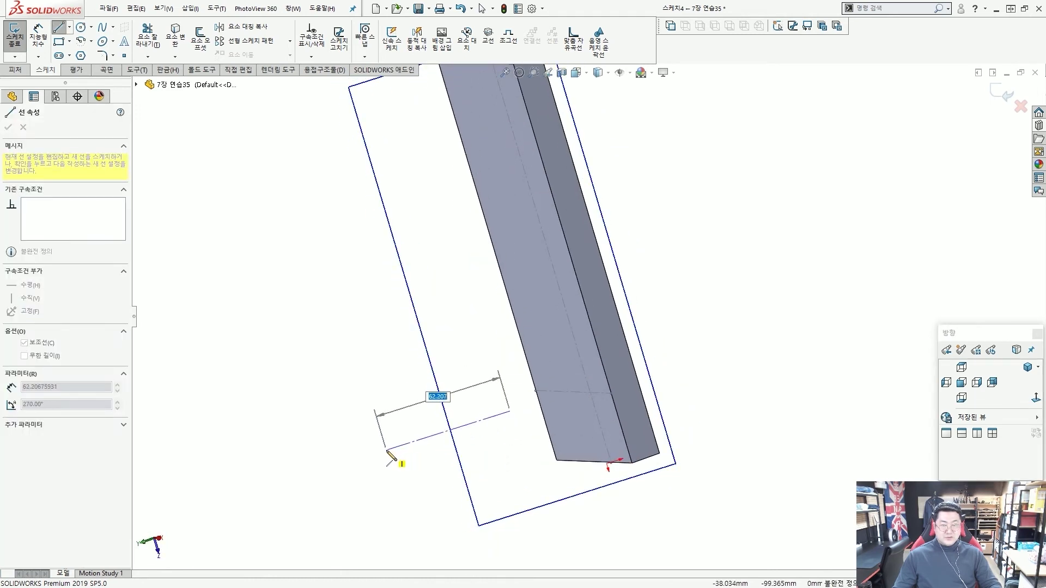
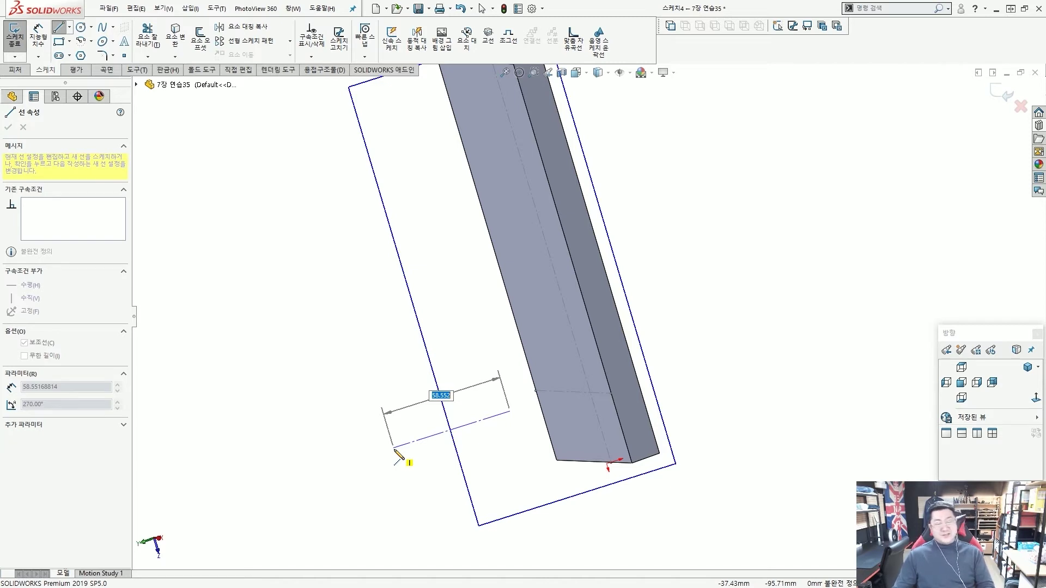
# - Draw a 100 mm centerline on 평면1 and drag its free endpoint up toward the bar
pyautogui.moveTo(393, 450)
pyautogui.mouseDown(button='middle')
pyautogui.moveTo(423, 437)
pyautogui.moveTo(380, 436)
pyautogui.moveTo(401, 447)
pyautogui.mouseUp(button='middle')
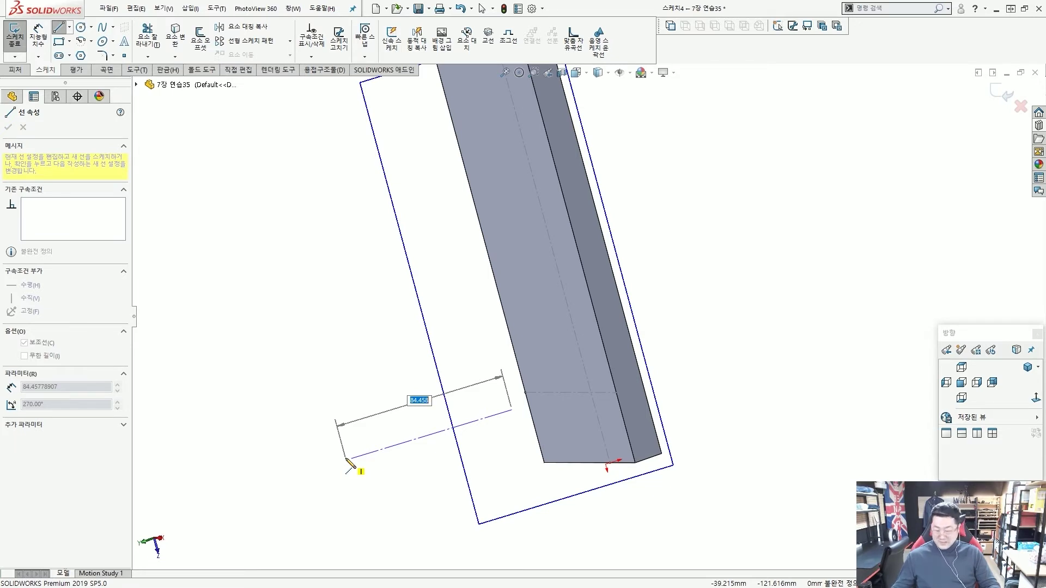
pyautogui.press('Return')
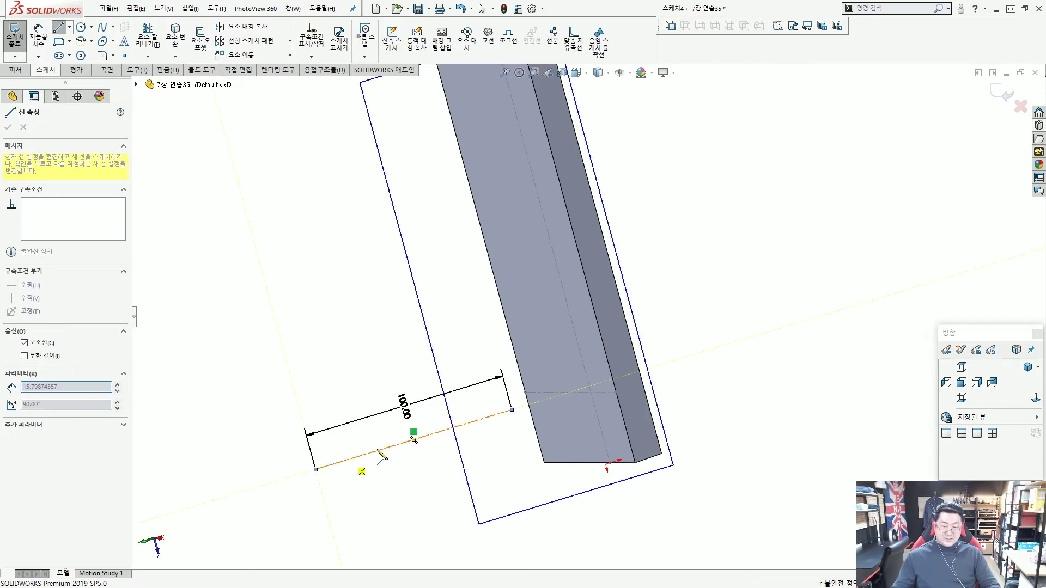
pyautogui.click(900, 411)
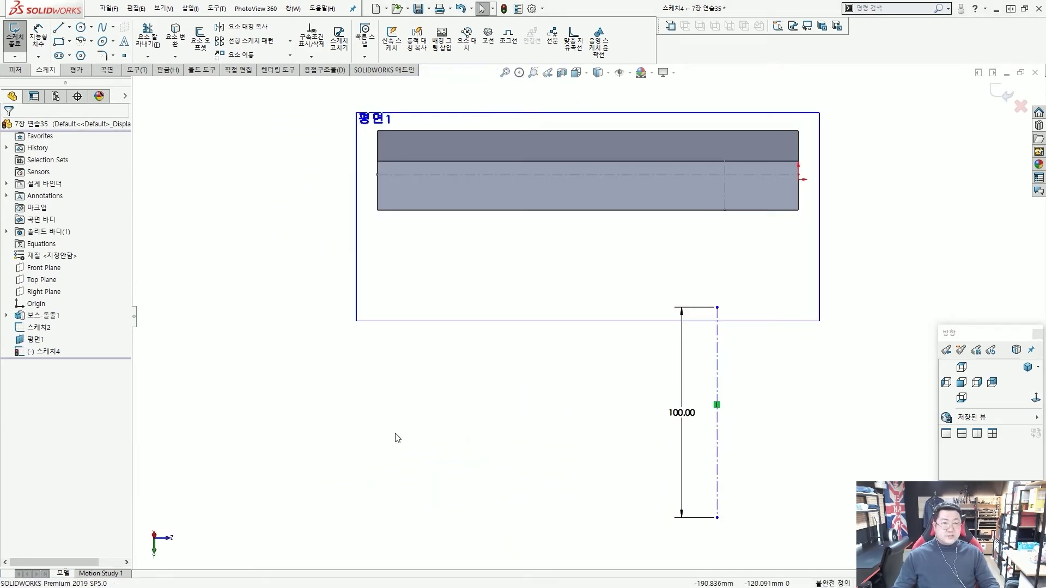
pyautogui.moveTo(374, 432)
pyautogui.mouseDown(button='middle')
pyautogui.moveTo(367, 378)
pyautogui.moveTo(377, 376)
pyautogui.mouseUp(button='middle')
pyautogui.moveTo(727, 357)
pyautogui.mouseDown(button='middle')
pyautogui.moveTo(729, 418)
pyautogui.moveTo(734, 371)
pyautogui.mouseUp(button='middle')
pyautogui.scroll(-2, 715, 300)
pyautogui.moveTo(617, 314); pyautogui.dragTo(629, 298)
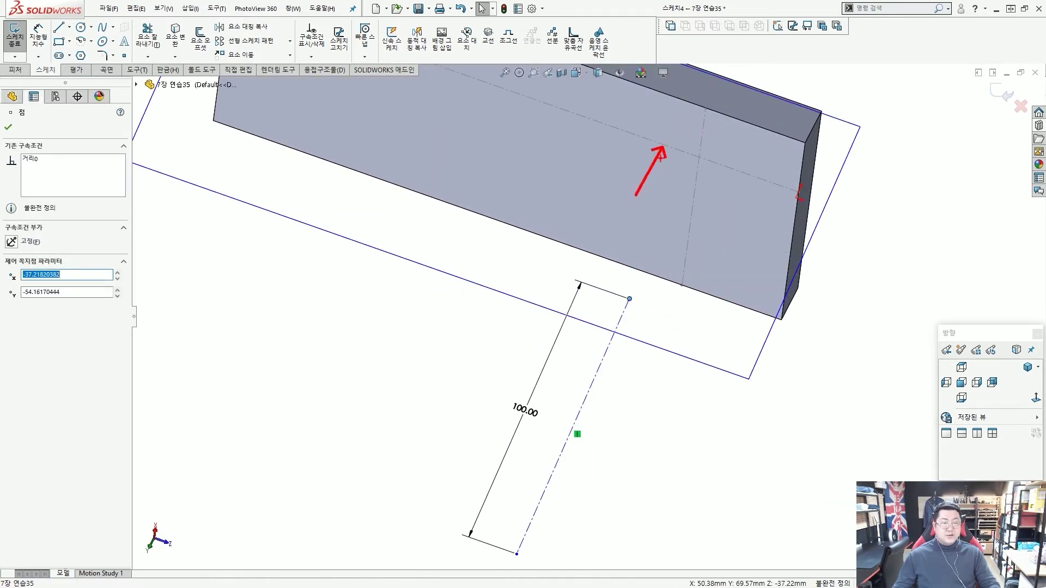
pyautogui.press('Escape')
pyautogui.press('Escape')
# - Make the line's outer endpoint coincident with the bar's centreline, then pull the line downward
pyautogui.scroll(1, 660, 327)
pyautogui.moveTo(676, 311)
pyautogui.mouseDown(button='middle')
pyautogui.moveTo(680, 288)
pyautogui.moveTo(669, 306)
pyautogui.mouseUp(button='middle')
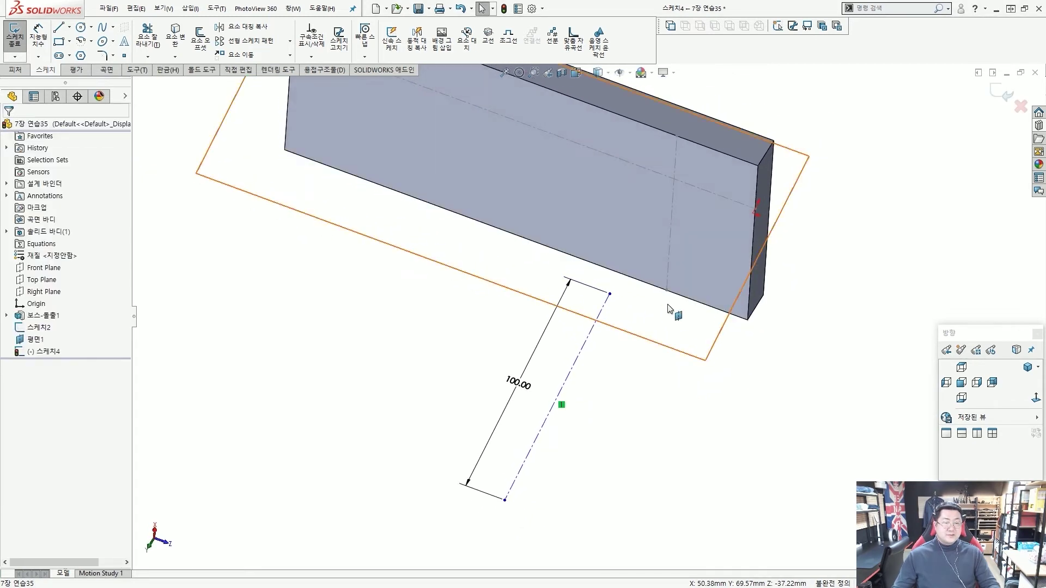
pyautogui.click(610, 295)
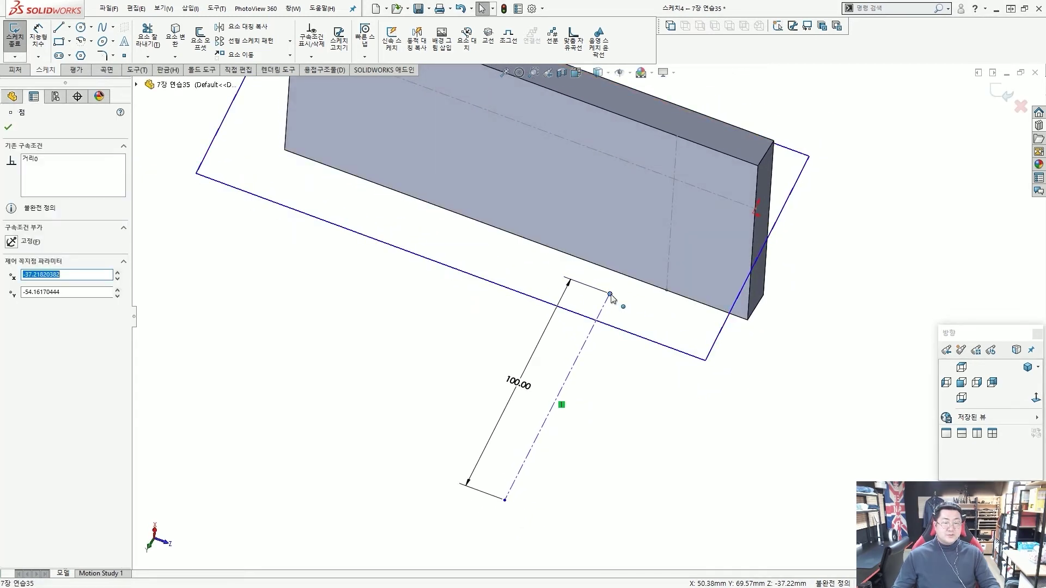
pyautogui.keyDown('ctrl'); pyautogui.click(641, 168); pyautogui.keyUp('ctrl')
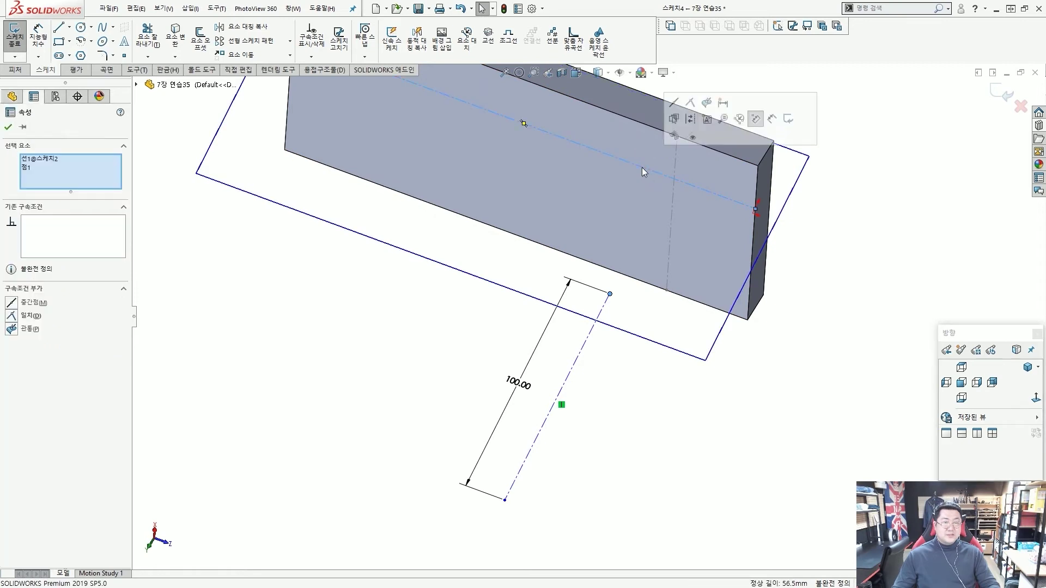
pyautogui.click(690, 111)
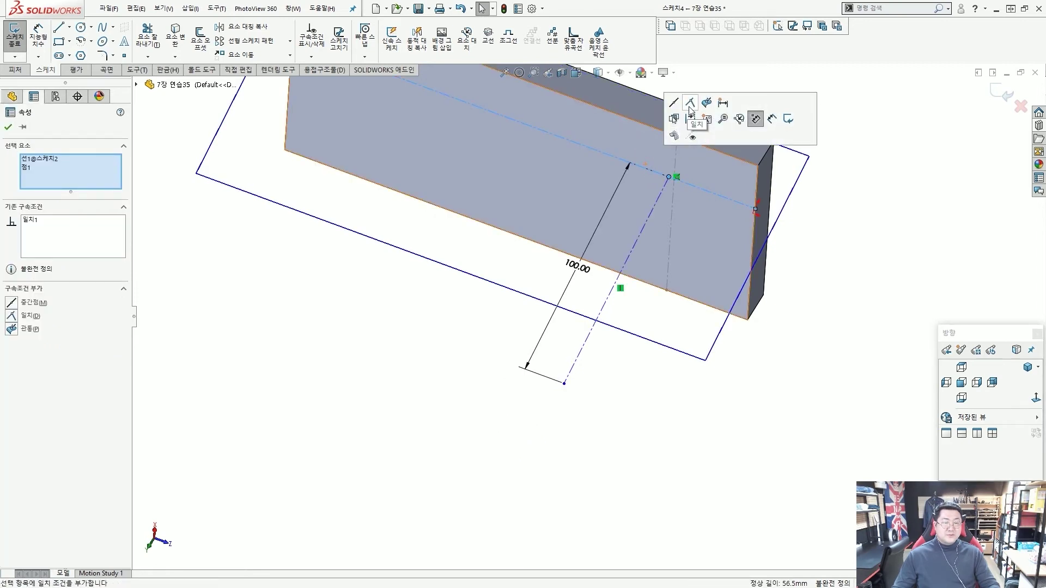
pyautogui.moveTo(516, 363)
pyautogui.mouseDown(button='middle')
pyautogui.moveTo(557, 277)
pyautogui.moveTo(500, 186)
pyautogui.moveTo(445, 205)
pyautogui.moveTo(440, 349)
pyautogui.moveTo(416, 381)
pyautogui.mouseUp(button='middle')
pyautogui.click(309, 192)
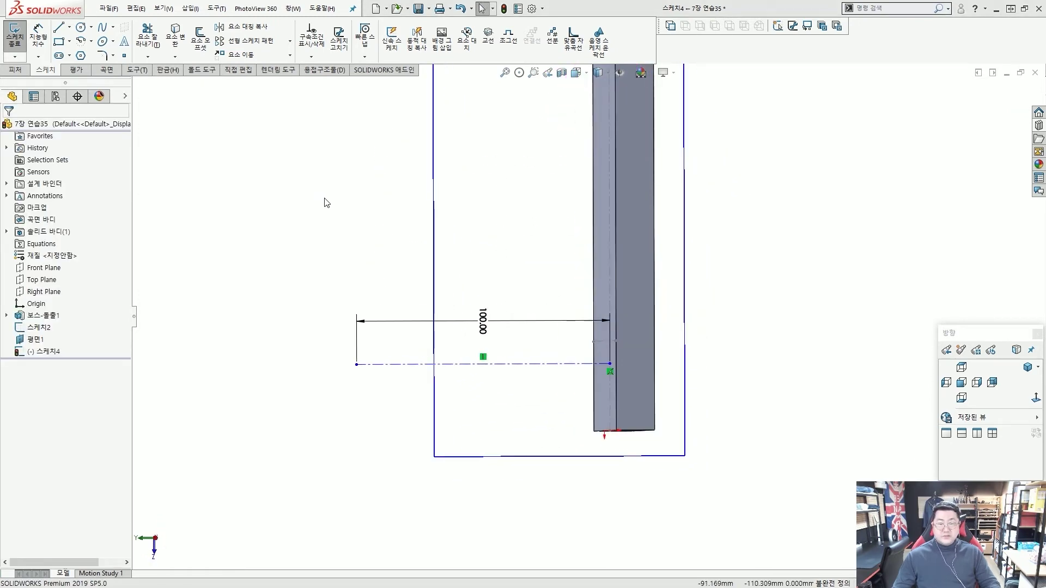
pyautogui.moveTo(326, 202); pyautogui.dragTo(326, 250, button='middle')
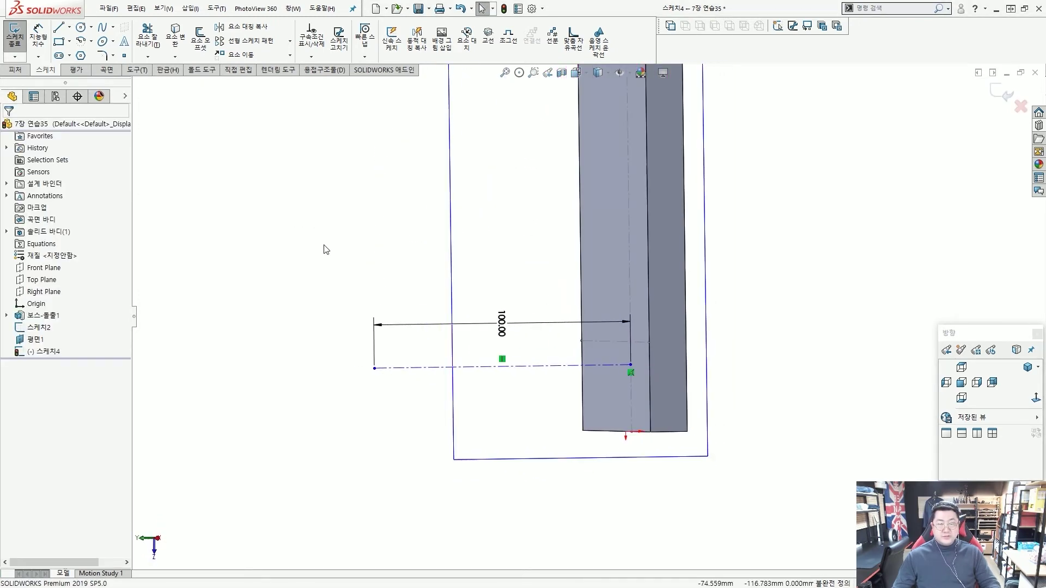
pyautogui.moveTo(549, 367); pyautogui.dragTo(556, 388)
pyautogui.click(736, 363)
# - Make the line's inner endpoint coincident with the other centreline and exit the fully defined sketch
pyautogui.scroll(2, 682, 331)
pyautogui.moveTo(681, 331)
pyautogui.mouseDown(button='middle')
pyautogui.moveTo(727, 347)
pyautogui.moveTo(717, 320)
pyautogui.moveTo(735, 341)
pyautogui.moveTo(658, 334)
pyautogui.mouseUp(button='middle')
pyautogui.scroll(-3, 658, 334)
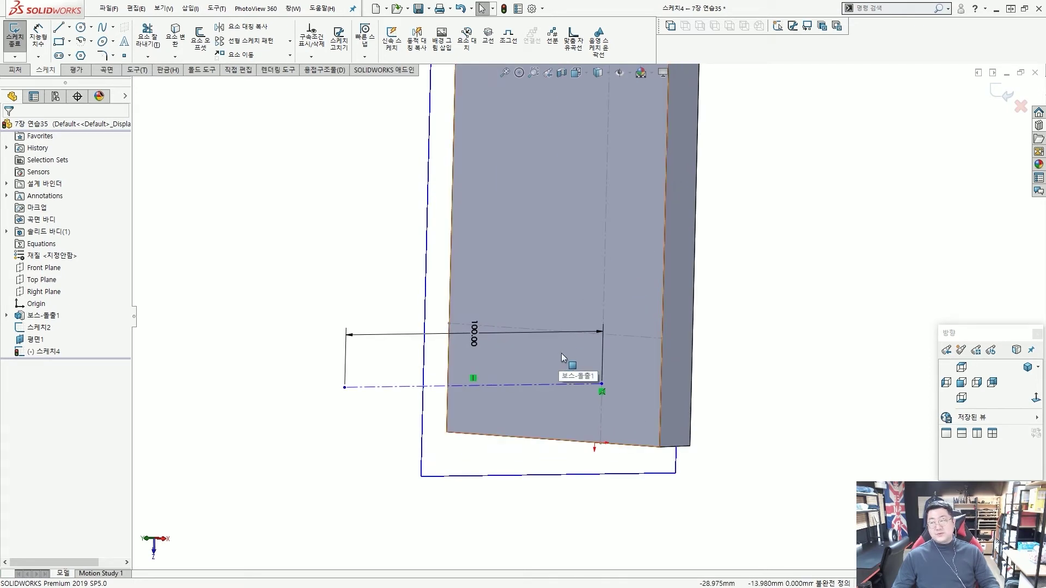
pyautogui.moveTo(636, 327); pyautogui.dragTo(584, 344, button='middle')
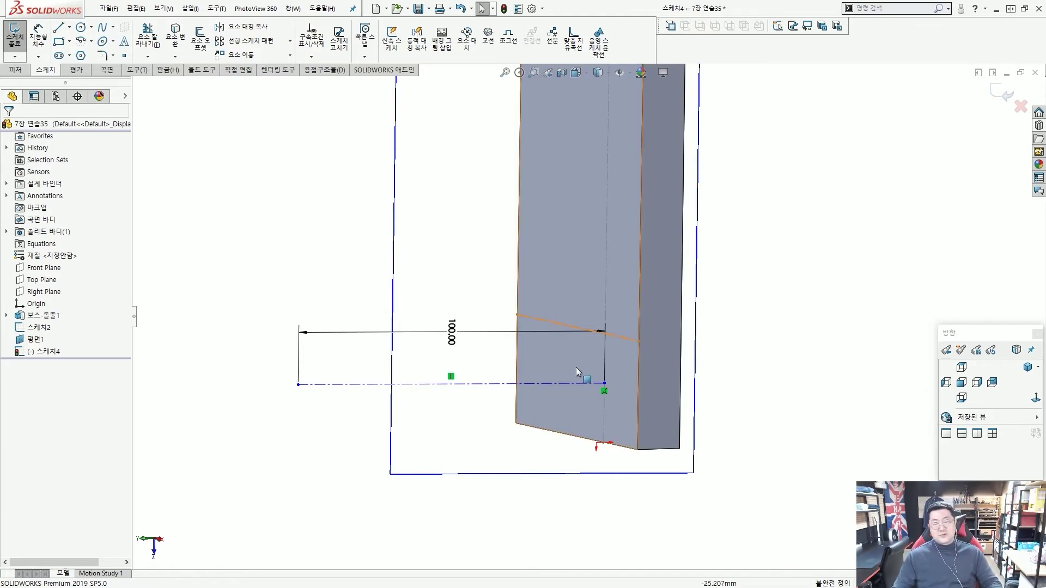
pyautogui.moveTo(570, 333); pyautogui.dragTo(581, 336, button='middle')
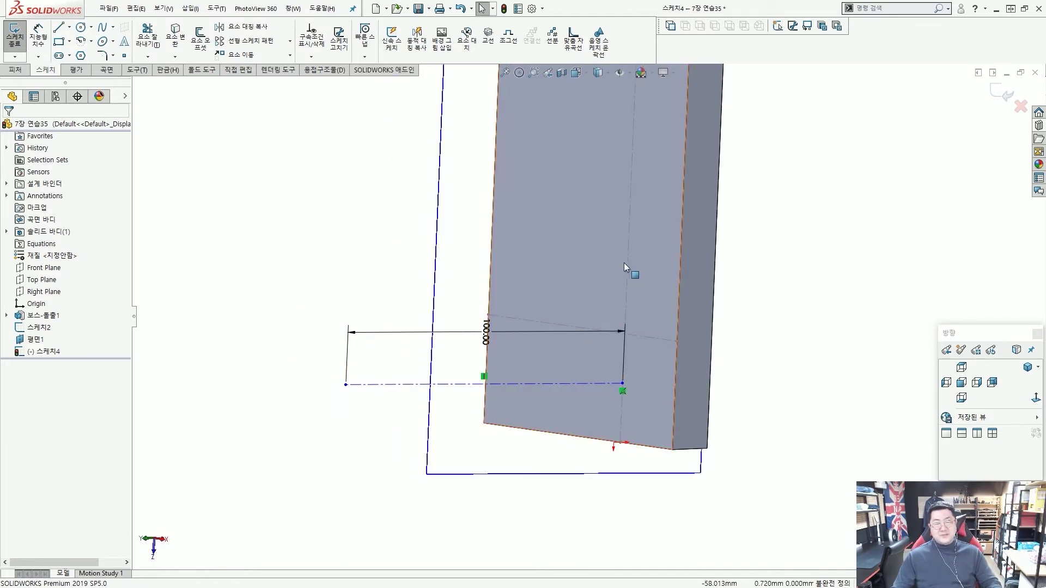
pyautogui.moveTo(626, 263)
pyautogui.mouseDown(button='middle')
pyautogui.moveTo(617, 365)
pyautogui.moveTo(625, 384)
pyautogui.mouseUp(button='middle')
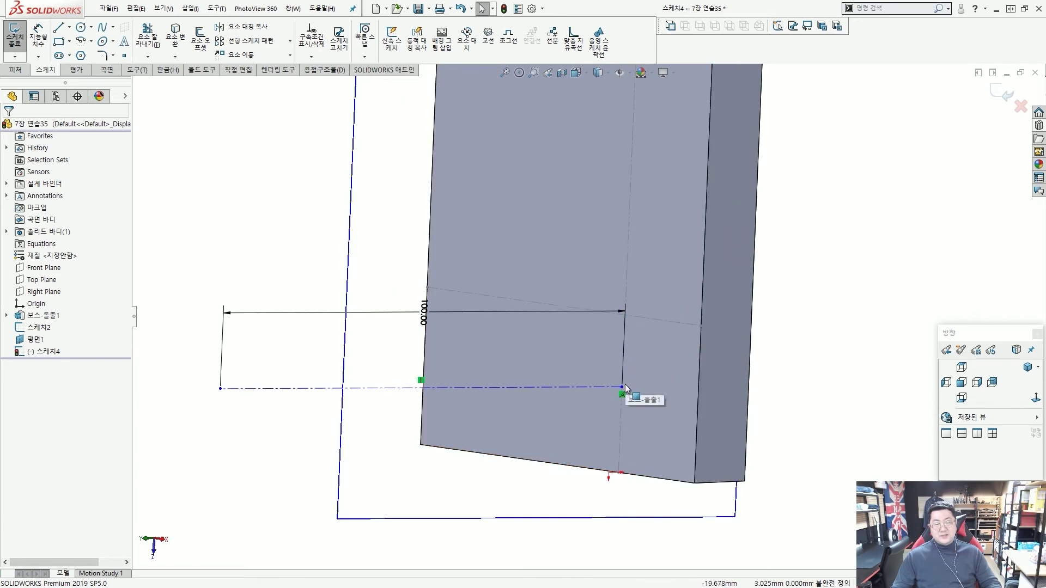
pyautogui.click(622, 388)
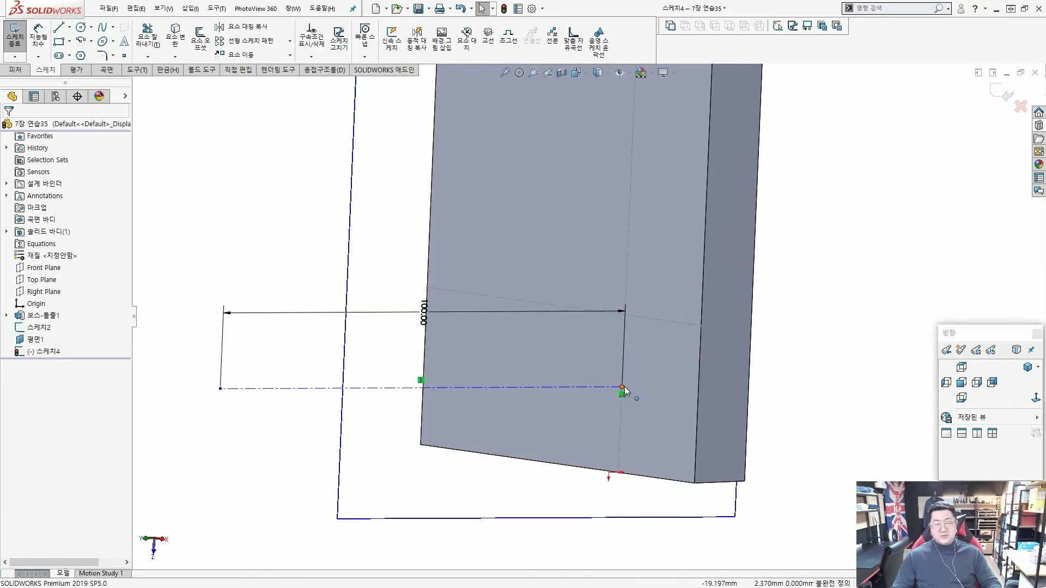
pyautogui.keyDown('ctrl'); pyautogui.click(665, 322); pyautogui.keyUp('ctrl')
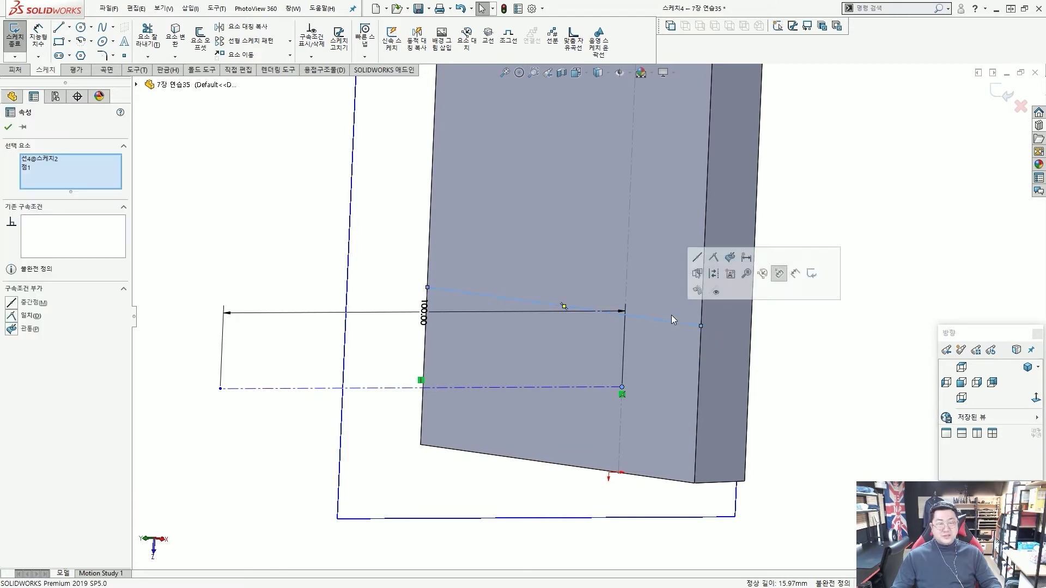
pyautogui.click(714, 258)
pyautogui.click(775, 347)
pyautogui.scroll(2, 614, 323)
pyautogui.moveTo(612, 323)
pyautogui.mouseDown(button='middle')
pyautogui.moveTo(689, 306)
pyautogui.moveTo(616, 314)
pyautogui.mouseUp(button='middle')
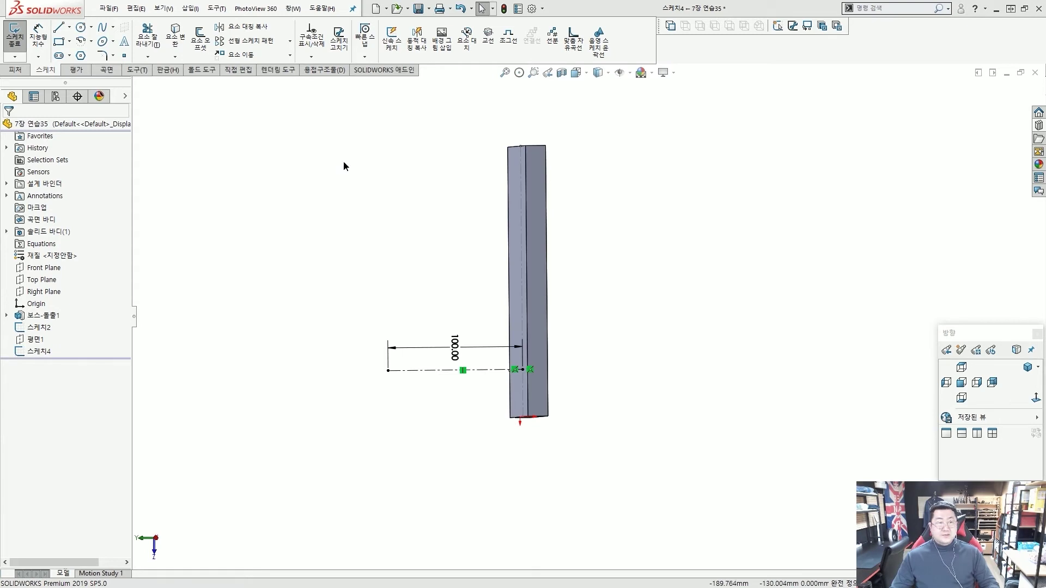
pyautogui.doubleClick(645, 177)
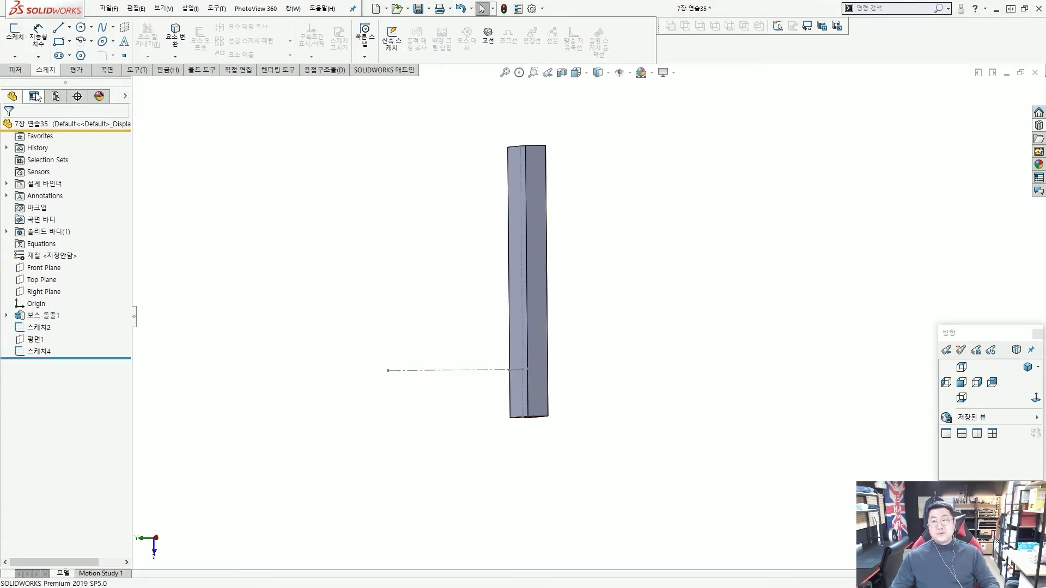
# - Create reference plane 평면2 perpendicular to the 100 mm line through its outer endpoint
pyautogui.click(14, 70)
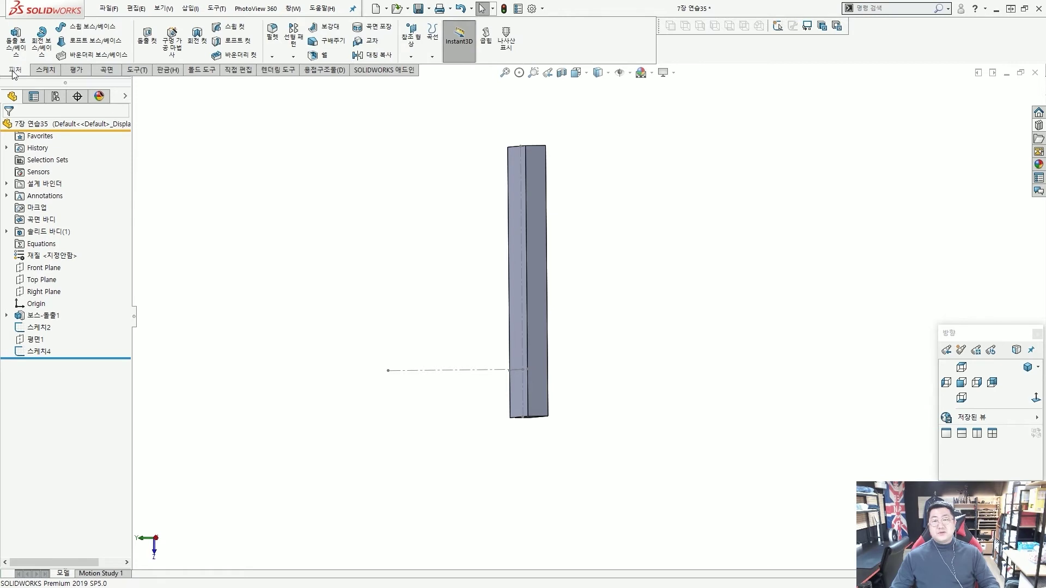
pyautogui.click(416, 52)
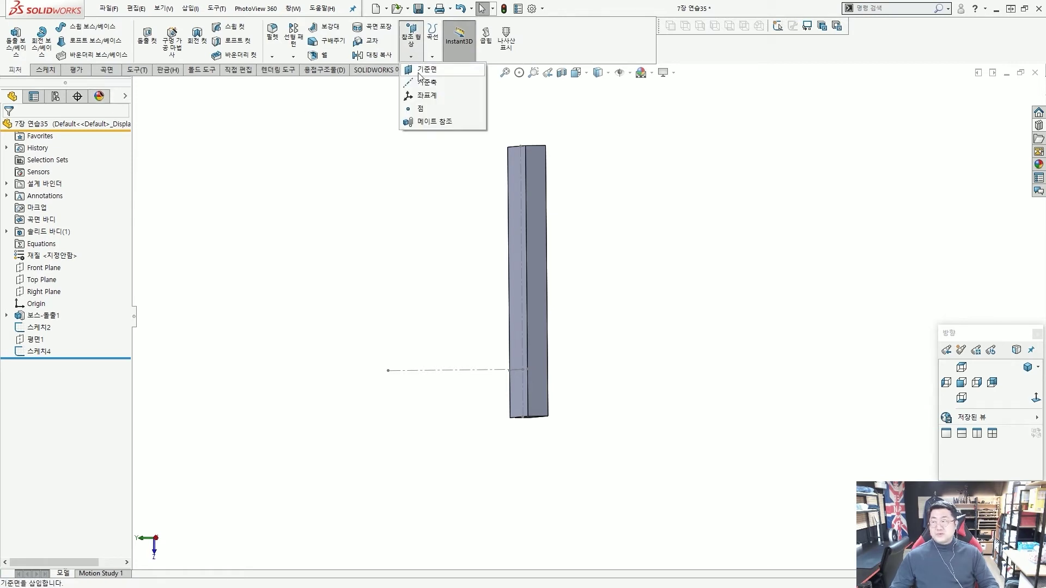
pyautogui.click(424, 70)
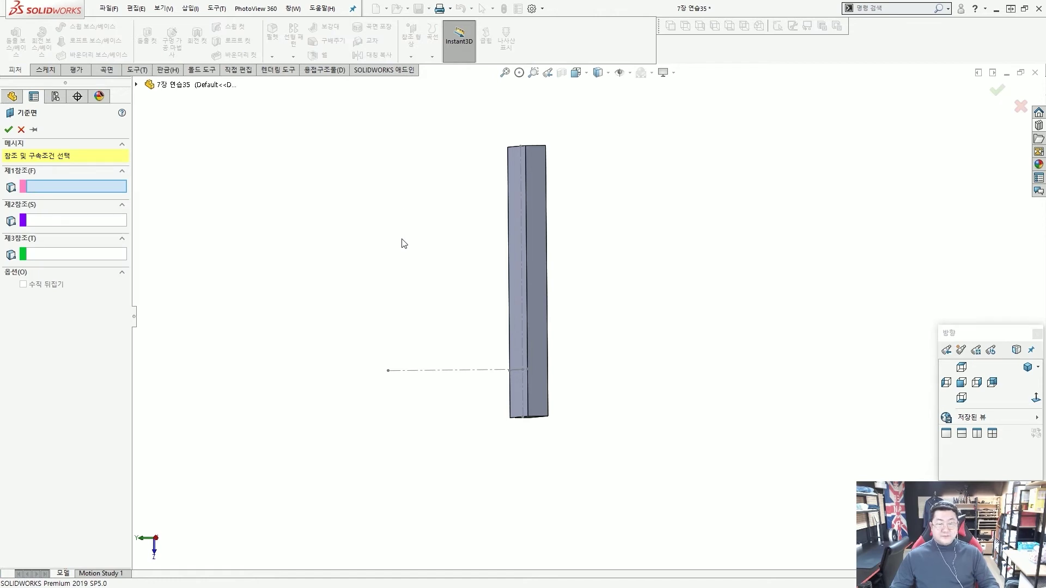
pyautogui.scroll(-1, 411, 327)
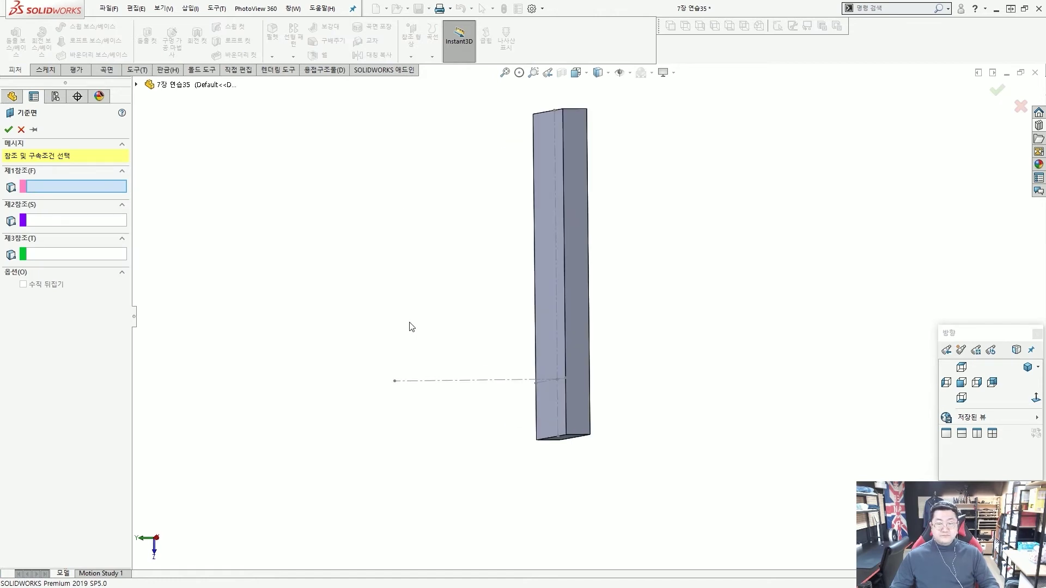
pyautogui.click(409, 383)
pyautogui.scroll(-2, 416, 387)
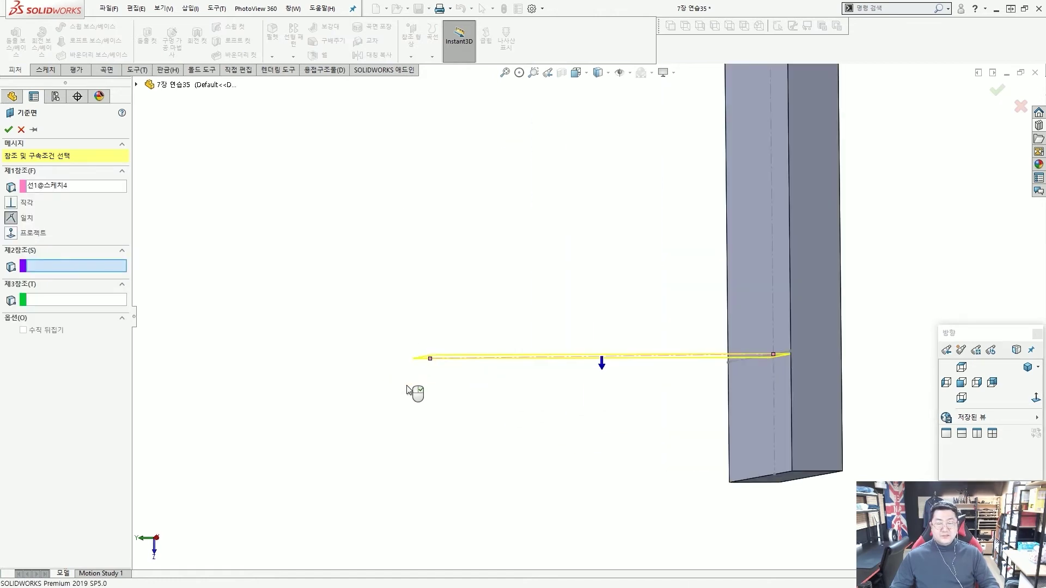
pyautogui.click(431, 359)
pyautogui.moveTo(431, 364)
pyautogui.mouseDown(button='middle')
pyautogui.moveTo(460, 346)
pyautogui.moveTo(439, 351)
pyautogui.mouseUp(button='middle')
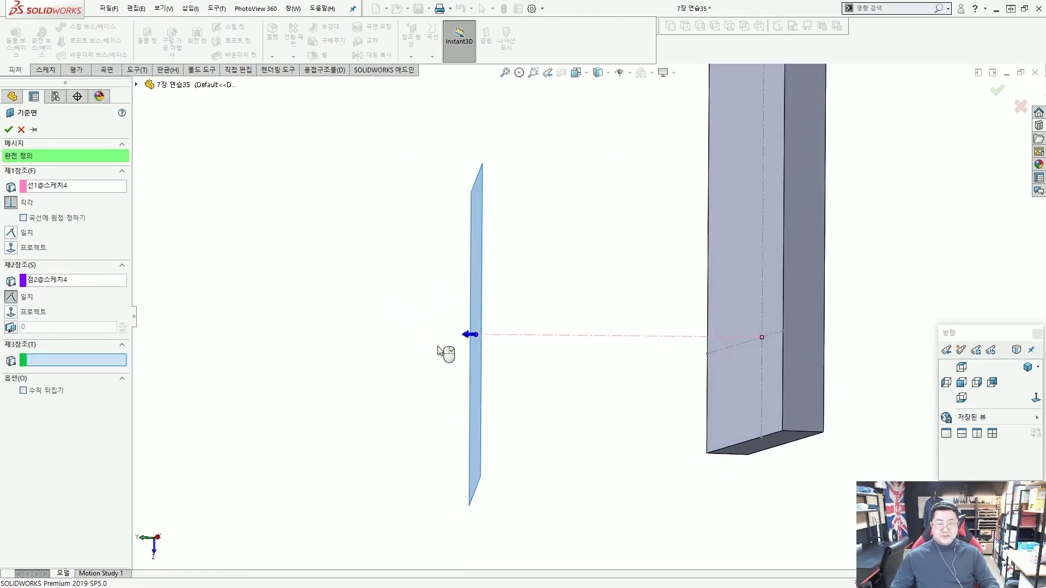
pyautogui.click(9, 129)
pyautogui.moveTo(362, 191); pyautogui.dragTo(534, 271, button='middle')
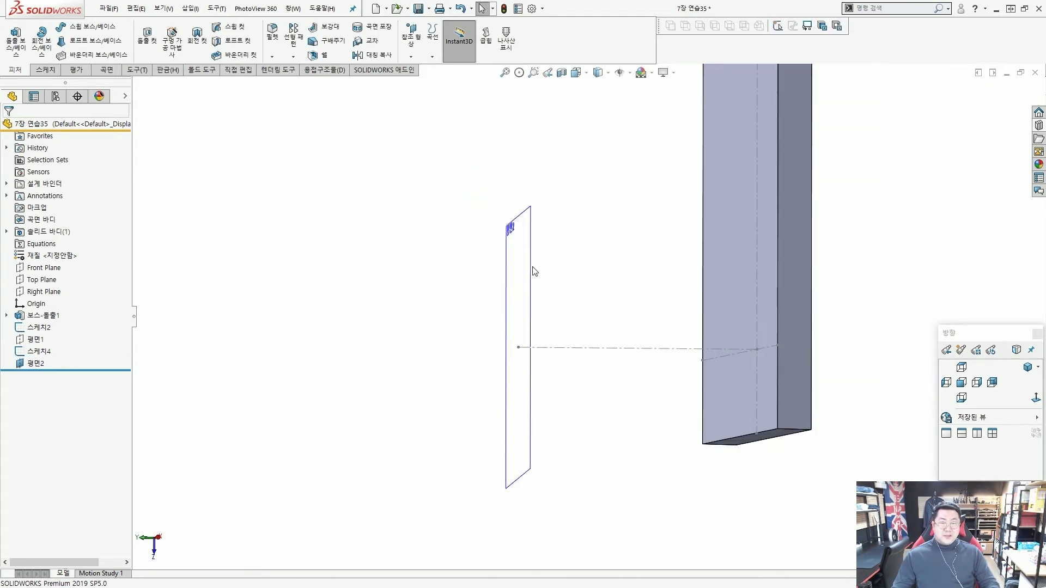
pyautogui.click(522, 228)
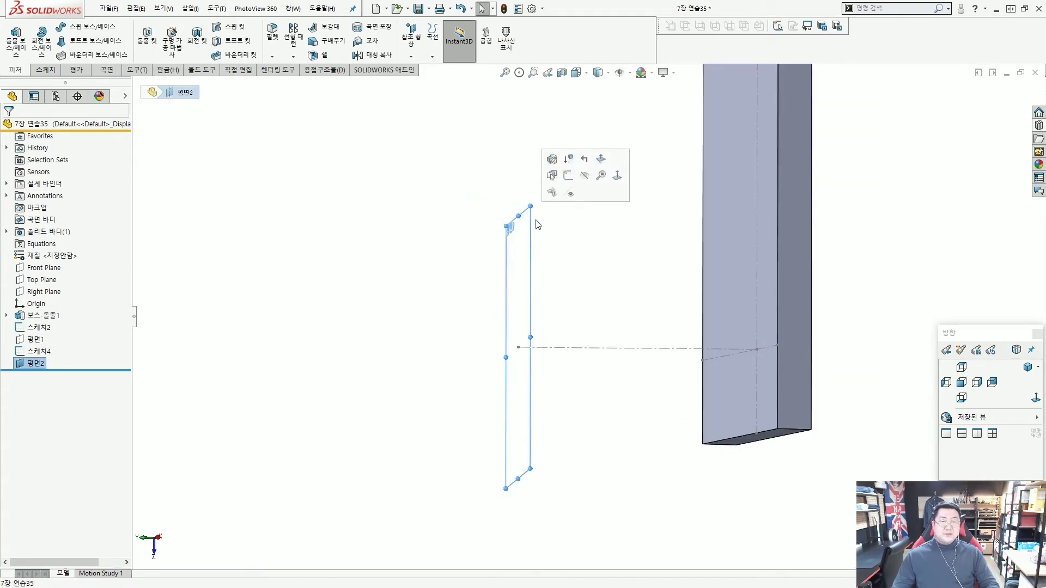
# - Start sketch 스케치5 on 평면2 and hide the 평면2 plane display
pyautogui.click(568, 175)
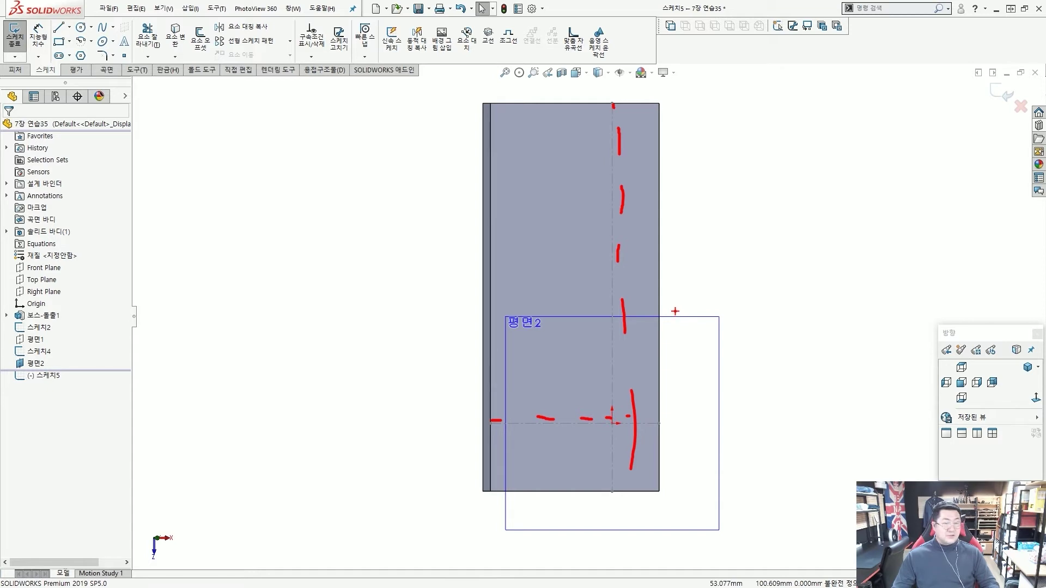
pyautogui.press('Escape')
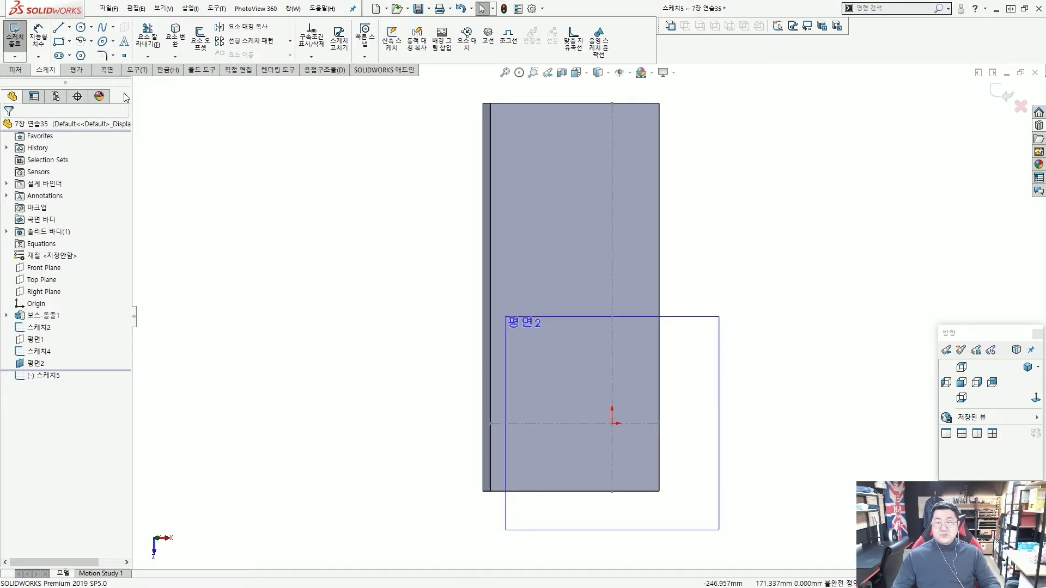
pyautogui.click(125, 97)
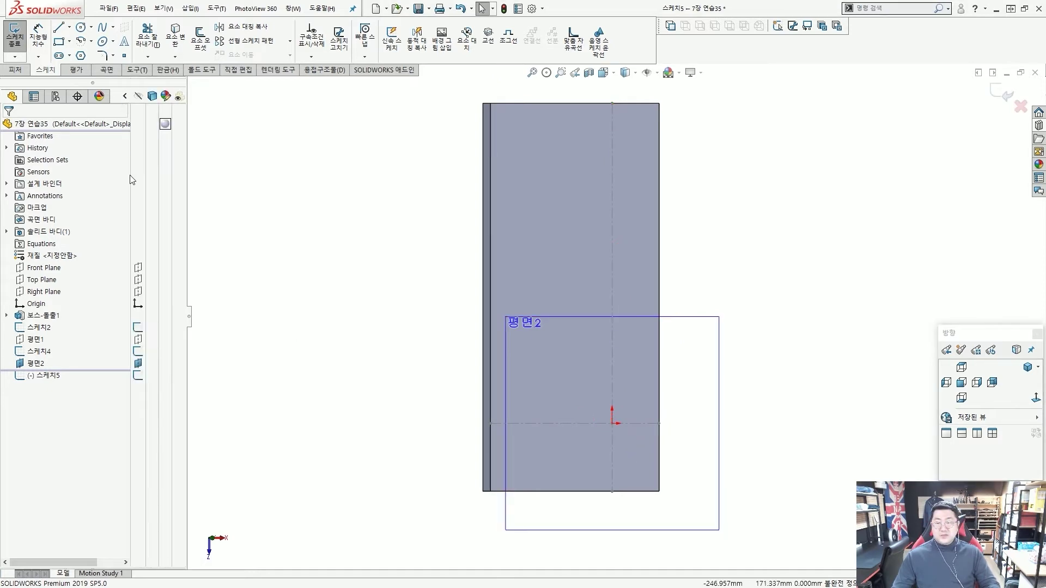
pyautogui.click(138, 363)
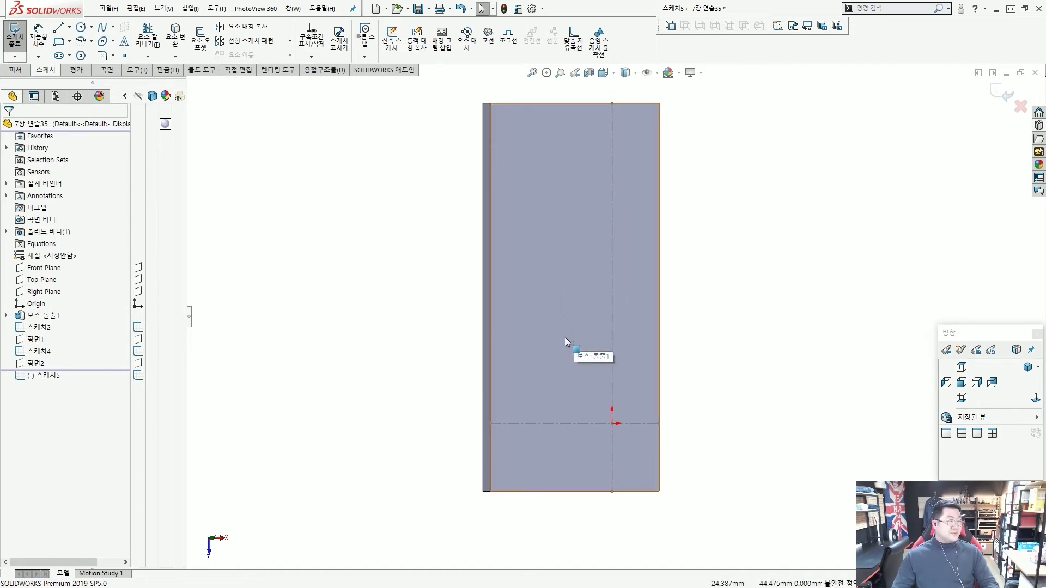
pyautogui.click(58, 30)
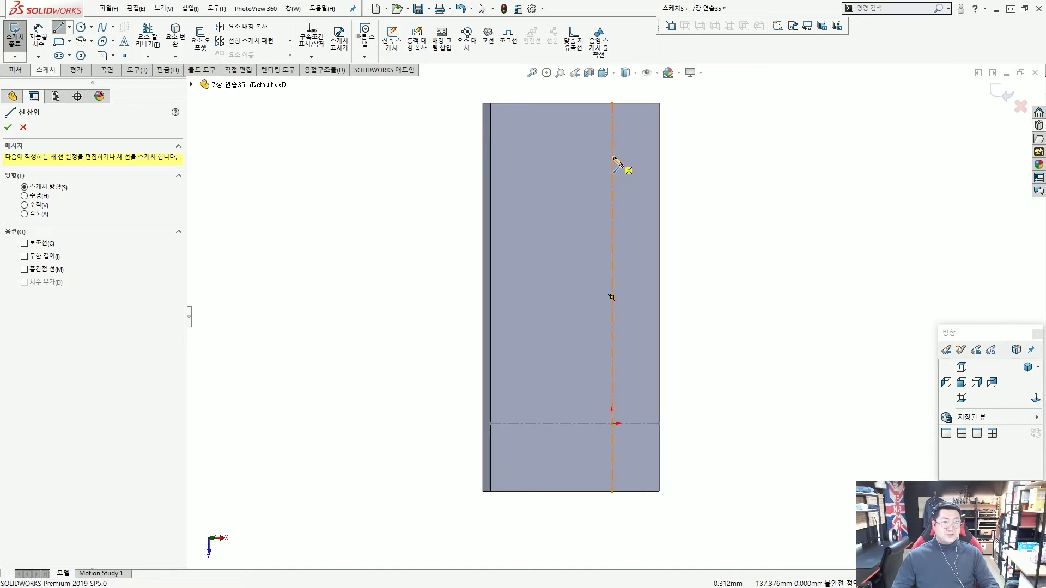
# - Sketch a vertical line, a tangent semicircular arc, and a line down to the origin
pyautogui.click(612, 158)
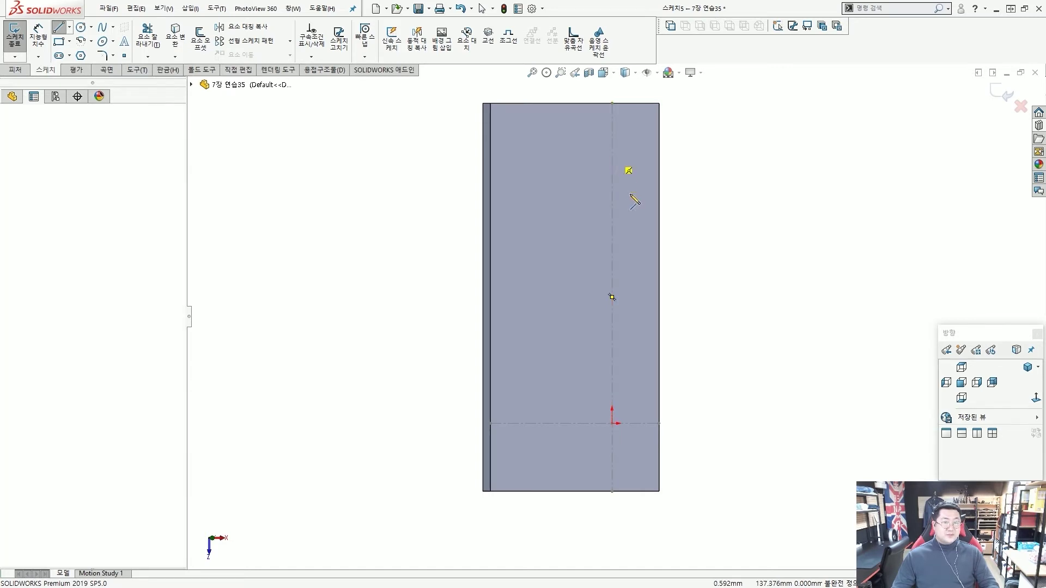
pyautogui.click(612, 238)
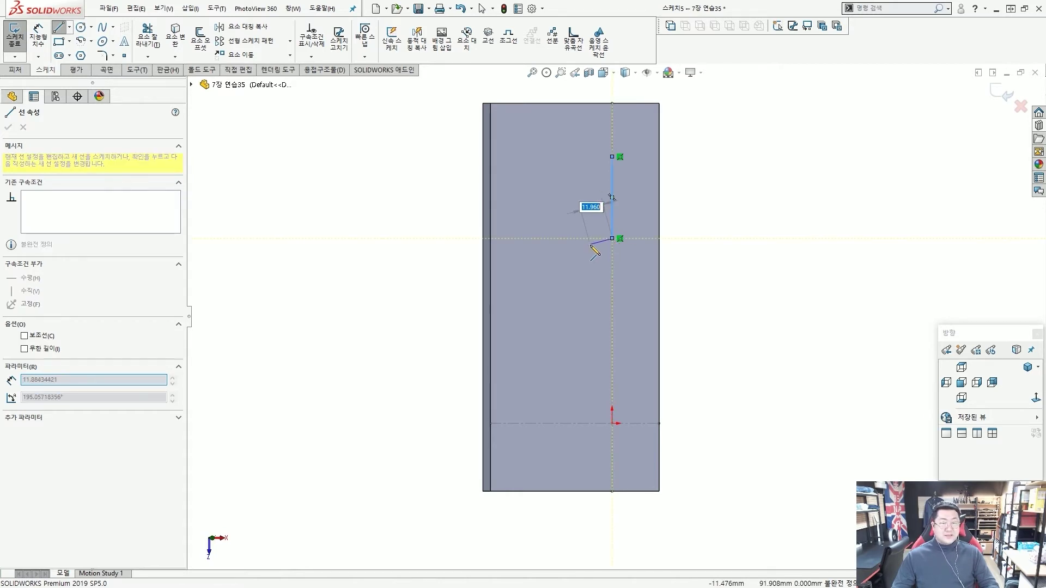
pyautogui.press('a')
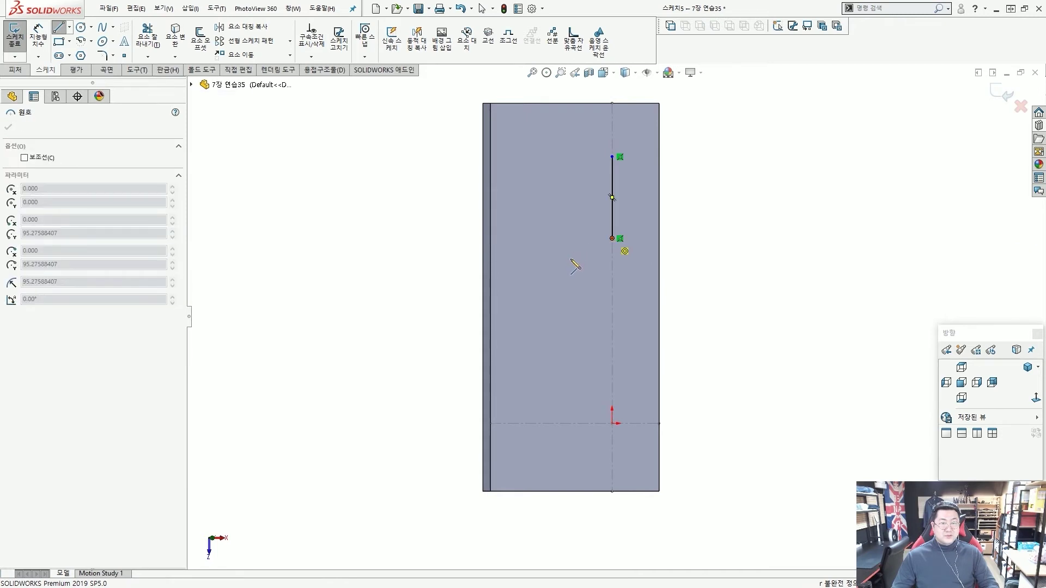
pyautogui.click(612, 345)
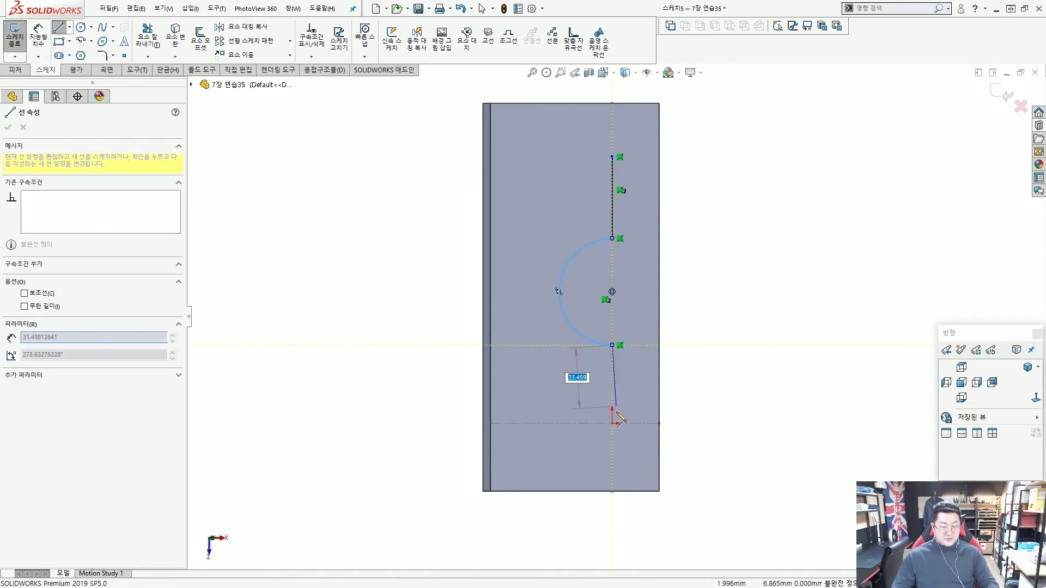
pyautogui.scroll(-3, 620, 433)
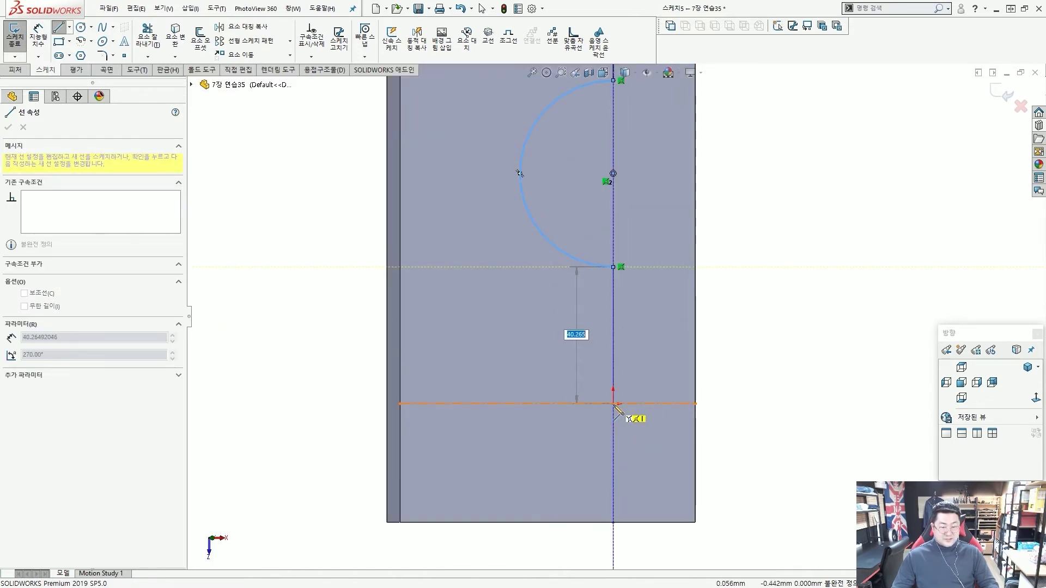
pyautogui.click(613, 404)
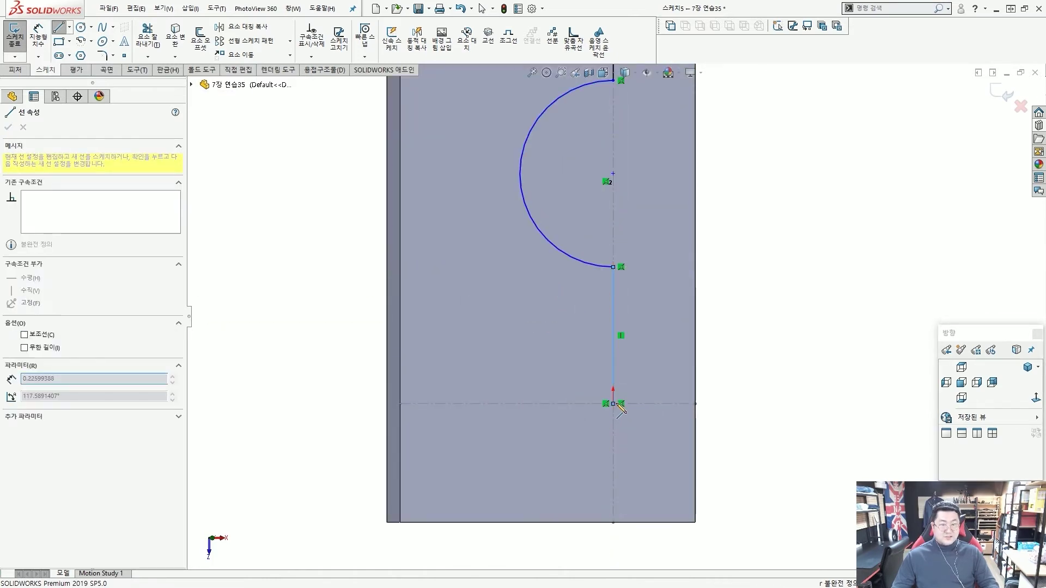
pyautogui.scroll(1, 623, 407)
pyautogui.press('Escape')
pyautogui.scroll(2, 613, 316)
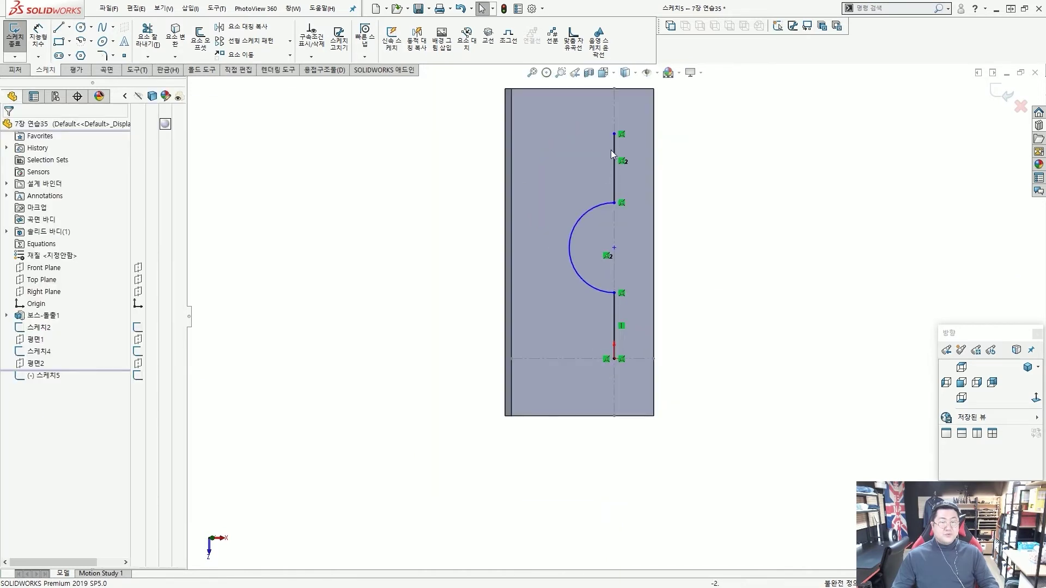
pyautogui.scroll(-1, 618, 205)
pyautogui.scroll(1, 617, 207)
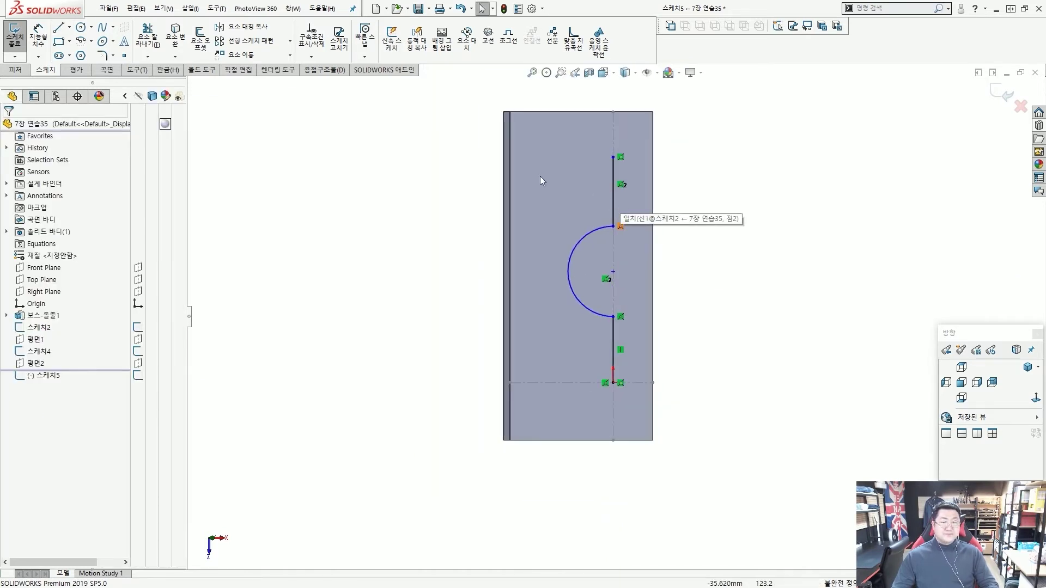
# - Dimension the arc at R25 and the overall profile height at 130 mm
pyautogui.click(38, 42)
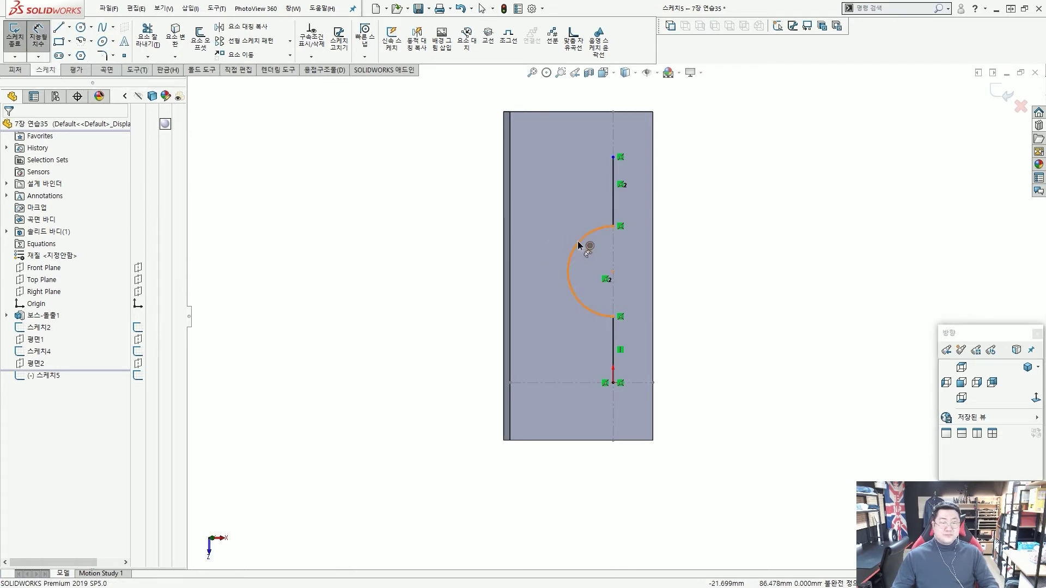
pyautogui.click(578, 241)
pyautogui.click(538, 216)
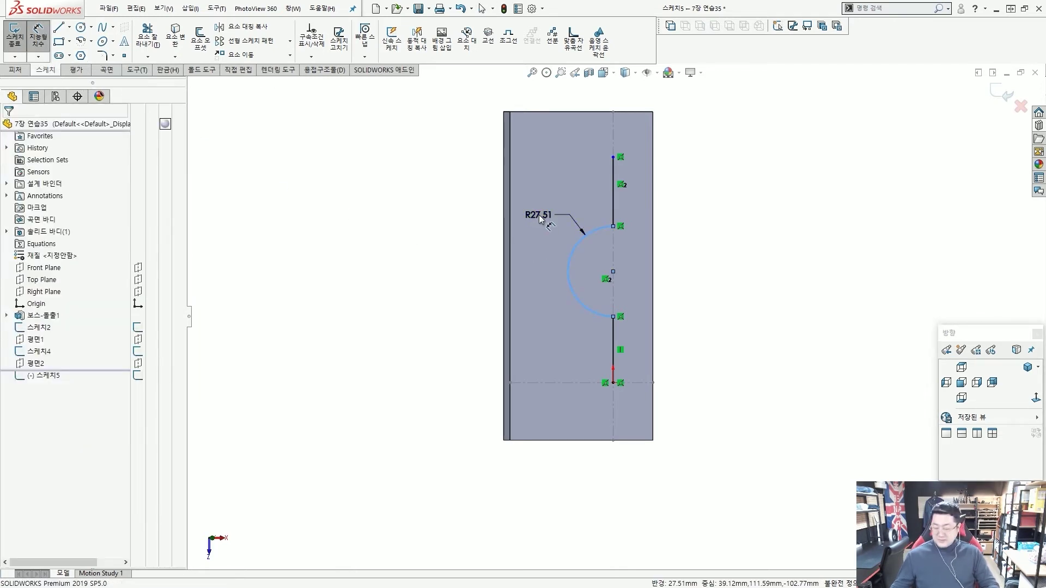
pyautogui.write('25')
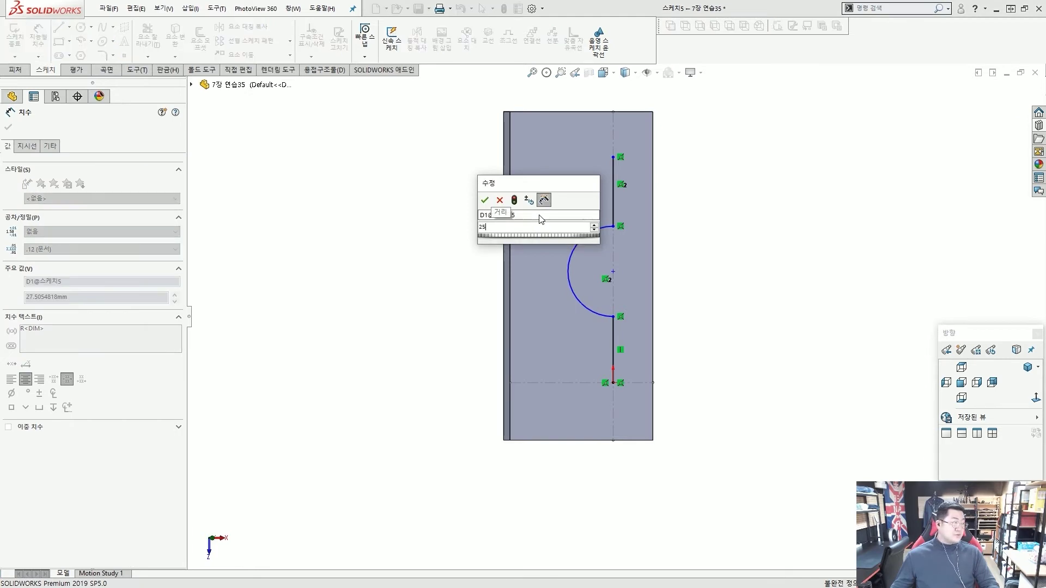
pyautogui.press('Return')
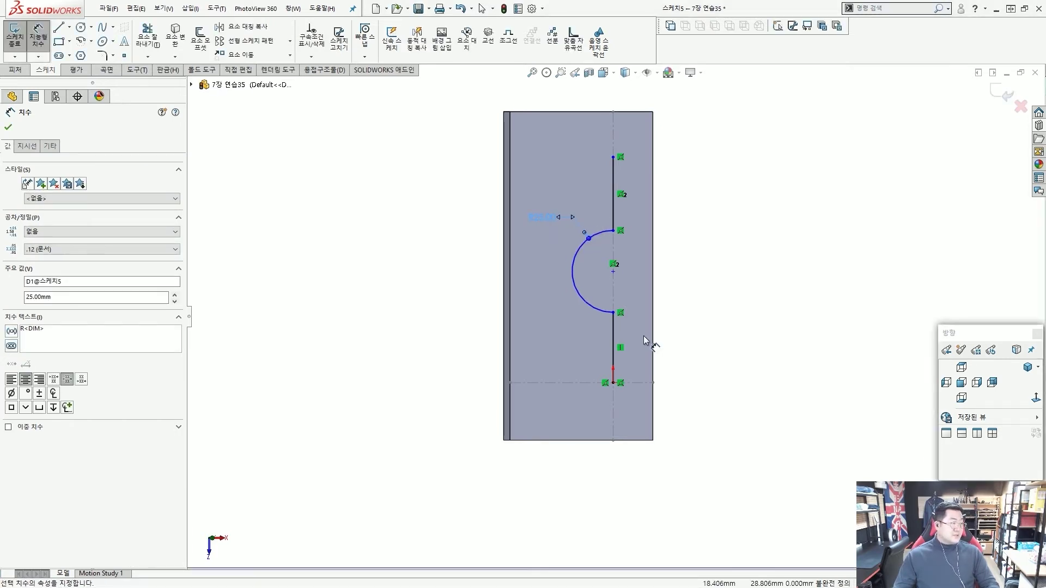
pyautogui.scroll(-2, 642, 336)
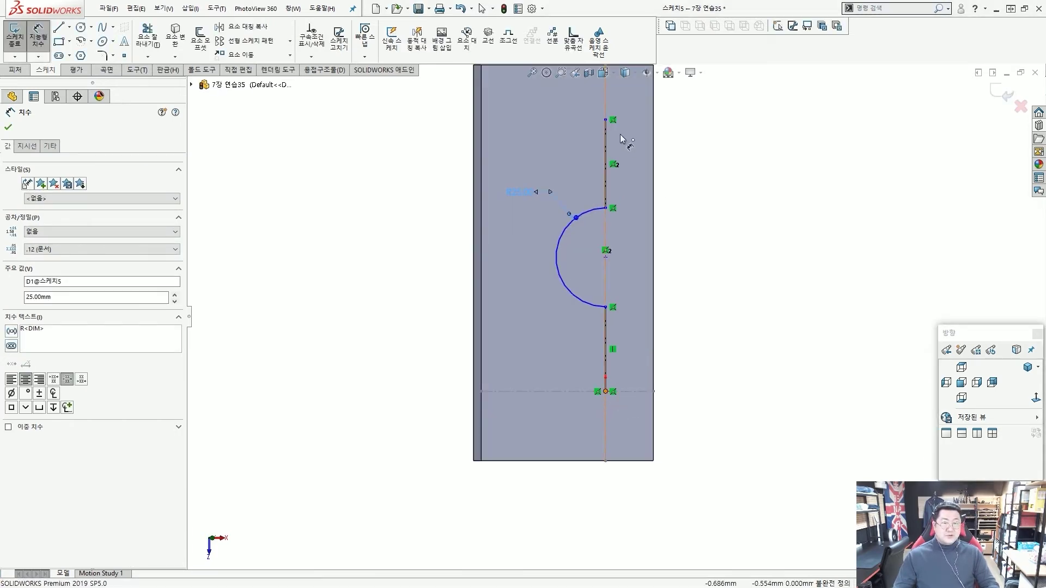
pyautogui.click(605, 120)
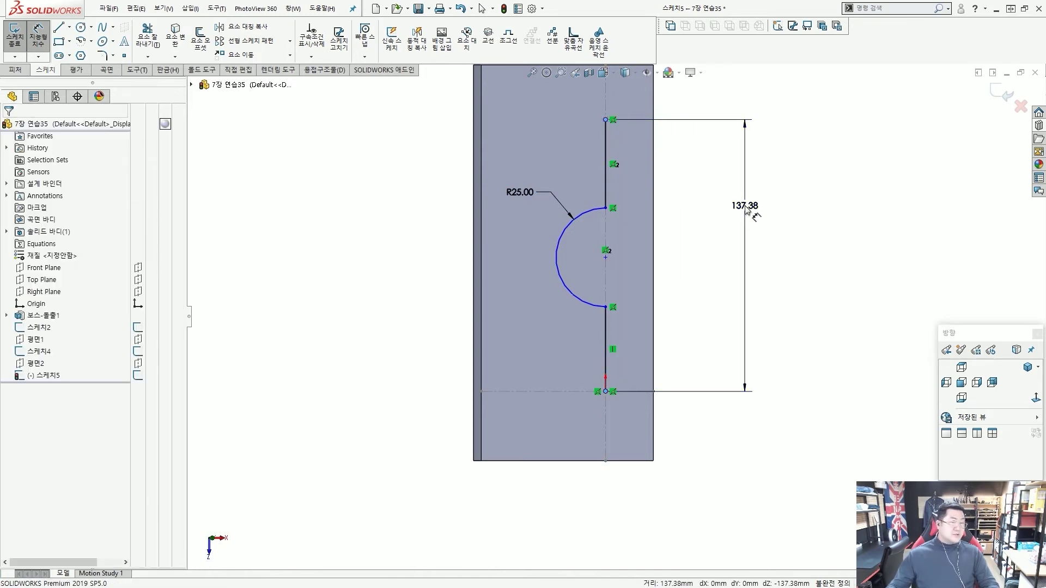
pyautogui.click(745, 209)
pyautogui.write('1')
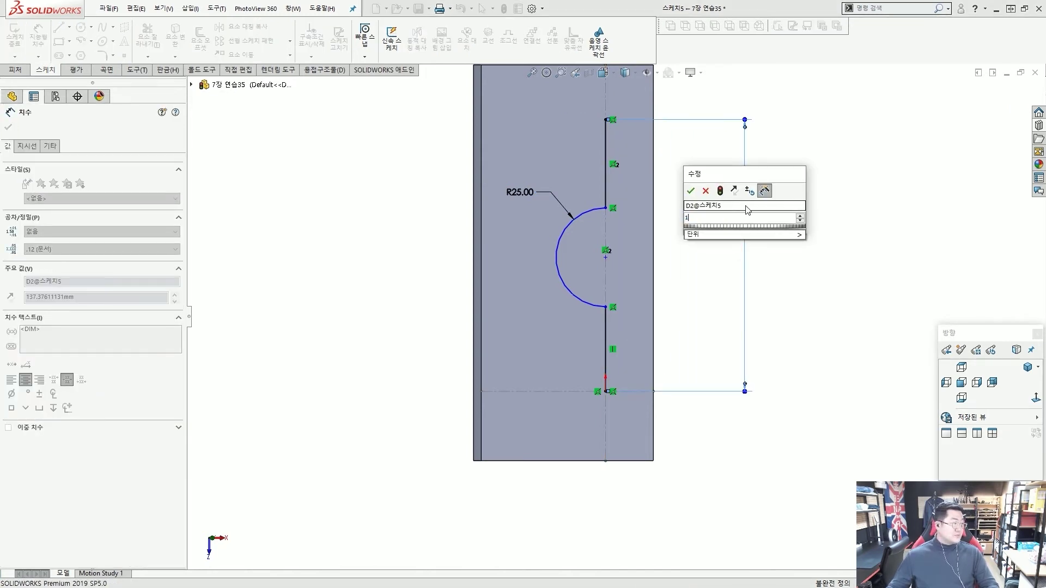
pyautogui.write('30')
pyautogui.press('Return')
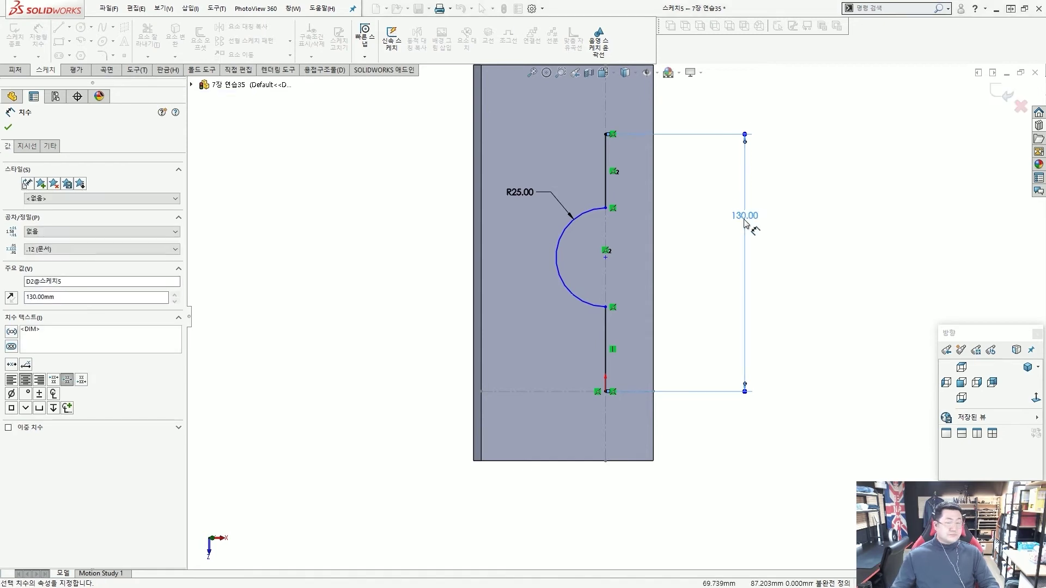
pyautogui.press('Escape')
# - Drag the arc centre to the line's midpoint so the profile is fully defined
pyautogui.scroll(-1, 614, 263)
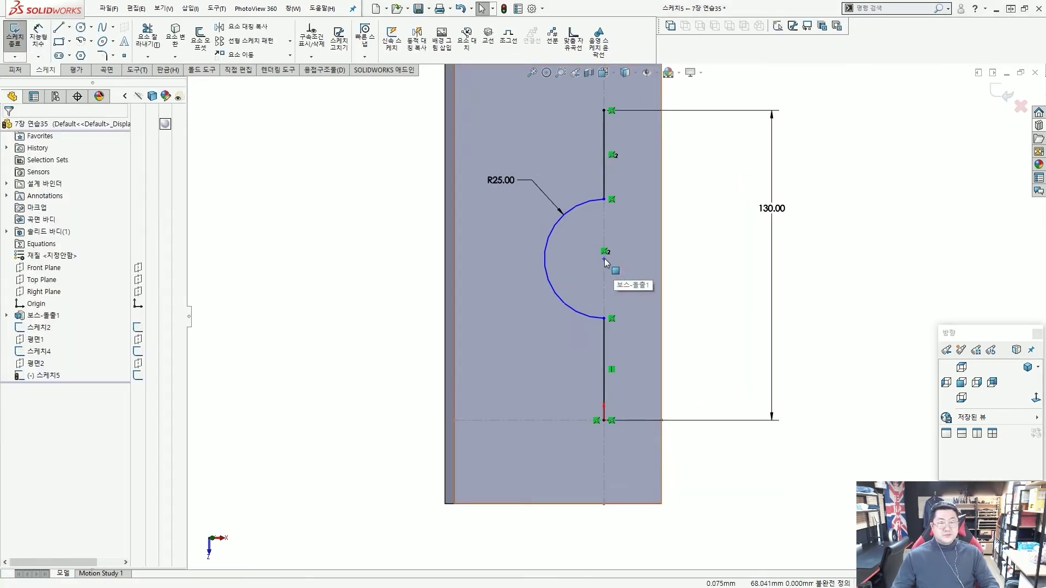
pyautogui.moveTo(604, 259); pyautogui.dragTo(622, 230)
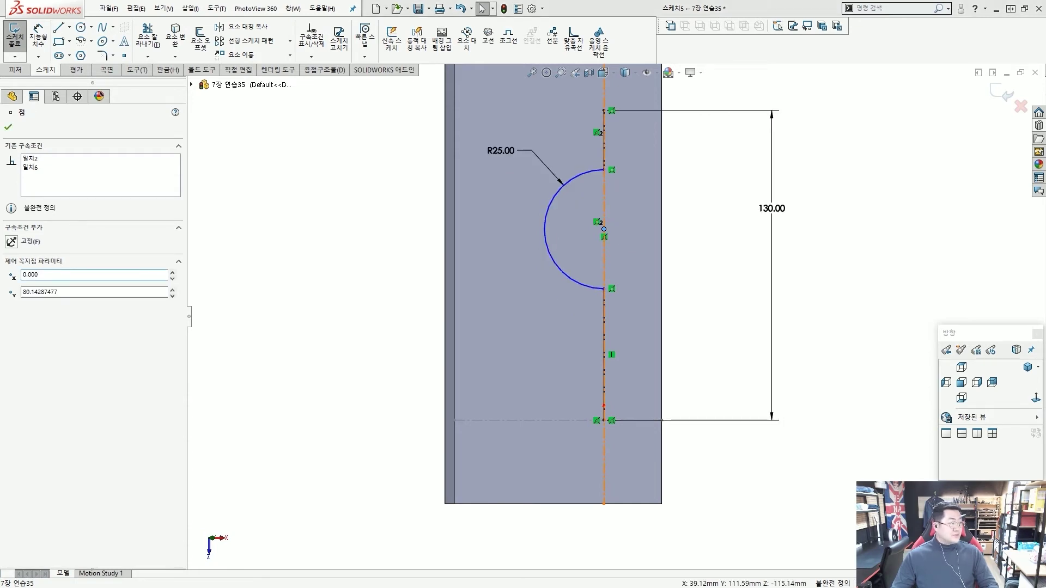
pyautogui.press('Escape')
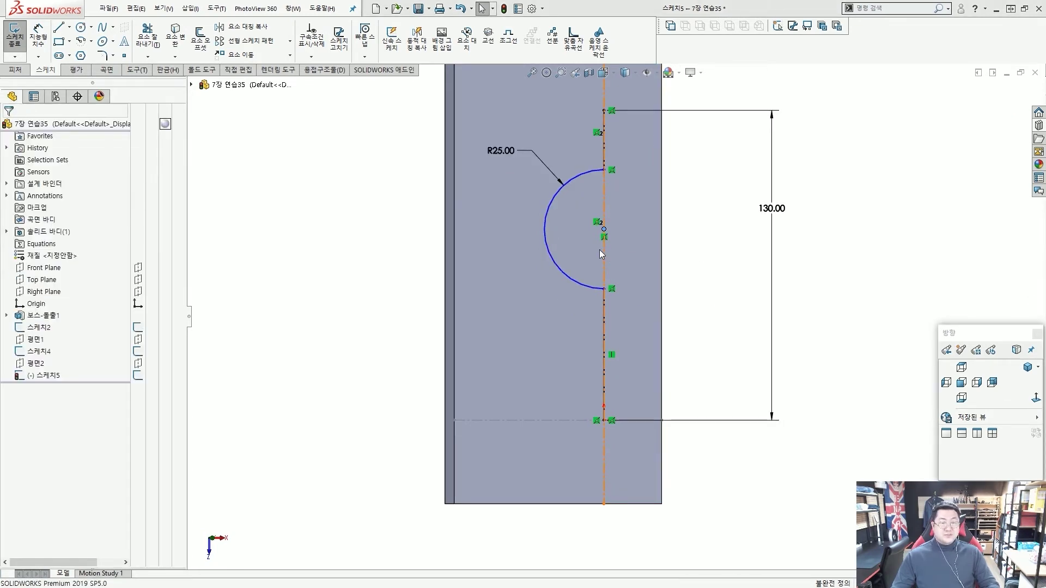
pyautogui.moveTo(604, 230); pyautogui.dragTo(604, 266)
pyautogui.scroll(1, 638, 274)
pyautogui.click(702, 283)
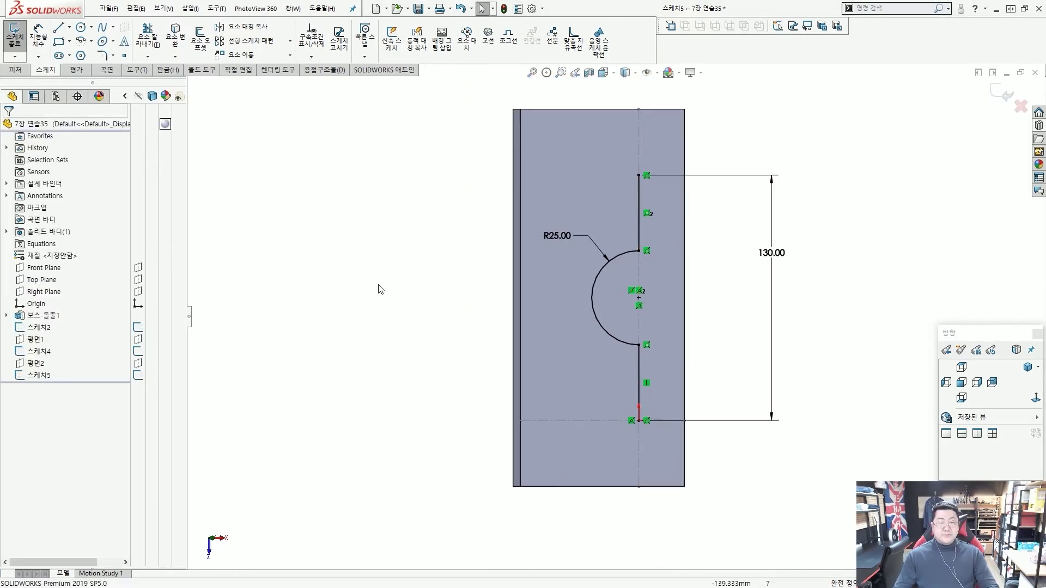
pyautogui.moveTo(380, 288)
pyautogui.mouseDown(button='middle')
pyautogui.moveTo(364, 225)
pyautogui.moveTo(349, 213)
pyautogui.mouseUp(button='middle')
pyautogui.click(16, 70)
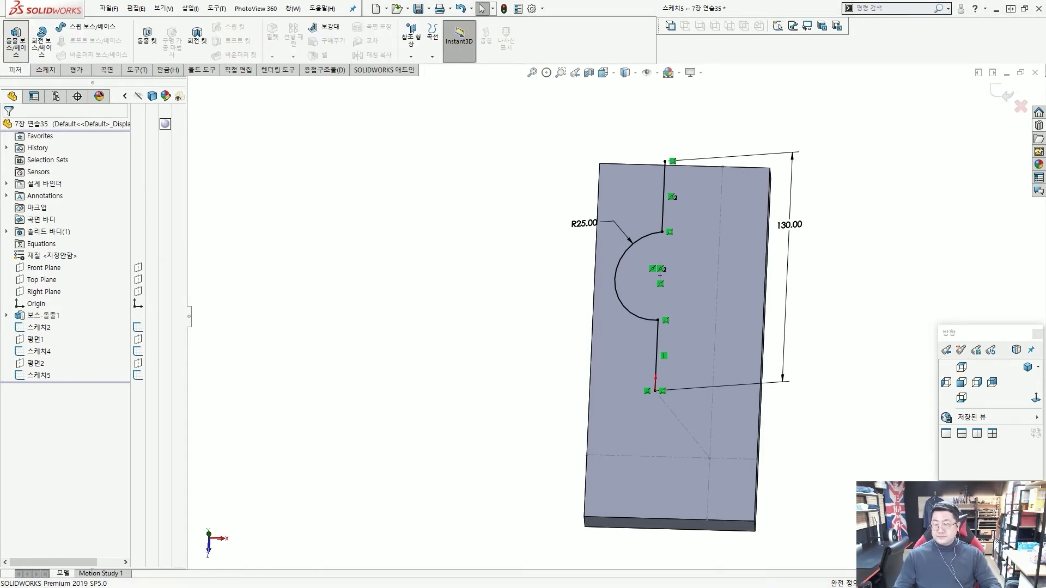
# - Extrude 스케치5 with the Up To Next end condition, flipped toward the plate
pyautogui.click(16, 42)
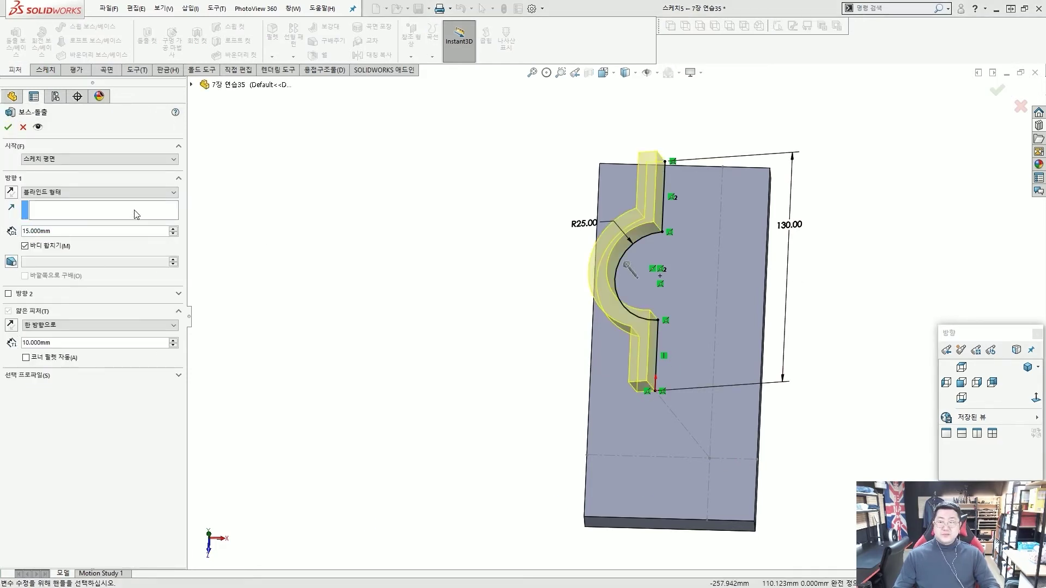
pyautogui.click(107, 193)
pyautogui.click(107, 212)
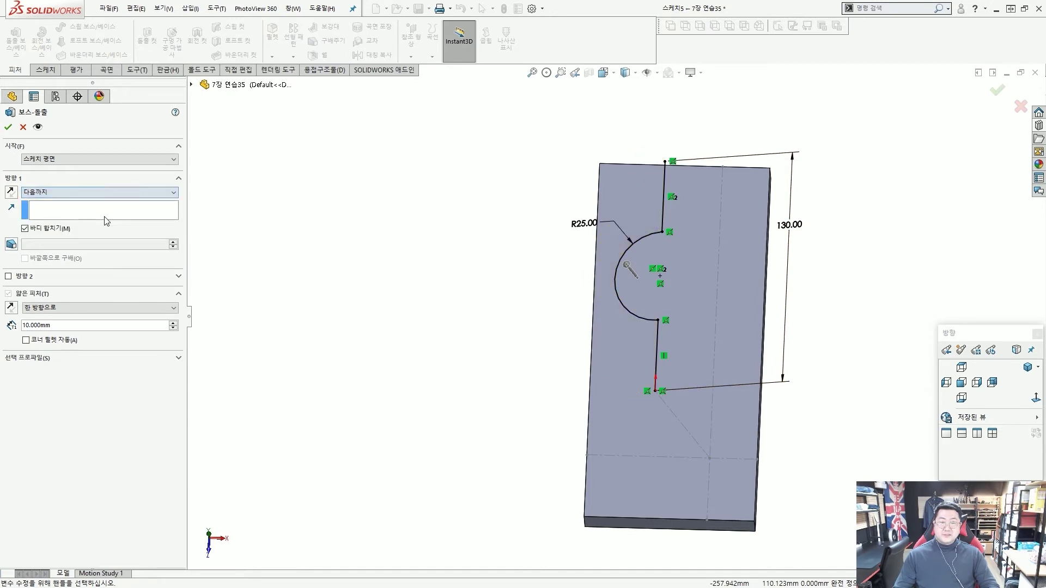
pyautogui.moveTo(484, 267); pyautogui.dragTo(518, 176, button='middle')
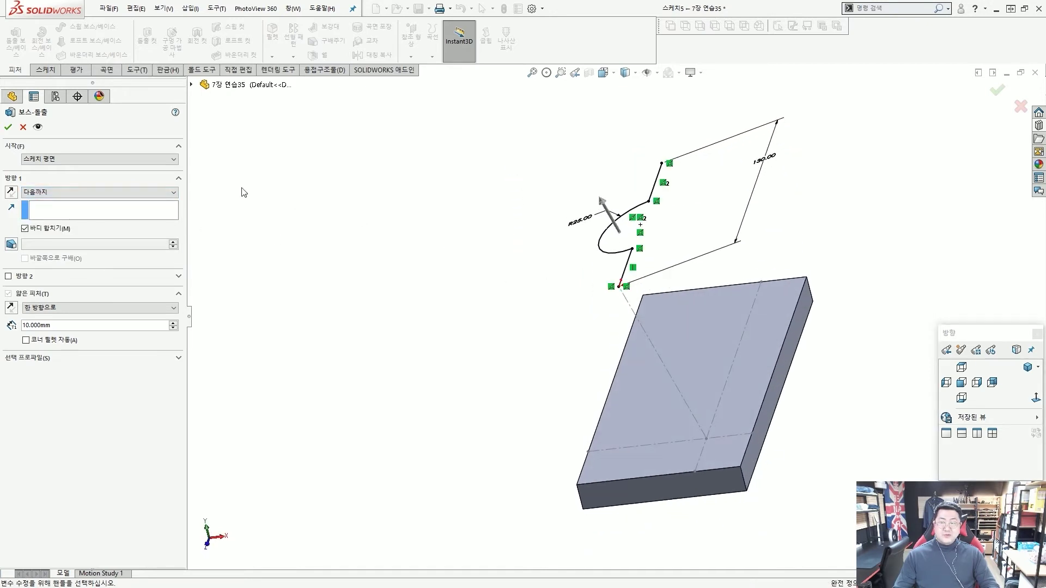
pyautogui.click(11, 193)
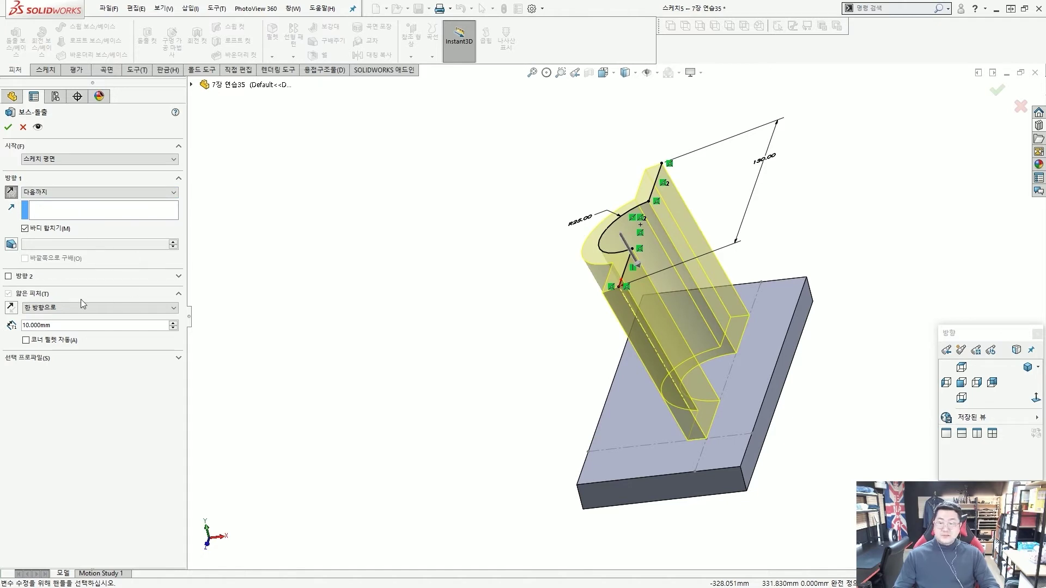
# - Set the thin-wall thickness to 15 mm and accept the extrusion as 돌출-얇게2
pyautogui.moveTo(75, 329); pyautogui.dragTo(4, 336)
pyautogui.write('15')
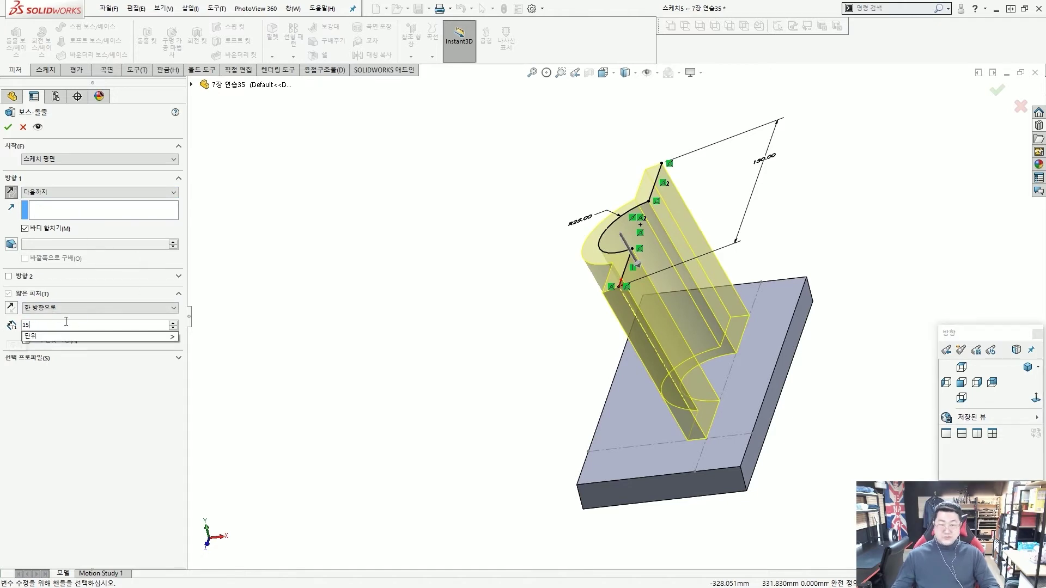
pyautogui.moveTo(566, 231); pyautogui.dragTo(634, 275, button='middle')
pyautogui.scroll(-4, 676, 303)
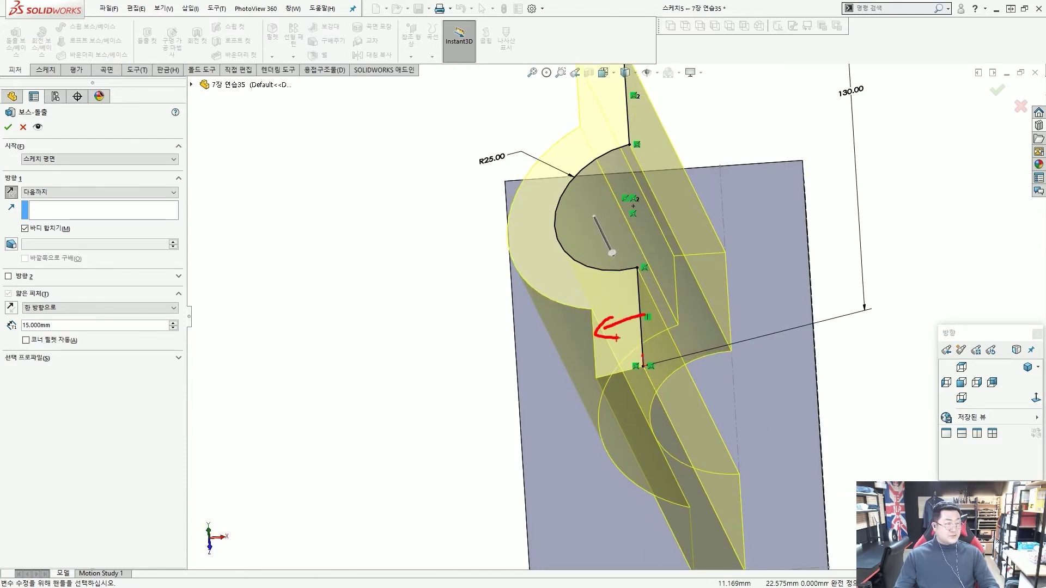
pyautogui.scroll(4, 549, 309)
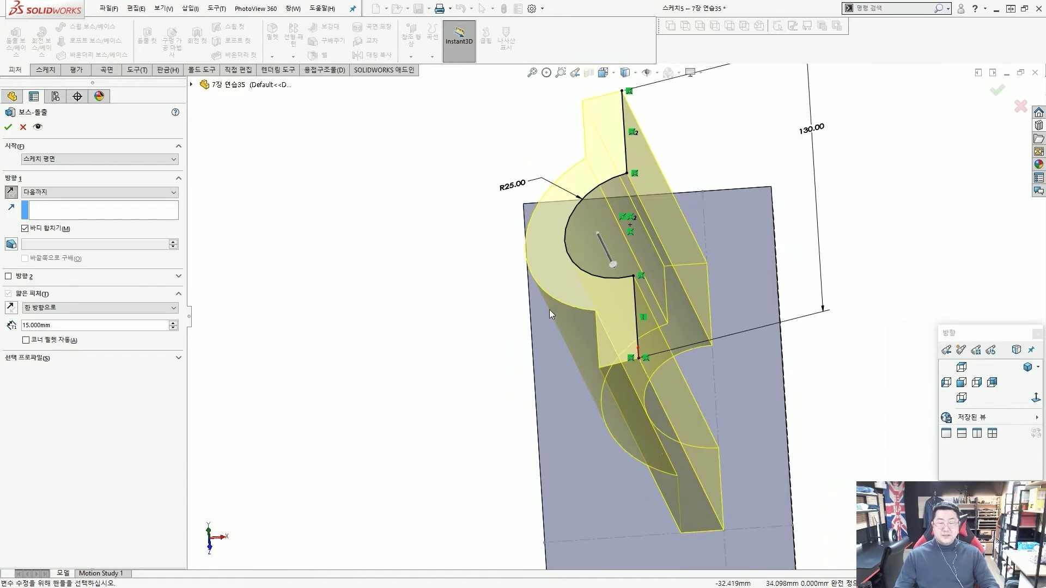
pyautogui.click(8, 129)
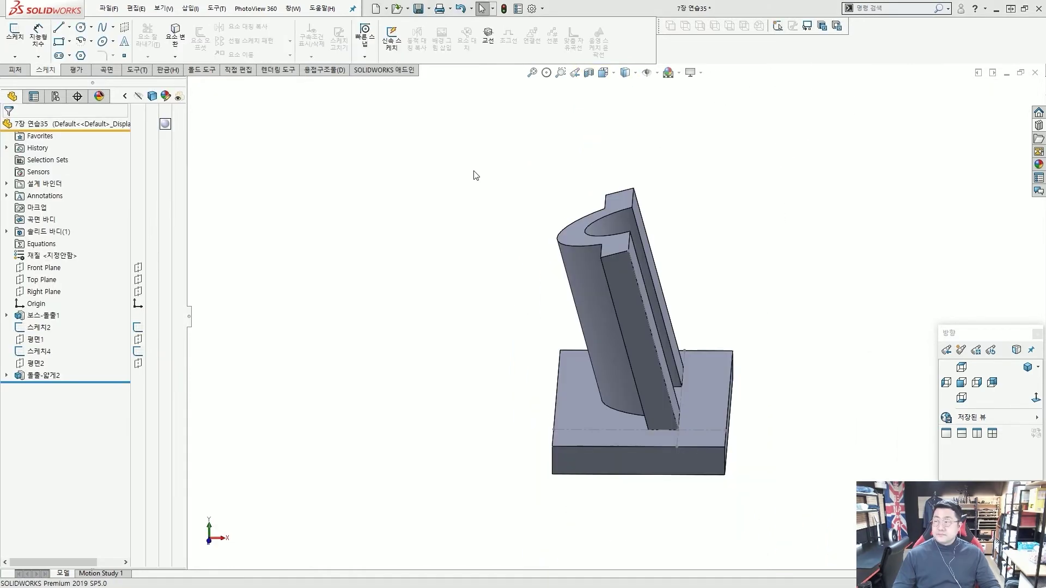
pyautogui.moveTo(698, 204); pyautogui.dragTo(660, 248, button='middle')
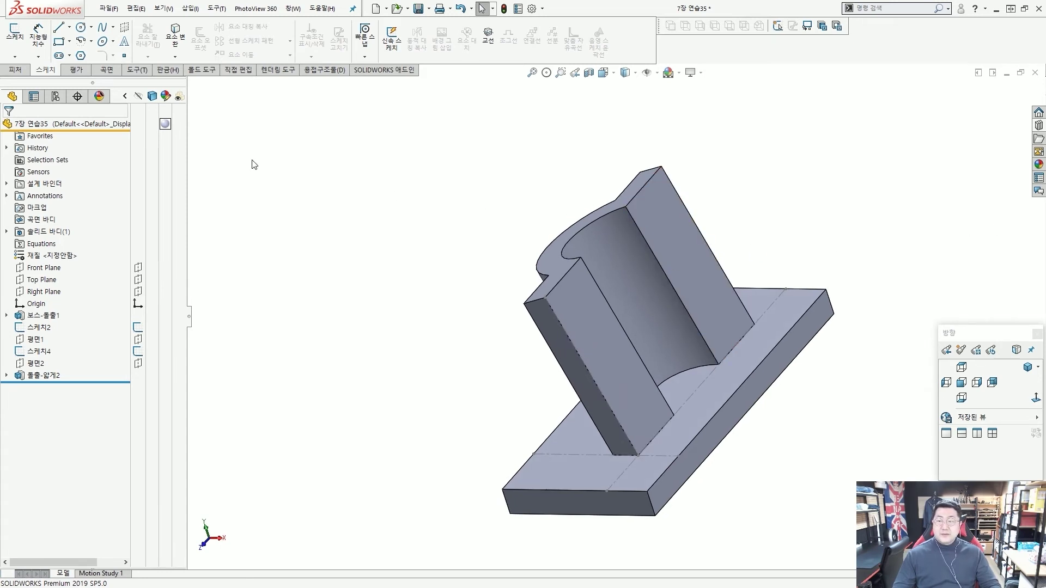
pyautogui.click(14, 71)
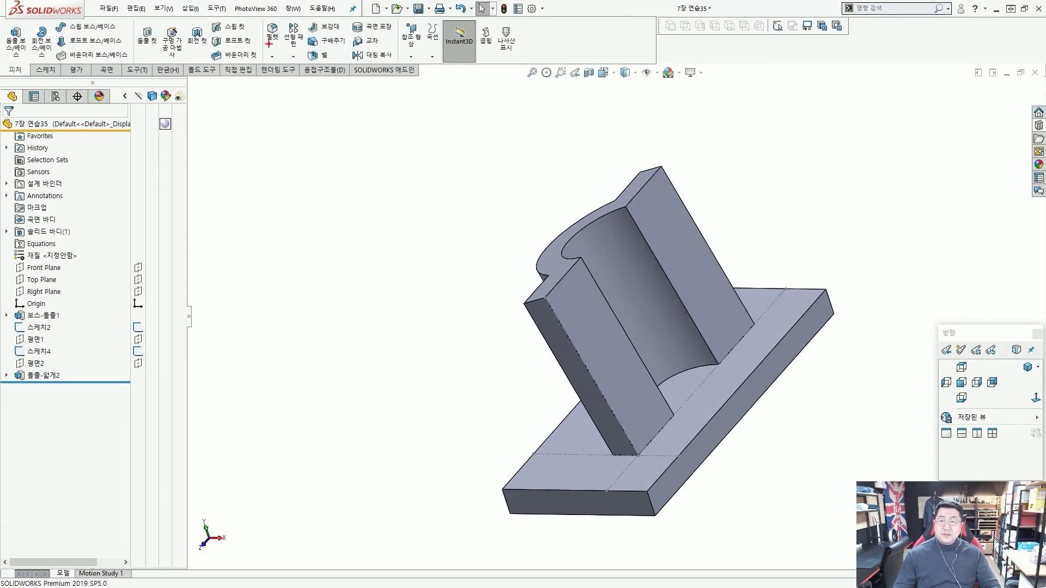
pyautogui.keyDown('ctrl'); pyautogui.moveTo(262, 18); pyautogui.dragTo(282, 64); pyautogui.keyUp('ctrl')
pyautogui.keyDown('ctrl'); pyautogui.keyDown('shift'); pyautogui.moveTo(338, 143); pyautogui.dragTo(282, 63); pyautogui.keyUp('shift'); pyautogui.keyUp('ctrl')
pyautogui.press('Escape')
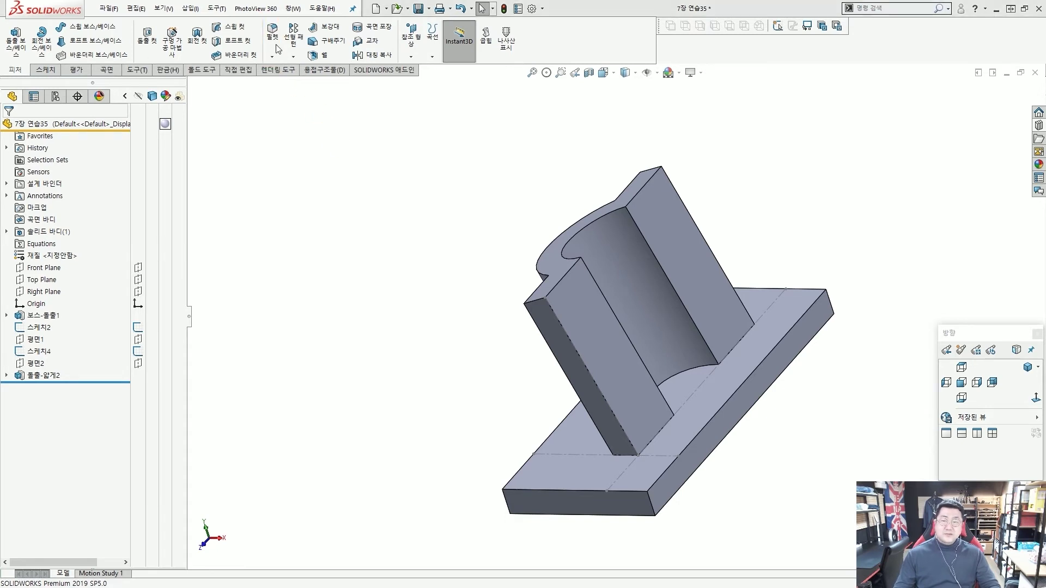
# - Start a constant-size fillet with a 10 mm radius
pyautogui.click(276, 45)
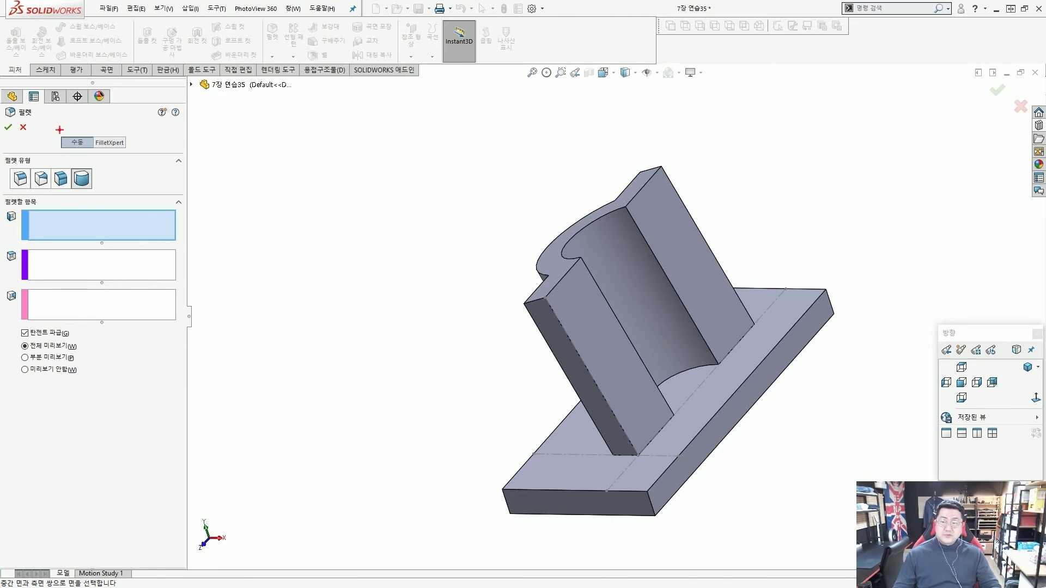
pyautogui.moveTo(59, 128); pyautogui.dragTo(85, 147)
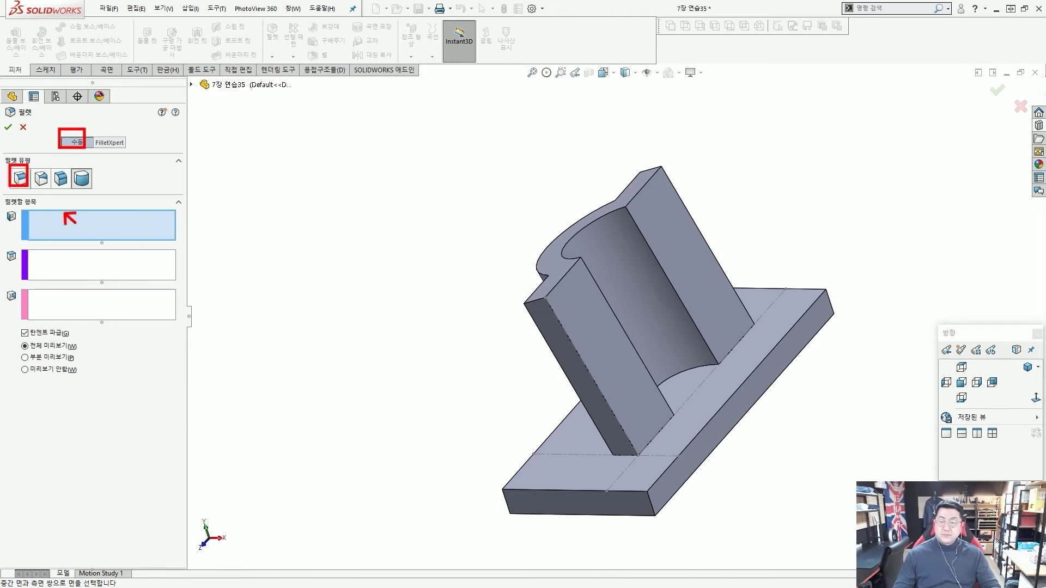
pyautogui.moveTo(64, 214); pyautogui.dragTo(29, 190)
pyautogui.press('Escape')
pyautogui.click(21, 183)
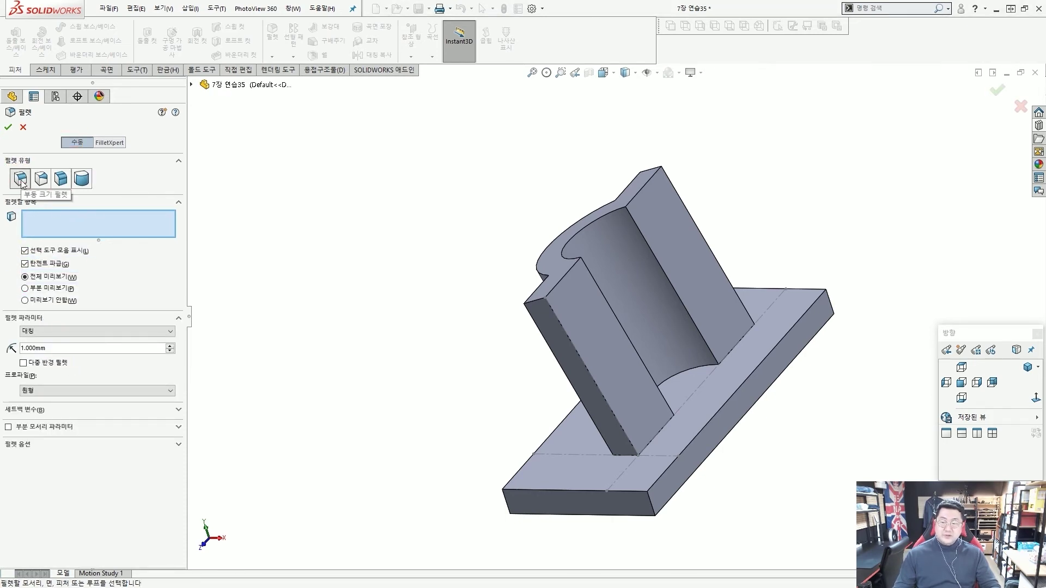
pyautogui.moveTo(57, 348); pyautogui.dragTo(2, 351)
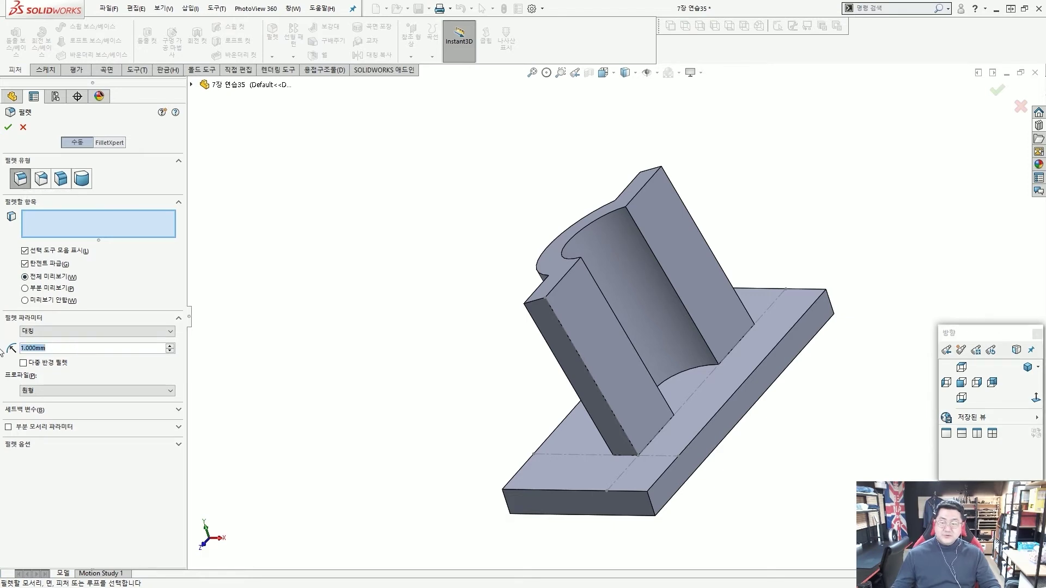
pyautogui.write('10')
pyautogui.press('Return')
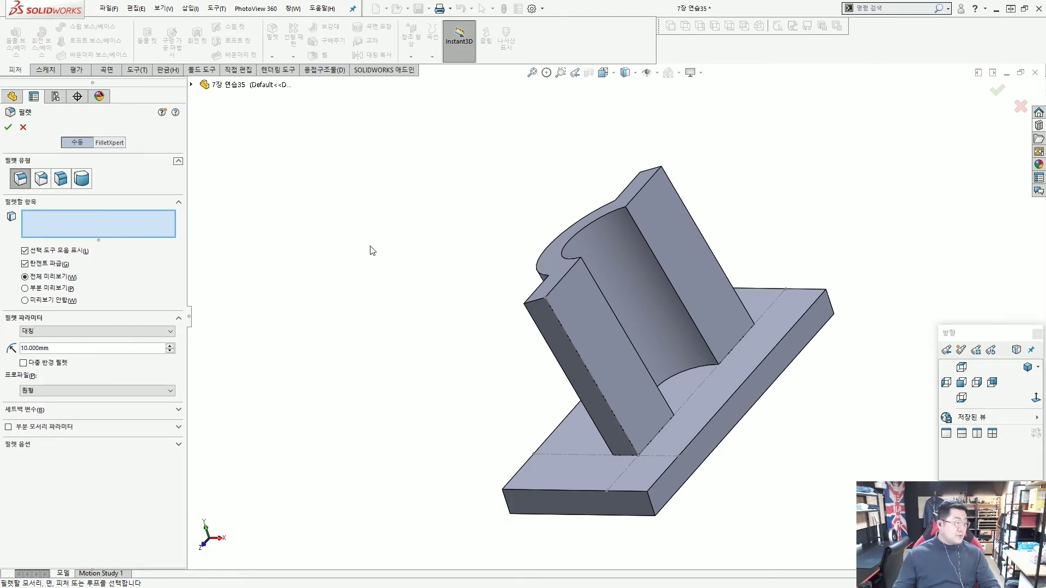
# - Select six edges on the bracket and base plate and apply the 10 mm fillet 필렛1
pyautogui.moveTo(444, 251); pyautogui.dragTo(504, 292, button='middle')
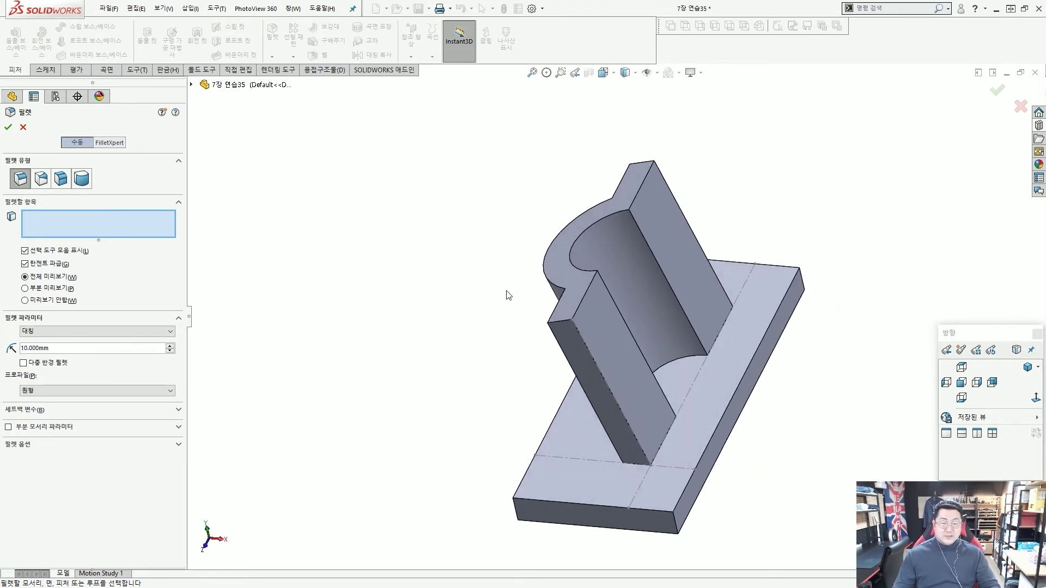
pyautogui.click(560, 321)
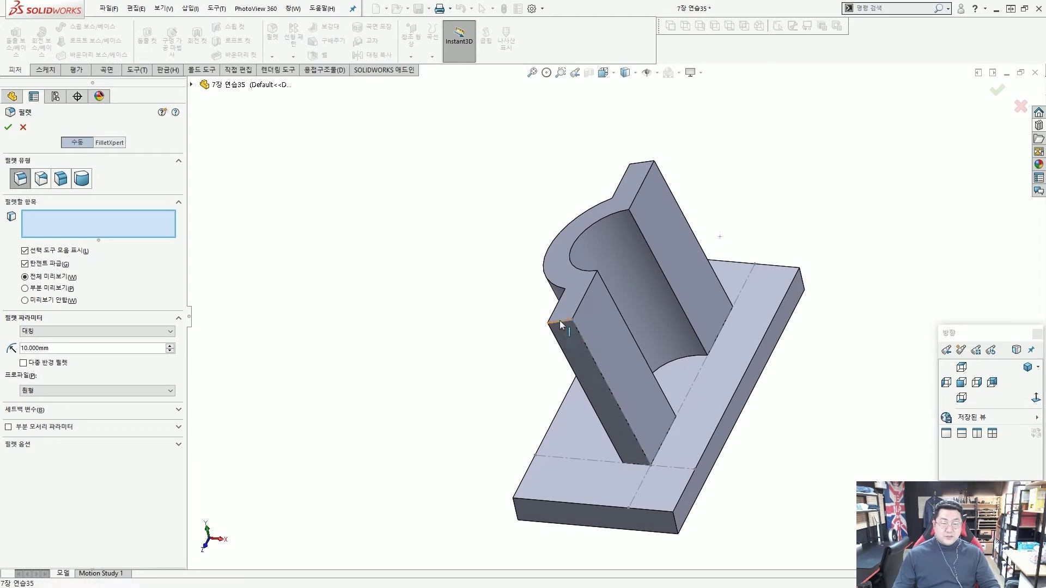
pyautogui.click(644, 165)
pyautogui.moveTo(549, 238); pyautogui.dragTo(433, 451, button='middle')
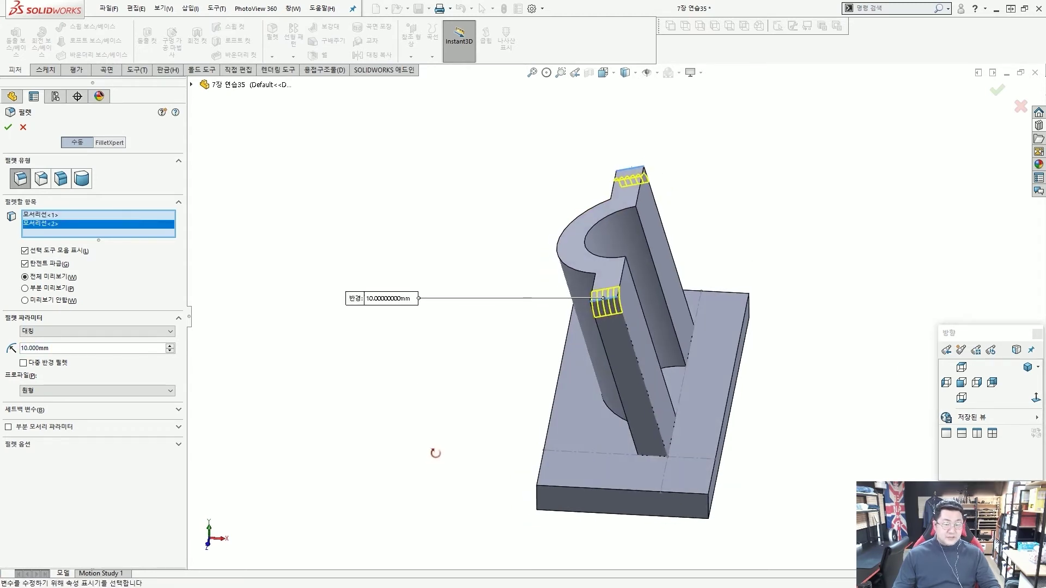
pyautogui.click(537, 498)
pyautogui.click(703, 500)
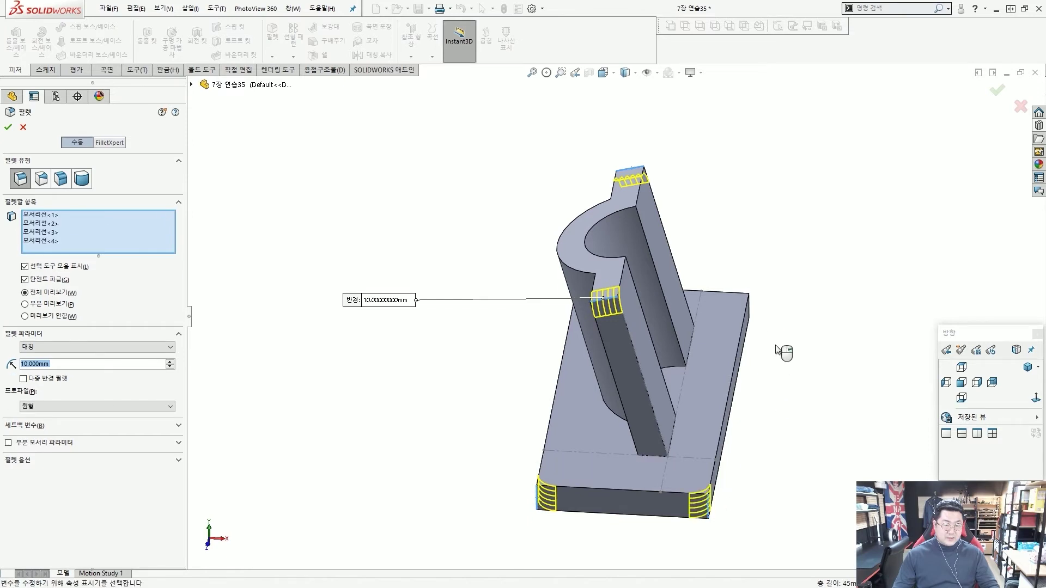
pyautogui.click(752, 311)
pyautogui.moveTo(467, 381); pyautogui.dragTo(571, 305, button='middle')
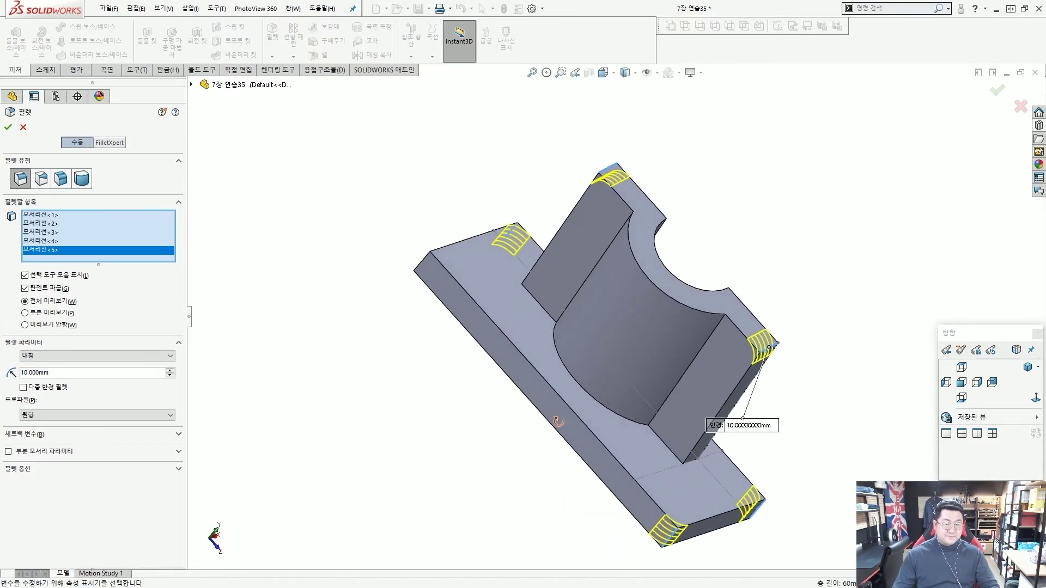
pyautogui.click(422, 265)
pyautogui.moveTo(481, 411); pyautogui.dragTo(392, 332, button='middle')
pyautogui.click(9, 128)
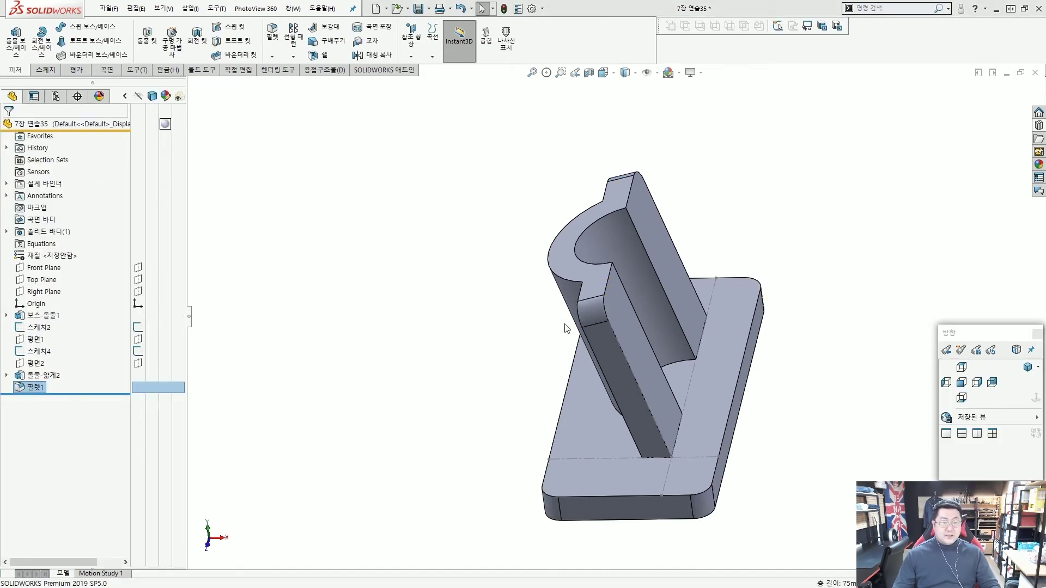
# - Hide the leftover sketch 스케치2
pyautogui.moveTo(565, 327); pyautogui.dragTo(731, 352, button='middle')
pyautogui.moveTo(710, 300); pyautogui.dragTo(711, 286, button='middle')
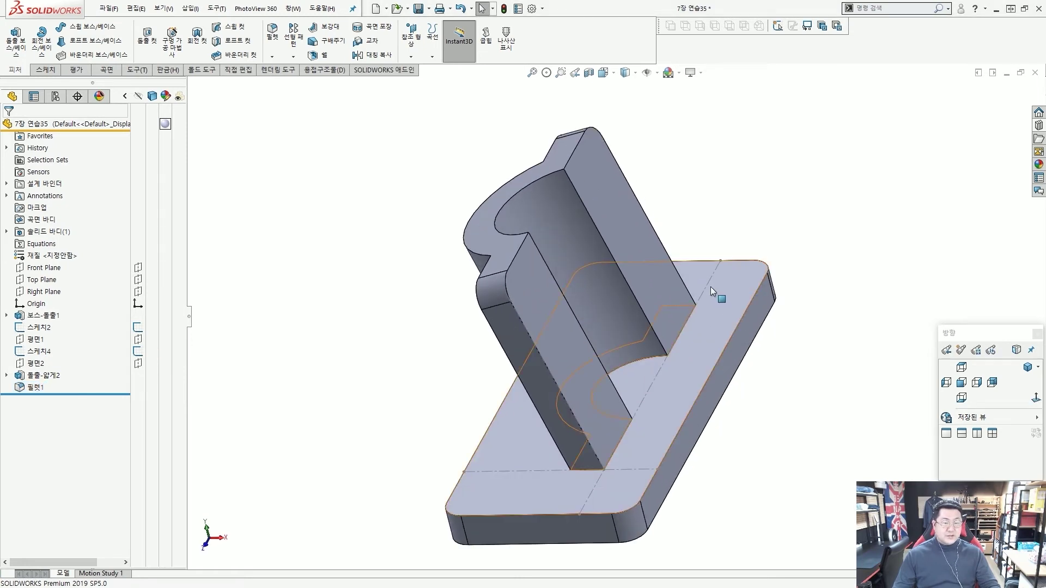
pyautogui.click(709, 281)
pyautogui.click(760, 234)
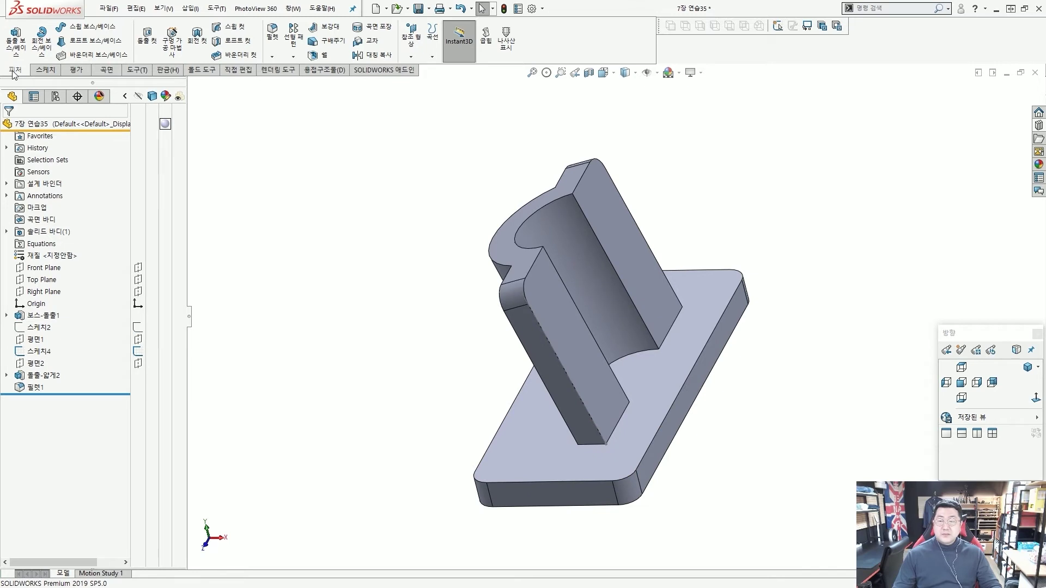
# - Configure a Hole Wizard Ansi Metric Ø12.0 drill-size hole with Through All end condition
pyautogui.click(173, 46)
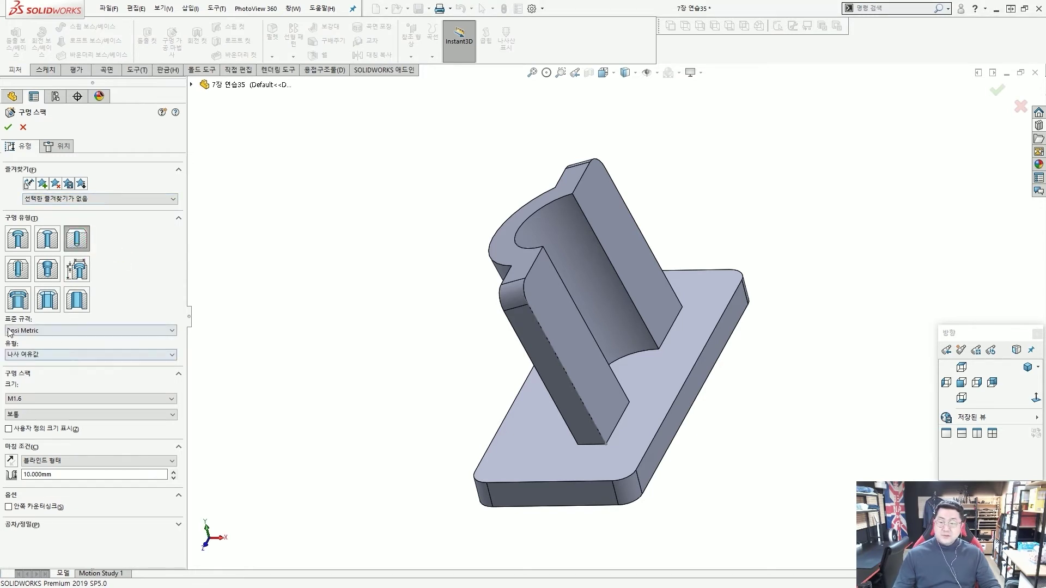
pyautogui.click(87, 354)
pyautogui.click(60, 363)
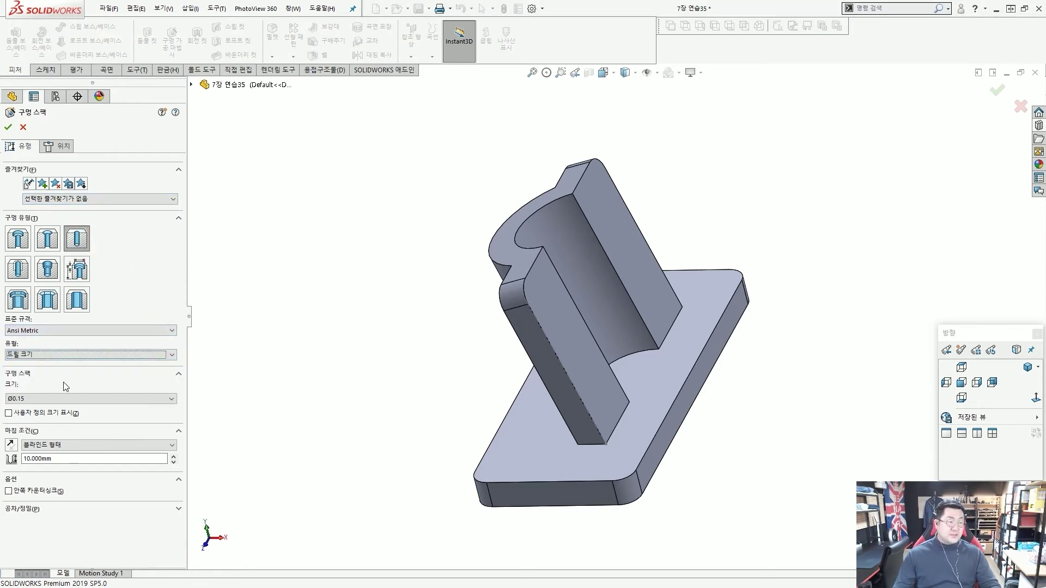
pyautogui.click(129, 399)
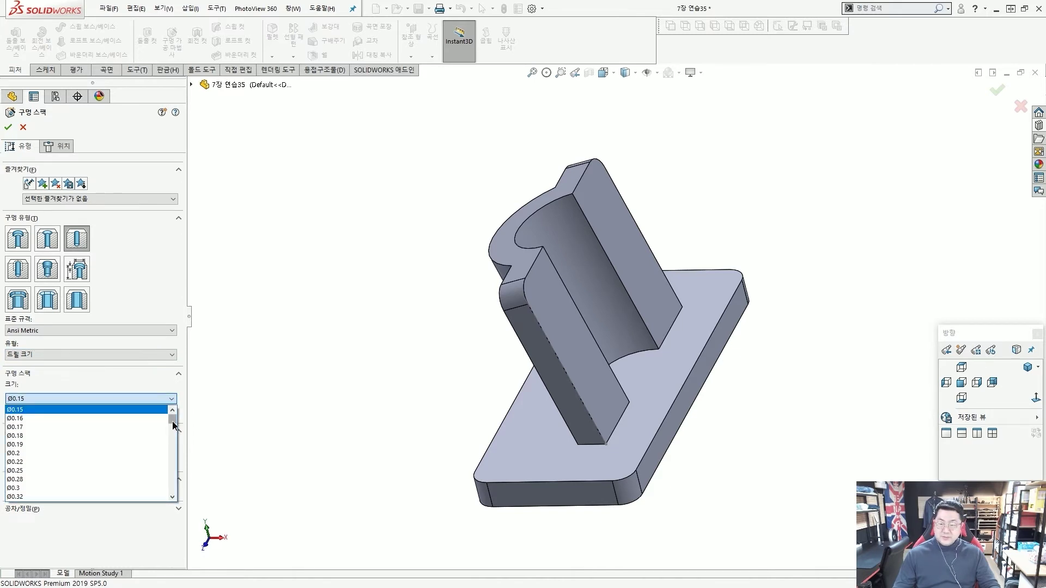
pyautogui.moveTo(172, 421); pyautogui.dragTo(174, 478)
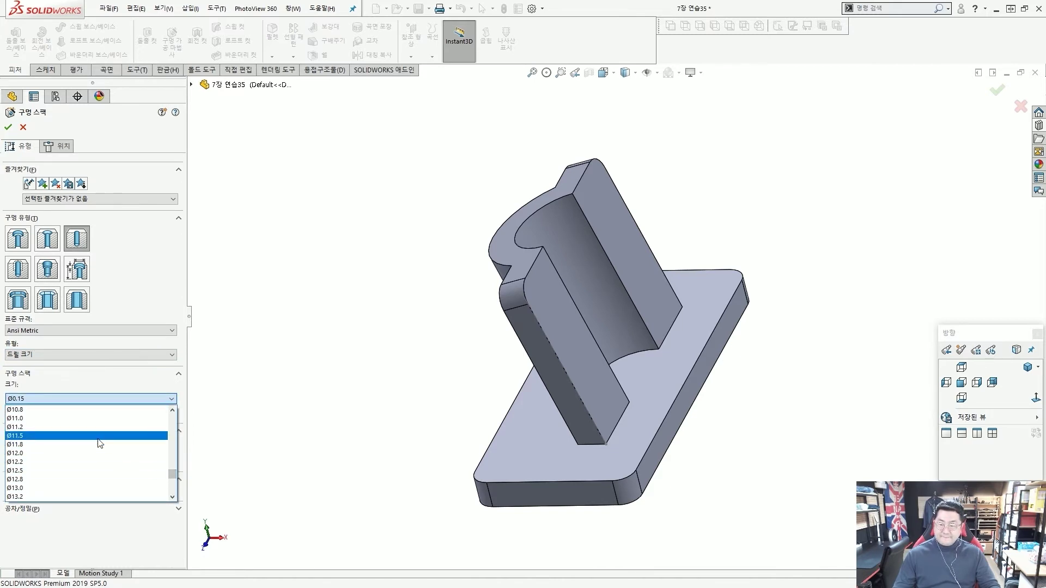
pyautogui.click(104, 453)
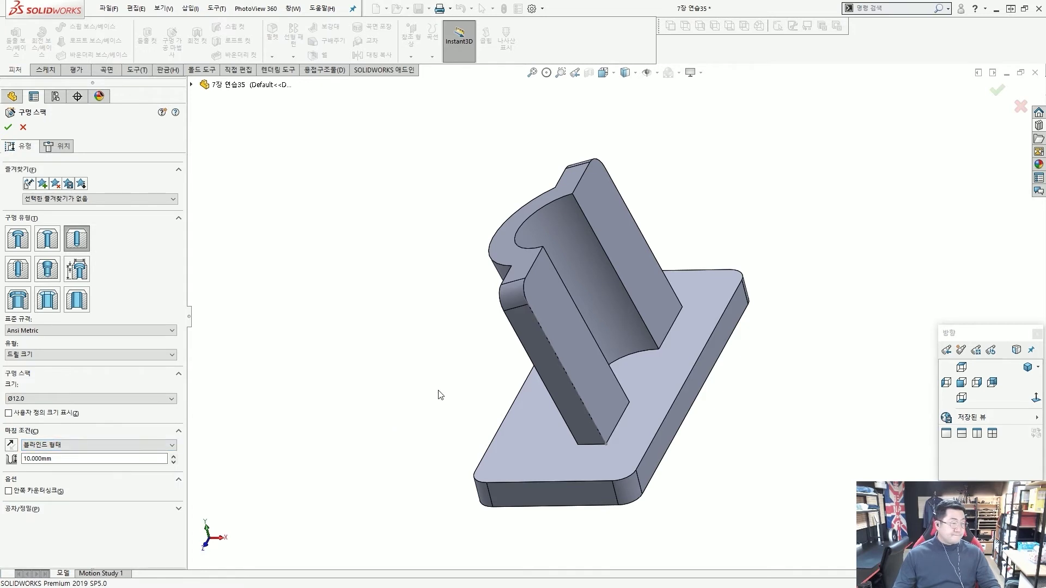
pyautogui.moveTo(440, 395); pyautogui.dragTo(350, 420, button='middle')
pyautogui.click(159, 447)
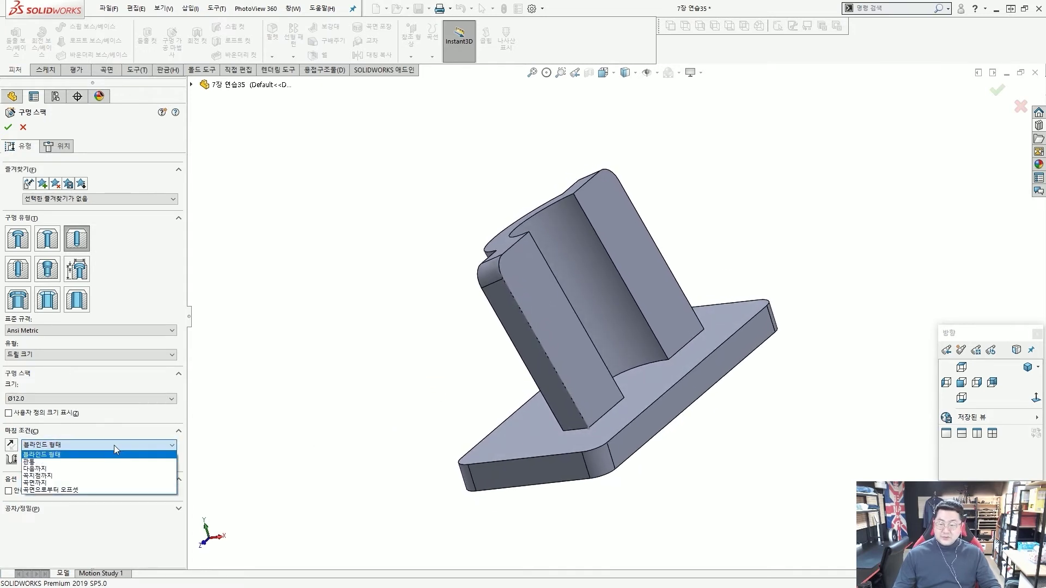
pyautogui.click(109, 457)
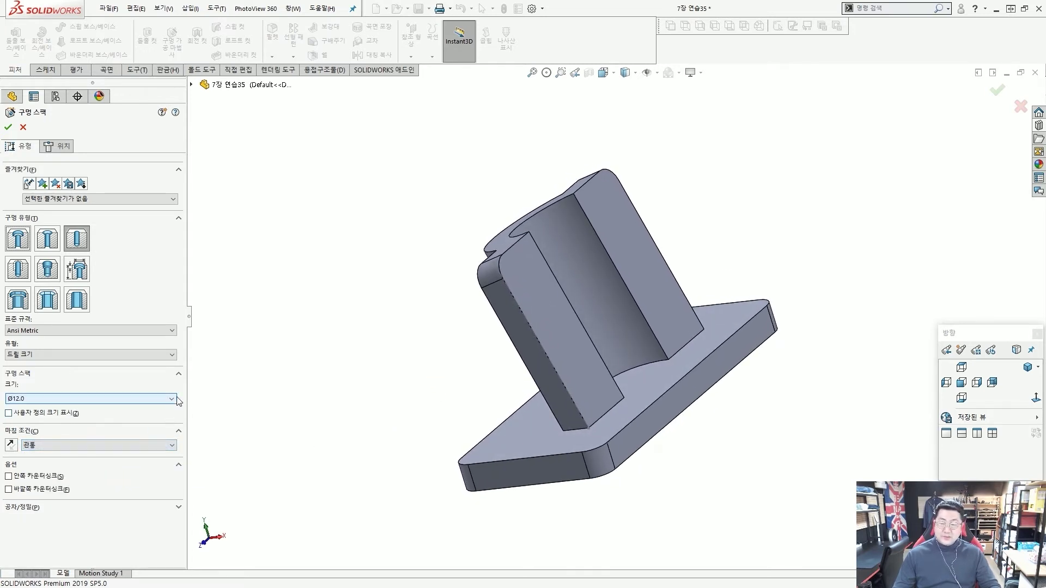
pyautogui.click(60, 148)
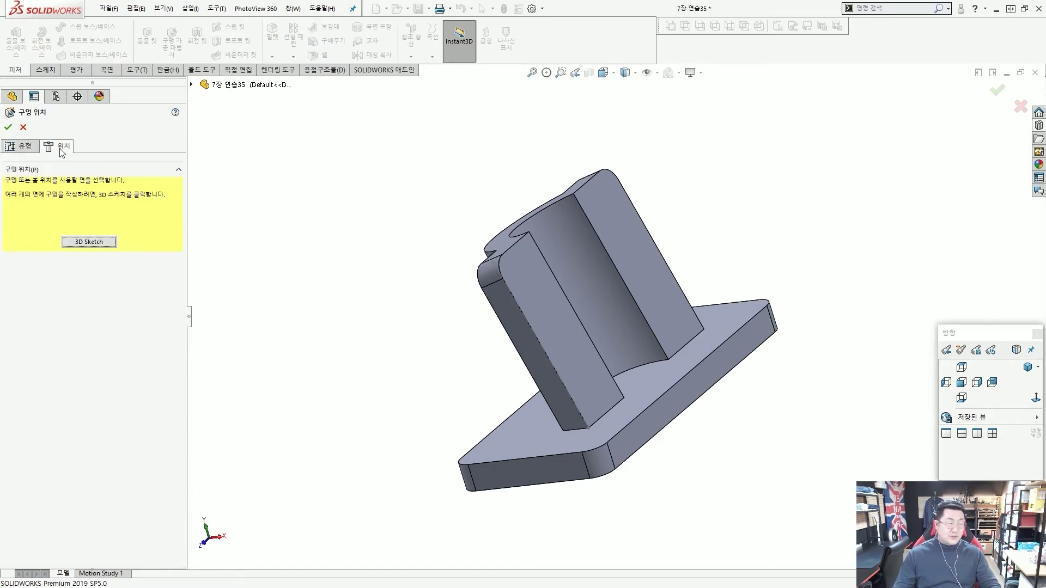
# - Place two hole centre points on the bracket face, one above the other
pyautogui.click(547, 306)
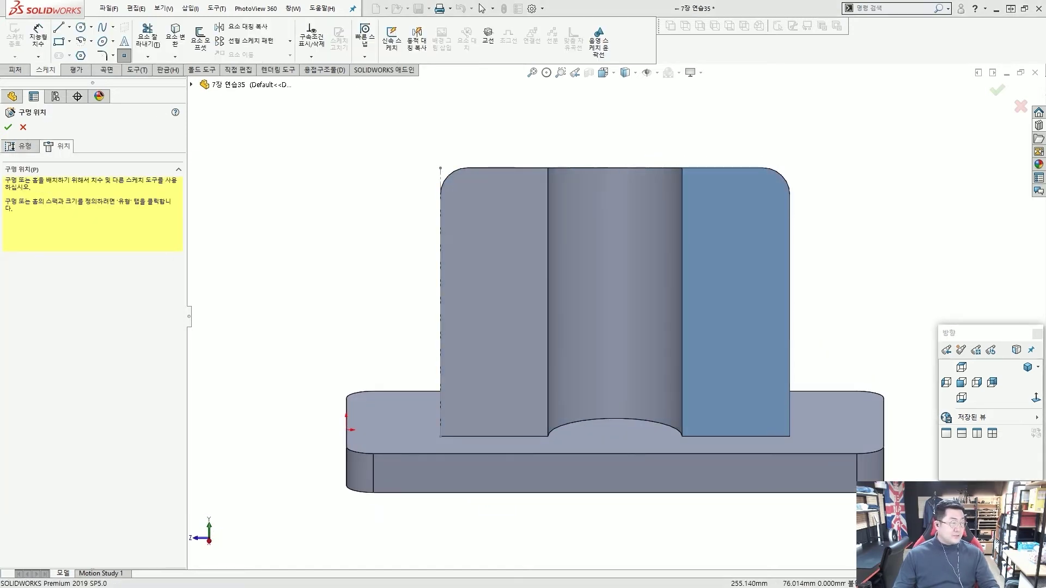
pyautogui.click(491, 223)
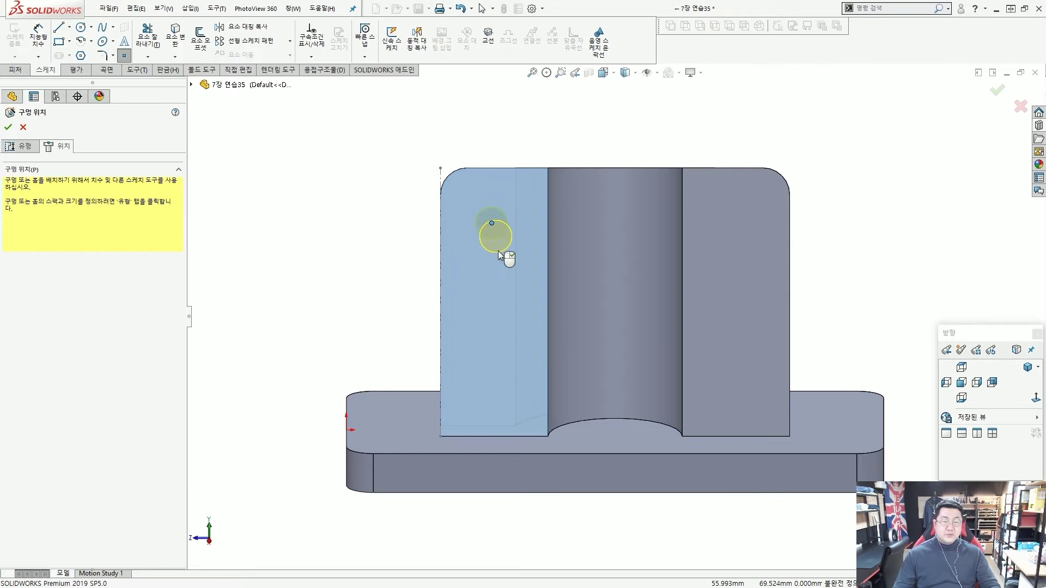
pyautogui.click(491, 338)
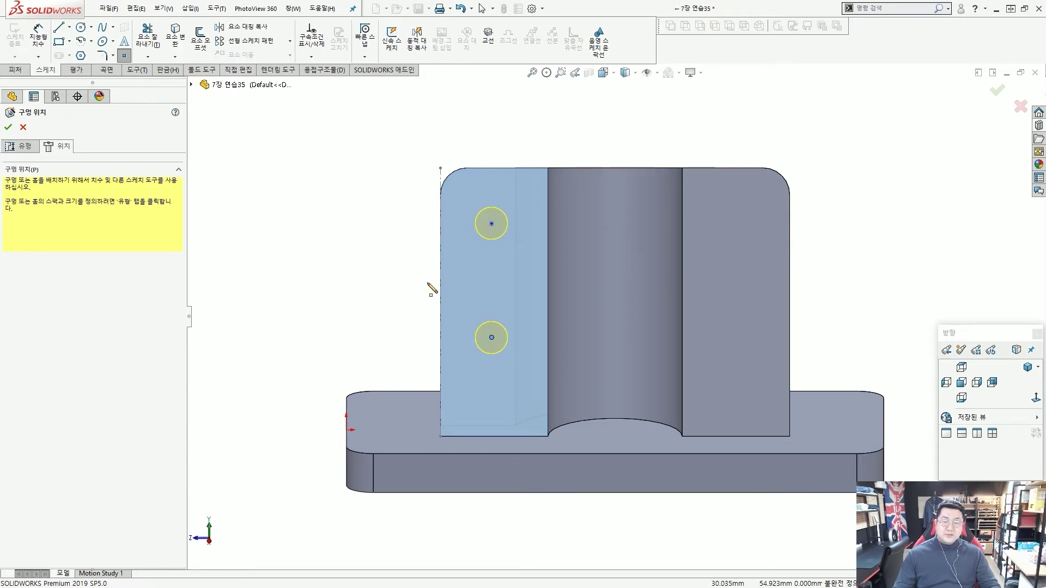
pyautogui.press('Escape')
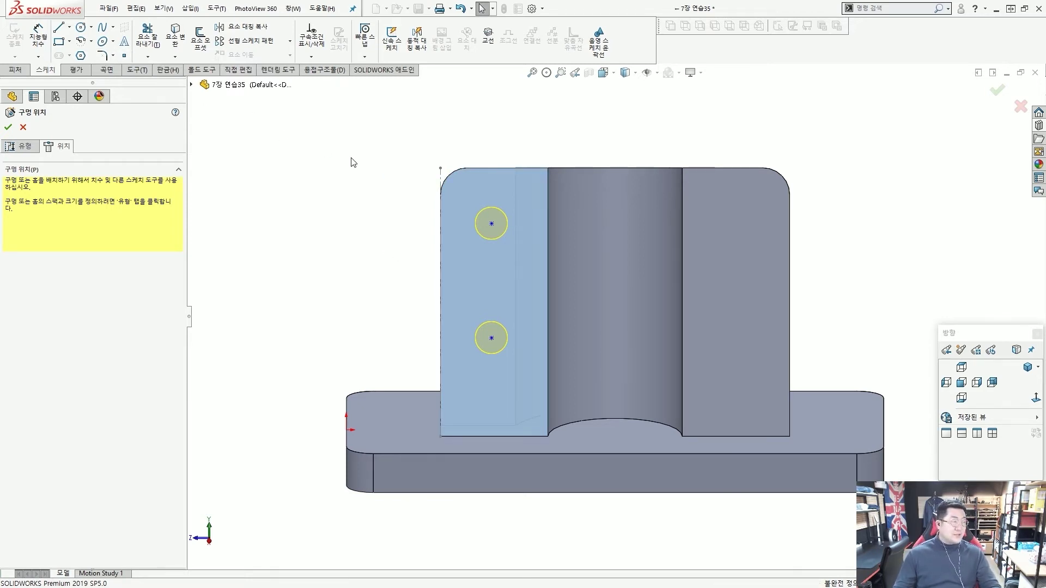
# - Draw a vertical centreline up from the top edge midpoint, then select both hole centres
pyautogui.press('f')
pyautogui.click(69, 27)
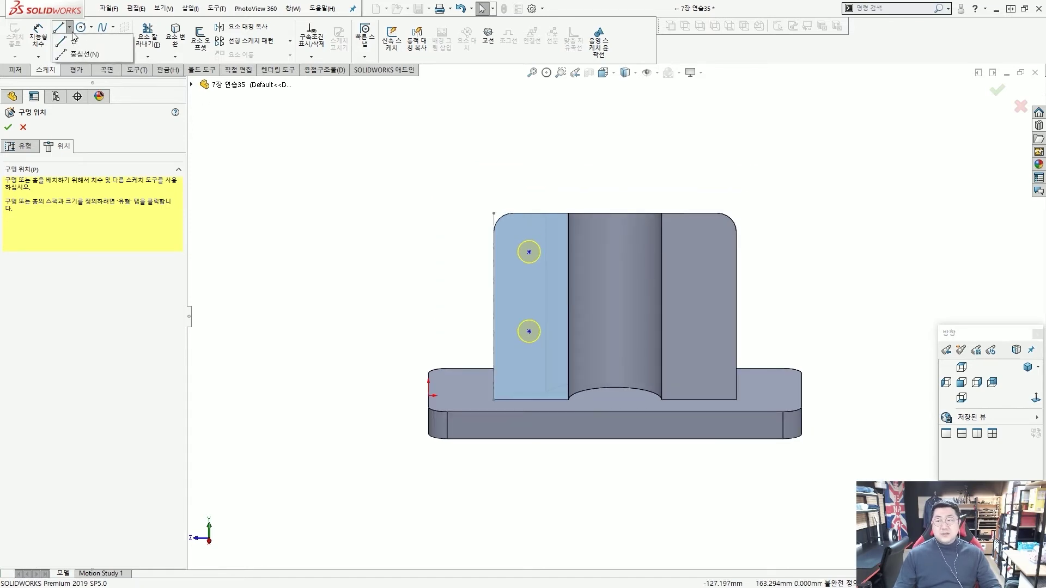
pyautogui.click(81, 54)
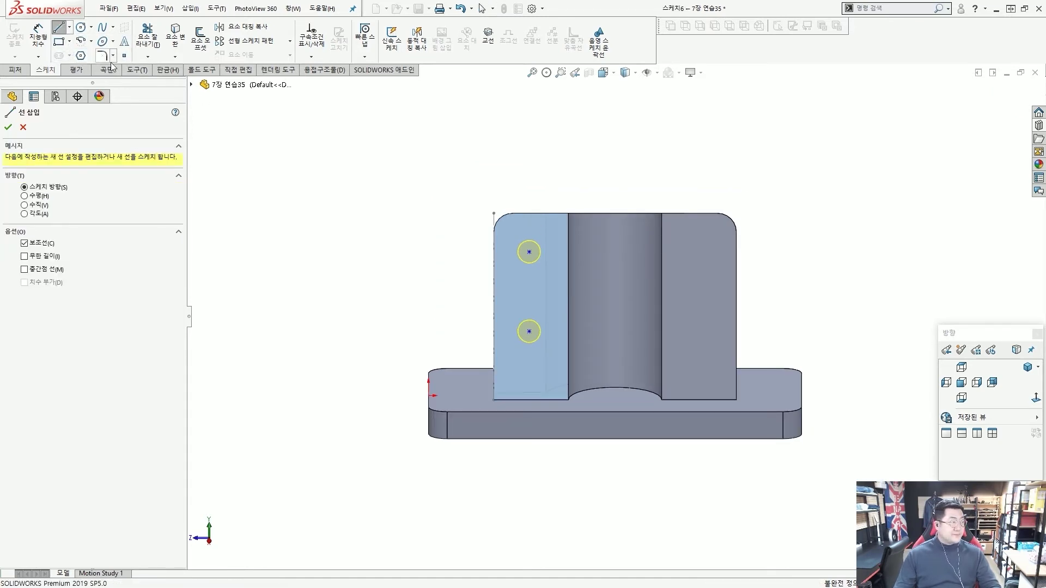
pyautogui.click(615, 213)
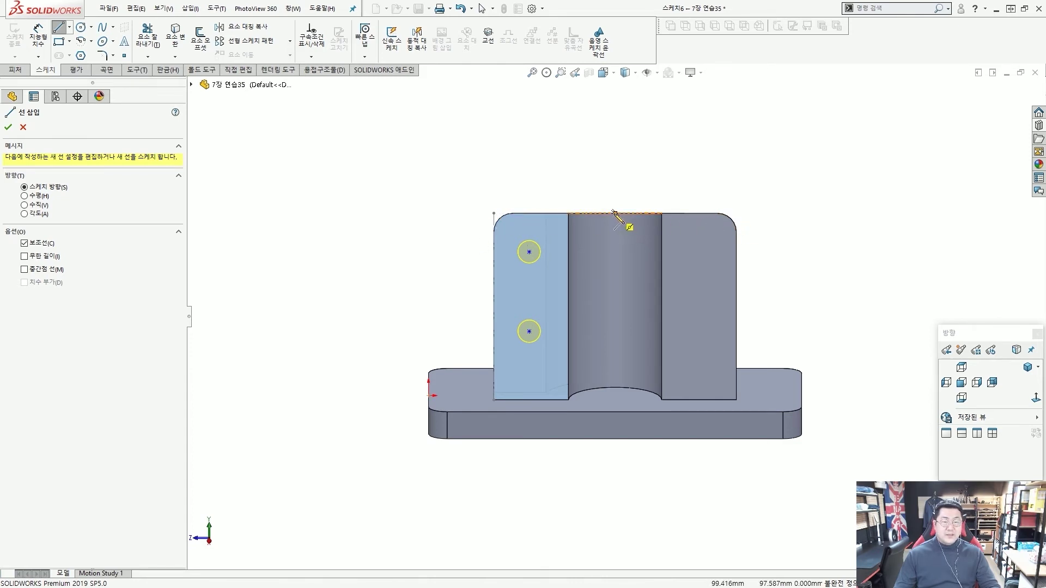
pyautogui.click(614, 212)
pyautogui.click(616, 139)
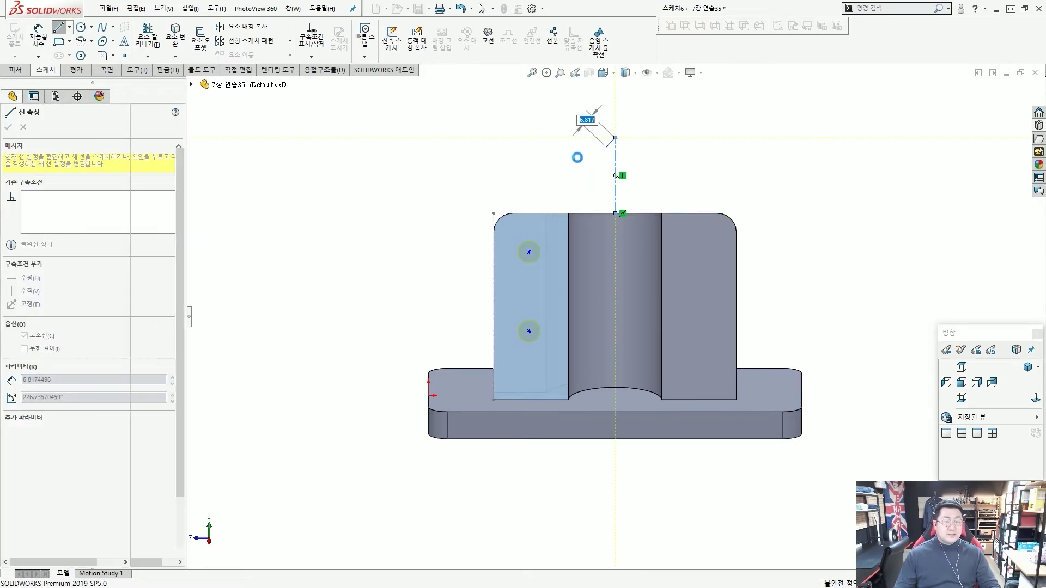
pyautogui.press('Escape')
pyautogui.scroll(-2, 602, 315)
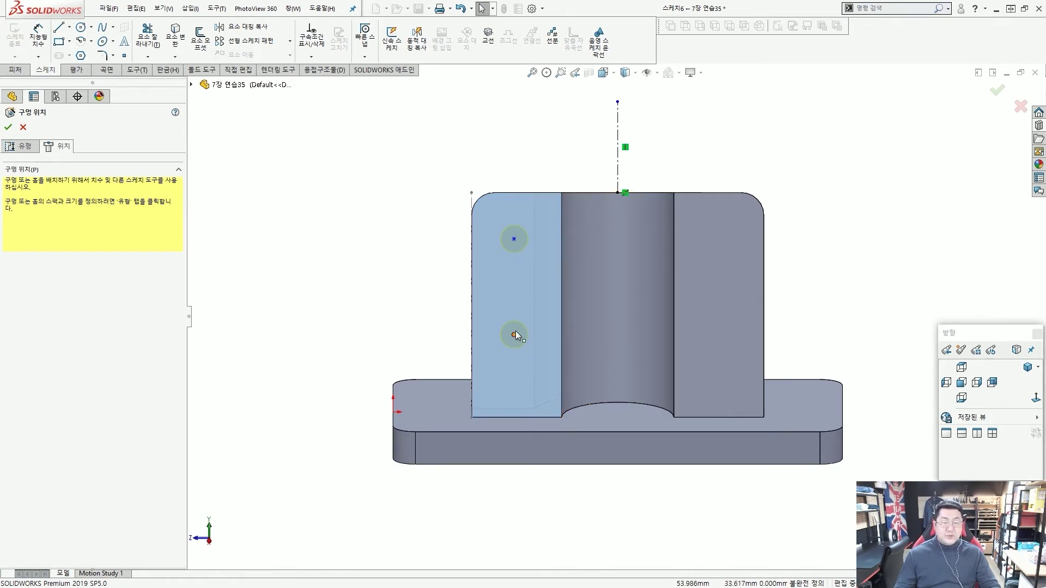
pyautogui.click(514, 239)
pyautogui.keyDown('ctrl'); pyautogui.click(515, 237); pyautogui.keyUp('ctrl')
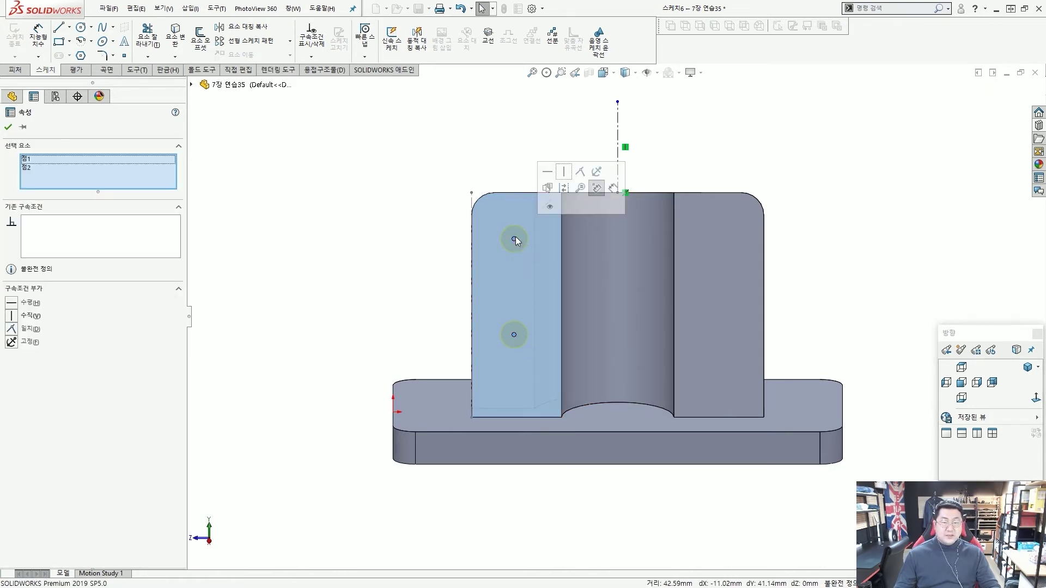
# - Make the two left hole points vertical and mirror them across the vertical centreline
pyautogui.click(565, 180)
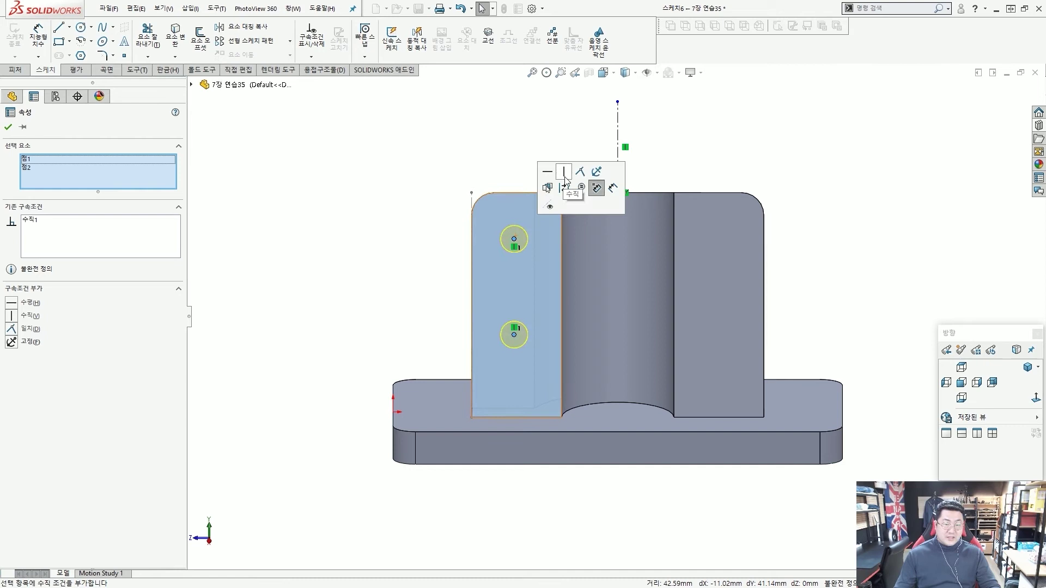
pyautogui.click(504, 156)
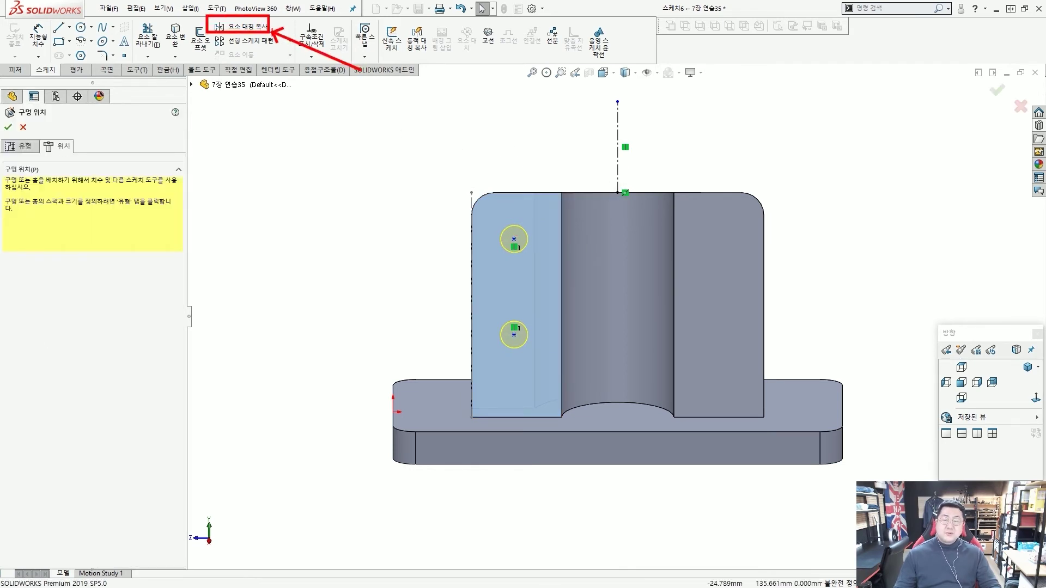
pyautogui.click(254, 30)
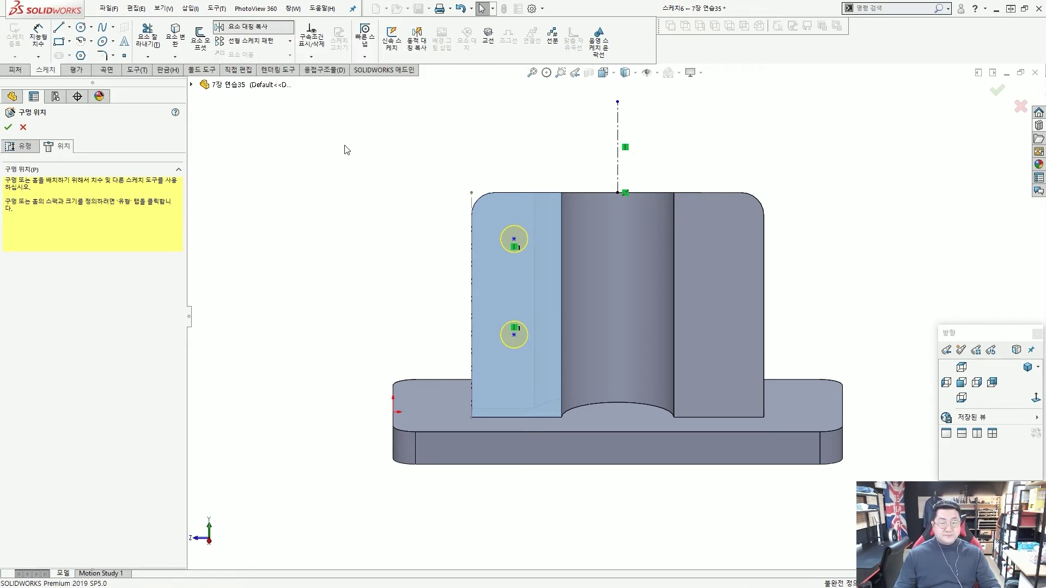
pyautogui.moveTo(404, 153); pyautogui.dragTo(547, 367)
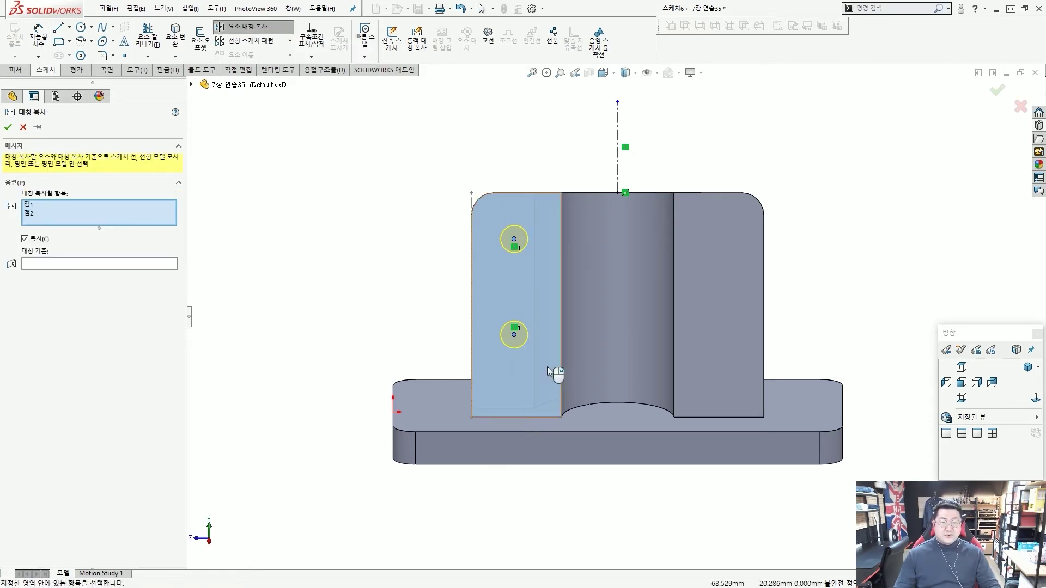
pyautogui.click(151, 264)
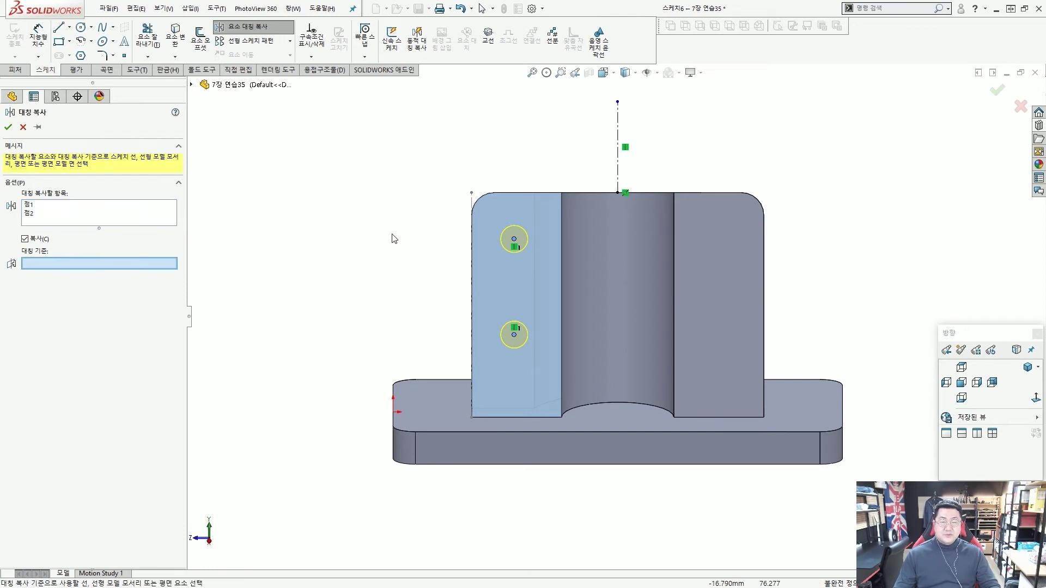
pyautogui.click(617, 128)
pyautogui.rightClick(617, 128)
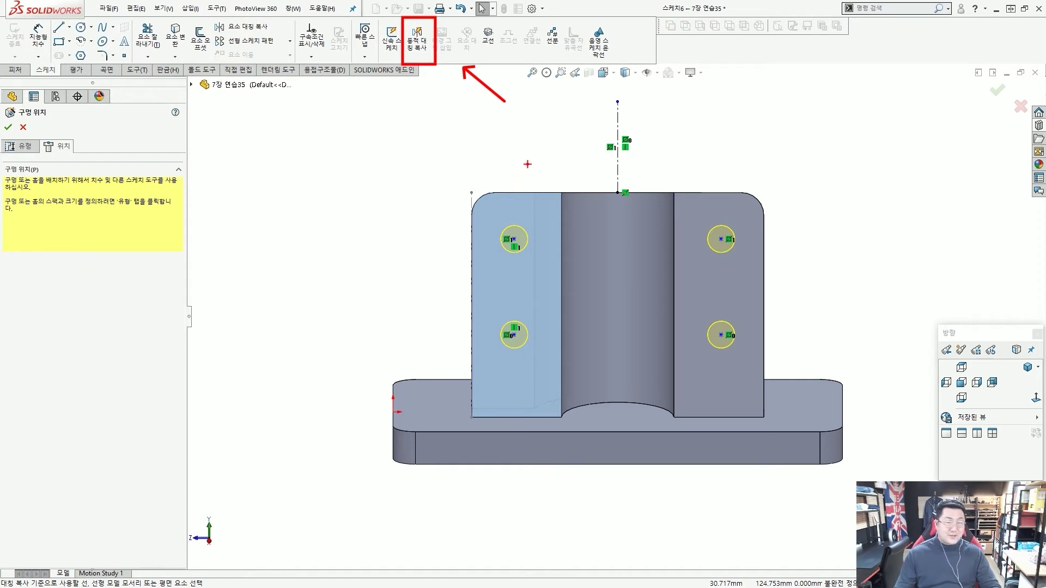
# - Dimension the upper-right hole centre 15 mm below the top edge
pyautogui.scroll(2, 683, 276)
pyautogui.scroll(-3, 681, 278)
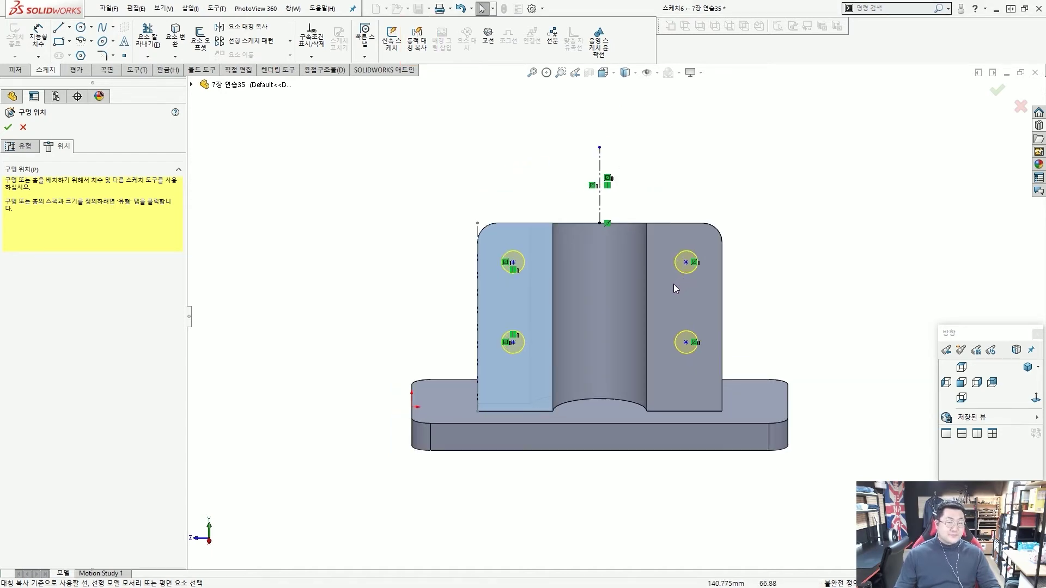
pyautogui.scroll(-1, 668, 286)
pyautogui.scroll(1, 668, 286)
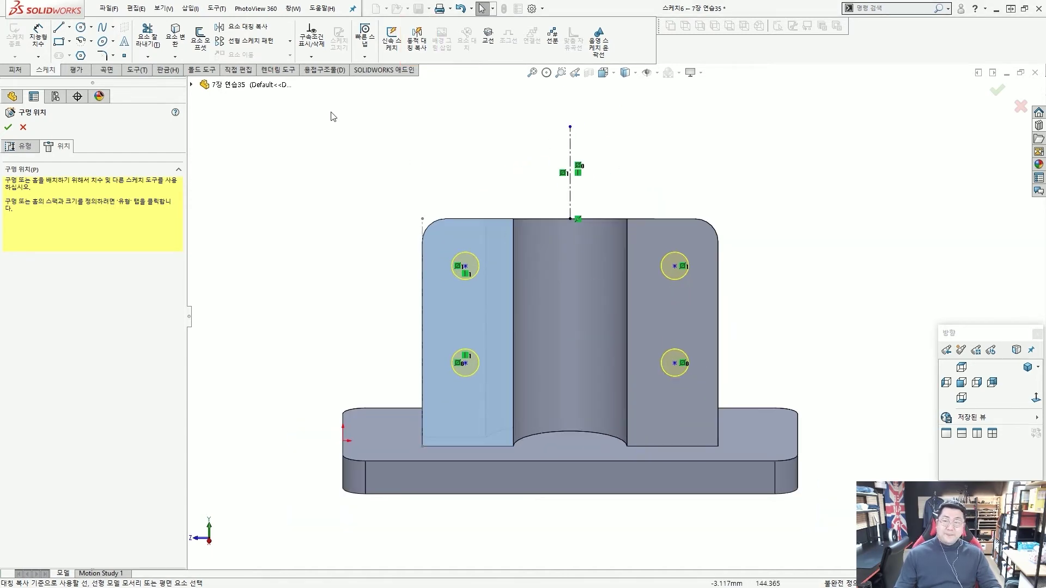
pyautogui.click(39, 42)
pyautogui.scroll(-2, 641, 235)
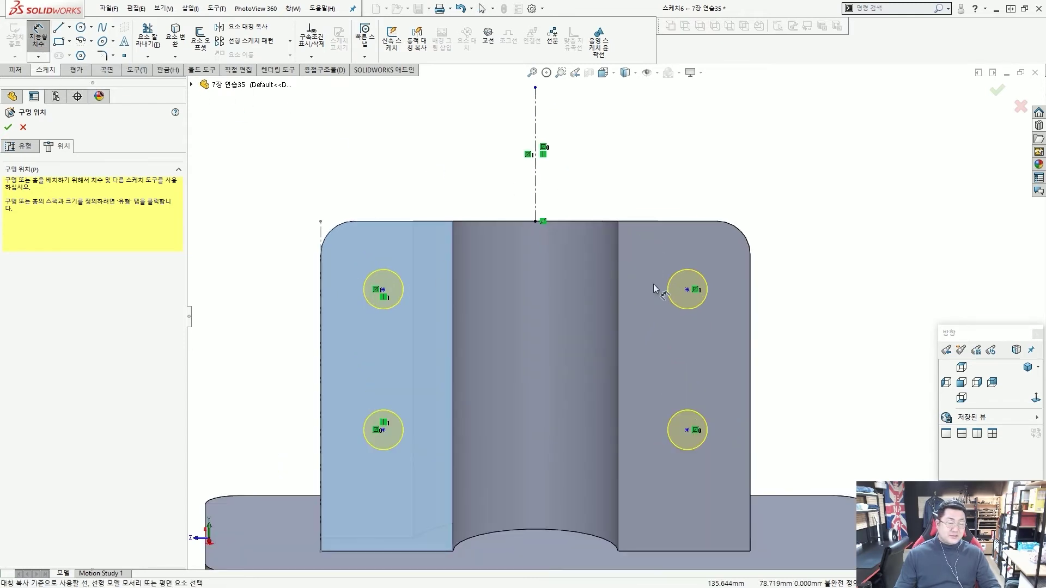
pyautogui.click(679, 221)
pyautogui.click(688, 290)
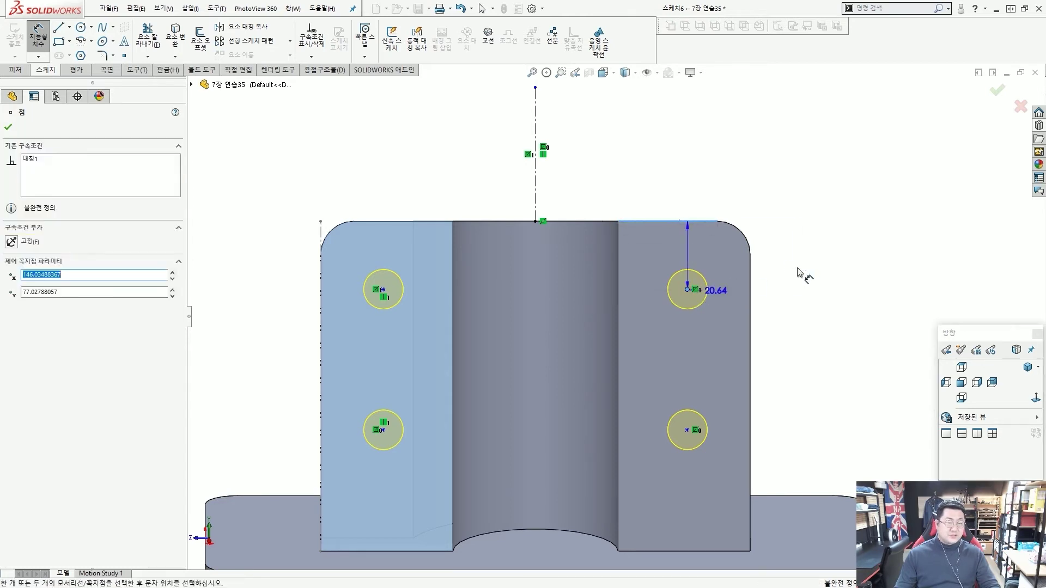
pyautogui.click(810, 267)
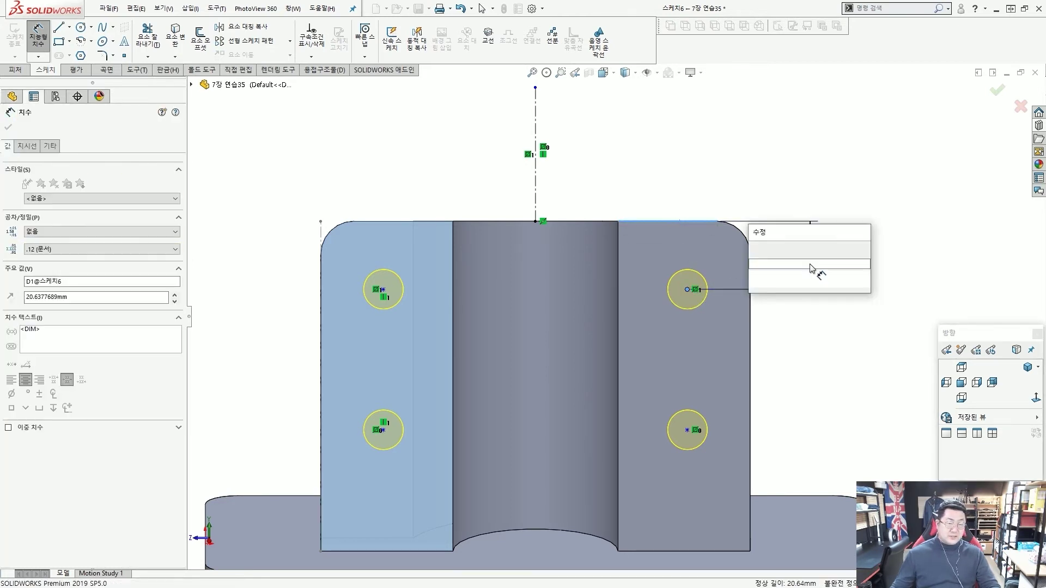
pyautogui.press('Return')
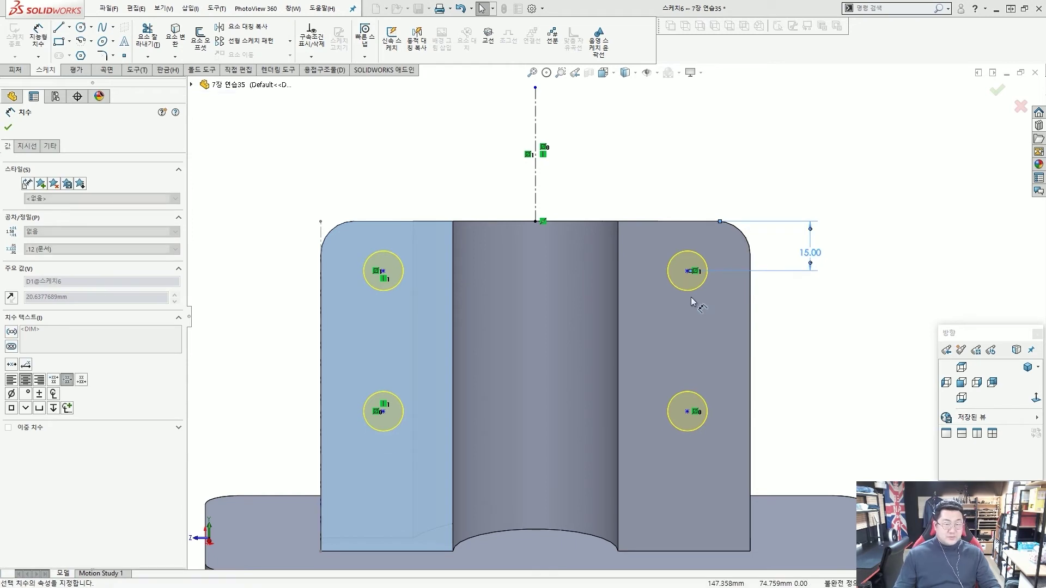
# - Space the holes 55 mm apart vertically and 100 mm apart horizontally
pyautogui.click(686, 413)
pyautogui.click(687, 271)
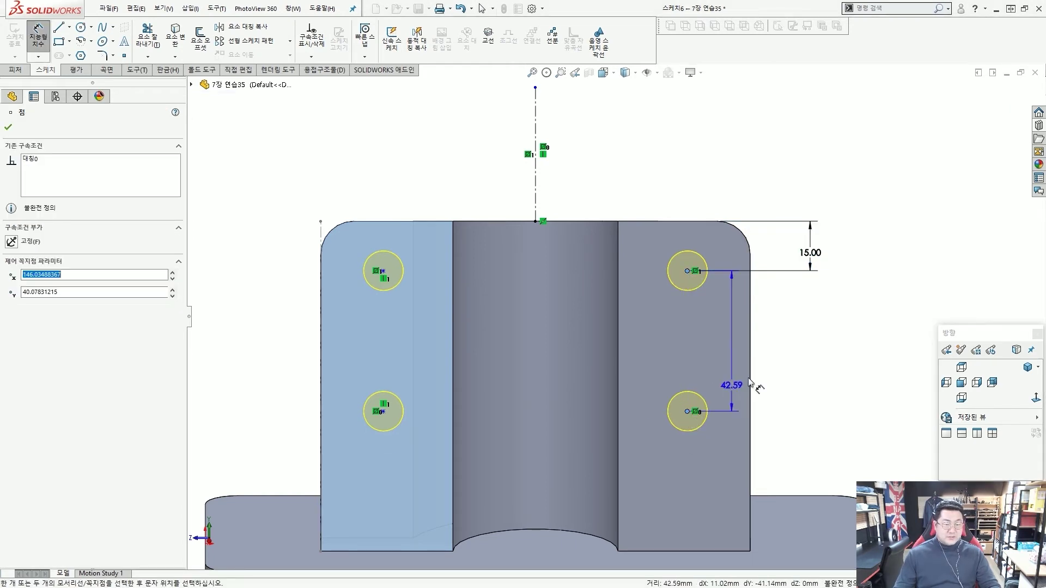
pyautogui.click(819, 345)
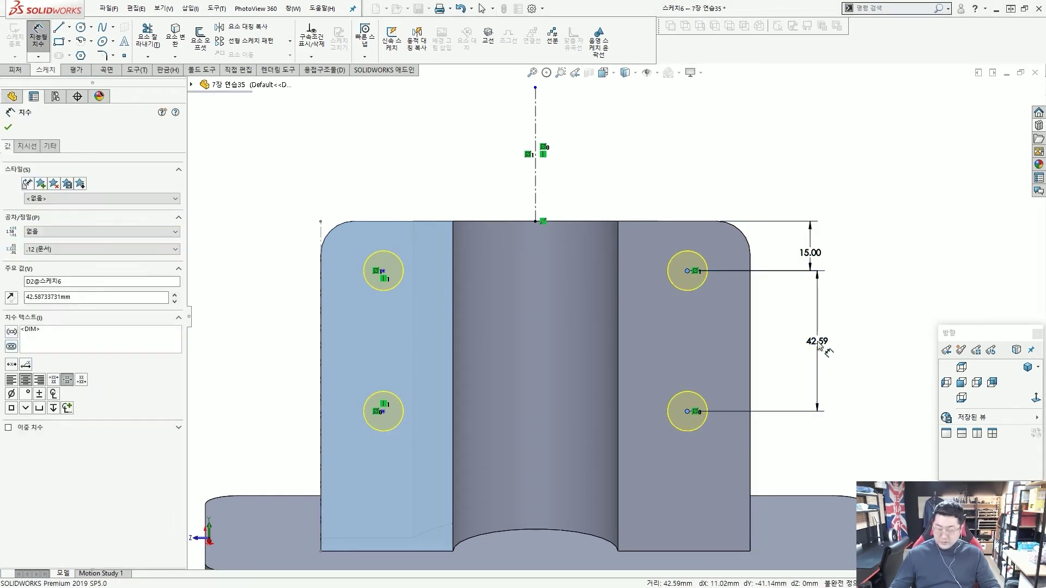
pyautogui.write('40')
pyautogui.press('Return')
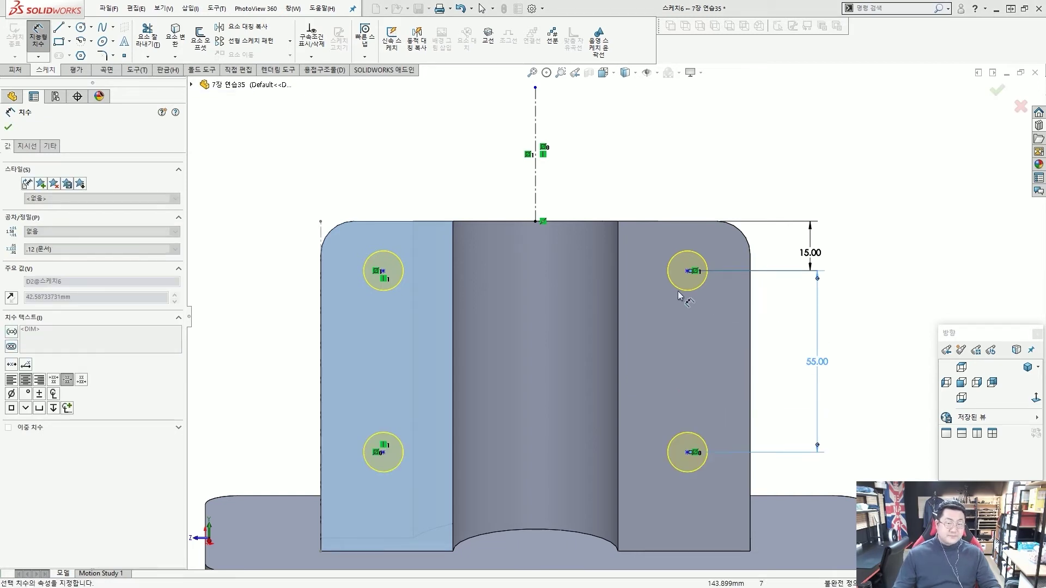
pyautogui.scroll(3, 675, 293)
pyautogui.scroll(-1, 640, 265)
pyautogui.scroll(-1, 556, 256)
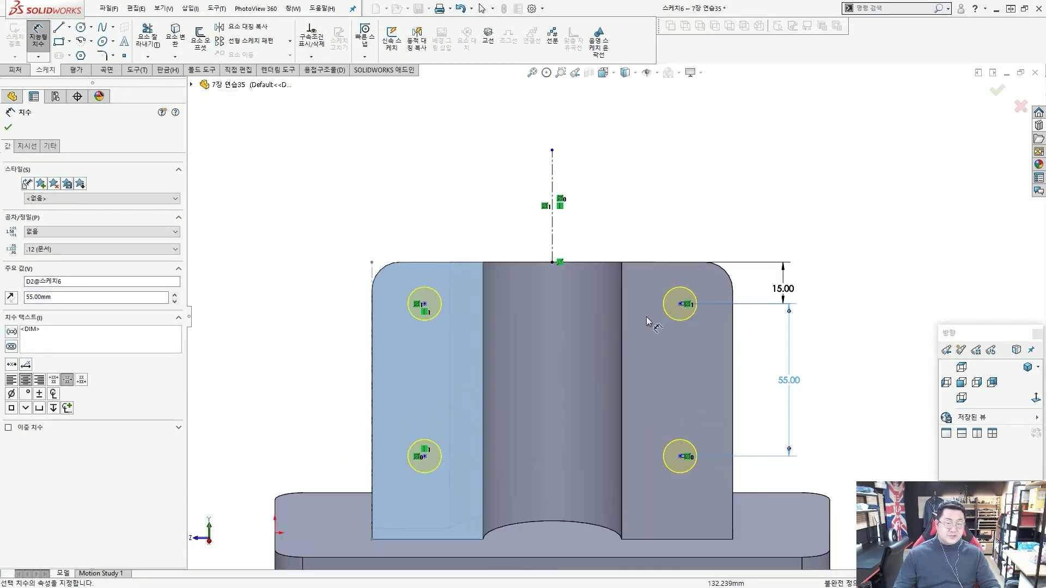
pyautogui.click(424, 304)
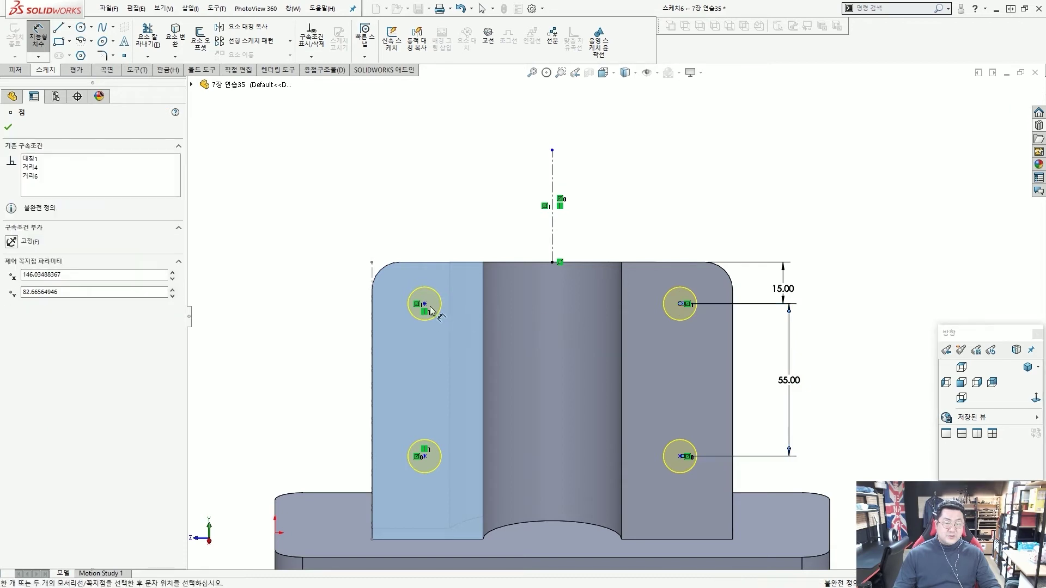
pyautogui.click(680, 304)
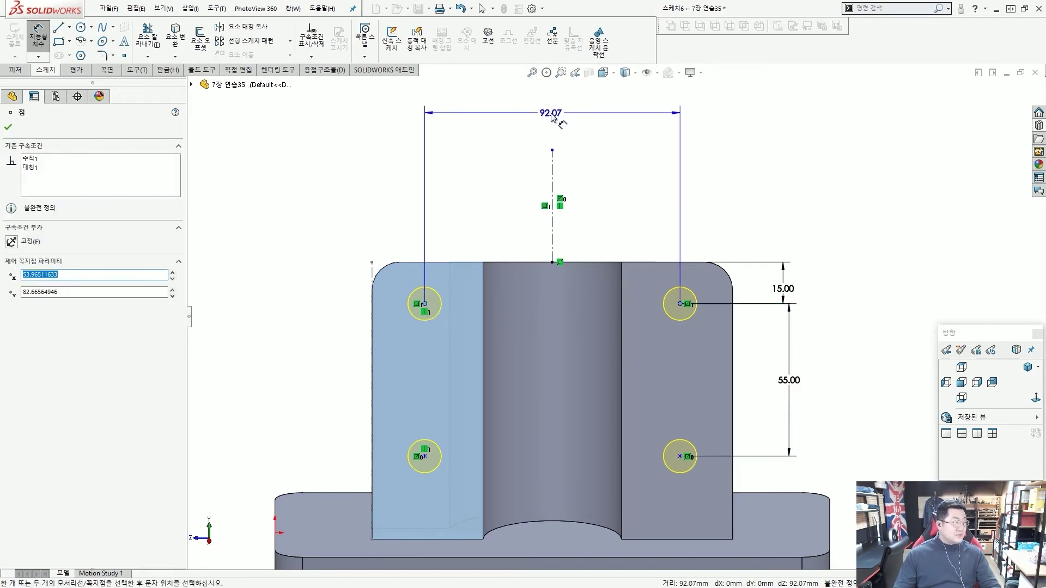
pyautogui.click(551, 113)
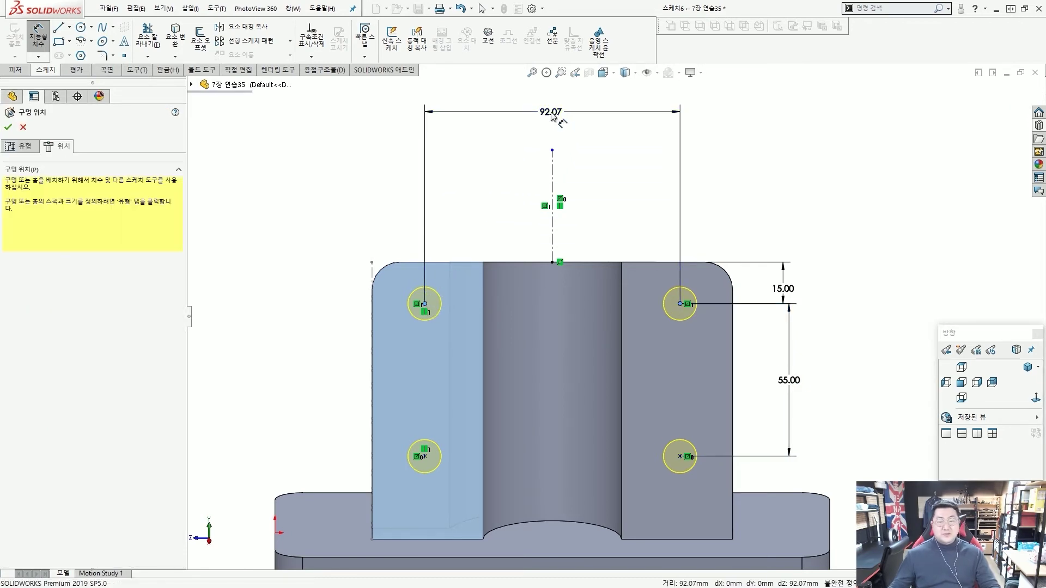
pyautogui.doubleClick(552, 113)
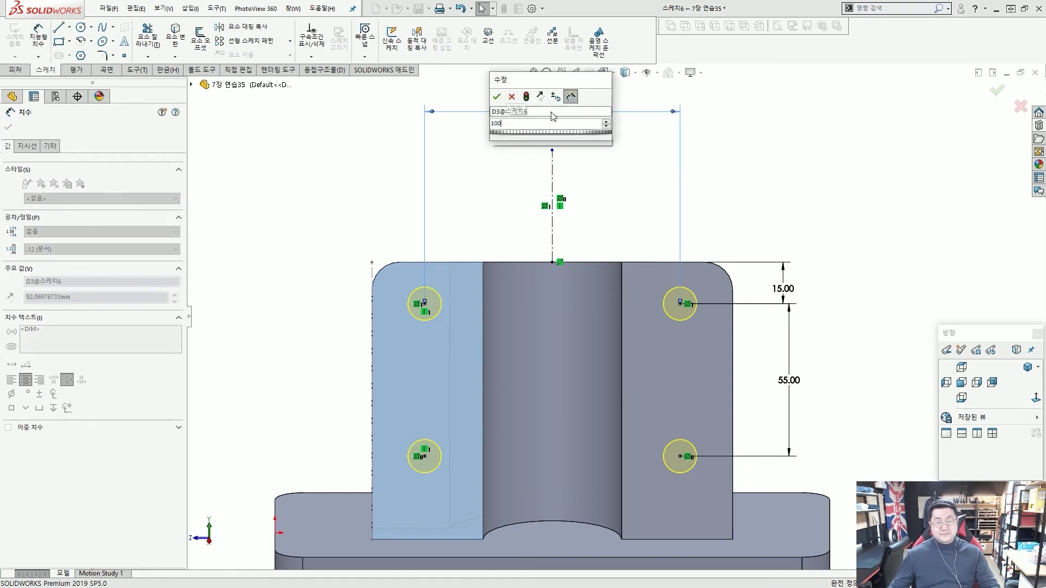
pyautogui.press('Return')
pyautogui.press('Escape')
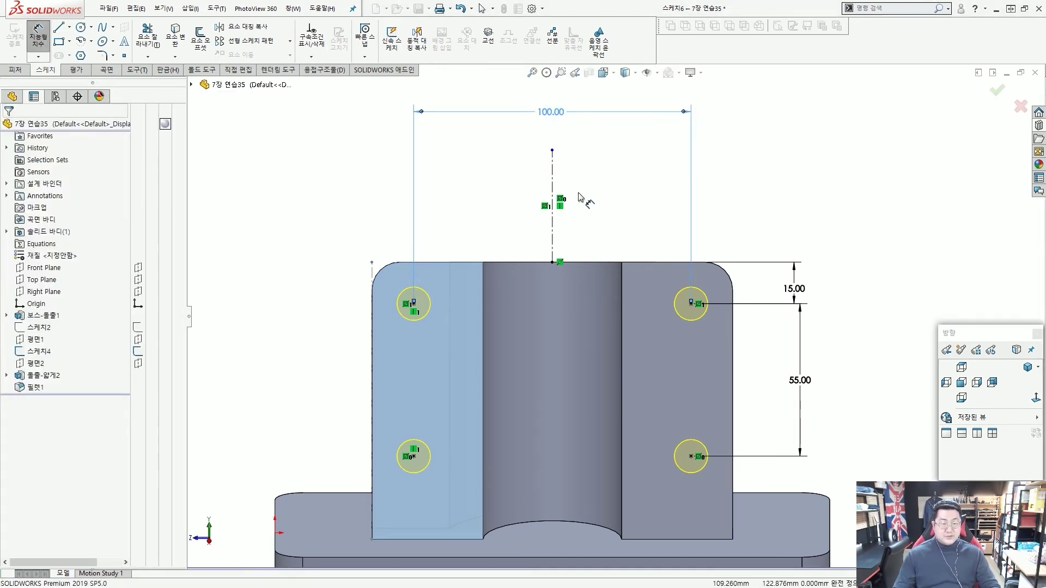
pyautogui.press('Escape')
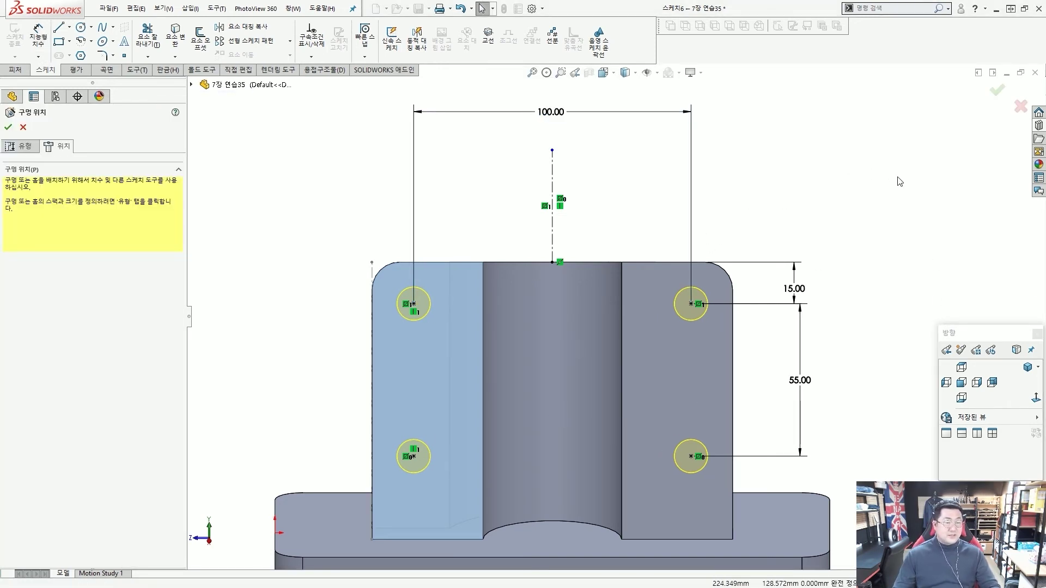
# - Confirm the Ø12 hole feature to cut the four holes
pyautogui.click(997, 90)
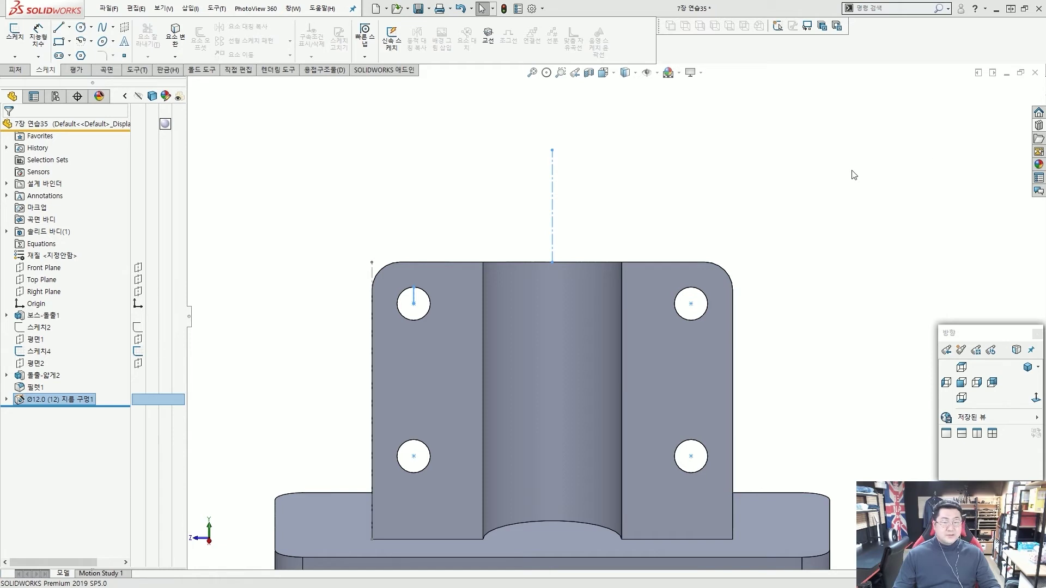
pyautogui.click(764, 214)
pyautogui.scroll(4, 765, 214)
pyautogui.moveTo(614, 224); pyautogui.dragTo(689, 302, button='middle')
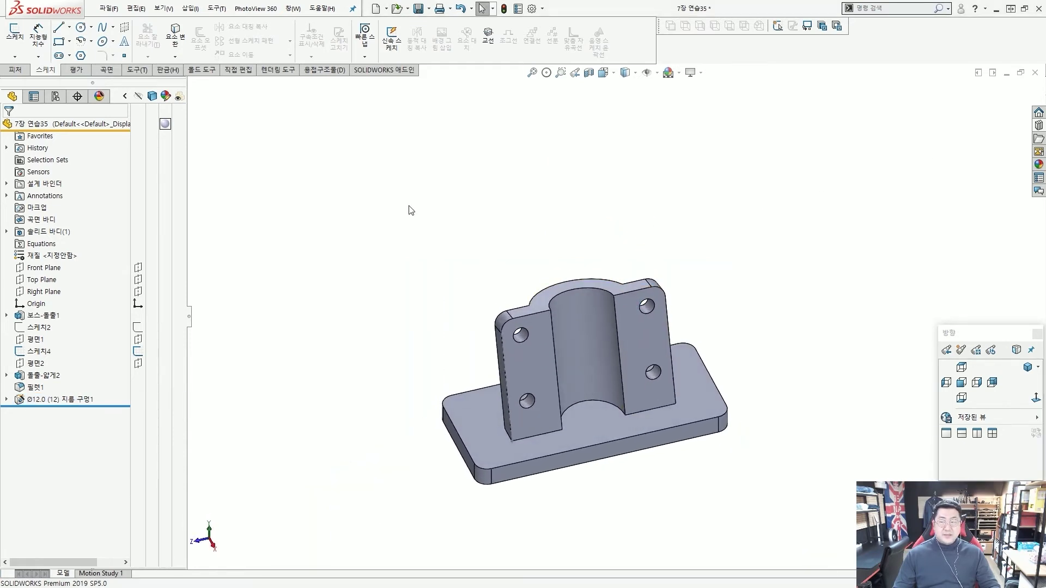
# - Create reference plane 평면3 offset 70 mm from the boss top face, flipped downward
pyautogui.click(15, 69)
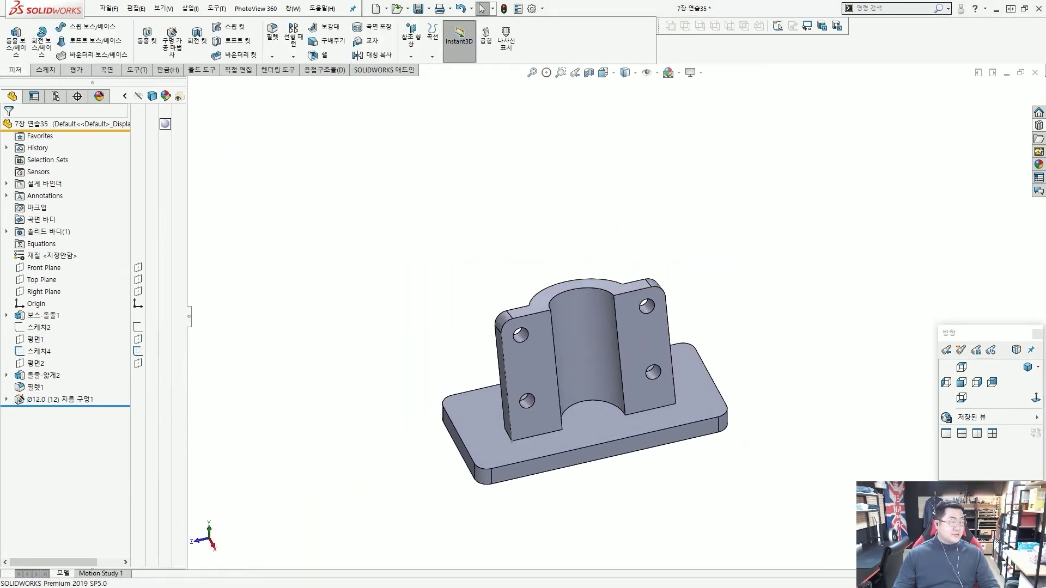
pyautogui.click(412, 46)
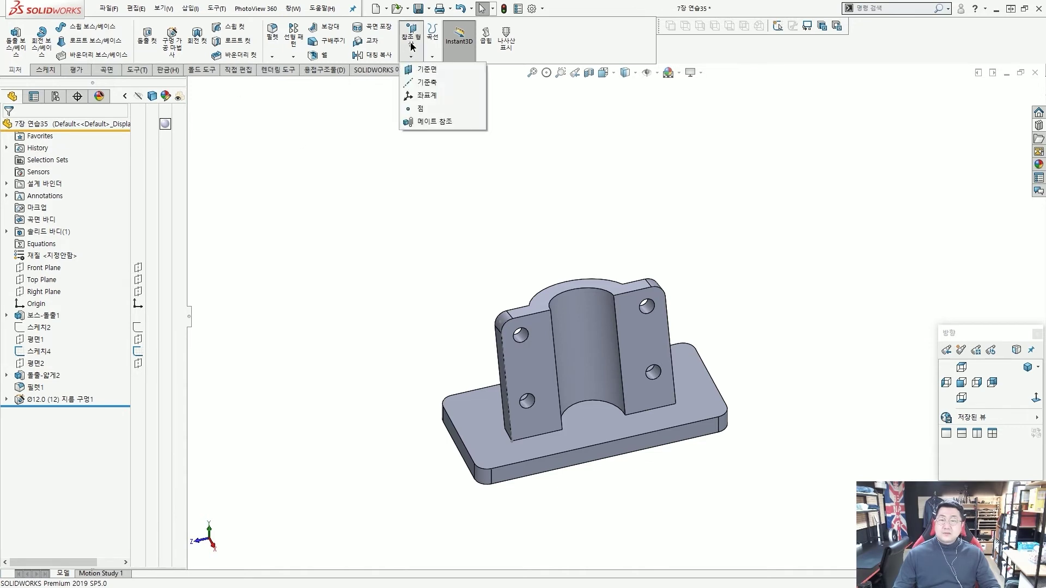
pyautogui.click(426, 69)
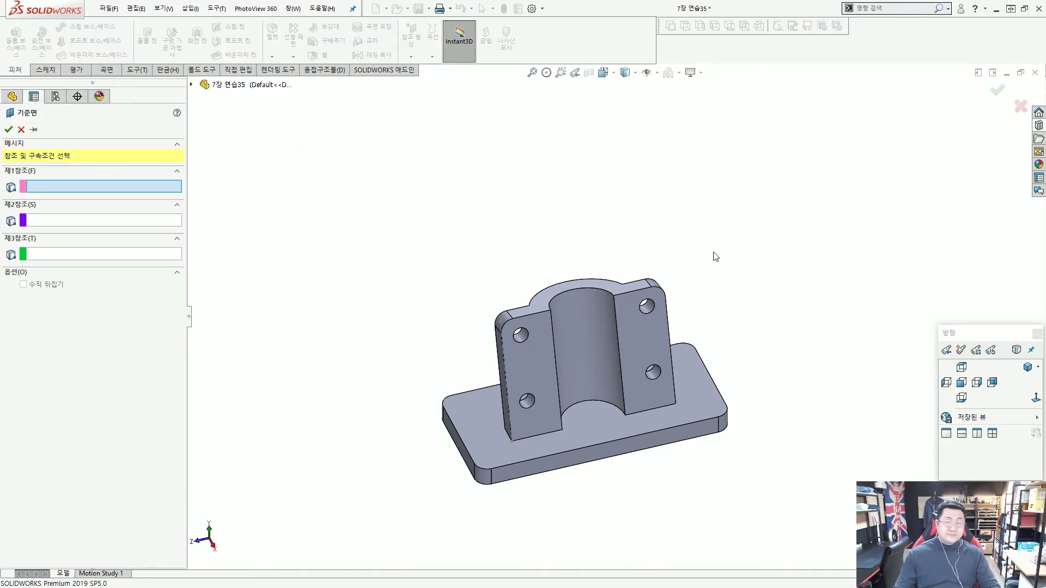
pyautogui.scroll(-5, 564, 326)
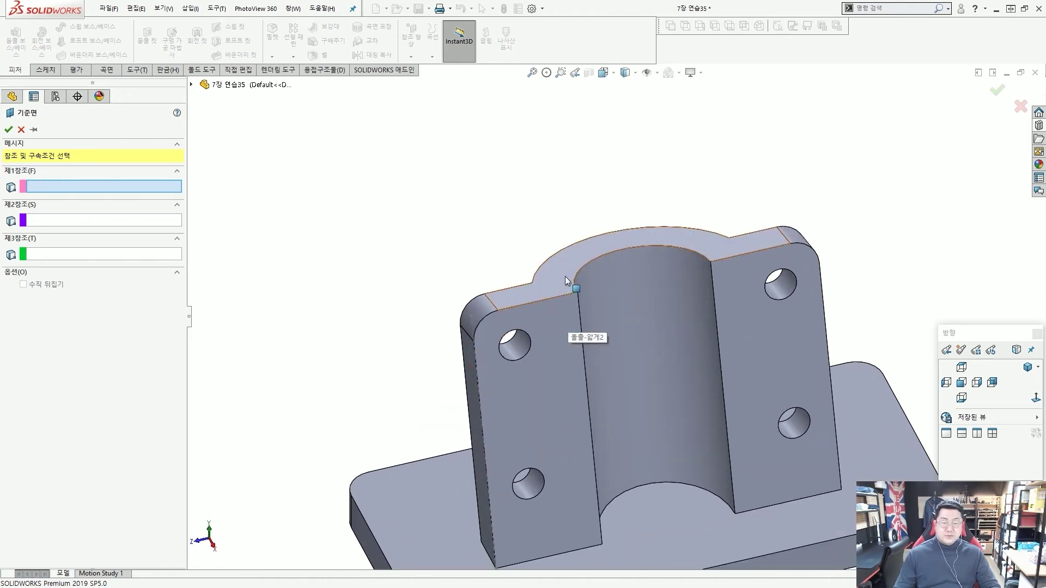
pyautogui.click(566, 274)
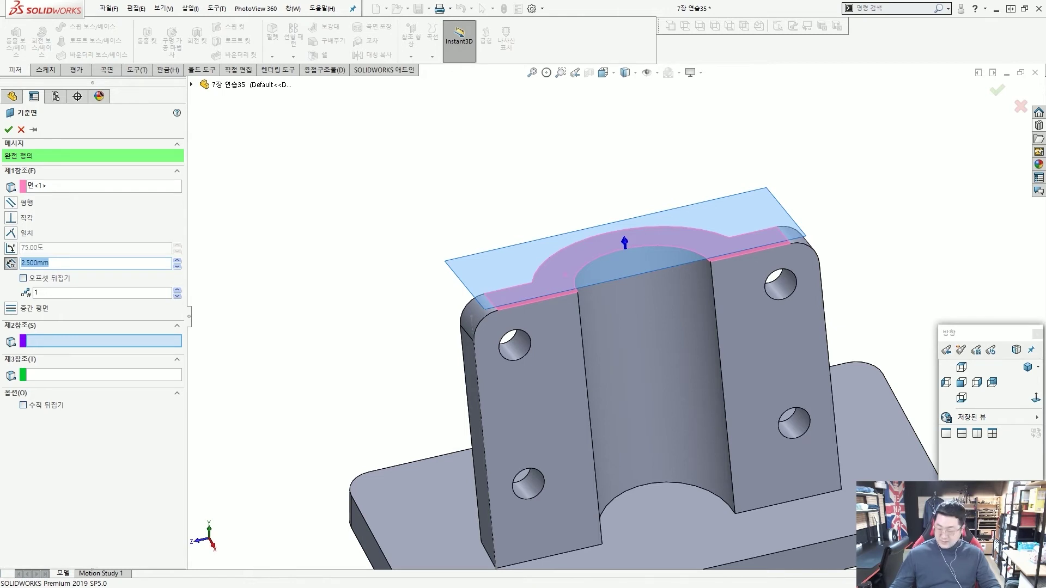
pyautogui.write('70')
pyautogui.press('Return')
pyautogui.scroll(3, 284, 240)
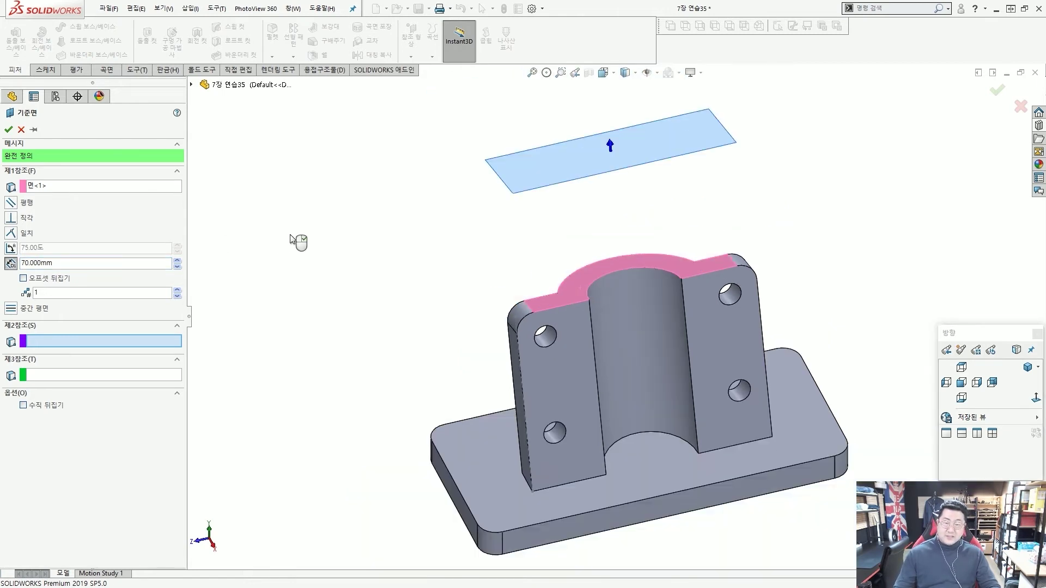
pyautogui.click(52, 279)
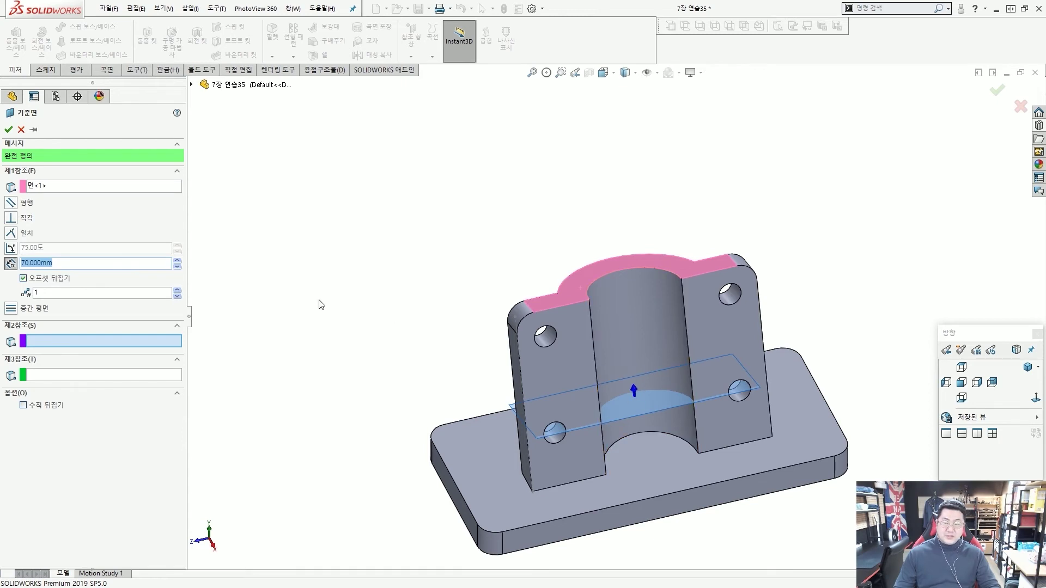
pyautogui.click(8, 129)
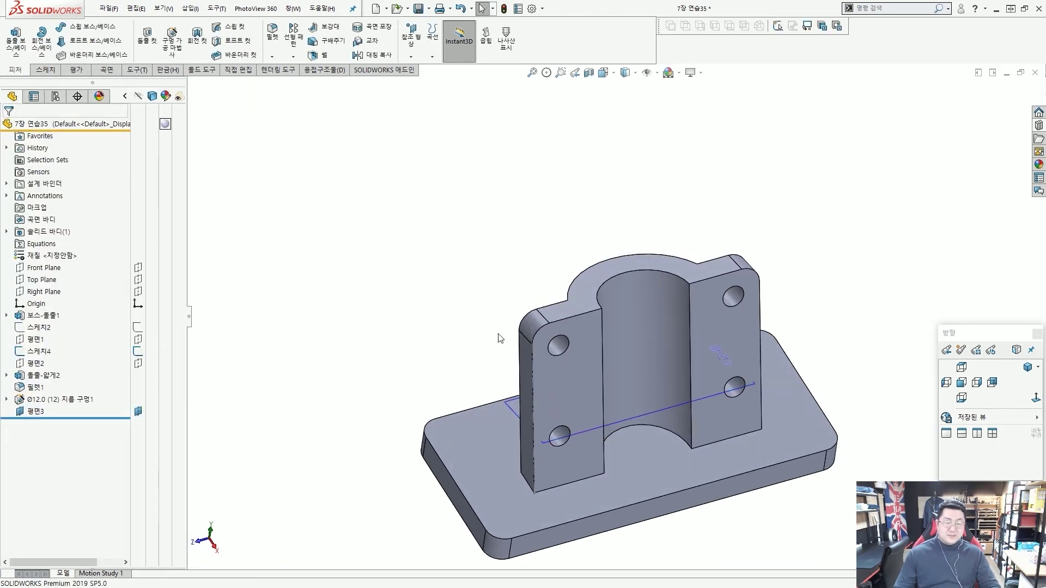
pyautogui.scroll(-3, 497, 338)
pyautogui.moveTo(522, 418); pyautogui.dragTo(522, 396, button='middle')
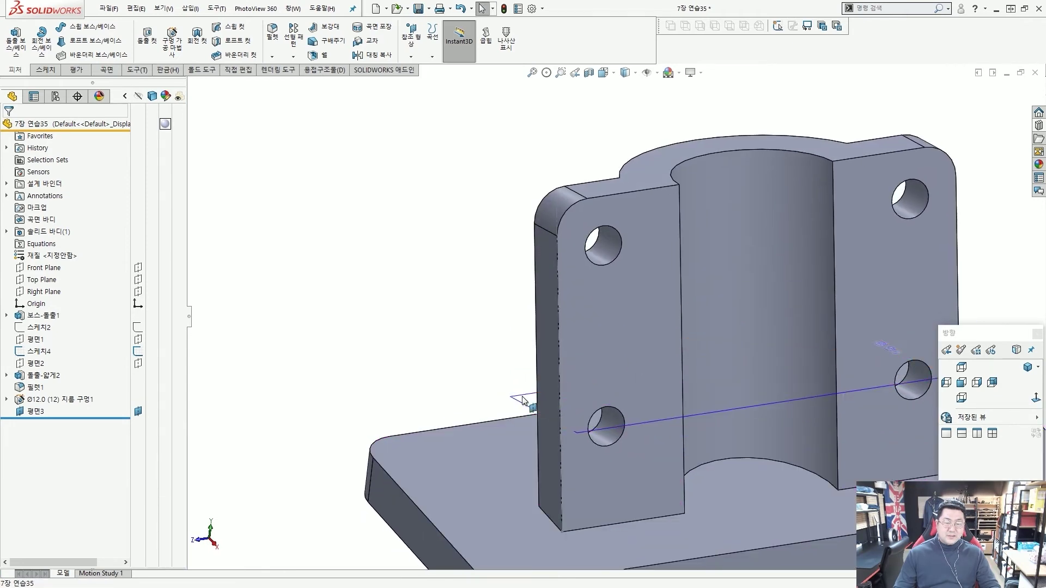
pyautogui.click(523, 396)
# - Open sketch 스케치8 on 평면3 and view it normal to the plane
pyautogui.click(572, 352)
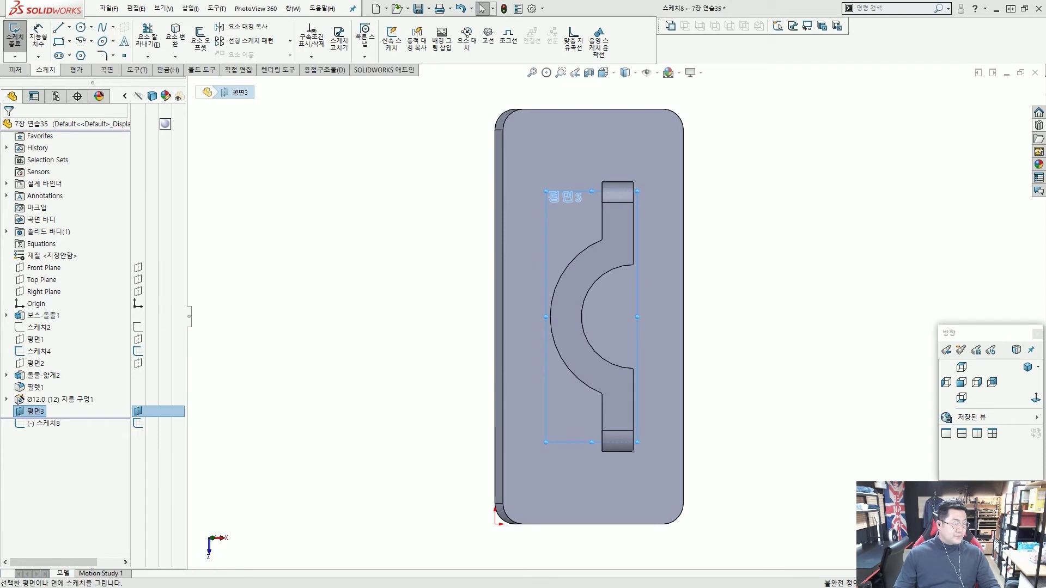
pyautogui.click(749, 288)
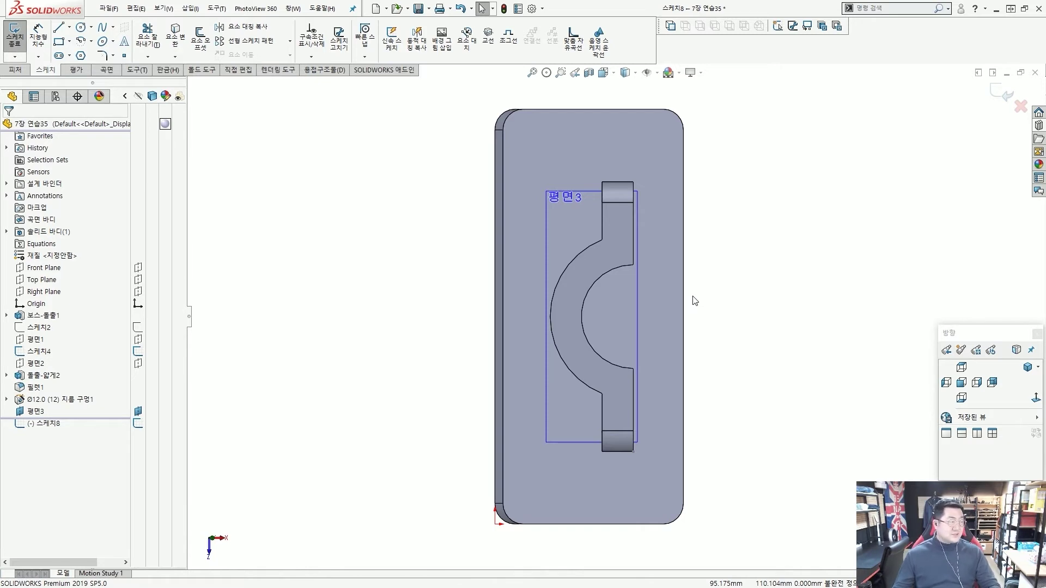
pyautogui.moveTo(640, 306); pyautogui.dragTo(623, 291, button='middle')
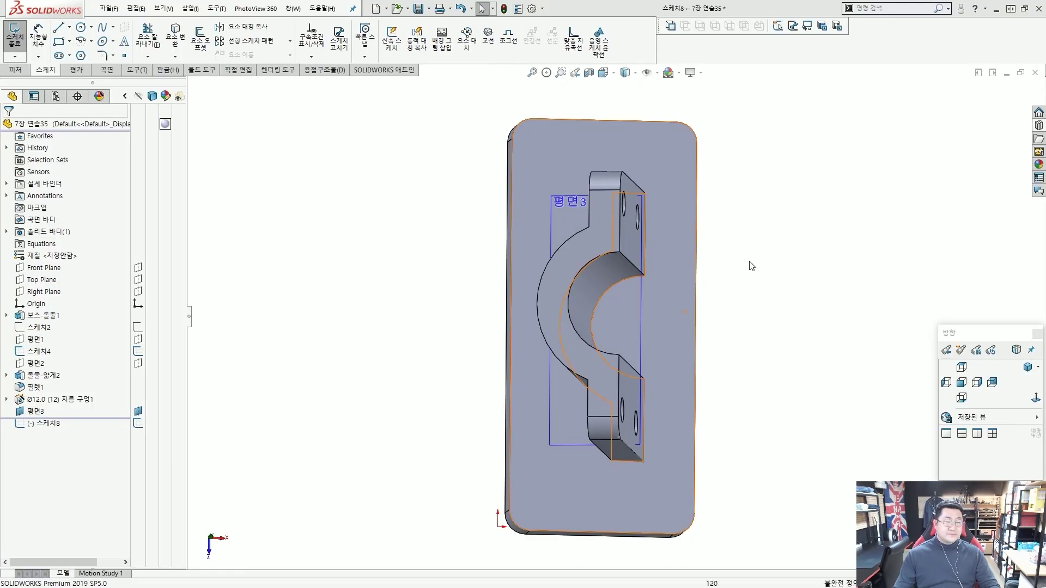
pyautogui.scroll(2, 725, 306)
pyautogui.moveTo(724, 308); pyautogui.dragTo(720, 276, button='middle')
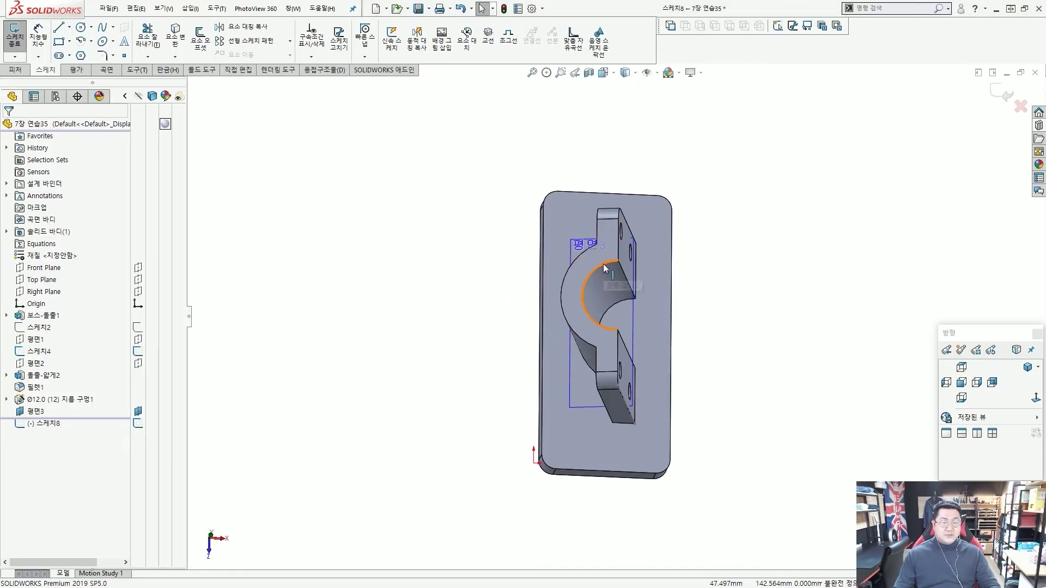
pyautogui.moveTo(623, 221); pyautogui.dragTo(635, 322, button='middle')
pyautogui.scroll(-3, 629, 256)
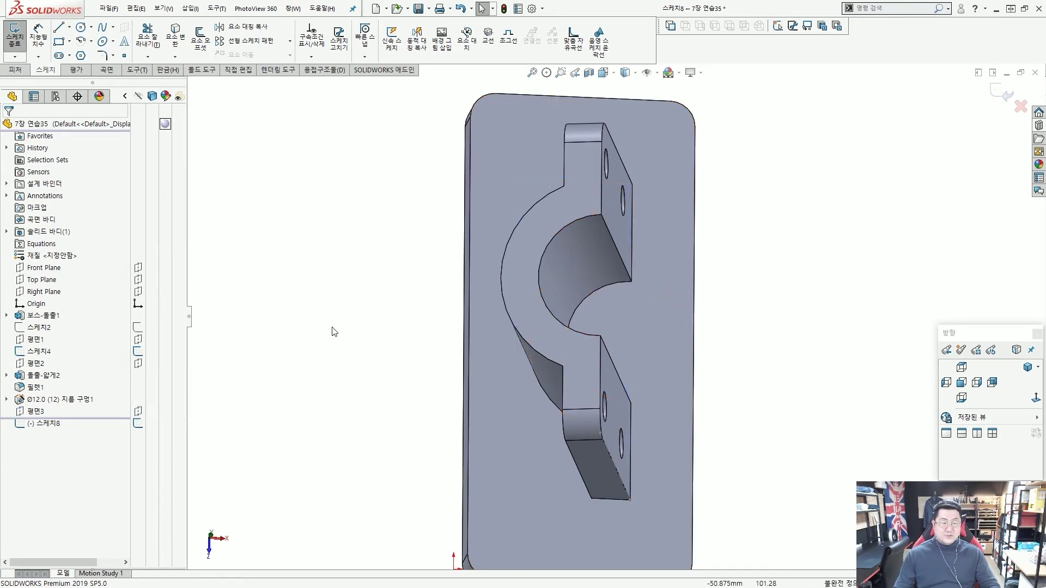
pyautogui.click(1035, 400)
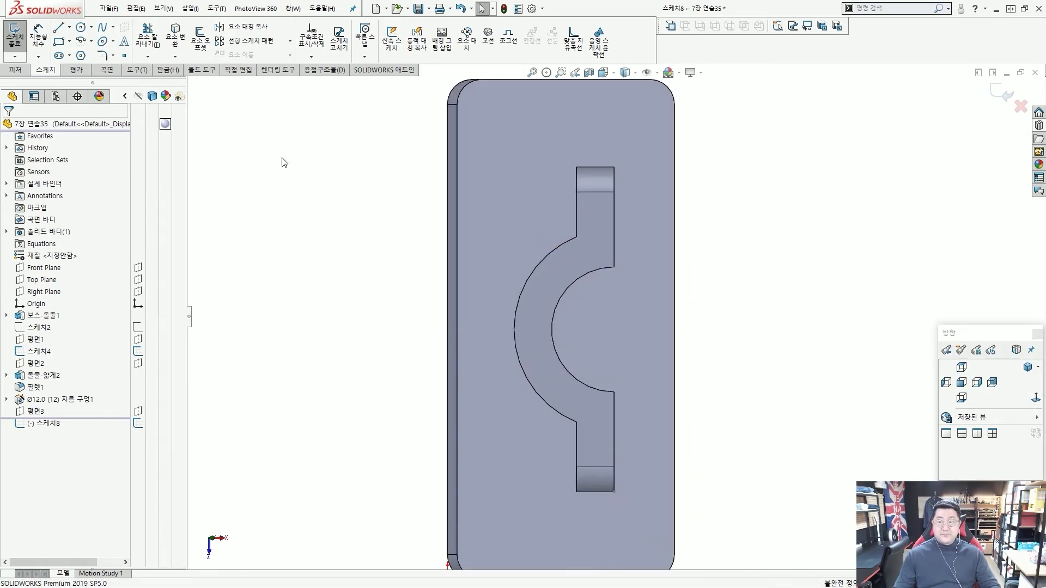
pyautogui.keyDown('ctrl'); pyautogui.moveTo(165, 14); pyautogui.dragTo(186, 63); pyautogui.keyUp('ctrl')
pyautogui.keyDown('ctrl'); pyautogui.keyDown('shift'); pyautogui.moveTo(278, 144); pyautogui.dragTo(194, 64); pyautogui.keyUp('shift'); pyautogui.keyUp('ctrl')
pyautogui.press('Escape')
# - Convert the inner arc and straight edge, joining the line end to the arc's lower end
pyautogui.click(176, 39)
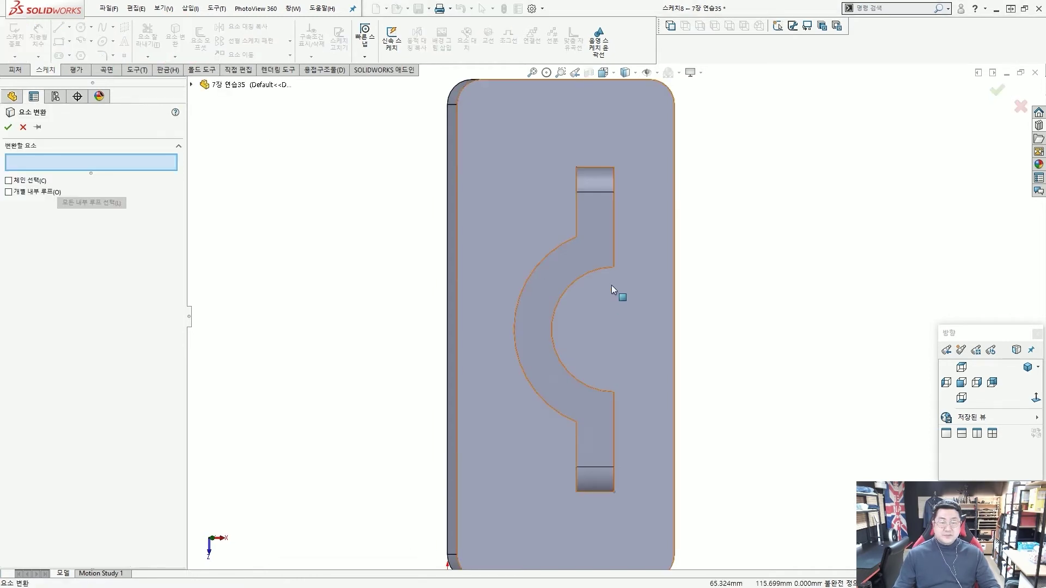
pyautogui.click(613, 248)
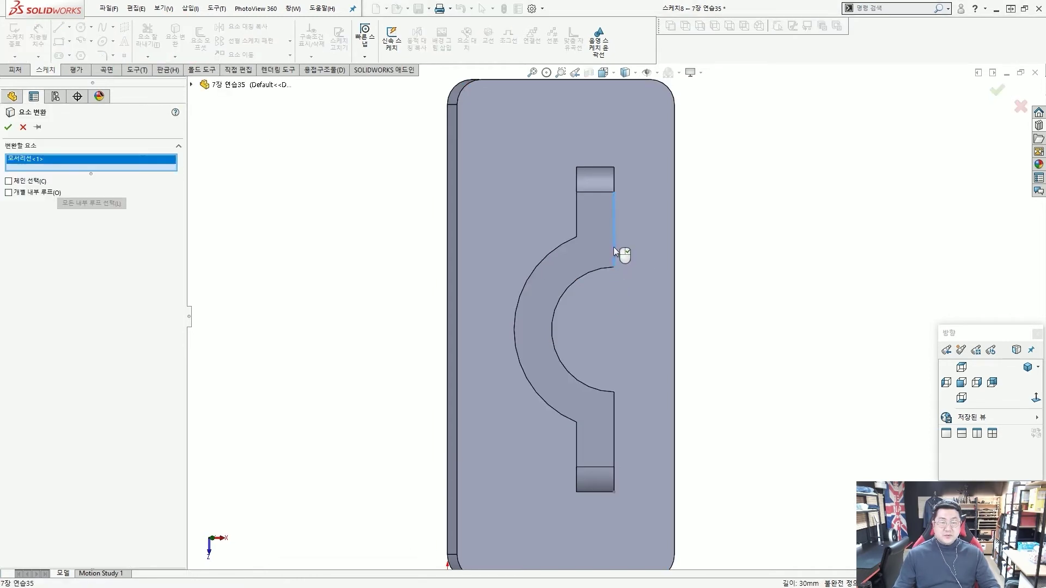
pyautogui.click(591, 271)
pyautogui.rightClick(593, 273)
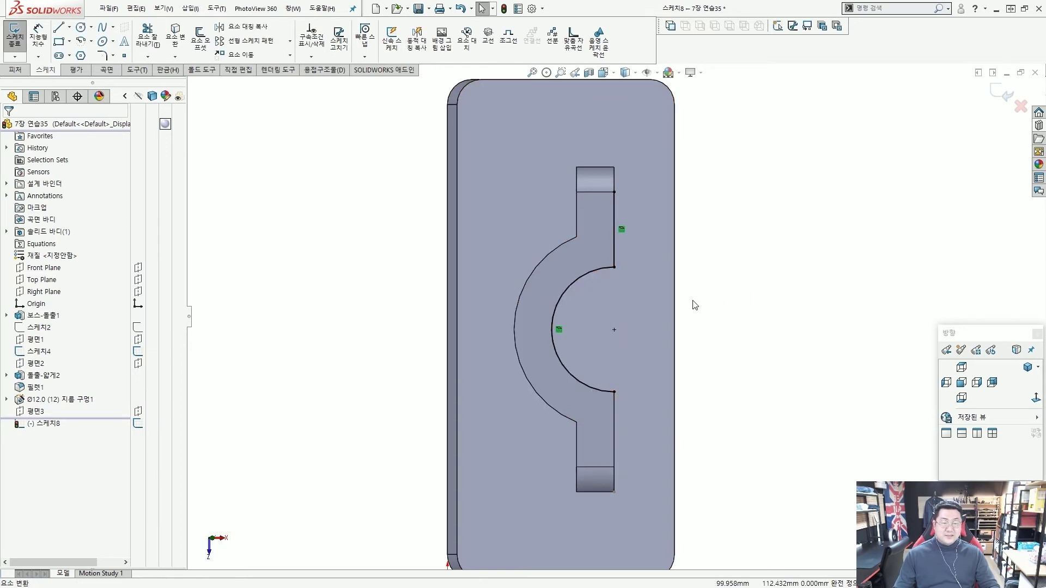
pyautogui.scroll(3, 637, 323)
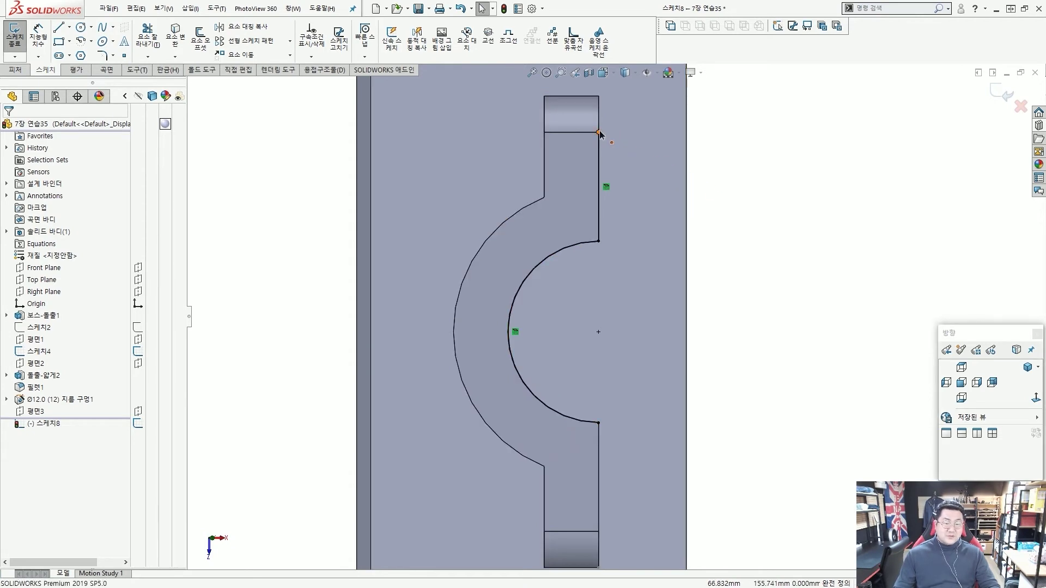
pyautogui.moveTo(599, 132)
pyautogui.mouseDown()
pyautogui.moveTo(623, 282)
pyautogui.moveTo(598, 422)
pyautogui.mouseUp()
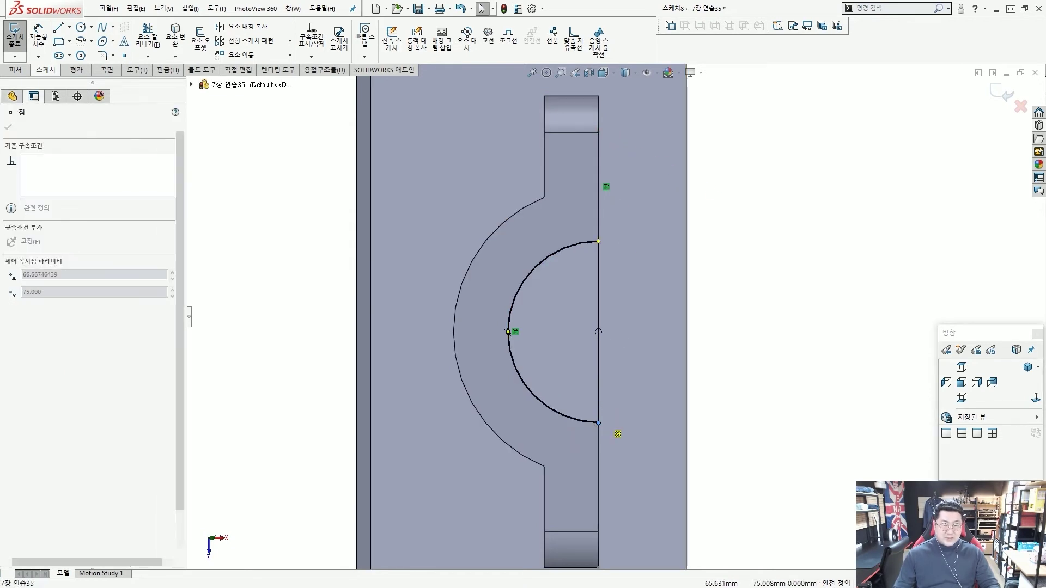
pyautogui.click(617, 434)
pyautogui.moveTo(625, 409); pyautogui.dragTo(594, 350, button='middle')
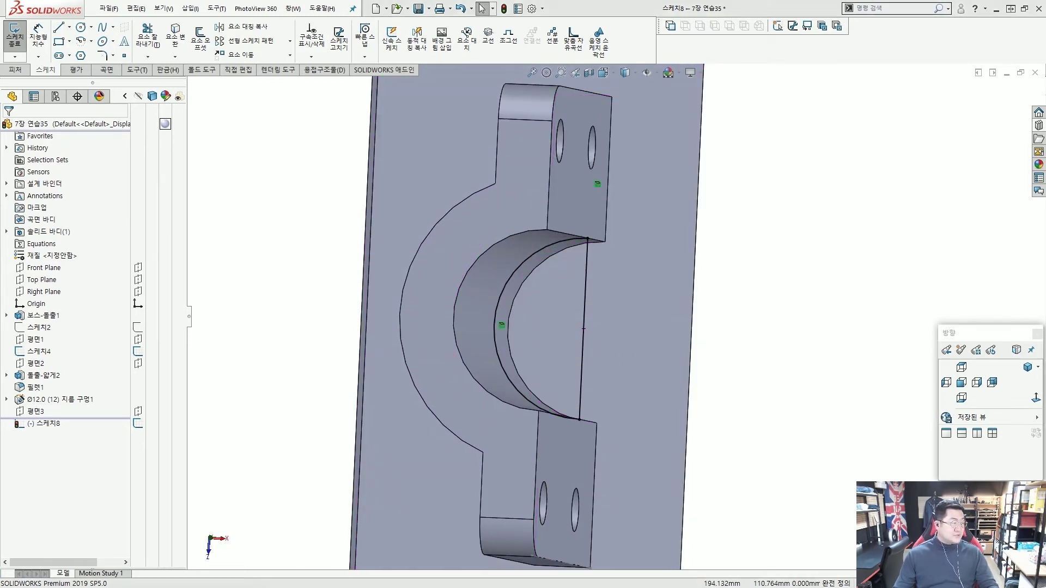
pyautogui.moveTo(831, 299); pyautogui.dragTo(777, 275, button='middle')
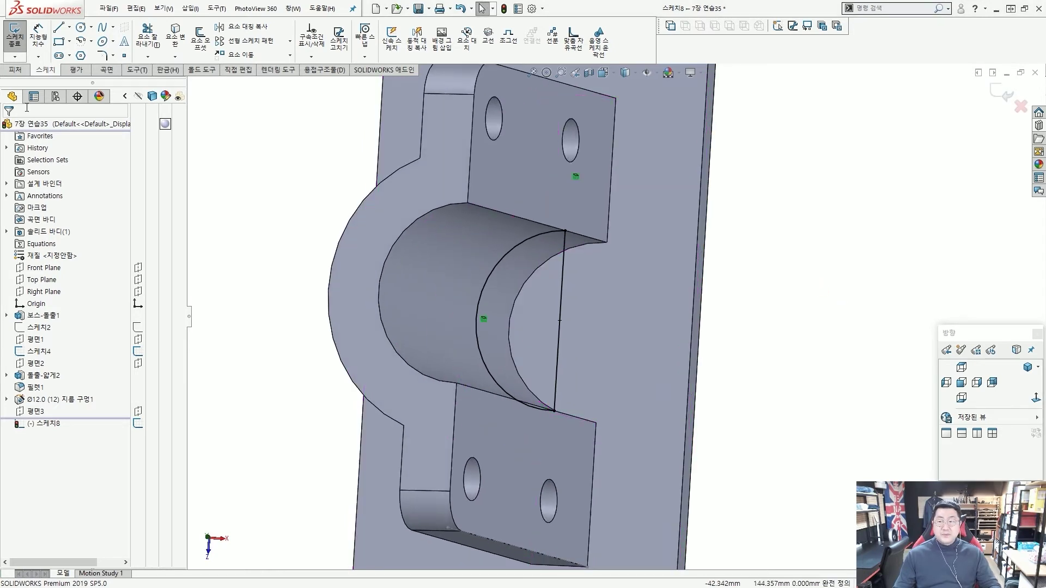
pyautogui.click(16, 75)
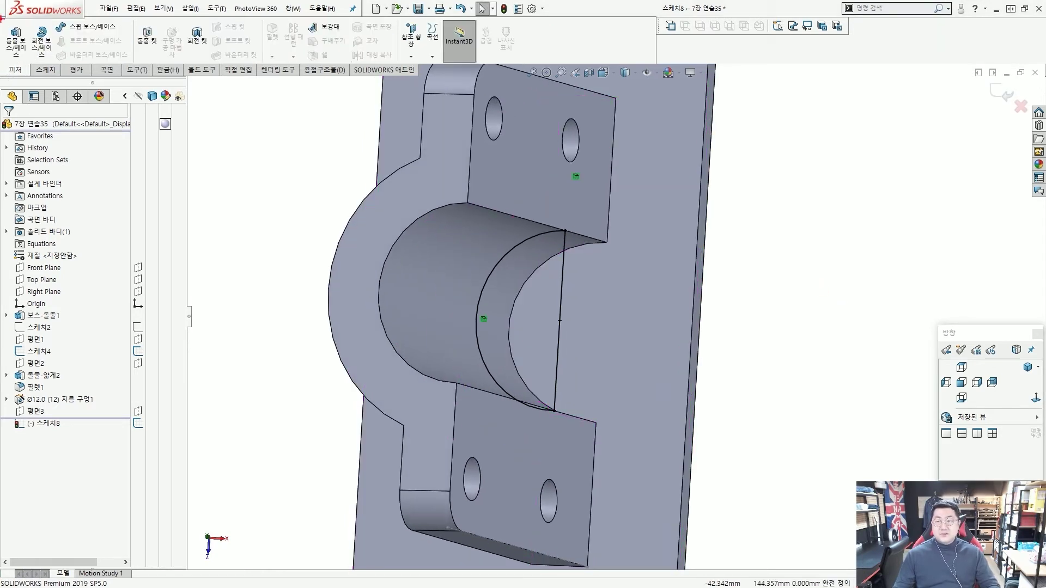
pyautogui.keyDown('ctrl'); pyautogui.moveTo(1, 19); pyautogui.dragTo(29, 66); pyautogui.keyUp('ctrl')
pyautogui.keyDown('ctrl'); pyautogui.keyDown('shift'); pyautogui.moveTo(103, 126); pyautogui.dragTo(21, 64); pyautogui.keyUp('shift'); pyautogui.keyUp('ctrl')
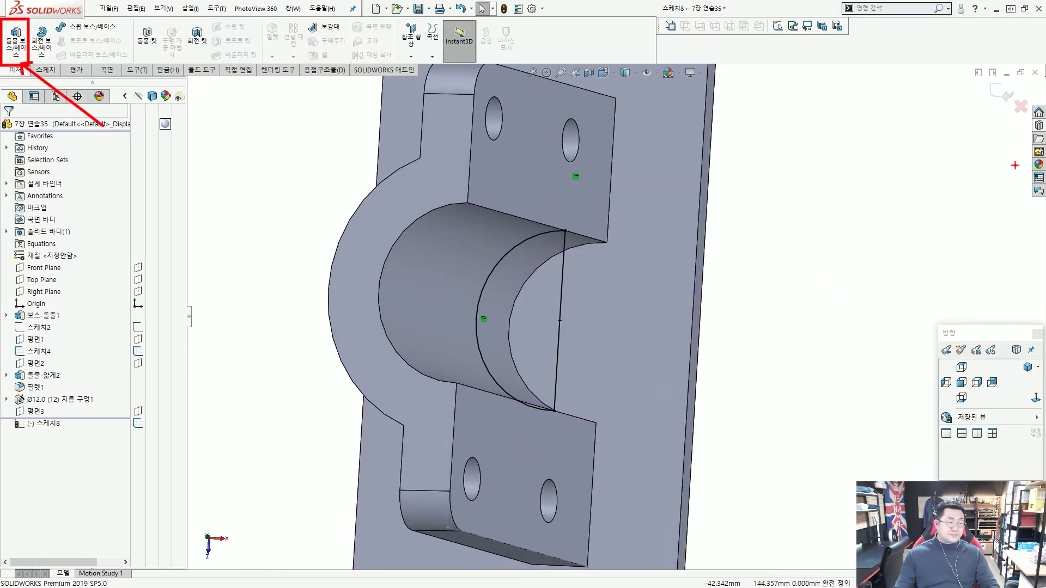
# - Boss-extrude 스케치8 in the reversed direction up to the next face
pyautogui.press('Escape')
pyautogui.click(17, 50)
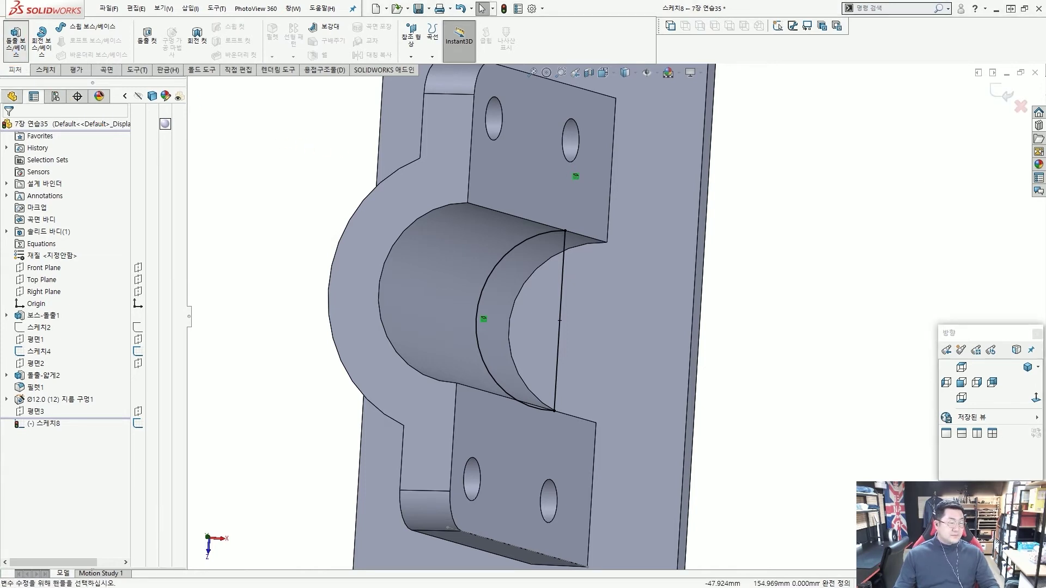
pyautogui.click(16, 39)
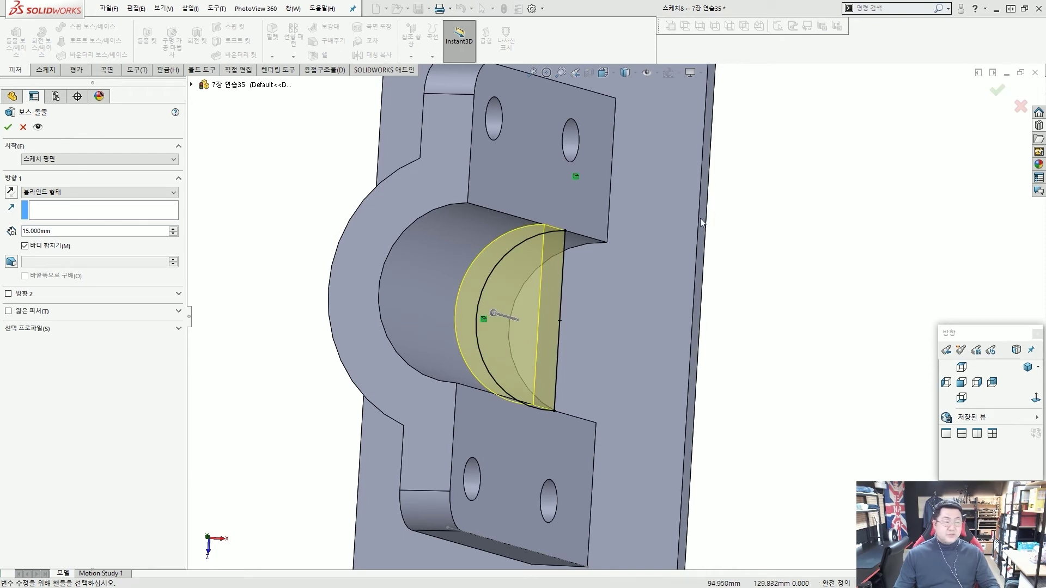
pyautogui.click(157, 194)
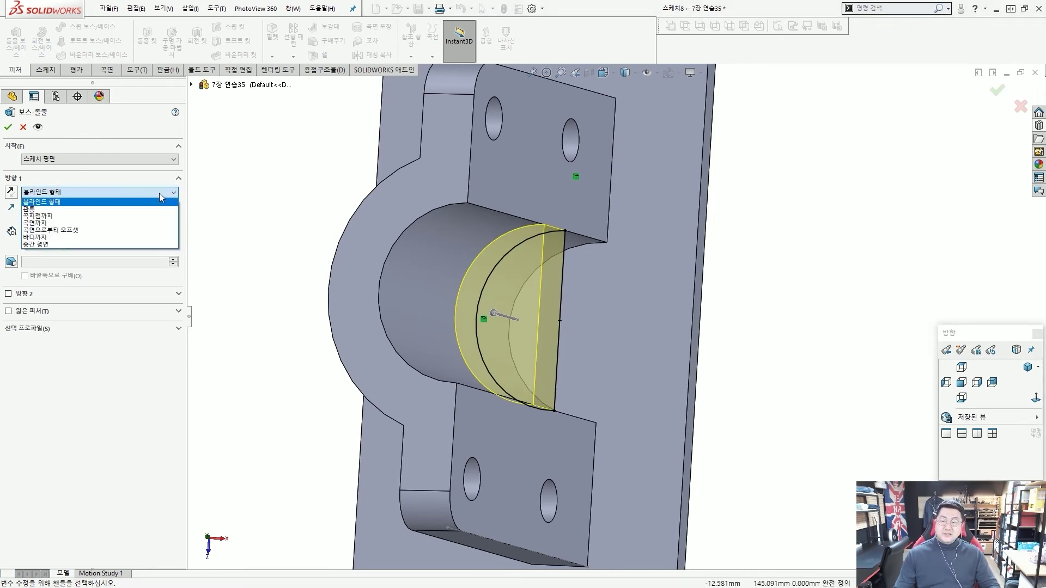
pyautogui.click(159, 193)
pyautogui.moveTo(330, 256); pyautogui.dragTo(450, 326, button='middle')
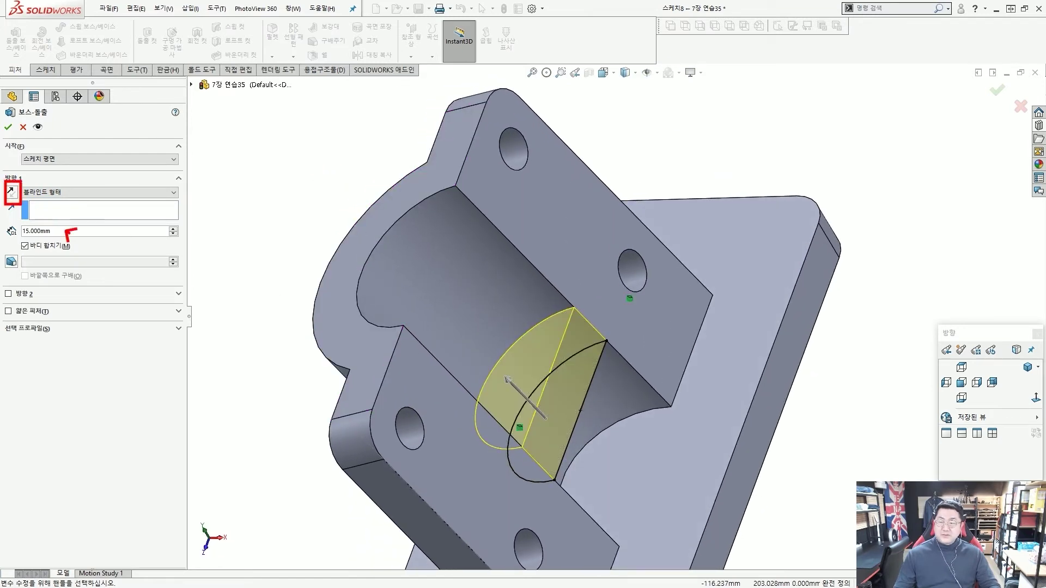
pyautogui.click(11, 191)
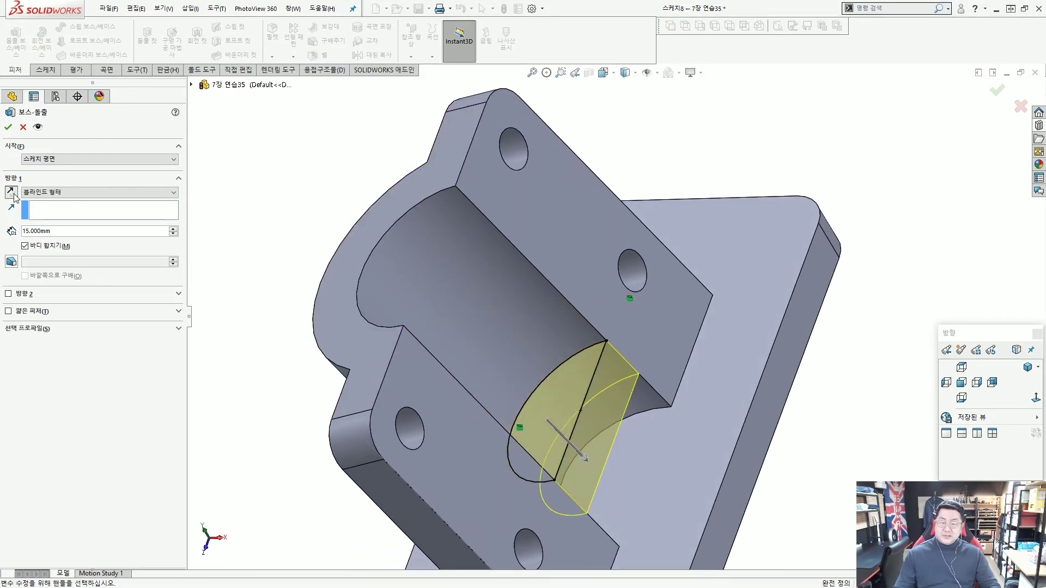
pyautogui.click(49, 194)
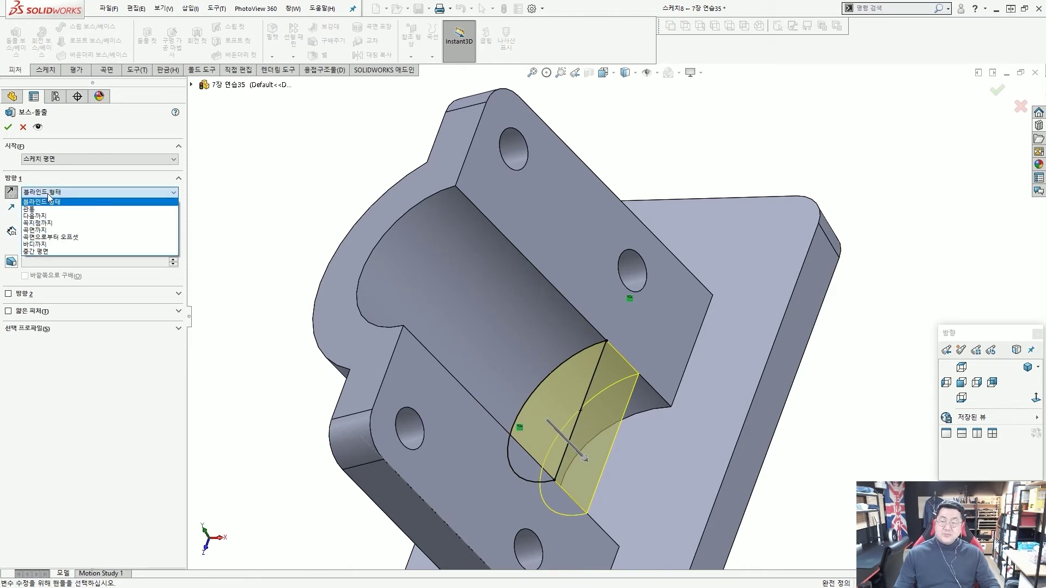
pyautogui.click(37, 216)
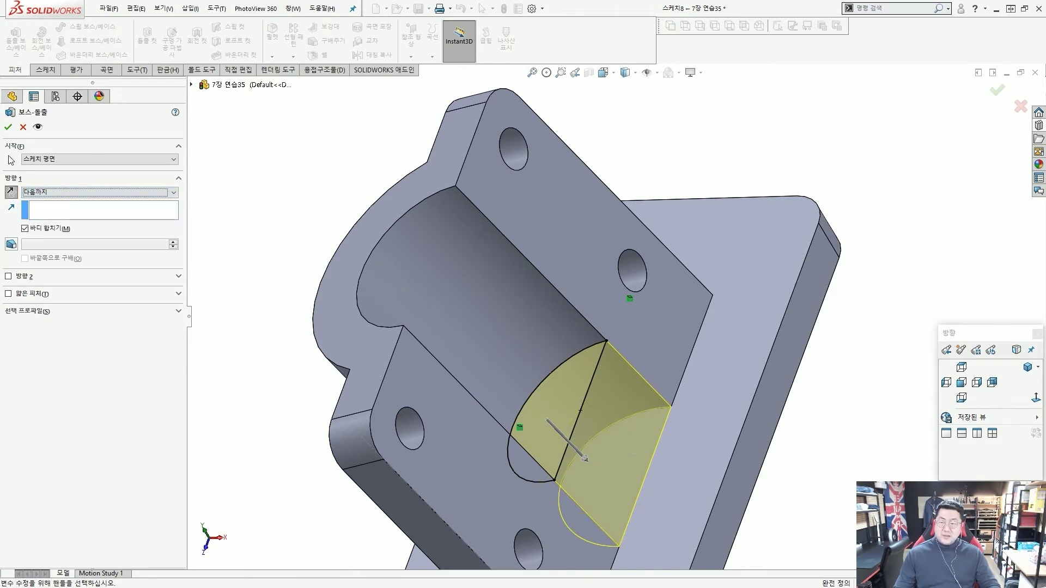
pyautogui.click(8, 128)
pyautogui.scroll(2, 502, 304)
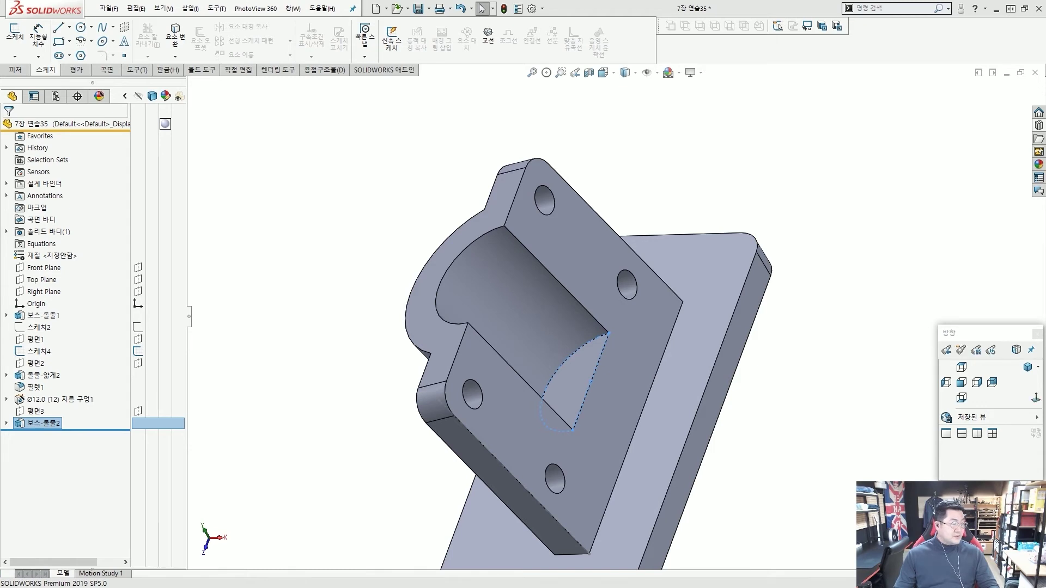
# - Apply 5 mm FilletXpert fillets to the lower and upper inner channel edges
pyautogui.click(355, 196)
pyautogui.click(16, 71)
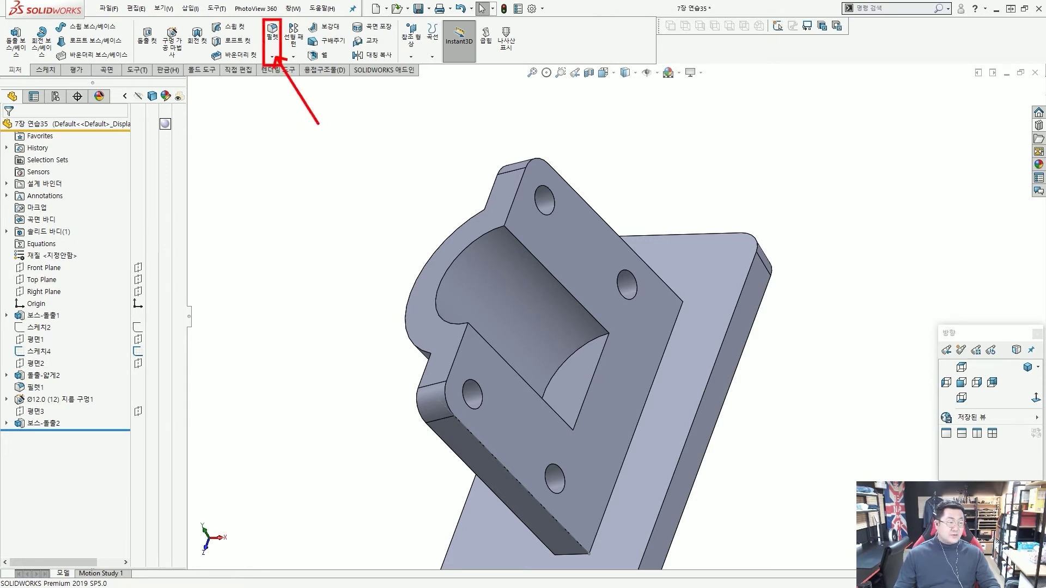
pyautogui.click(272, 33)
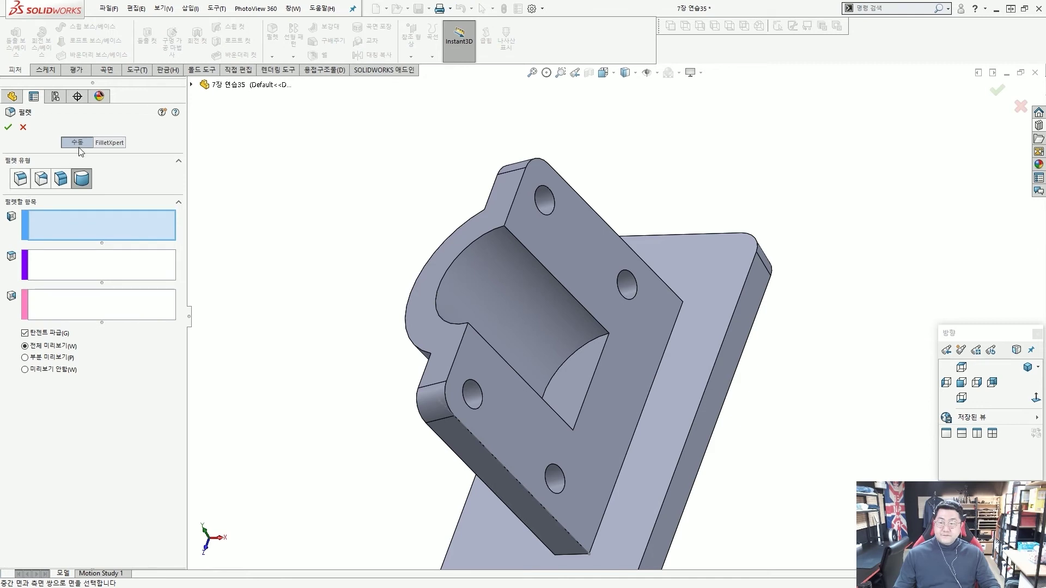
pyautogui.click(110, 143)
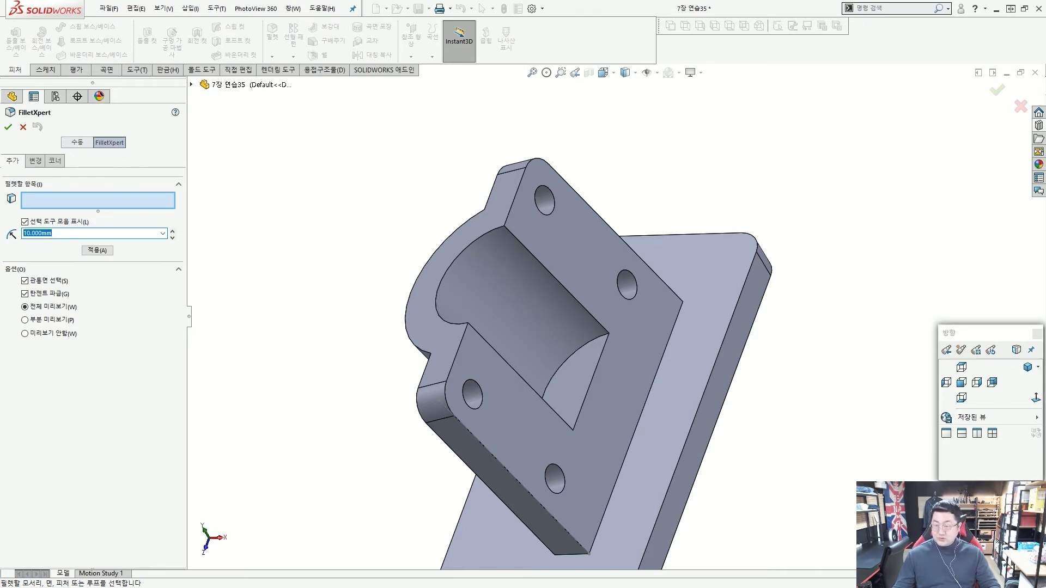
pyautogui.write('5')
pyautogui.keyDown('ctrl'); pyautogui.moveTo(86, 130); pyautogui.dragTo(131, 155); pyautogui.keyUp('ctrl')
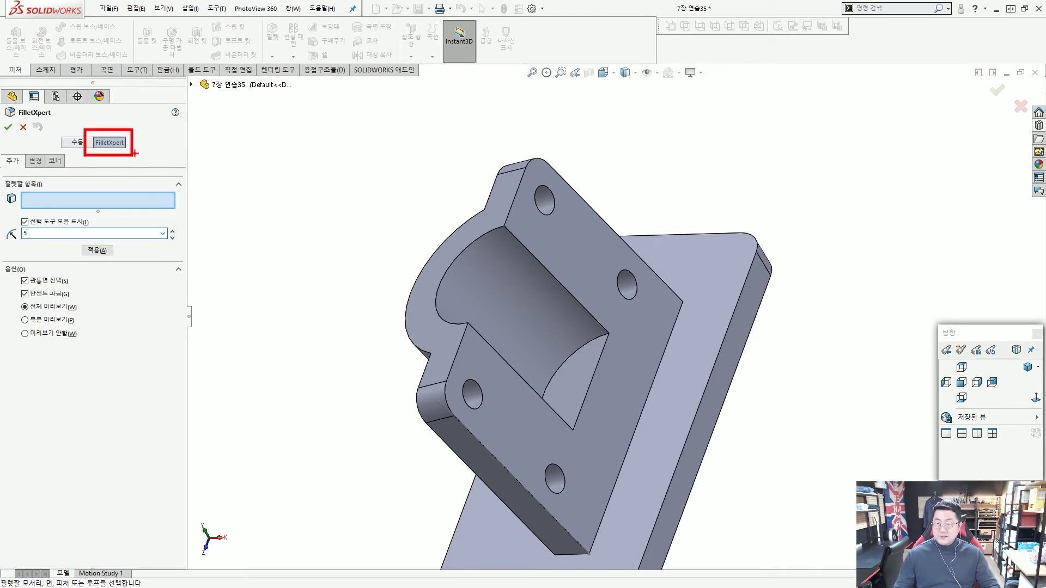
pyautogui.keyDown('ctrl'); pyautogui.moveTo(5, 153); pyautogui.dragTo(21, 168); pyautogui.keyUp('ctrl')
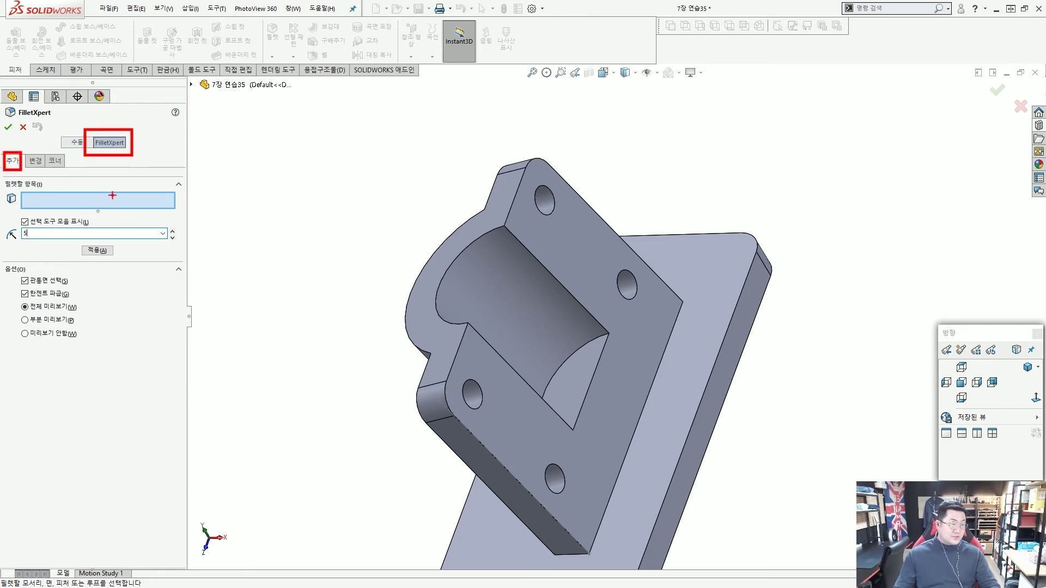
pyautogui.press('Escape')
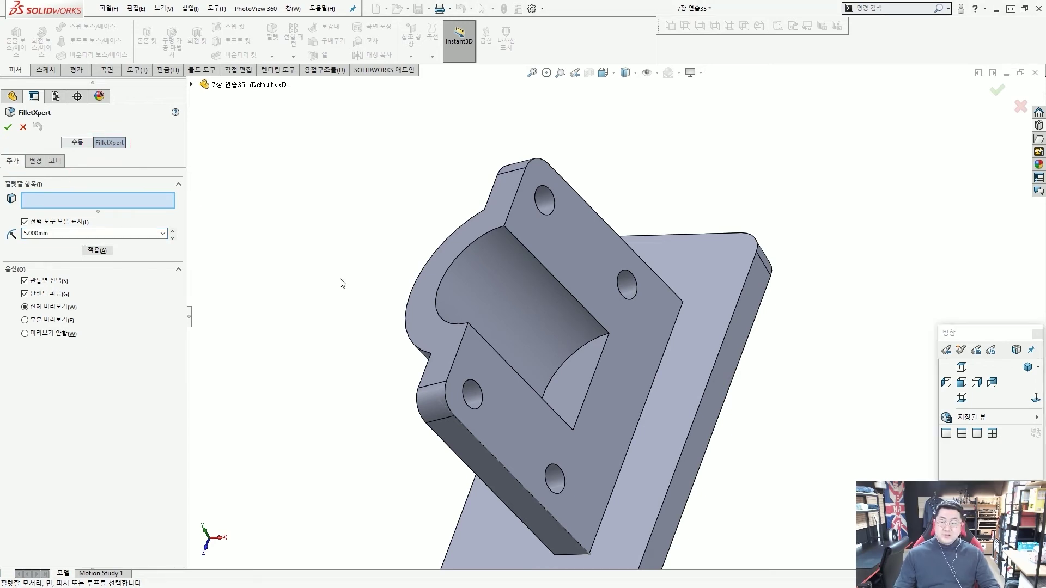
pyautogui.moveTo(340, 280)
pyautogui.mouseDown(button='middle')
pyautogui.moveTo(460, 289)
pyautogui.moveTo(419, 377)
pyautogui.mouseUp(button='middle')
pyautogui.click(416, 365)
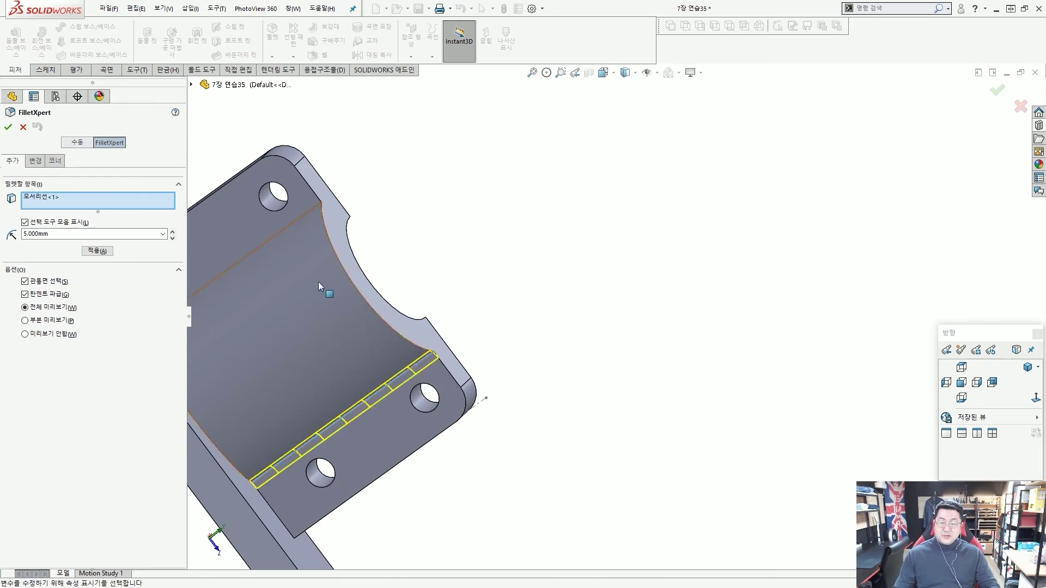
pyautogui.click(296, 220)
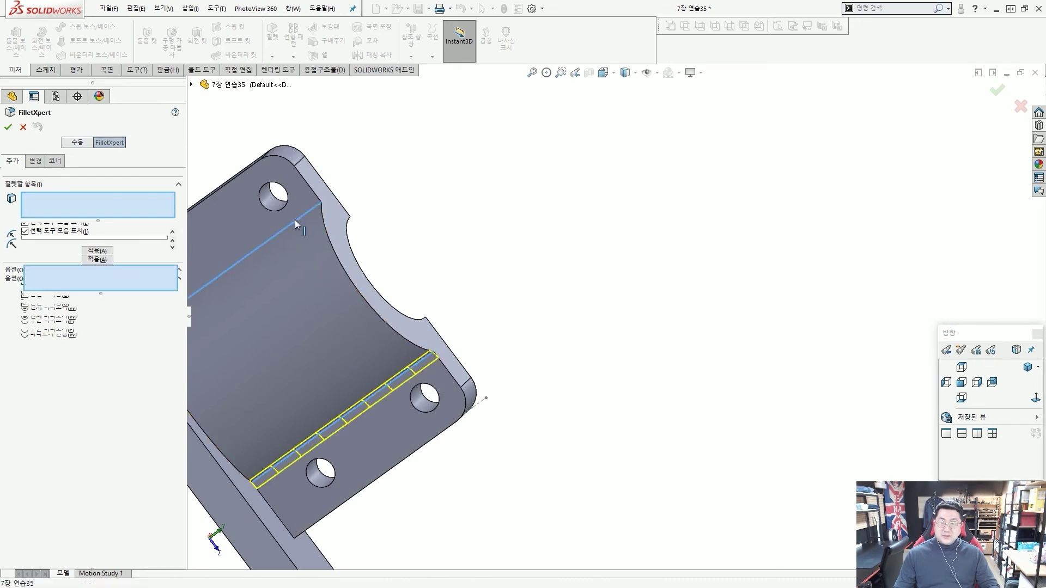
pyautogui.click(101, 255)
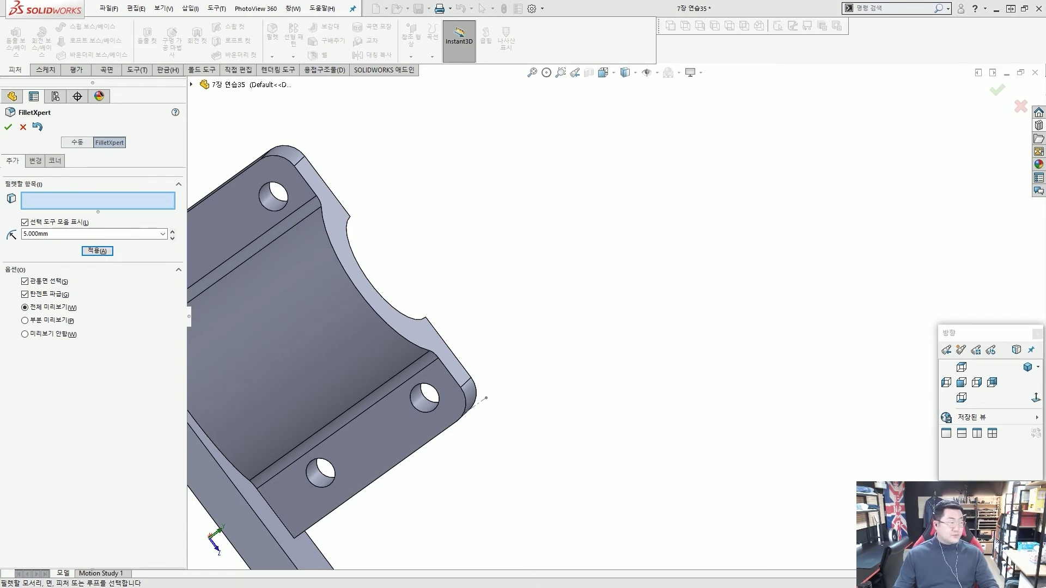
pyautogui.scroll(2, 546, 163)
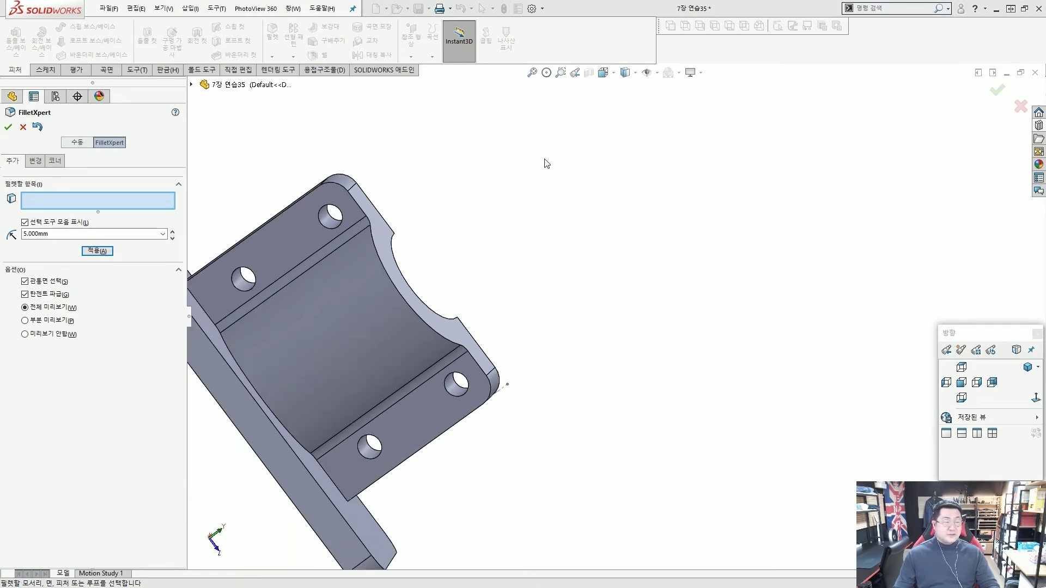
# - Apply a 1 mm fillet to the cutout edge chain
pyautogui.doubleClick(93, 234)
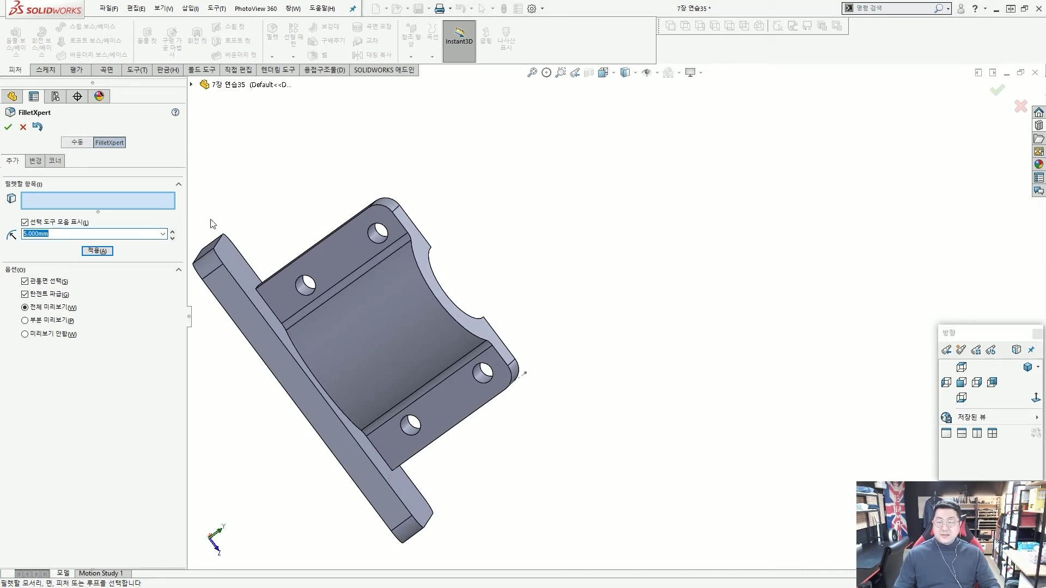
pyautogui.write('1')
pyautogui.press('Return')
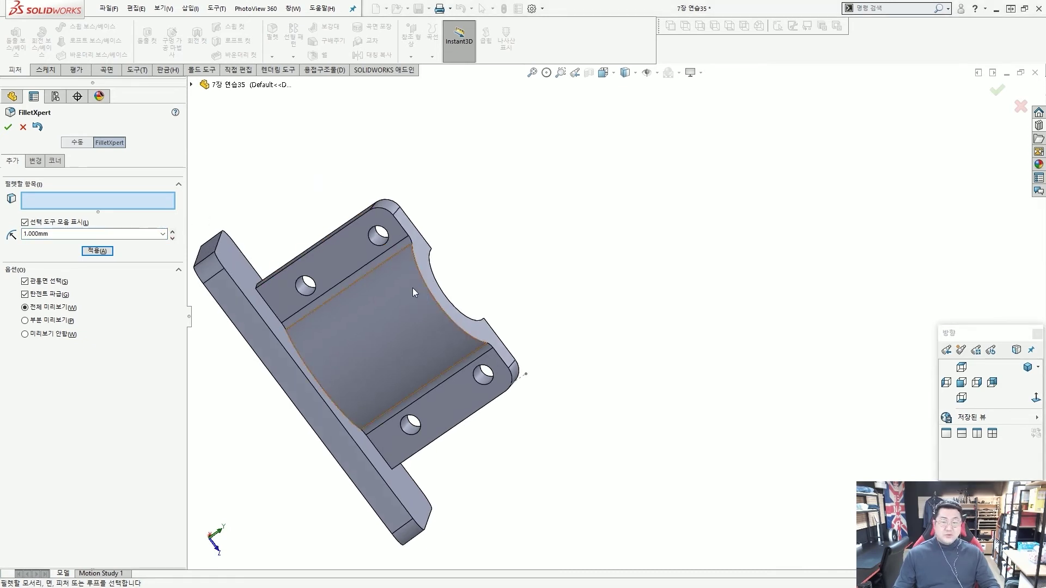
pyautogui.scroll(-2, 413, 288)
pyautogui.click(444, 267)
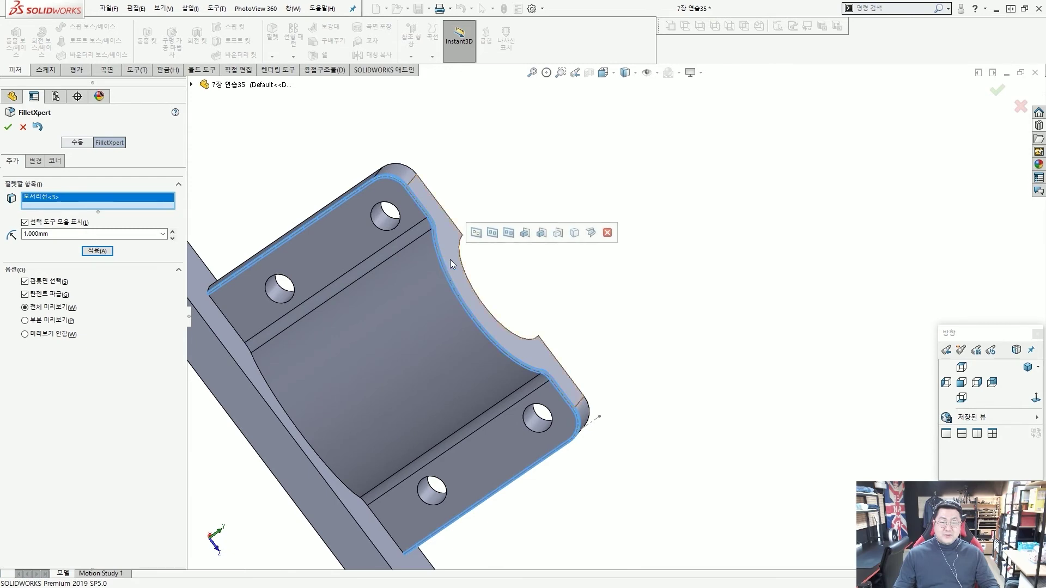
pyautogui.moveTo(450, 259); pyautogui.dragTo(336, 248, button='middle')
pyautogui.click(97, 251)
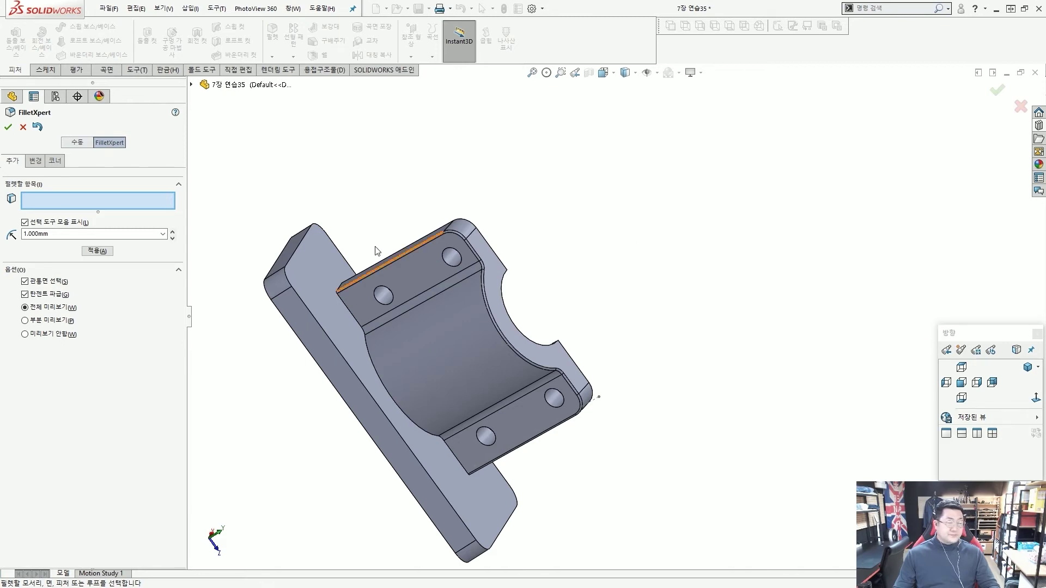
# - Apply a 1 mm fillet to the saddle edge chain and base plate outline
pyautogui.moveTo(590, 212); pyautogui.dragTo(523, 250, button='middle')
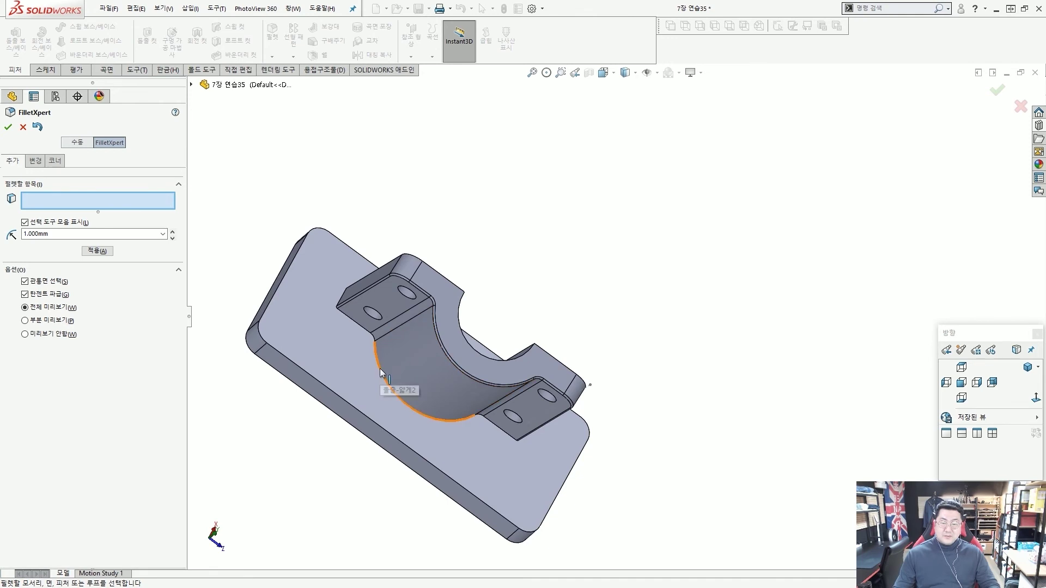
pyautogui.click(380, 368)
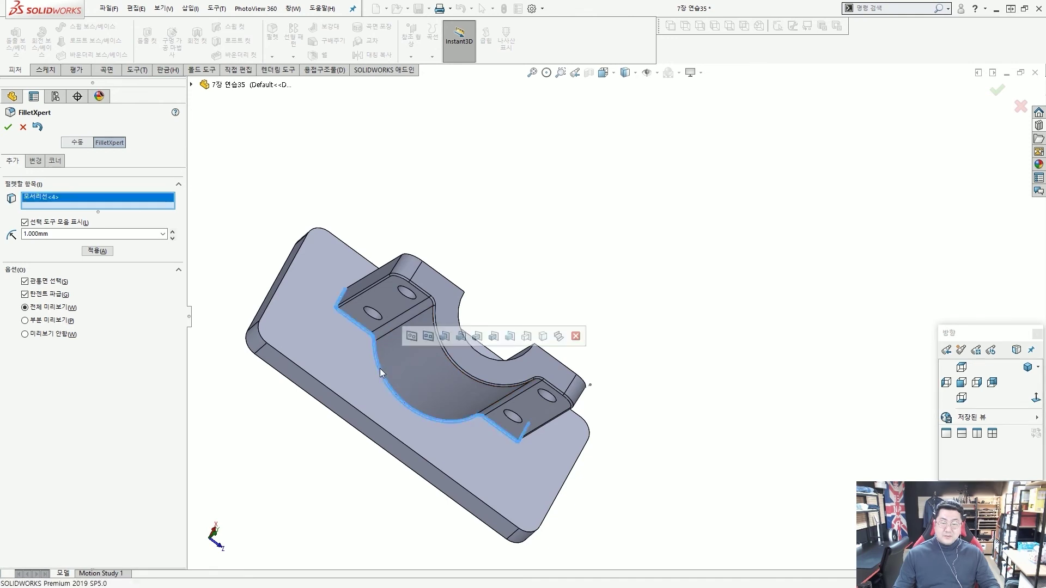
pyautogui.click(330, 393)
pyautogui.moveTo(479, 235); pyautogui.dragTo(467, 291, button='middle')
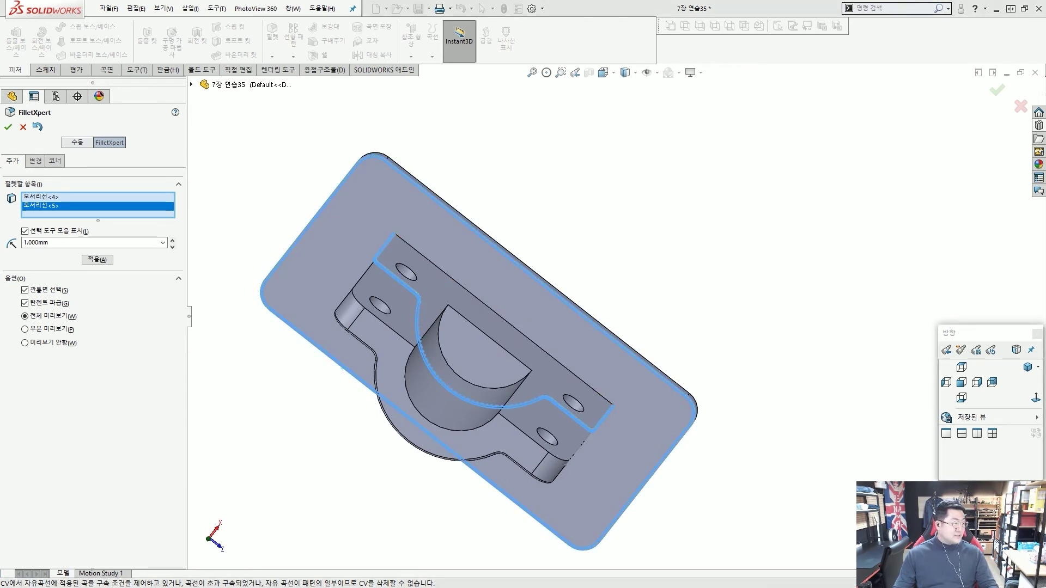
pyautogui.moveTo(522, 270); pyautogui.dragTo(509, 226, button='middle')
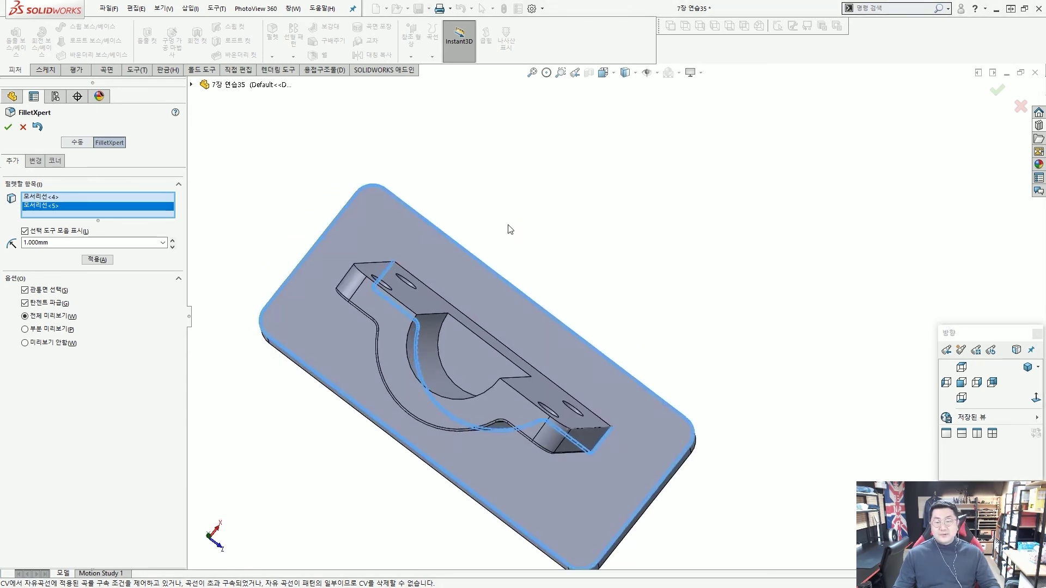
pyautogui.click(97, 259)
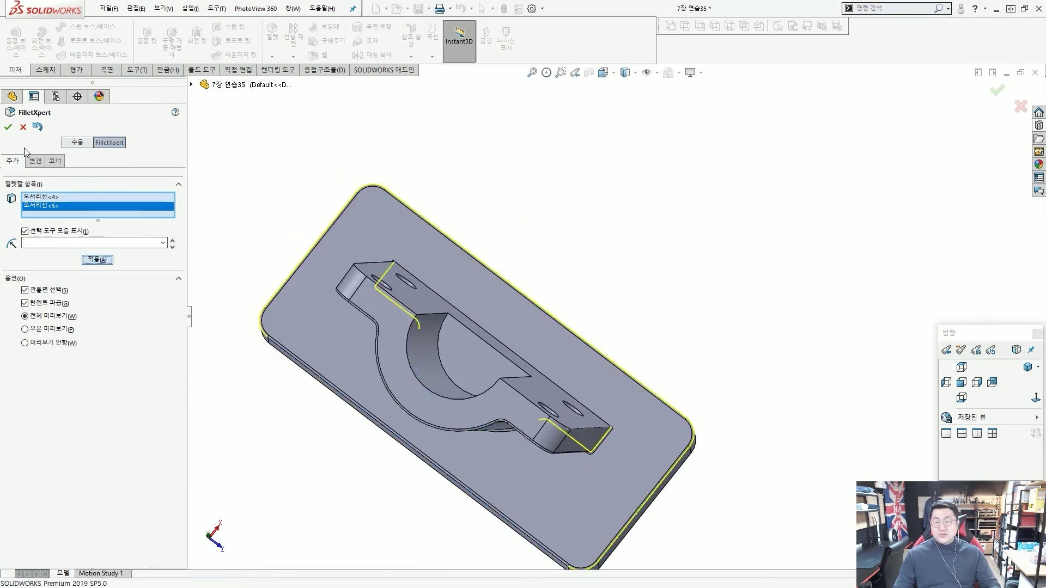
pyautogui.click(7, 127)
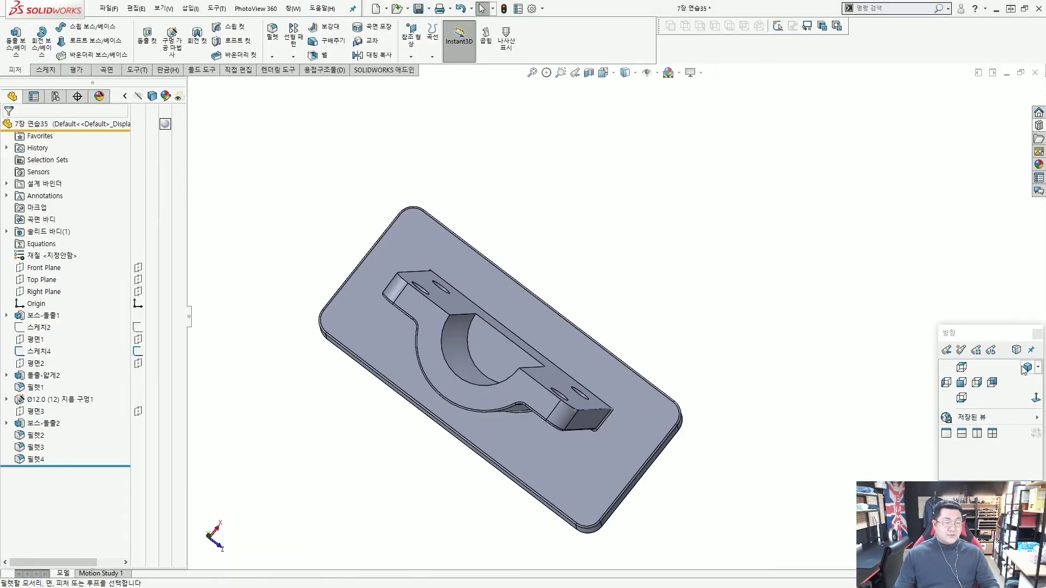
# - Return the bracket to isometric view, save it and close the document
pyautogui.click(1026, 367)
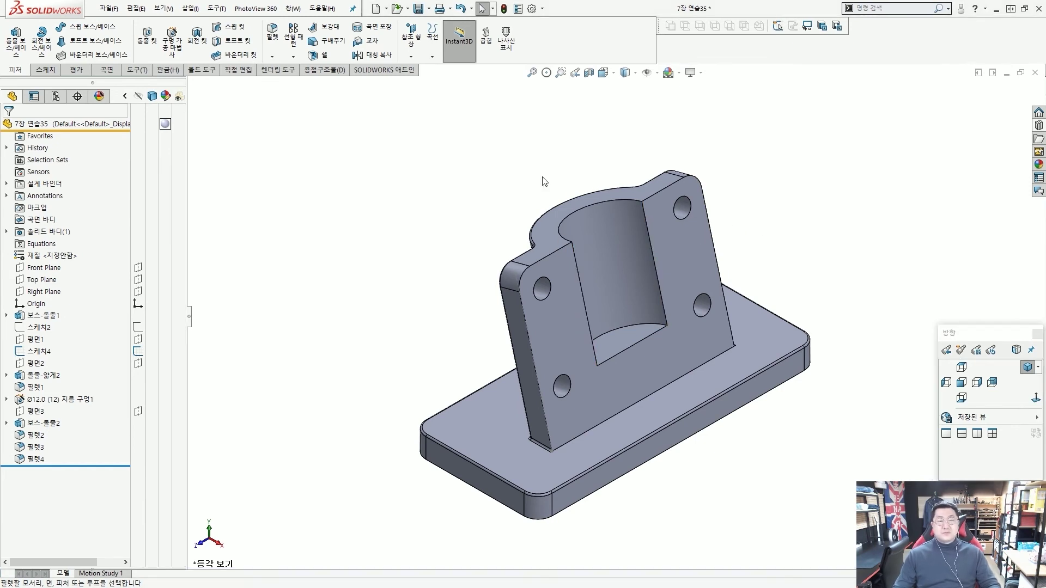
pyautogui.hotkey('ctrl', 's')
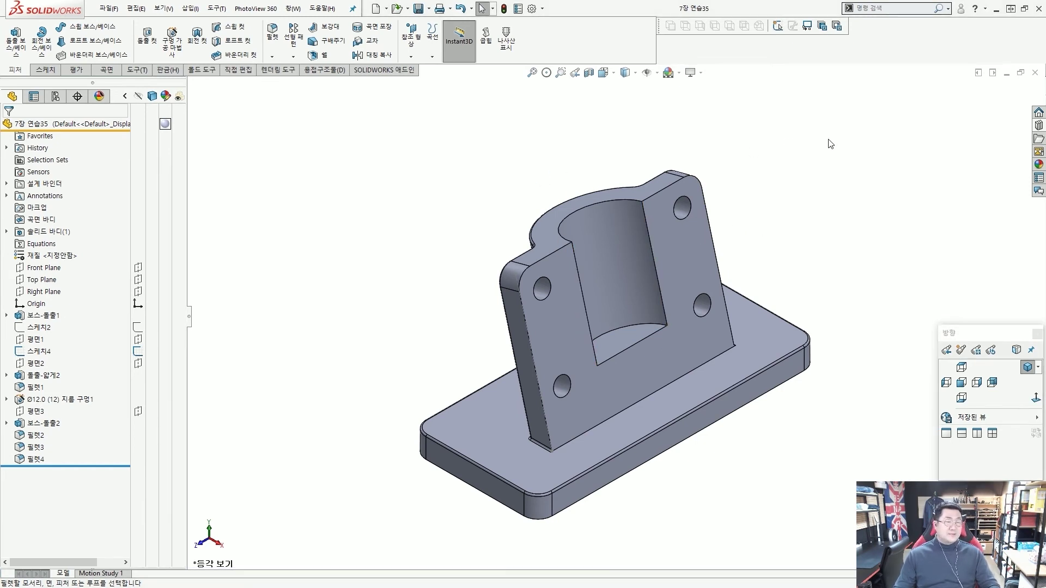
pyautogui.click(1035, 72)
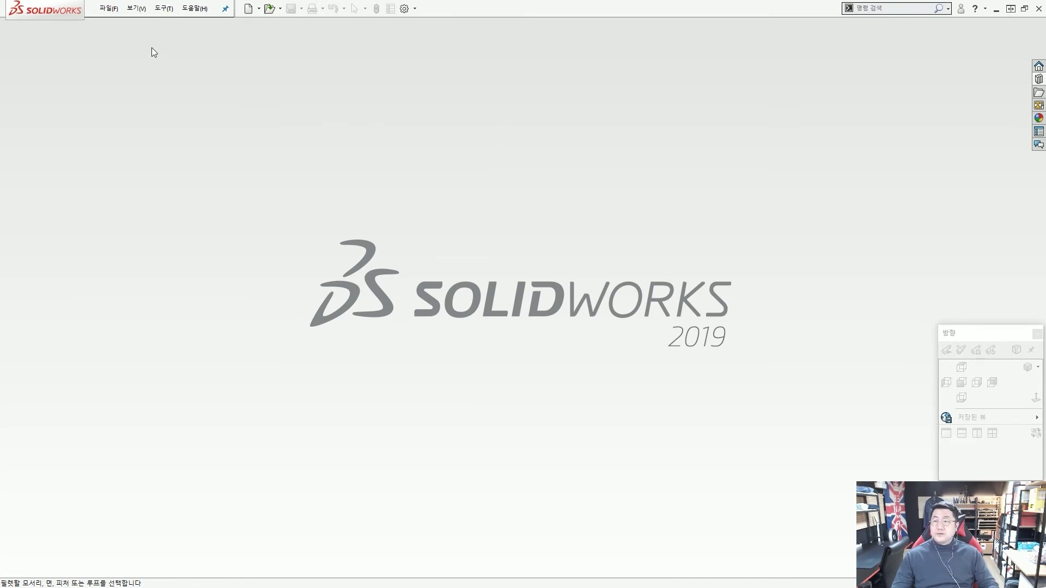
# - Create a new part from the Part_MM template
pyautogui.click(249, 9)
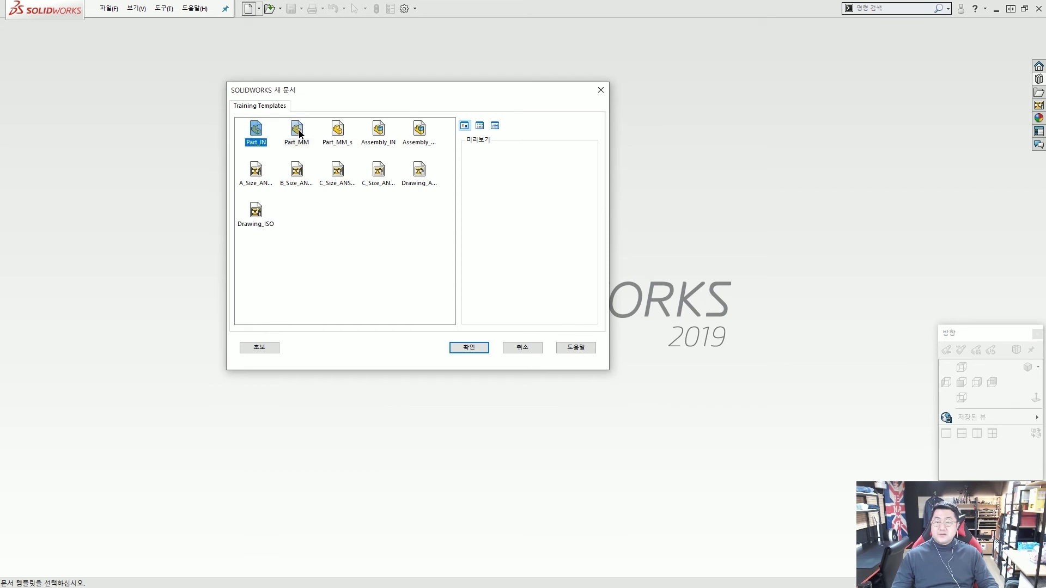
pyautogui.click(296, 131)
pyautogui.doubleClick(296, 131)
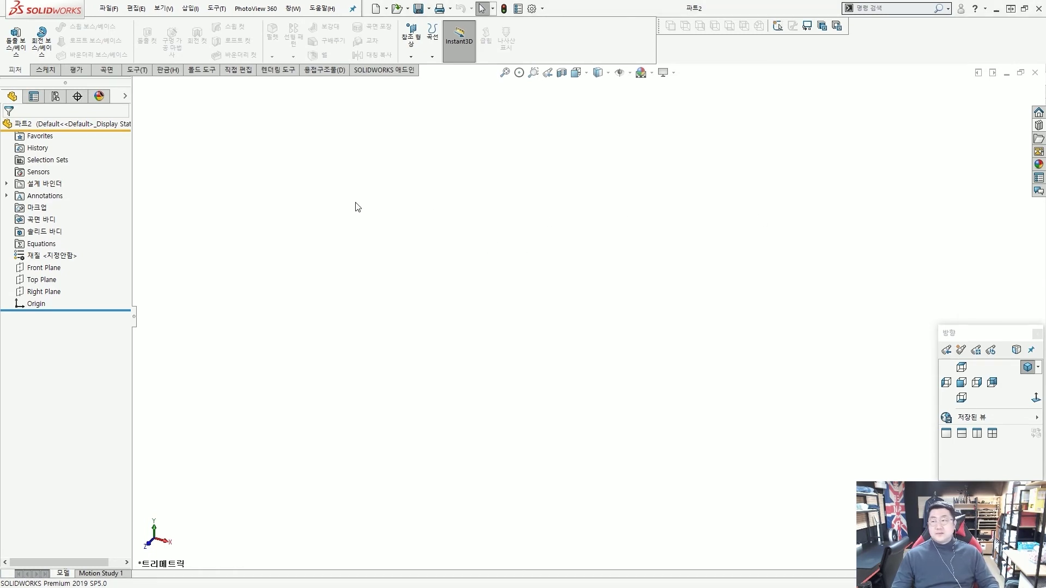
# - Save the new part as '7장 연습36' in the exercise folder
pyautogui.hotkey('ctrl', 's')
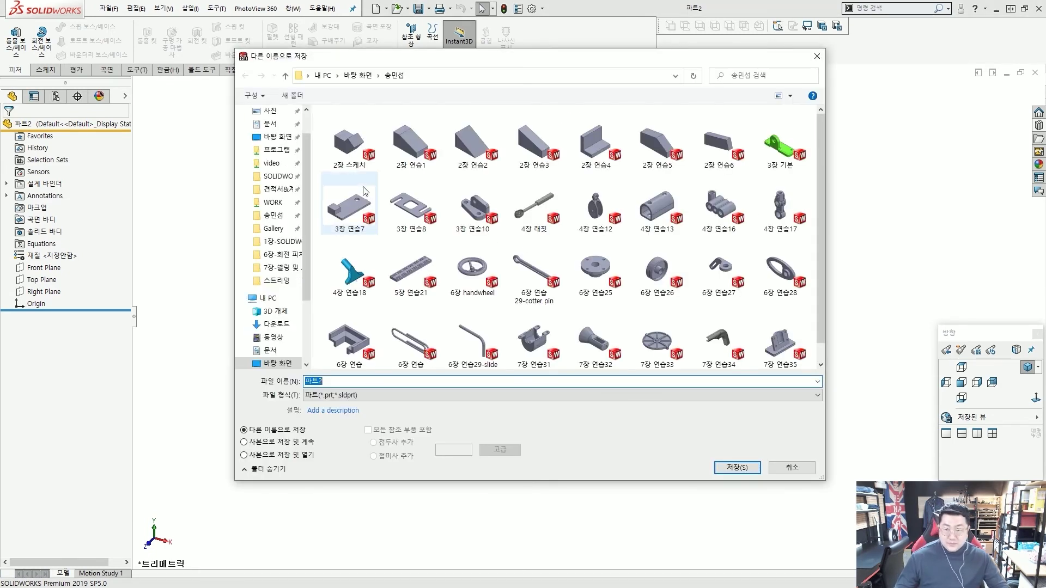
pyautogui.write('7')
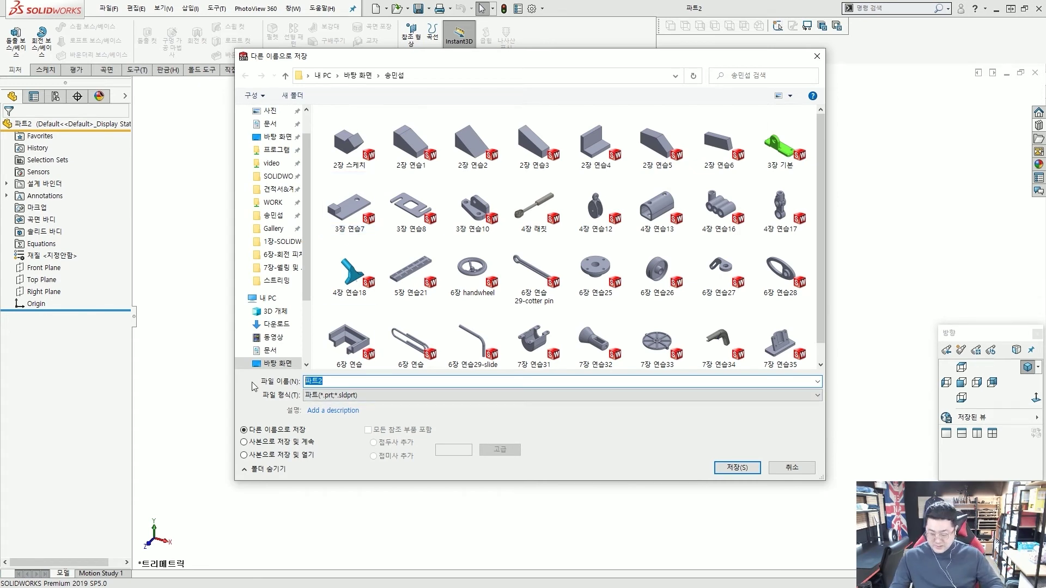
pyautogui.write('장')
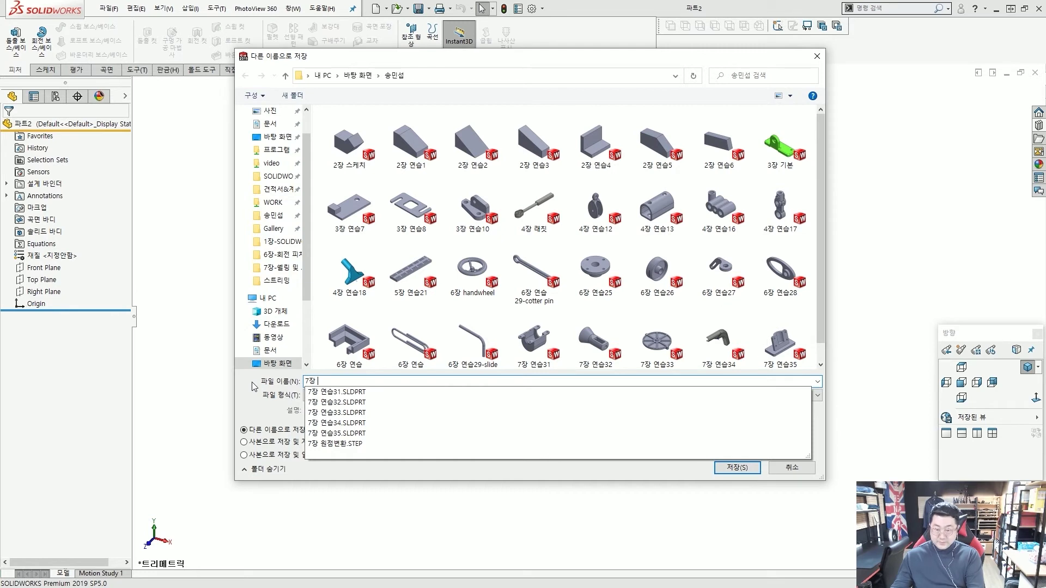
pyautogui.write(' 연습')
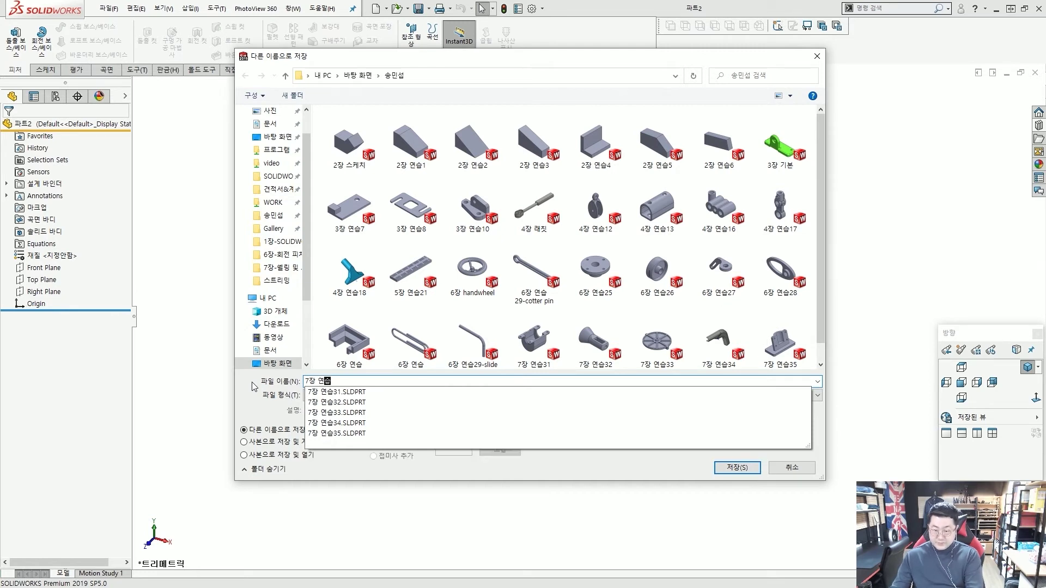
pyautogui.write('36')
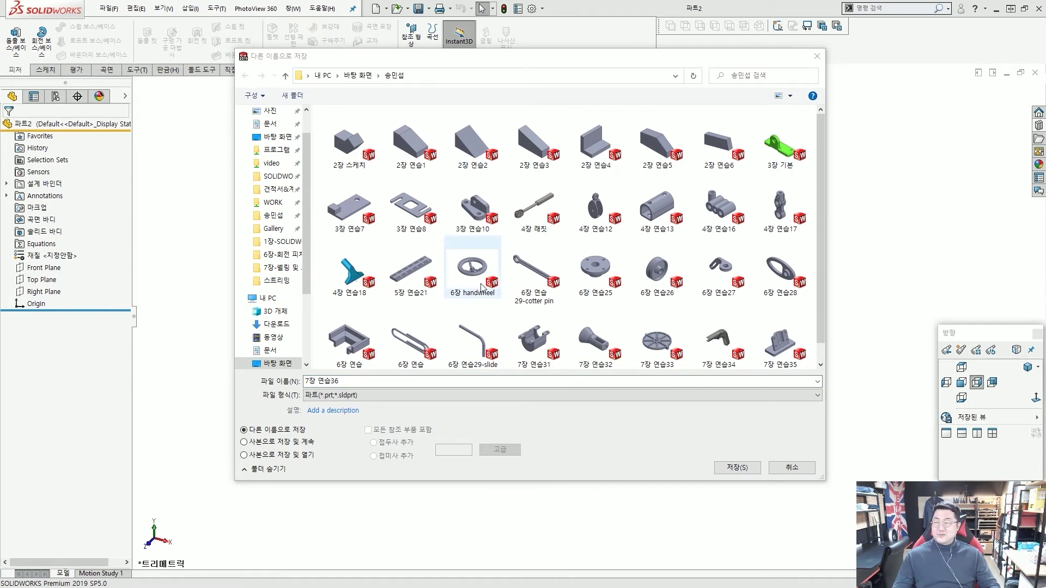
pyautogui.click(430, 382)
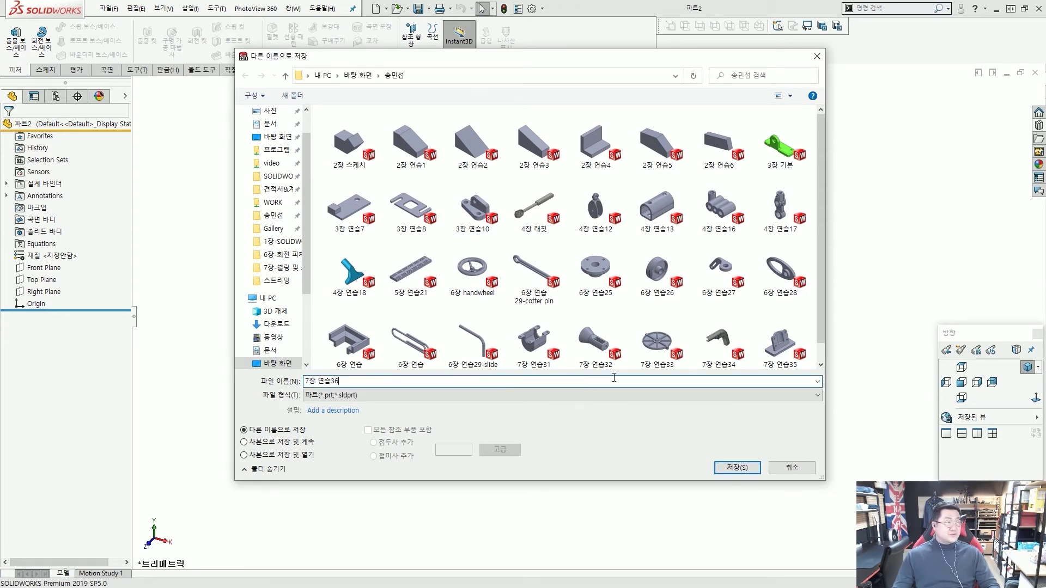
pyautogui.click(733, 467)
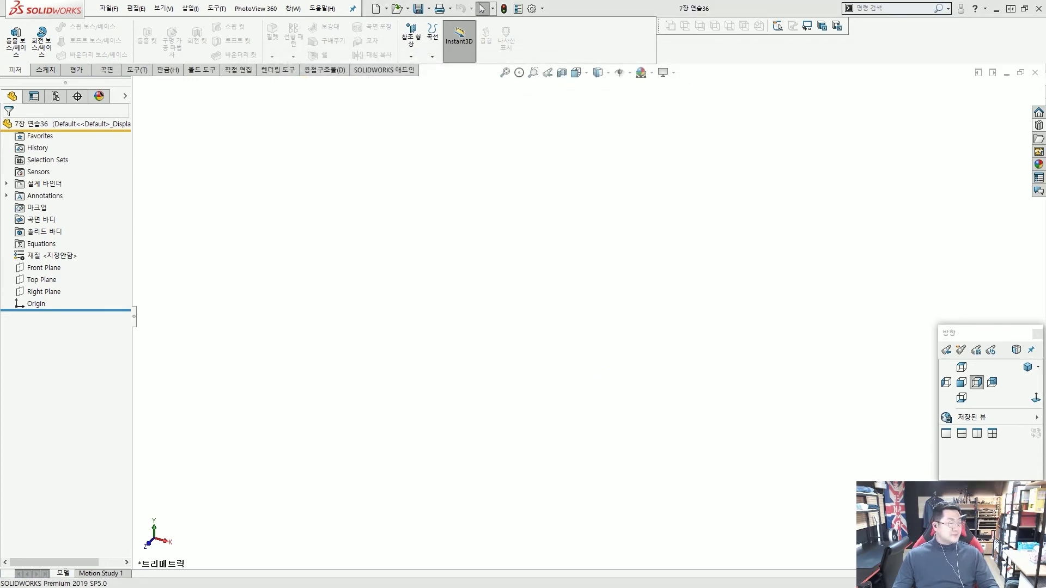
# - On the Right Plane, draw an open C profile from the origin with a 75 vertical line and a 100 top line
pyautogui.click(45, 291)
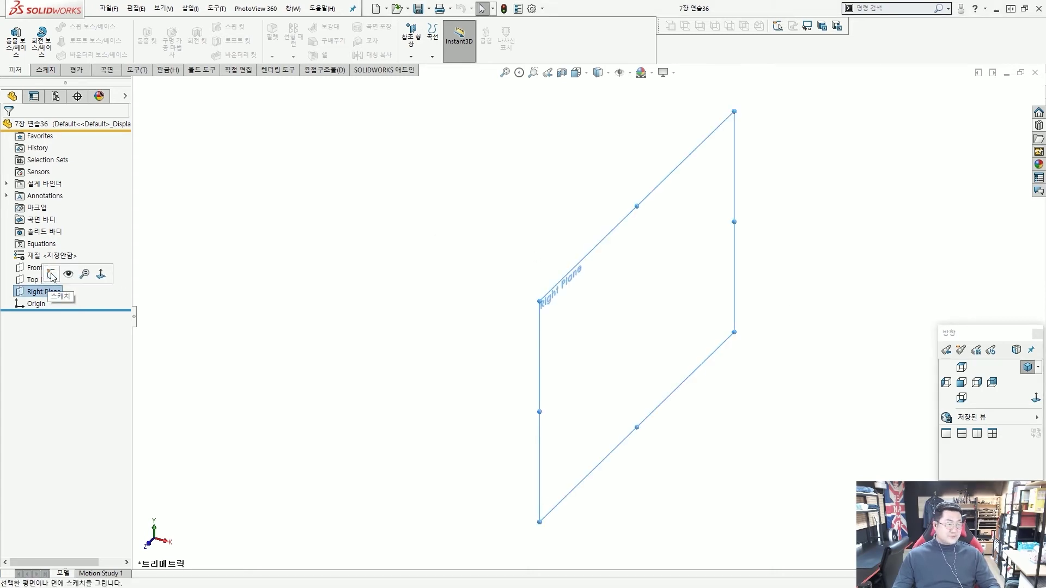
pyautogui.click(51, 274)
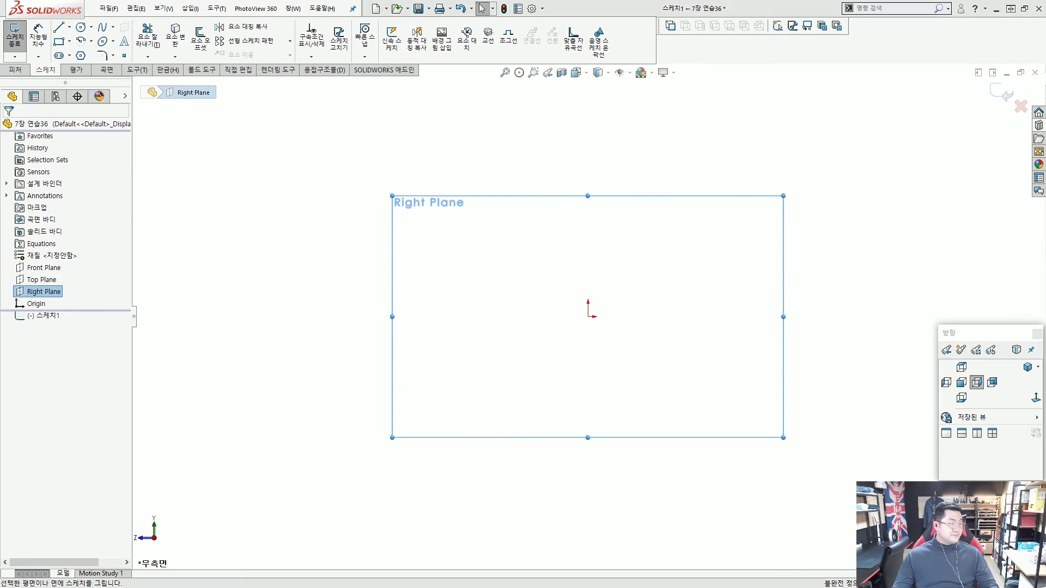
pyautogui.click(61, 30)
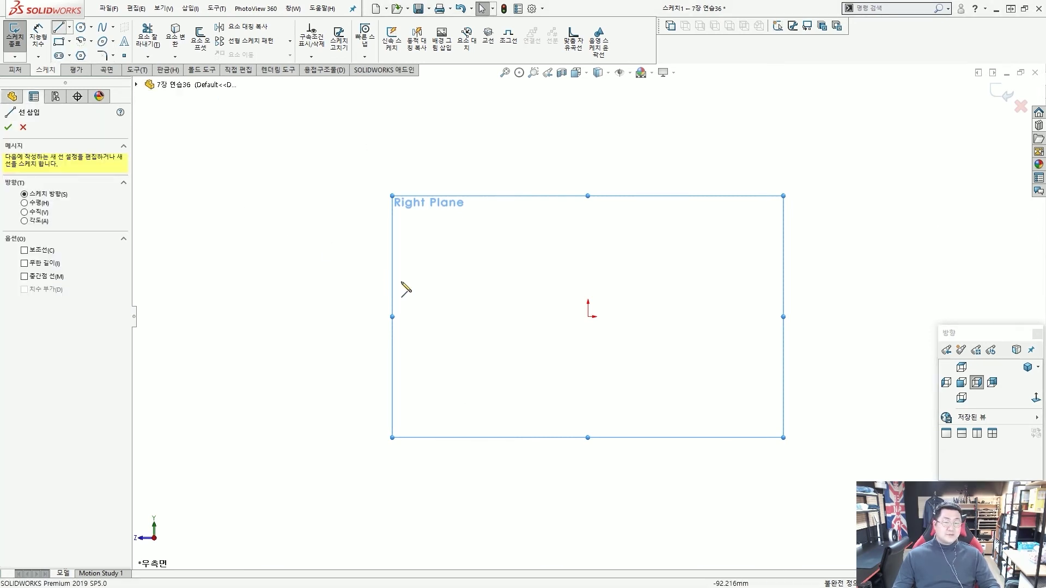
pyautogui.click(588, 317)
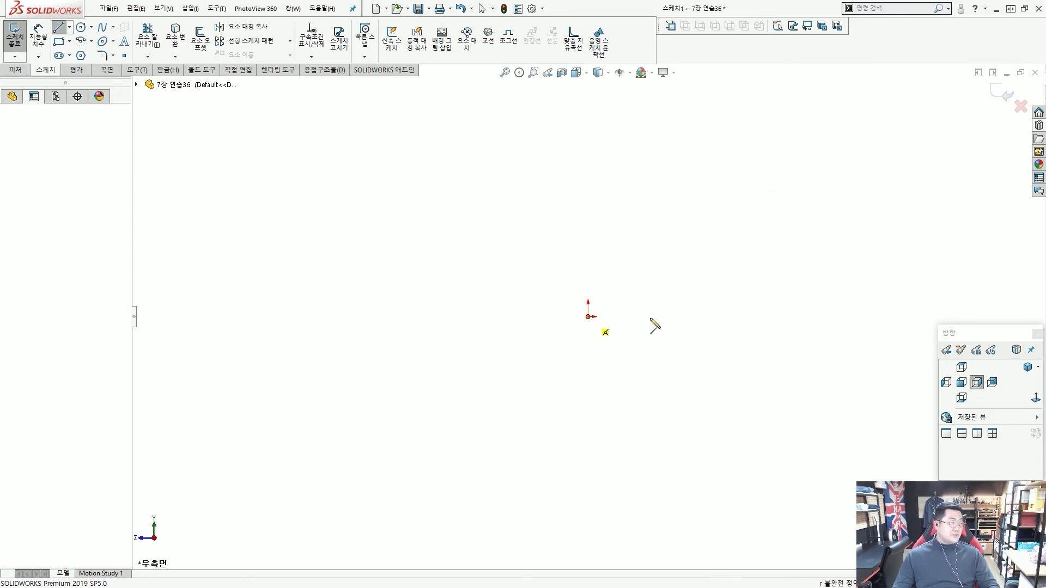
pyautogui.click(727, 316)
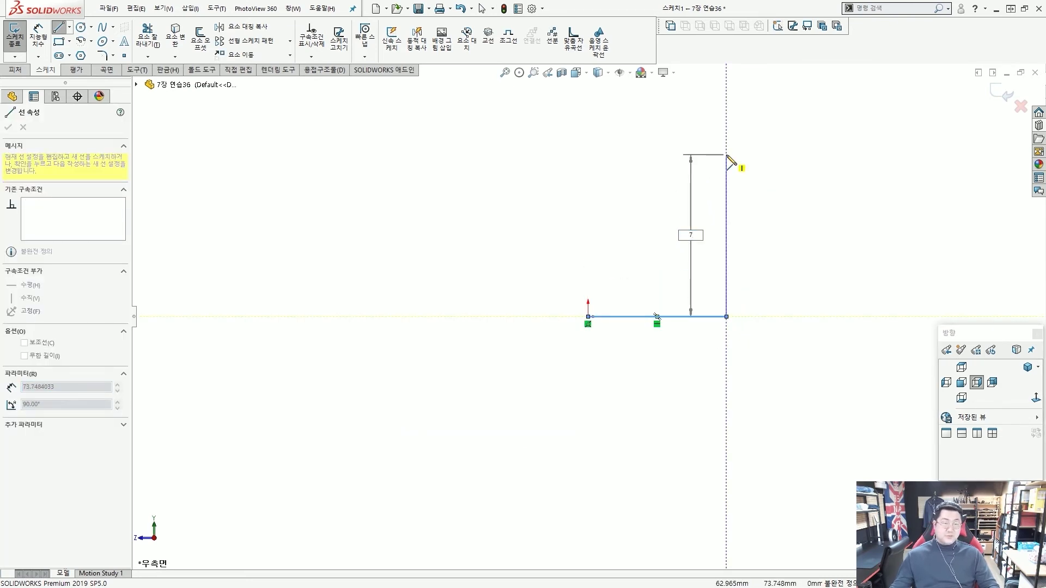
pyautogui.write('75')
pyautogui.press('Return')
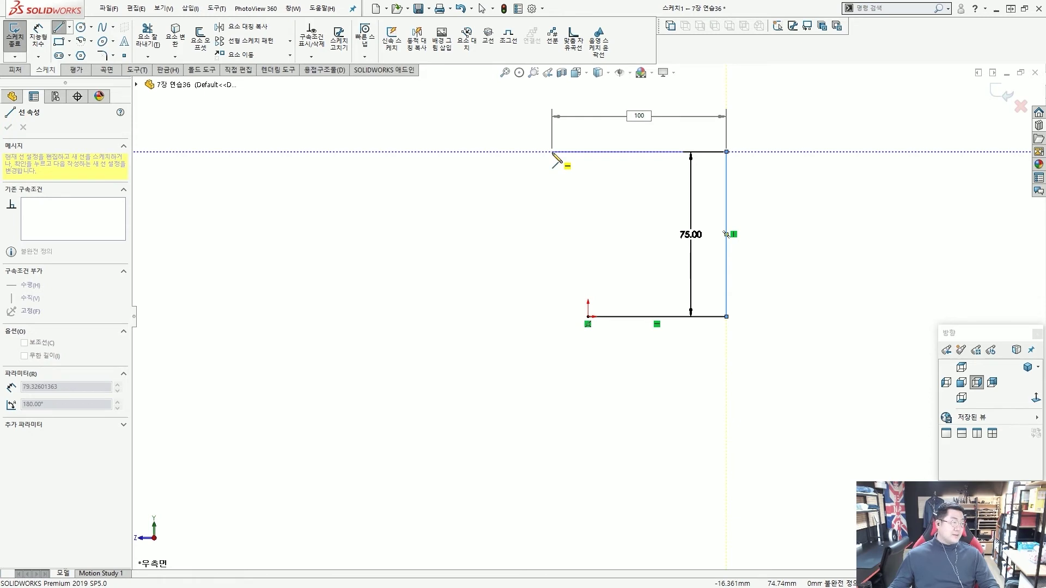
pyautogui.write('100')
pyautogui.press('Return')
pyautogui.press('Escape')
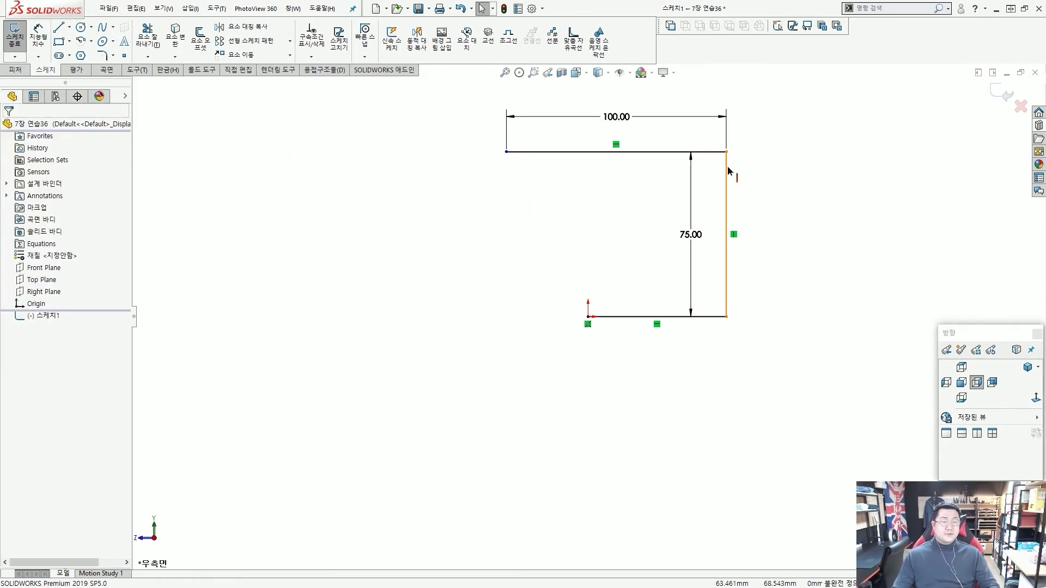
# - Dimension the top-left line end 30 from the origin to fully define the sketch
pyautogui.moveTo(728, 171)
pyautogui.mouseDown()
pyautogui.moveTo(795, 180)
pyautogui.moveTo(721, 191)
pyautogui.mouseUp()
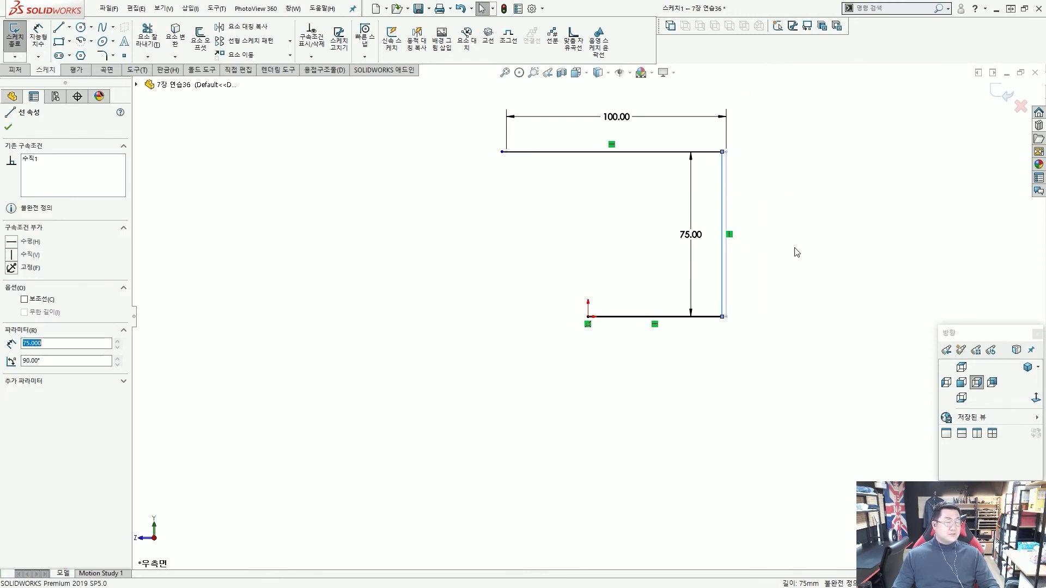
pyautogui.click(795, 259)
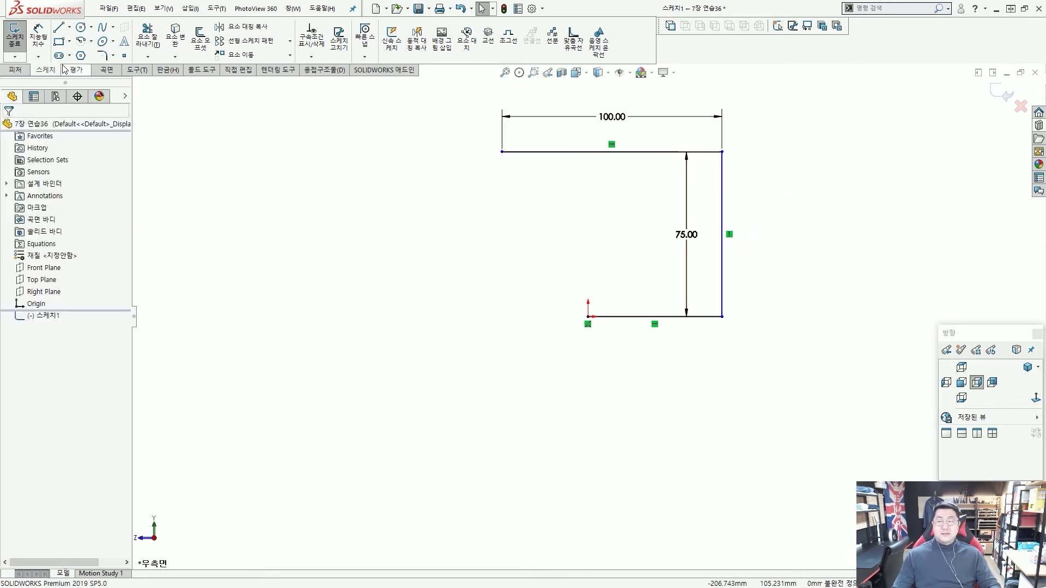
pyautogui.click(38, 37)
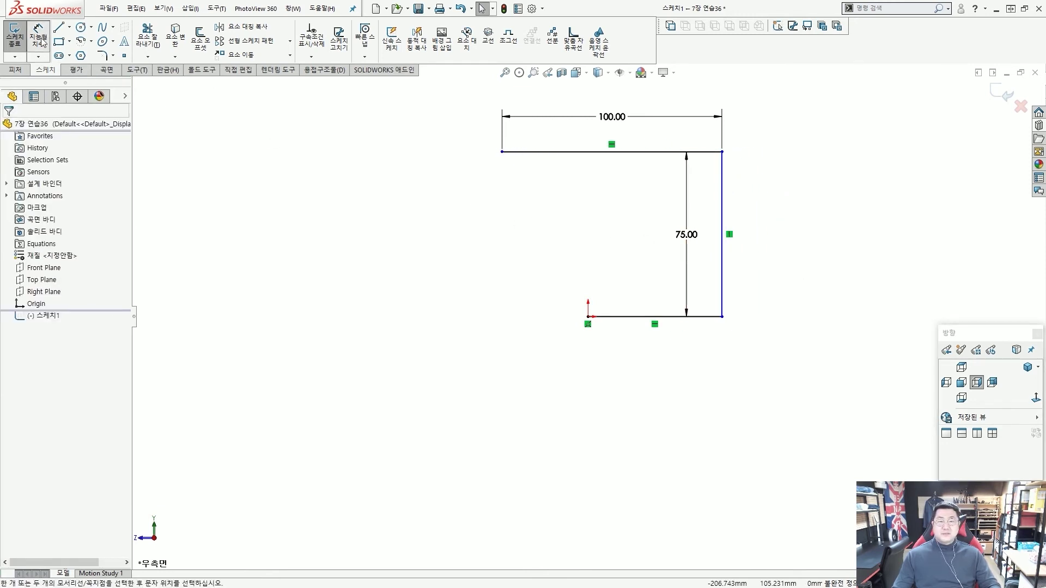
pyautogui.click(588, 318)
pyautogui.click(501, 152)
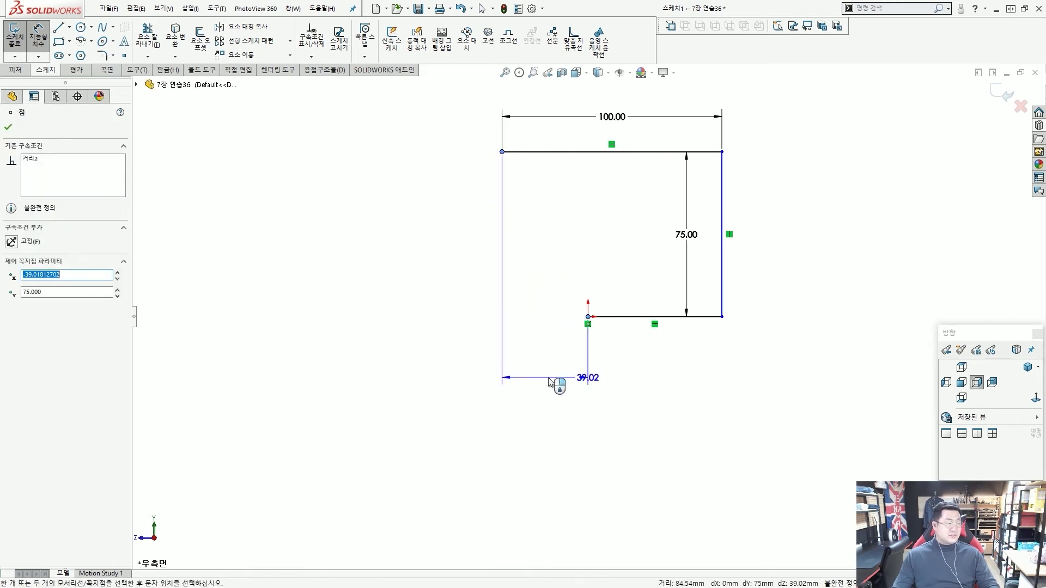
pyautogui.click(549, 378)
pyautogui.write('3')
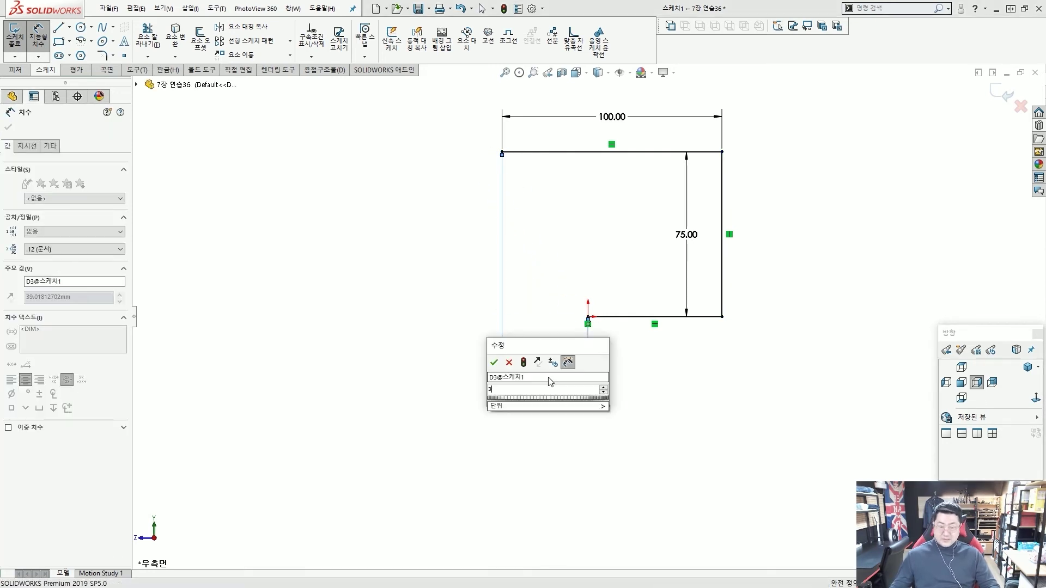
pyautogui.write('0')
pyautogui.press('Return')
pyautogui.press('Escape')
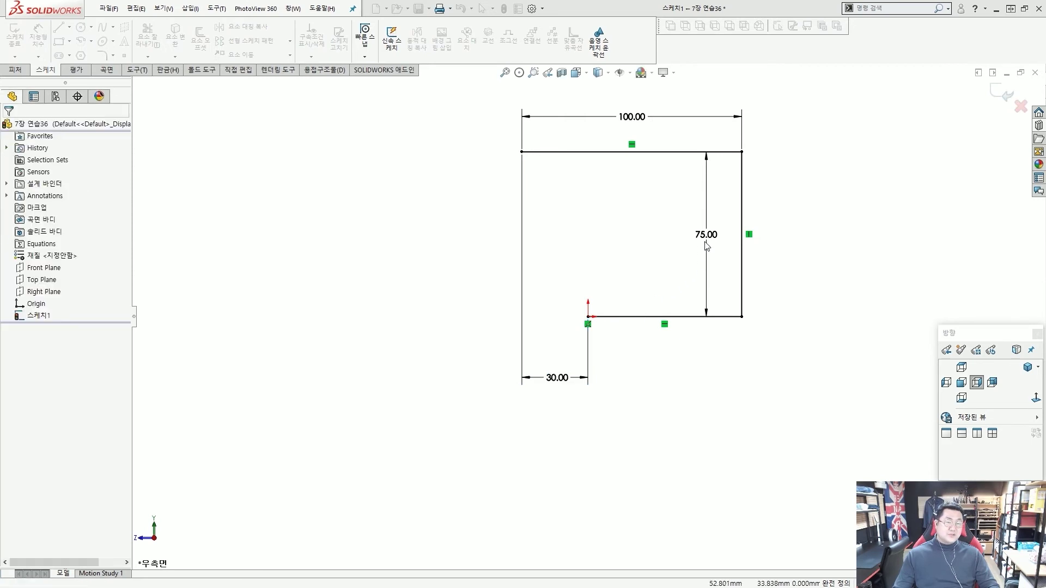
pyautogui.moveTo(707, 245); pyautogui.dragTo(788, 232)
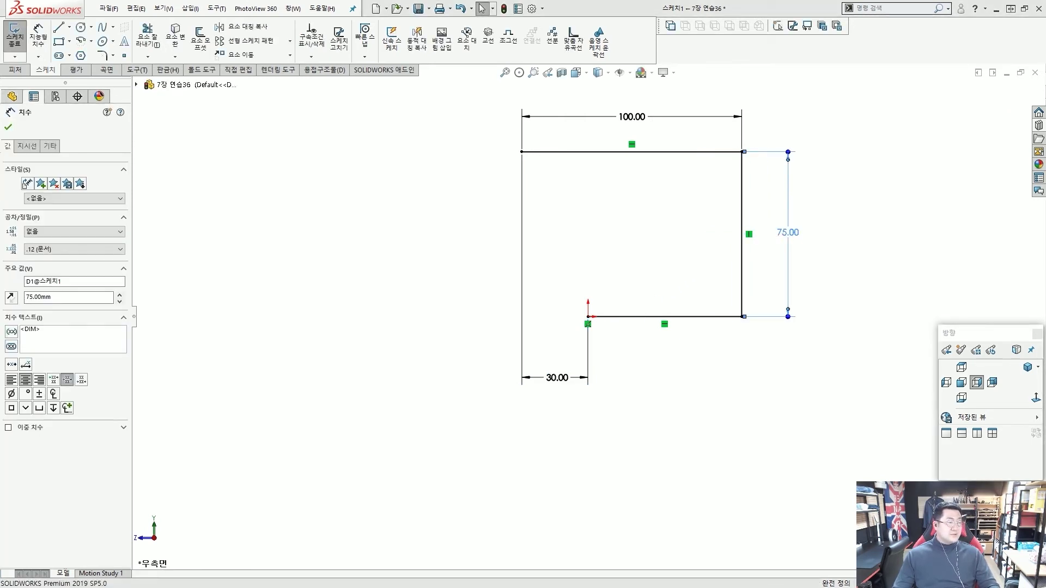
# - Extrude the C sketch as a Mid Plane thin feature, 40 mm deep with a 10 mm wall inside
pyautogui.click(15, 70)
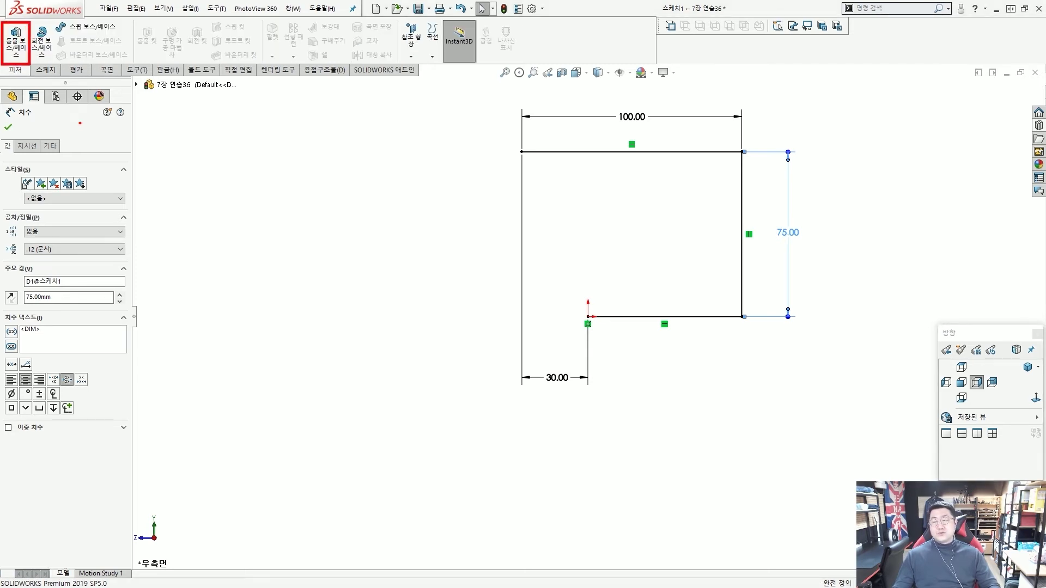
pyautogui.click(12, 32)
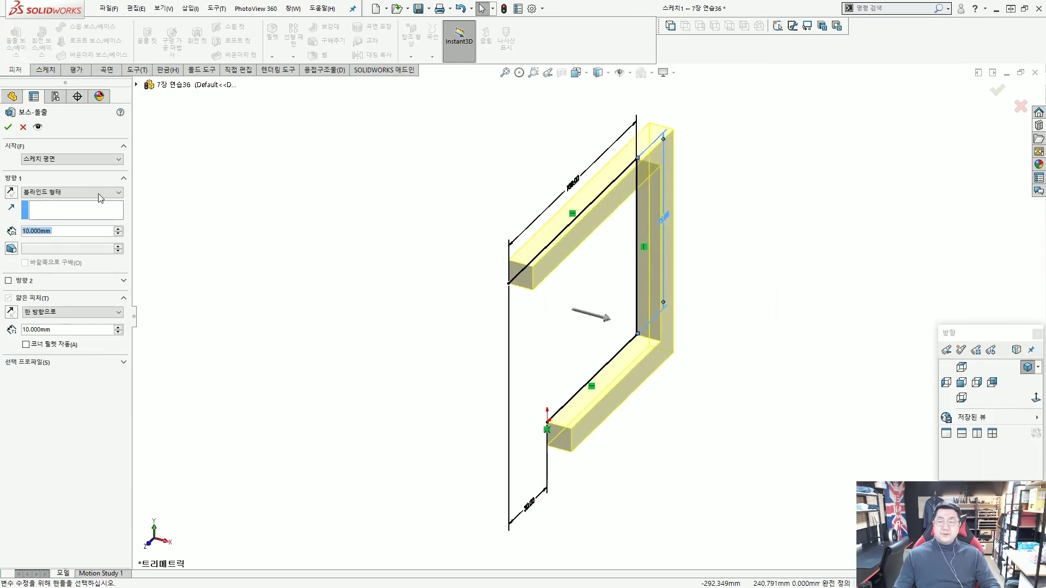
pyautogui.click(98, 193)
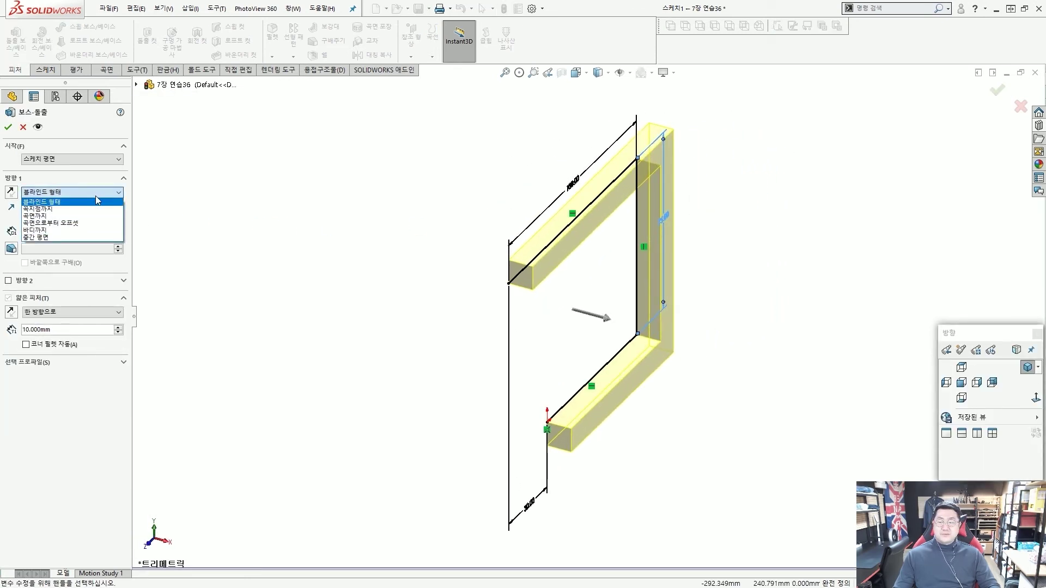
pyautogui.click(86, 235)
pyautogui.write('40')
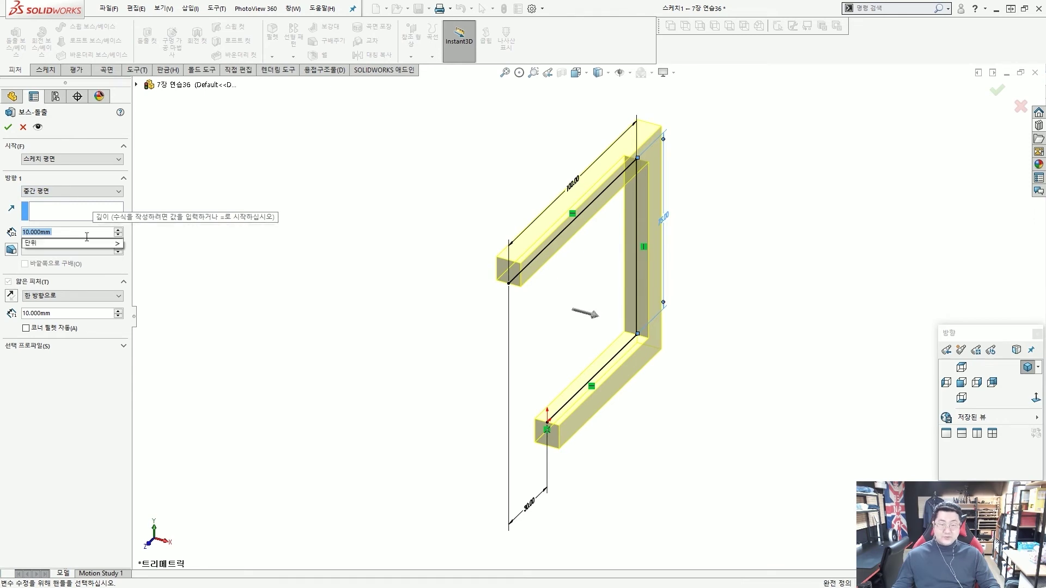
pyautogui.press('Return')
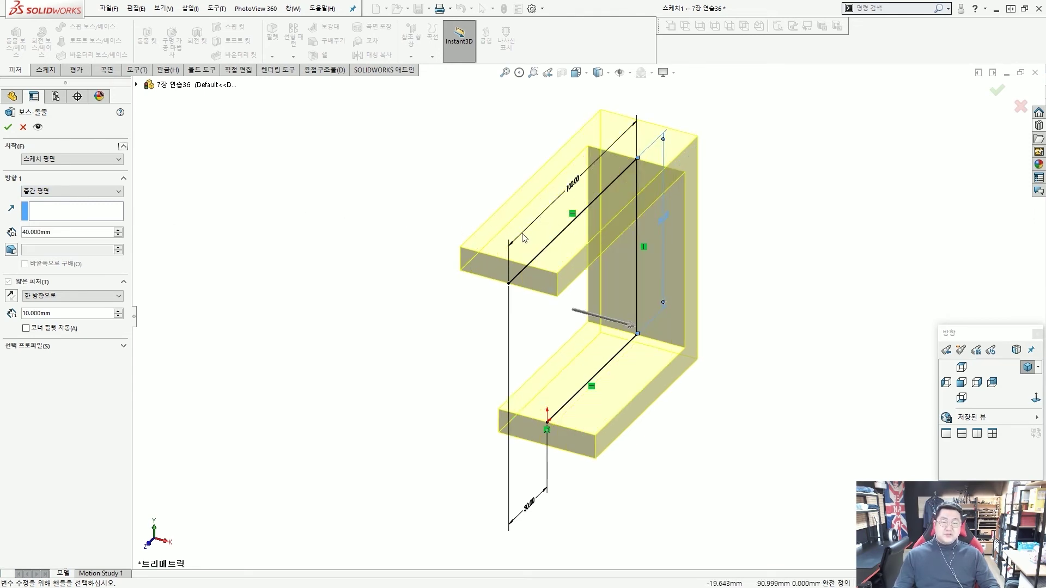
pyautogui.moveTo(499, 244); pyautogui.dragTo(401, 174, button='middle')
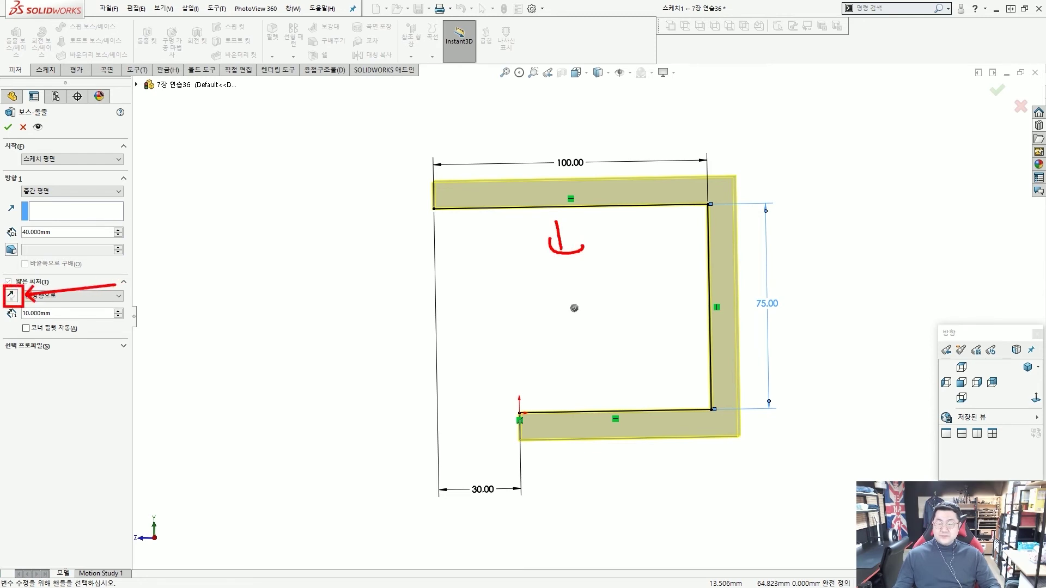
pyautogui.click(11, 296)
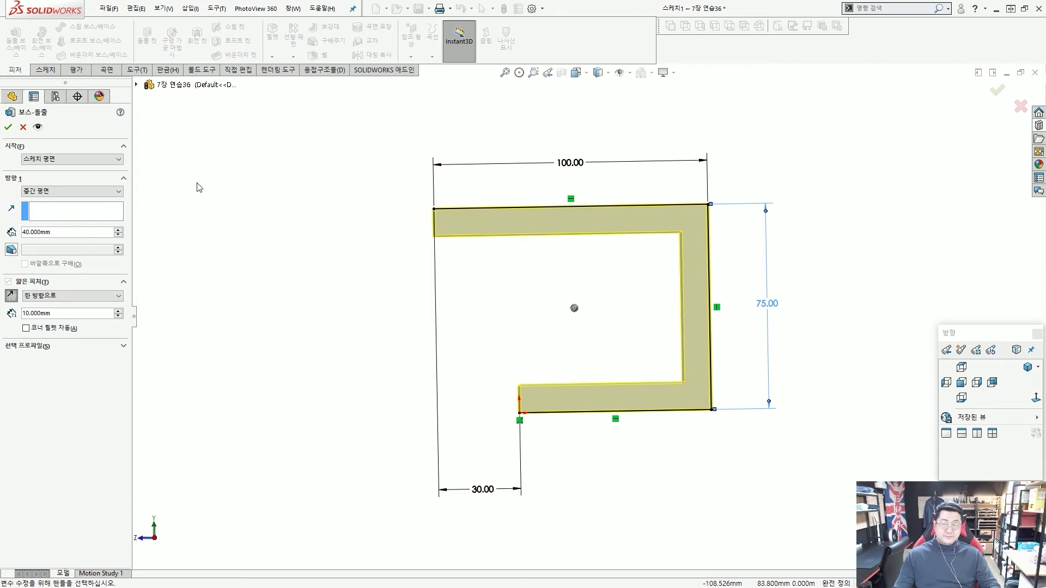
pyautogui.click(9, 127)
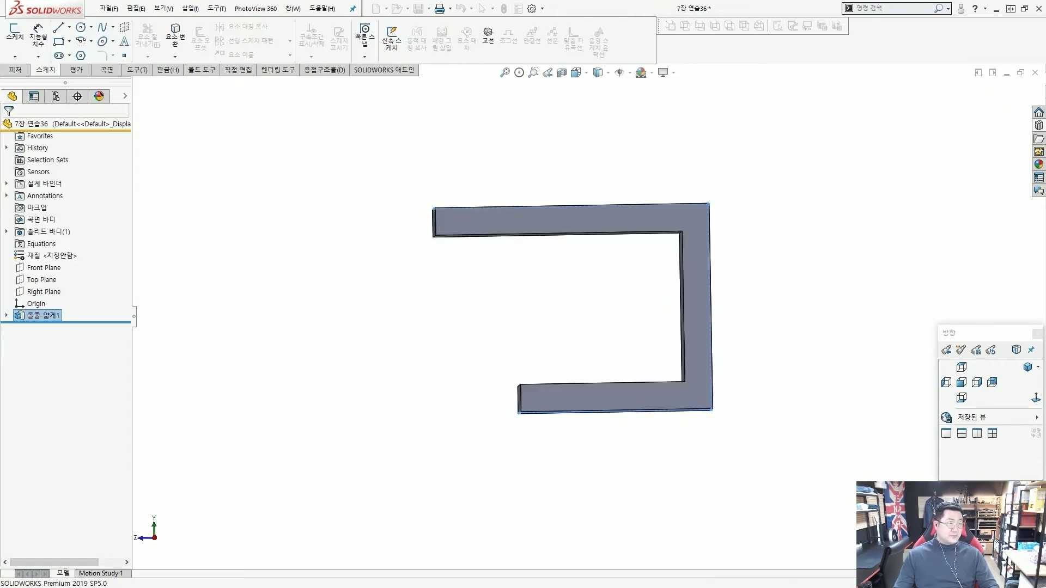
# - On the upper arm face, draw a Ø40 circle centred on the end edge midpoint
pyautogui.moveTo(562, 271); pyautogui.dragTo(500, 247, button='middle')
pyautogui.click(478, 237)
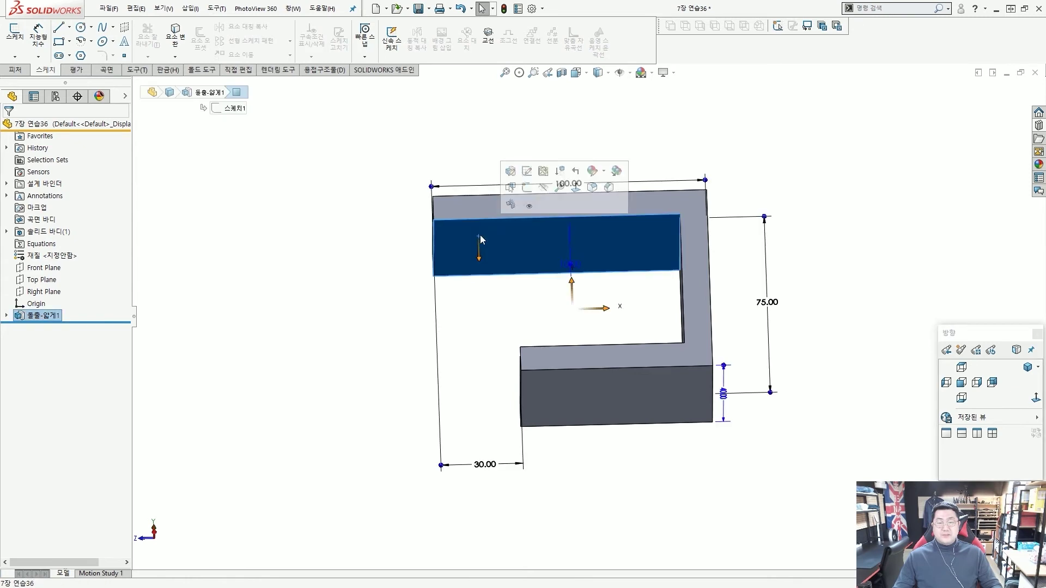
pyautogui.click(527, 191)
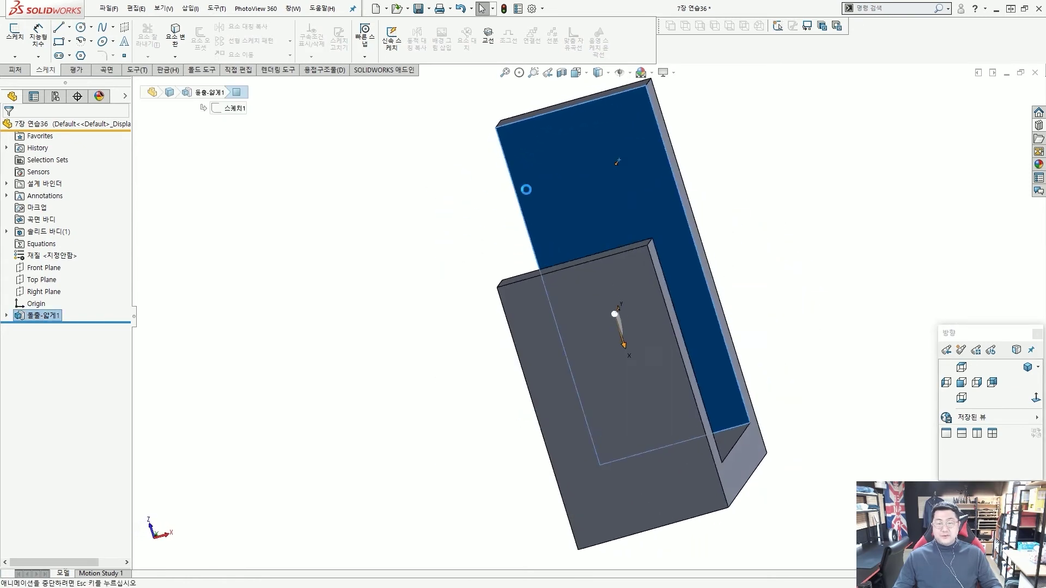
pyautogui.click(81, 29)
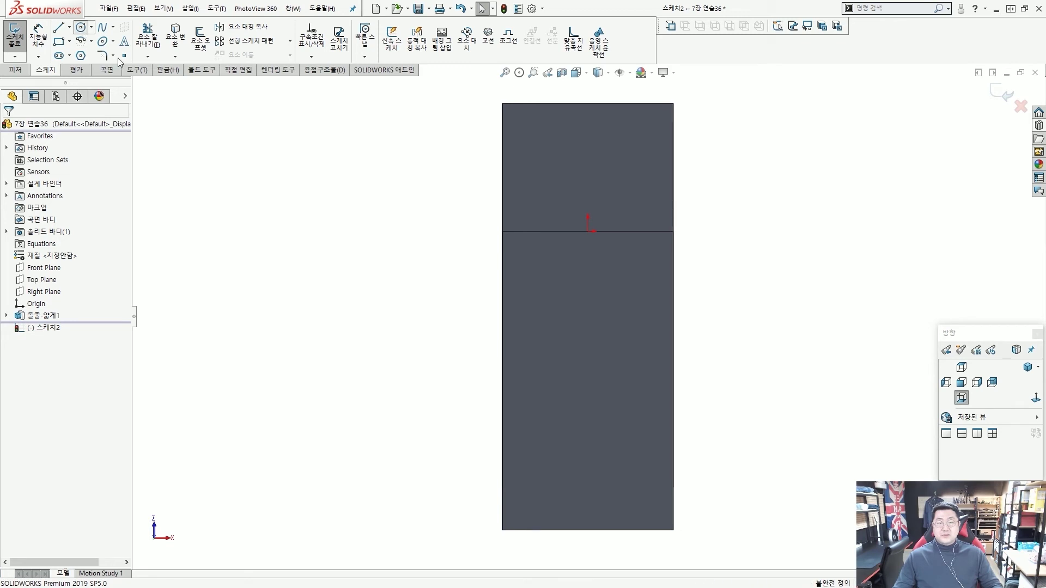
pyautogui.click(588, 104)
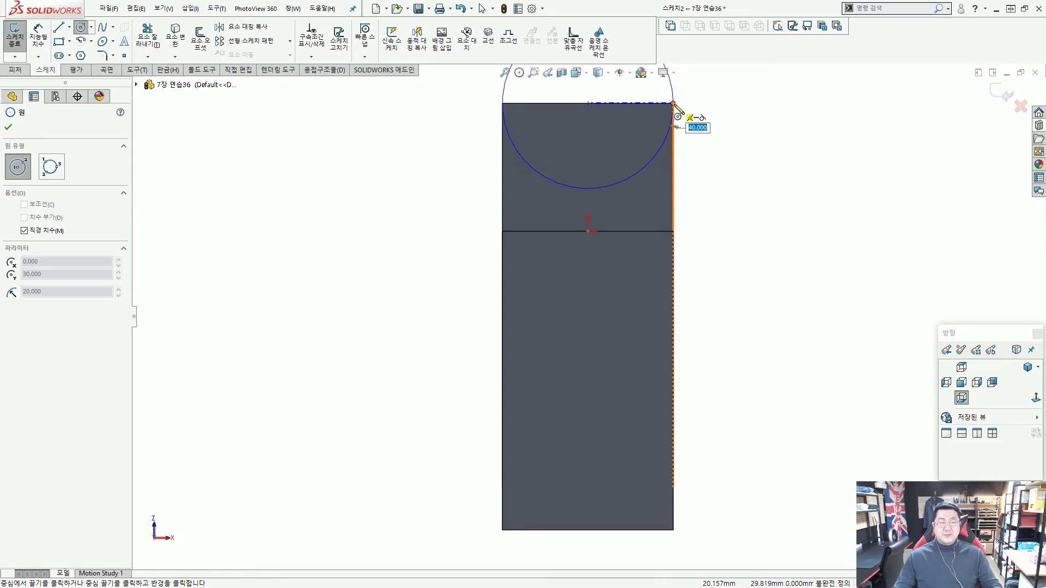
pyautogui.click(674, 104)
pyautogui.press('Escape')
pyautogui.press('f')
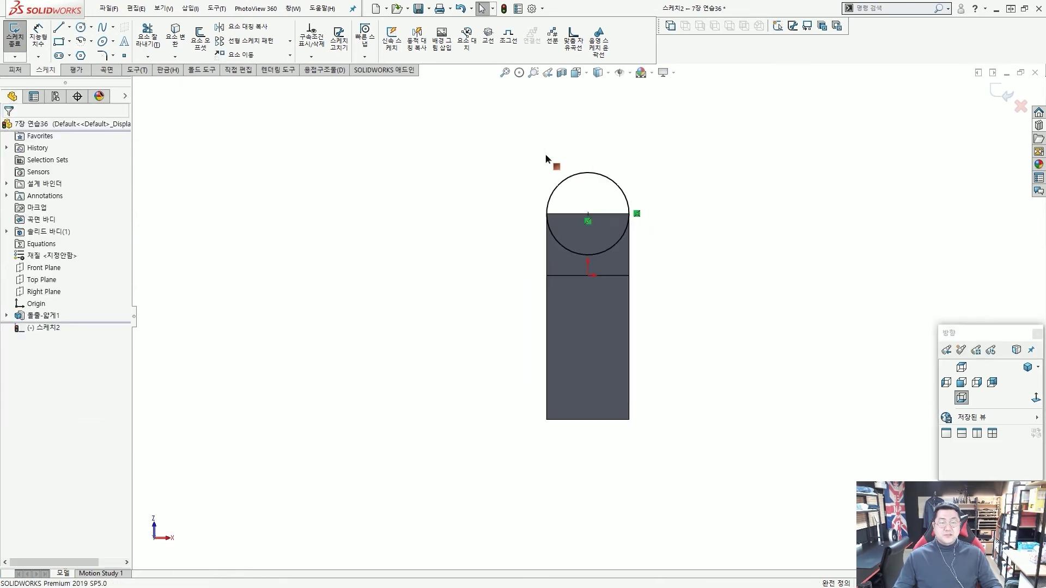
pyautogui.moveTo(546, 158)
pyautogui.mouseDown(button='middle')
pyautogui.moveTo(539, 261)
pyautogui.moveTo(492, 327)
pyautogui.moveTo(460, 275)
pyautogui.mouseUp(button='middle')
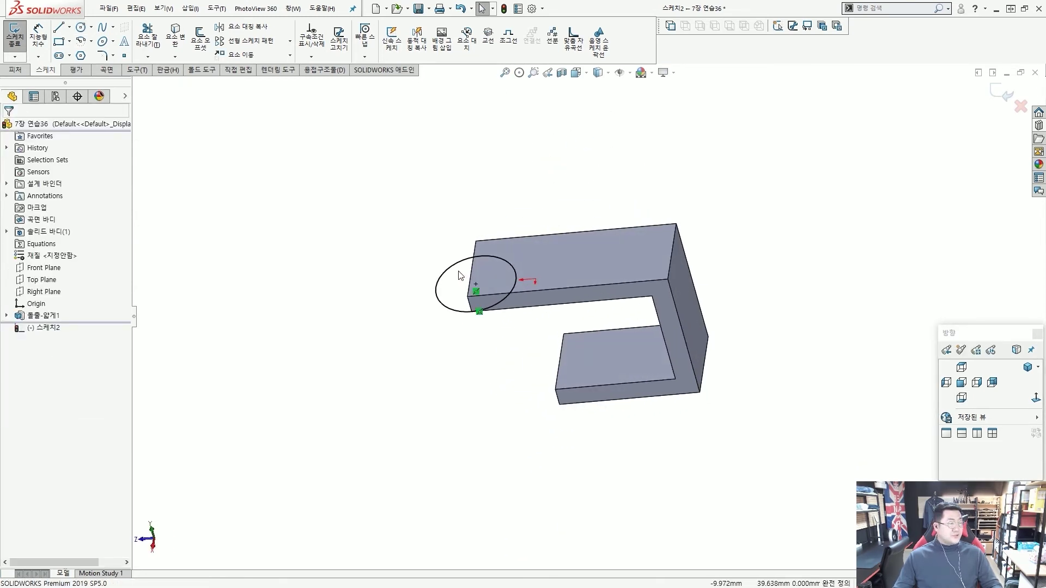
# - Extrude the circle 42 mm upward, reversed direction, into a cylinder boss
pyautogui.click(16, 70)
pyautogui.keyDown('ctrl'); pyautogui.moveTo(1, 17); pyautogui.dragTo(31, 62); pyautogui.keyUp('ctrl')
pyautogui.moveTo(95, 129); pyautogui.dragTo(29, 59)
pyautogui.press('Escape')
pyautogui.click(19, 44)
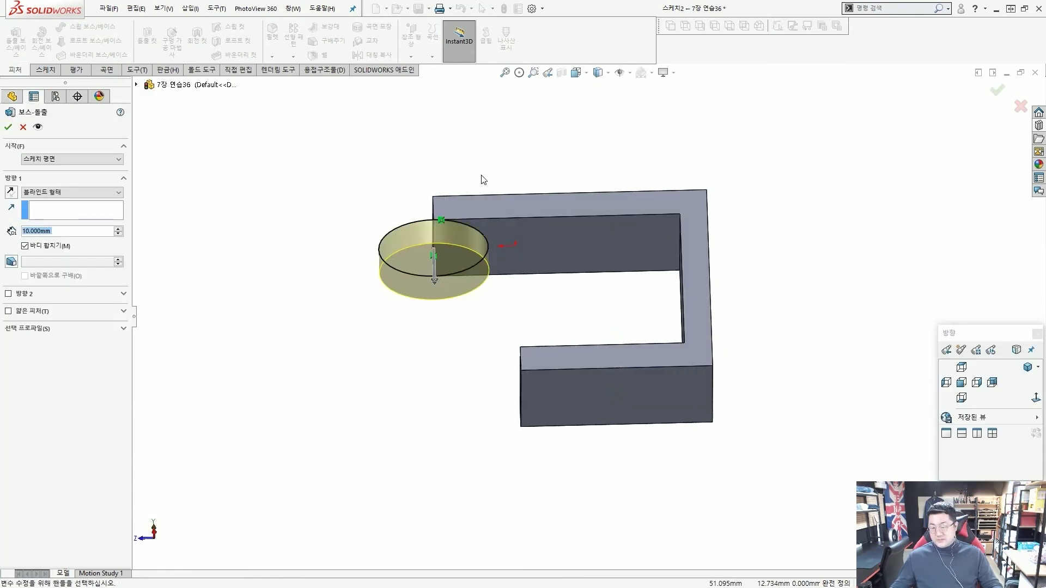
pyautogui.write('42')
pyautogui.press('Return')
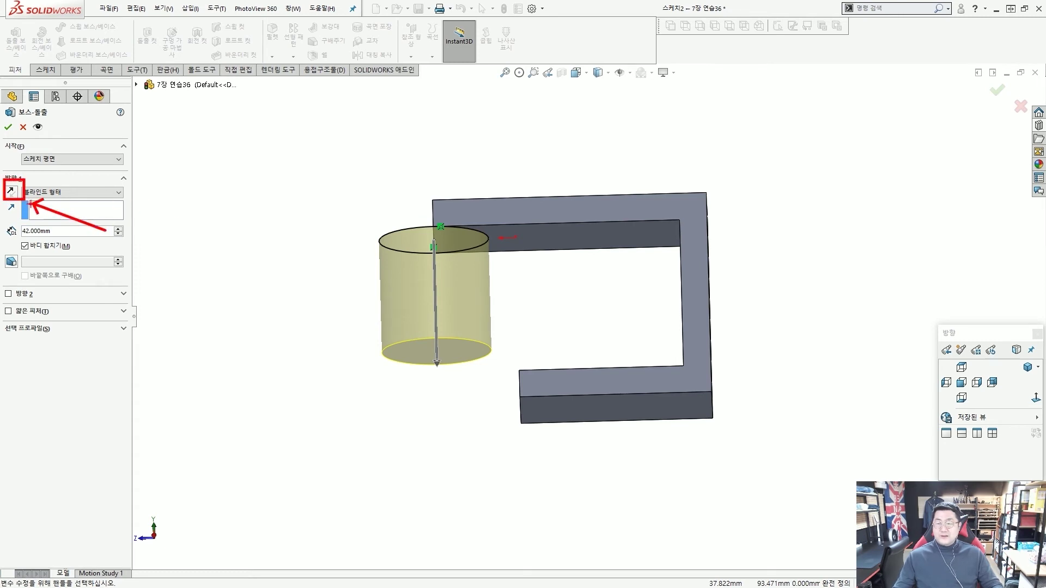
pyautogui.press('Escape')
pyautogui.click(11, 192)
pyautogui.moveTo(351, 210); pyautogui.dragTo(321, 260, button='middle')
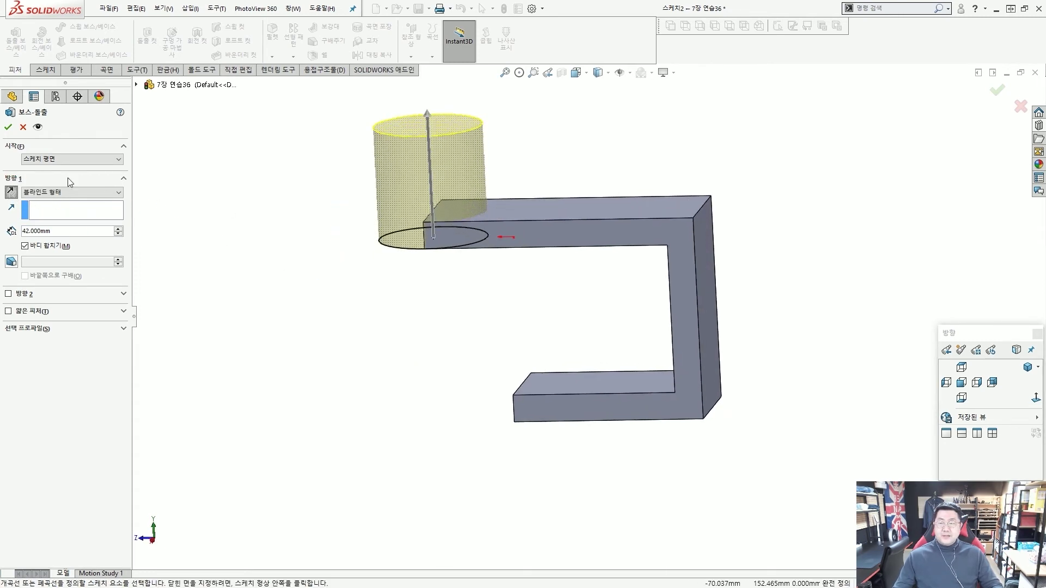
pyautogui.click(8, 127)
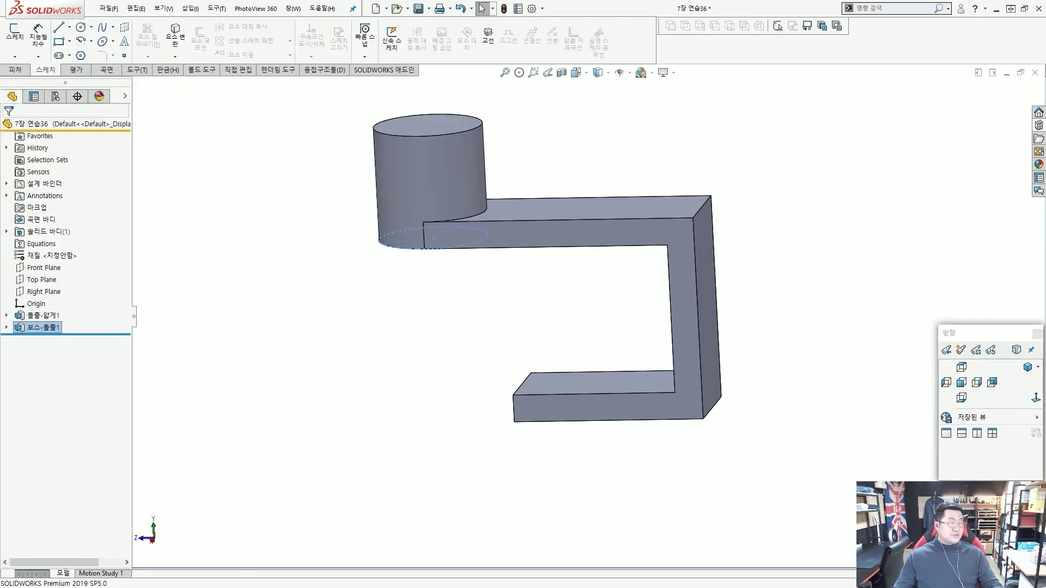
pyautogui.click(337, 135)
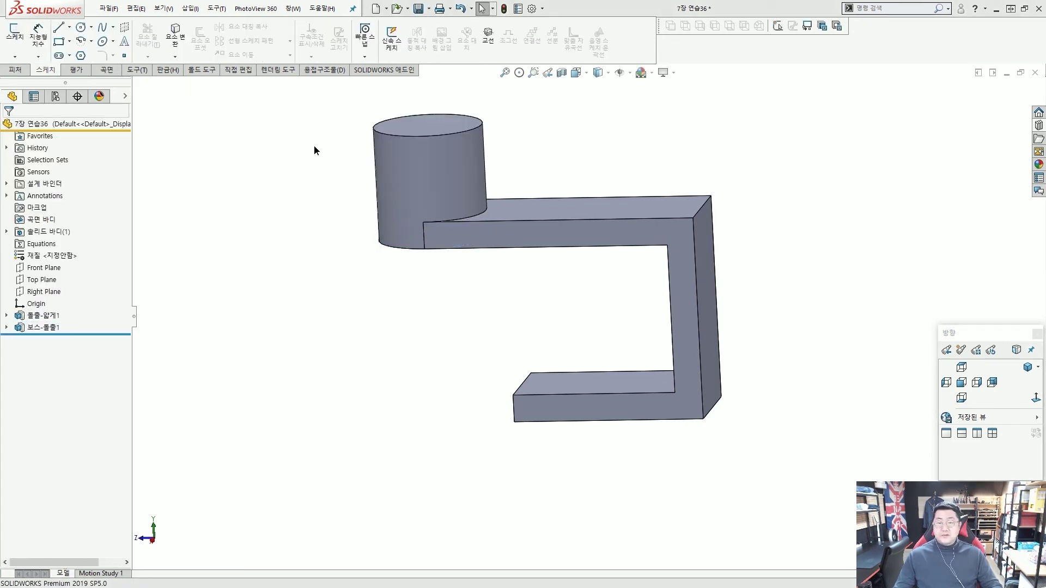
# - Start a sketch on the cylinder's top face and convert its circular outline into the sketch
pyautogui.moveTo(313, 145); pyautogui.dragTo(345, 182, button='middle')
pyautogui.click(439, 132)
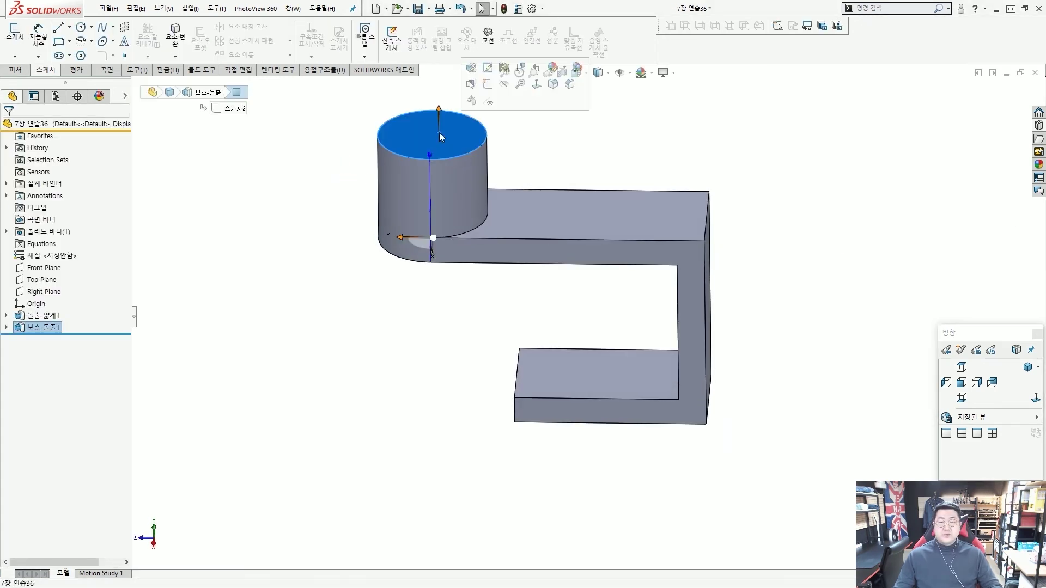
pyautogui.click(488, 85)
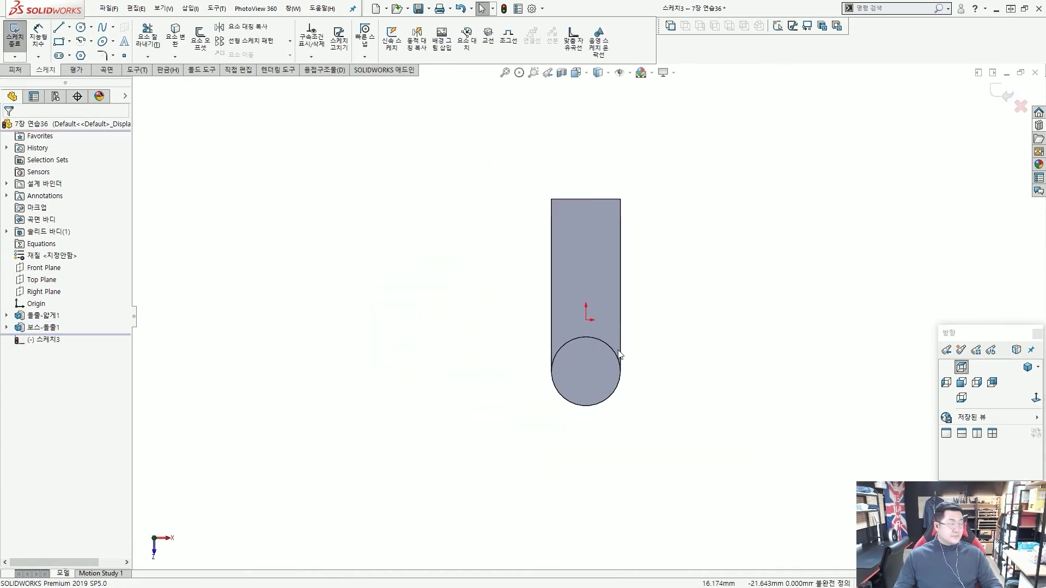
pyautogui.scroll(-2, 618, 356)
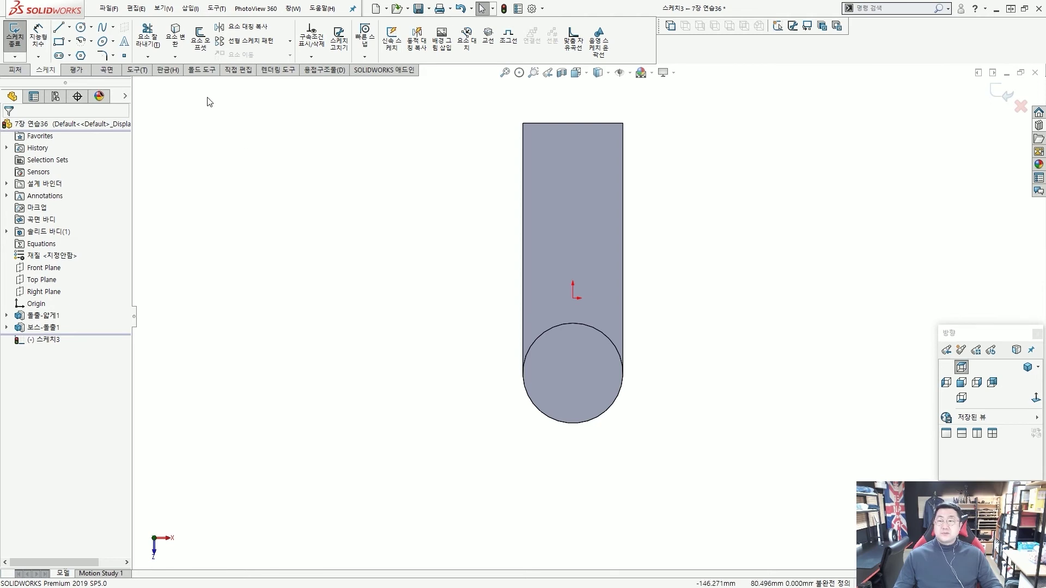
pyautogui.click(177, 46)
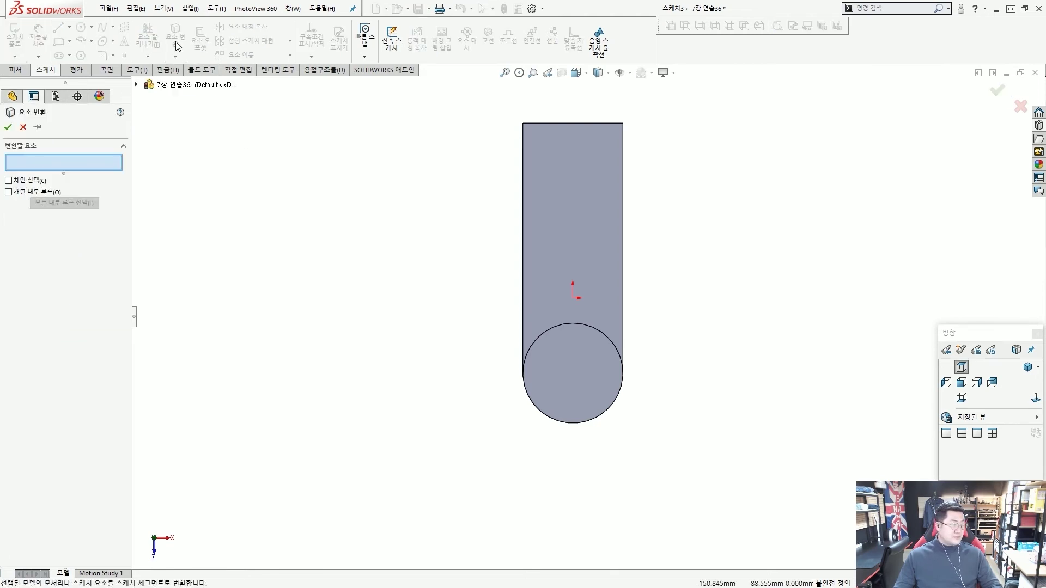
pyautogui.scroll(-2, 695, 354)
pyautogui.click(479, 338)
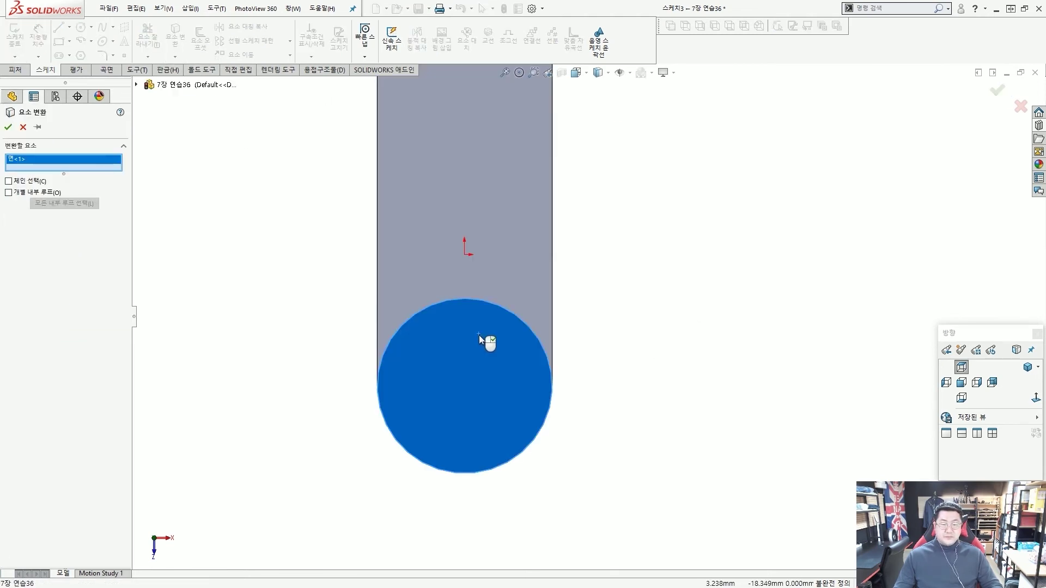
pyautogui.rightClick(475, 328)
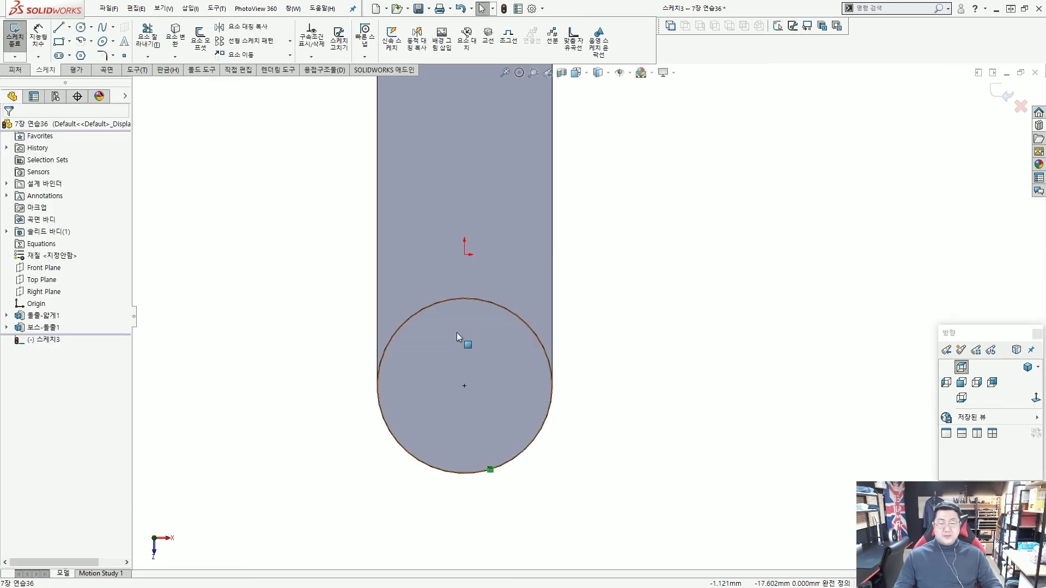
pyautogui.scroll(3, 523, 376)
pyautogui.scroll(-3, 528, 342)
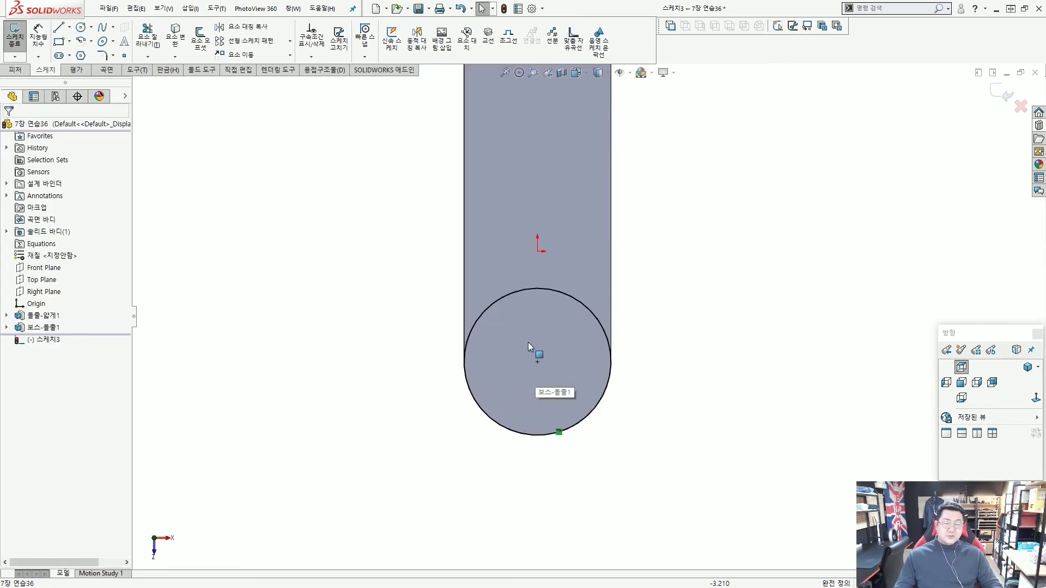
# - Draw a horizontal centerline from the circle centre to the right of the circle
pyautogui.click(69, 26)
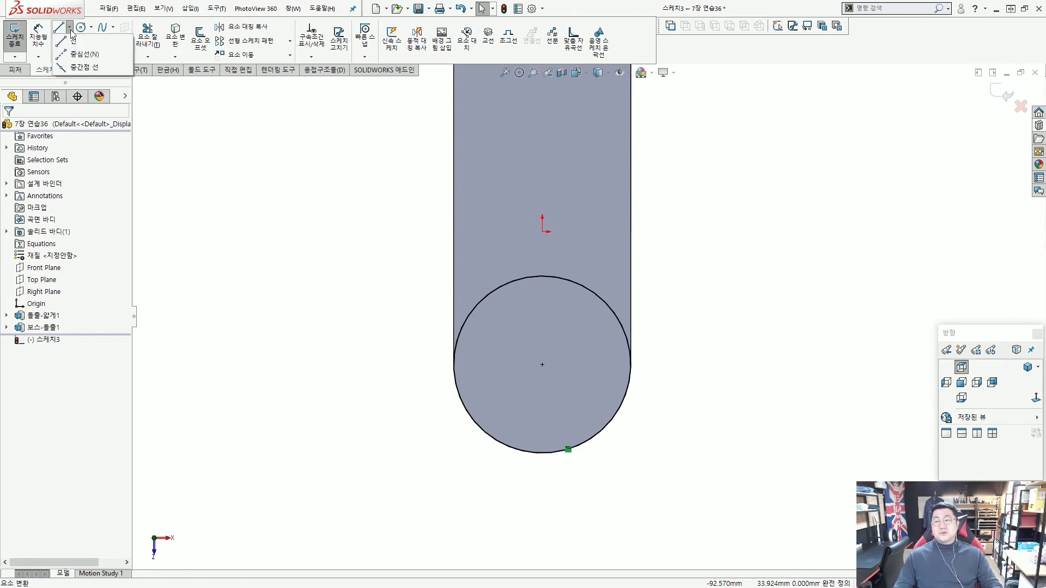
pyautogui.click(82, 55)
pyautogui.scroll(-1, 547, 384)
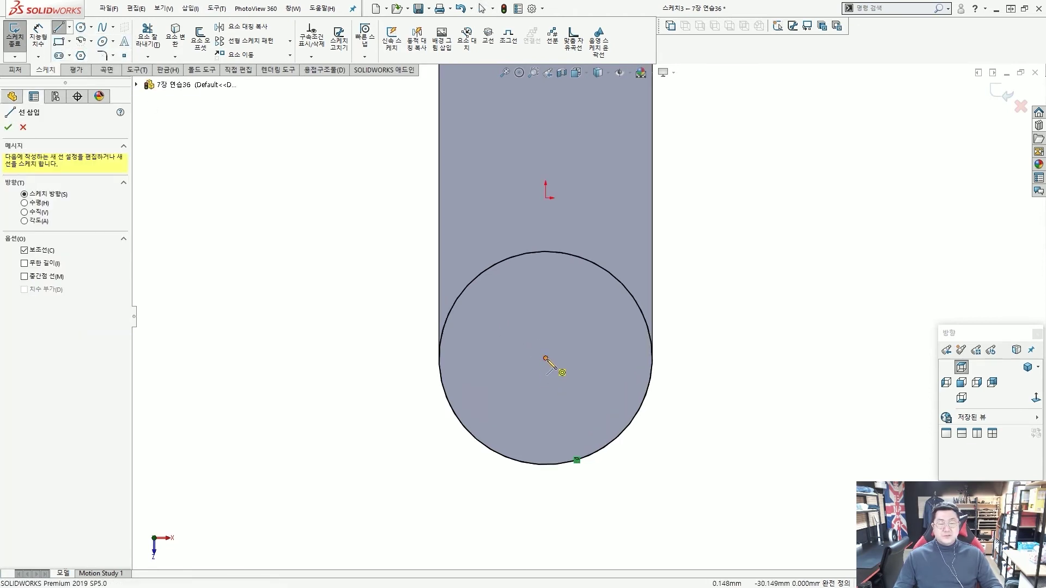
pyautogui.click(545, 358)
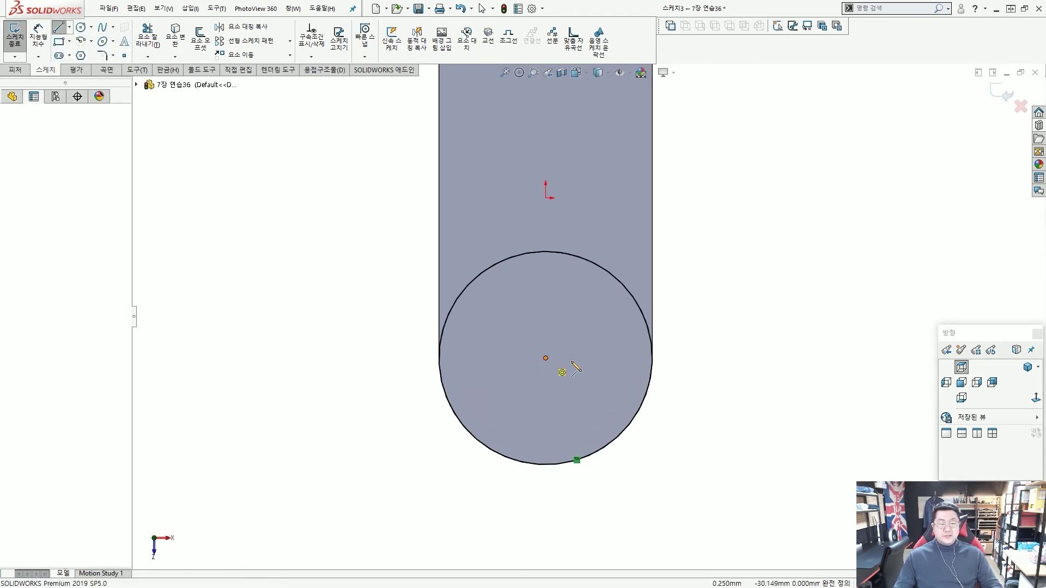
pyautogui.click(719, 358)
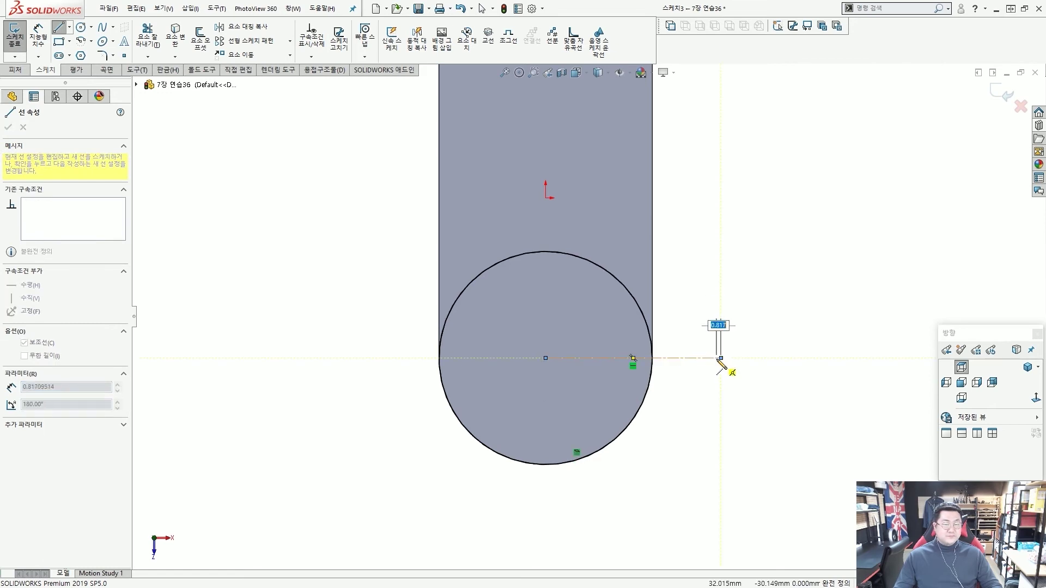
pyautogui.press('Escape')
pyautogui.scroll(-1, 567, 338)
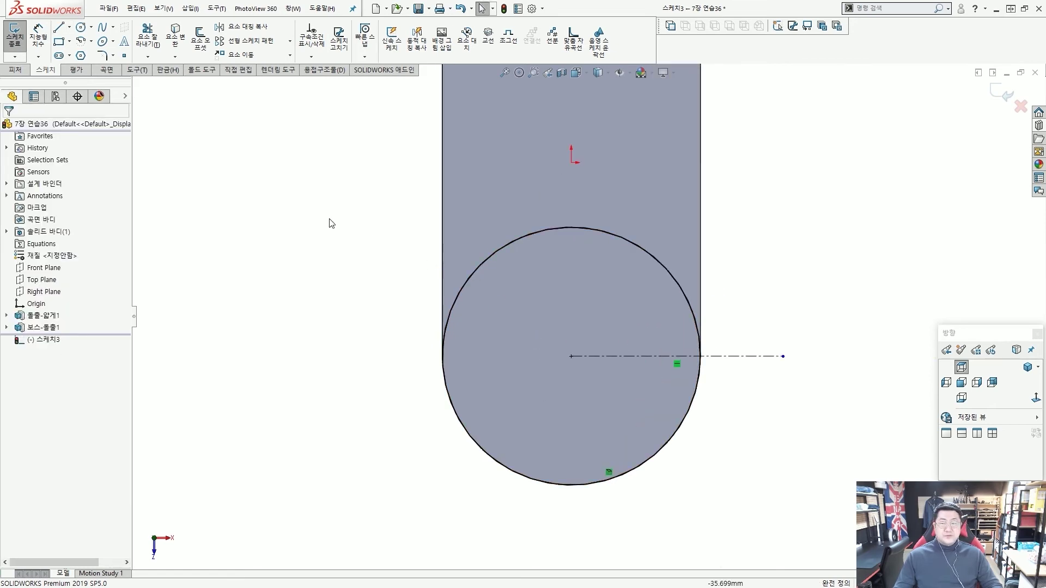
pyautogui.press('f')
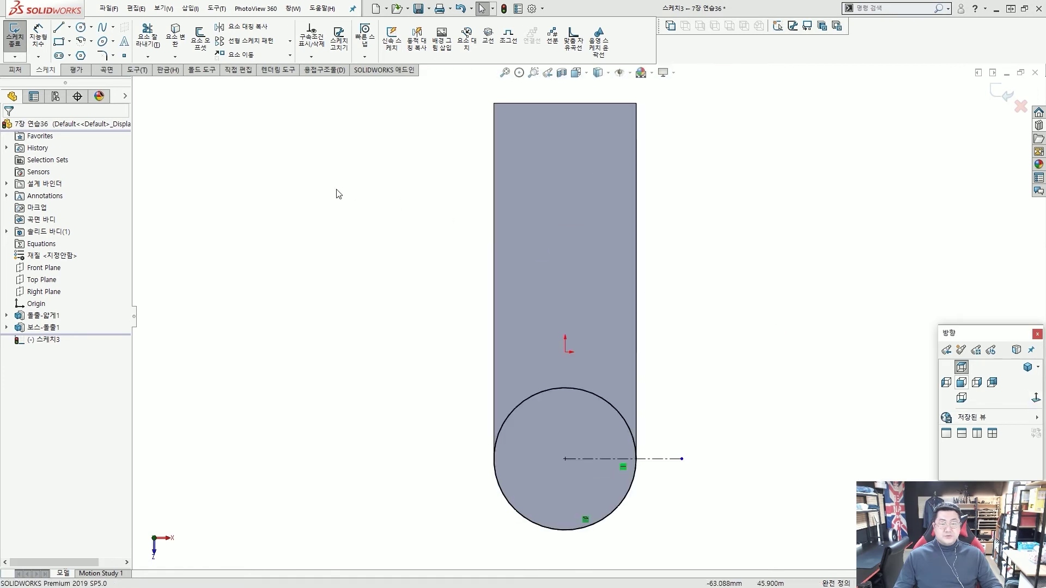
pyautogui.scroll(2, 406, 253)
pyautogui.scroll(-2, 388, 274)
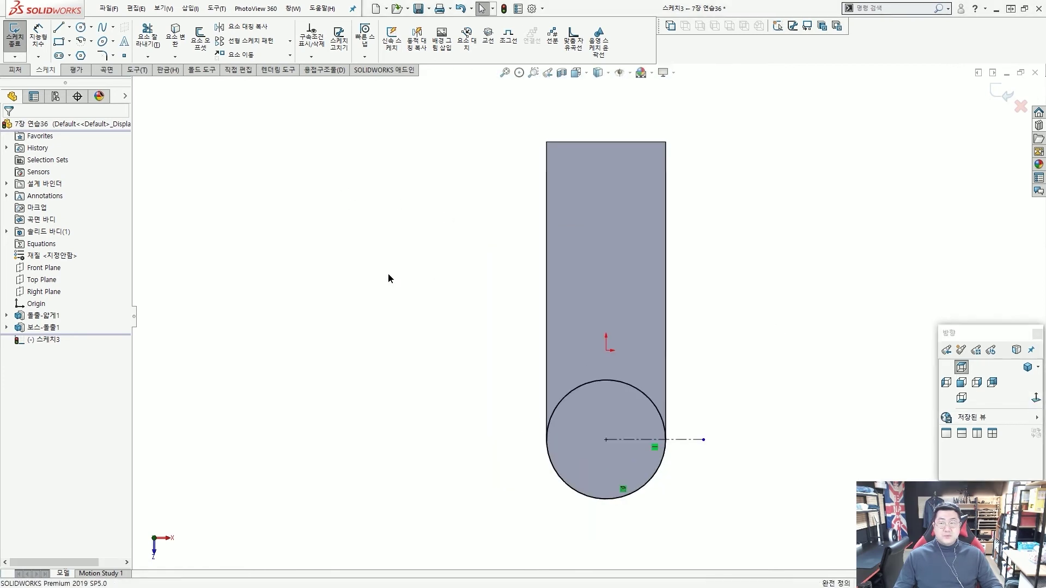
# - Draw a horizontal chord line from the circle's left edge to its right edge
pyautogui.click(58, 29)
pyautogui.scroll(-3, 700, 530)
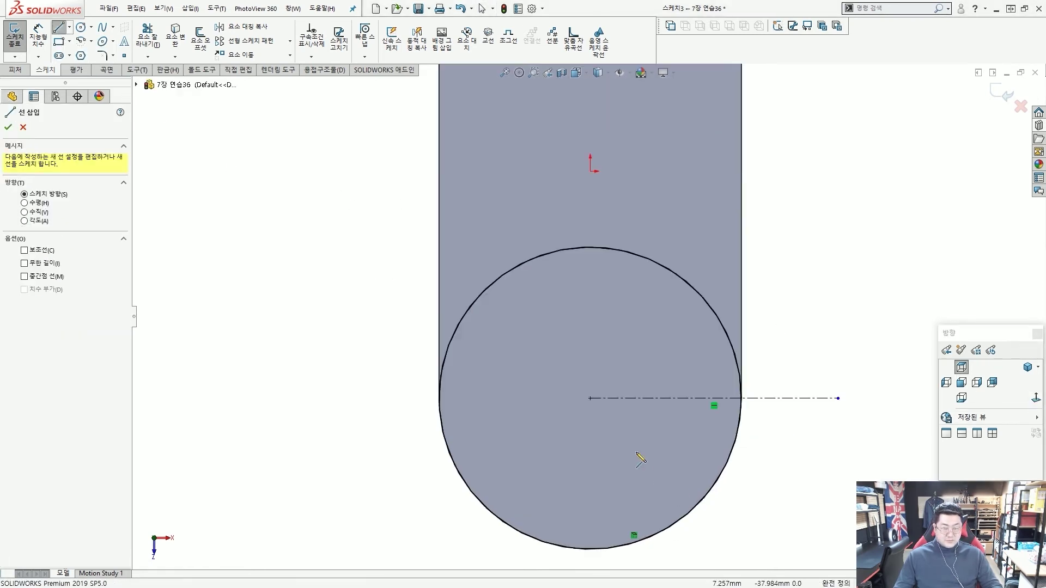
pyautogui.click(450, 342)
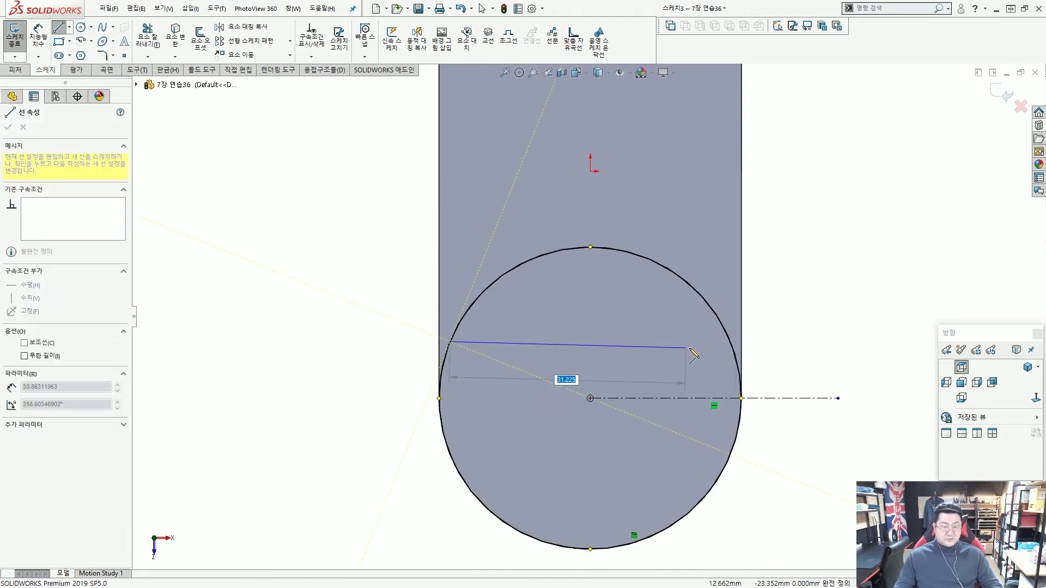
pyautogui.click(732, 342)
pyautogui.press('Escape')
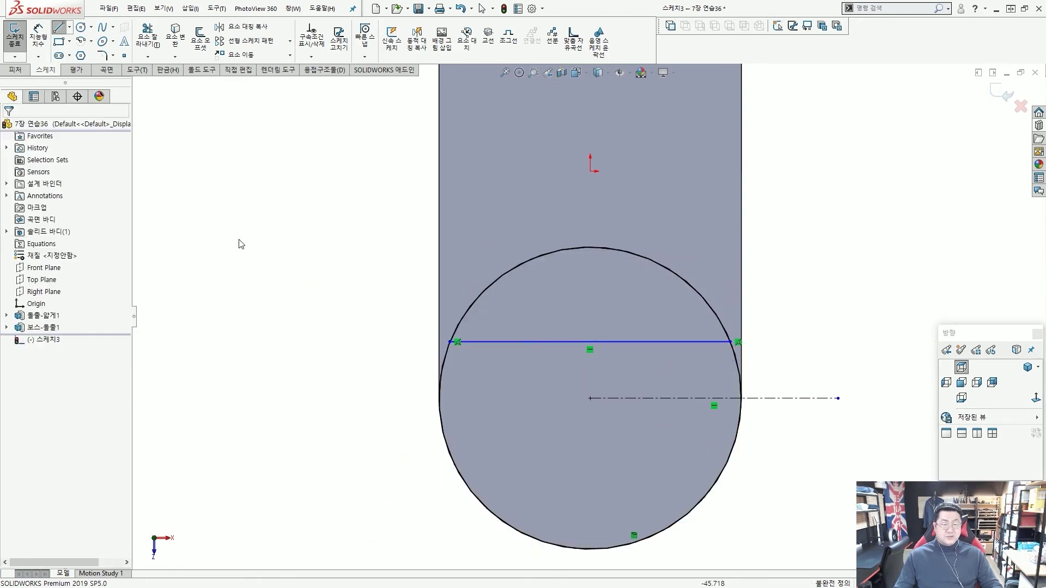
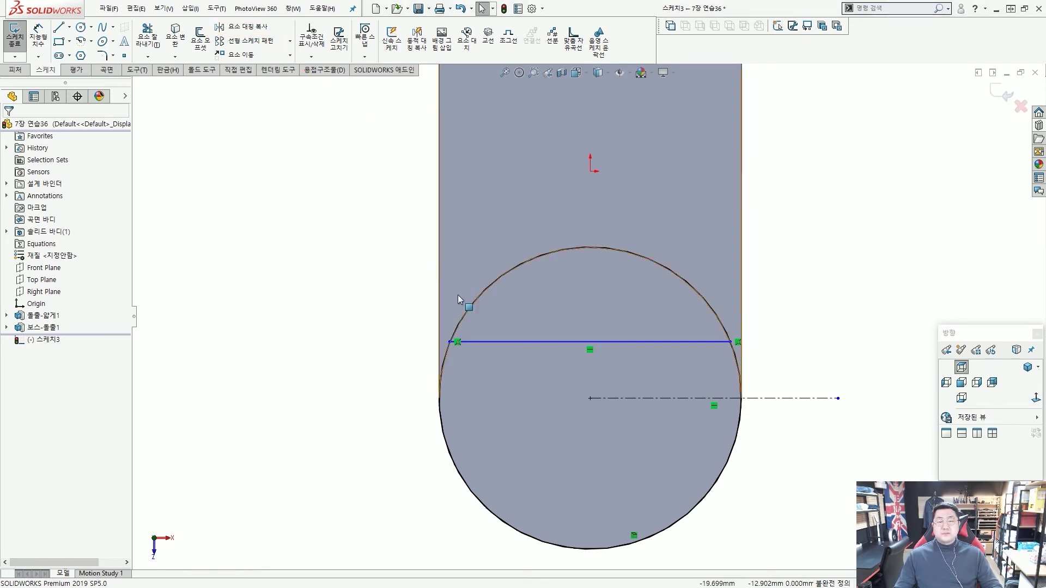
# - Delete the stray horizontal chord line across the circle from Sketch3
pyautogui.click(496, 341)
pyautogui.press('Delete')
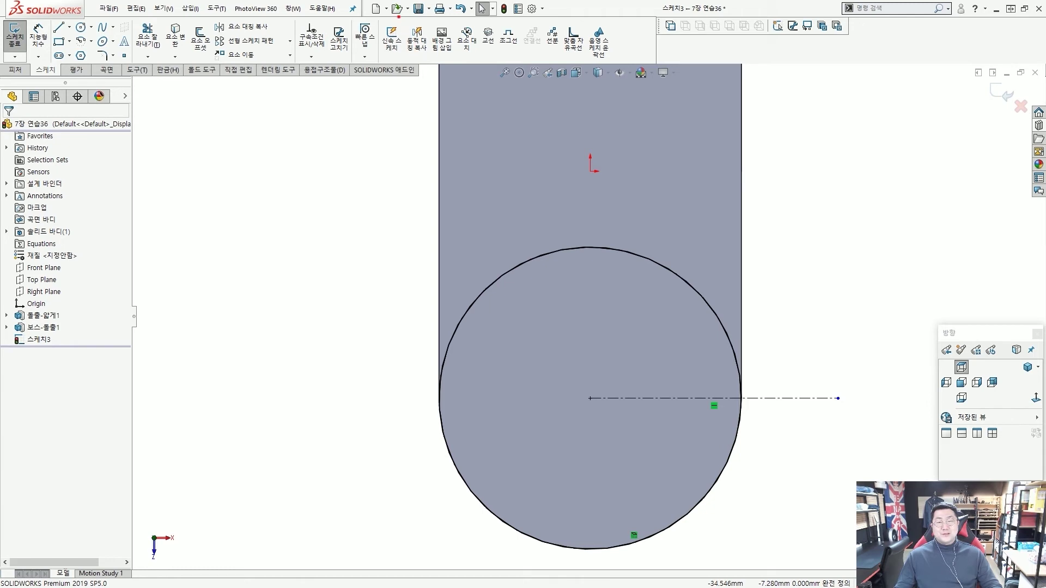
# - With Dynamic Mirror about the centerline, draw a horizontal line across the circle
pyautogui.click(416, 46)
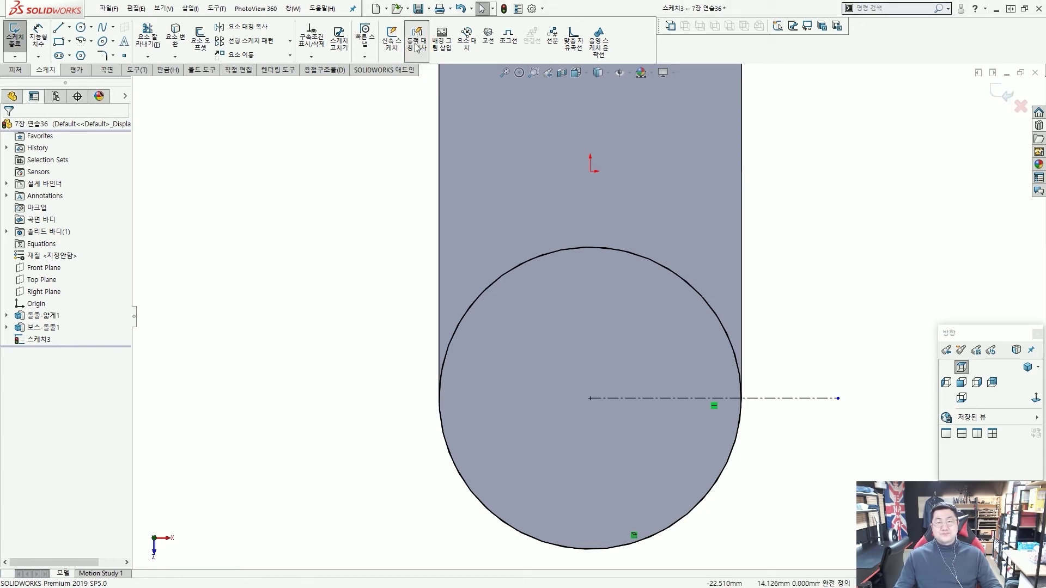
pyautogui.click(782, 403)
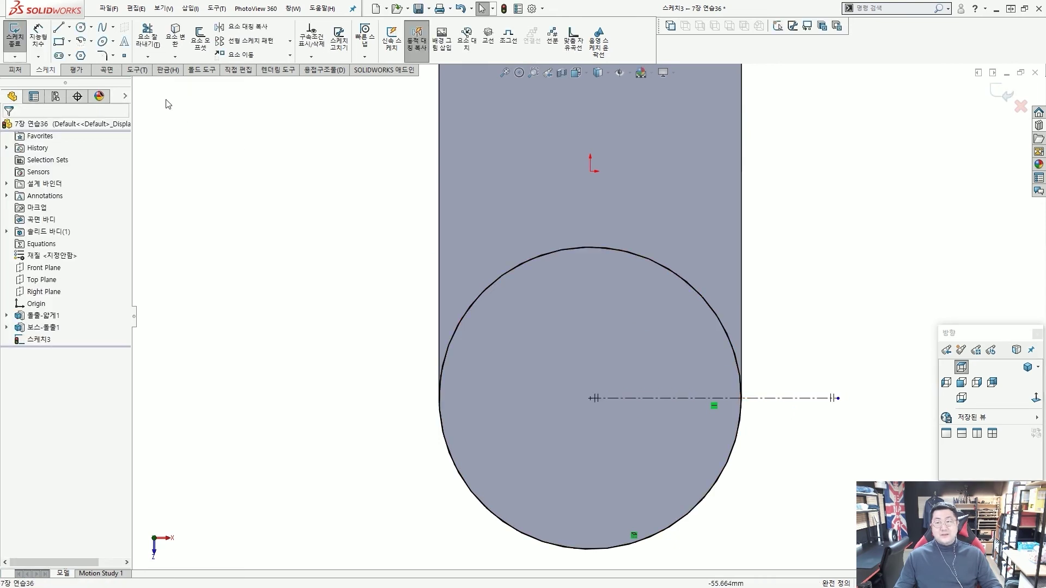
pyautogui.click(59, 28)
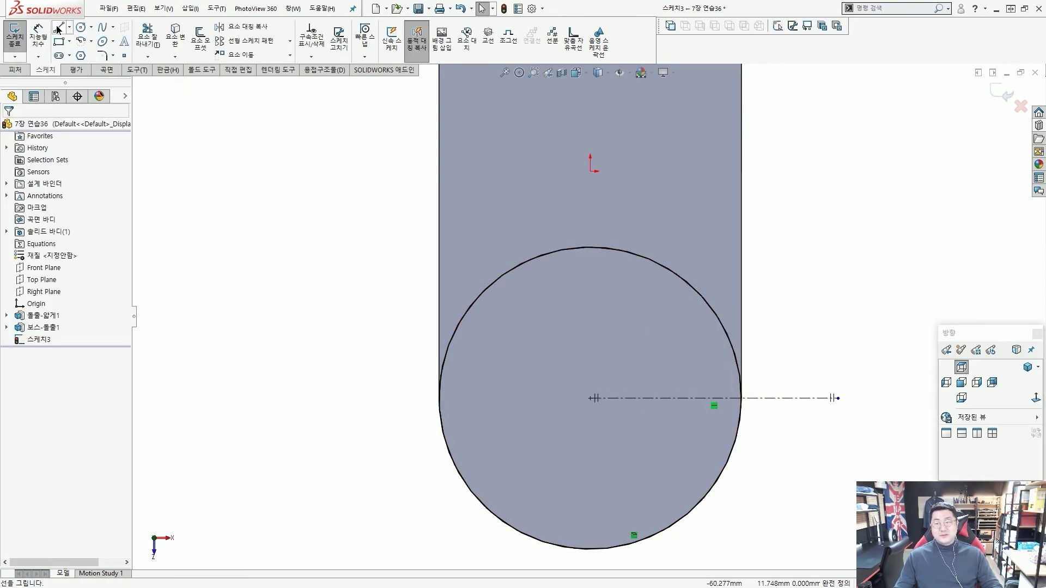
pyautogui.click(467, 316)
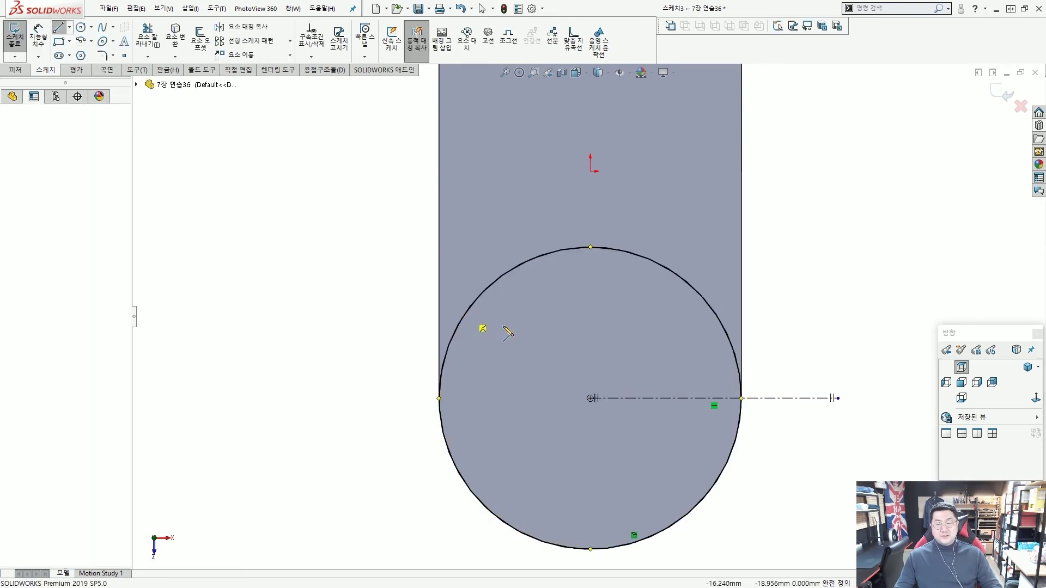
pyautogui.click(715, 314)
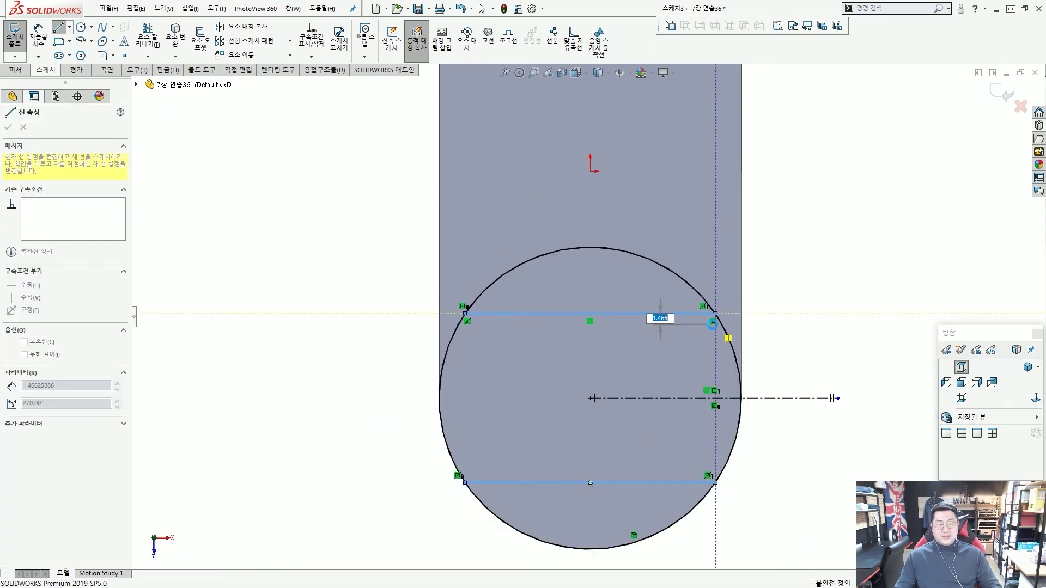
pyautogui.press('Escape')
# - Drag the mirrored line closer to the centerline, then turn Dynamic Mirror off
pyautogui.moveTo(548, 315); pyautogui.dragTo(571, 340)
pyautogui.click(331, 285)
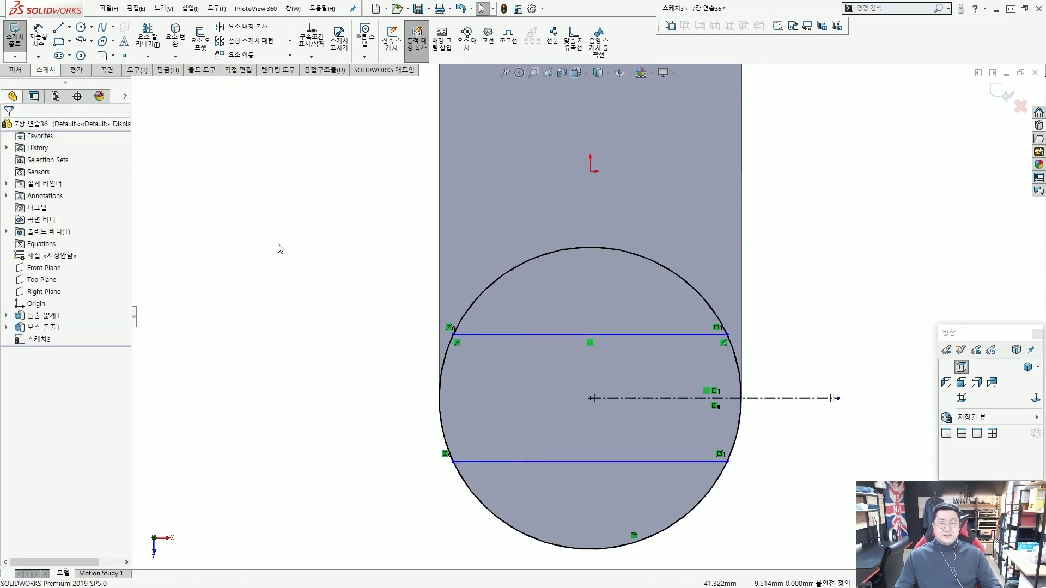
pyautogui.click(416, 52)
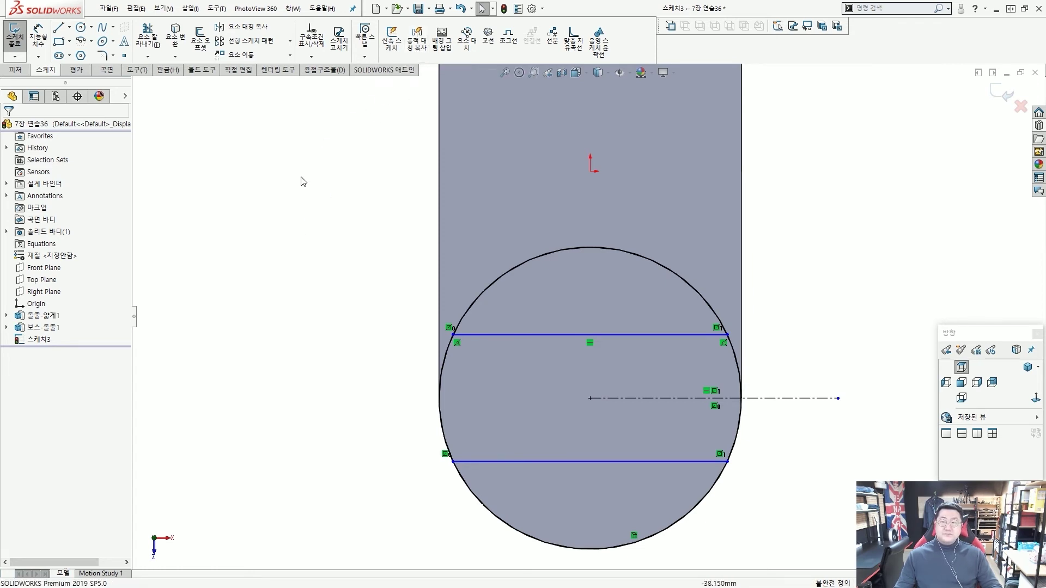
pyautogui.keyDown('ctrl'); pyautogui.moveTo(136, 15); pyautogui.dragTo(161, 64); pyautogui.keyUp('ctrl')
pyautogui.keyDown('ctrl'); pyautogui.keyDown('shift'); pyautogui.moveTo(237, 142); pyautogui.dragTo(188, 94); pyautogui.keyUp('shift'); pyautogui.keyUp('ctrl')
pyautogui.press('Escape')
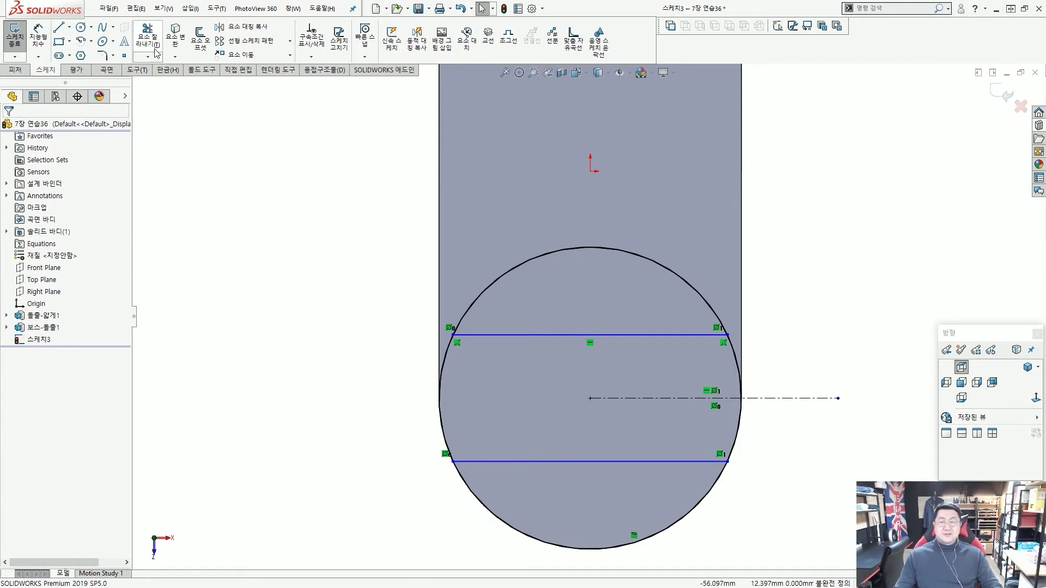
# - Power-trim the circle's arcs and edge segments outside the two horizontal lines
pyautogui.click(147, 38)
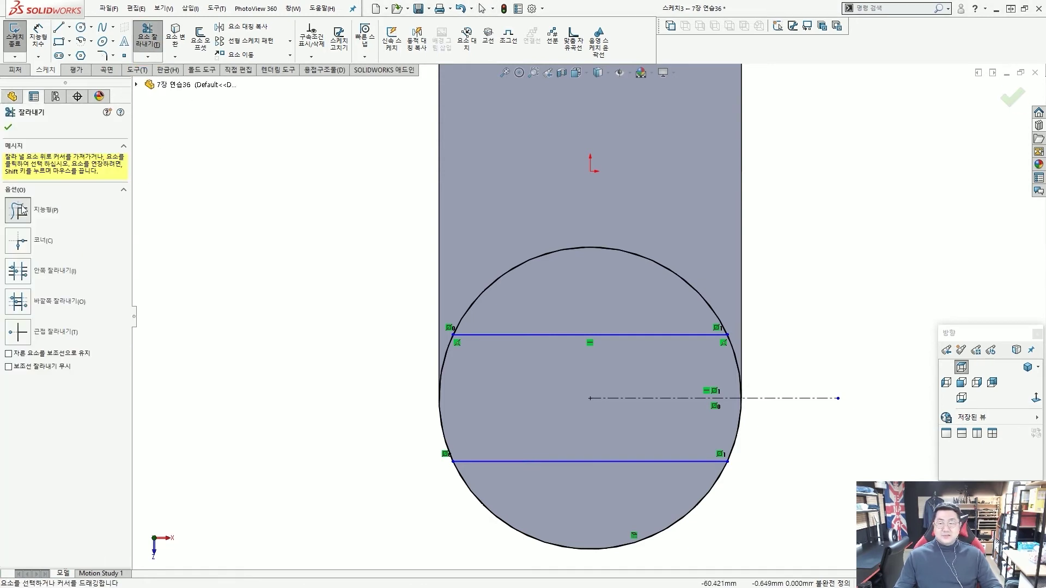
pyautogui.scroll(-1, 381, 430)
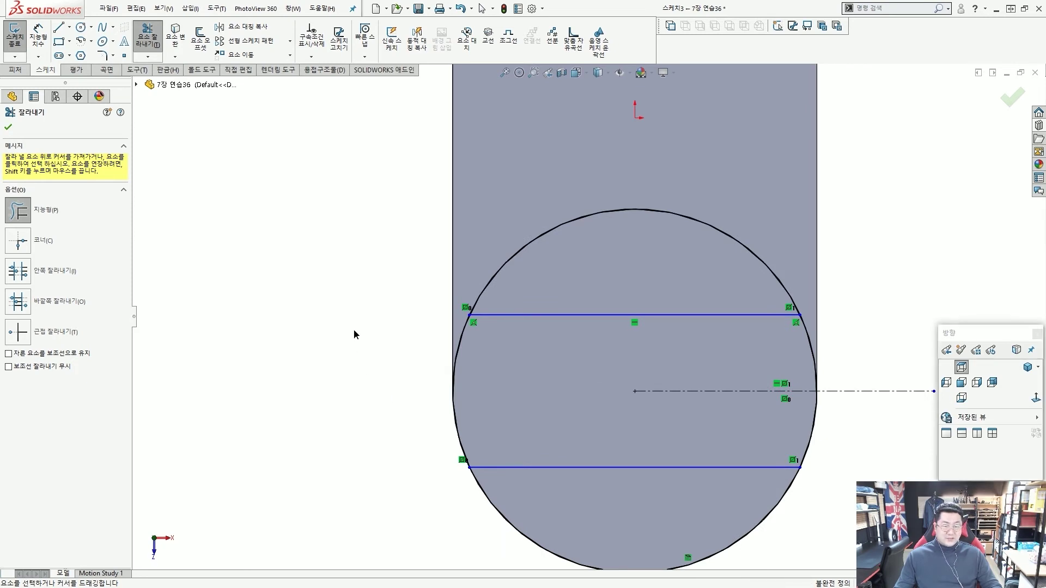
pyautogui.moveTo(791, 361); pyautogui.dragTo(866, 403)
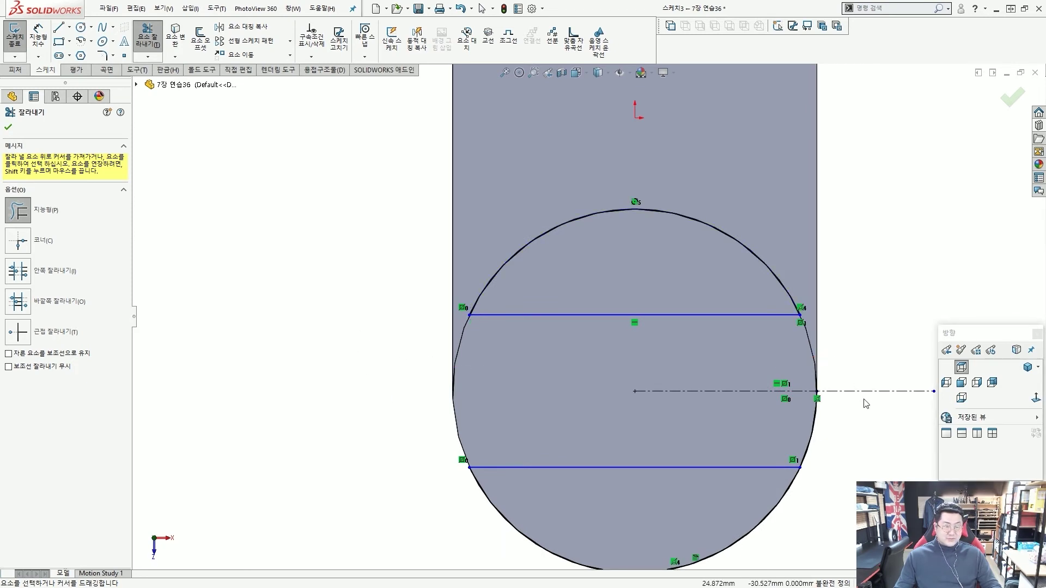
pyautogui.scroll(2, 800, 426)
pyautogui.scroll(-3, 808, 417)
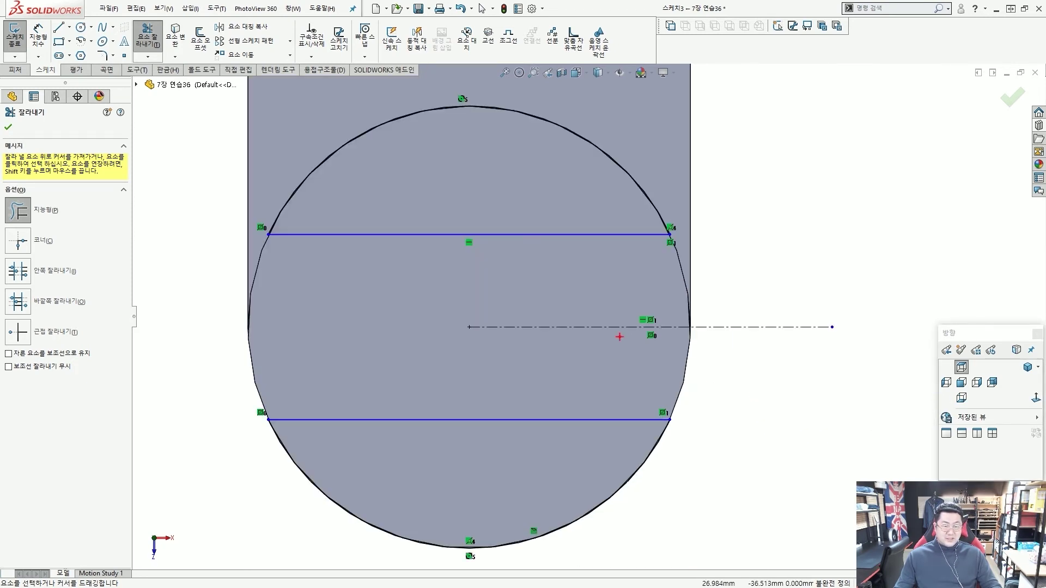
pyautogui.moveTo(582, 286); pyautogui.dragTo(740, 282)
pyautogui.moveTo(639, 361); pyautogui.dragTo(722, 378)
pyautogui.moveTo(326, 303); pyautogui.dragTo(172, 335)
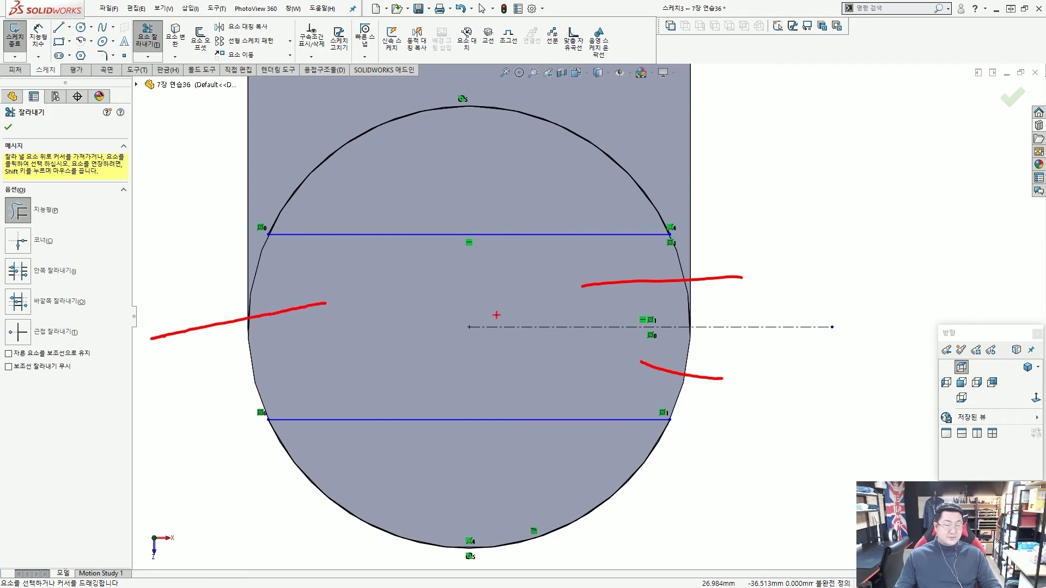
pyautogui.scroll(2, 506, 310)
pyautogui.scroll(-1, 509, 298)
pyautogui.press('Escape')
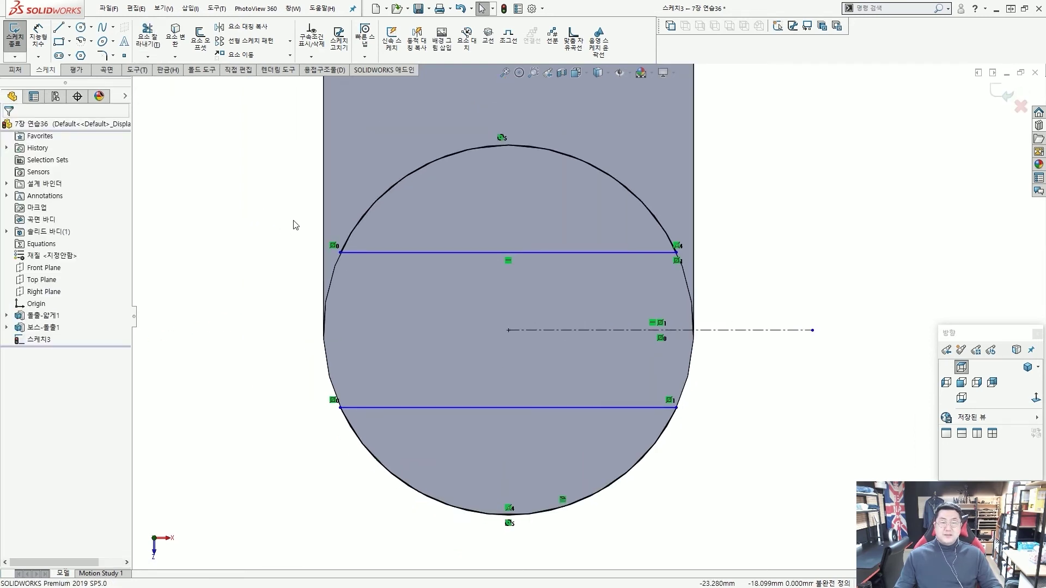
# - Dimension the gap between the two horizontal lines as 12 mm
pyautogui.click(38, 37)
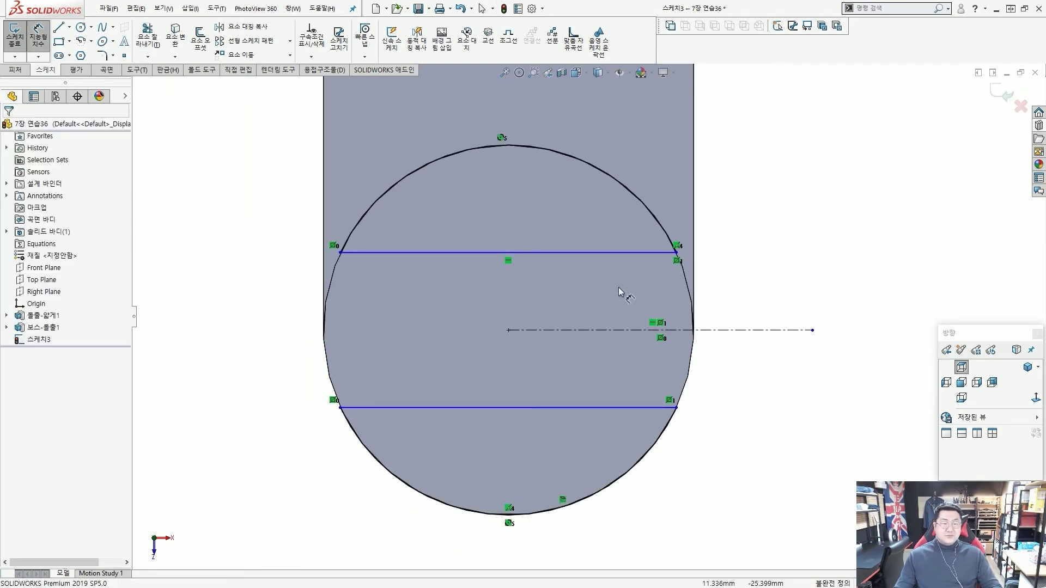
pyautogui.click(646, 253)
pyautogui.click(633, 407)
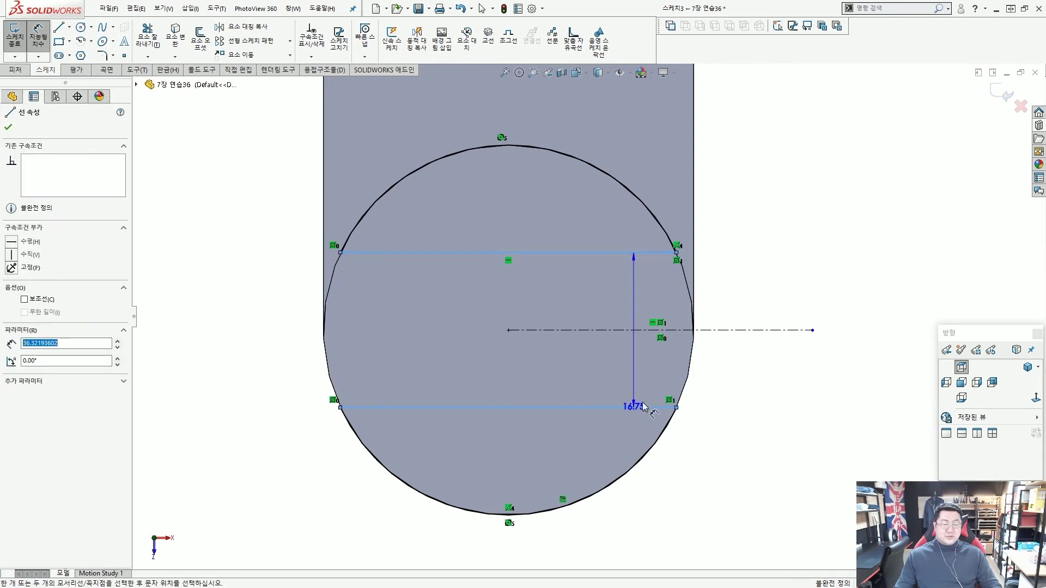
pyautogui.click(870, 335)
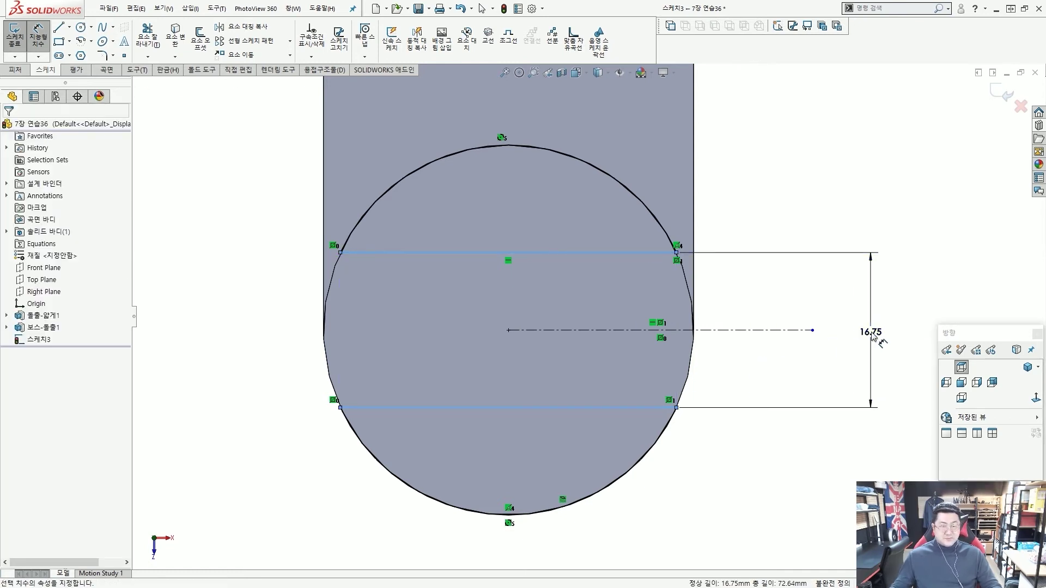
pyautogui.press('Return')
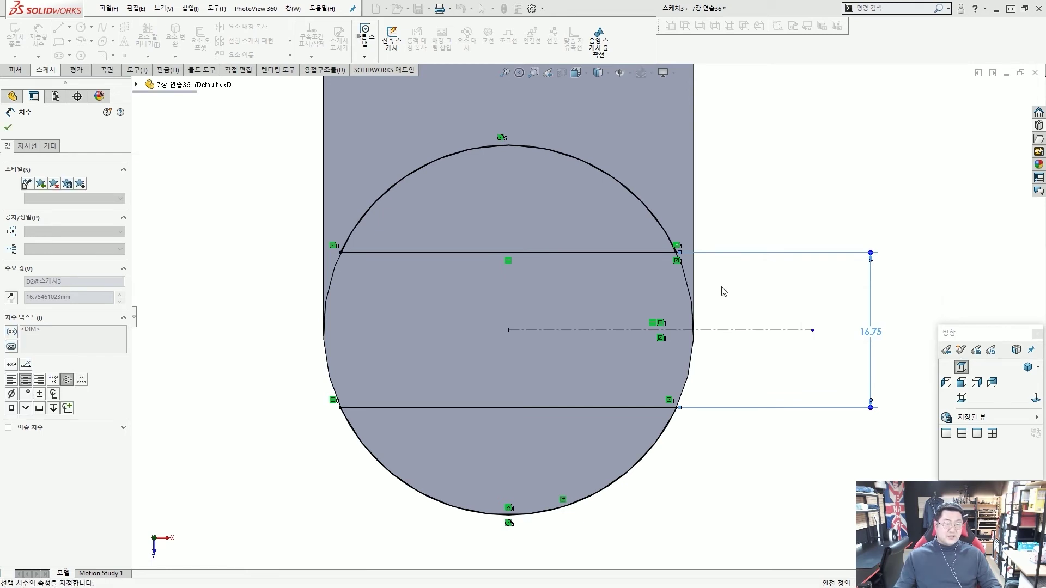
pyautogui.scroll(4, 683, 278)
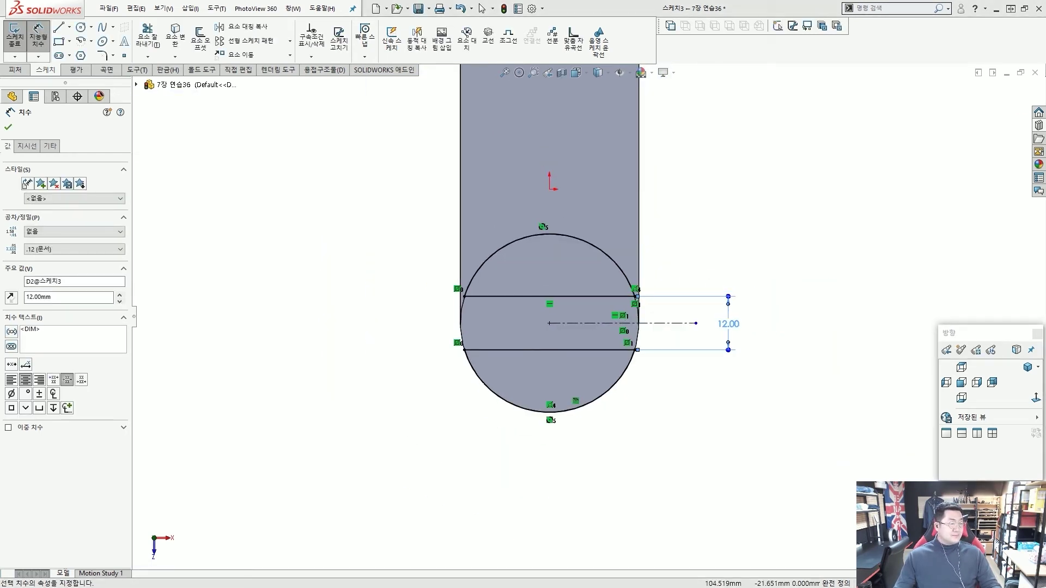
pyautogui.click(21, 70)
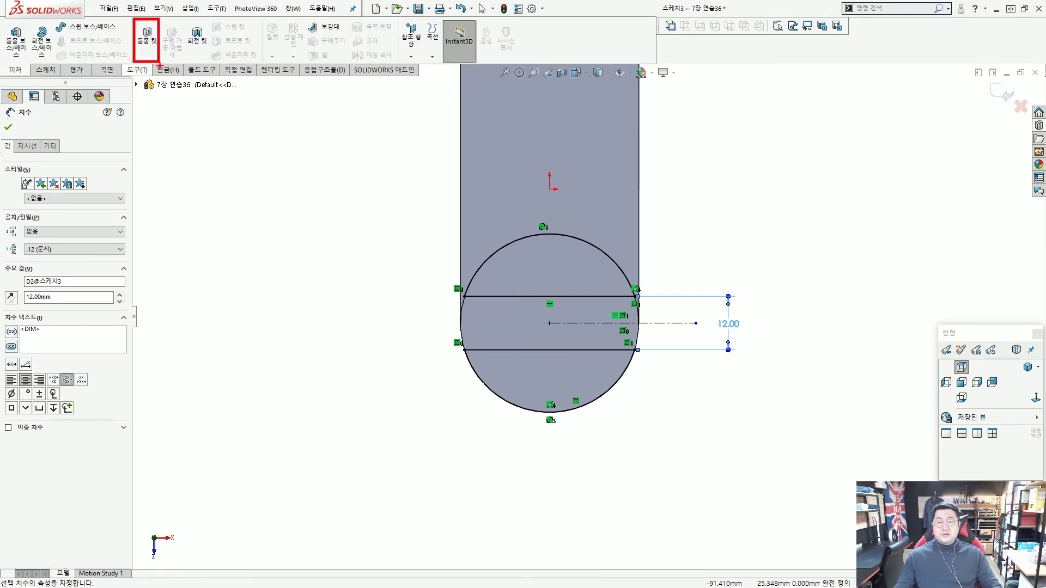
# - Extruded-cut the sketched profile 10 mm deep (Blind) into the cylinder's top
pyautogui.click(147, 38)
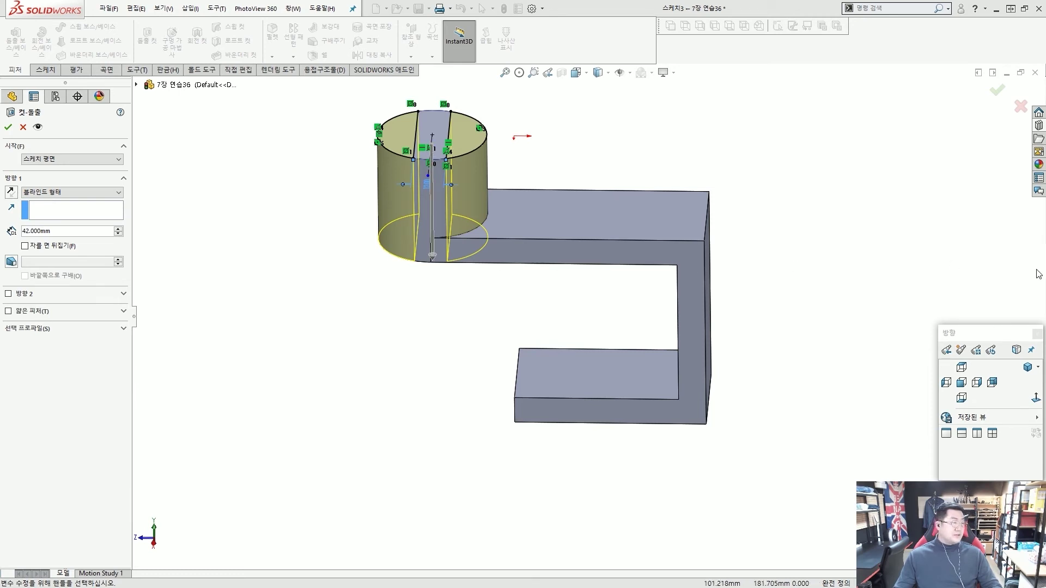
pyautogui.doubleClick(83, 232)
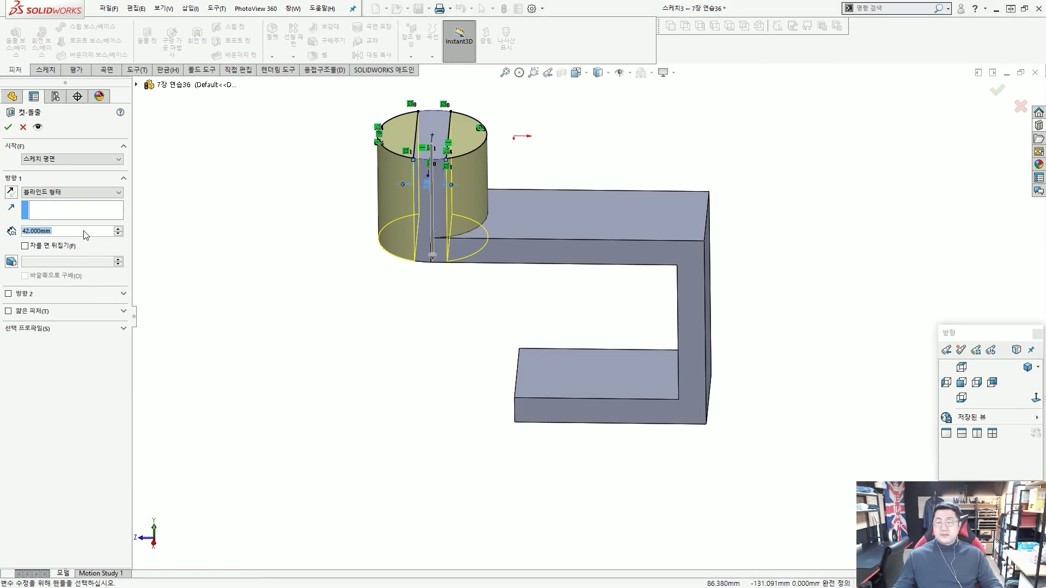
pyautogui.write('10')
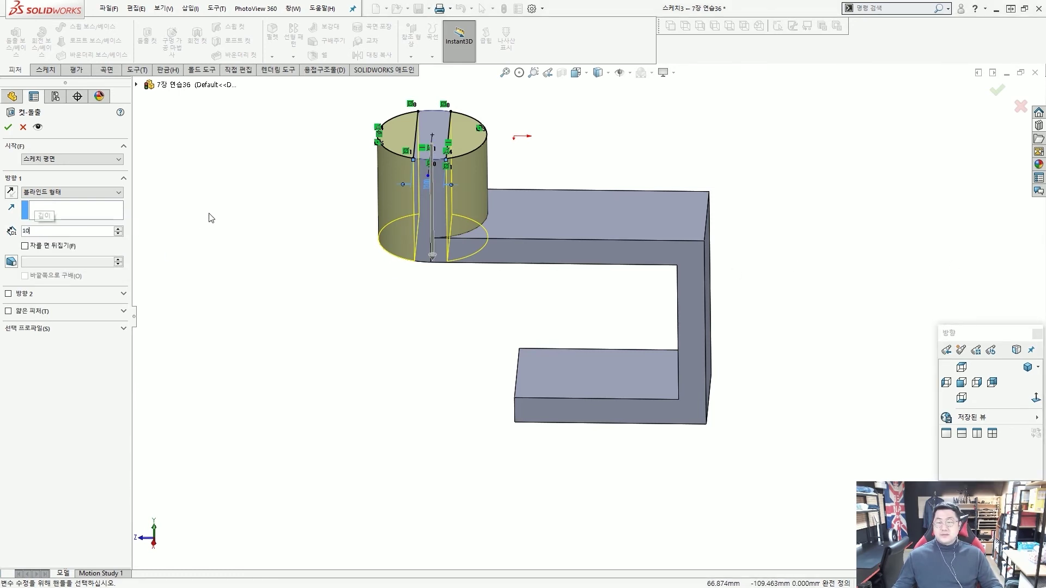
pyautogui.press('Return')
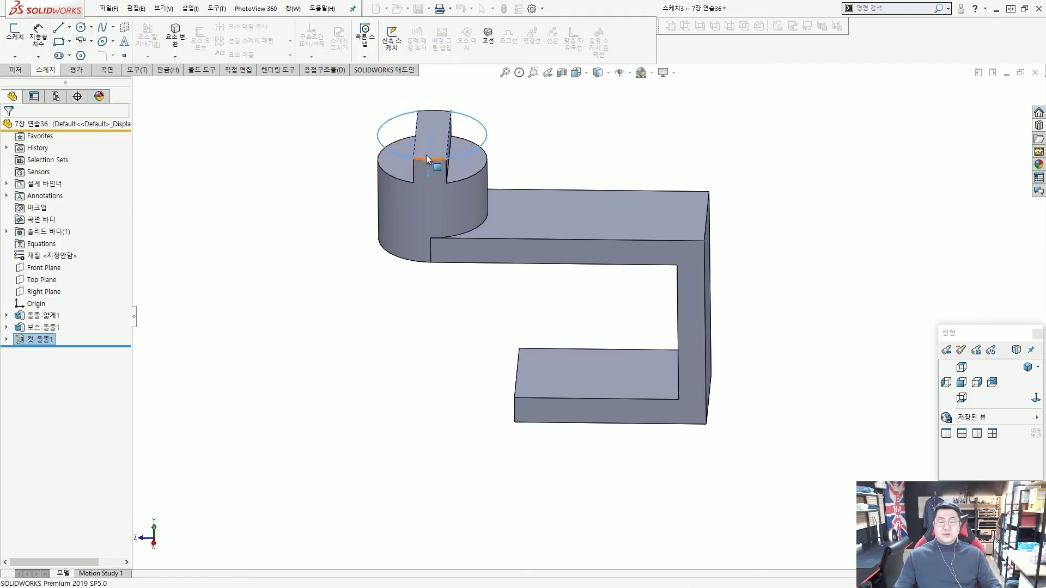
pyautogui.moveTo(443, 196)
pyautogui.mouseDown(button='middle')
pyautogui.moveTo(532, 200)
pyautogui.moveTo(427, 195)
pyautogui.mouseUp(button='middle')
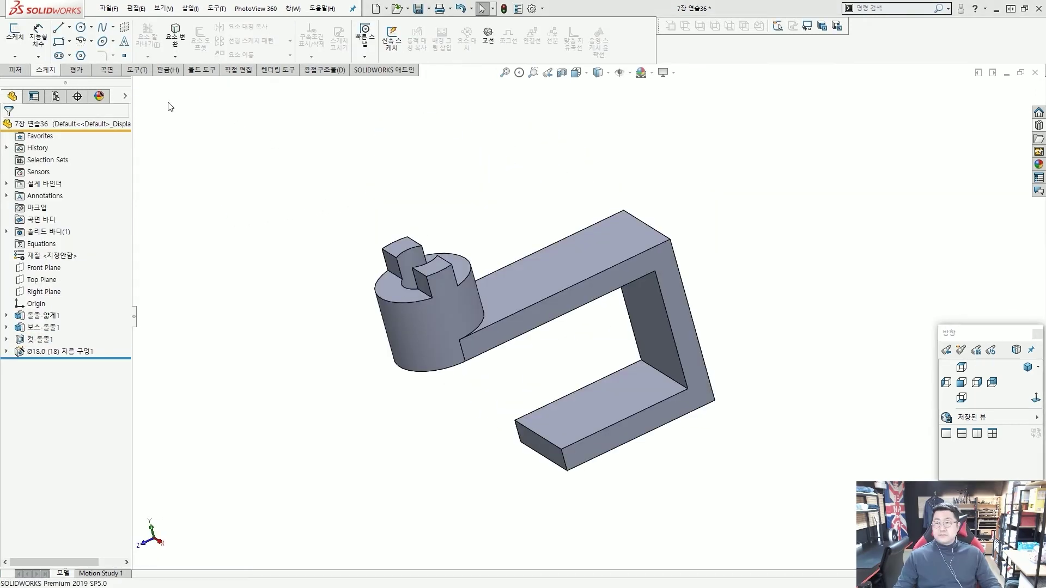
pyautogui.click(15, 70)
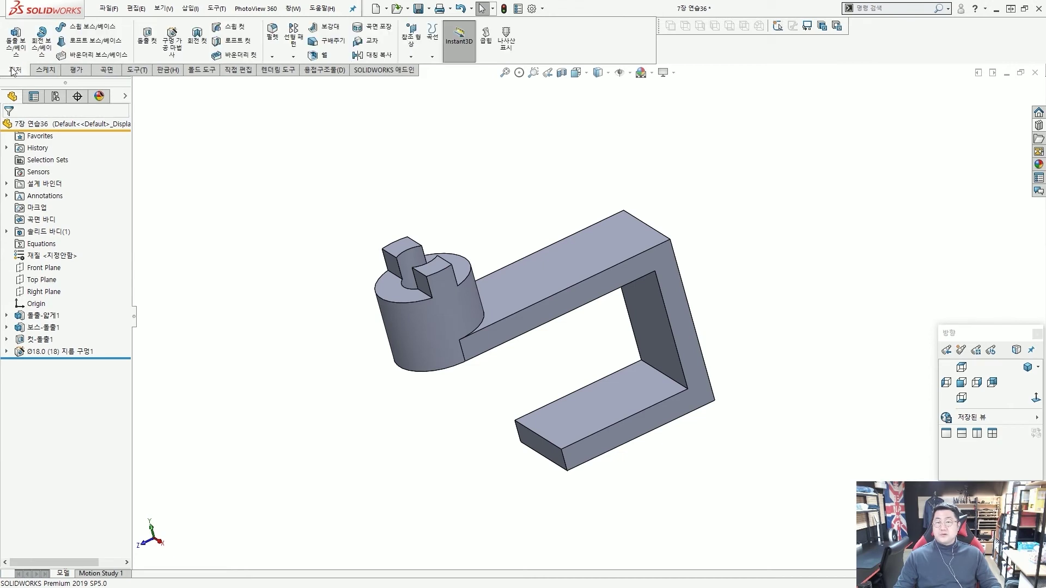
pyautogui.keyDown('ctrl'); pyautogui.moveTo(263, 14); pyautogui.dragTo(293, 64); pyautogui.keyUp('ctrl')
pyautogui.keyDown('ctrl'); pyautogui.keyDown('shift'); pyautogui.moveTo(372, 127); pyautogui.dragTo(295, 67); pyautogui.keyUp('shift'); pyautogui.keyUp('ctrl')
# - Add a full-round fillet on the arm tip using its two side faces and end face
pyautogui.press('Escape')
pyautogui.click(272, 34)
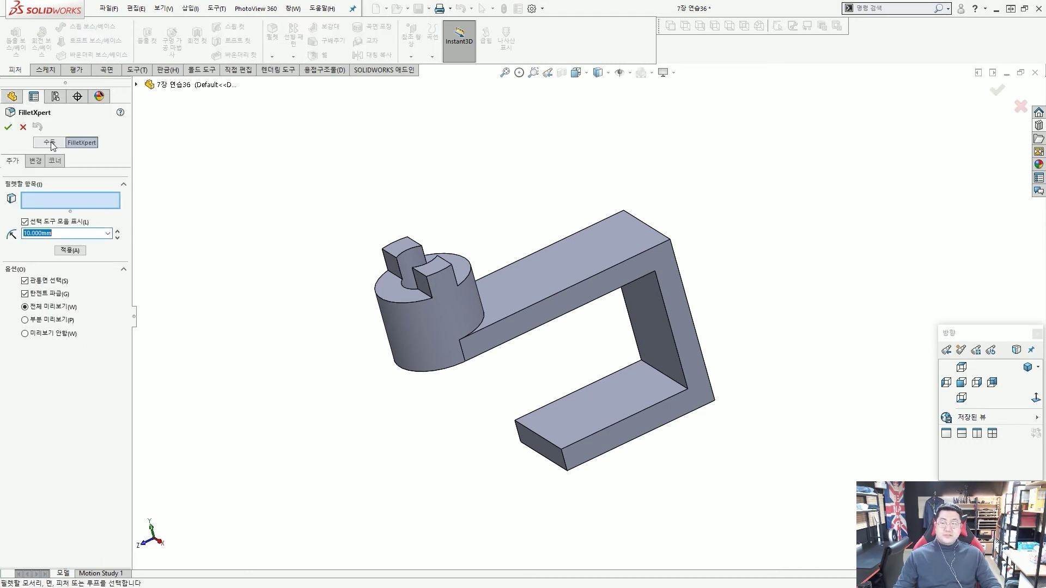
pyautogui.click(48, 142)
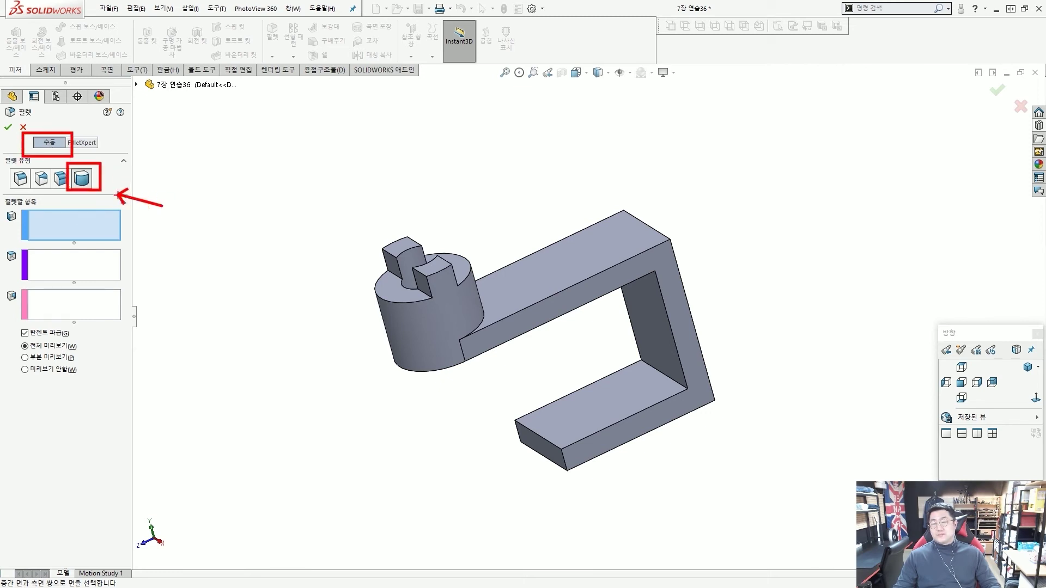
pyautogui.press('Escape')
pyautogui.click(71, 223)
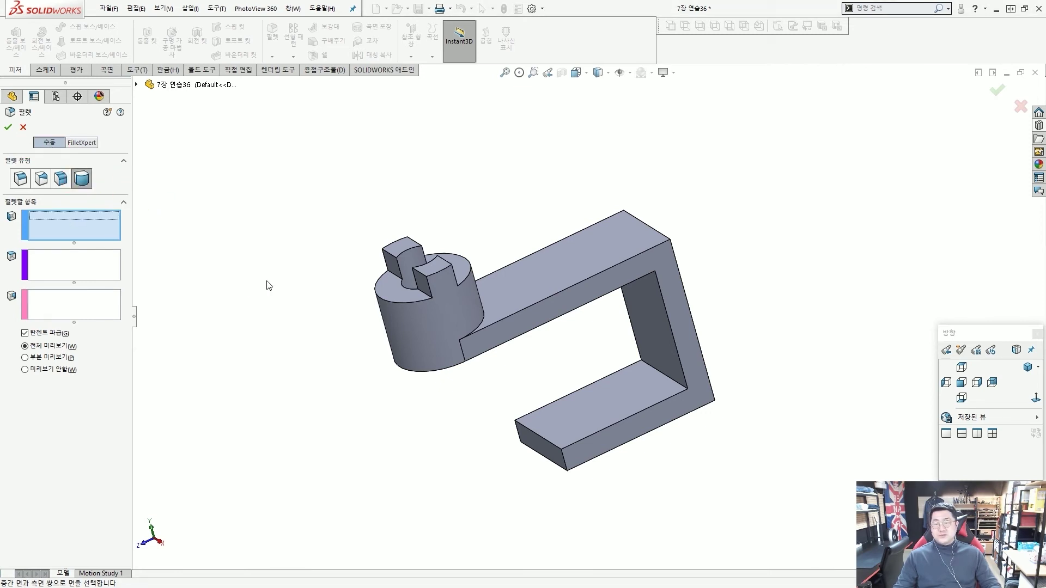
pyautogui.click(607, 443)
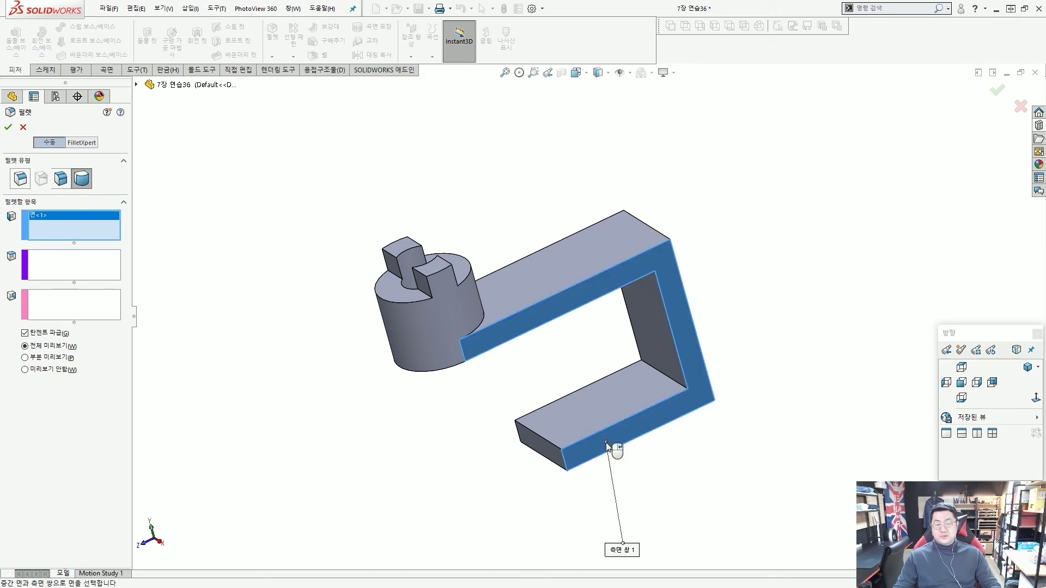
pyautogui.click(533, 446)
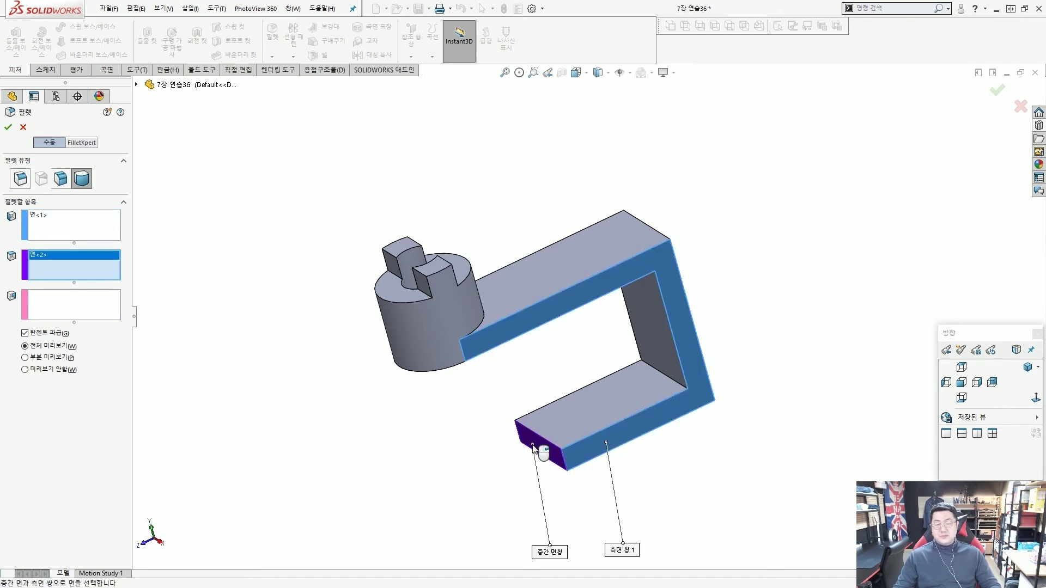
pyautogui.moveTo(514, 450); pyautogui.dragTo(420, 406, button='middle')
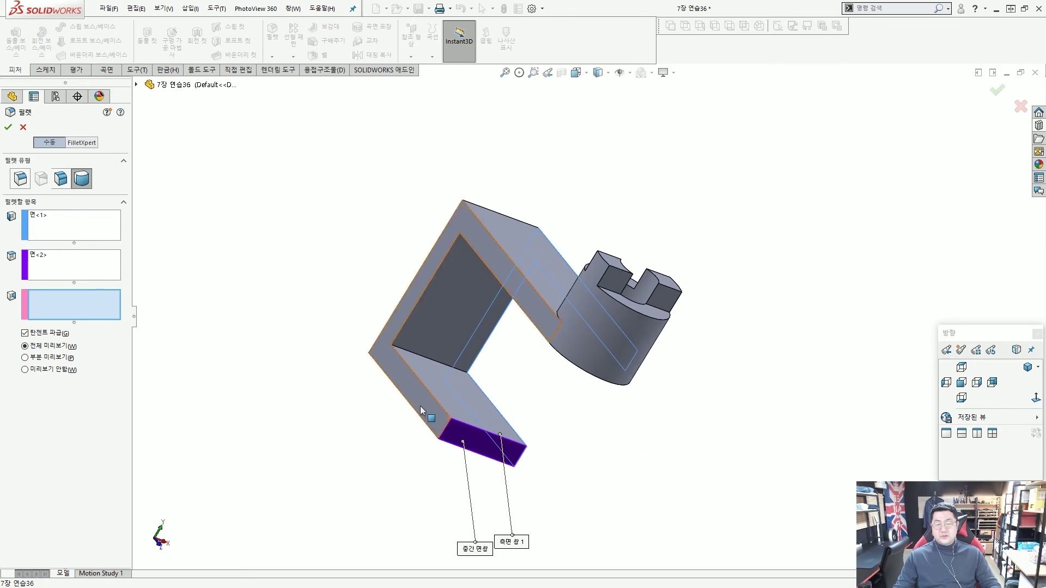
pyautogui.click(419, 402)
pyautogui.press('Return')
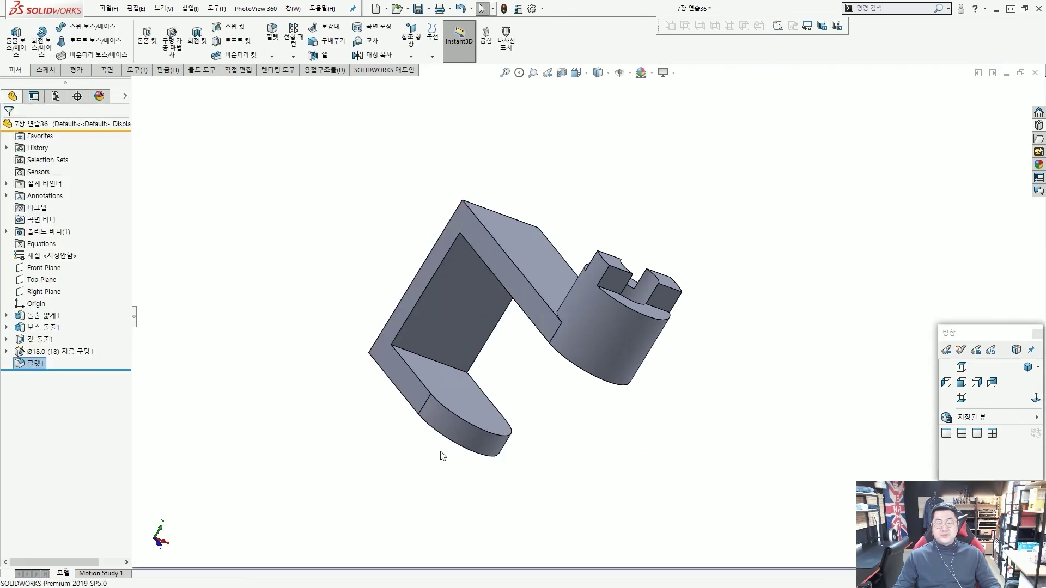
pyautogui.moveTo(443, 456); pyautogui.dragTo(606, 434, button='middle')
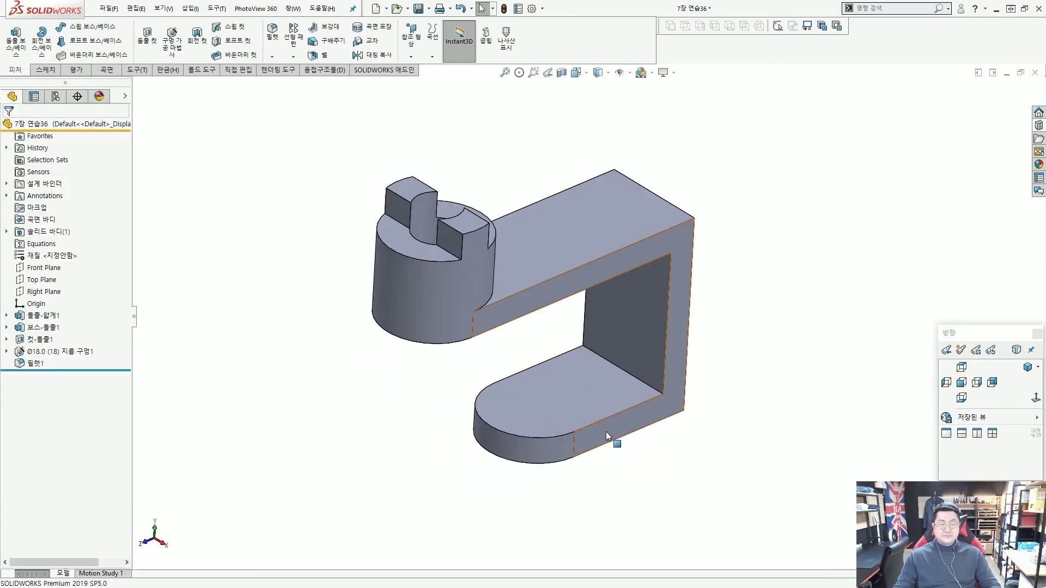
# - Start a new sketch on the lower arm's flat top face
pyautogui.click(544, 395)
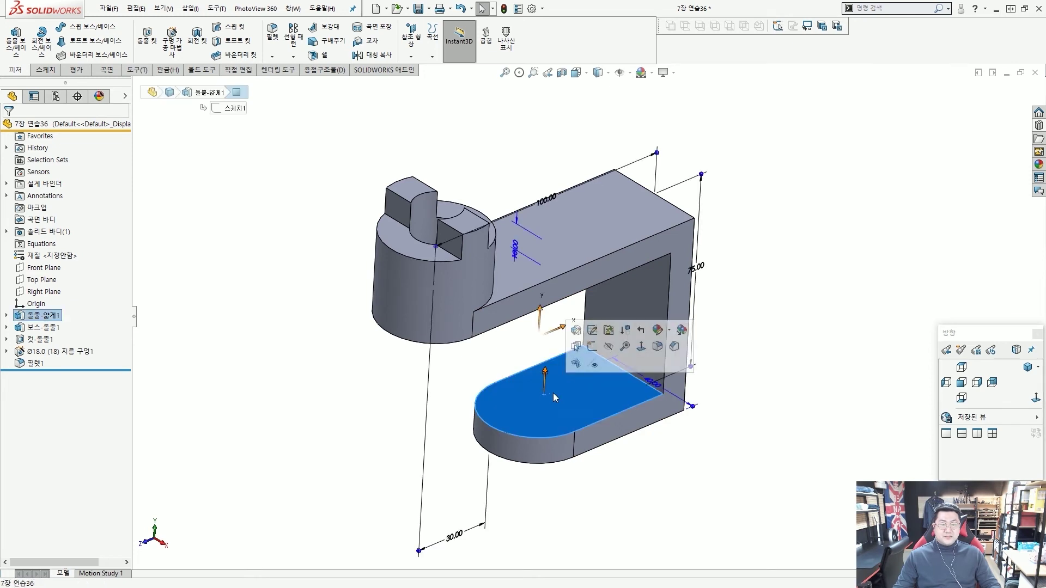
pyautogui.click(593, 348)
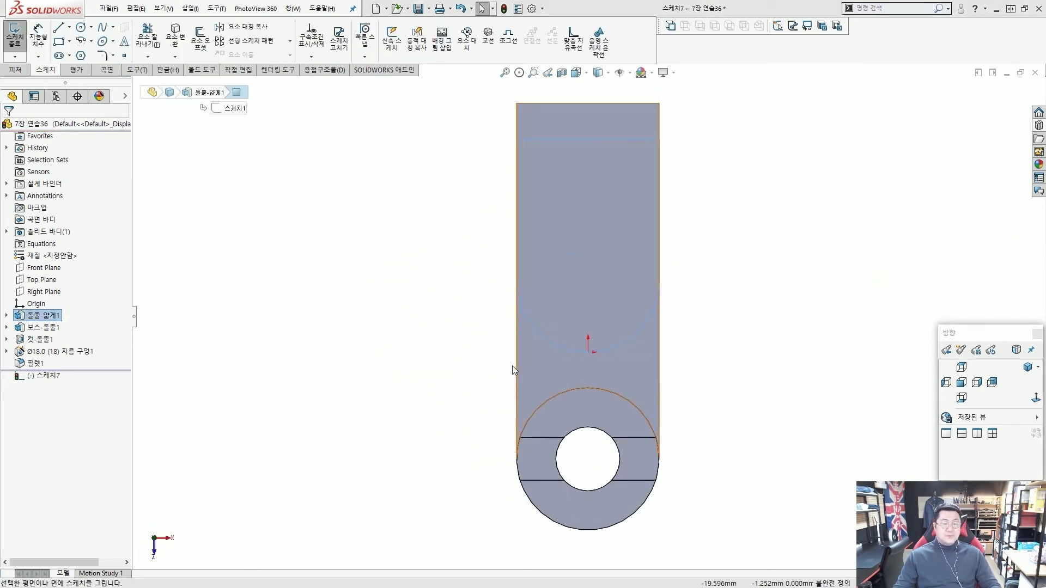
pyautogui.moveTo(443, 400)
pyautogui.mouseDown(button='middle')
pyautogui.moveTo(444, 257)
pyautogui.moveTo(402, 267)
pyautogui.mouseUp(button='middle')
pyautogui.scroll(3, 402, 266)
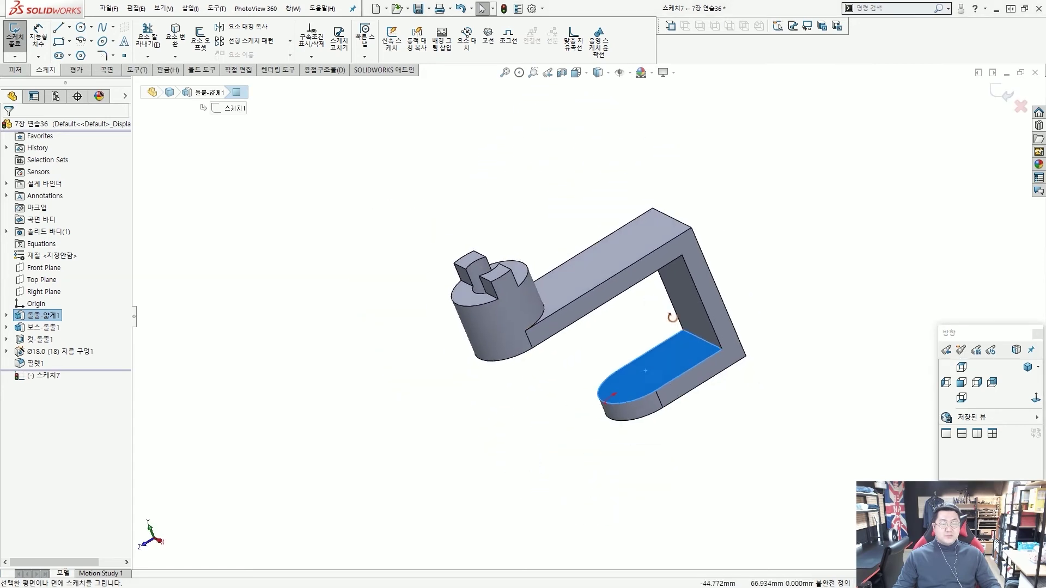
pyautogui.moveTo(670, 318); pyautogui.dragTo(675, 323, button='middle')
pyautogui.click(667, 322)
# - Draw a circle centred on the rounded end and matching its edge
pyautogui.click(81, 30)
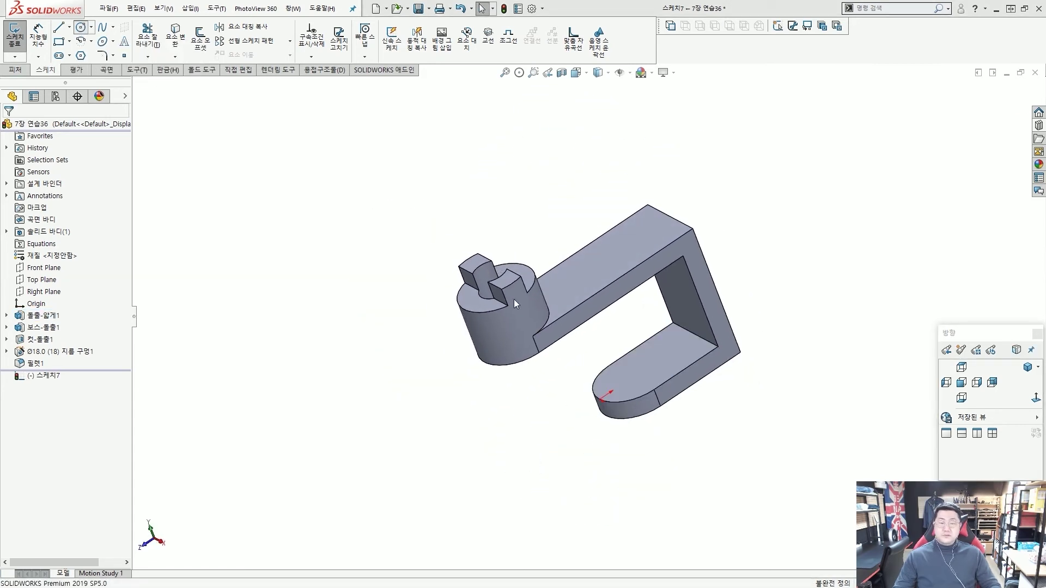
pyautogui.scroll(-1, 644, 416)
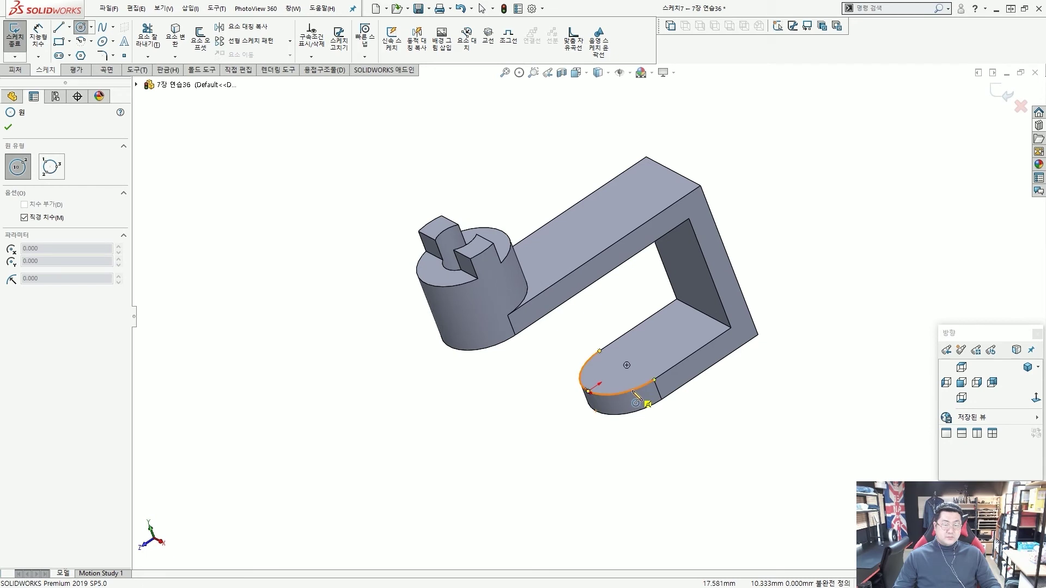
pyautogui.click(626, 365)
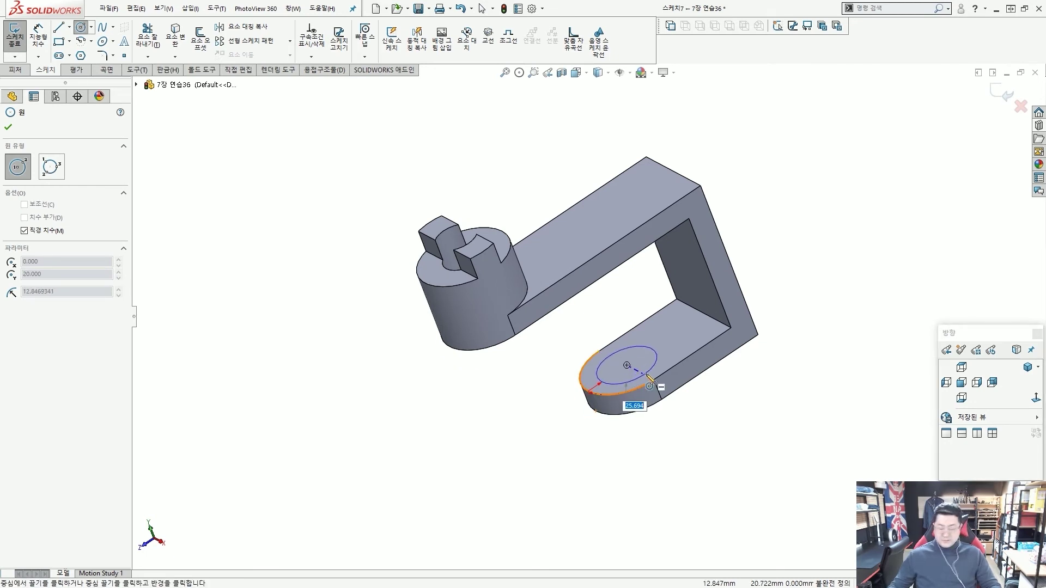
pyautogui.click(647, 376)
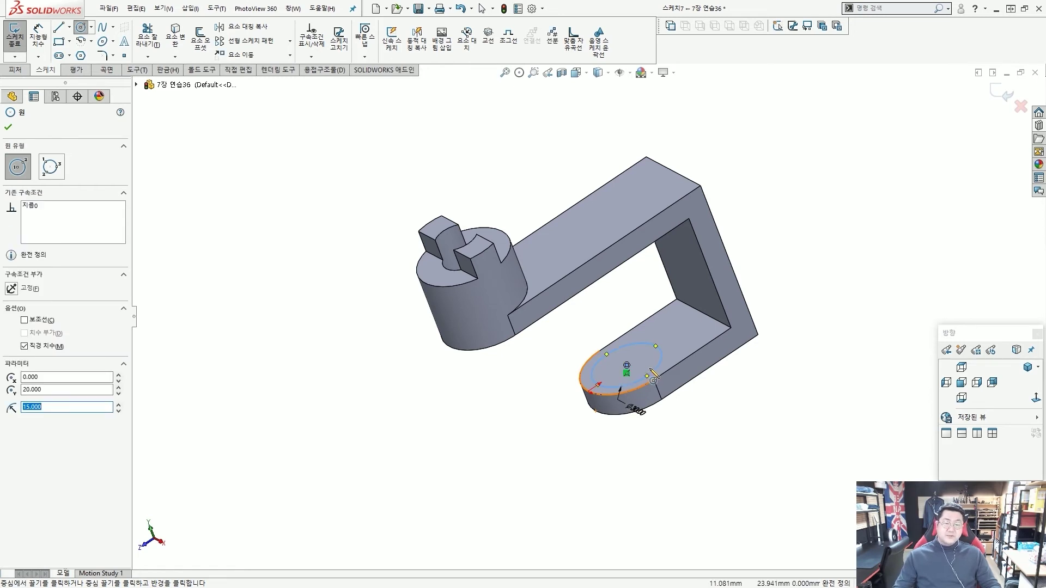
pyautogui.press('Escape')
pyautogui.click(15, 70)
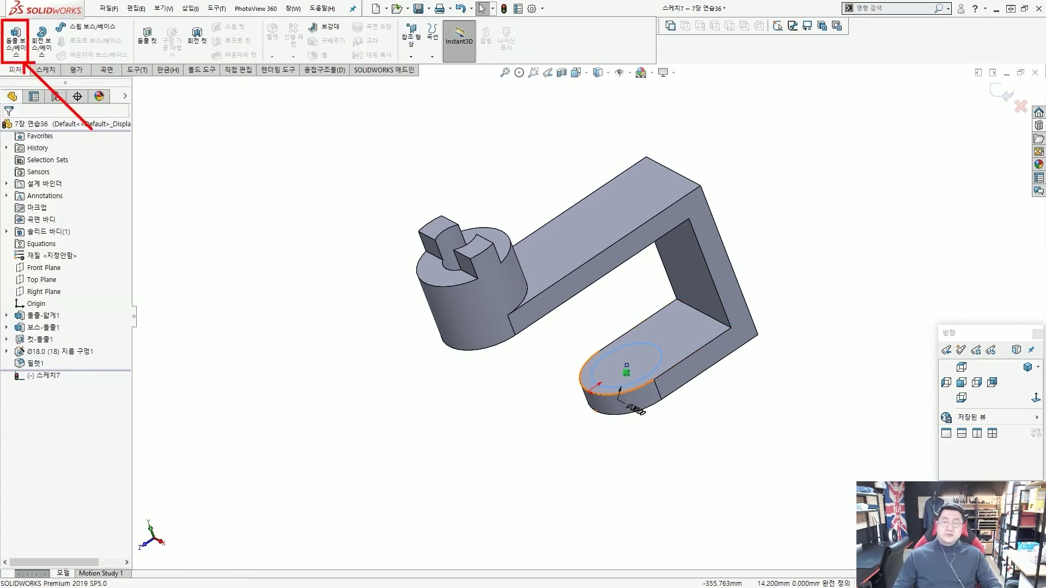
# - Extrude the circle 30 mm Blind as Boss-Extrude2
pyautogui.click(17, 46)
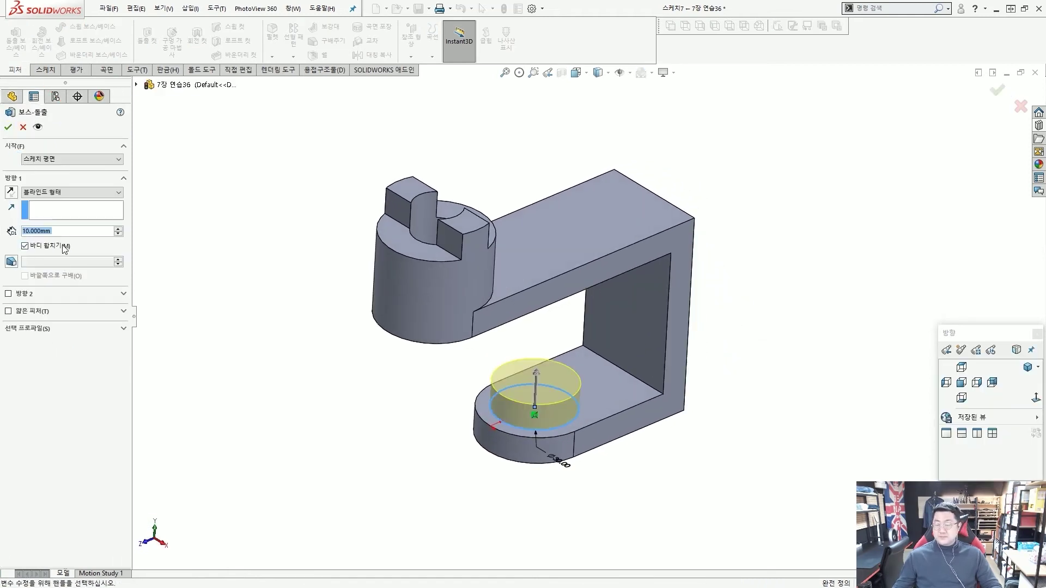
pyautogui.write('30')
pyautogui.press('Return')
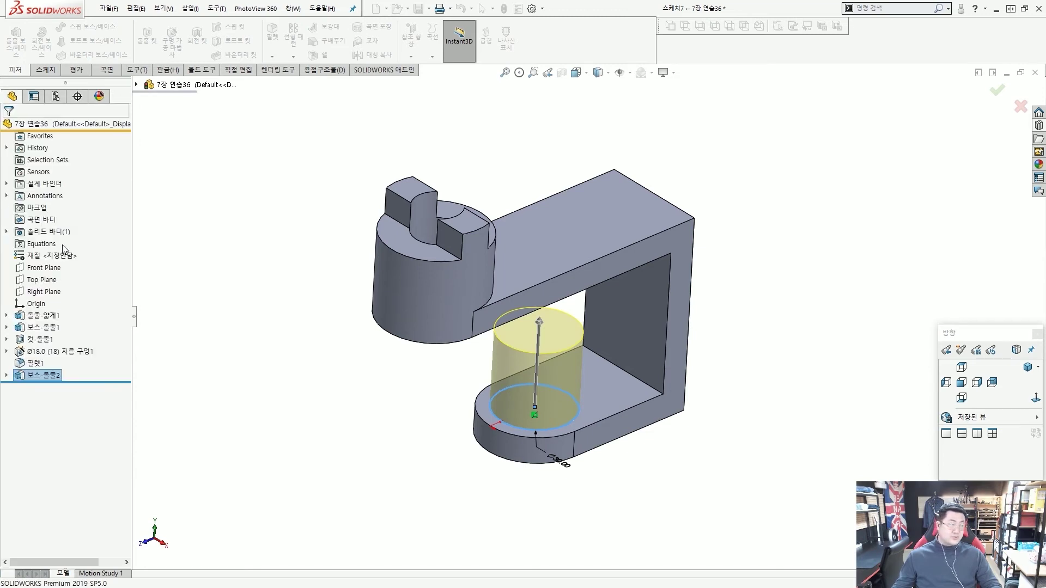
pyautogui.click(380, 168)
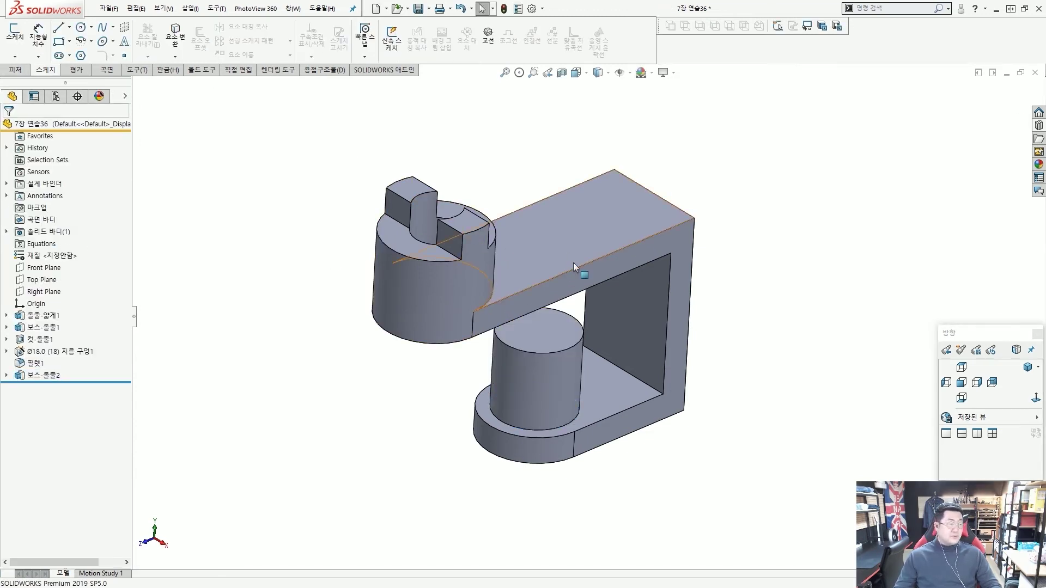
pyautogui.scroll(-1, 602, 321)
# - On the new cylinder's top face, sketch a centred circle with diameter 23
pyautogui.click(533, 334)
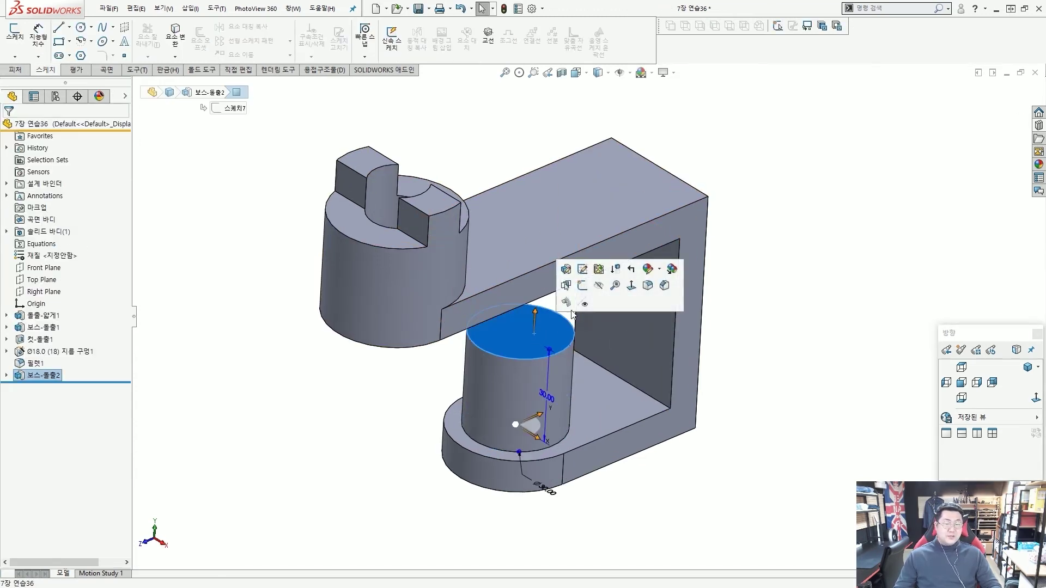
pyautogui.click(582, 289)
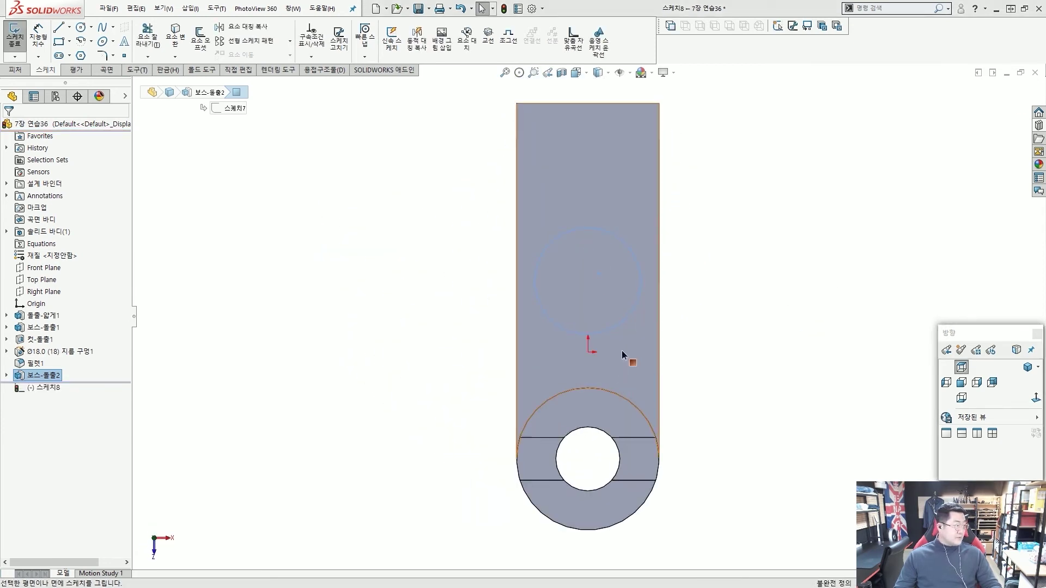
pyautogui.moveTo(623, 352); pyautogui.dragTo(490, 192, button='middle')
pyautogui.click(81, 27)
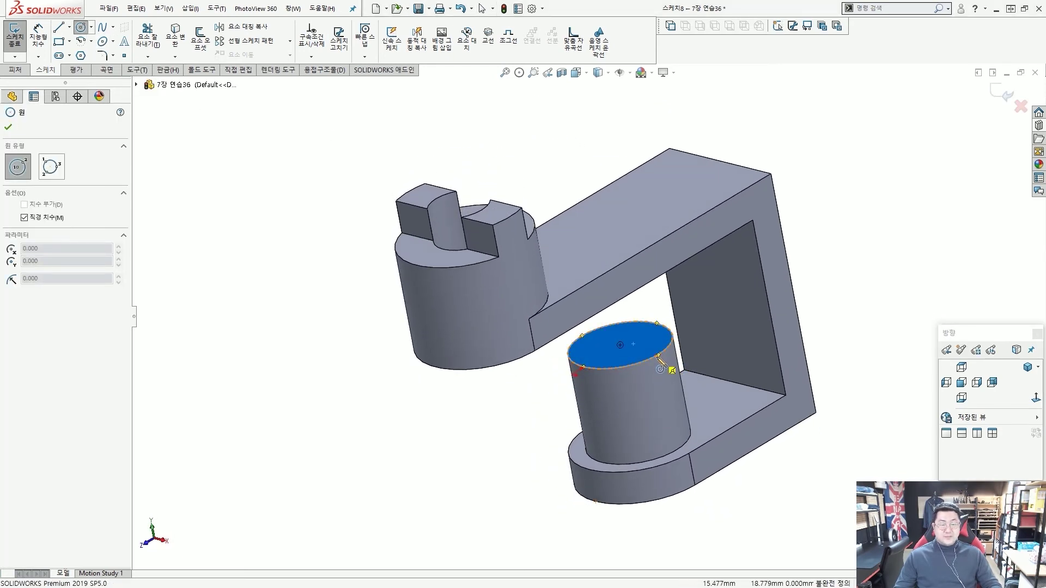
pyautogui.click(620, 345)
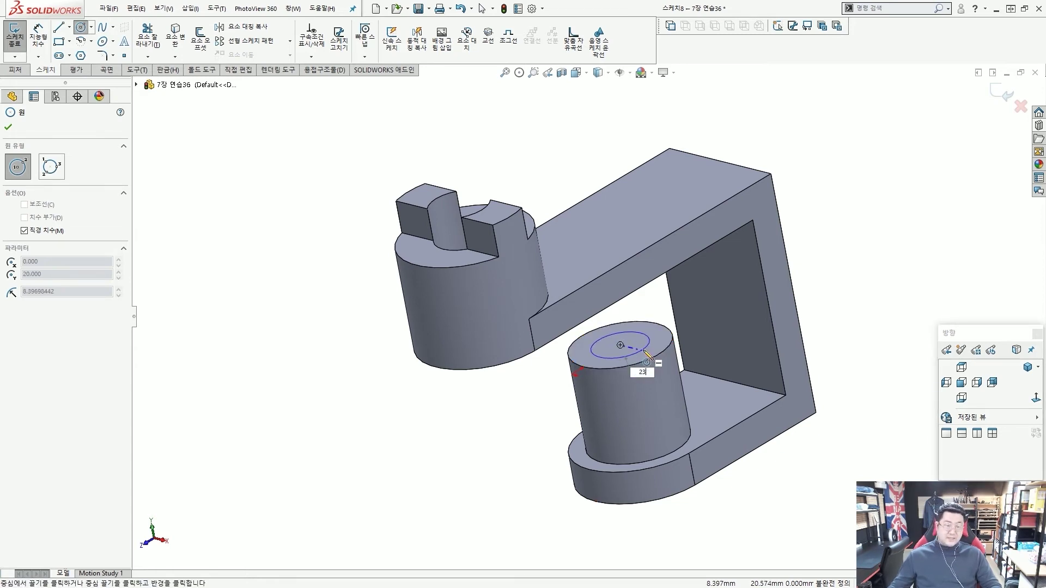
pyautogui.write('23')
pyautogui.press('Return')
pyautogui.press('Escape')
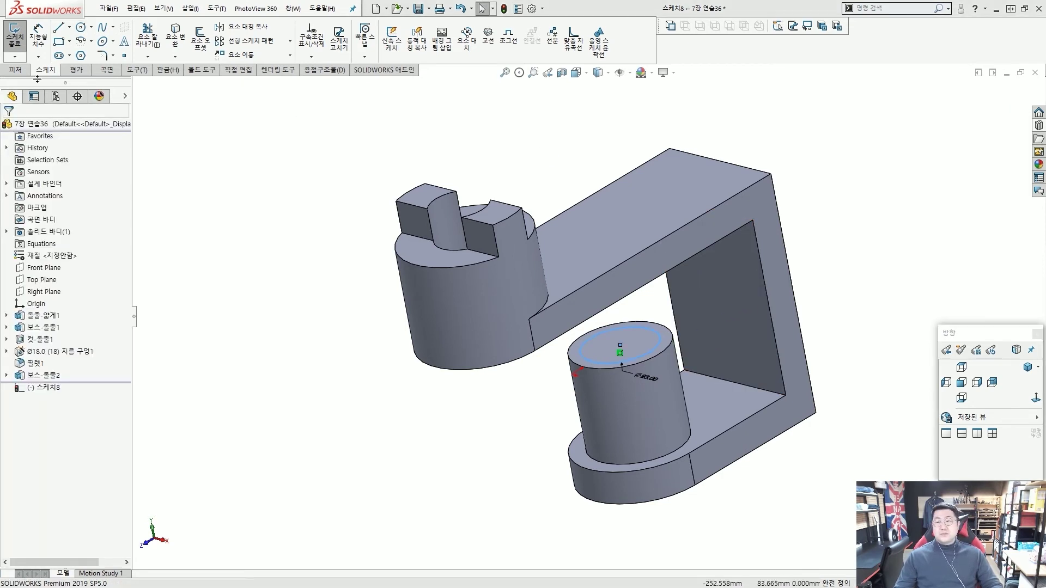
pyautogui.click(15, 69)
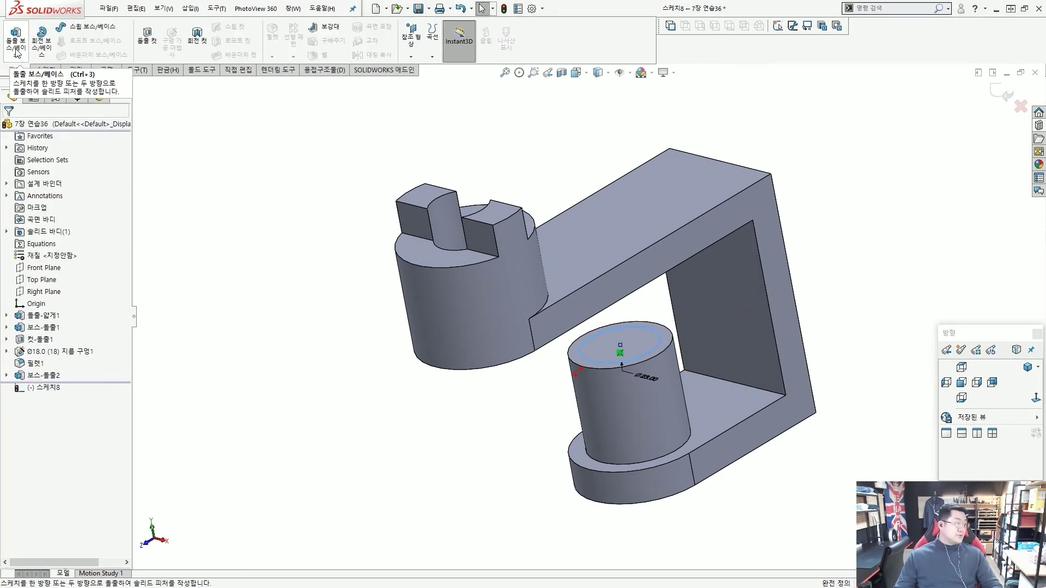
# - Extrude the Ø23 circle to a 20 mm offset from the upper arm's underside
pyautogui.click(17, 53)
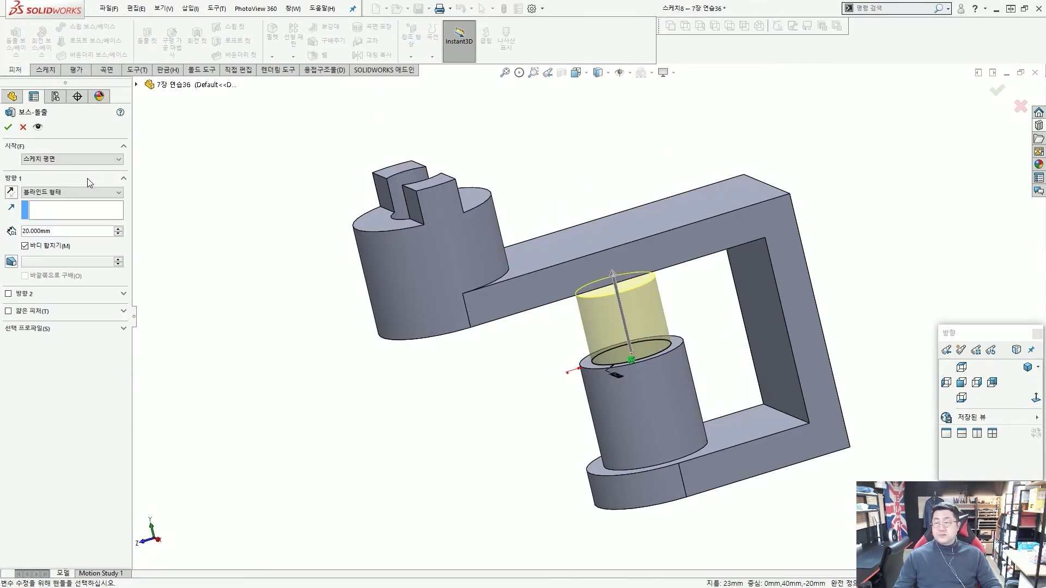
pyautogui.click(78, 193)
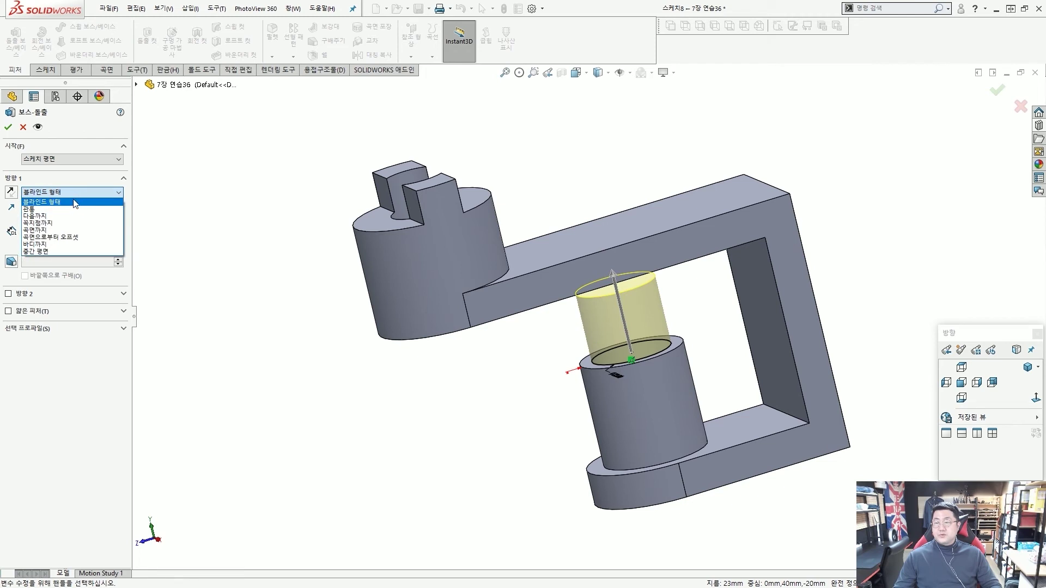
pyautogui.click(75, 238)
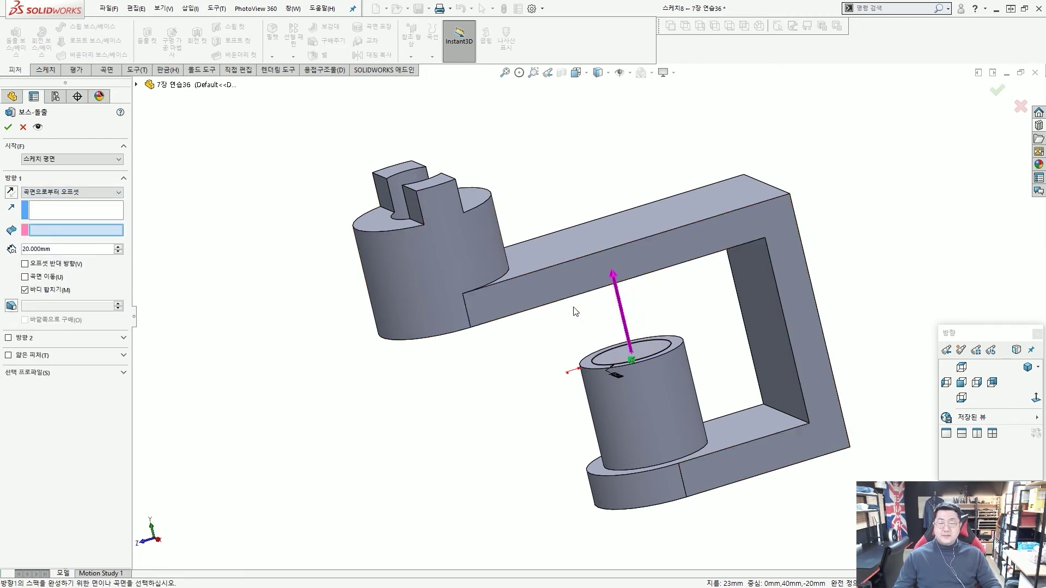
pyautogui.moveTo(572, 305); pyautogui.dragTo(597, 260, button='middle')
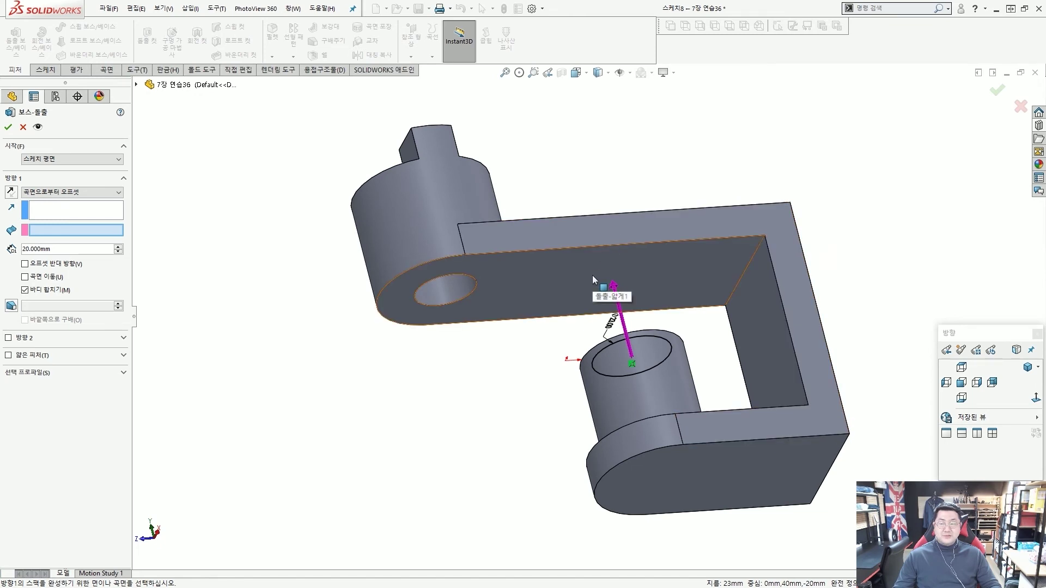
pyautogui.click(593, 276)
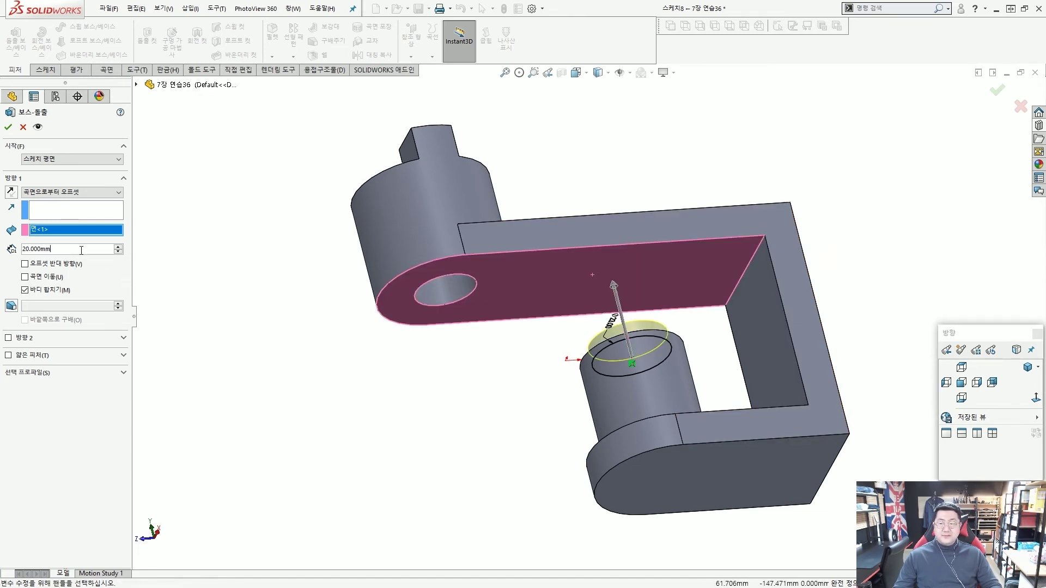
pyautogui.moveTo(337, 321)
pyautogui.mouseDown(button='middle')
pyautogui.moveTo(476, 341)
pyautogui.moveTo(472, 414)
pyautogui.moveTo(458, 418)
pyautogui.mouseUp(button='middle')
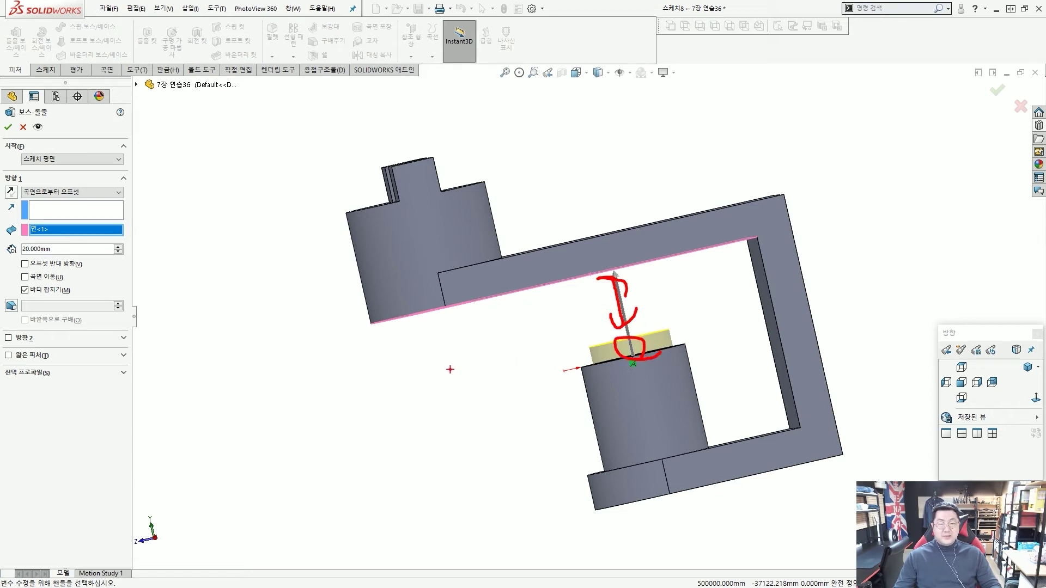
pyautogui.moveTo(450, 369)
pyautogui.mouseDown()
pyautogui.moveTo(716, 334)
pyautogui.moveTo(673, 272)
pyautogui.moveTo(538, 290)
pyautogui.moveTo(671, 331)
pyautogui.moveTo(516, 352)
pyautogui.mouseUp()
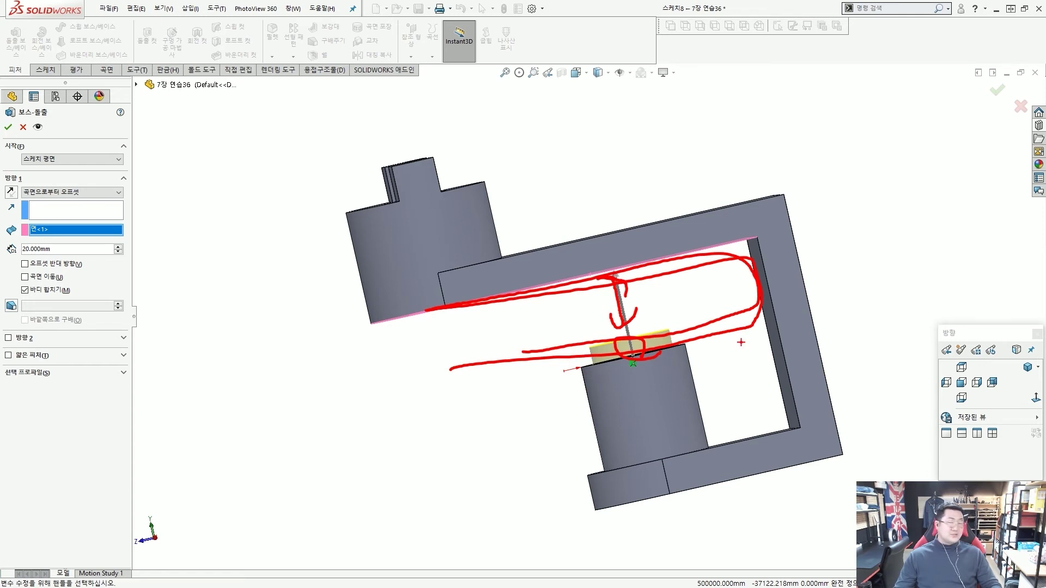
pyautogui.press('Escape')
pyautogui.moveTo(682, 327); pyautogui.dragTo(698, 334, button='middle')
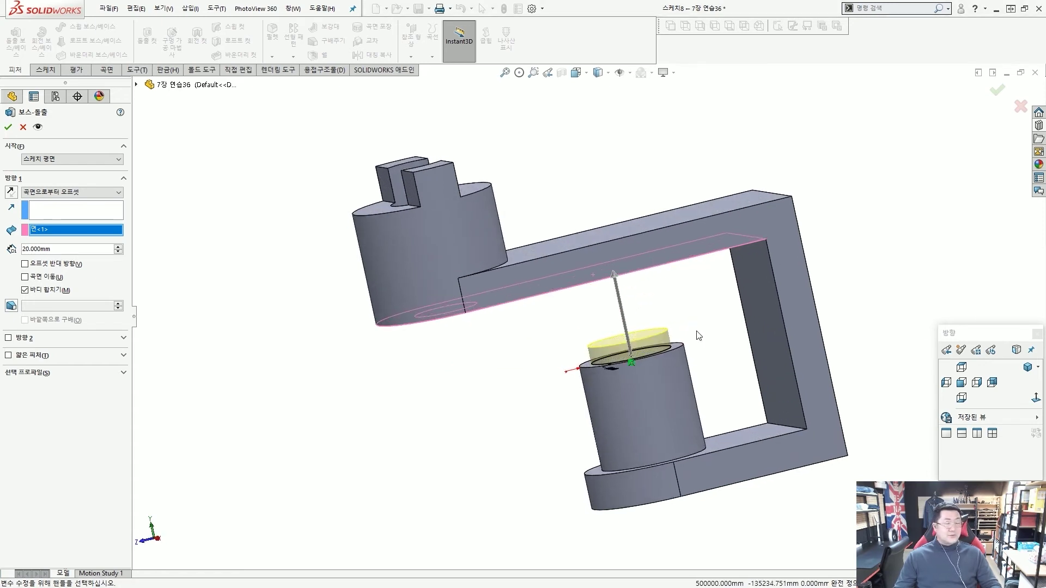
pyautogui.click(9, 128)
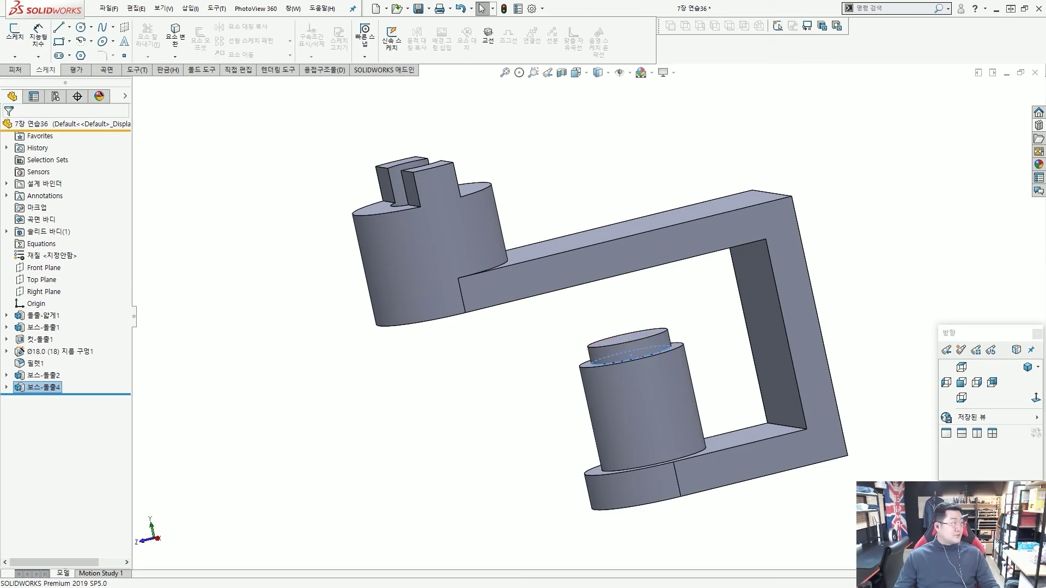
# - Try dragging features within the FeatureManager tree to reorder them
pyautogui.click(497, 339)
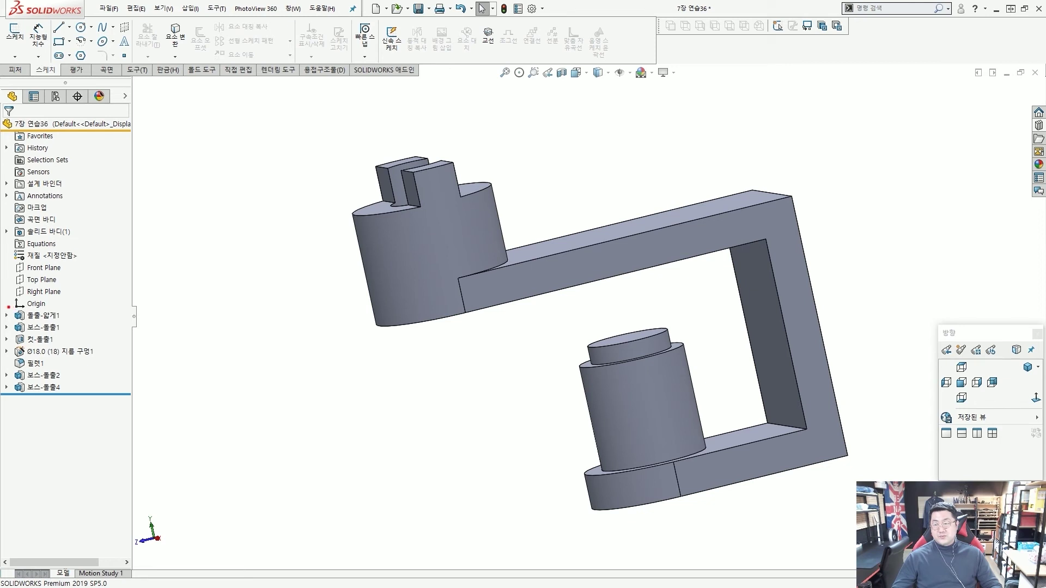
pyautogui.moveTo(9, 306); pyautogui.dragTo(76, 333)
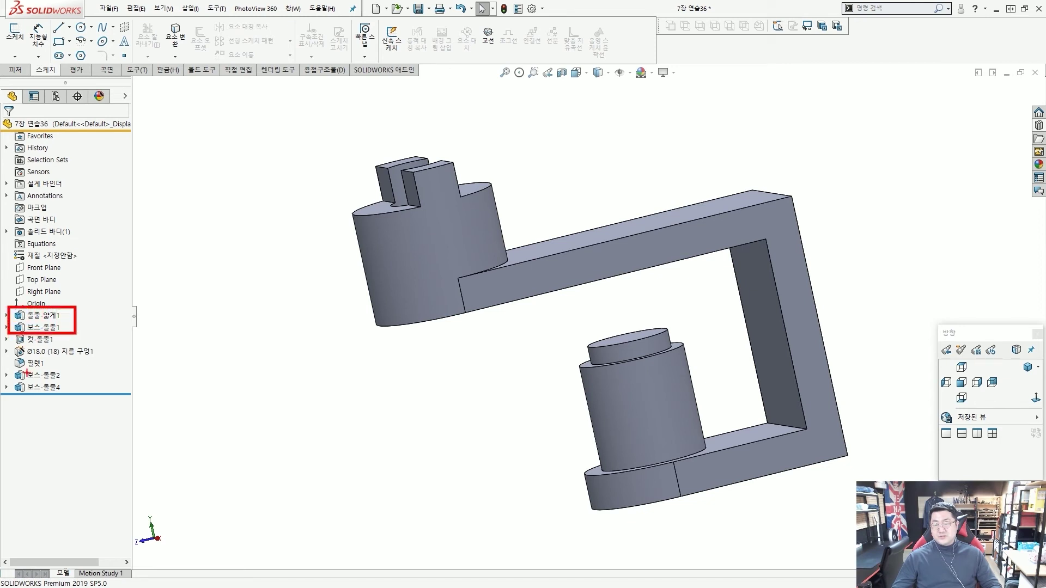
pyautogui.moveTo(8, 374); pyautogui.dragTo(63, 396)
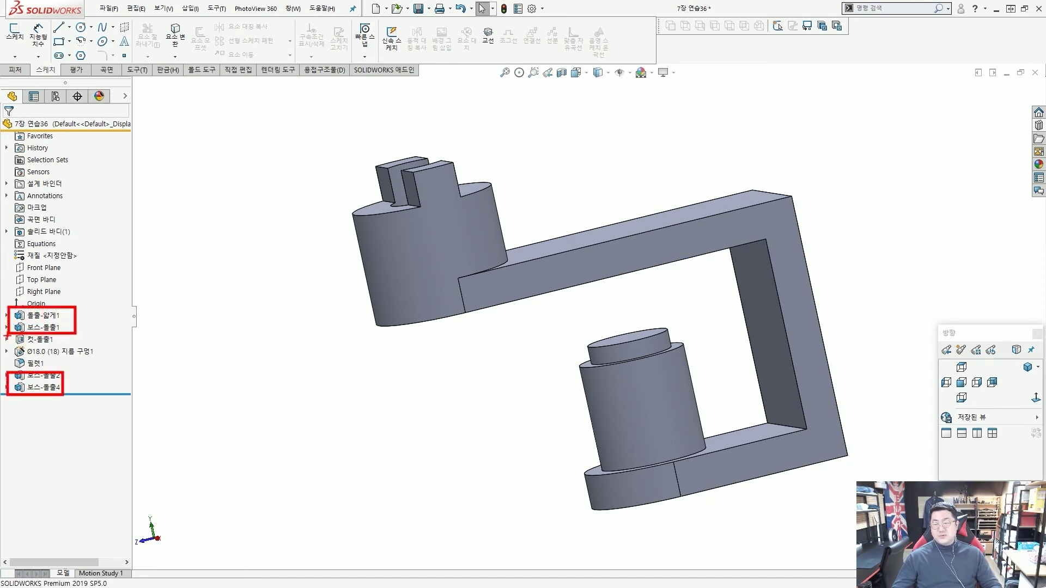
pyautogui.moveTo(7, 333); pyautogui.dragTo(101, 358)
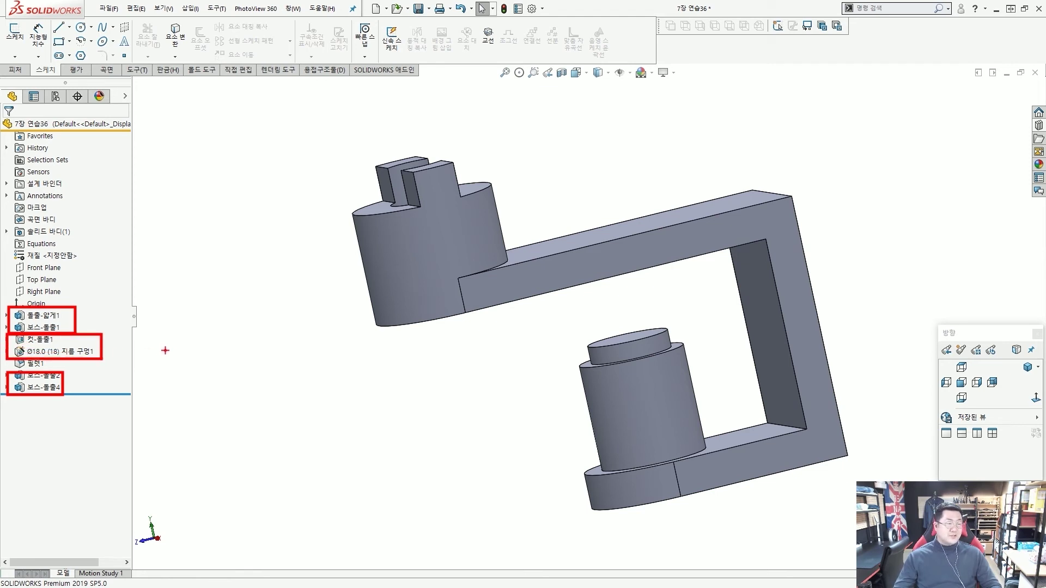
pyautogui.press('Escape')
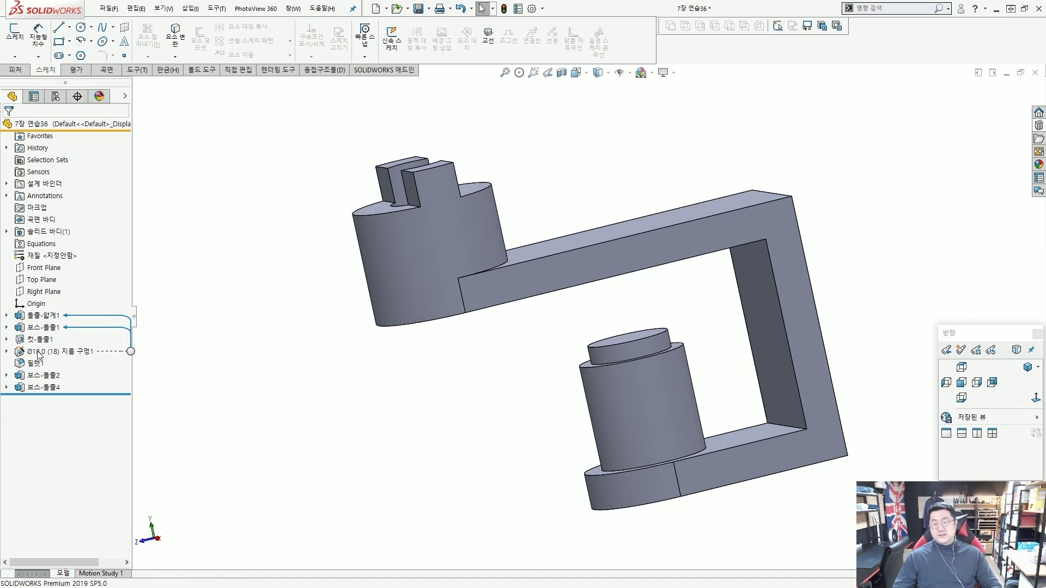
pyautogui.moveTo(39, 330)
pyautogui.mouseDown()
pyautogui.moveTo(30, 319)
pyautogui.moveTo(53, 326)
pyautogui.mouseUp()
pyautogui.moveTo(35, 383)
pyautogui.mouseDown()
pyautogui.moveTo(22, 392)
pyautogui.moveTo(46, 387)
pyautogui.mouseUp()
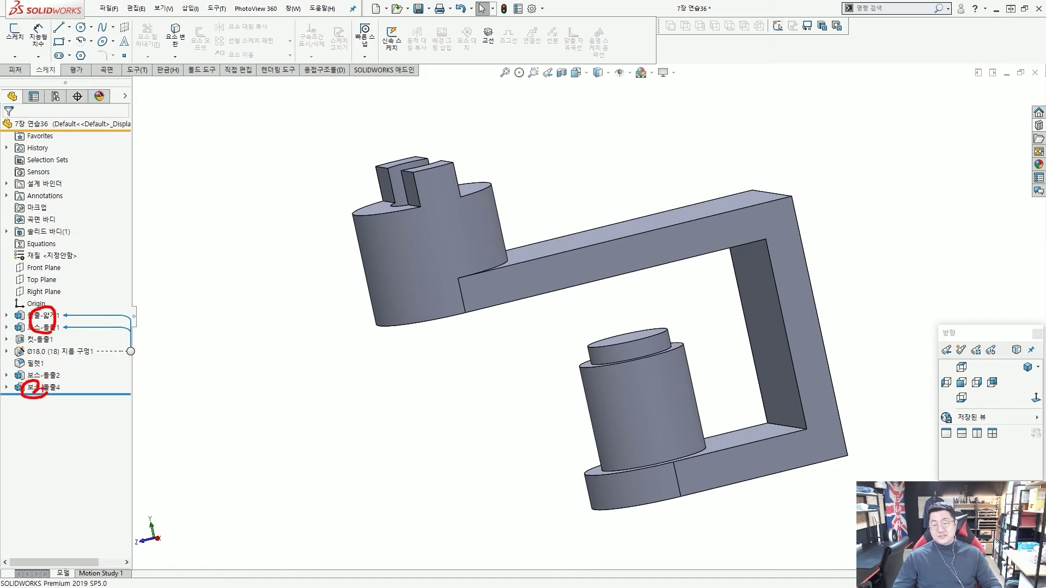
pyautogui.press('Escape')
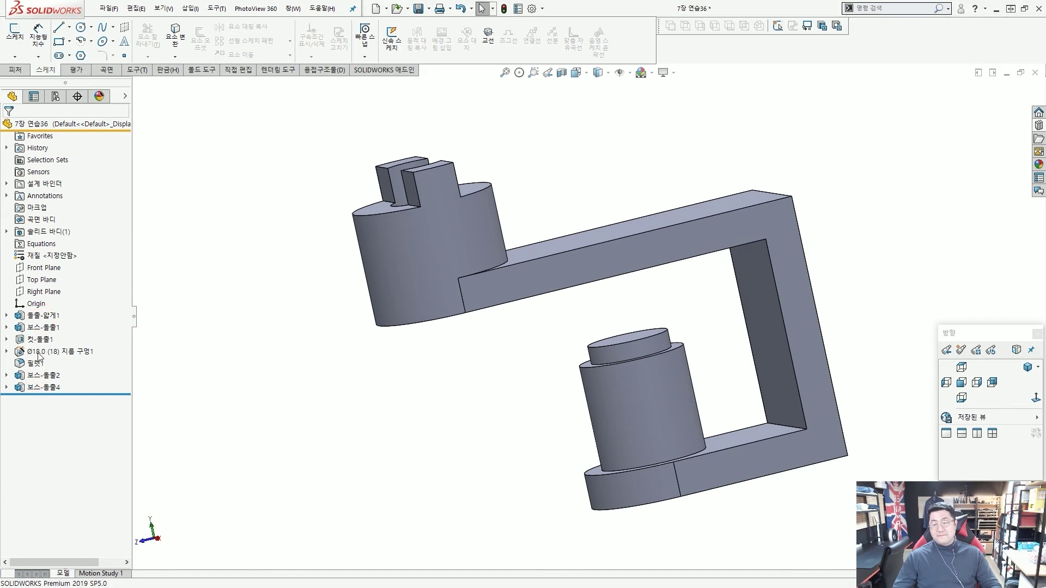
# - Move the Ø18.0 hole and 컷-돌출1 below 보스-돌출4 in the feature tree
pyautogui.click(39, 353)
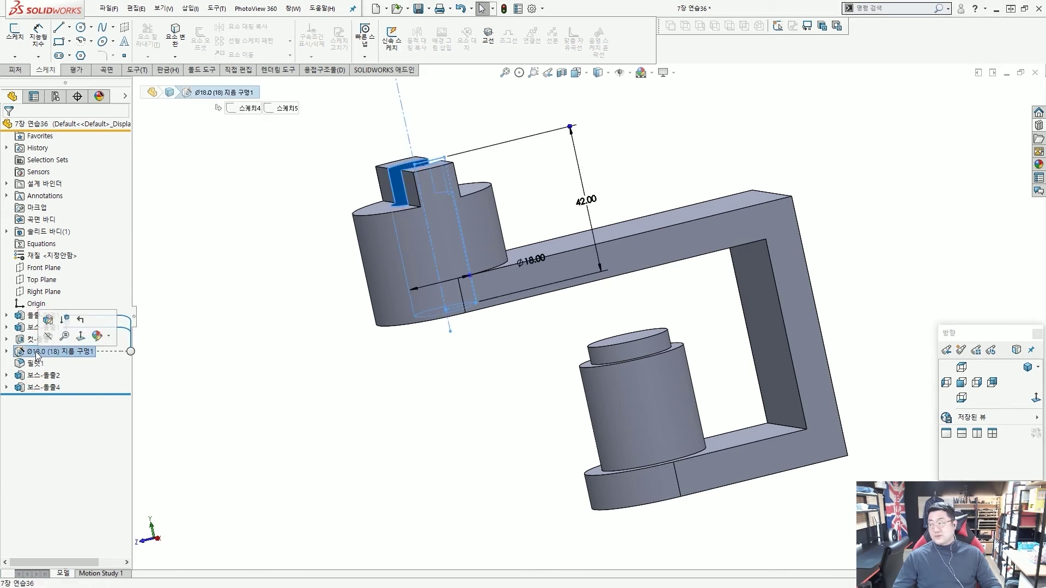
pyautogui.moveTo(39, 354); pyautogui.dragTo(38, 390)
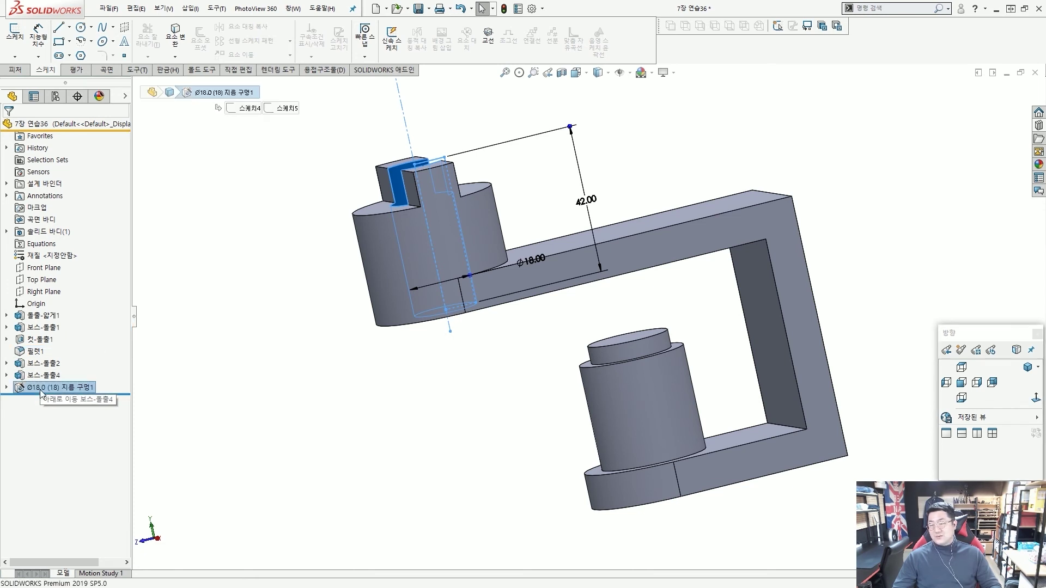
pyautogui.click(38, 343)
pyautogui.moveTo(32, 342); pyautogui.dragTo(36, 376)
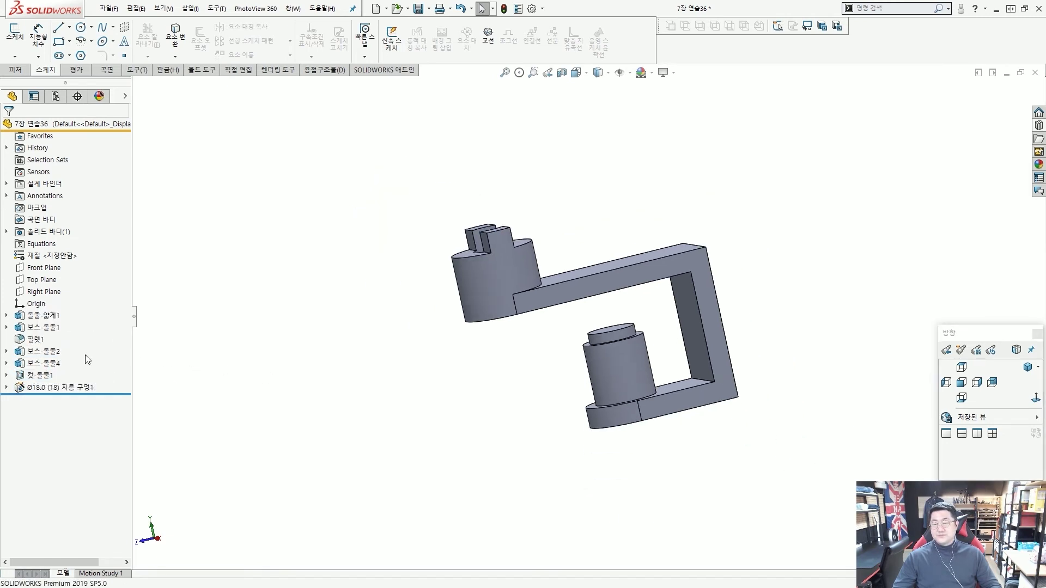
pyautogui.click(39, 377)
pyautogui.click(61, 386)
pyautogui.click(320, 350)
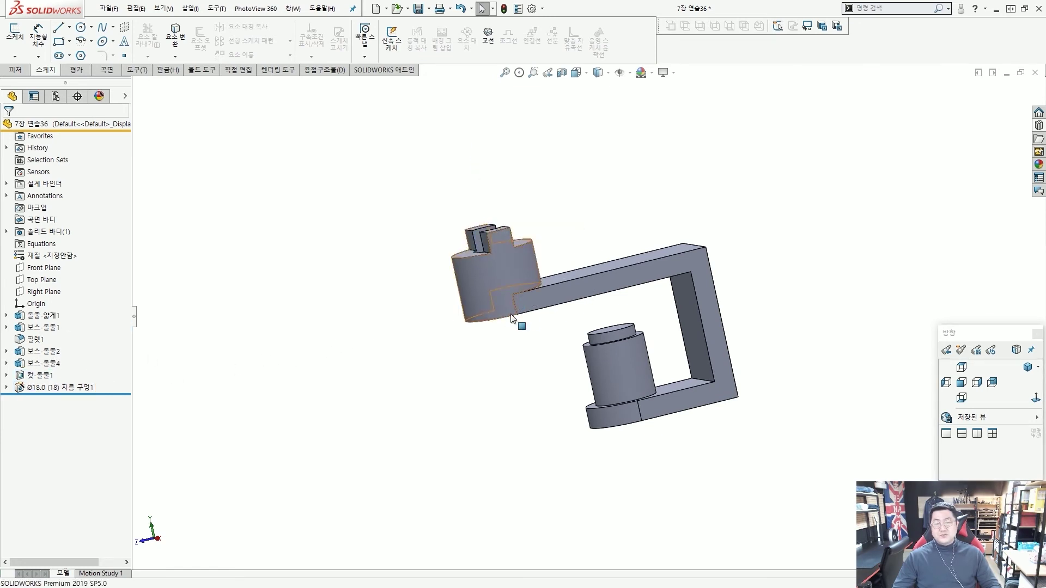
pyautogui.moveTo(518, 321); pyautogui.dragTo(558, 348, button='middle')
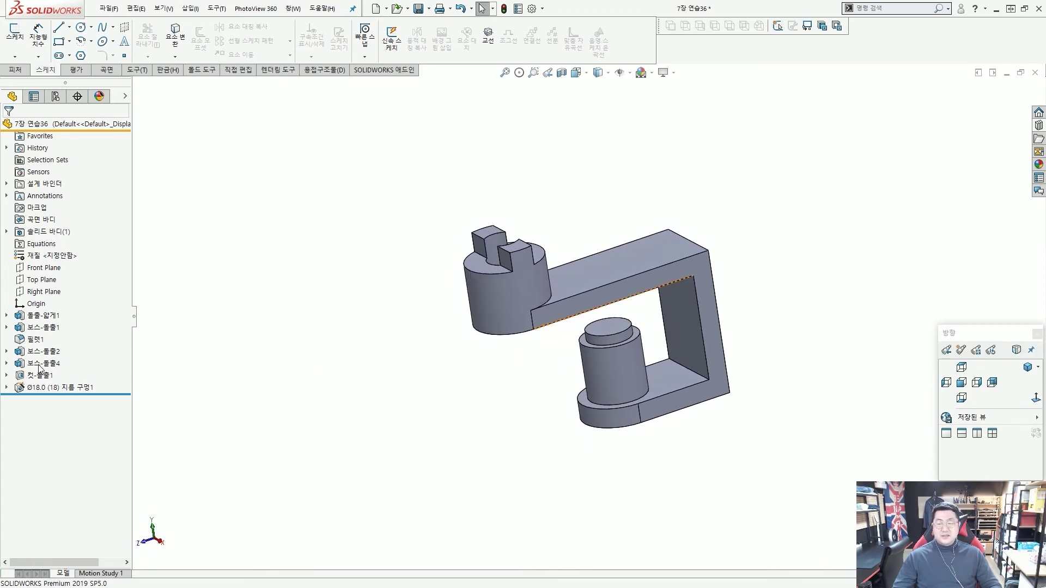
pyautogui.scroll(2, 537, 334)
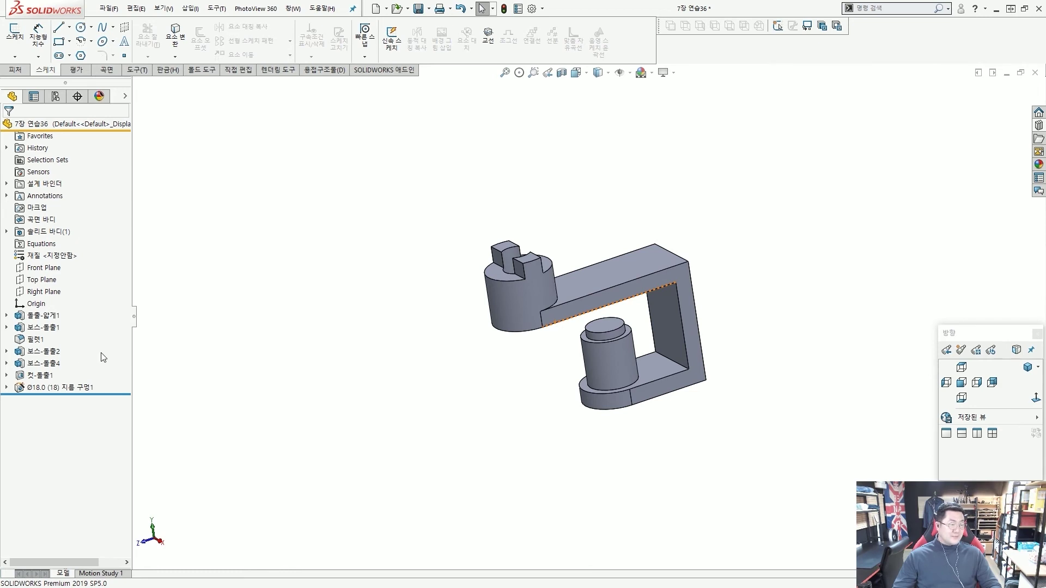
pyautogui.scroll(-4, 636, 347)
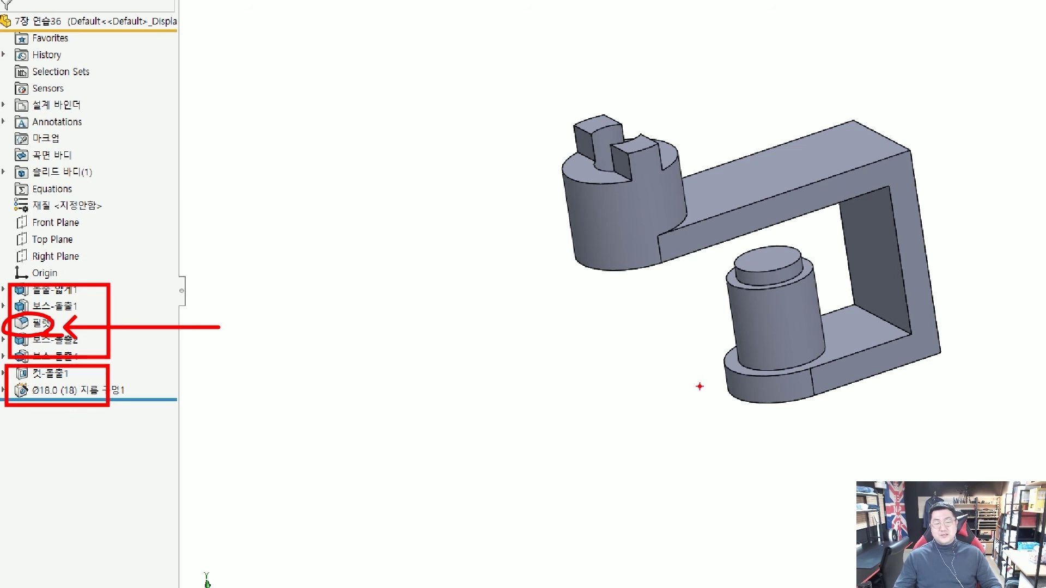
pyautogui.moveTo(756, 342)
pyautogui.mouseDown()
pyautogui.moveTo(714, 354)
pyautogui.moveTo(778, 378)
pyautogui.moveTo(807, 375)
pyautogui.moveTo(784, 351)
pyautogui.mouseUp()
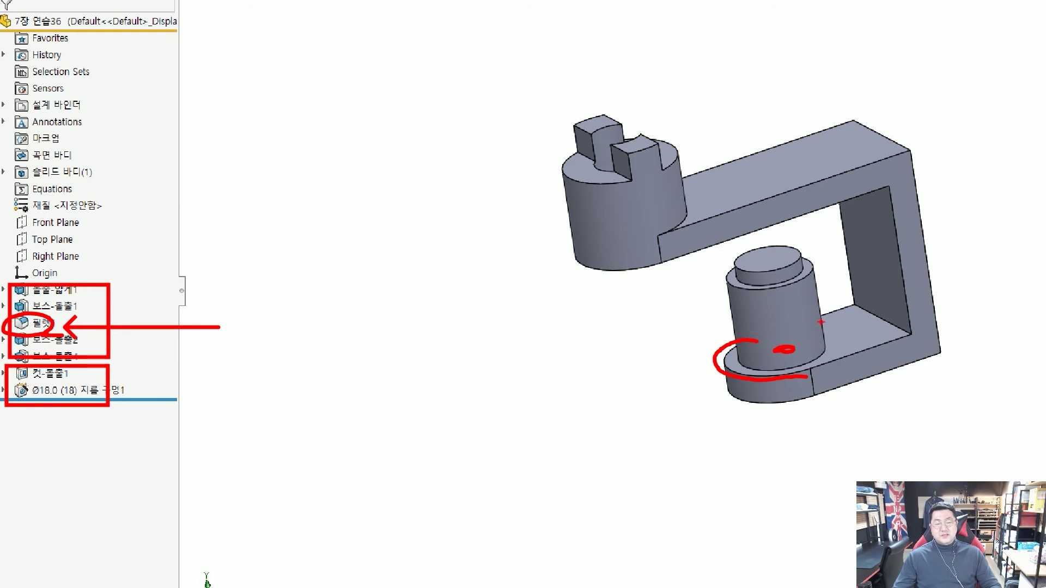
pyautogui.press('Escape')
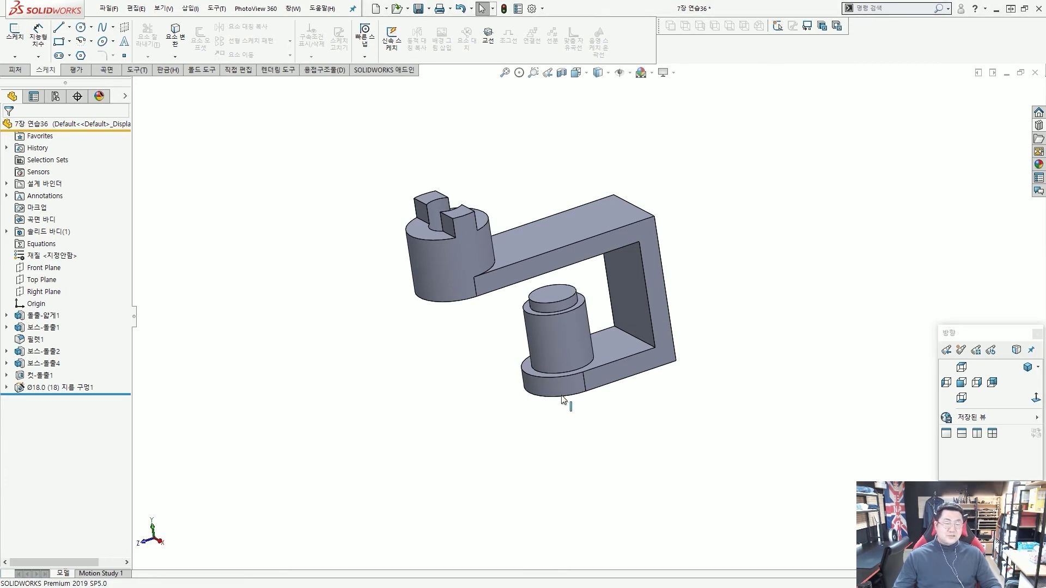
pyautogui.moveTo(641, 412); pyautogui.dragTo(815, 320, button='middle')
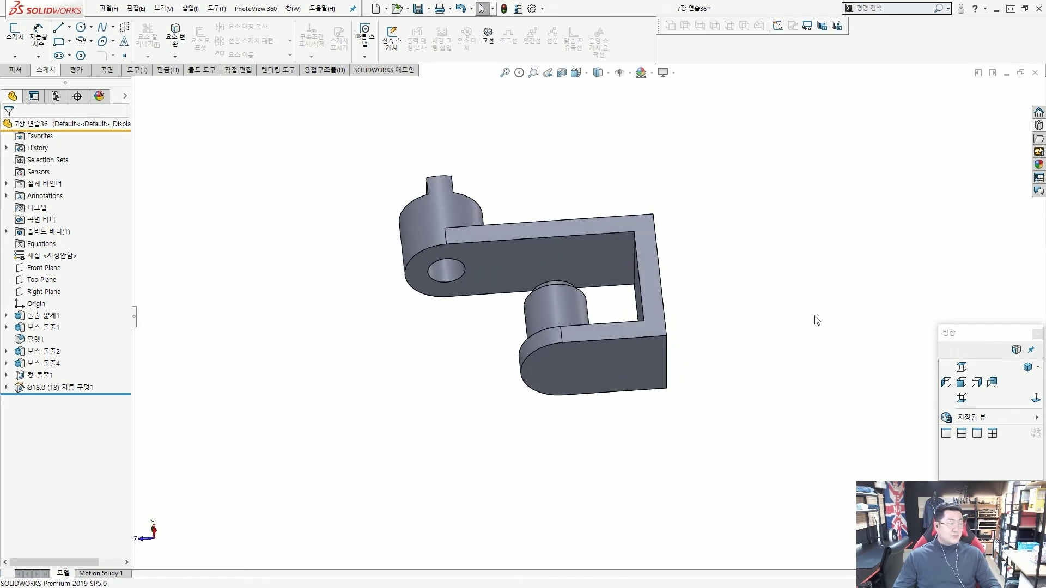
pyautogui.moveTo(596, 460); pyautogui.dragTo(626, 175, button='middle')
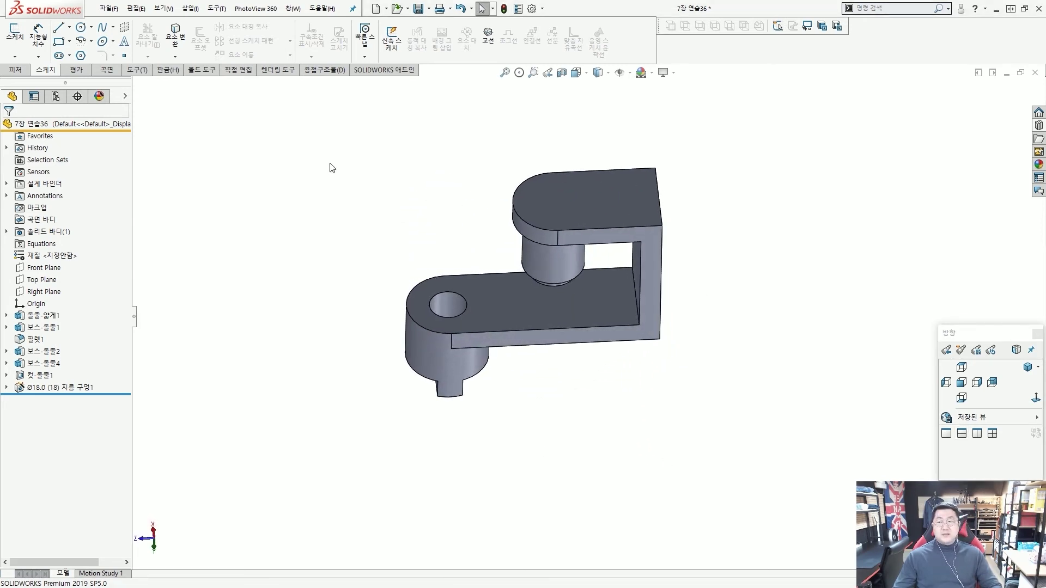
# - Start a Hole Wizard counterbore hole and choose the M8 Ansi Metric size
pyautogui.click(16, 69)
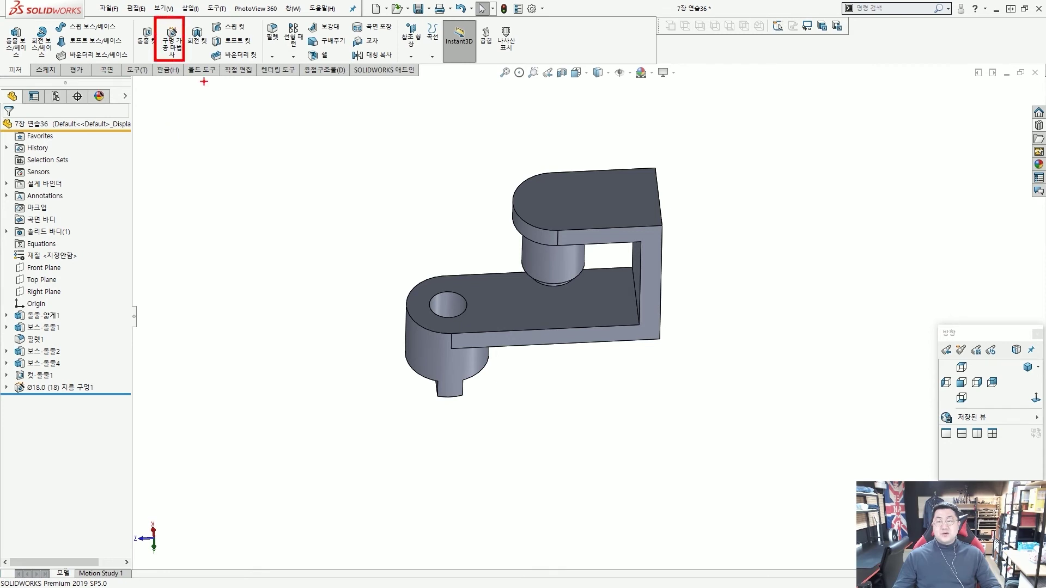
pyautogui.click(173, 44)
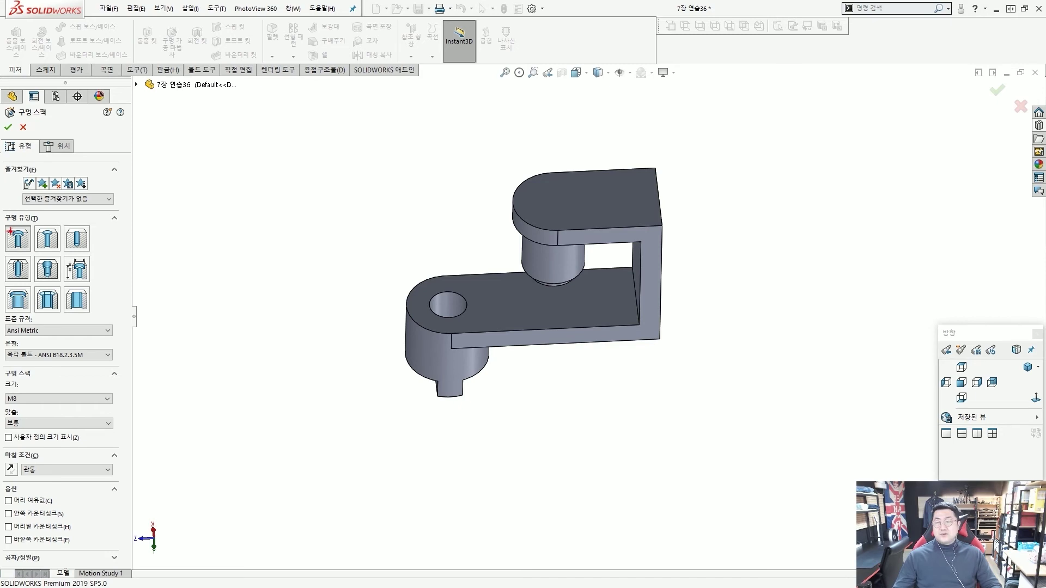
pyautogui.moveTo(3, 222); pyautogui.dragTo(34, 253)
pyautogui.moveTo(81, 296); pyautogui.dragTo(24, 253)
pyautogui.press('Escape')
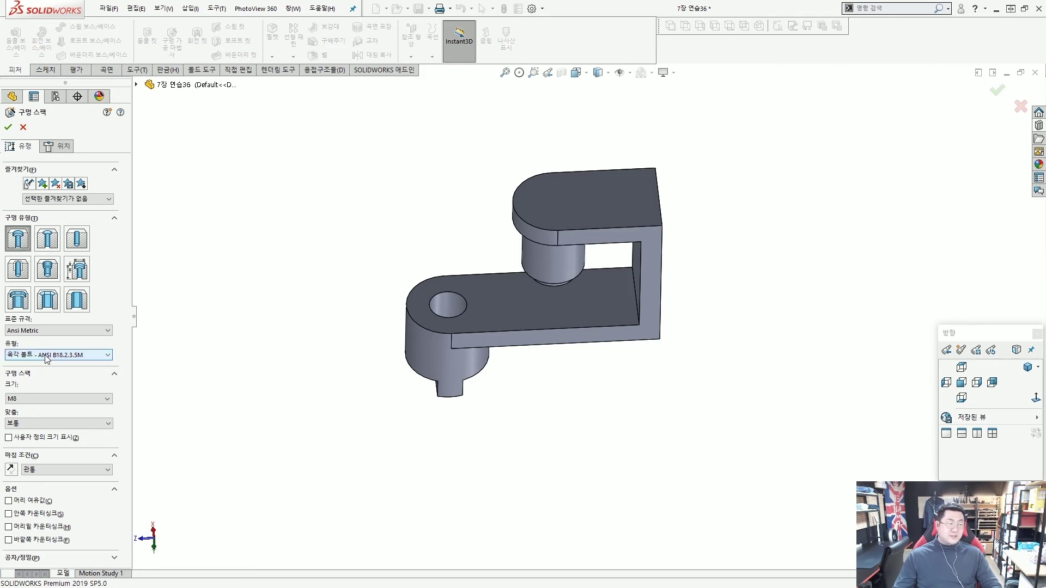
pyautogui.click(47, 399)
pyautogui.click(43, 414)
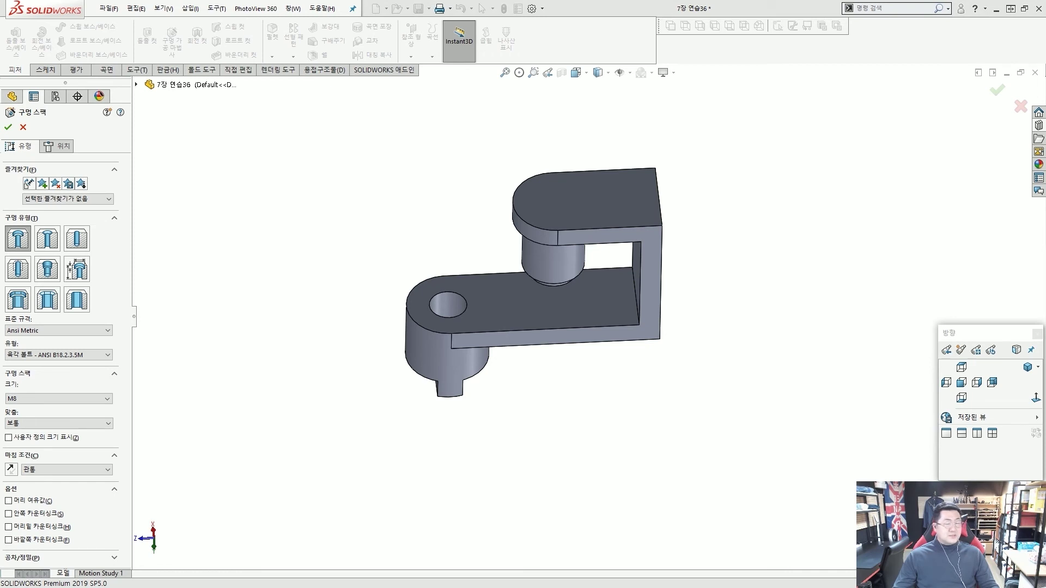
# - Set the hole's end condition to Up To Next and move on to positioning
pyautogui.moveTo(466, 233); pyautogui.dragTo(507, 240, button='middle')
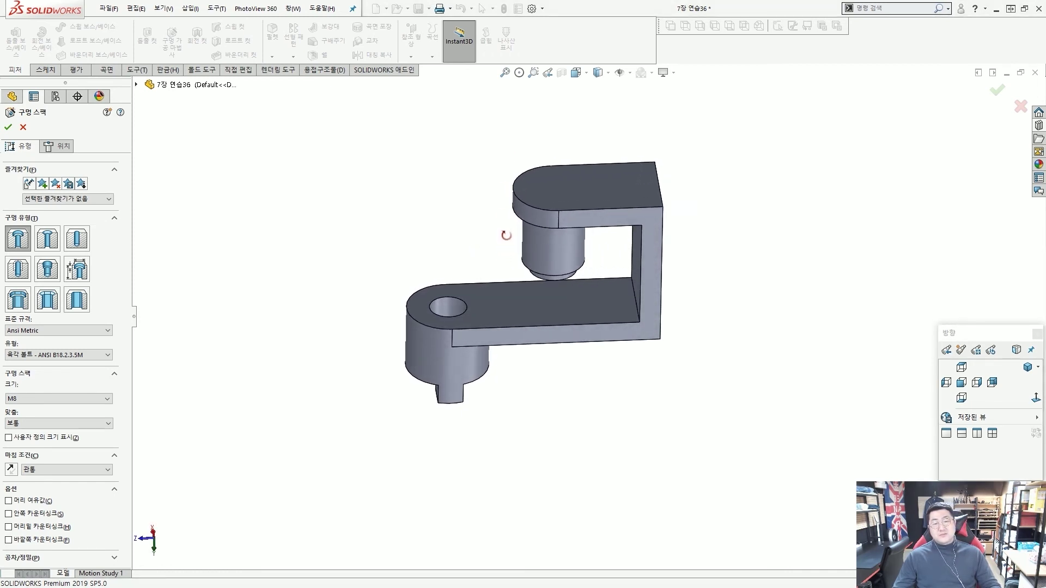
pyautogui.scroll(-2, 517, 249)
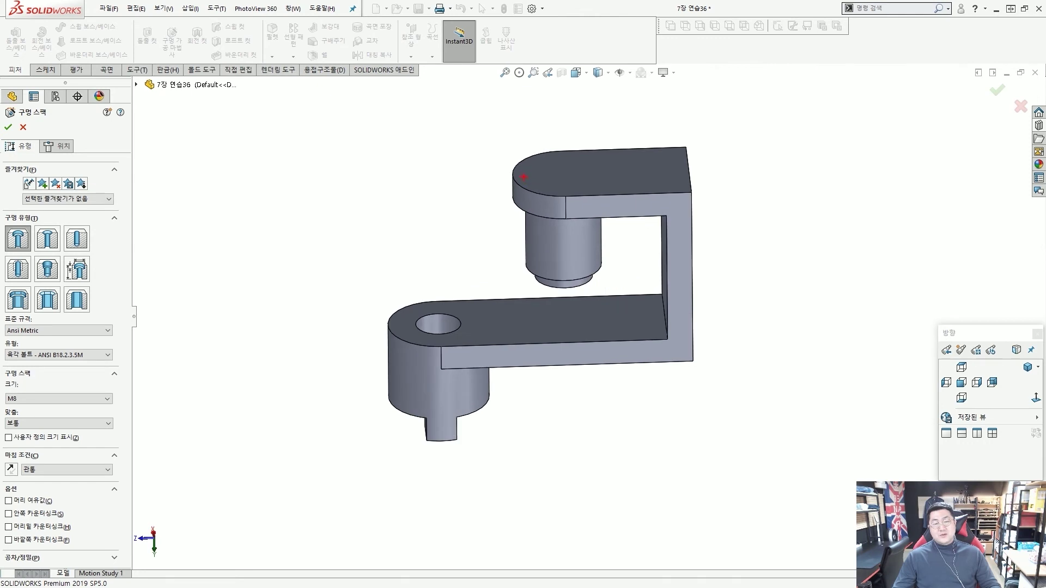
pyautogui.moveTo(547, 198); pyautogui.dragTo(553, 224)
pyautogui.moveTo(592, 191)
pyautogui.mouseDown()
pyautogui.moveTo(569, 216)
pyautogui.moveTo(580, 246)
pyautogui.mouseUp()
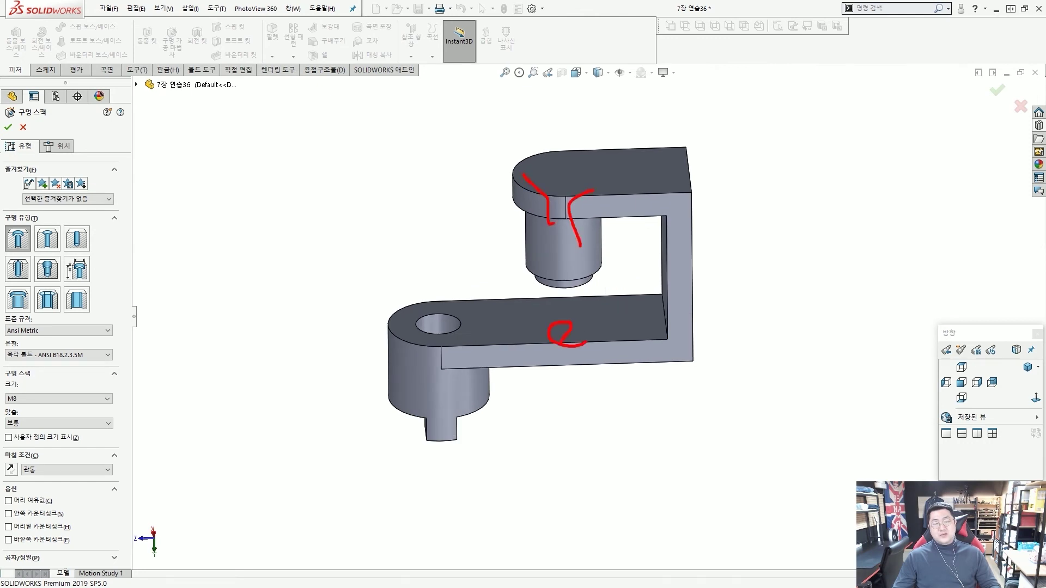
pyautogui.moveTo(582, 325); pyautogui.dragTo(566, 353)
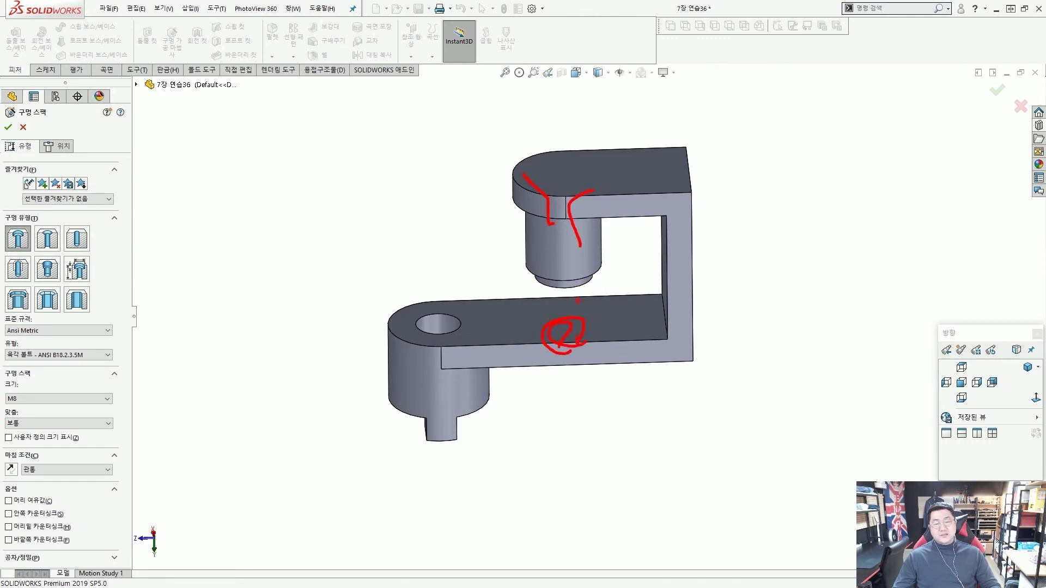
pyautogui.moveTo(550, 287); pyautogui.dragTo(571, 281)
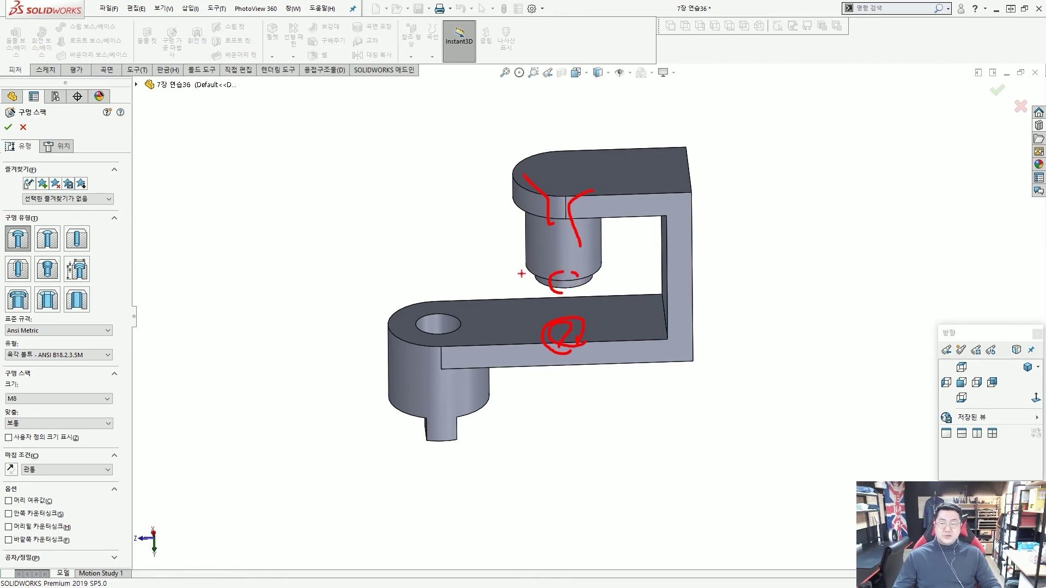
pyautogui.press('Escape')
pyautogui.click(74, 469)
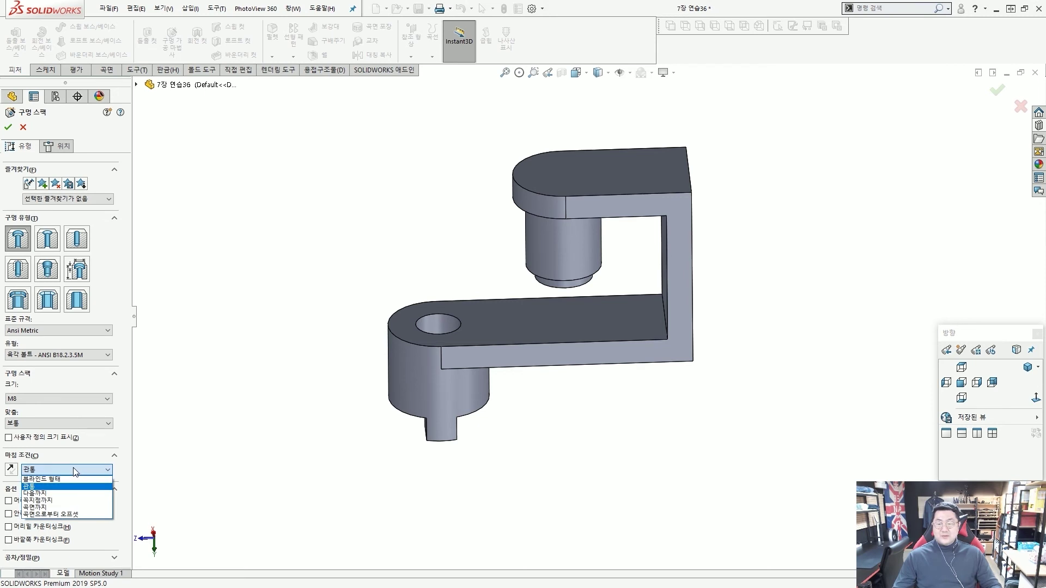
pyautogui.click(62, 493)
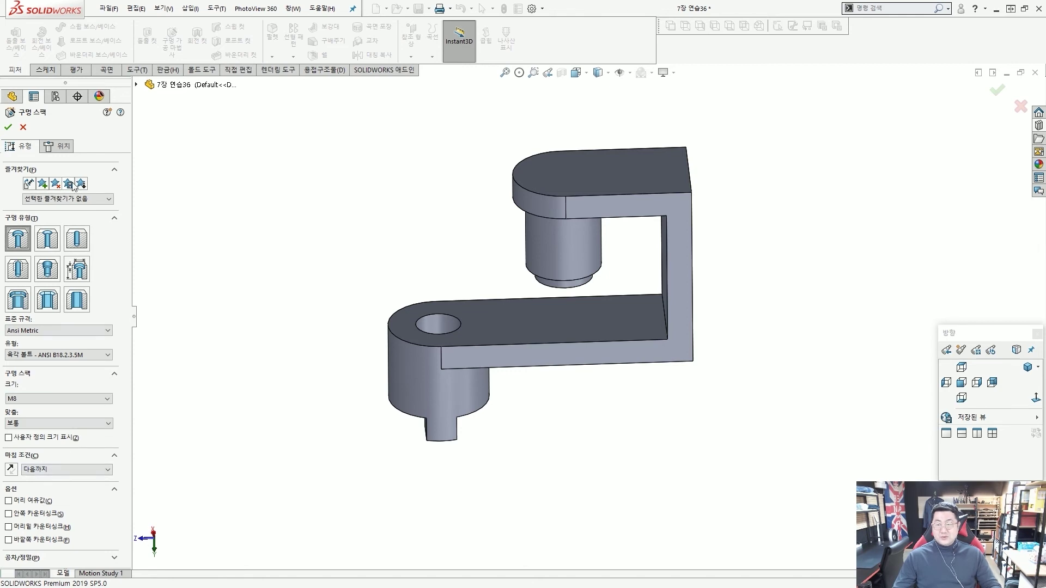
pyautogui.click(60, 146)
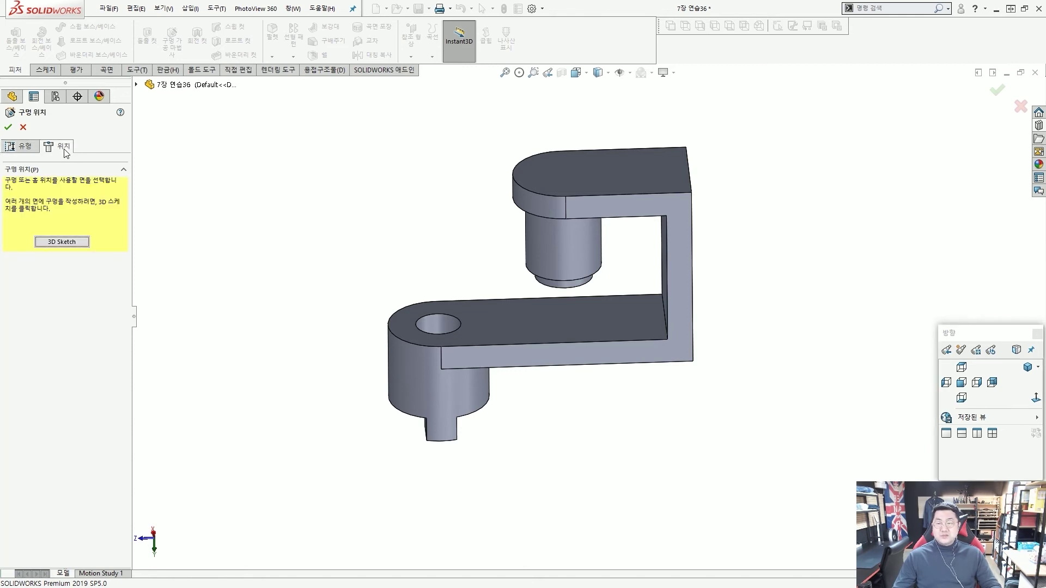
# - Place the hole at the arc centre of the upper arm's rounded top face
pyautogui.click(569, 168)
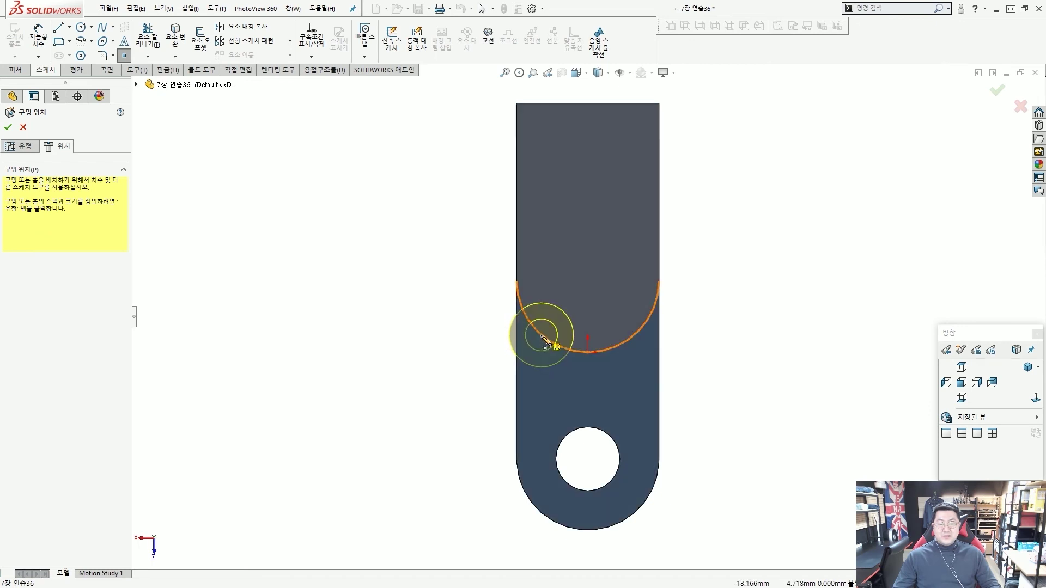
pyautogui.moveTo(547, 342)
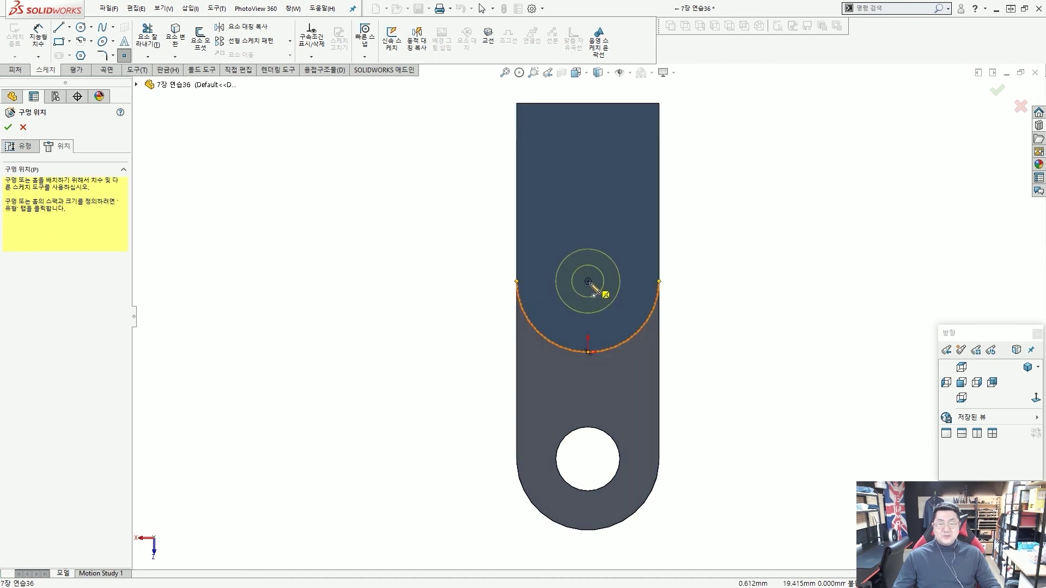
pyautogui.click(589, 282)
pyautogui.moveTo(467, 397); pyautogui.dragTo(320, 186, button='middle')
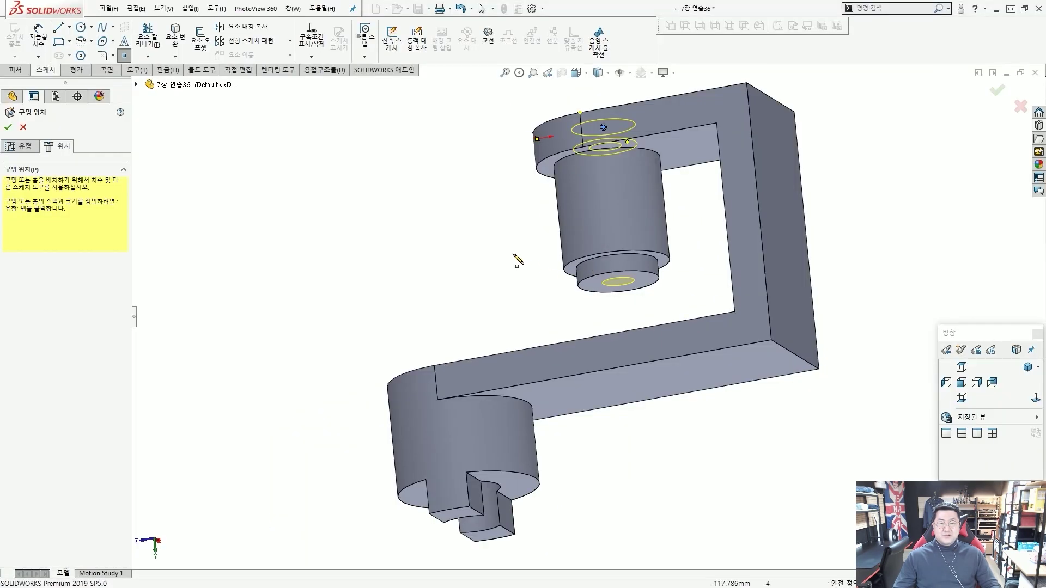
pyautogui.moveTo(518, 262); pyautogui.dragTo(464, 287, button='middle')
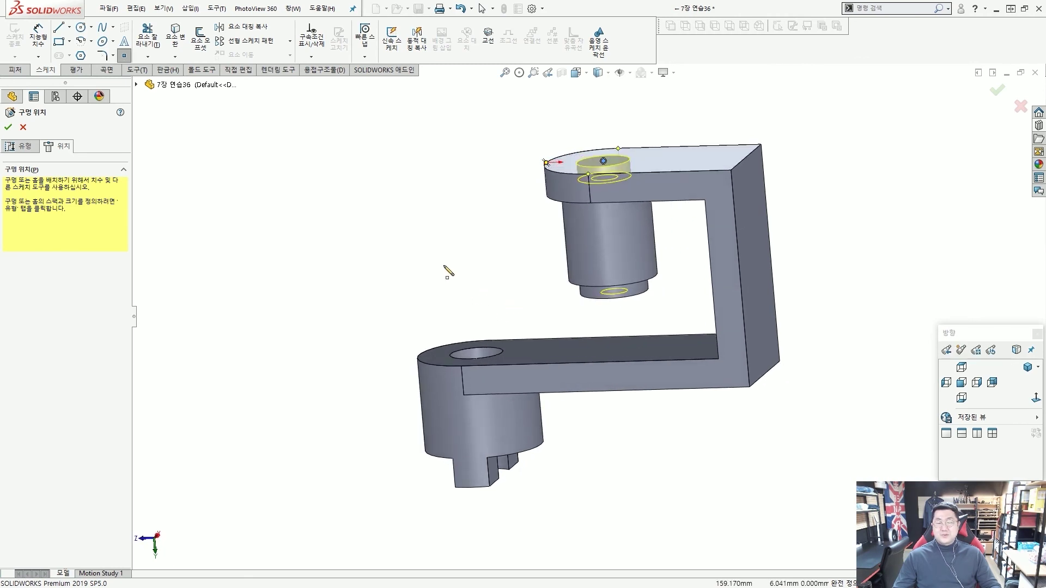
pyautogui.click(24, 146)
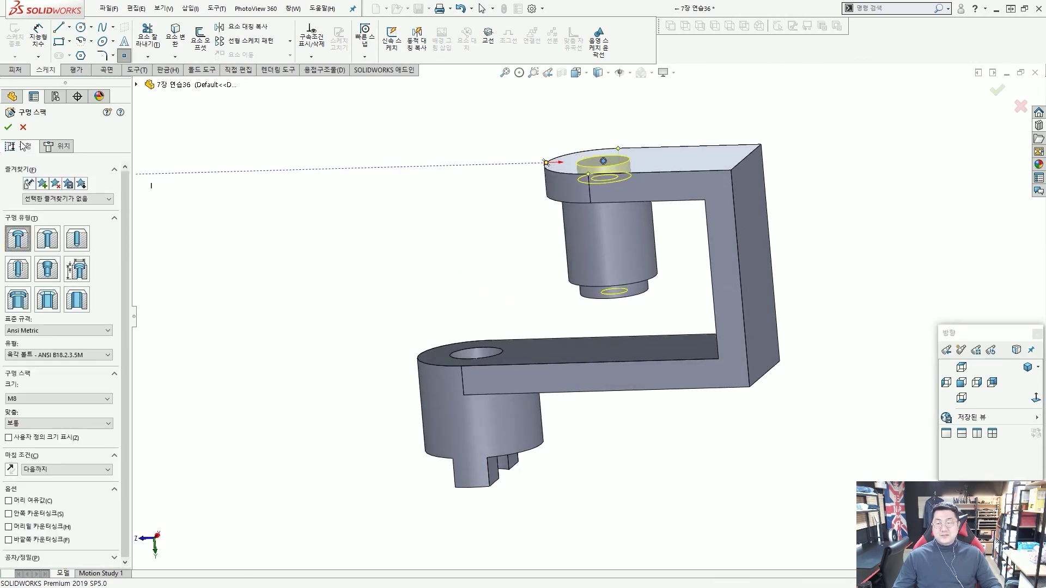
# - Try an Up To Surface end condition using the boss's bottom face
pyautogui.click(75, 468)
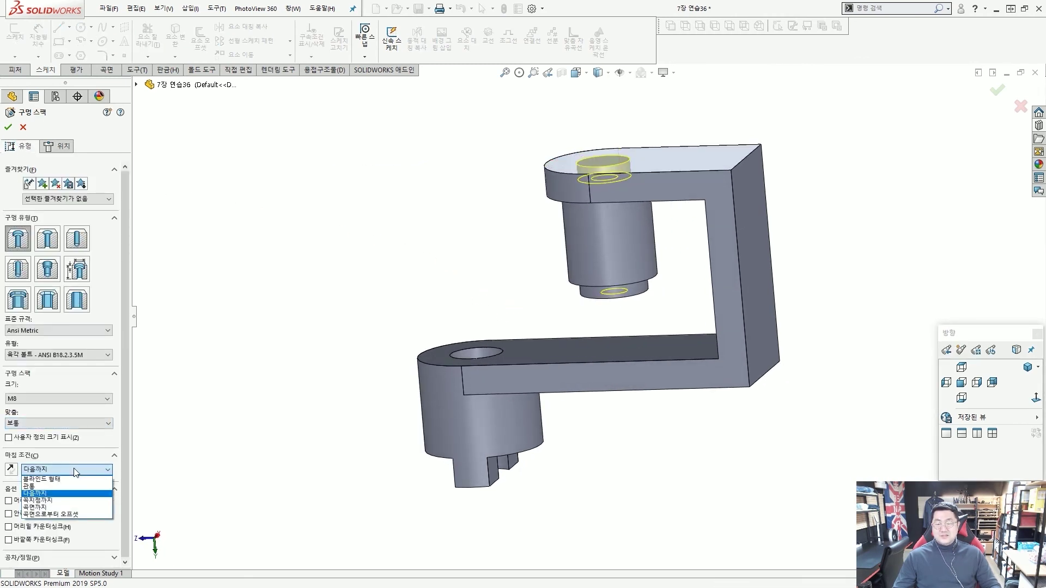
pyautogui.click(69, 509)
pyautogui.moveTo(505, 315); pyautogui.dragTo(623, 281, button='middle')
pyautogui.scroll(-2, 623, 284)
pyautogui.click(623, 297)
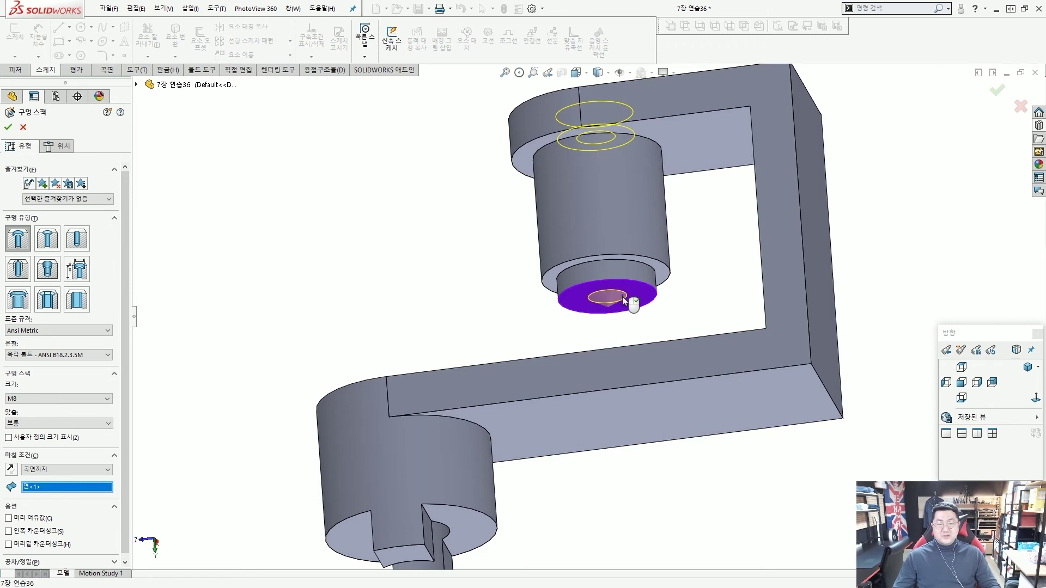
pyautogui.moveTo(496, 272); pyautogui.dragTo(506, 347, button='middle')
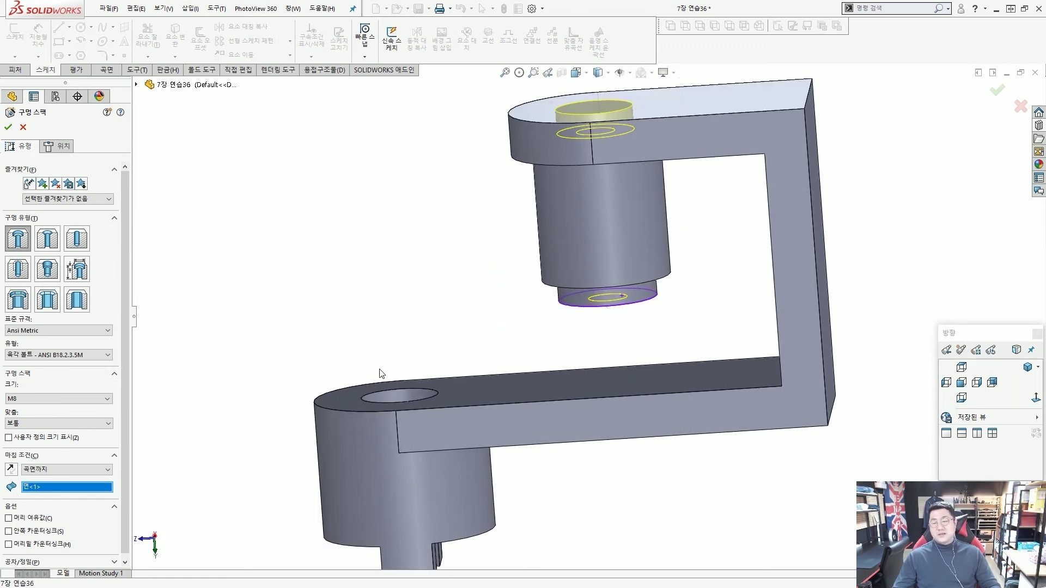
# - Switch the hole's end condition back to Up To Next
pyautogui.click(54, 469)
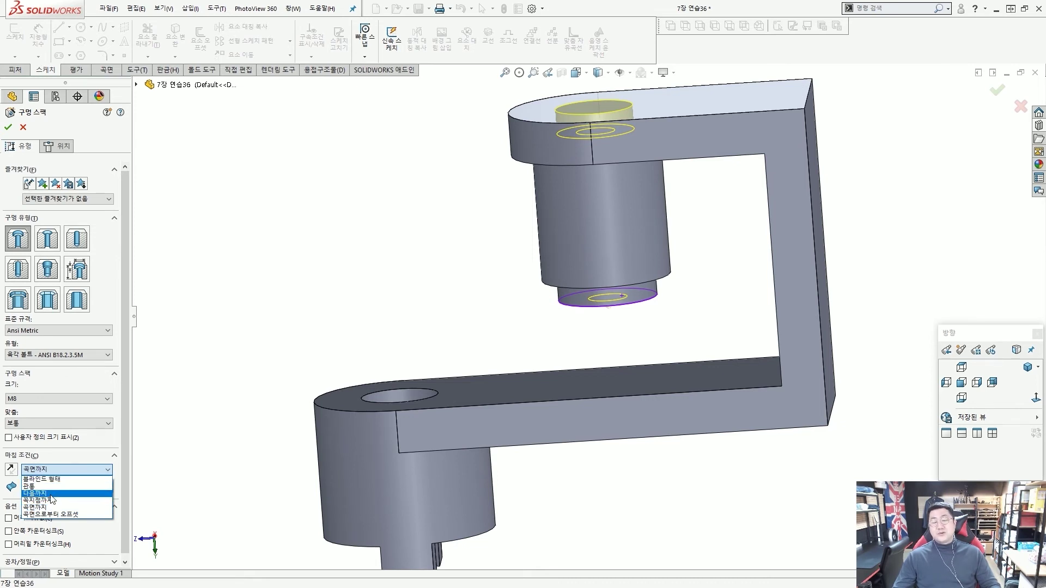
pyautogui.click(52, 494)
pyautogui.moveTo(338, 348); pyautogui.dragTo(430, 262, button='middle')
pyautogui.scroll(-3, 579, 311)
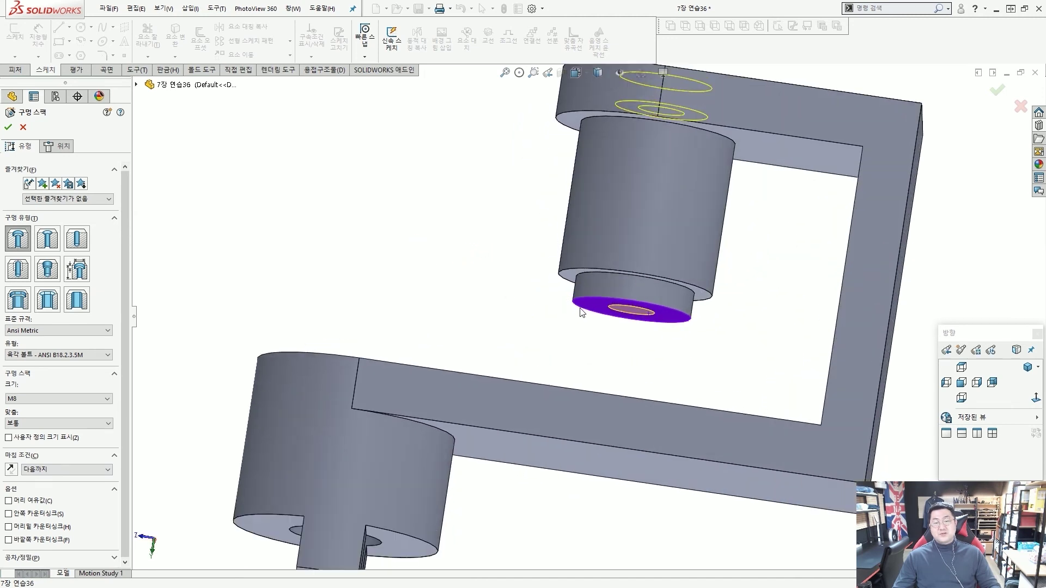
pyautogui.click(581, 312)
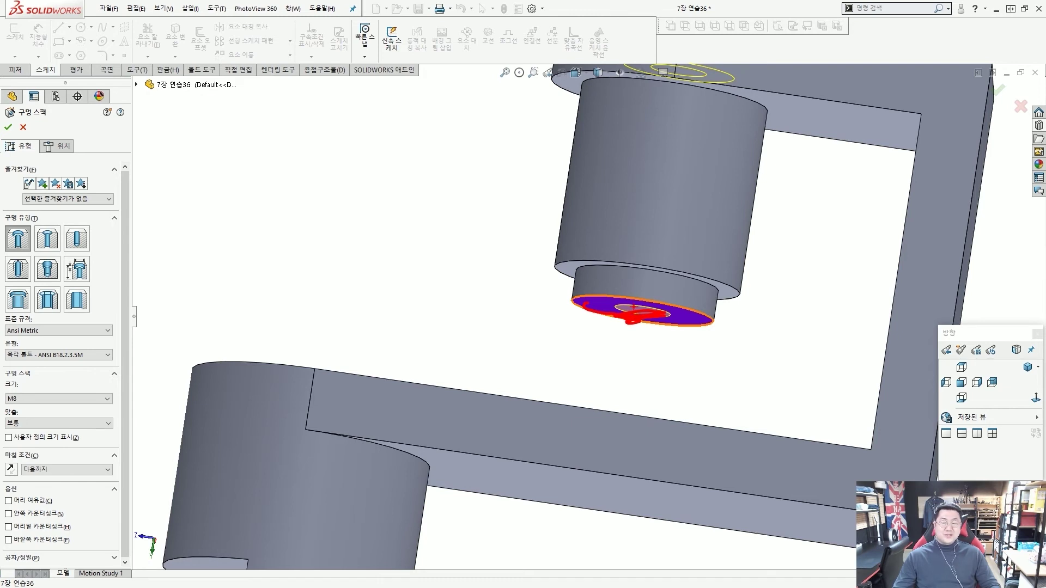
pyautogui.moveTo(84, 475)
pyautogui.mouseDown()
pyautogui.moveTo(568, 293)
pyautogui.moveTo(545, 328)
pyautogui.mouseUp()
pyautogui.press('Escape')
pyautogui.moveTo(452, 388); pyautogui.dragTo(428, 273, button='middle')
pyautogui.scroll(5, 428, 273)
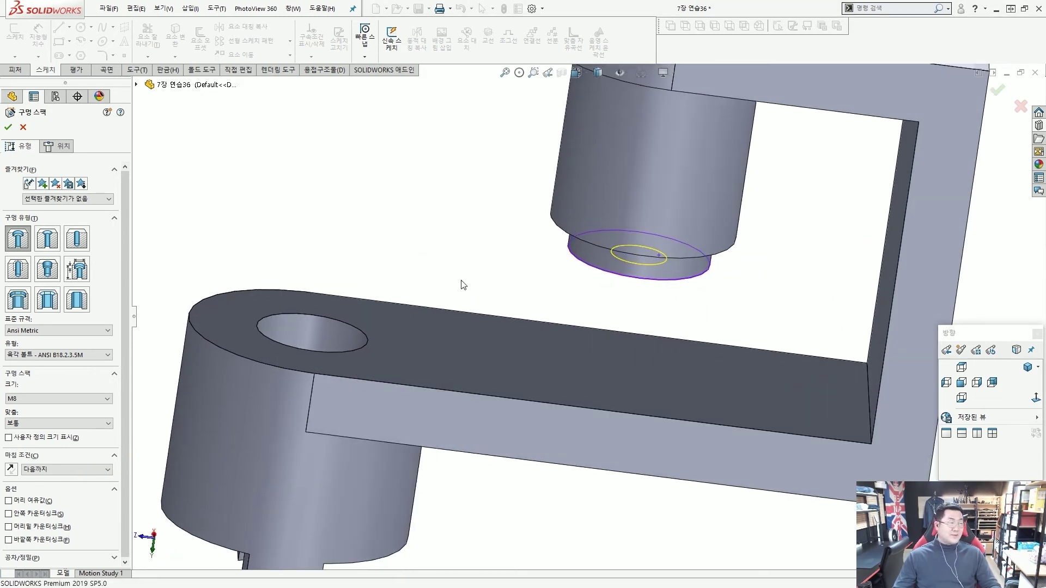
# - Create the M8 counterbore hole and view the part from above
pyautogui.click(7, 127)
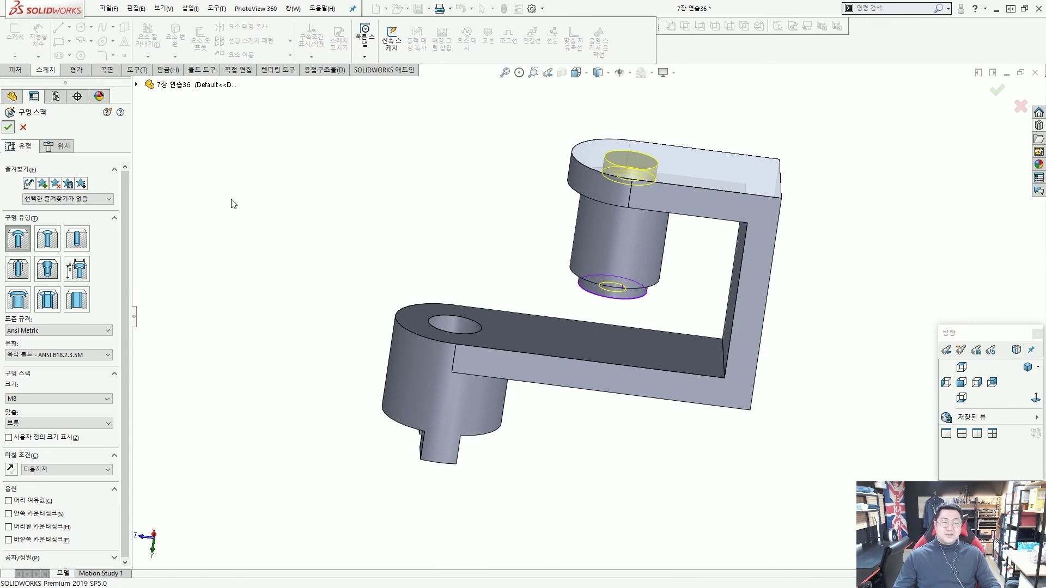
pyautogui.moveTo(513, 256); pyautogui.dragTo(514, 270, button='middle')
pyautogui.moveTo(971, 418)
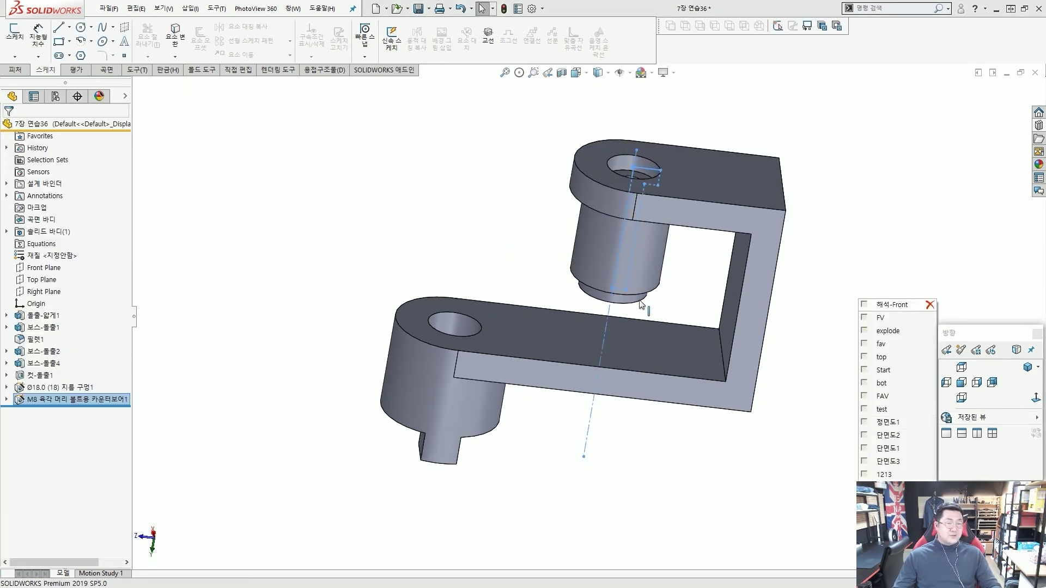
pyautogui.moveTo(630, 380); pyautogui.dragTo(638, 418, button='middle')
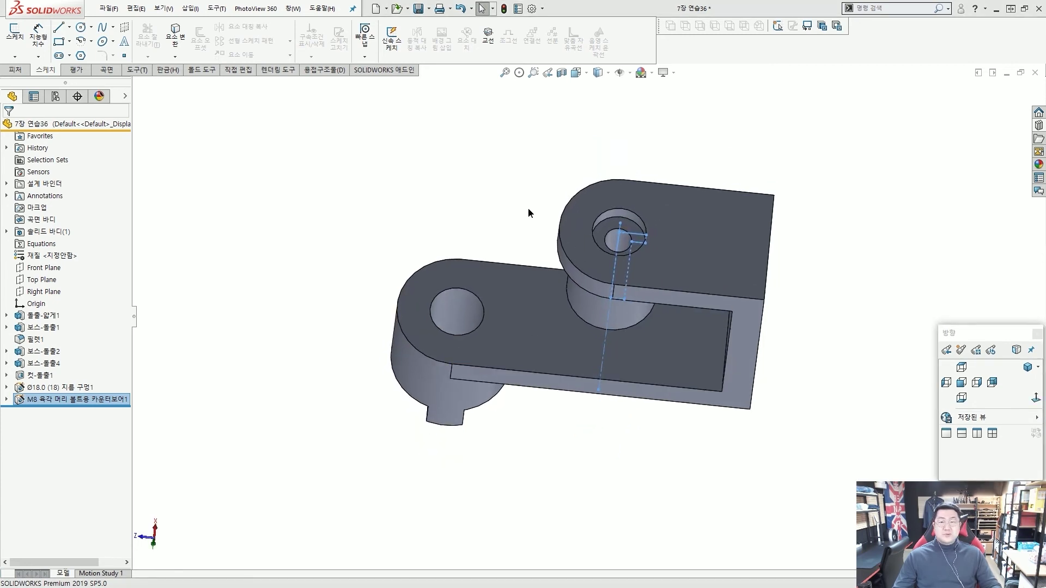
pyautogui.click(420, 178)
pyautogui.click(15, 71)
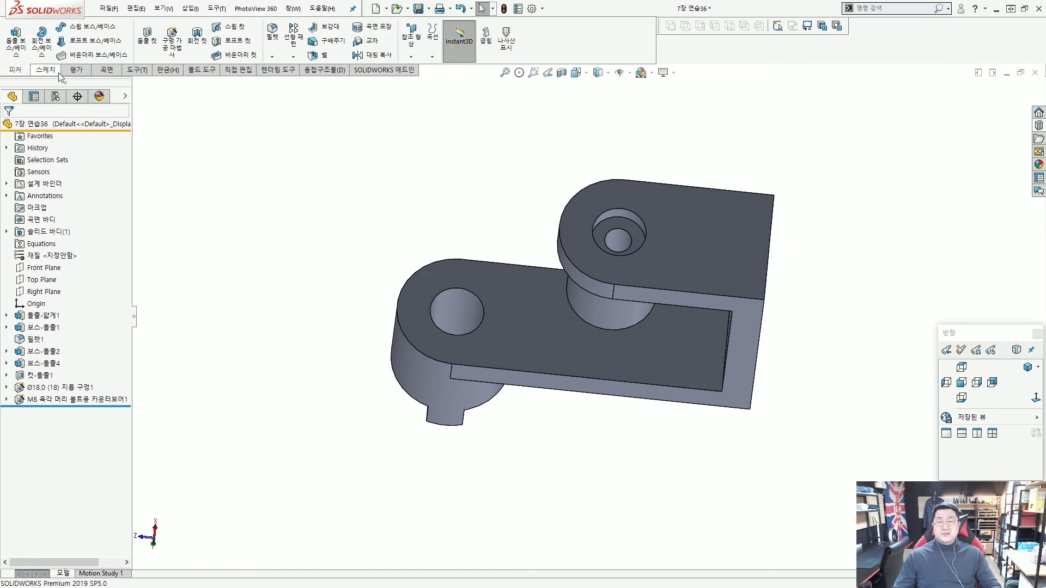
# - Start a constant-size fillet with a 2 mm radius
pyautogui.keyDown('ctrl'); pyautogui.moveTo(261, 16); pyautogui.dragTo(287, 71); pyautogui.keyUp('ctrl')
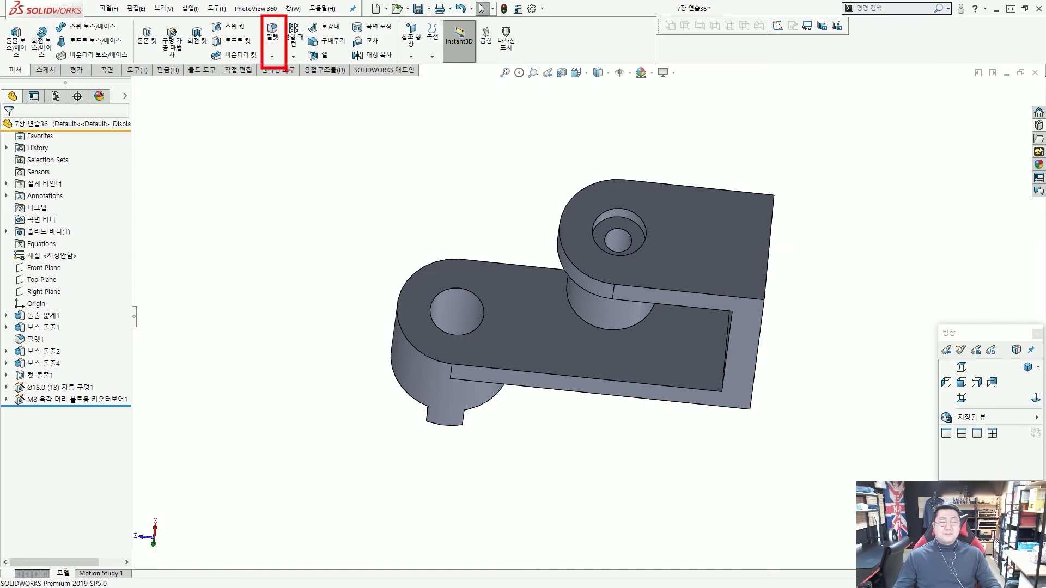
pyautogui.keyDown('ctrl'); pyautogui.keyDown('shift'); pyautogui.moveTo(328, 144); pyautogui.dragTo(283, 87); pyautogui.keyUp('shift'); pyautogui.keyUp('ctrl')
pyautogui.press('Escape')
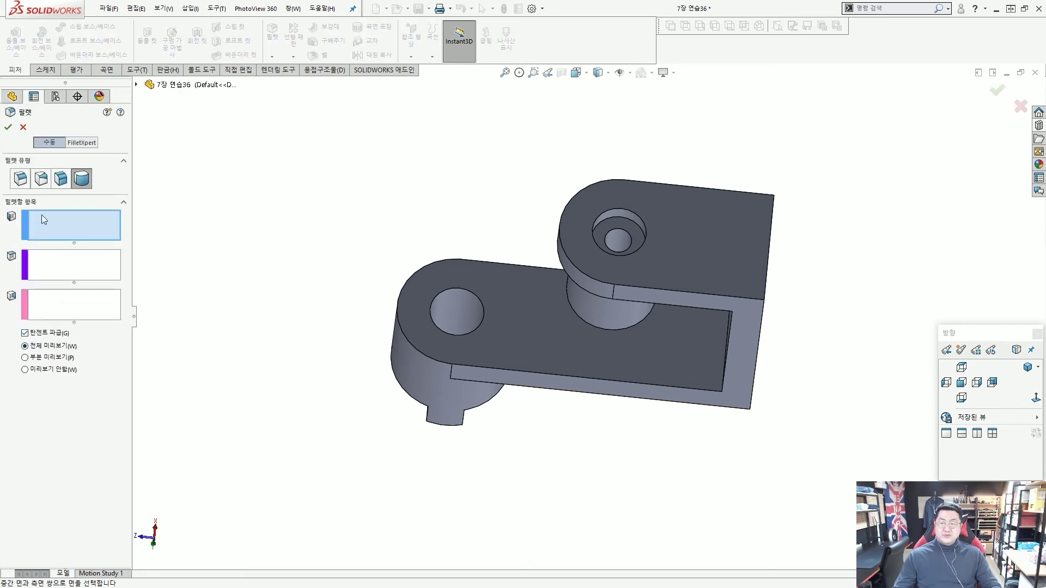
pyautogui.moveTo(21, 133)
pyautogui.mouseDown()
pyautogui.moveTo(55, 154)
pyautogui.moveTo(32, 192)
pyautogui.mouseUp()
pyautogui.press('Escape')
pyautogui.click(21, 181)
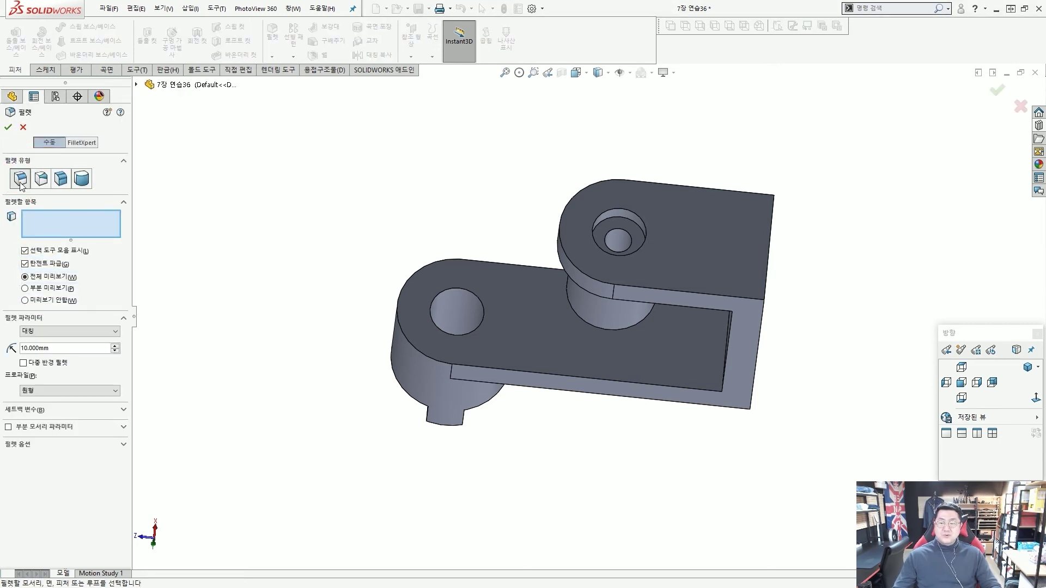
pyautogui.moveTo(60, 349); pyautogui.dragTo(0, 355)
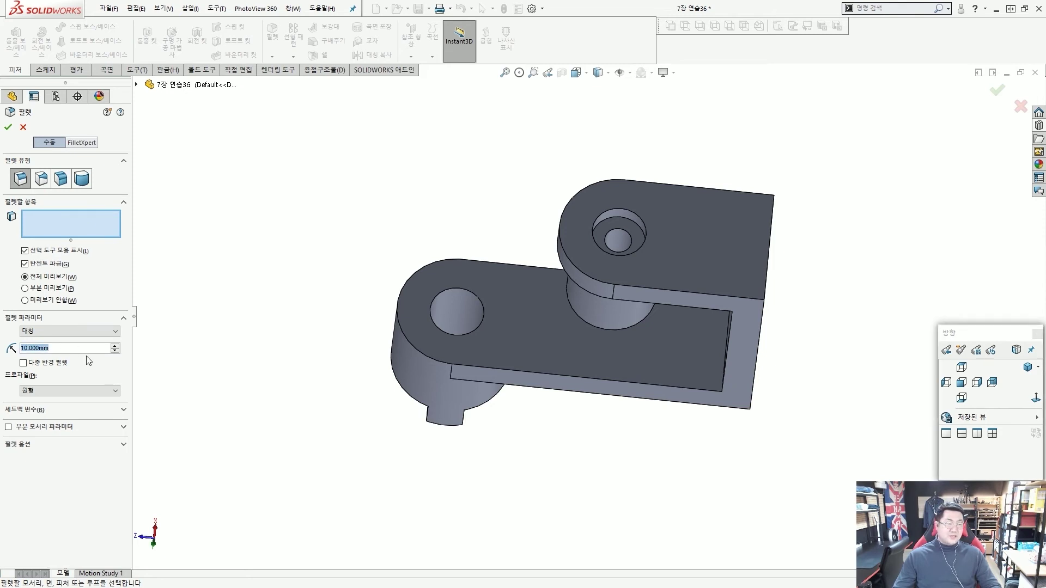
pyautogui.write('2')
pyautogui.press('Return')
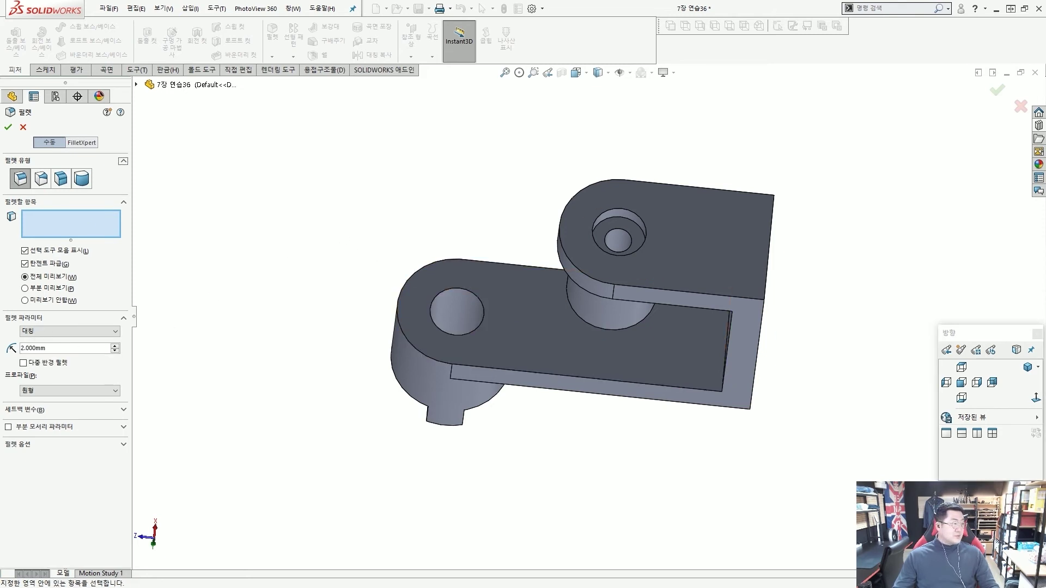
# - Apply the 2 mm fillet to the lower and upper arms' top edges
pyautogui.moveTo(463, 186); pyautogui.dragTo(432, 256, button='middle')
pyautogui.click(432, 258)
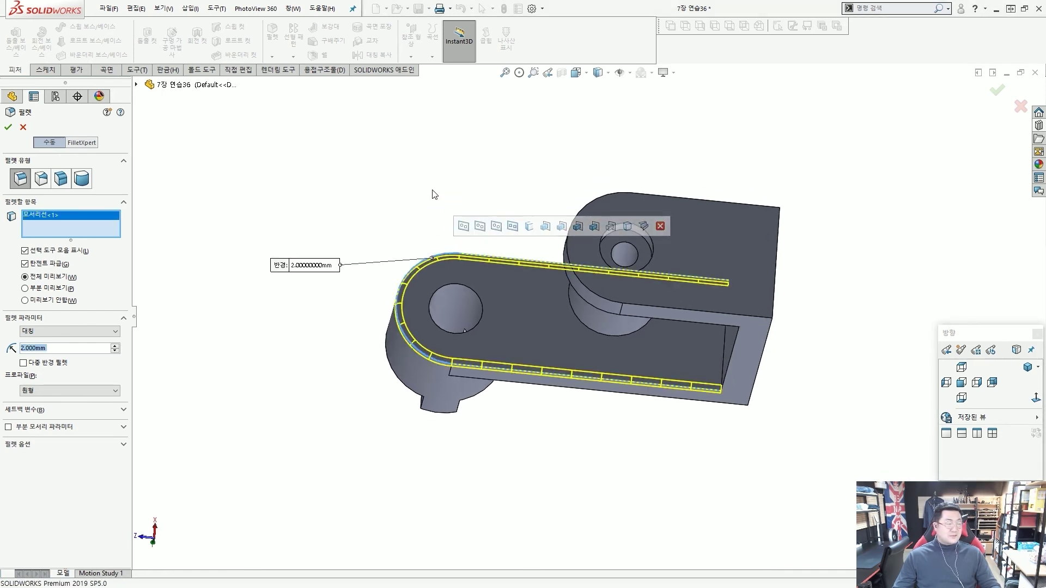
pyautogui.moveTo(429, 194); pyautogui.dragTo(432, 118, button='middle')
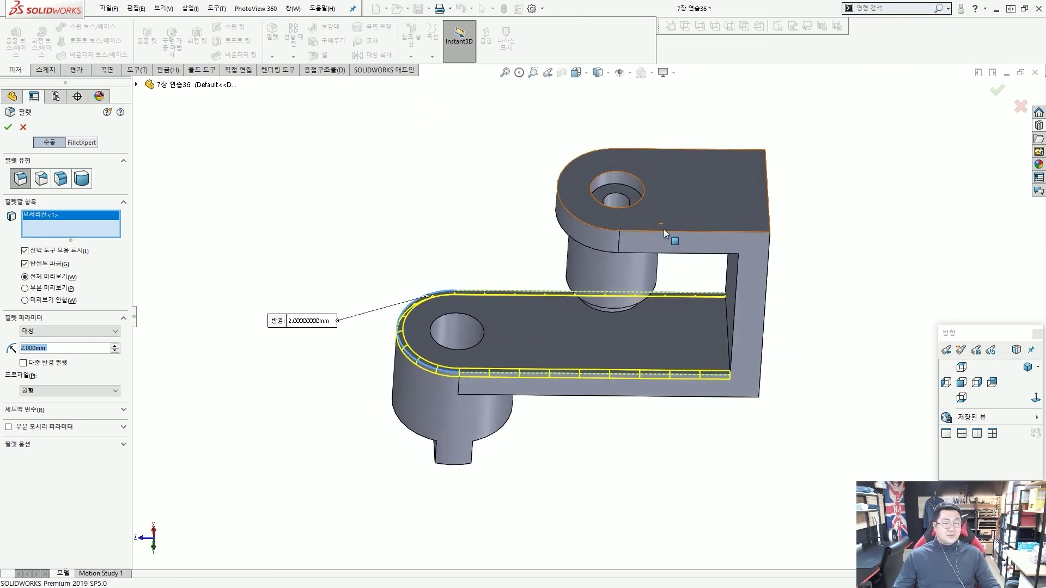
pyautogui.click(599, 229)
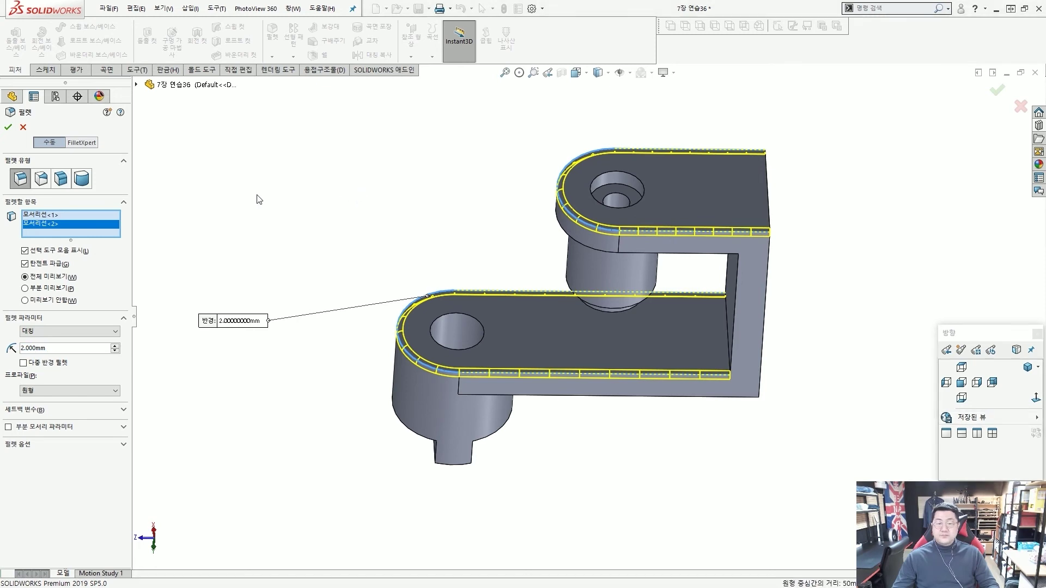
pyautogui.click(8, 129)
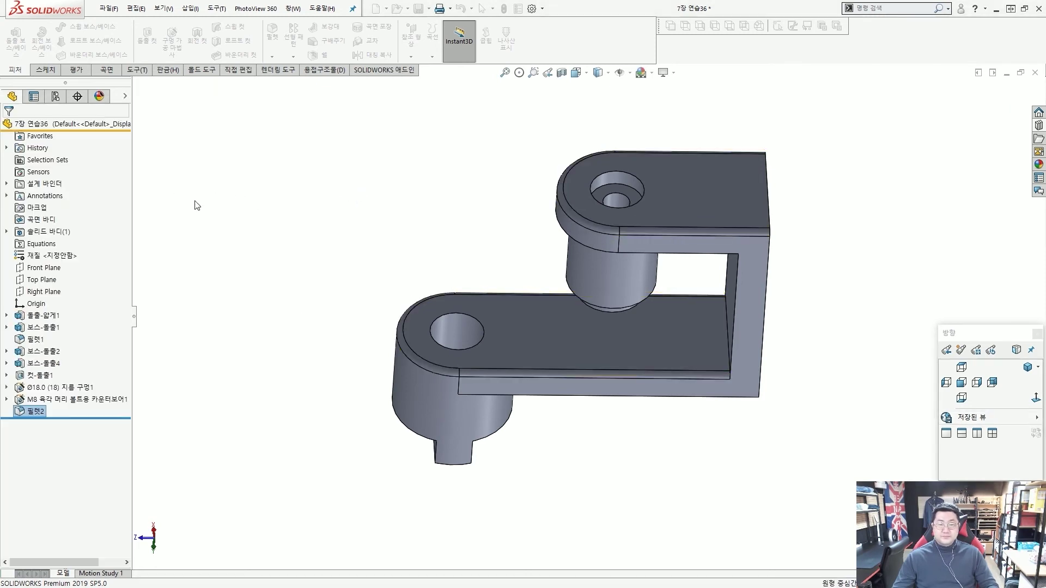
# - Inspect the fillets, then select 돌출-얇게1 to show its 30, 75 and 100 dimensions
pyautogui.moveTo(497, 256); pyautogui.dragTo(761, 215, button='middle')
pyautogui.scroll(-2, 761, 215)
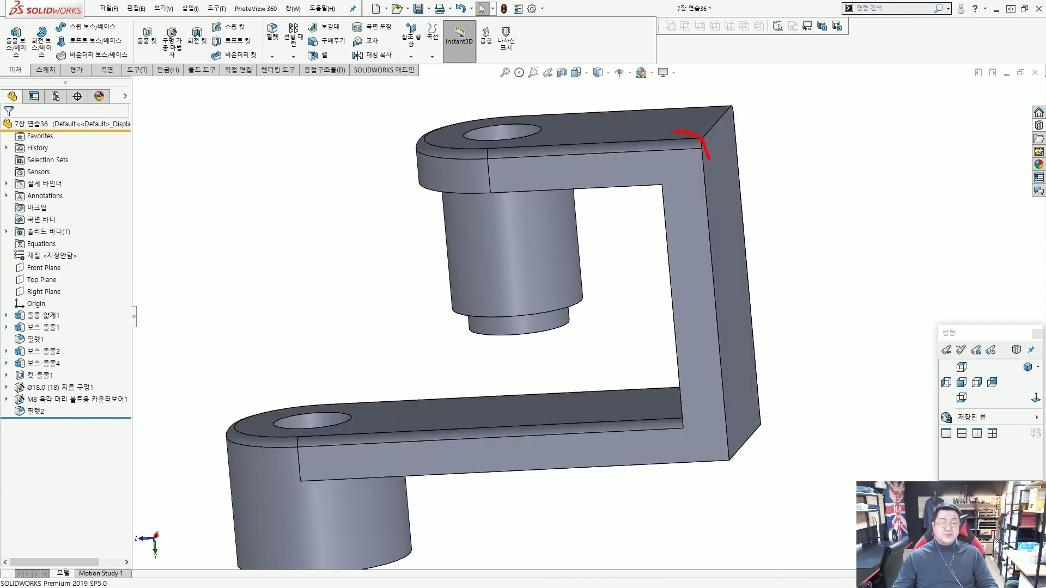
pyautogui.press('Escape')
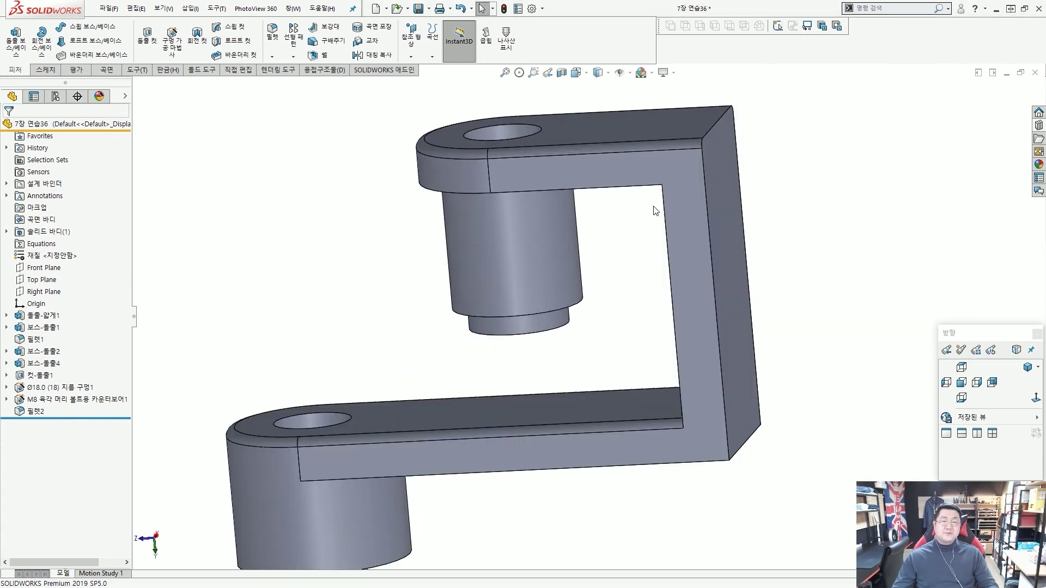
pyautogui.scroll(2, 654, 210)
pyautogui.moveTo(639, 229); pyautogui.dragTo(673, 209, button='middle')
pyautogui.scroll(-2, 689, 228)
pyautogui.hotkey('ctrl', '2')
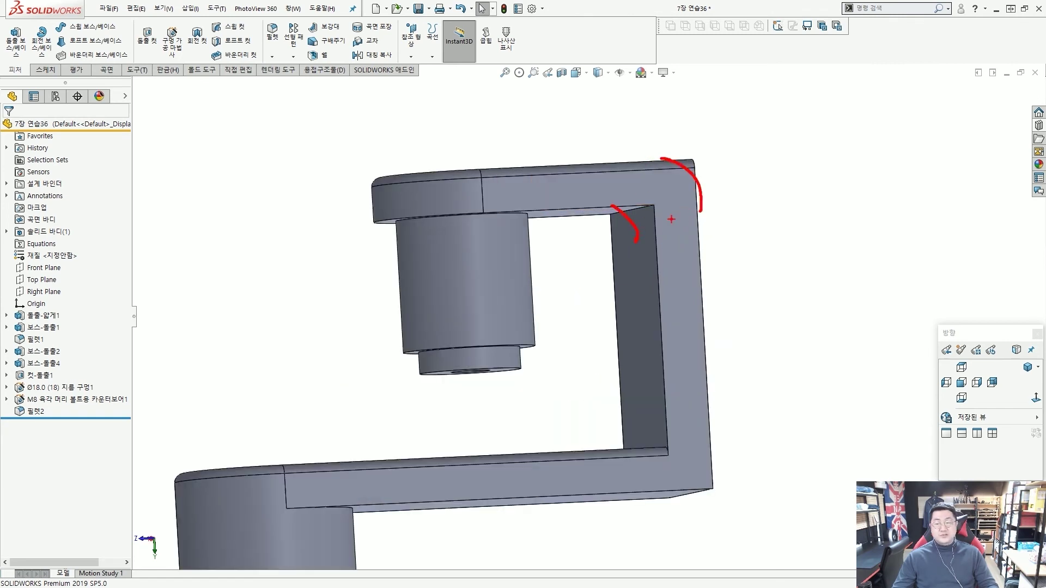
pyautogui.press('Escape')
pyautogui.moveTo(613, 228); pyautogui.dragTo(580, 281, button='middle')
pyautogui.scroll(1, 581, 281)
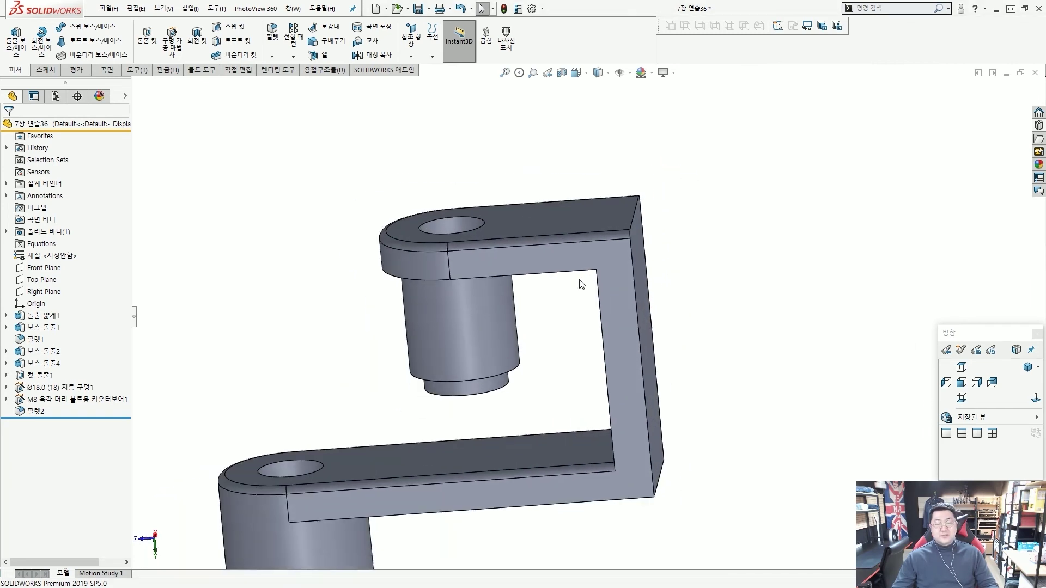
pyautogui.scroll(-2, 588, 276)
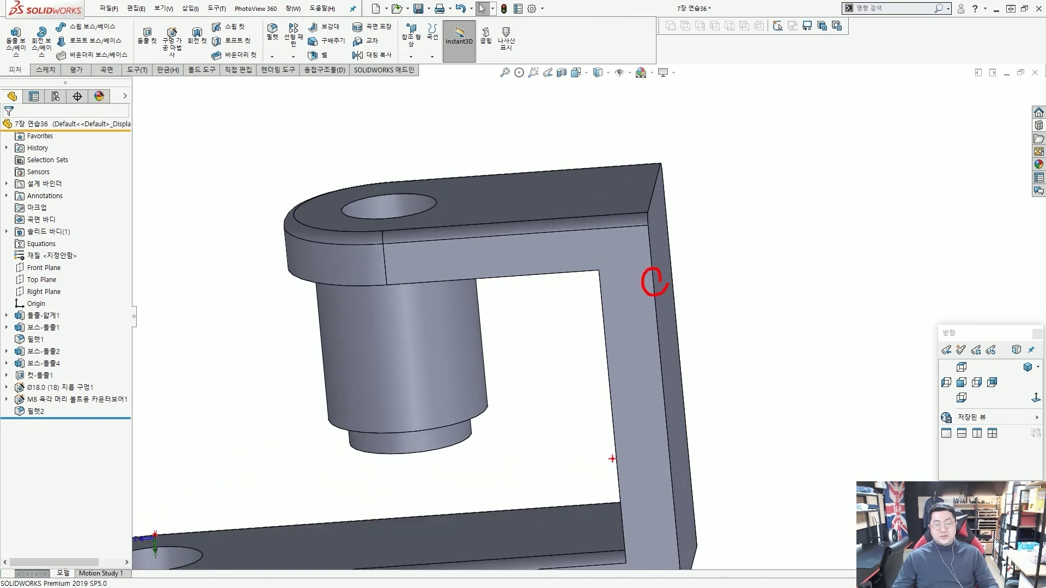
pyautogui.press('Escape')
pyautogui.scroll(3, 470, 289)
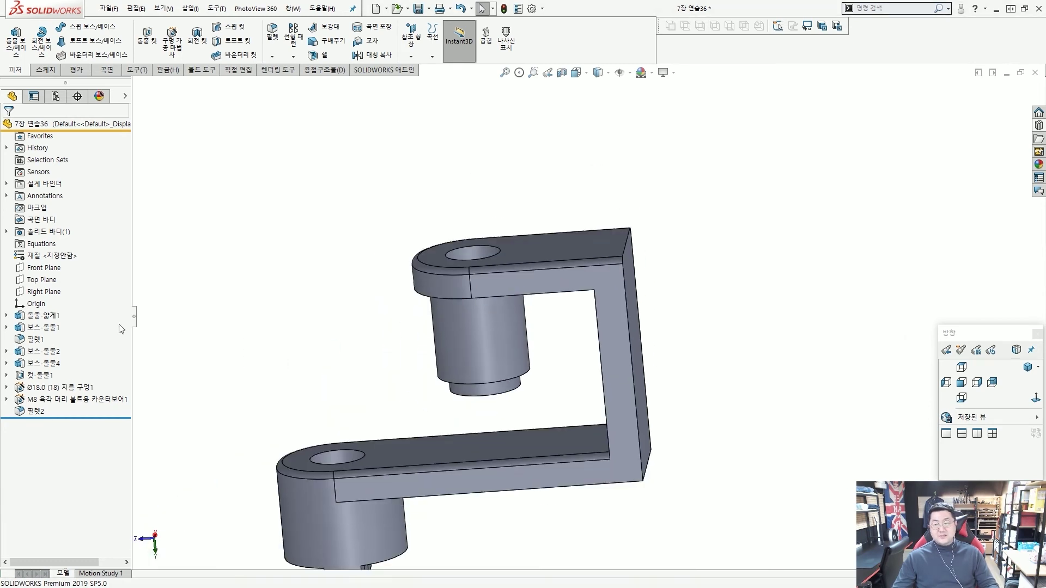
pyautogui.click(44, 315)
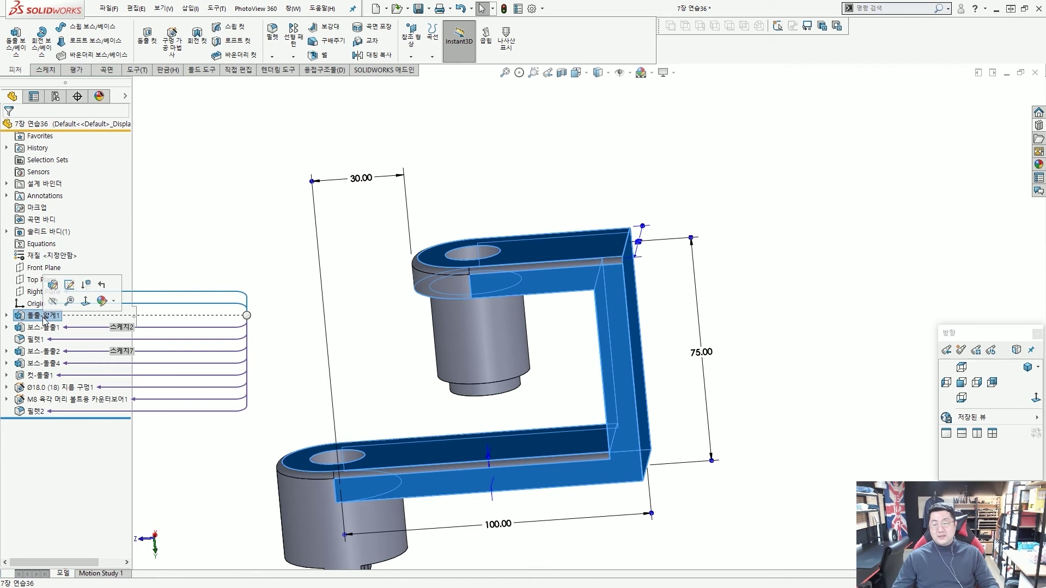
# - Edit 돌출-얇게1 to turn on corner fillets with a 6 mm radius
pyautogui.click(53, 286)
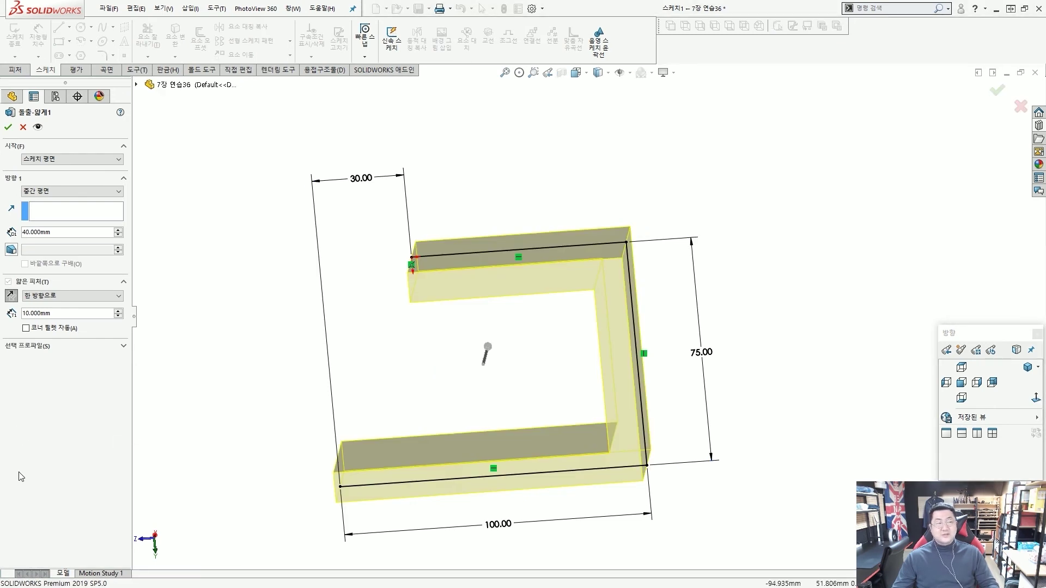
pyautogui.click(51, 328)
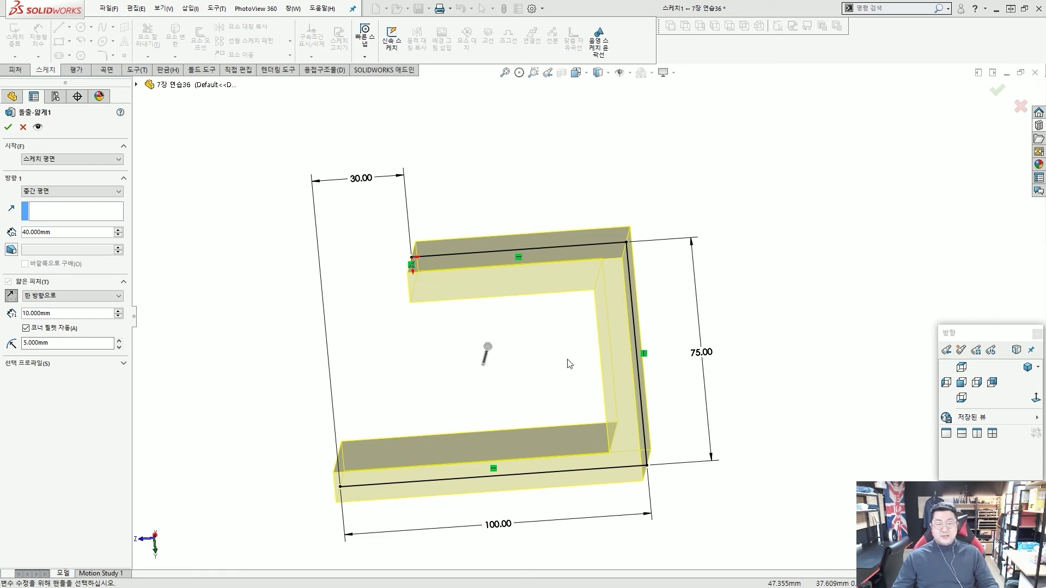
pyautogui.moveTo(64, 346); pyautogui.dragTo(32, 343)
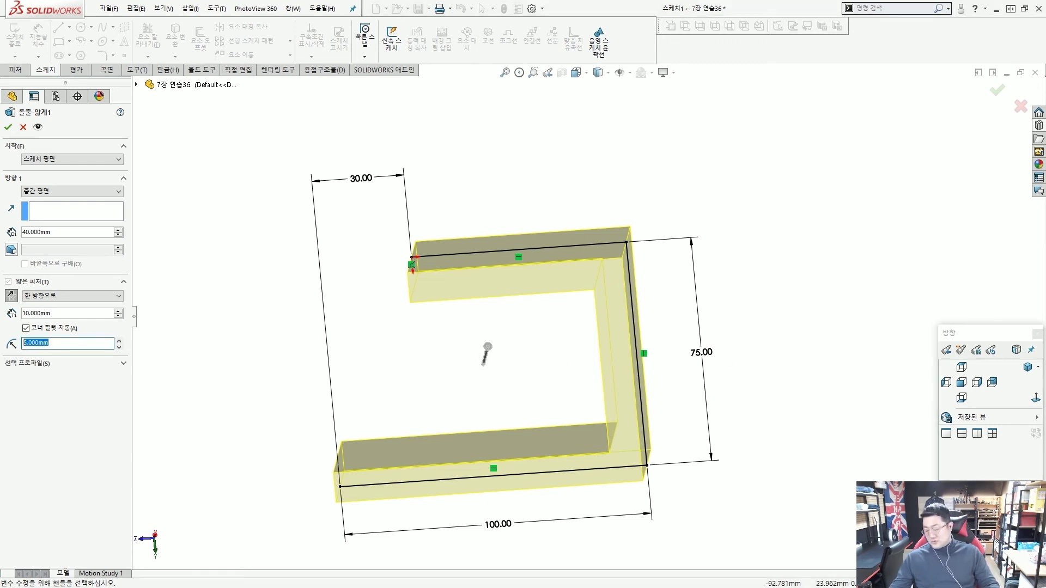
pyautogui.press('Return')
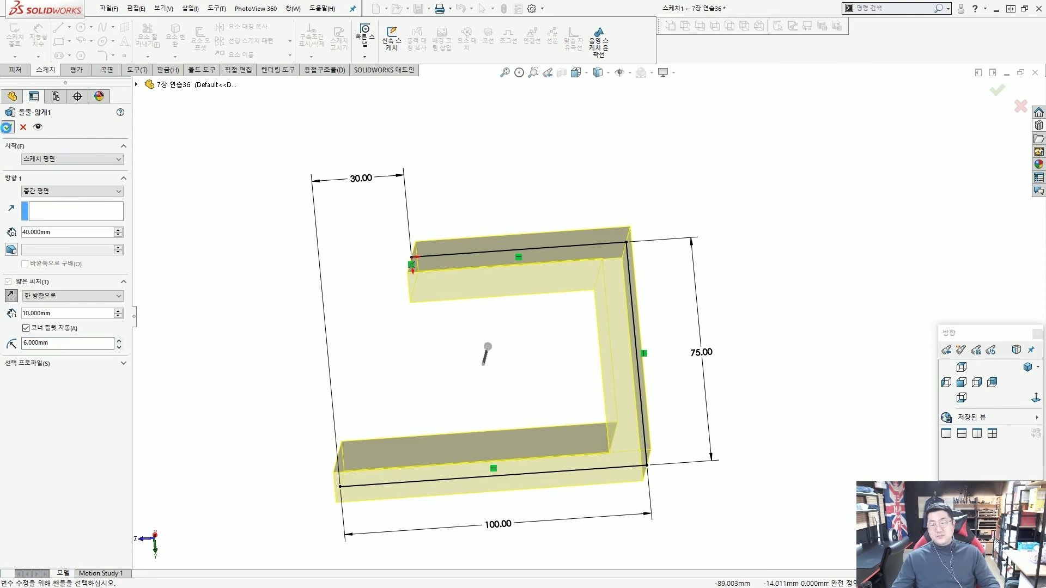
pyautogui.click(6, 127)
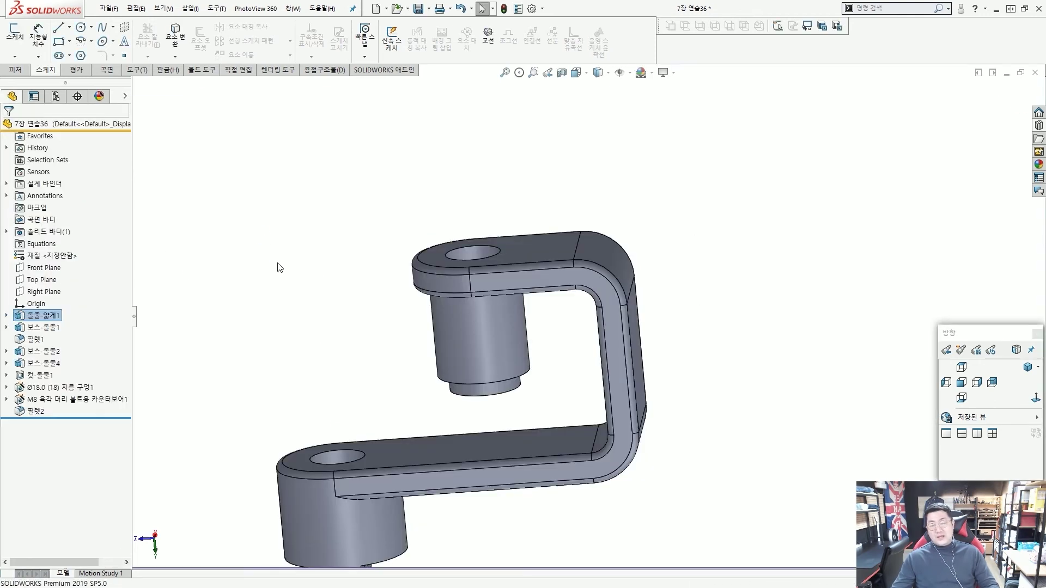
# - Inspect the 6 mm rounded bends and the 필렛2 filleted edges
pyautogui.scroll(2, 407, 308)
pyautogui.scroll(-2, 520, 353)
pyautogui.moveTo(558, 353); pyautogui.dragTo(562, 366, button='middle')
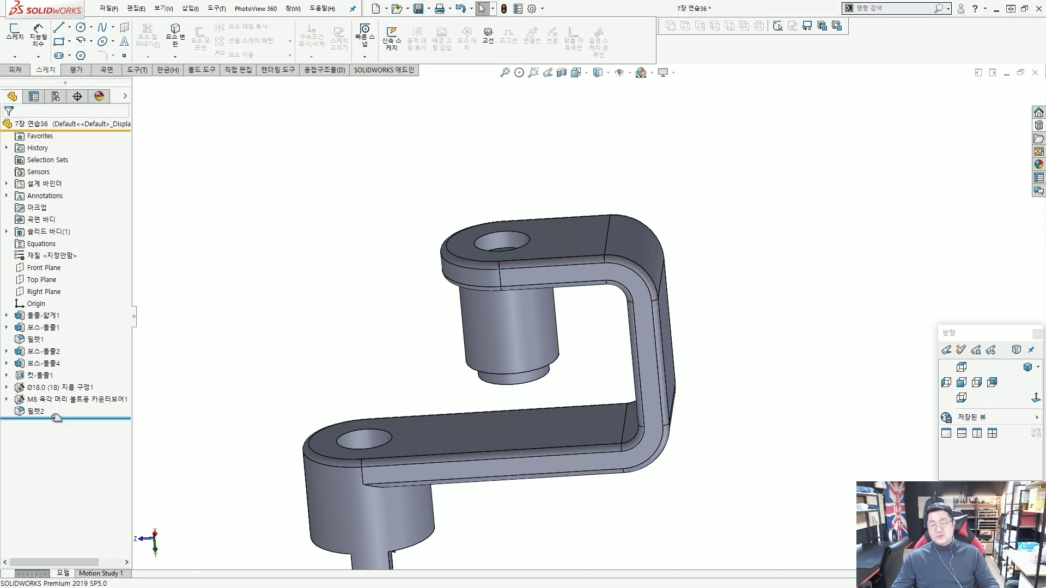
pyautogui.click(36, 412)
pyautogui.moveTo(397, 348); pyautogui.dragTo(724, 339, button='middle')
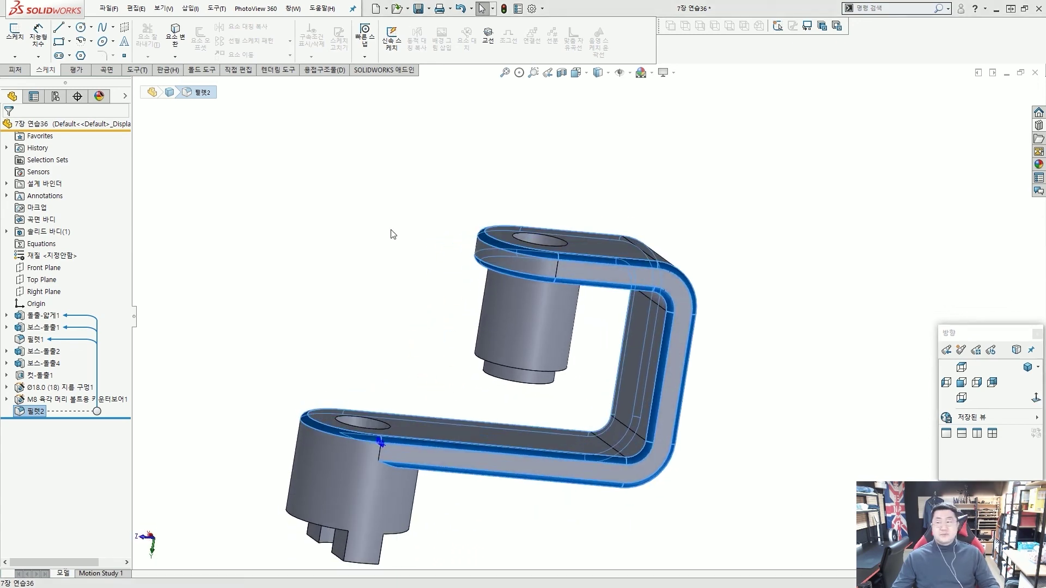
pyautogui.click(313, 228)
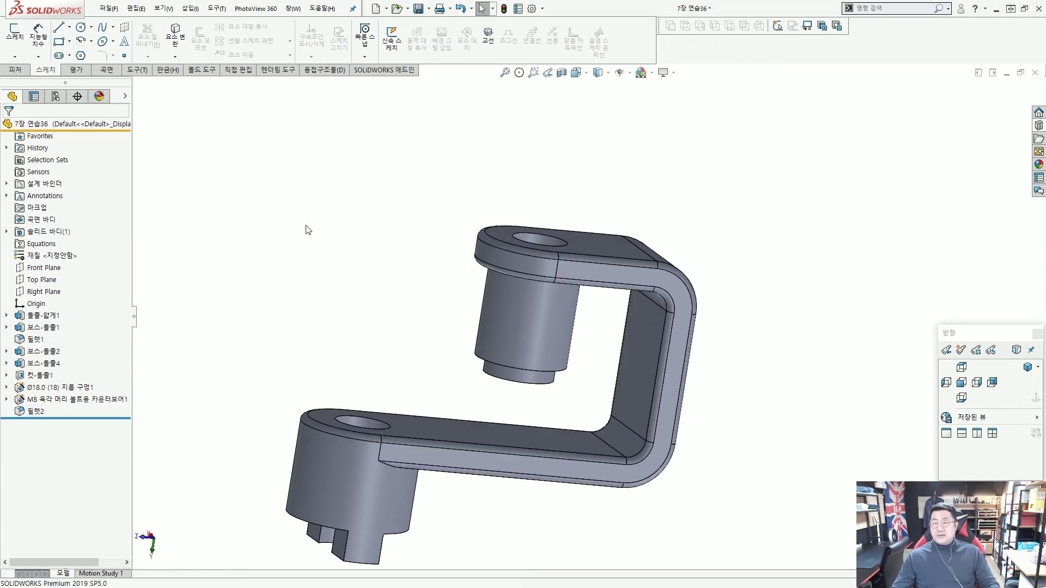
# - Switch to isometric view, save the 7장 연습36 part and close it
pyautogui.click(1026, 367)
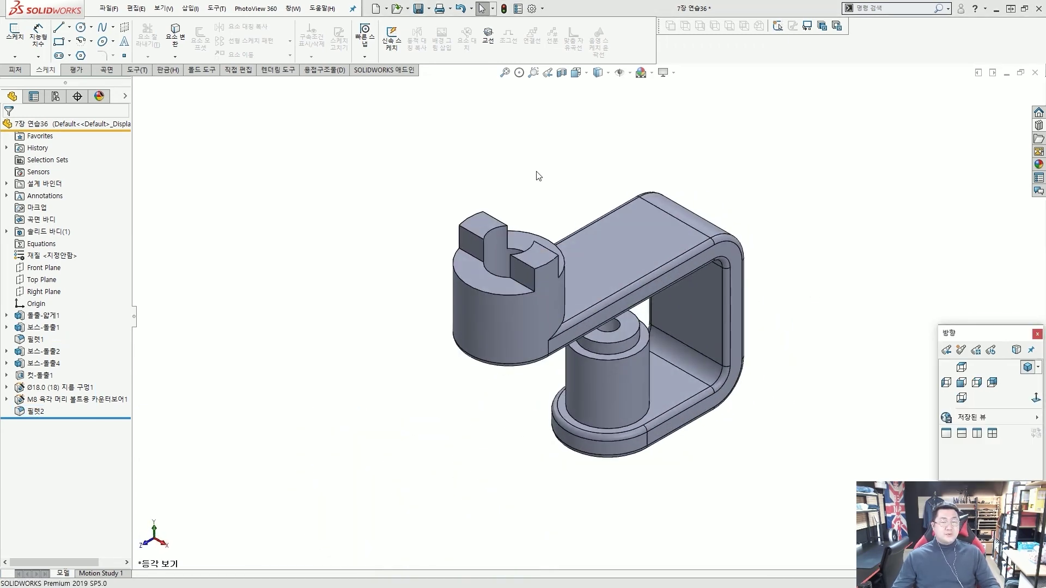
pyautogui.hotkey('ctrl', 's')
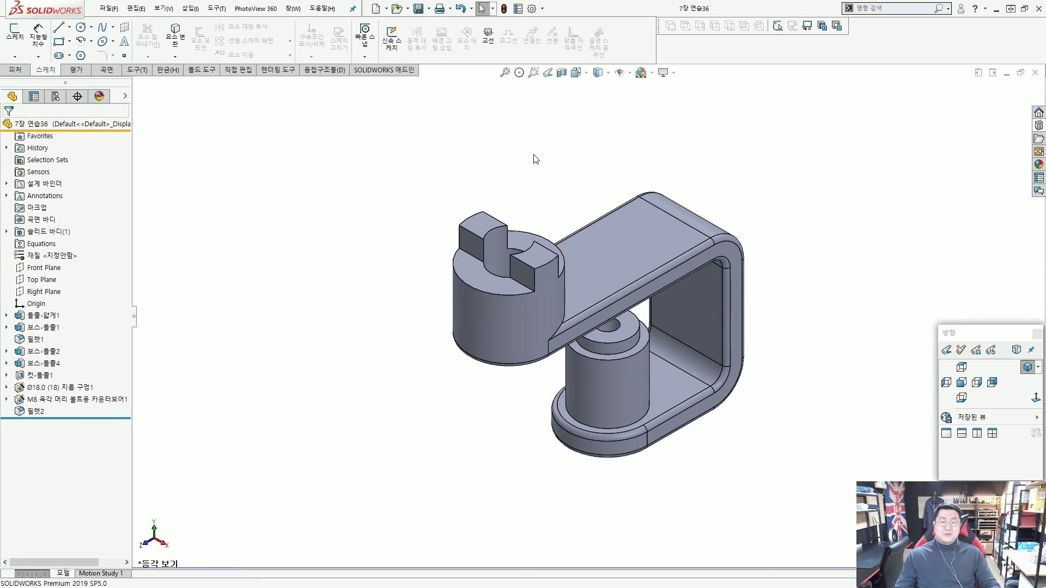
pyautogui.click(1034, 73)
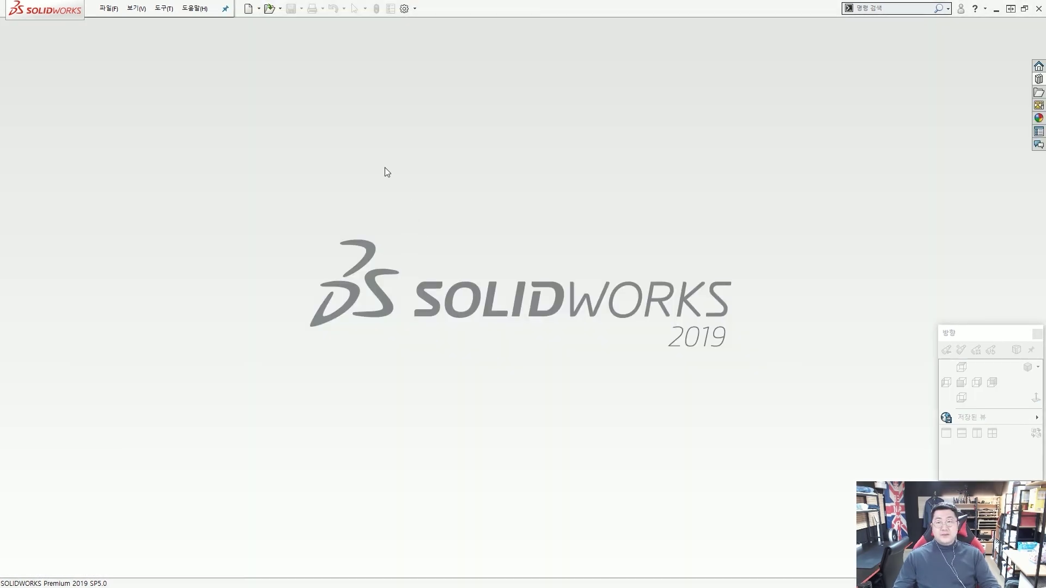
# - Create a new part from the Part_MM template
pyautogui.click(249, 9)
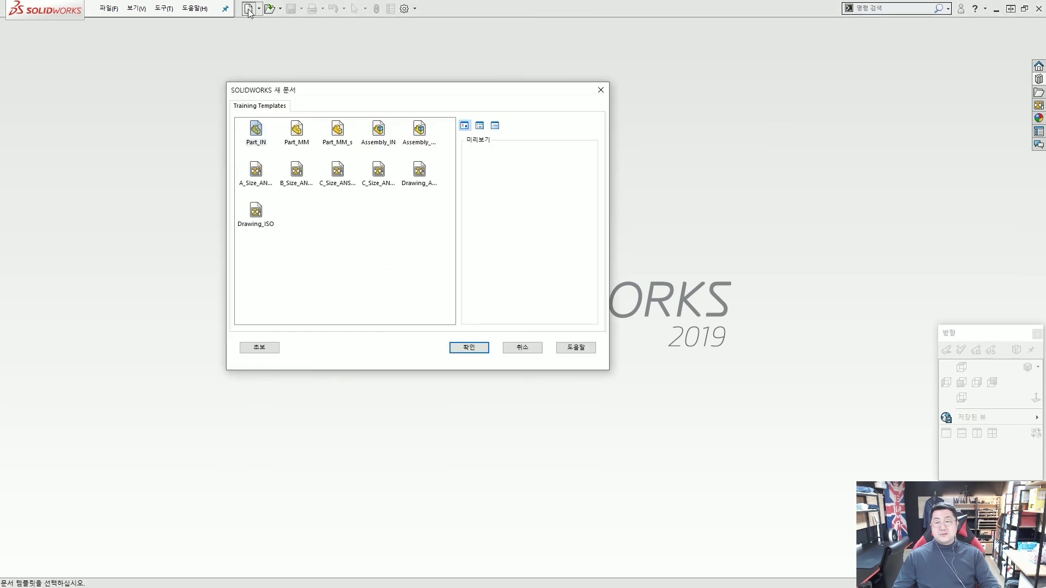
pyautogui.click(297, 131)
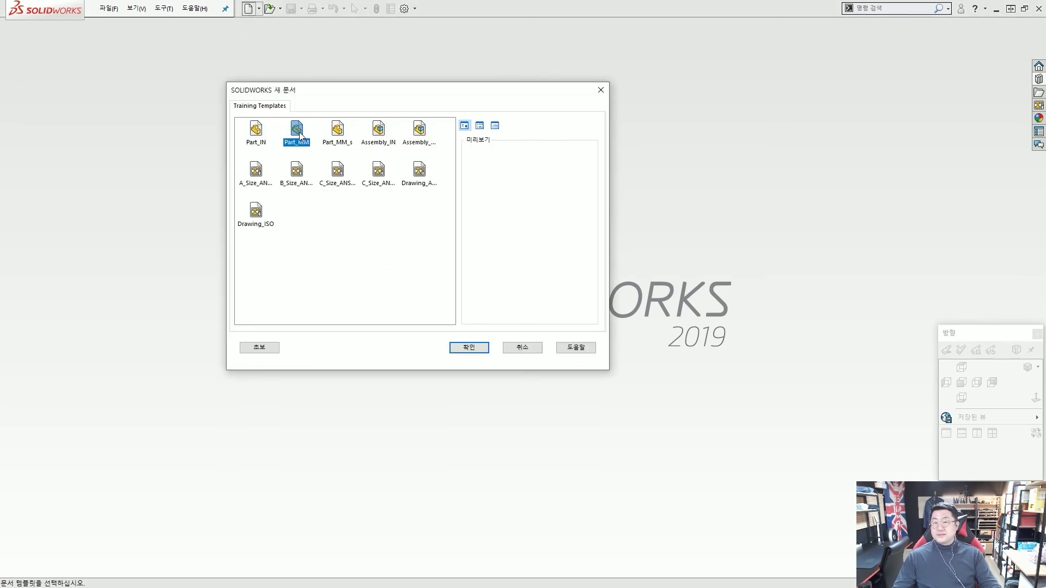
pyautogui.doubleClick(300, 133)
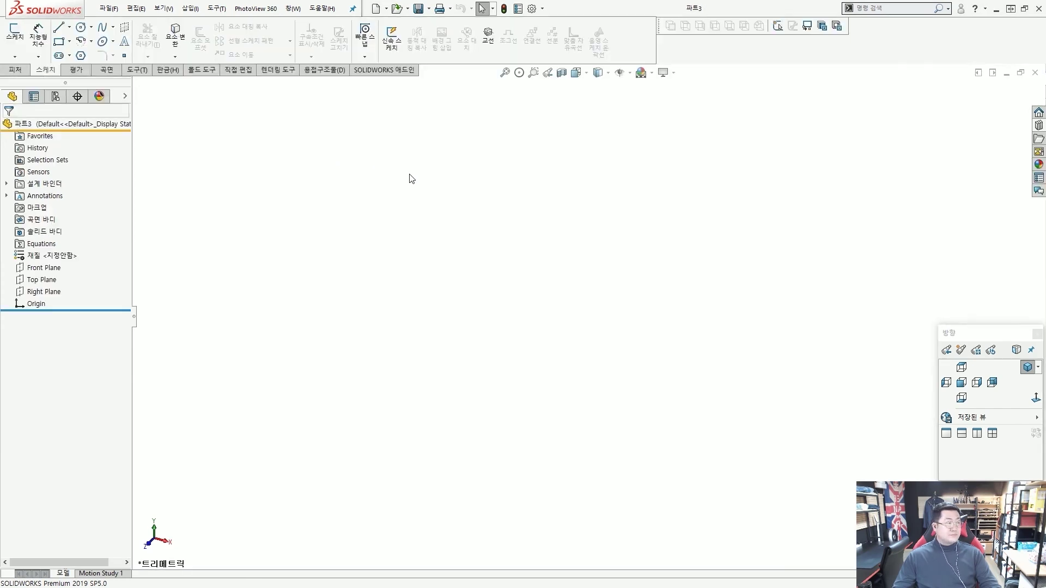
# - Save the new part as '7장 연습37'
pyautogui.hotkey('ctrl', 's')
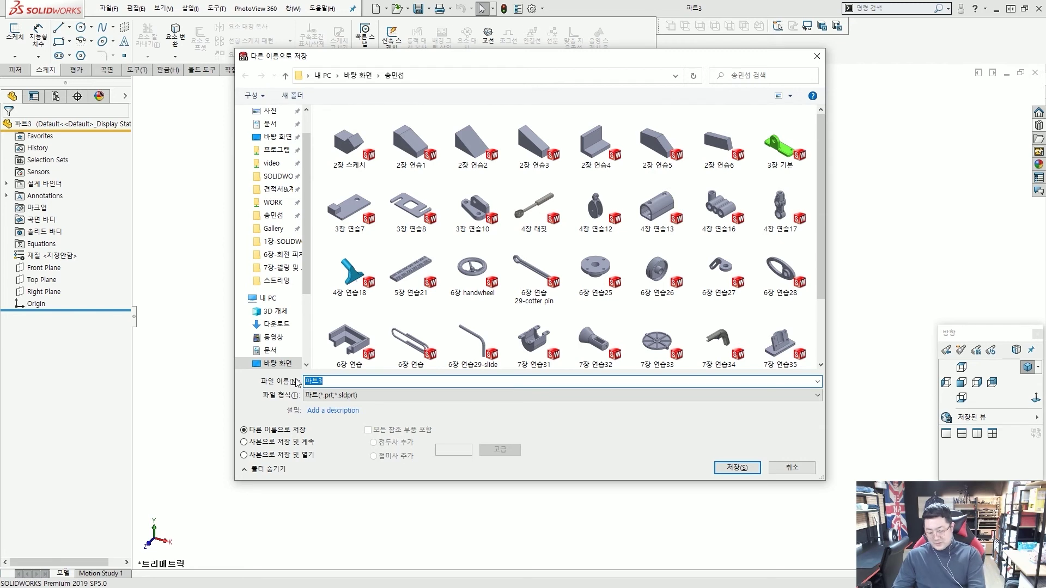
pyautogui.write('7wk')
pyautogui.press('BackSpace')
pyautogui.press('BackSpace')
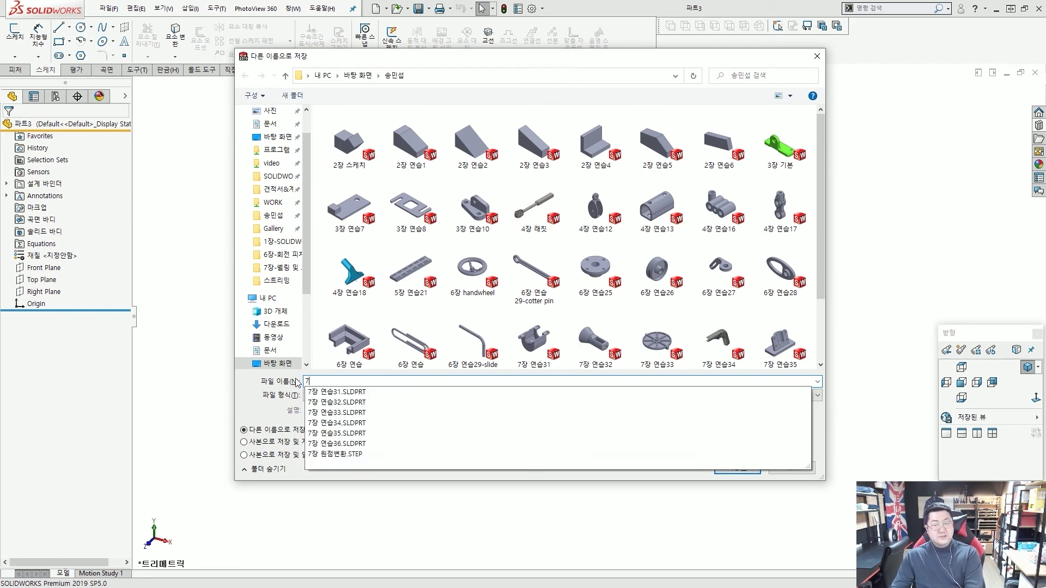
pyautogui.write('장 연습 ')
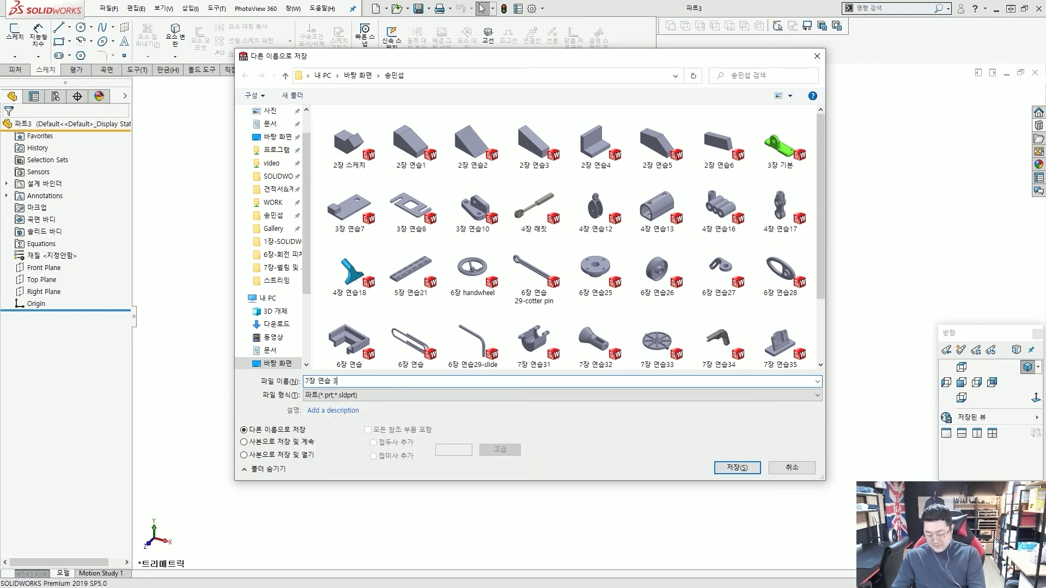
pyautogui.write('37')
pyautogui.press('Return')
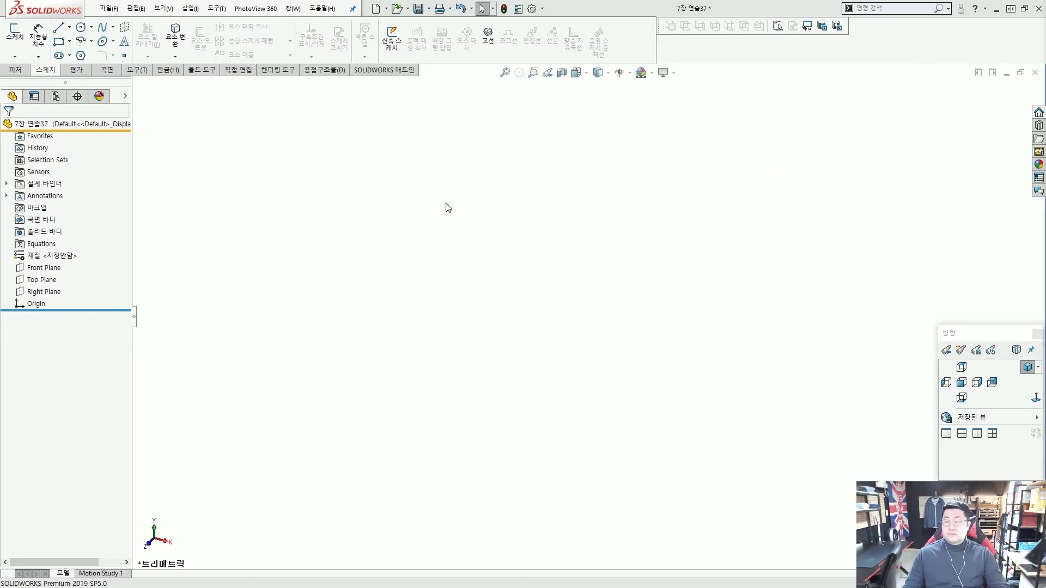
# - Sketch a Ø65 circle centred on the origin on the Front Plane
pyautogui.click(39, 268)
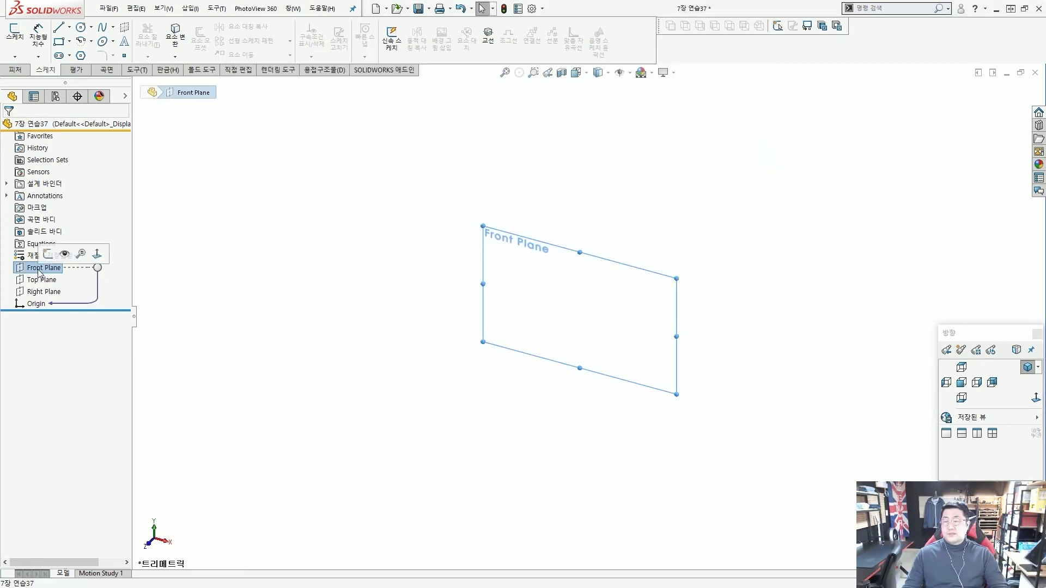
pyautogui.click(47, 254)
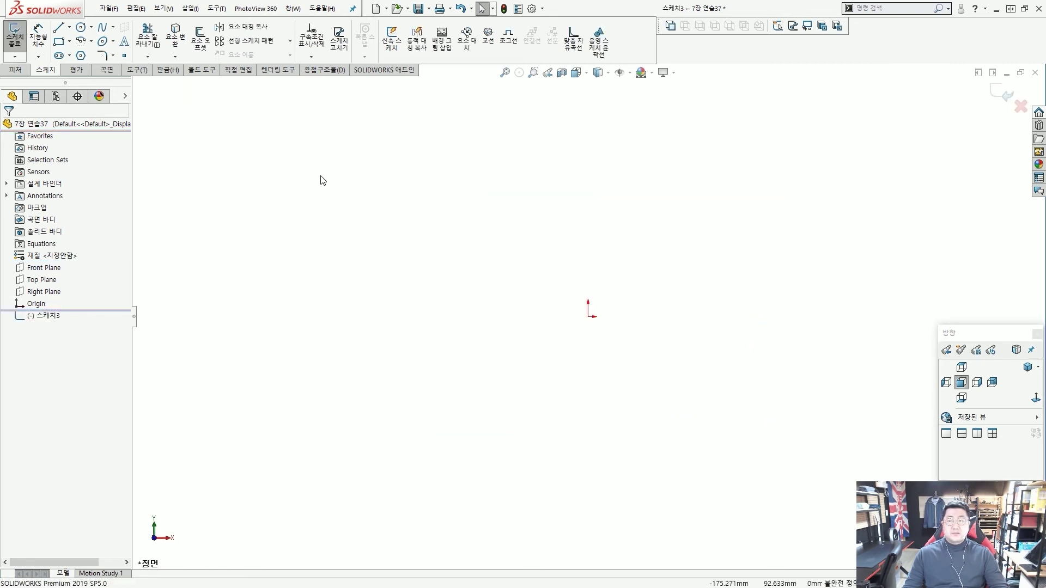
pyautogui.click(80, 29)
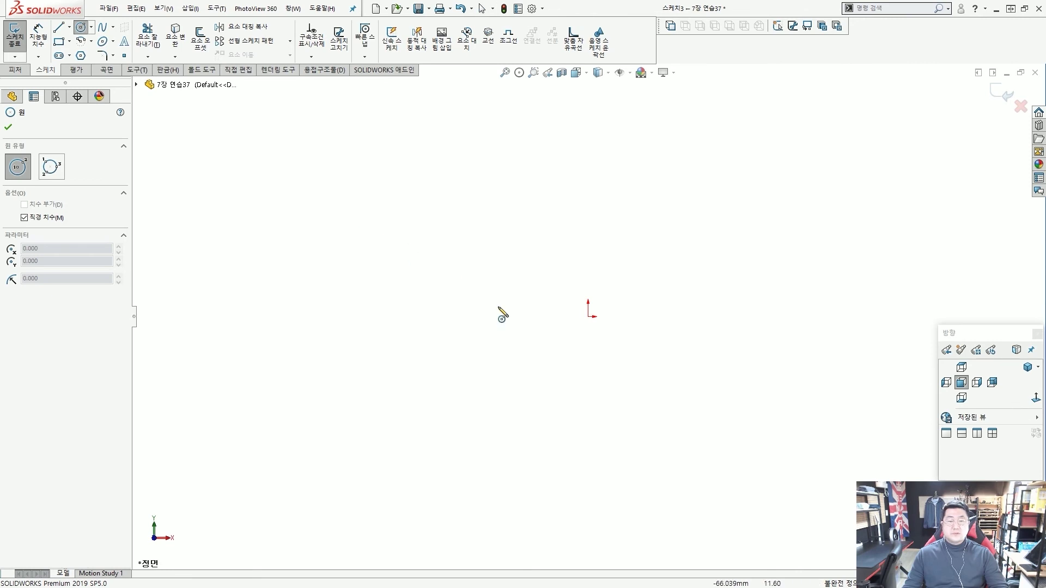
pyautogui.click(588, 317)
pyautogui.click(690, 375)
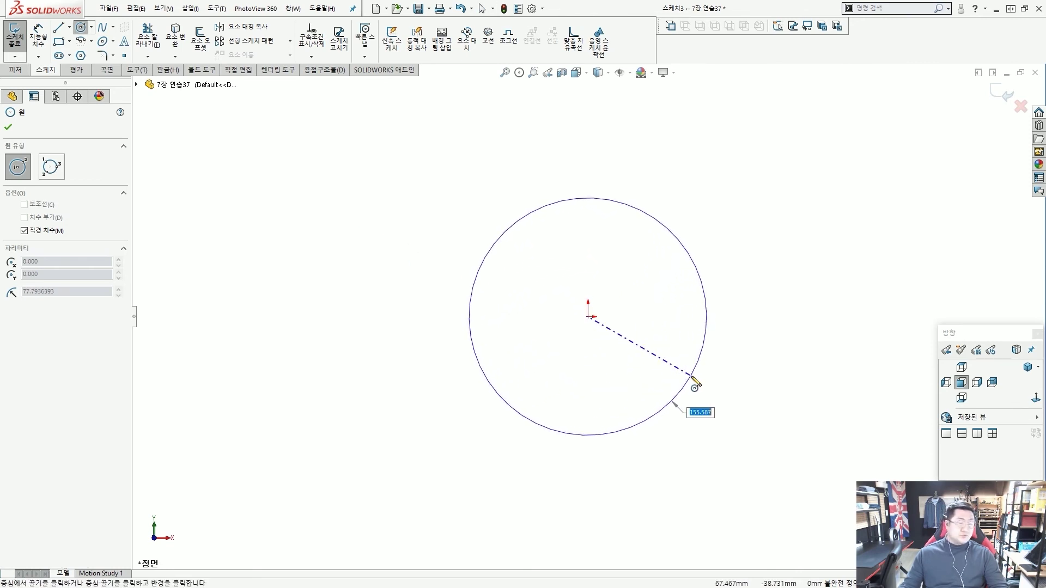
pyautogui.write('65')
pyautogui.press('Return')
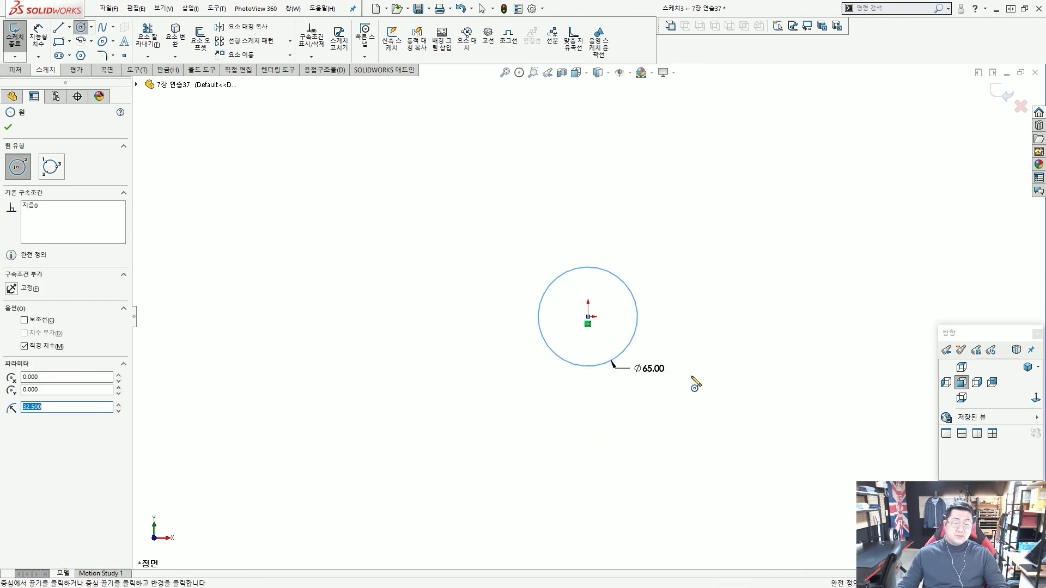
pyautogui.press('Escape')
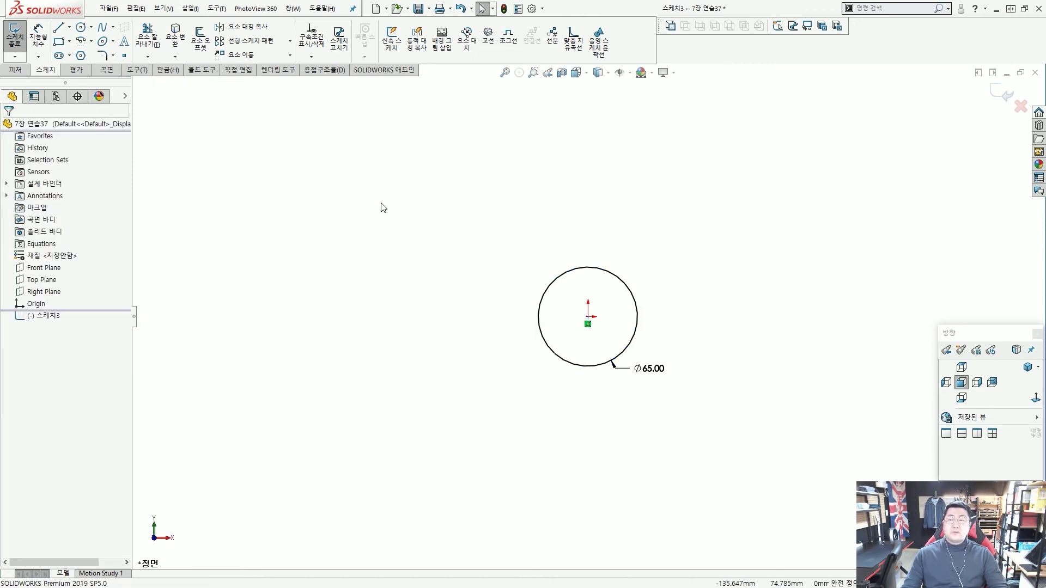
# - Extrude the circle Mid Plane to a 125 mm cylinder
pyautogui.click(16, 70)
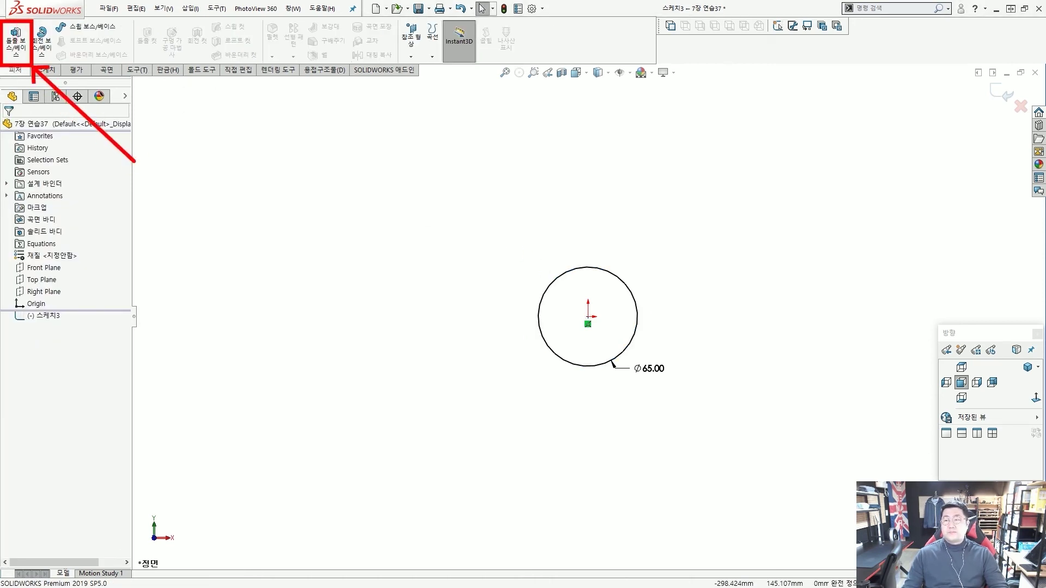
pyautogui.click(16, 41)
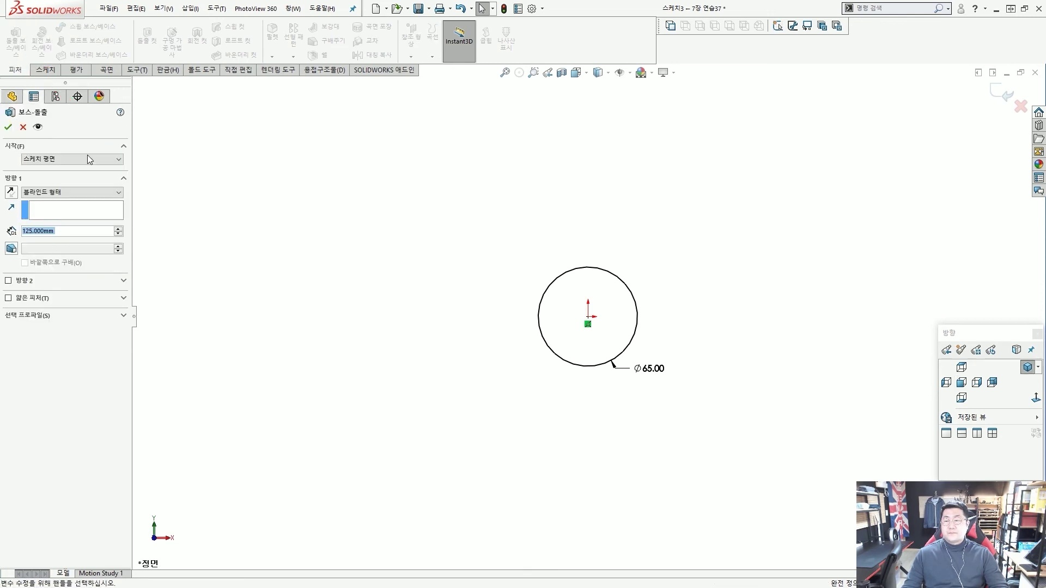
pyautogui.click(93, 191)
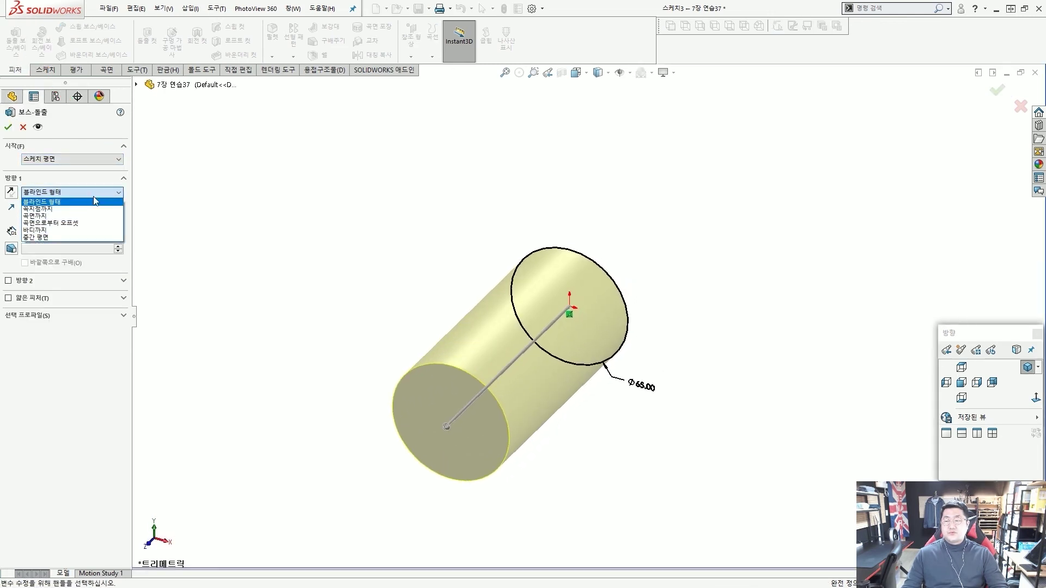
pyautogui.click(80, 237)
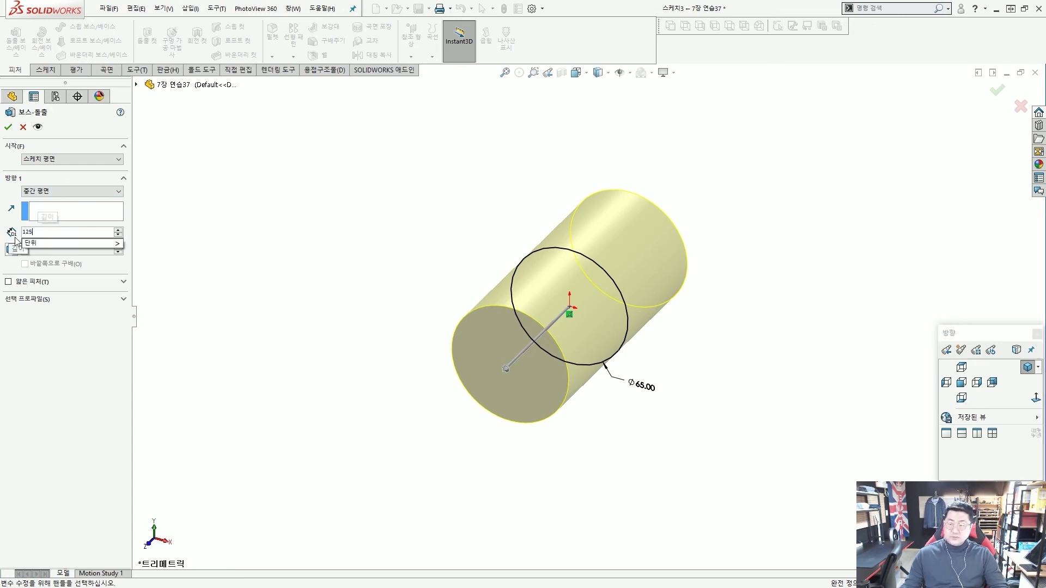
pyautogui.press('Return')
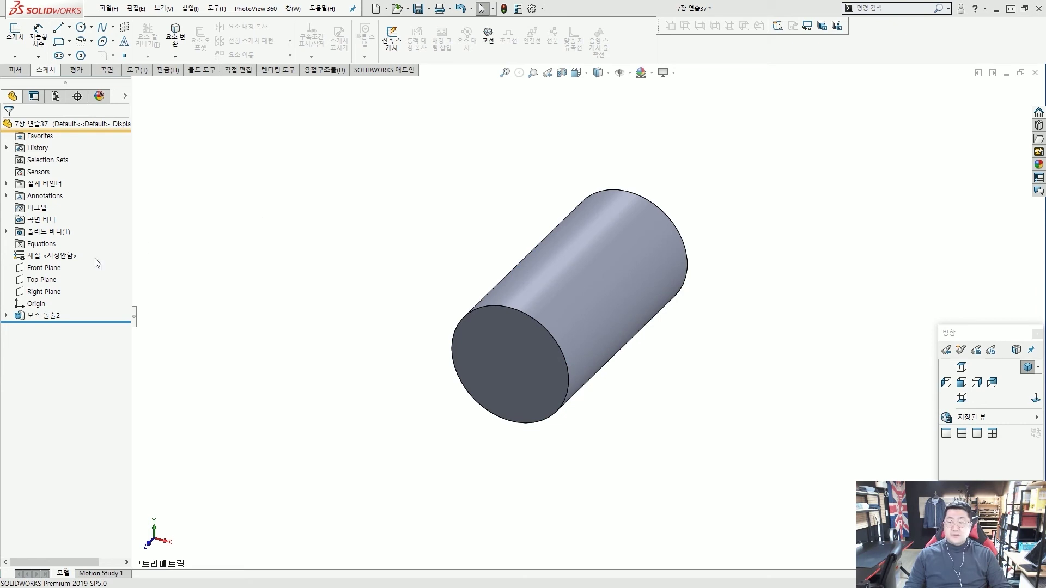
# - Draw a slanted, vertical and horizontal line chain from the origin on the Front Plane
pyautogui.click(44, 267)
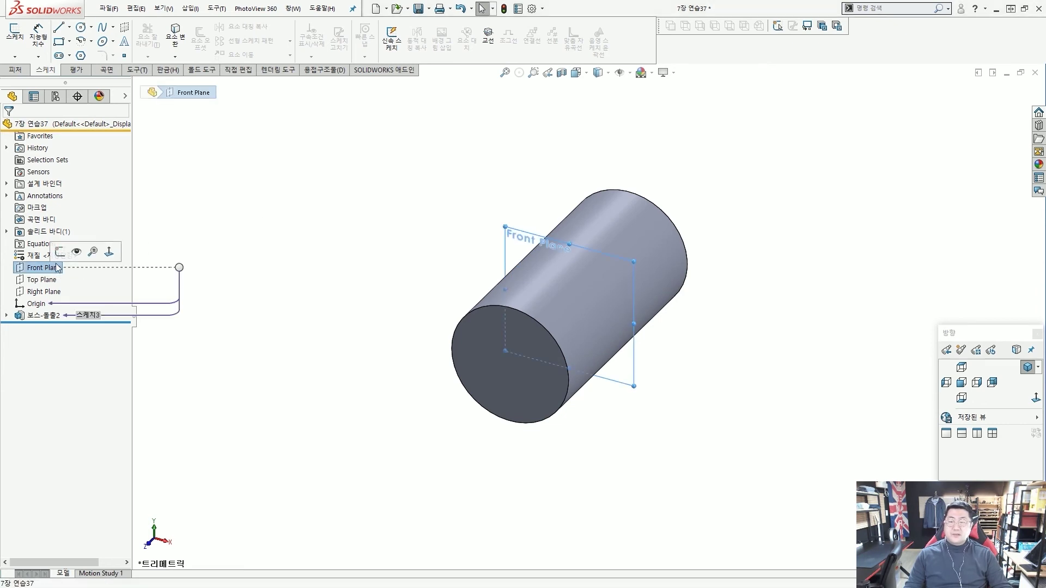
pyautogui.click(60, 253)
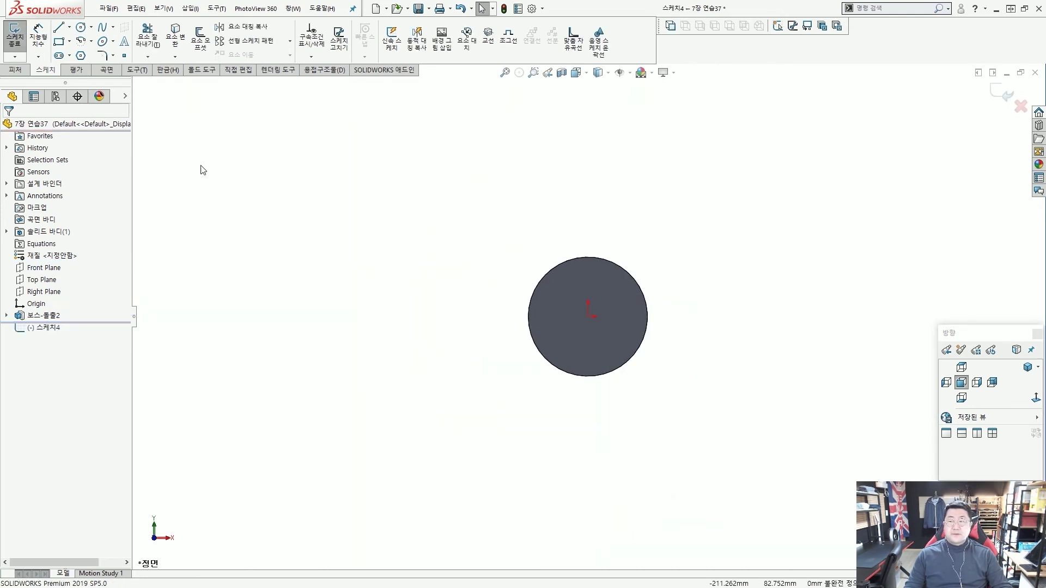
pyautogui.click(59, 28)
pyautogui.click(589, 316)
pyautogui.click(606, 332)
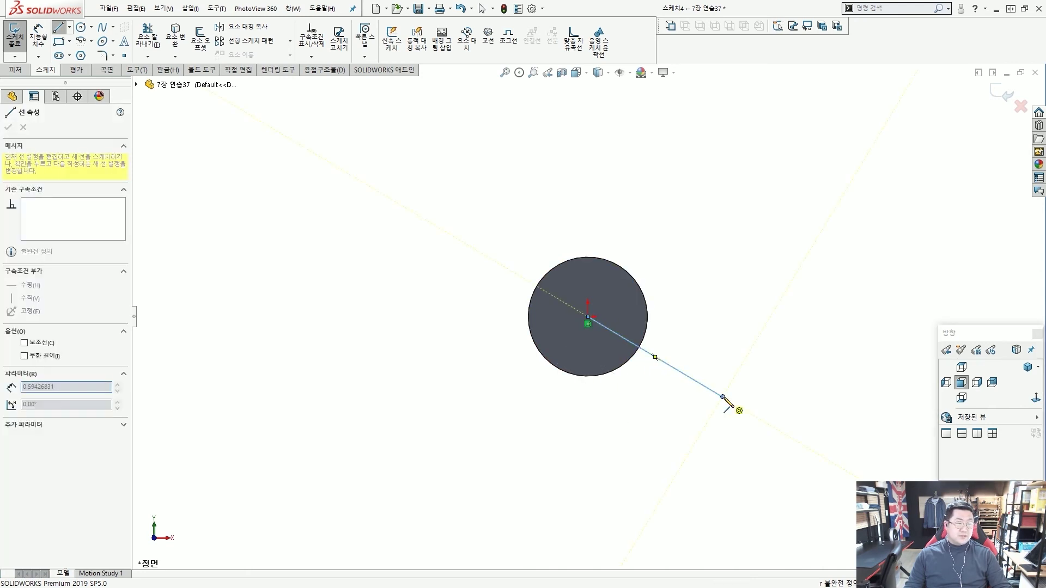
pyautogui.click(722, 396)
pyautogui.click(722, 450)
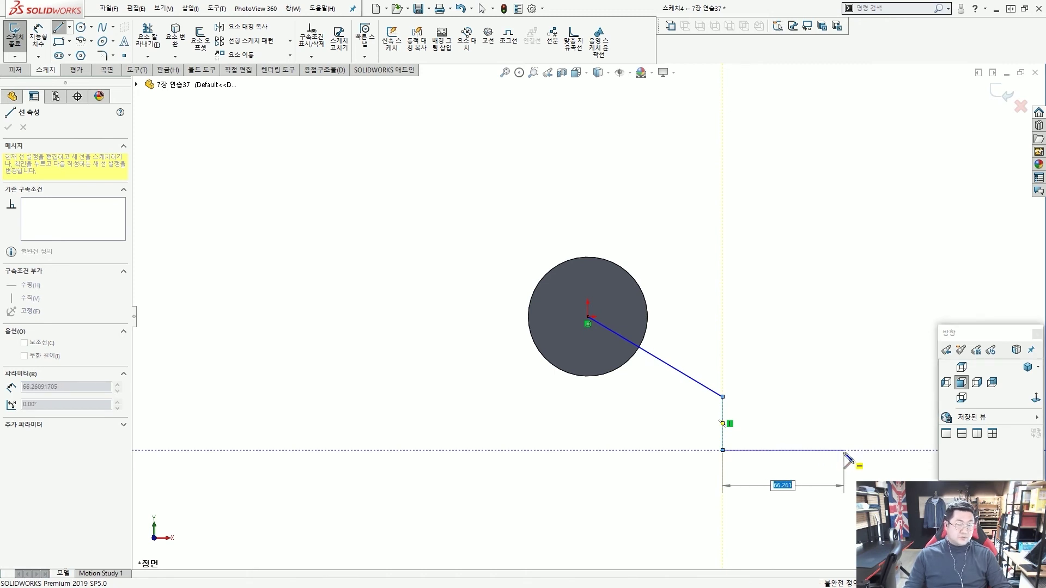
pyautogui.click(846, 450)
pyautogui.scroll(3, 839, 455)
pyautogui.press('Escape')
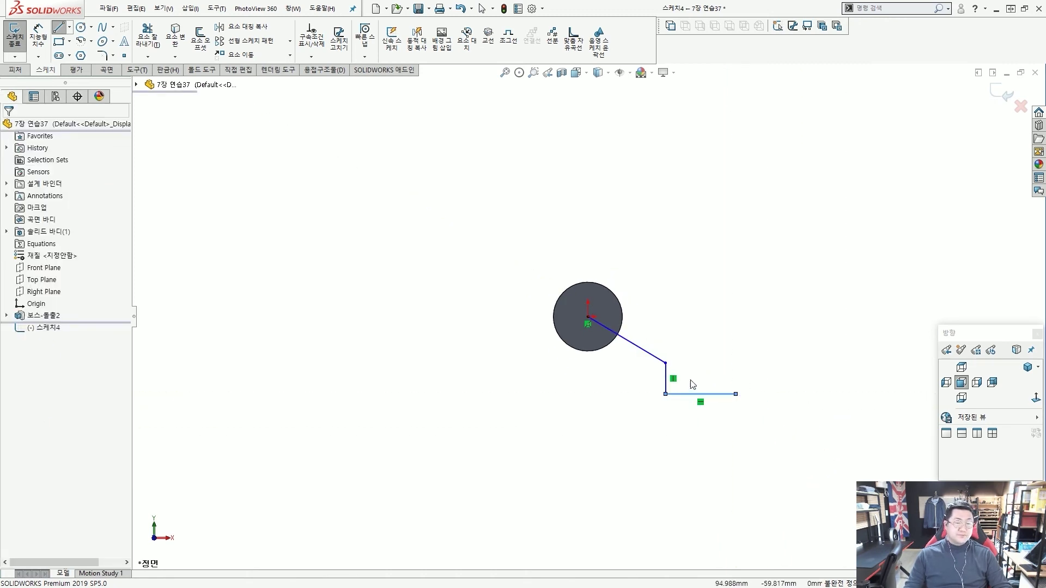
pyautogui.scroll(-3, 789, 419)
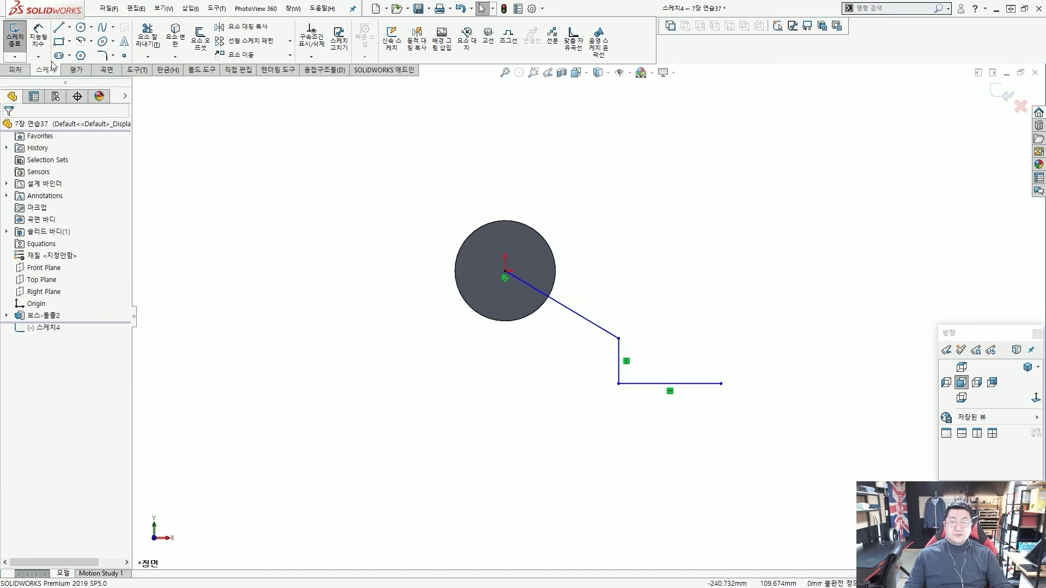
# - Dimension the bottom horizontal line 65 and the vertical segment 35
pyautogui.click(41, 48)
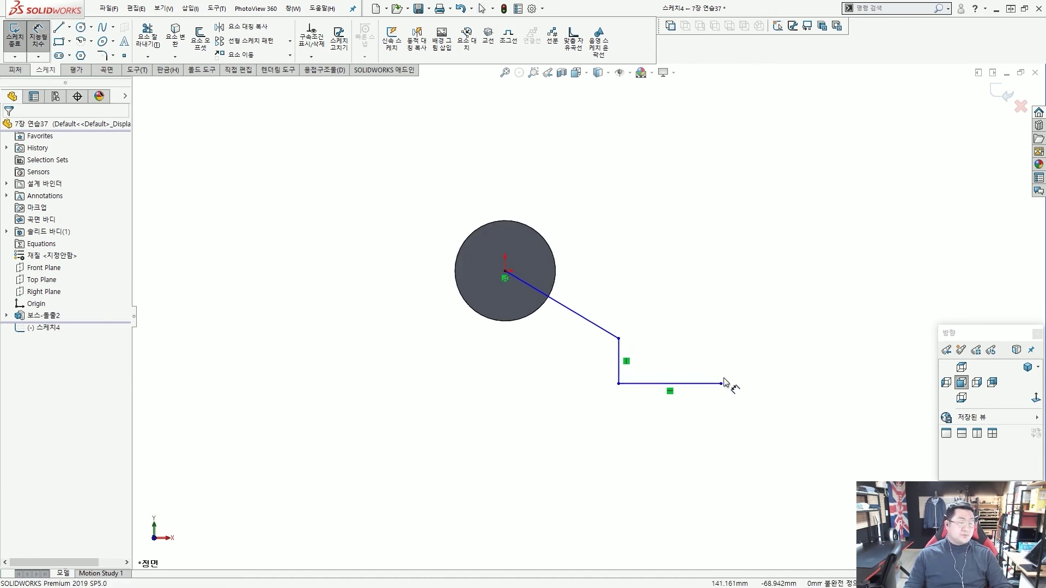
pyautogui.scroll(-1, 730, 384)
pyautogui.click(694, 385)
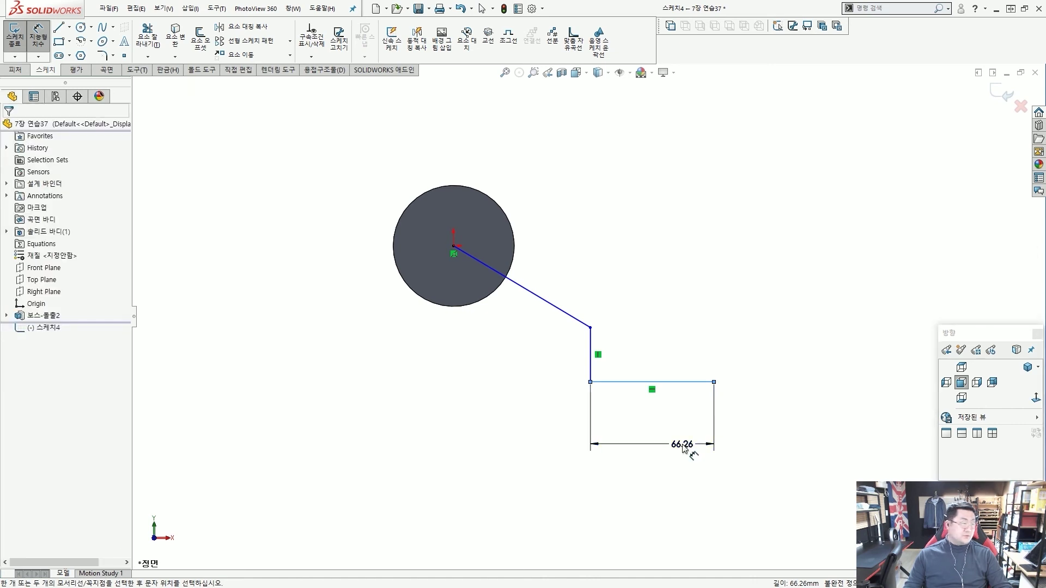
pyautogui.click(684, 448)
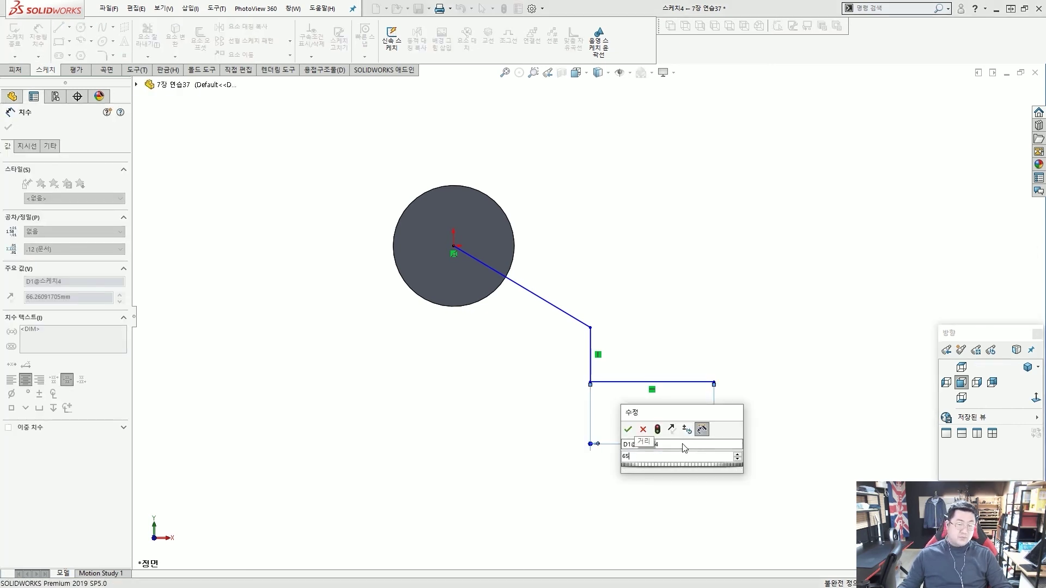
pyautogui.press('Return')
pyautogui.click(590, 356)
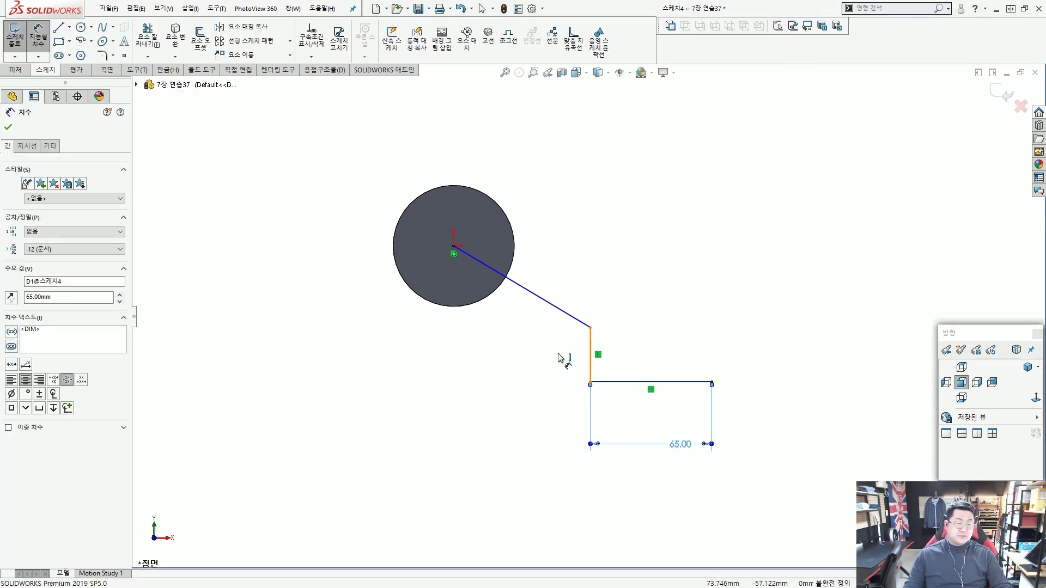
pyautogui.click(551, 355)
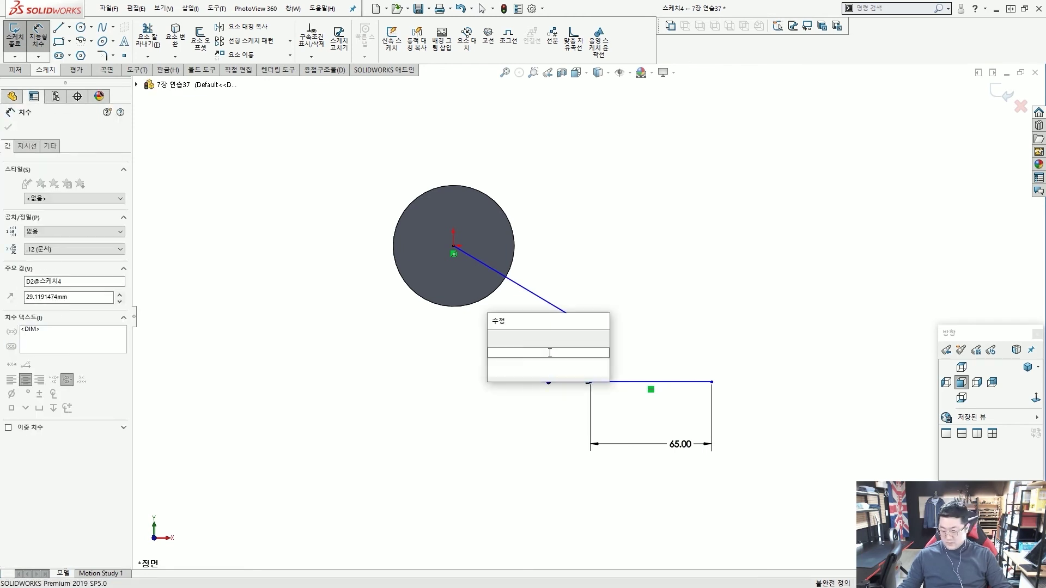
pyautogui.write('35')
pyautogui.press('Return')
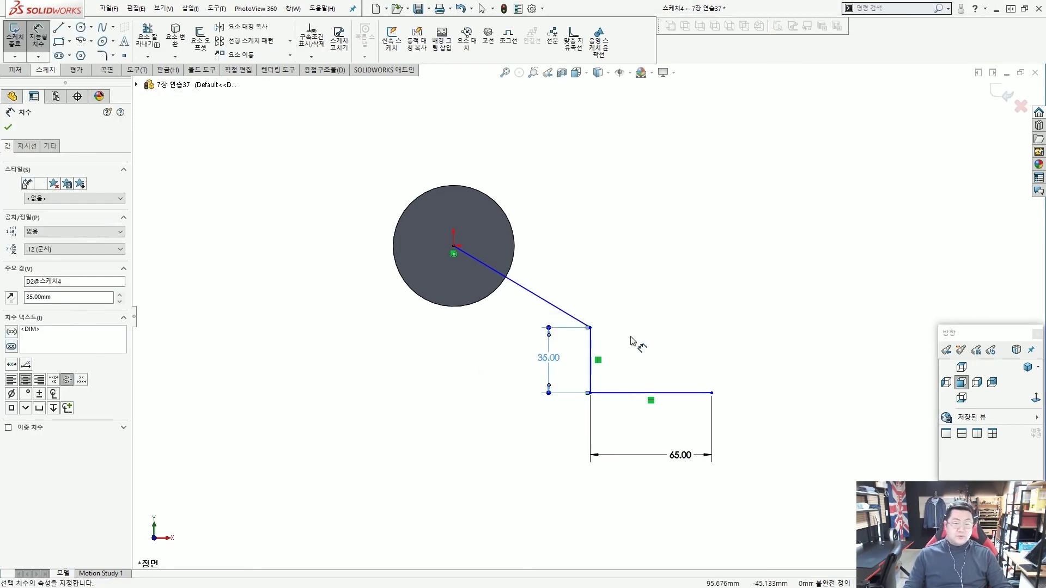
# - Add the 90 centre-to-bottom-line distance and the 125° angle
pyautogui.click(617, 393)
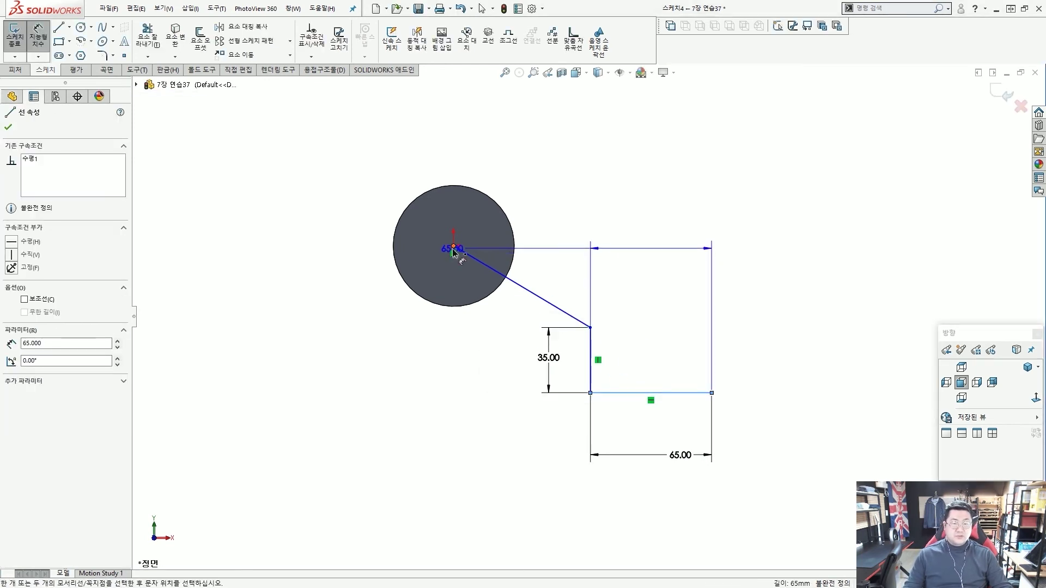
pyautogui.click(453, 246)
pyautogui.click(781, 340)
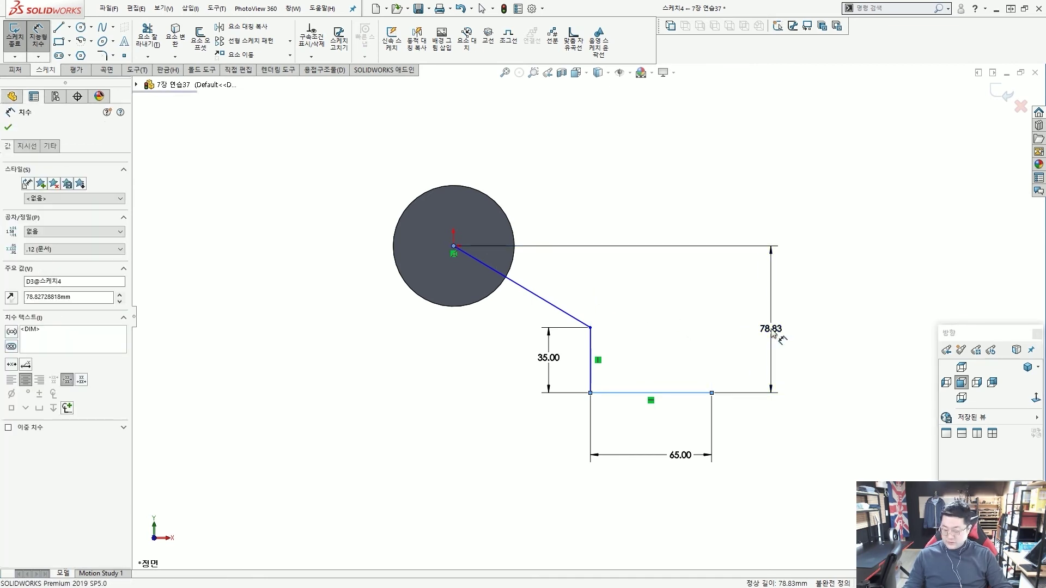
pyautogui.write('90')
pyautogui.press('Return')
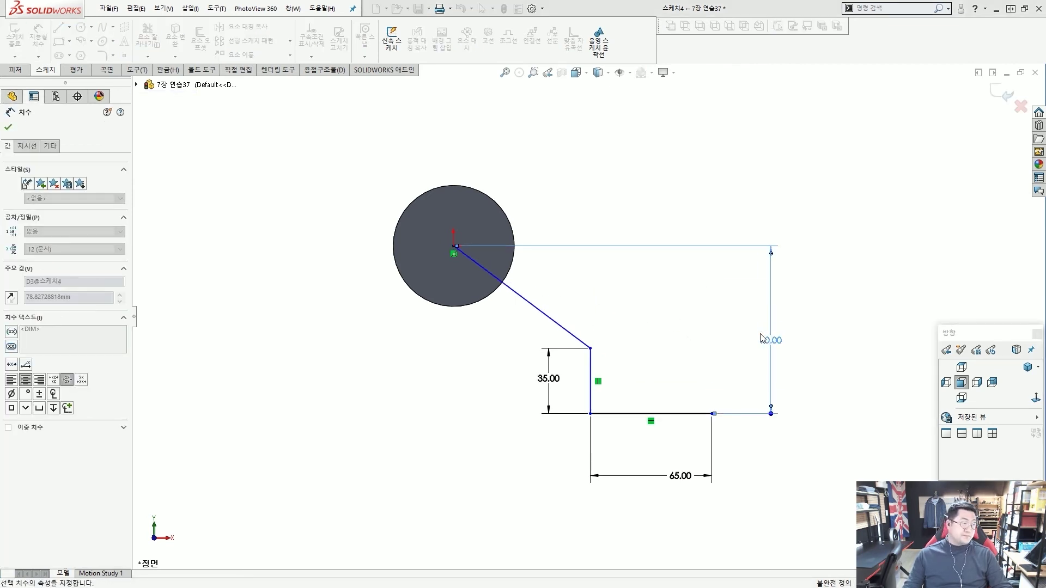
pyautogui.click(591, 374)
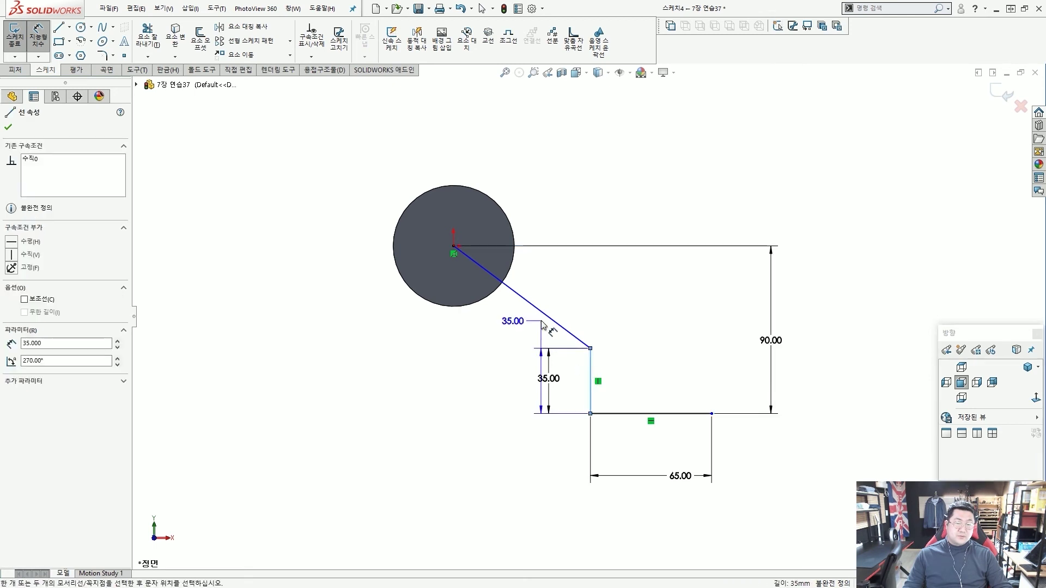
pyautogui.click(545, 316)
pyautogui.click(388, 384)
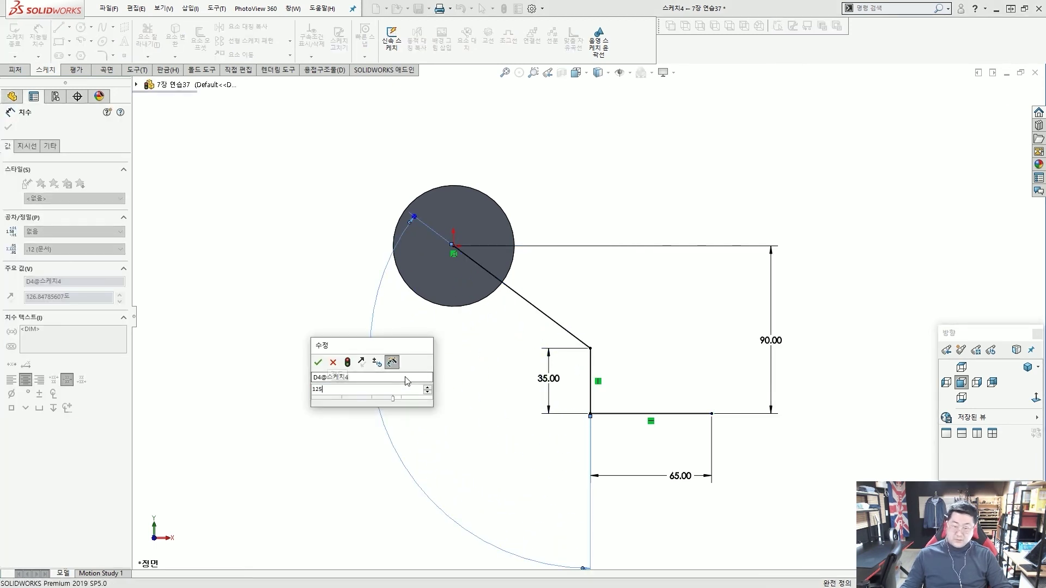
pyautogui.press('Return')
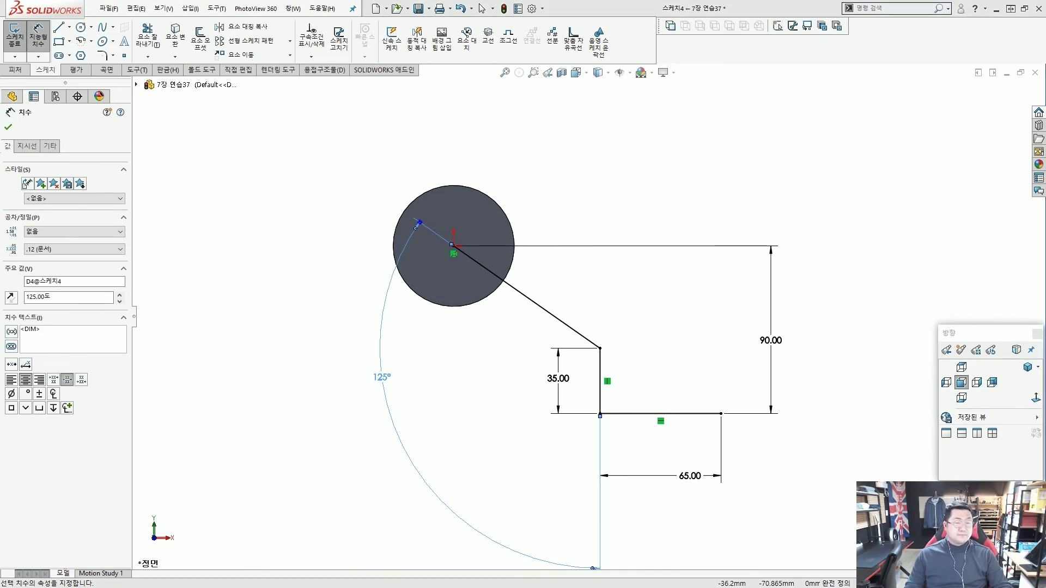
pyautogui.click(690, 165)
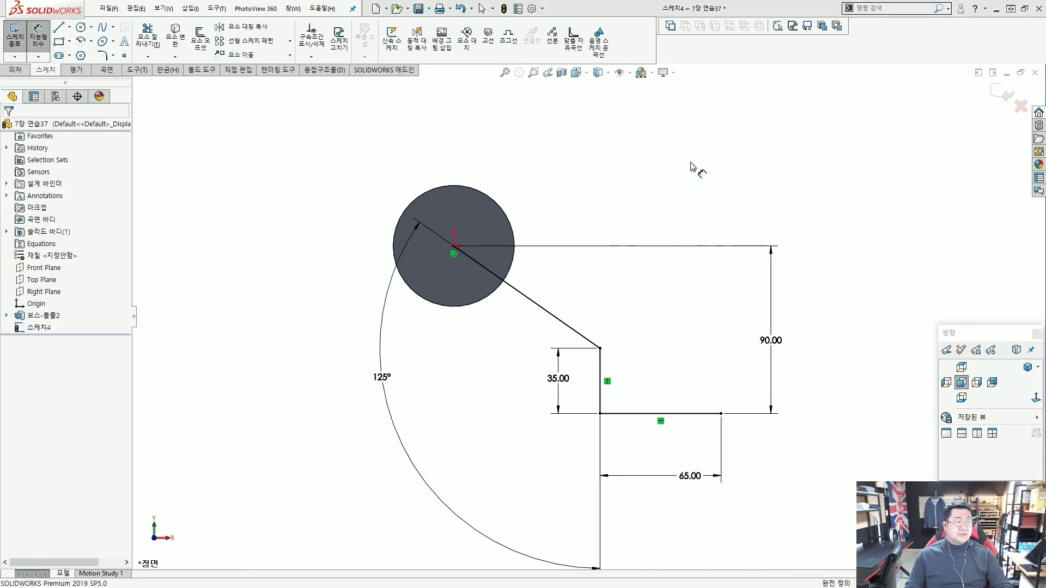
pyautogui.scroll(2, 756, 198)
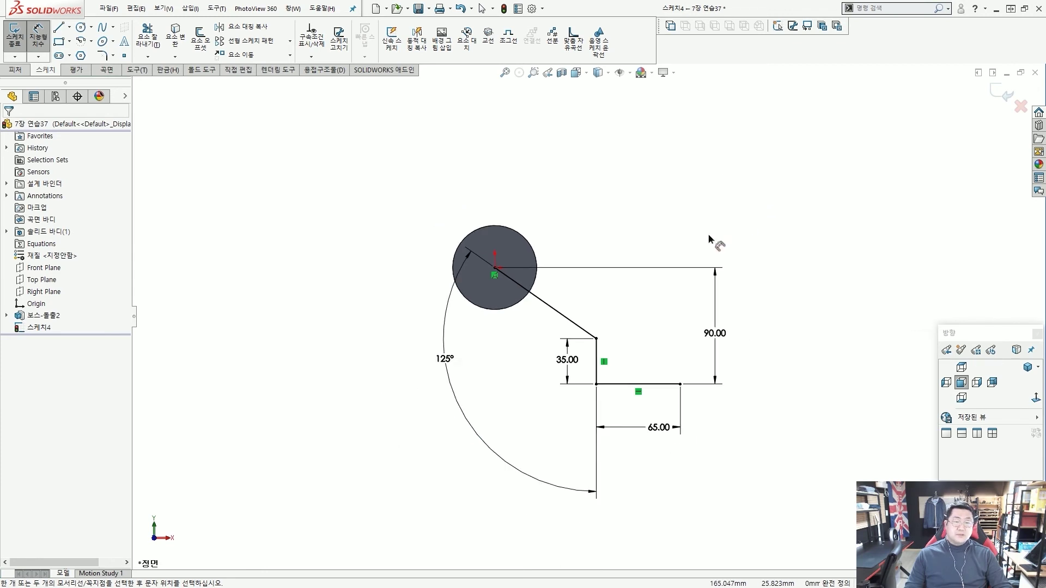
pyautogui.moveTo(717, 238); pyautogui.dragTo(670, 271, button='middle')
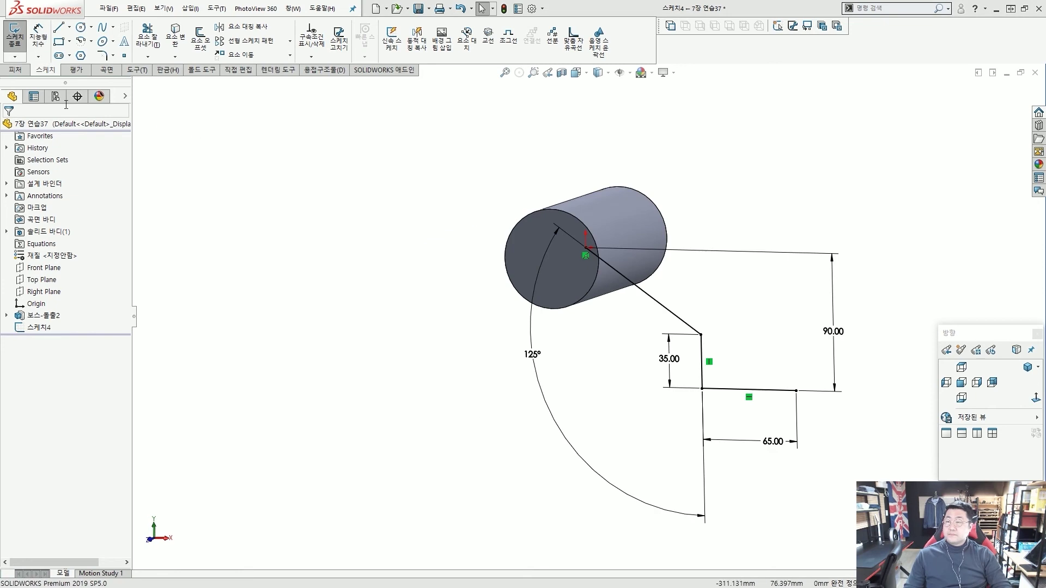
# - Extrude the bent sketch mid-plane to a total depth of 90 mm
pyautogui.click(16, 70)
pyautogui.moveTo(3, 20); pyautogui.dragTo(34, 63)
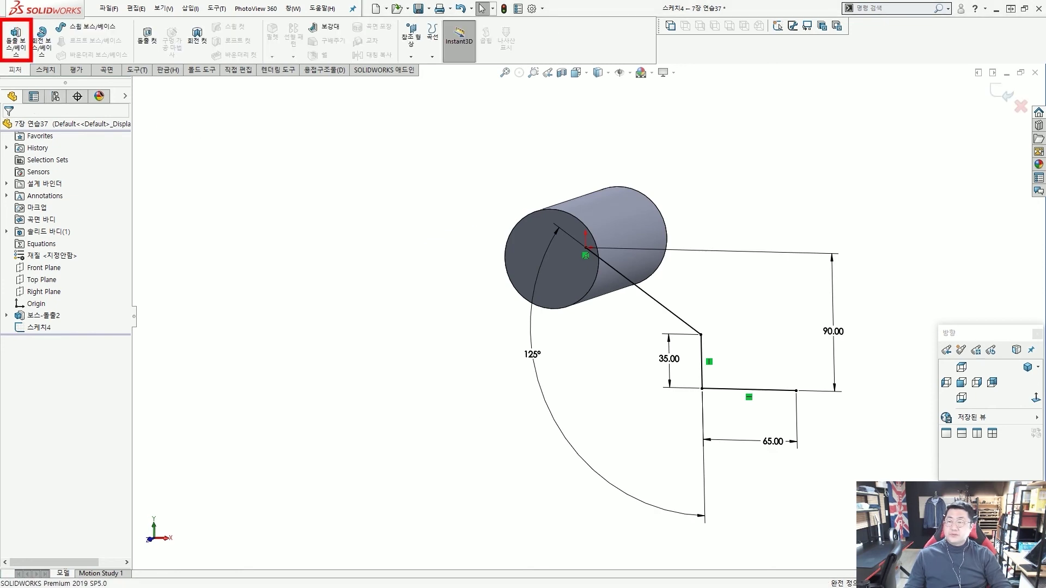
pyautogui.moveTo(95, 115); pyautogui.dragTo(39, 68)
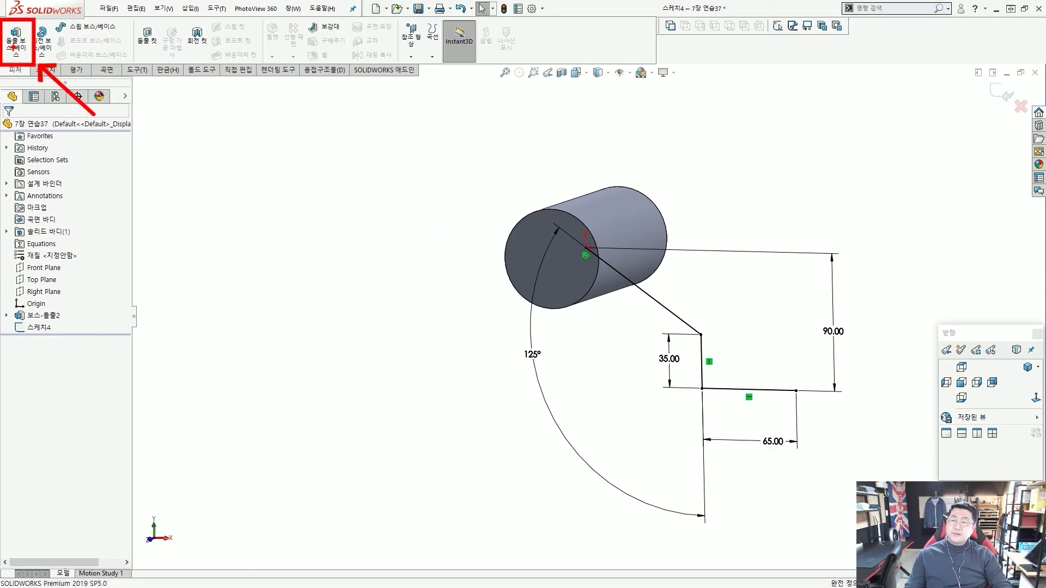
pyautogui.press('Escape')
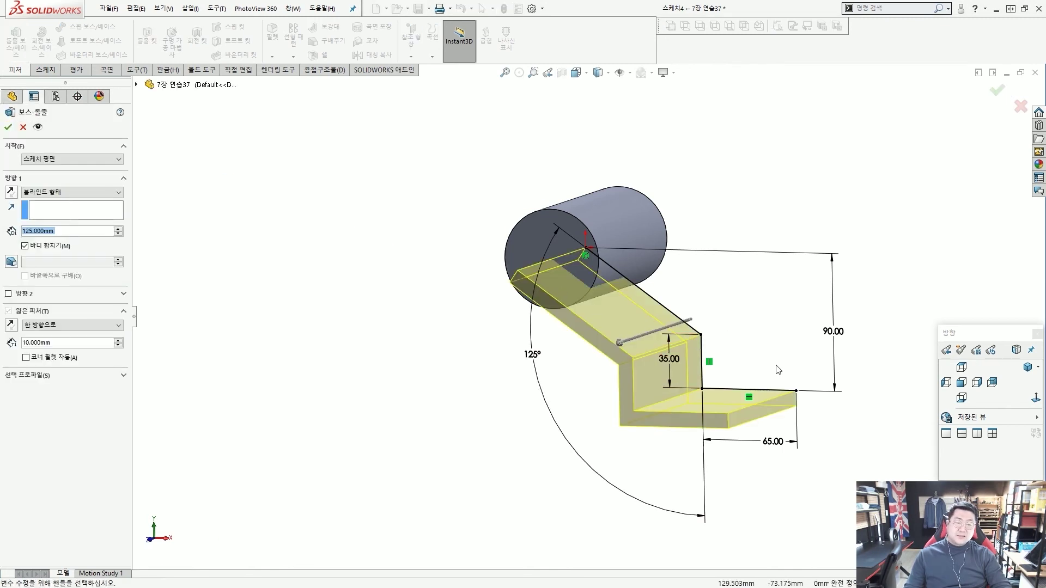
pyautogui.scroll(-2, 775, 365)
pyautogui.scroll(1, 764, 366)
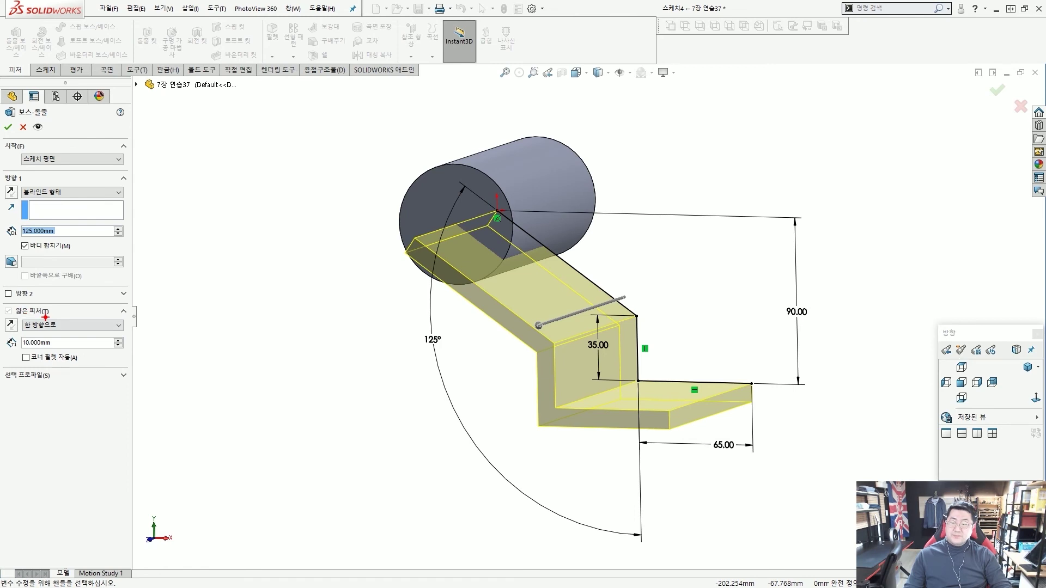
pyautogui.moveTo(46, 315); pyautogui.dragTo(58, 320)
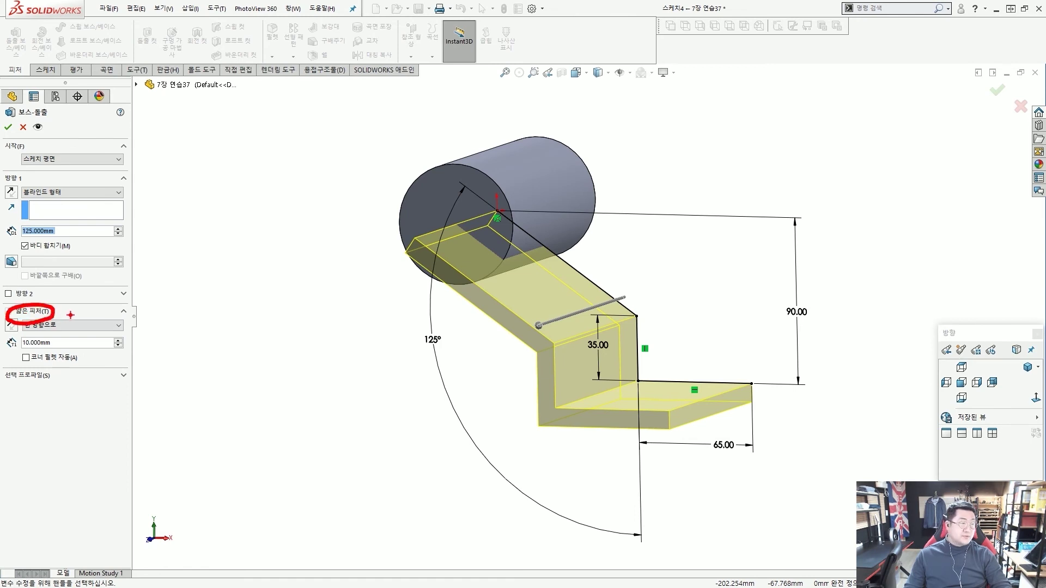
pyautogui.press('Escape')
pyautogui.click(69, 194)
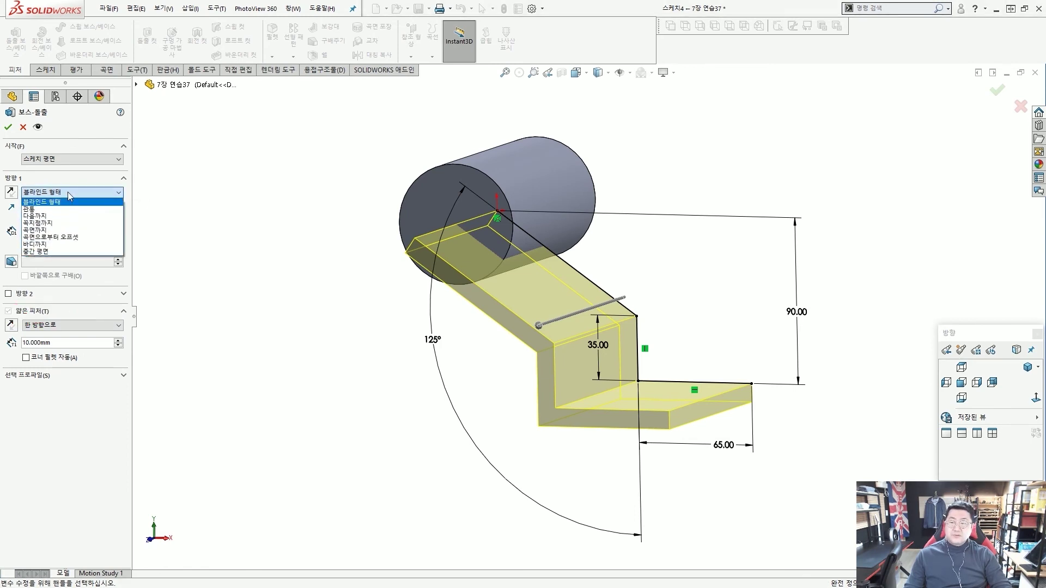
pyautogui.click(61, 252)
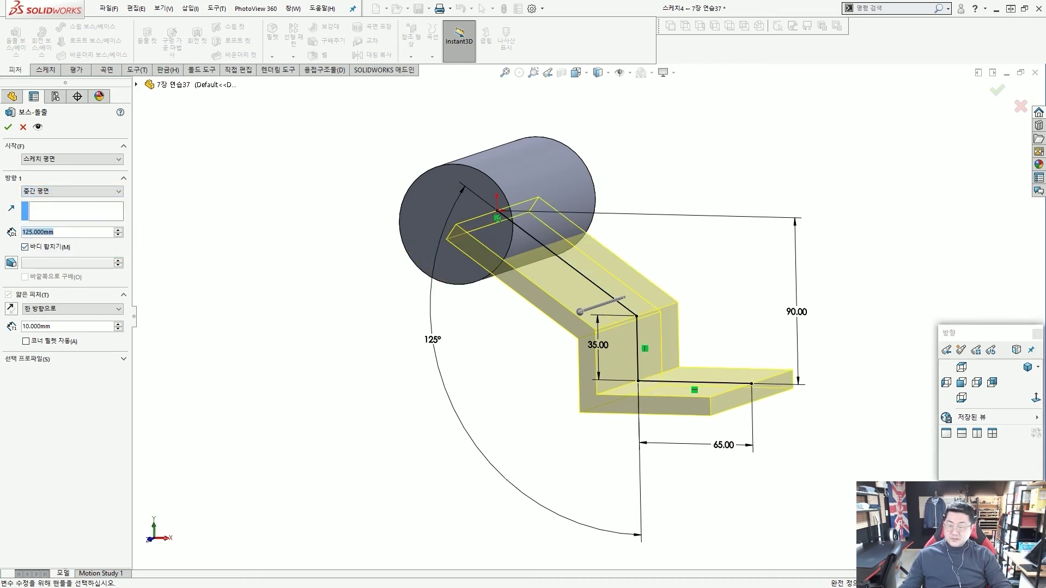
pyautogui.write('90')
pyautogui.press('Return')
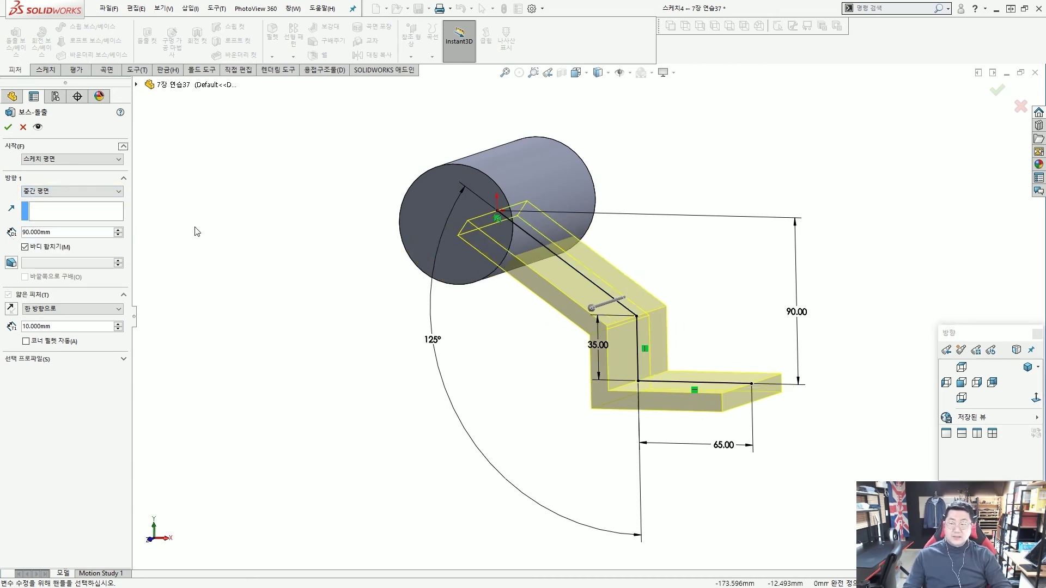
# - Make the extrusion a 10 mm thin feature with 6 mm auto-filleted corners and accept it
pyautogui.click(72, 327)
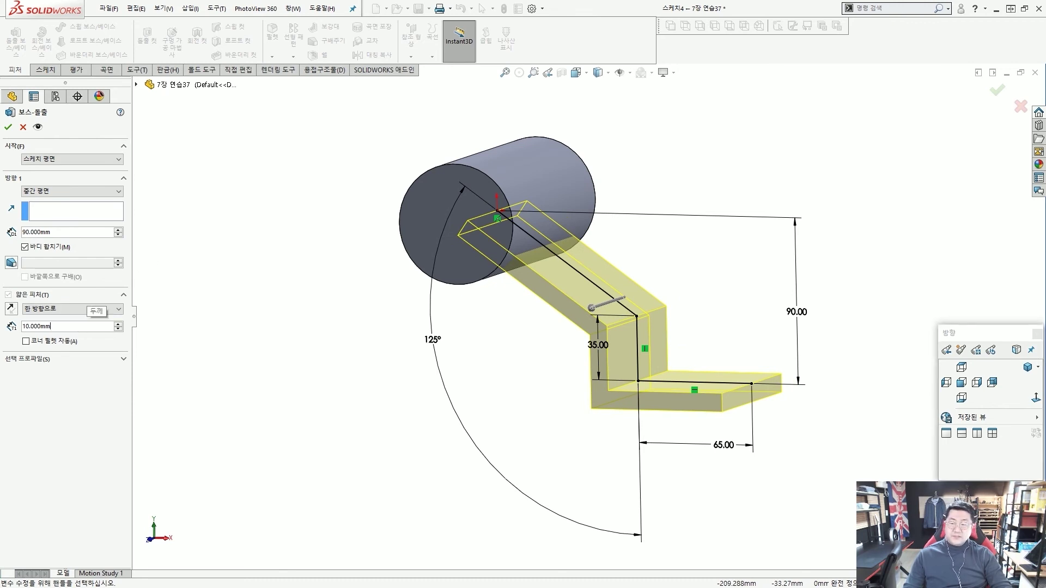
pyautogui.press('Return')
pyautogui.moveTo(557, 352); pyautogui.dragTo(583, 332, button='middle')
pyautogui.scroll(-1, 583, 332)
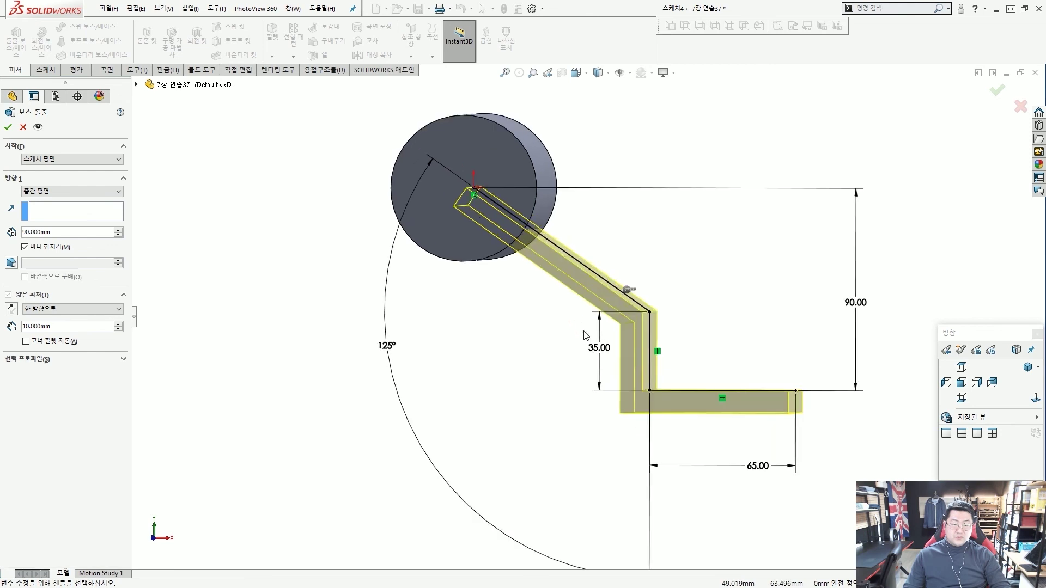
pyautogui.hotkey('ctrl', '1')
pyautogui.moveTo(669, 295)
pyautogui.mouseDown()
pyautogui.moveTo(603, 326)
pyautogui.moveTo(621, 333)
pyautogui.mouseUp()
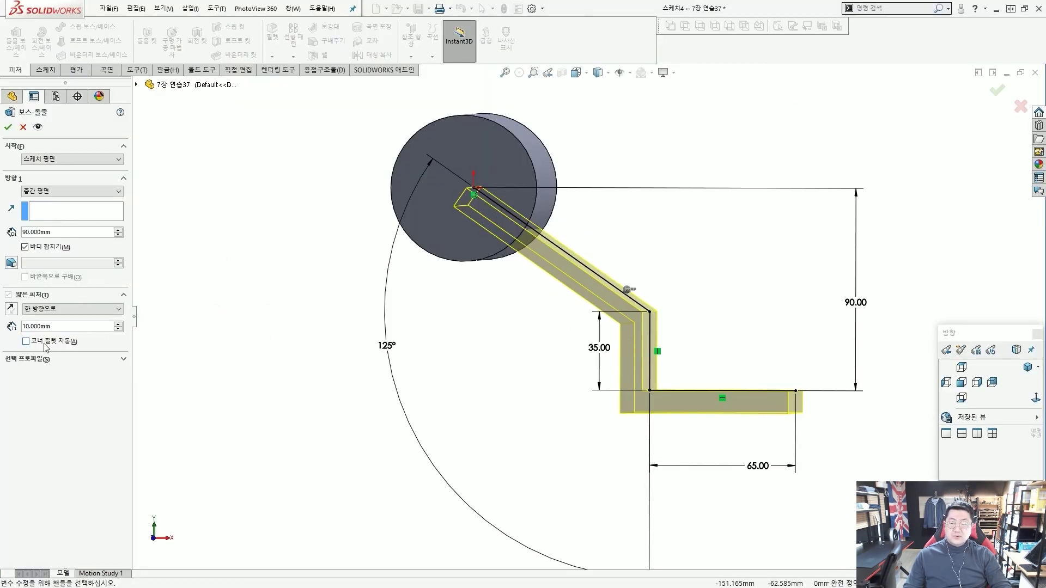
pyautogui.click(26, 341)
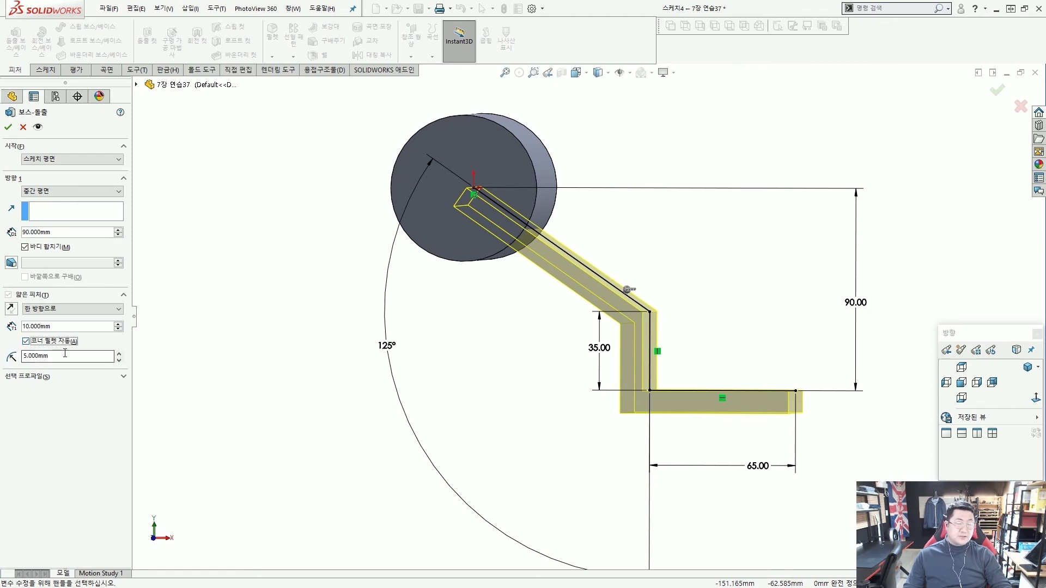
pyautogui.write('6')
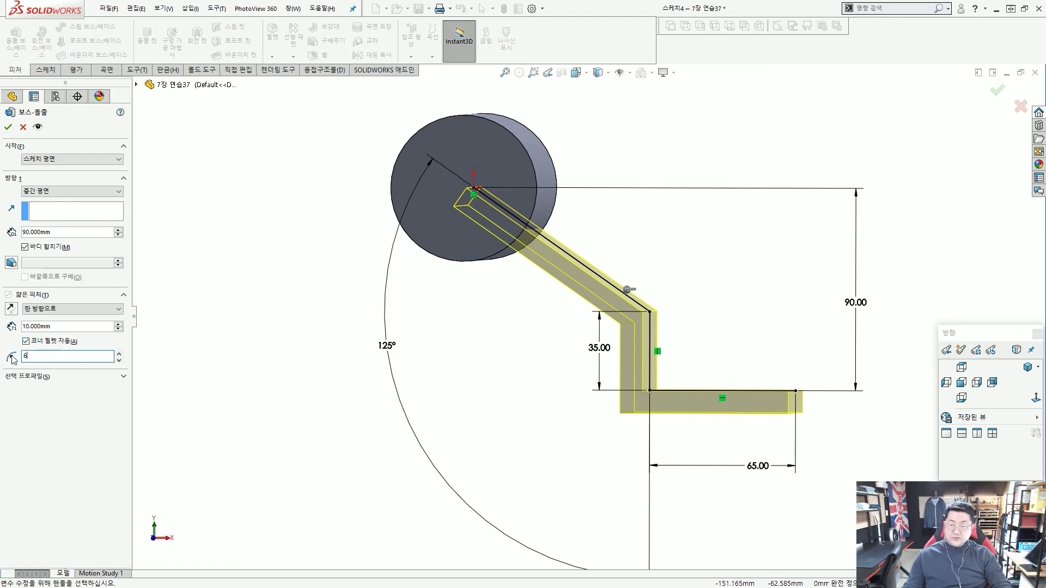
pyautogui.press('Return')
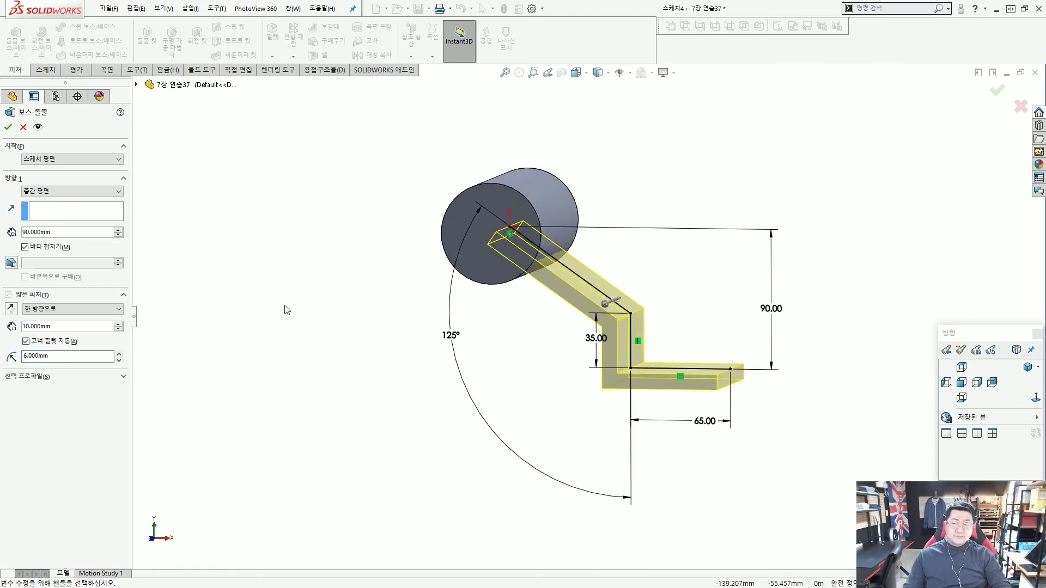
pyautogui.click(11, 130)
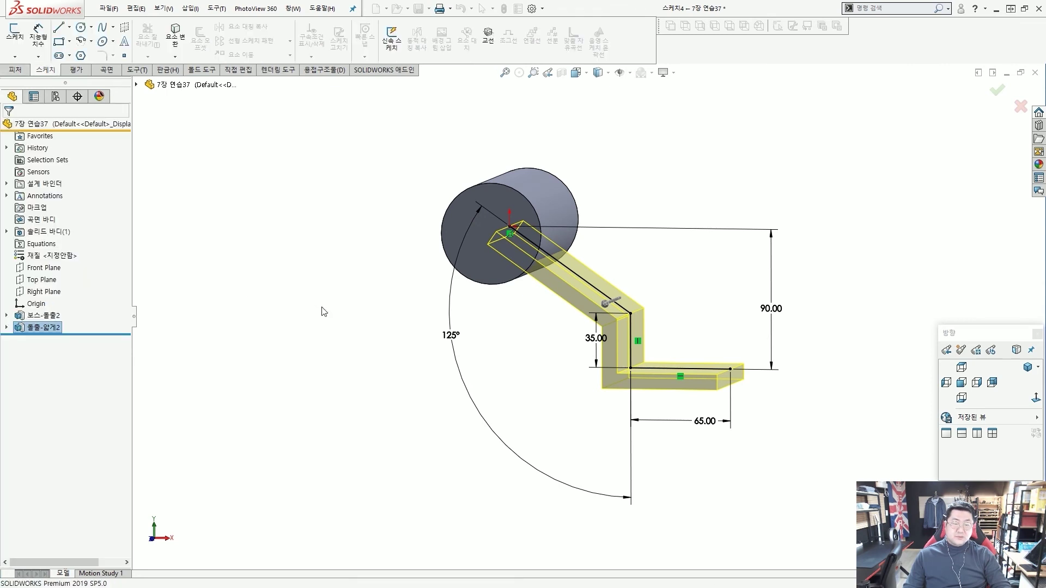
# - Inspect the arm's rounded bends, clear the selection, and bring up the Features tools
pyautogui.scroll(-2, 576, 356)
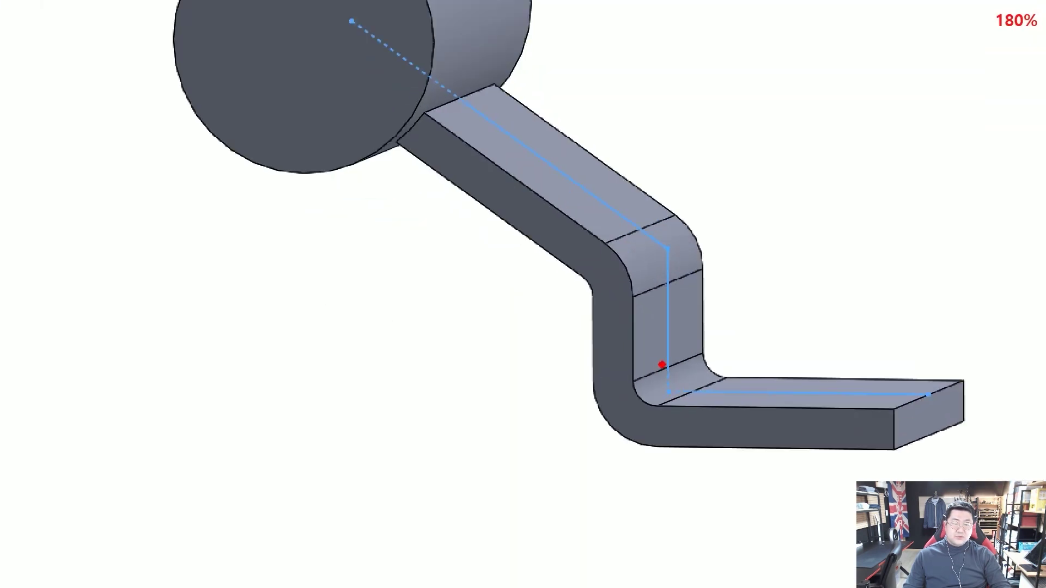
pyautogui.moveTo(662, 364); pyautogui.dragTo(687, 390)
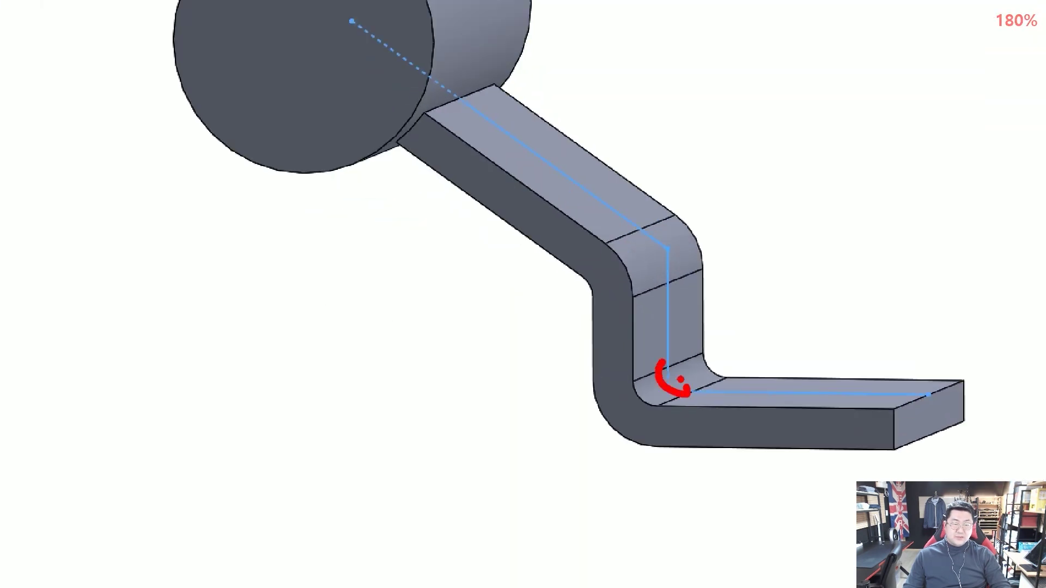
pyautogui.moveTo(551, 262)
pyautogui.mouseDown()
pyautogui.moveTo(577, 276)
pyautogui.moveTo(584, 306)
pyautogui.mouseUp()
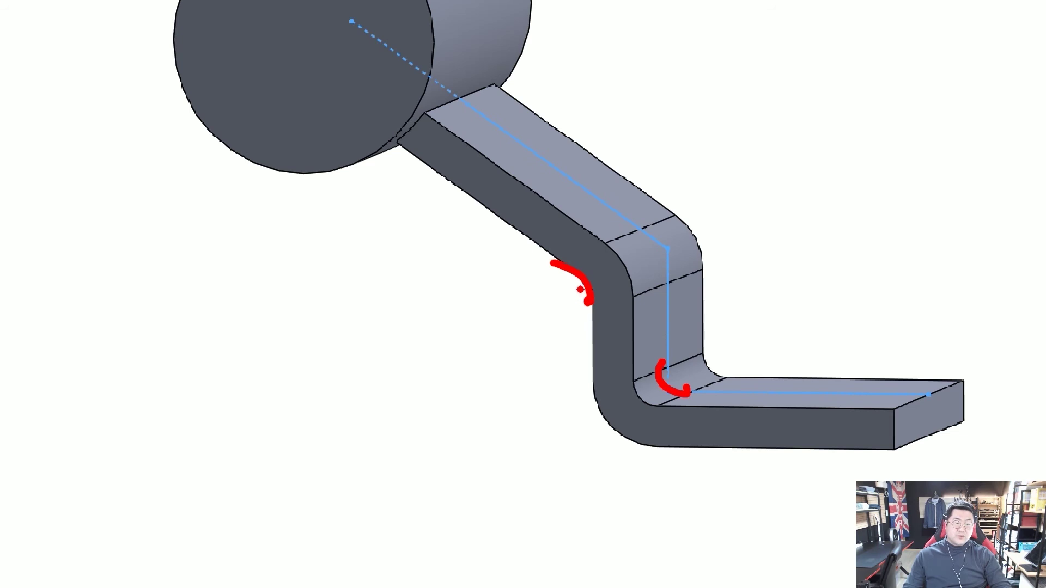
pyautogui.press('Escape')
pyautogui.press('Escape')
pyautogui.scroll(5, 579, 293)
pyautogui.moveTo(579, 293)
pyautogui.mouseDown(button='middle')
pyautogui.moveTo(635, 284)
pyautogui.moveTo(575, 286)
pyautogui.mouseUp(button='middle')
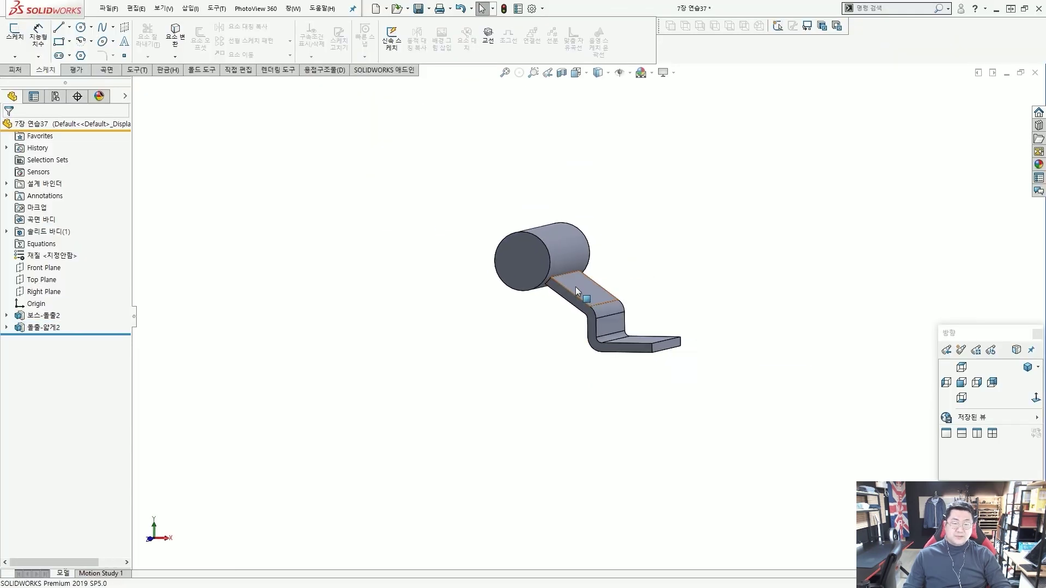
pyautogui.scroll(4, 599, 305)
pyautogui.click(602, 322)
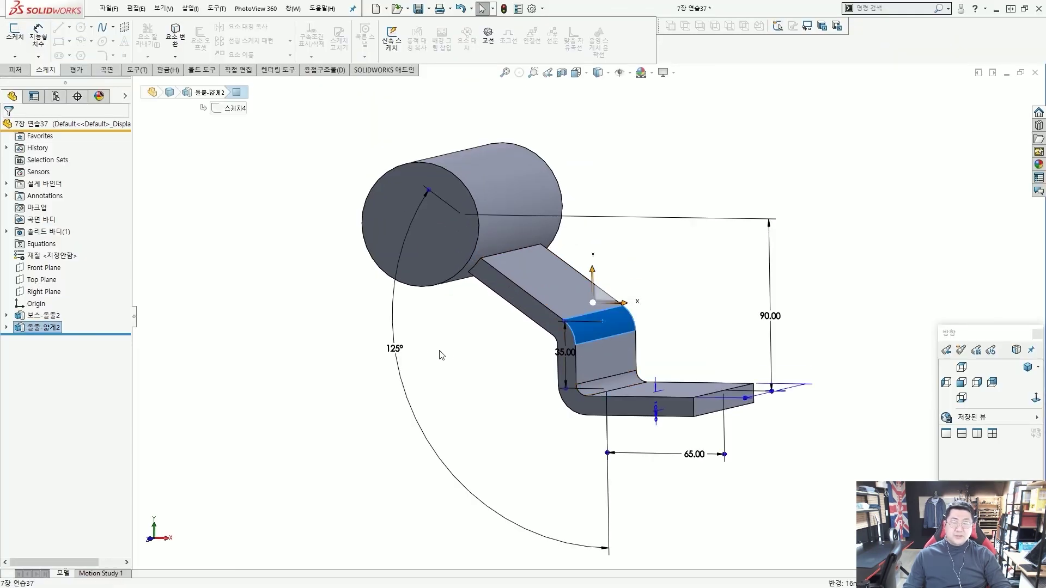
pyautogui.click(271, 109)
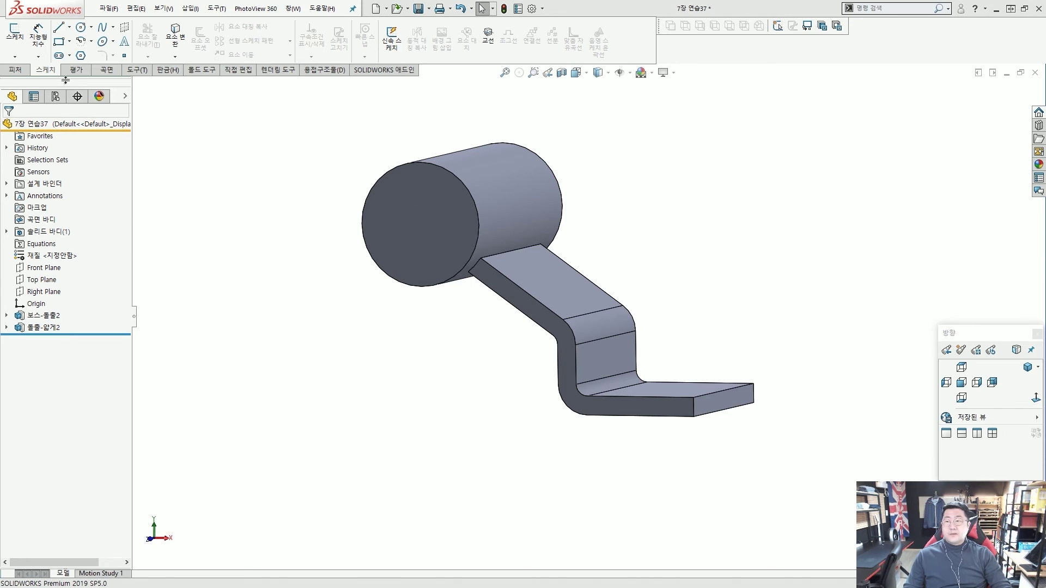
pyautogui.click(15, 70)
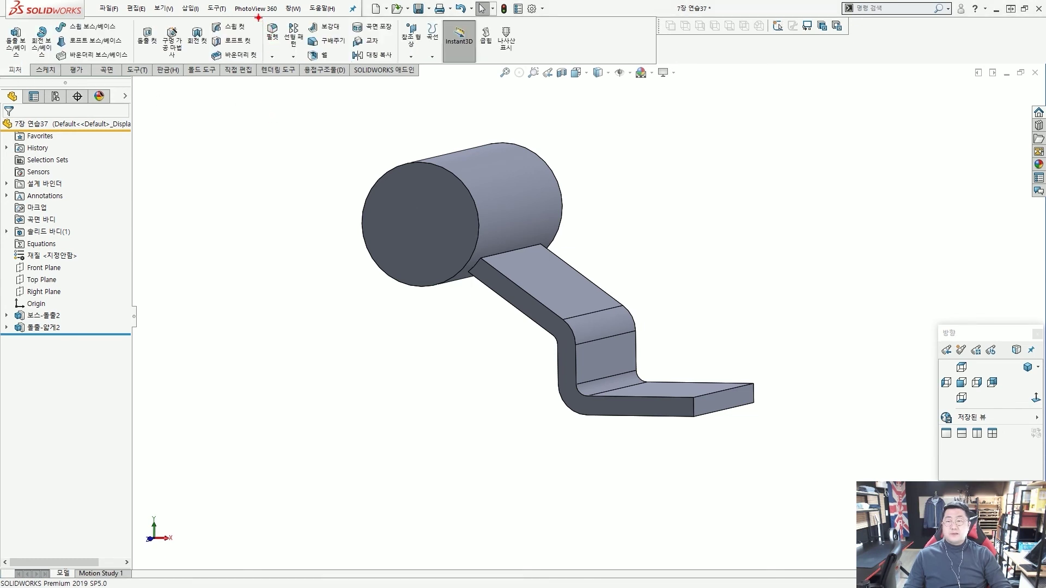
pyautogui.moveTo(258, 15); pyautogui.dragTo(287, 64)
pyautogui.moveTo(324, 126); pyautogui.dragTo(279, 65)
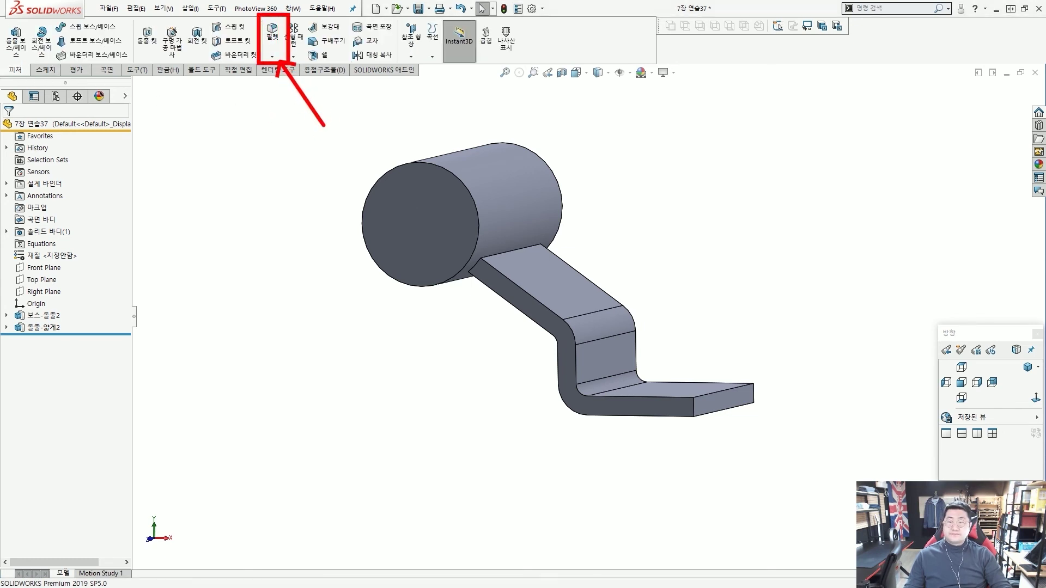
# - Round the foot's front and right end edges with a 12 mm constant-size fillet
pyautogui.press('Escape')
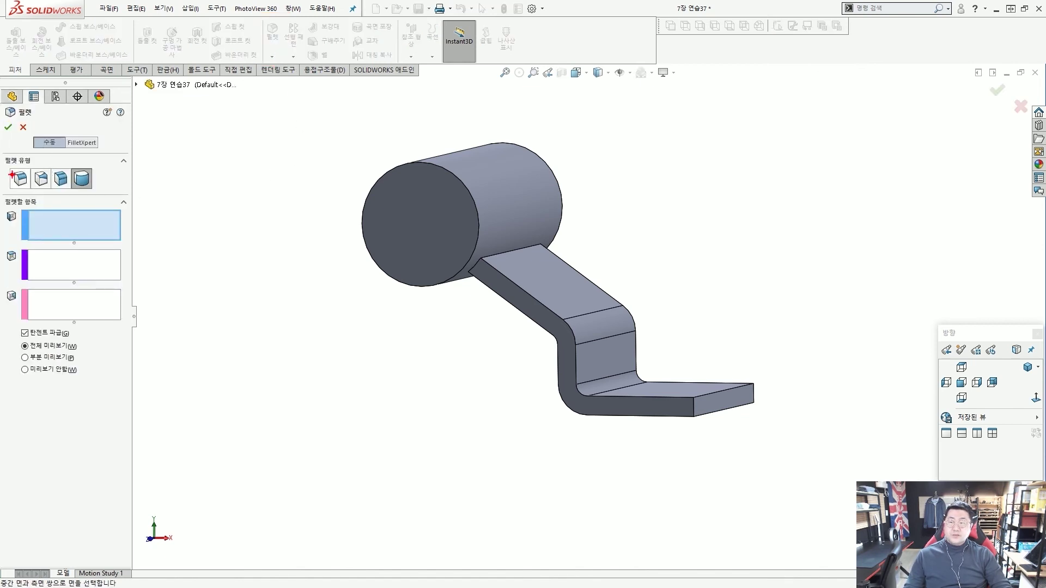
pyautogui.moveTo(7, 162); pyautogui.dragTo(34, 192)
pyautogui.moveTo(111, 224); pyautogui.dragTo(42, 189)
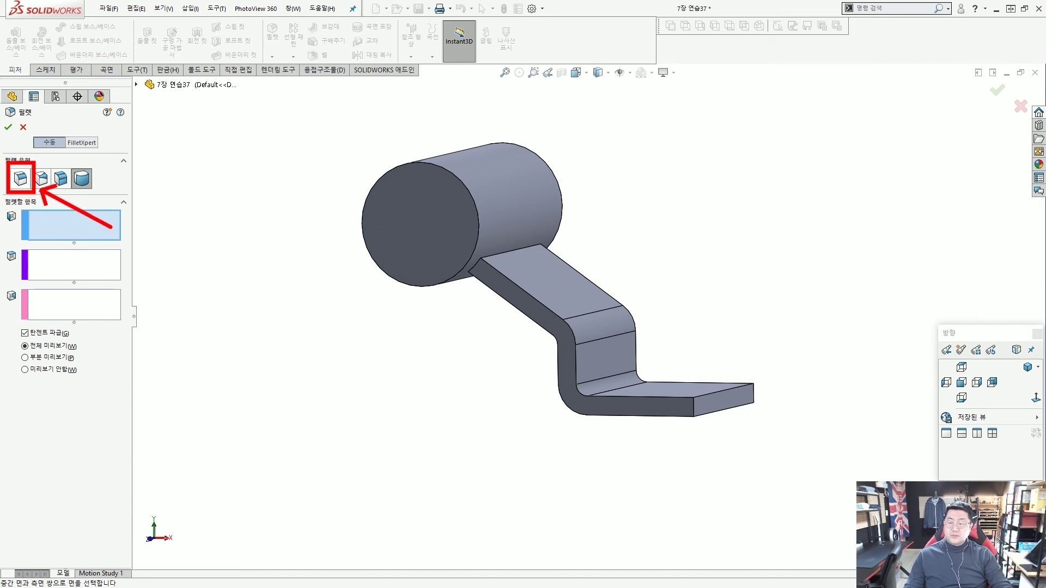
pyautogui.press('Escape')
pyautogui.click(21, 178)
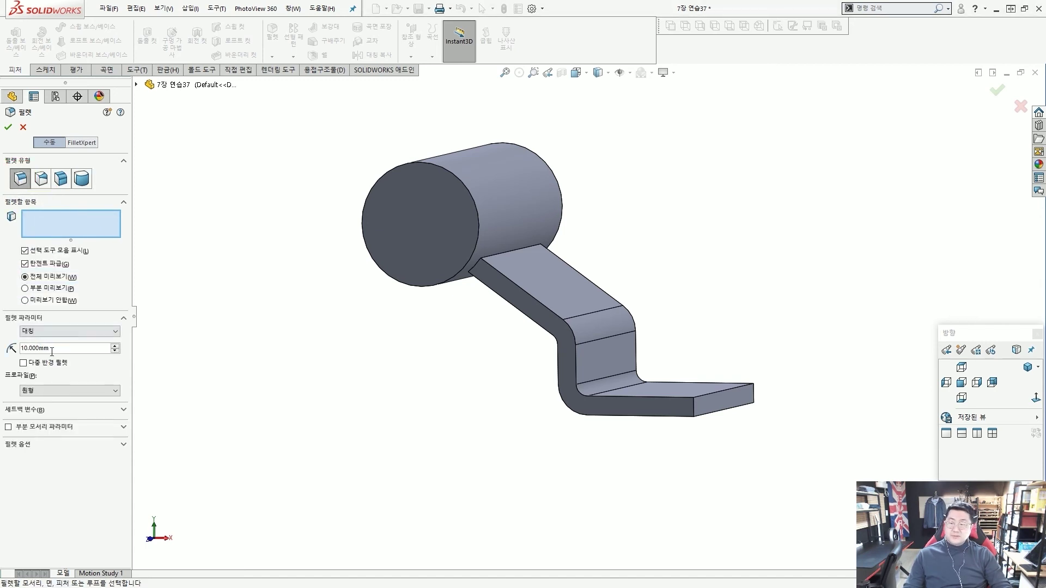
pyautogui.doubleClick(22, 348)
pyautogui.write('12')
pyautogui.press('Return')
pyautogui.scroll(-3, 671, 425)
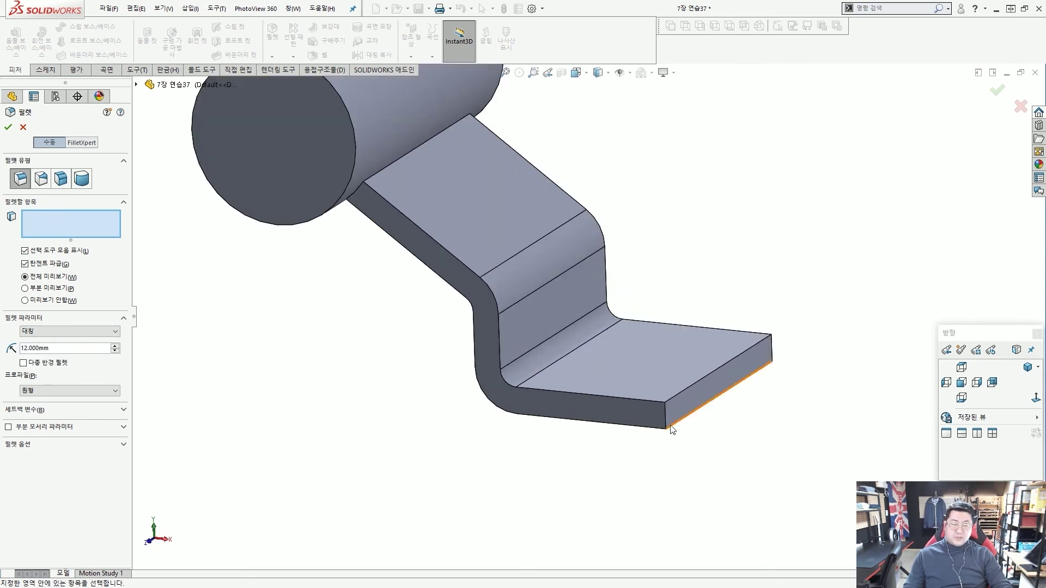
pyautogui.click(669, 423)
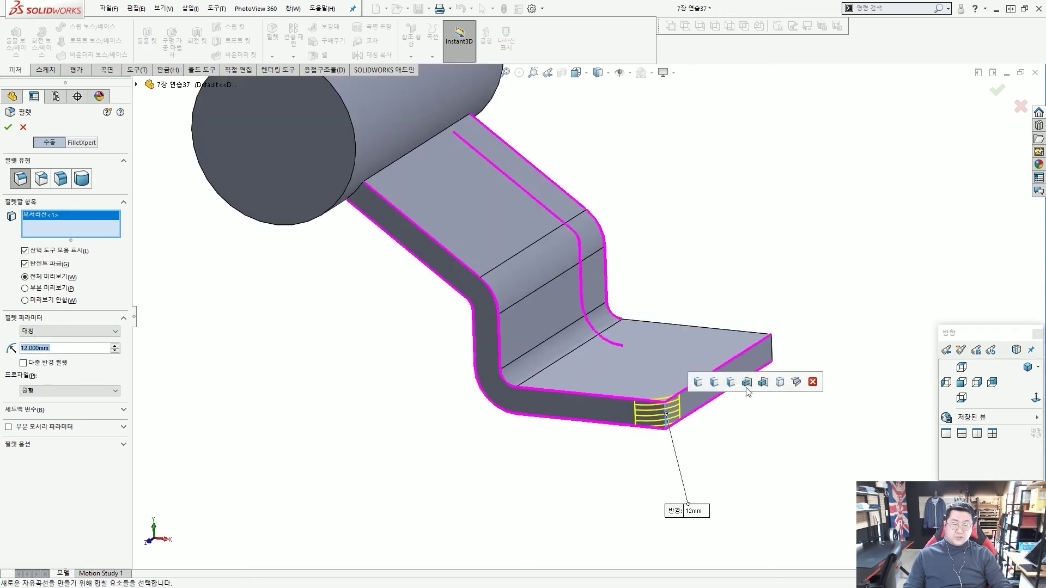
pyautogui.click(772, 347)
pyautogui.press('Return')
pyautogui.scroll(4, 552, 363)
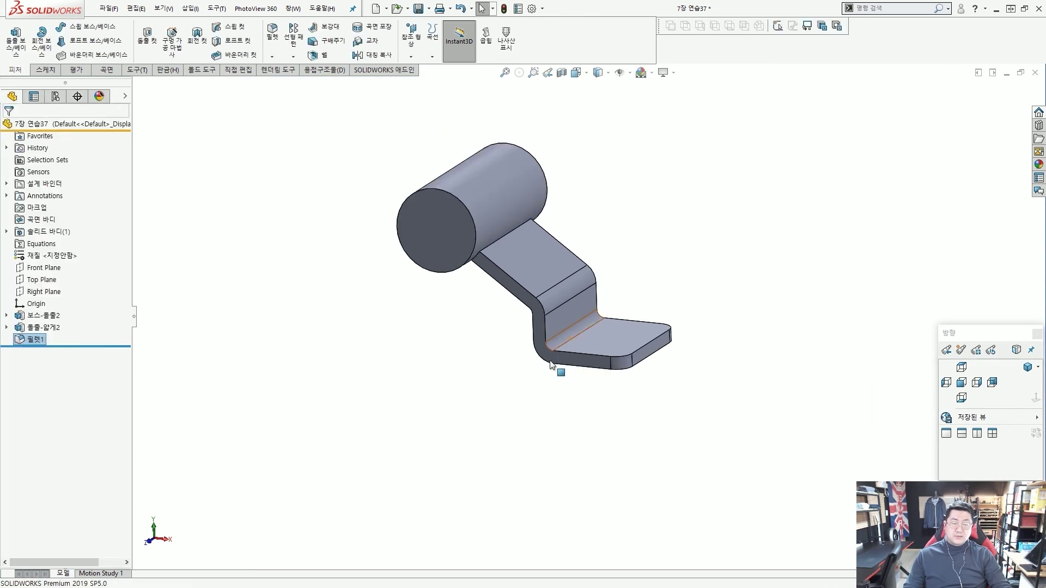